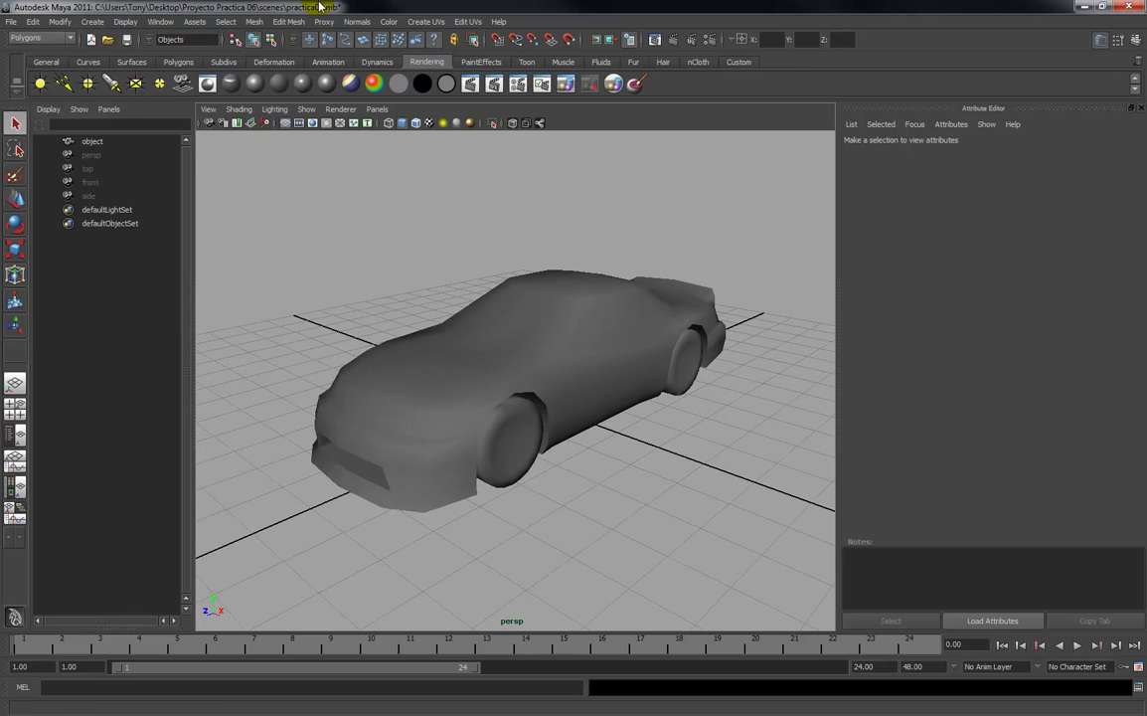
Open the UV Texture Editor, examine the car's existing UV map in it, and minimize the editor window.
click(163, 22)
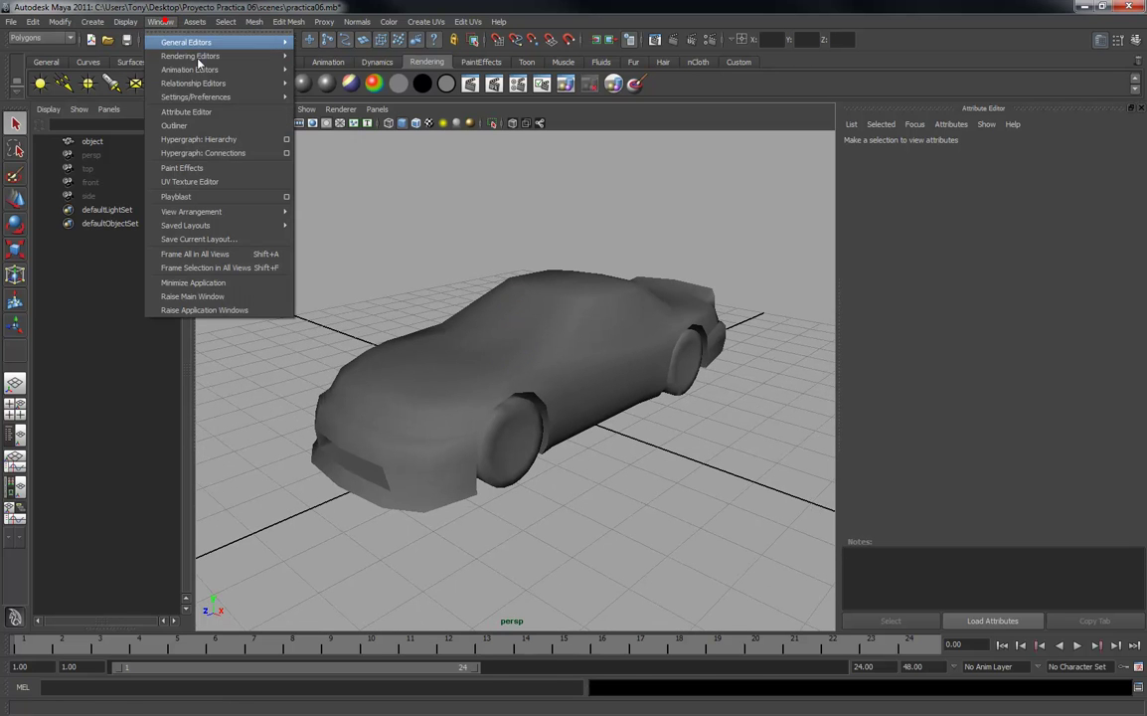
click(196, 185)
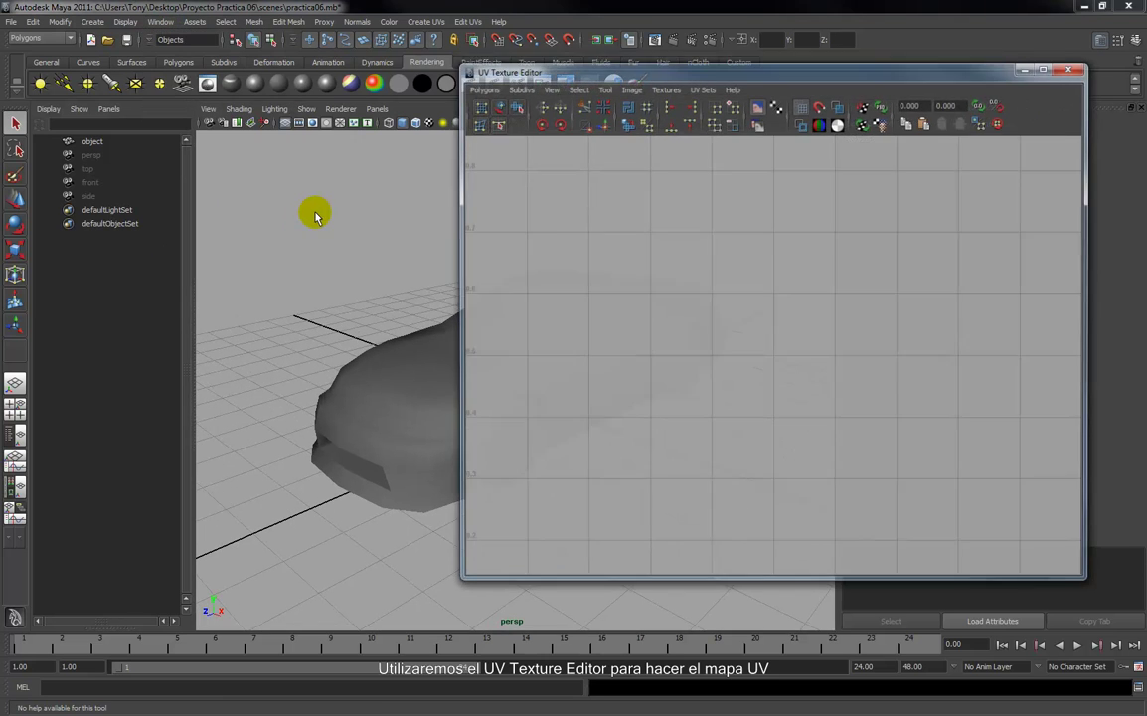
click(450, 334)
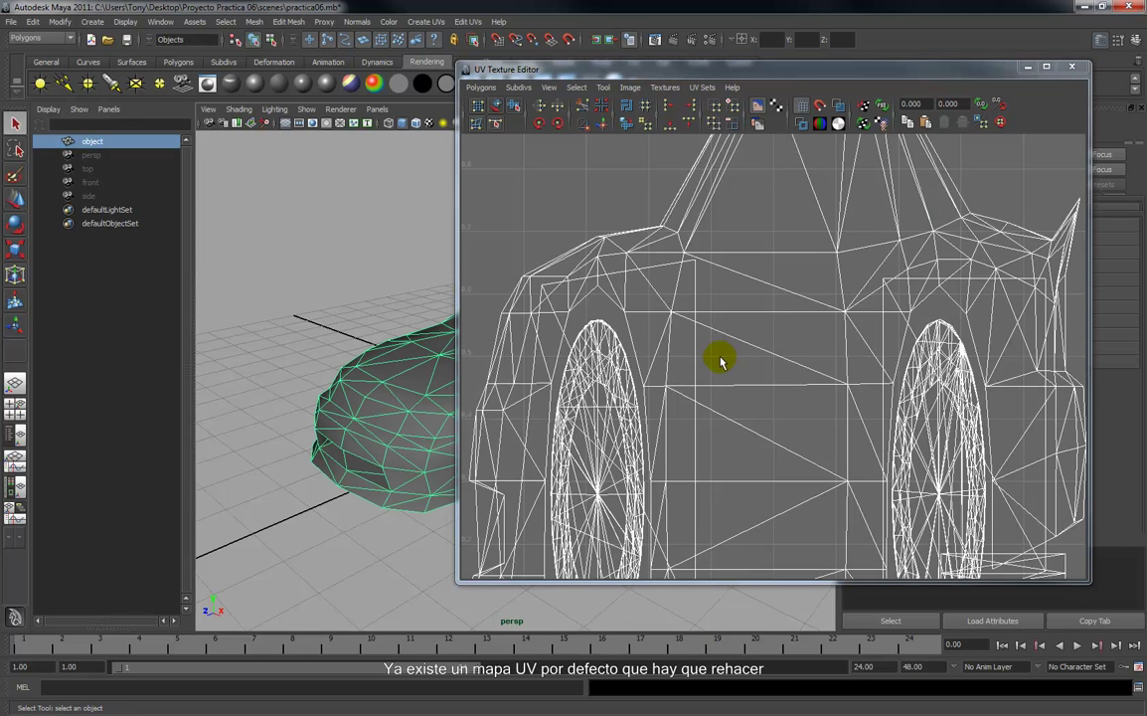
scroll(719, 350, down, 3)
scroll(695, 356, down, 2)
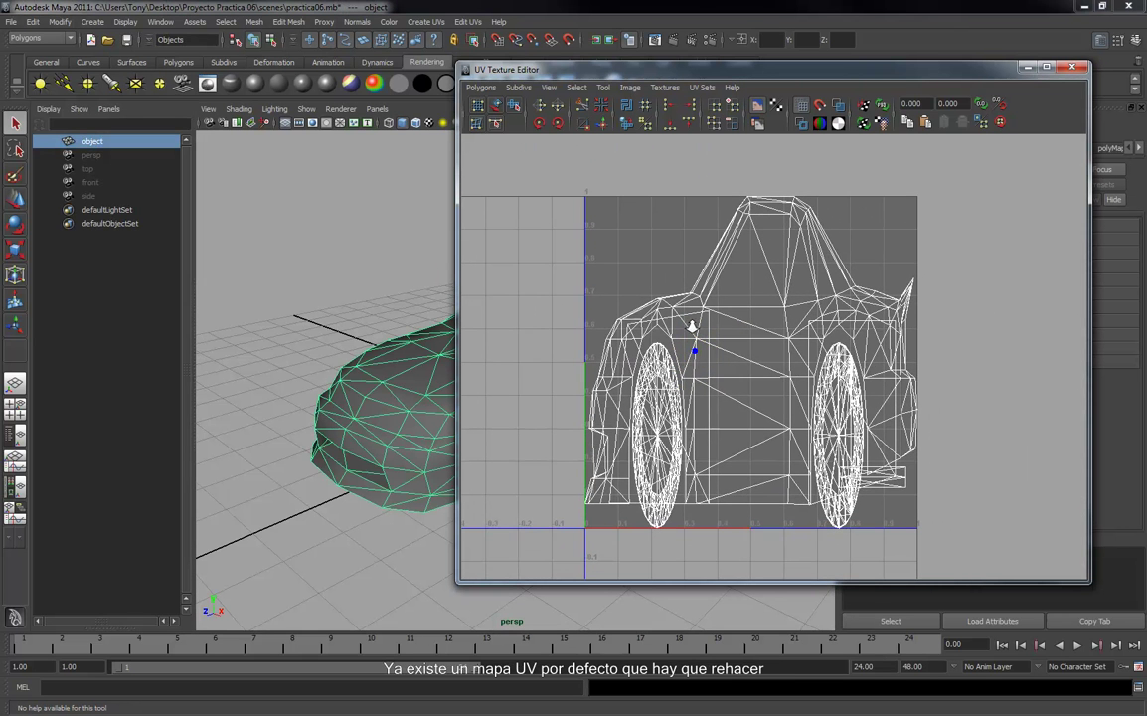
click(1026, 67)
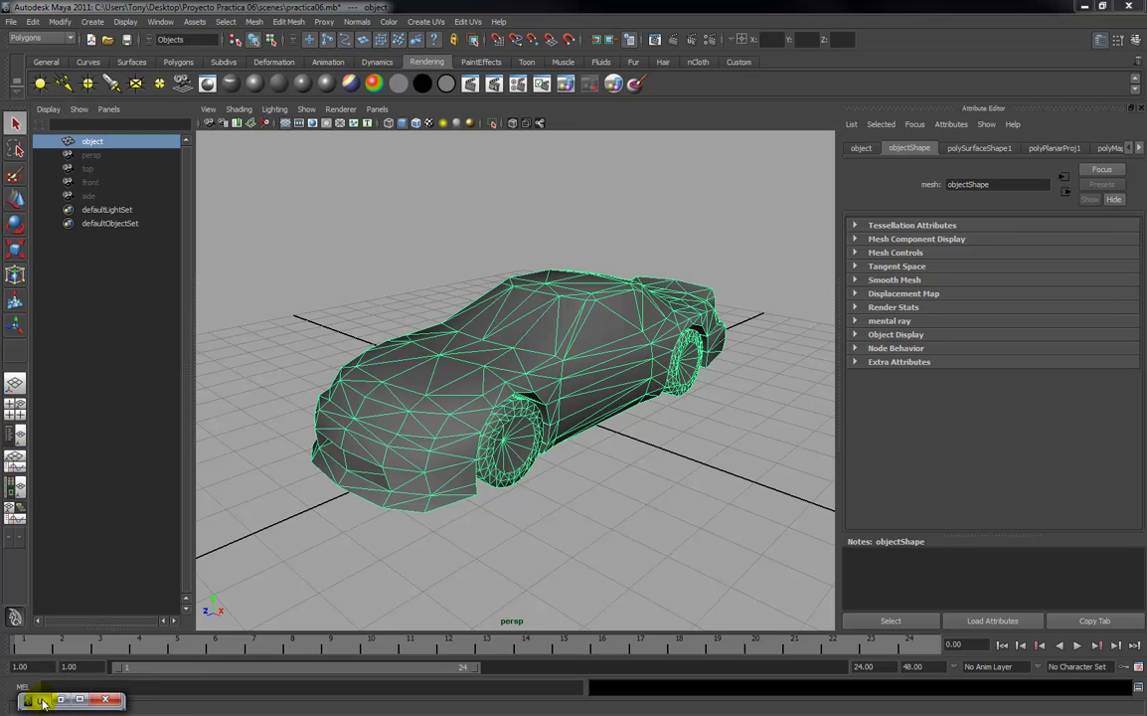
Assign a new Lambert material to the car and map a Checker texture to its Color attribute.
alt+drag(446, 230, 447, 189)
click(298, 85)
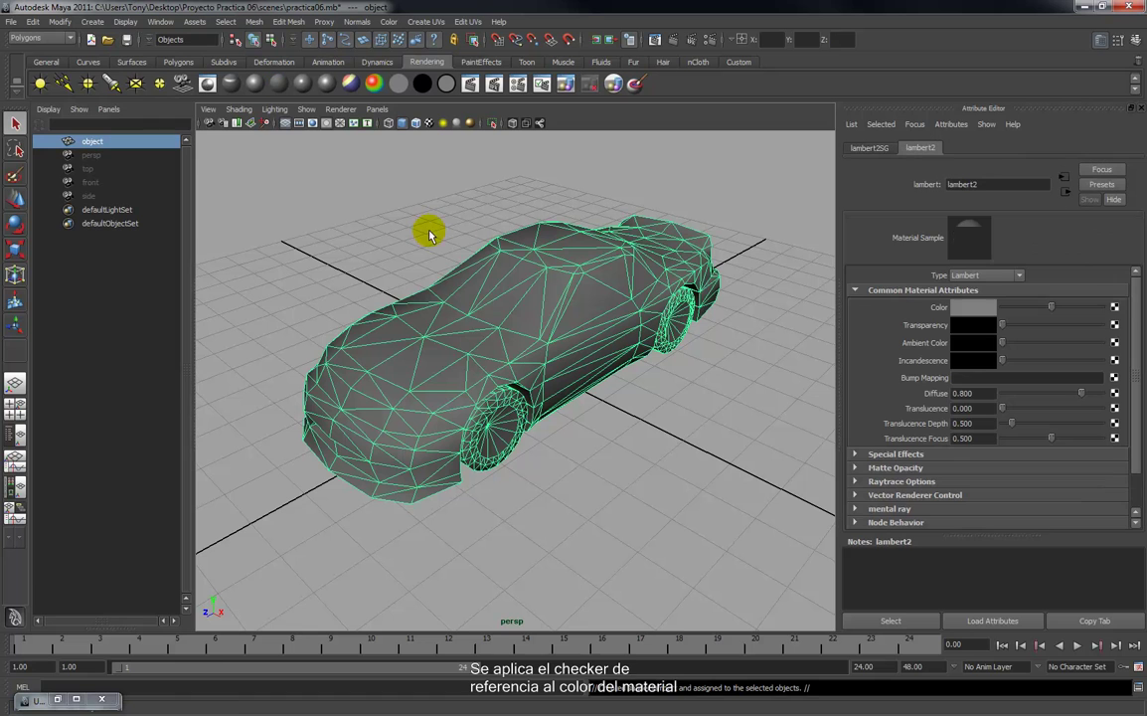
click(1057, 315)
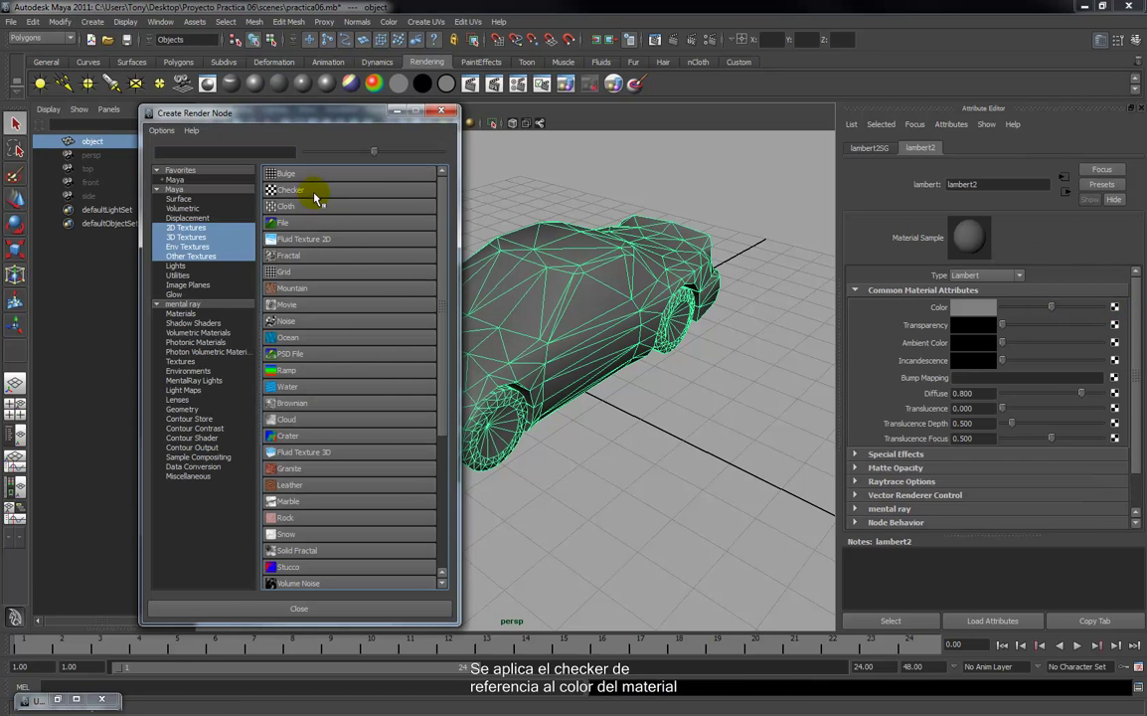
click(298, 189)
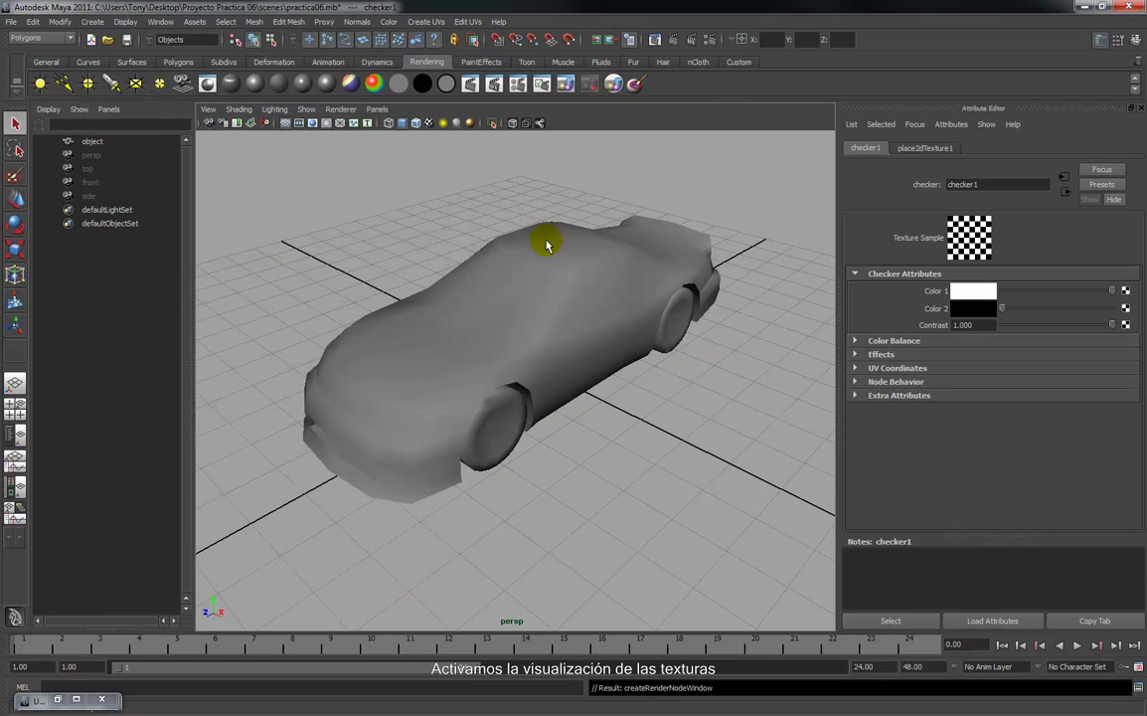
Show textures in the perspective view and set the checker's Repeat UV to 32 in both directions.
click(428, 123)
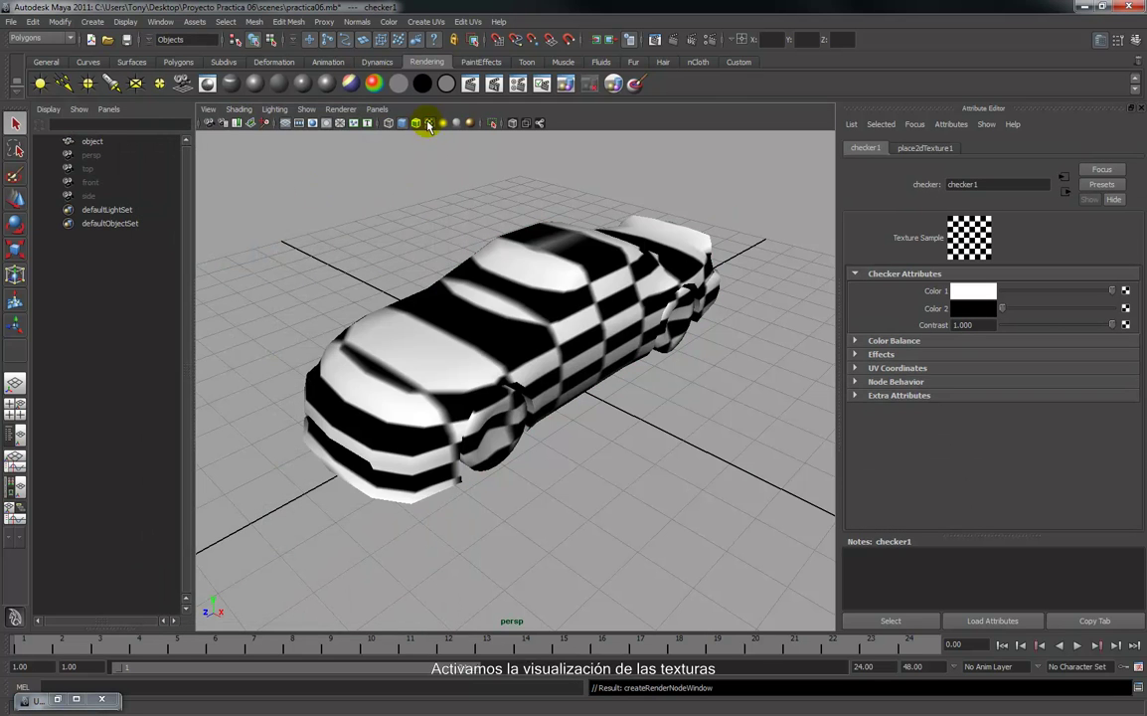
alt+drag(499, 302, 585, 340)
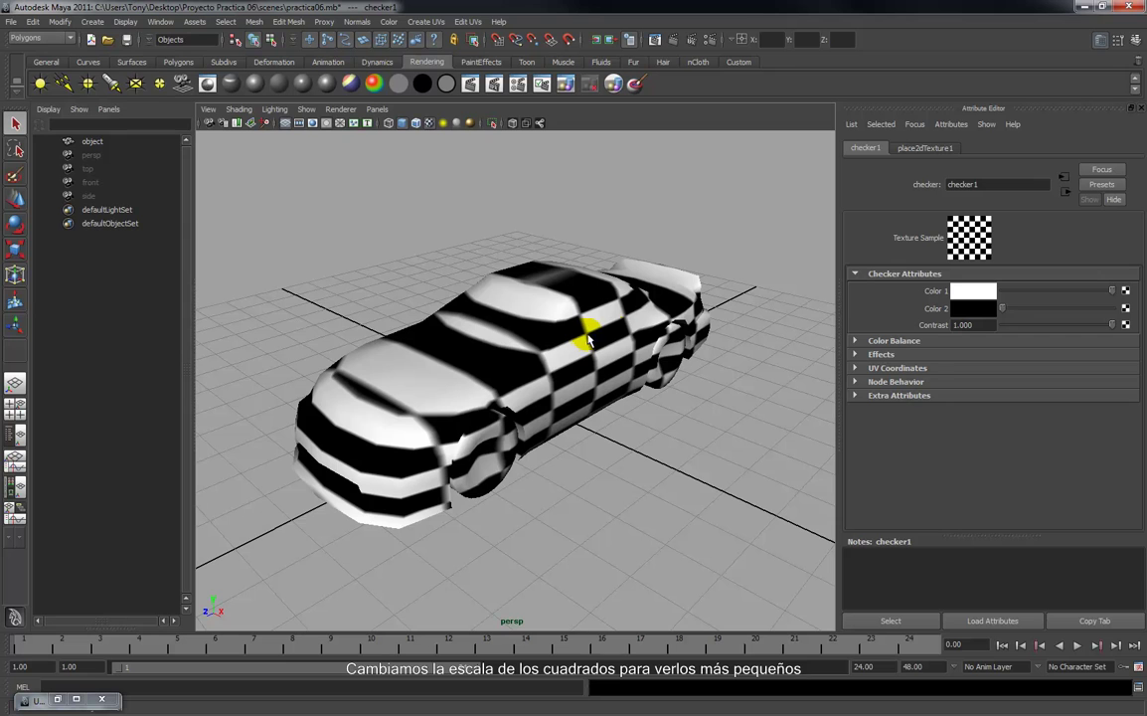
click(920, 148)
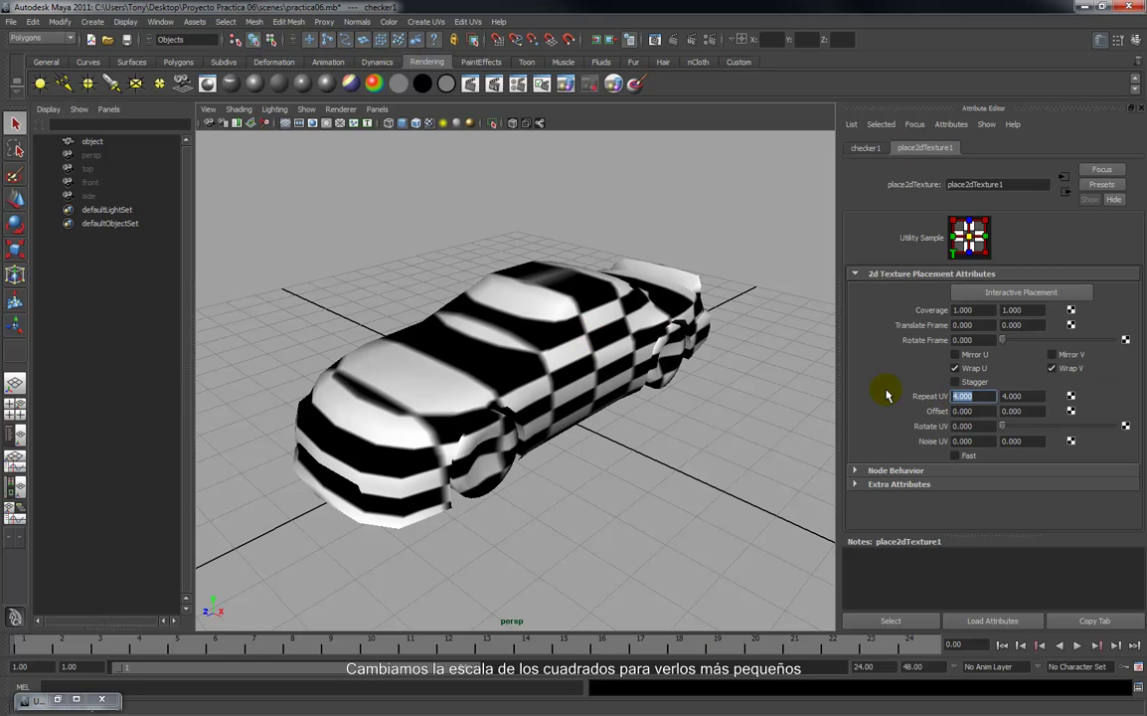
click(1034, 398)
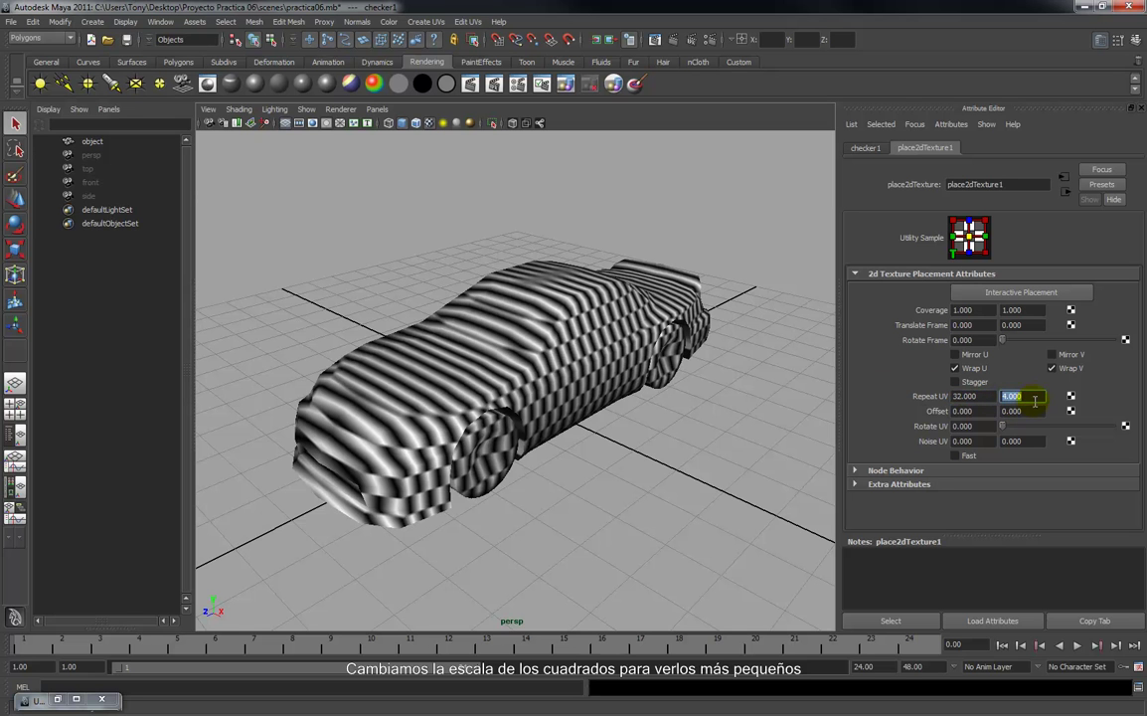
key(Tab)
alt+drag(745, 403, 549, 404)
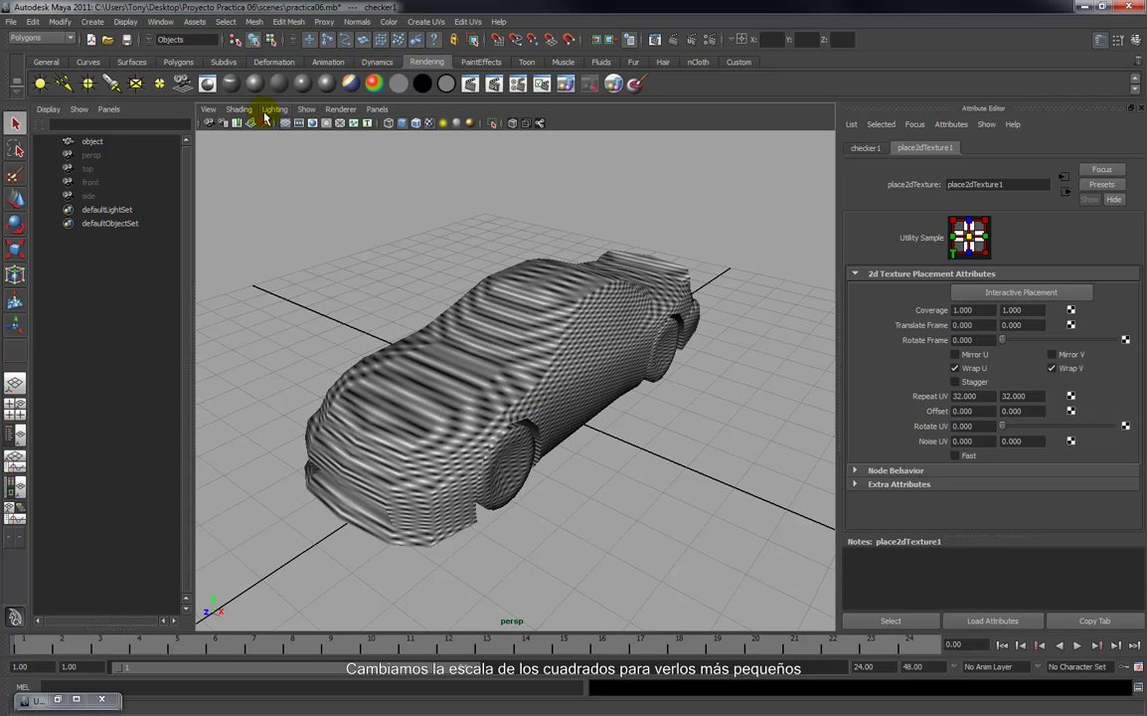
Set the perspective view's hardware texture filter to Unfiltered and apply it.
click(236, 110)
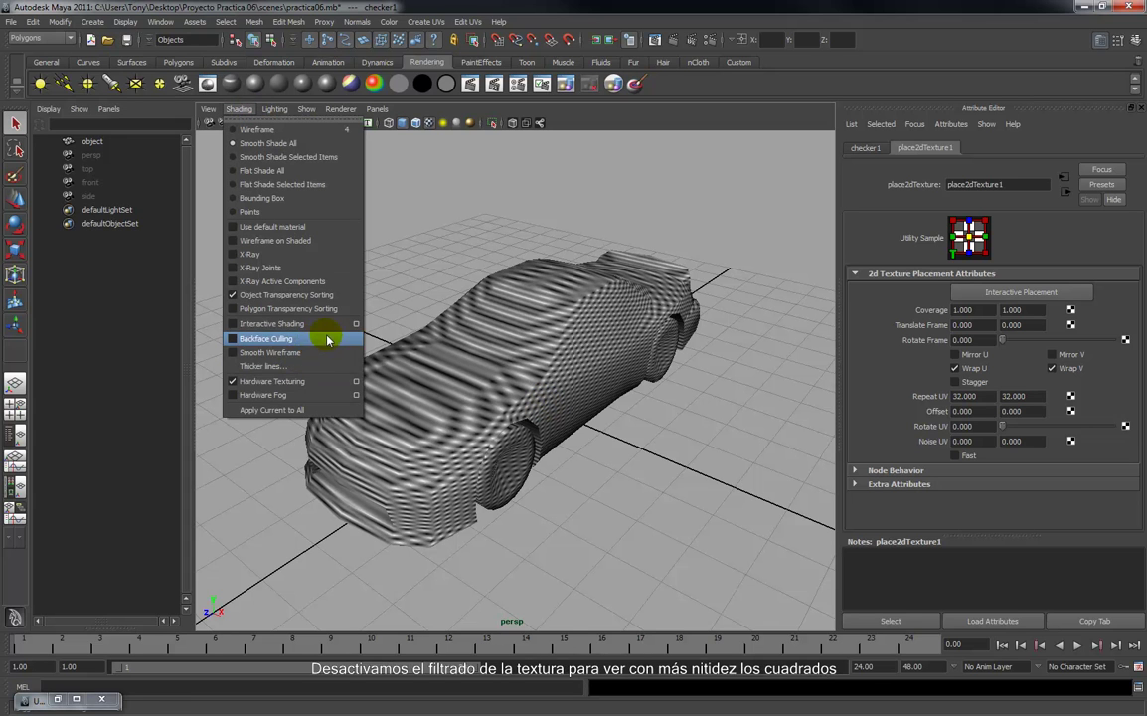
click(356, 386)
click(308, 286)
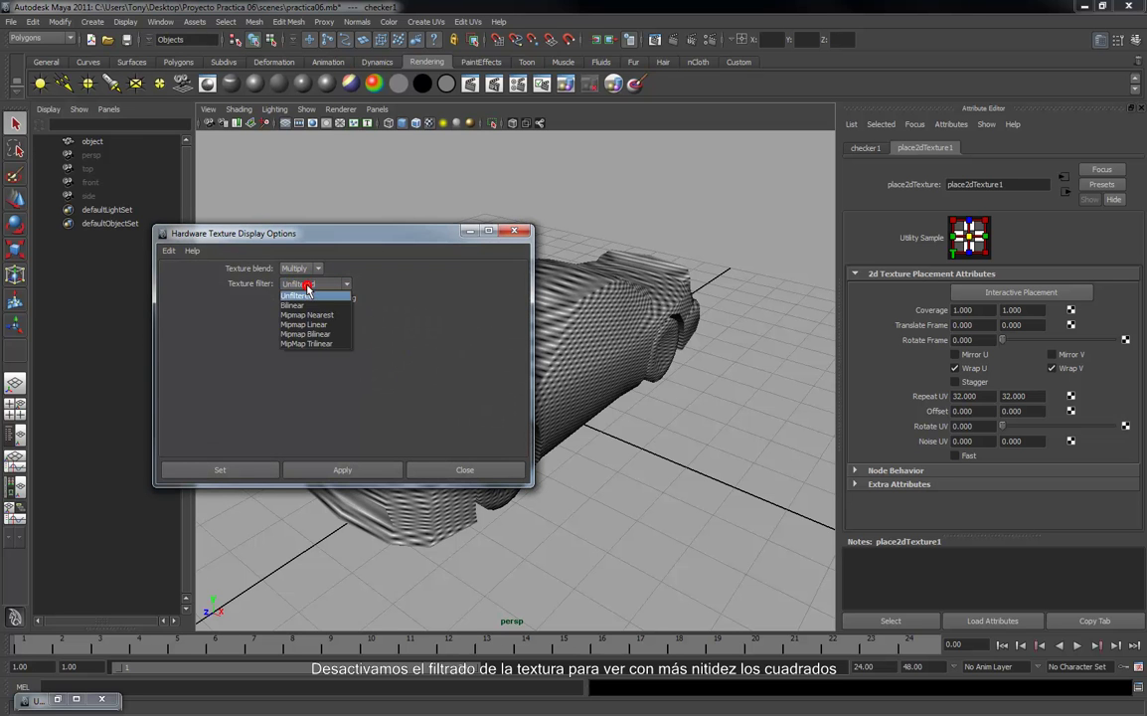
click(307, 296)
click(355, 475)
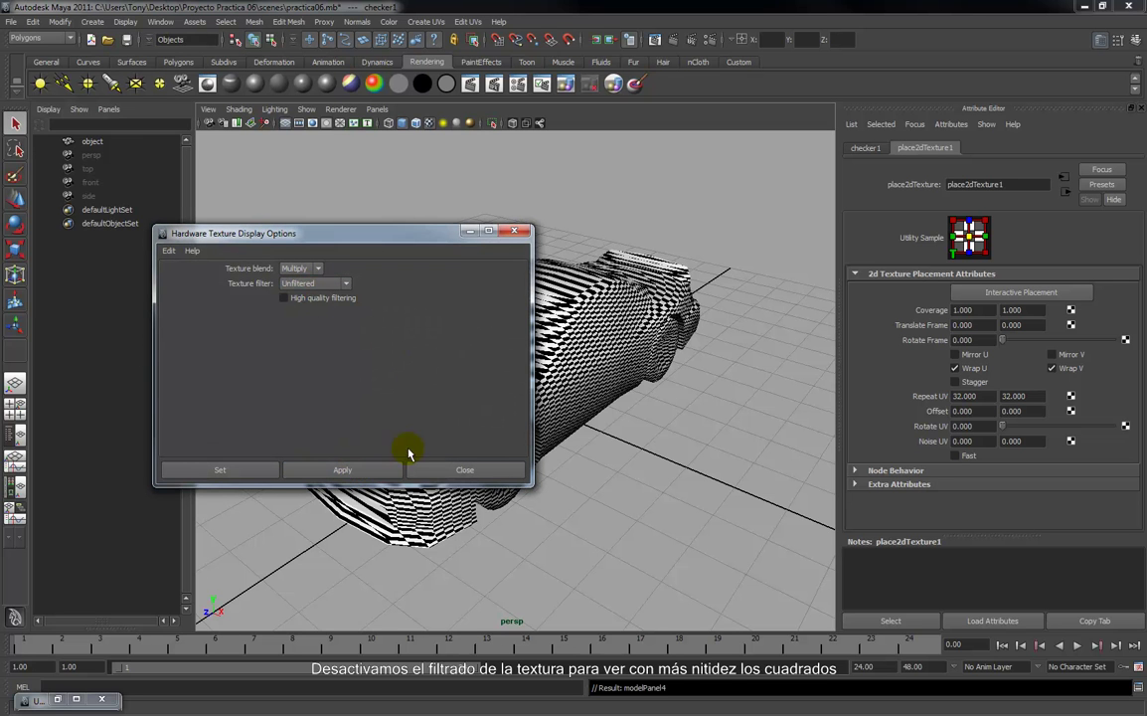
click(454, 475)
Examine how the checker squares lie on the car body from several angles and distances.
alt+drag(547, 447, 512, 435)
alt+right_drag(509, 428, 495, 554)
alt+right_drag(508, 364, 567, 424)
alt+drag(566, 425, 656, 429)
alt+drag(311, 391, 227, 390)
alt+right_drag(323, 401, 320, 200)
alt+drag(319, 199, 306, 262)
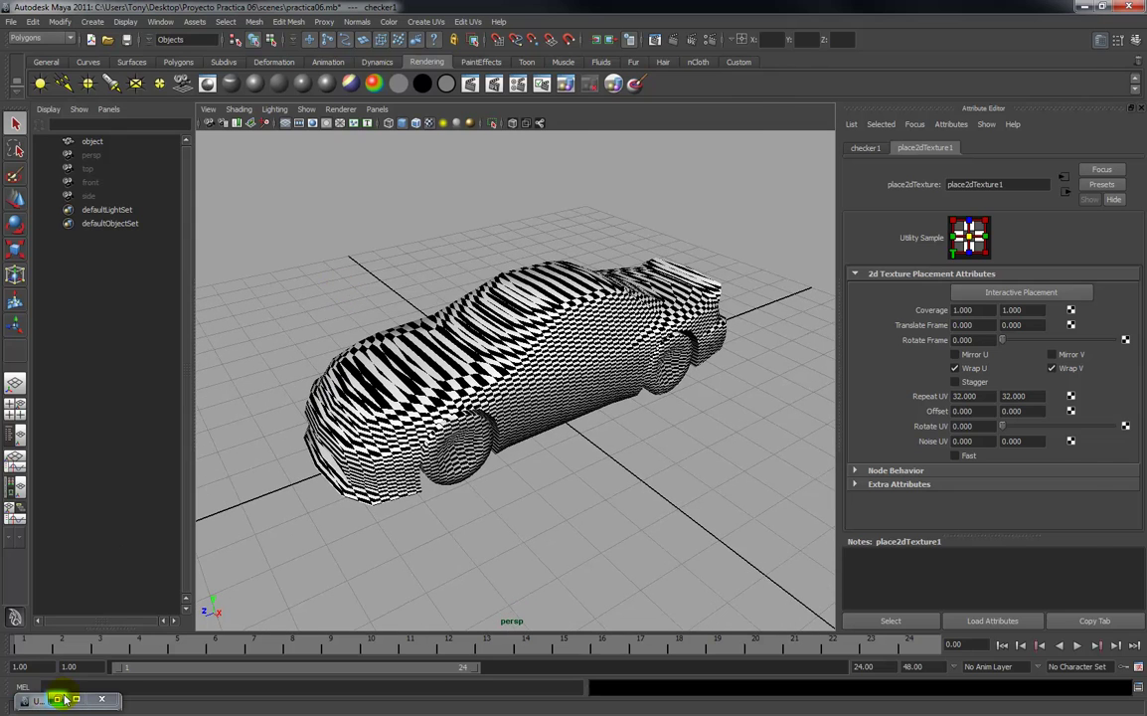
Restore the UV Texture Editor and make its checker background image unfiltered and dimmed.
click(62, 696)
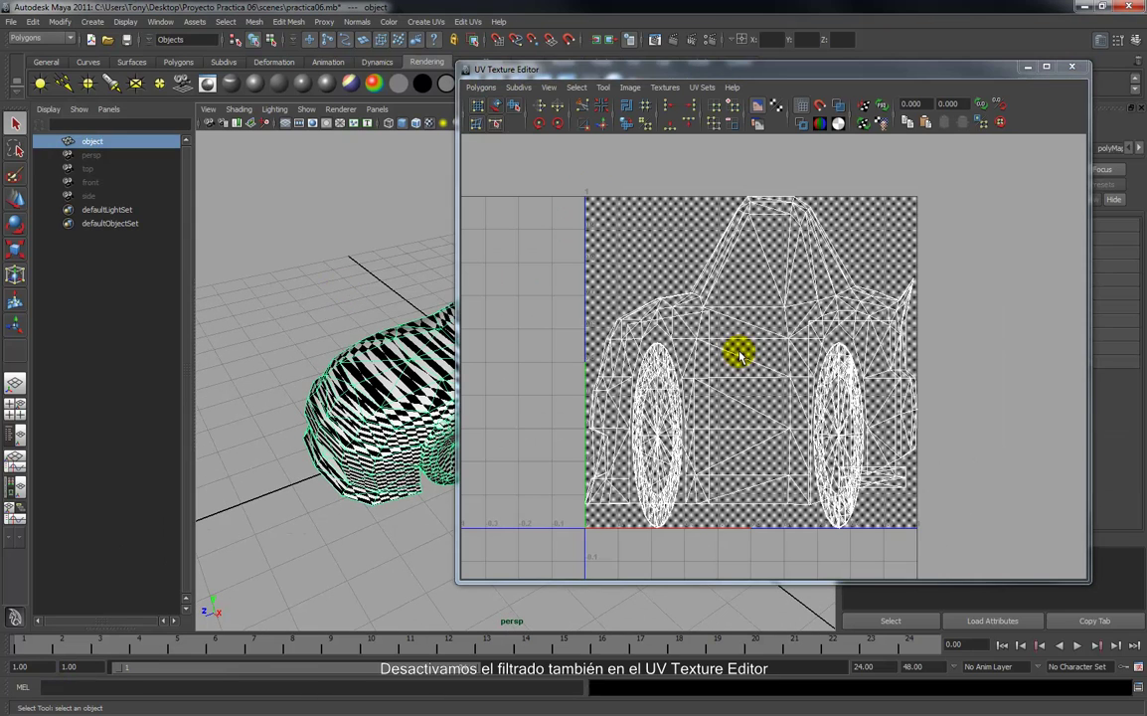
scroll(735, 350, up, 2)
alt+middle_drag(722, 403, 729, 402)
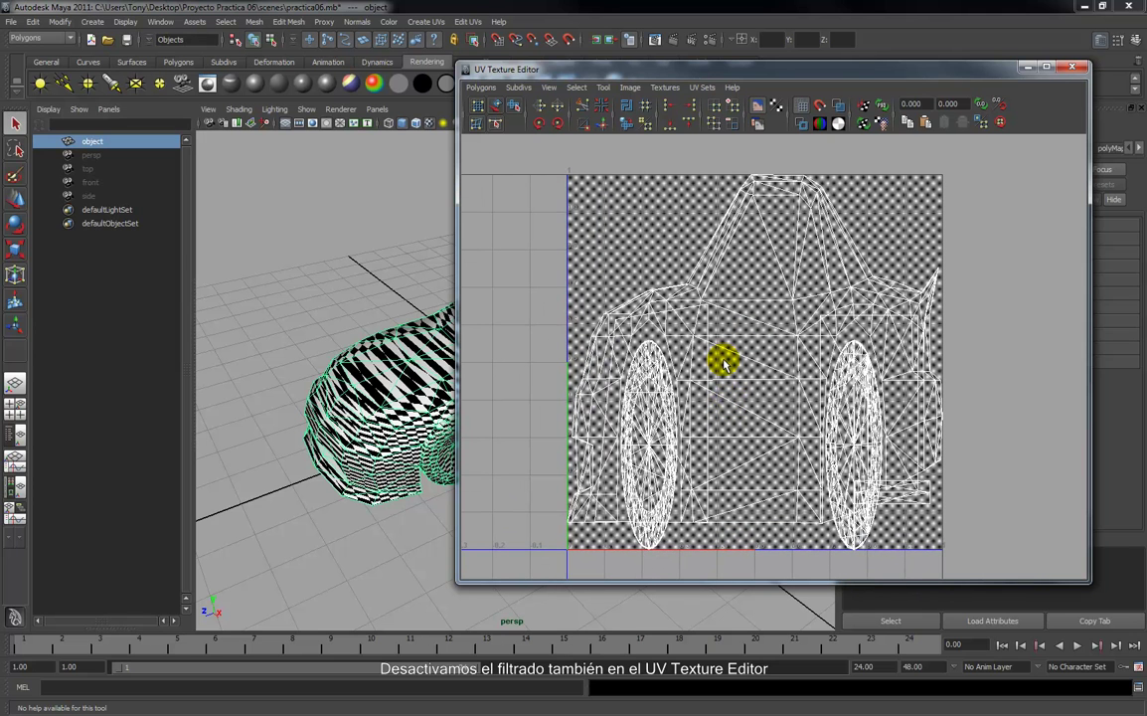
click(666, 88)
mouse_move(619, 92)
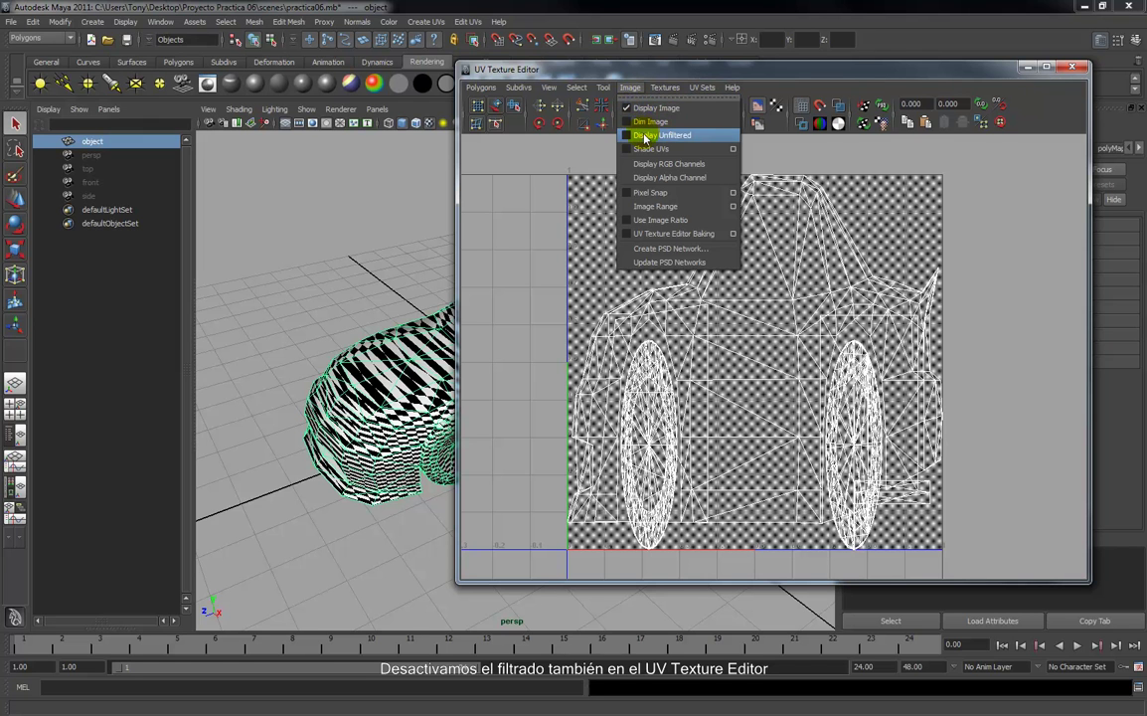
click(629, 135)
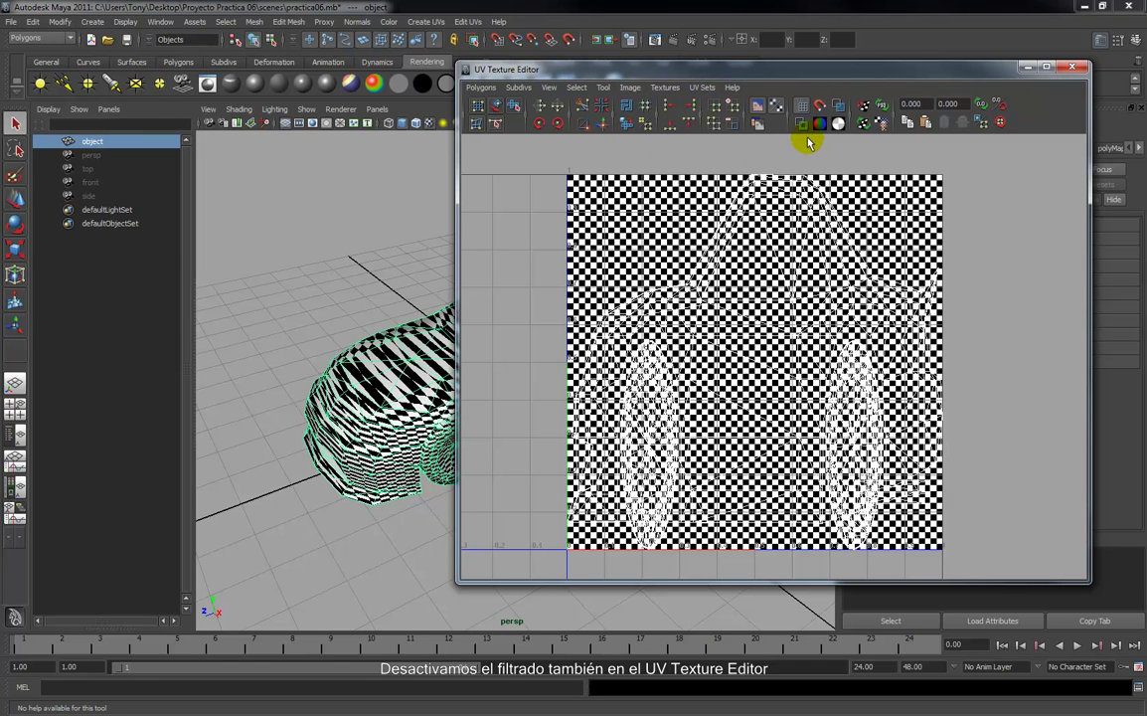
click(758, 126)
alt+right_drag(764, 321, 766, 267)
alt+middle_drag(766, 267, 789, 255)
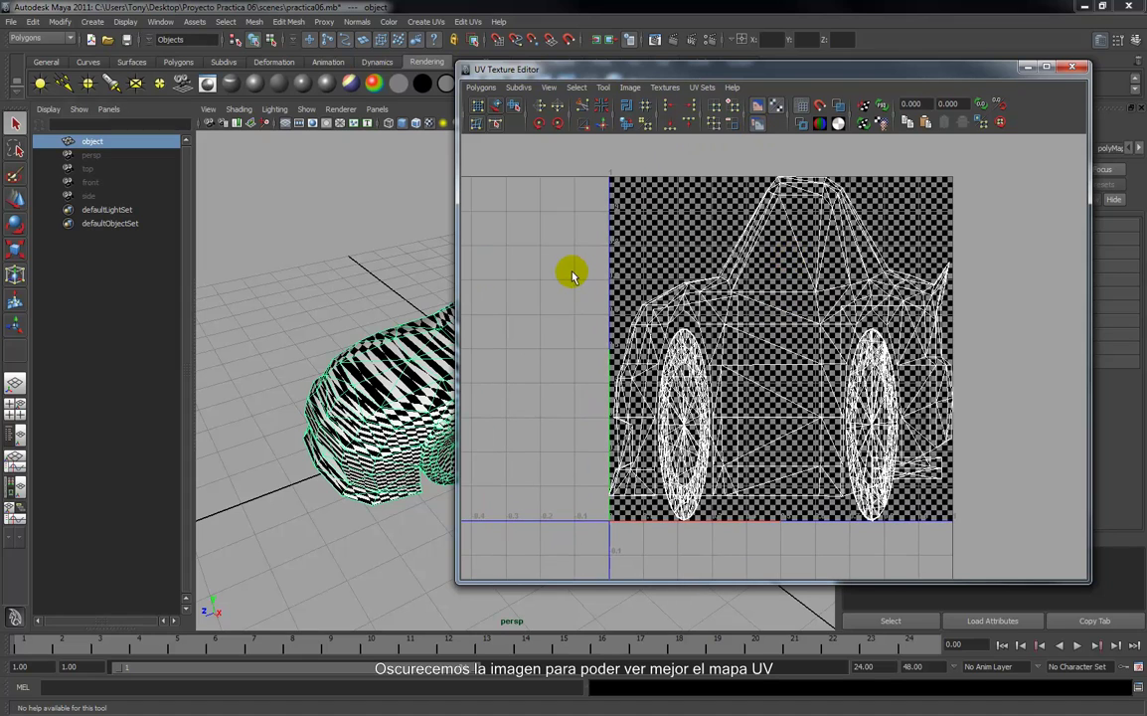
Close the floating UV Texture Editor, show it in place of the Outliner, and widen it to stand beside the perspective view.
drag(905, 75, 973, 81)
alt+drag(371, 243, 320, 211)
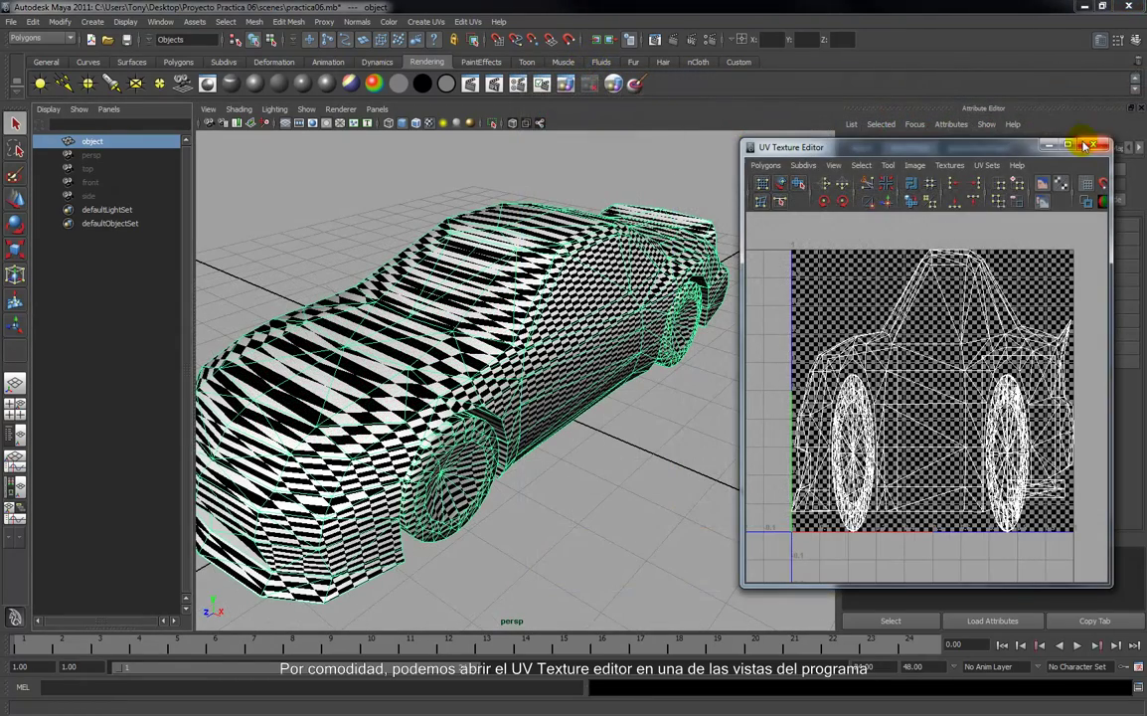
click(1094, 145)
click(111, 110)
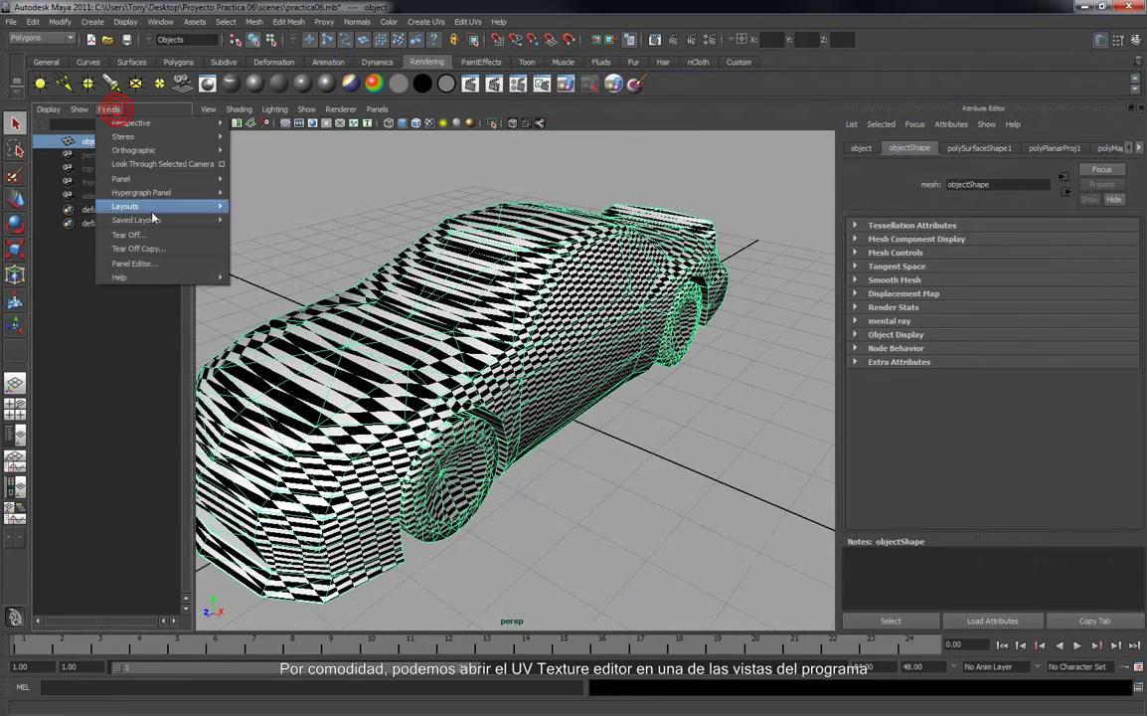
mouse_move(164, 196)
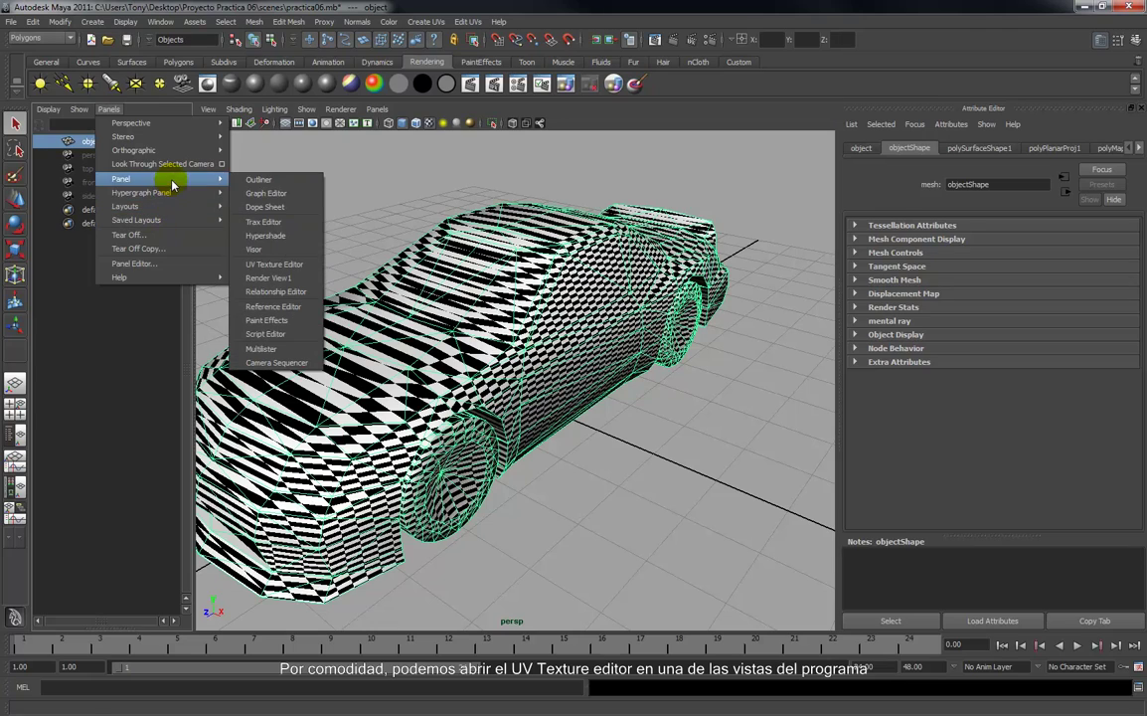
click(295, 268)
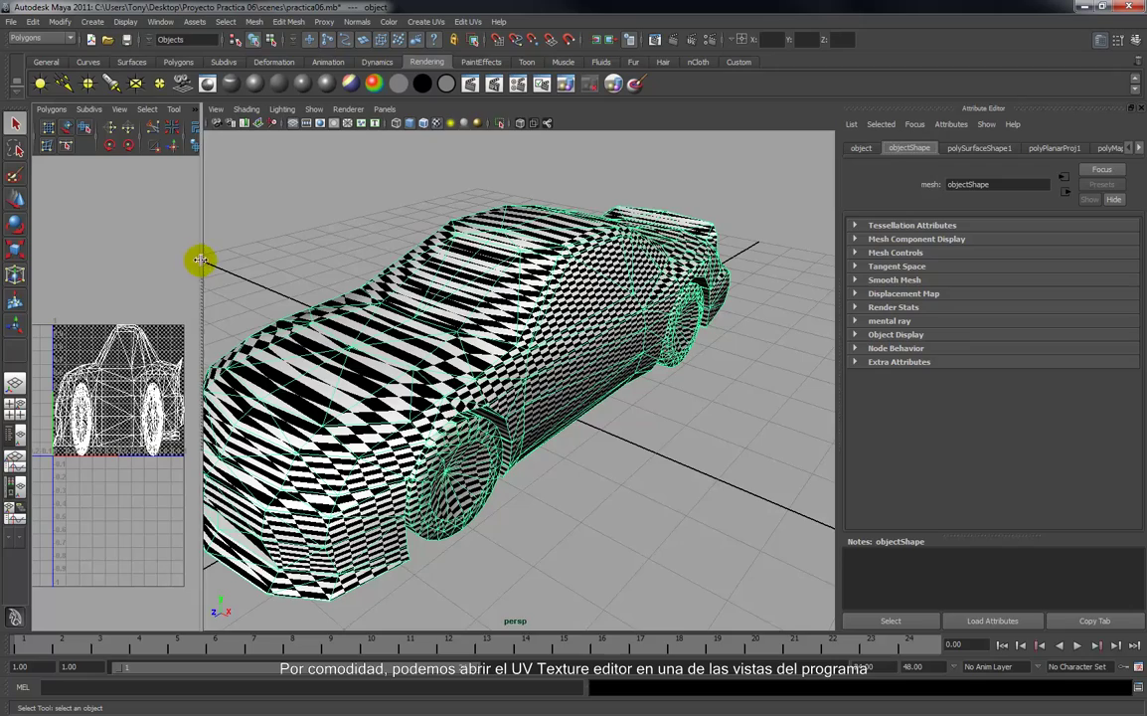
drag(198, 260, 483, 265)
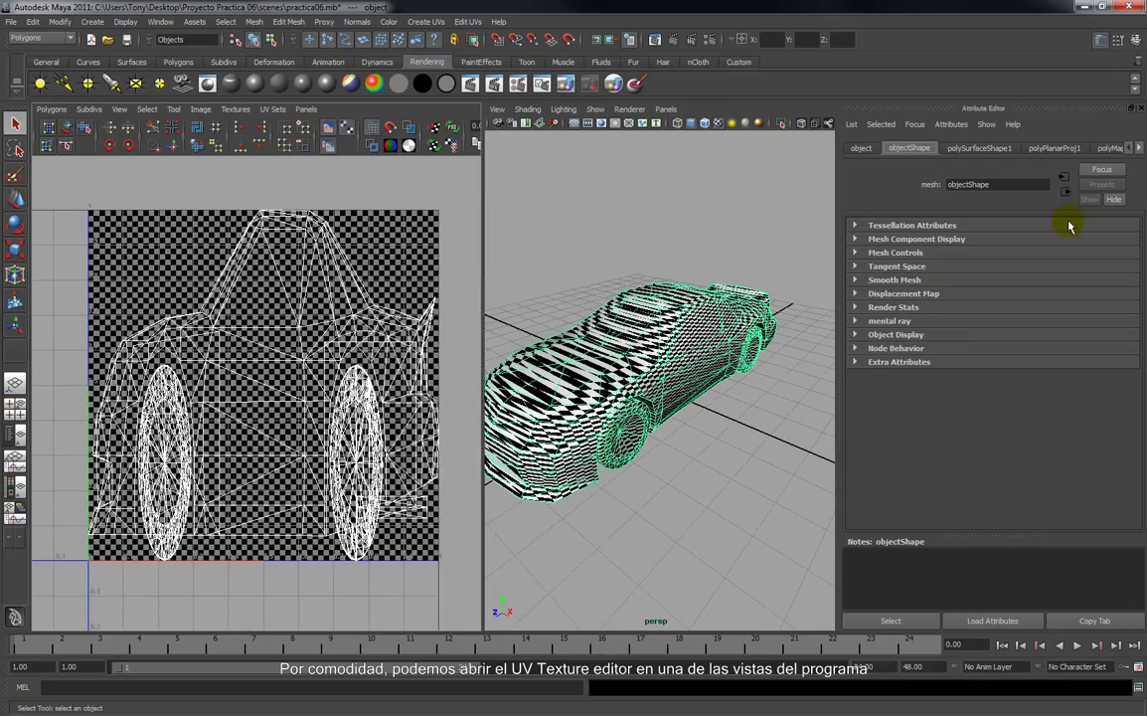
Close the Attribute Editor, deselect the car, and turn off texture display in the perspective view.
click(1141, 112)
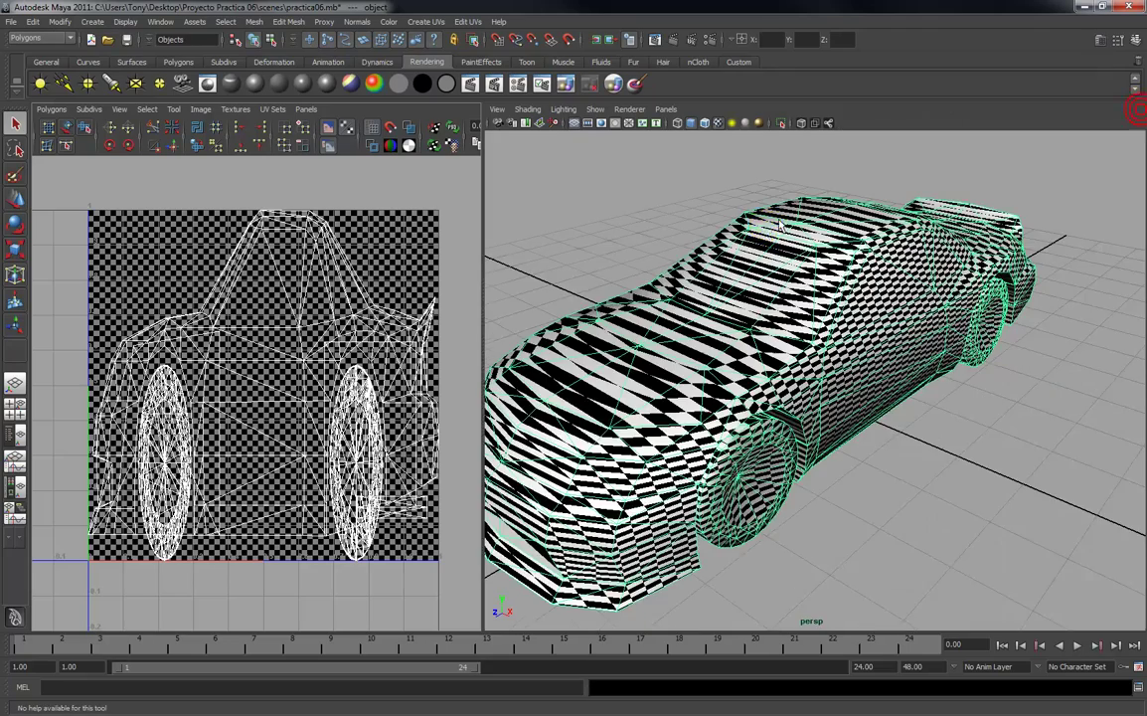
alt+drag(755, 316, 720, 309)
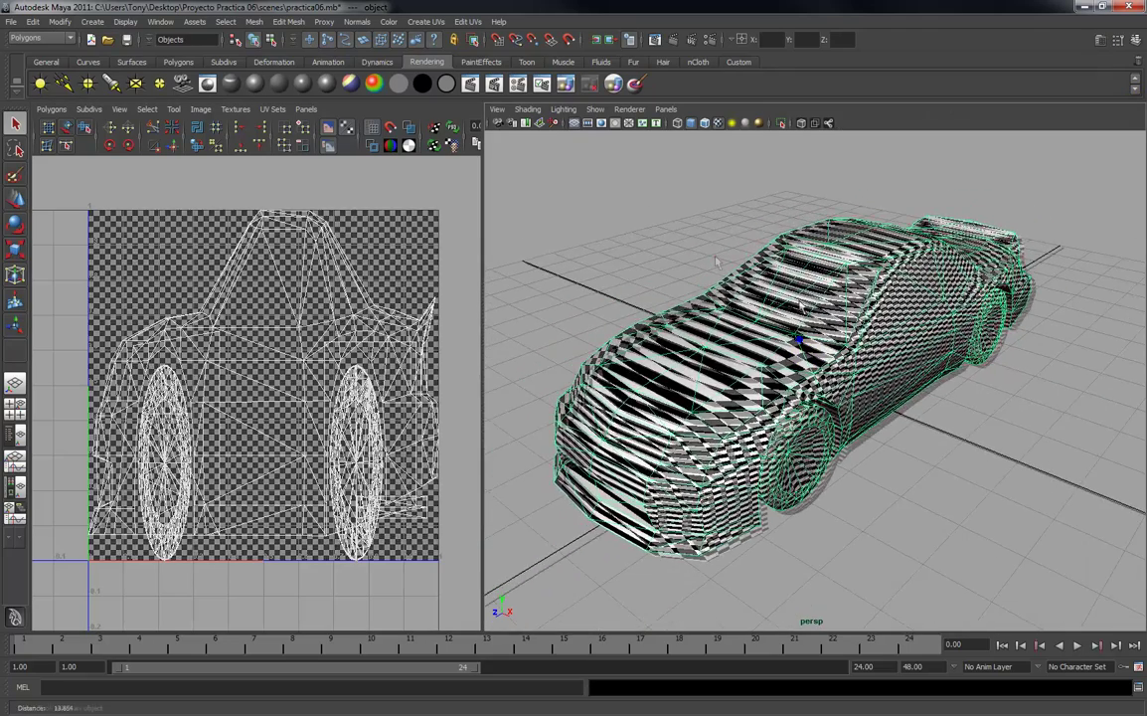
click(715, 262)
alt+drag(716, 256, 729, 301)
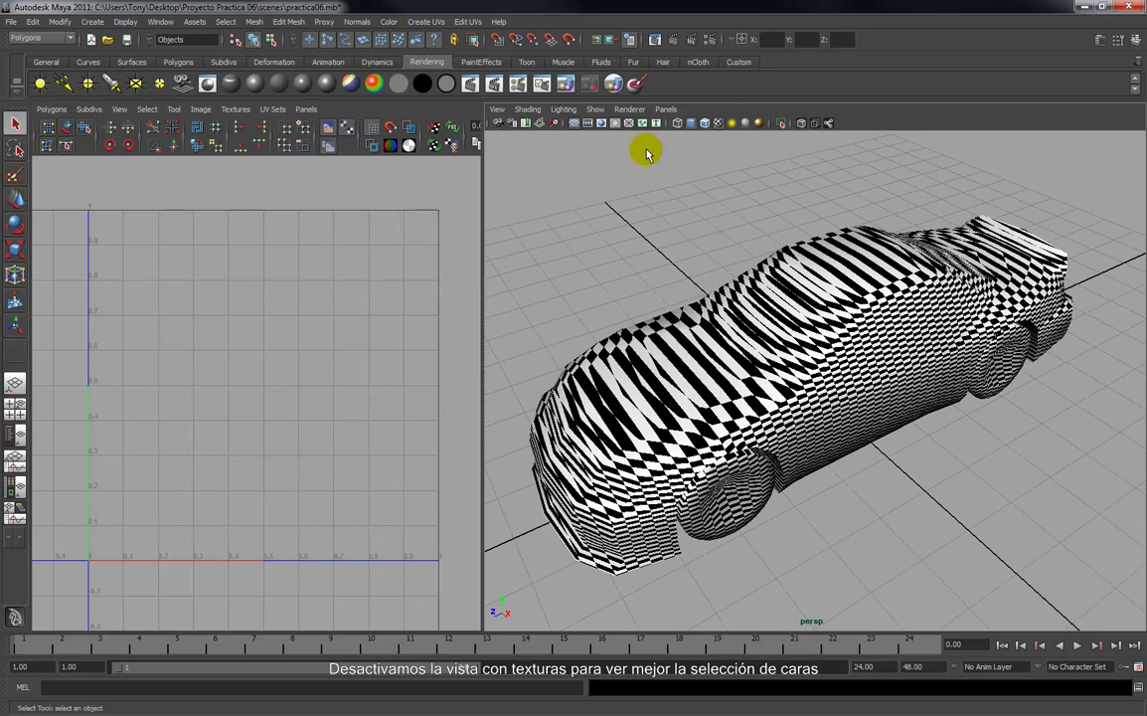
click(715, 122)
alt+drag(724, 141, 810, 315)
Switch the car to face selection and paint-select the faces along one side and across the upper front of the front bumper.
click(809, 311)
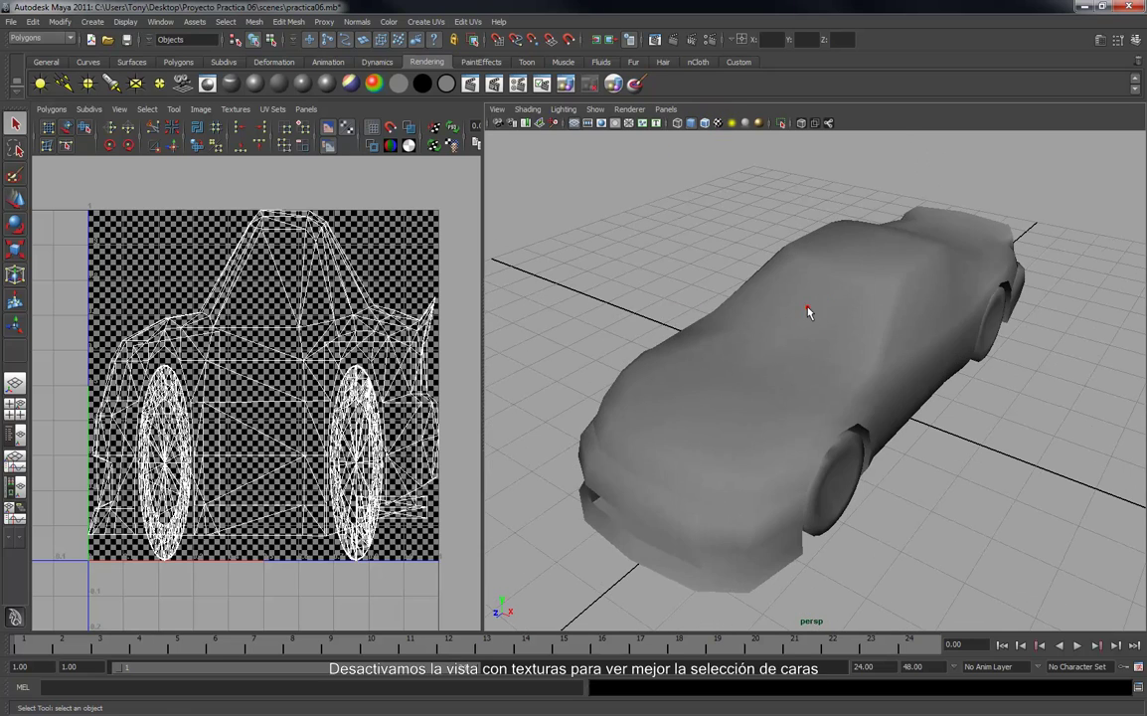
alt+drag(686, 266, 727, 273)
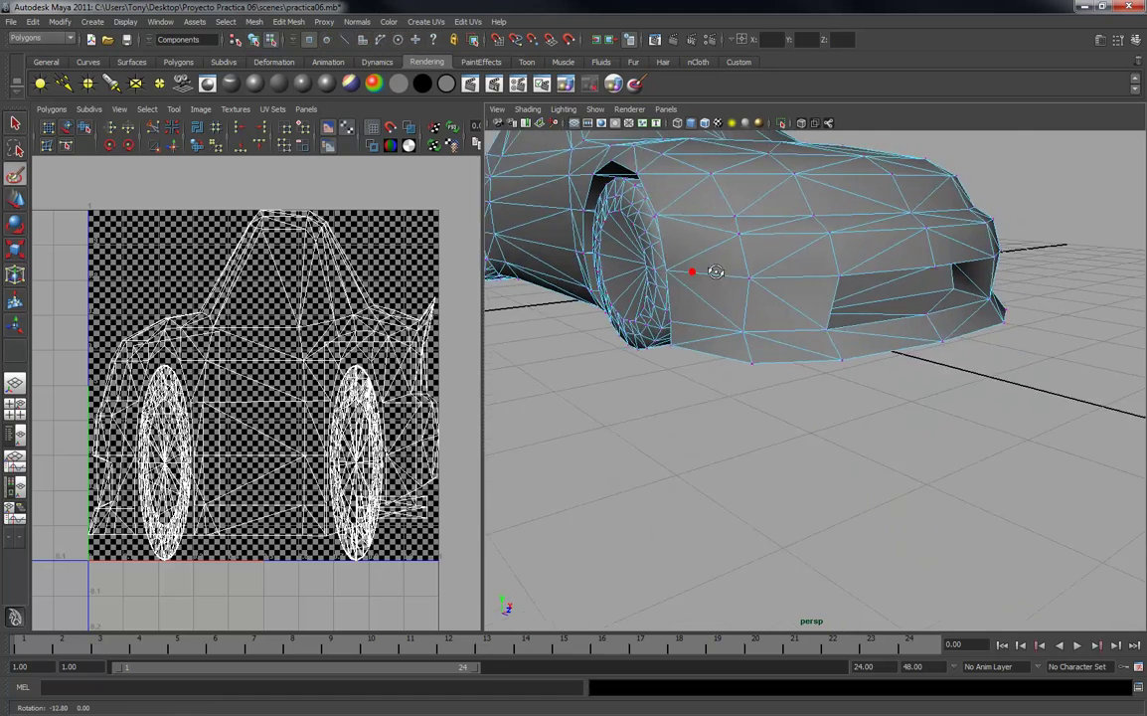
alt+middle_drag(727, 274, 729, 324)
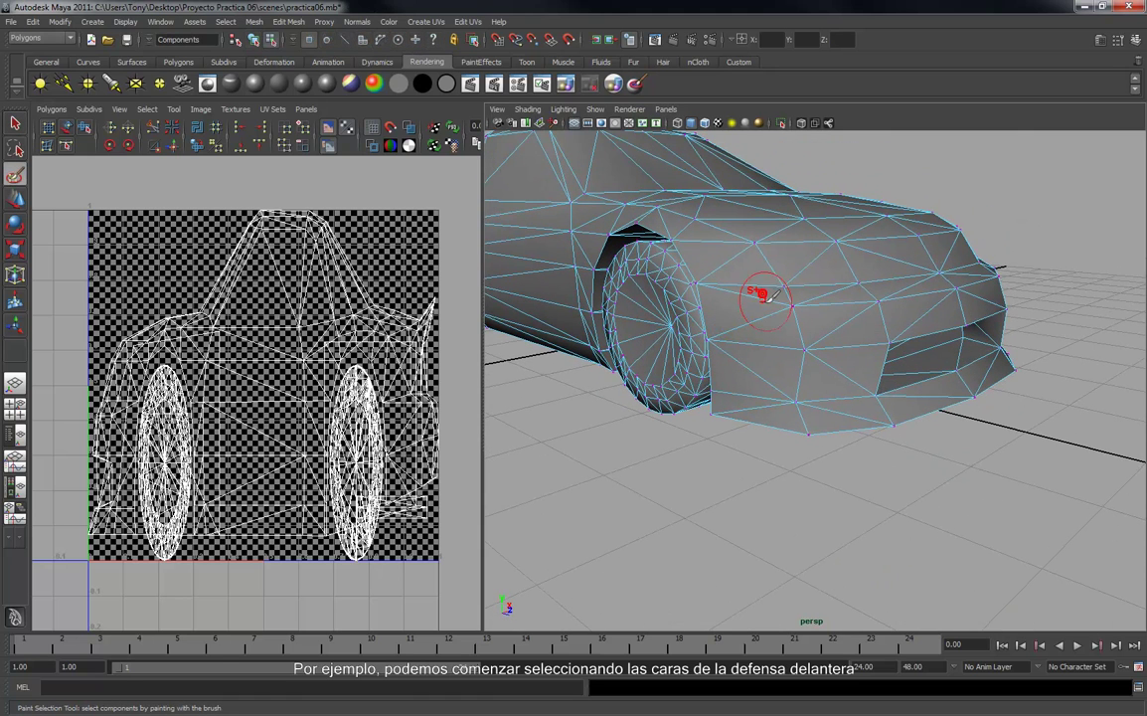
right_drag(771, 287, 768, 259)
key(F11)
mouse_move(768, 289)
mouse_down()
mouse_move(754, 308)
mouse_move(755, 291)
mouse_move(830, 313)
mouse_move(934, 284)
mouse_move(783, 361)
mouse_move(740, 355)
mouse_move(794, 402)
mouse_move(847, 365)
mouse_move(742, 343)
mouse_move(735, 364)
mouse_up()
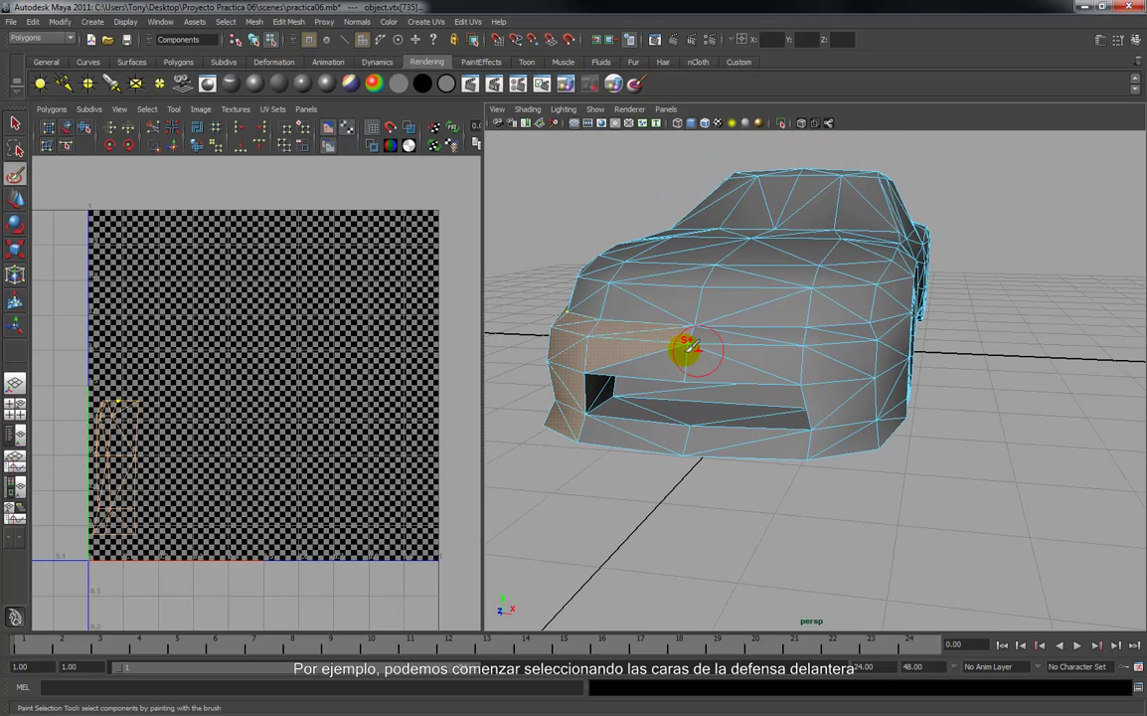
mouse_move(660, 356)
mouse_down()
mouse_move(749, 360)
mouse_move(752, 340)
mouse_move(832, 337)
mouse_move(842, 403)
mouse_move(845, 385)
mouse_up()
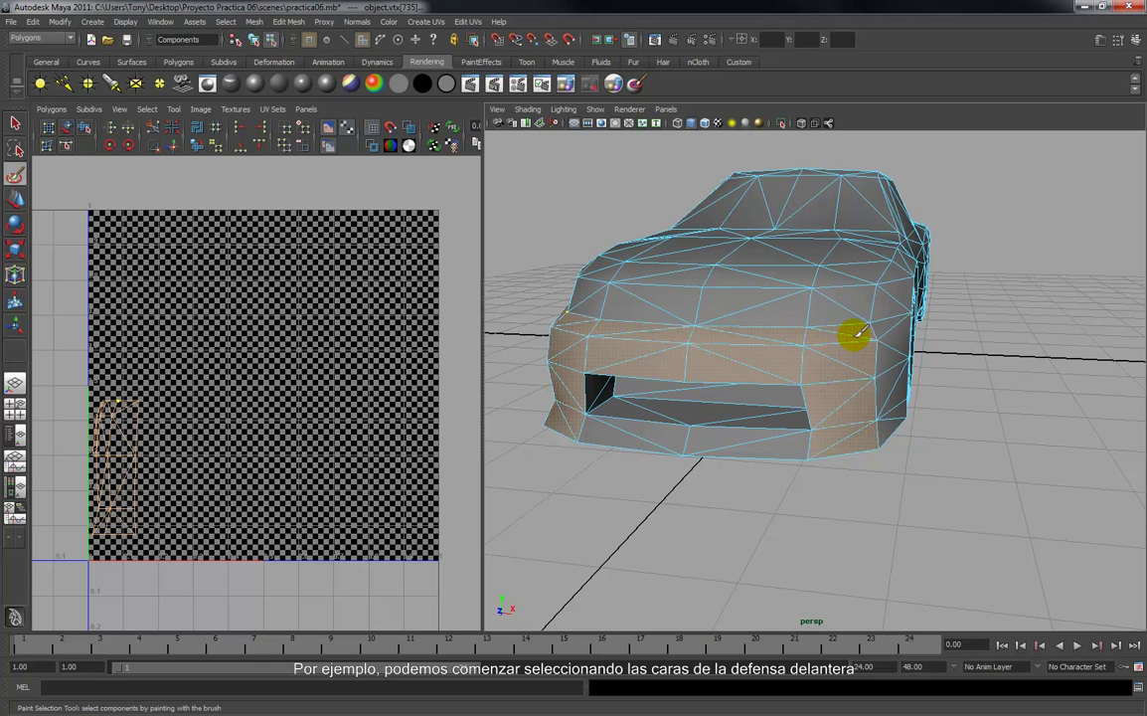
Add the bumper's other side and the strip below the air intake to the painted face selection.
mouse_move(815, 336)
alt+mouse_down()
mouse_move(755, 331)
mouse_move(762, 399)
alt+mouse_up()
alt+drag(633, 335, 769, 320)
alt+middle_drag(724, 264, 696, 224)
alt+drag(766, 338, 710, 226)
alt+middle_drag(710, 226, 708, 236)
mouse_move(587, 375)
mouse_down()
mouse_move(591, 403)
mouse_move(773, 393)
mouse_move(766, 383)
mouse_up()
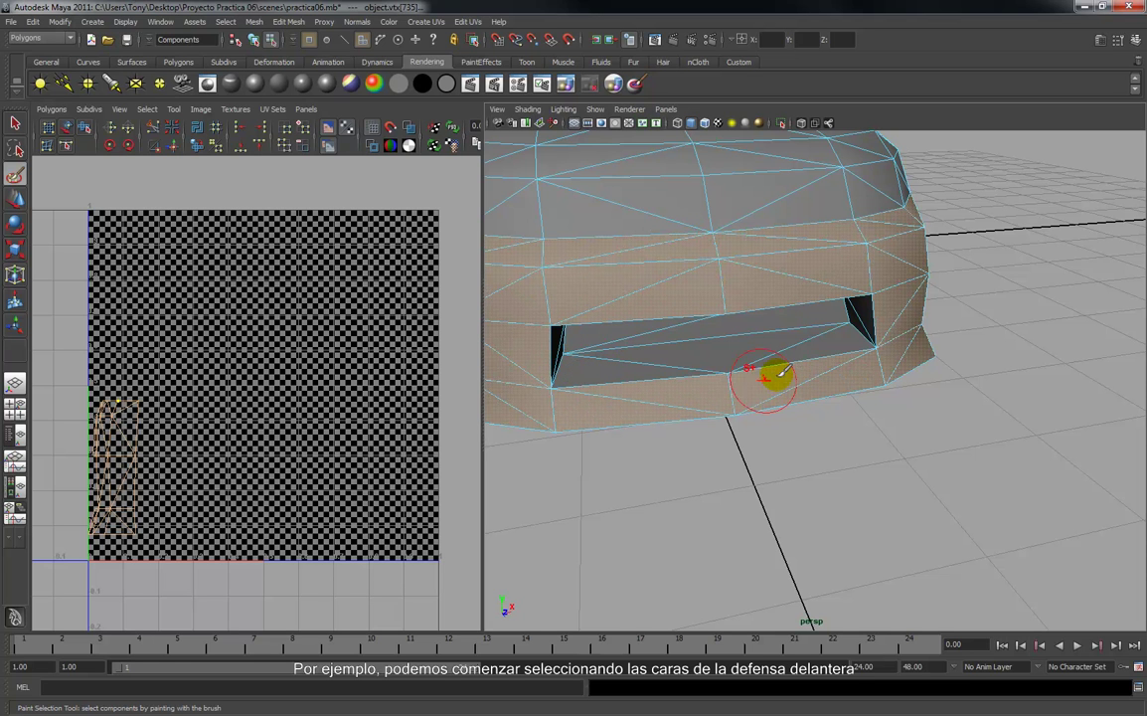
Add the inner wall and back faces of the bumper's air intake to the painted face selection.
alt+drag(559, 343, 655, 376)
alt+right_drag(655, 376, 686, 455)
mouse_move(660, 273)
alt+mouse_down()
mouse_move(655, 328)
mouse_move(510, 342)
mouse_move(614, 302)
mouse_move(922, 306)
mouse_move(969, 377)
alt+mouse_up()
drag(875, 390, 562, 393)
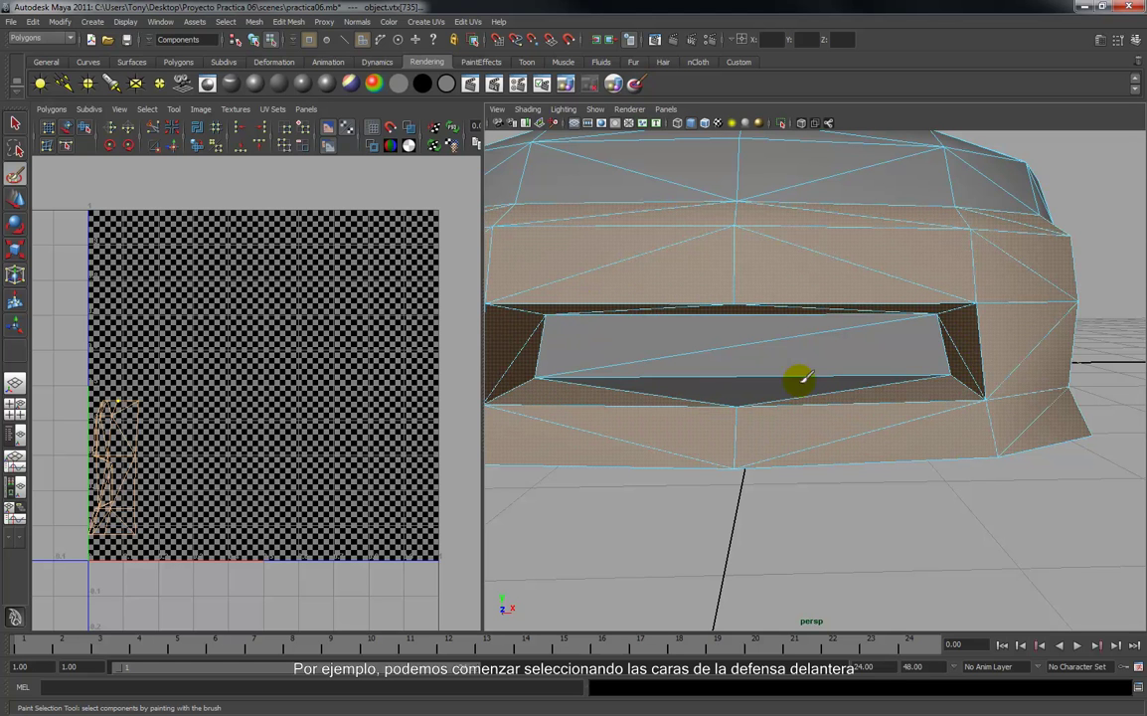
drag(748, 384, 622, 310)
Apply Planar Mapping to the bumper faces from the Z axis, fitted to the bounding box with the image width/height ratio kept.
scroll(817, 343, down, 5)
mouse_move(796, 339)
alt+mouse_down()
mouse_move(583, 341)
mouse_move(873, 325)
mouse_move(903, 300)
mouse_move(821, 339)
mouse_move(696, 343)
alt+mouse_up()
click(435, 22)
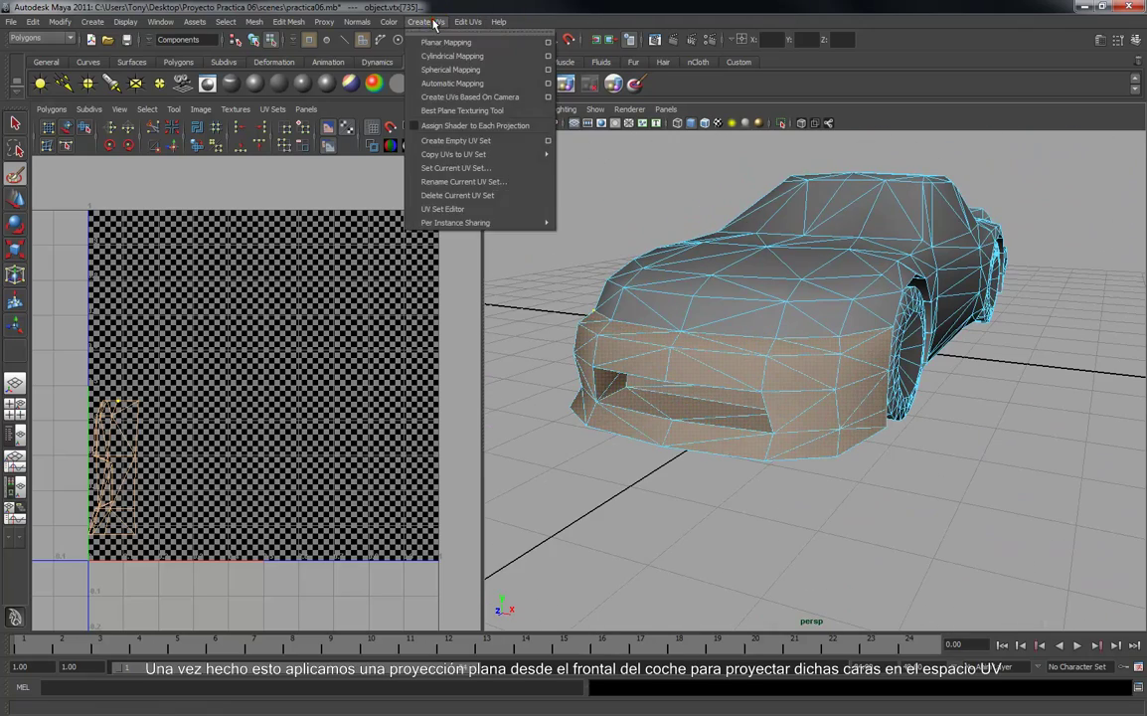
click(548, 41)
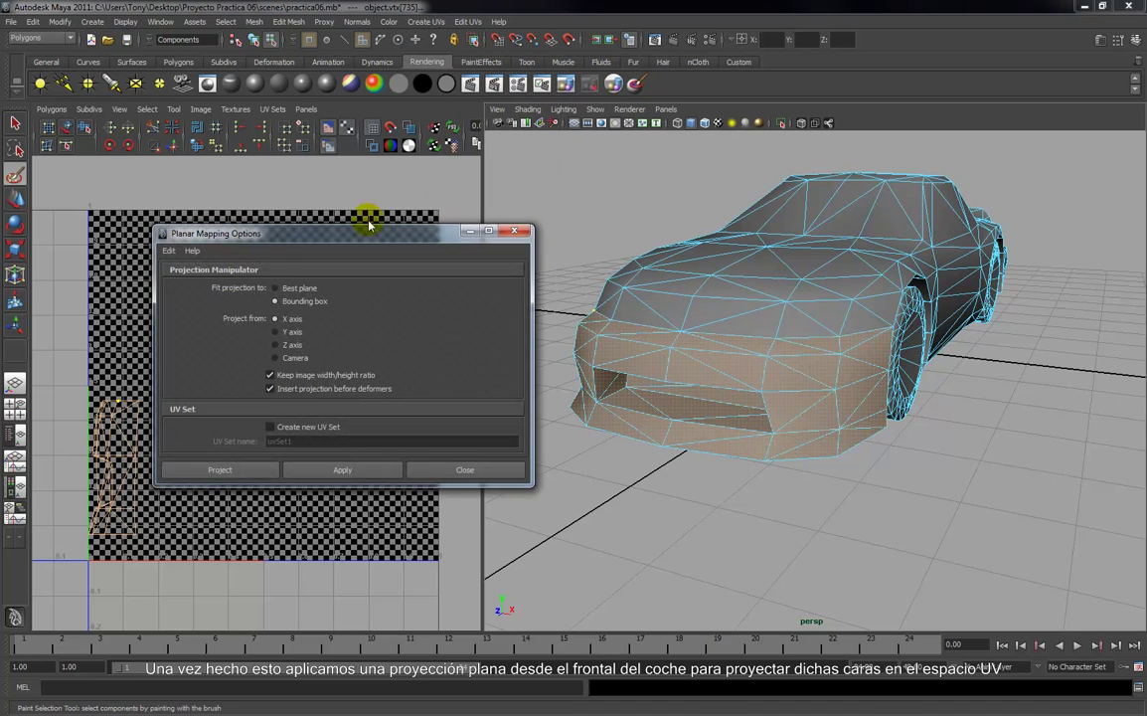
alt+drag(860, 330, 935, 360)
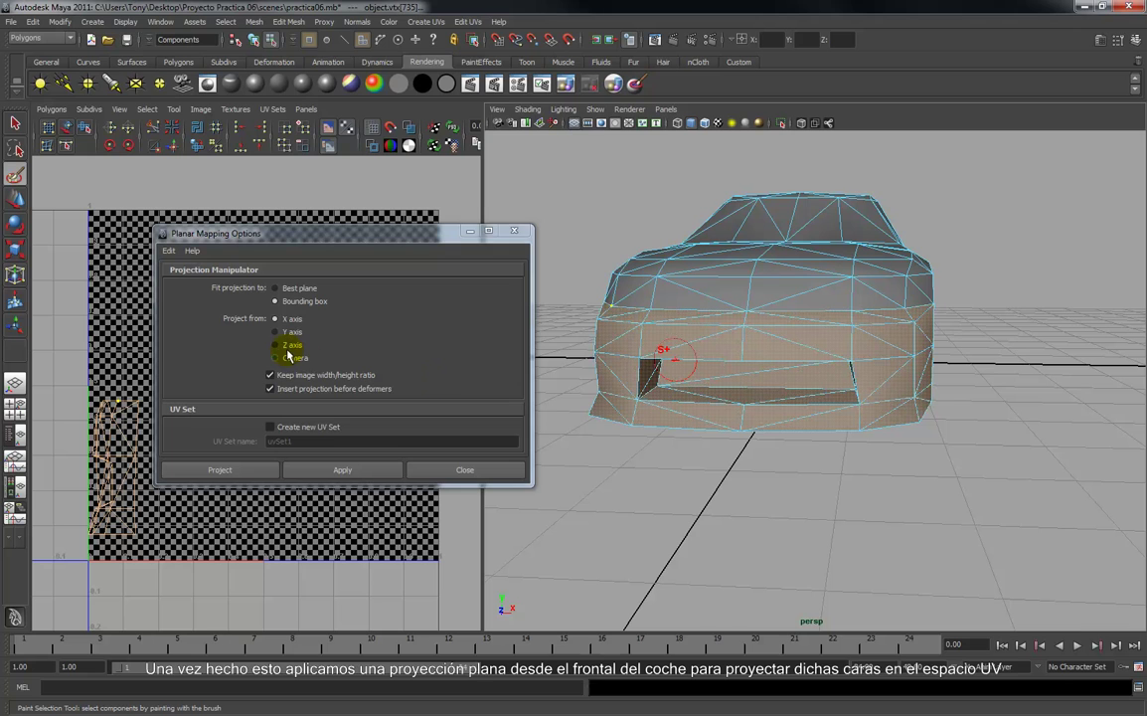
click(287, 346)
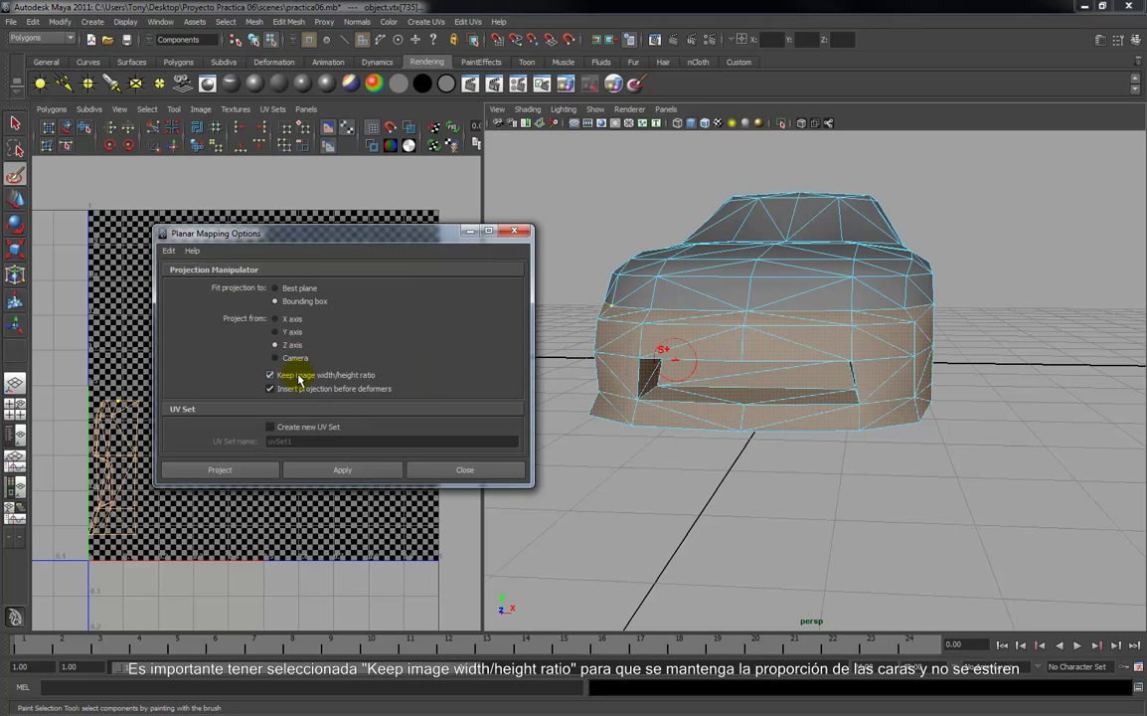
click(341, 469)
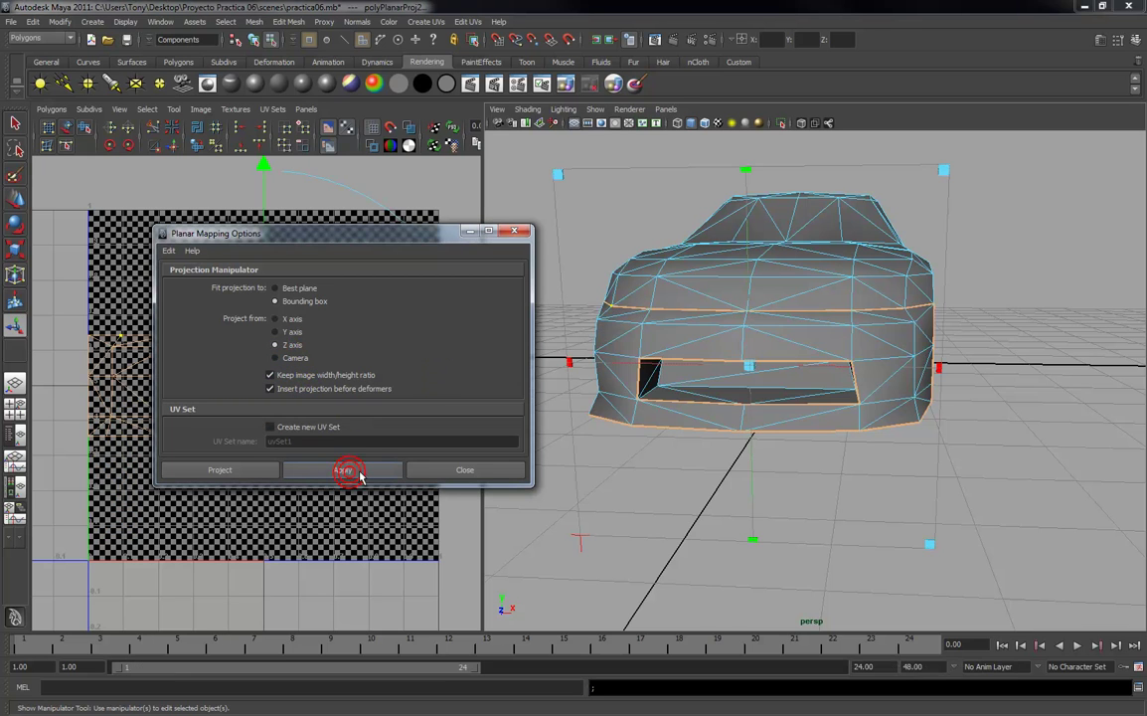
Move the Planar Mapping Options dialog aside and place the projected bumper UVs below the texture square.
drag(309, 237, 784, 349)
scroll(257, 364, down, 2)
scroll(256, 364, down, 2)
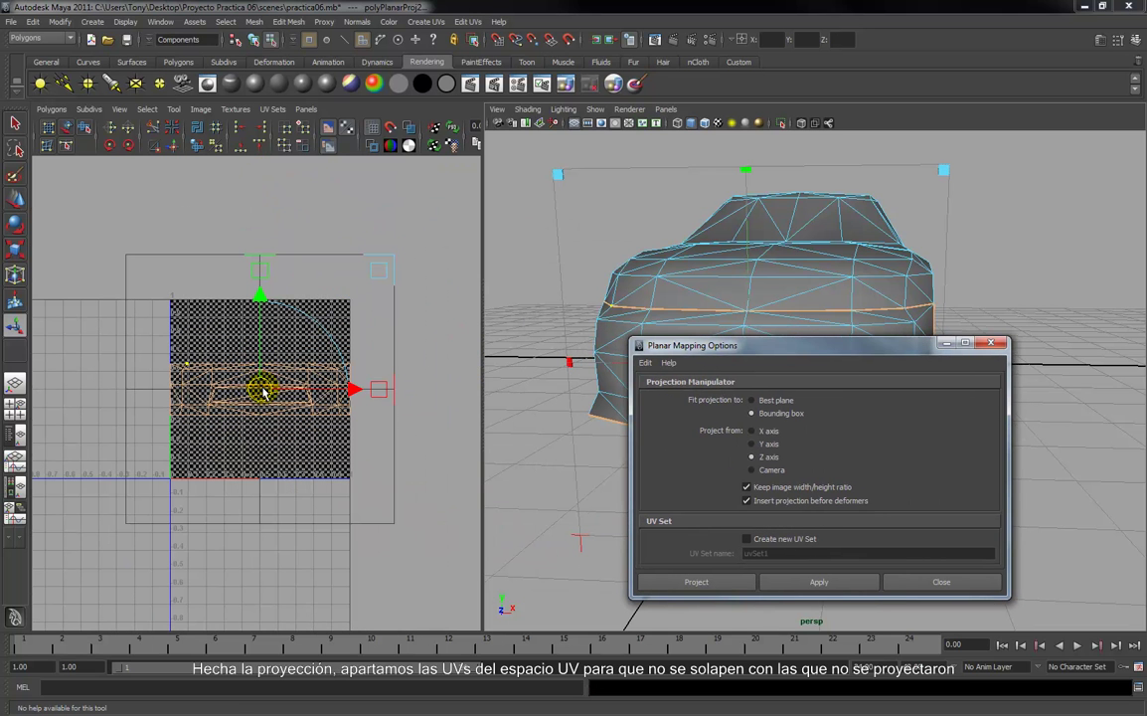
drag(261, 390, 328, 559)
Select all UVs of the unprojected car parts, scale them down, and move them outside the texture square, up and to the left.
click(66, 529)
right_drag(279, 337, 57, 248)
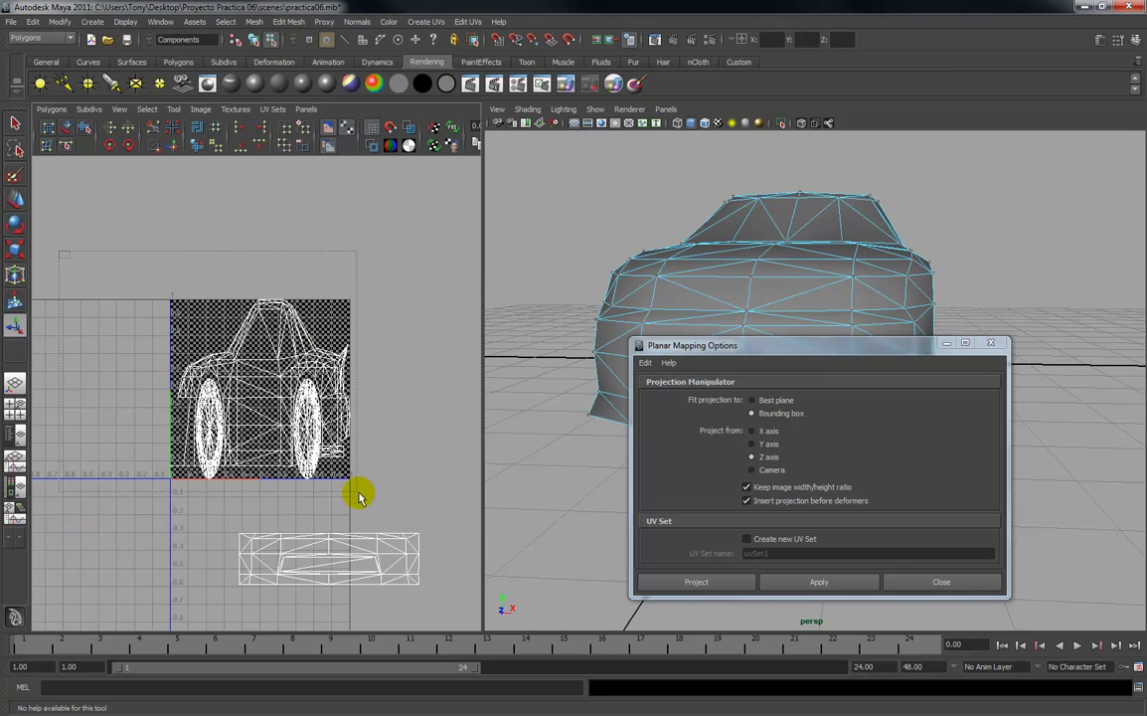
drag(359, 492, 359, 494)
key(w)
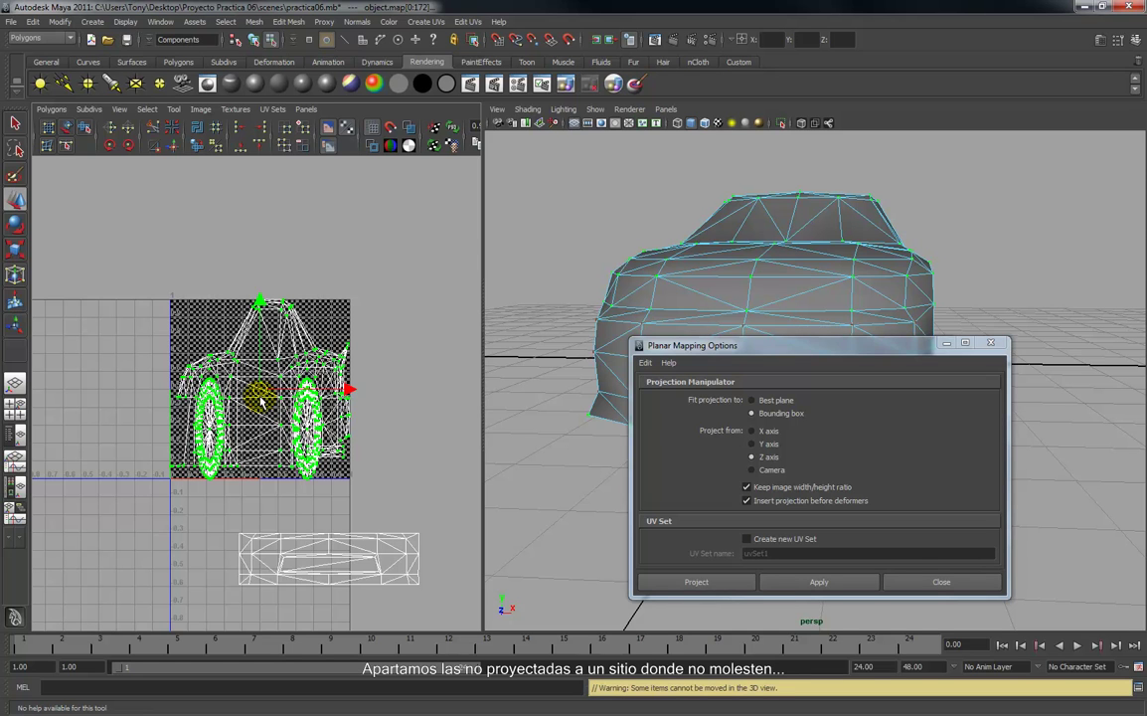
key(r)
drag(261, 393, 170, 457)
key(w)
drag(260, 392, 141, 276)
Deselect the UVs, close the Planar Mapping Options, and turn texture display back on in the perspective view.
click(384, 484)
alt+middle_drag(390, 484, 341, 407)
alt+right_drag(341, 436, 348, 607)
alt+middle_drag(330, 540, 292, 451)
alt+right_drag(292, 451, 298, 591)
alt+middle_drag(305, 545, 311, 526)
alt+right_drag(310, 517, 300, 475)
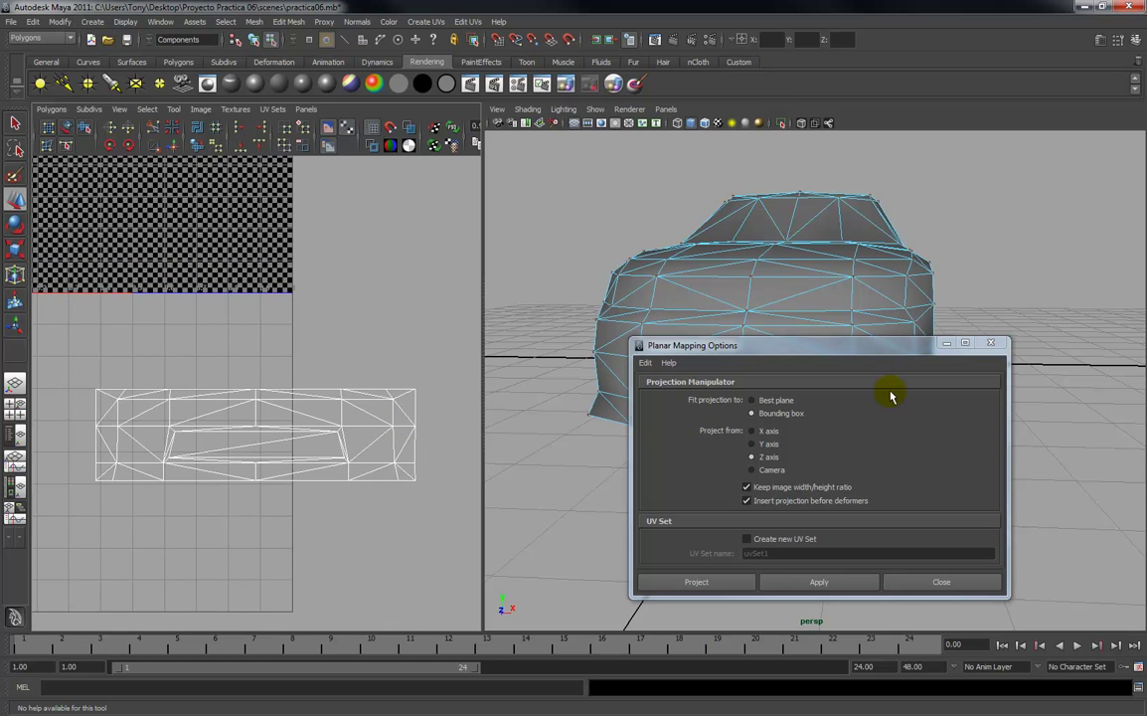
click(943, 344)
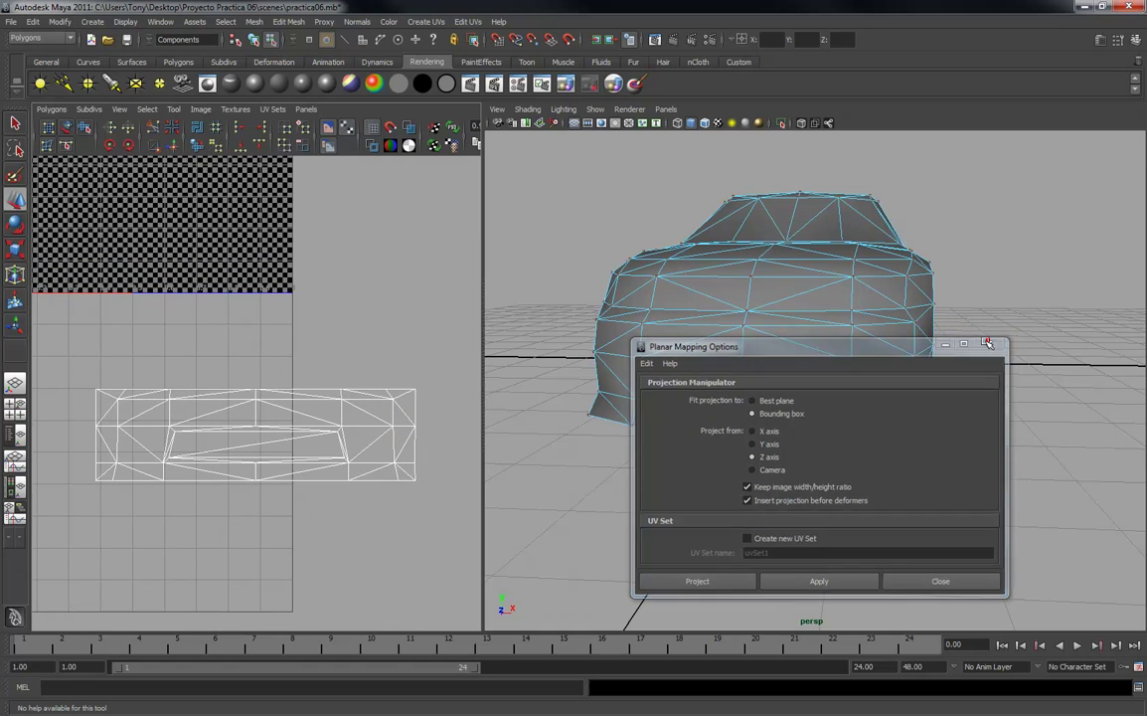
click(720, 125)
Select the UVs along the right end of the bumper shell and move them outward to even the checker squares on that side.
alt+drag(850, 304, 684, 318)
alt+right_drag(676, 368, 727, 422)
alt+middle_drag(731, 424, 750, 438)
alt+drag(749, 437, 837, 401)
alt+middle_drag(837, 402, 787, 397)
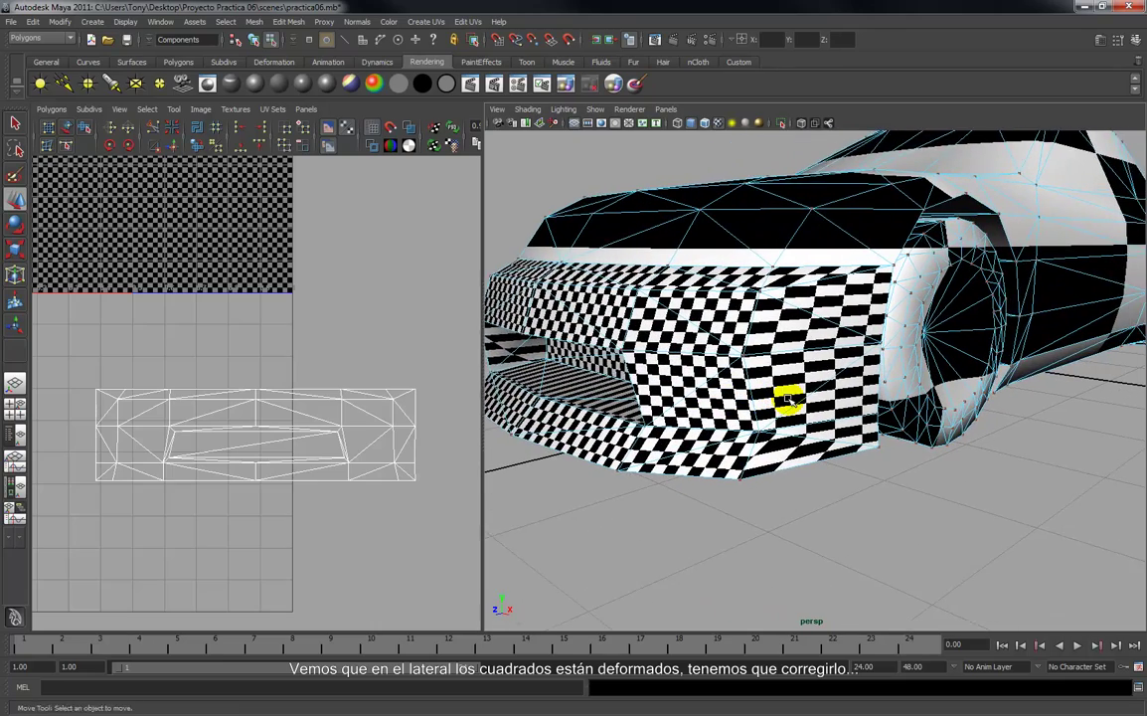
alt+right_drag(787, 398, 785, 438)
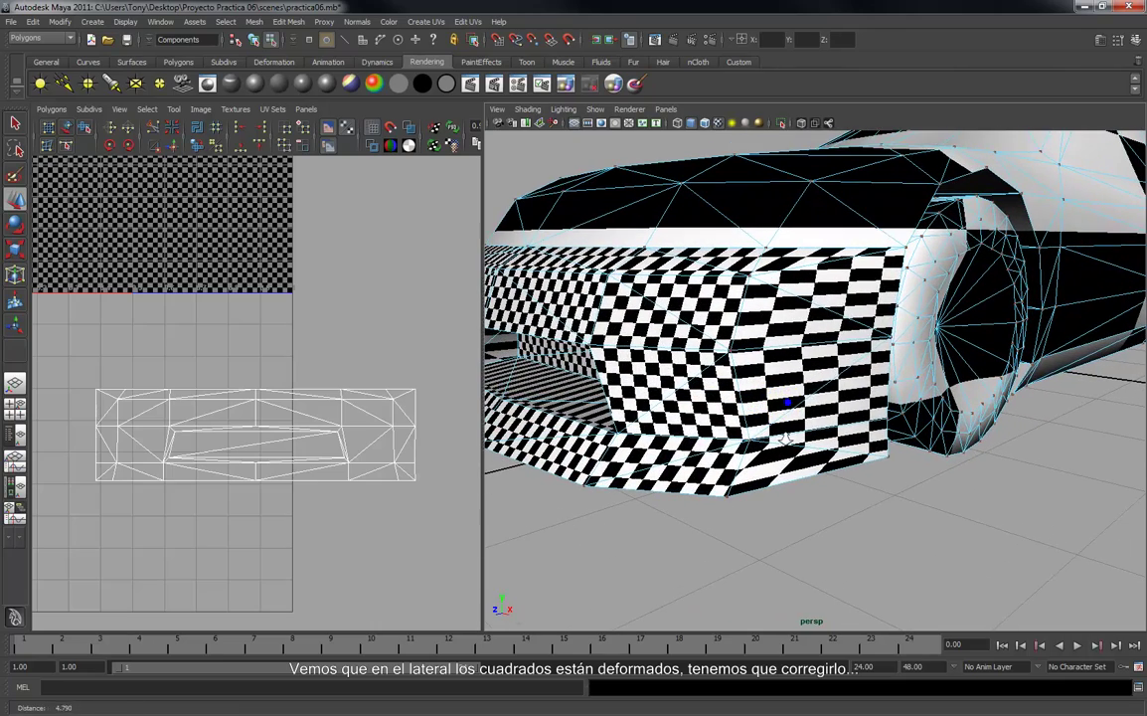
right_click(411, 424)
right_drag(412, 423, 448, 424)
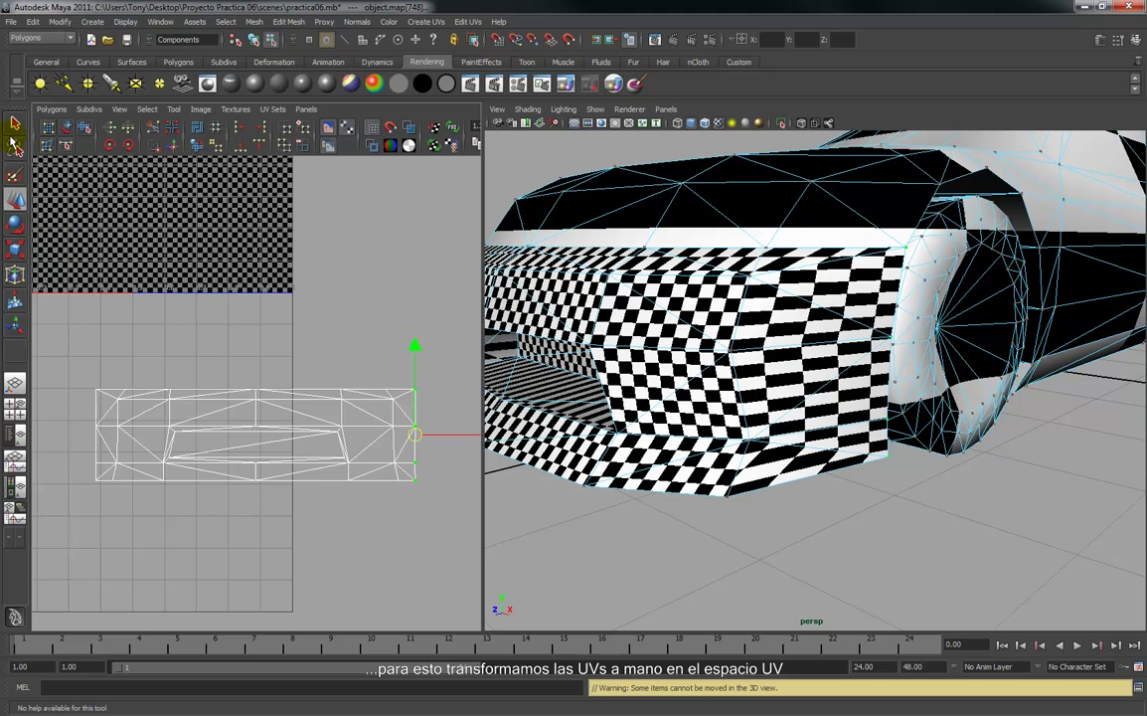
click(15, 227)
click(16, 203)
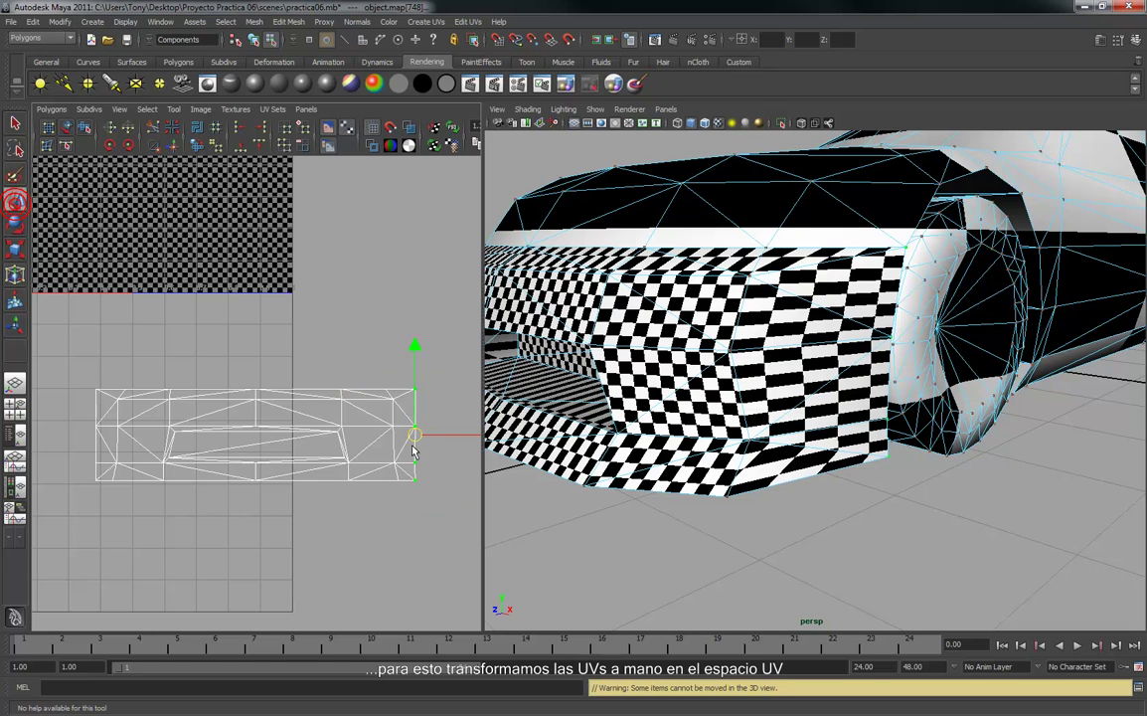
drag(435, 438, 472, 438)
mouse_move(768, 440)
alt+mouse_down()
mouse_move(735, 429)
mouse_move(785, 450)
alt+mouse_up()
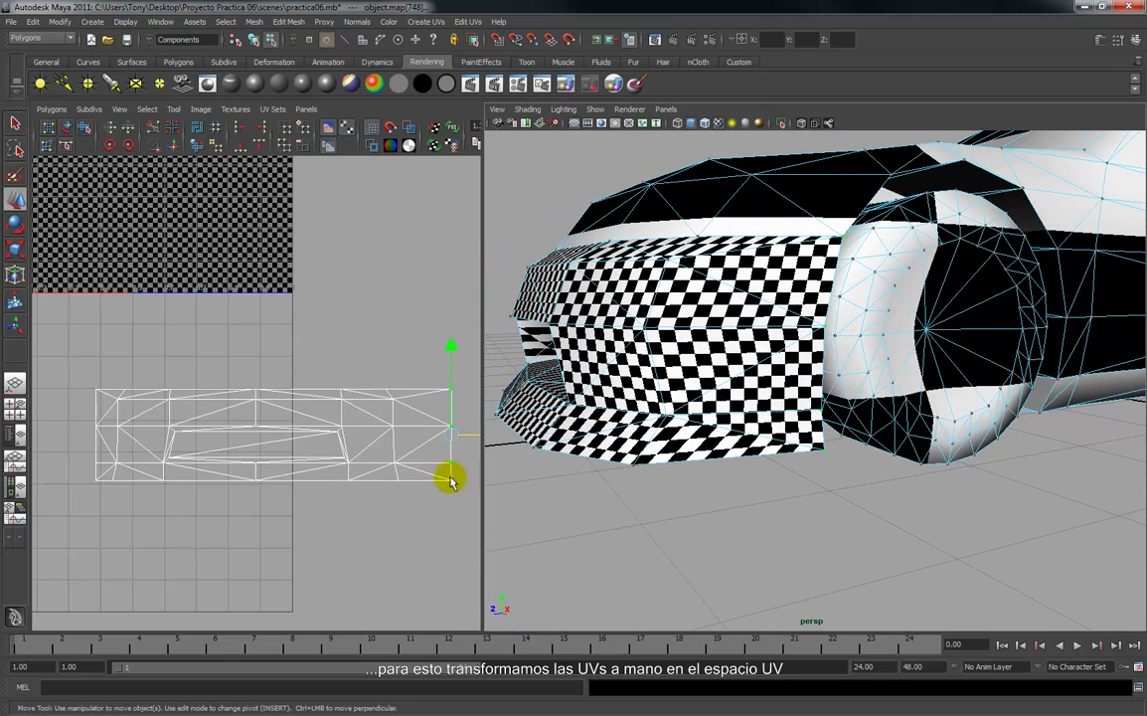
drag(469, 440, 473, 439)
Shift the lower-edge UV near the bumper shell's right end into line with those above, and nudge the lower right corner UV outward.
alt+middle_drag(323, 481, 271, 463)
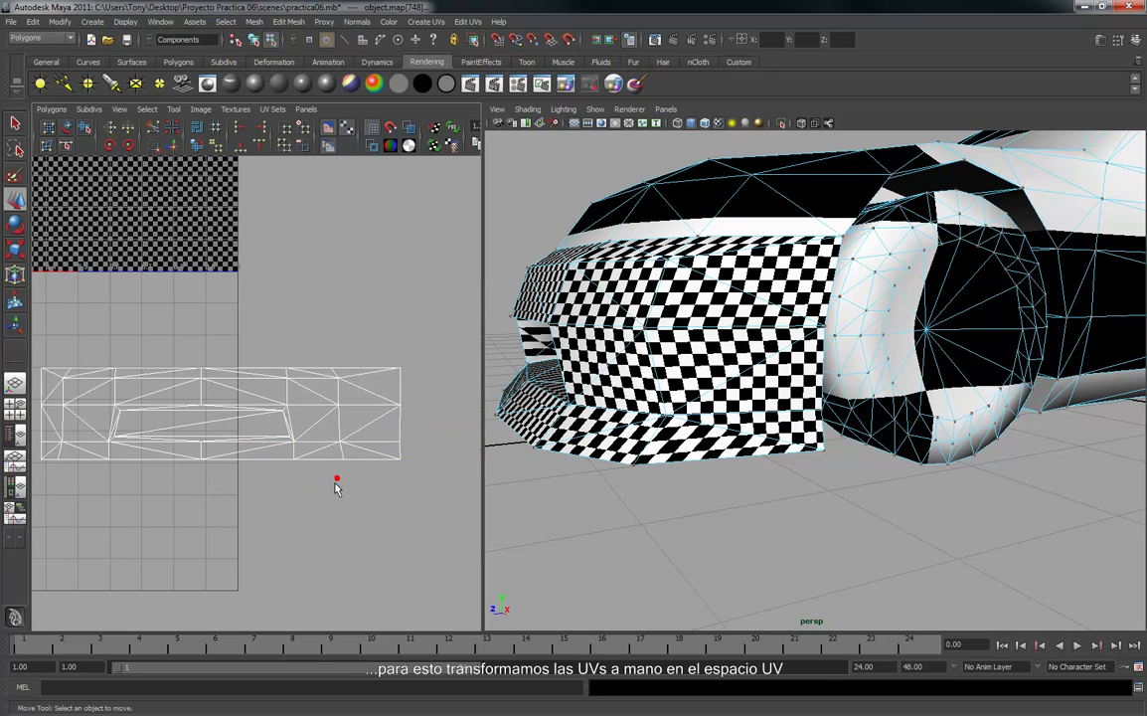
scroll(334, 487, up, 2)
alt+middle_drag(305, 485, 320, 495)
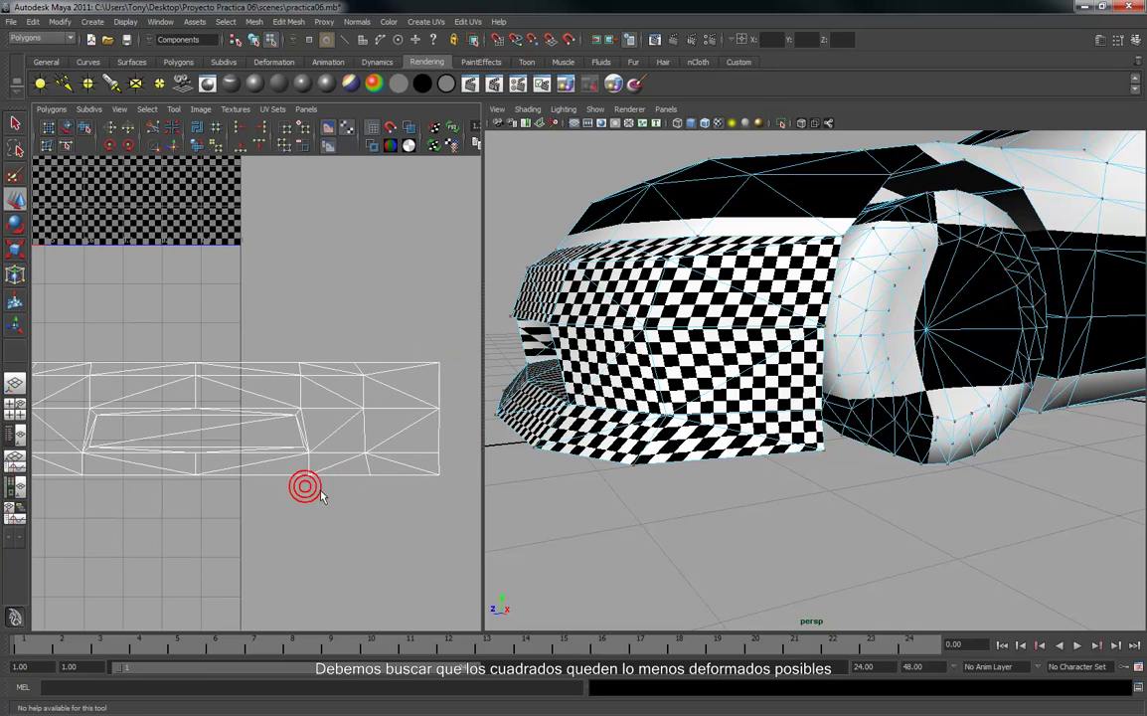
click(371, 469)
drag(461, 479, 446, 478)
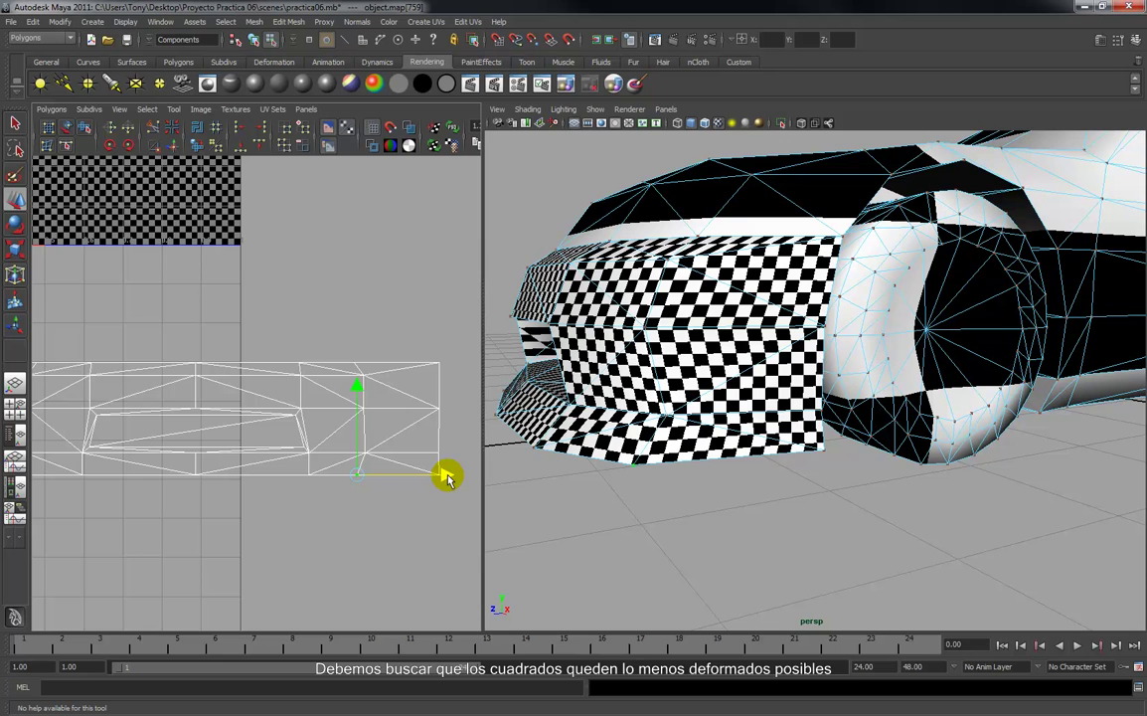
alt+middle_drag(413, 518, 426, 517)
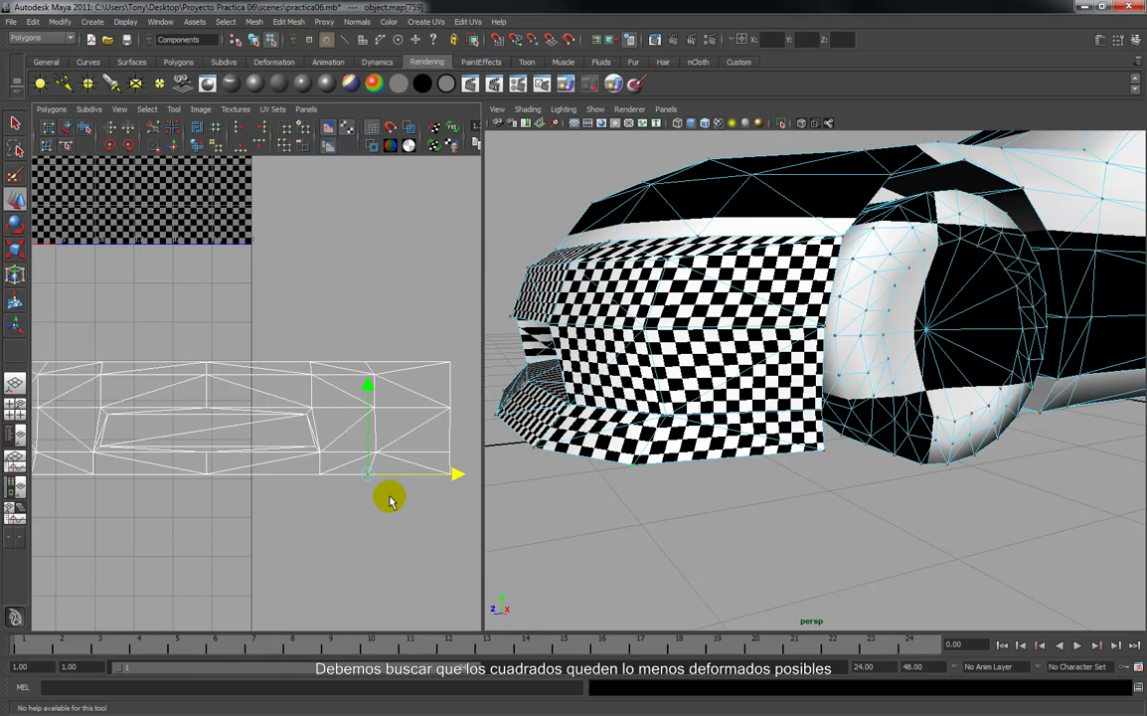
drag(456, 475, 481, 478)
click(464, 496)
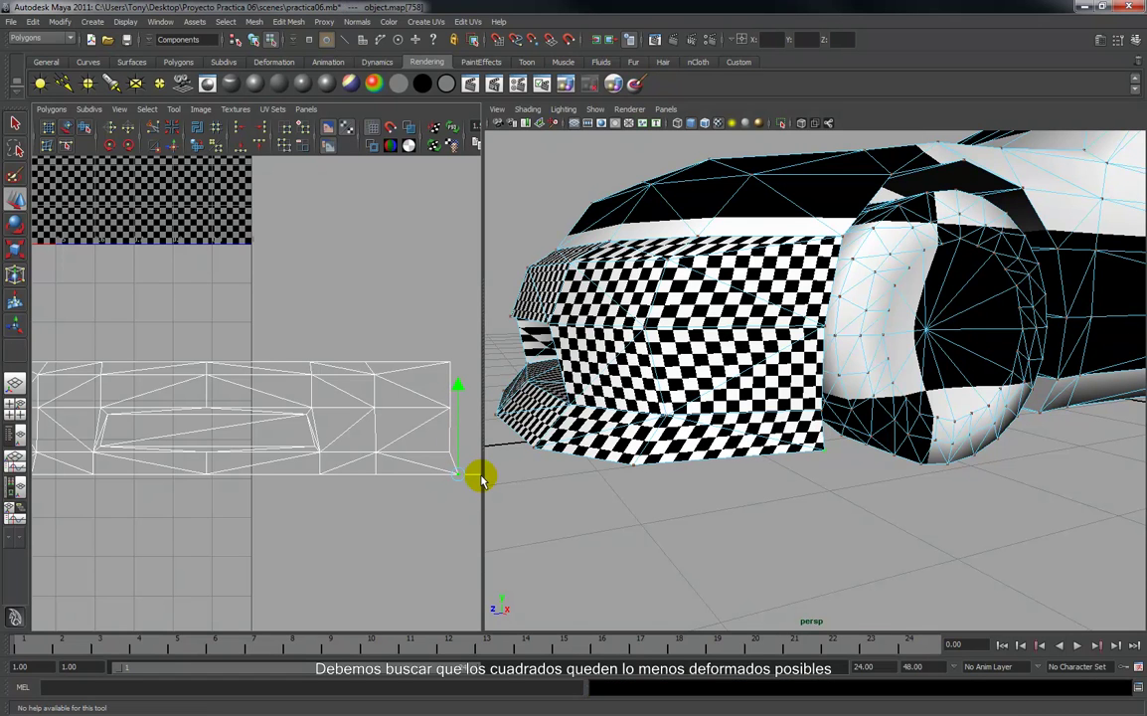
Examine the checker squares on the bumper's corrected side and front from several angles, and leave no UVs selected.
alt+drag(607, 455, 755, 454)
scroll(735, 468, down, 5)
alt+right_drag(755, 454, 756, 455)
alt+drag(756, 455, 681, 435)
alt+right_drag(681, 434, 731, 475)
alt+middle_drag(731, 473, 722, 474)
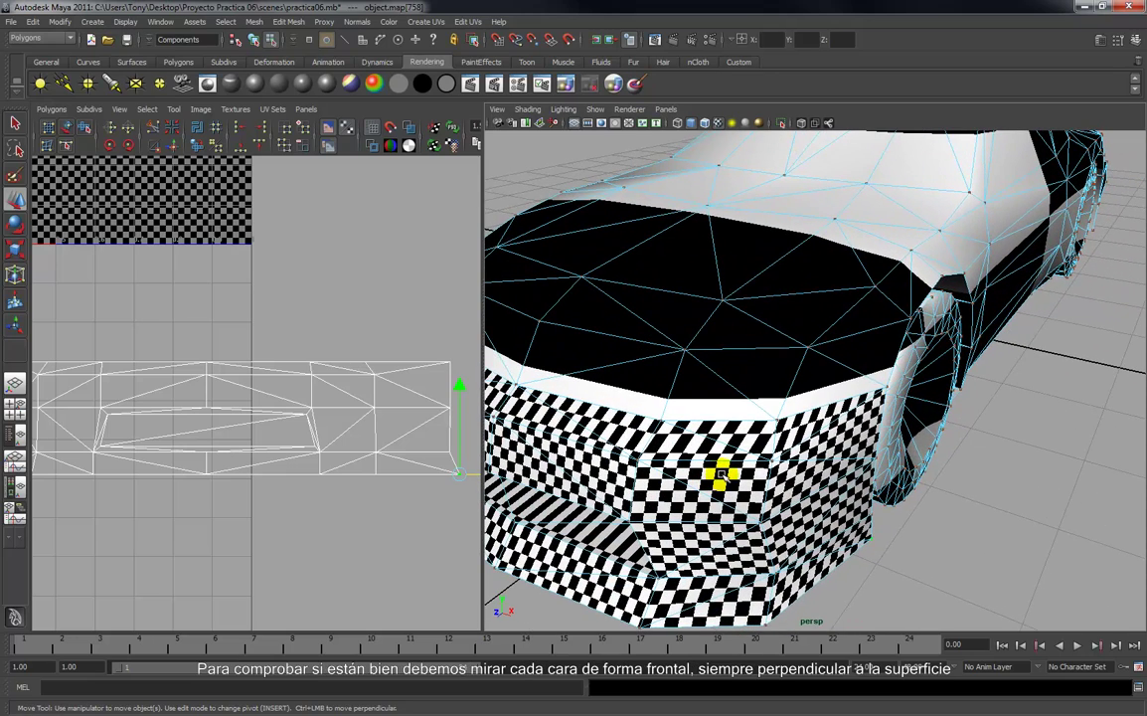
click(444, 355)
mouse_move(447, 363)
mouse_down()
mouse_move(438, 345)
mouse_move(449, 362)
mouse_up()
click(304, 331)
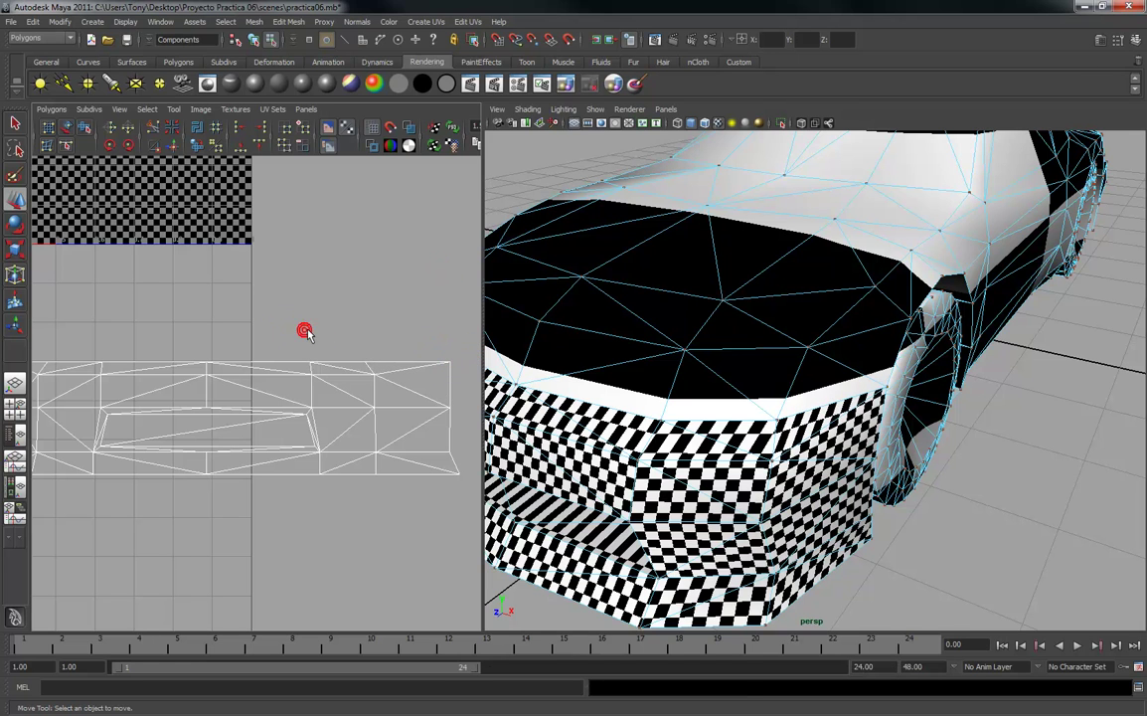
Select the UVs along the left end of the bumper shell and move them outward to even the checker squares on that side.
alt+drag(850, 538, 845, 500)
alt+middle_drag(264, 469, 491, 466)
right_click(218, 399)
right_drag(240, 400, 268, 397)
click(238, 417)
key(w)
drag(316, 421, 268, 418)
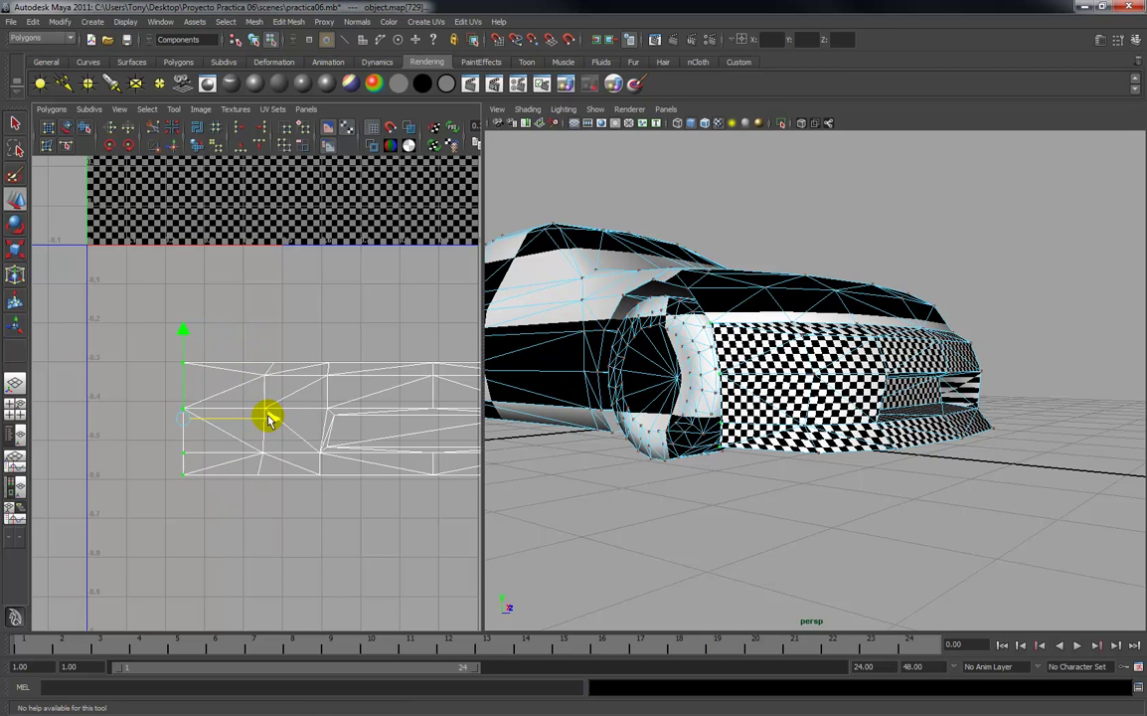
Fine-tune the lower-edge UV near the bumper shell's left end, aligning it with those above and lowering it slightly.
alt+drag(680, 385, 757, 507)
alt+middle_drag(757, 517, 821, 477)
click(262, 481)
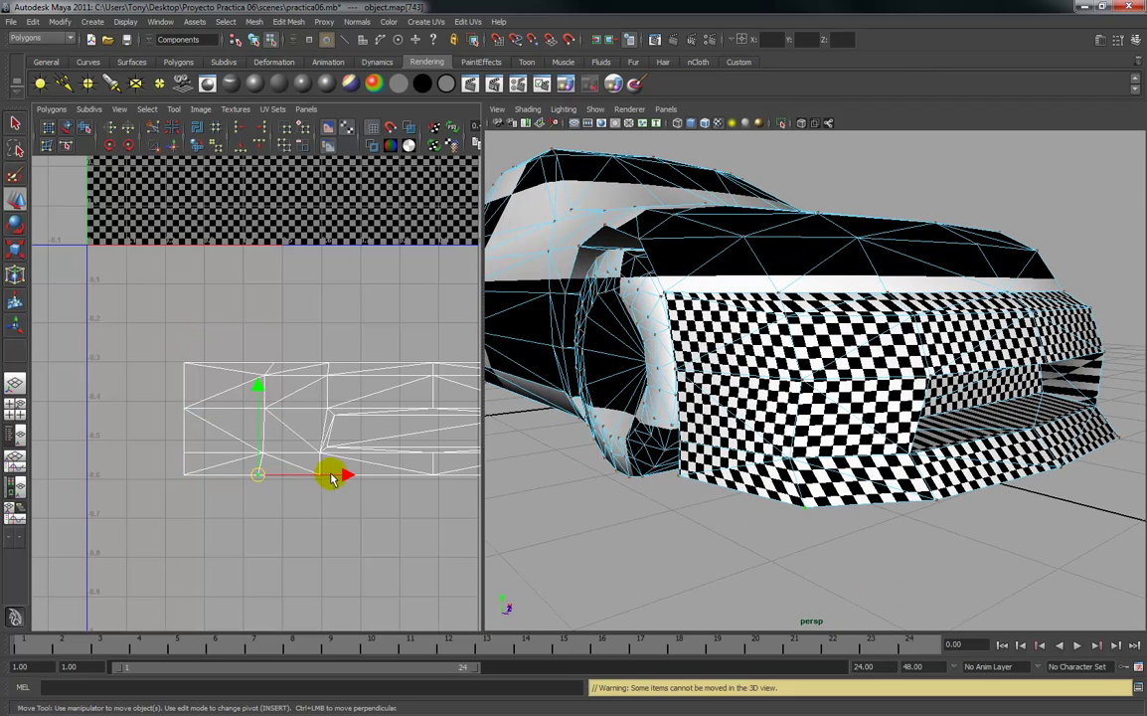
drag(346, 476, 348, 480)
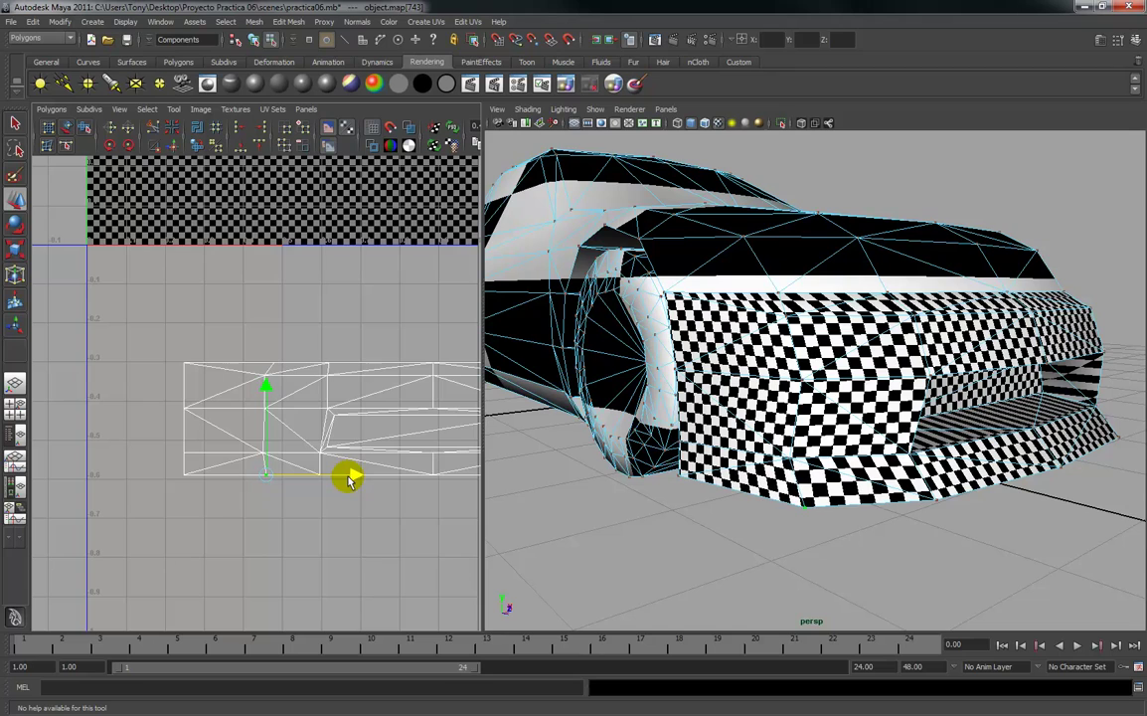
alt+drag(741, 512, 587, 510)
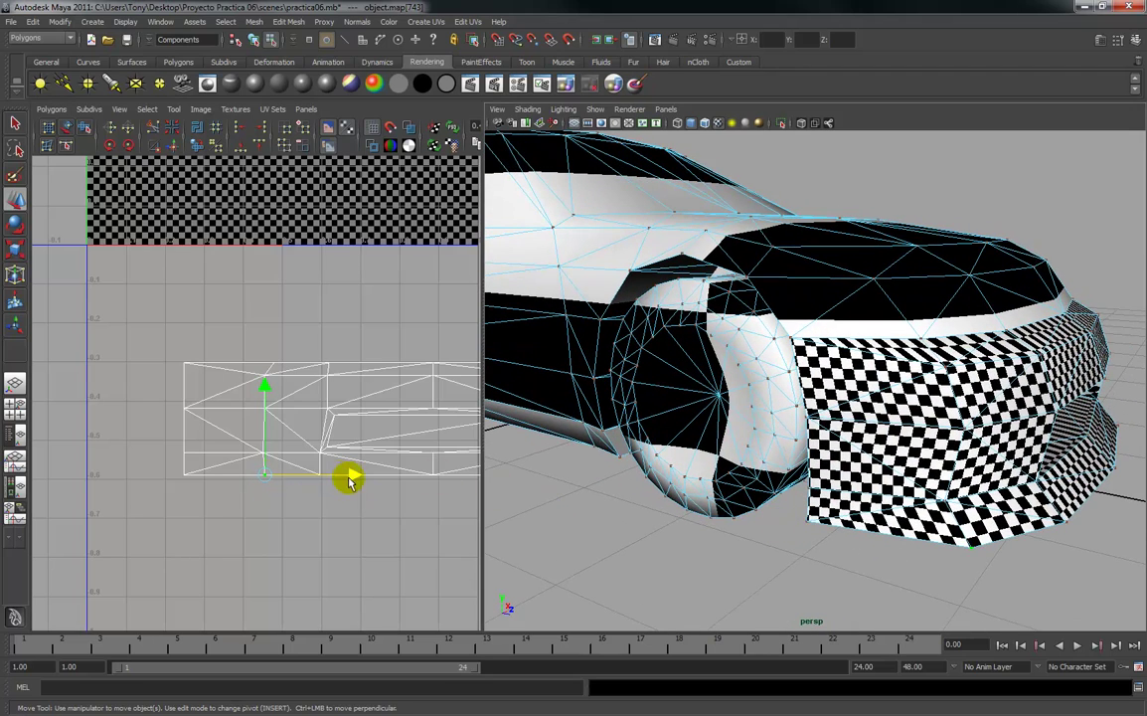
drag(266, 403, 263, 393)
Select the two faces inside the front bumper's central opening and convert the selection to UVs.
alt+drag(666, 500, 858, 471)
alt+middle_drag(344, 458, 242, 459)
right_click(314, 433)
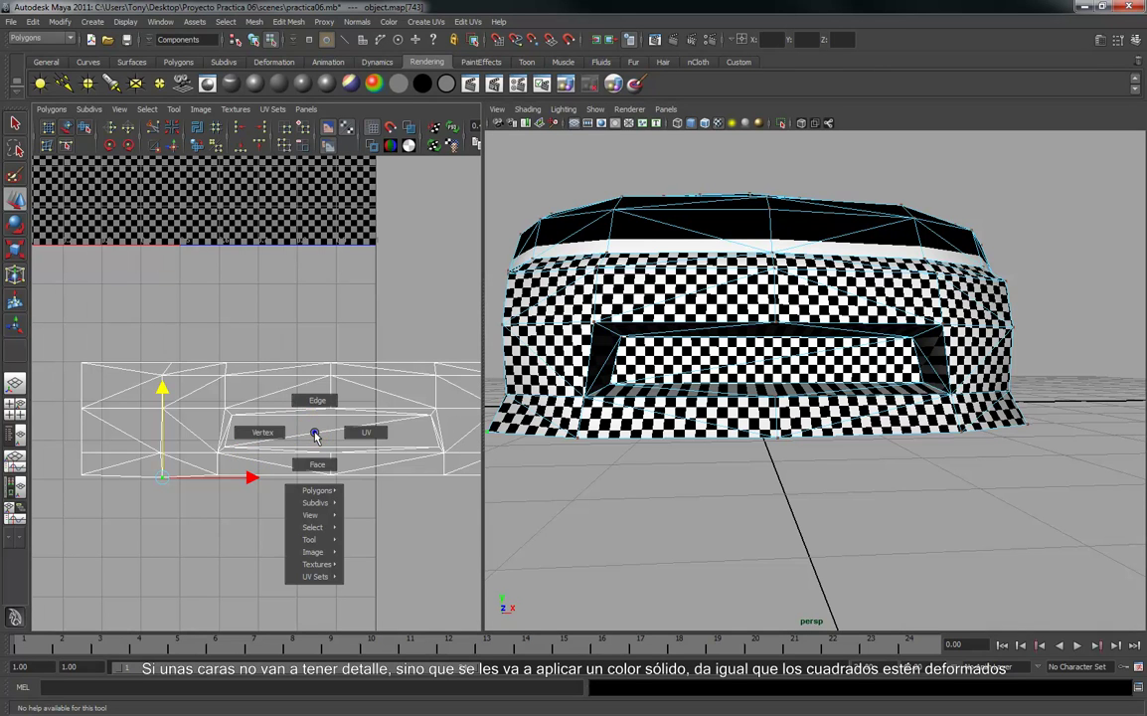
click(316, 461)
click(335, 441)
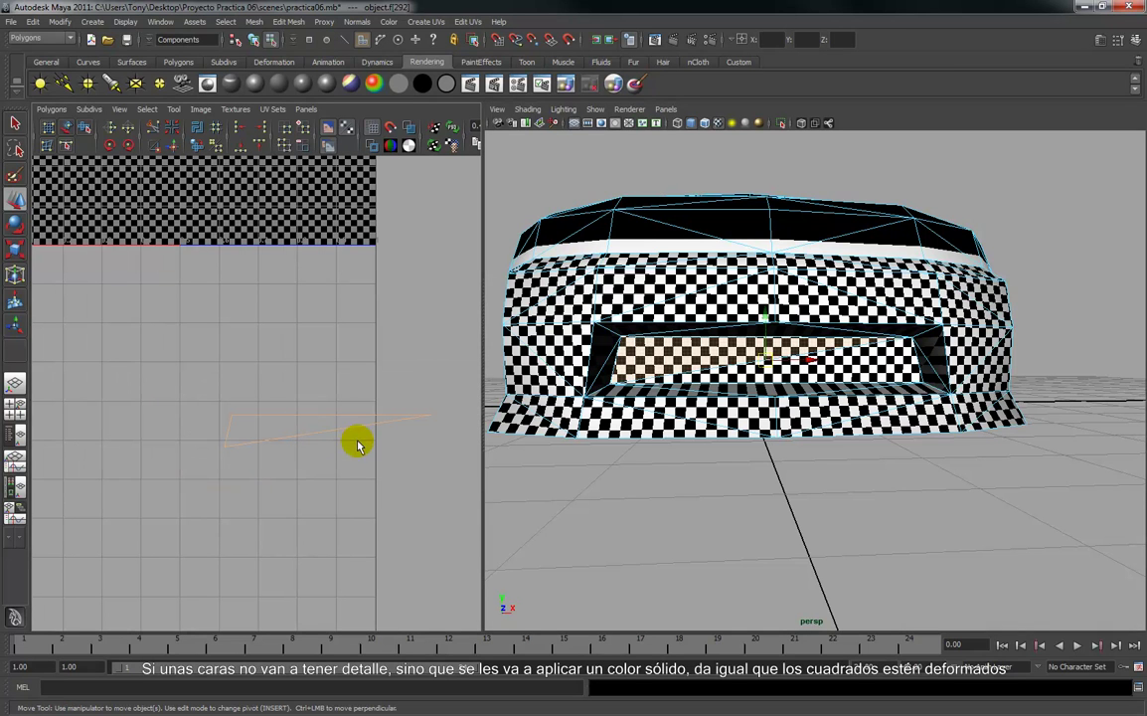
shift+click(794, 376)
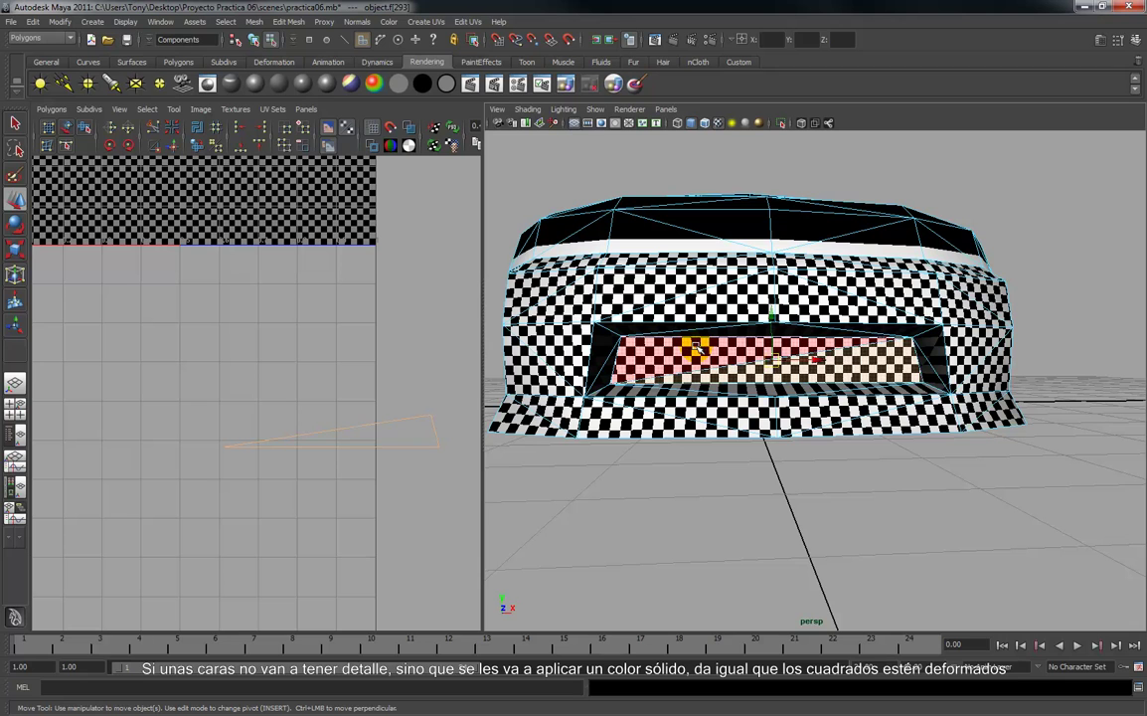
right_click(334, 430)
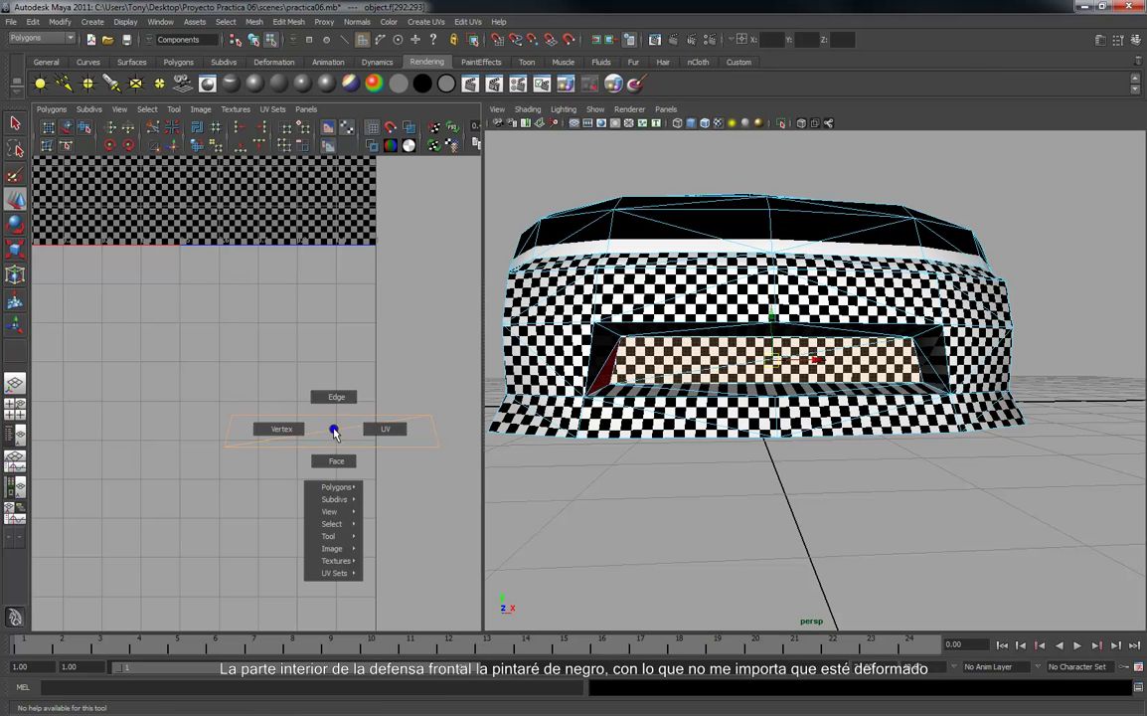
mouse_move(329, 522)
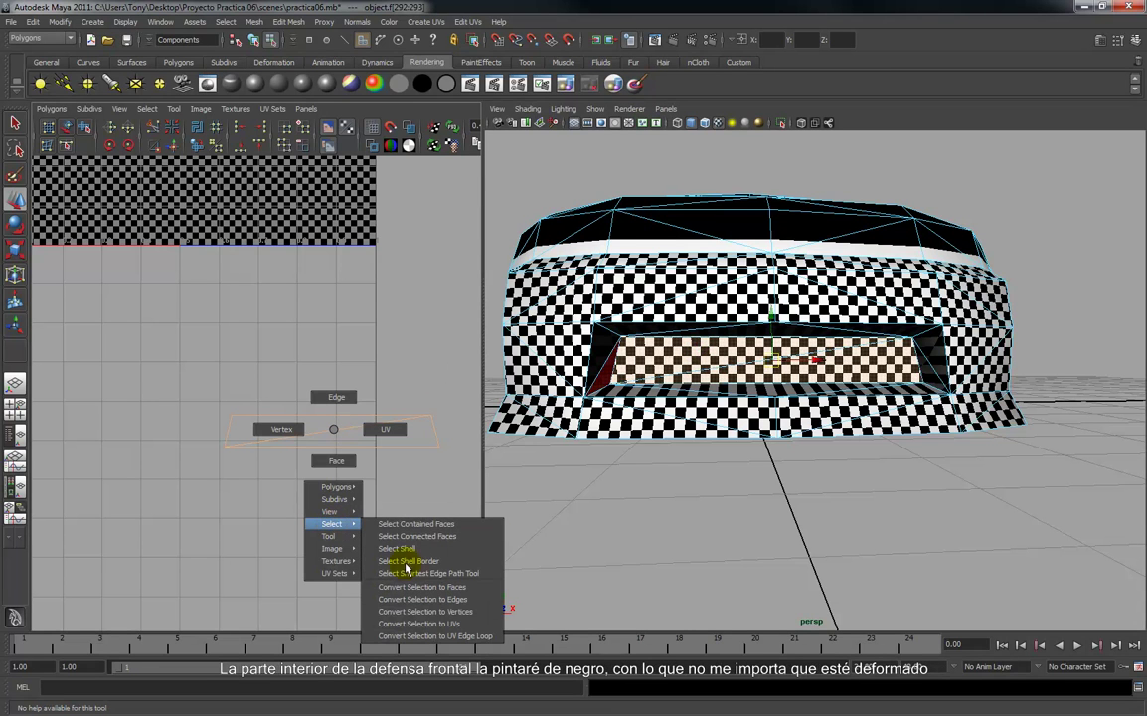
click(408, 624)
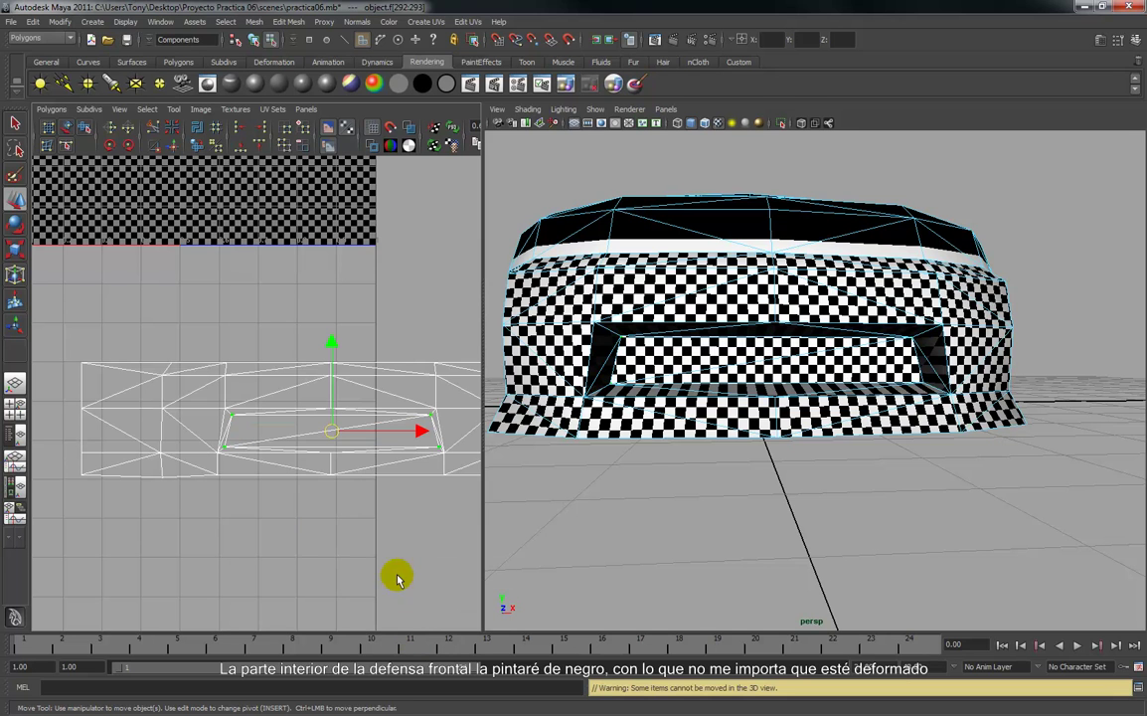
Scale the opening's inner UVs down slightly, and compress them vertically so they form a flatter strip.
key(r)
mouse_move(333, 430)
mouse_down()
mouse_move(307, 440)
mouse_move(328, 440)
mouse_up()
alt+drag(748, 402, 592, 411)
alt+middle_drag(460, 416, 450, 410)
alt+right_drag(356, 401, 363, 455)
alt+middle_drag(364, 458, 339, 451)
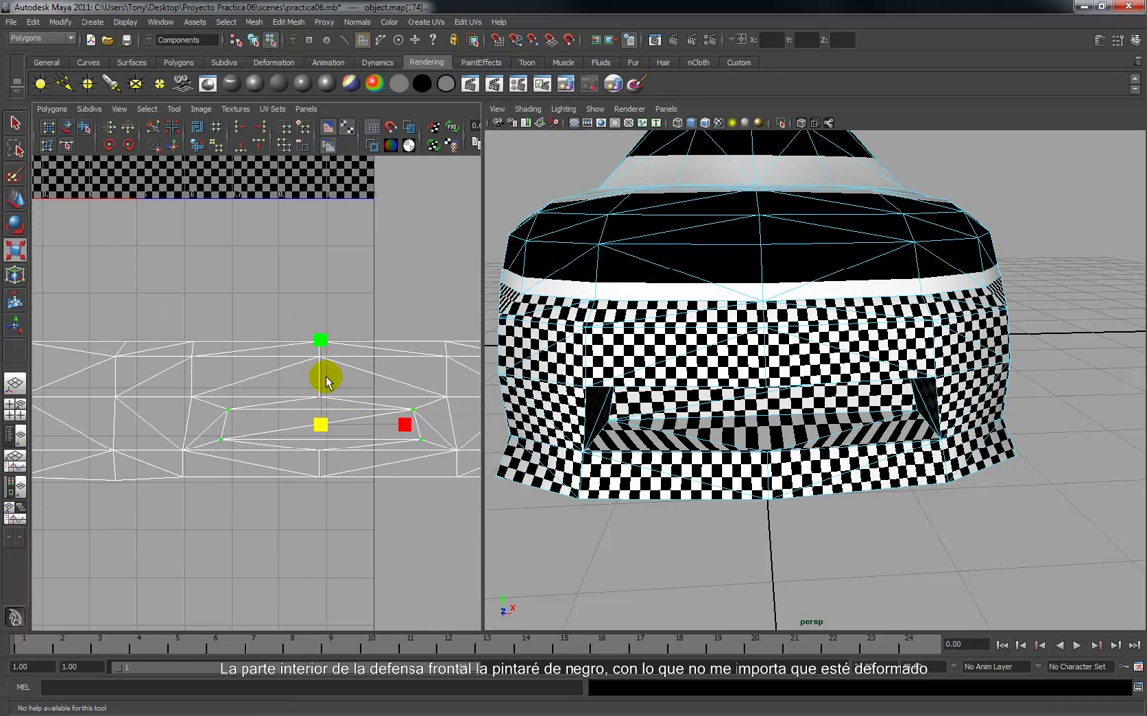
drag(320, 341, 316, 370)
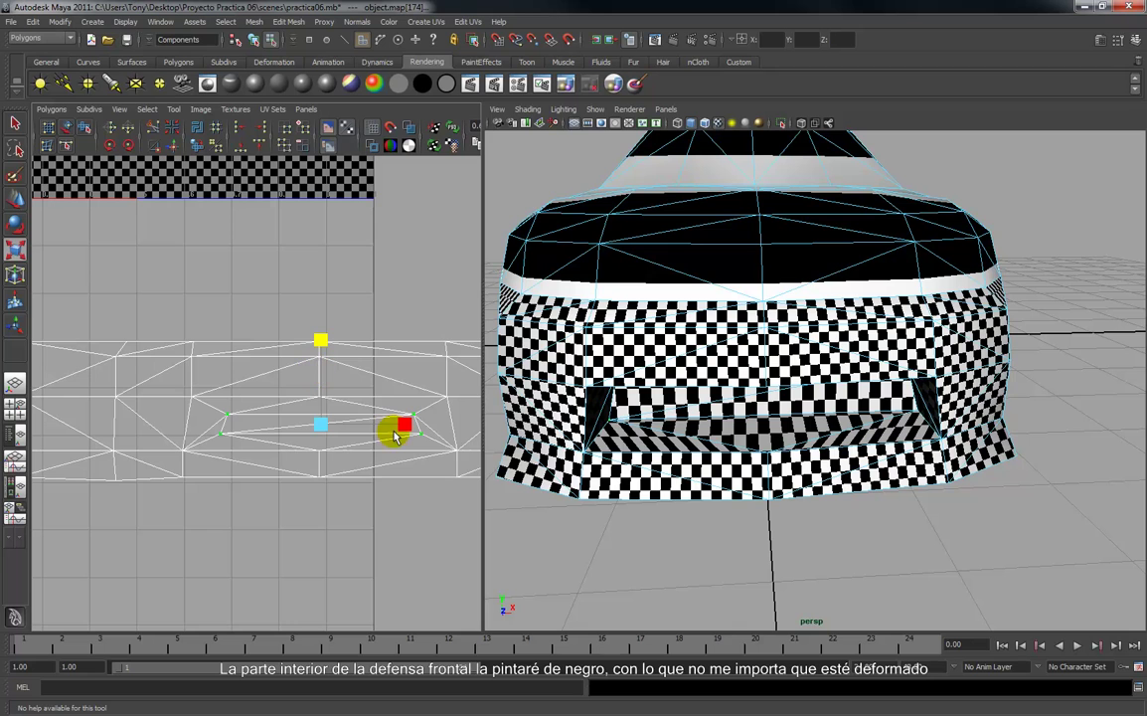
Select the two lower corner UVs of the inner opening and scale them inward horizontally until they line up with the upper corners.
click(321, 437)
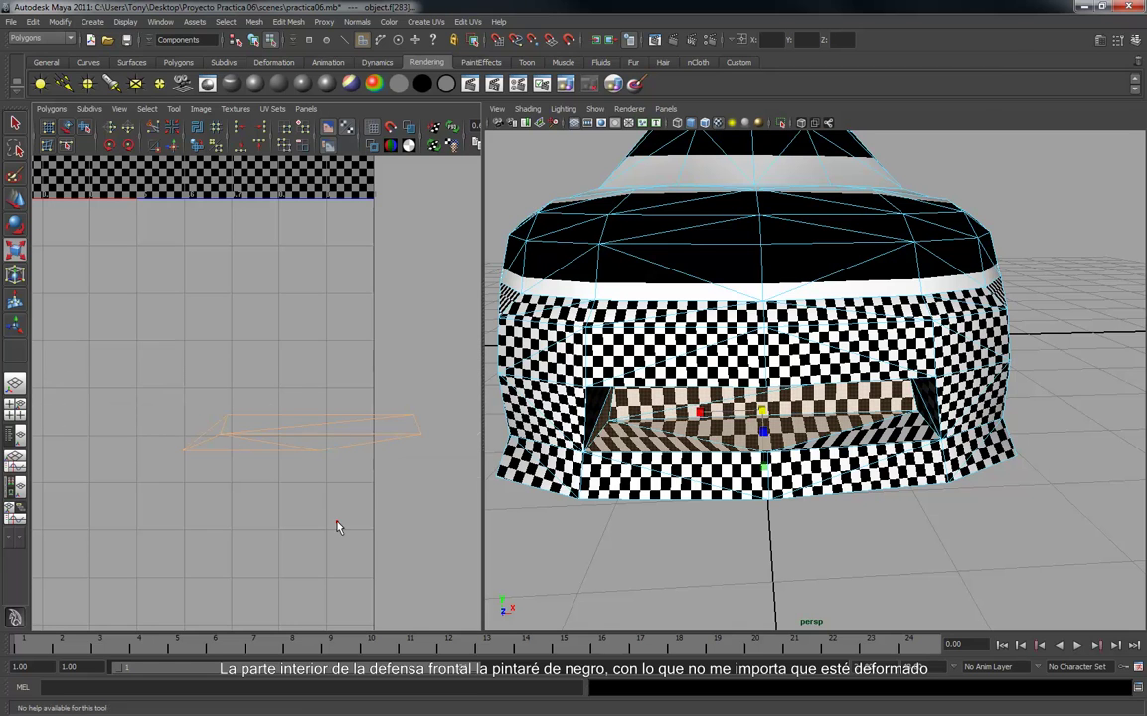
click(277, 440)
right_click(281, 436)
click(221, 434)
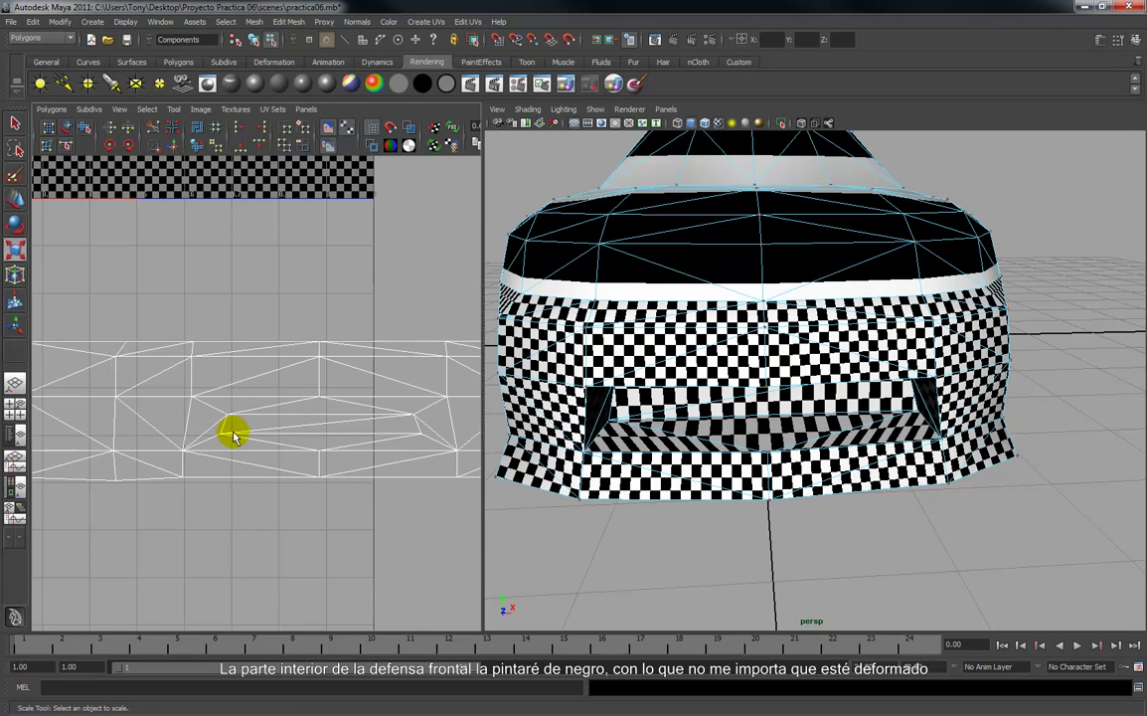
click(220, 433)
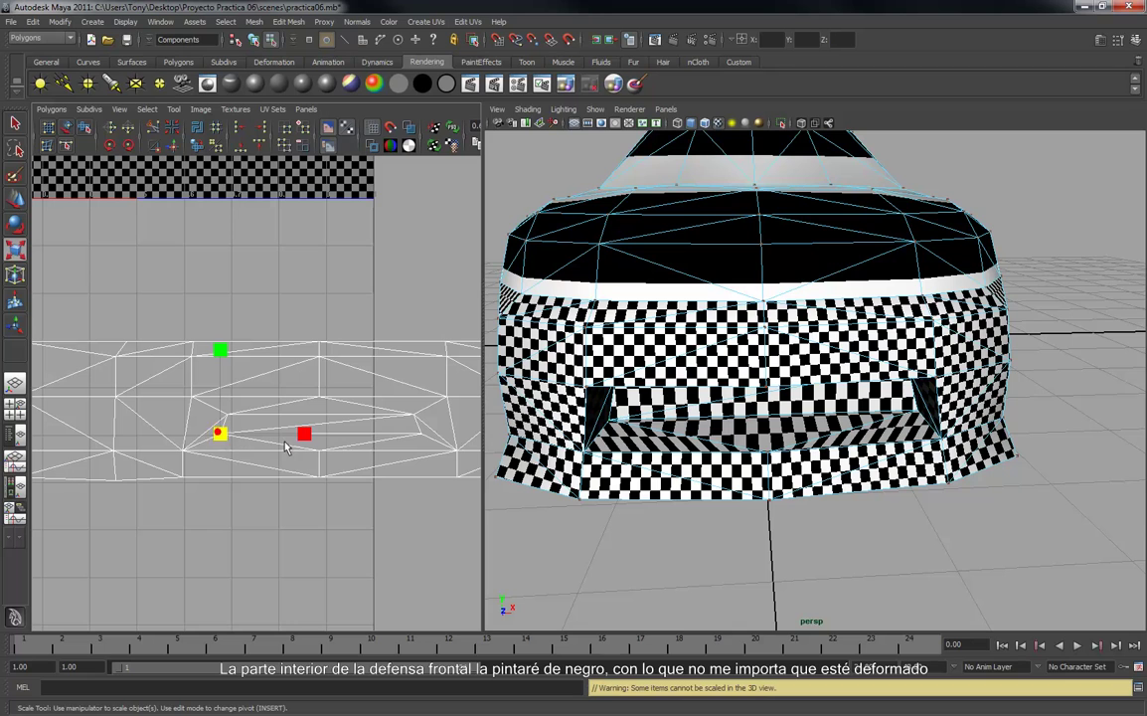
shift+click(418, 438)
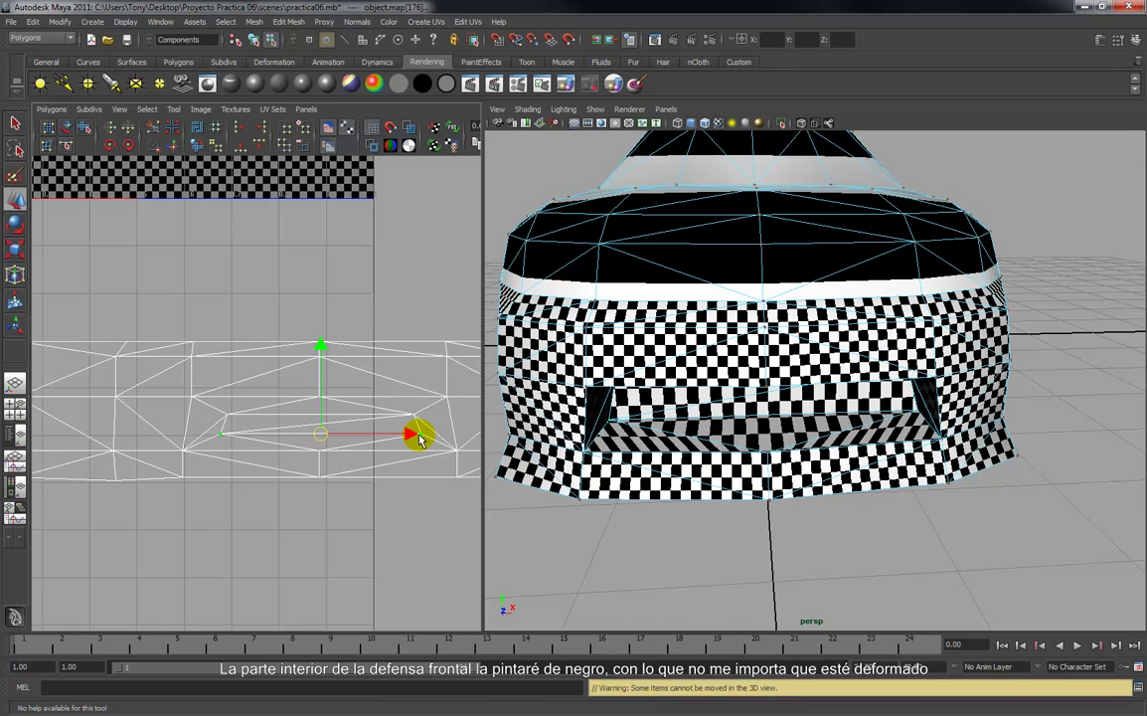
drag(404, 434, 398, 437)
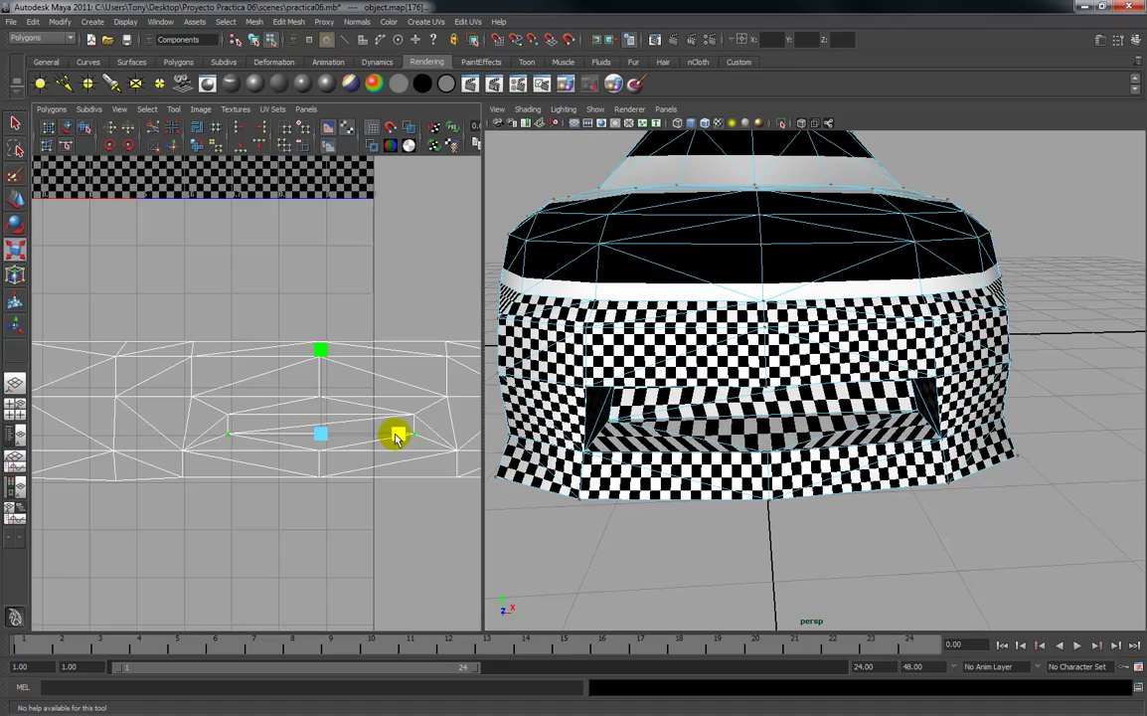
Examine the checker squares across the bumper's front, opening and side from several angles.
mouse_move(761, 461)
alt+mouse_down()
mouse_move(778, 447)
mouse_move(717, 452)
mouse_move(764, 437)
mouse_move(760, 450)
alt+mouse_up()
alt+right_drag(761, 450, 744, 442)
alt+drag(742, 443, 707, 442)
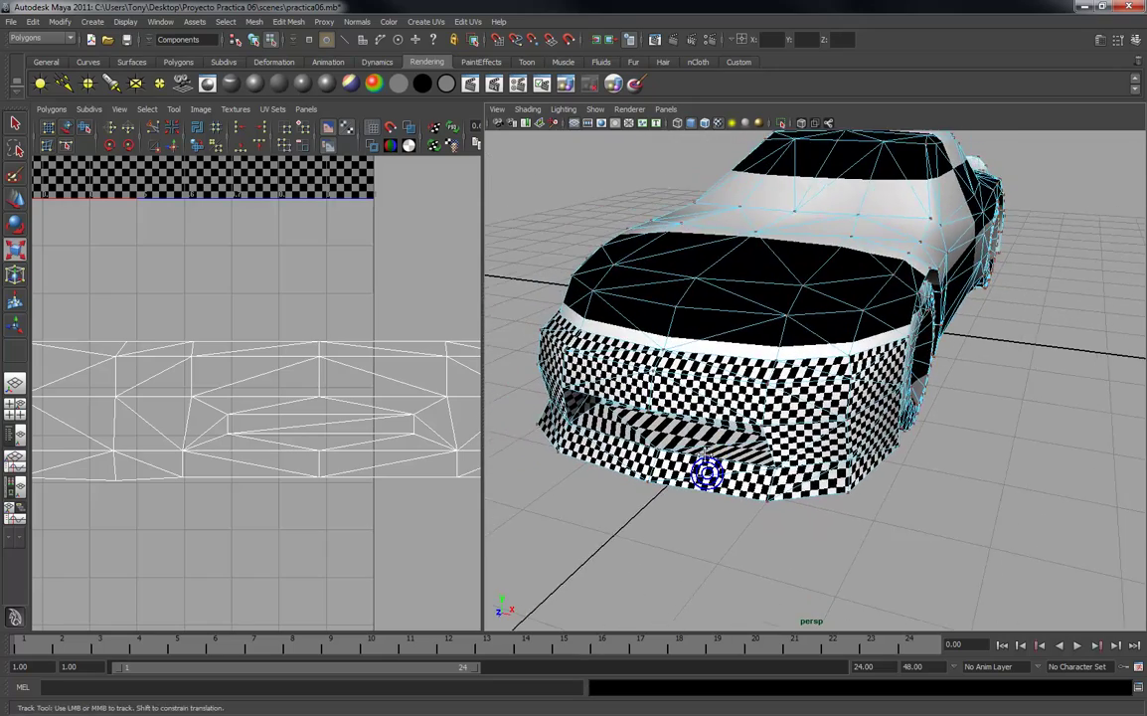
mouse_move(735, 462)
alt+mouse_down()
mouse_move(618, 450)
mouse_move(686, 469)
mouse_move(902, 461)
mouse_move(894, 405)
mouse_move(814, 468)
mouse_move(758, 469)
mouse_move(732, 452)
alt+mouse_up()
alt+right_drag(708, 452, 737, 469)
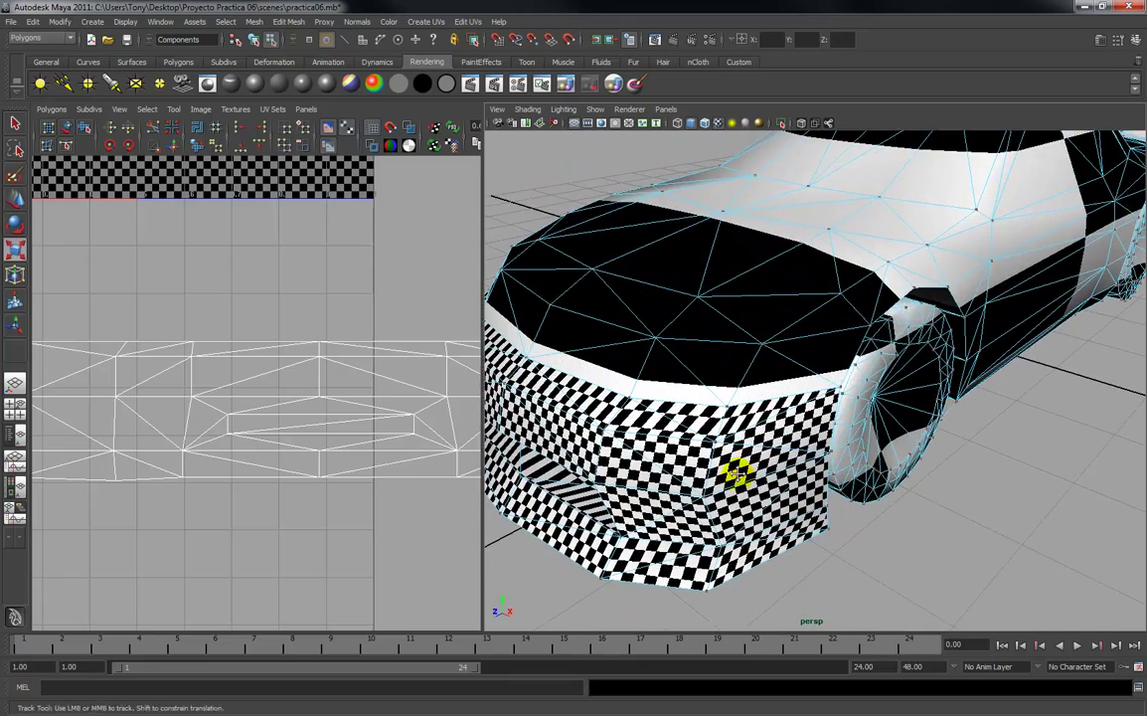
alt+drag(725, 474, 756, 475)
alt+right_drag(755, 475, 785, 465)
Select the row of UVs along the bumper shell's upper edge and move it up slightly.
right_drag(320, 343, 361, 333)
alt+middle_drag(360, 335, 313, 346)
scroll(314, 346, down, 4)
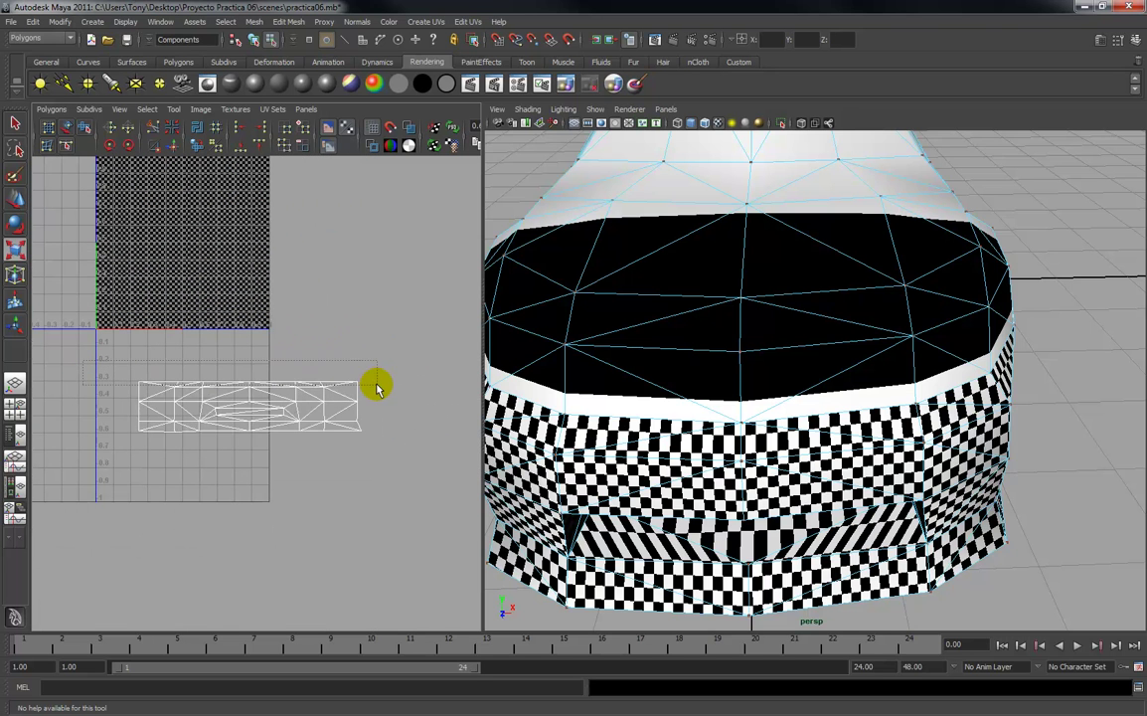
drag(377, 386, 377, 384)
scroll(359, 382, up, 3)
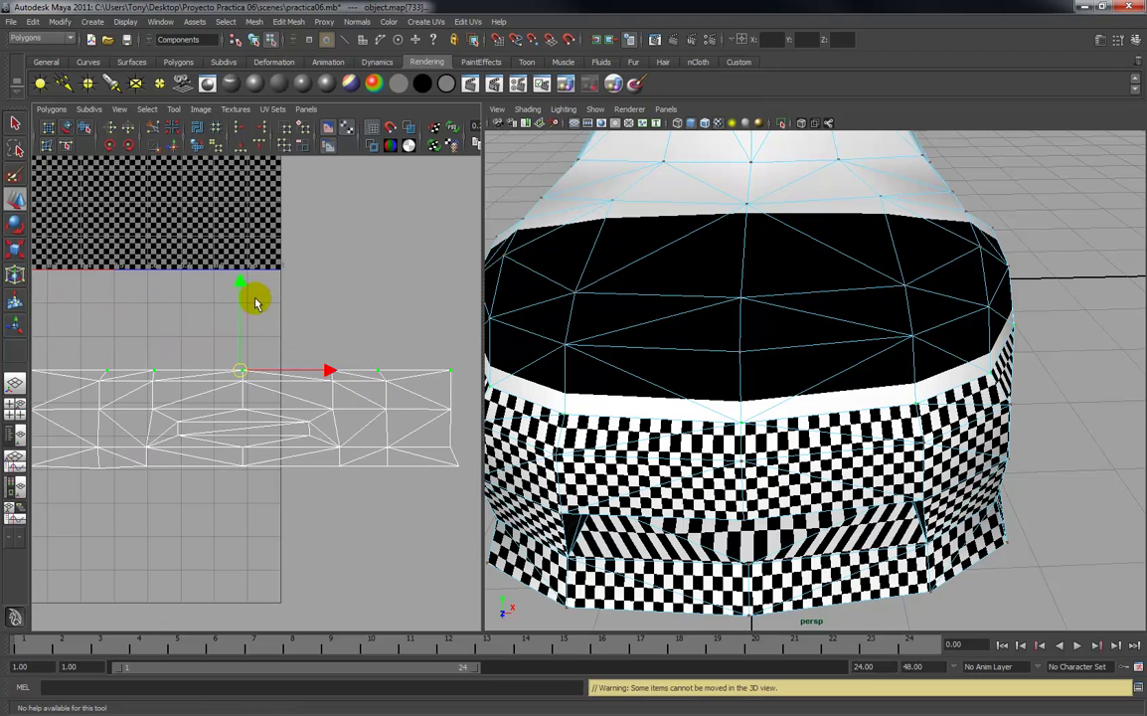
drag(244, 286, 244, 275)
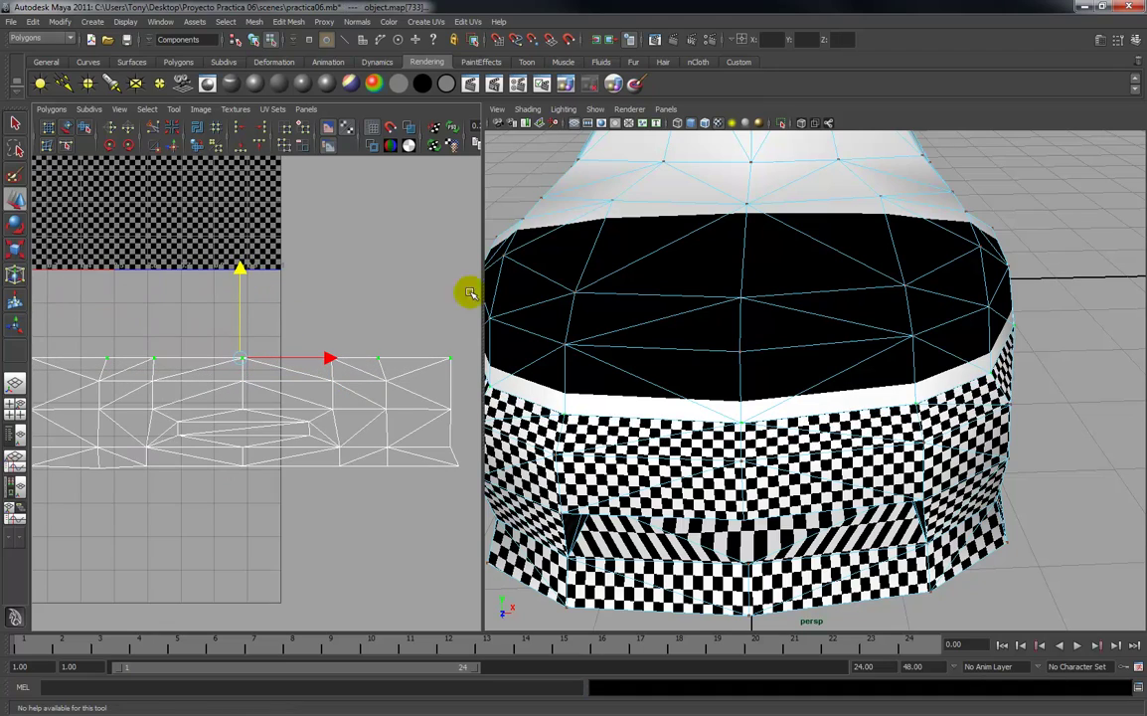
Adjust the bumper shell's upper right corner UV, settling it level with the upper edge and slightly inward, checking the squares on the model.
alt+drag(840, 312, 801, 343)
alt+right_drag(800, 348, 802, 423)
alt+drag(707, 413, 606, 388)
click(426, 346)
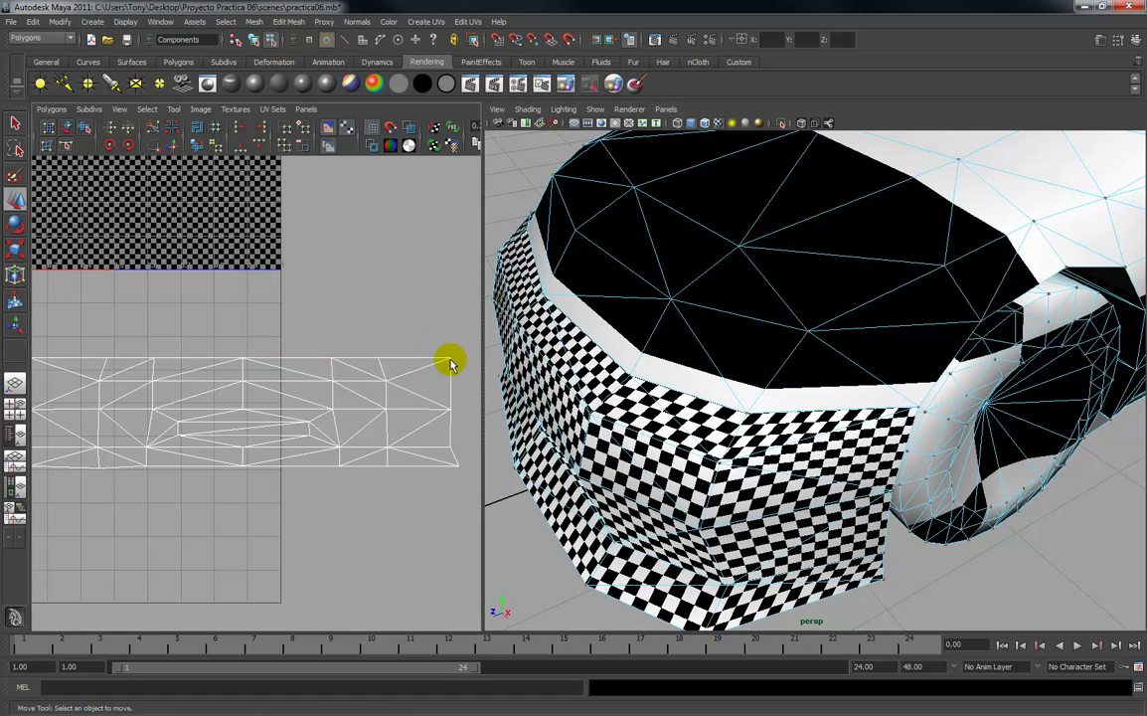
mouse_move(443, 362)
mouse_down()
mouse_move(458, 376)
mouse_move(454, 355)
mouse_up()
alt+drag(804, 452, 856, 458)
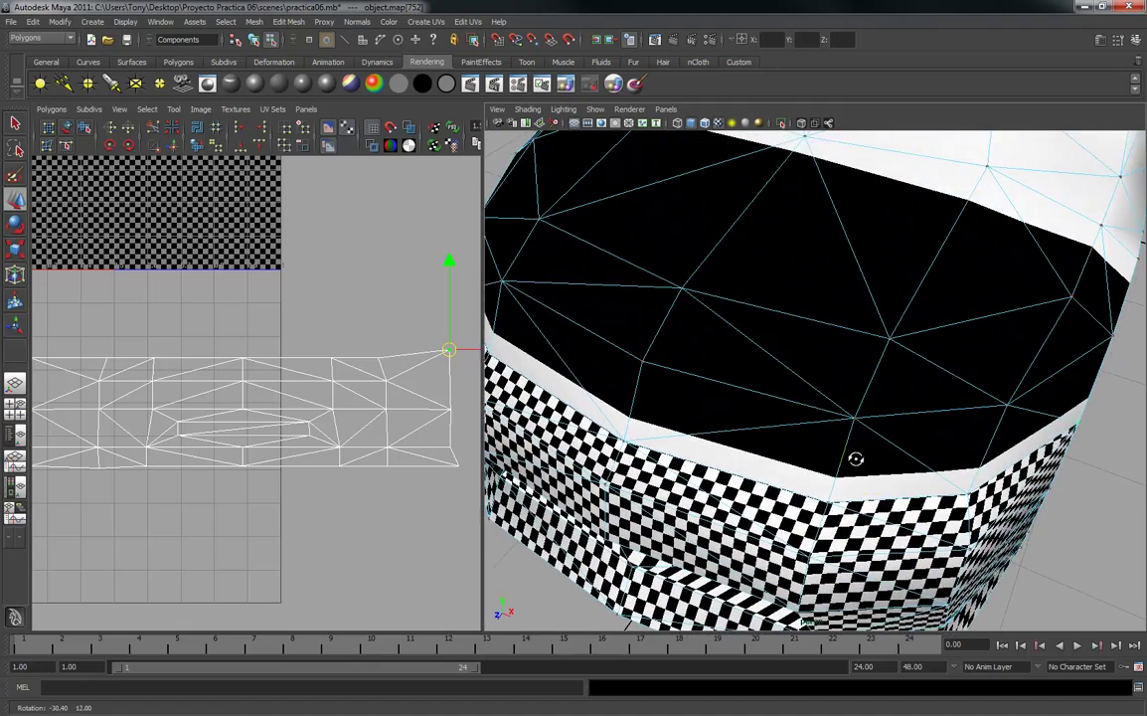
drag(460, 358, 430, 342)
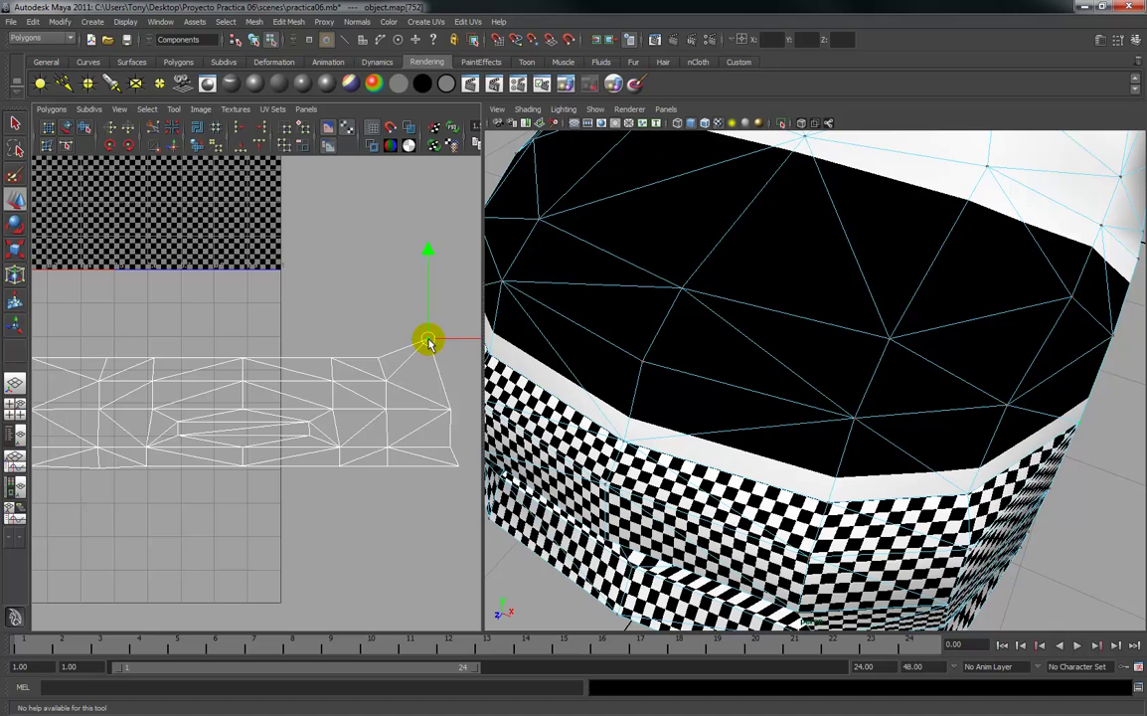
alt+drag(837, 466, 800, 439)
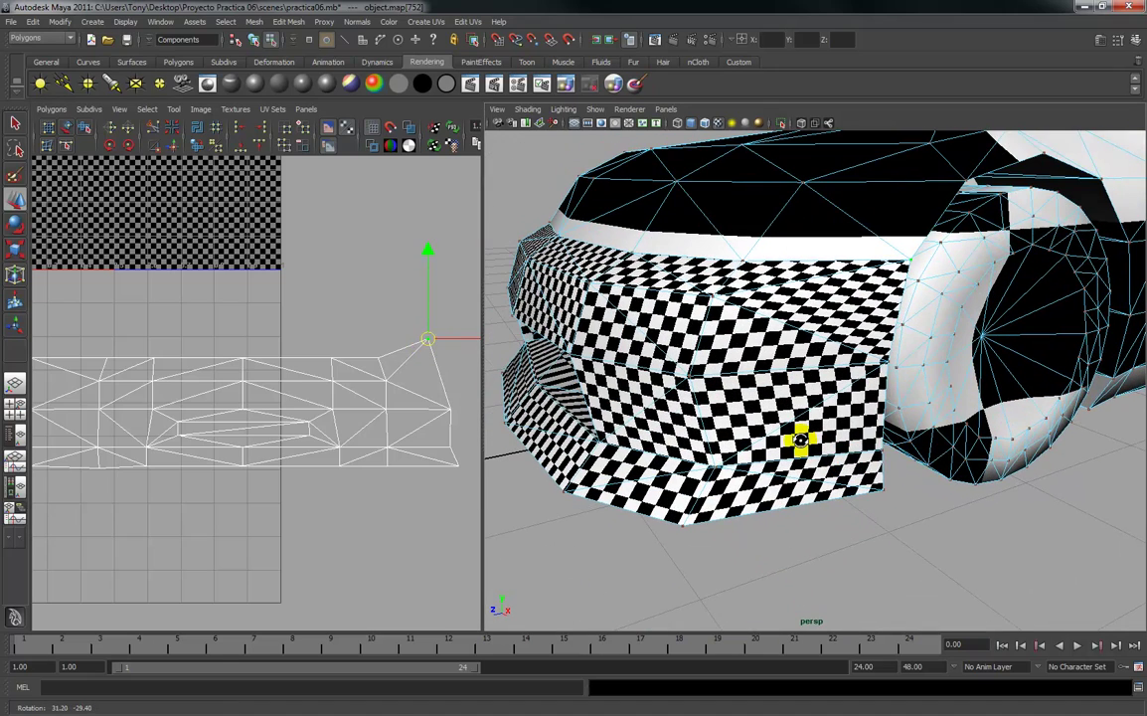
drag(438, 339, 446, 359)
alt+drag(902, 320, 714, 380)
alt+drag(830, 490, 823, 428)
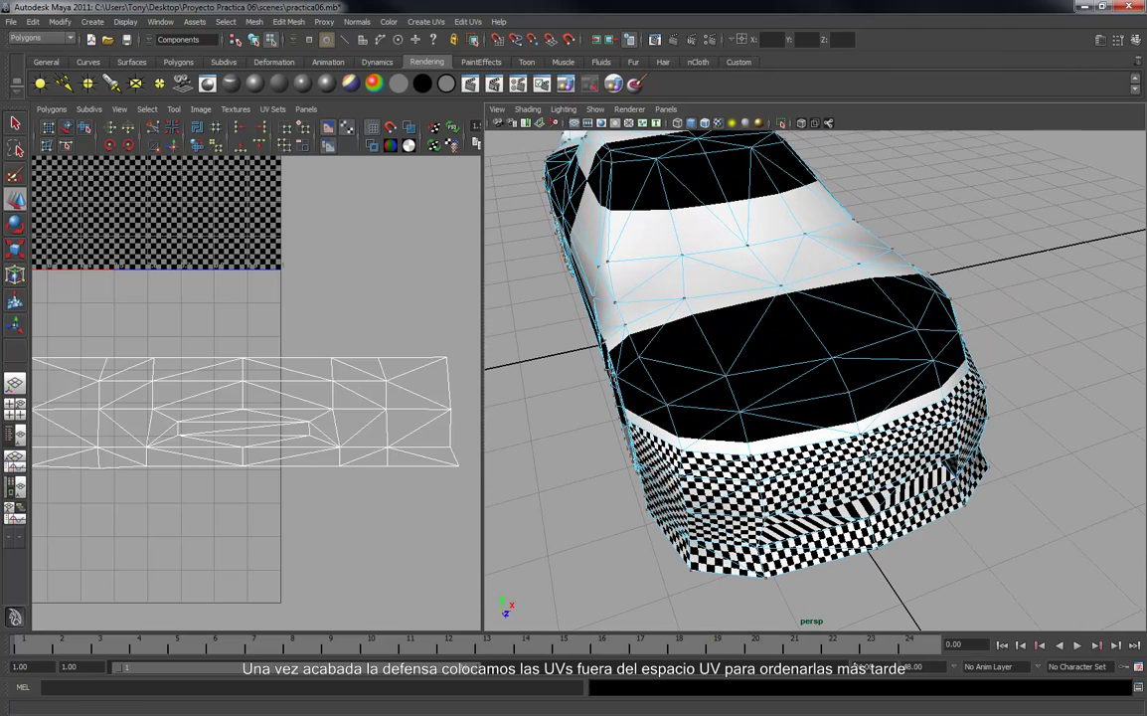
Select the whole bumper UV shell, scale it down uniformly, and park it outside the UV space beside the checker area.
alt+middle_click(400, 299)
alt+middle_drag(373, 328, 379, 318)
scroll(351, 323, down, 6)
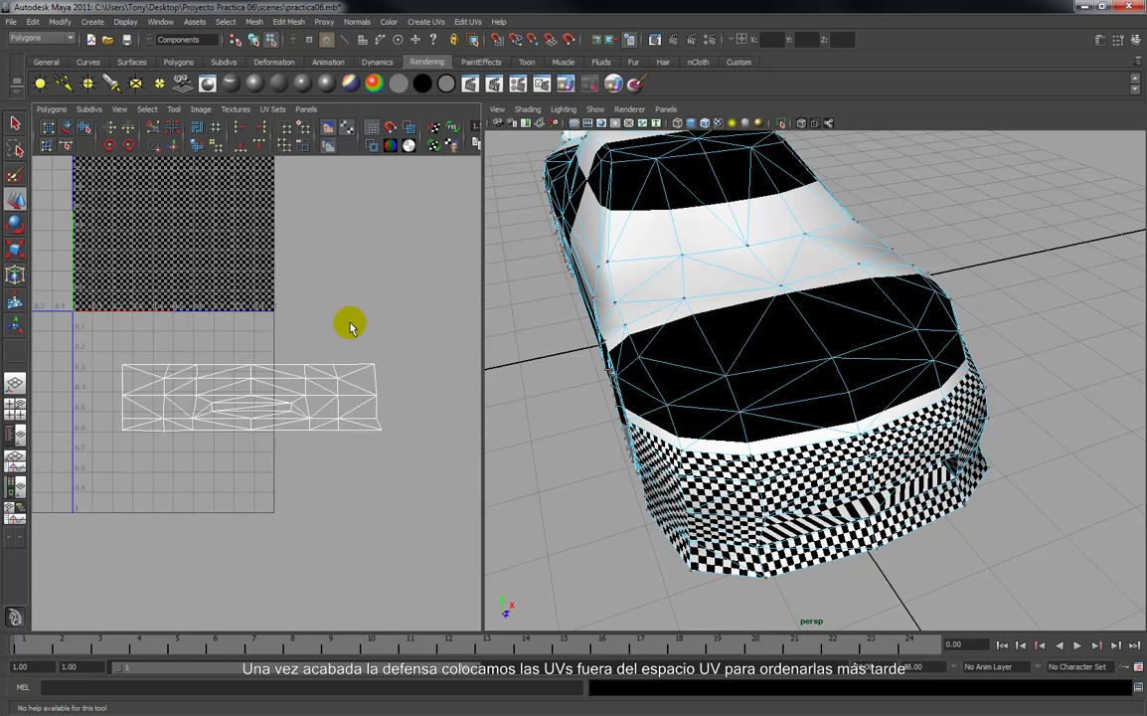
right_drag(351, 402, 358, 401)
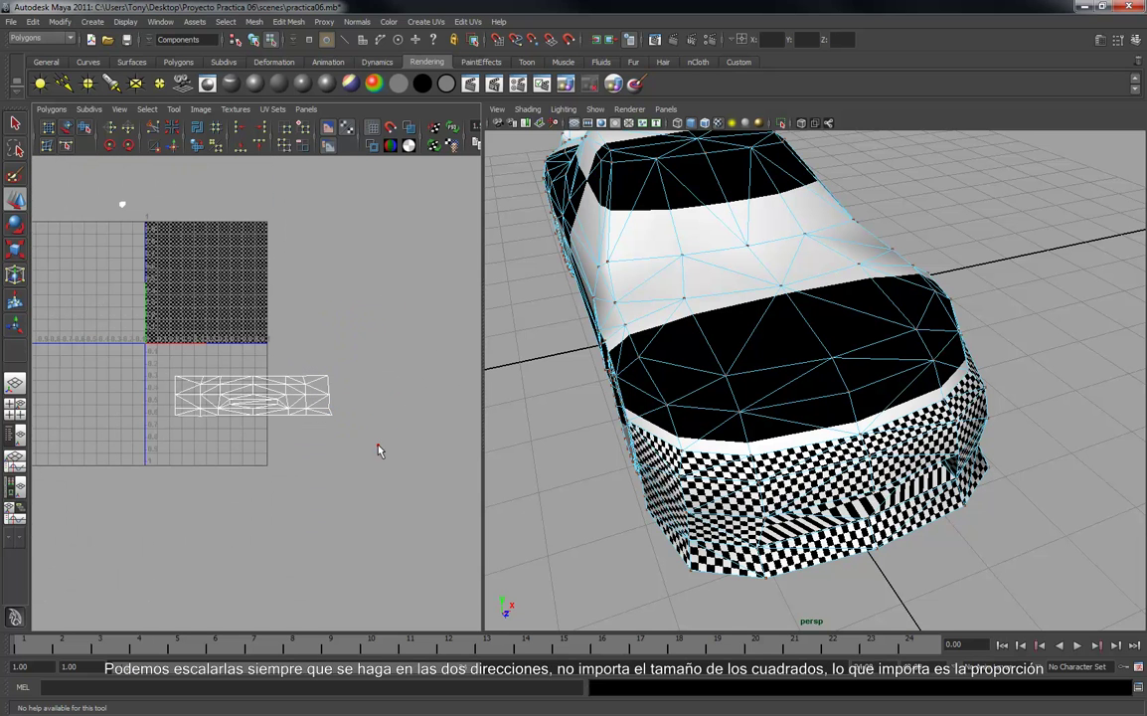
drag(139, 351, 140, 351)
key(r)
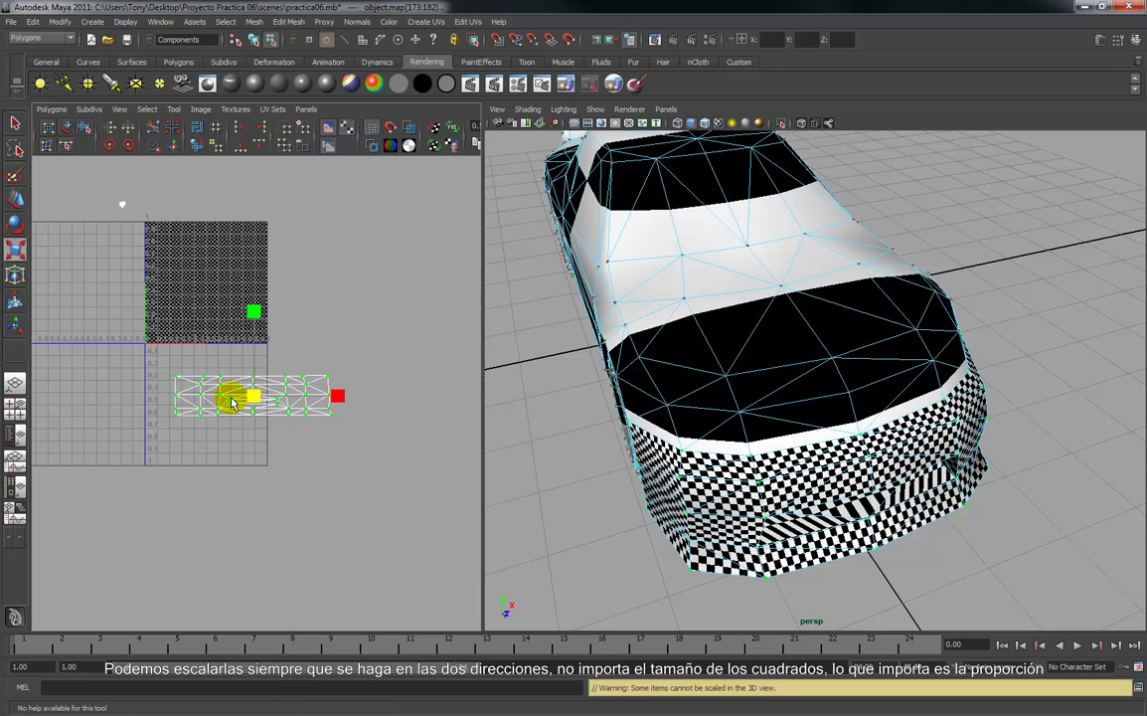
drag(254, 397, 344, 229)
key(w)
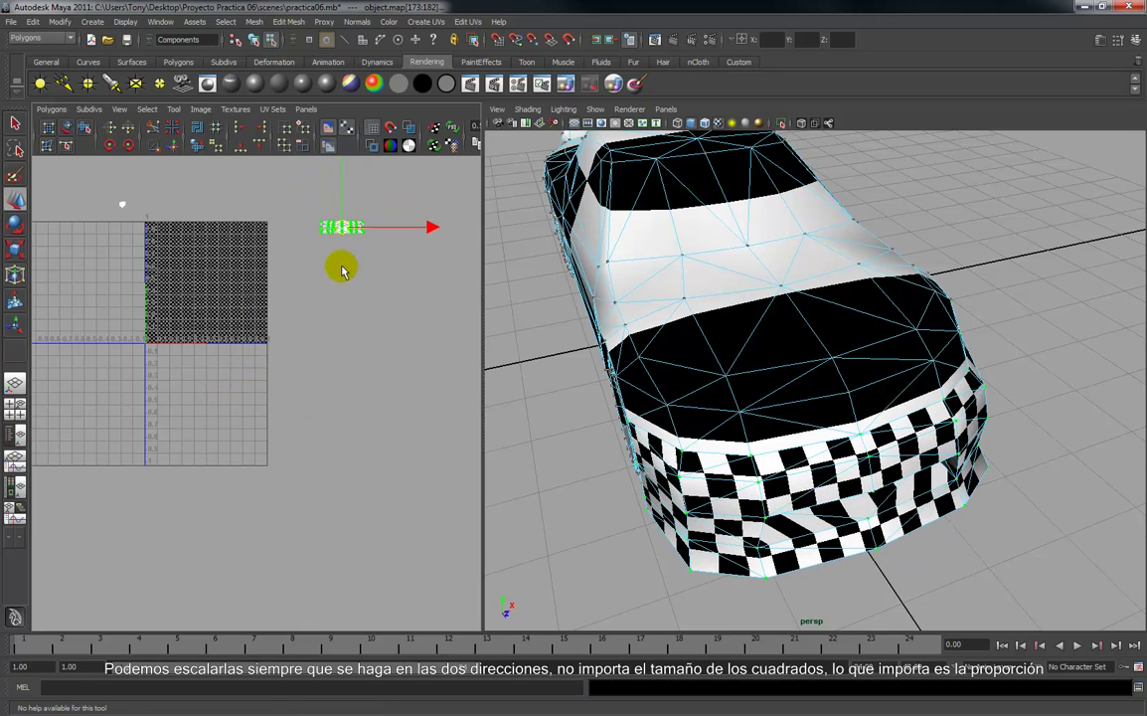
click(341, 277)
Select the faces of the car's hood and windshield with the Paint Selection Tool.
alt+drag(927, 402, 819, 384)
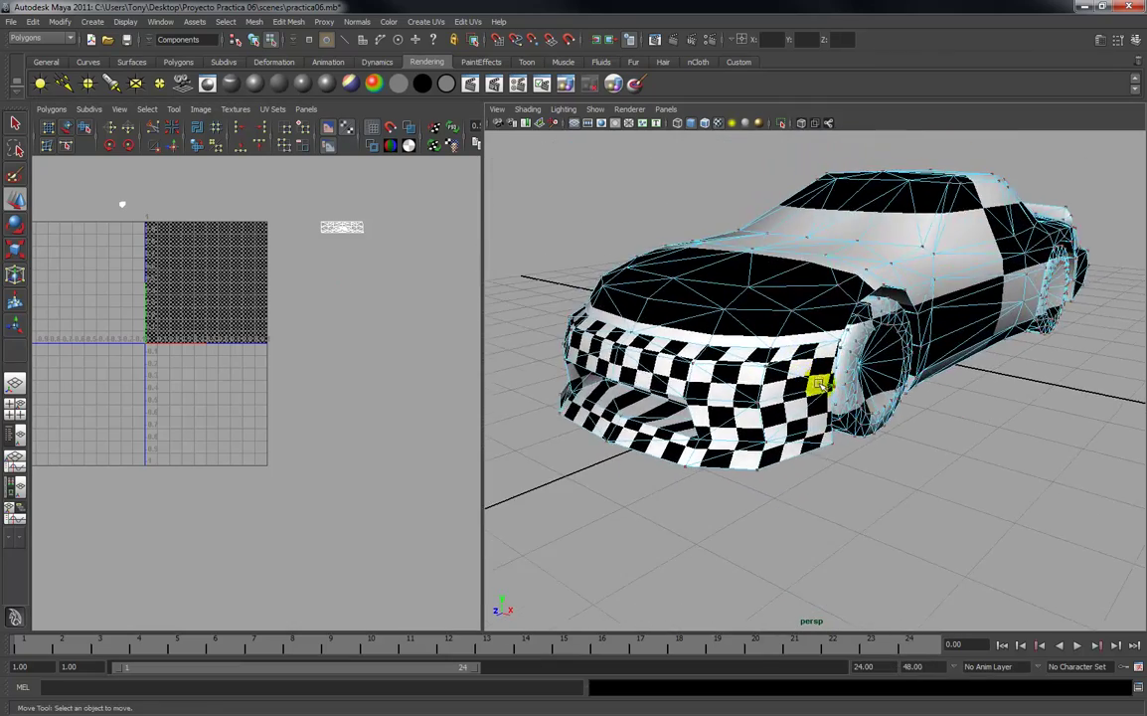
scroll(804, 396, down, 4)
alt+middle_drag(795, 401, 753, 428)
mouse_move(755, 428)
alt+mouse_down()
mouse_move(661, 409)
mouse_move(781, 404)
mouse_move(686, 388)
mouse_move(702, 386)
mouse_move(654, 263)
mouse_move(730, 249)
mouse_move(841, 257)
alt+mouse_up()
click(715, 129)
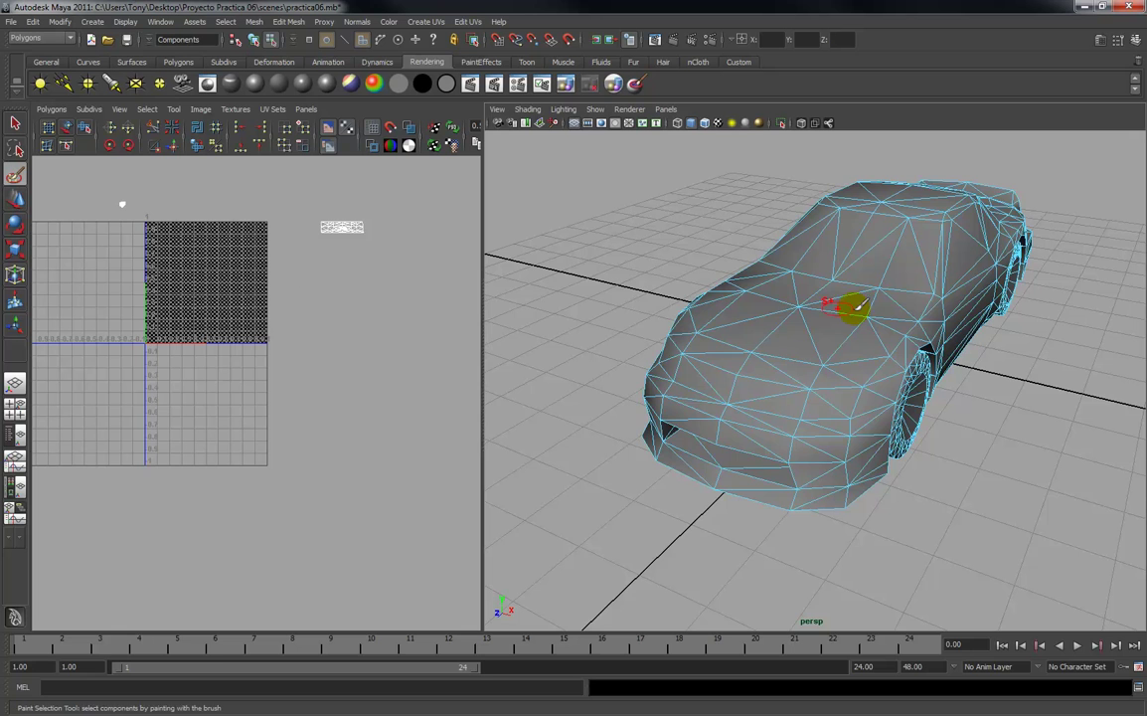
scroll(857, 306, up, 5)
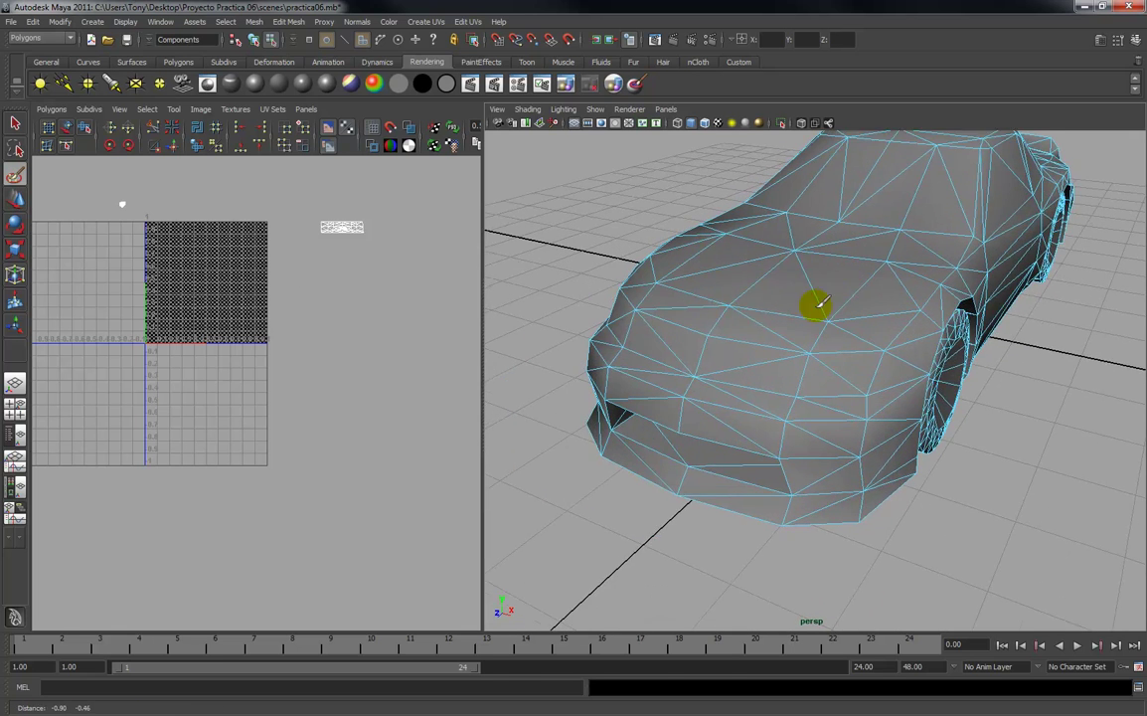
mouse_move(686, 361)
mouse_down()
mouse_move(848, 387)
mouse_move(891, 365)
mouse_move(899, 254)
mouse_up()
mouse_move(900, 353)
mouse_down()
mouse_move(926, 263)
mouse_move(935, 159)
mouse_move(835, 378)
mouse_move(819, 320)
mouse_move(745, 370)
mouse_up()
mouse_move(822, 189)
mouse_down()
mouse_move(830, 177)
mouse_move(800, 187)
mouse_move(788, 162)
mouse_move(731, 229)
mouse_move(712, 334)
mouse_move(759, 209)
mouse_up()
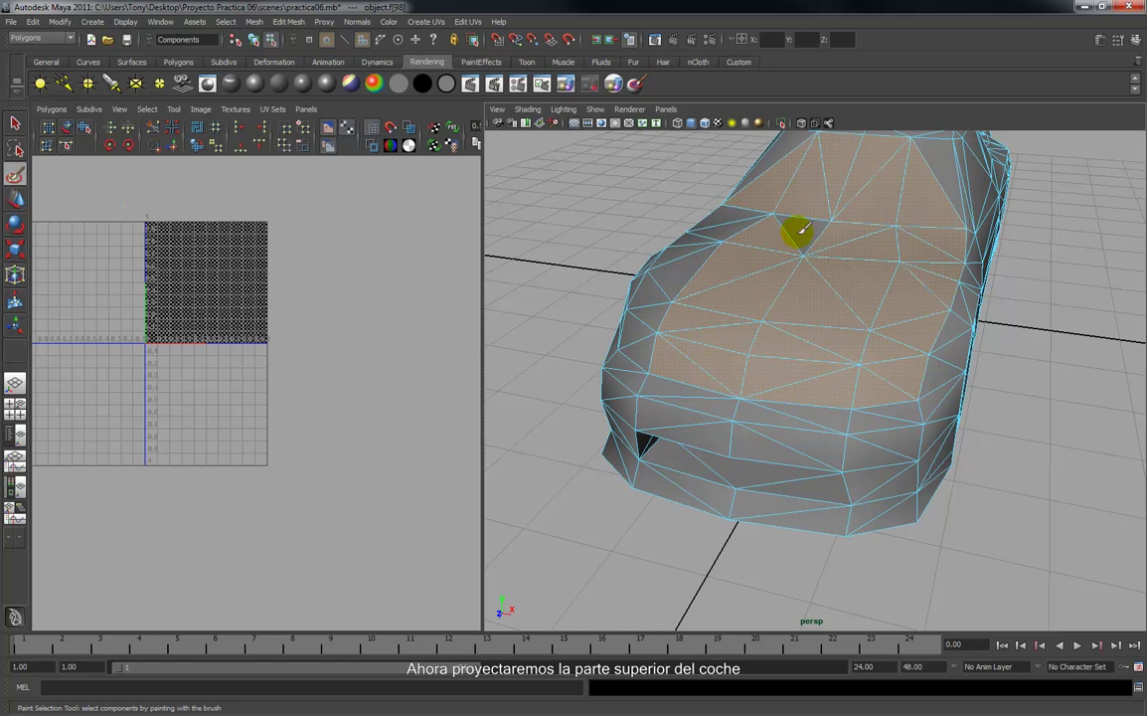
Extend the painted face selection over the hood's remaining side faces and up to the windshield's upper edge.
alt+drag(781, 250, 853, 251)
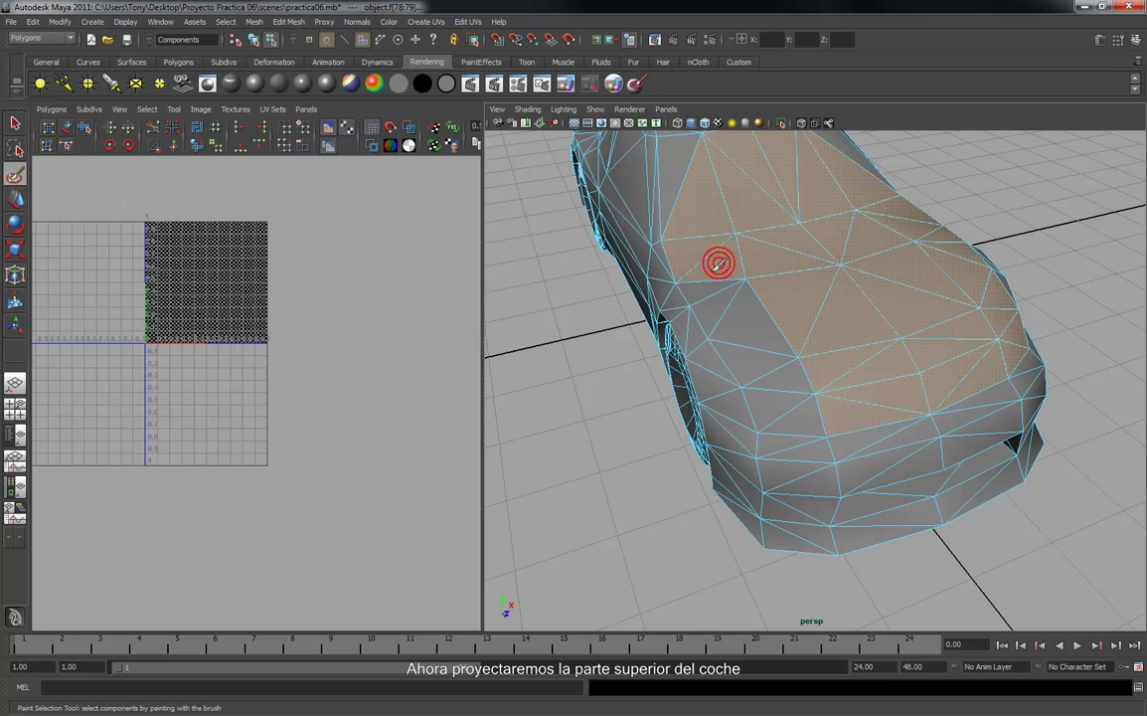
mouse_move(730, 298)
mouse_down()
mouse_move(774, 391)
mouse_move(757, 333)
mouse_move(789, 315)
mouse_move(783, 243)
mouse_move(798, 246)
mouse_move(788, 275)
mouse_move(742, 223)
mouse_up()
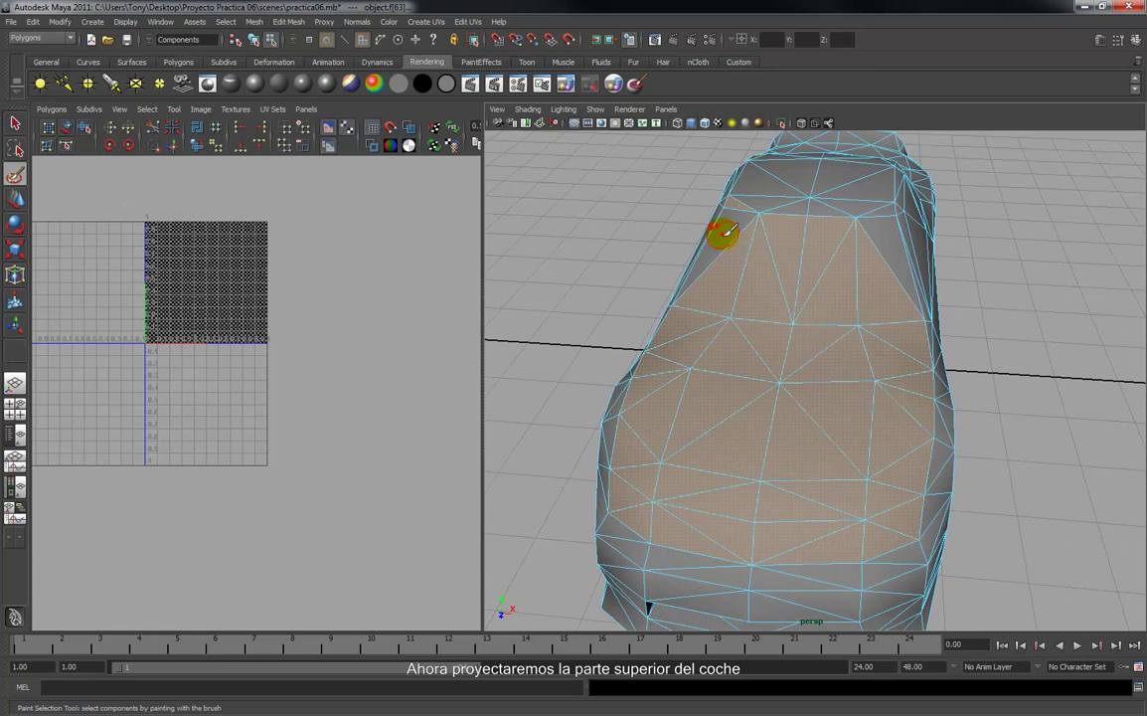
click(722, 233)
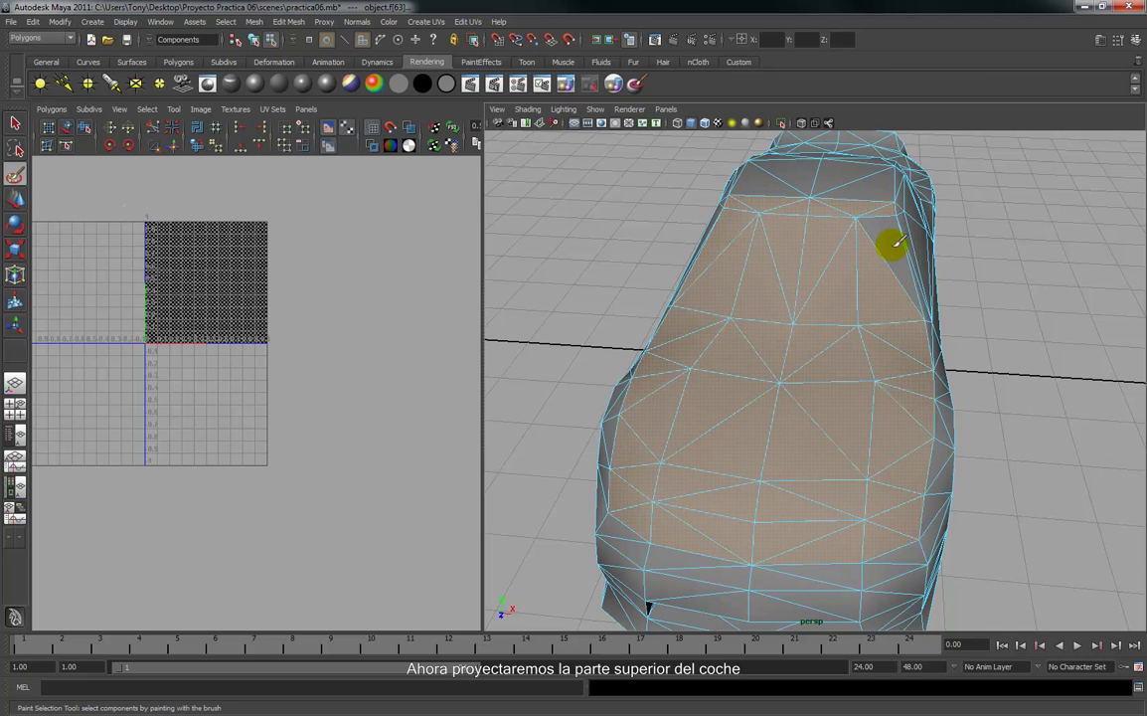
Add the faces of the car's roof, rear window and trunk lid to the painted selection.
alt+drag(871, 264, 688, 286)
alt+right_drag(805, 336, 808, 301)
mouse_move(806, 336)
alt+mouse_down()
mouse_move(806, 299)
mouse_move(760, 353)
mouse_move(905, 363)
mouse_move(924, 294)
mouse_move(907, 322)
mouse_move(817, 371)
mouse_move(799, 351)
mouse_move(845, 300)
mouse_move(848, 347)
mouse_move(850, 282)
alt+mouse_up()
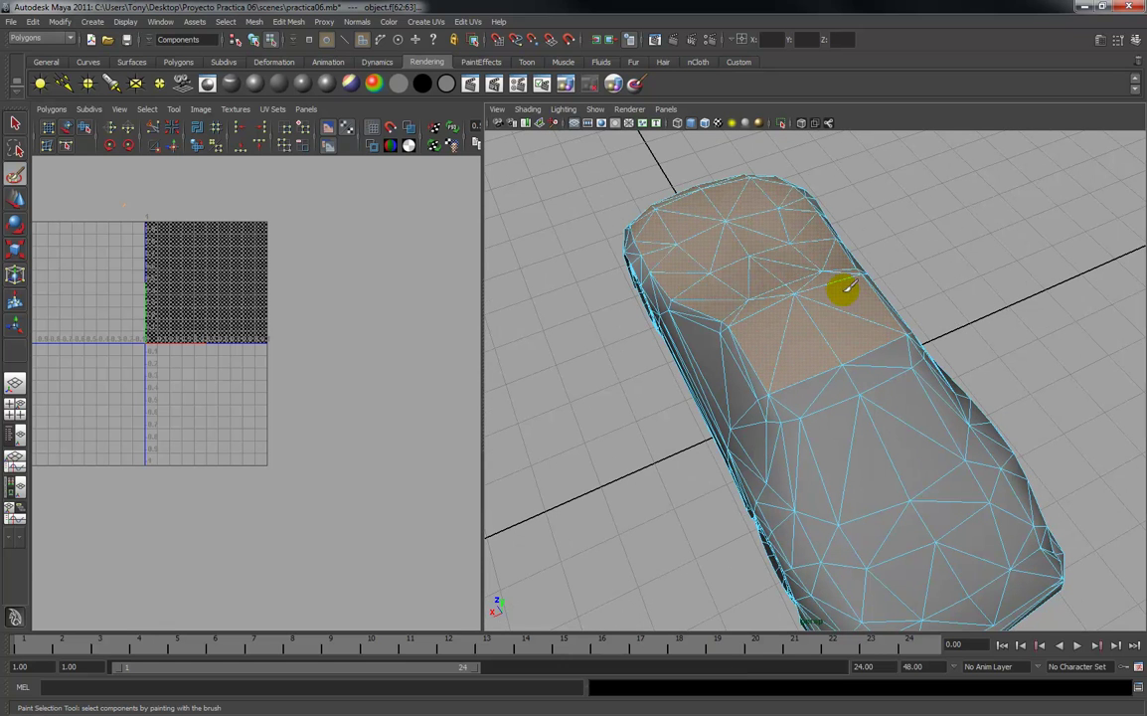
drag(817, 372, 833, 382)
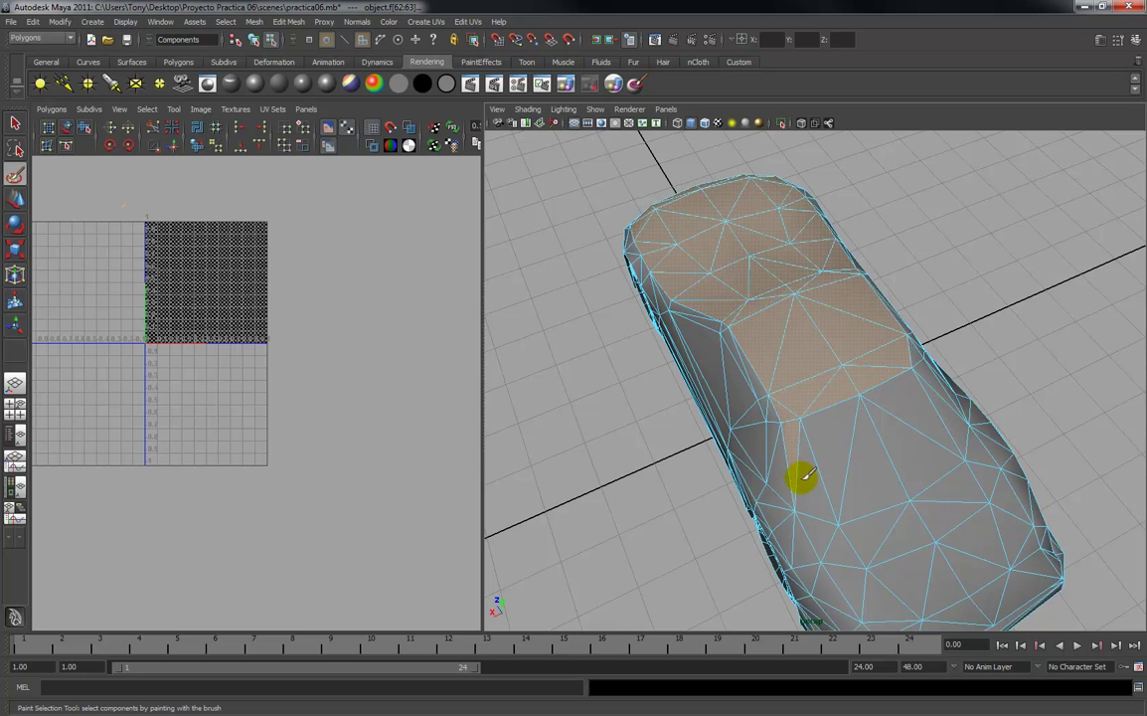
mouse_move(853, 571)
mouse_down()
mouse_move(863, 471)
mouse_move(840, 401)
mouse_move(820, 442)
mouse_move(795, 430)
mouse_move(761, 360)
mouse_up()
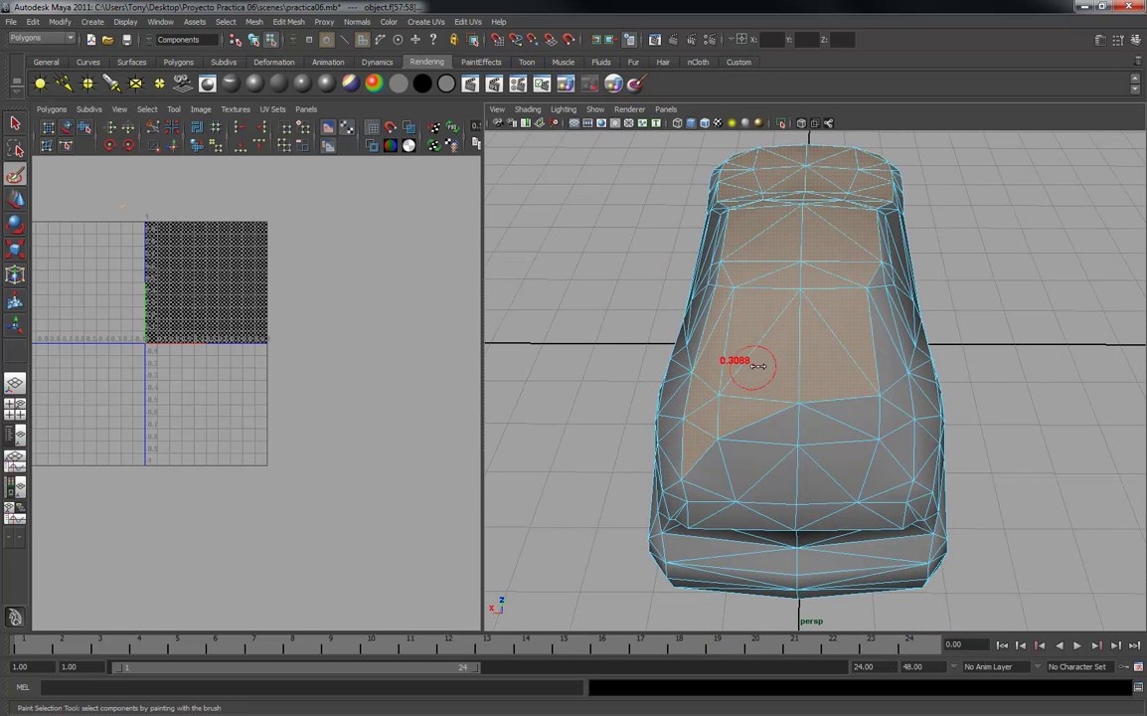
mouse_move(876, 298)
mouse_down()
mouse_move(837, 327)
mouse_move(773, 327)
mouse_move(791, 327)
mouse_move(817, 360)
mouse_move(658, 440)
mouse_move(817, 459)
mouse_move(873, 502)
mouse_move(894, 423)
mouse_up()
alt+drag(671, 408, 706, 482)
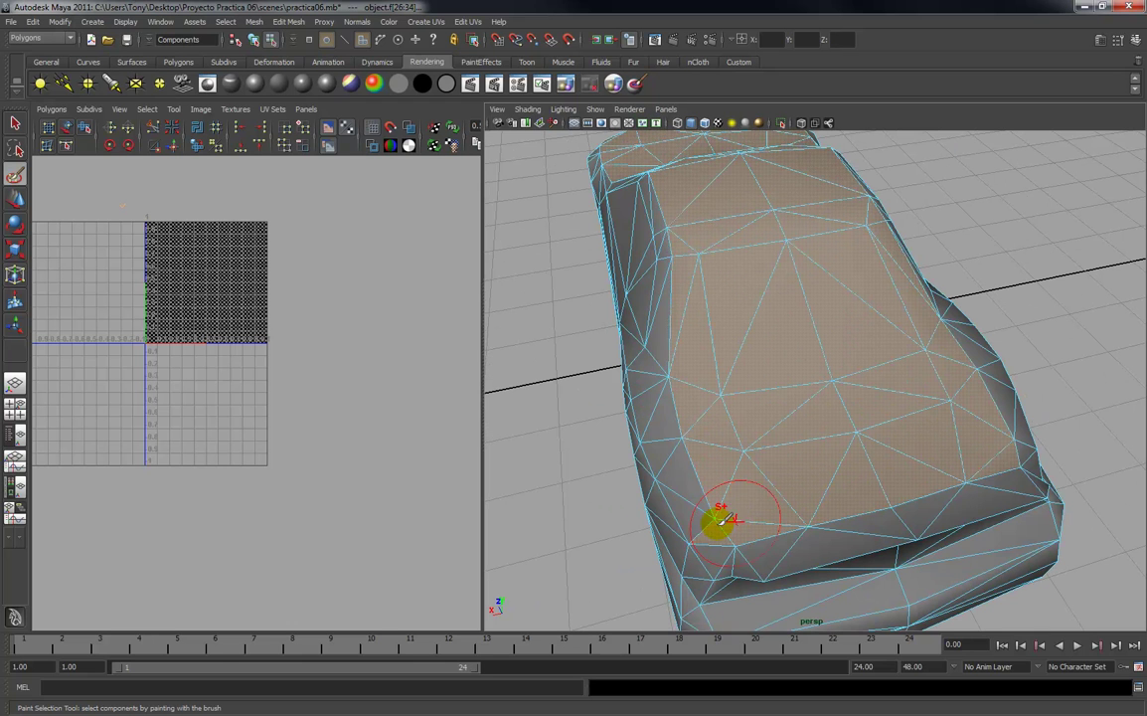
Paint the remaining top faces around the trunk's rear edge and spoiler into the selection.
alt+drag(807, 463, 694, 355)
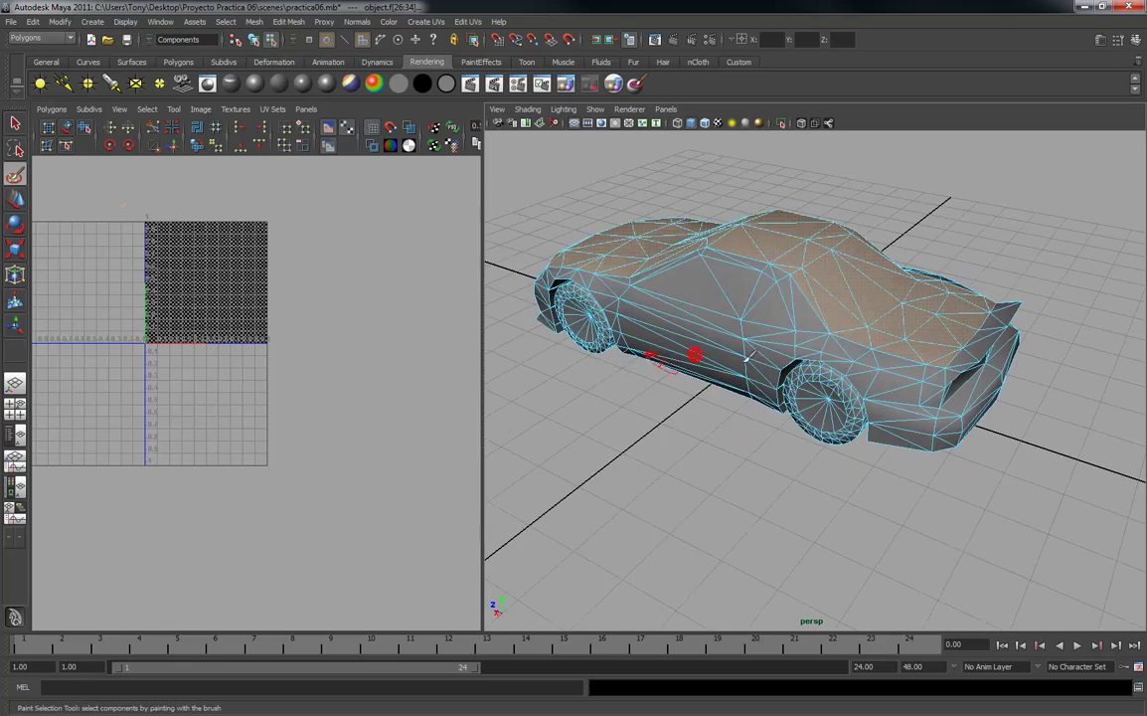
alt+middle_drag(845, 358, 689, 371)
alt+right_drag(688, 371, 779, 356)
alt+drag(778, 356, 800, 375)
alt+right_drag(748, 376, 787, 370)
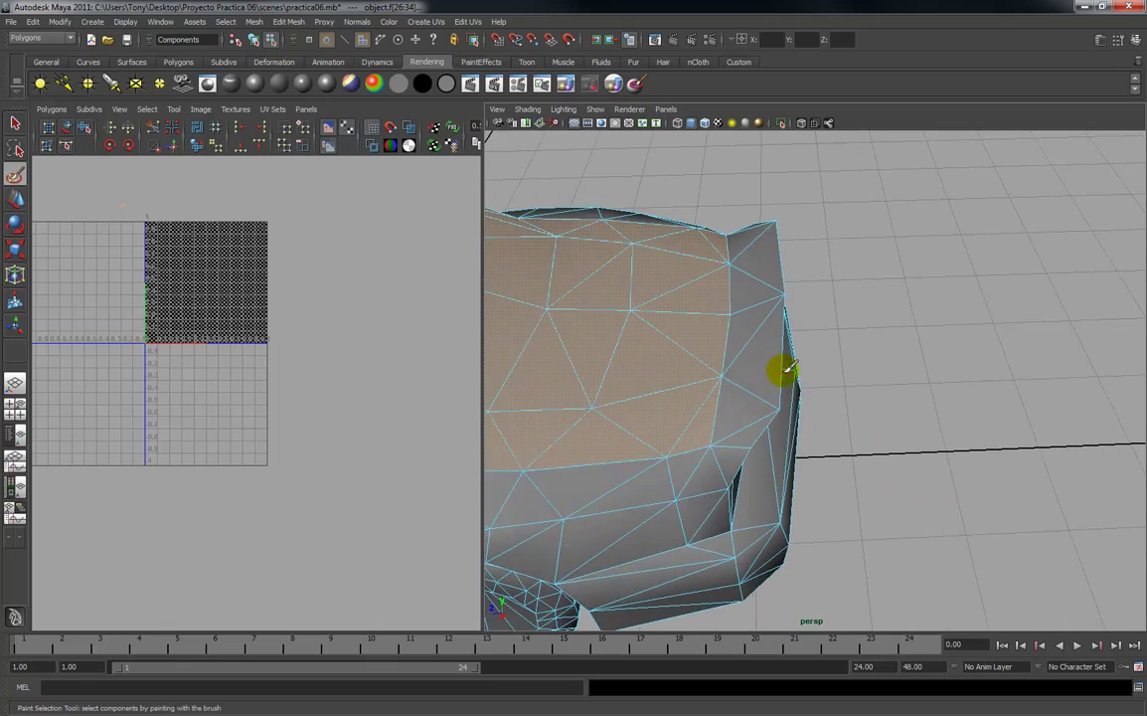
alt+middle_drag(788, 370, 831, 364)
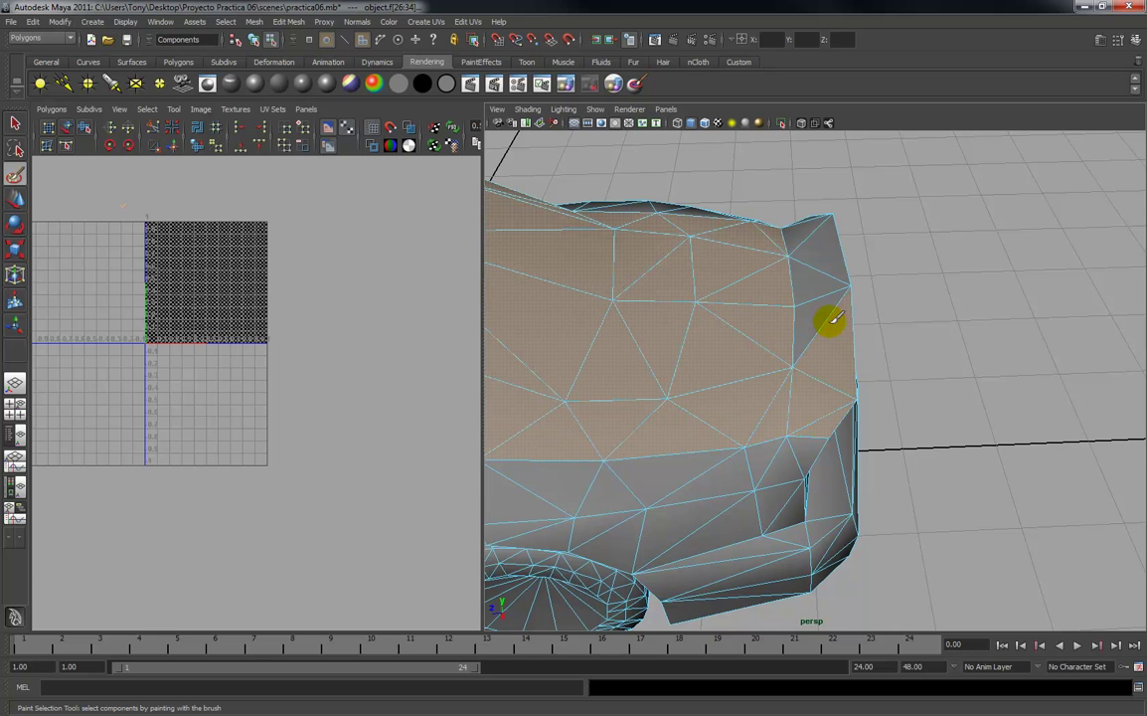
mouse_move(827, 280)
alt+mouse_down()
mouse_move(784, 317)
mouse_move(780, 342)
alt+mouse_up()
alt+middle_drag(807, 302, 790, 376)
mouse_move(855, 316)
mouse_down()
mouse_move(866, 294)
mouse_move(740, 285)
mouse_move(776, 384)
mouse_move(887, 396)
mouse_move(782, 389)
mouse_move(677, 408)
mouse_move(763, 396)
mouse_up()
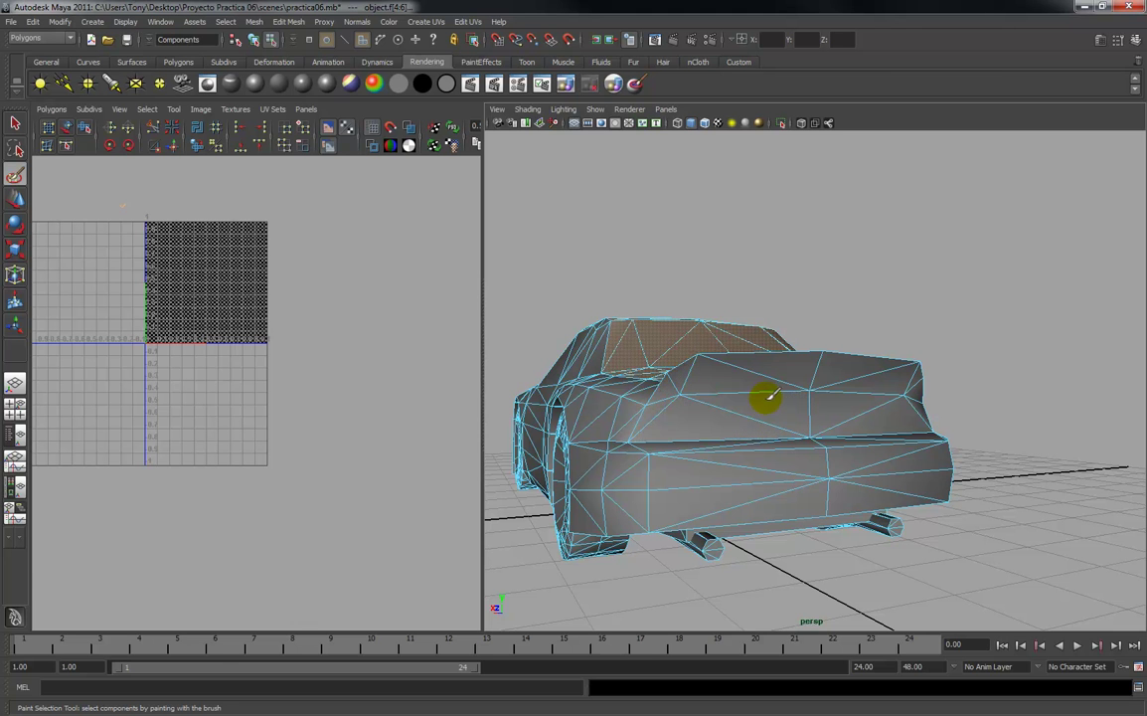
Apply a planar mapping from the Y axis to the selected upper body faces, fitted to the bounding box with the image ratio kept.
alt+drag(772, 420, 684, 457)
alt+drag(816, 450, 878, 418)
alt+right_drag(878, 417, 748, 386)
alt+drag(955, 393, 814, 379)
alt+middle_drag(814, 379, 723, 379)
mouse_move(724, 378)
alt+mouse_down()
mouse_move(822, 333)
mouse_move(697, 364)
mouse_move(912, 312)
mouse_move(1056, 309)
mouse_move(1044, 343)
alt+mouse_up()
click(426, 21)
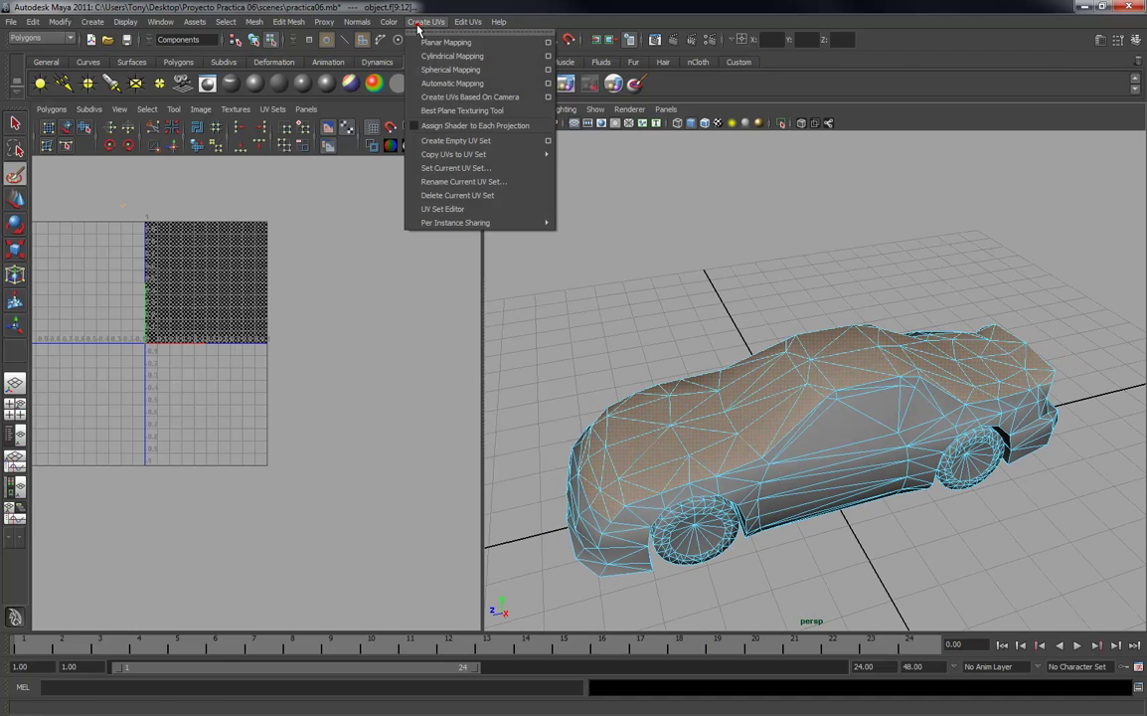
click(547, 43)
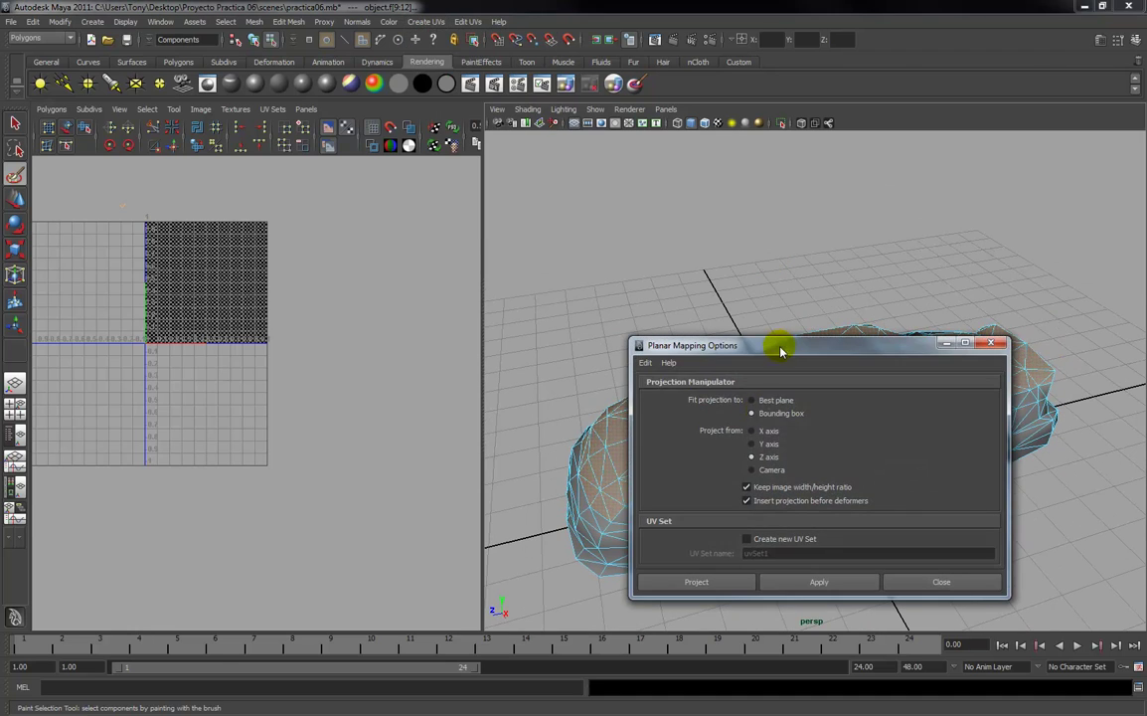
drag(778, 348, 424, 173)
alt+drag(697, 379, 763, 369)
click(418, 269)
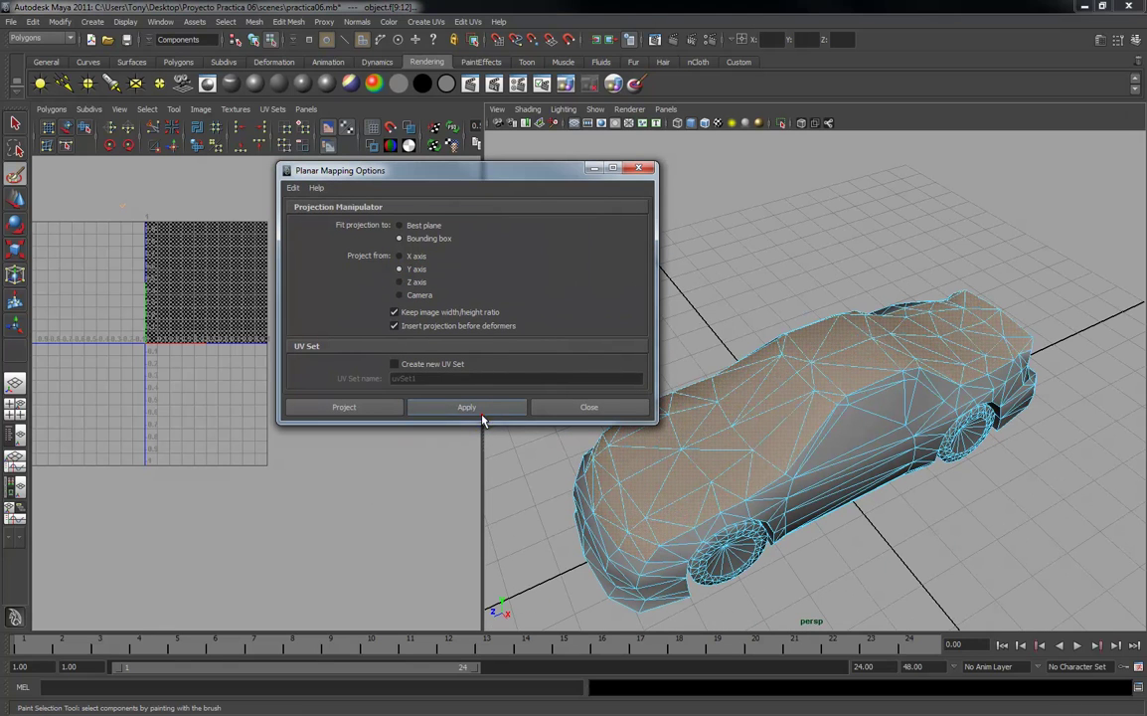
click(481, 411)
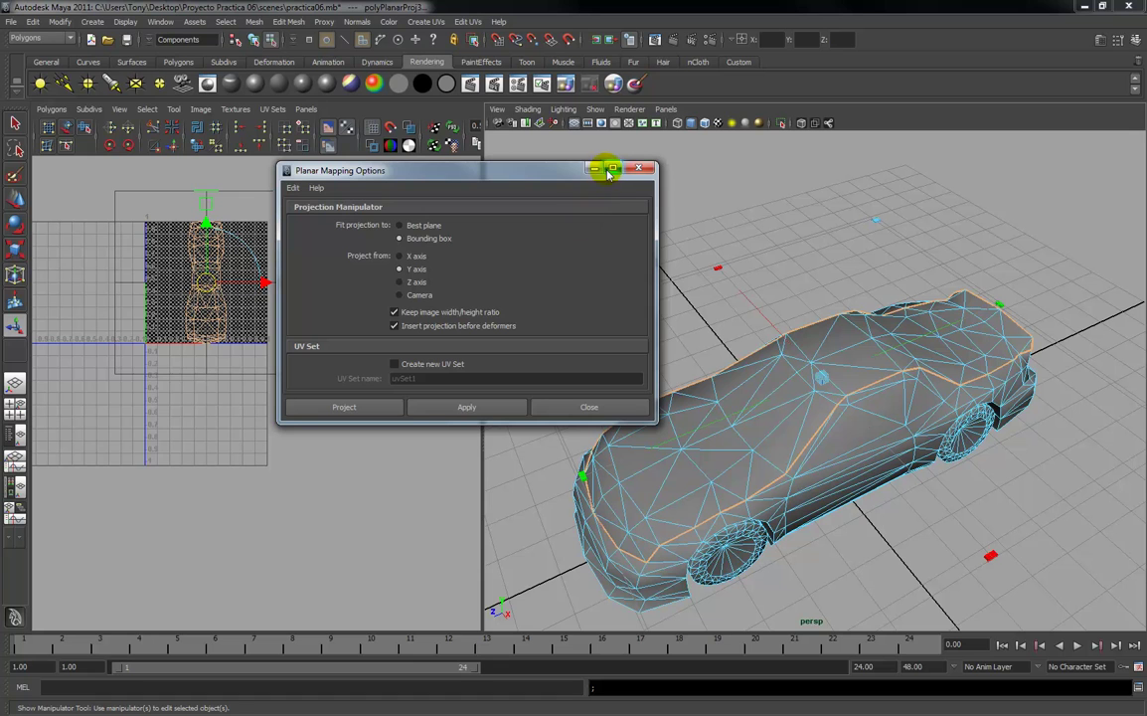
Move the projected upper body shell below the checker area, then close the mapping options and clear the selection.
drag(206, 282, 165, 484)
click(642, 424)
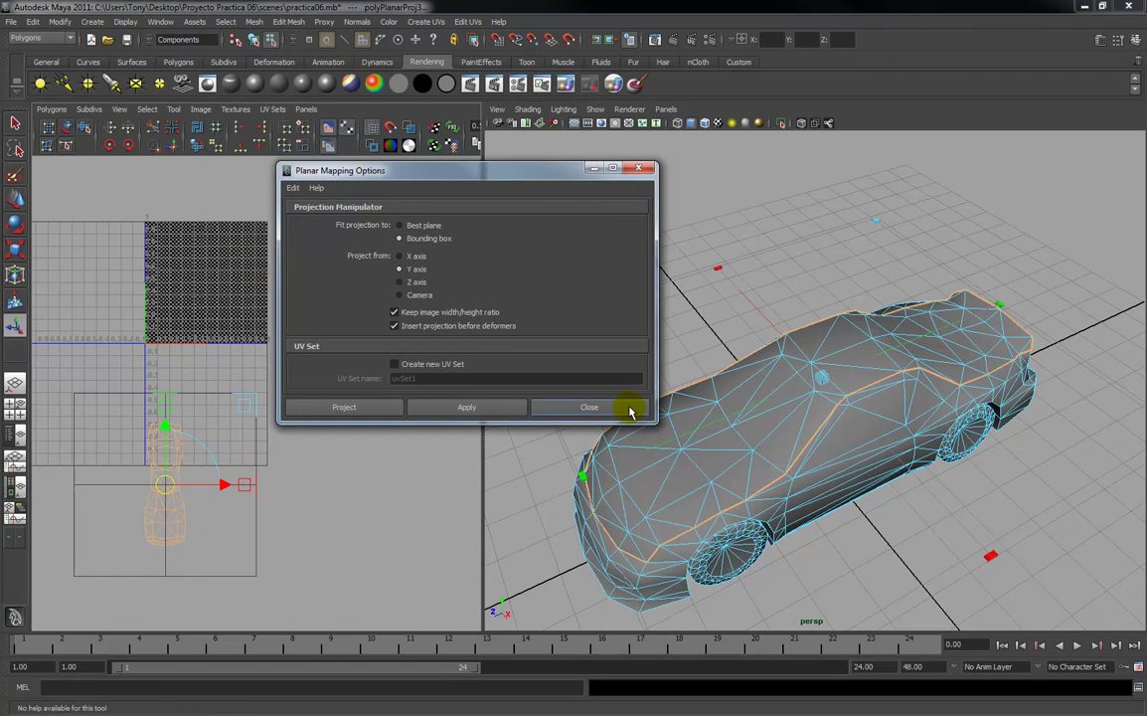
click(630, 409)
click(279, 505)
Display the checker texture on the car model and check the squares over the hood.
alt+middle_drag(302, 482, 384, 454)
scroll(313, 464, up, 3)
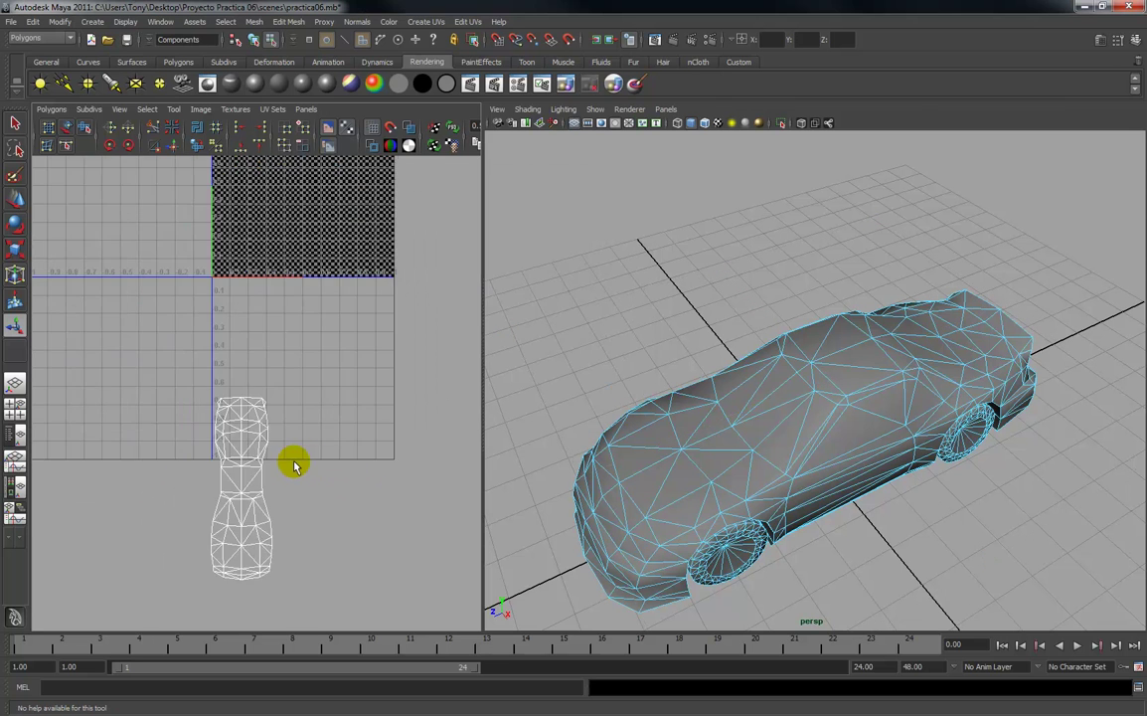
alt+middle_drag(251, 421, 218, 342)
scroll(218, 342, up, 2)
alt+right_drag(216, 343, 267, 337)
mouse_move(787, 376)
alt+mouse_down()
mouse_move(713, 328)
mouse_move(735, 317)
mouse_move(756, 399)
mouse_move(768, 370)
alt+mouse_up()
alt+middle_drag(301, 362, 294, 201)
alt+right_drag(297, 286, 302, 312)
alt+middle_drag(296, 327, 301, 312)
click(707, 122)
alt+drag(727, 263, 775, 285)
alt+right_drag(778, 284, 786, 477)
alt+drag(800, 471, 835, 449)
alt+middle_drag(824, 440, 820, 359)
alt+drag(818, 360, 712, 388)
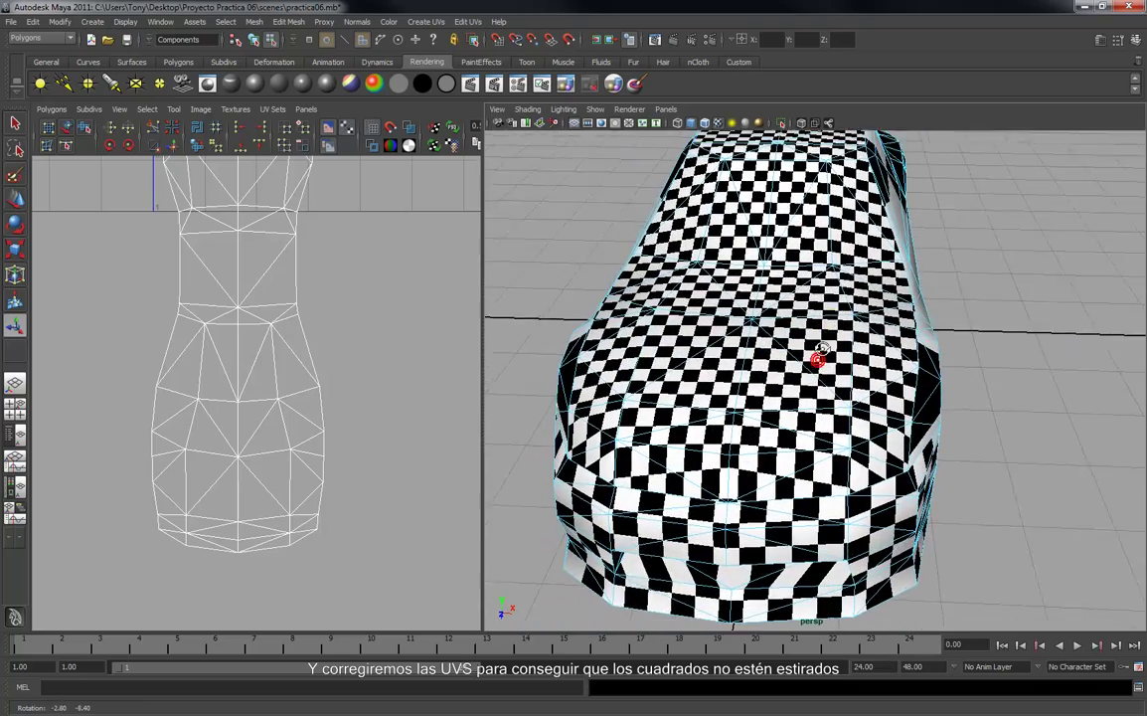
Select the middle UVs along the shell's front edge and move them down slightly to even out the squares at the hood's nose.
alt+middle_drag(249, 463, 275, 387)
alt+right_drag(264, 418, 246, 575)
alt+middle_drag(260, 497, 267, 466)
alt+right_drag(270, 438, 258, 519)
alt+middle_drag(261, 440, 257, 461)
right_click(206, 482)
click(257, 482)
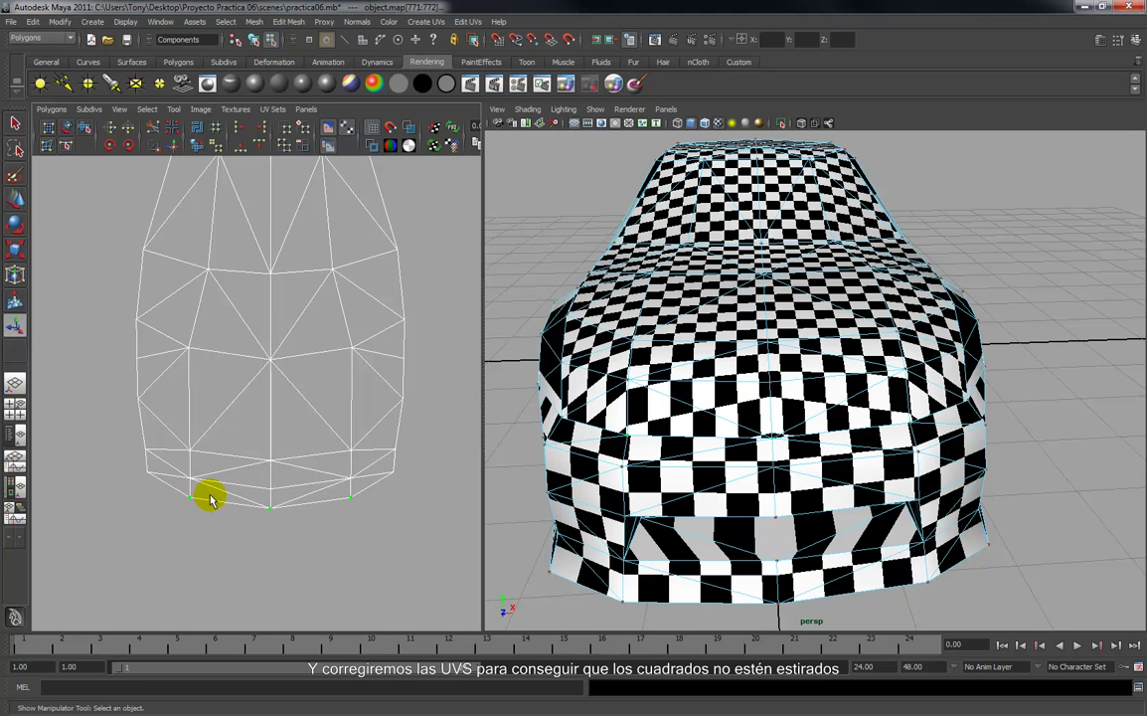
key(w)
drag(268, 414, 269, 434)
alt+drag(664, 427, 660, 453)
alt+middle_drag(666, 427, 637, 384)
alt+right_drag(637, 383, 727, 350)
alt+drag(728, 353, 520, 383)
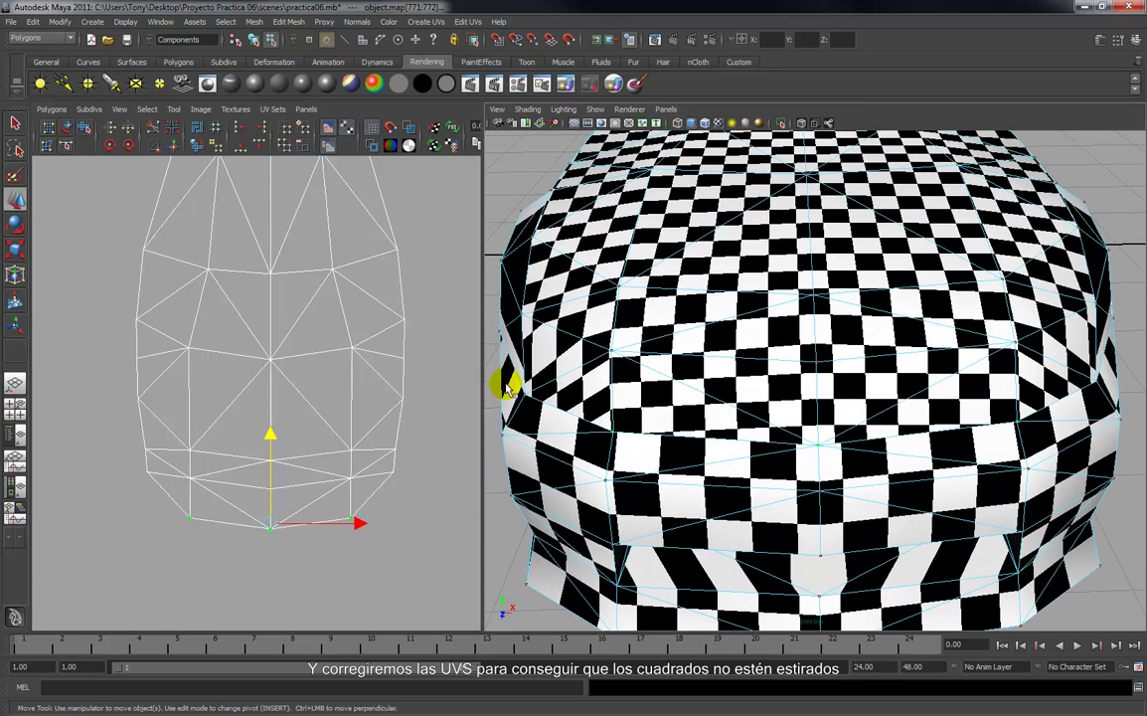
Select the two outer corner UVs of the shell's front edge and move them down in line with the middle ones.
drag(404, 515, 395, 476)
click(390, 470)
shift+click(147, 472)
drag(266, 379, 266, 416)
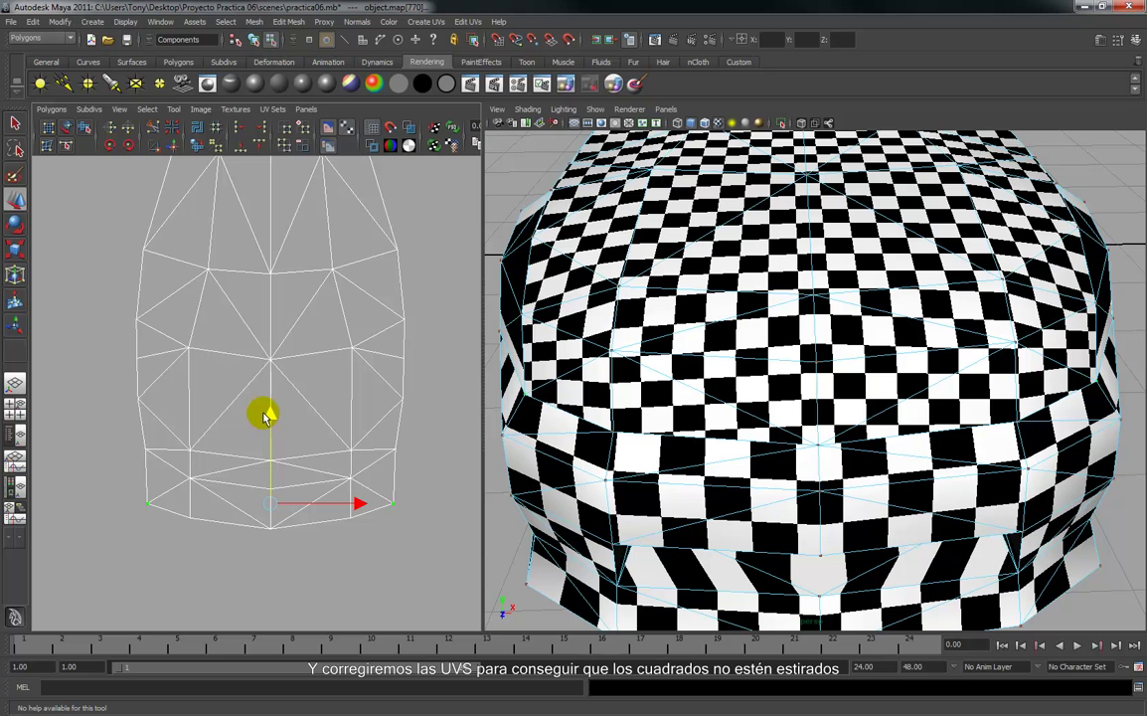
Select the two outermost UVs of the row above the front corners and move them down slightly.
click(374, 458)
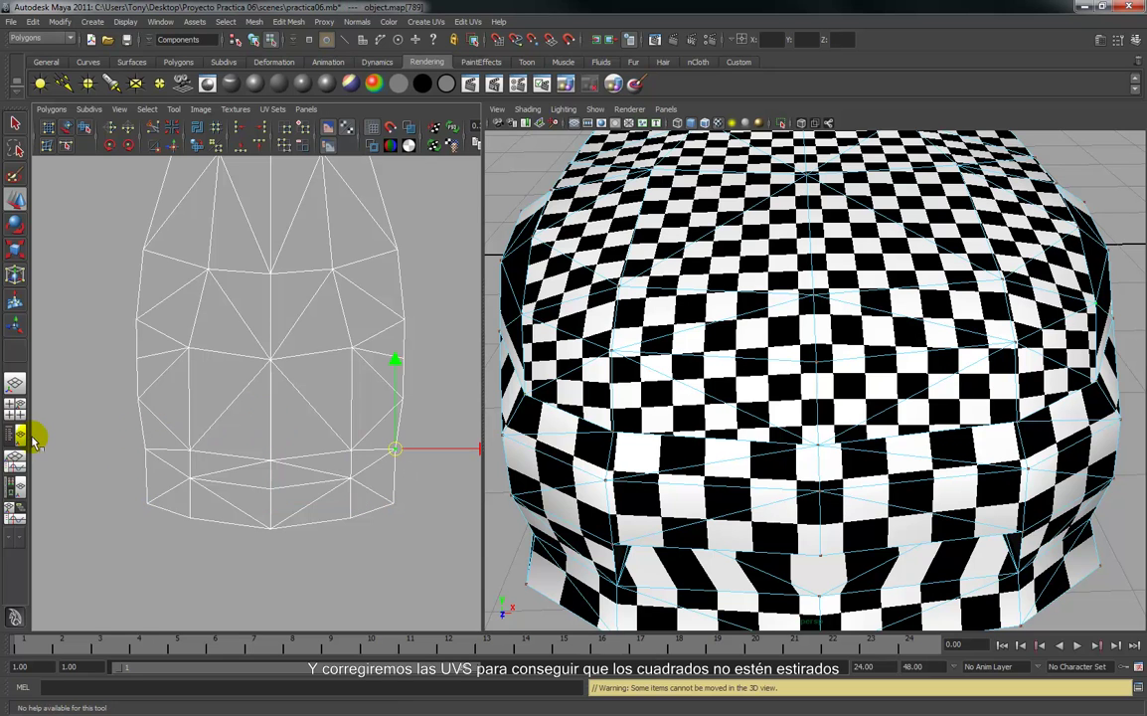
shift+drag(112, 438, 168, 463)
drag(270, 363, 266, 369)
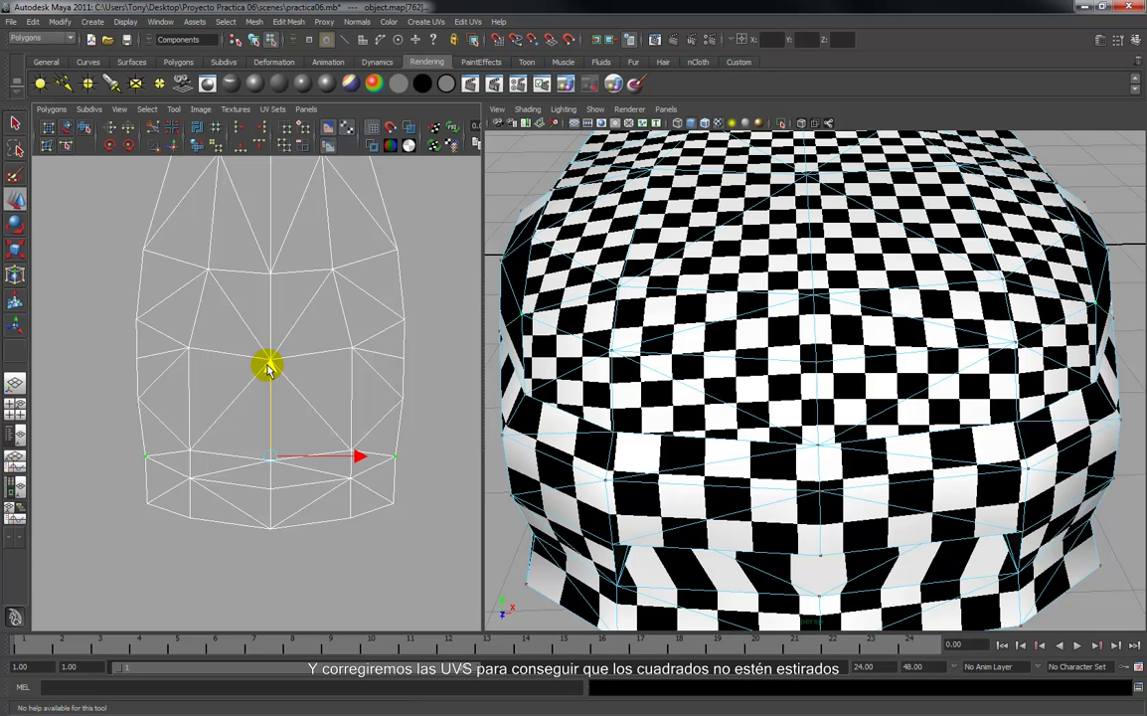
alt+drag(520, 395, 624, 342)
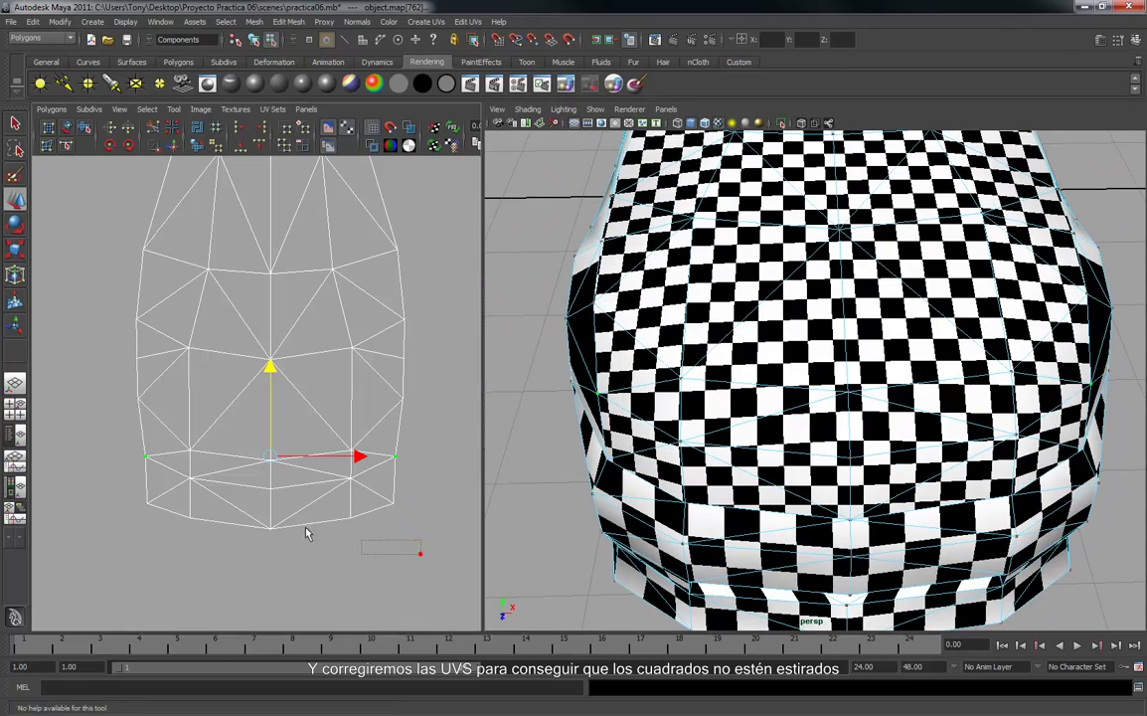
Select the UVs of the shell's two front rows together and move them down slightly.
drag(129, 479, 133, 481)
alt+middle_drag(883, 456, 835, 451)
alt+drag(835, 452, 835, 447)
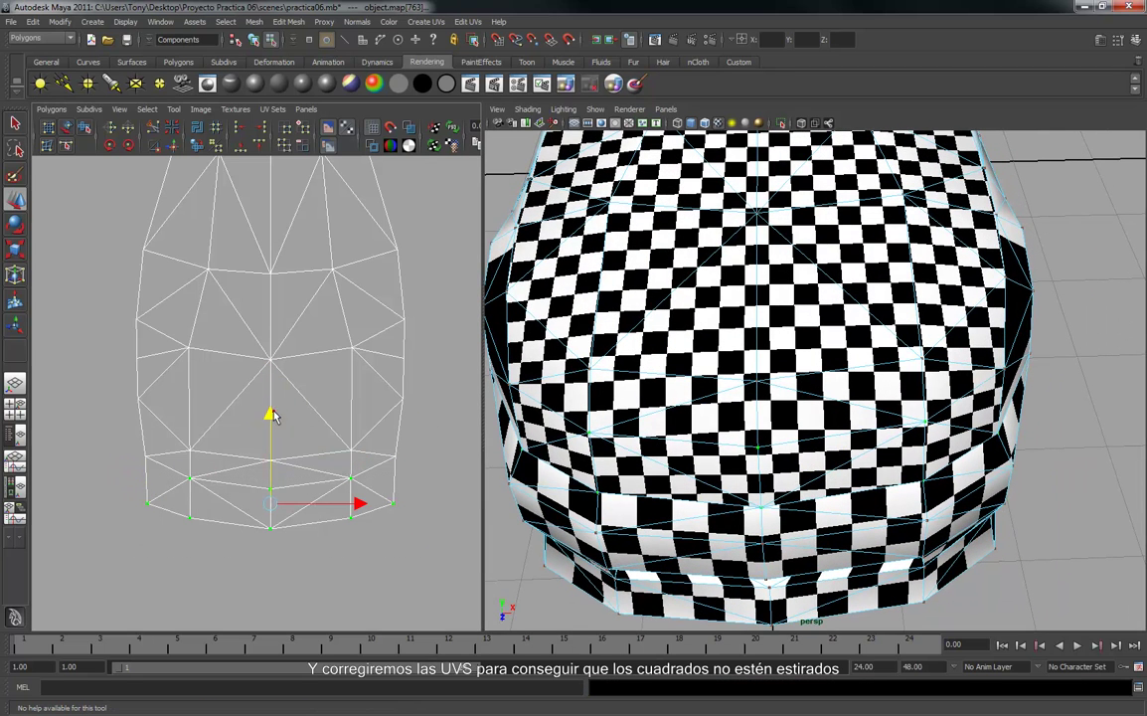
drag(272, 415, 273, 420)
Select all the hood UVs below the windshield and move them down to relax the windshield's squares.
alt+drag(802, 419, 884, 520)
alt+right_drag(884, 520, 907, 493)
alt+middle_drag(907, 493, 800, 453)
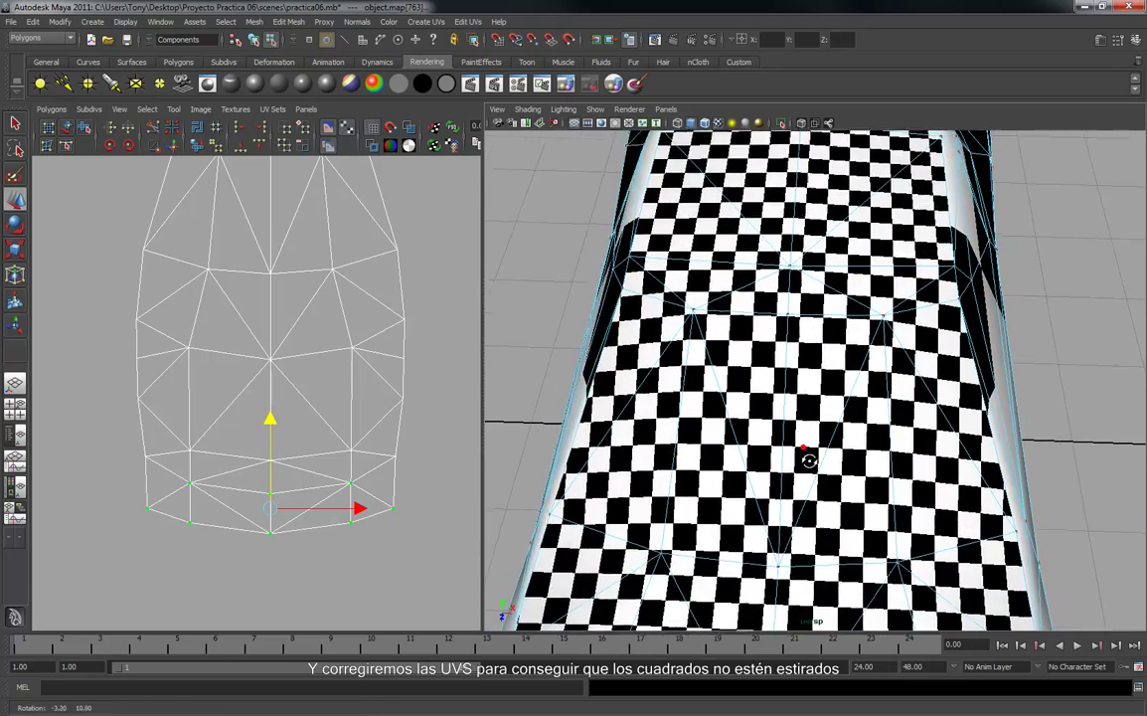
alt+middle_drag(409, 366, 403, 405)
alt+right_drag(395, 411, 406, 502)
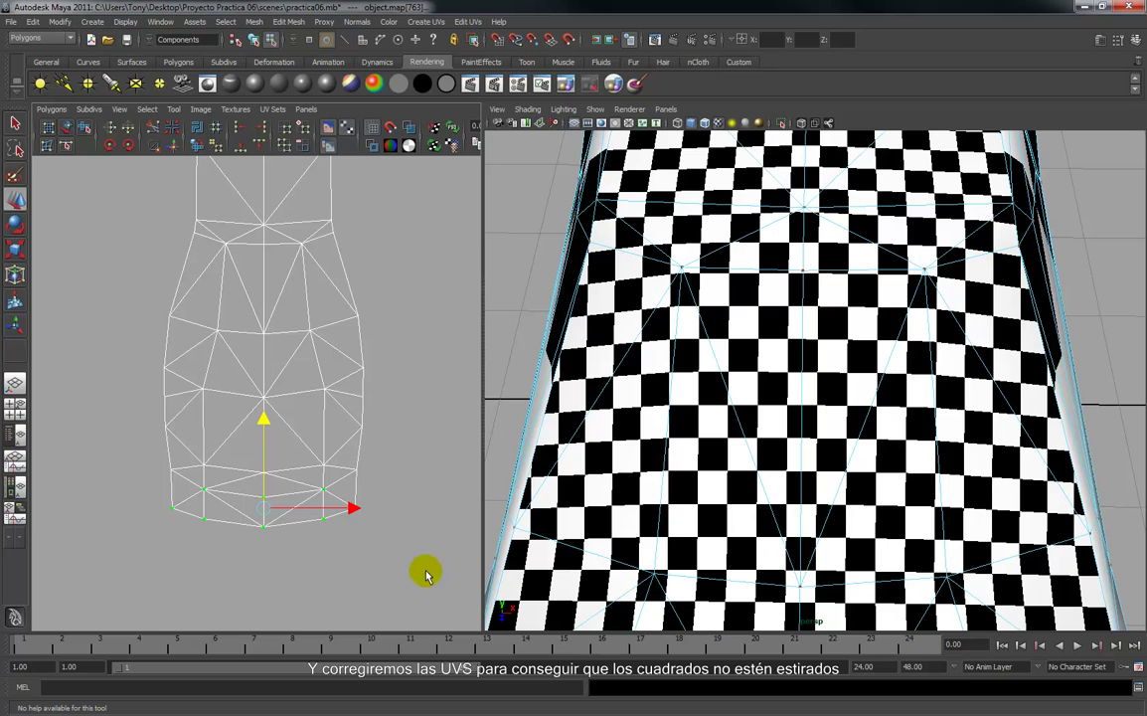
drag(142, 315, 145, 312)
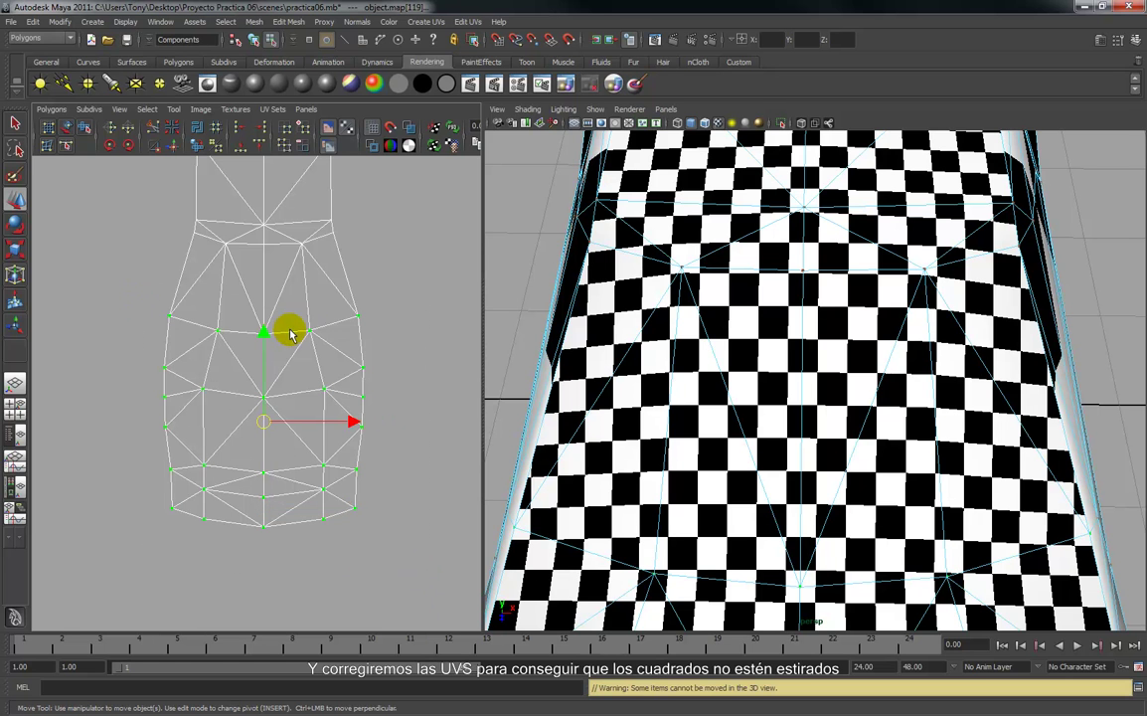
drag(265, 337, 265, 348)
Select the UVs of the shell's trunk section and move them up to even out the rear window's squares.
alt+drag(784, 304, 789, 356)
alt+middle_drag(790, 356, 787, 184)
alt+drag(786, 184, 775, 282)
alt+right_drag(775, 281, 776, 297)
alt+middle_drag(776, 297, 778, 377)
alt+drag(778, 377, 786, 355)
alt+right_drag(786, 332, 788, 350)
alt+drag(788, 350, 757, 378)
scroll(385, 364, down, 1)
scroll(385, 364, down, 2)
alt+middle_drag(374, 372, 407, 513)
scroll(368, 480, up, 5)
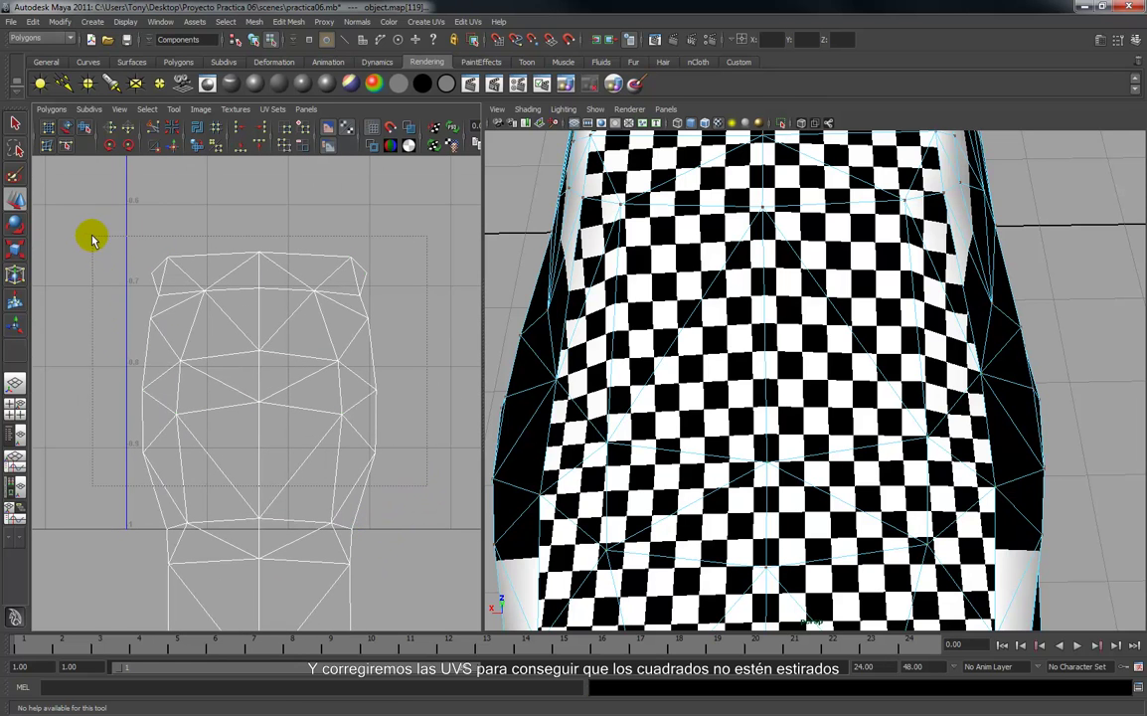
drag(92, 241, 114, 238)
key(w)
drag(260, 266, 258, 244)
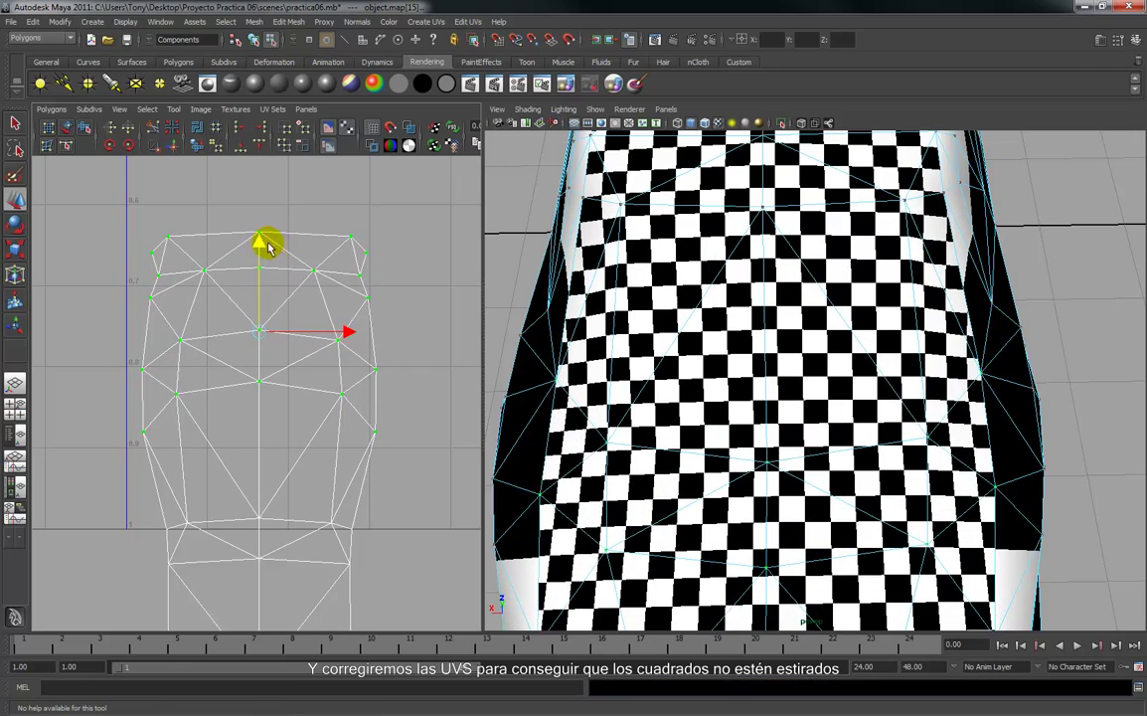
Select the UVs along the shell's rear edge and move them up slightly to even out the trunk's last row of squares.
scroll(718, 470, down, 5)
alt+drag(719, 477, 786, 522)
drag(99, 207, 419, 260)
drag(255, 195, 259, 189)
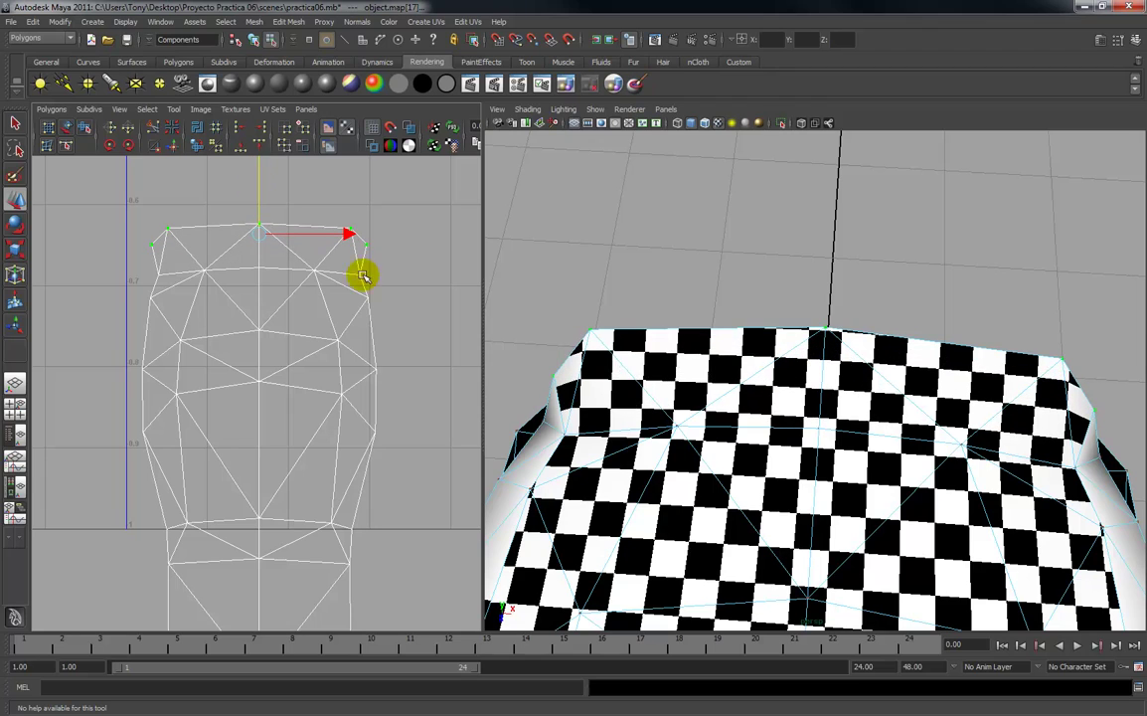
Clear the UV selection and examine the checker squares over the whole car, from the upper body to the rear end.
scroll(849, 429, down, 8)
alt+drag(872, 469, 887, 372)
scroll(882, 370, down, 7)
alt+drag(821, 293, 773, 349)
alt+middle_drag(772, 355, 803, 325)
scroll(841, 512, up, 5)
scroll(841, 514, down, 5)
alt+drag(828, 508, 807, 505)
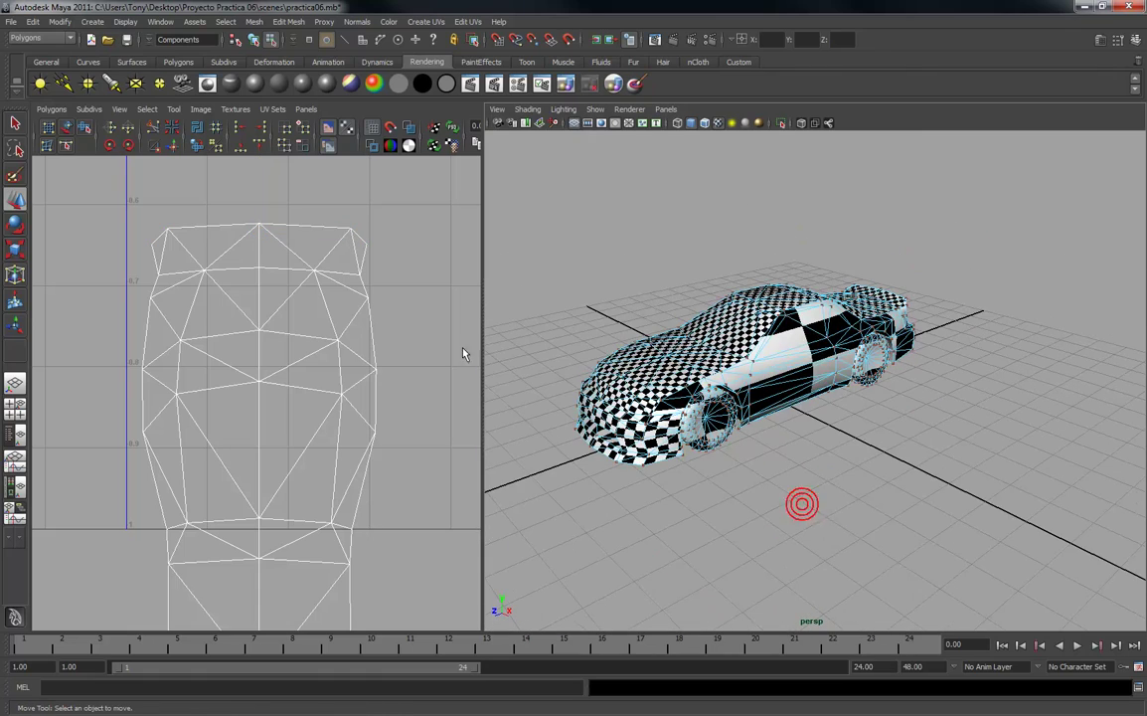
right_drag(355, 257, 388, 328)
scroll(389, 333, down, 8)
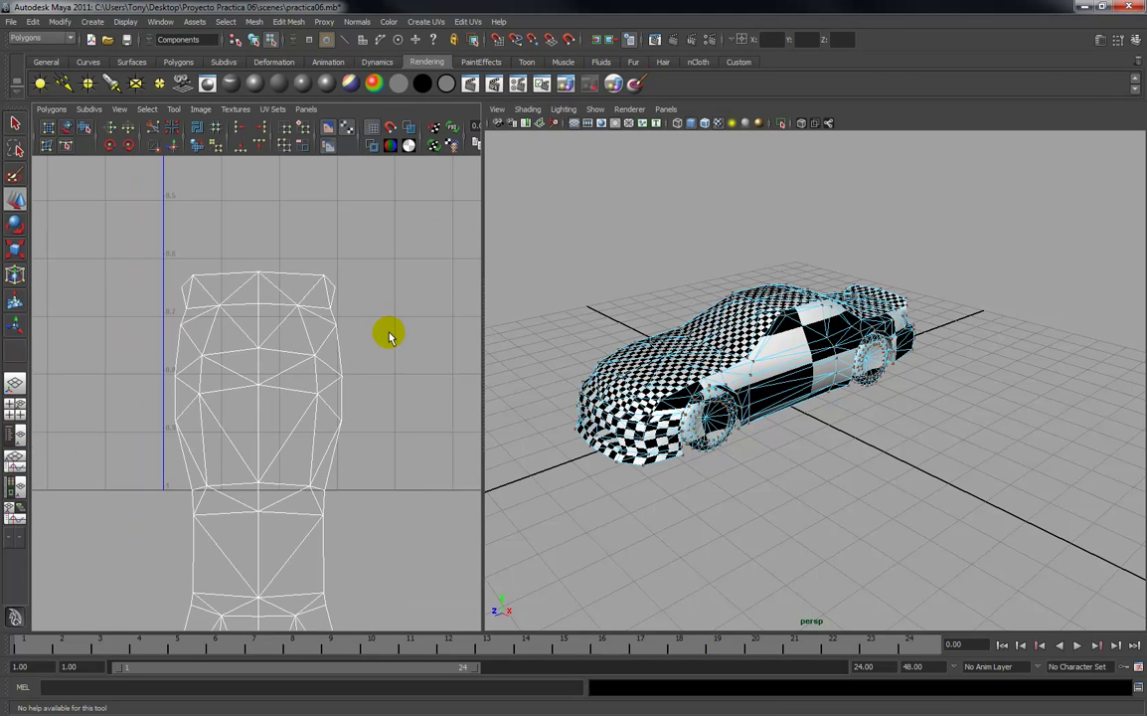
alt+drag(830, 316, 826, 490)
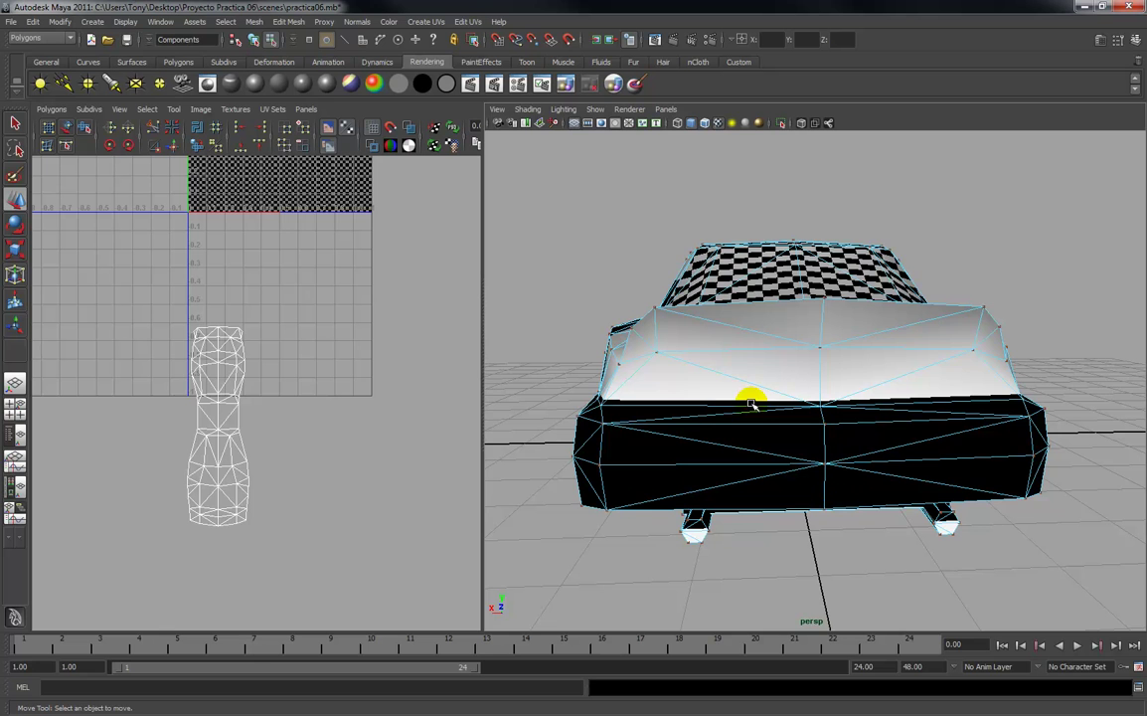
alt+drag(740, 389, 752, 360)
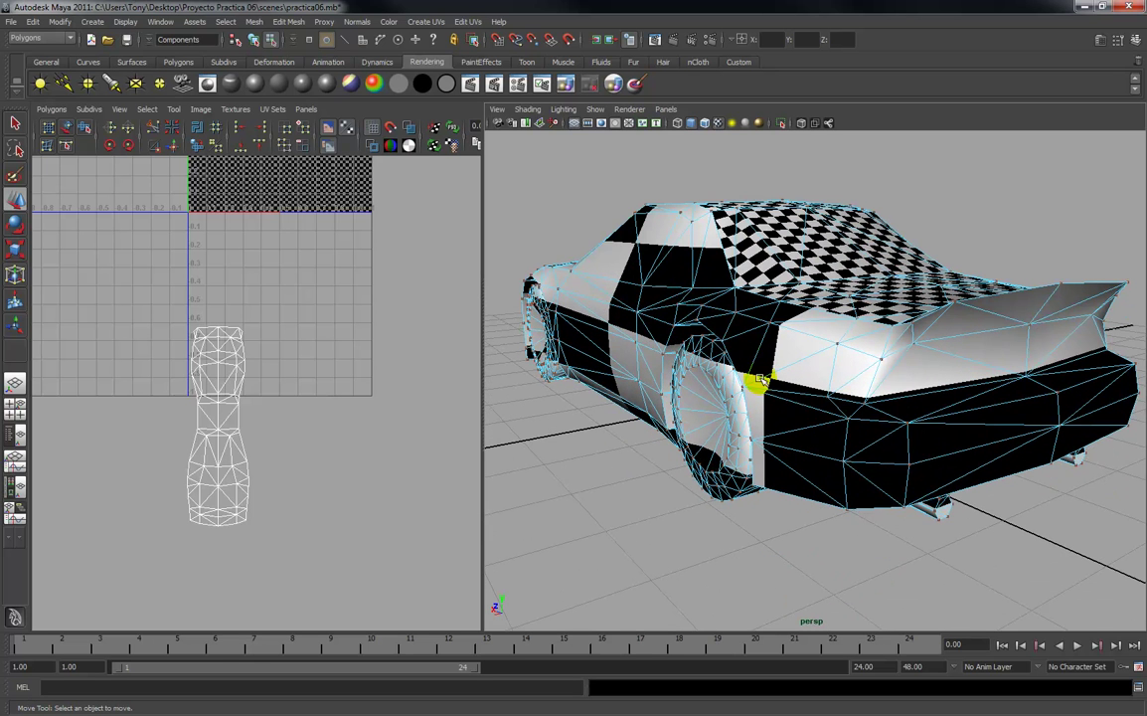
Turn off the textured display and move the upper body's UV shell beside the texture square, below the front bumper shell.
right_click(882, 429)
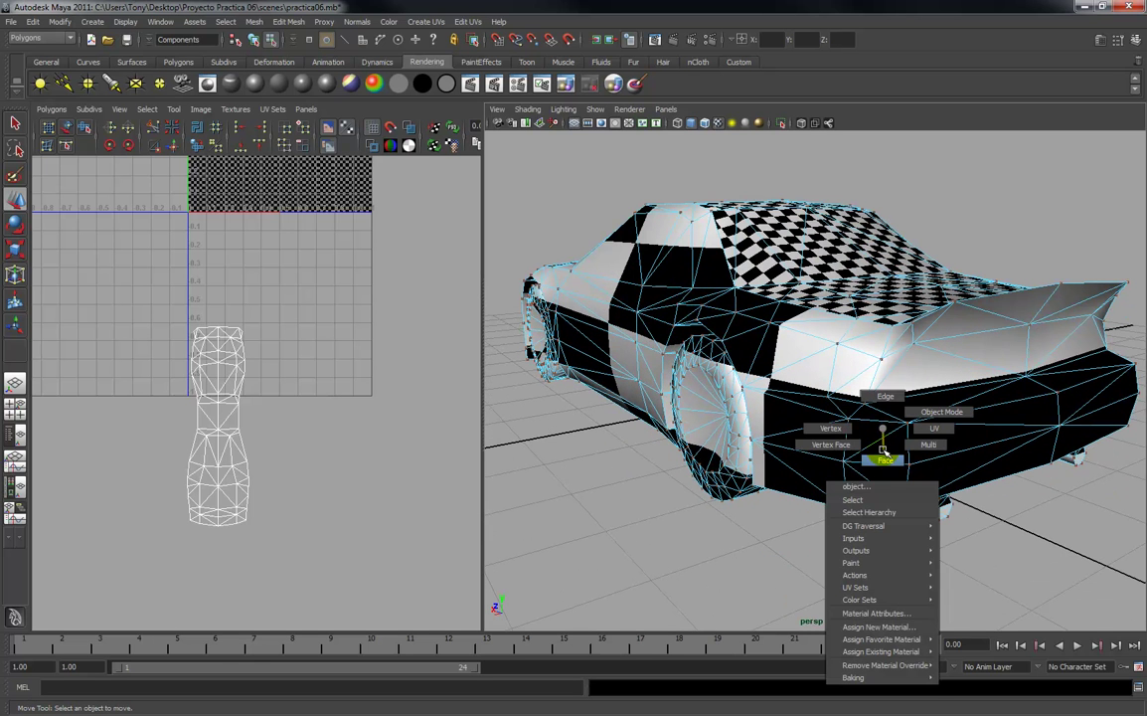
click(884, 450)
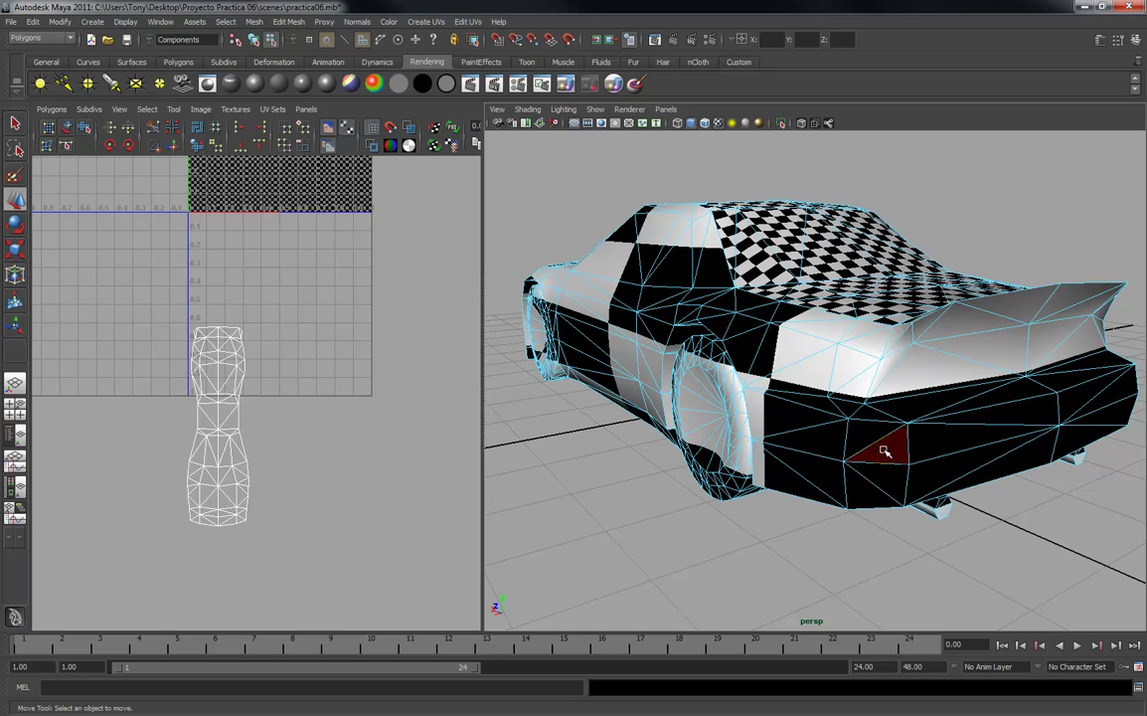
click(718, 123)
mouse_move(770, 362)
alt+mouse_down()
mouse_move(814, 373)
mouse_move(726, 352)
alt+mouse_up()
scroll(289, 345, down, 3)
alt+middle_drag(309, 352, 300, 378)
right_click(237, 397)
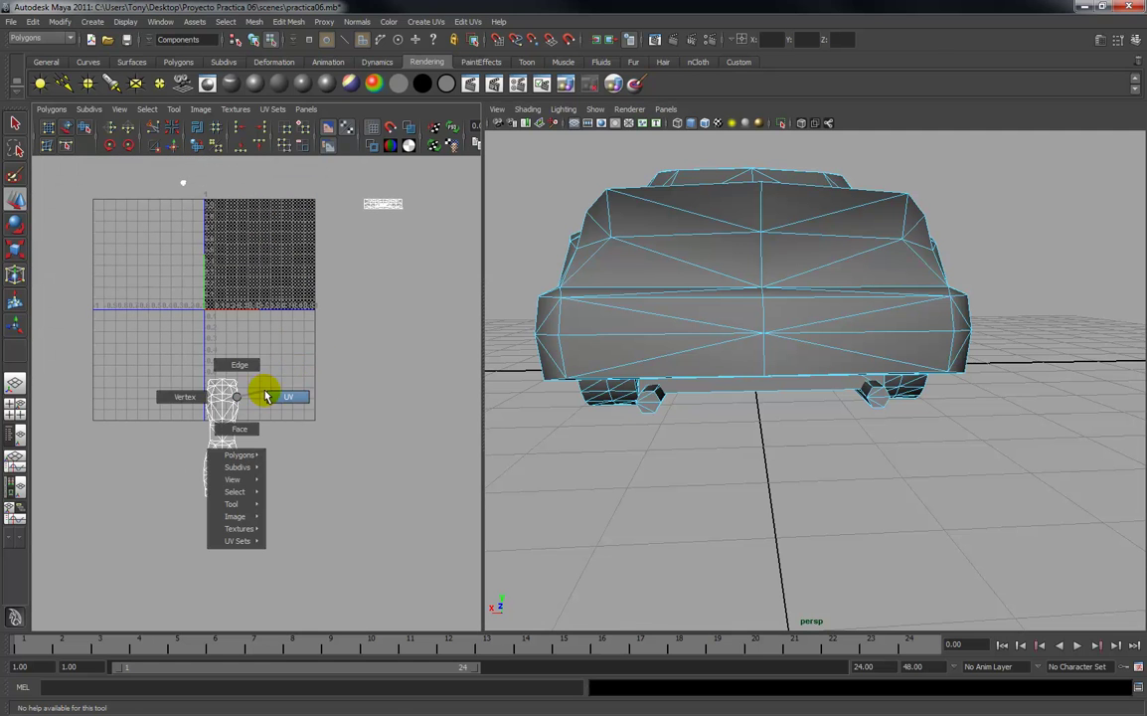
click(264, 397)
drag(303, 582, 303, 581)
drag(226, 446, 394, 285)
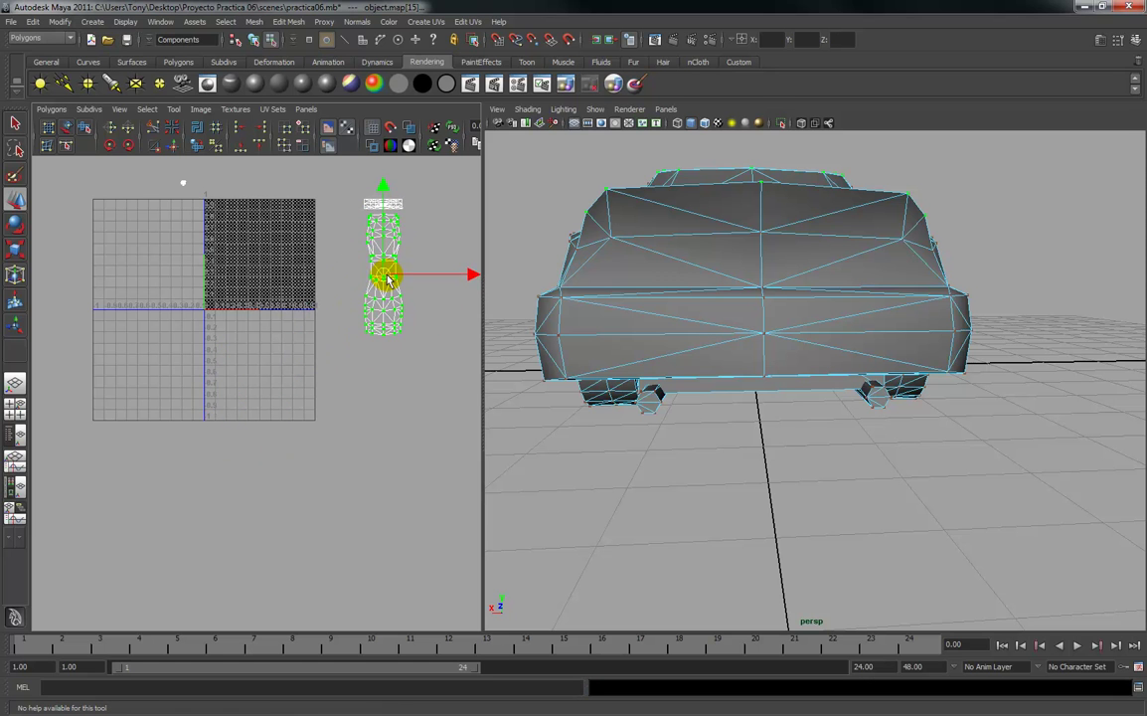
Select the rear bumper's rear-facing faces, including the narrow row along its upper edge, leaving out the sides.
alt+drag(761, 337, 792, 338)
scroll(795, 343, up, 3)
alt+middle_drag(798, 347, 813, 386)
alt+drag(812, 385, 747, 377)
right_click(747, 377)
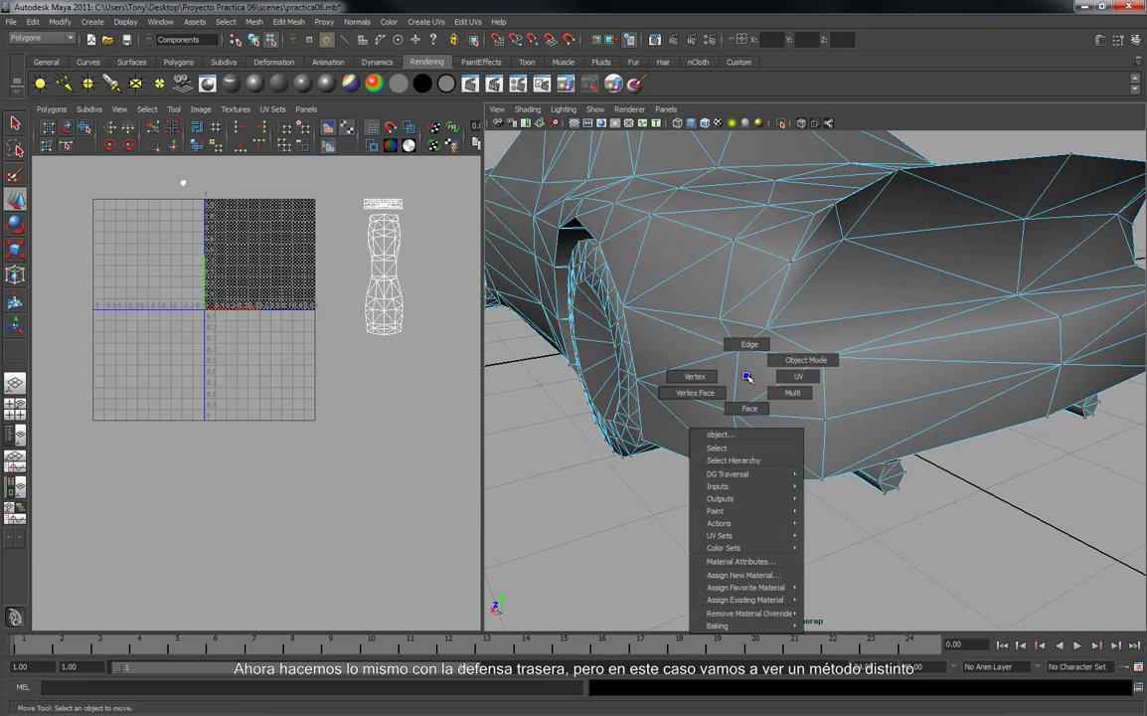
click(751, 406)
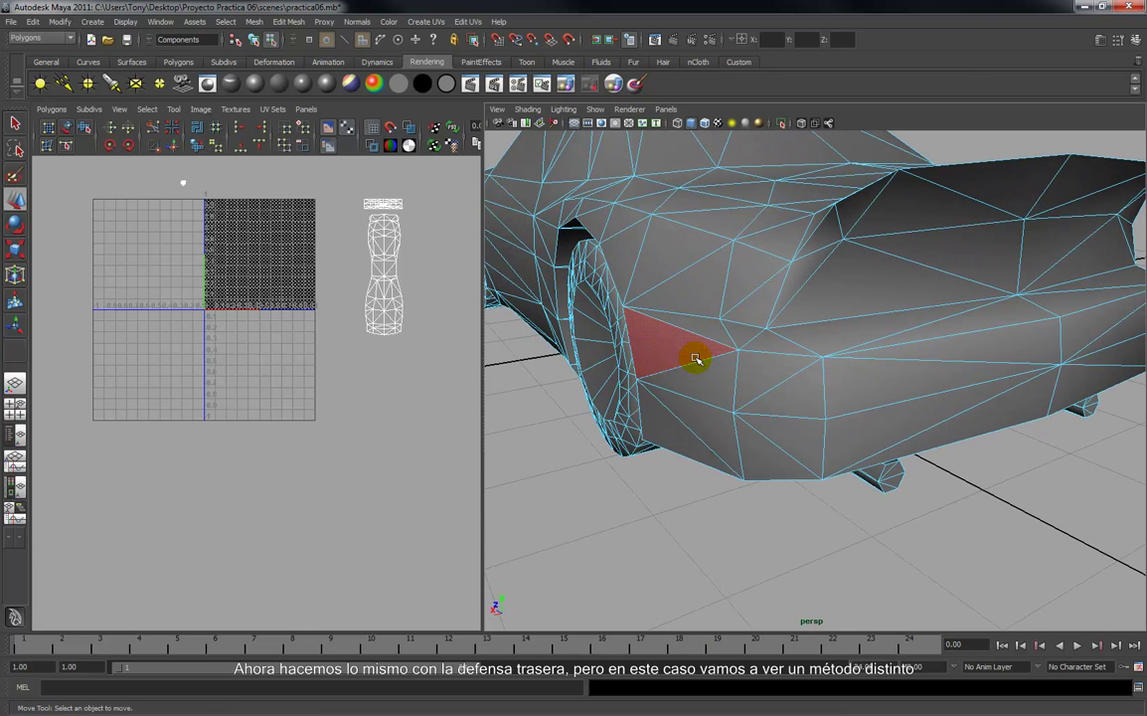
alt+drag(876, 373, 672, 320)
click(624, 308)
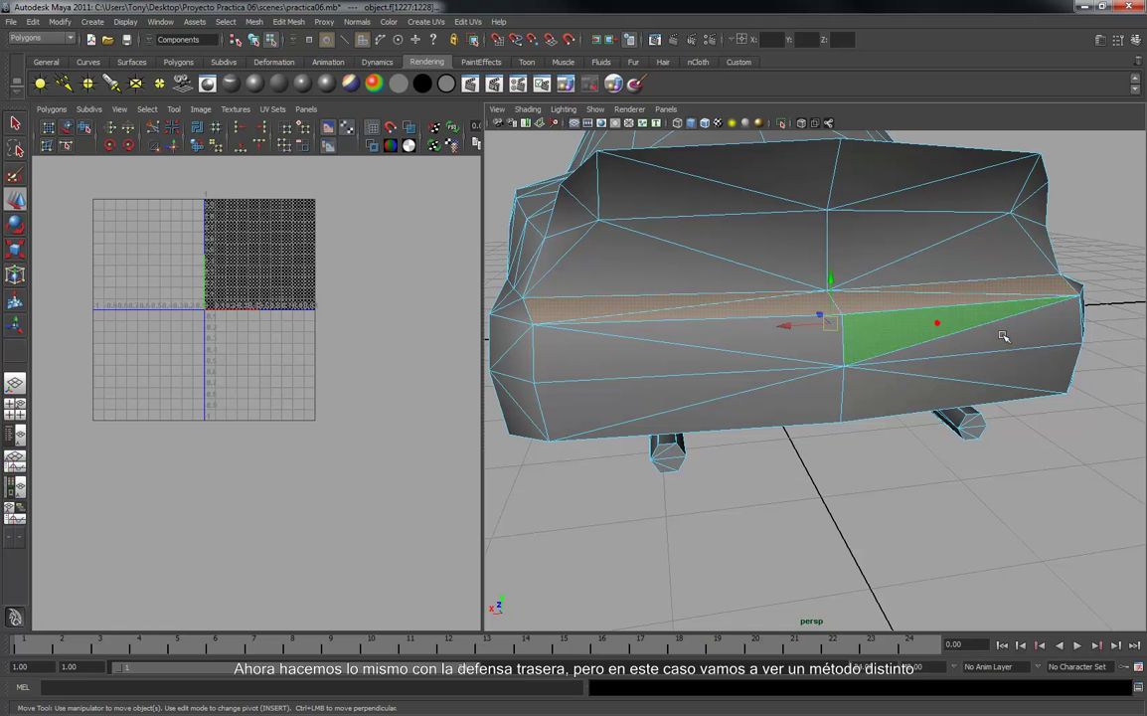
shift+click(750, 394)
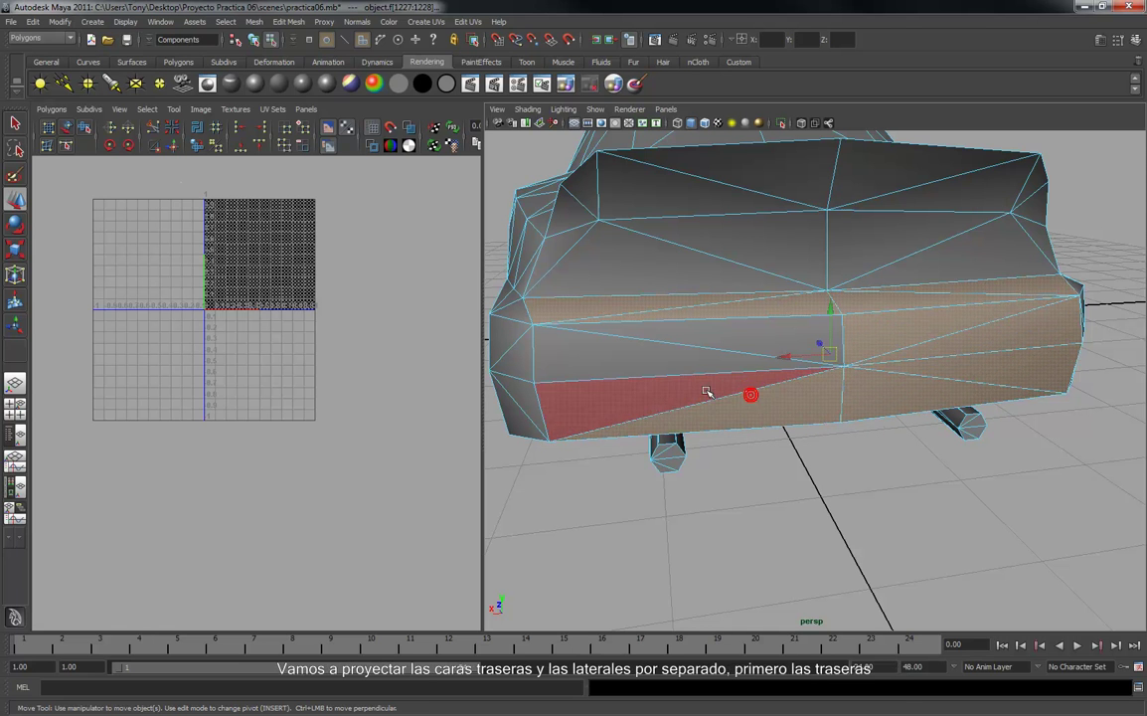
alt+drag(934, 358, 841, 364)
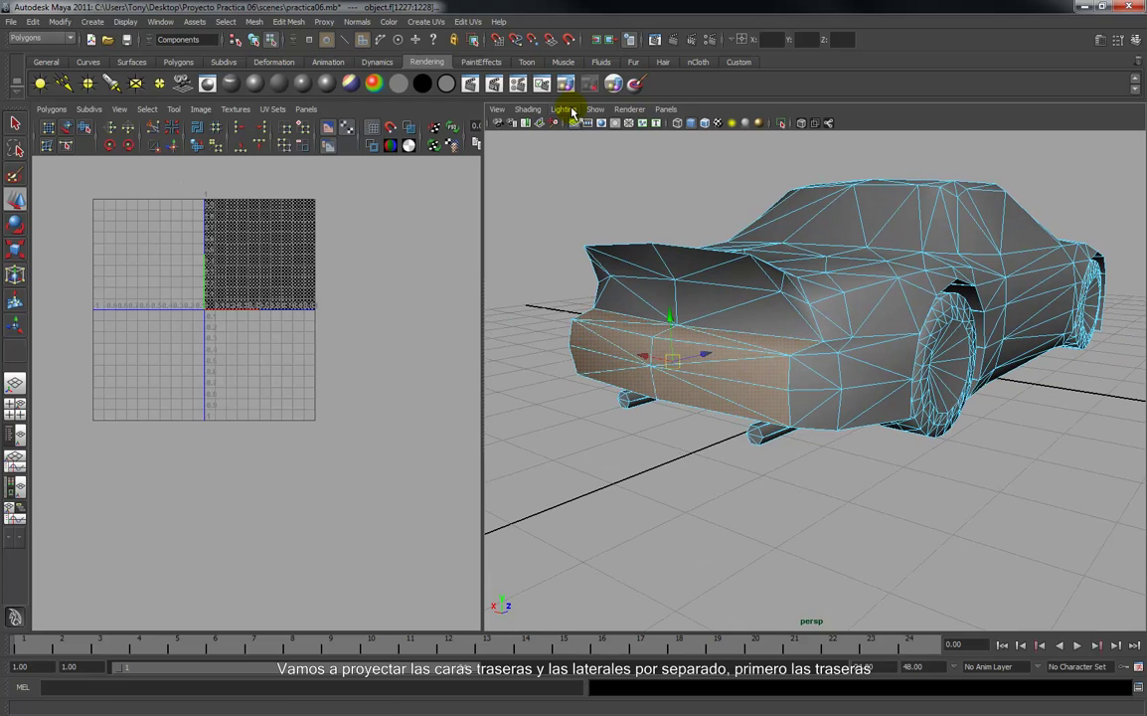
Apply a planar mapping to the selected rear bumper faces, projected from the Z axis and fitted to the bounding box.
click(427, 22)
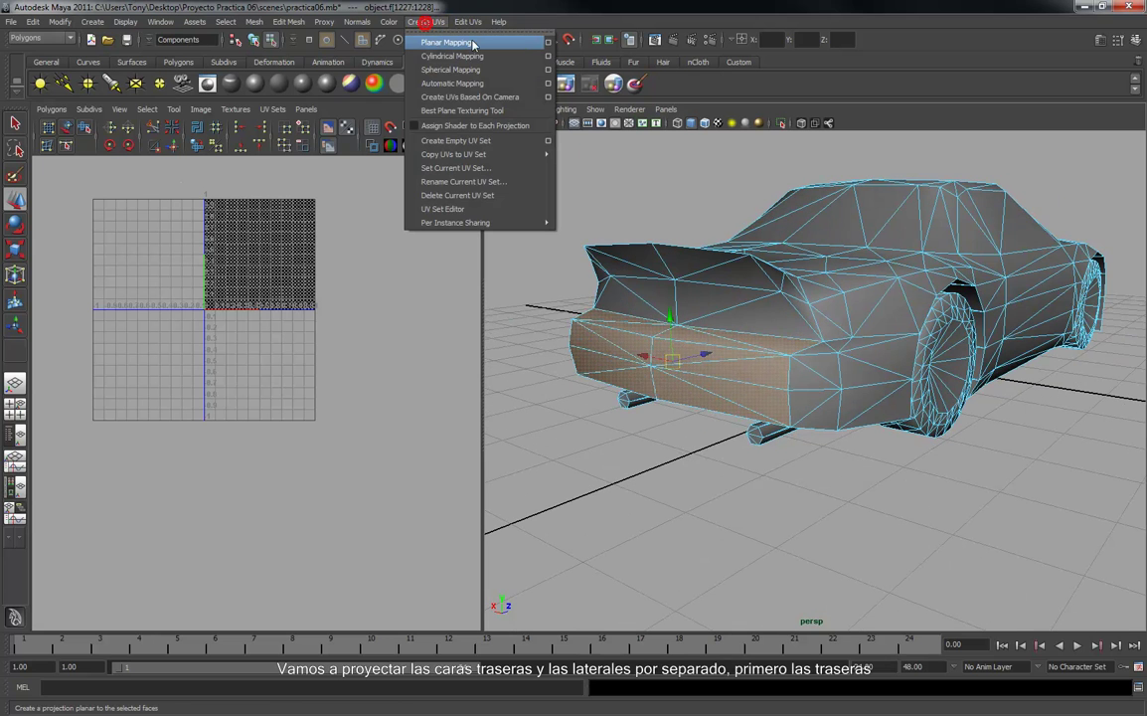
click(549, 43)
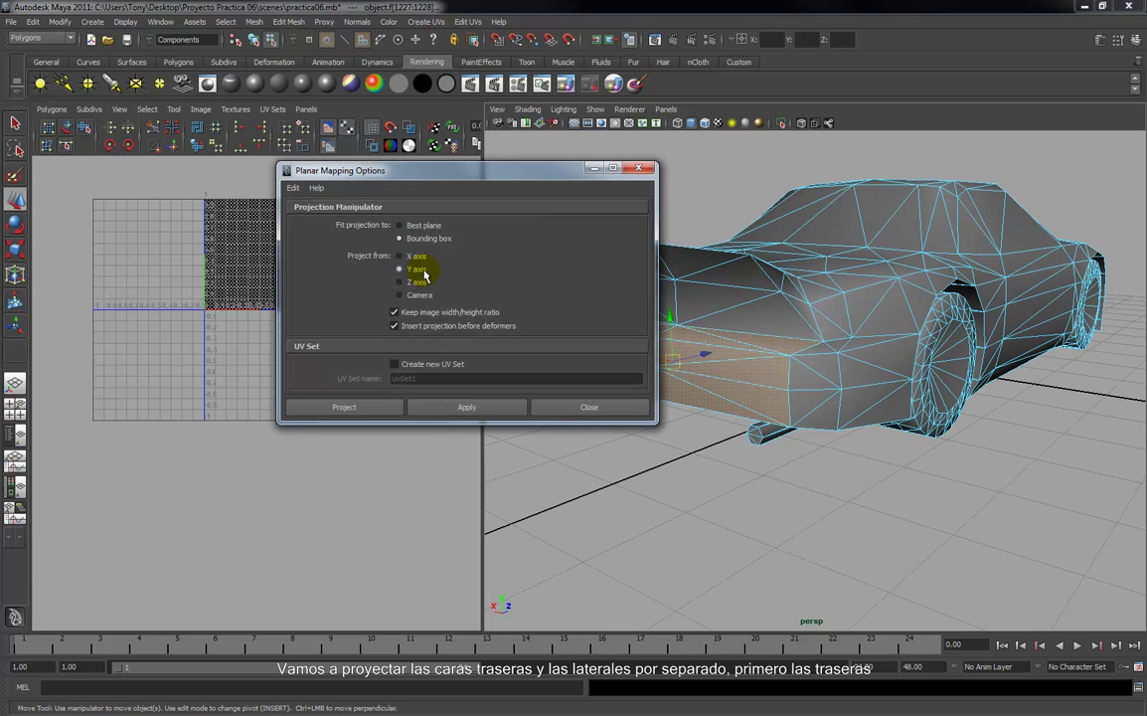
click(467, 407)
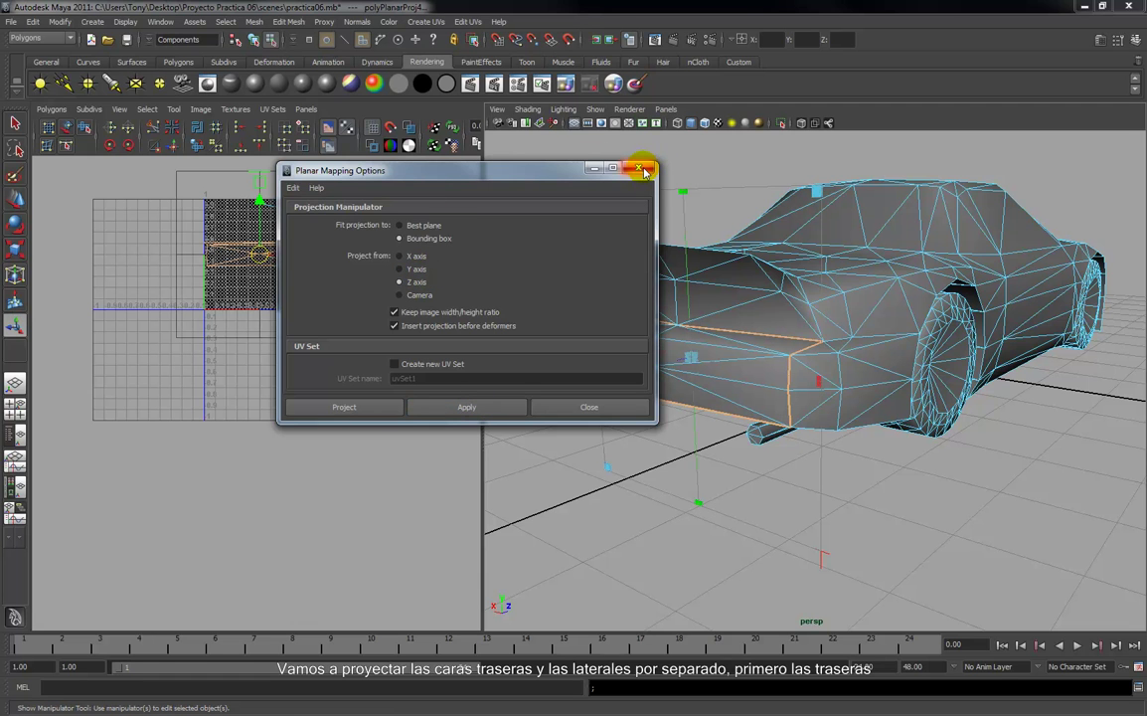
click(644, 172)
alt+middle_drag(369, 322, 373, 379)
alt+right_drag(374, 380, 366, 489)
alt+middle_drag(296, 280, 302, 338)
click(452, 416)
scroll(343, 380, up, 4)
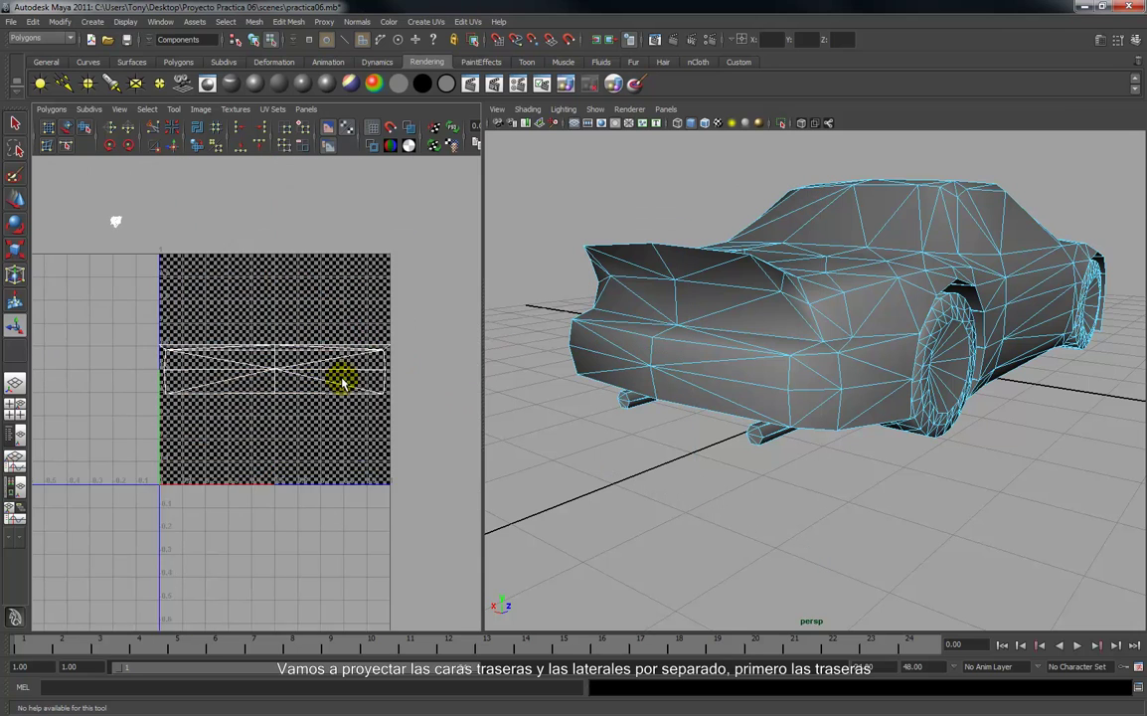
scroll(342, 377, down, 3)
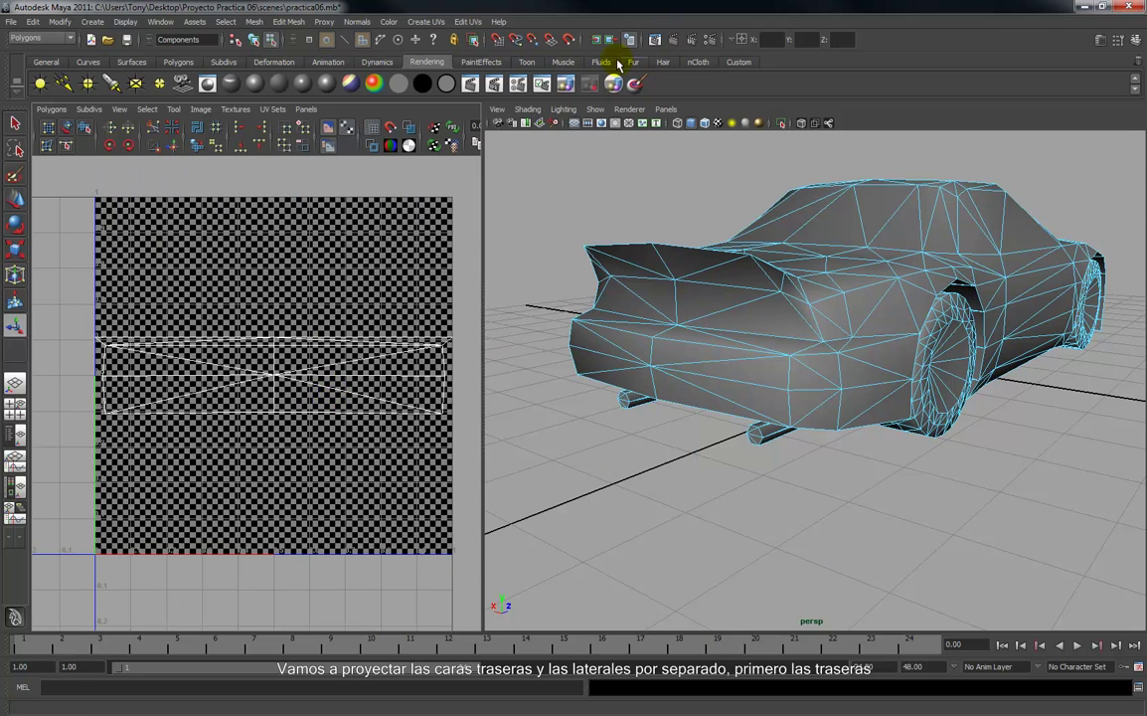
Turn the checker texture back on and move the rear bumper shell's uppermost UVs up to relax the stretched squares.
click(717, 124)
alt+drag(728, 212, 762, 262)
alt+right_drag(762, 212, 757, 405)
mouse_move(757, 402)
alt+mouse_down()
mouse_move(796, 368)
mouse_move(797, 403)
mouse_move(775, 405)
alt+mouse_up()
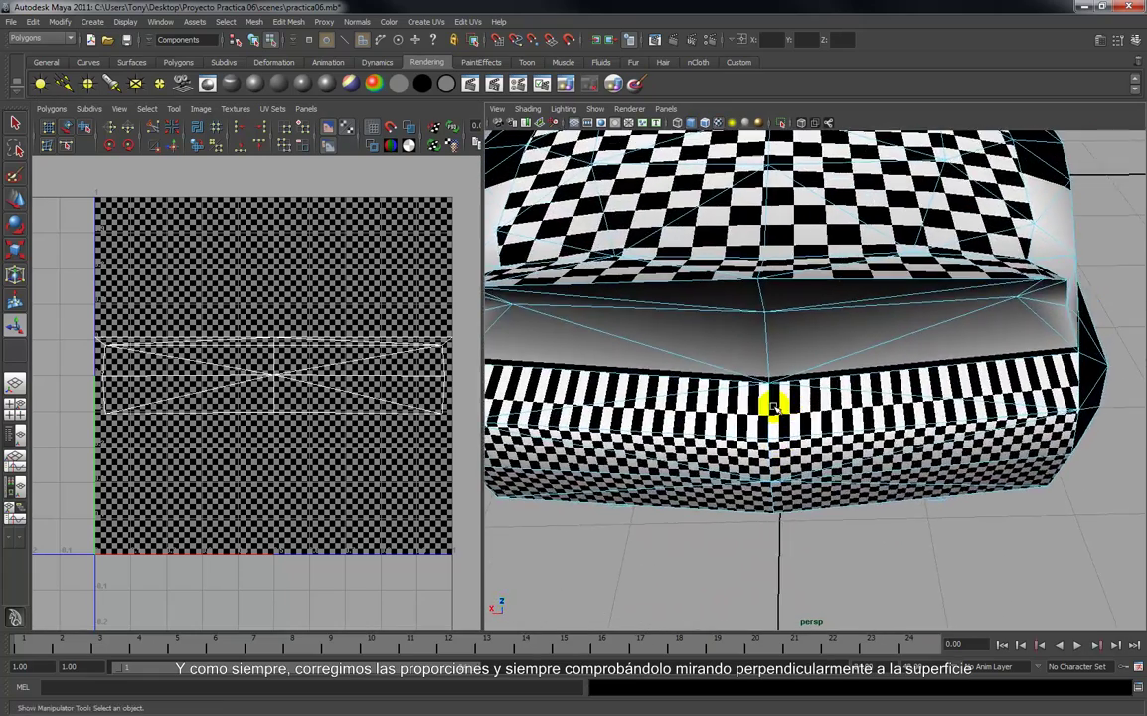
right_click(240, 339)
click(286, 339)
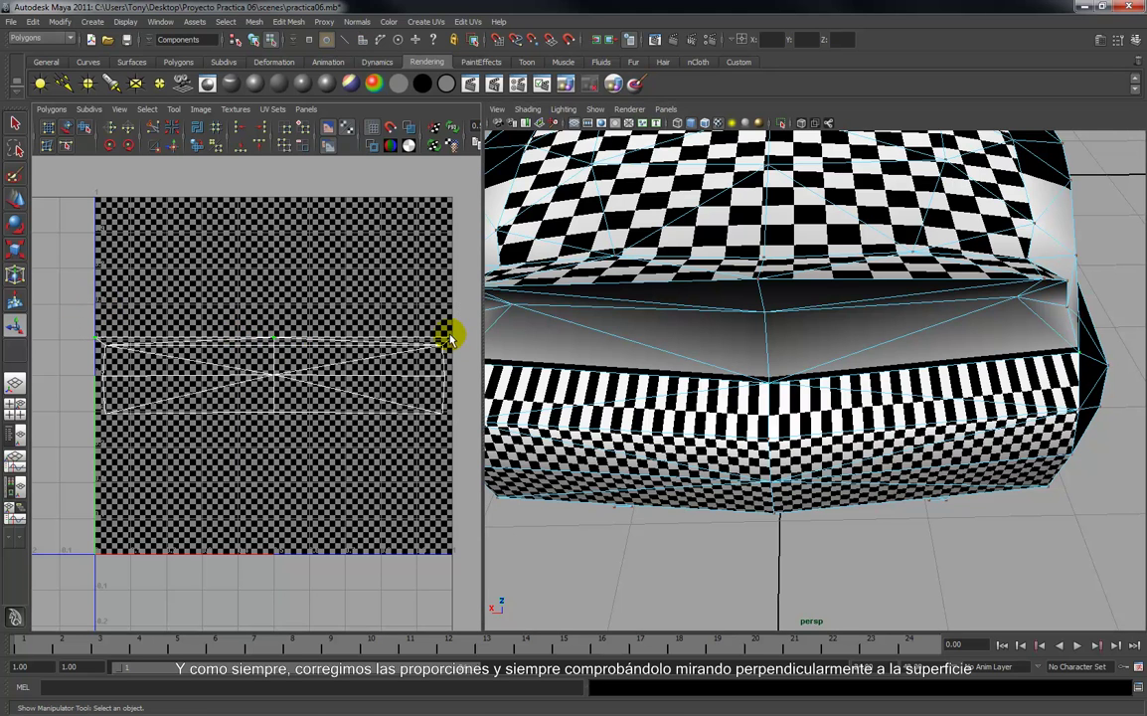
key(w)
drag(275, 250, 273, 214)
alt+drag(584, 440, 629, 350)
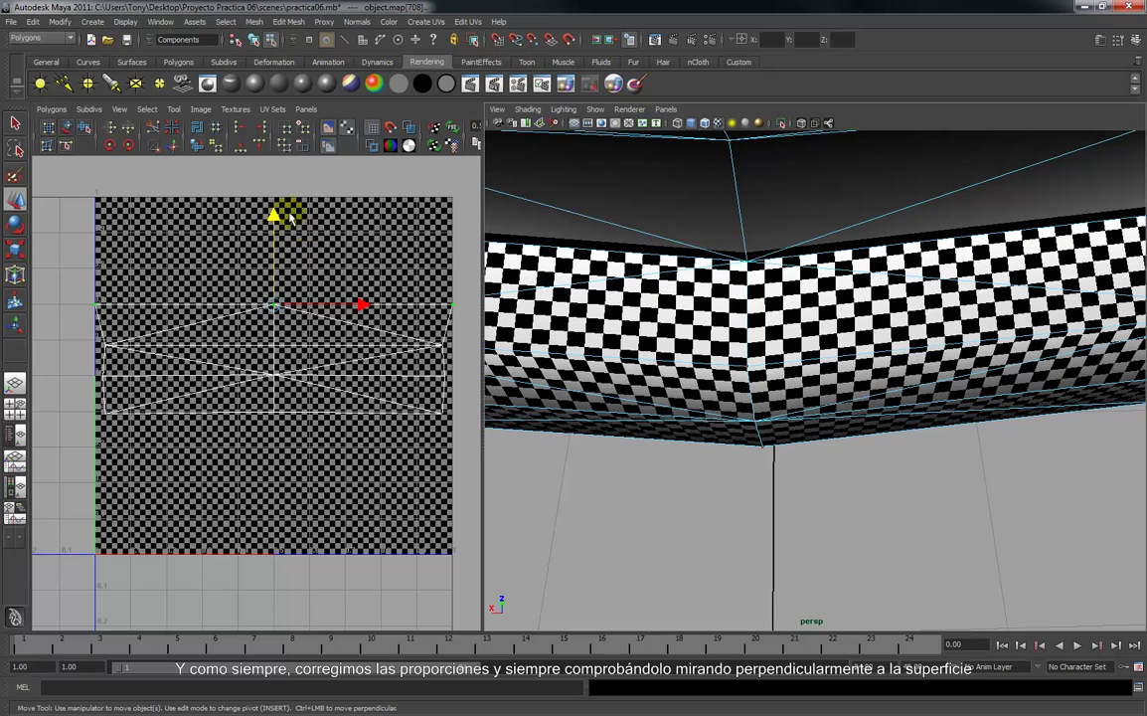
Lower the same uppermost UVs slightly to fine-tune the squares and check the rear bumper from behind.
drag(282, 219, 271, 224)
alt+drag(789, 325, 732, 292)
alt+middle_drag(733, 293, 750, 389)
alt+drag(751, 388, 702, 276)
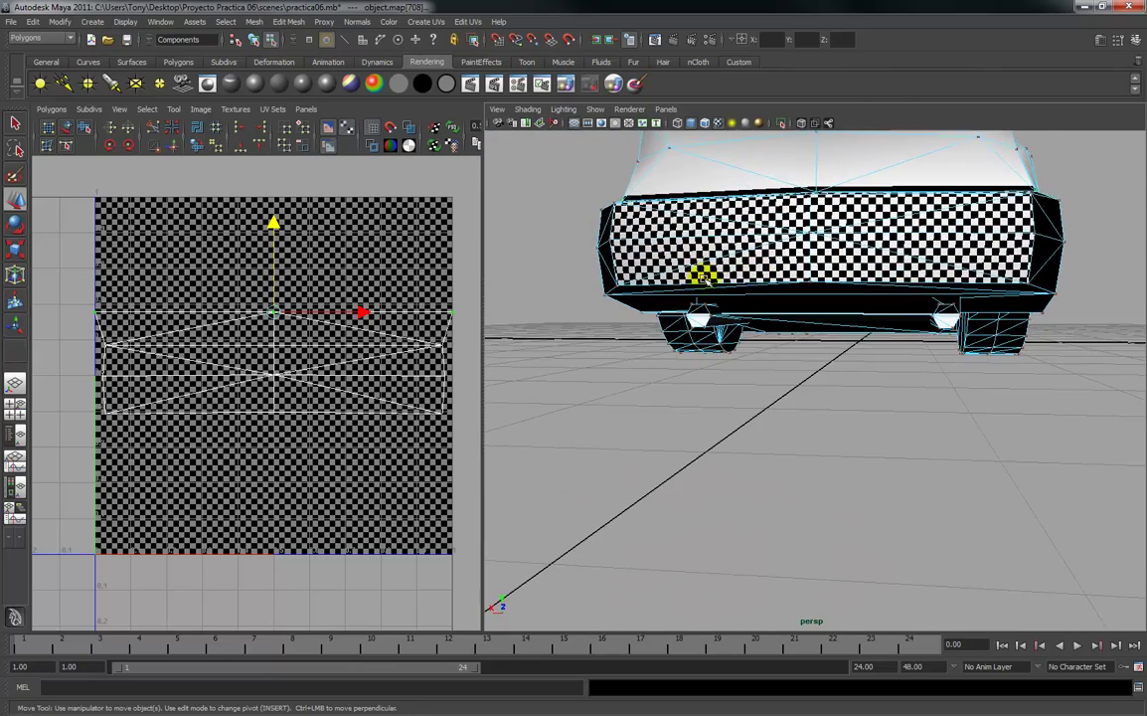
Select all UVs of the rear bumper shell, scale them down and move the shell below the texture square.
right_click(273, 362)
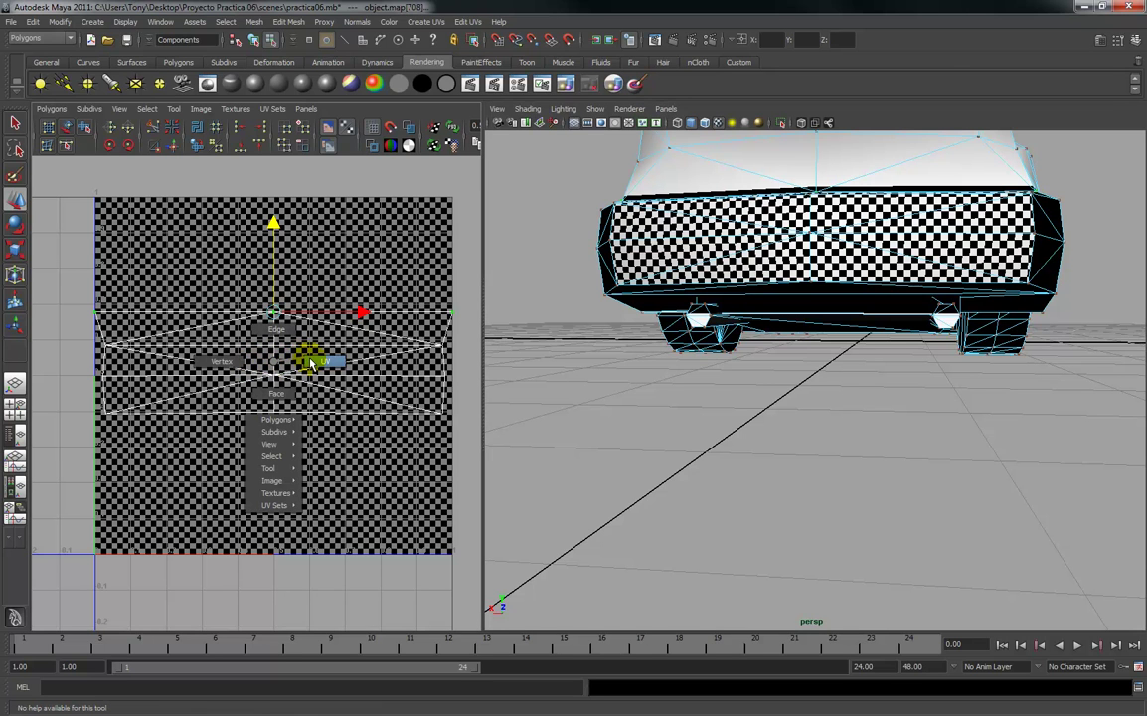
right_drag(305, 361, 266, 354)
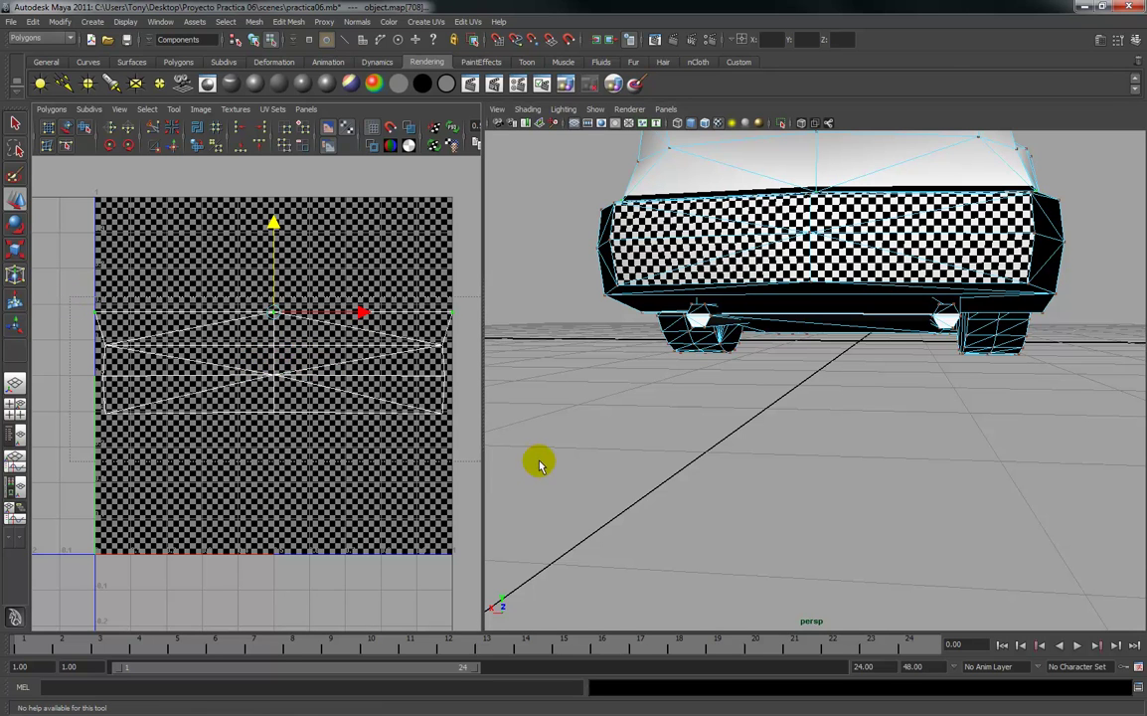
alt+right_drag(491, 441, 311, 413)
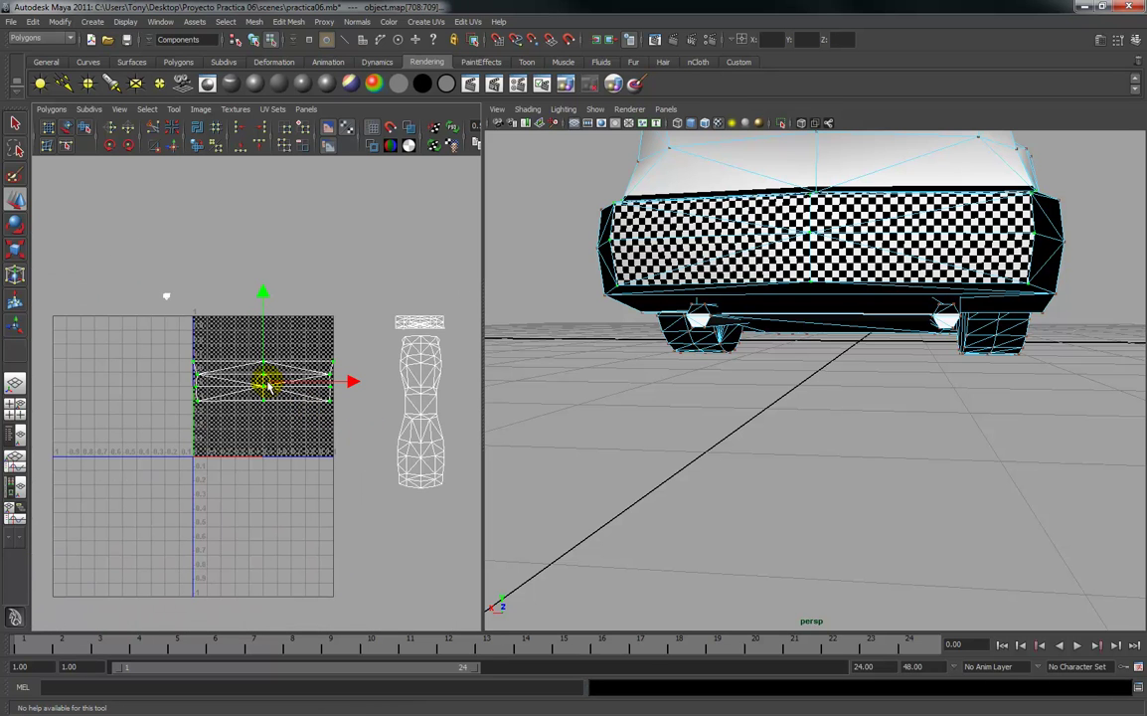
key(r)
drag(255, 386, 264, 514)
key(w)
click(344, 553)
Select all the faces on the rear bumper's right side, from the rear corner to the wheel arch.
scroll(1097, 397, up, 3)
alt+drag(1091, 389, 1024, 388)
alt+right_drag(1024, 387, 1006, 361)
alt+middle_drag(1006, 361, 927, 417)
alt+right_drag(927, 418, 917, 384)
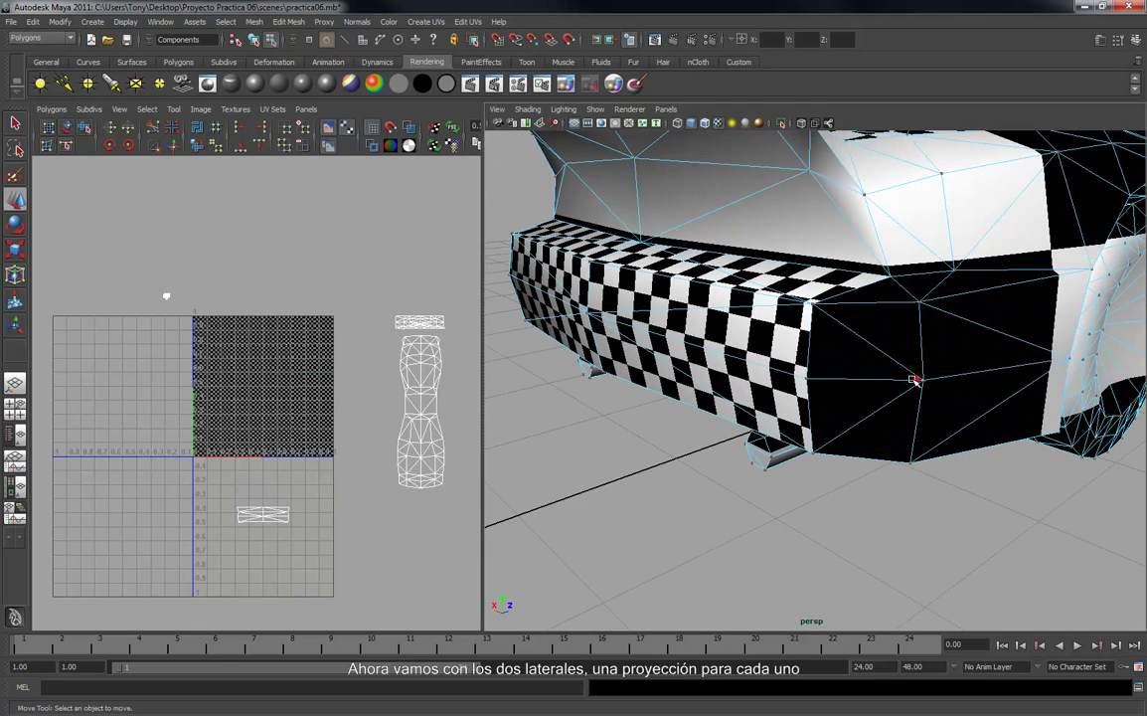
right_click(909, 367)
click(898, 294)
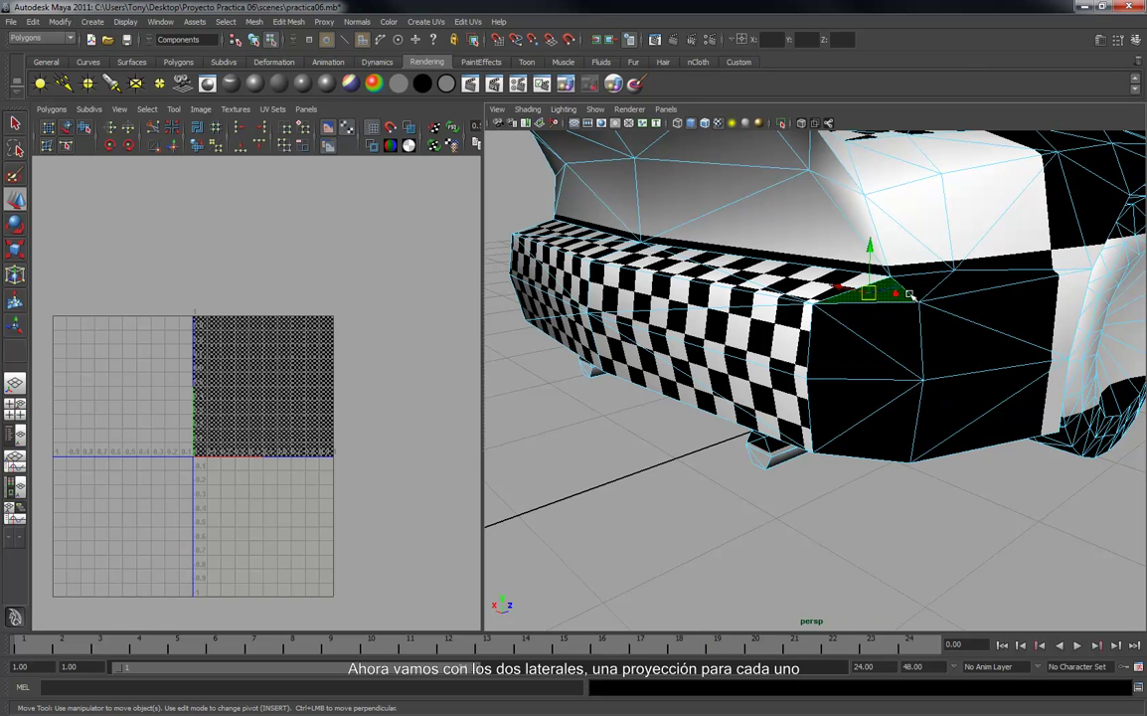
shift+click(979, 289)
shift+click(987, 306)
shift+click(965, 336)
shift+click(898, 328)
shift+click(853, 410)
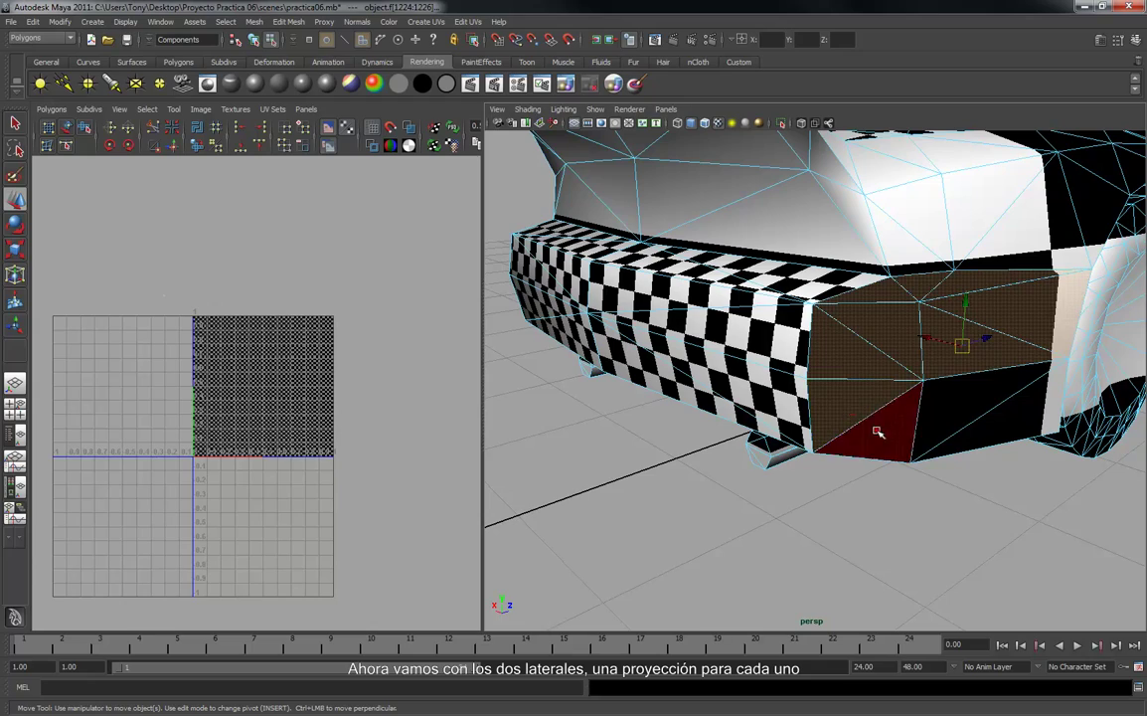
shift+click(954, 424)
alt+drag(954, 423, 962, 480)
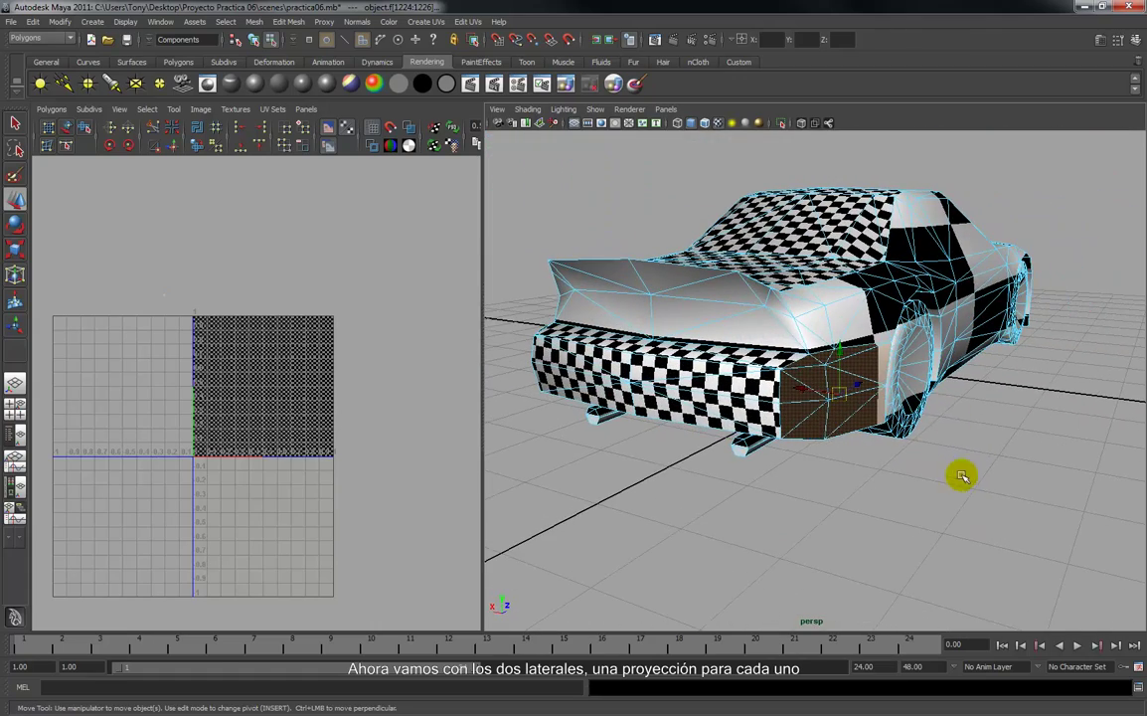
Planar map the bumper's right side faces from the X axis and move their shell diagonally below the texture square.
click(425, 22)
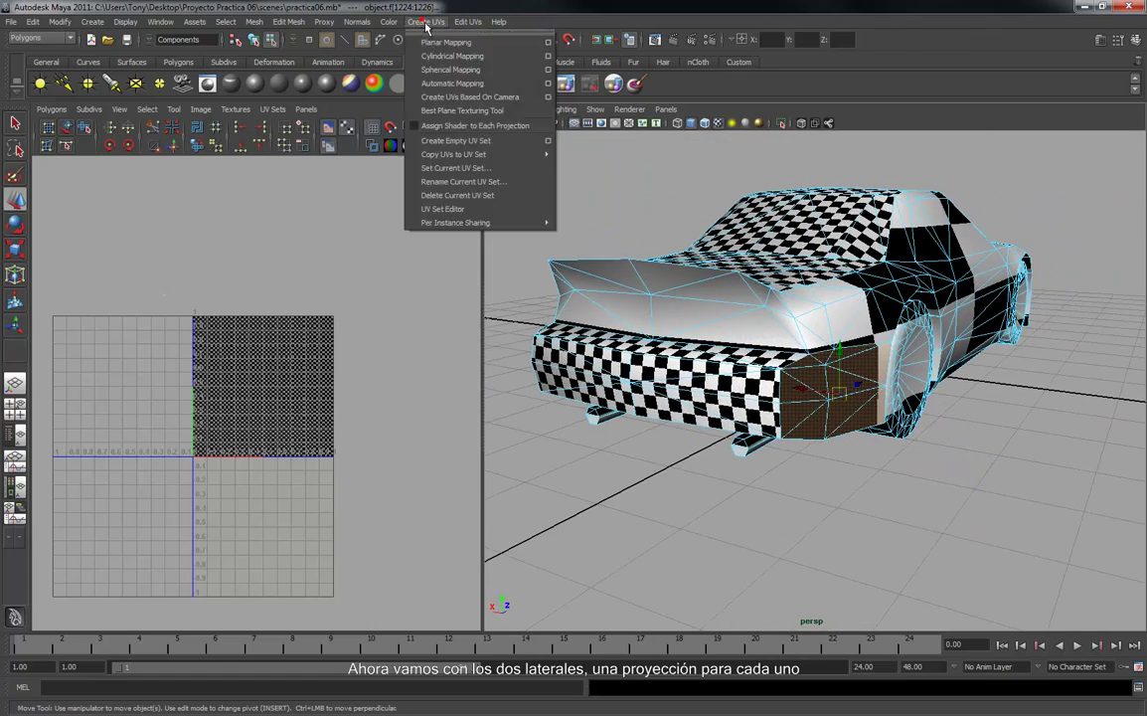
click(548, 43)
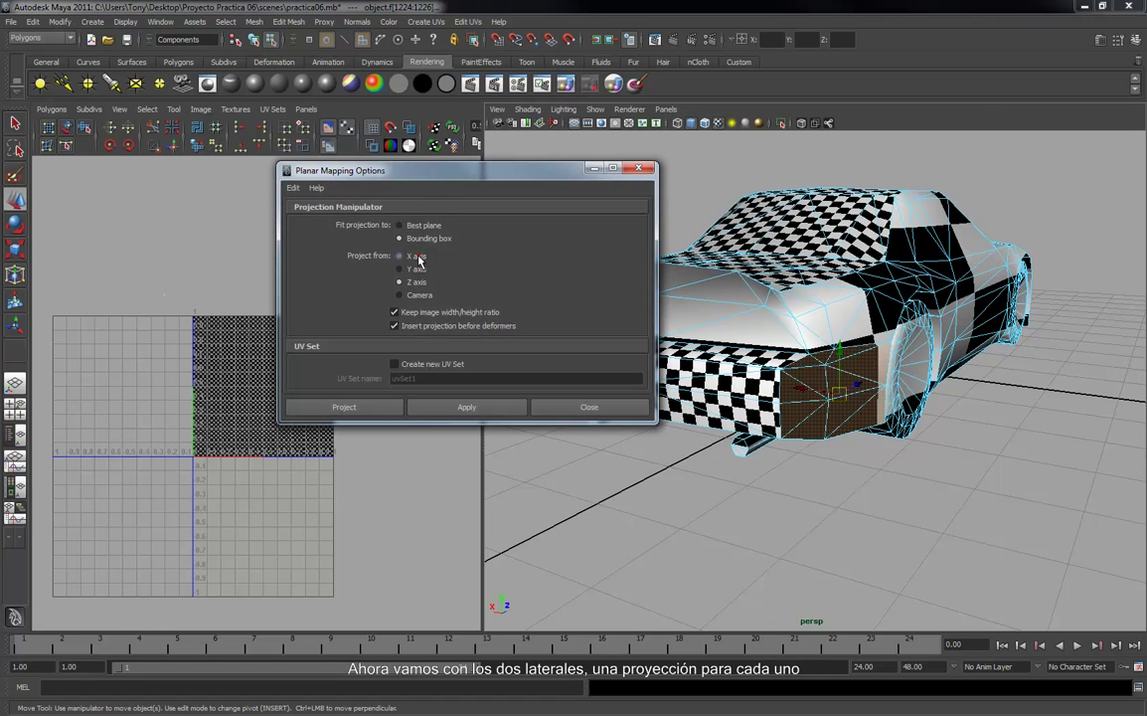
click(467, 408)
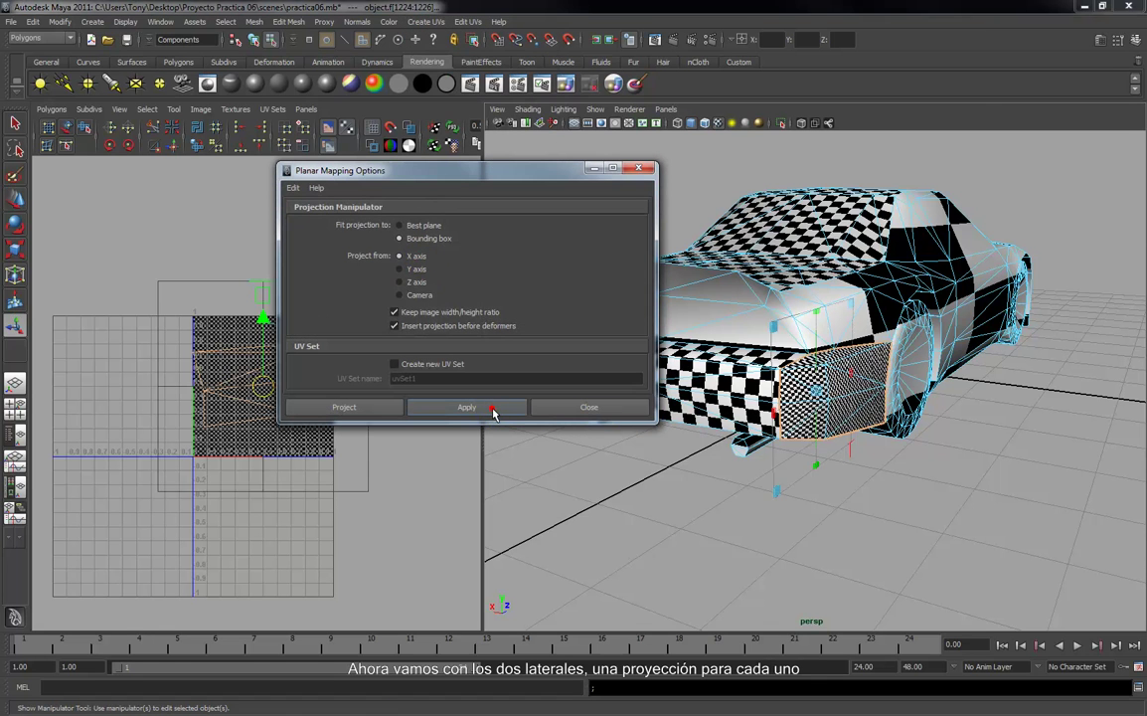
drag(537, 175, 667, 72)
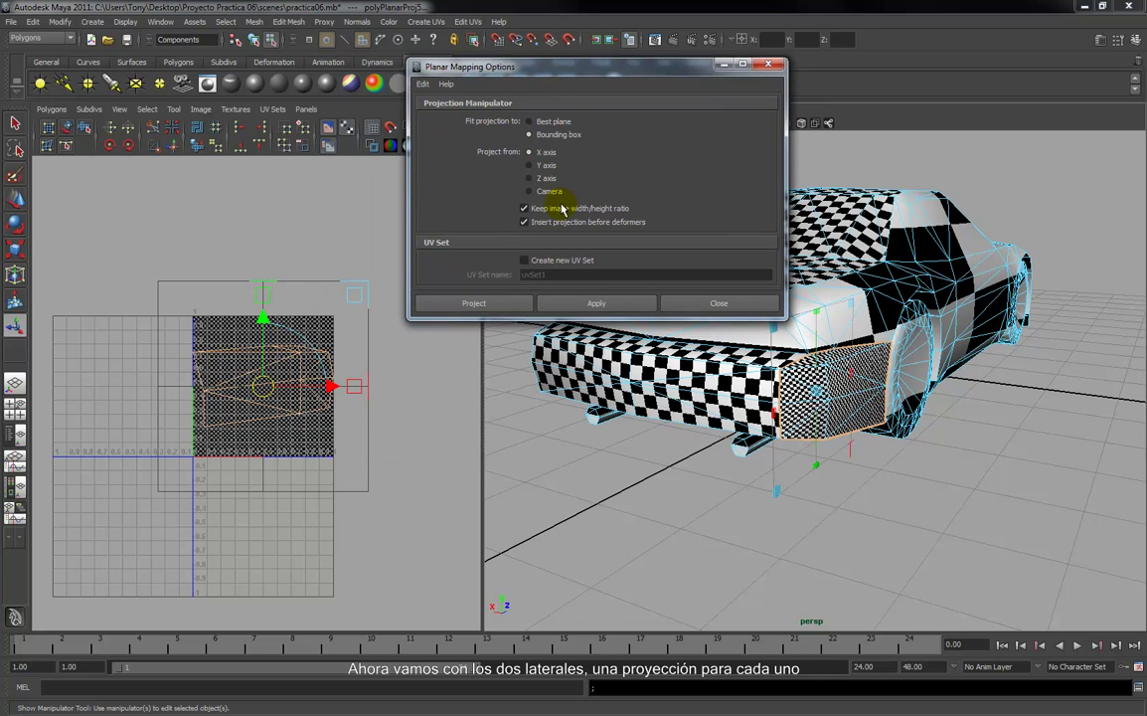
drag(267, 387, 83, 589)
click(434, 566)
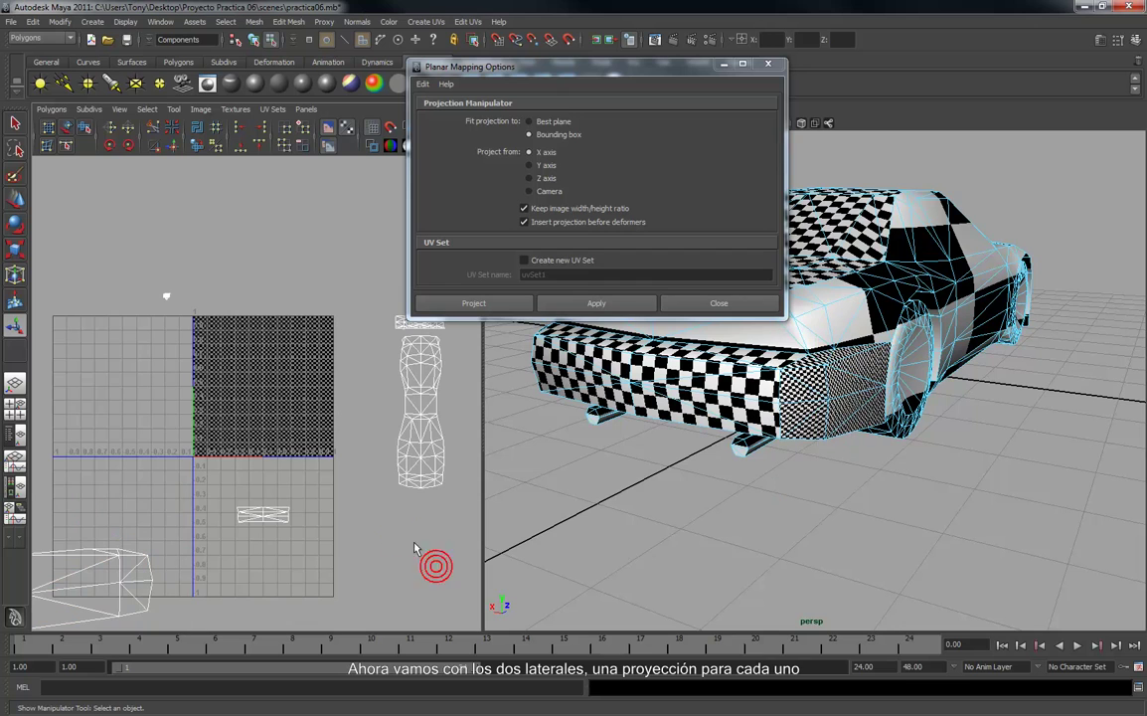
Select all the faces on the rear bumper's left side, between the wheel arch and the rear corner.
alt+drag(813, 452, 772, 452)
right_drag(771, 452, 775, 486)
click(770, 488)
shift+click(799, 488)
shift+click(808, 458)
shift+click(775, 440)
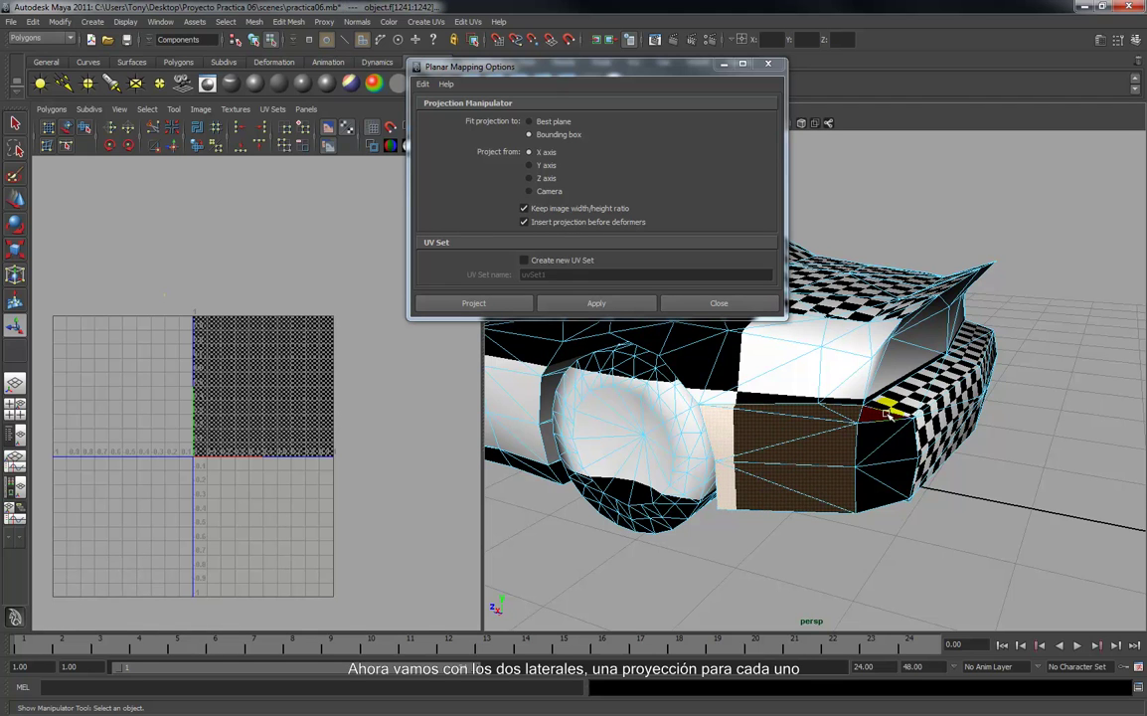
shift+click(878, 484)
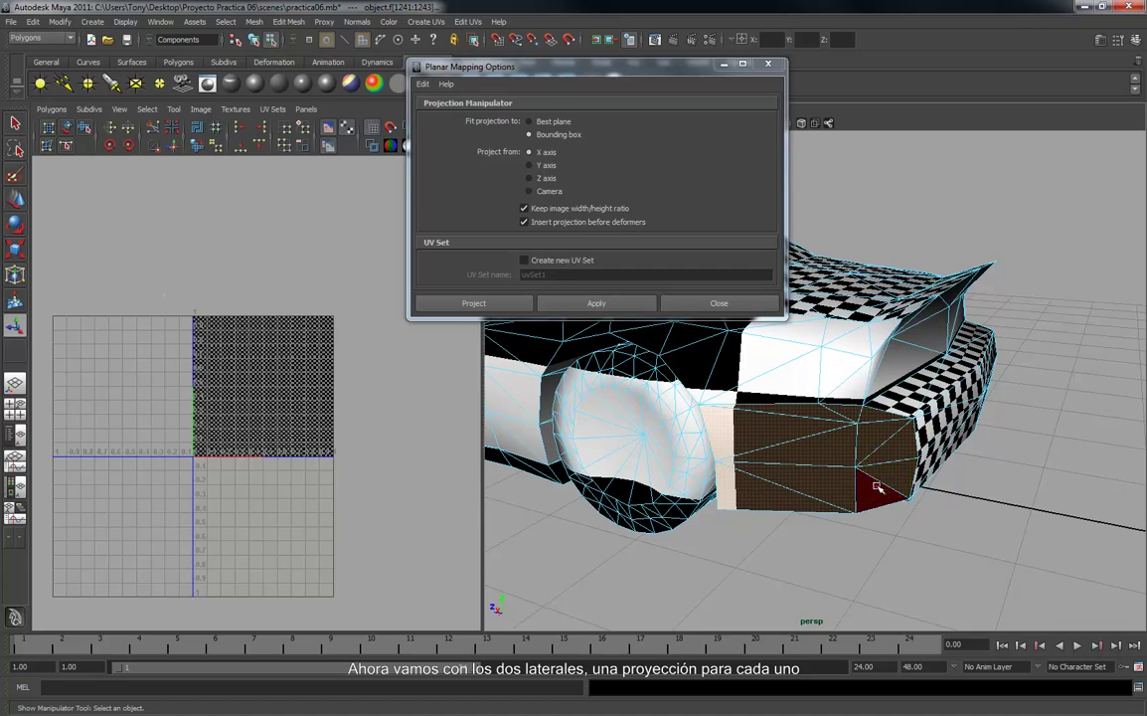
Planar map the bumper's left side faces from the X axis and move their shell above the texture square.
alt+drag(797, 364, 741, 328)
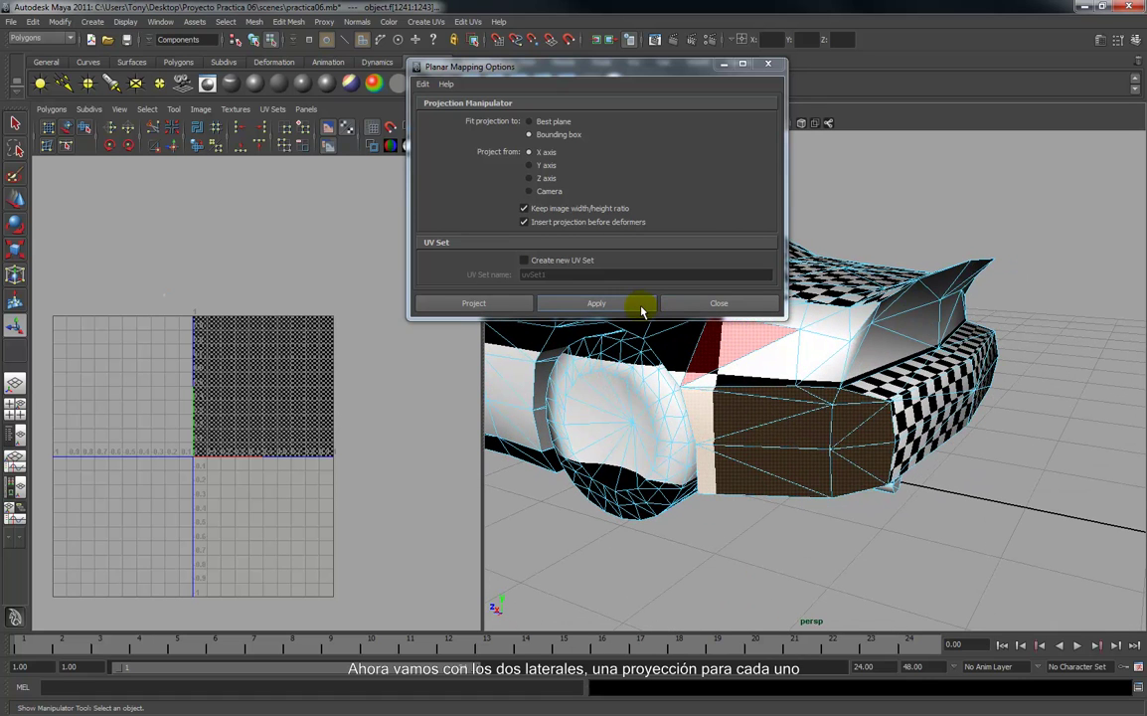
click(638, 303)
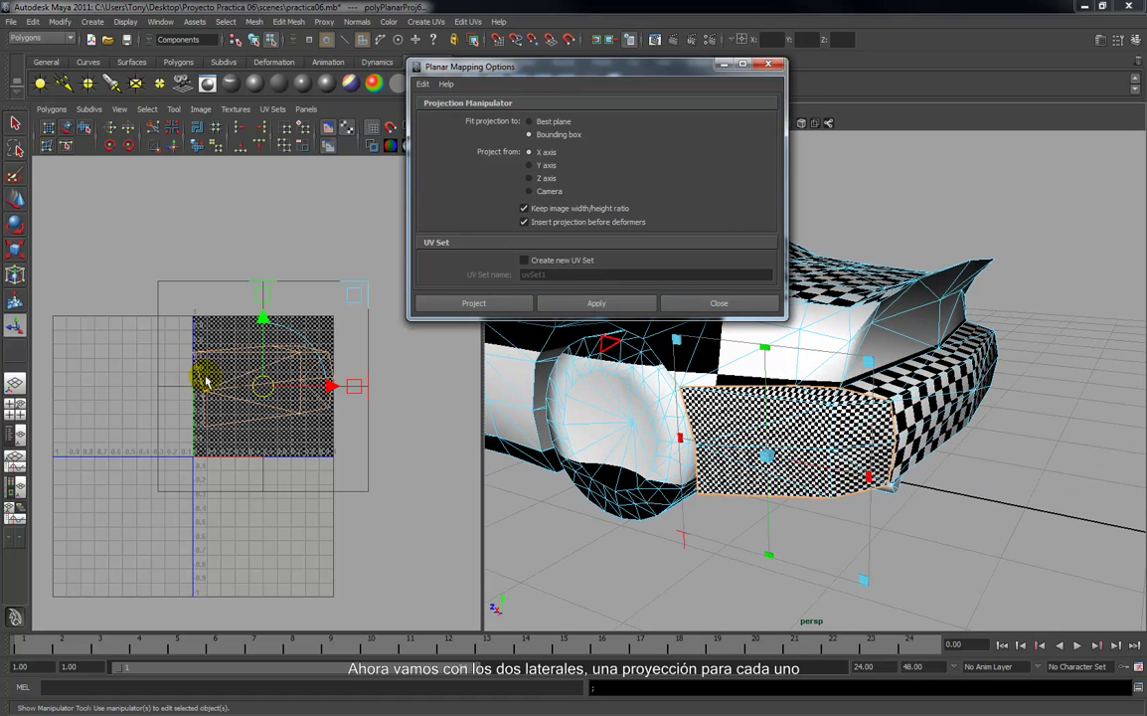
drag(270, 390, 279, 223)
click(422, 452)
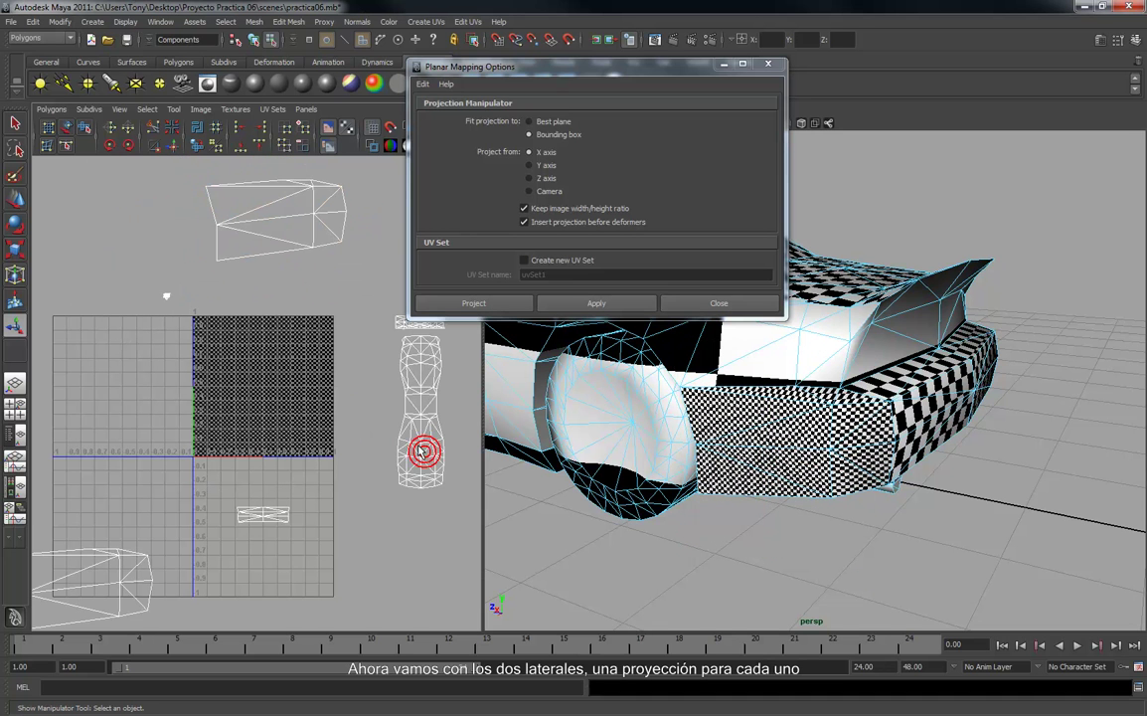
Select the bumper side shell above the texture square and move it down beside the other side shell.
click(772, 66)
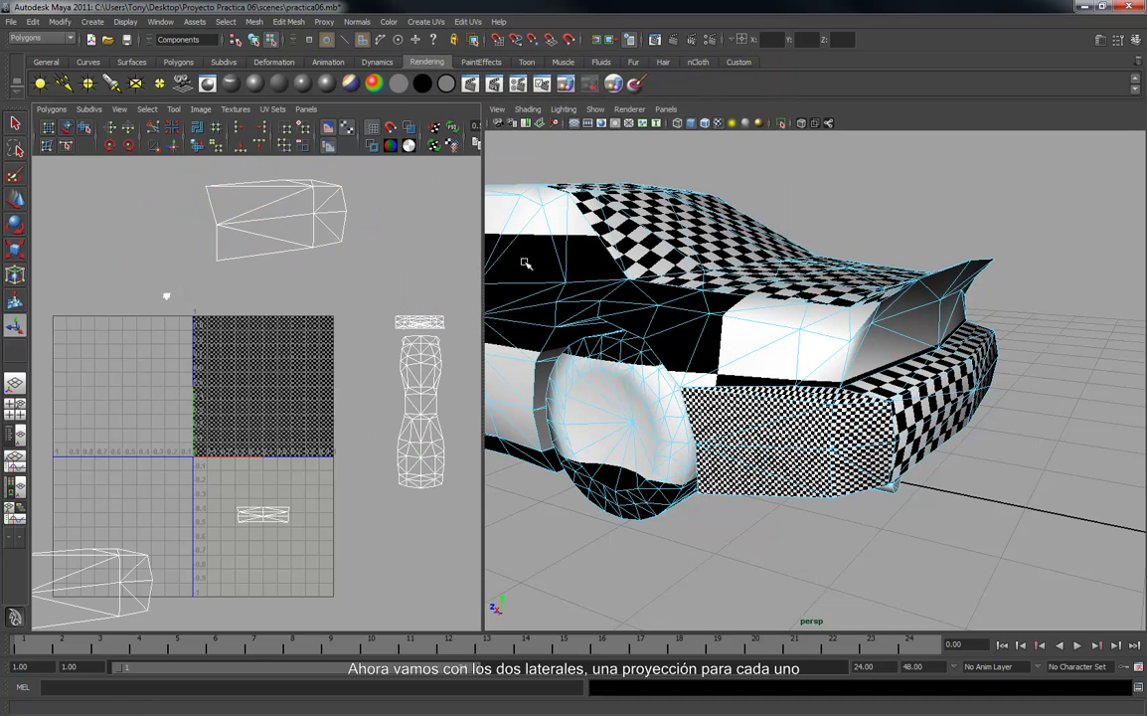
scroll(410, 260, down, 1)
alt+middle_drag(308, 305, 319, 257)
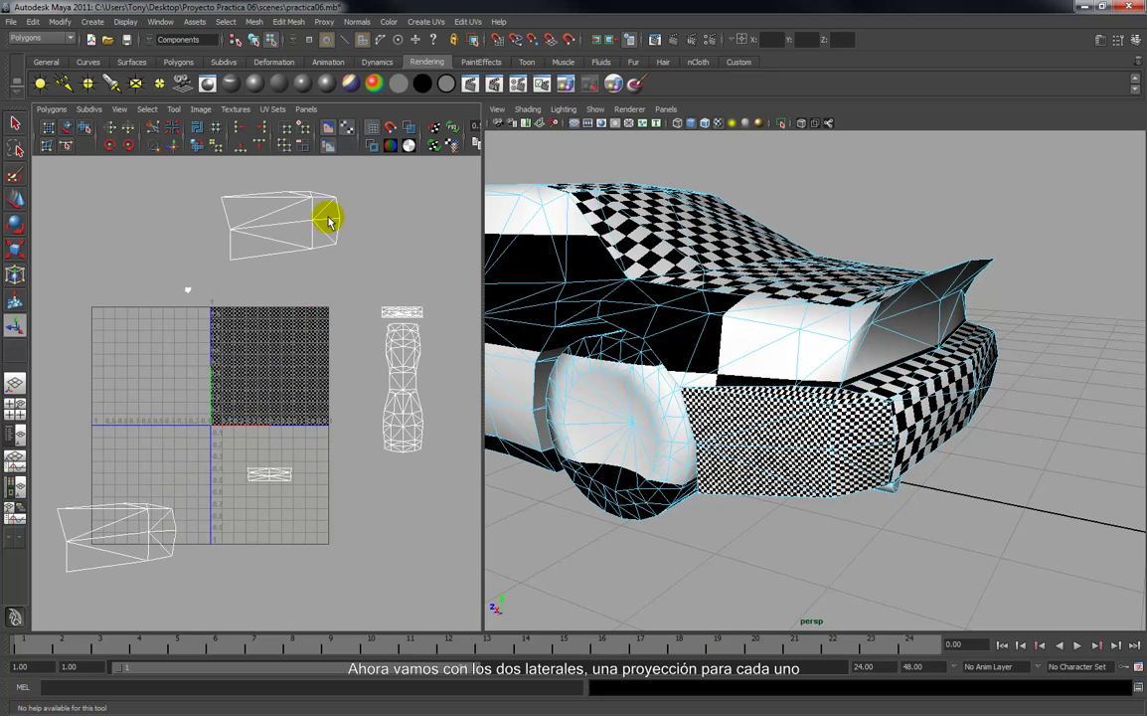
right_click(331, 216)
click(359, 214)
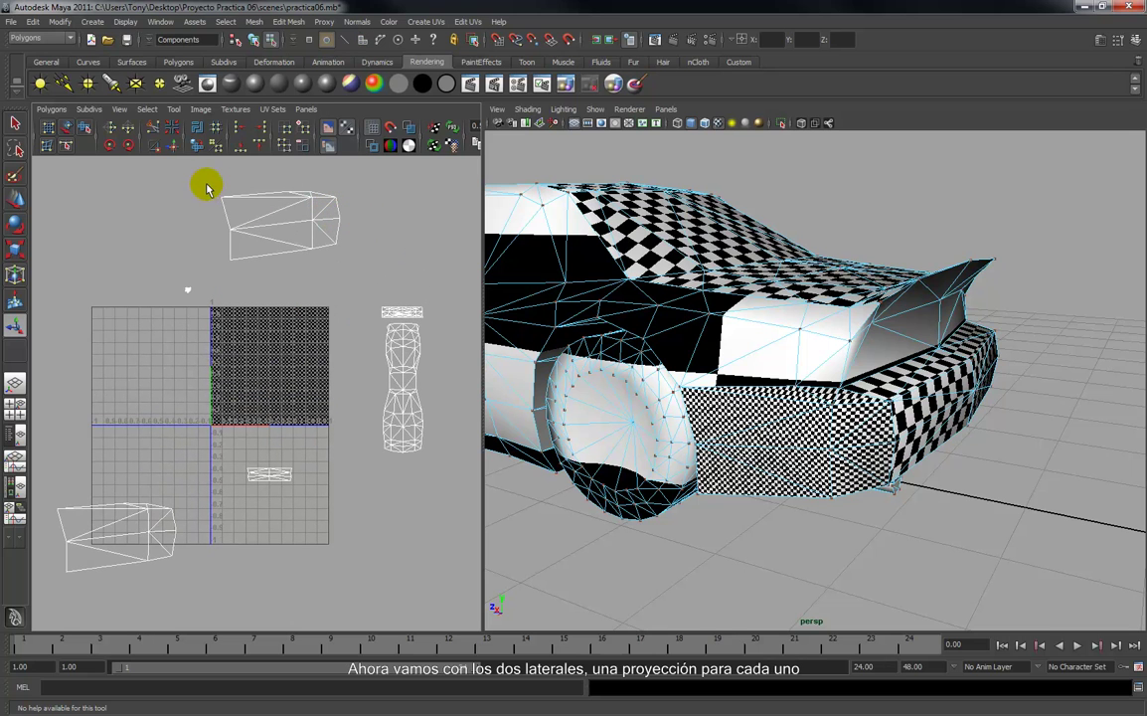
drag(375, 269, 374, 268)
key(w)
drag(278, 227, 299, 566)
Scale both bumper side shells down together to match the checker size and move them just below the central bumper shell.
alt+middle_drag(298, 564, 315, 487)
drag(62, 414, 195, 512)
key(r)
drag(220, 468, 159, 501)
key(w)
drag(228, 470, 290, 425)
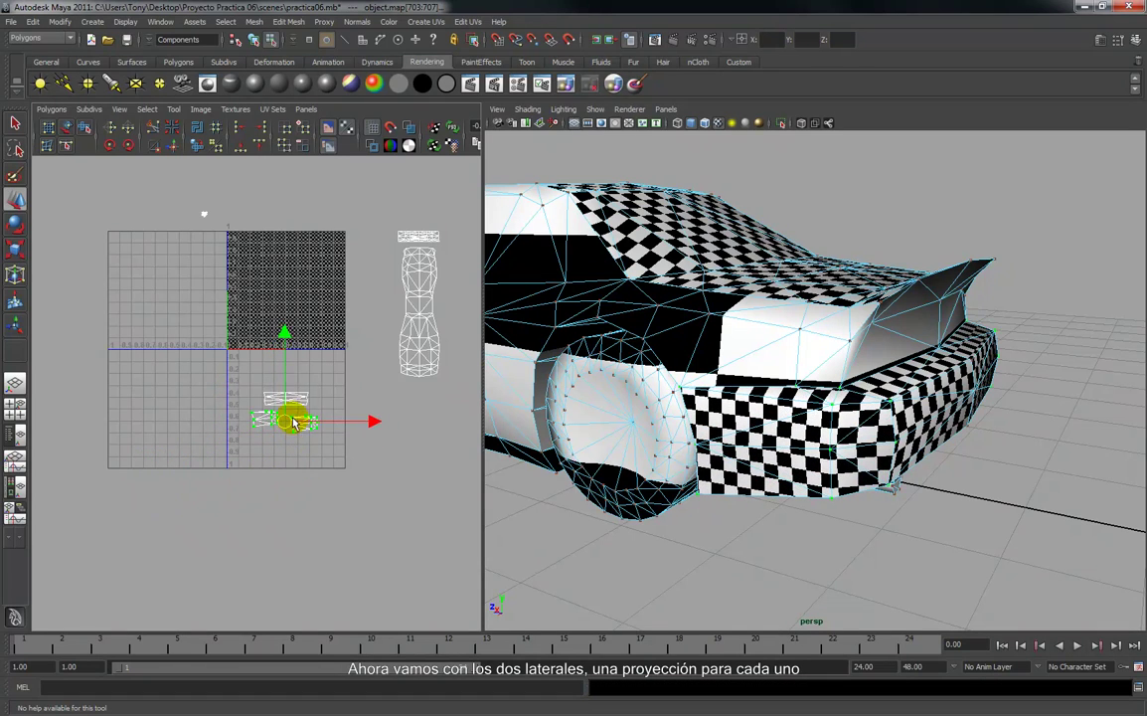
Select border edges on the left side shell to identify which ones adjoin the central bumper shell.
alt+right_drag(292, 425, 292, 612)
alt+middle_drag(313, 449, 262, 433)
alt+right_drag(281, 364, 281, 651)
alt+right_drag(291, 415, 289, 494)
alt+middle_drag(286, 442, 285, 423)
alt+right_drag(281, 349, 279, 374)
scroll(280, 374, up, 2)
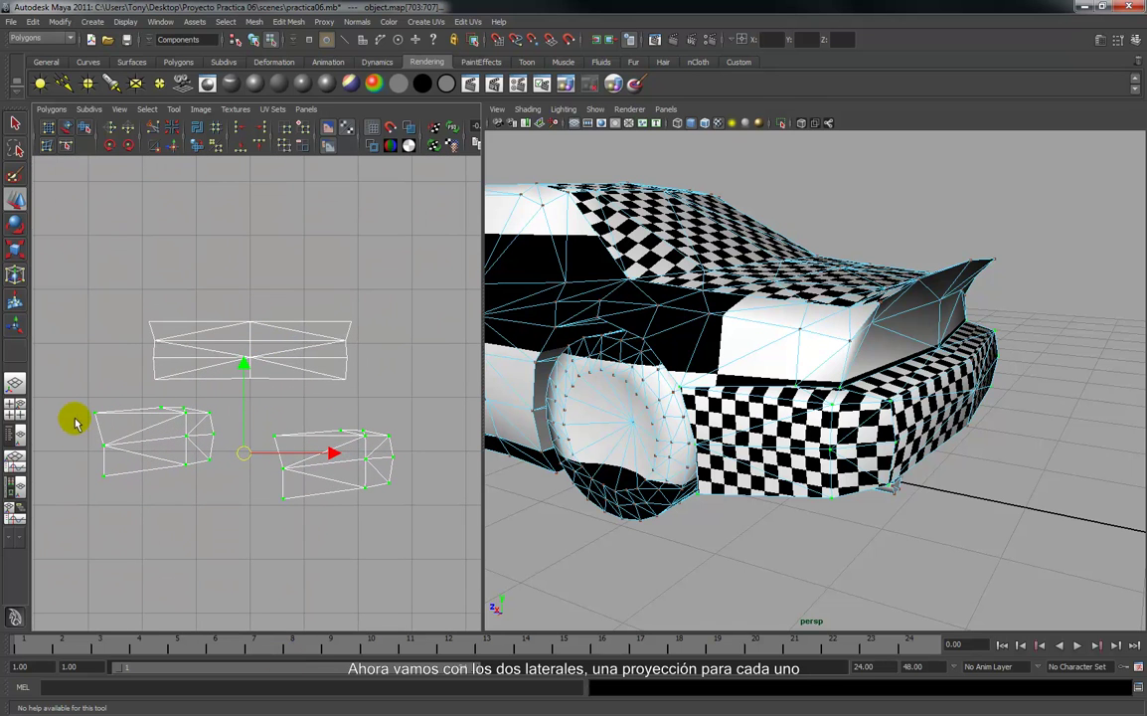
right_drag(101, 431, 112, 402)
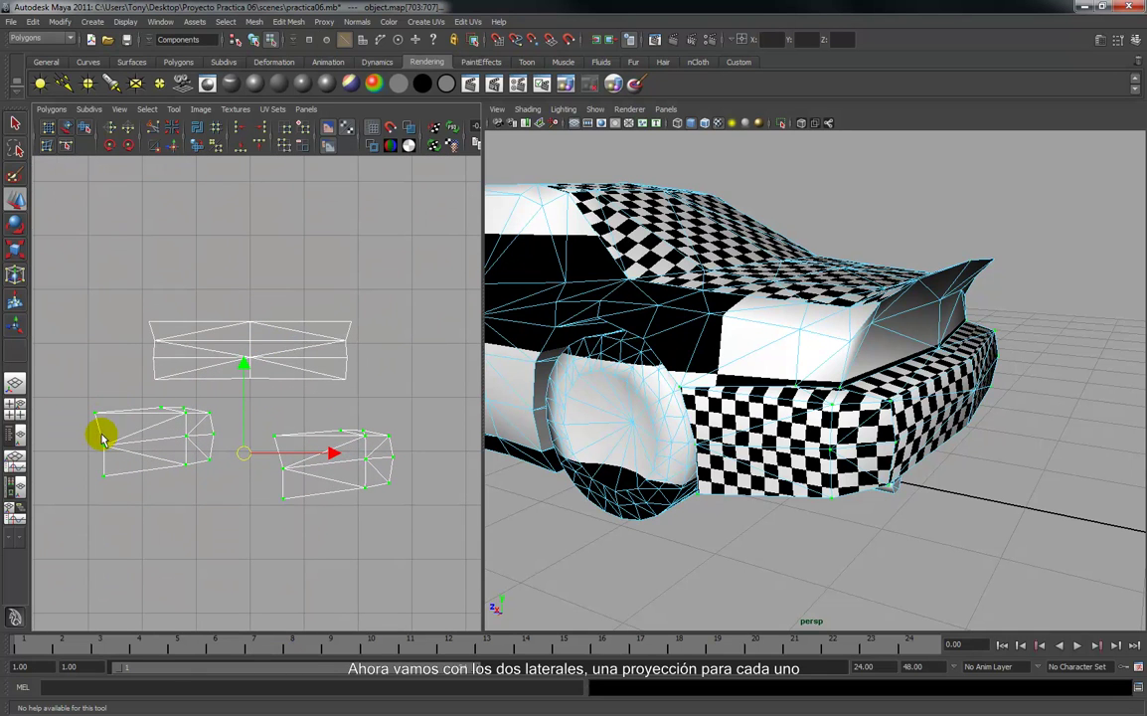
click(110, 433)
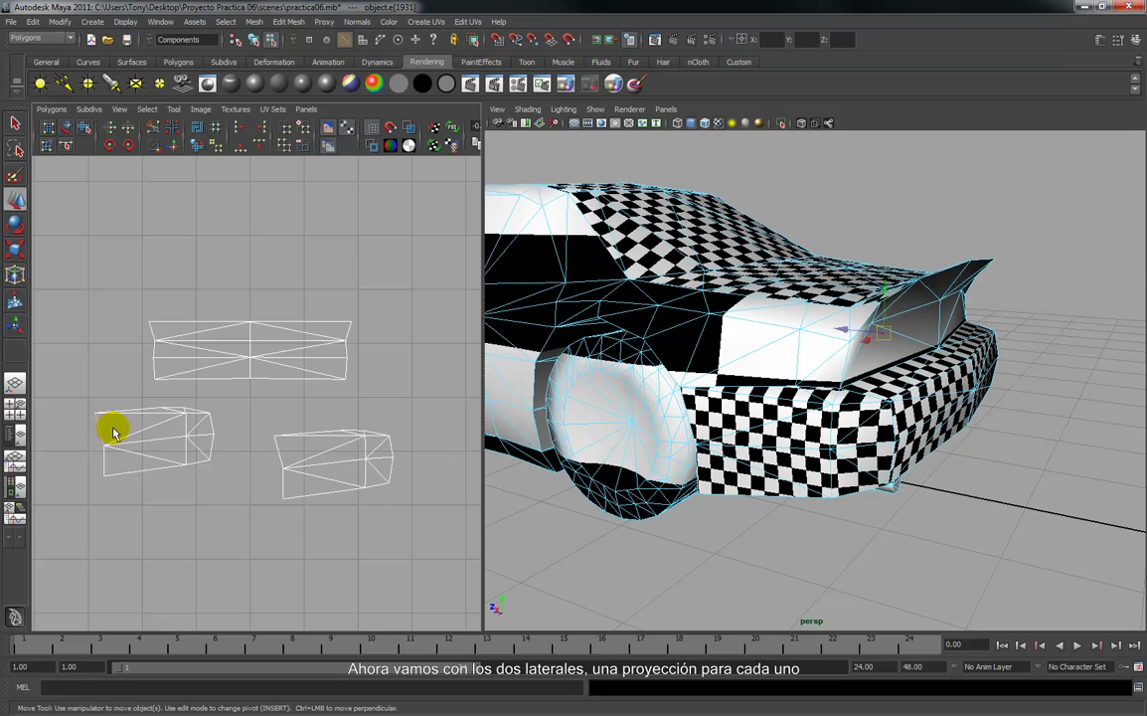
scroll(198, 409, up, 3)
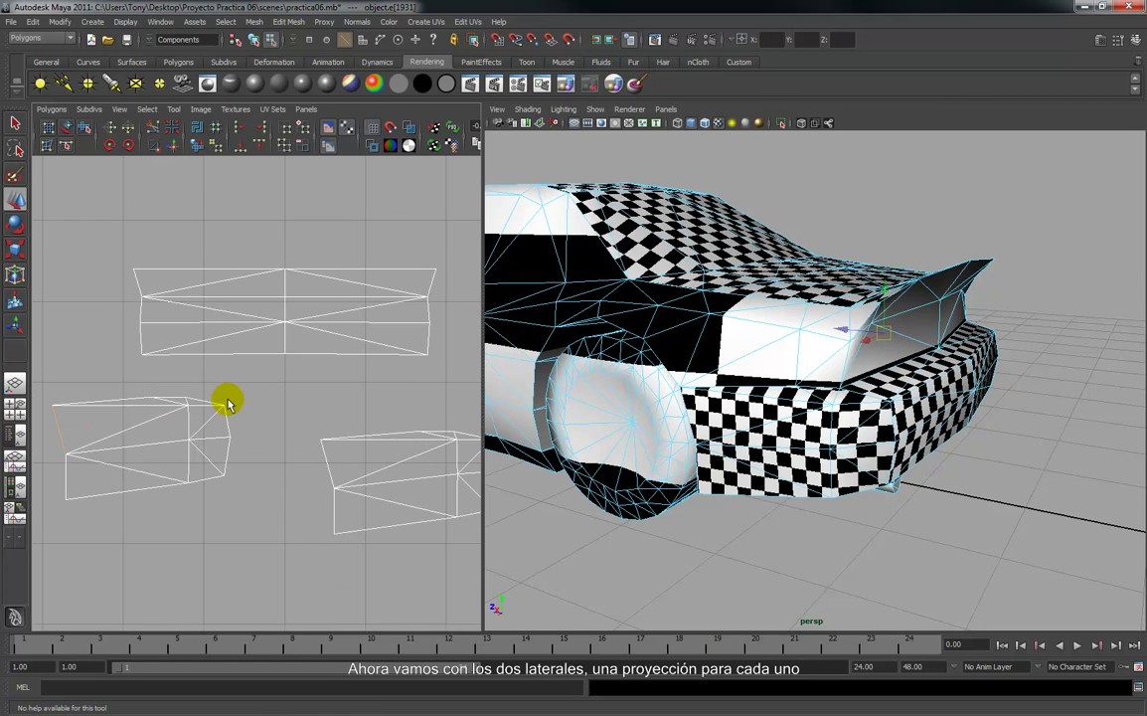
alt+middle_drag(227, 403, 253, 387)
alt+drag(753, 405, 609, 402)
click(248, 410)
alt+middle_drag(211, 354, 216, 347)
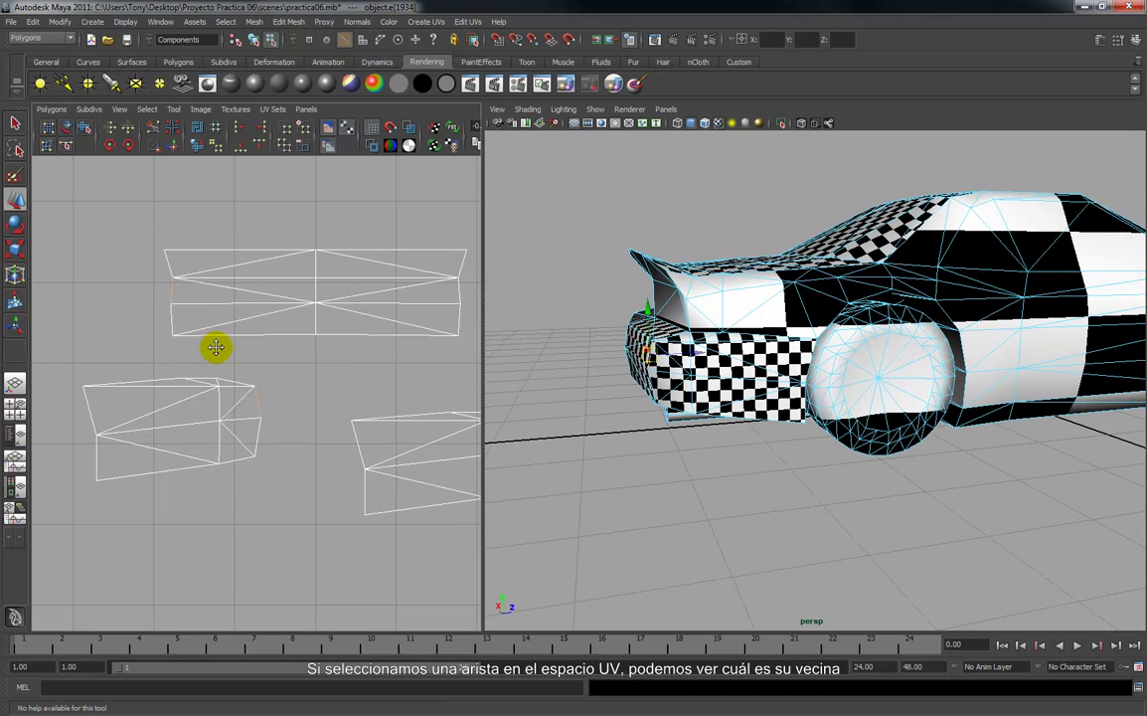
Select the left side shell's UVs and move the shell up beside the left end of the central bumper shell.
right_click(256, 454)
click(303, 452)
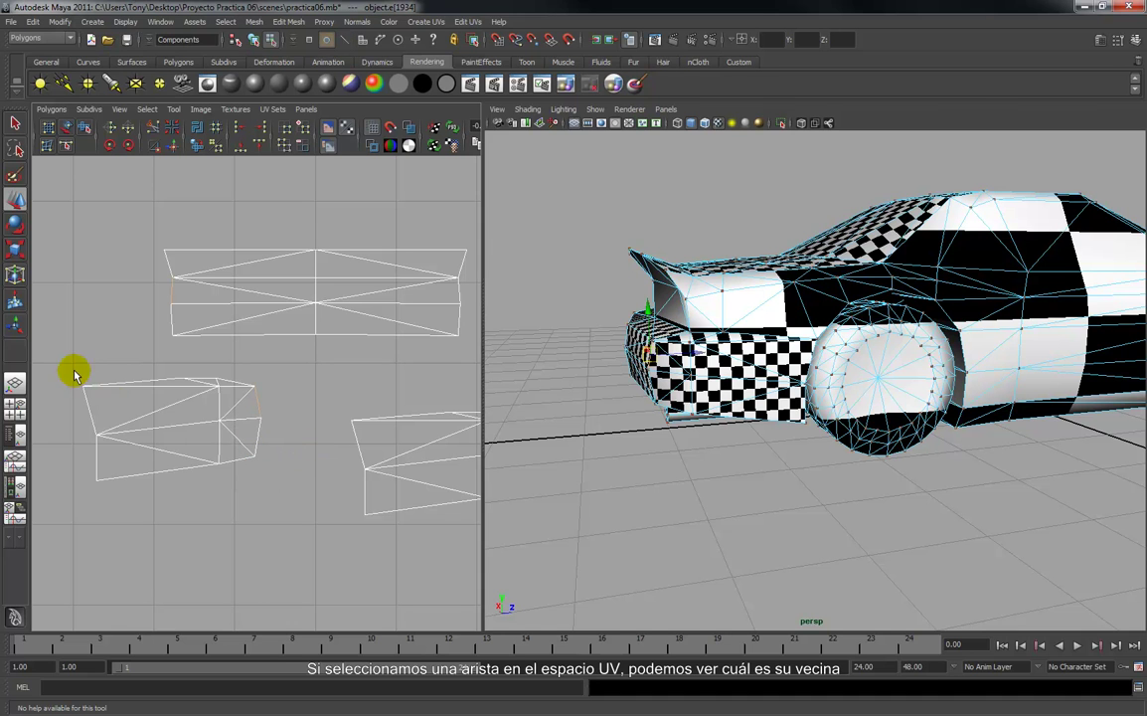
drag(303, 524, 307, 519)
drag(184, 427, 73, 305)
Select the rounded-end border edges of the remaining side shell to check their matching edges on the central bumper shell.
alt+middle_drag(434, 529, 320, 455)
right_drag(397, 413, 402, 386)
click(402, 410)
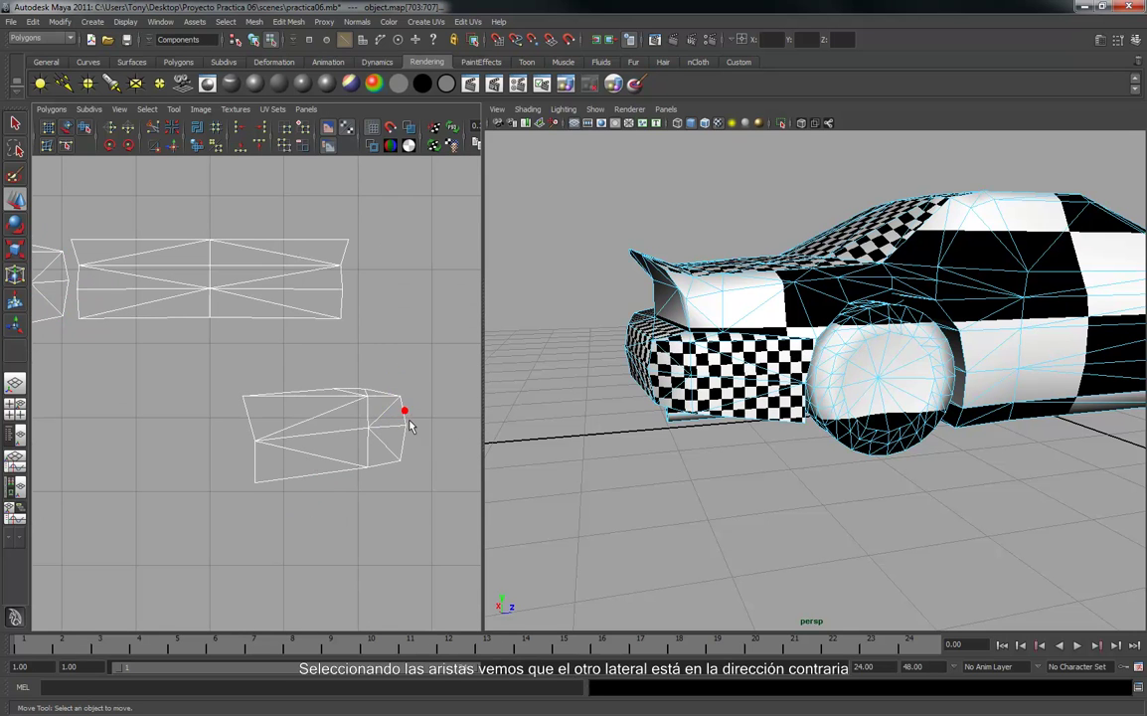
click(407, 416)
click(407, 414)
click(411, 417)
right_drag(378, 386, 380, 389)
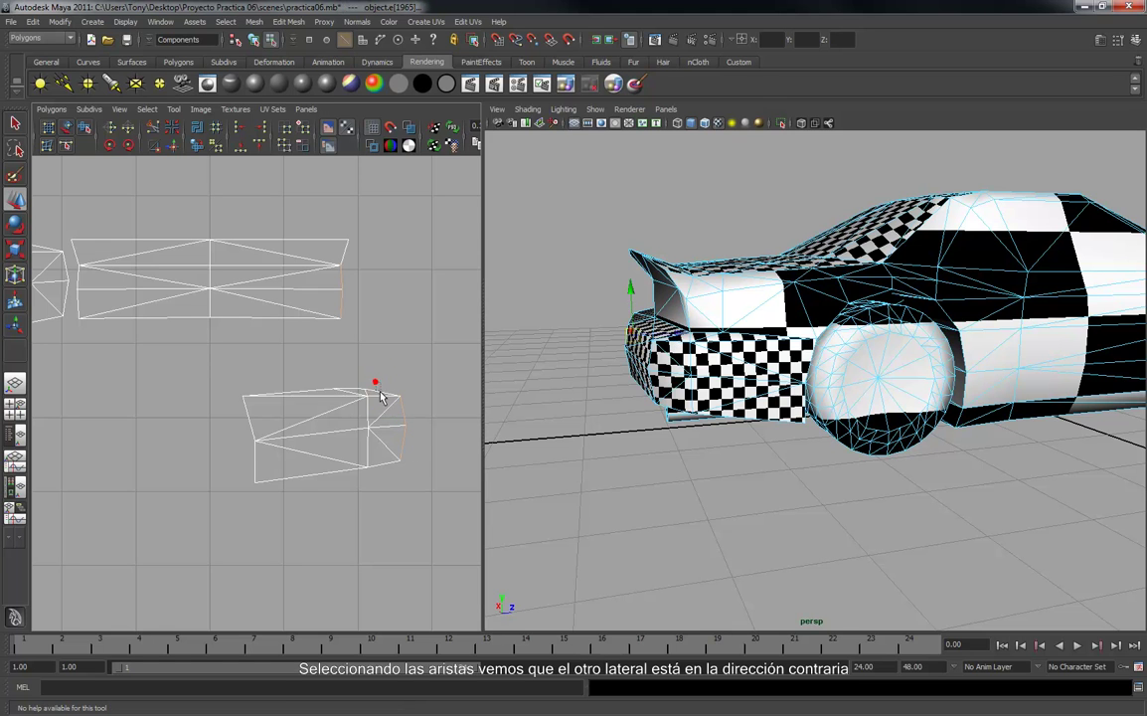
shift+drag(381, 393, 382, 394)
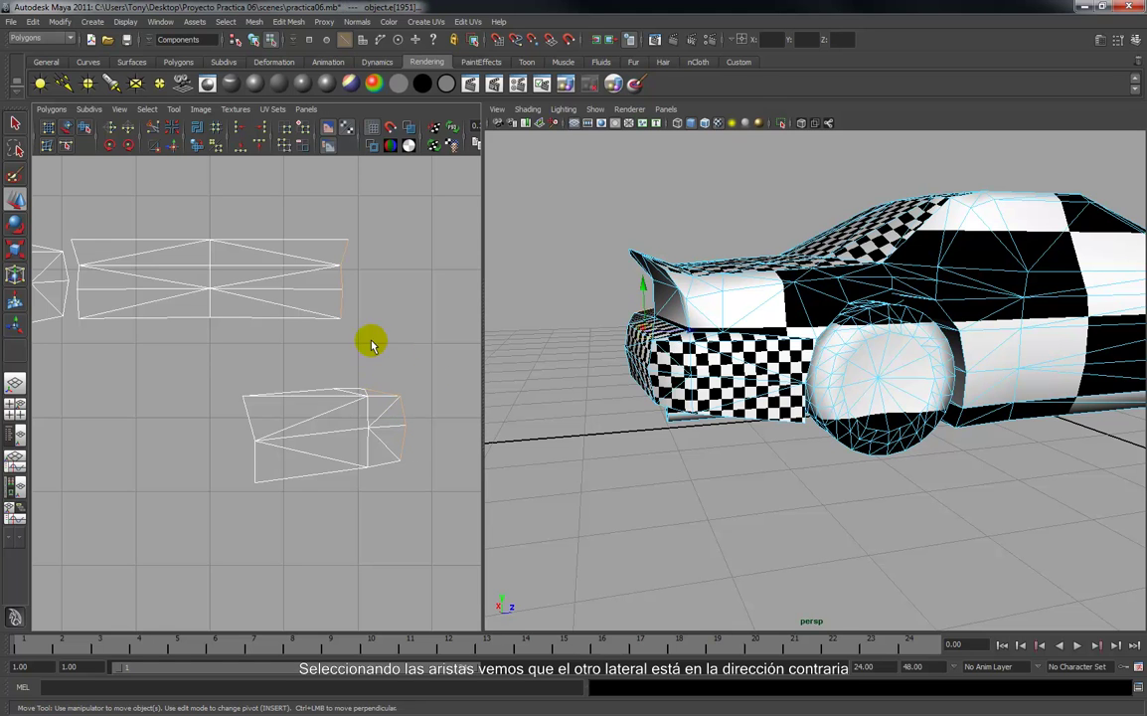
Select the remaining side shell's UVs, try mirroring it by scaling, and flip it horizontally in local coordinates.
right_click(389, 412)
click(418, 414)
drag(226, 365, 453, 537)
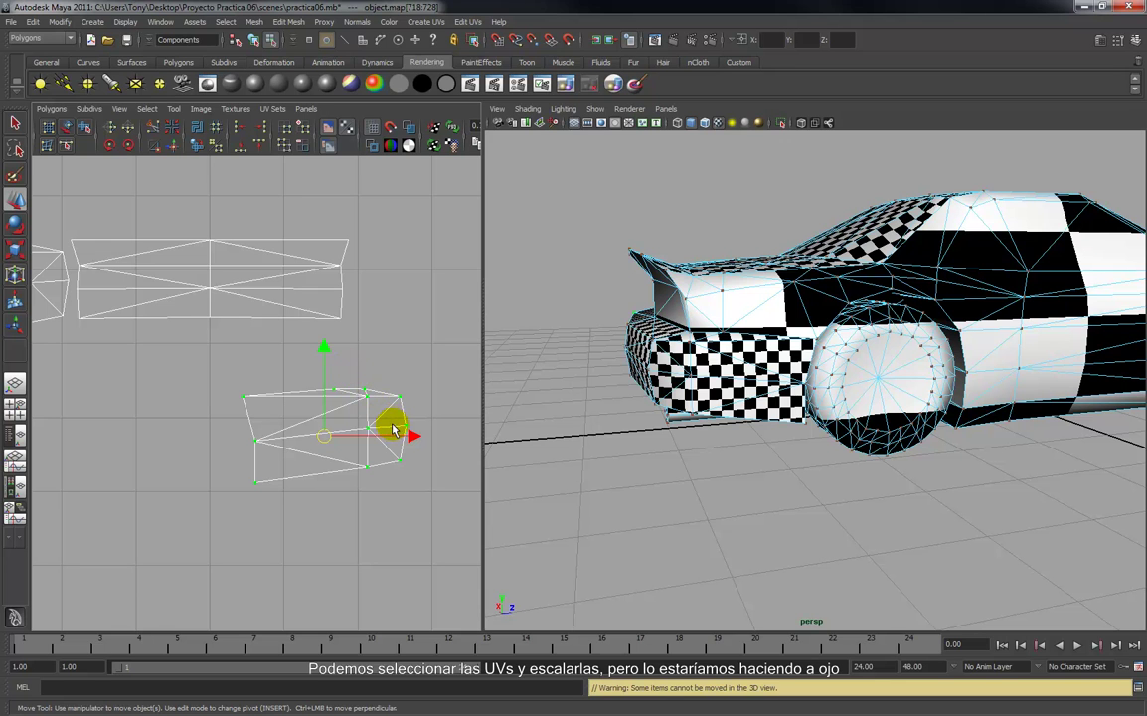
key(r)
drag(408, 435, 254, 429)
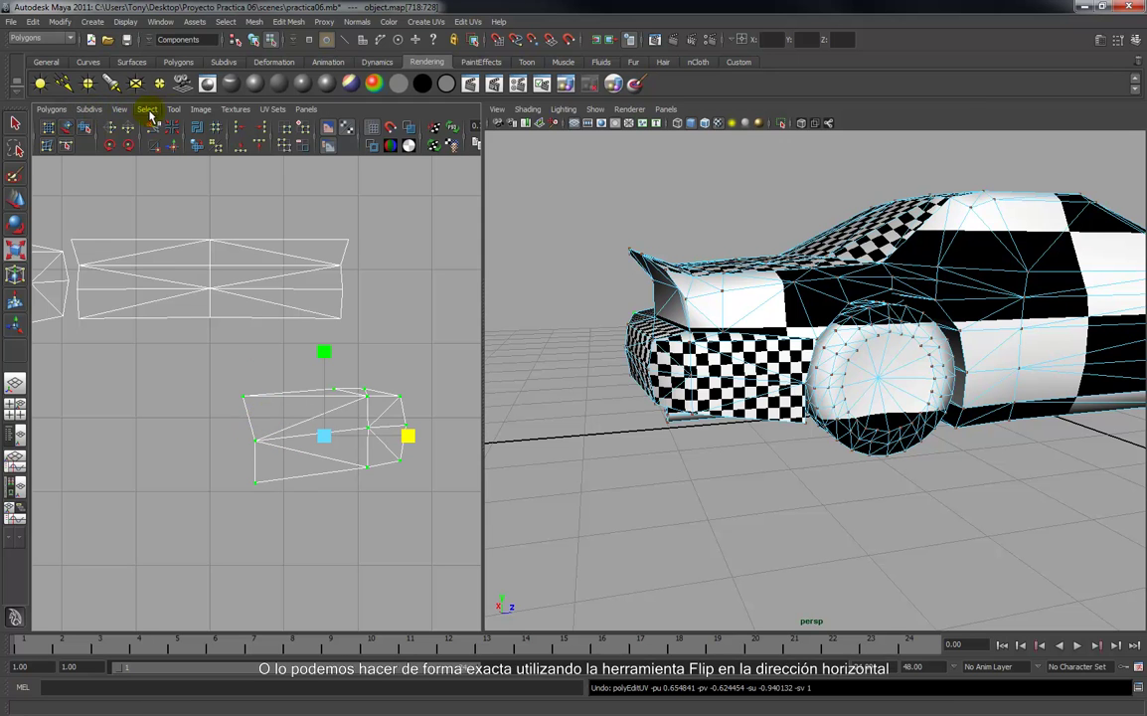
click(51, 109)
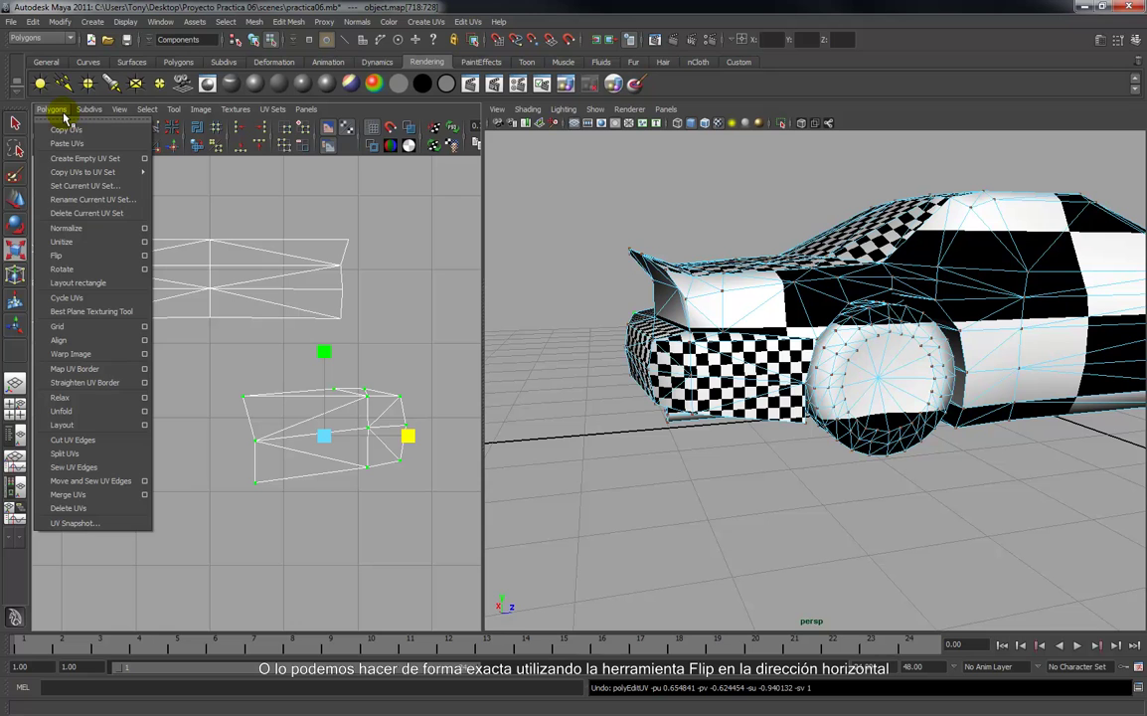
click(145, 257)
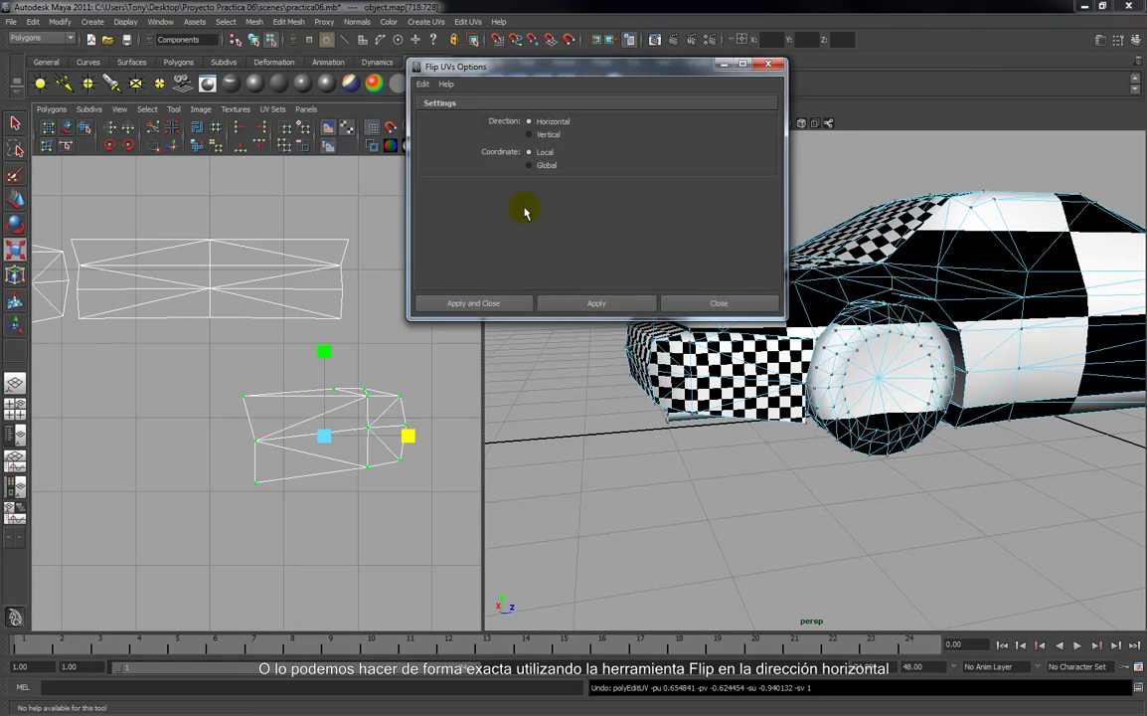
click(594, 302)
click(719, 302)
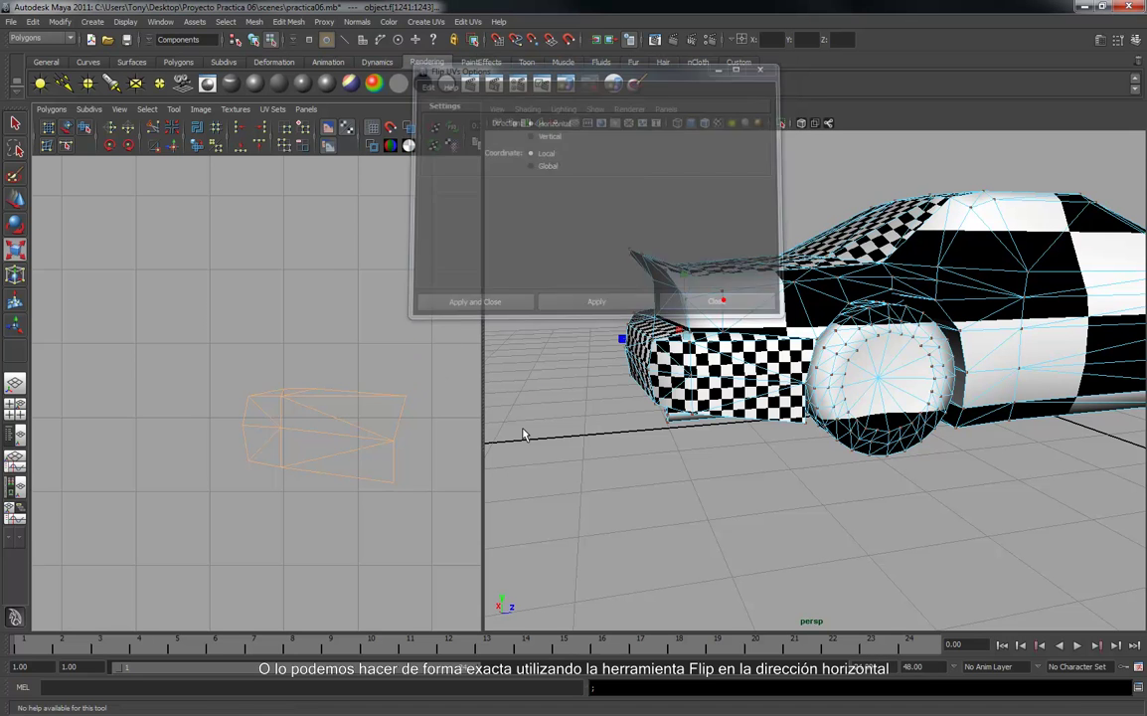
Select the flipped side shell's UVs and move the shell up beside the right end of the central bumper shell.
click(328, 605)
right_drag(319, 400, 366, 402)
drag(443, 517, 440, 515)
key(w)
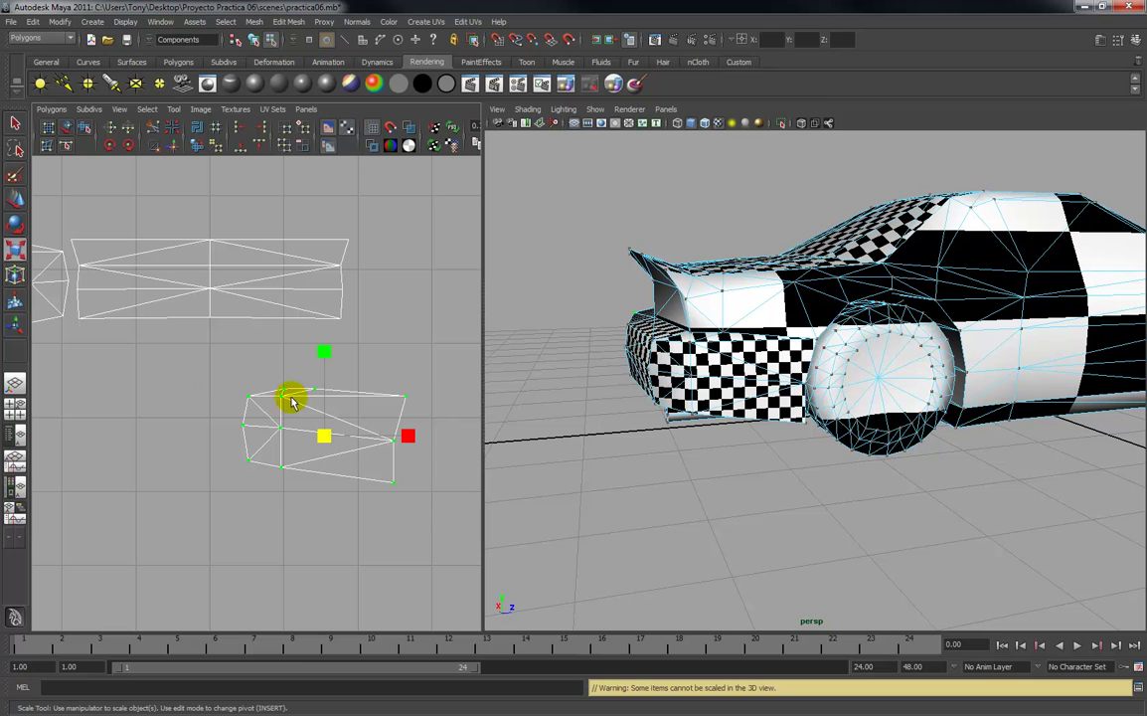
drag(326, 434, 430, 291)
Move the left side shell's inner border UVs toward the central bumper shell to even out the corner's checkers.
scroll(358, 367, down, 2)
alt+middle_drag(359, 368, 302, 378)
alt+right_drag(303, 379, 293, 486)
alt+middle_drag(288, 384, 283, 400)
alt+right_drag(288, 390, 285, 453)
alt+middle_drag(290, 428, 290, 439)
alt+middle_drag(279, 391, 302, 373)
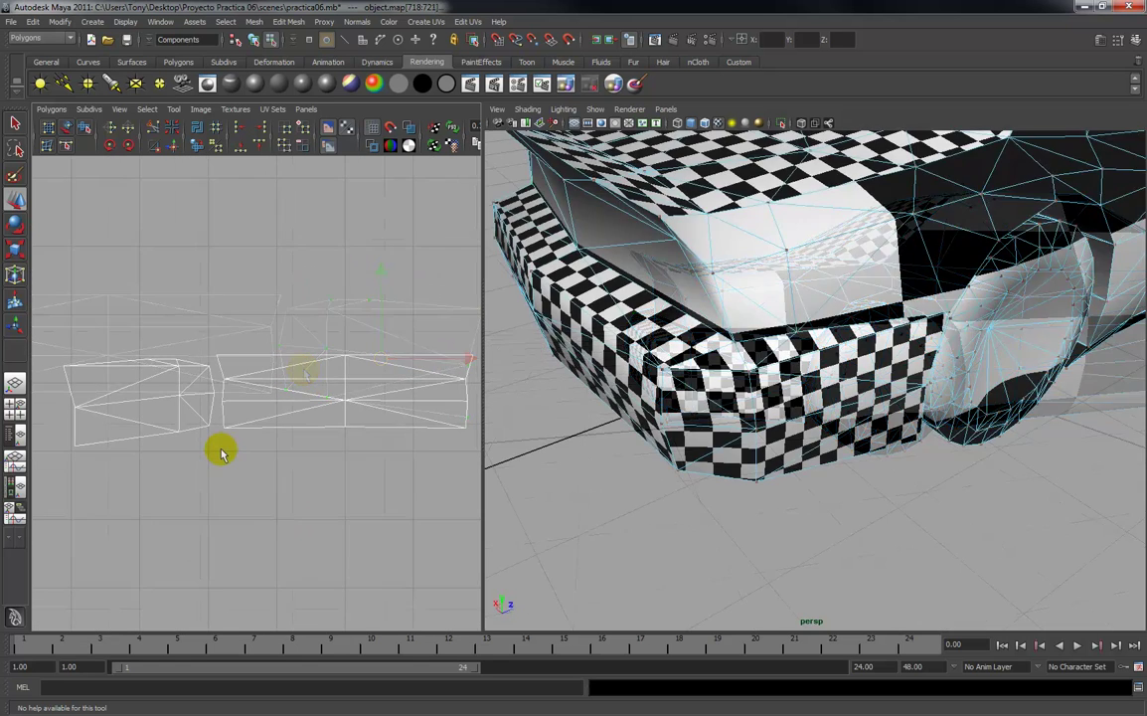
alt+right_drag(218, 451, 233, 397)
drag(255, 482, 256, 474)
key(w)
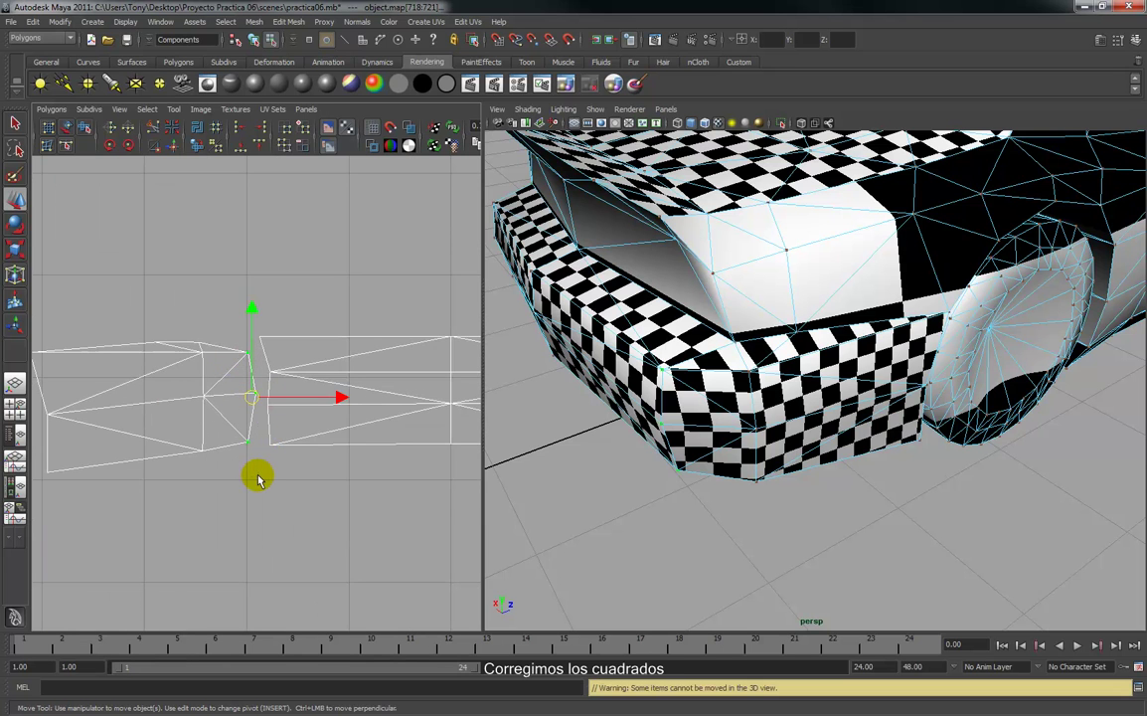
drag(333, 396, 353, 401)
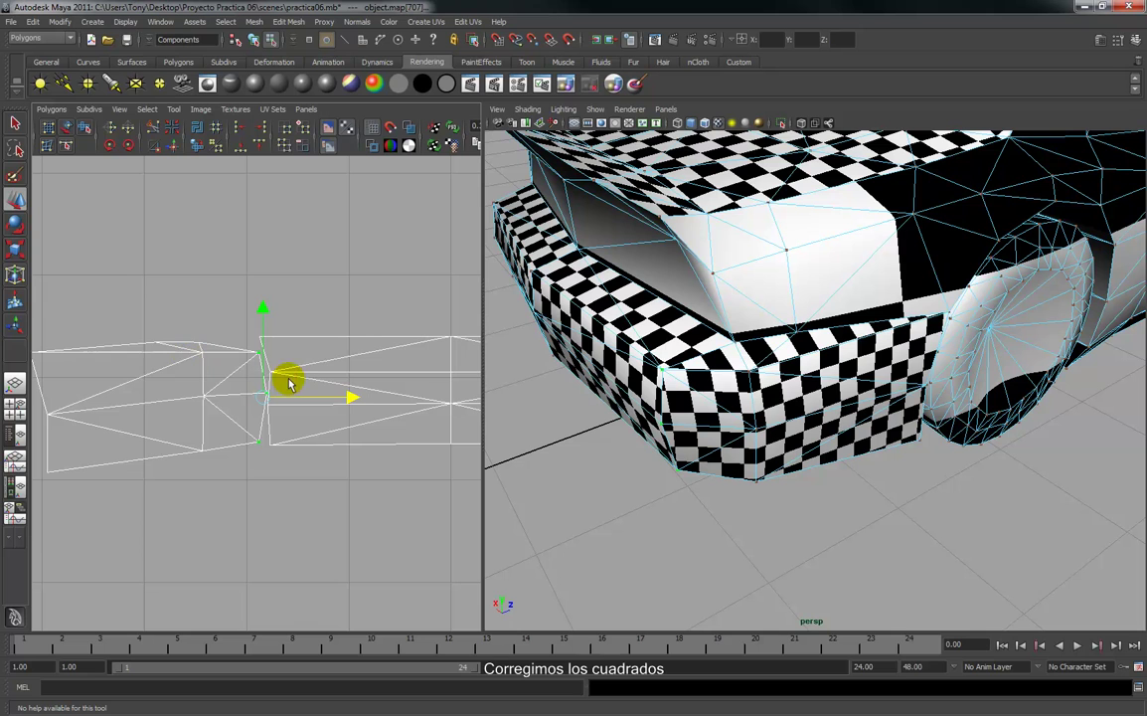
Select the whole left side shell and shift it left and slightly down to leave a gap before the central shell.
scroll(112, 340, down, 1)
drag(48, 316, 232, 483)
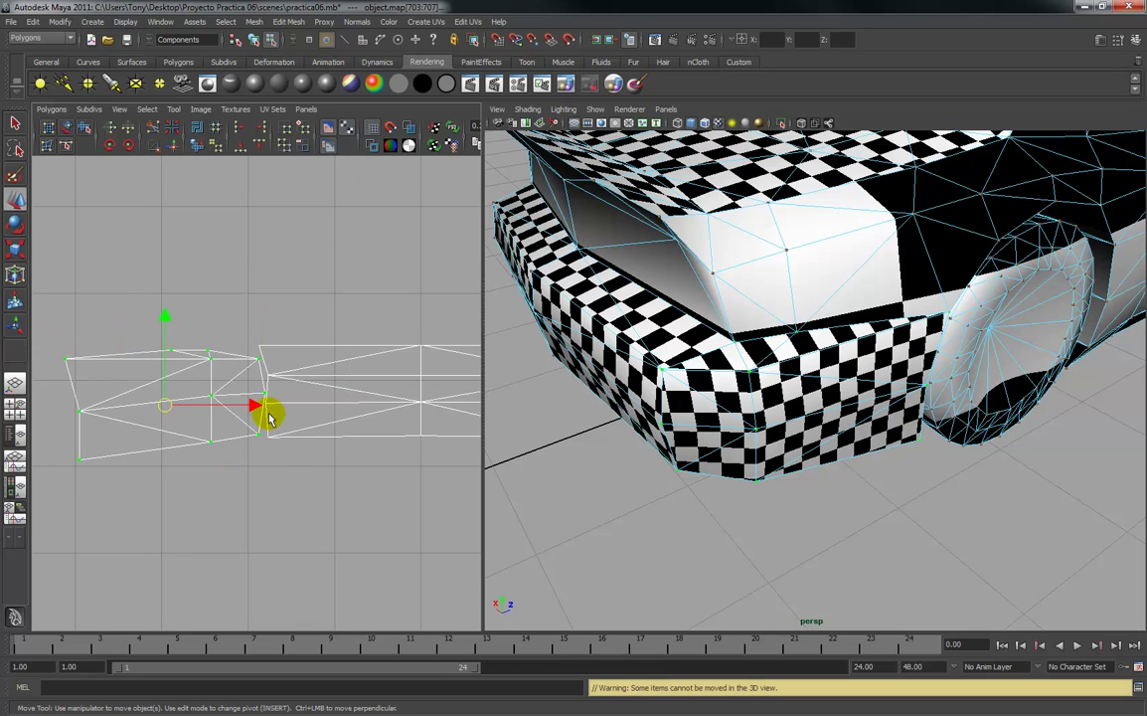
drag(254, 403, 244, 402)
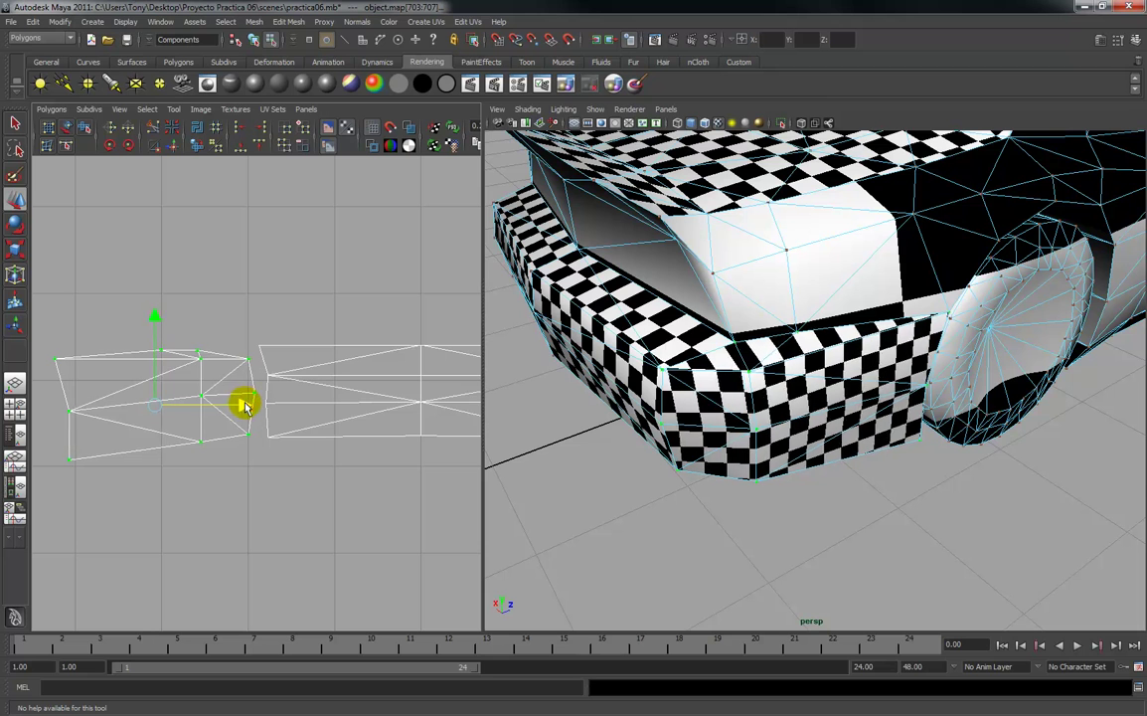
drag(157, 412, 155, 416)
Raise the left side shell's two middle upper-edge UVs to the height of the central shell's upper edge.
click(201, 340)
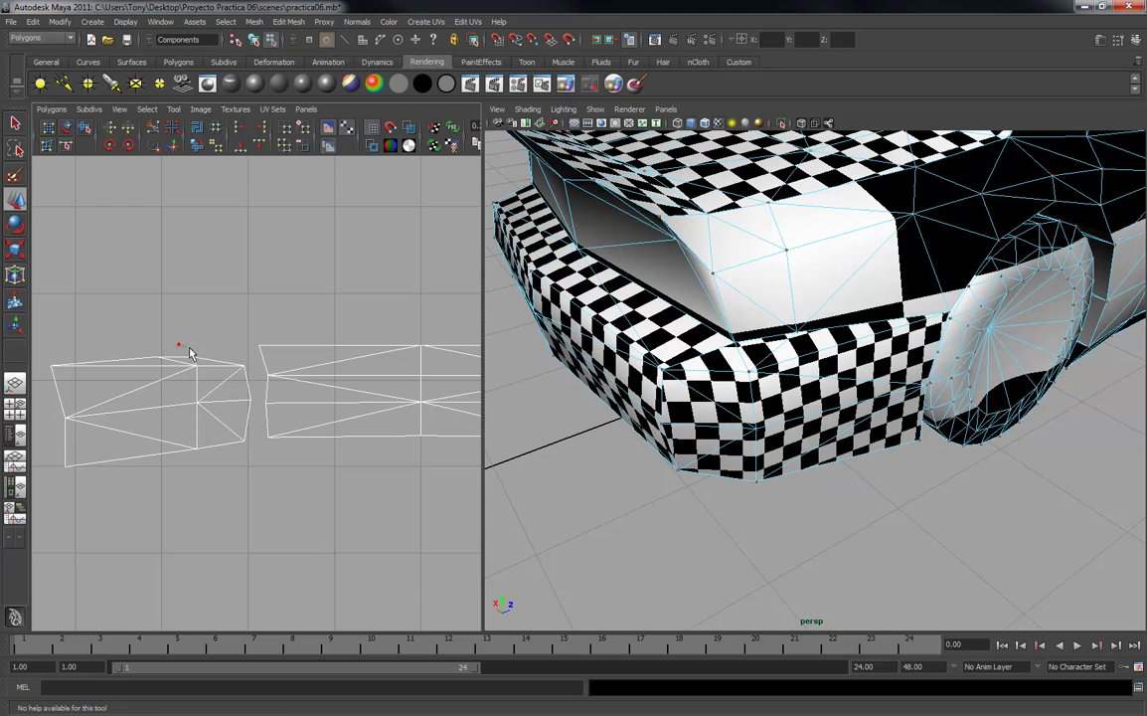
click(195, 360)
drag(197, 364, 203, 348)
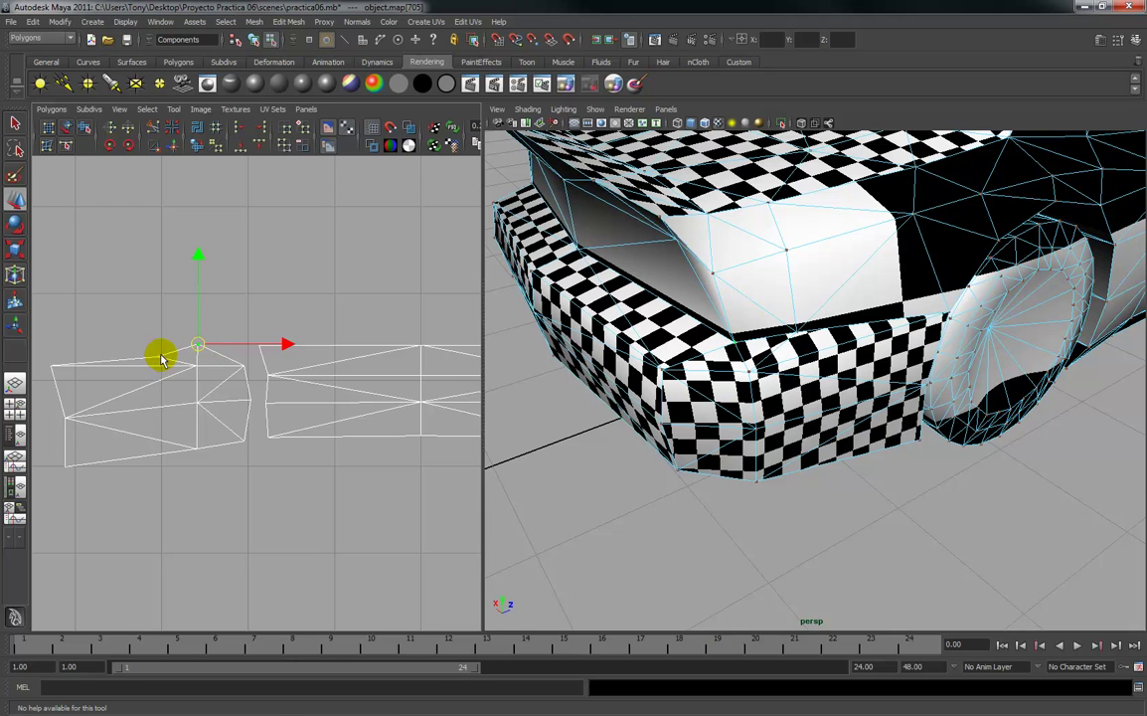
click(157, 350)
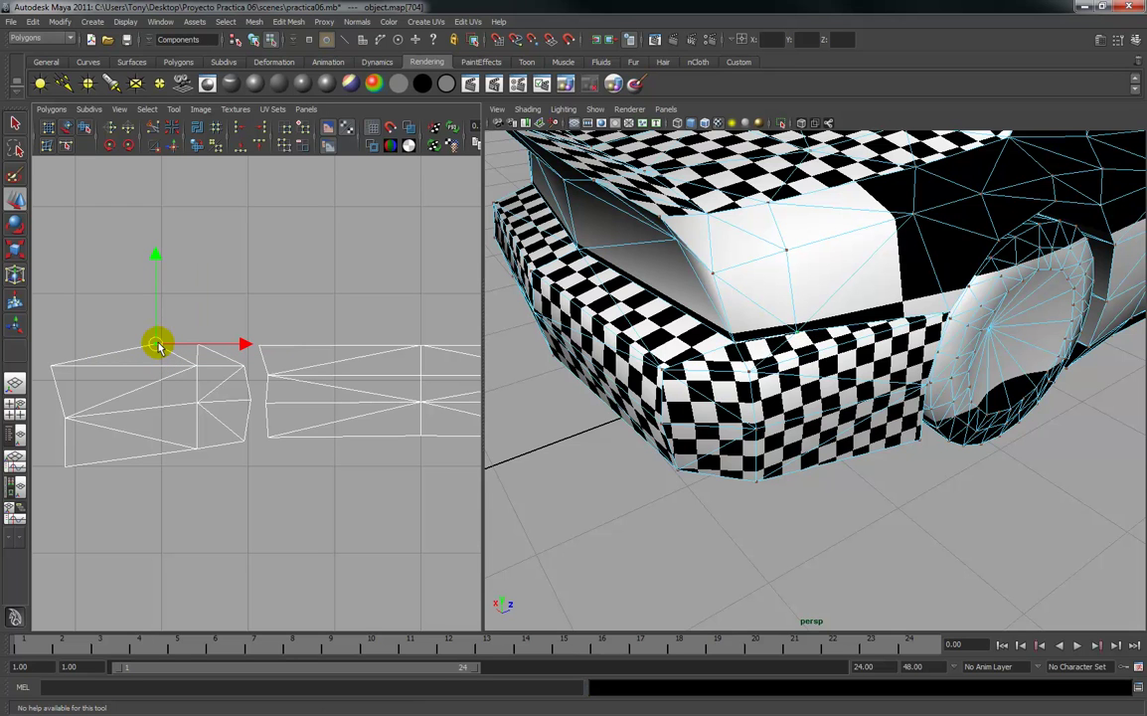
click(63, 373)
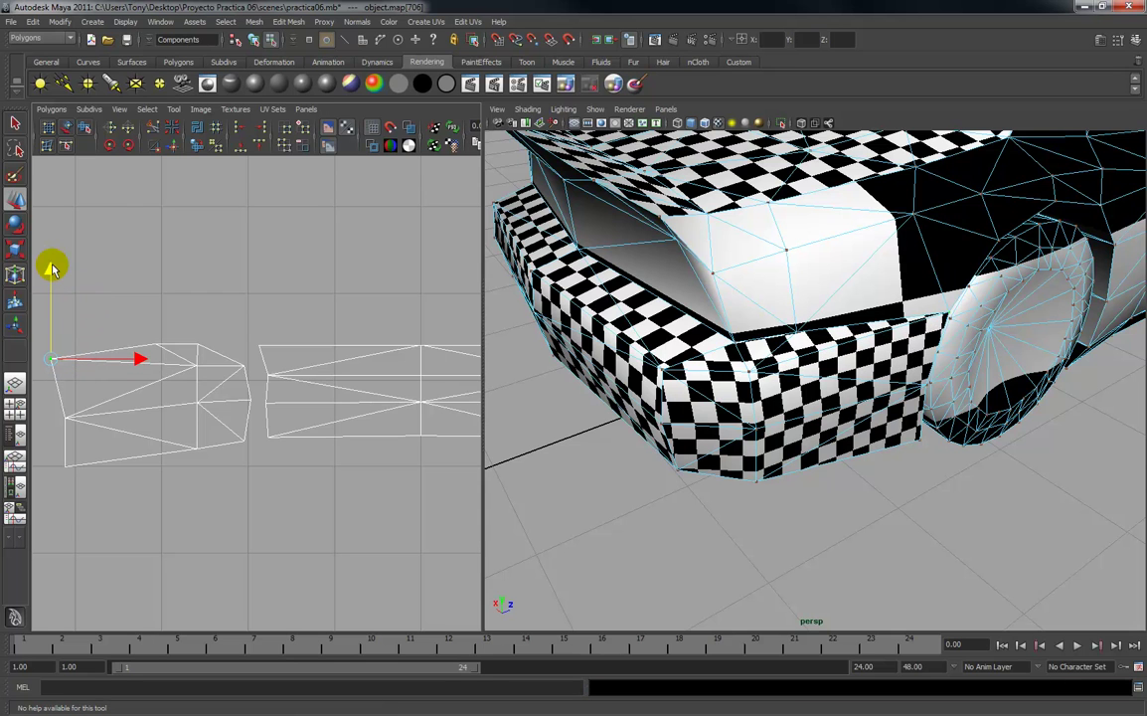
drag(50, 269, 50, 275)
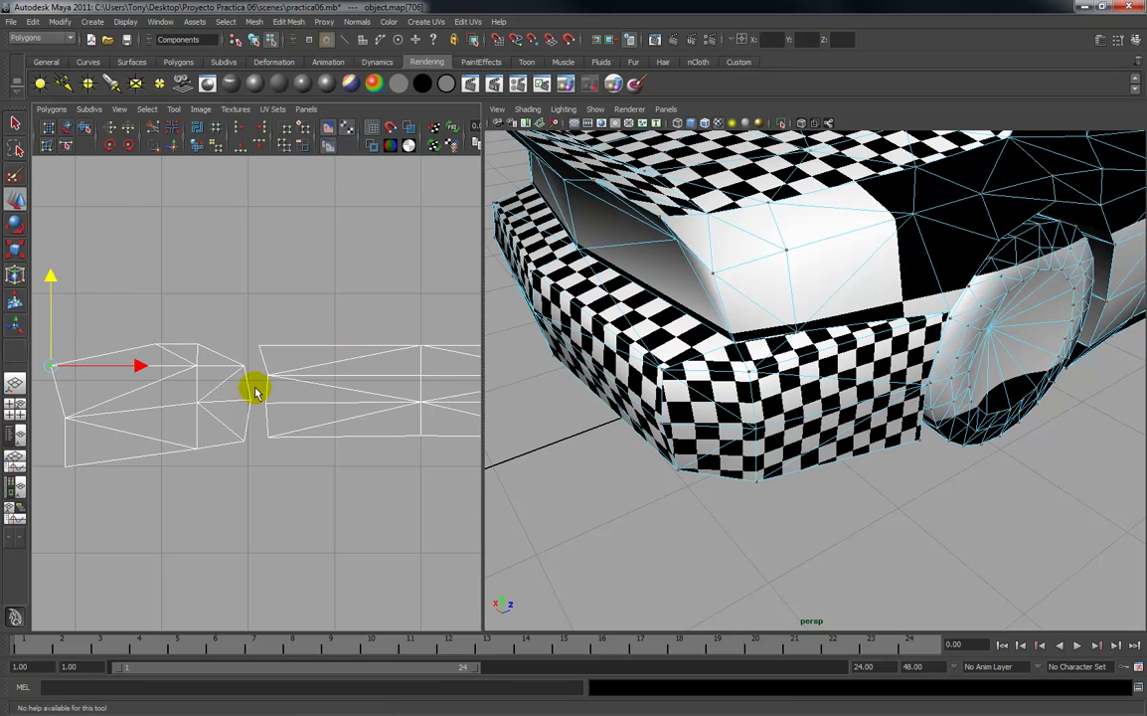
Select the left side shell's inner border edges to examine their matching edges on the central bumper shell.
click(231, 448)
right_click(248, 386)
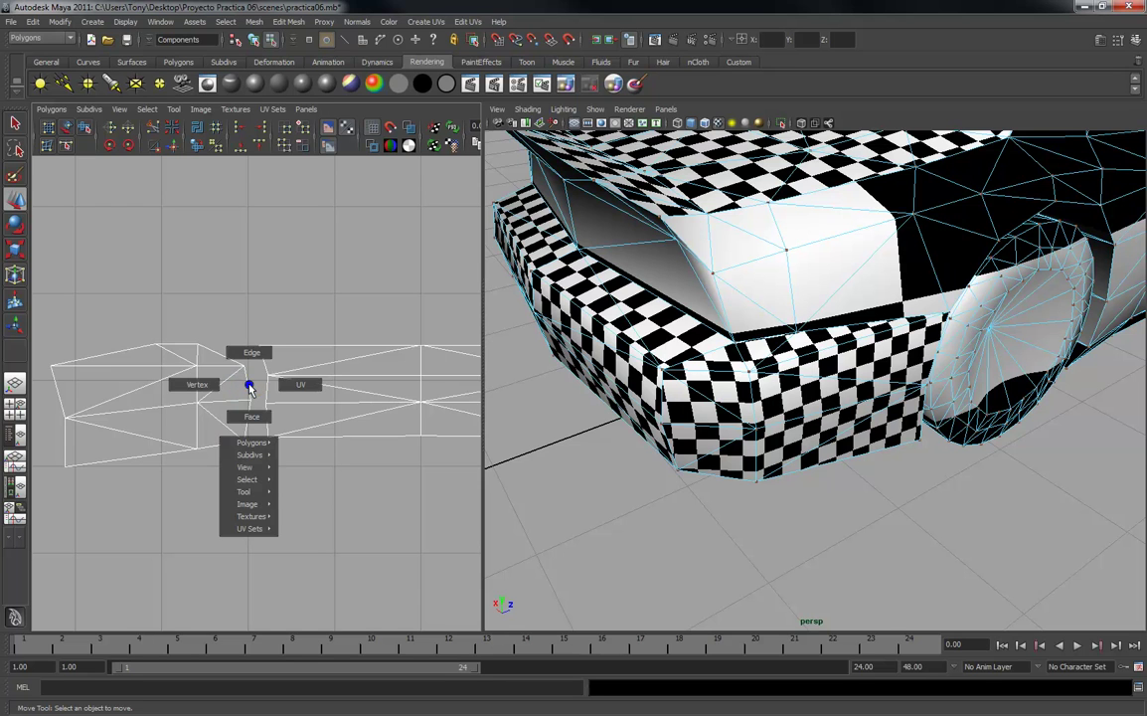
right_drag(251, 387, 248, 355)
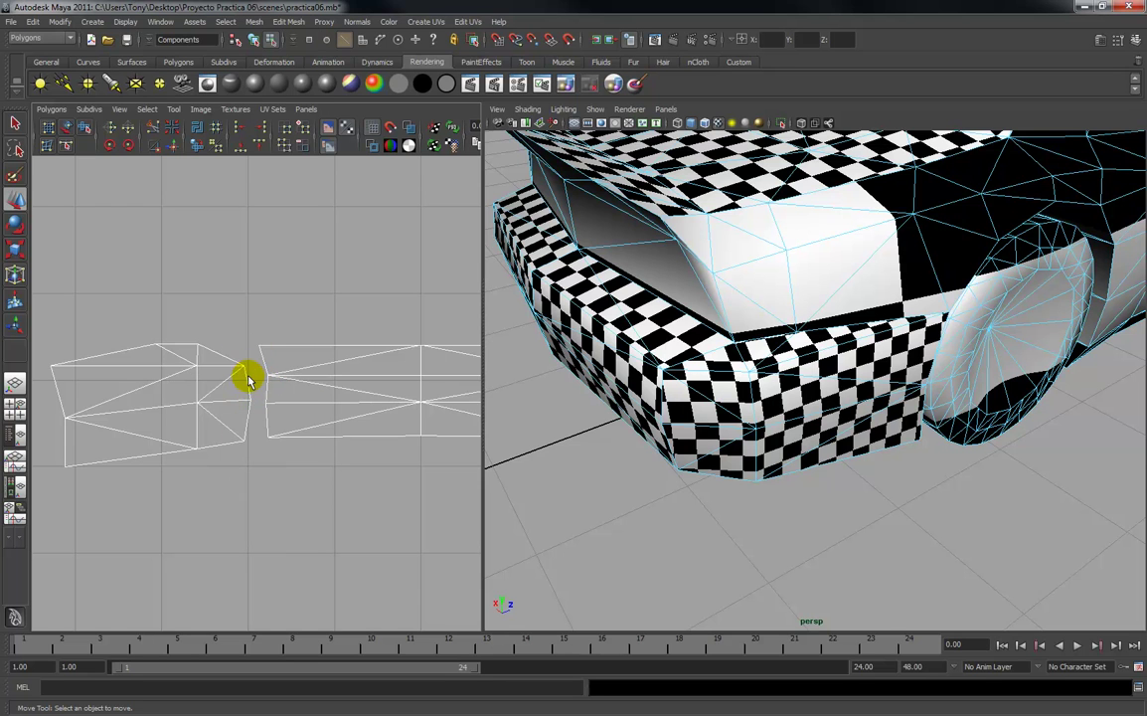
click(245, 385)
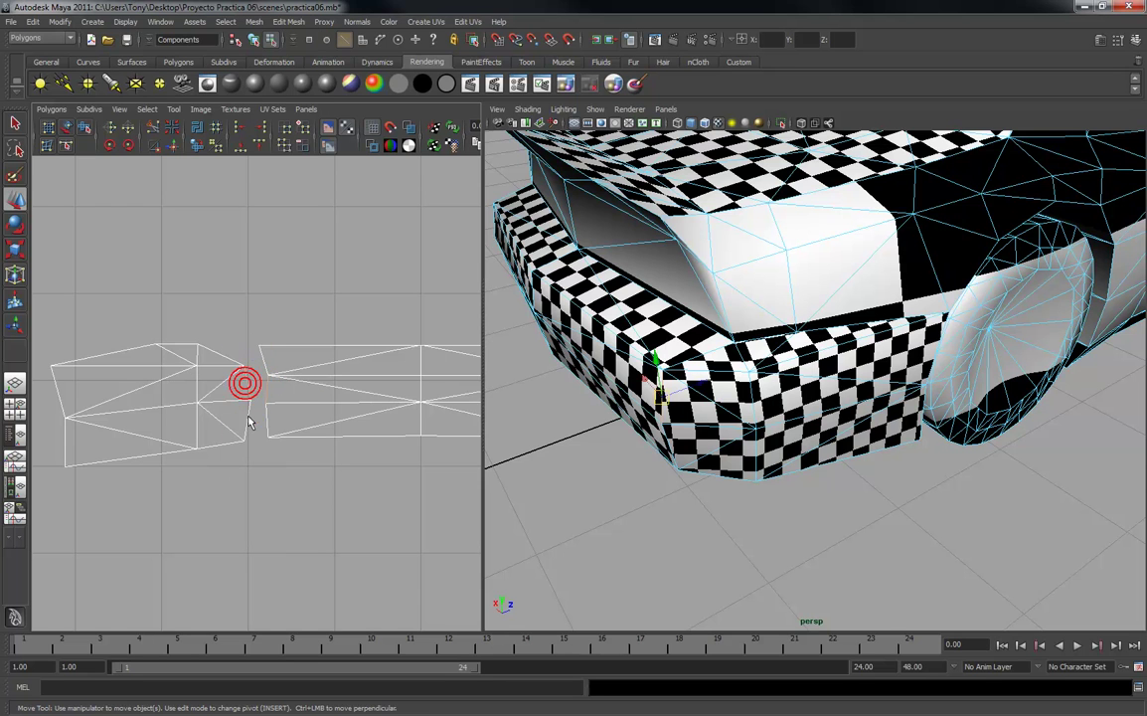
click(228, 358)
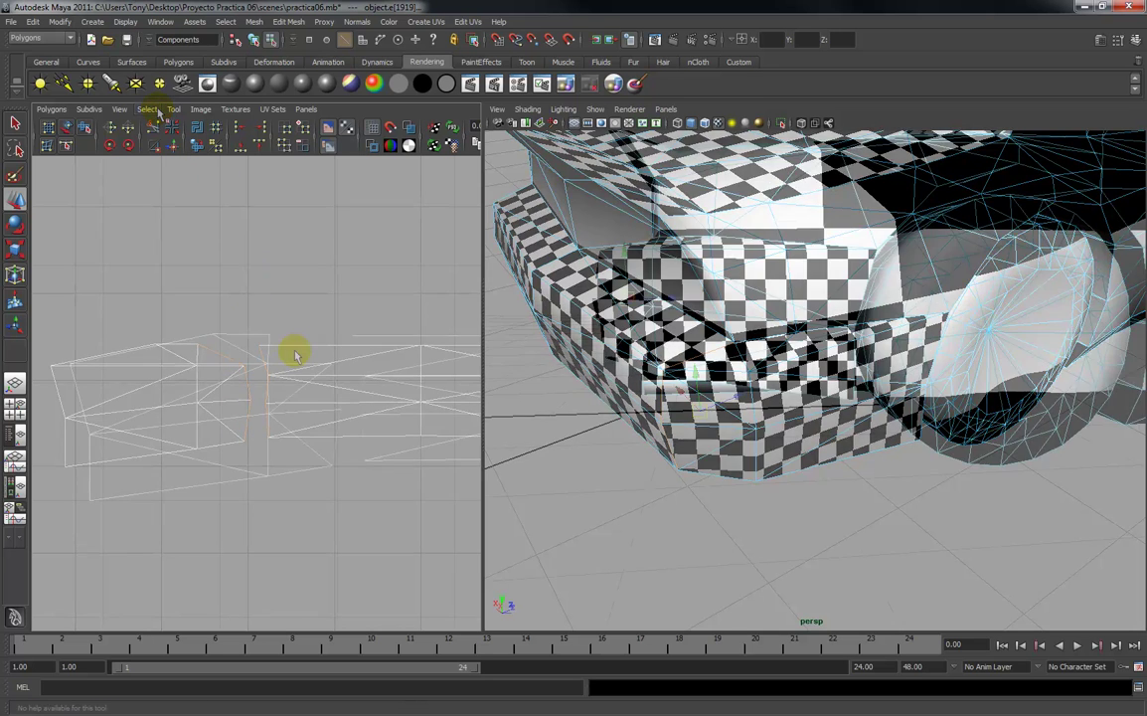
scroll(294, 358, up, 3)
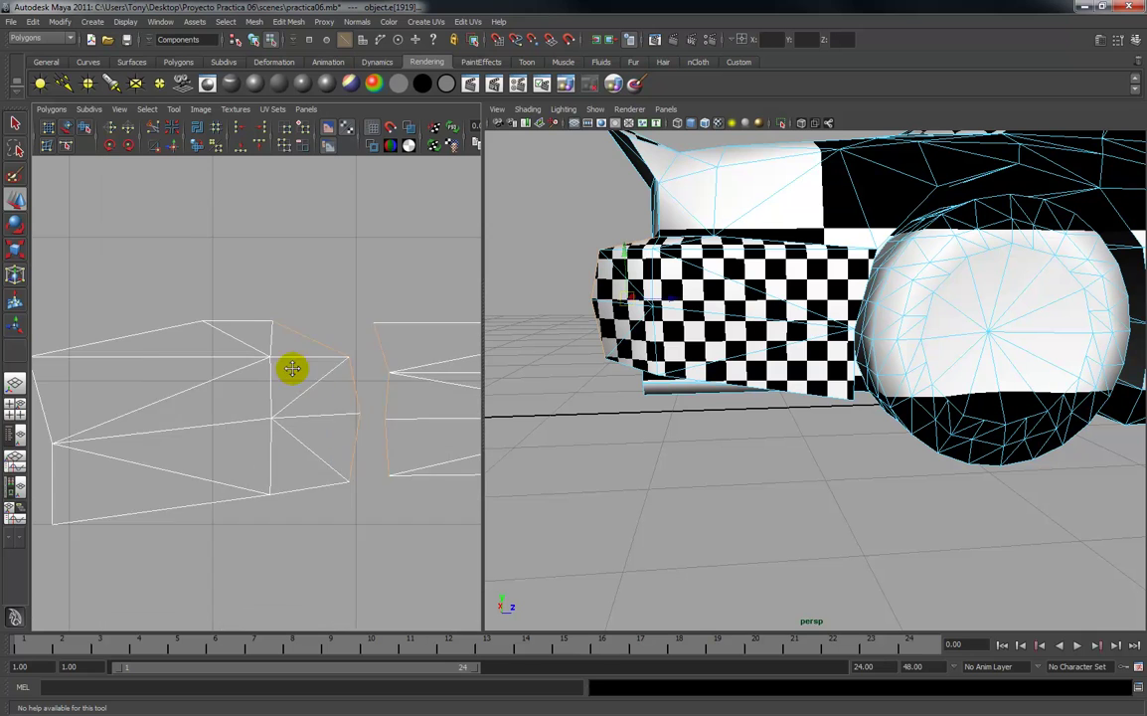
alt+middle_drag(292, 368, 253, 351)
Select the whole left side shell's UVs and move the shell right toward the central bumper shell.
right_drag(318, 386, 372, 378)
scroll(313, 373, down, 1)
alt+middle_drag(313, 373, 382, 358)
right_drag(333, 360, 375, 364)
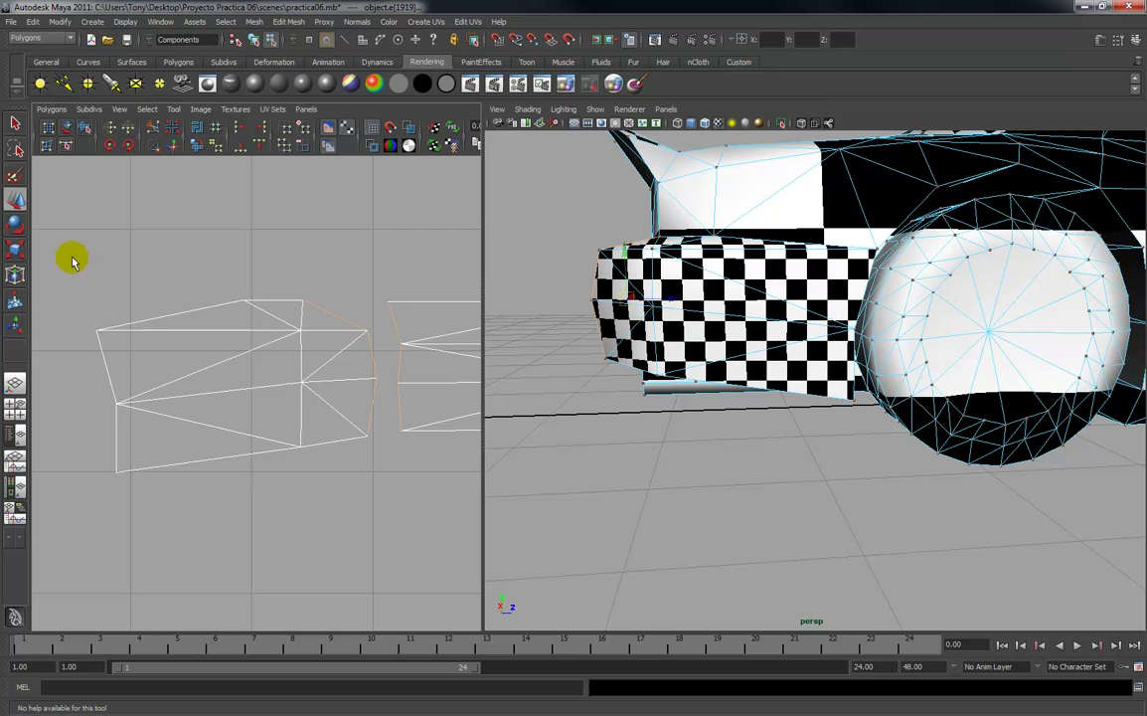
drag(384, 512, 387, 497)
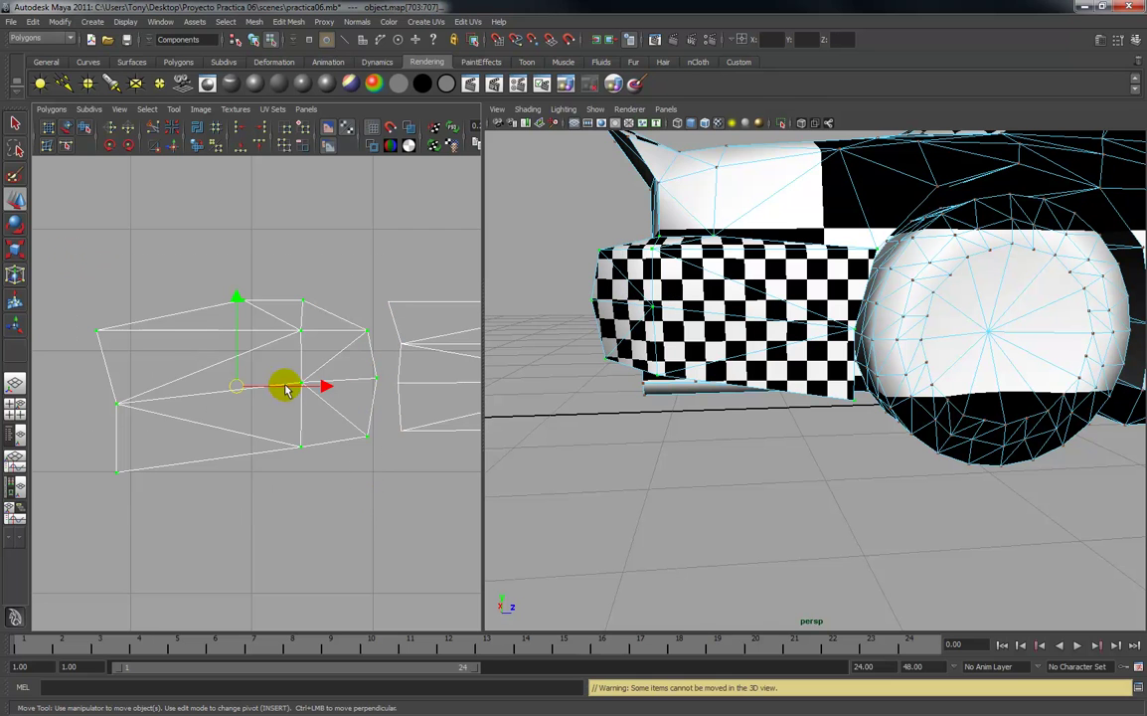
drag(325, 386, 342, 389)
alt+middle_drag(396, 425, 280, 464)
scroll(343, 444, up, 1)
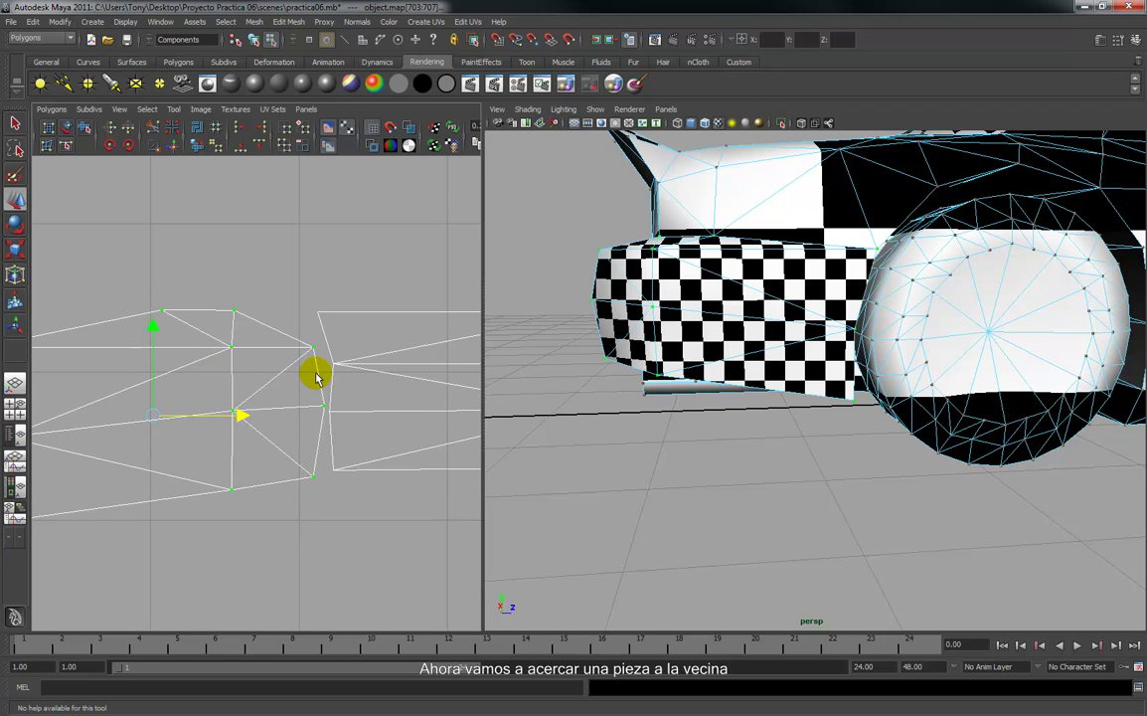
Scale the left side shell down slightly and reposition it close to the central bumper shell's border.
key(r)
drag(151, 414, 141, 423)
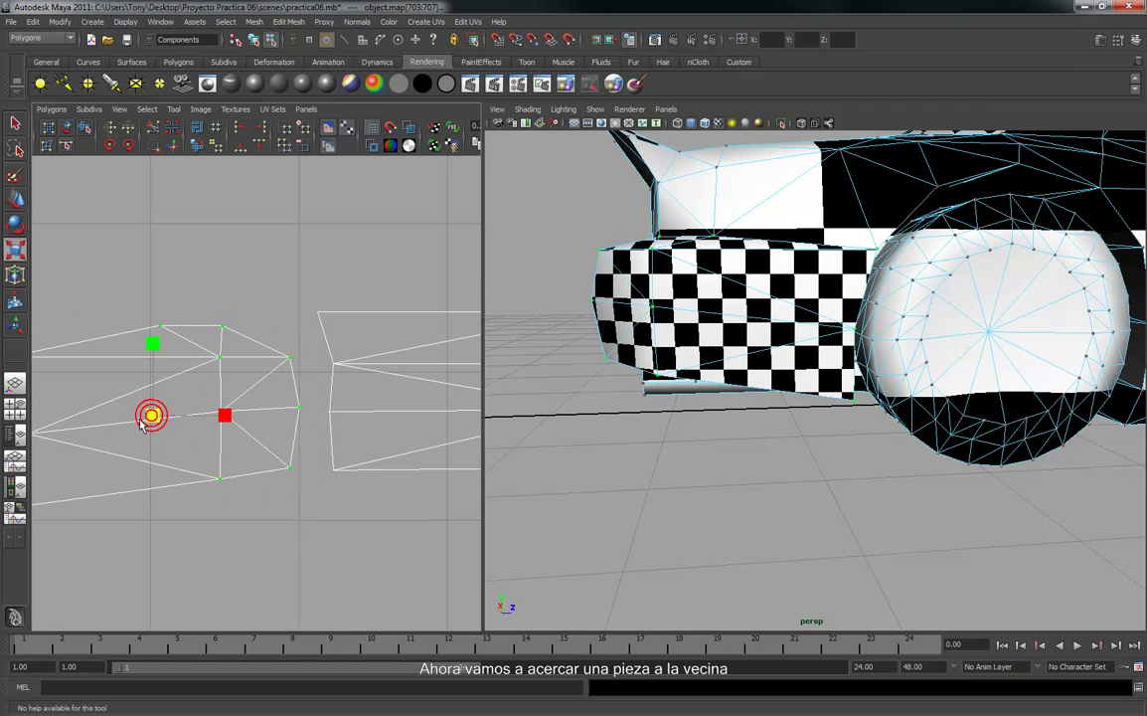
key(w)
drag(245, 415, 267, 416)
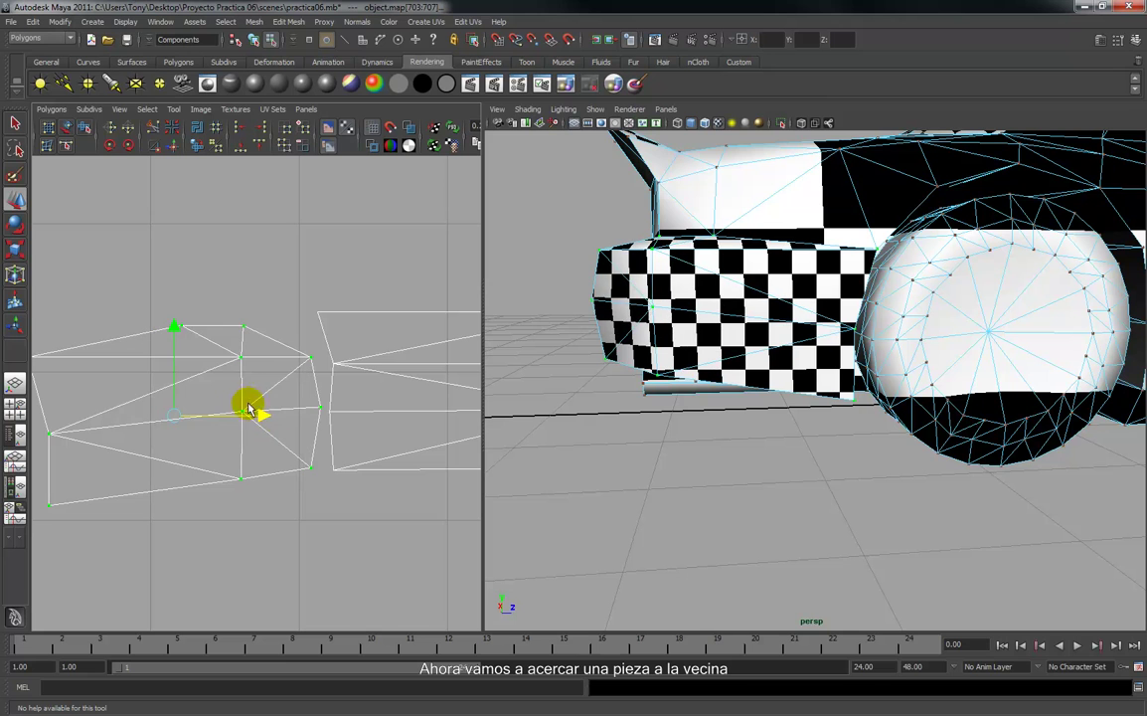
drag(172, 416, 174, 424)
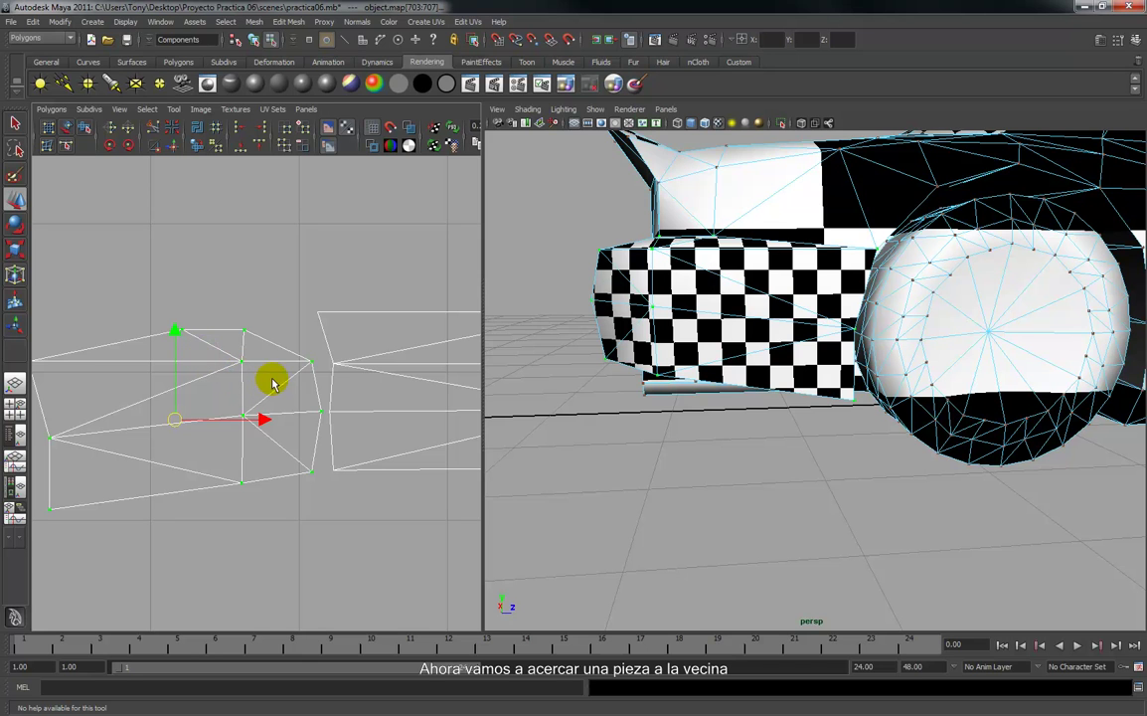
Move the left side shell's upper, lower and top inner border UVs to line up with the central bumper shell's border.
mouse_move(308, 391)
right_down()
mouse_move(336, 375)
mouse_move(347, 388)
right_up()
click(305, 352)
click(298, 352)
middle_drag(370, 362, 408, 366)
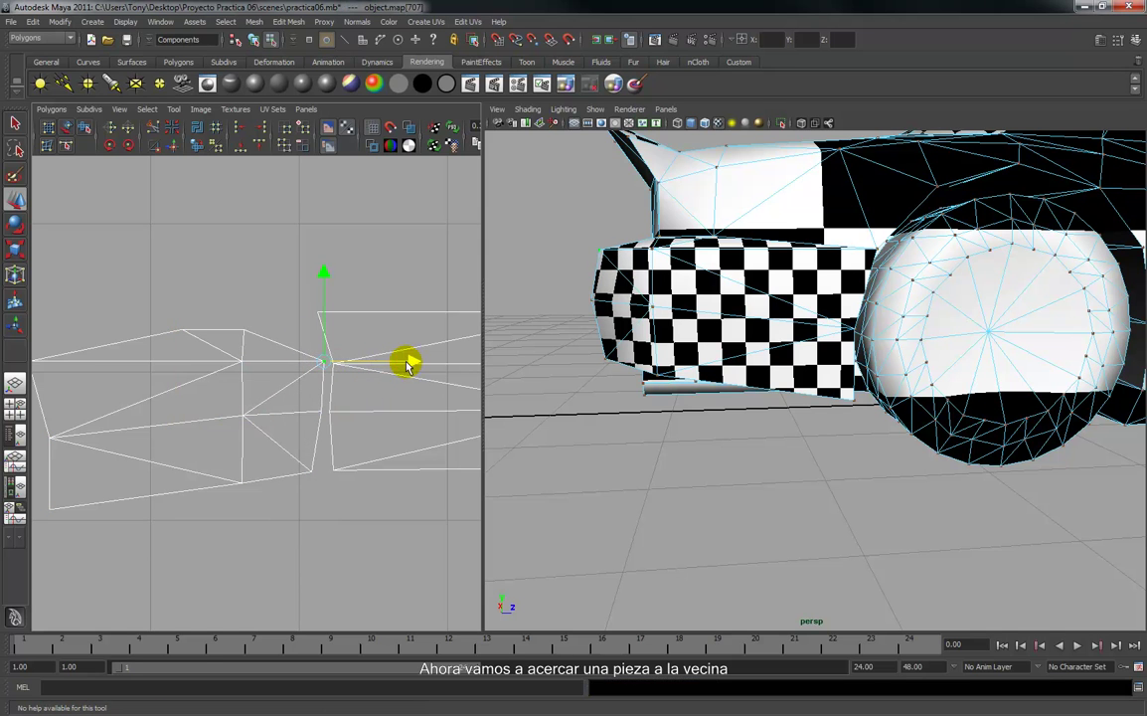
click(313, 471)
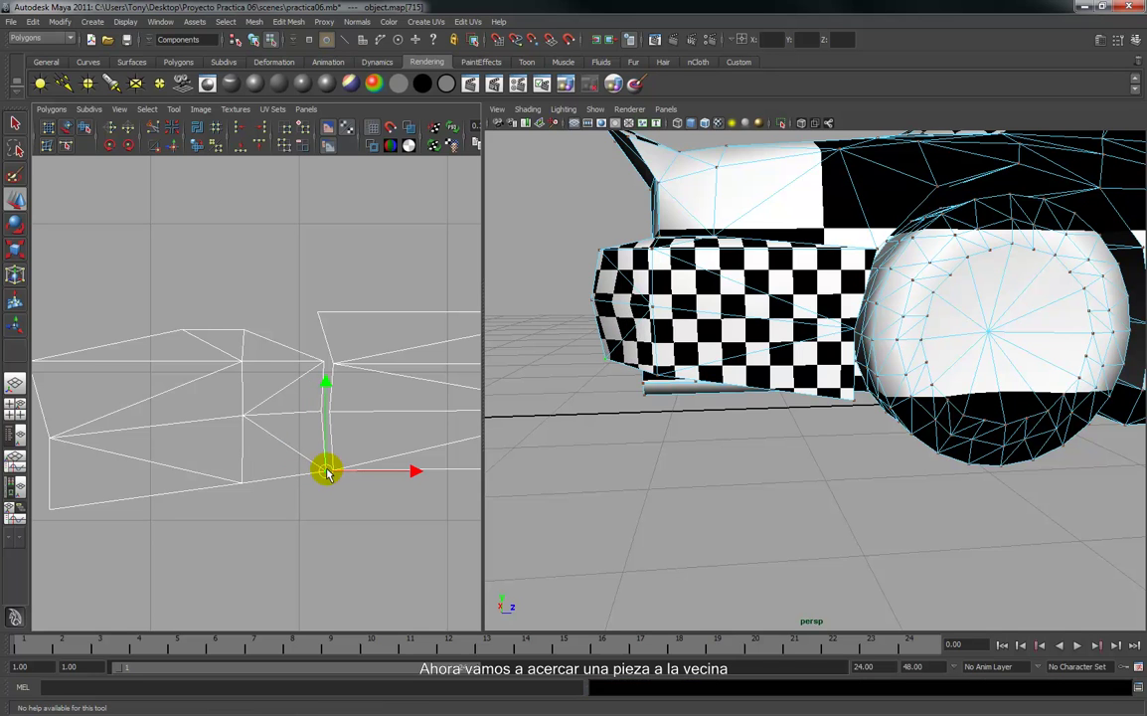
click(238, 326)
drag(243, 328, 308, 318)
Join the left side shell to the central bumper shell along their shared border edges with Move and Sew UV Edges.
right_drag(321, 348, 326, 313)
click(308, 331)
click(315, 387)
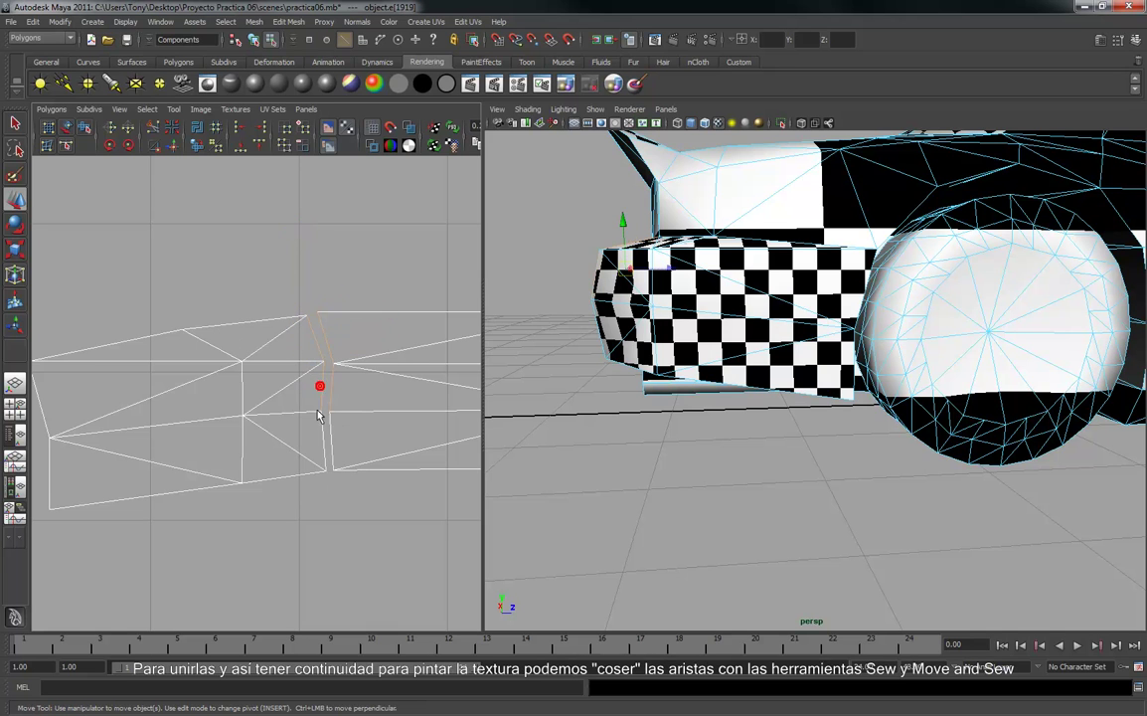
click(316, 430)
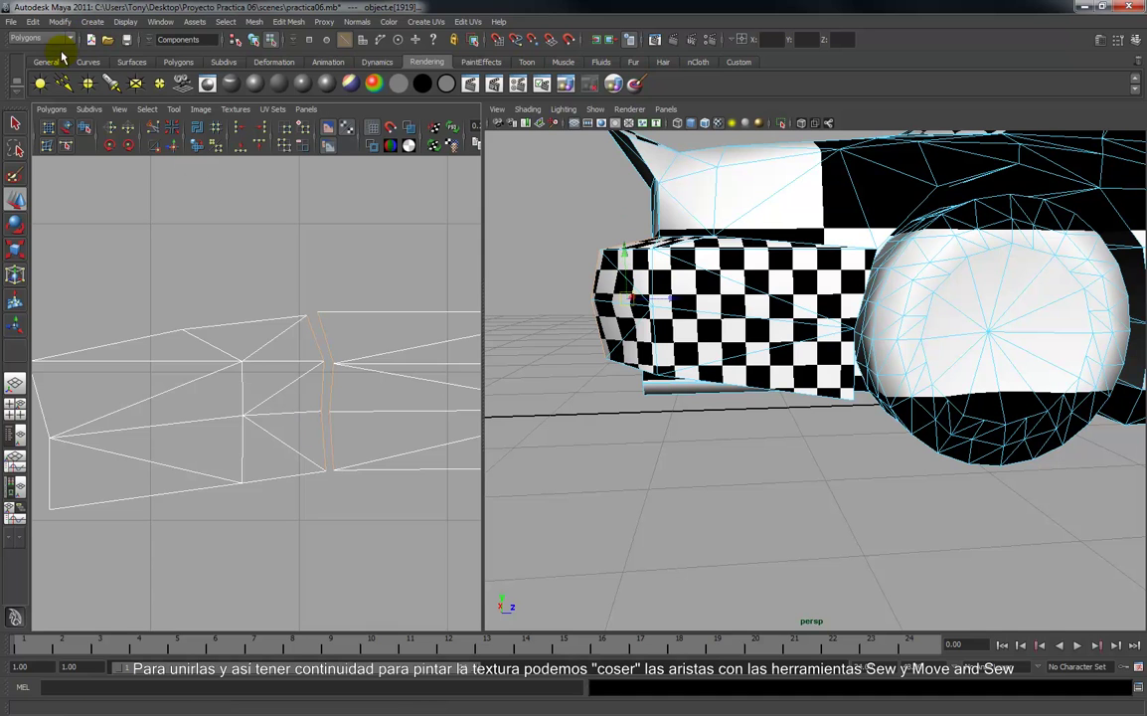
click(60, 114)
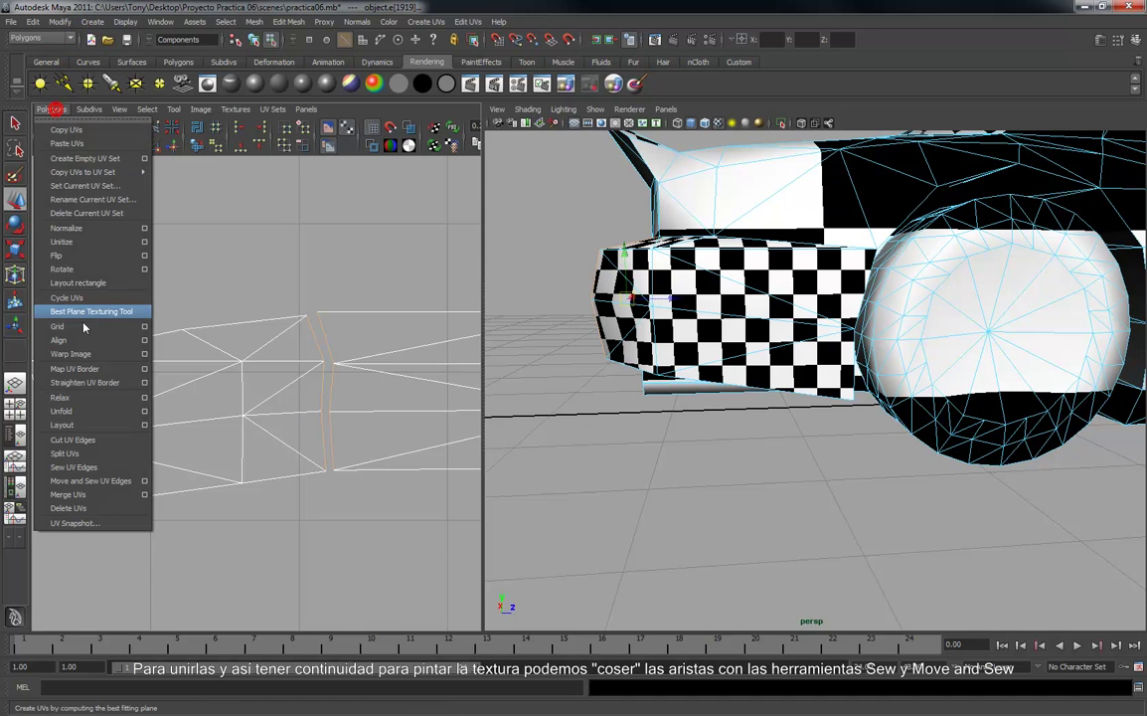
click(95, 481)
alt+drag(654, 289, 731, 326)
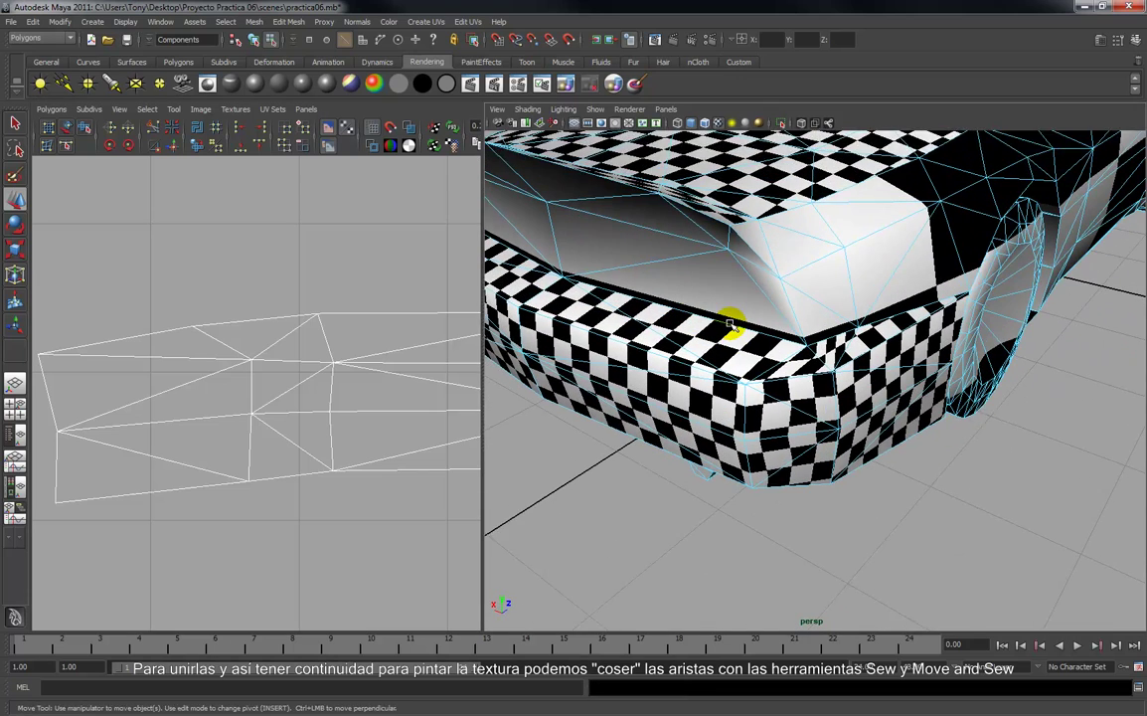
Move the sewn seam's top UV left and raise the neighbouring upper-edge UV to about the same height.
right_click(308, 317)
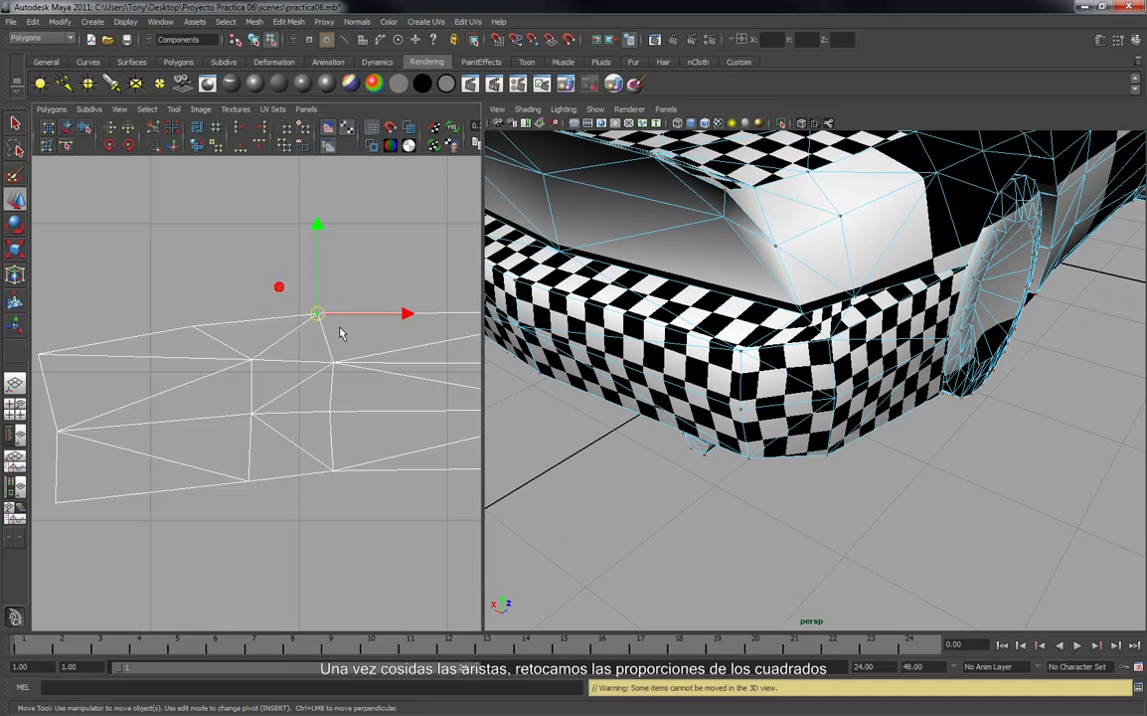
drag(318, 318, 278, 322)
click(173, 317)
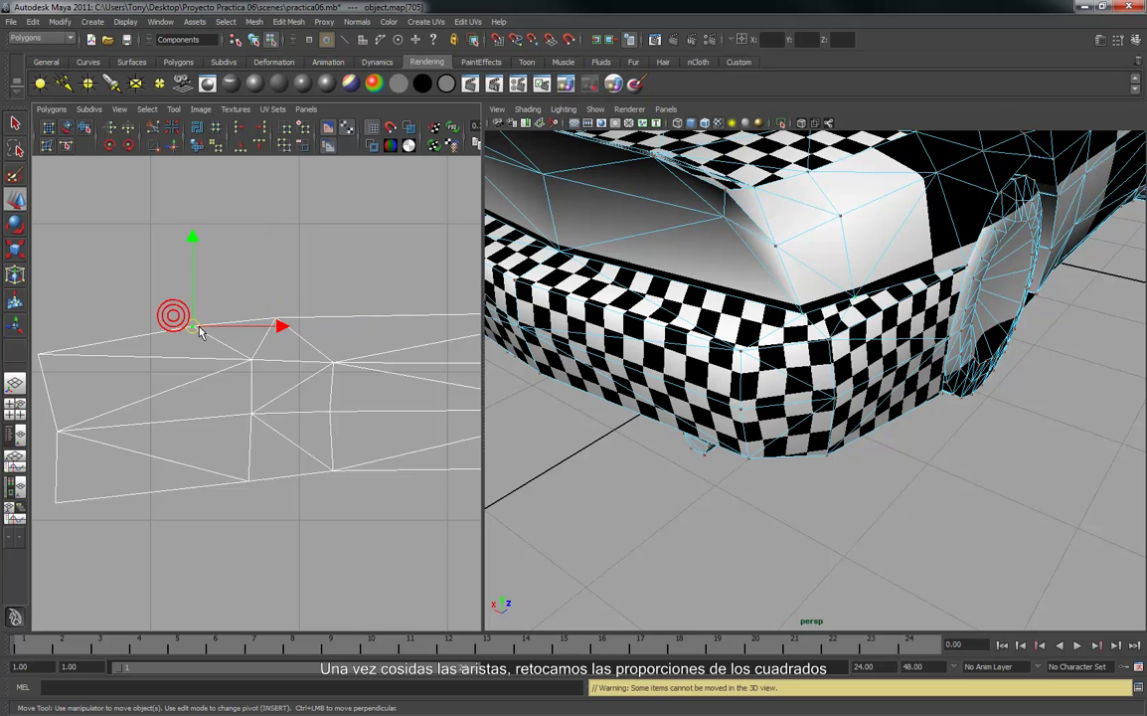
click(193, 319)
mouse_move(195, 316)
mouse_down()
mouse_move(183, 314)
mouse_move(199, 318)
mouse_up()
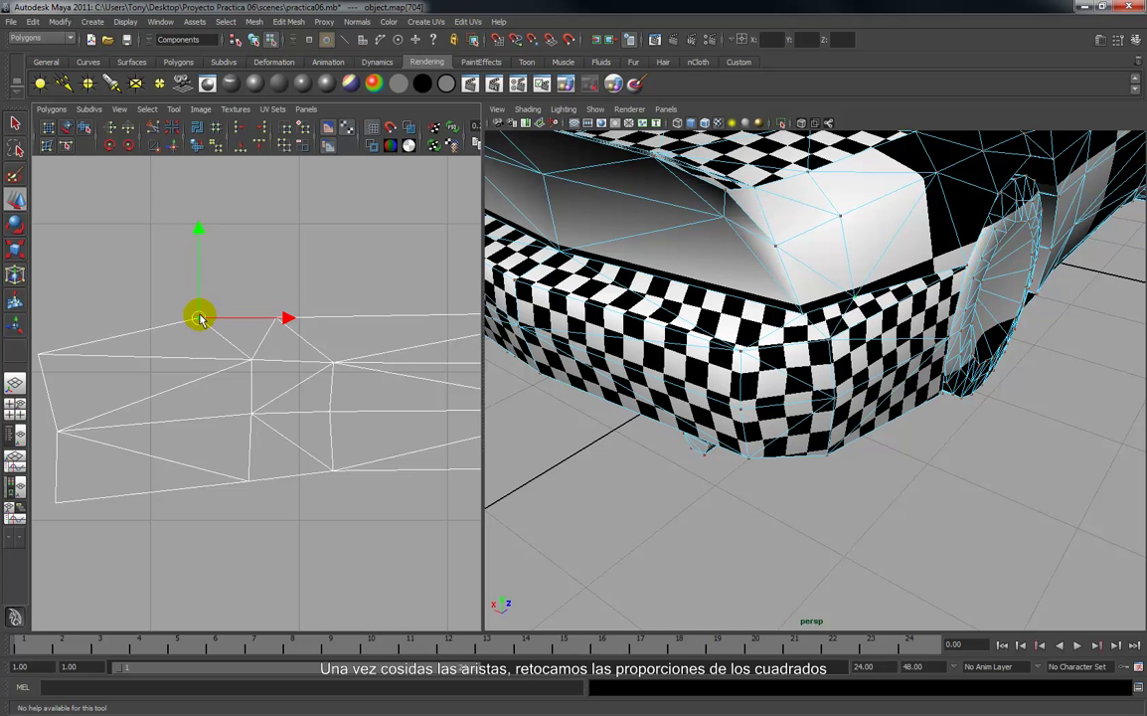
Select the left corner's two upper-edge UVs, shift them slightly right and raise them to even out the checkers.
alt+middle_drag(112, 330, 147, 312)
alt+drag(748, 386, 694, 349)
alt+drag(621, 362, 703, 410)
alt+middle_drag(423, 365, 330, 383)
scroll(328, 378, down, 2)
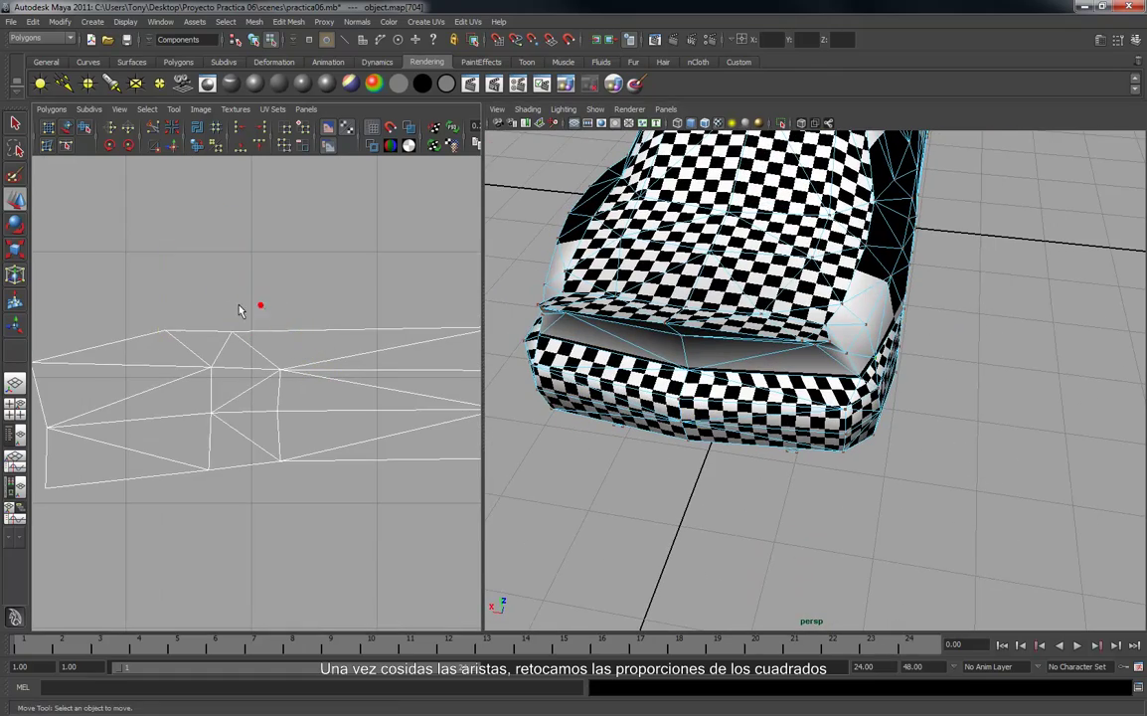
click(204, 318)
drag(276, 347, 306, 329)
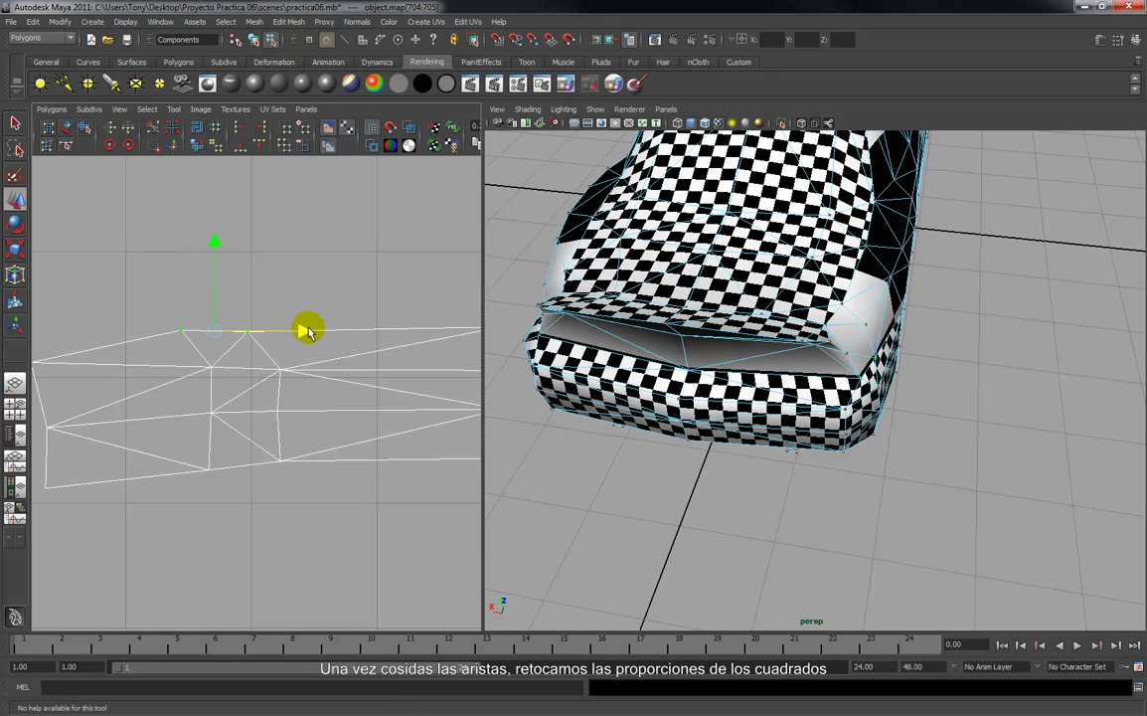
drag(220, 248, 217, 235)
alt+drag(776, 300, 748, 428)
scroll(748, 427, up, 4)
alt+middle_drag(744, 365, 768, 393)
alt+drag(778, 368, 833, 354)
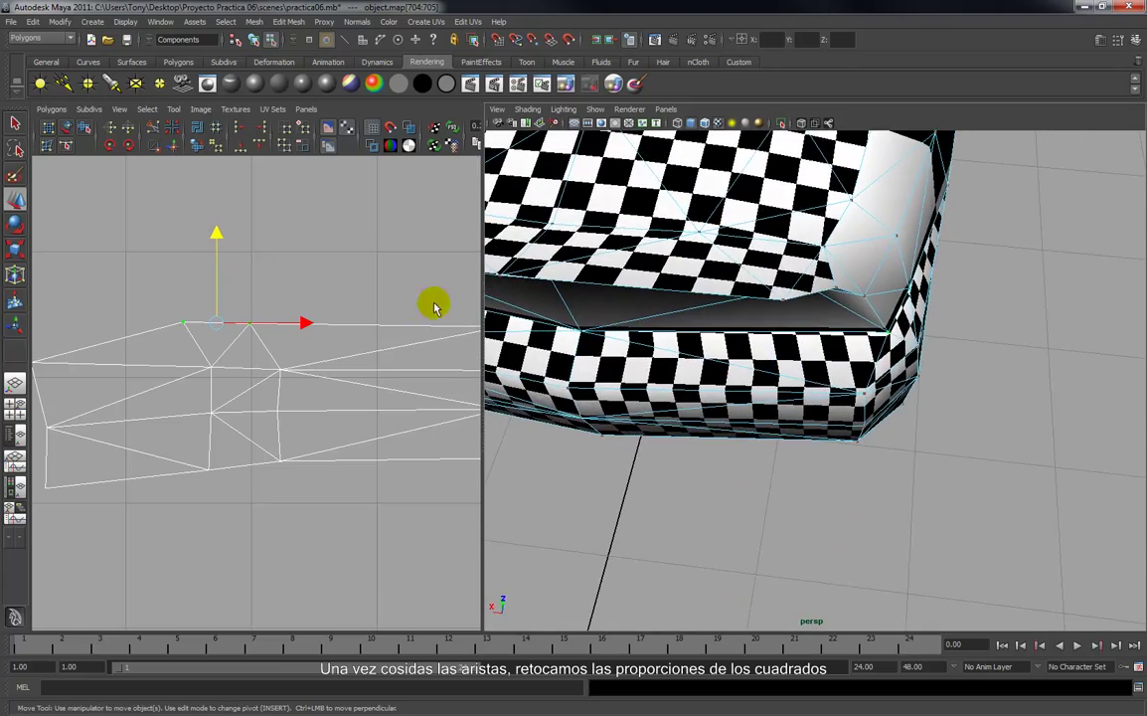
drag(216, 234, 216, 227)
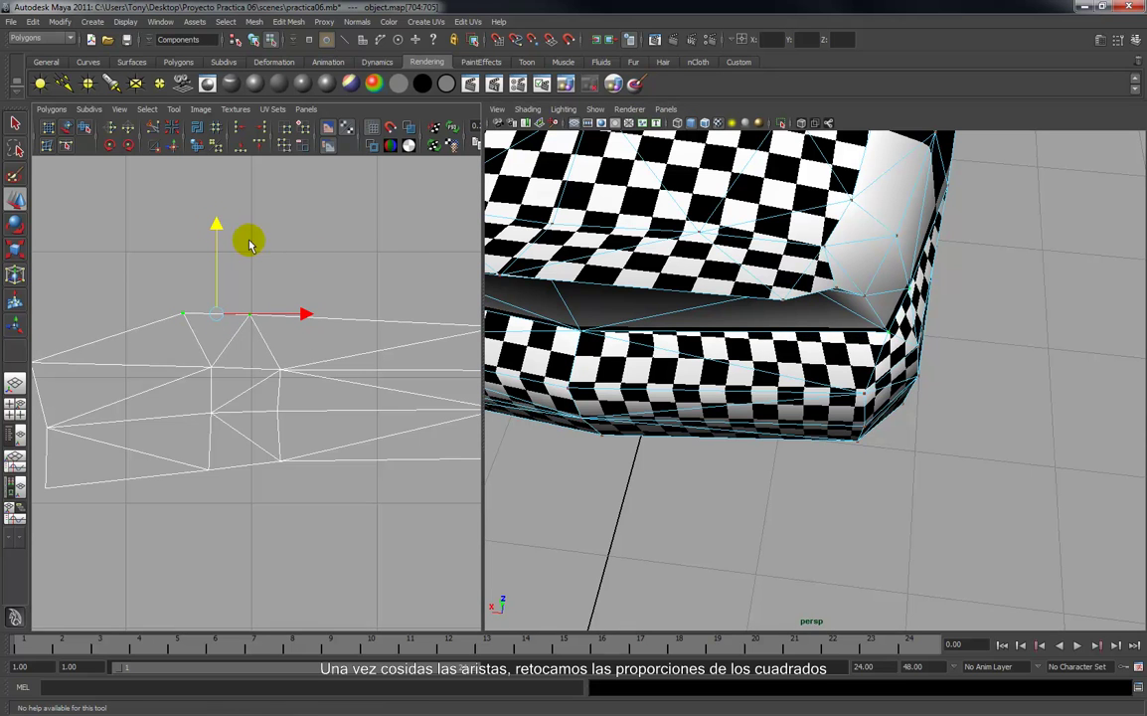
Raise the central bumper section's upper middle UV slightly to match the raised corner UVs.
scroll(254, 266, down, 2)
alt+middle_drag(248, 267, 143, 275)
click(363, 347)
drag(364, 262, 363, 254)
mouse_move(540, 314)
alt+mouse_down()
mouse_move(537, 326)
mouse_move(547, 303)
alt+mouse_up()
alt+middle_drag(264, 343, 307, 328)
Nudge the left corner's two upper-edge UVs horizontally, one at a time, to reduce the checker distortion.
drag(210, 329, 198, 322)
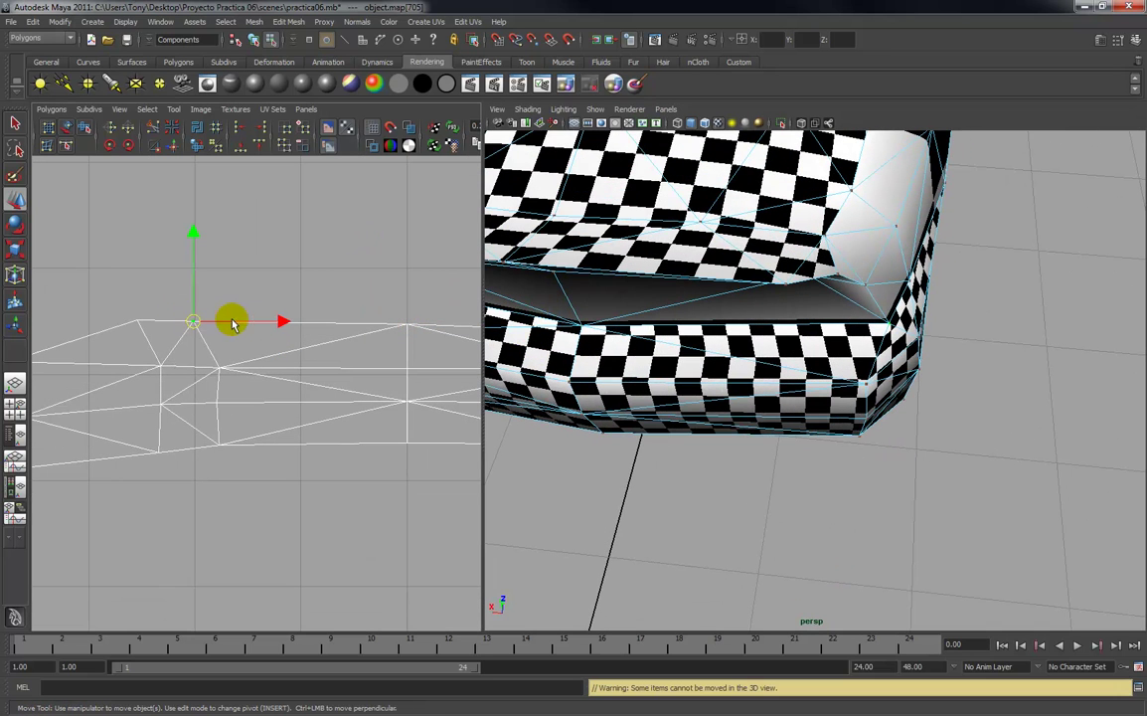
drag(282, 323, 291, 328)
alt+drag(587, 367, 487, 341)
alt+middle_drag(236, 367, 312, 381)
drag(189, 323, 232, 341)
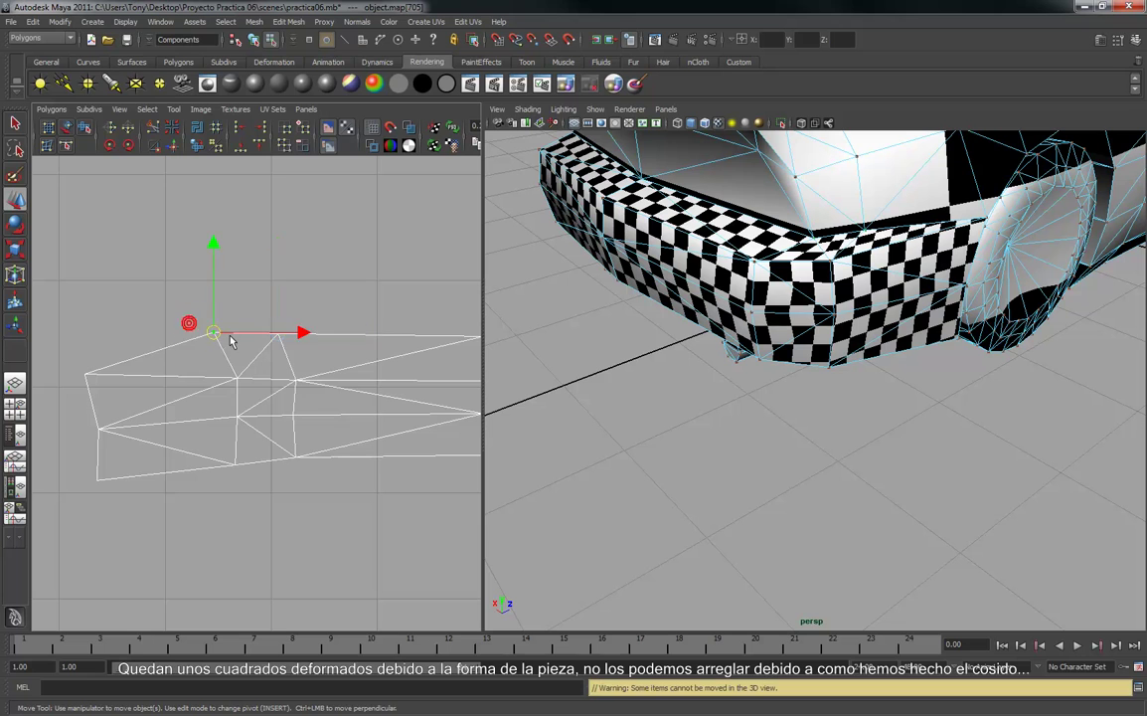
mouse_move(301, 335)
mouse_down()
mouse_move(315, 333)
mouse_move(284, 333)
mouse_move(298, 334)
mouse_up()
mouse_move(495, 366)
alt+mouse_down()
mouse_move(582, 378)
mouse_move(600, 410)
mouse_move(517, 345)
mouse_move(588, 390)
mouse_move(631, 383)
alt+mouse_up()
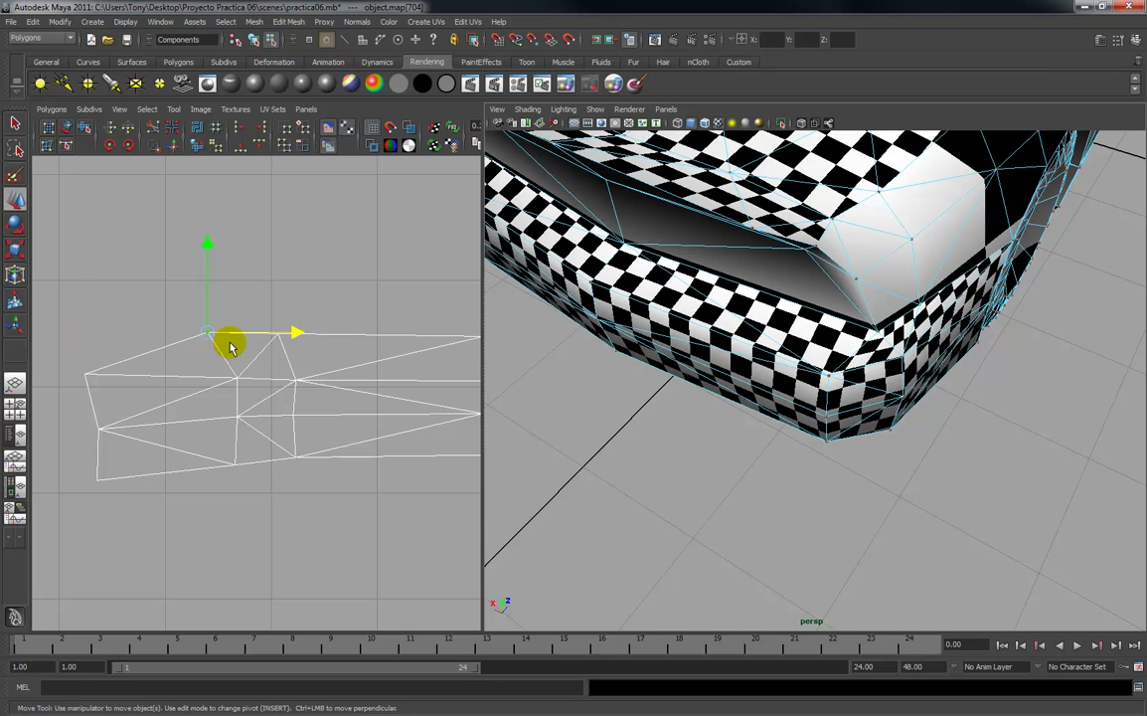
drag(340, 323, 336, 303)
drag(261, 318, 364, 334)
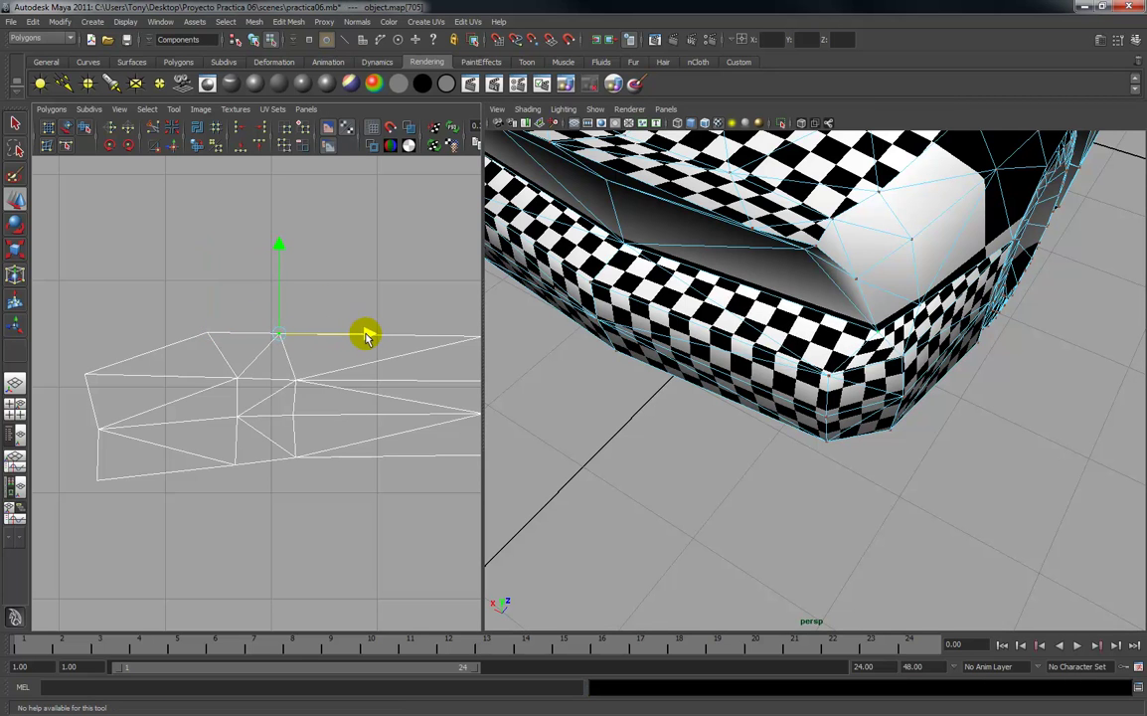
alt+drag(611, 335, 612, 346)
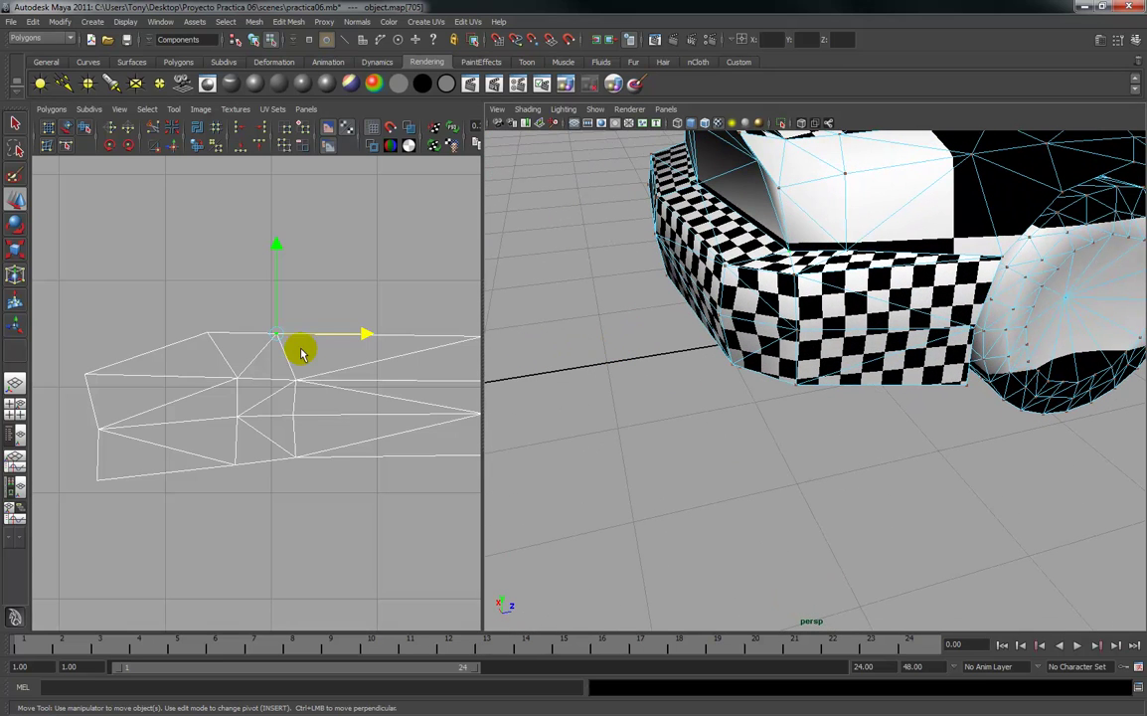
Select the right side shell's UVs except its inner border and move them right to widen the corner section.
alt+right_drag(298, 348, 185, 350)
alt+right_drag(92, 358, 240, 372)
right_click(224, 383)
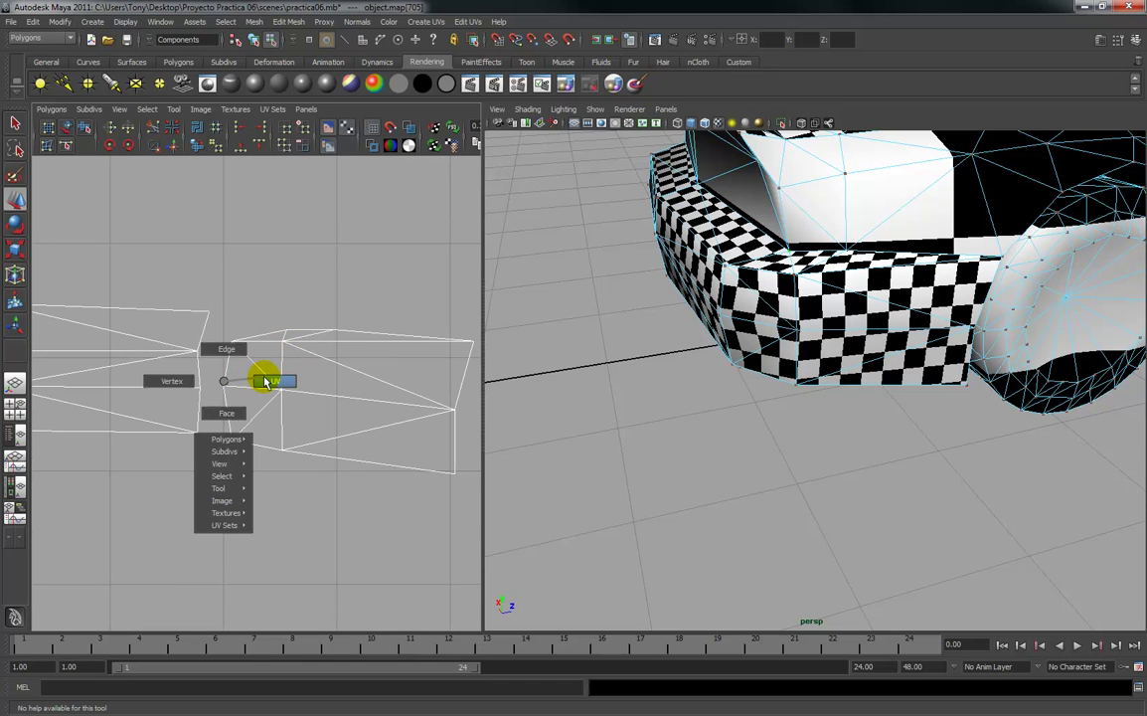
alt+drag(512, 377, 685, 391)
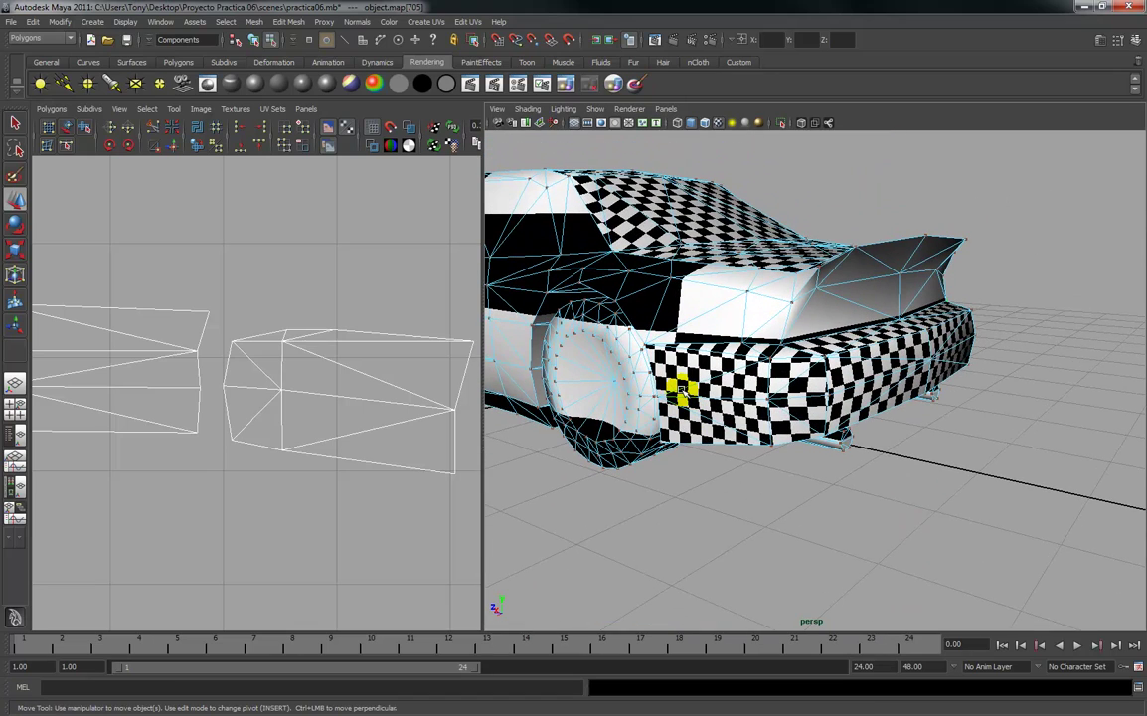
drag(243, 302, 368, 450)
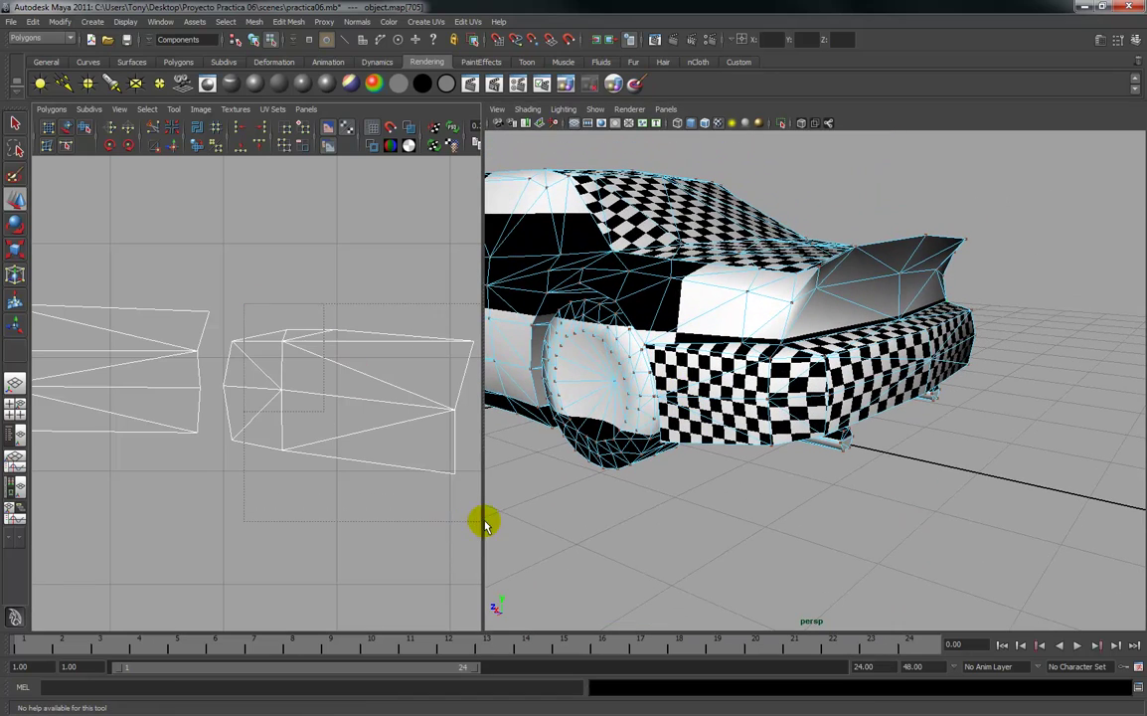
drag(477, 522, 478, 523)
drag(456, 398, 487, 412)
Raise the right side shell's two upper-edge UVs, and move the inner one left above the shell's inner border.
alt+middle_drag(311, 408, 216, 375)
scroll(316, 402, up, 2)
drag(210, 286, 326, 322)
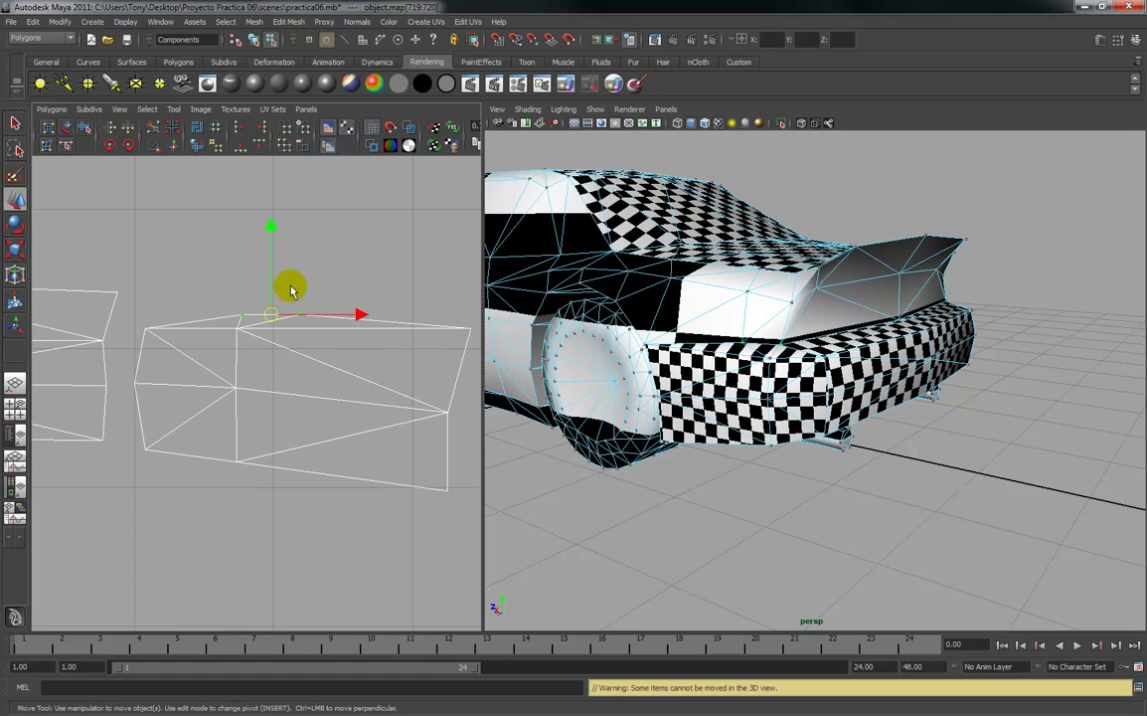
drag(271, 230, 271, 212)
drag(250, 300, 154, 301)
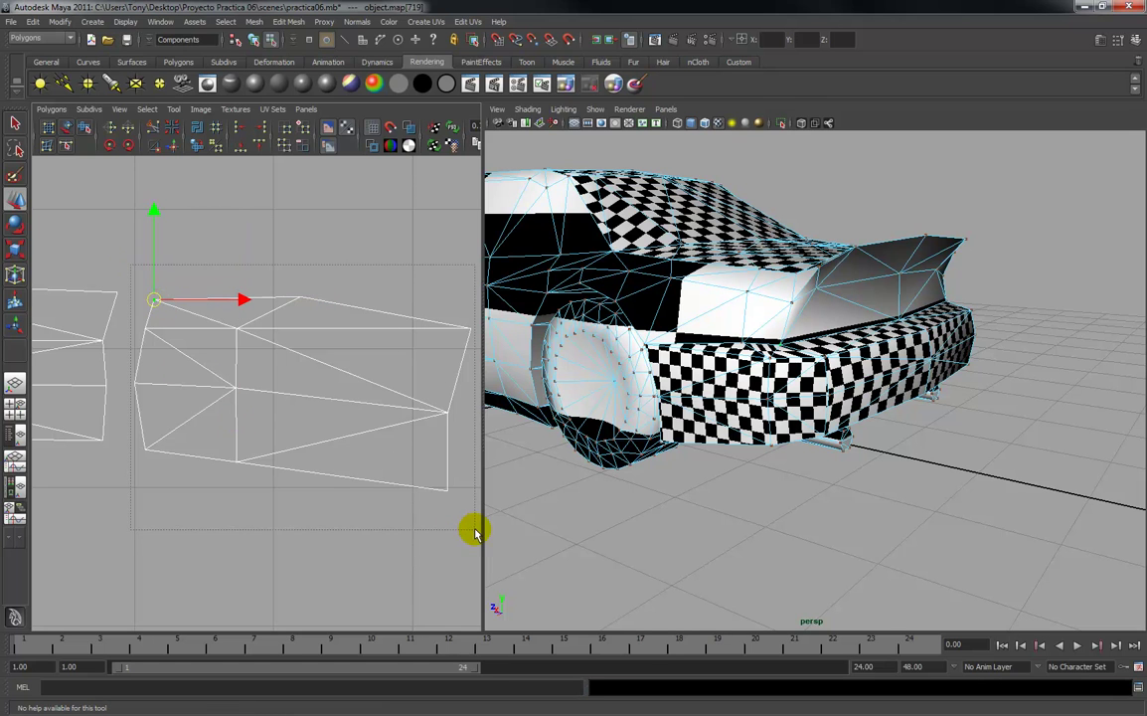
Scale the right side shell down beside the central bumper shell and fit its inner border UVs to the central border.
drag(473, 534, 472, 531)
drag(302, 394, 251, 395)
click(118, 301)
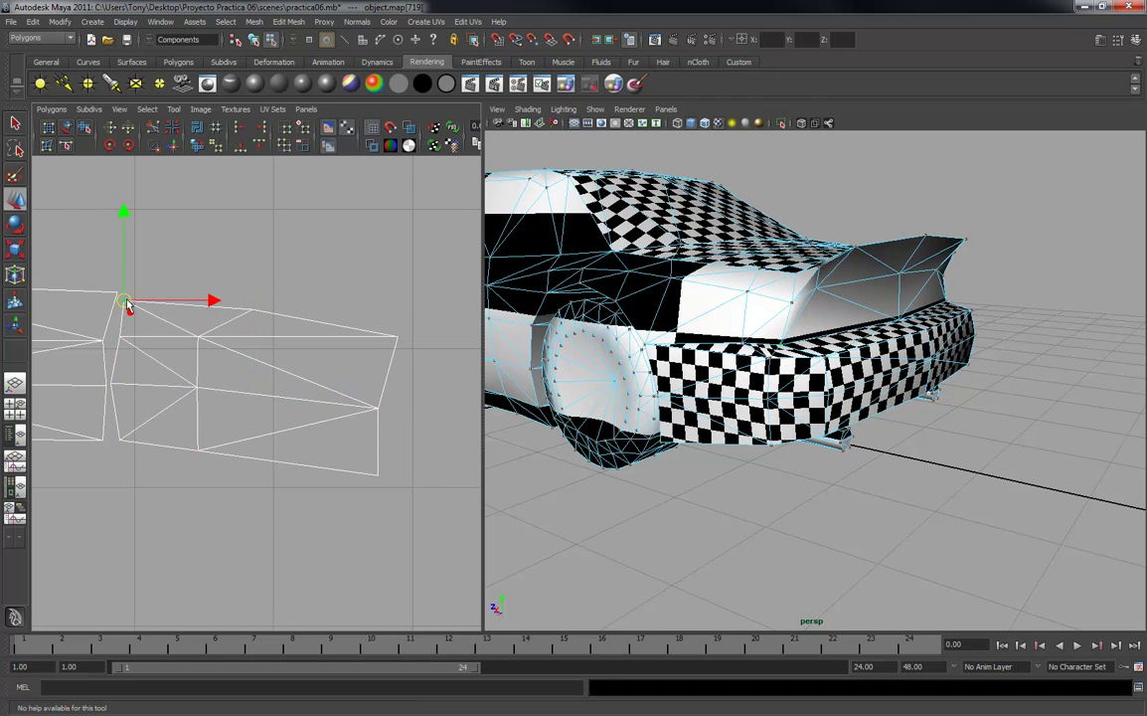
click(107, 340)
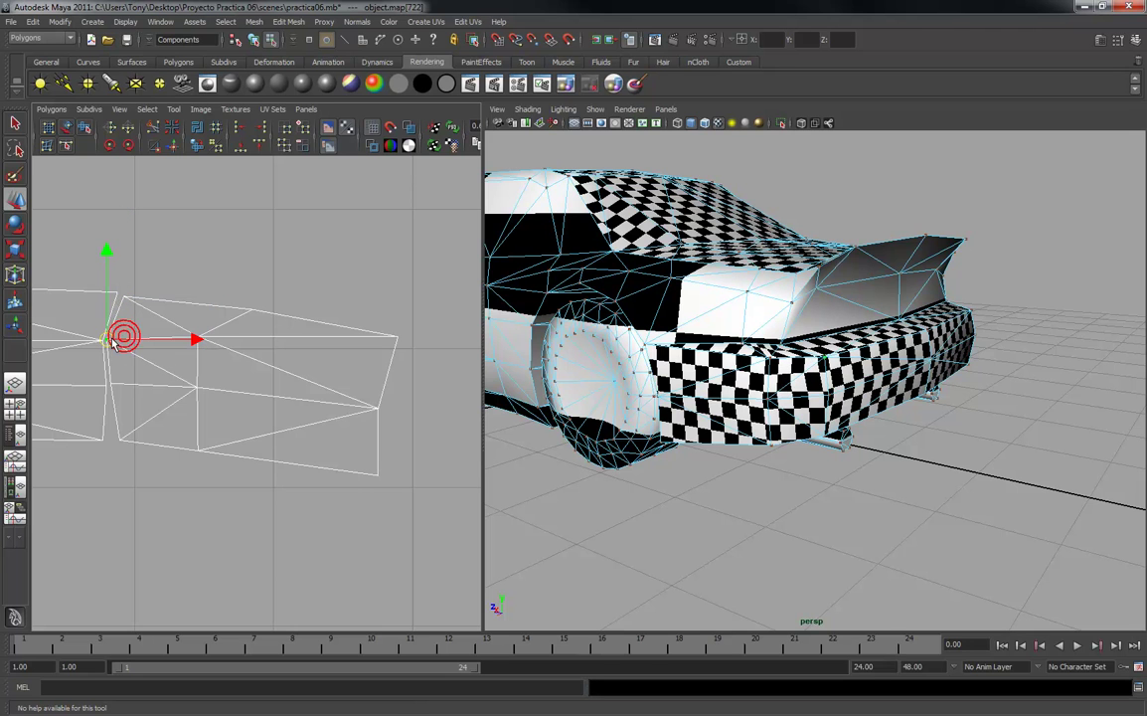
click(110, 437)
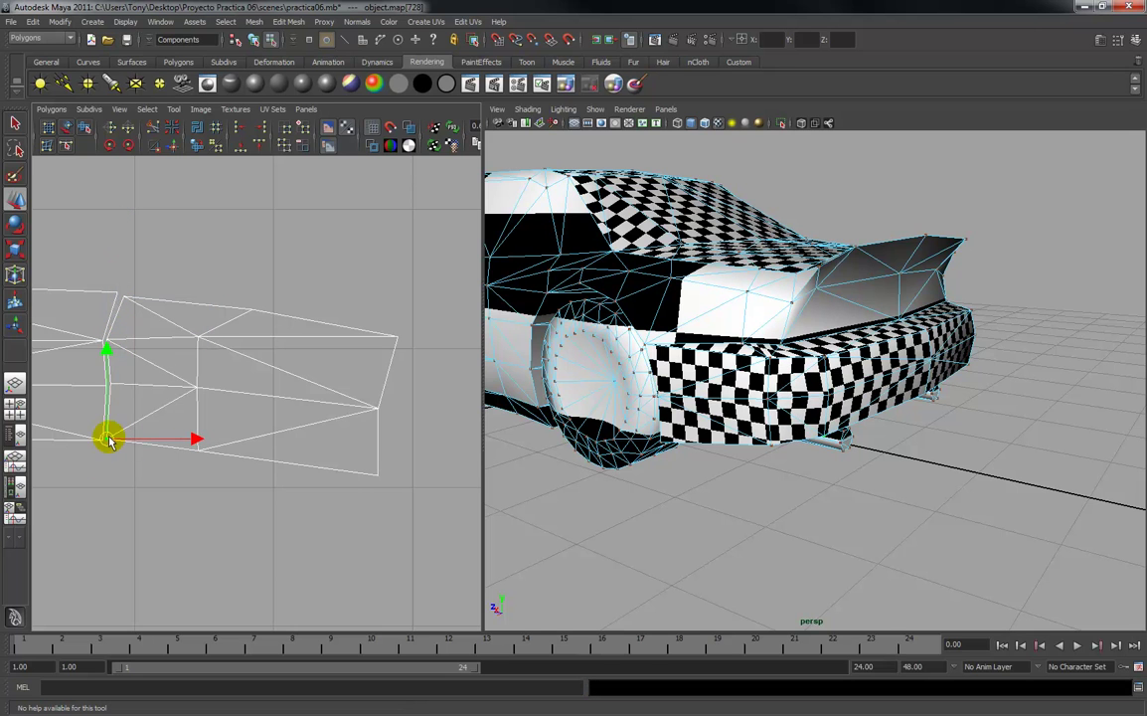
Select the three border edges between the central and right bumper shells and join them with Move and Sew UV Edges.
alt+middle_drag(116, 396, 199, 389)
right_drag(166, 317, 170, 286)
click(174, 366)
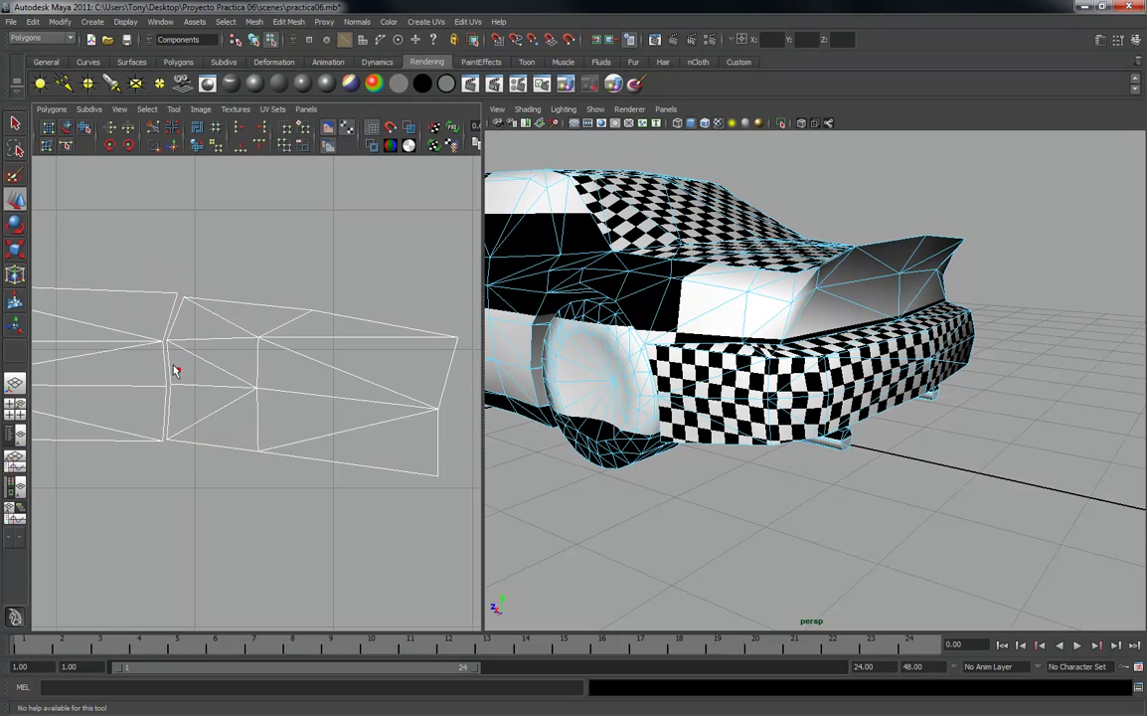
click(167, 366)
shift+click(168, 406)
shift+click(173, 316)
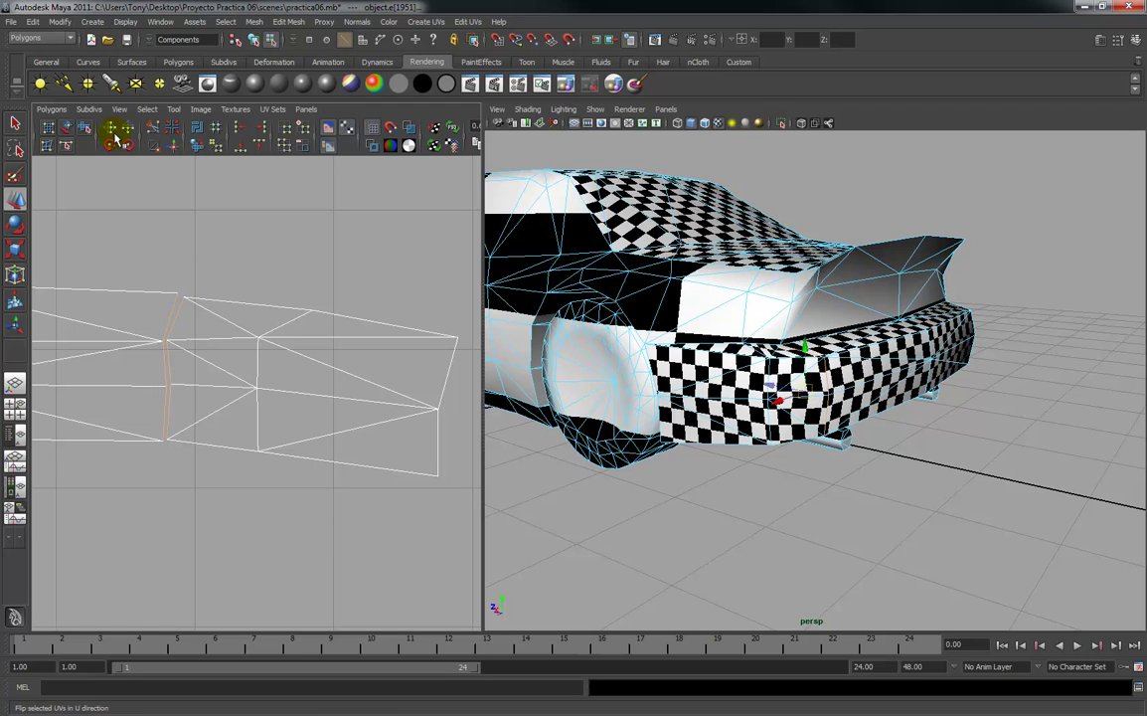
click(51, 110)
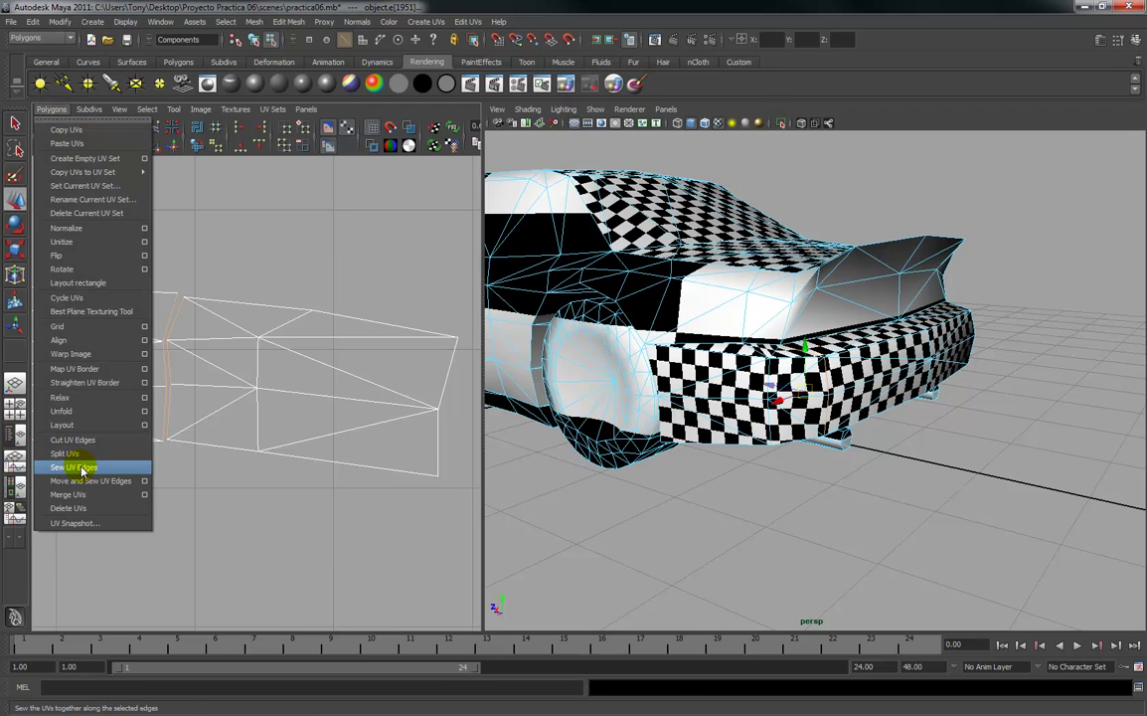
click(84, 480)
alt+middle_drag(221, 363, 250, 364)
alt+right_drag(250, 364, 259, 377)
alt+middle_drag(283, 397, 258, 391)
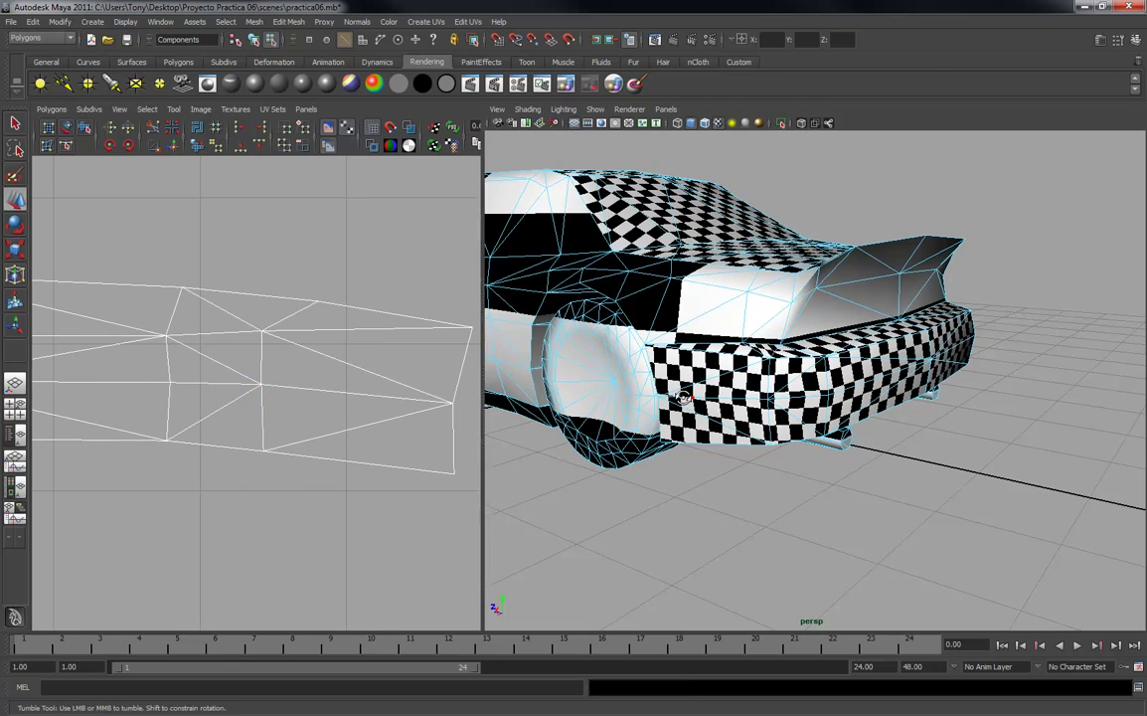
Select the right section's UVs beyond the sewn seam and fine-tune their position to even out the corner checker.
alt+drag(723, 397, 691, 399)
alt+right_drag(691, 400, 679, 502)
alt+middle_drag(663, 455, 740, 437)
alt+drag(740, 438, 746, 435)
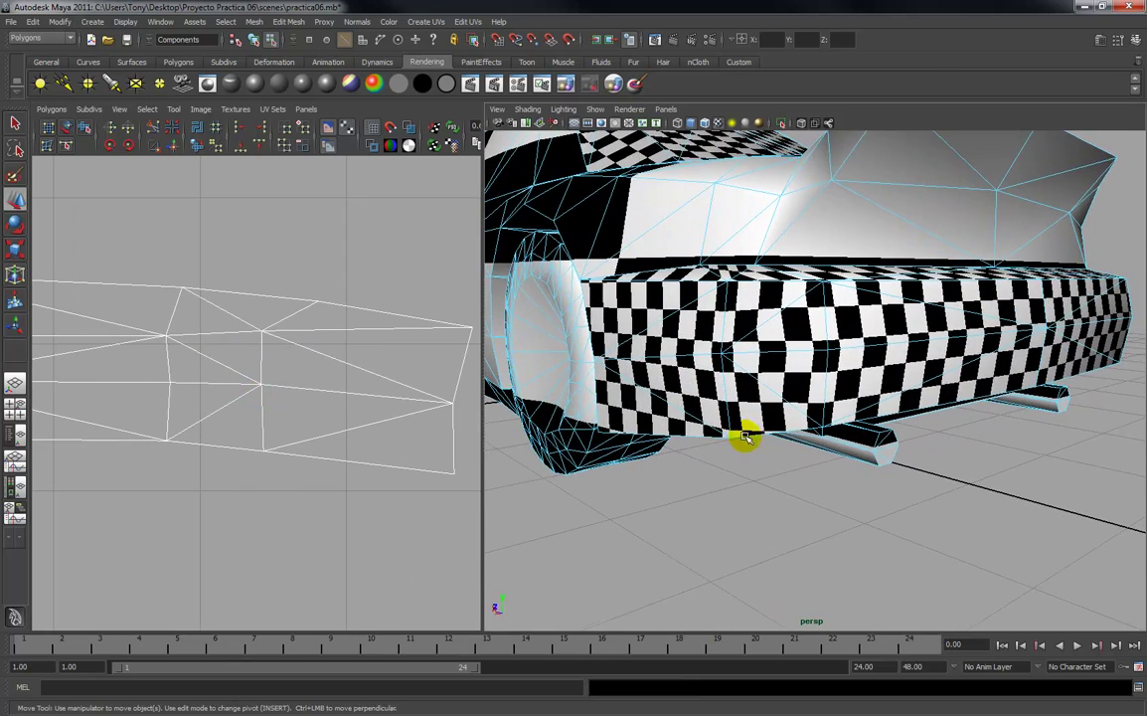
right_drag(265, 394, 330, 392)
drag(455, 512, 443, 504)
key(w)
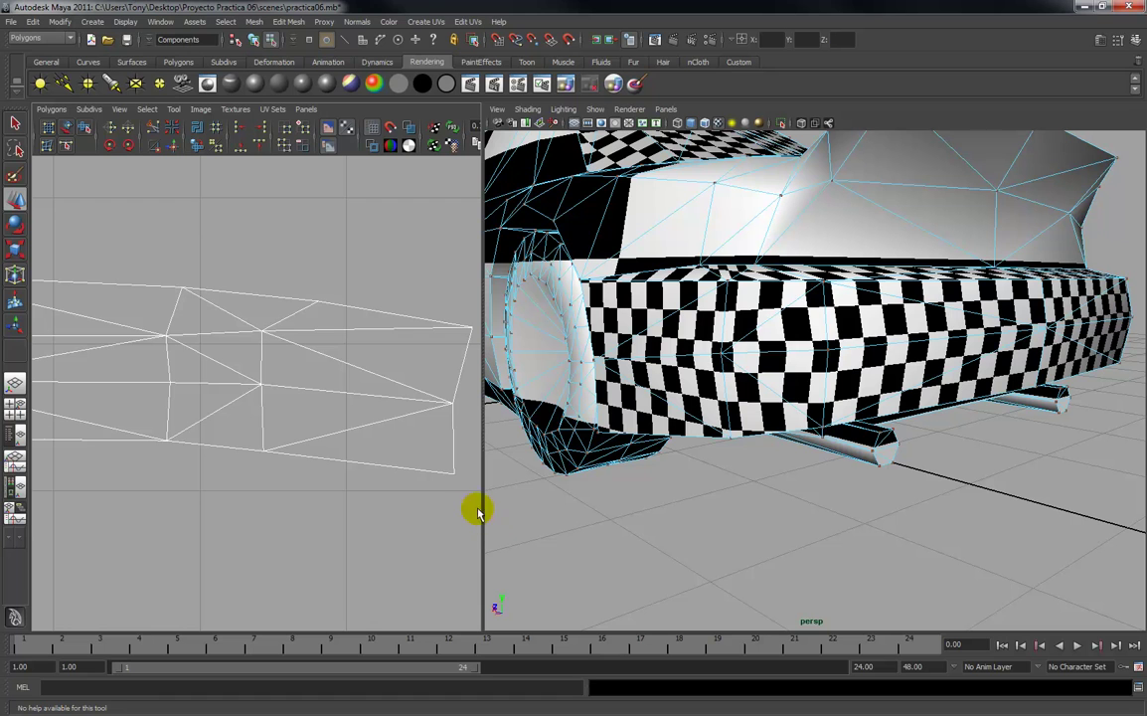
mouse_move(366, 389)
mouse_down()
mouse_move(352, 388)
mouse_move(373, 383)
mouse_move(374, 393)
mouse_up()
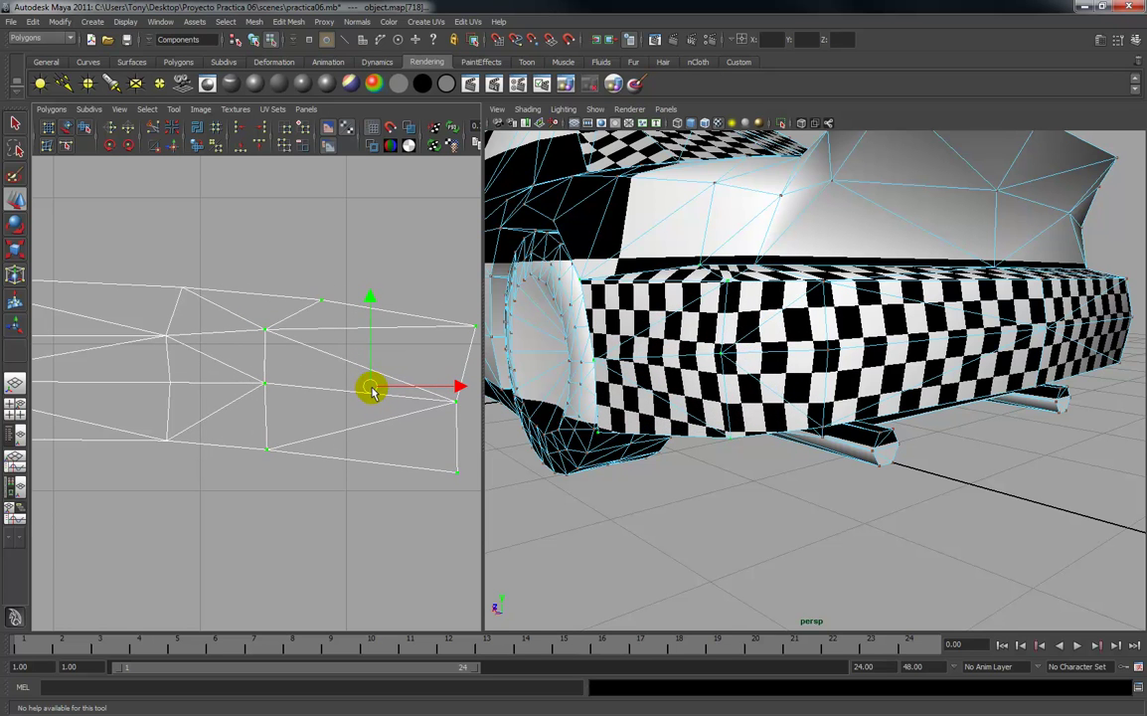
mouse_move(458, 389)
mouse_down()
mouse_move(441, 386)
mouse_move(454, 388)
mouse_up()
alt+drag(754, 387, 755, 361)
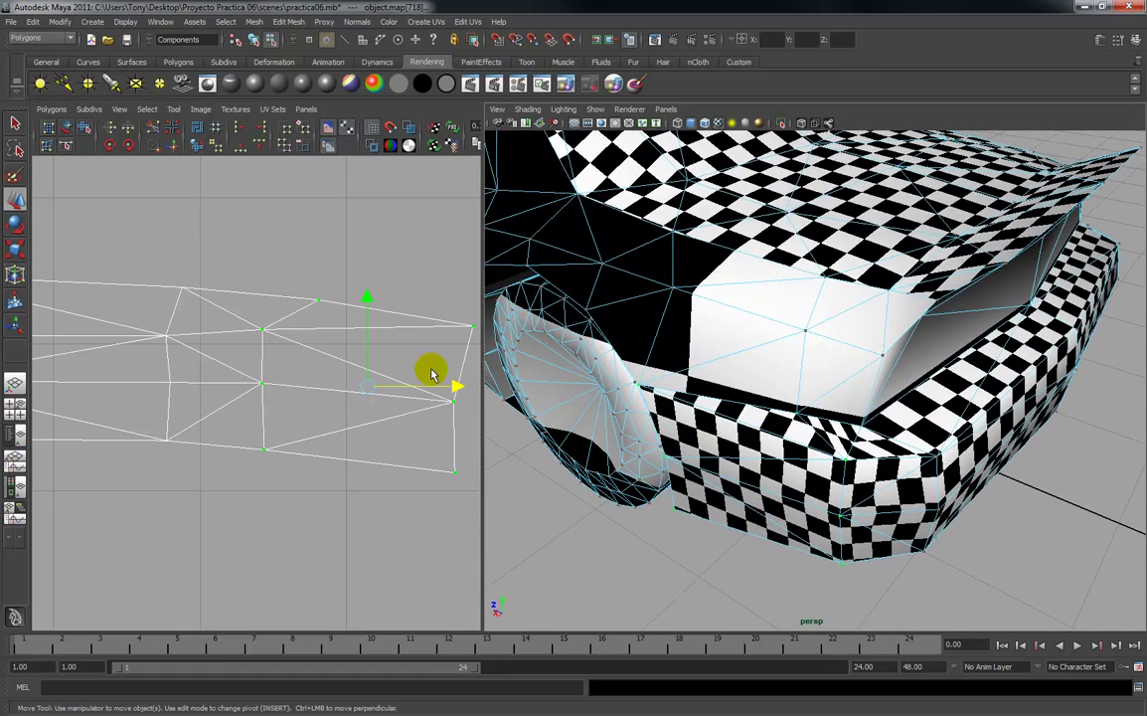
Cut the uppermost UV edge of the seam between the bumper's central and right sections.
drag(298, 266, 334, 305)
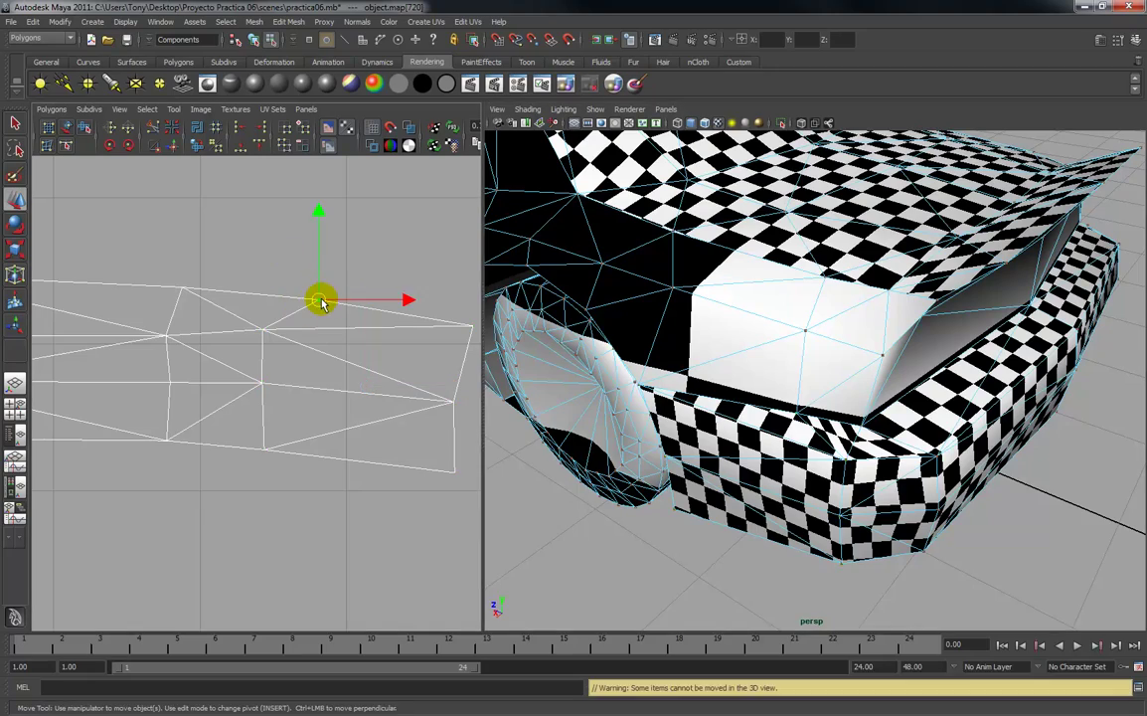
alt+right_drag(801, 320, 805, 351)
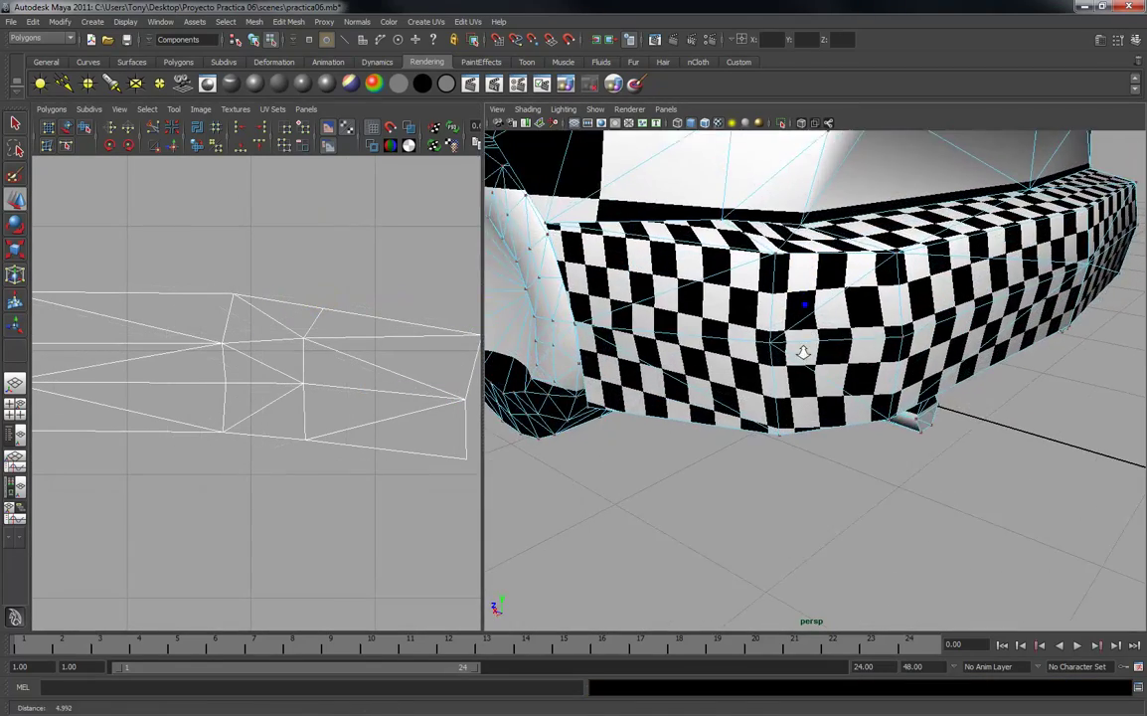
alt+drag(804, 351, 789, 370)
alt+right_drag(788, 343, 785, 368)
alt+drag(787, 369, 825, 363)
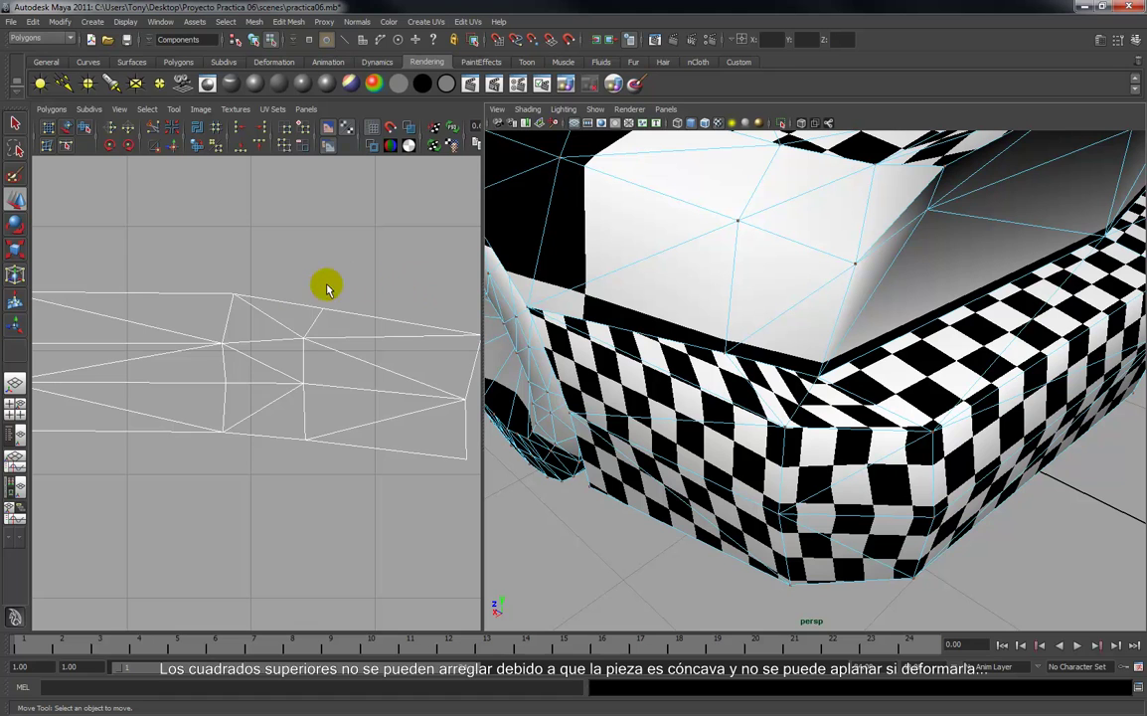
right_drag(215, 328, 226, 290)
click(231, 319)
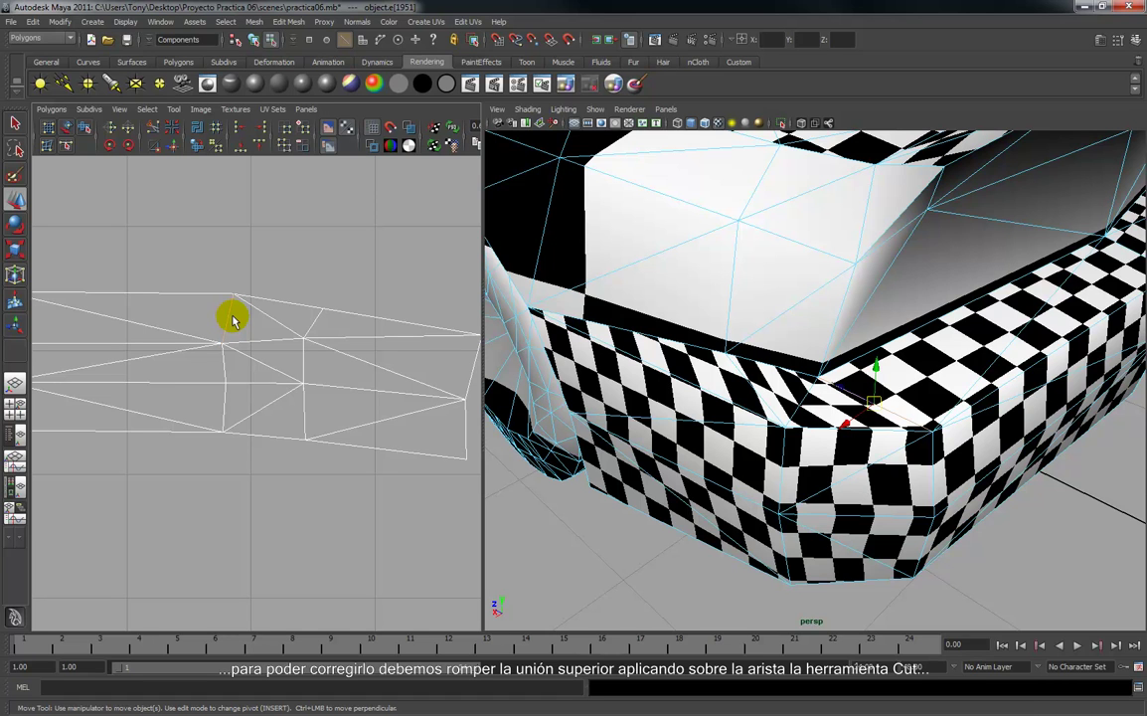
click(52, 109)
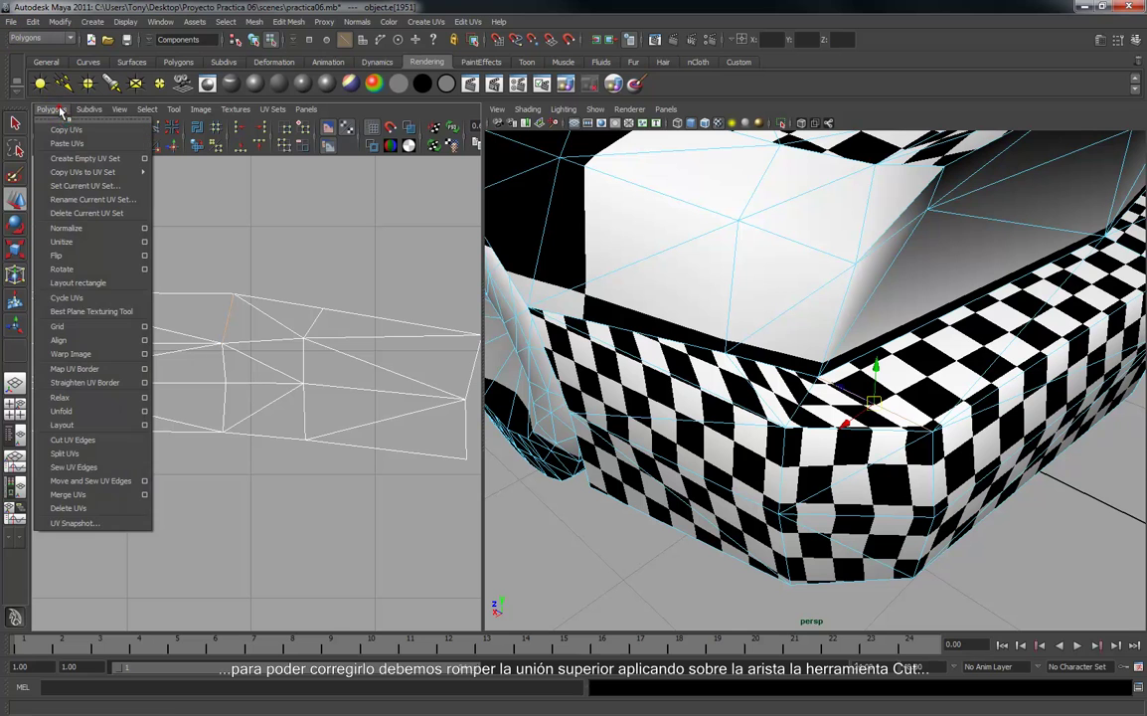
click(75, 441)
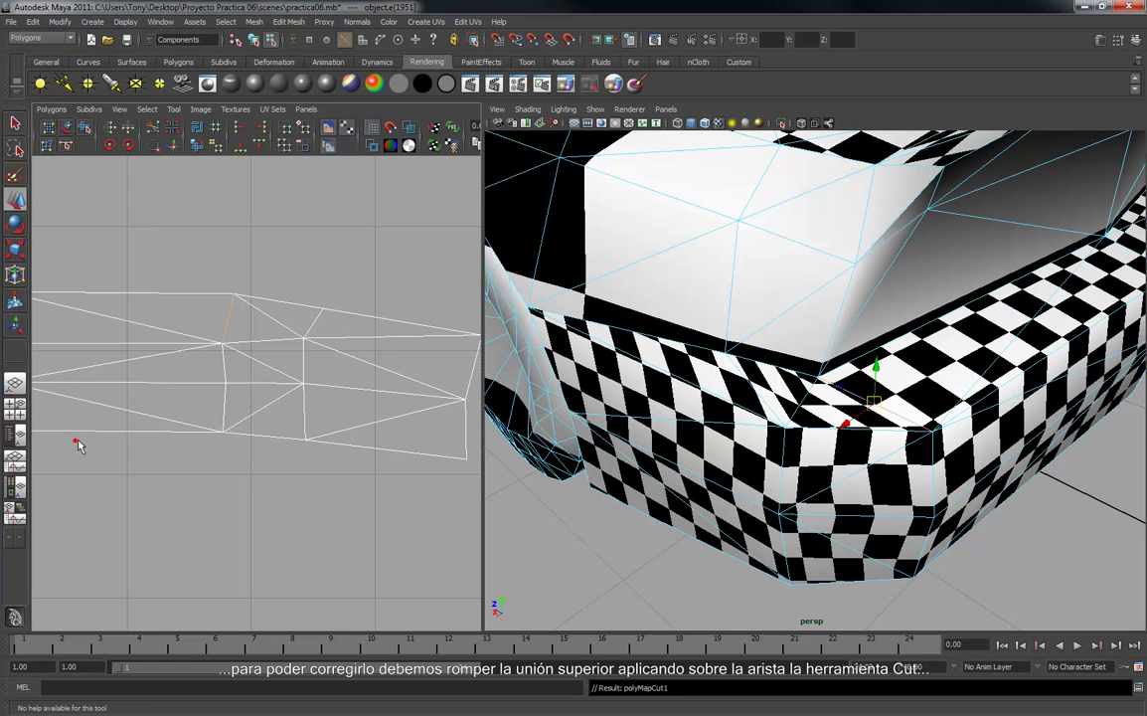
Move the right section's two upper-edge UVs right, away from the cut, to straighten the corner's upper checker squares.
right_click(241, 298)
click(281, 299)
click(236, 298)
drag(236, 298, 345, 311)
click(329, 314)
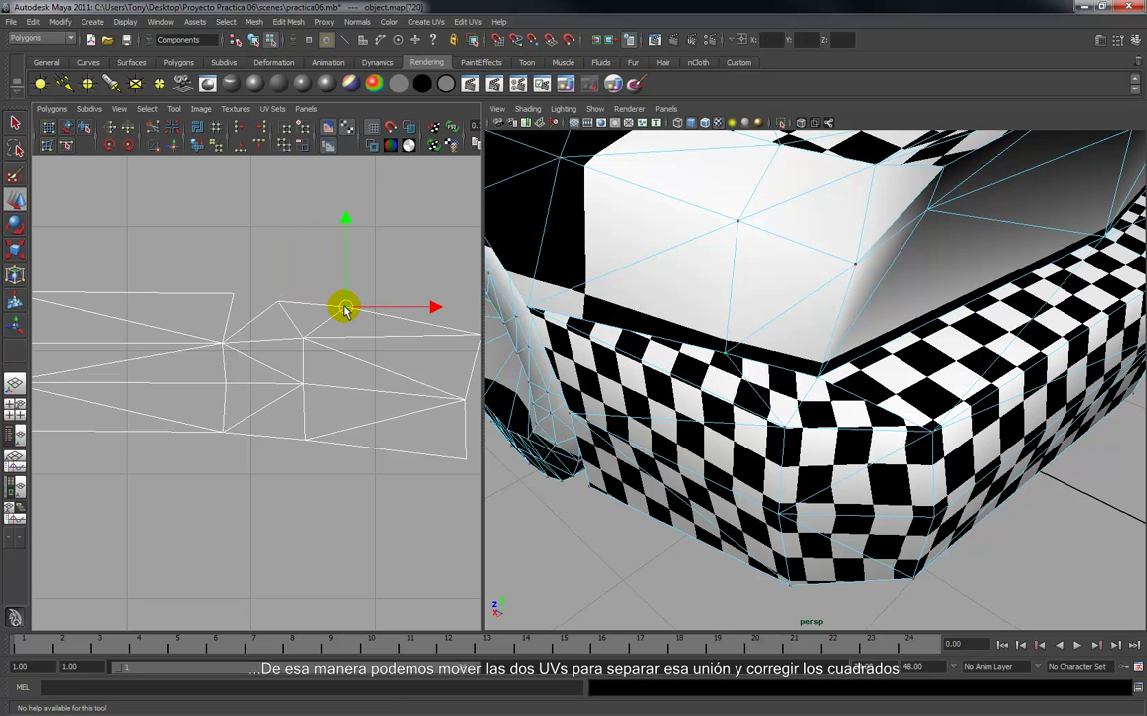
scroll(370, 342, down, 1)
alt+middle_drag(366, 352, 329, 332)
mouse_move(785, 409)
alt+mouse_down()
mouse_move(840, 384)
mouse_move(800, 404)
mouse_move(854, 410)
mouse_move(795, 407)
alt+mouse_up()
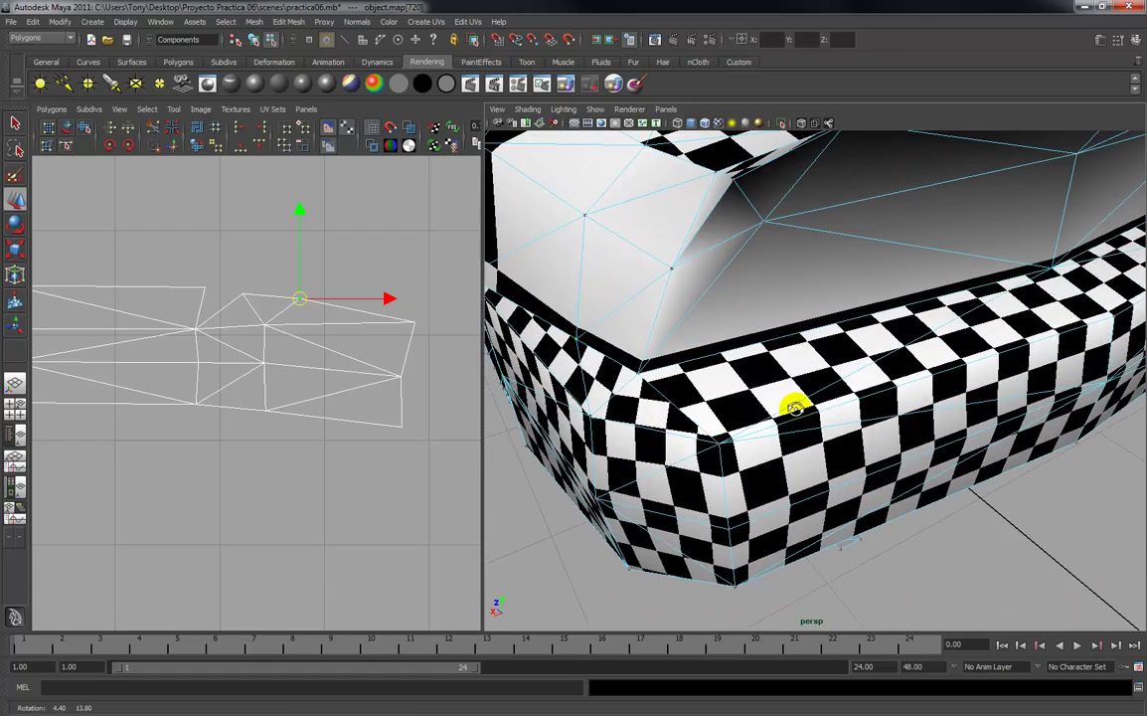
Cut the uppermost UV edge of the seam between the bumper's central and left sections.
scroll(781, 404, down, 3)
scroll(336, 394, down, 1)
alt+middle_drag(382, 385, 461, 379)
mouse_move(133, 382)
alt+middle_down()
mouse_move(382, 381)
mouse_move(305, 384)
mouse_move(275, 414)
alt+middle_up()
scroll(259, 414, up, 5)
alt+right_drag(286, 410, 348, 320)
click(602, 350)
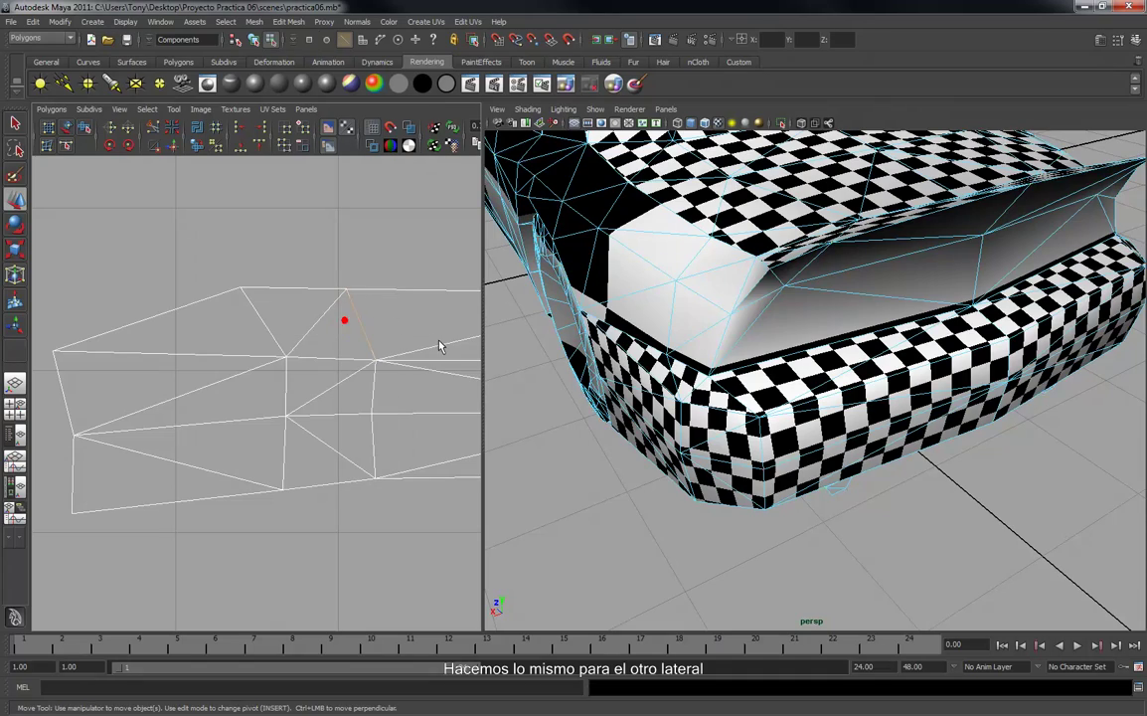
scroll(735, 352, down, 3)
alt+drag(776, 353, 718, 348)
alt+right_drag(718, 348, 724, 485)
alt+drag(717, 348, 684, 364)
alt+middle_drag(682, 355, 767, 385)
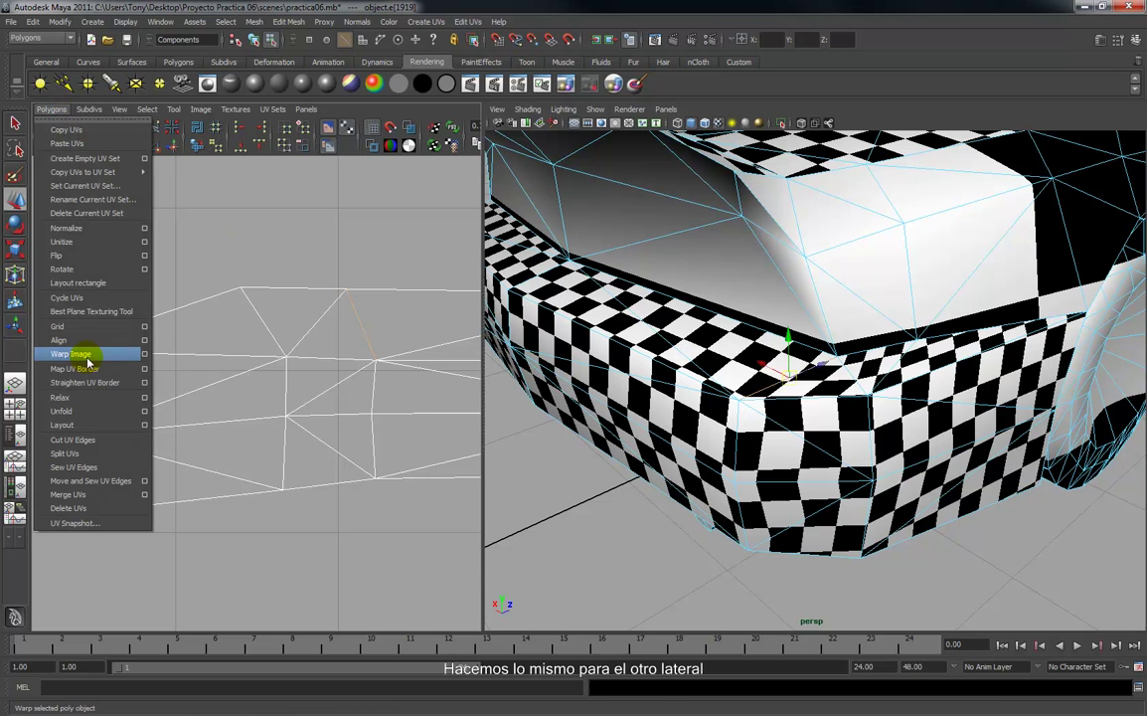
click(84, 438)
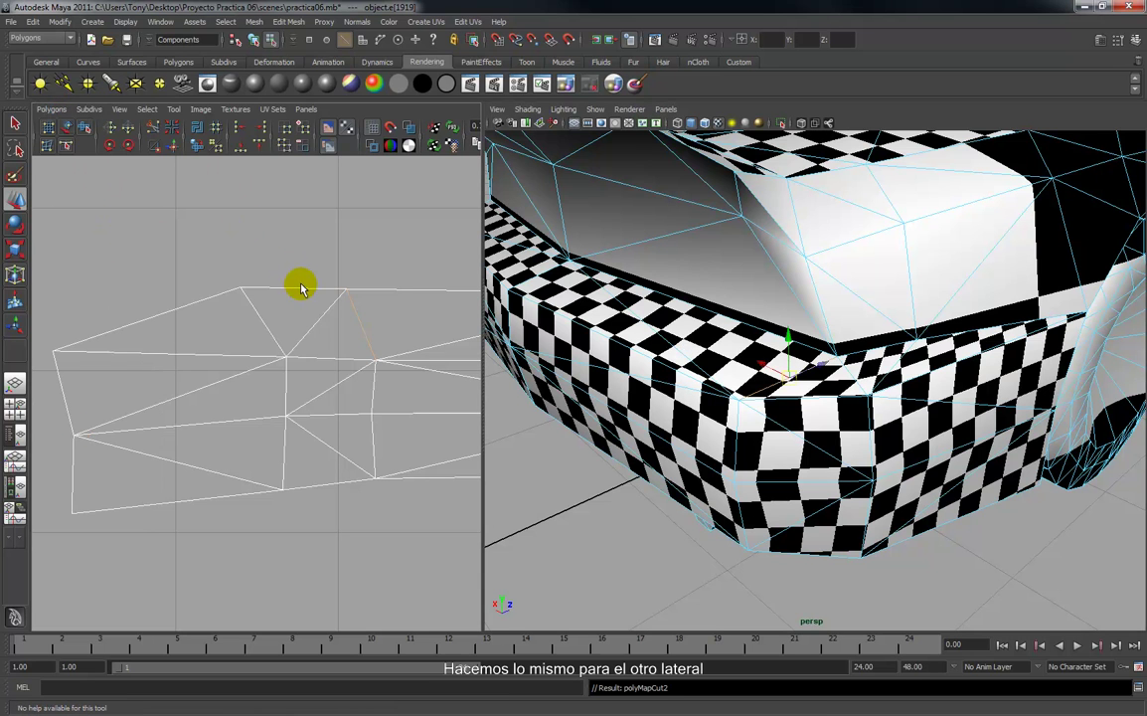
Move the left section's two upper-edge UVs left, one at a time, to open the cut seam.
right_click(353, 310)
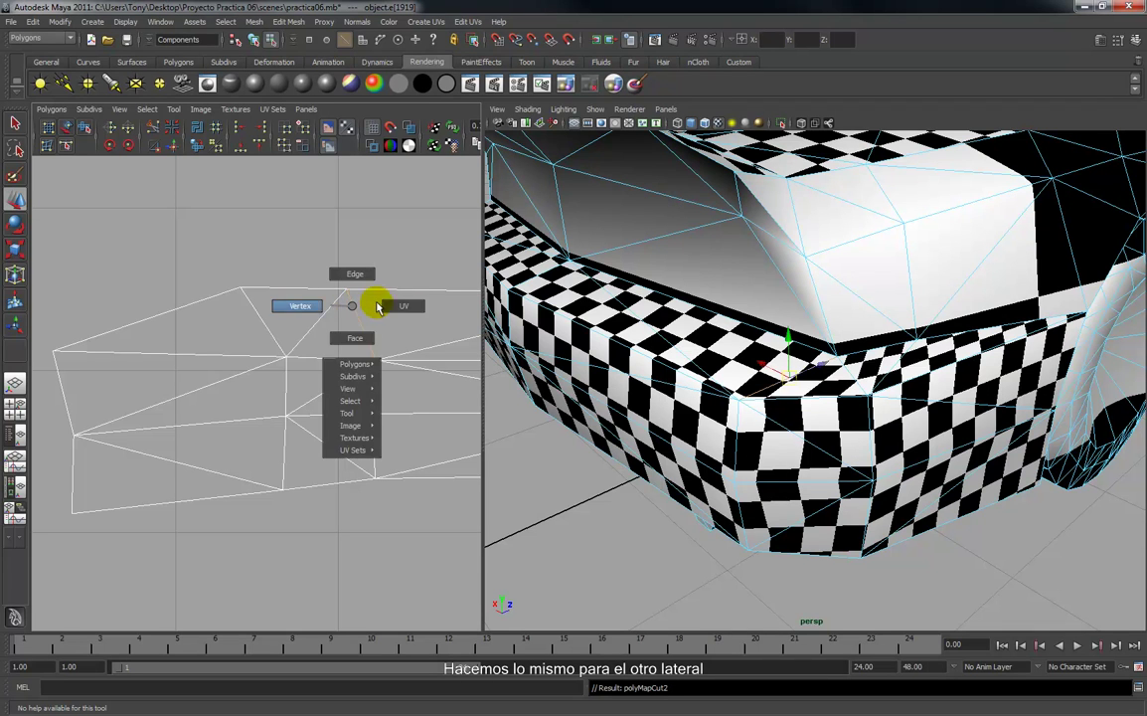
click(324, 307)
drag(340, 286, 302, 294)
click(341, 292)
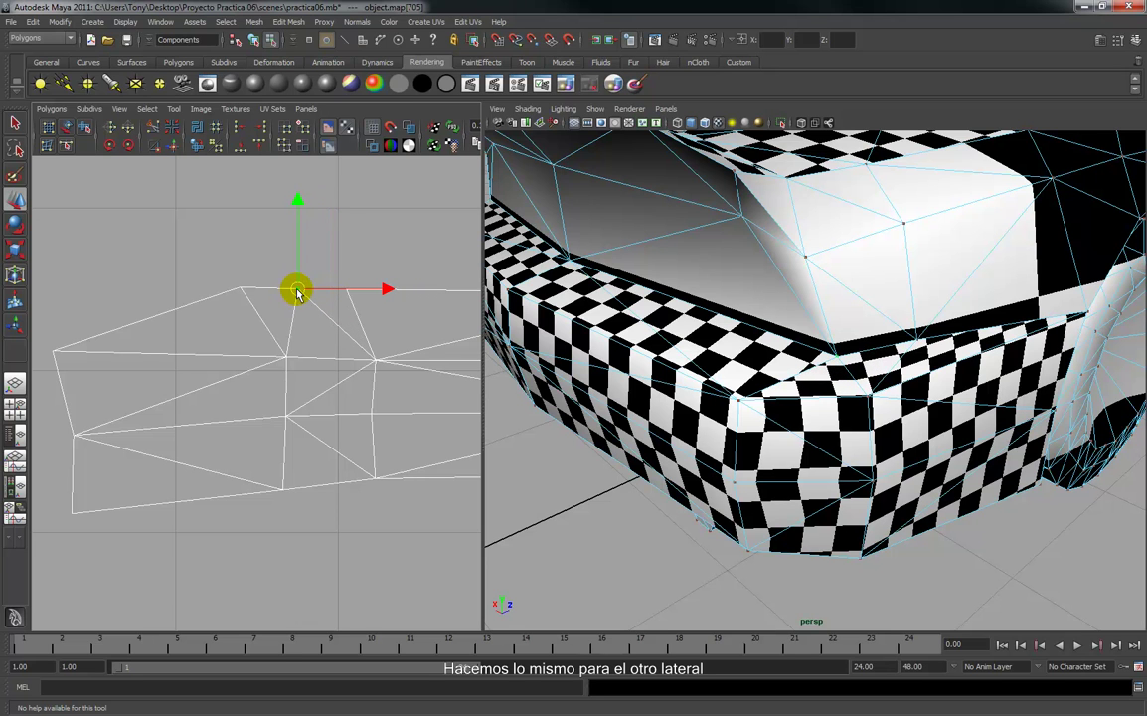
click(240, 288)
mouse_move(326, 288)
mouse_down()
mouse_move(316, 289)
mouse_move(335, 289)
mouse_move(308, 288)
mouse_up()
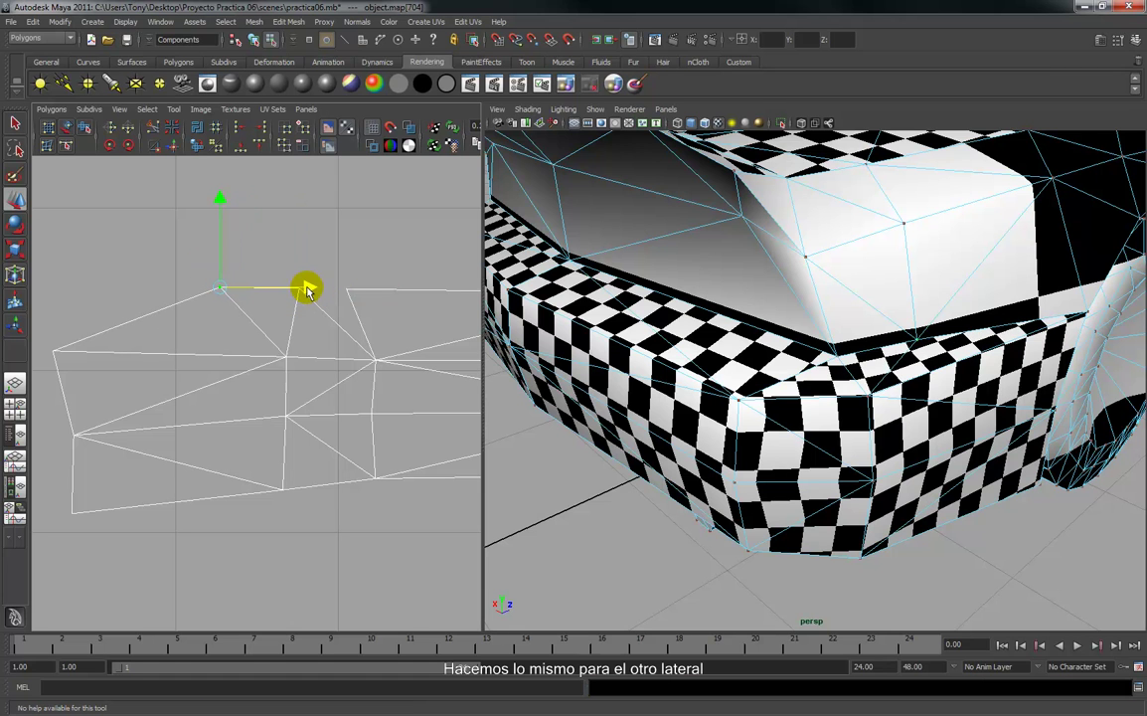
Lower the left section's two upper-edge UVs one at a time to even out the checker.
alt+drag(703, 345, 712, 204)
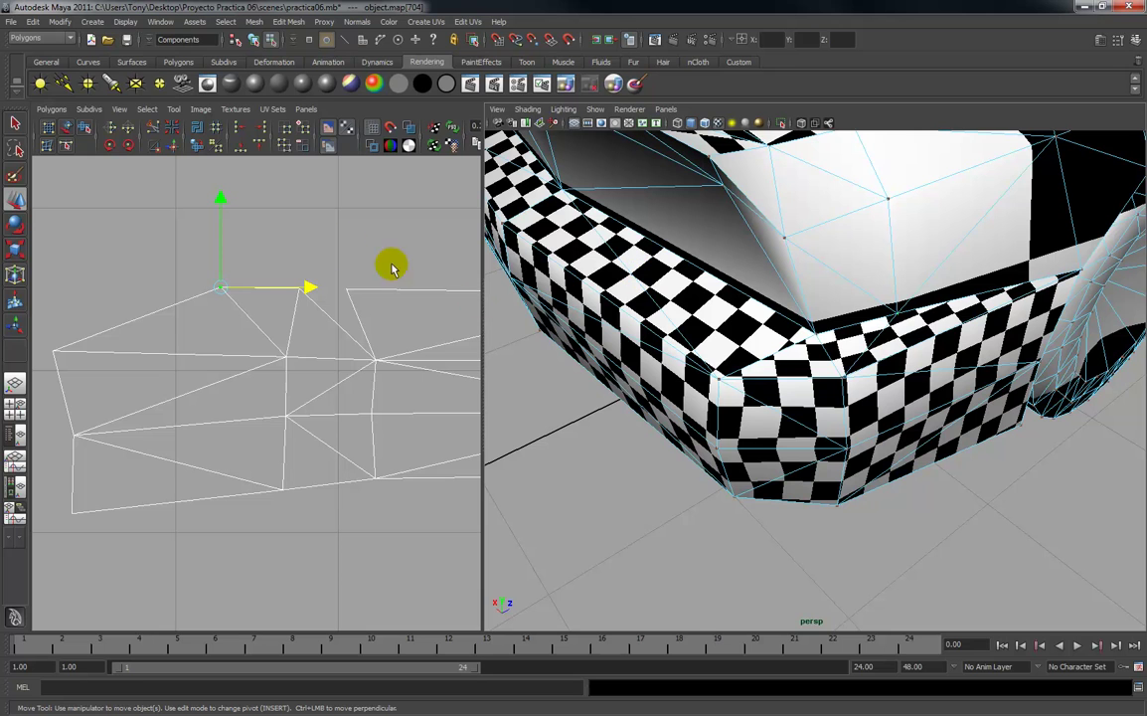
mouse_move(223, 215)
mouse_down()
mouse_move(221, 192)
mouse_move(220, 235)
mouse_up()
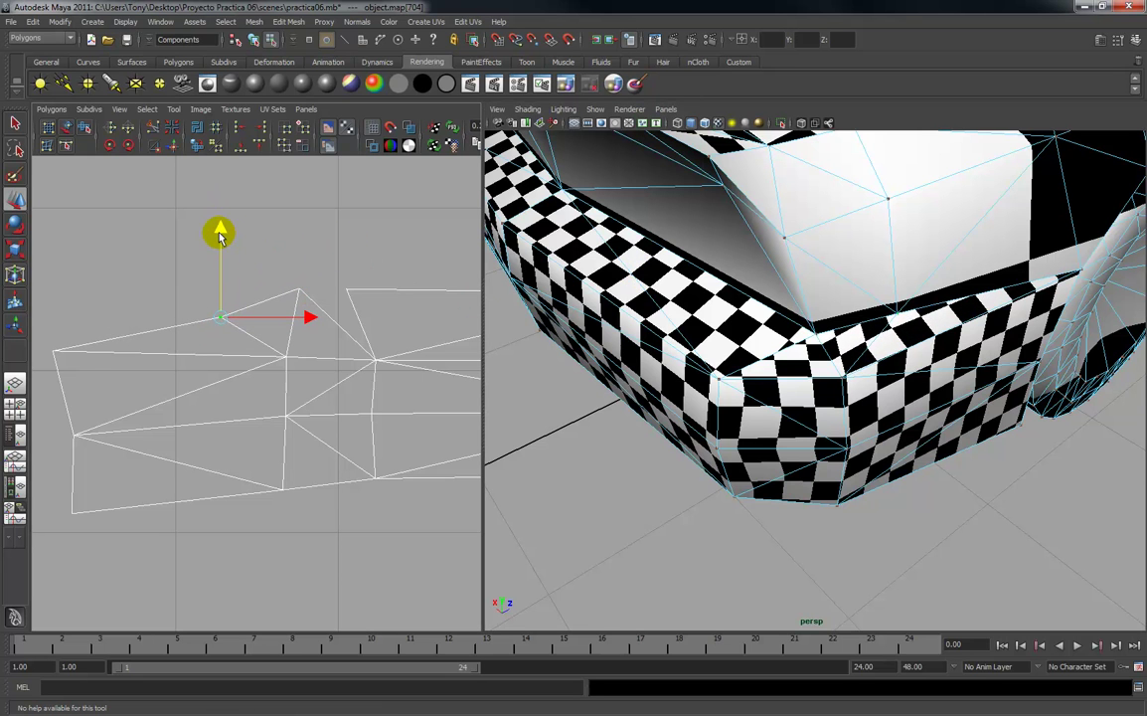
click(320, 296)
drag(301, 197, 301, 224)
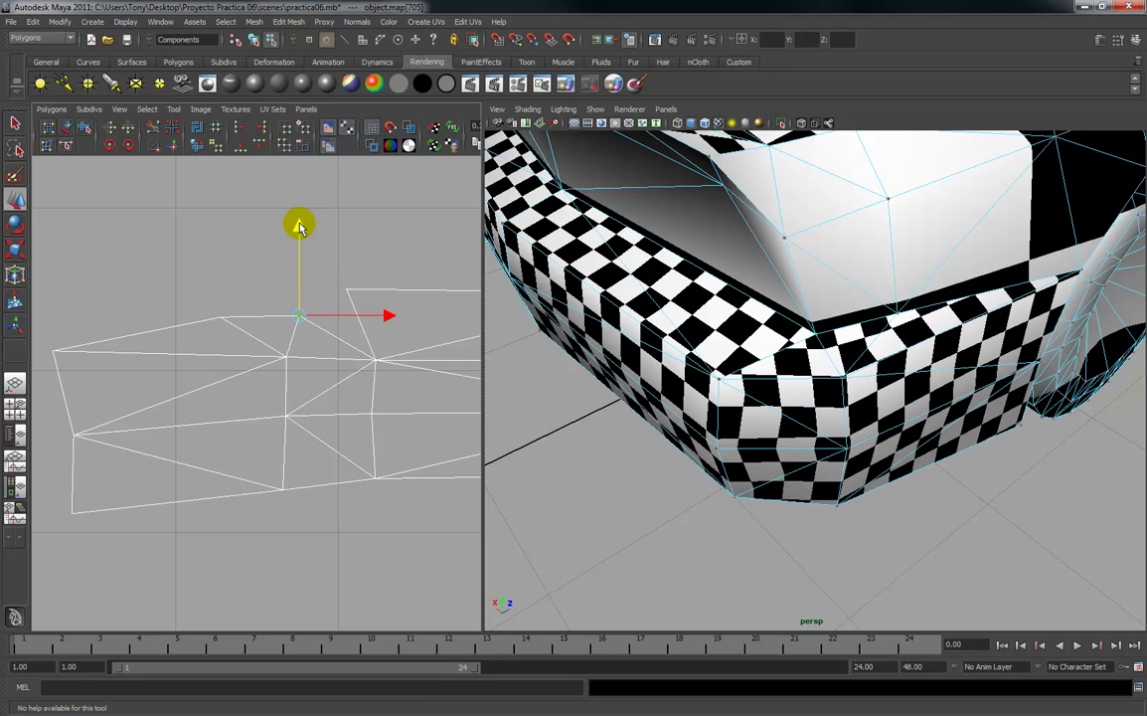
Examine the checker pattern around the car's rear and side, and view the bumper's whole UV shell.
alt+drag(765, 250, 840, 278)
alt+right_drag(840, 278, 755, 294)
alt+drag(755, 308, 821, 290)
alt+right_drag(821, 290, 751, 343)
alt+drag(751, 344, 771, 348)
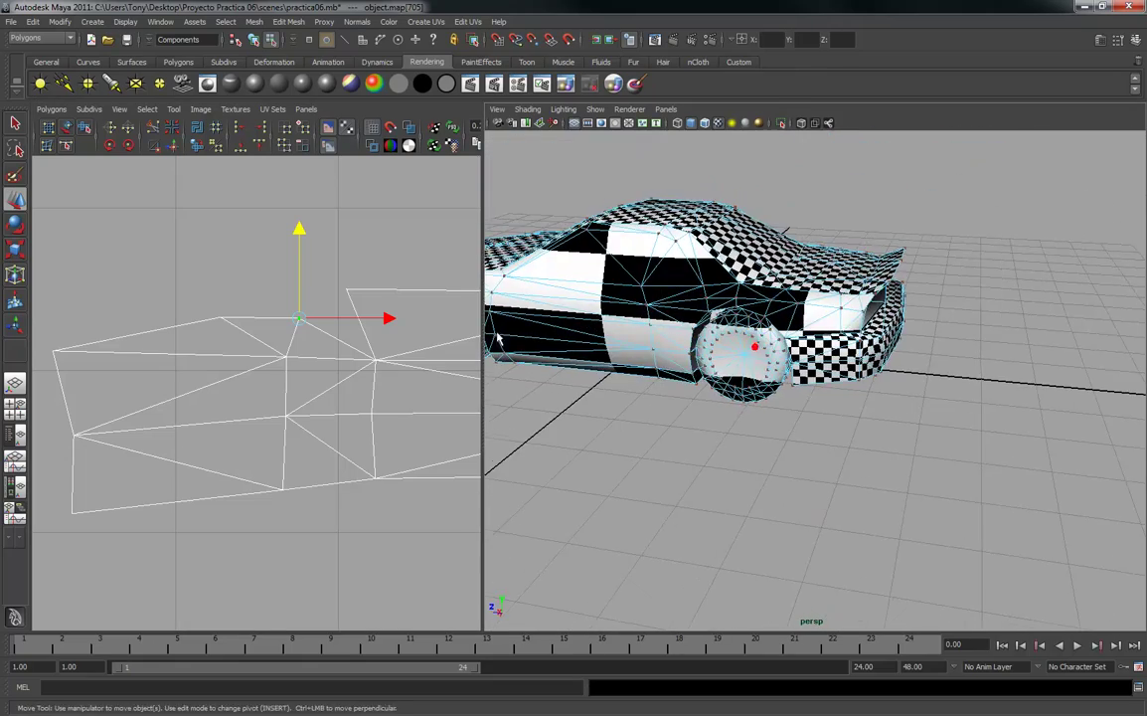
click(164, 273)
alt+right_drag(224, 278, 179, 288)
alt+middle_drag(229, 295, 83, 289)
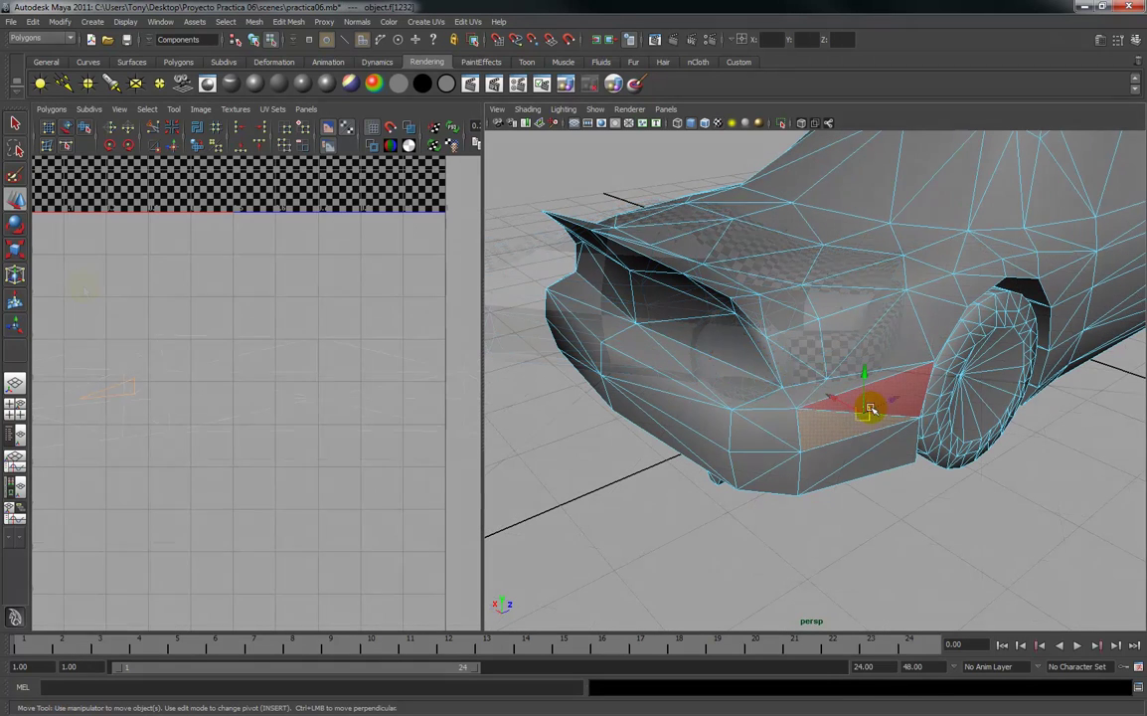
Select the bumper's side faces on the model to compare their orientation with the UV layout.
drag(871, 410, 877, 435)
click(847, 456)
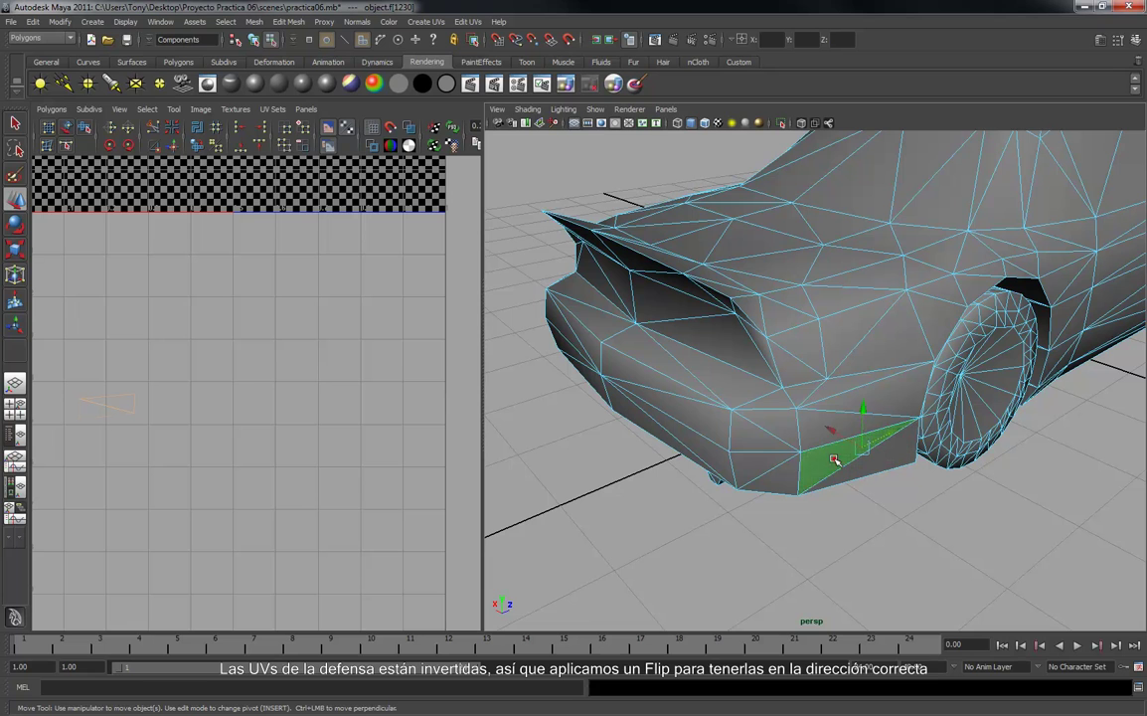
shift+click(831, 425)
shift+click(809, 422)
shift+click(873, 452)
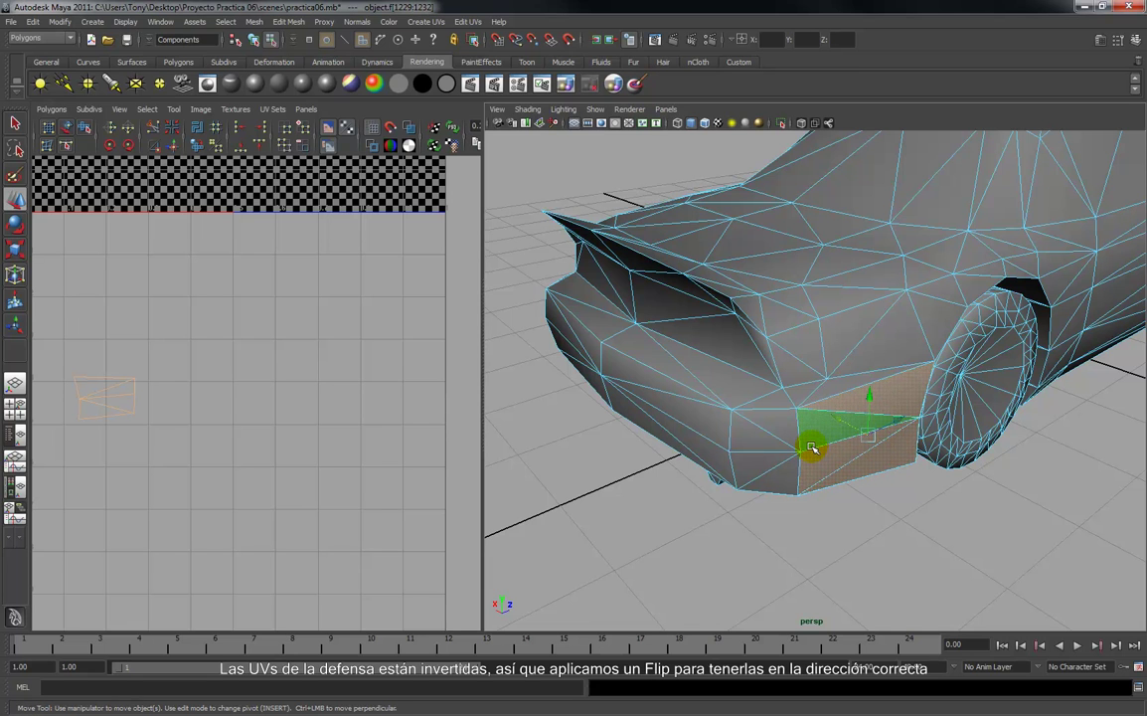
key(ctrl+z)
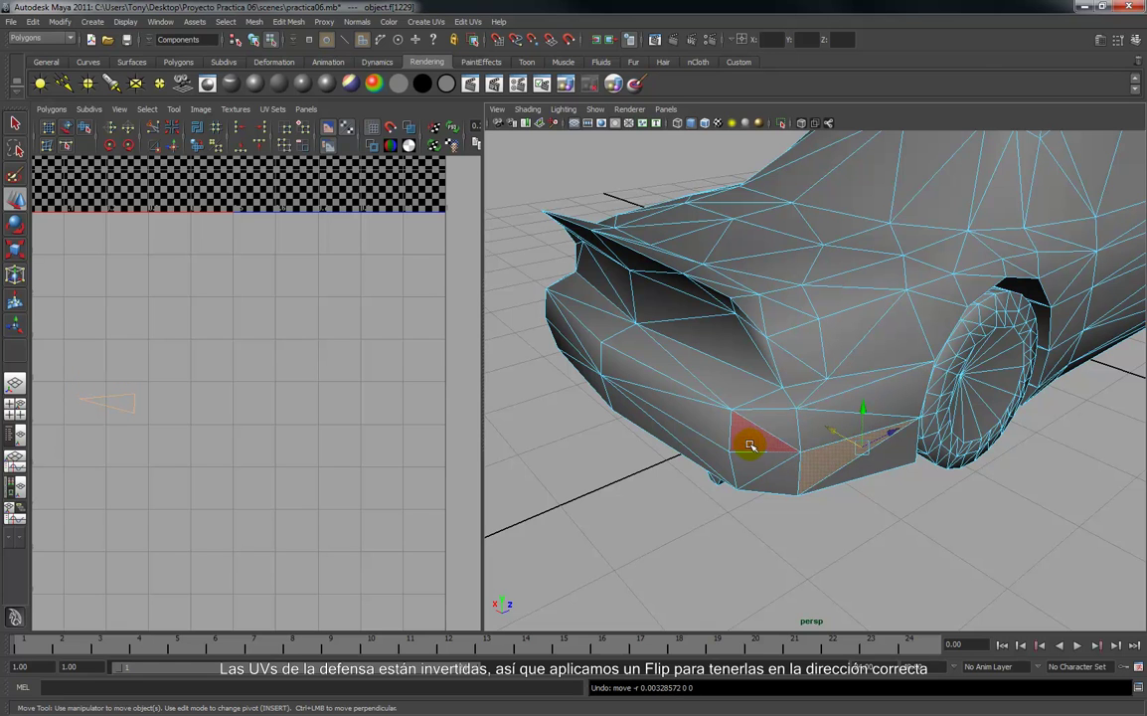
click(354, 433)
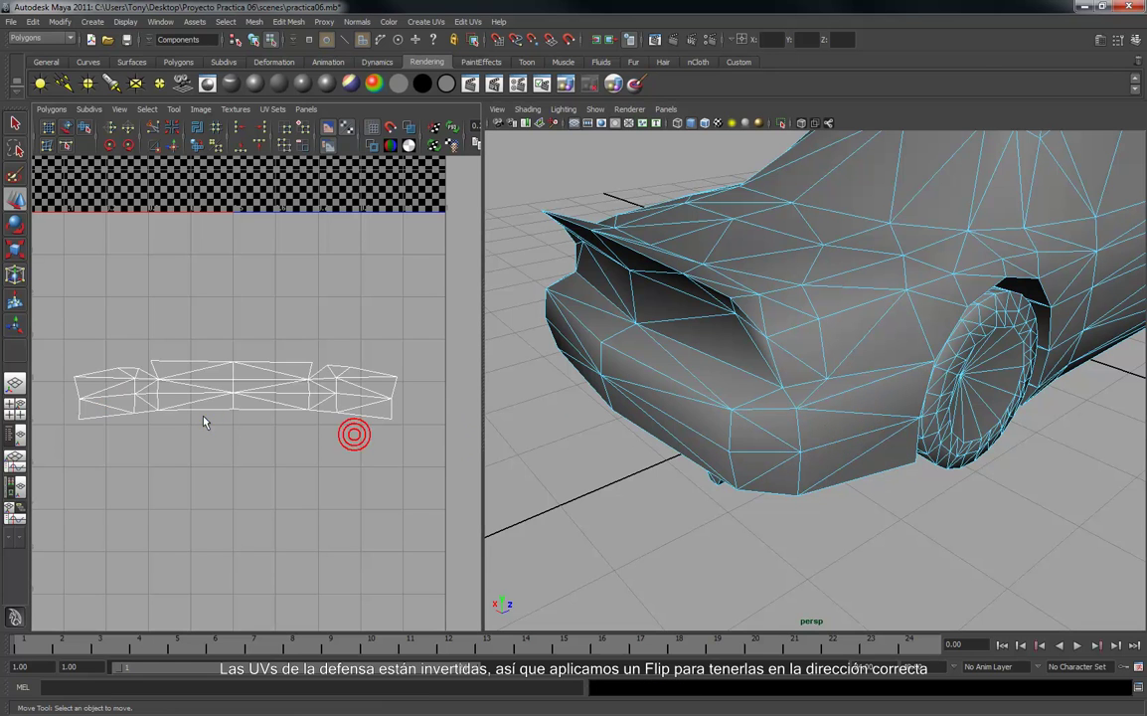
Select all the bumper shell's UVs and flip them horizontally with local coordinates.
right_drag(136, 402, 110, 356)
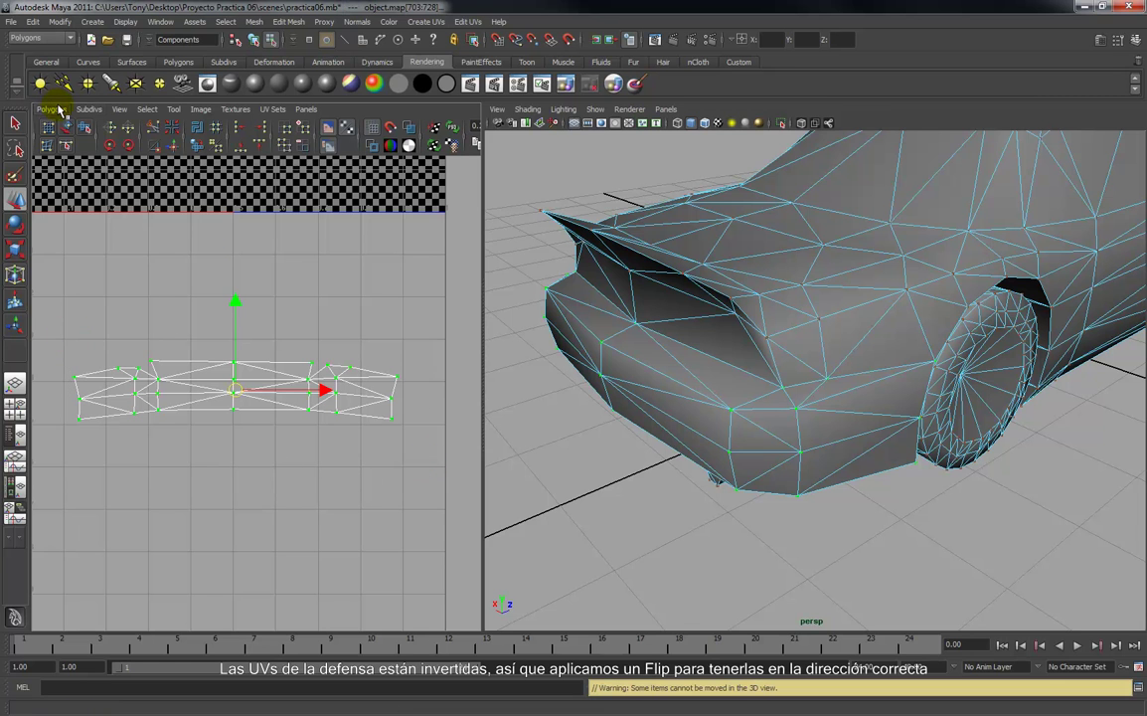
click(57, 109)
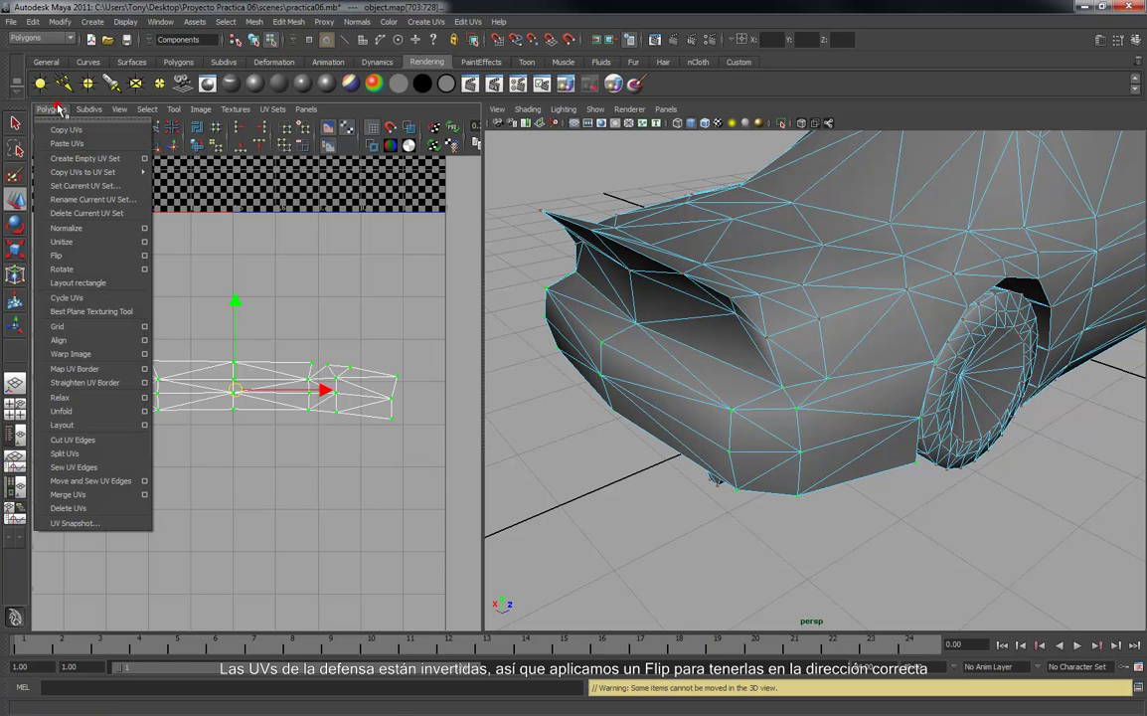
click(145, 256)
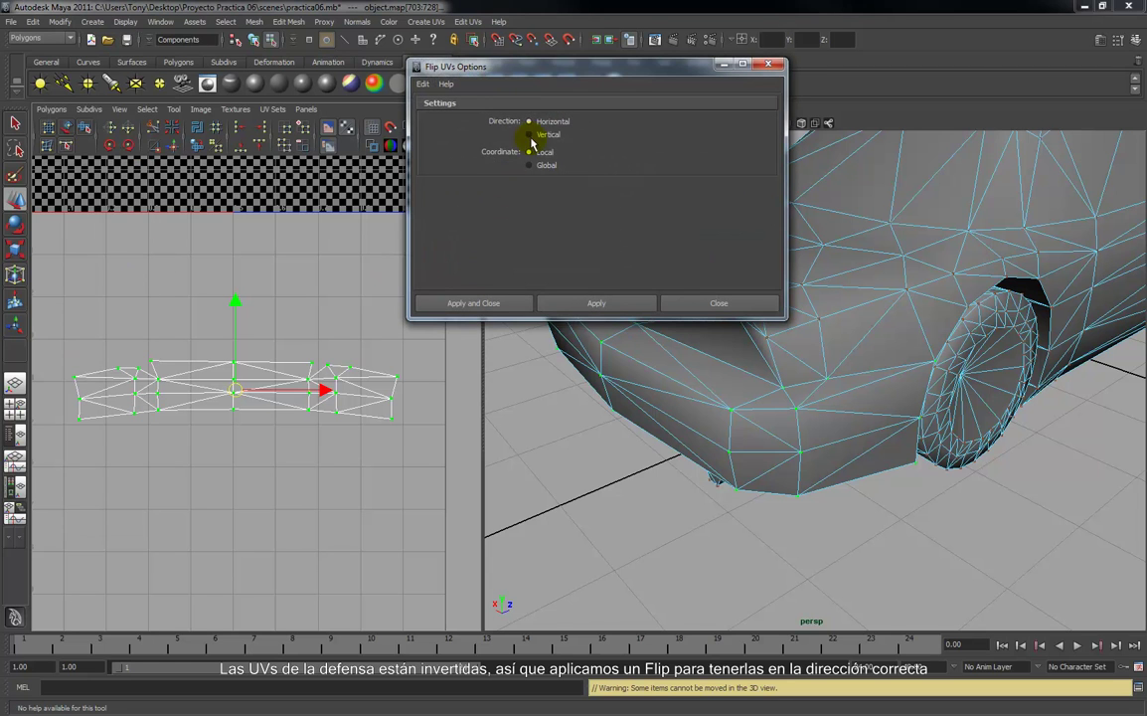
click(597, 304)
click(744, 304)
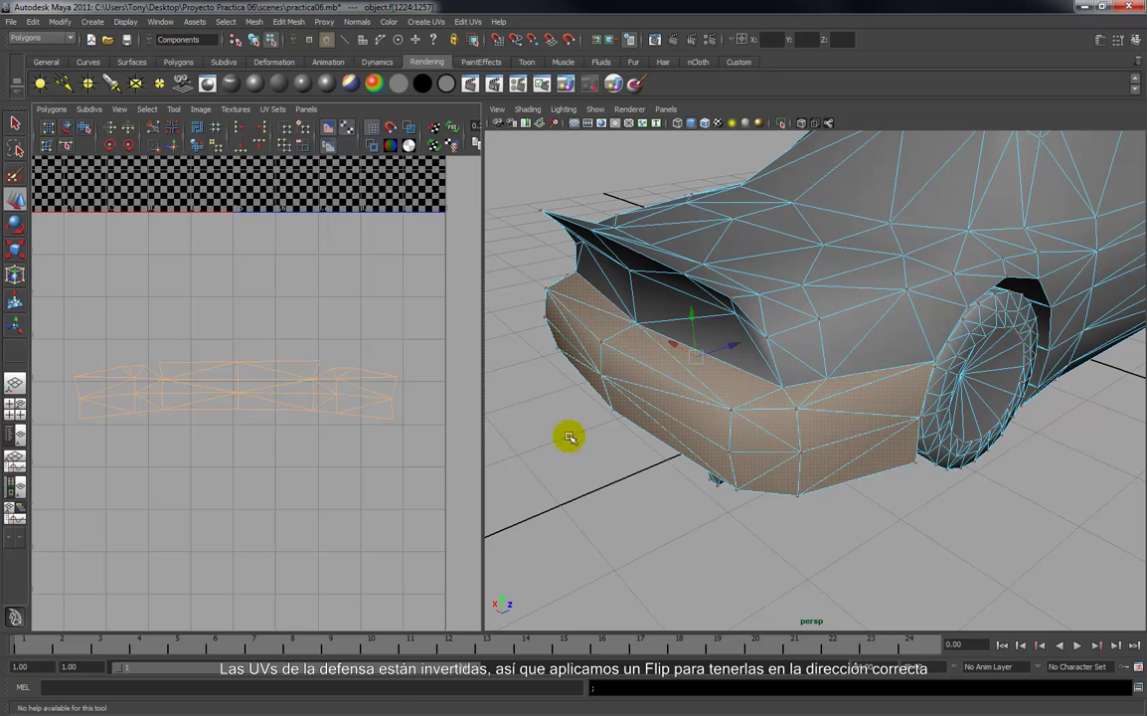
Compare the flipped bumper shell with the model by selecting the bumper's side faces and the shell's upper corner UVs.
right_drag(844, 424, 879, 409)
click(838, 426)
shift+click(841, 462)
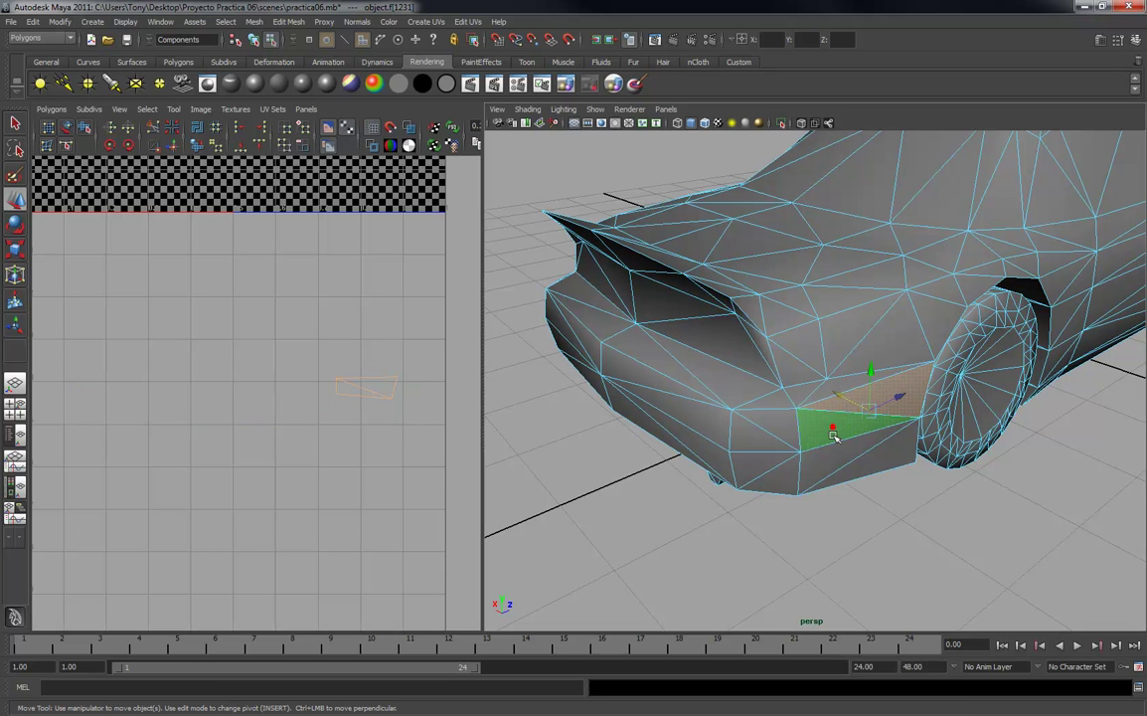
shift+click(874, 467)
click(314, 391)
alt+drag(948, 465, 554, 447)
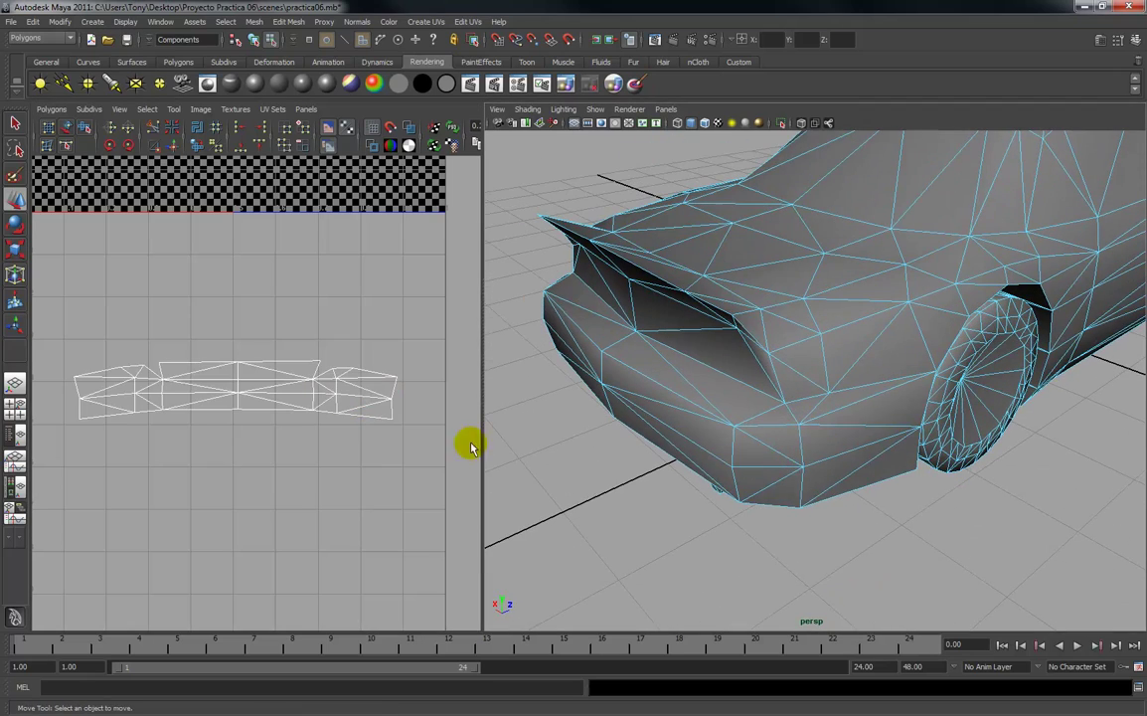
scroll(228, 413, down, 3)
scroll(226, 415, up, 5)
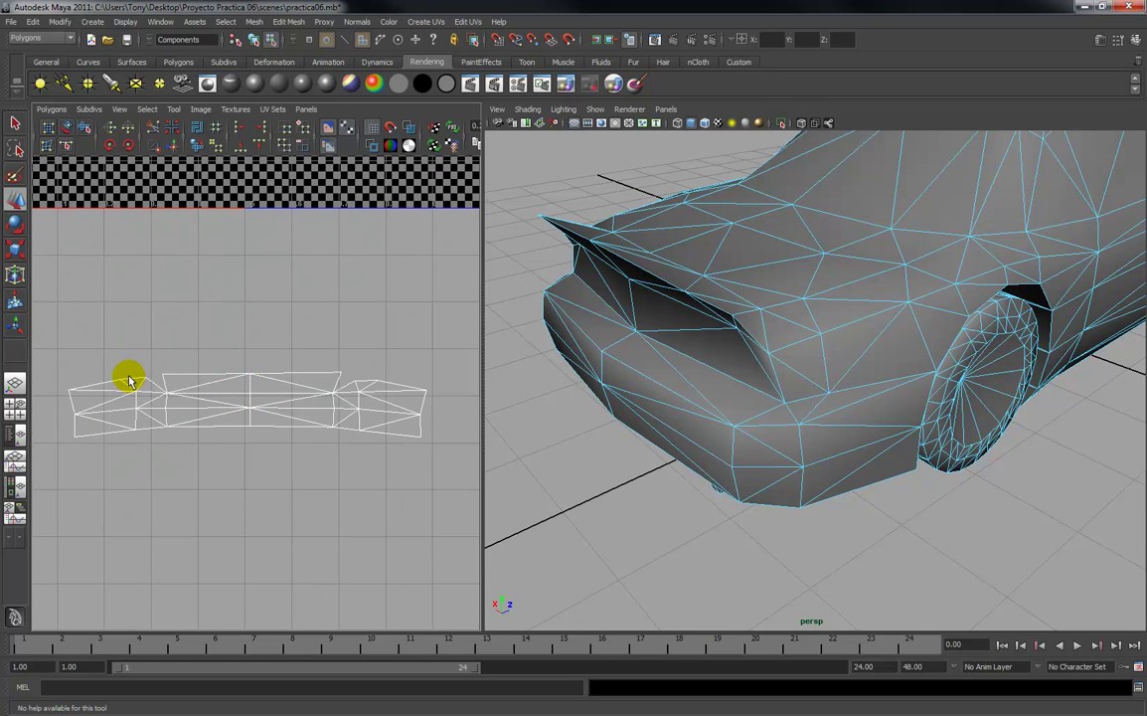
right_drag(136, 382, 194, 371)
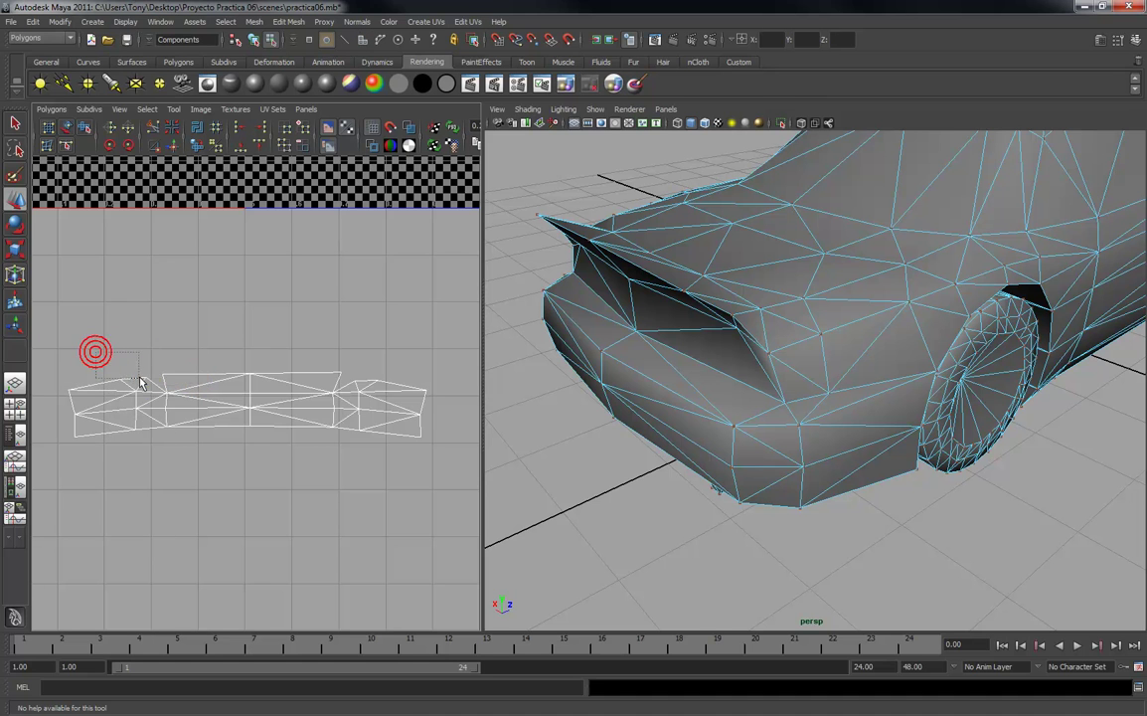
drag(148, 383, 167, 384)
click(260, 339)
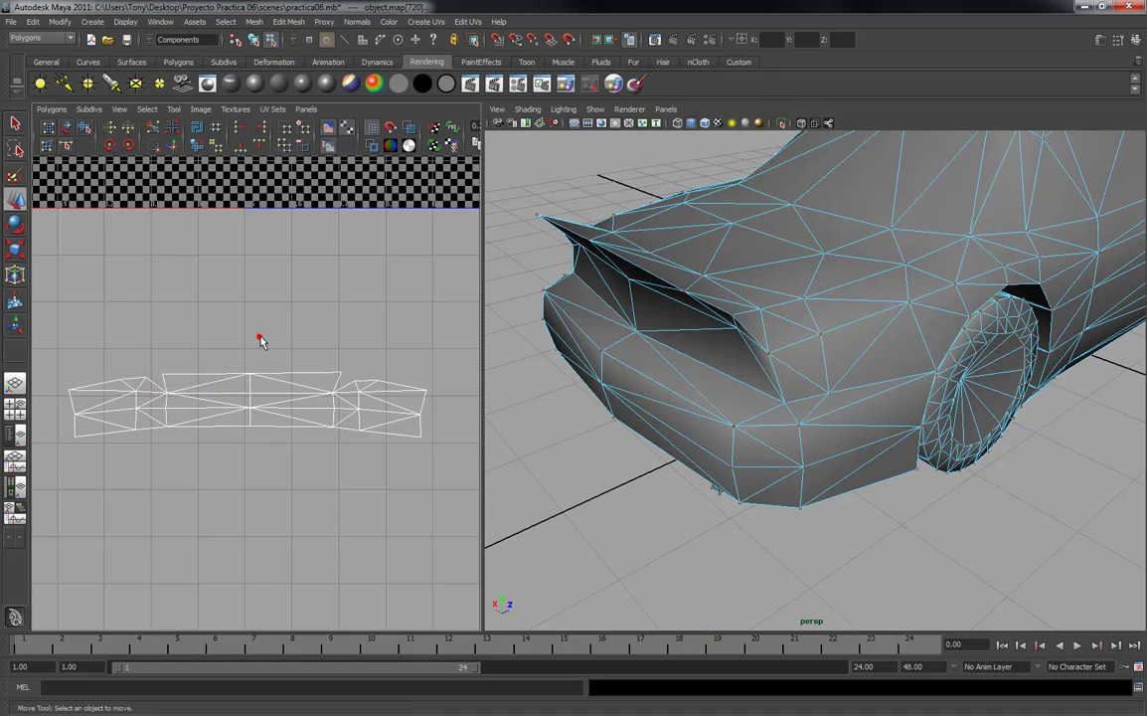
Scale down all the bumper shell's UVs and place them above the other finished shells beside the checker tile.
scroll(260, 339, down, 2)
right_drag(261, 398, 310, 393)
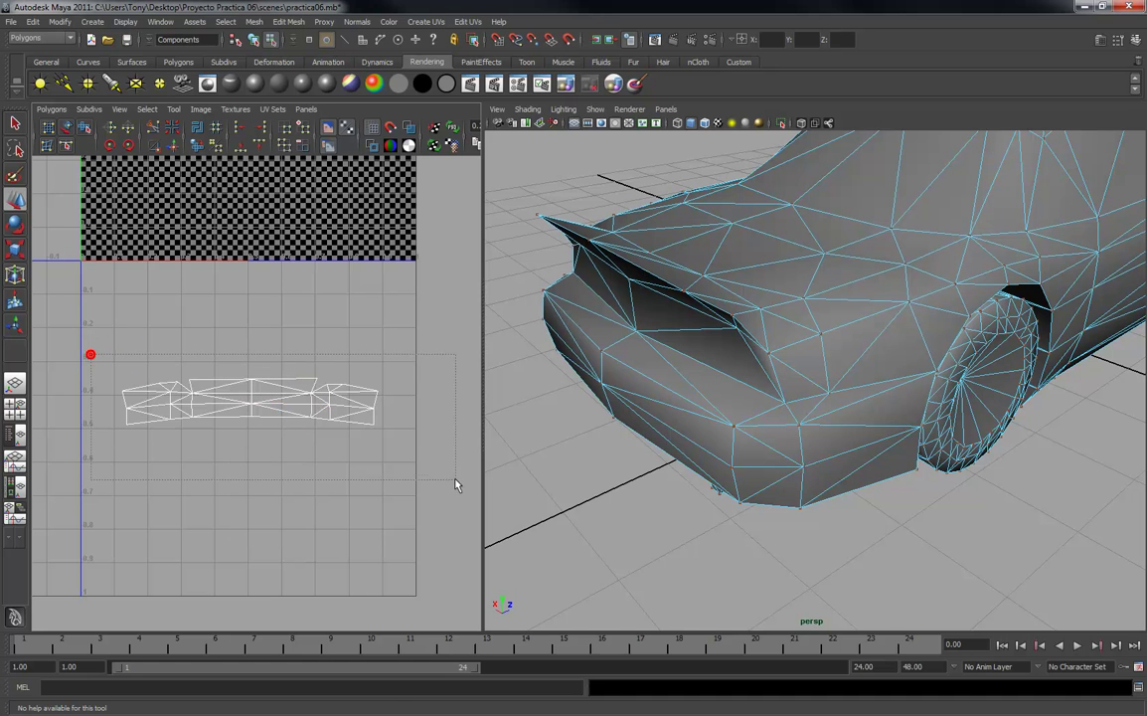
drag(450, 477, 444, 476)
key(r)
drag(246, 400, 384, 226)
key(w)
alt+middle_drag(384, 226, 277, 381)
alt+right_drag(277, 381, 255, 403)
alt+middle_drag(298, 350, 248, 410)
drag(224, 440, 397, 207)
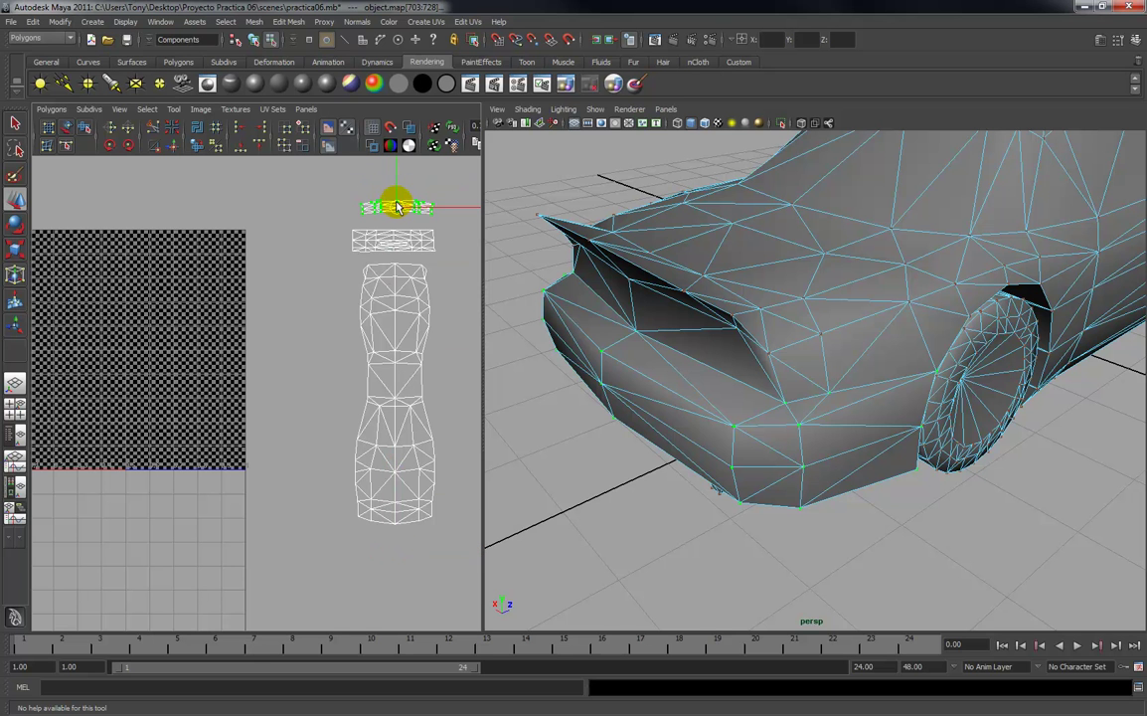
click(302, 331)
Switch to face selection and box-select the car's faces in the region around one front wheel.
alt+drag(641, 364, 684, 361)
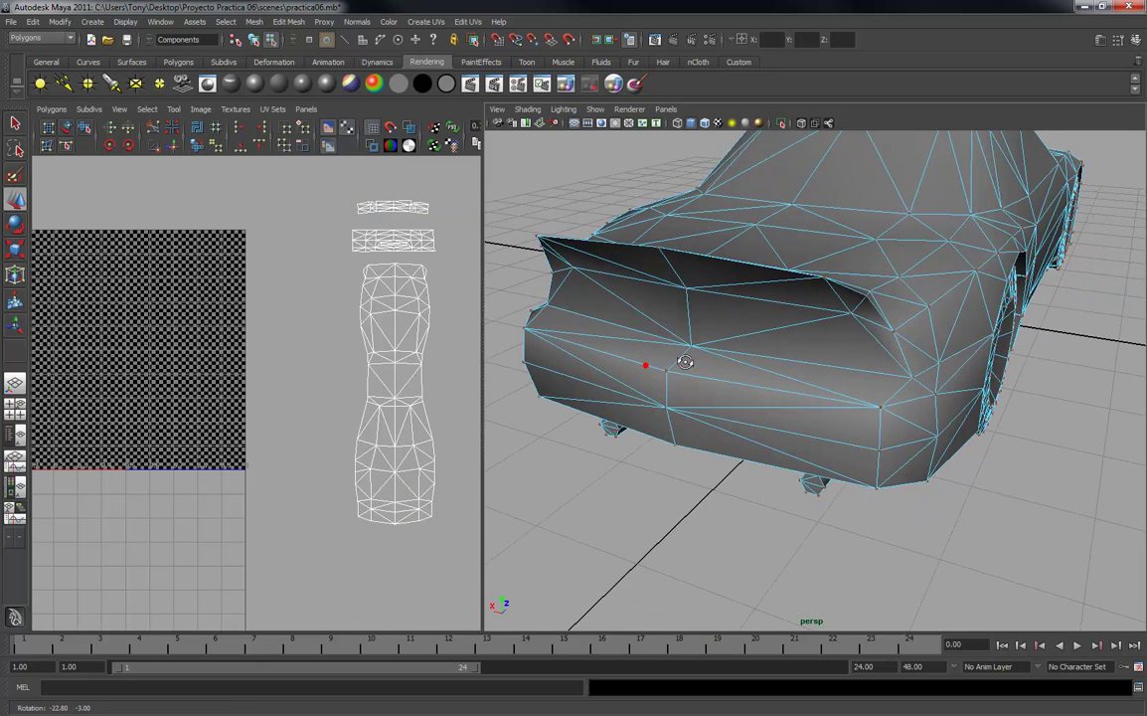
scroll(709, 360, down, 5)
alt+middle_drag(709, 361, 618, 361)
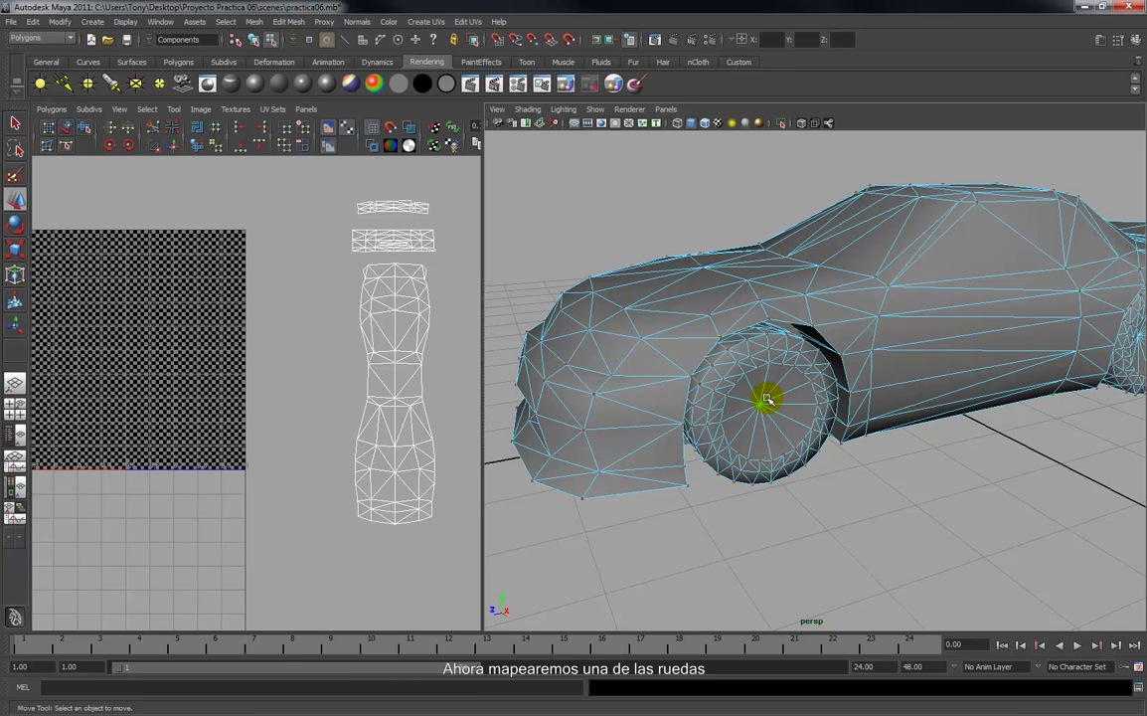
right_click(801, 355)
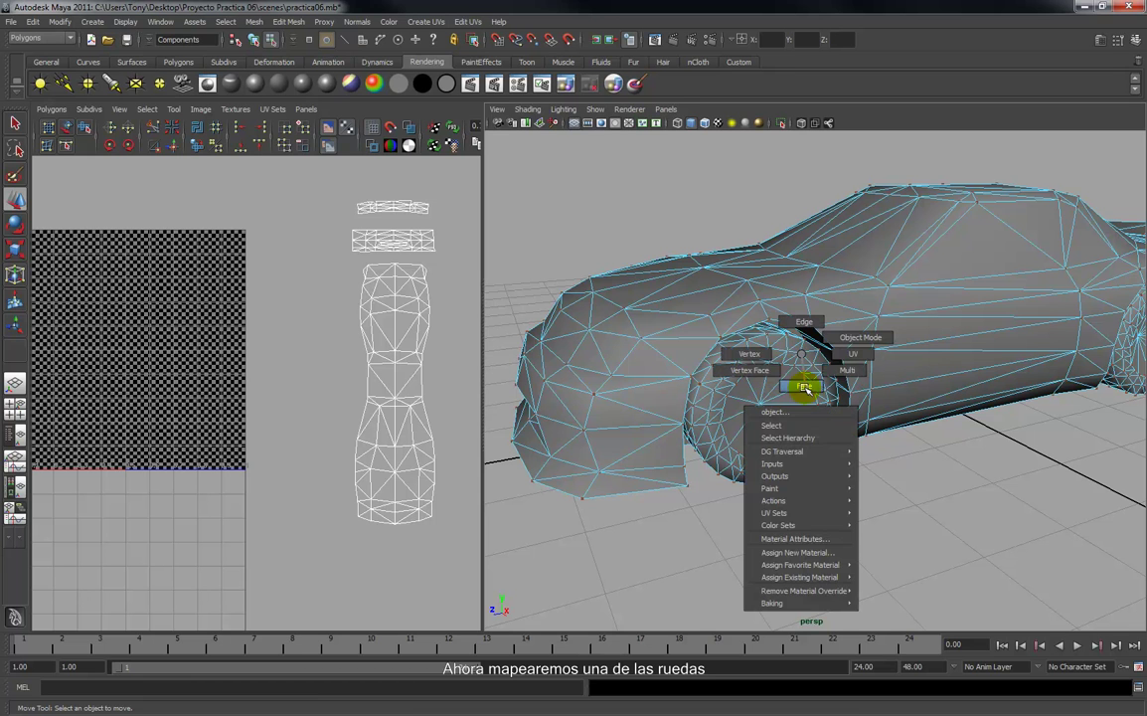
right_drag(801, 355, 804, 387)
scroll(831, 402, down, 4)
alt+drag(833, 401, 830, 502)
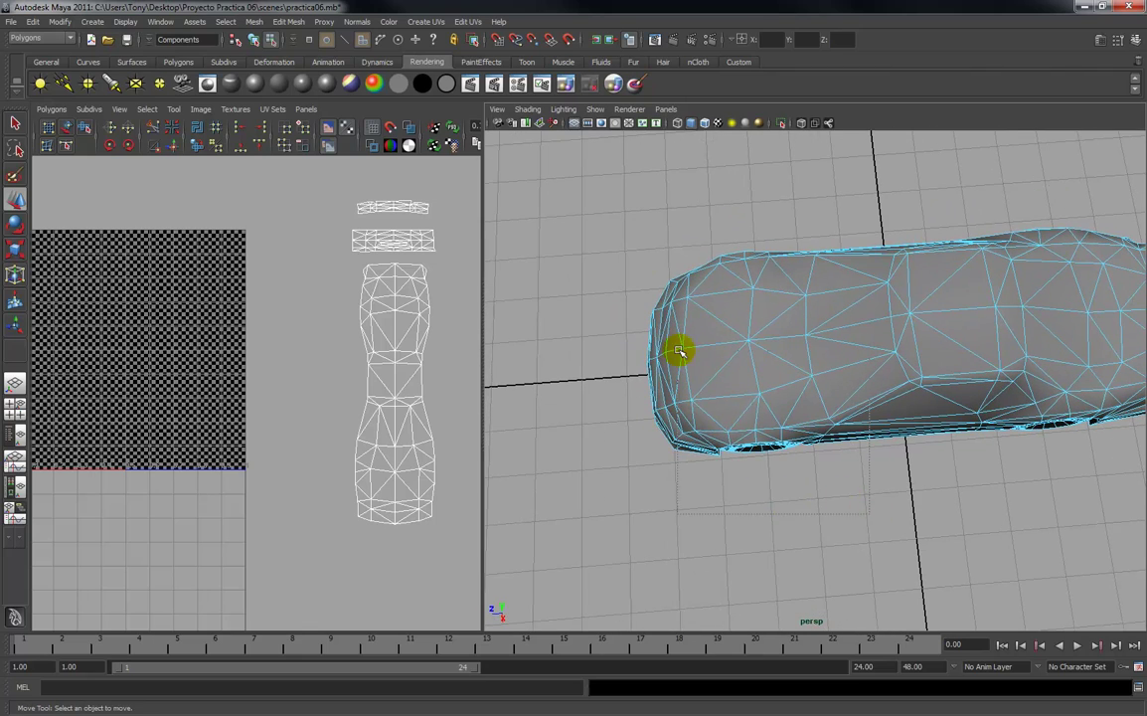
drag(693, 362, 695, 359)
alt+drag(761, 510, 746, 439)
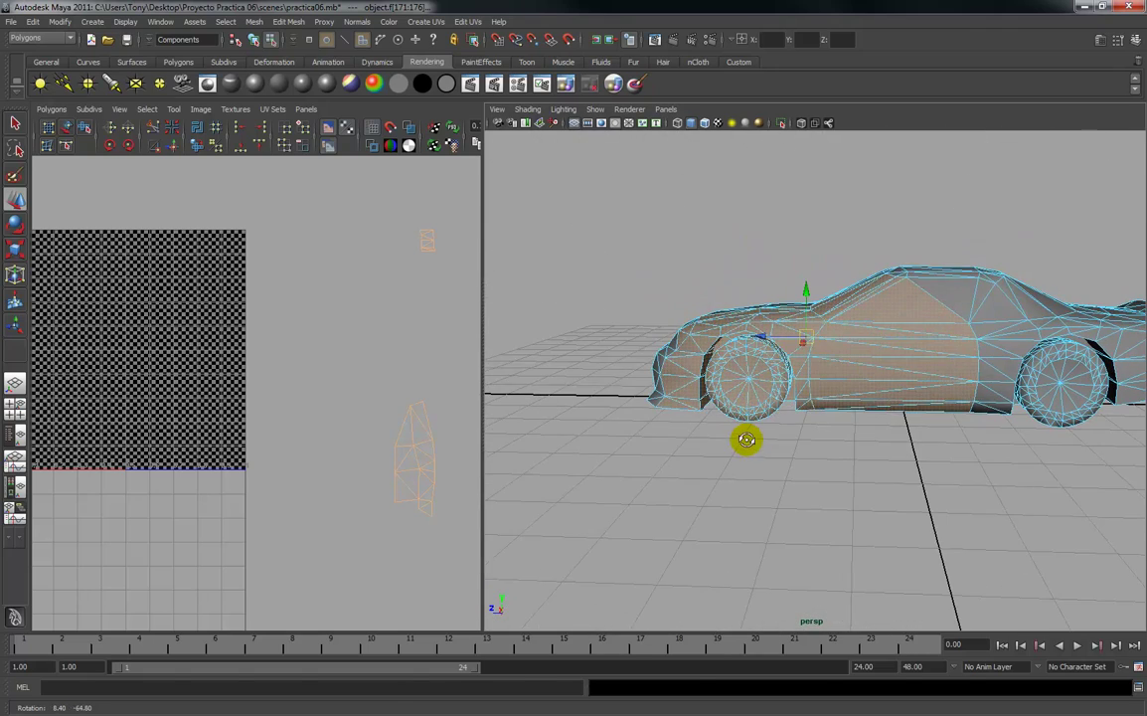
Deselect the underside, front and other surplus body faces, keeping the front wheel and the fender faces around it.
mouse_move(899, 434)
alt+mouse_down()
mouse_move(853, 458)
mouse_move(845, 382)
mouse_move(936, 404)
mouse_move(828, 386)
alt+mouse_up()
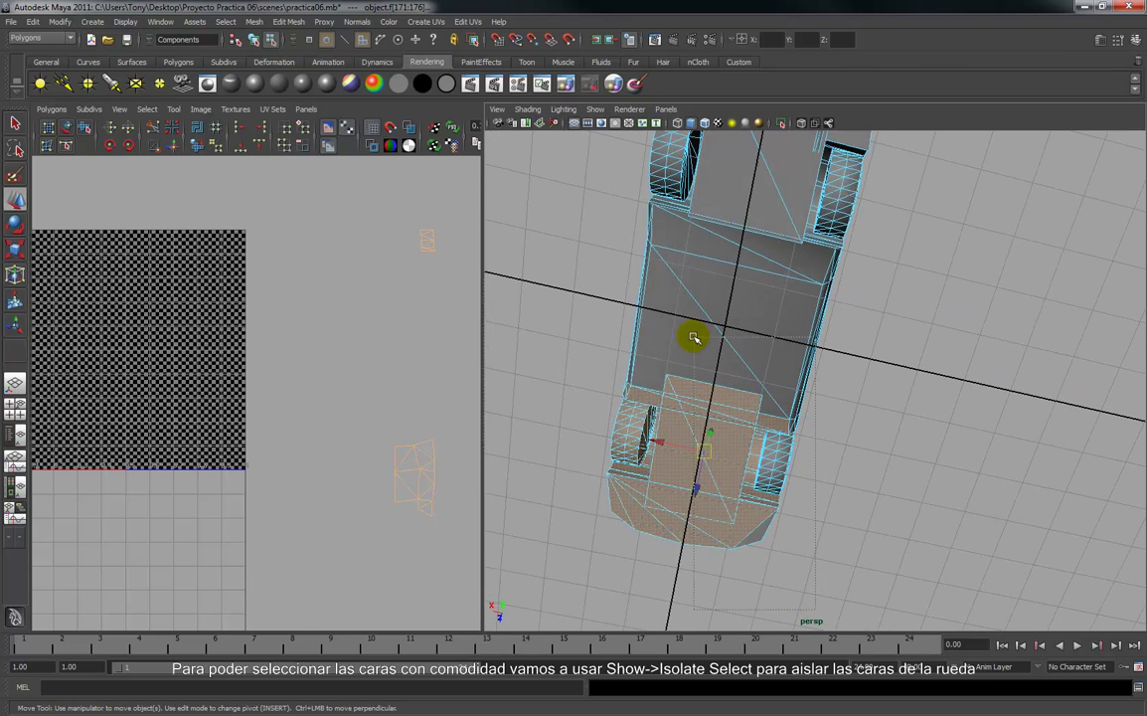
alt+drag(692, 355, 875, 515)
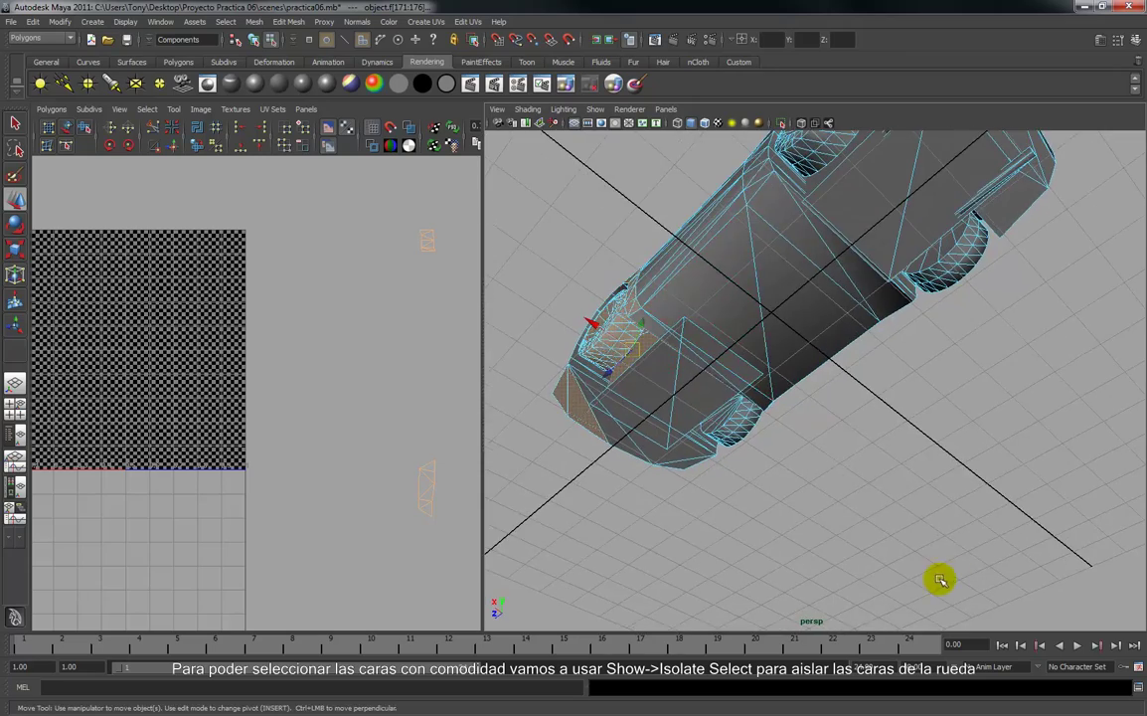
alt+drag(664, 246, 740, 304)
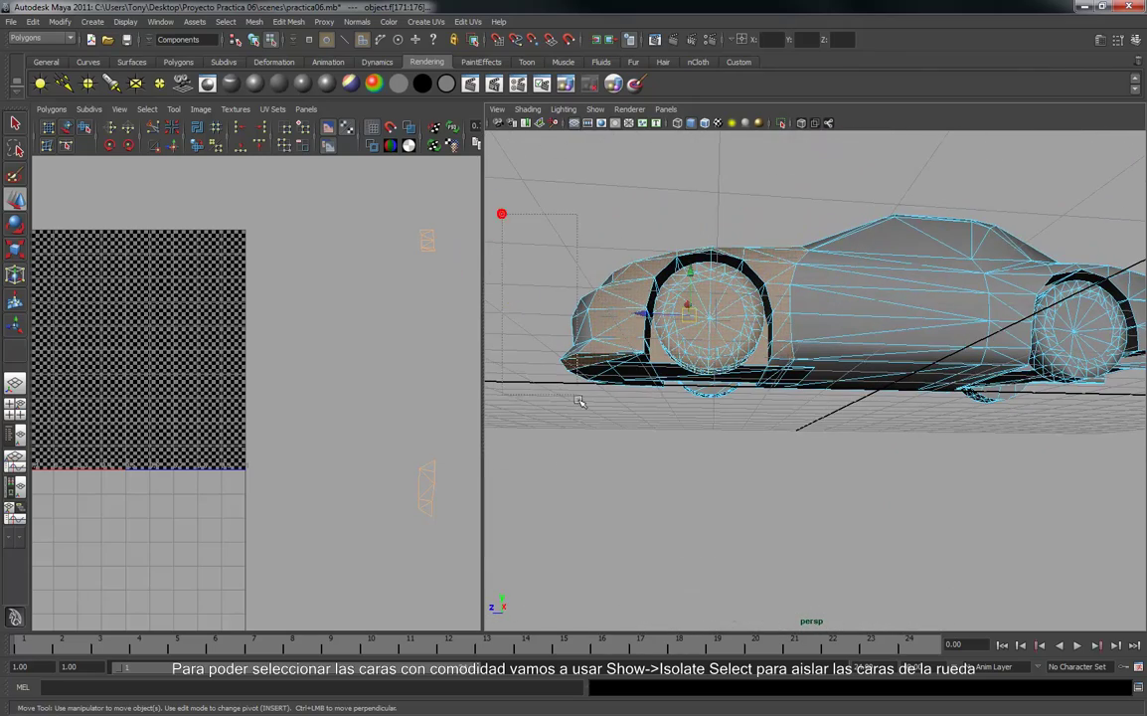
alt+drag(691, 394, 666, 390)
alt+middle_drag(665, 389, 717, 349)
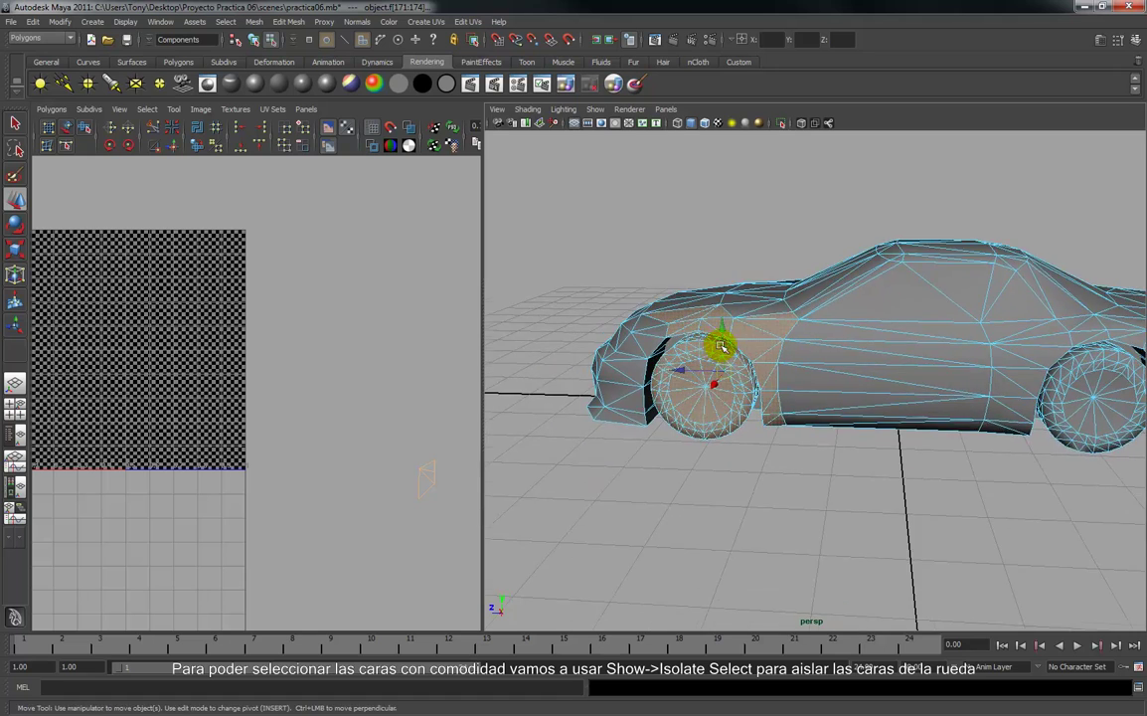
alt+right_drag(721, 353, 770, 356)
alt+middle_drag(638, 358, 727, 362)
alt+drag(729, 360, 688, 264)
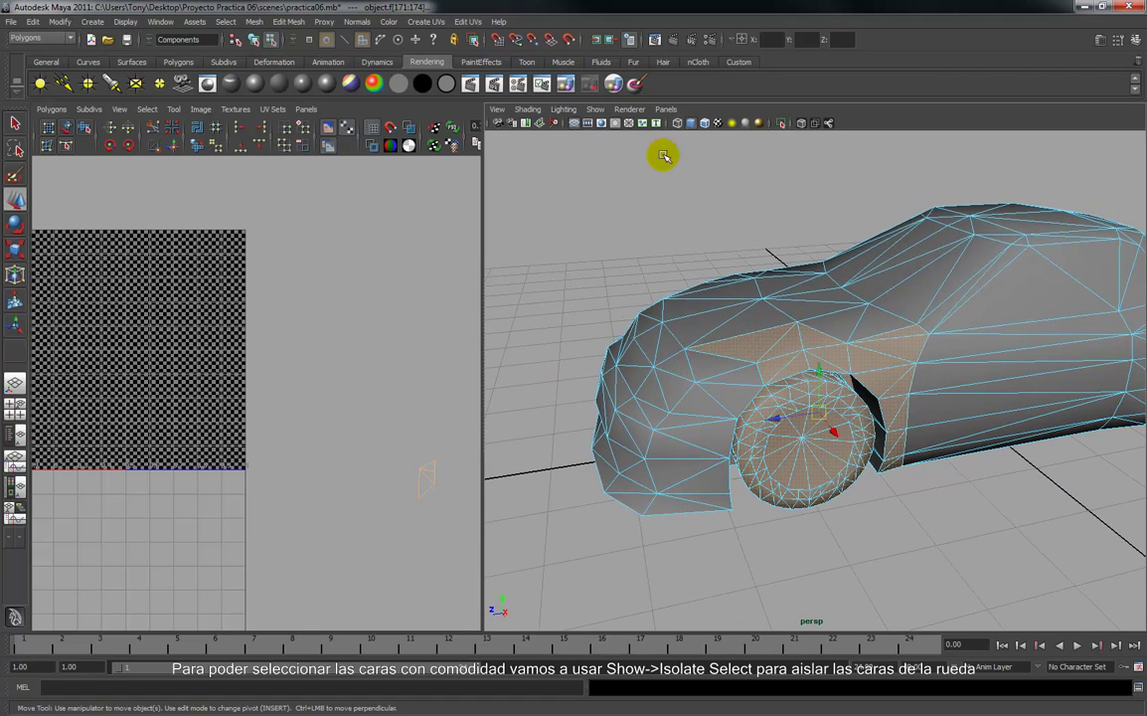
Isolate the selected wheel and fender faces with Isolate Select's View Selected option and frame them in the perspective view.
click(594, 110)
mouse_move(623, 133)
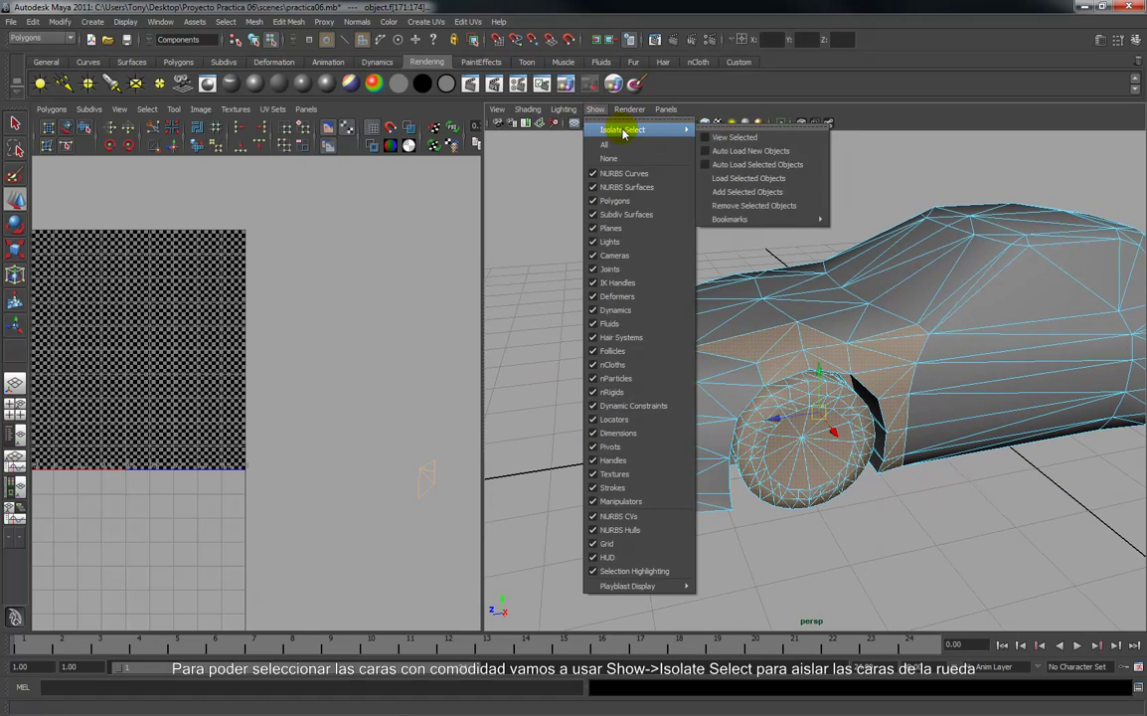
click(723, 127)
drag(740, 119, 551, 136)
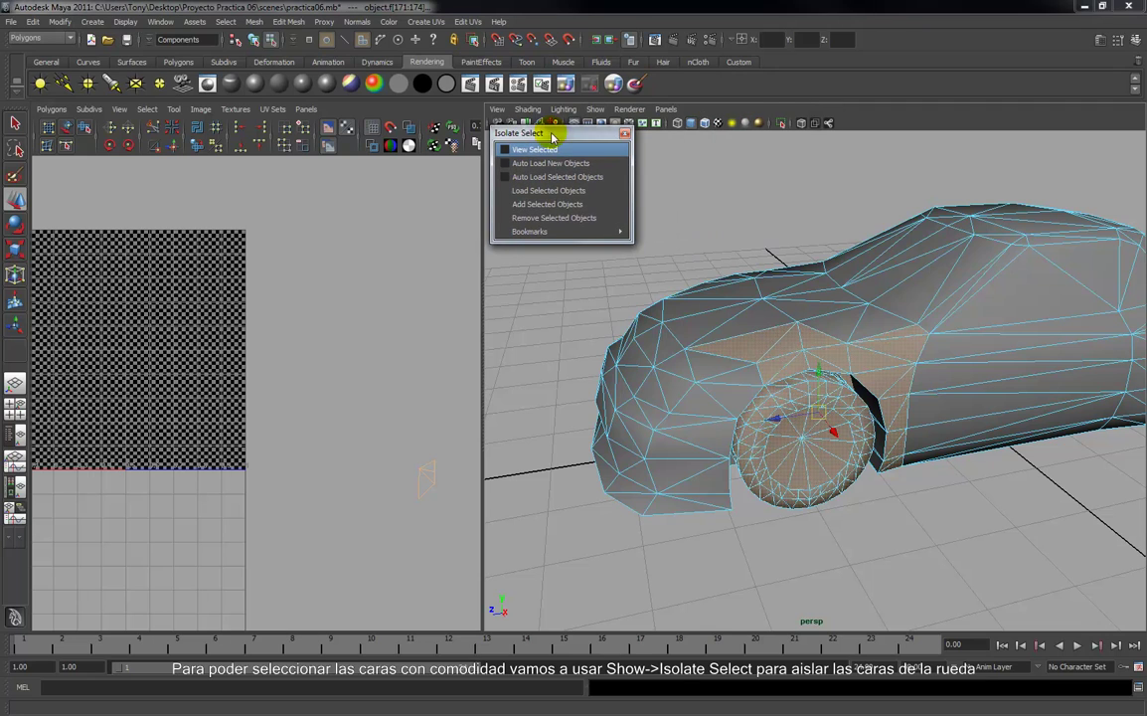
click(526, 149)
alt+drag(884, 353, 938, 305)
key(f)
alt+middle_drag(937, 306, 899, 291)
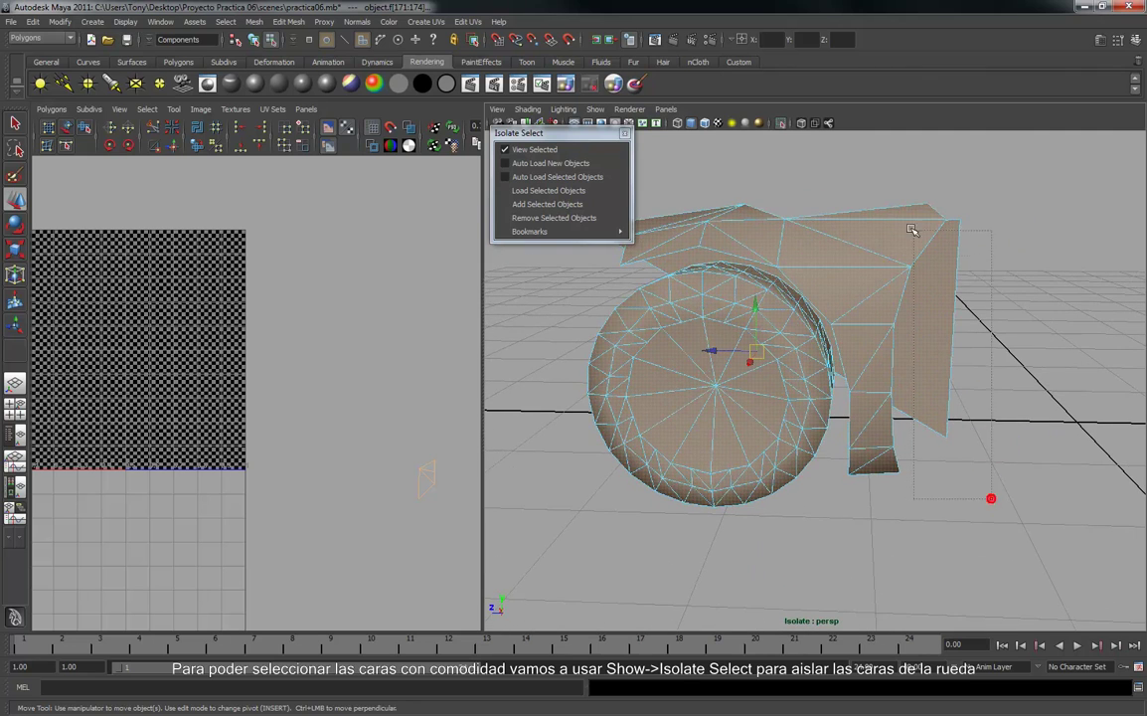
Select the leftover body and fender faces and remove them from the isolated view, leaving only the wheel.
drag(878, 201, 869, 190)
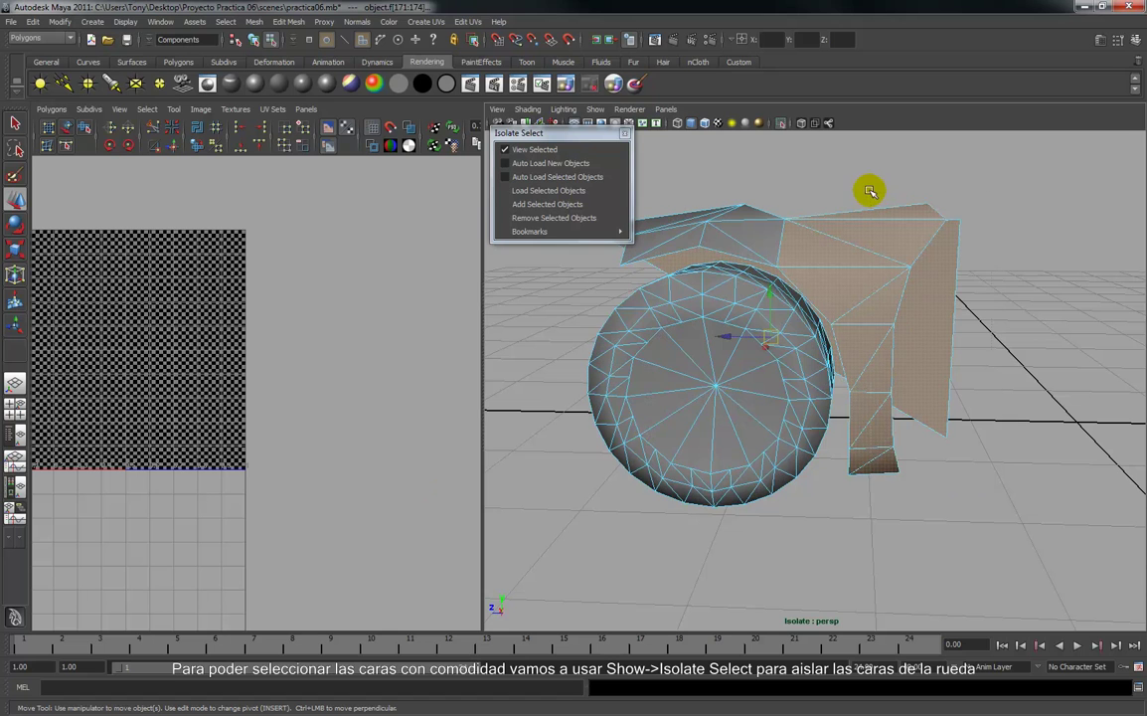
click(550, 222)
alt+drag(752, 274, 753, 283)
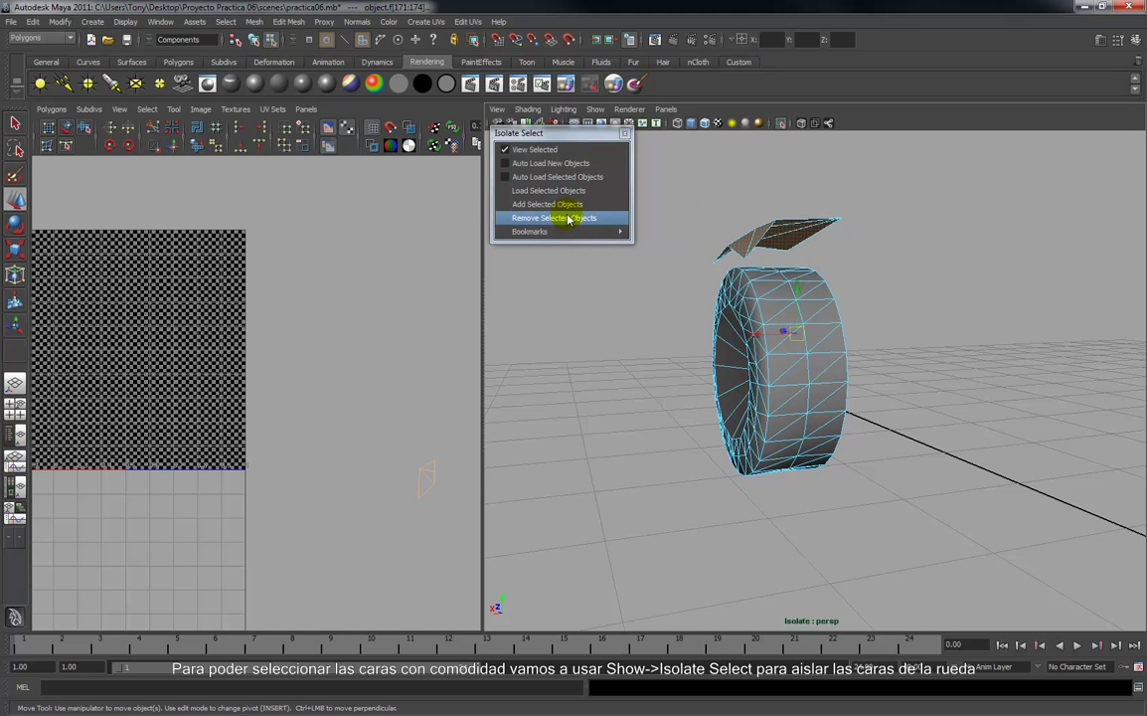
click(572, 219)
alt+drag(857, 235, 764, 415)
Select all the faces on the wheel's outer side, excluding the tread and the inner side.
right_drag(705, 391, 715, 421)
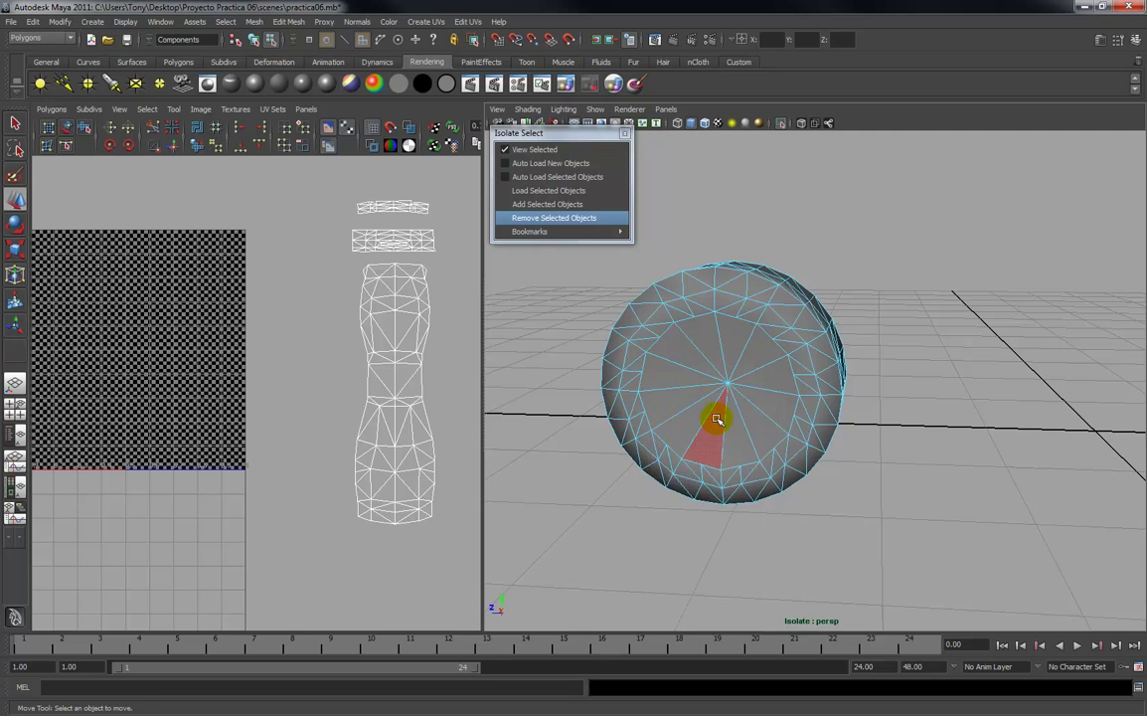
scroll(718, 418, down, 2)
alt+drag(780, 415, 646, 411)
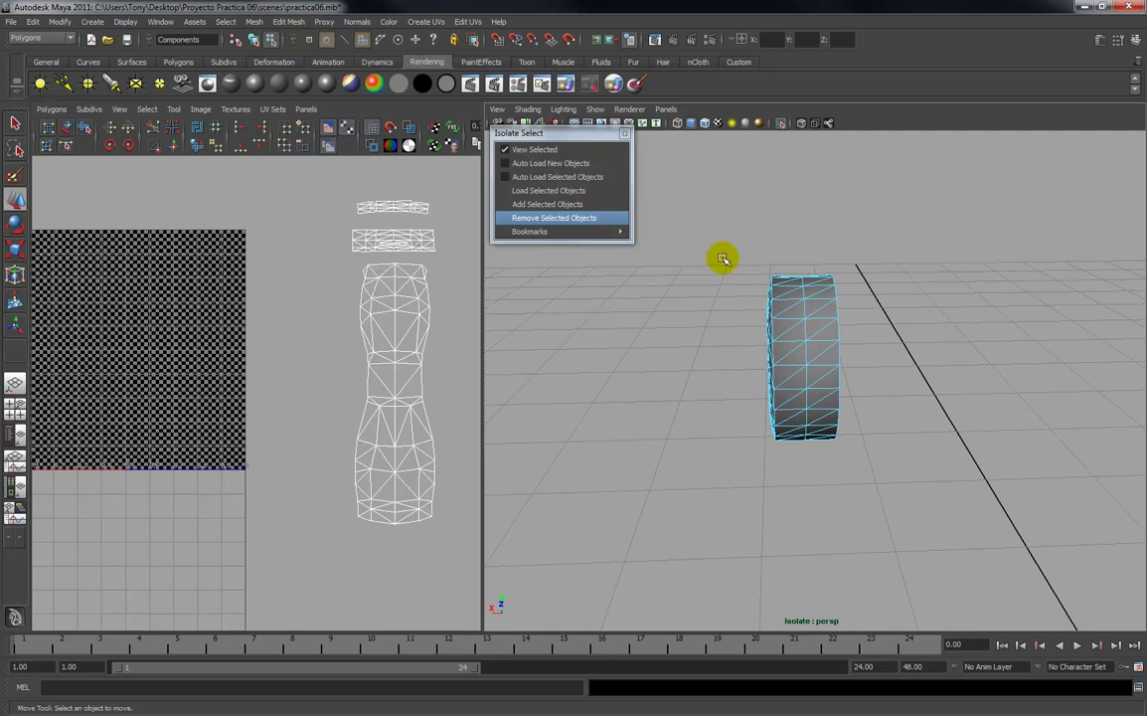
drag(780, 503, 755, 470)
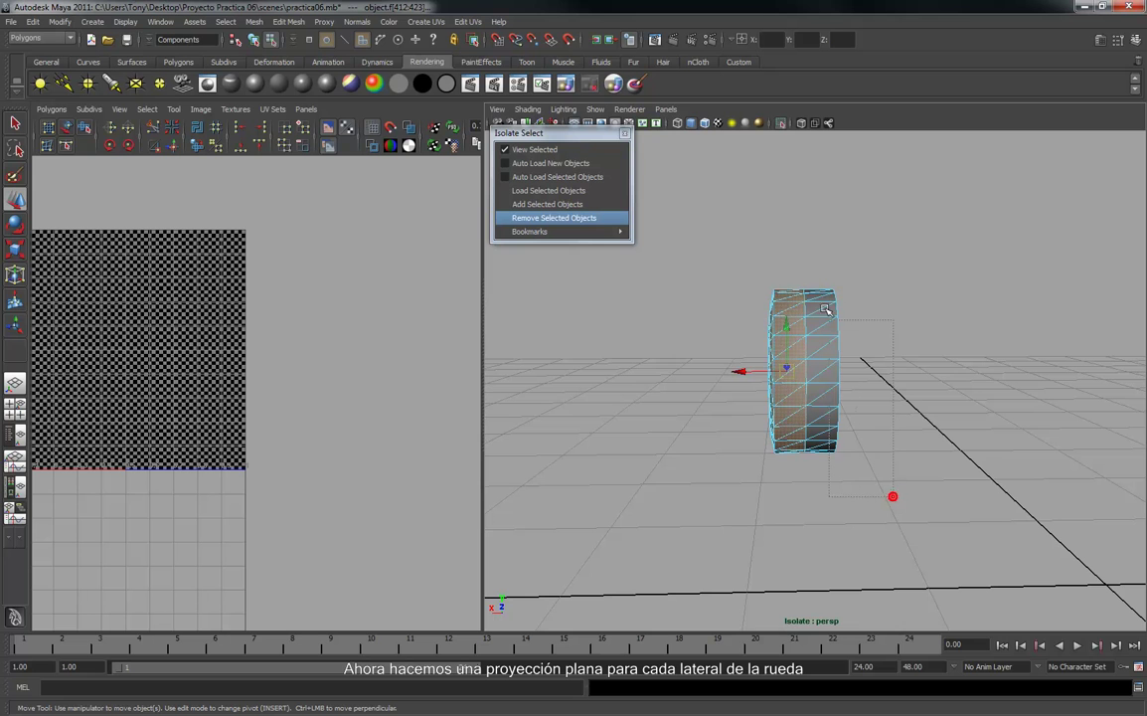
alt+drag(814, 274, 938, 392)
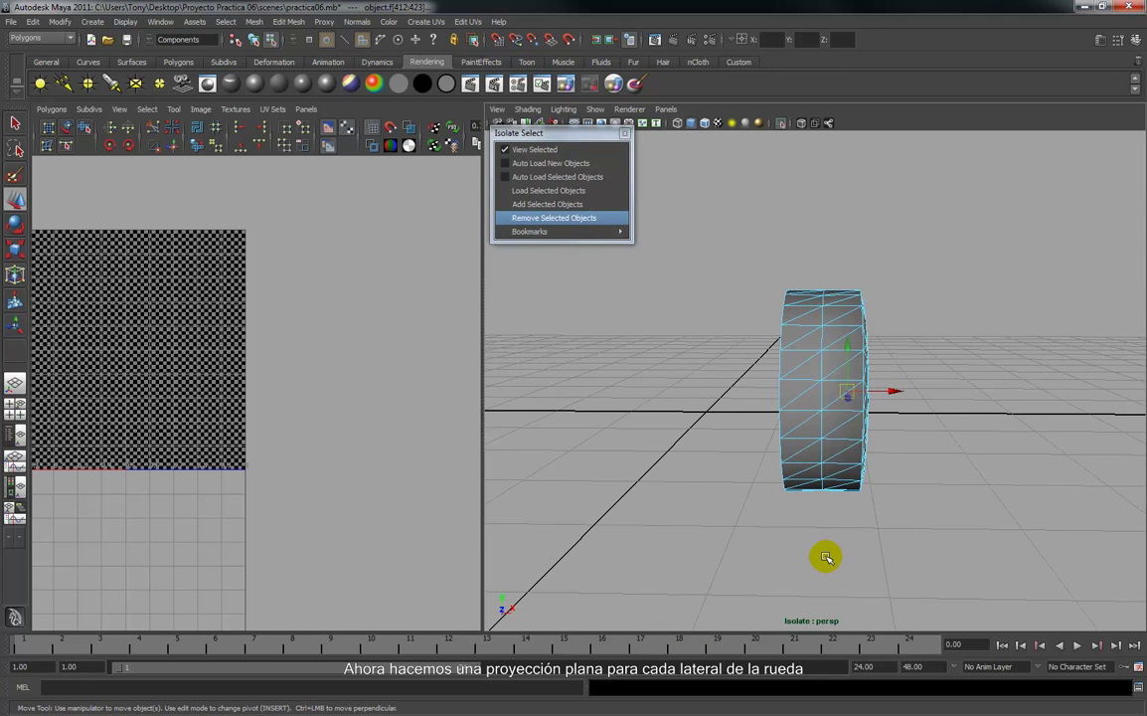
alt+drag(909, 541, 950, 428)
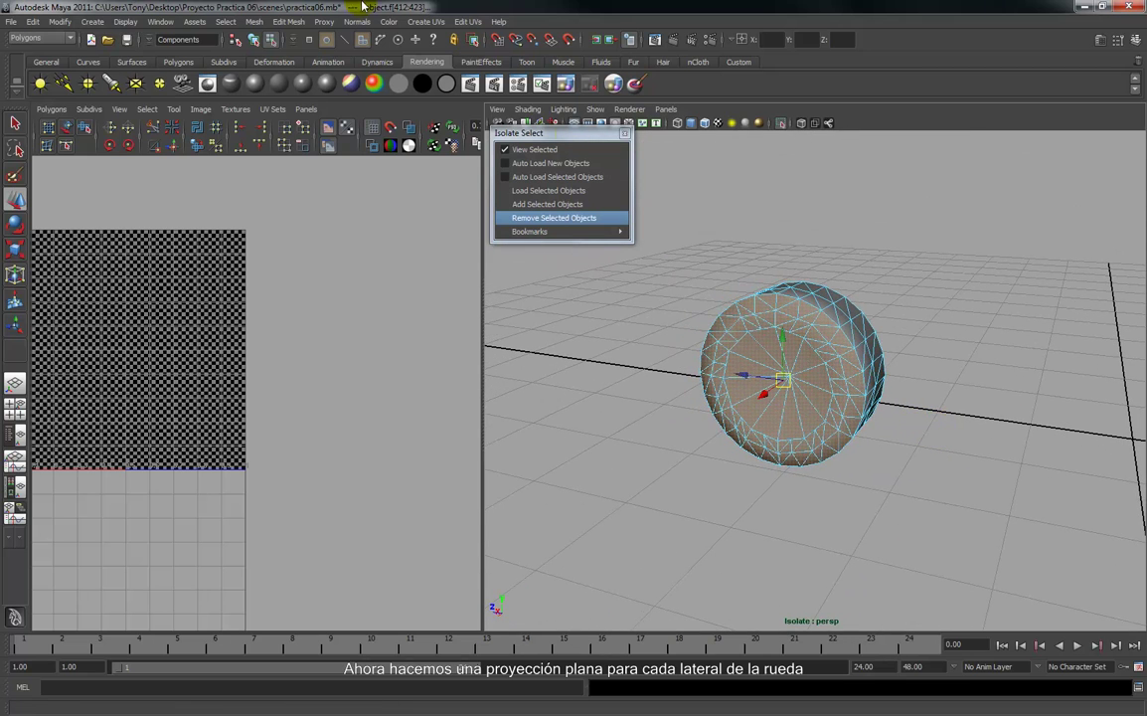
Apply a planar mapping to the wheel's outer side, fitted to the bounding box and projected from the X axis.
click(433, 22)
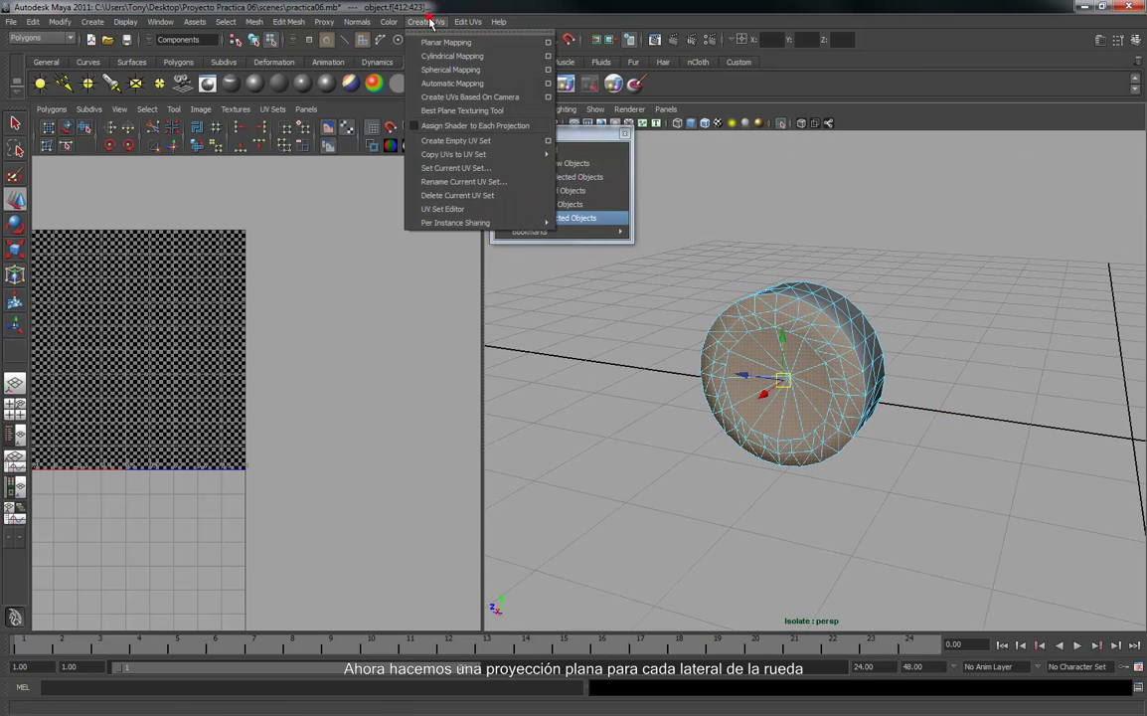
click(549, 42)
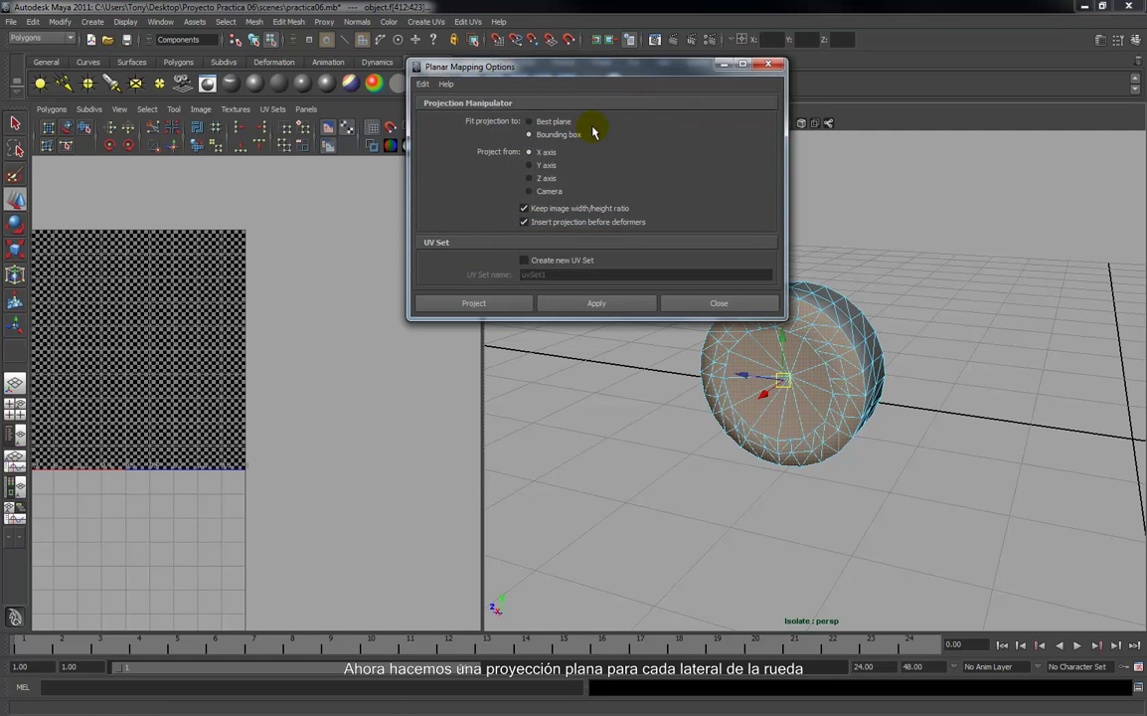
alt+drag(921, 565, 716, 410)
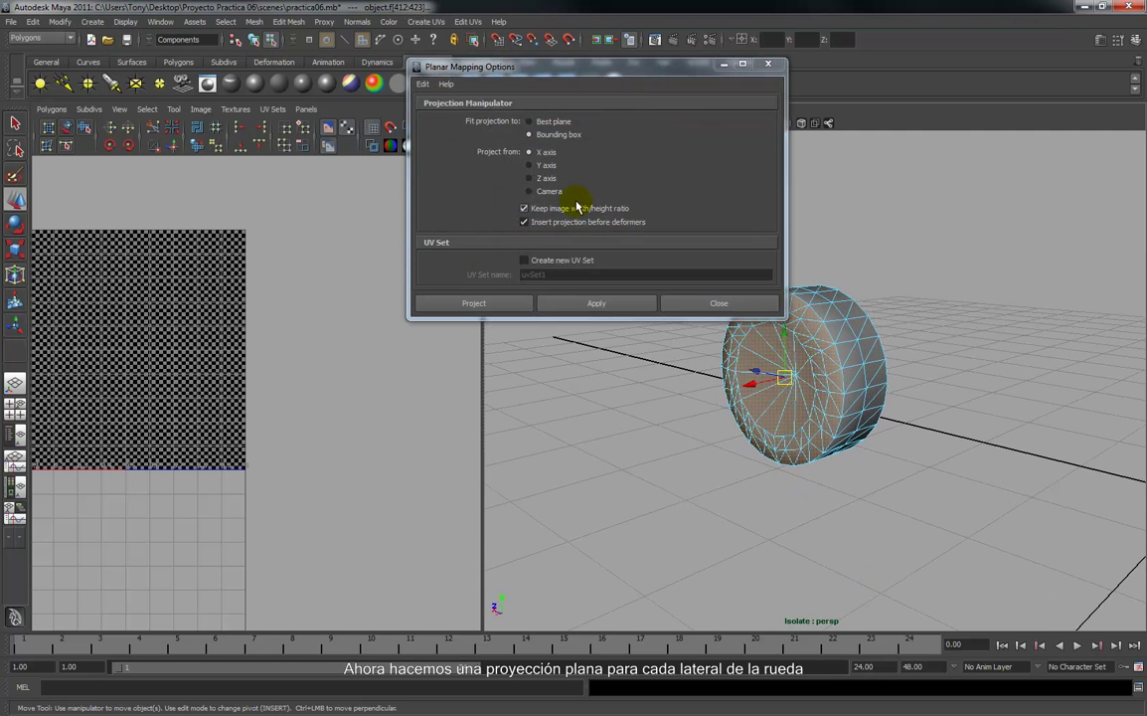
click(551, 153)
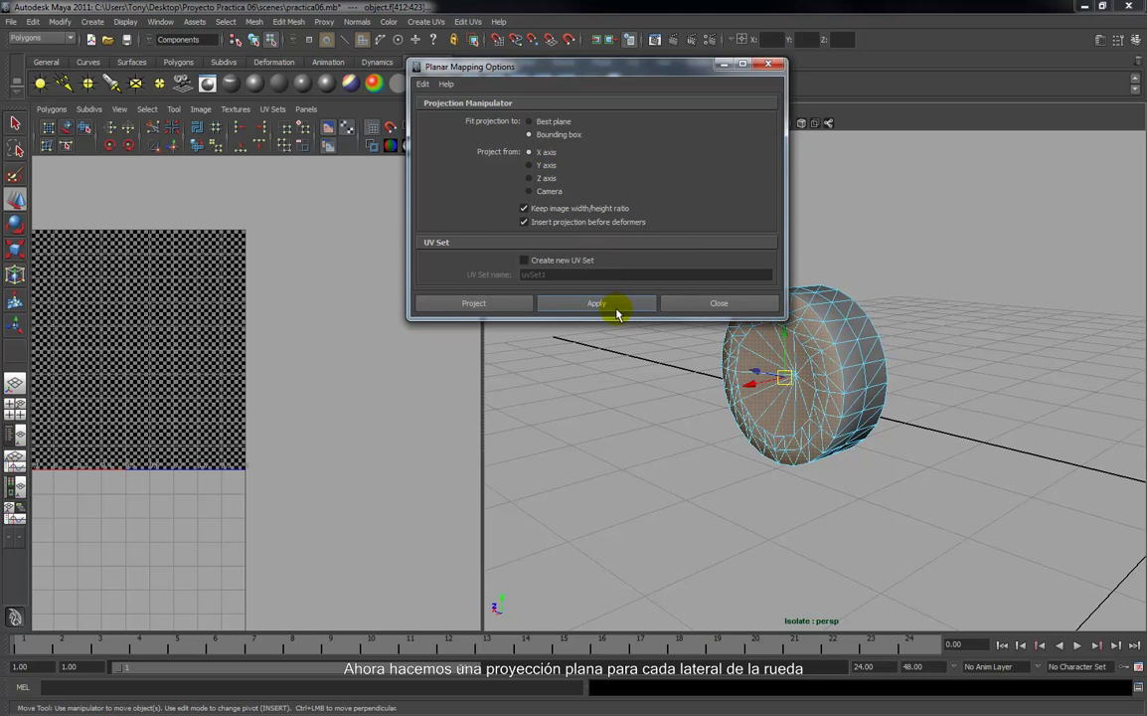
click(617, 308)
scroll(279, 288, down, 2)
scroll(195, 385, up, 1)
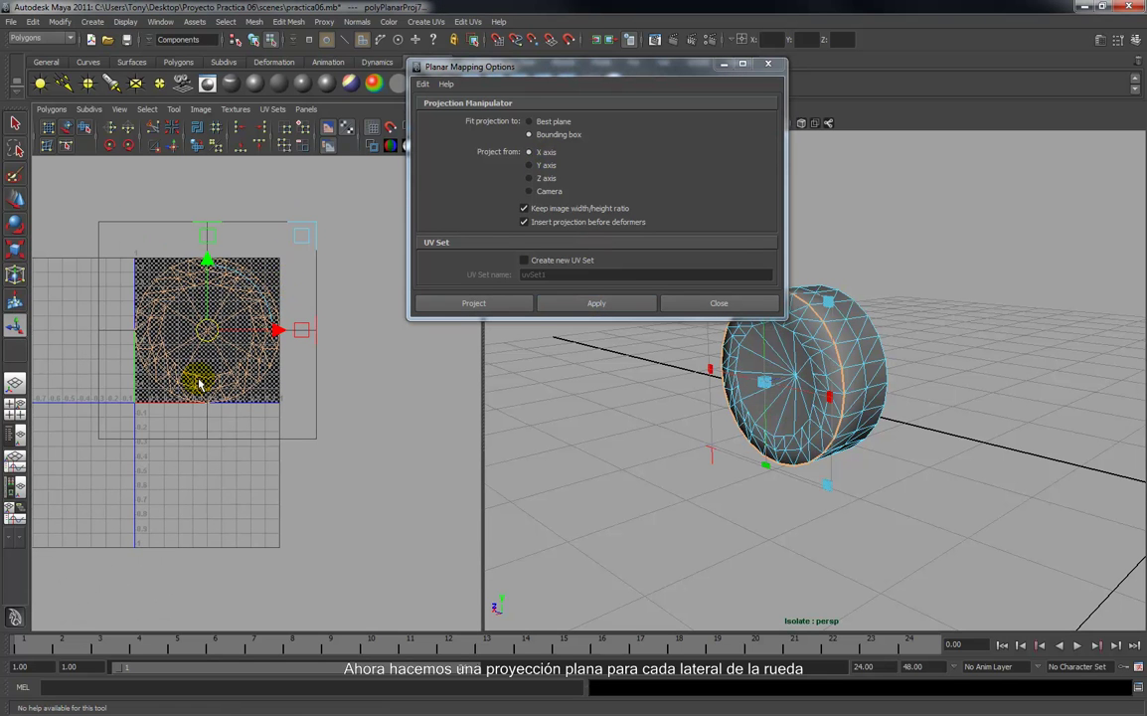
Move the wheel's outer side shell off the checker tile, scale down its UVs and place it in the tile diagonally below-left.
drag(202, 341, 62, 555)
alt+middle_drag(256, 535, 371, 467)
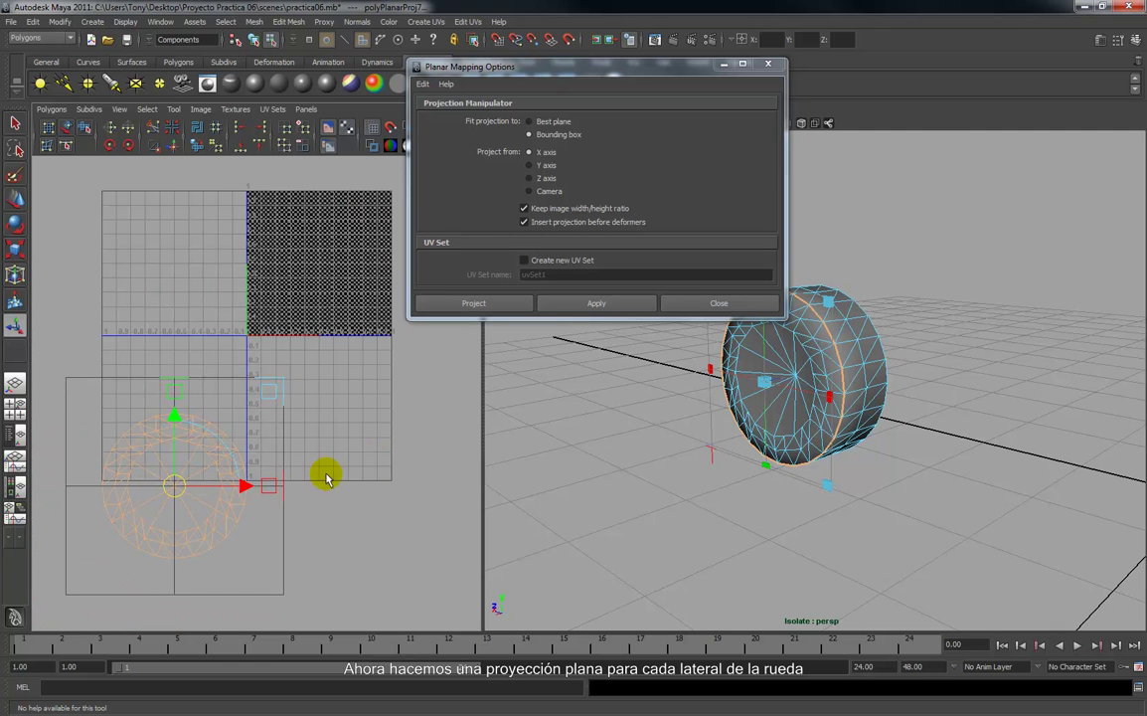
key(r)
right_drag(224, 488, 276, 487)
drag(176, 487, 132, 430)
key(w)
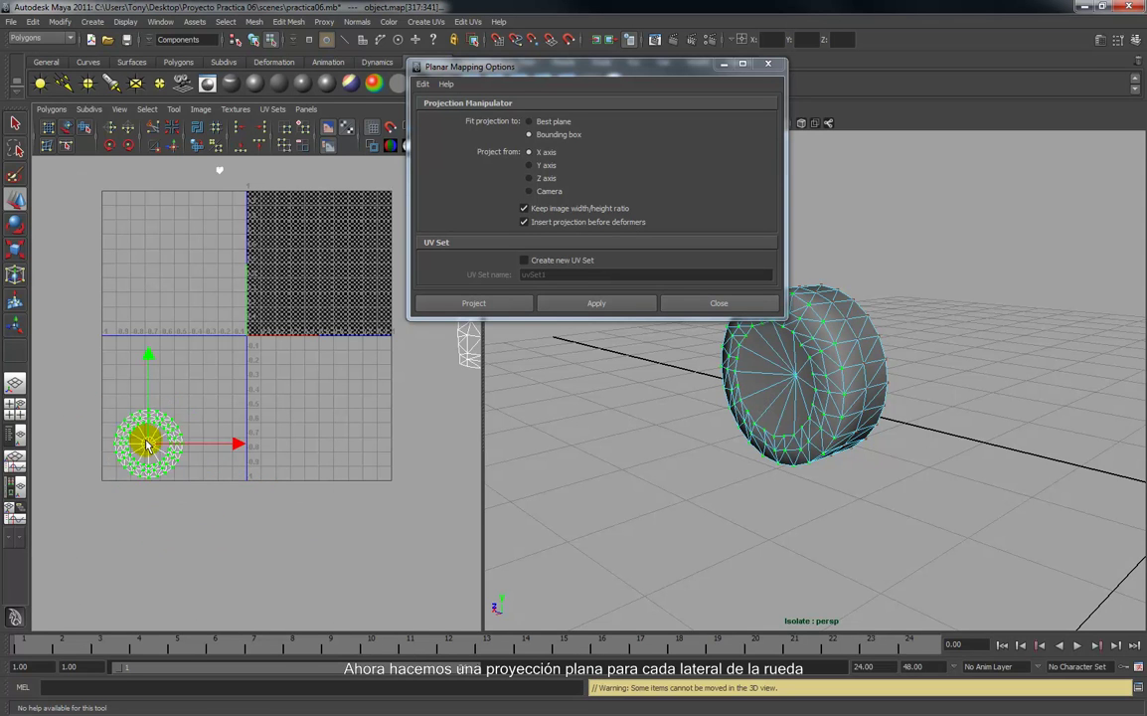
click(289, 479)
Select all the faces on the wheel's inner side, excluding the tread and the outer side.
click(557, 497)
alt+drag(911, 407, 947, 435)
right_click(848, 419)
click(850, 450)
click(845, 446)
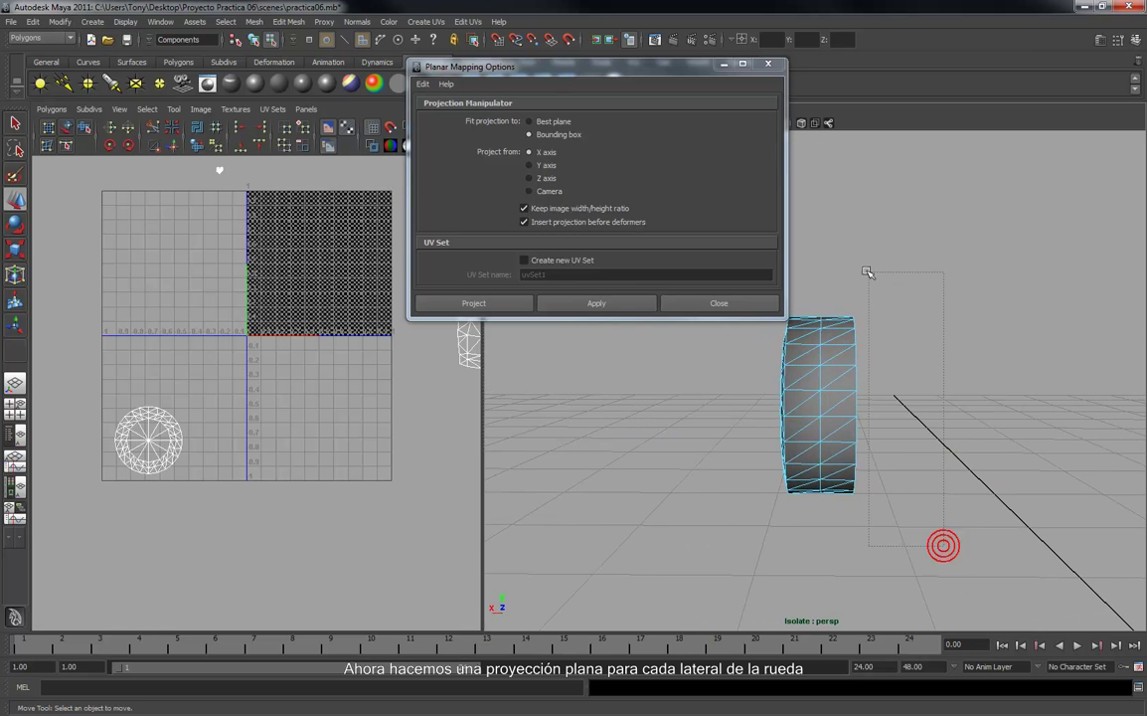
drag(841, 268, 845, 273)
alt+drag(883, 320, 861, 360)
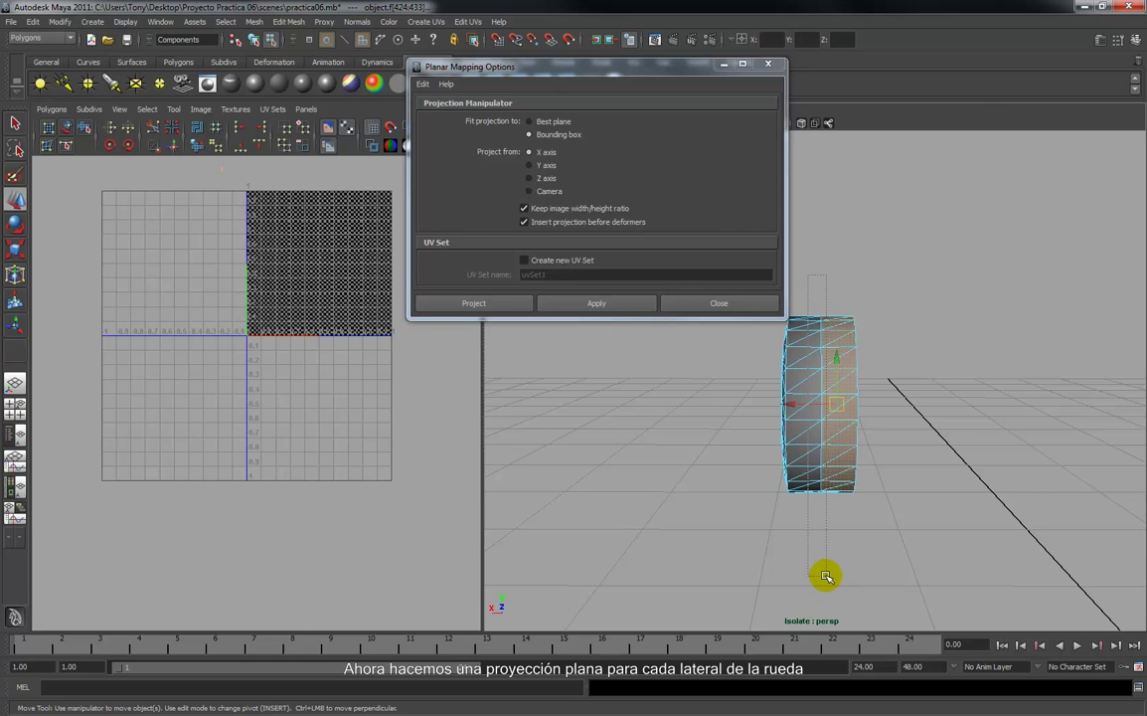
alt+drag(900, 540, 694, 521)
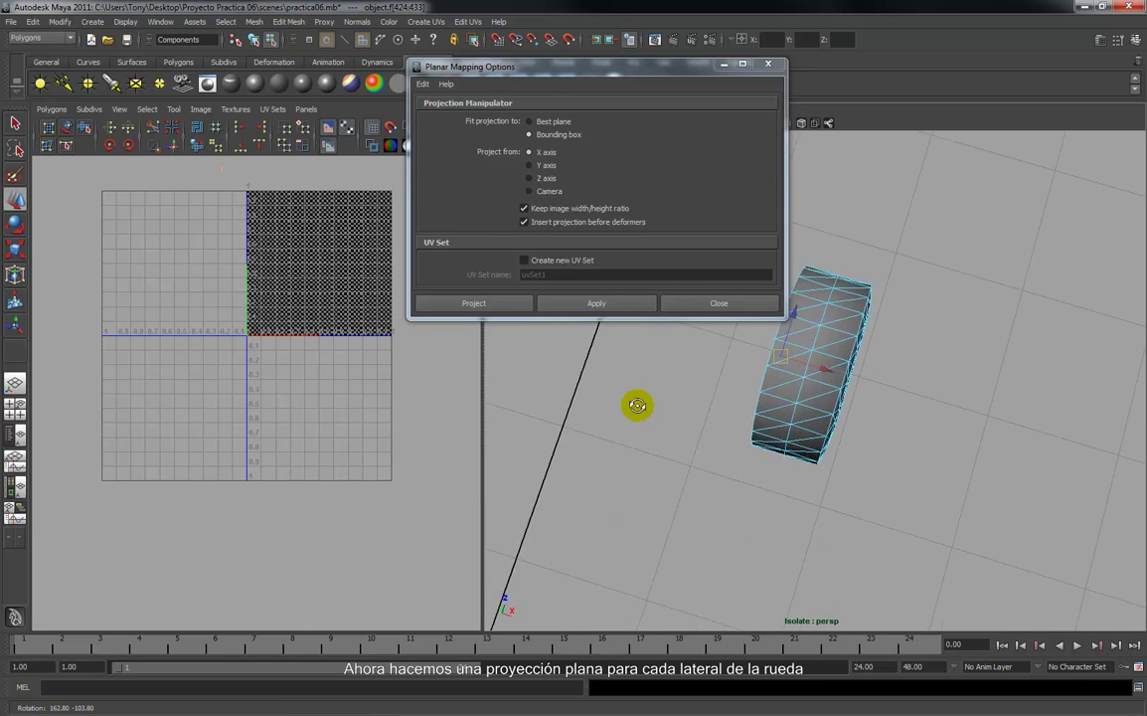
alt+drag(894, 412, 845, 527)
Apply an X-axis planar mapping fitted to the bounding box to the wheel's inner side and move its shell below the checker tile.
click(597, 303)
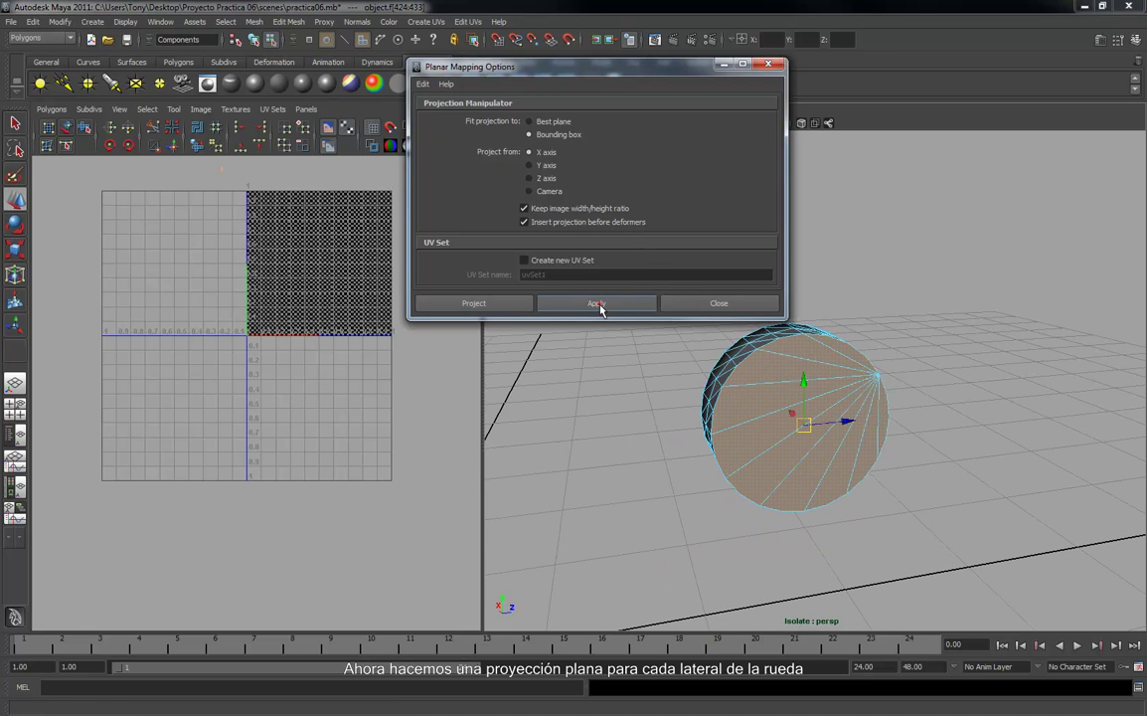
drag(338, 266, 347, 559)
click(225, 538)
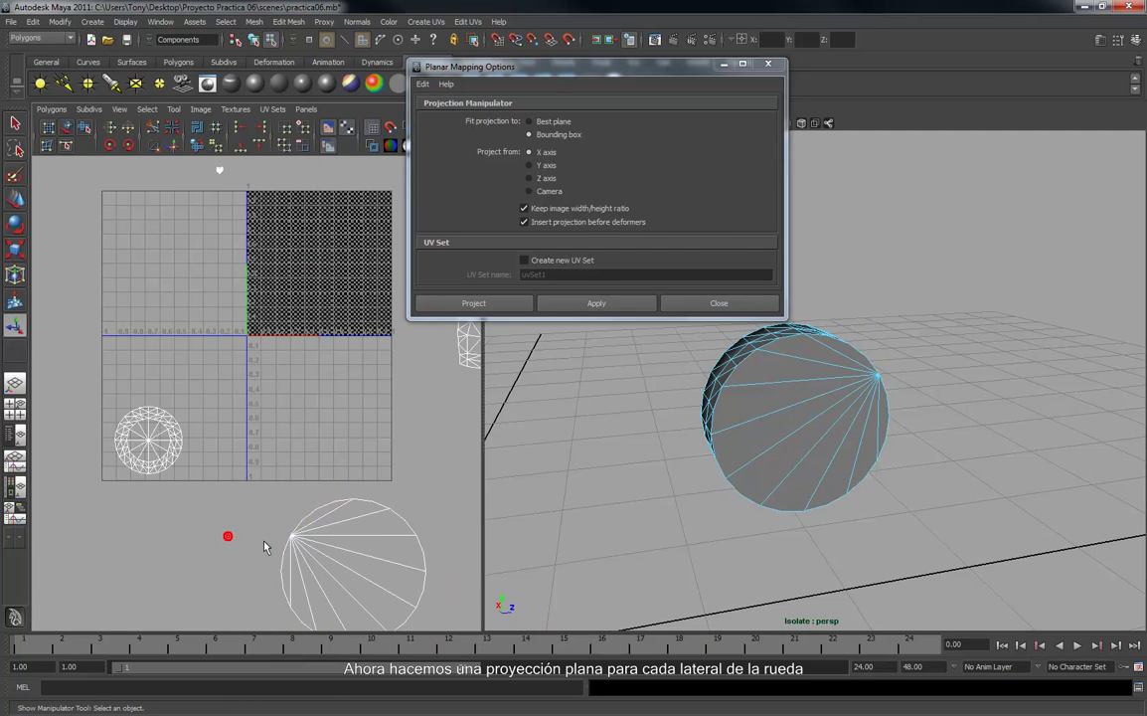
Scale down the UVs of the wheel's inner side shell and place it directly below the outer side shell.
right_drag(304, 536, 362, 544)
scroll(364, 538, down, 2)
alt+middle_drag(364, 537, 345, 493)
drag(242, 410, 421, 562)
key(r)
drag(304, 476, 161, 442)
key(w)
key(r)
key(w)
click(196, 471)
Select the faces of both wheel side shells and remove them from the isolated view, leaving only the tread.
alt+drag(884, 455, 836, 441)
right_drag(165, 390, 145, 378)
drag(196, 487, 198, 484)
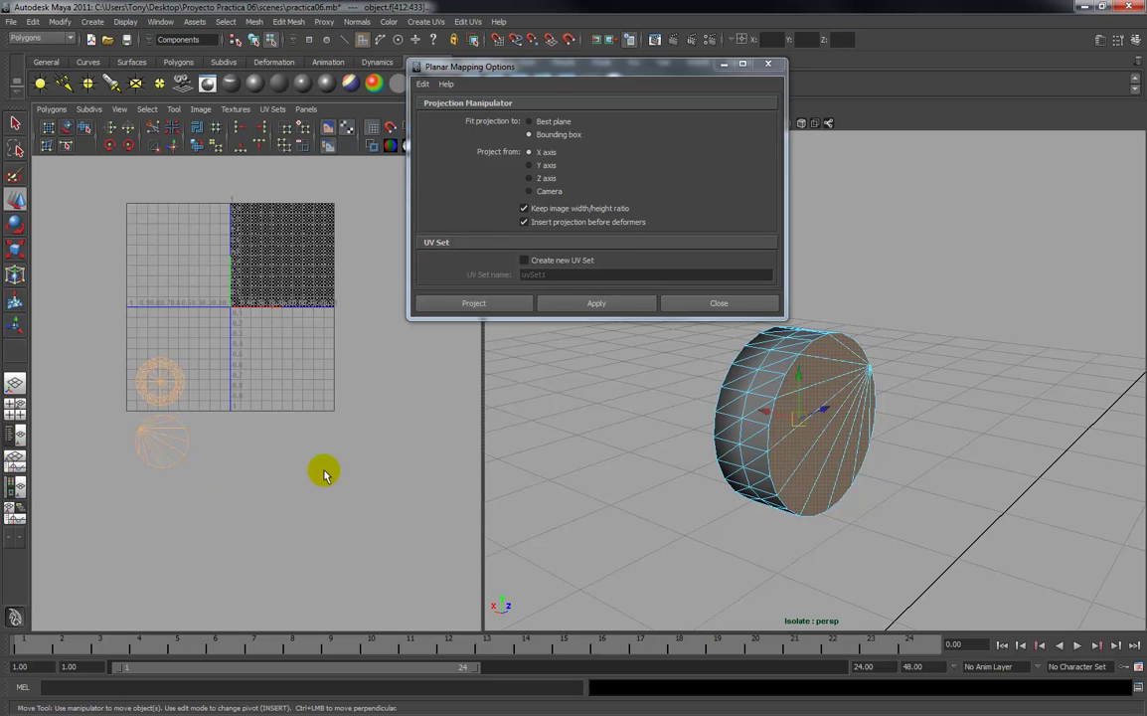
alt+drag(680, 407, 854, 426)
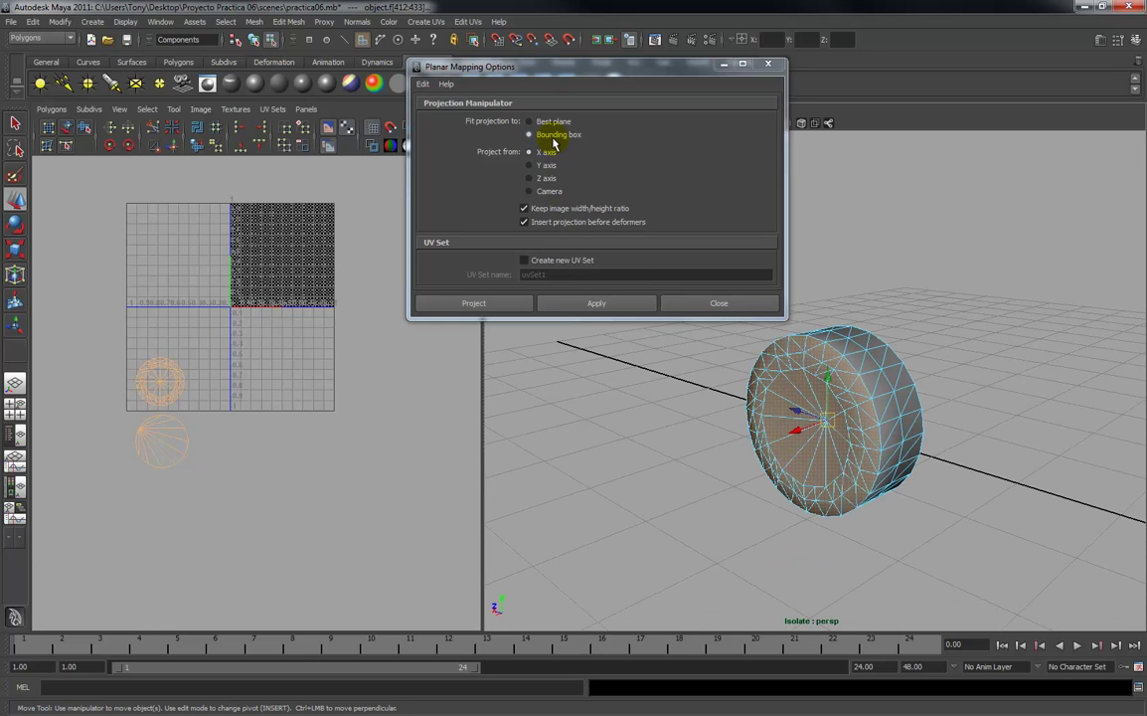
drag(535, 71, 377, 317)
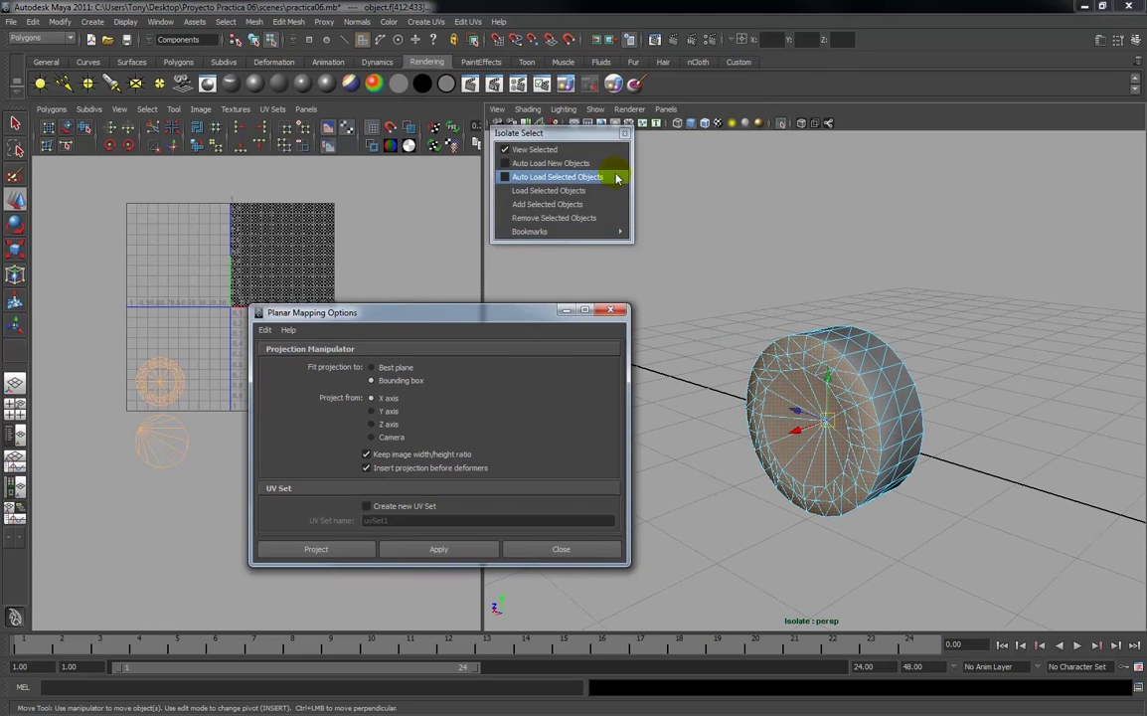
click(555, 220)
Select all the tread faces and turn on textured display in the perspective view.
alt+drag(828, 247, 870, 308)
right_click(842, 364)
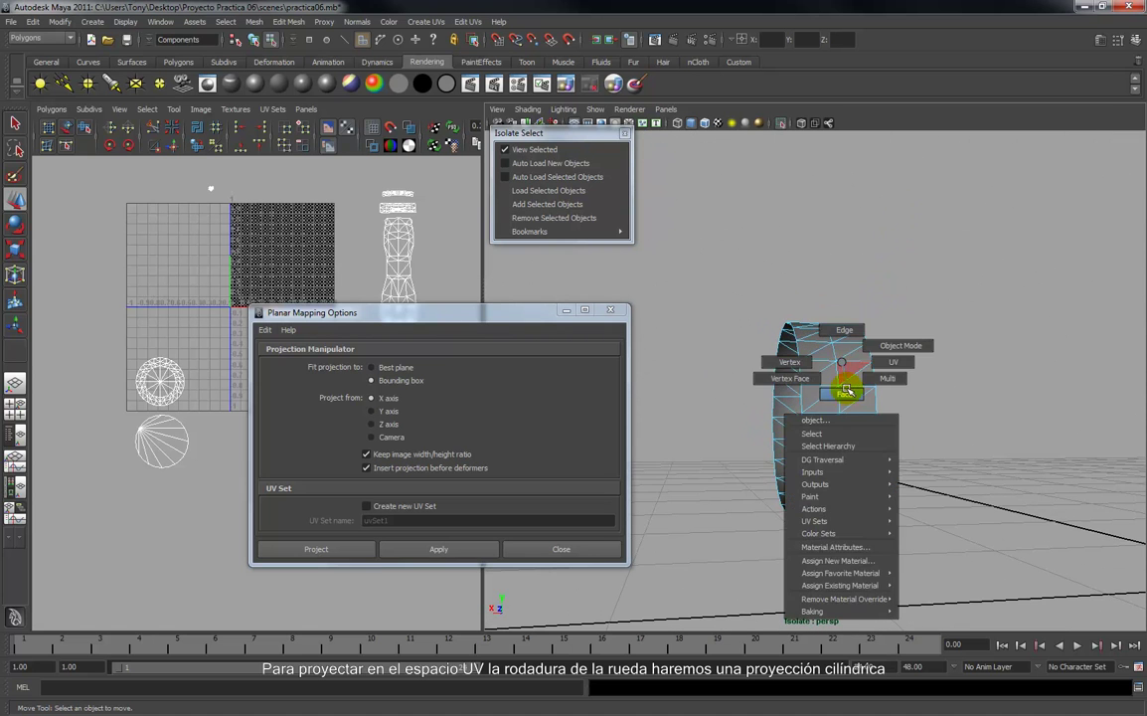
right_drag(847, 389, 847, 392)
scroll(901, 366, down, 4)
alt+drag(878, 384, 861, 405)
drag(751, 328, 833, 531)
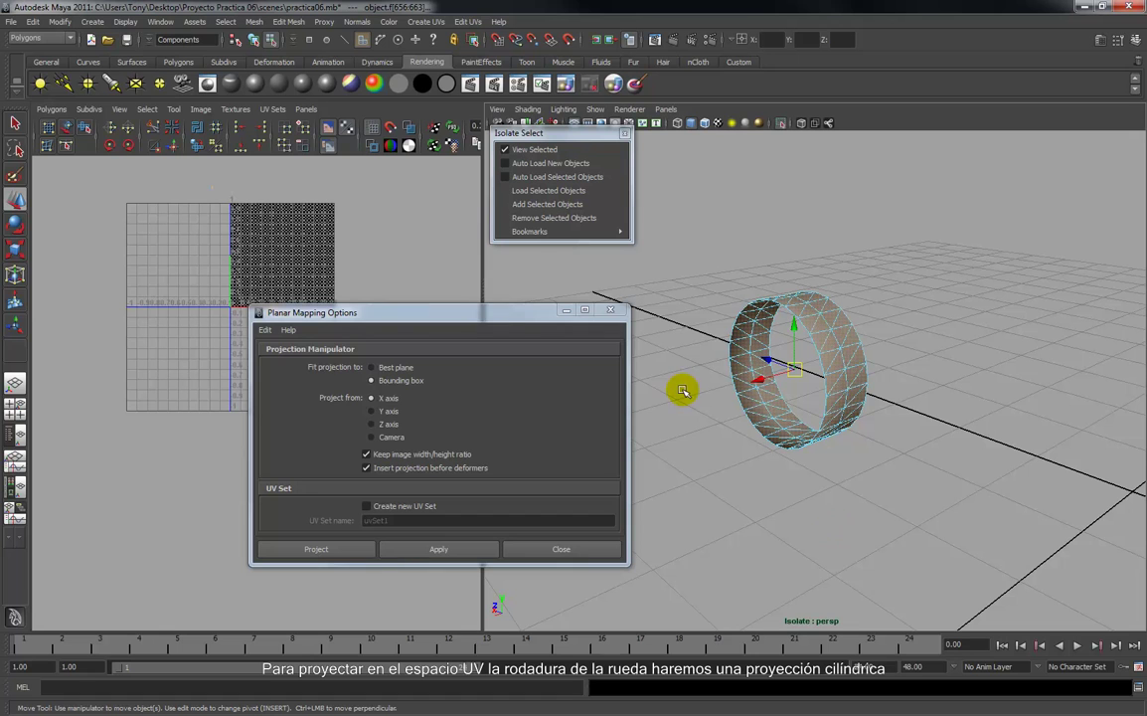
drag(504, 316, 575, 290)
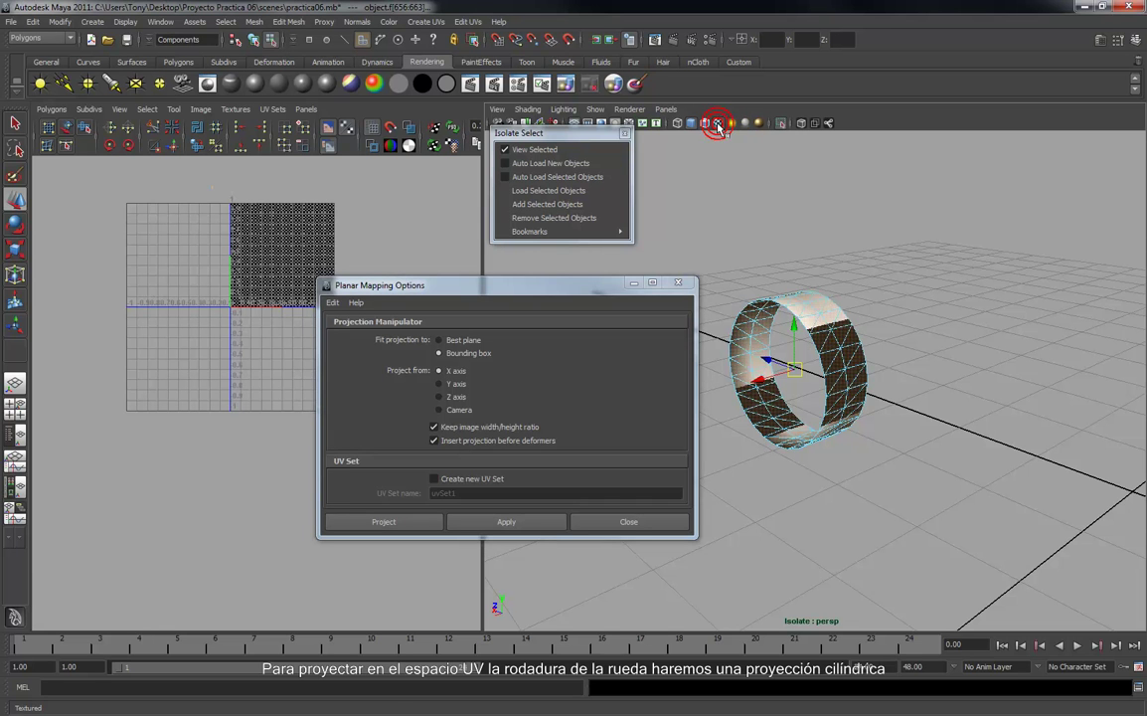
alt+drag(866, 280, 915, 290)
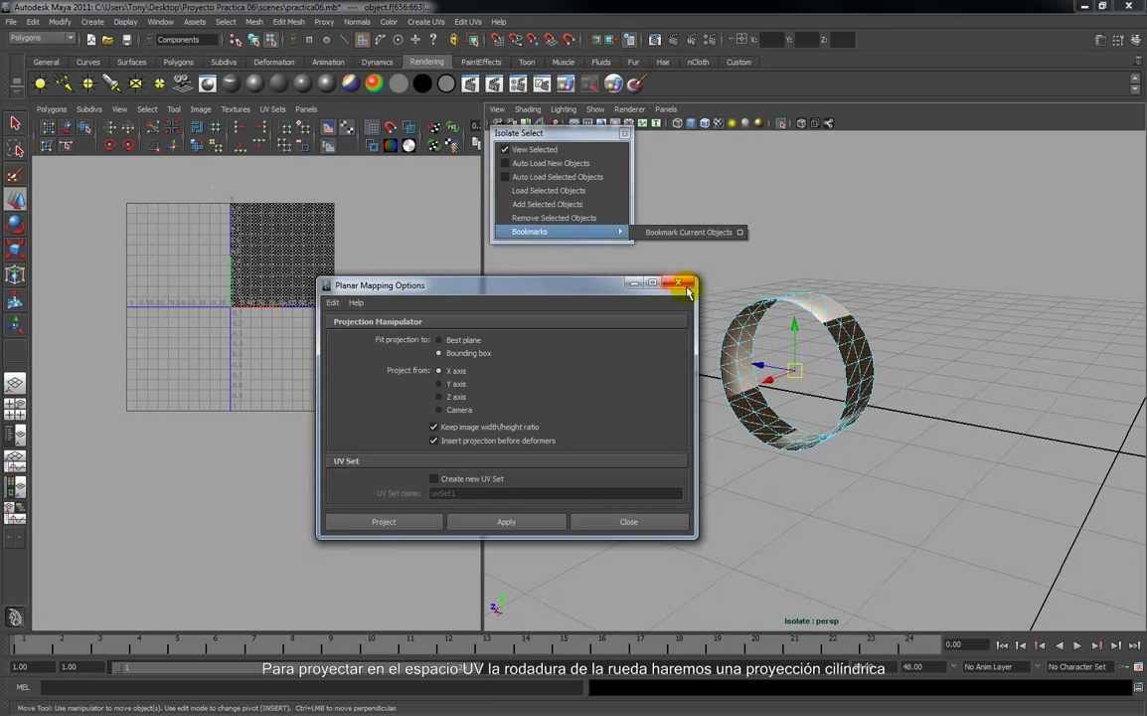
Close the planar mapping options and apply a cylindrical mapping to the tread faces, inserting the projection before deformers.
click(632, 522)
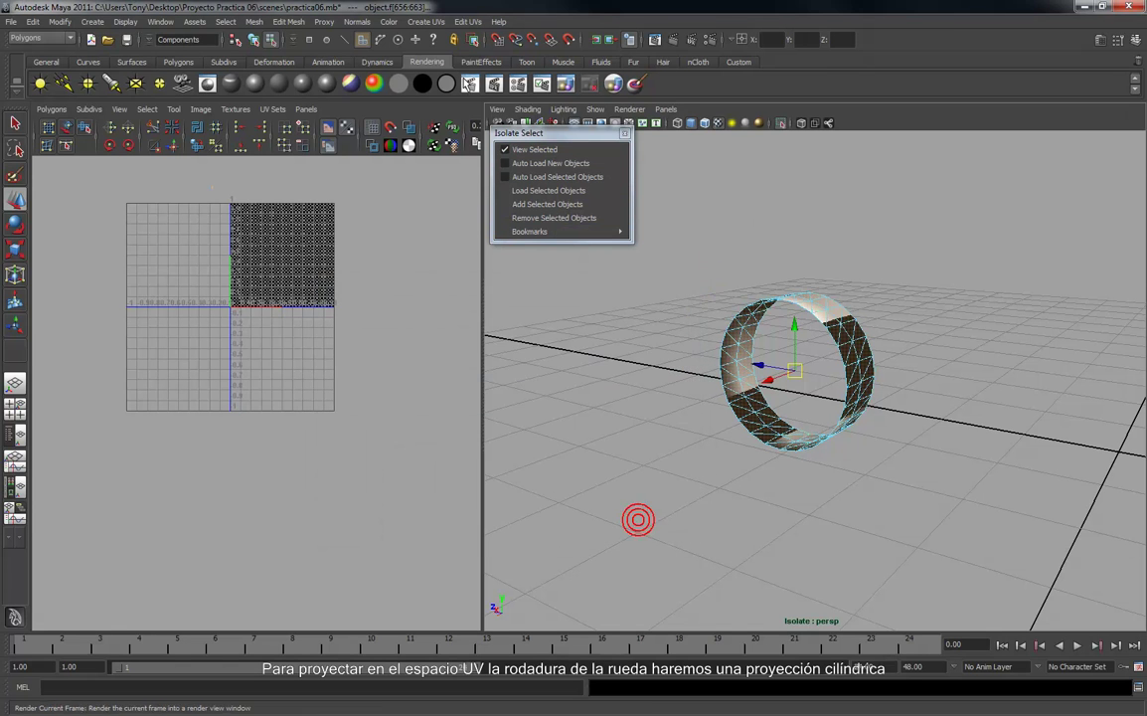
click(427, 22)
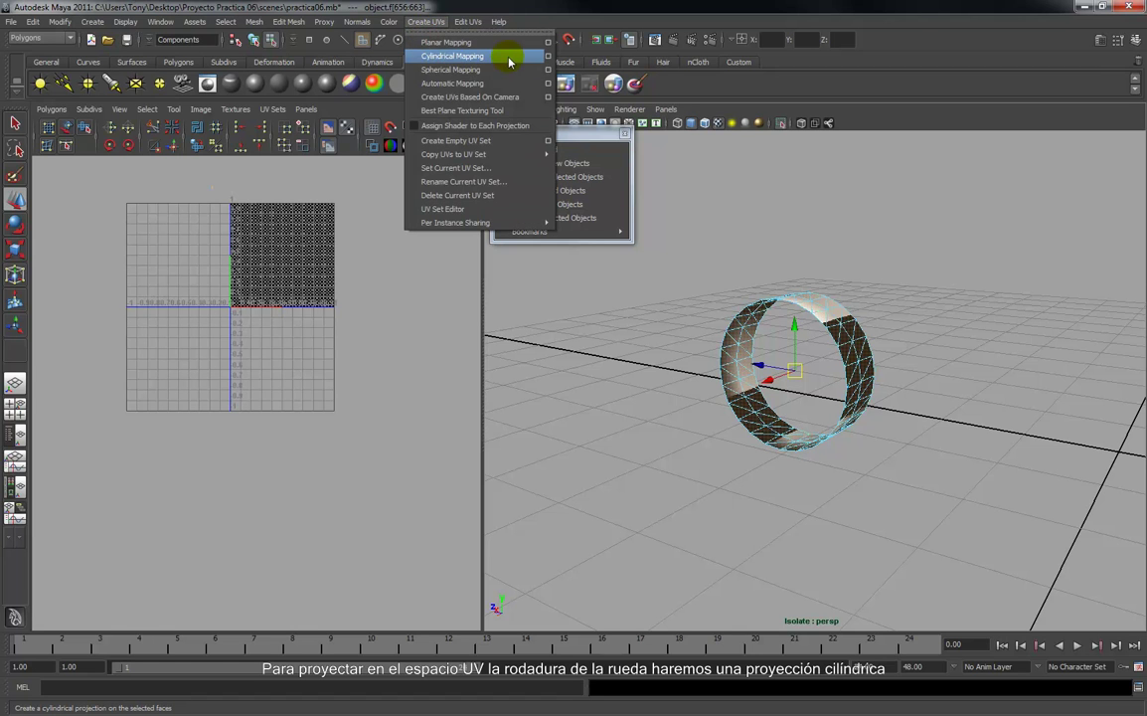
click(548, 56)
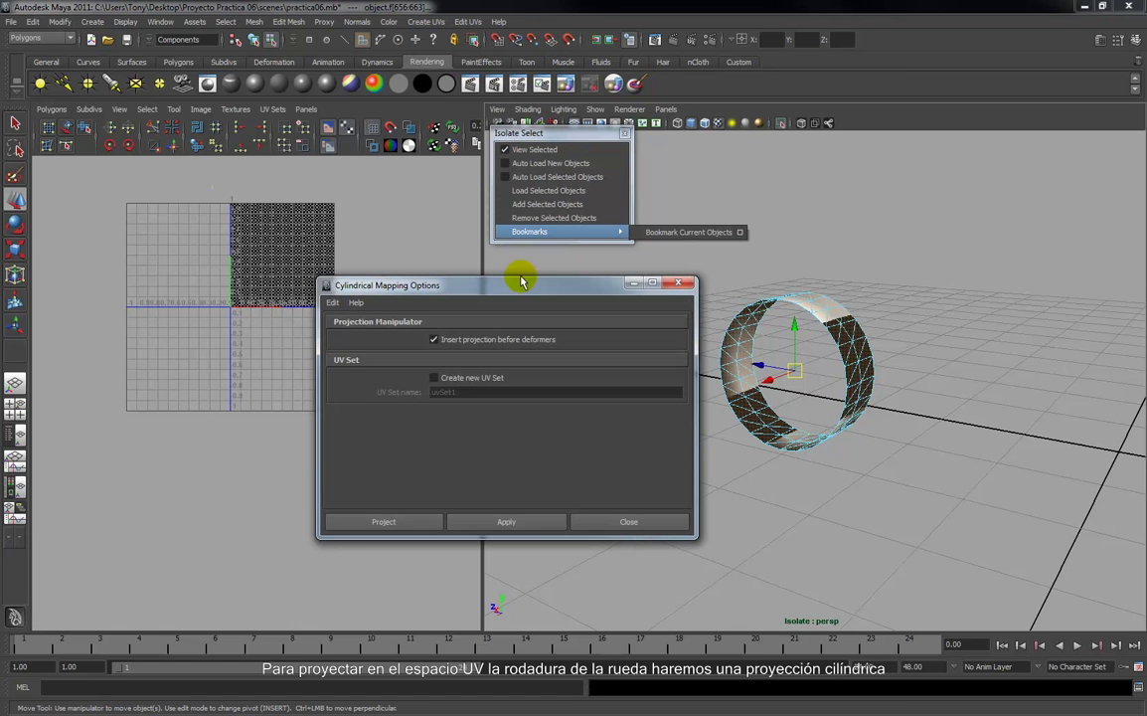
click(537, 522)
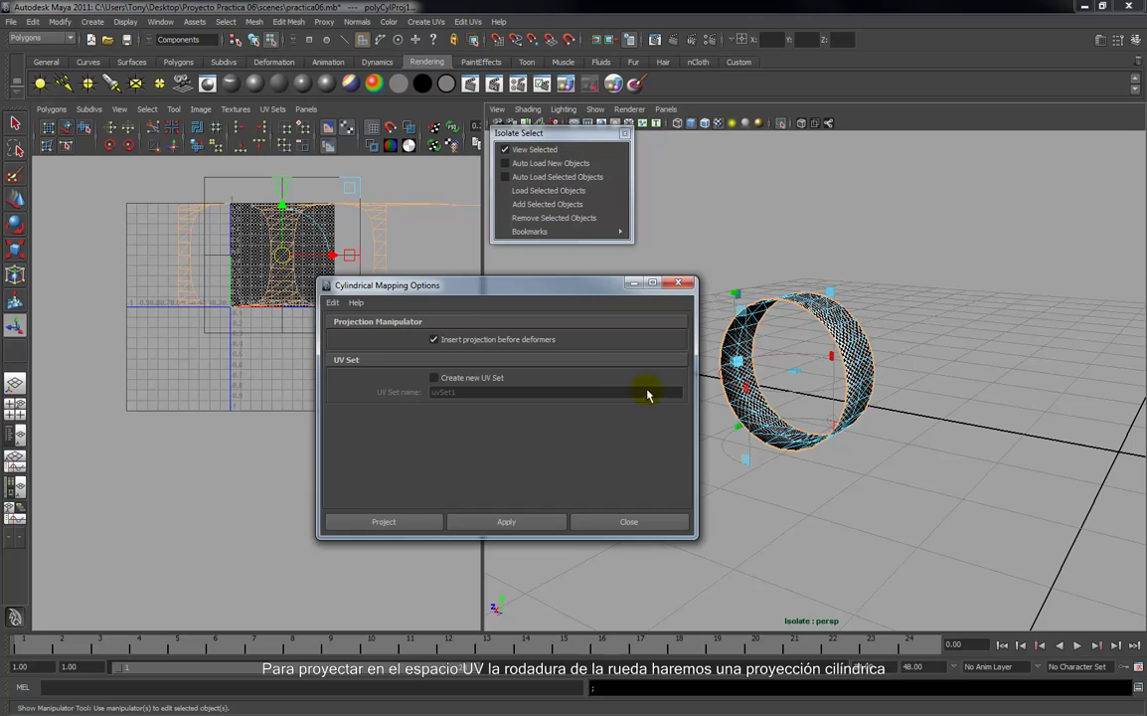
click(687, 286)
Close the projection cylinder around the tread by pulling one of its red sweep handles to a full 360 degrees.
alt+drag(814, 337, 685, 441)
scroll(804, 366, up, 5)
drag(646, 362, 682, 376)
drag(802, 383, 593, 376)
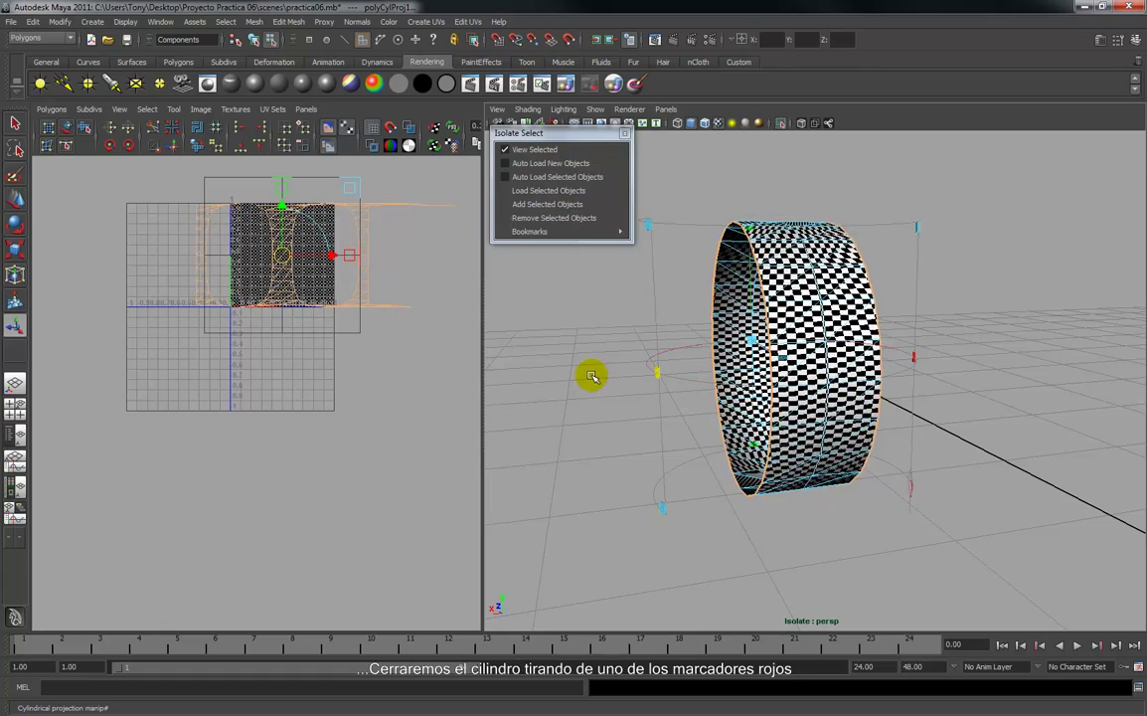
drag(728, 388, 809, 393)
alt+drag(899, 397, 765, 318)
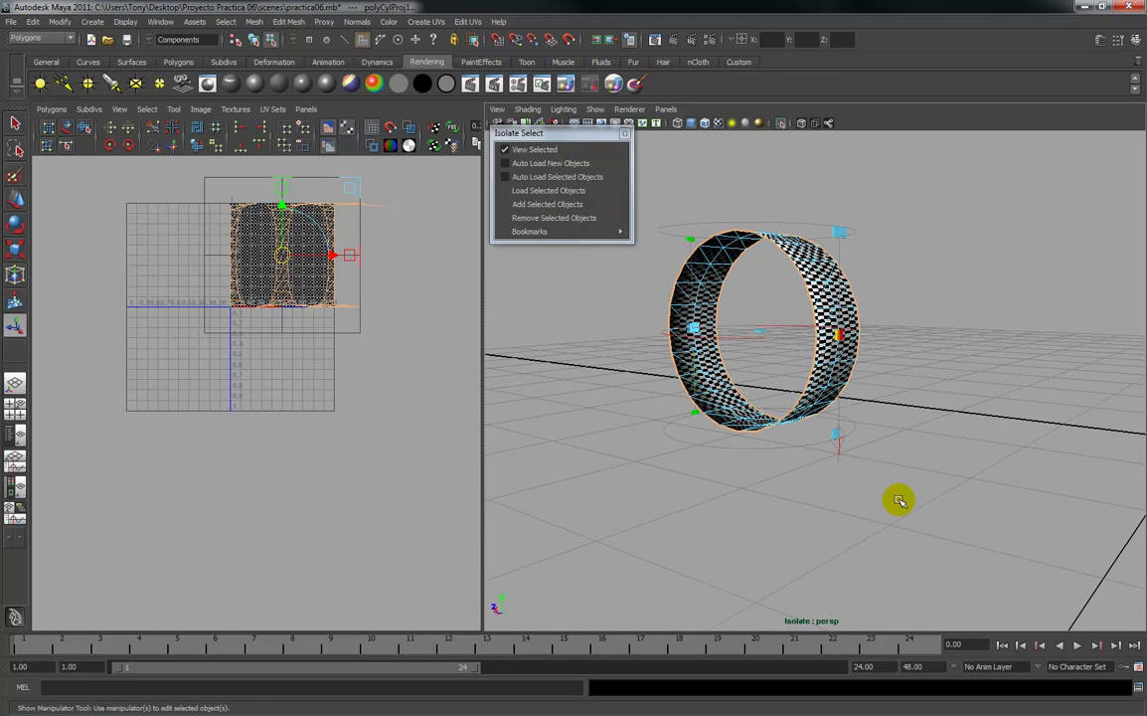
Activate the transform controls of the tread's projection cylinder with the red cross at its base.
click(898, 500)
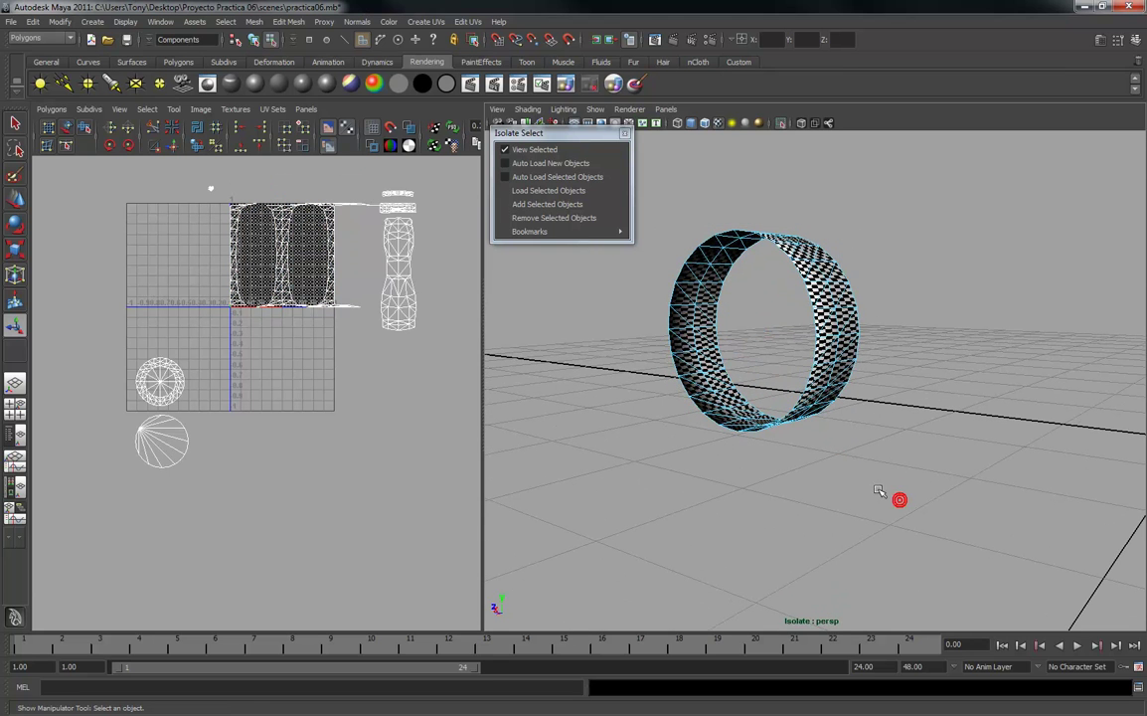
click(654, 336)
alt+drag(866, 384, 912, 402)
alt+right_drag(911, 402, 851, 604)
alt+right_drag(844, 525, 853, 568)
alt+middle_drag(853, 569, 832, 517)
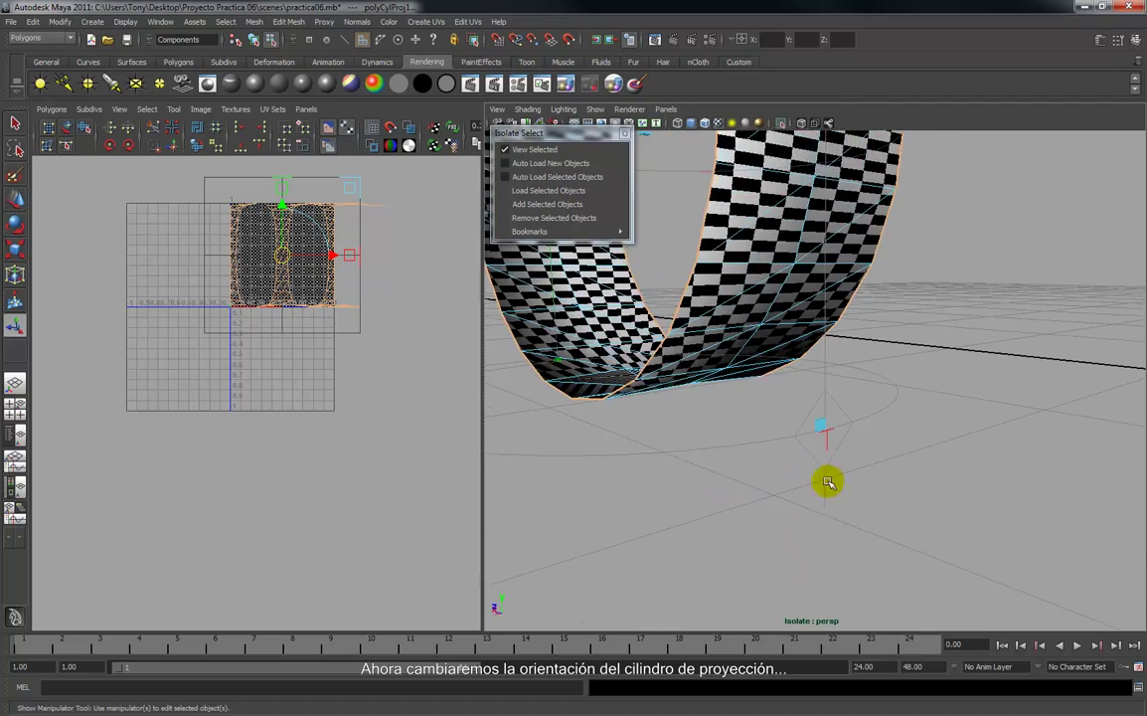
alt+right_drag(832, 517, 832, 525)
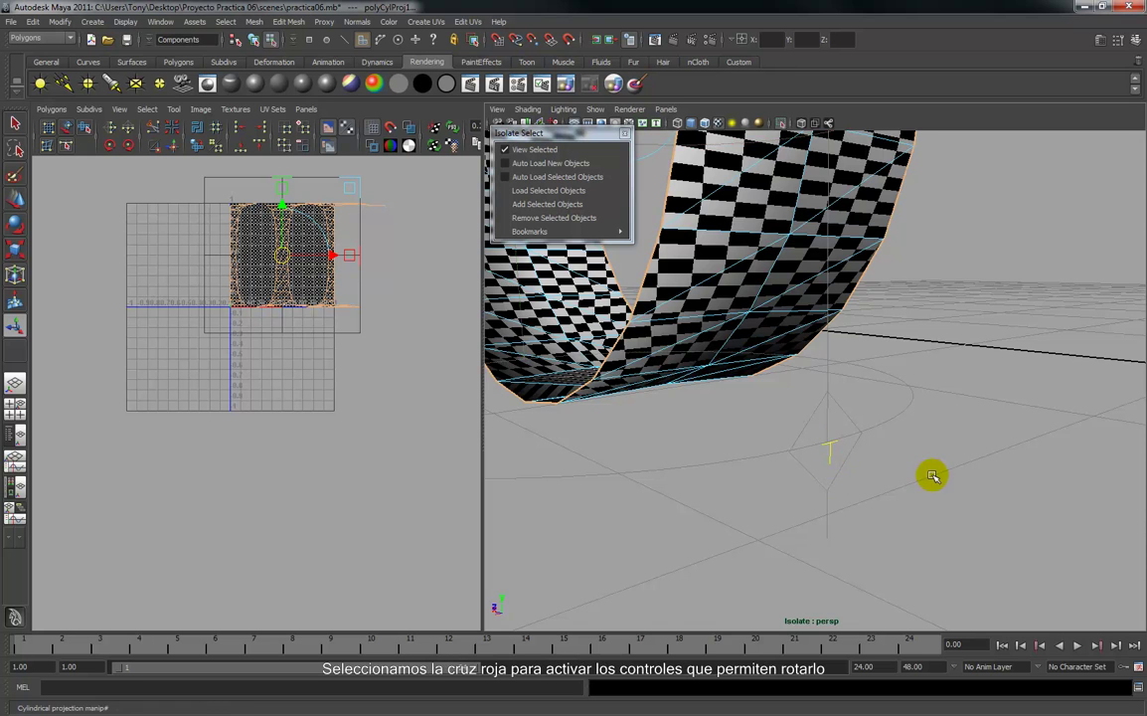
scroll(848, 469, down, 9)
scroll(832, 464, up, 3)
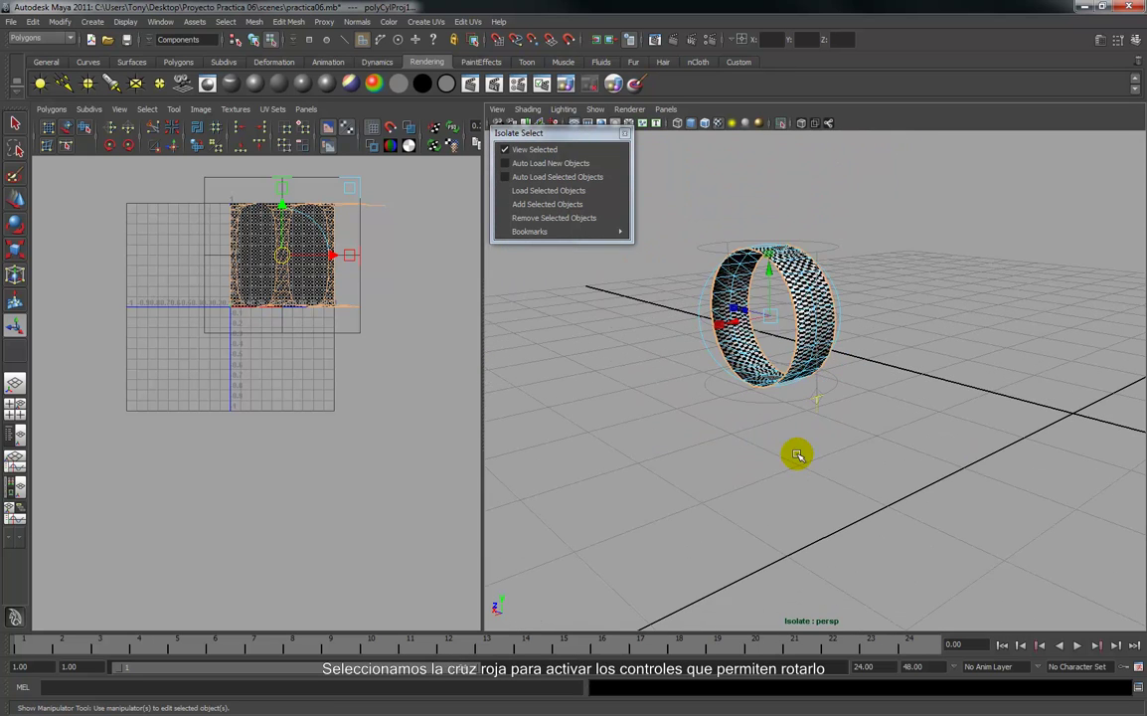
Enlarge the projection manipulator and turn on its rotation rings.
mouse_move(759, 425)
alt+mouse_down()
mouse_move(779, 434)
mouse_move(753, 432)
alt+mouse_up()
alt+right_drag(753, 432, 757, 410)
key(plus)
key(plus)
key(plus)
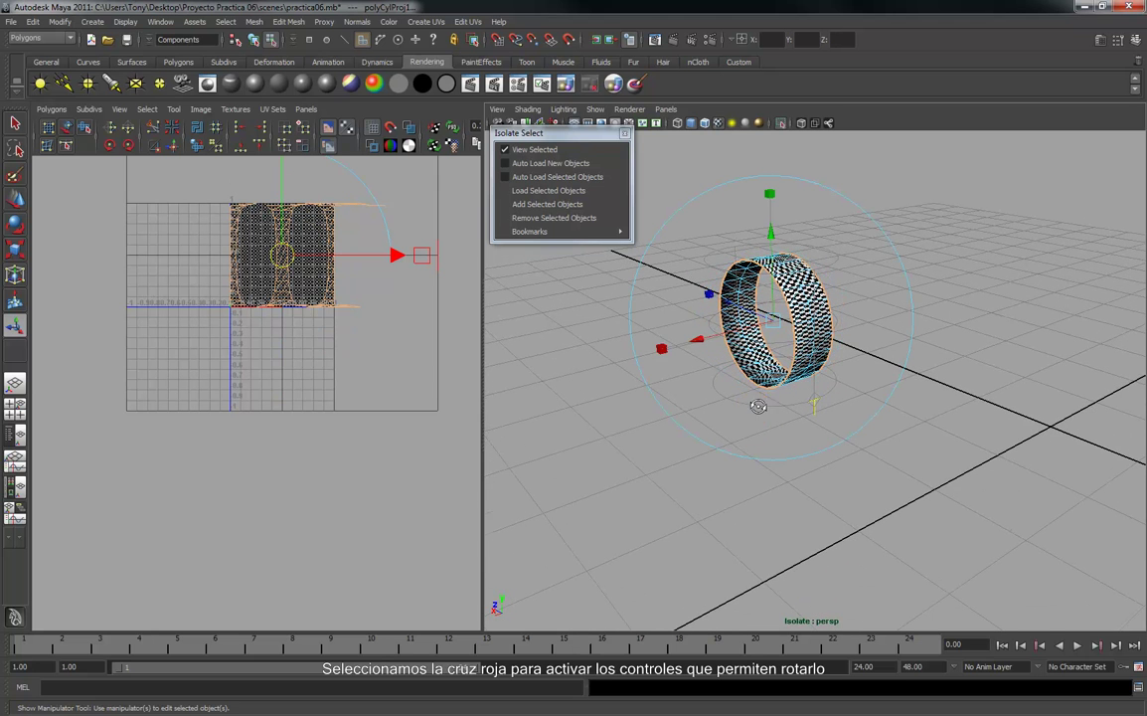
alt+drag(755, 407, 768, 397)
click(883, 407)
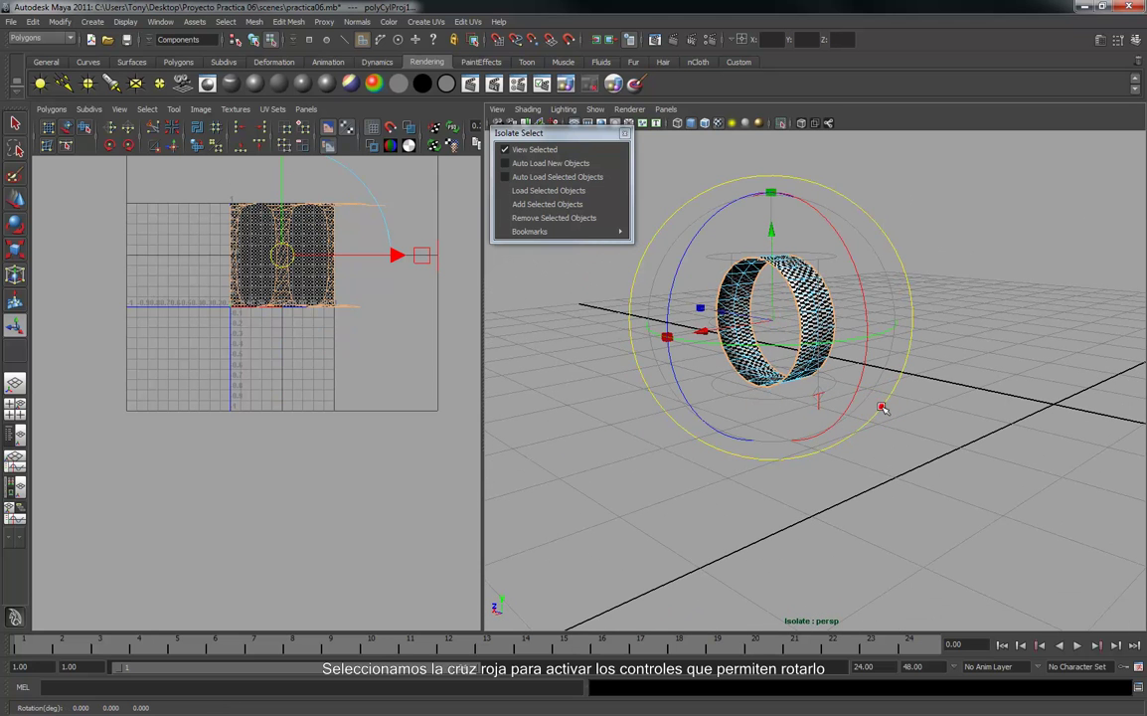
Try to rotate the projection cylinder 90 degrees about the X axis.
drag(869, 328, 832, 287)
key(ctrl+z)
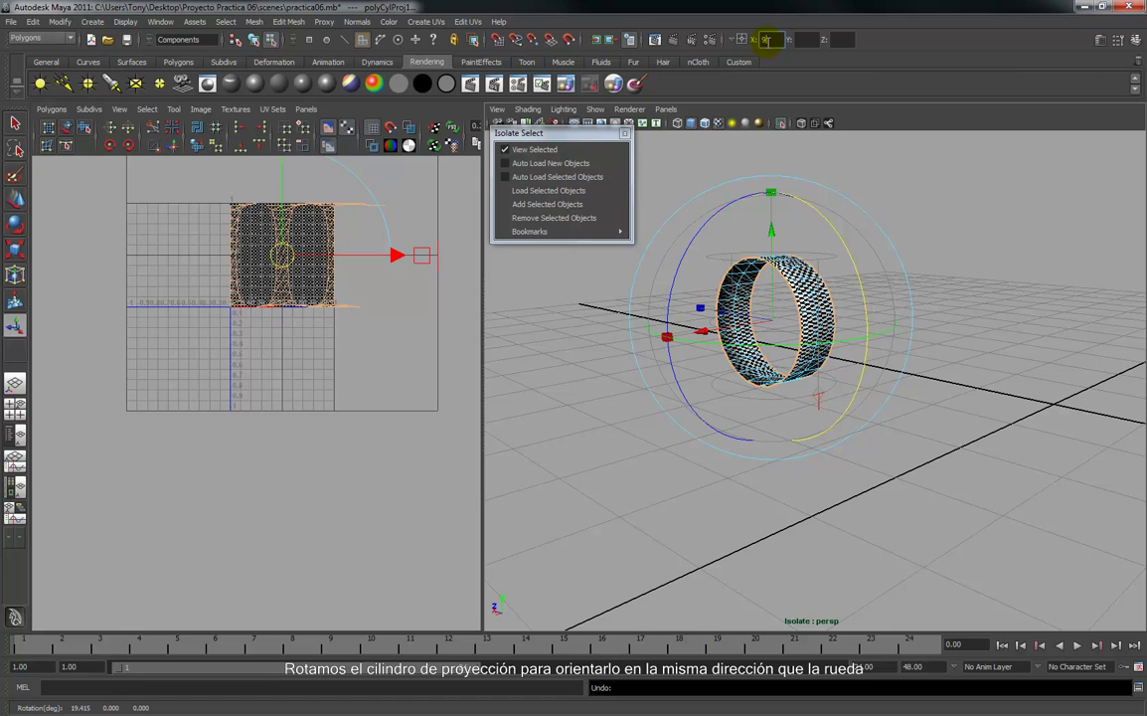
key(Return)
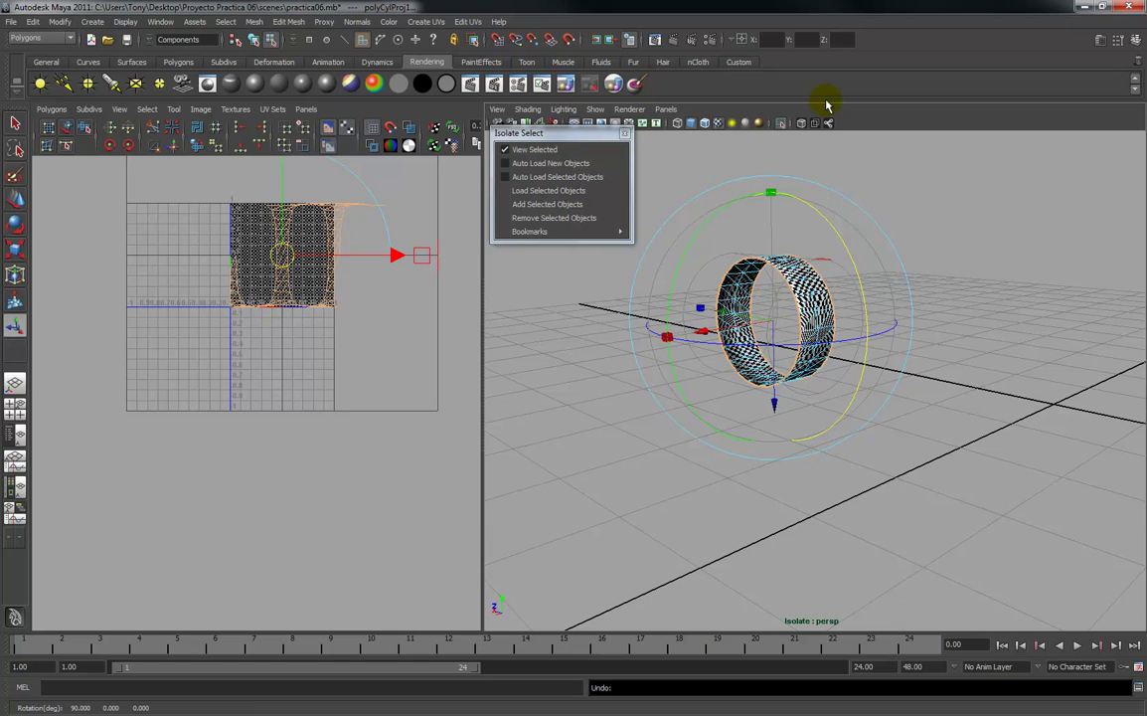
key(ctrl+z)
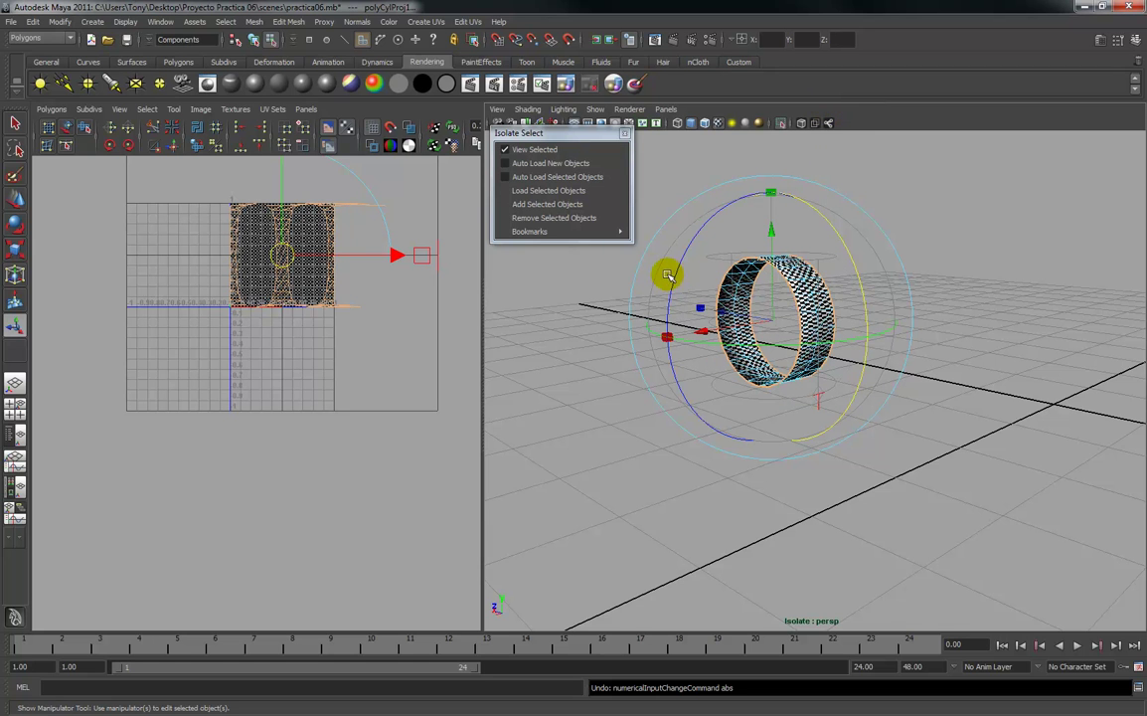
Rotate the projection cylinder 90 degrees about the Z axis to orient it along the wheel.
drag(677, 272, 700, 231)
key(ctrl+z)
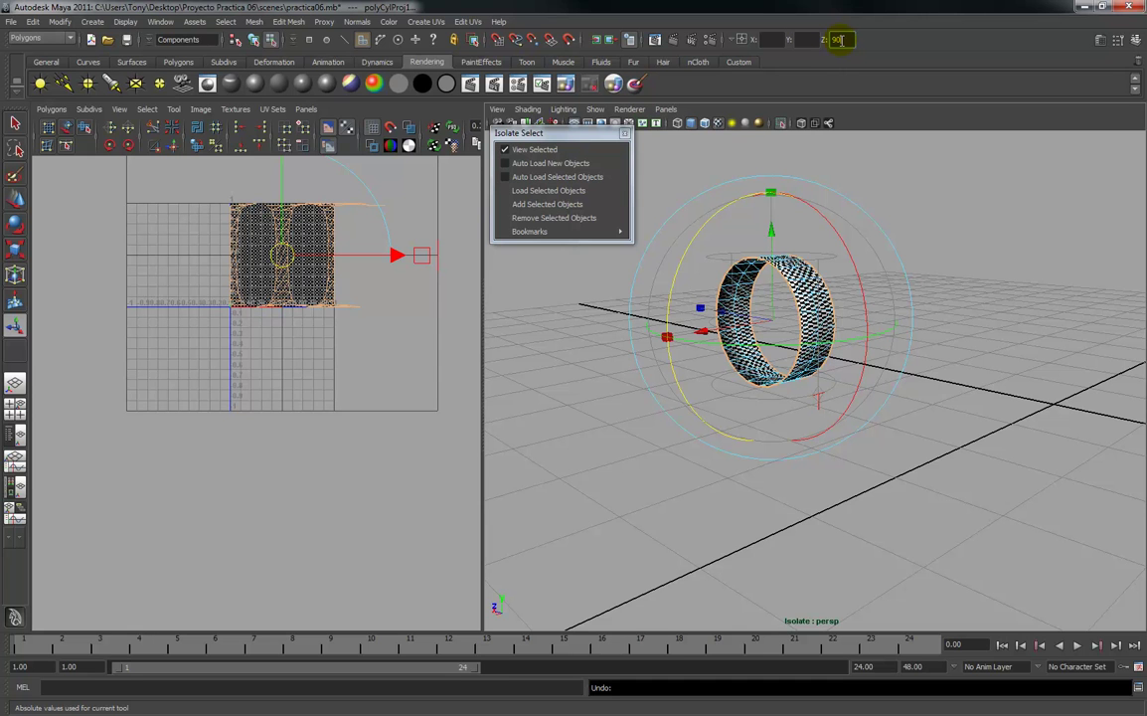
click(840, 40)
text(90)
key(Return)
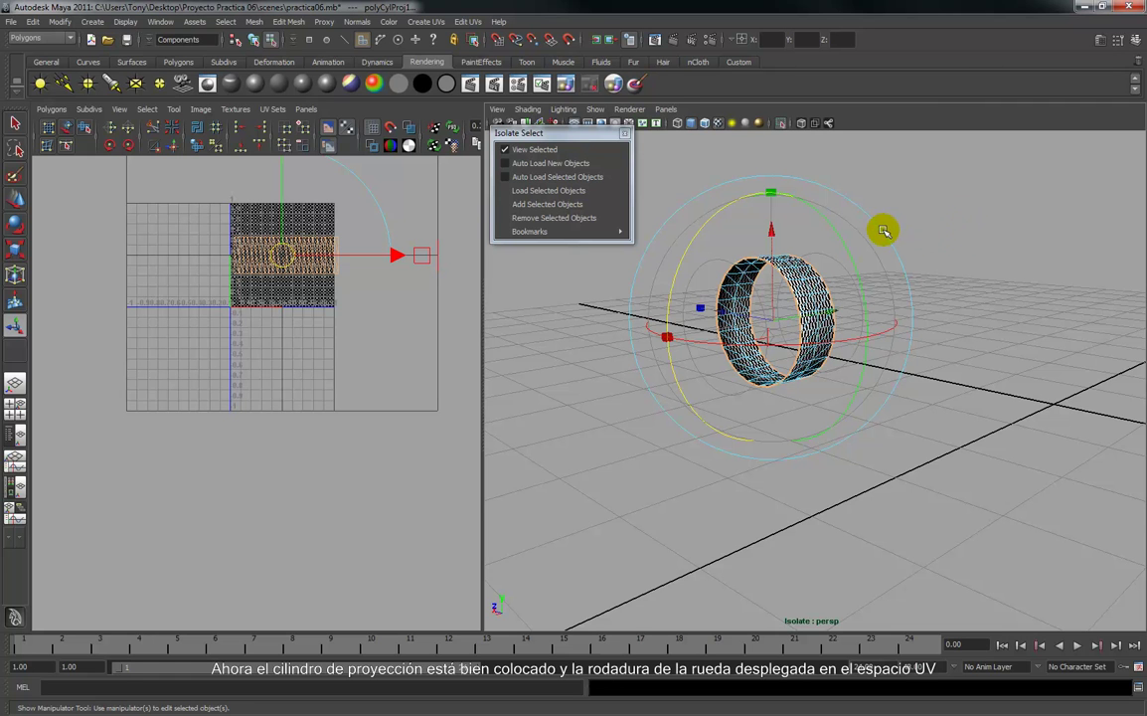
Leave the projection manipulator and select the whole car object in object mode with its attributes shown.
click(20, 125)
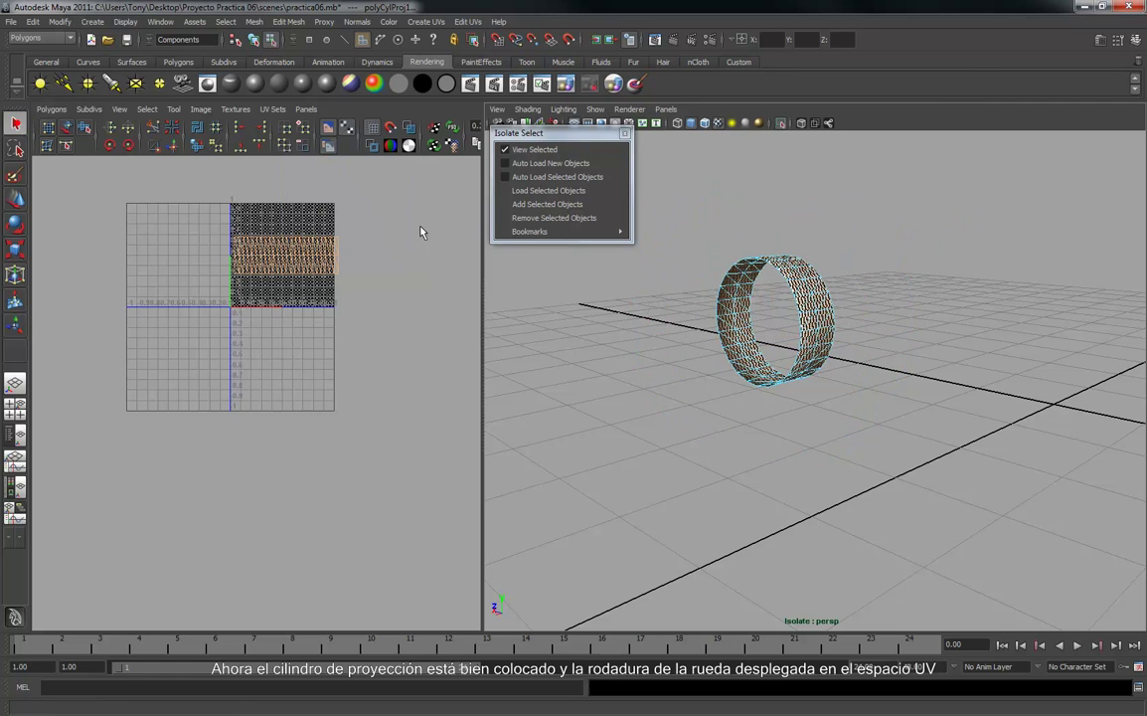
mouse_move(934, 368)
alt+mouse_down()
mouse_move(845, 384)
mouse_move(914, 374)
alt+mouse_up()
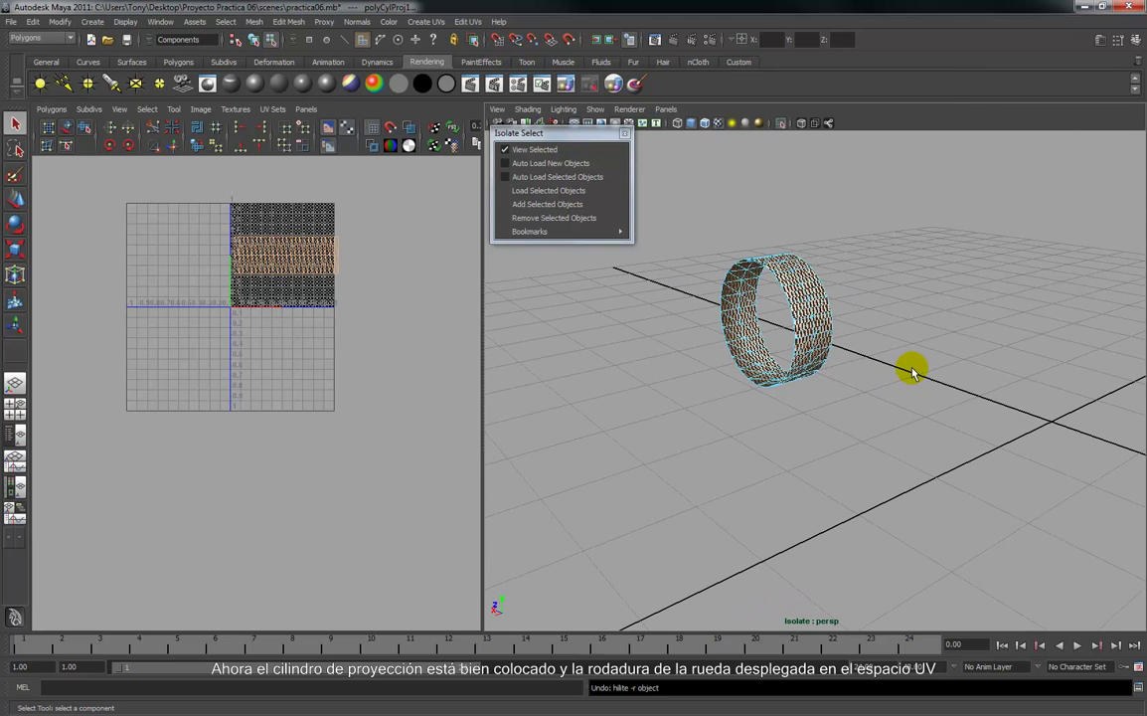
key(ctrl+z)
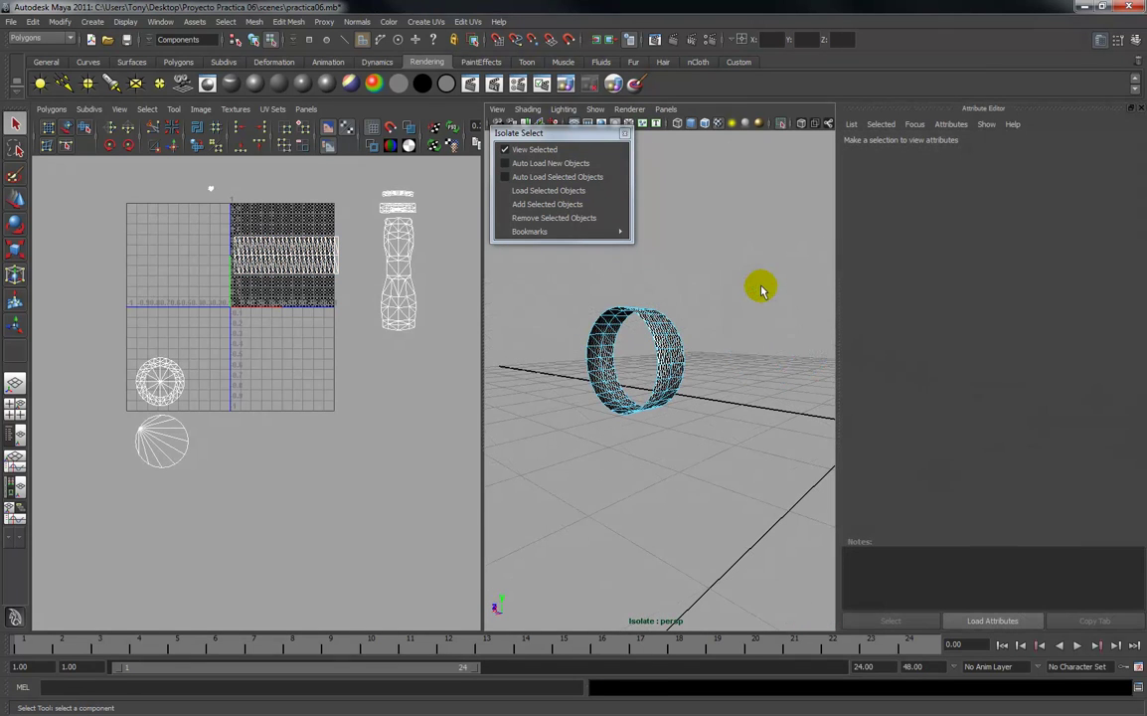
right_drag(653, 328, 685, 316)
click(671, 328)
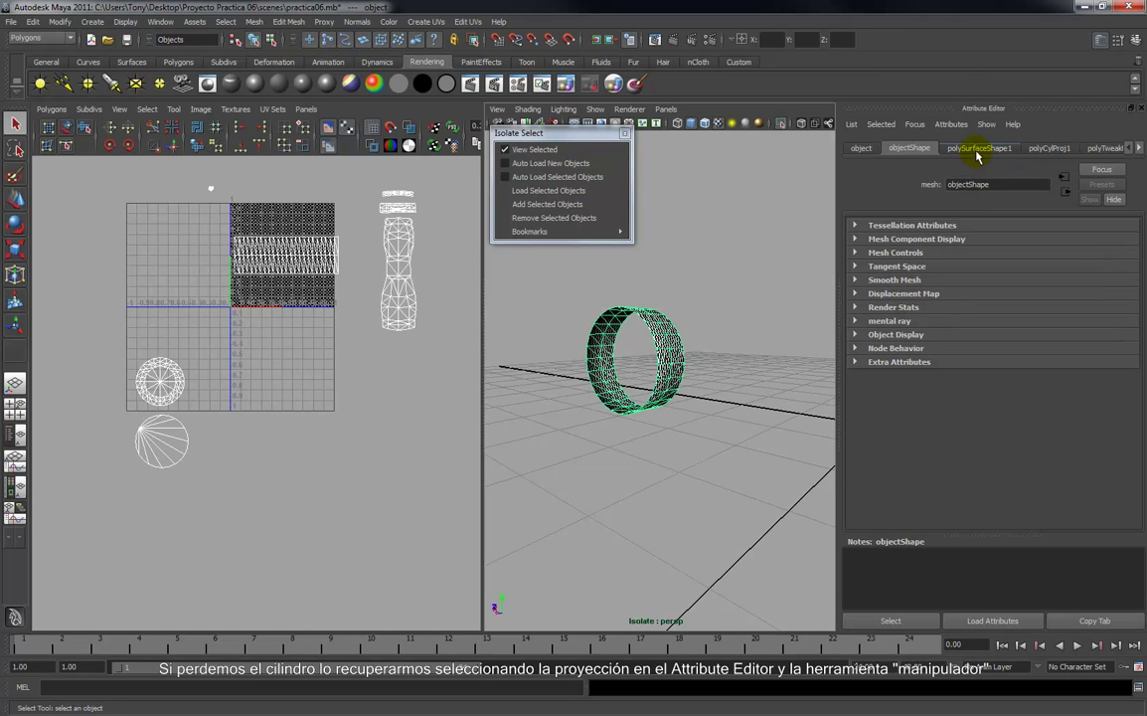
Select the polyCylProj1 projection node of the object and bring back its manipulator around the tread.
click(1049, 149)
click(915, 618)
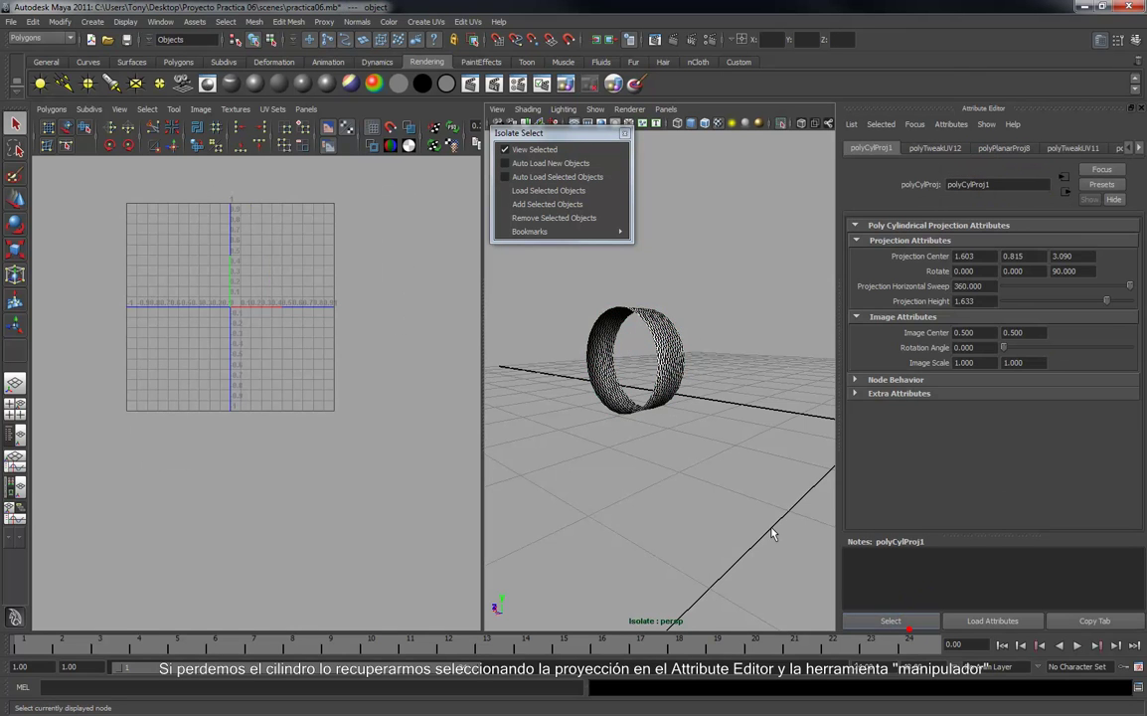
click(15, 326)
alt+drag(567, 383, 674, 463)
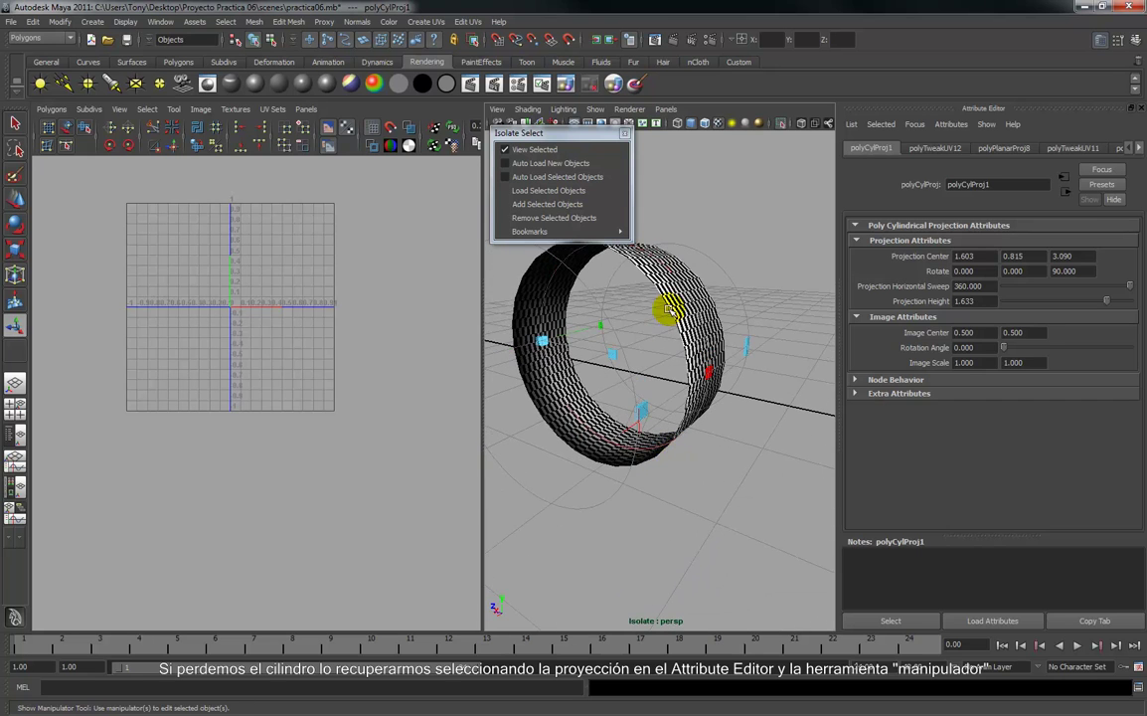
Select all UVs of the wheel tread strip and move the strip off the texture, below the UV grid.
click(675, 298)
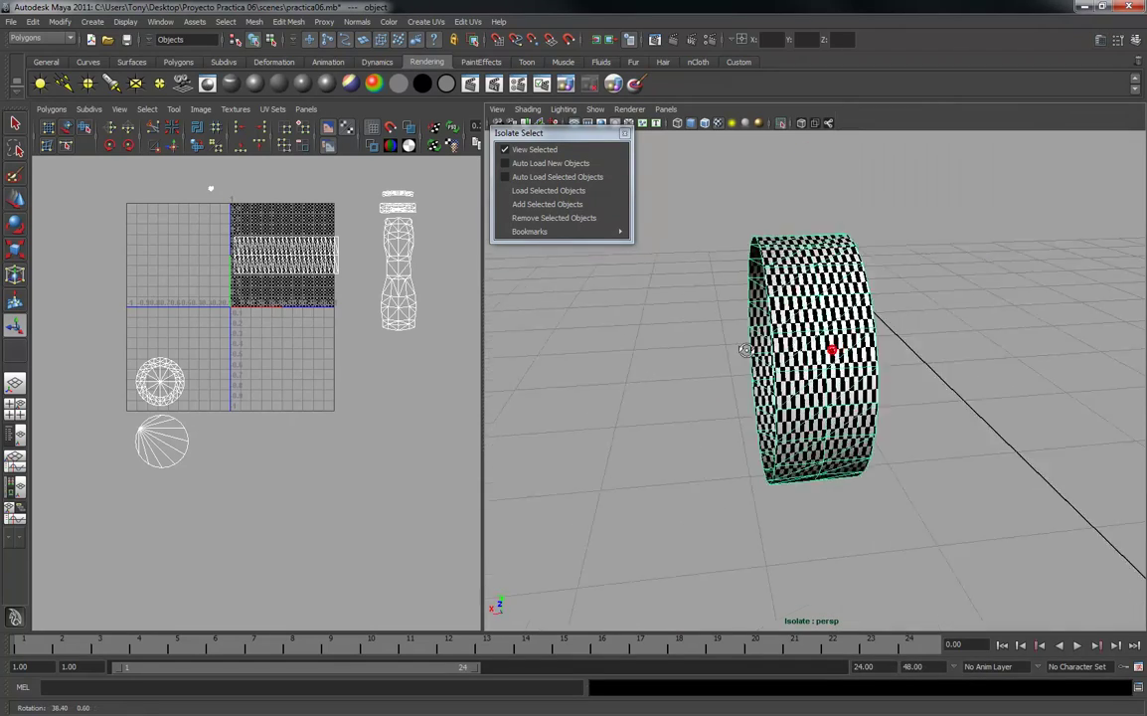
mouse_move(832, 340)
alt+mouse_down()
mouse_move(676, 350)
mouse_move(817, 350)
alt+mouse_up()
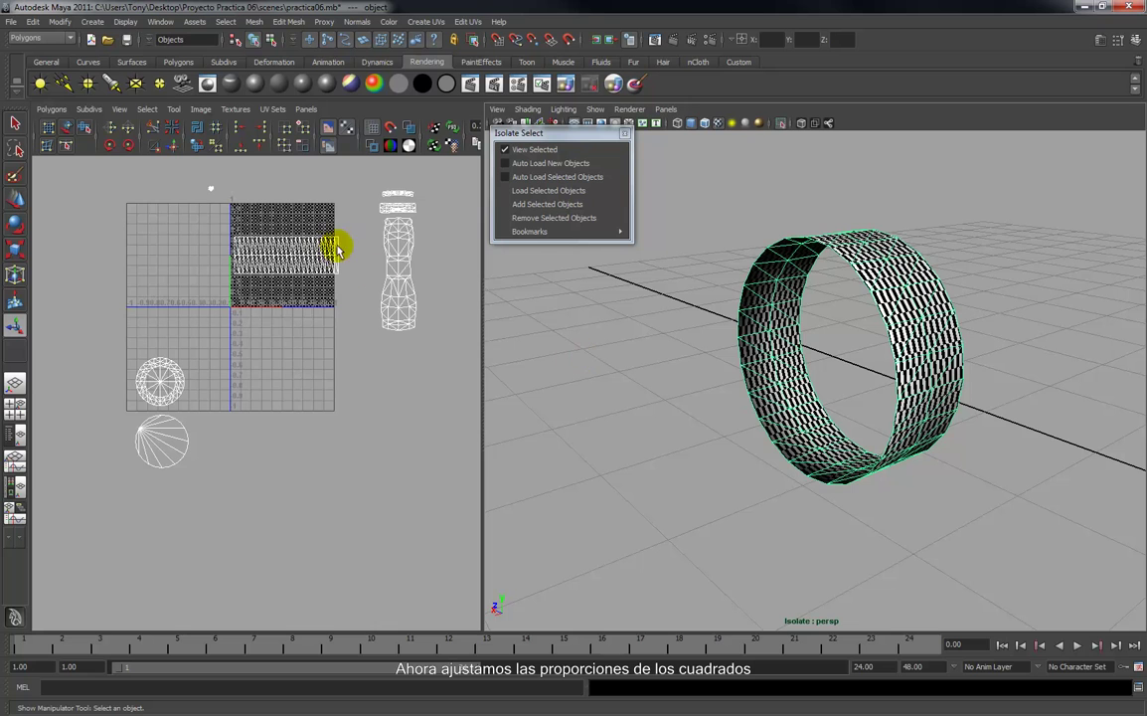
right_click(287, 249)
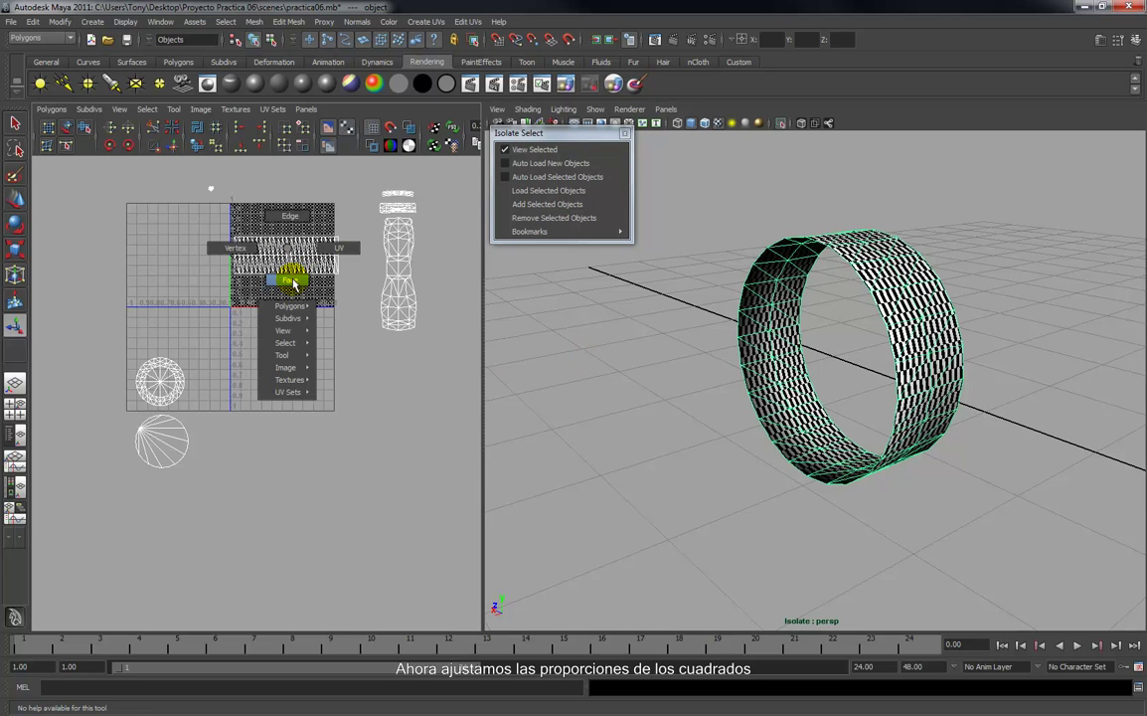
click(315, 257)
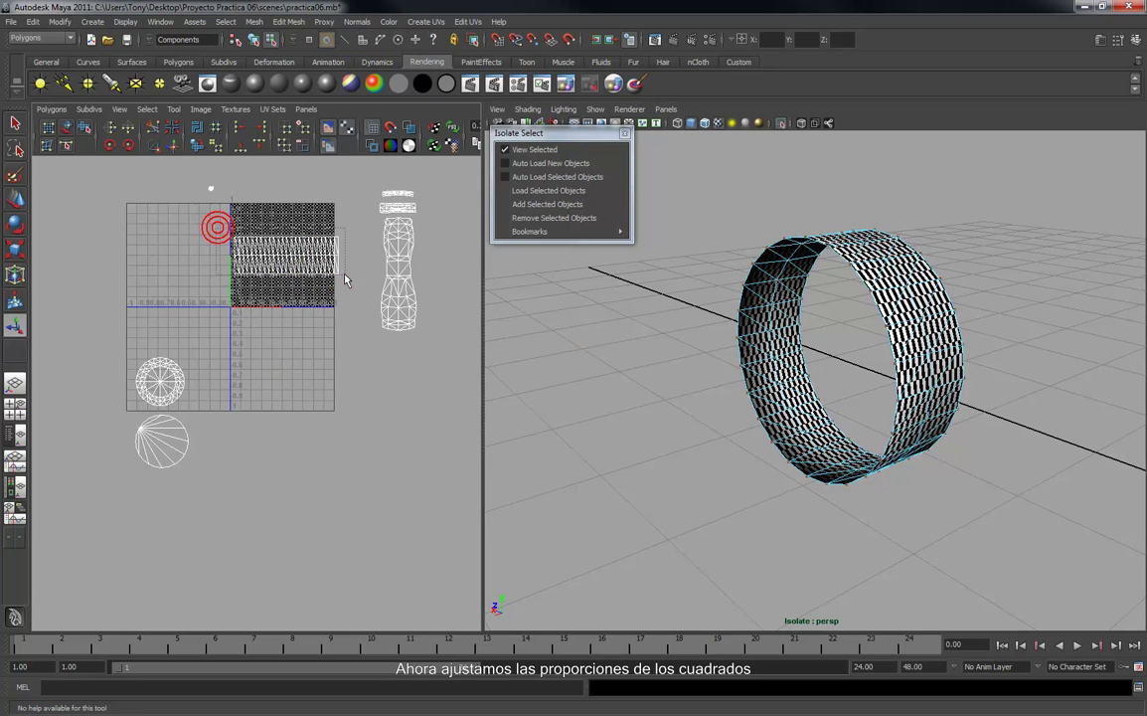
drag(345, 275, 345, 276)
key(w)
drag(296, 395, 296, 458)
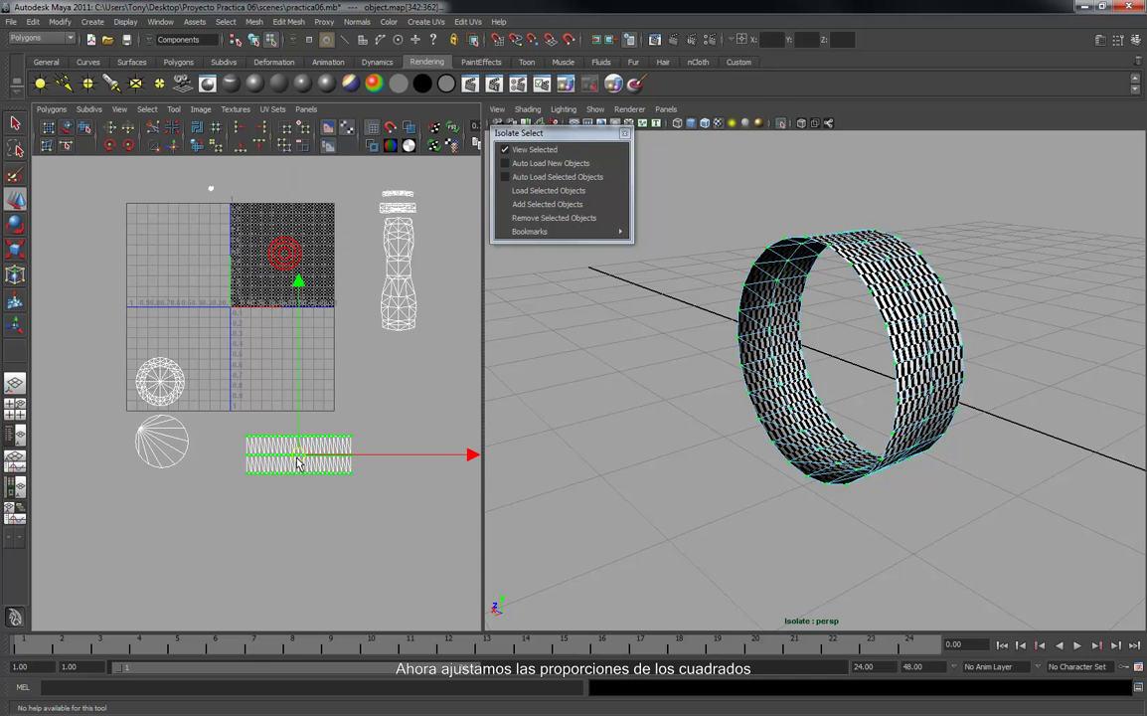
middle_drag(301, 471, 300, 493)
Stretch the tread UV strip horizontally to even out the checker squares on the tread.
key(r)
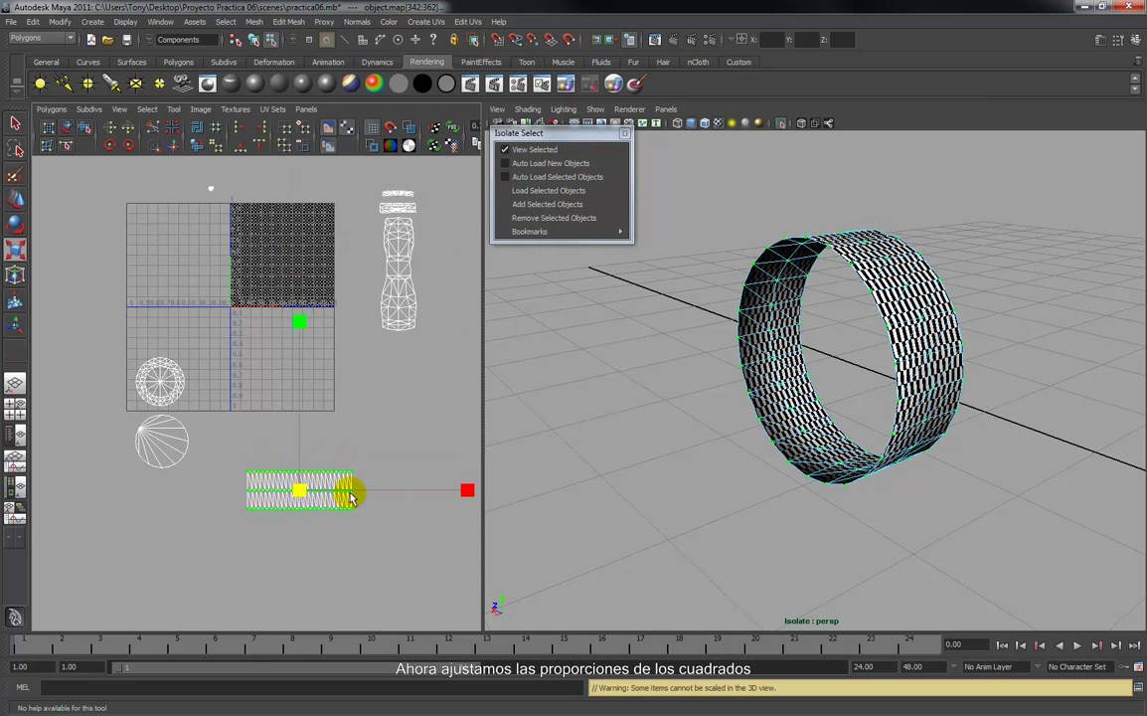
middle_drag(444, 491, 540, 494)
drag(540, 494, 623, 497)
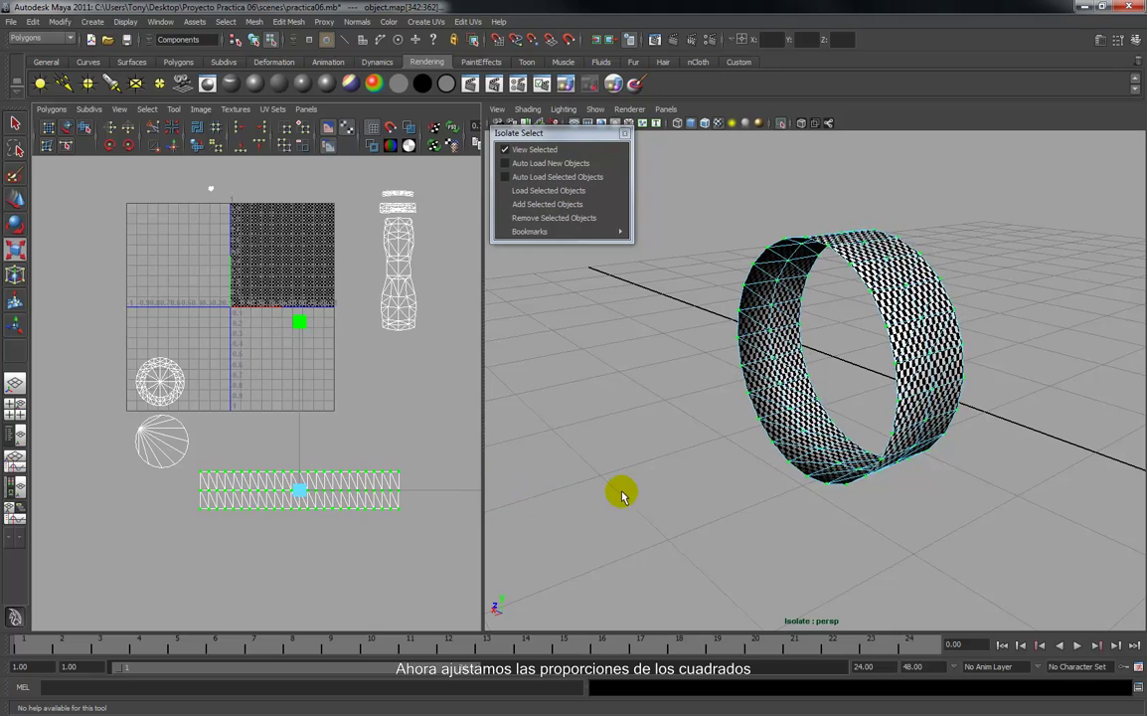
alt+drag(876, 446, 843, 446)
alt+right_drag(843, 446, 844, 578)
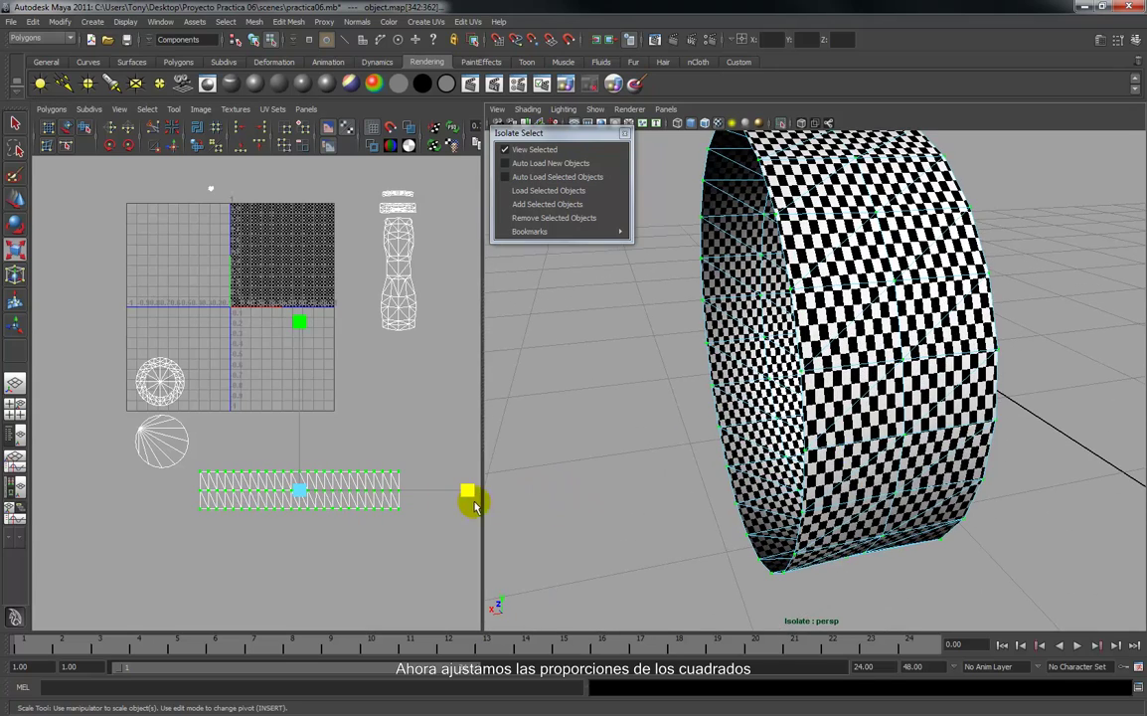
Widen the tread strip further, scale it down uniformly to match the checker size, and place it beneath the wheel side shells.
drag(465, 493, 507, 502)
drag(304, 494, 202, 546)
drag(473, 497, 507, 494)
drag(299, 492, 140, 486)
key(w)
click(306, 485)
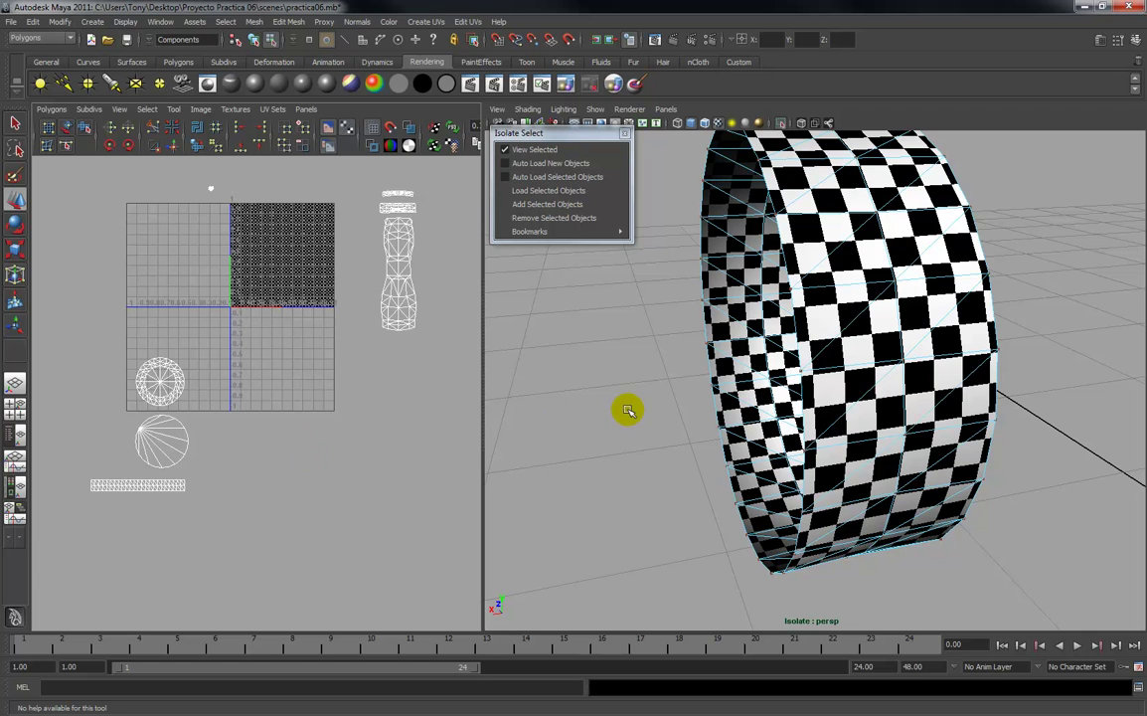
Turn off the tread's isolation so the whole car is shown again.
scroll(627, 410, down, 6)
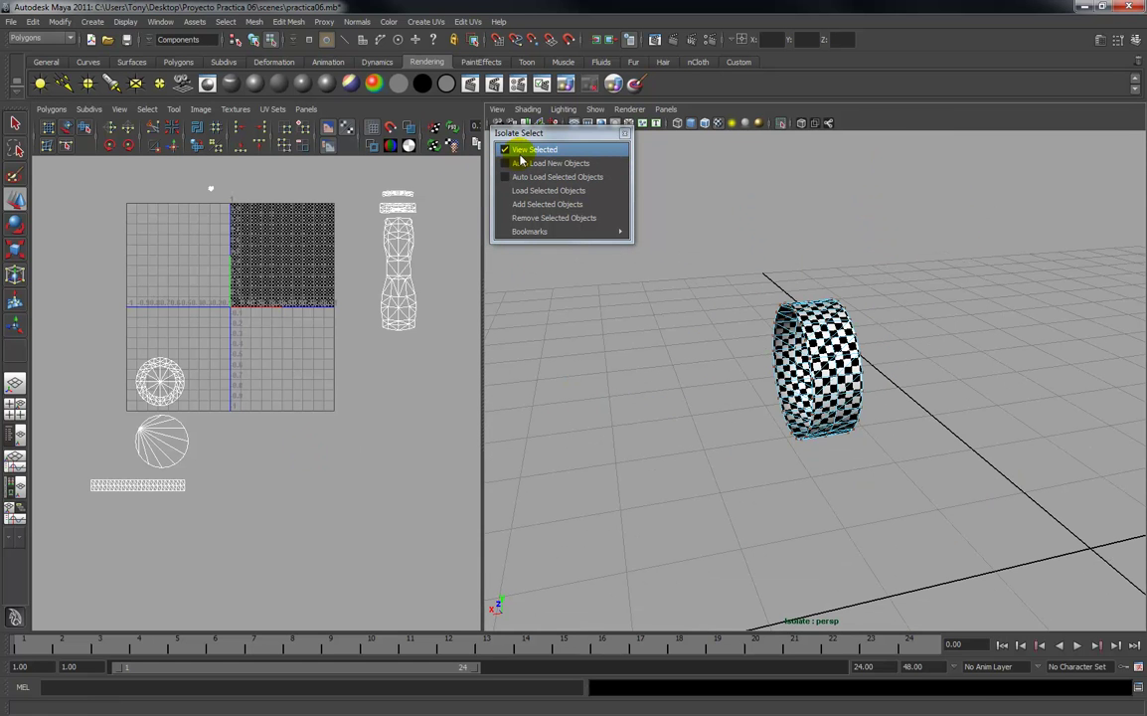
click(519, 151)
alt+drag(686, 383, 725, 408)
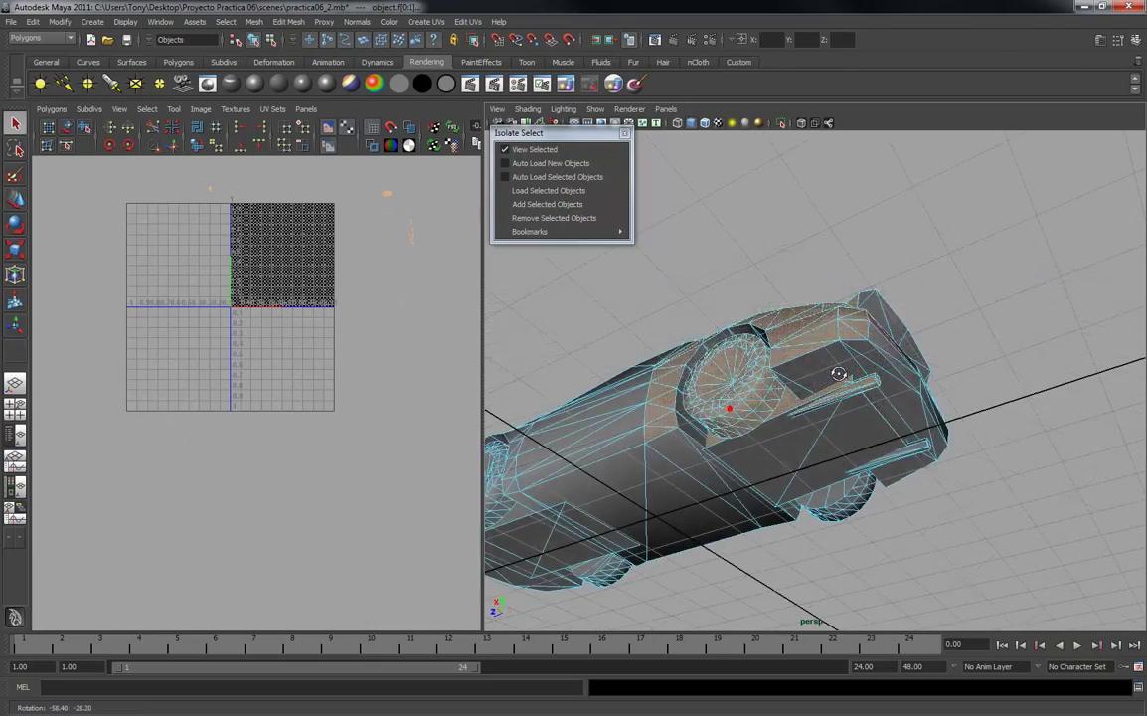
Remove the surrounding body faces from the selection and isolate the rear left wheel in the view.
alt+drag(755, 397, 874, 419)
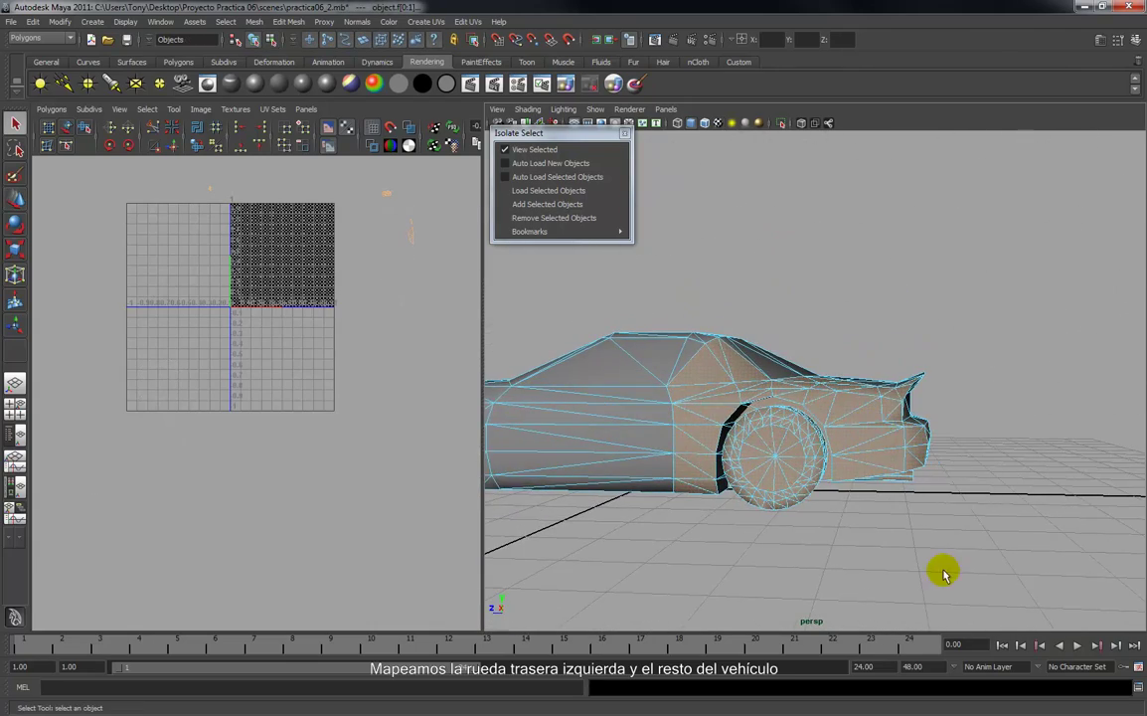
ctrl+drag(843, 361, 842, 362)
alt+middle_drag(782, 439, 866, 422)
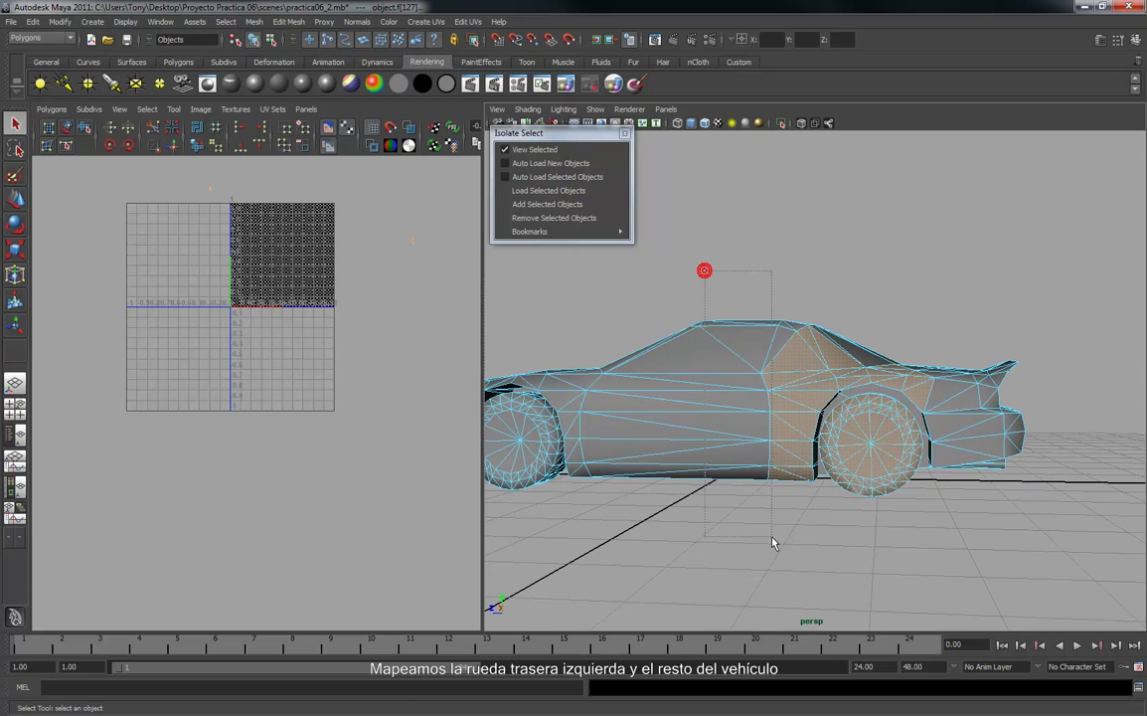
ctrl+drag(805, 546, 805, 553)
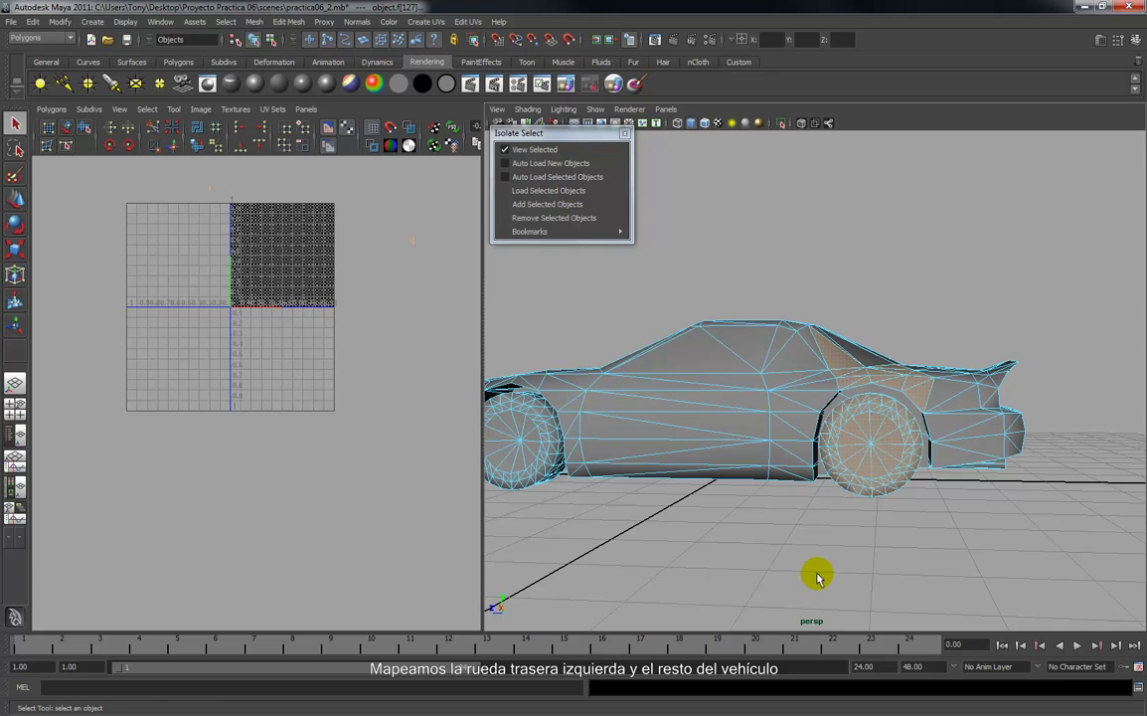
drag(738, 264, 958, 397)
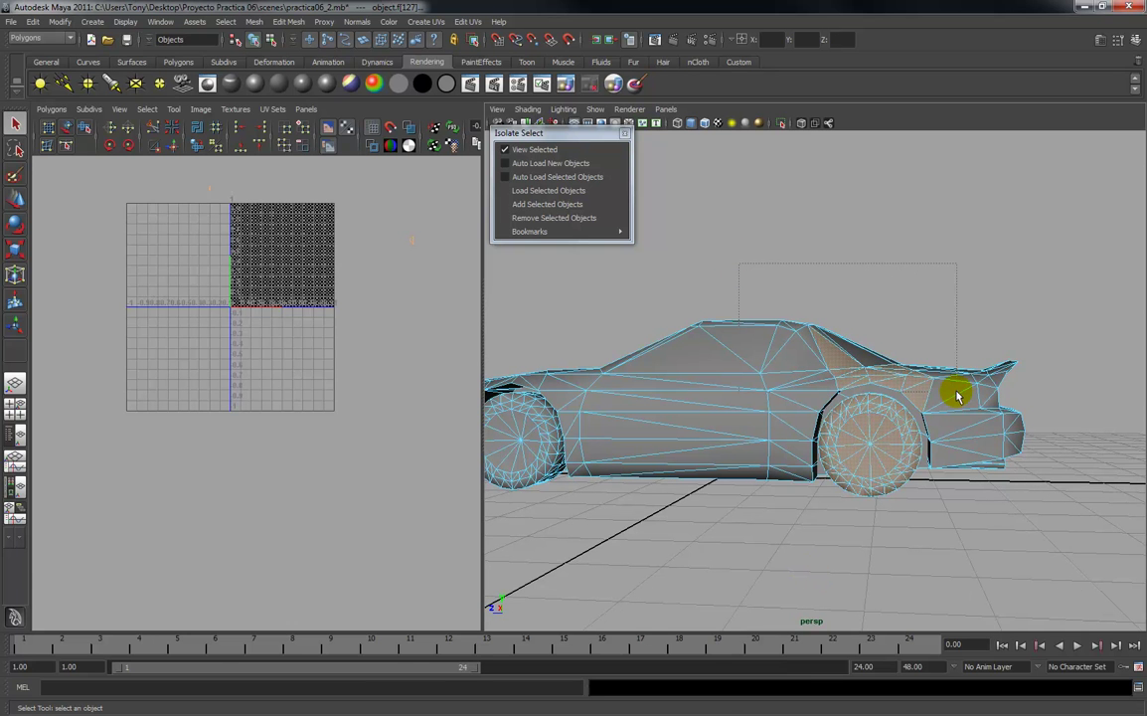
alt+drag(898, 472, 627, 159)
click(548, 191)
click(538, 151)
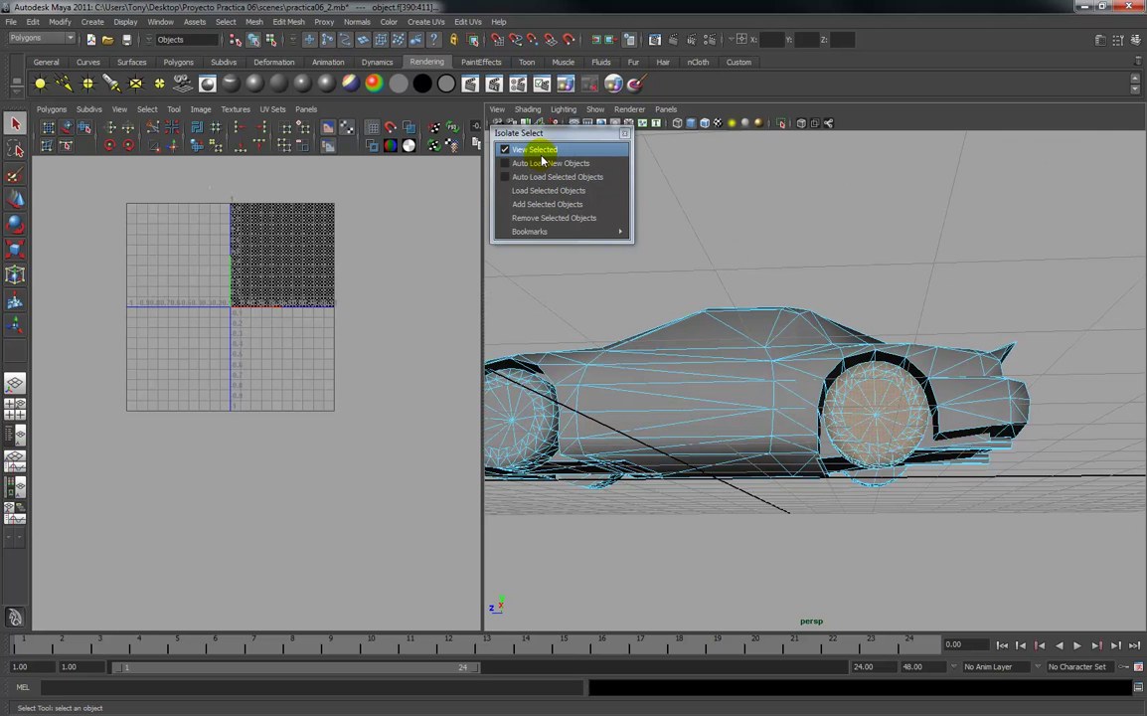
Reduce the face selection on the isolated wheel to its flat inner side.
alt+drag(973, 333, 724, 359)
alt+middle_drag(724, 359, 917, 350)
alt+drag(916, 350, 933, 481)
alt+middle_drag(922, 450, 991, 448)
alt+drag(991, 448, 737, 423)
alt+middle_drag(736, 422, 863, 391)
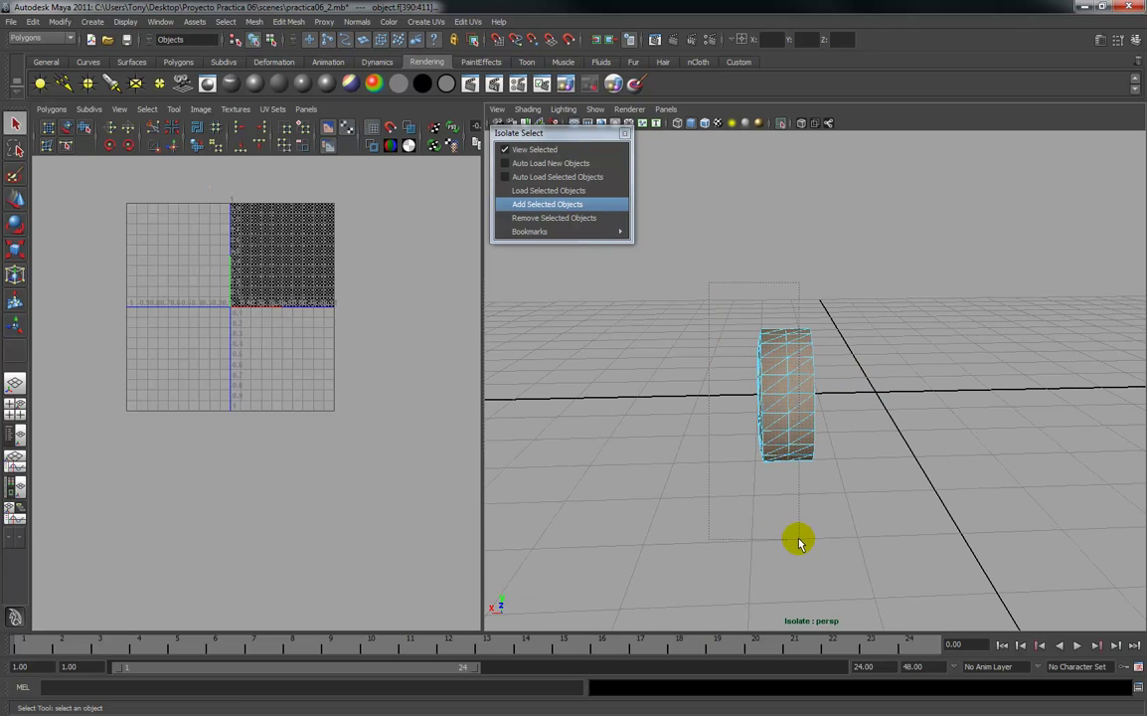
alt+drag(888, 507, 716, 429)
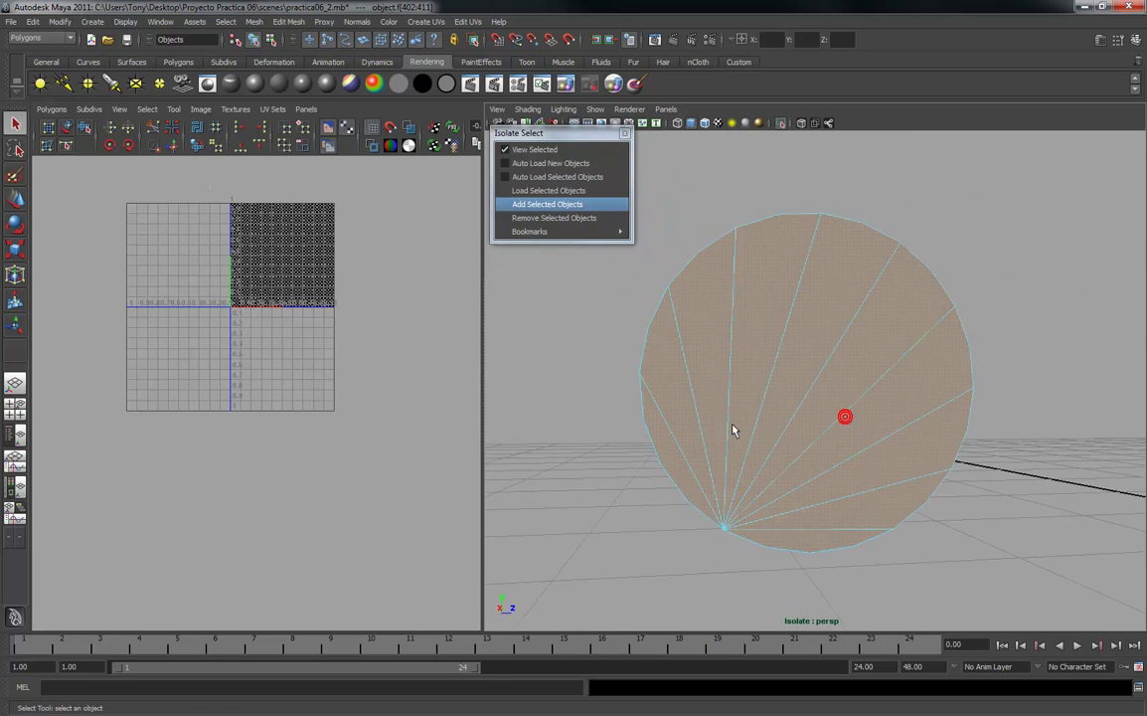
alt+drag(734, 366, 735, 369)
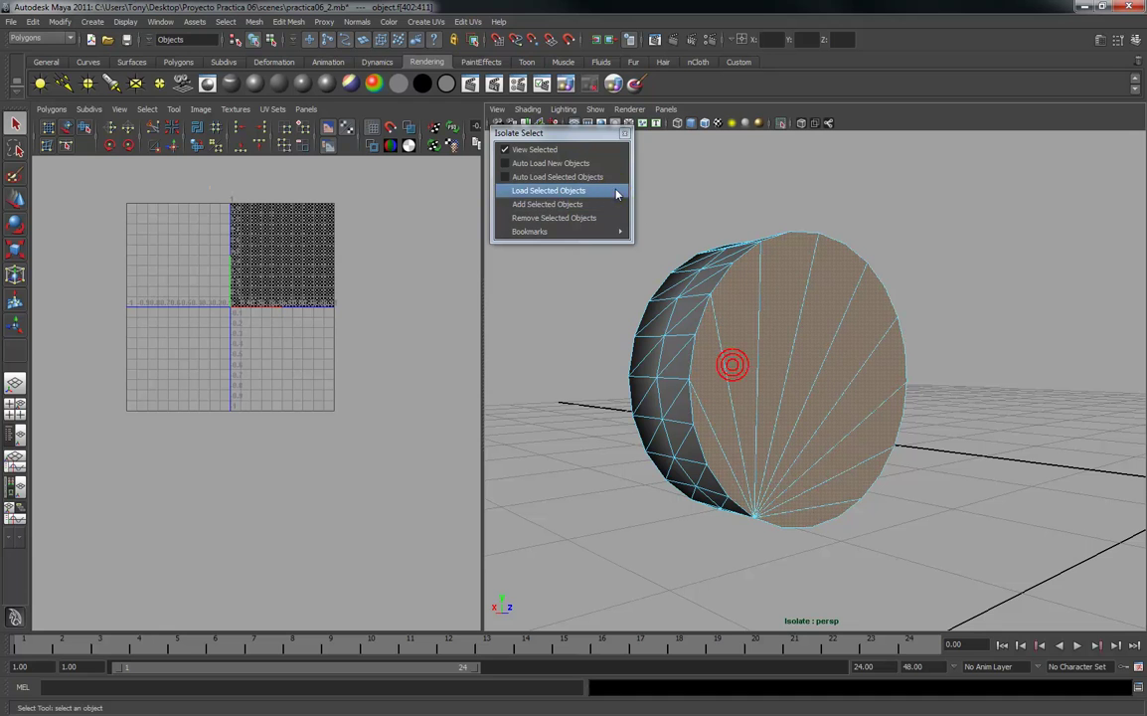
Apply a planar mapping from the X axis to the wheel's inner side, fitted to the bounding box with the image ratio kept.
click(424, 23)
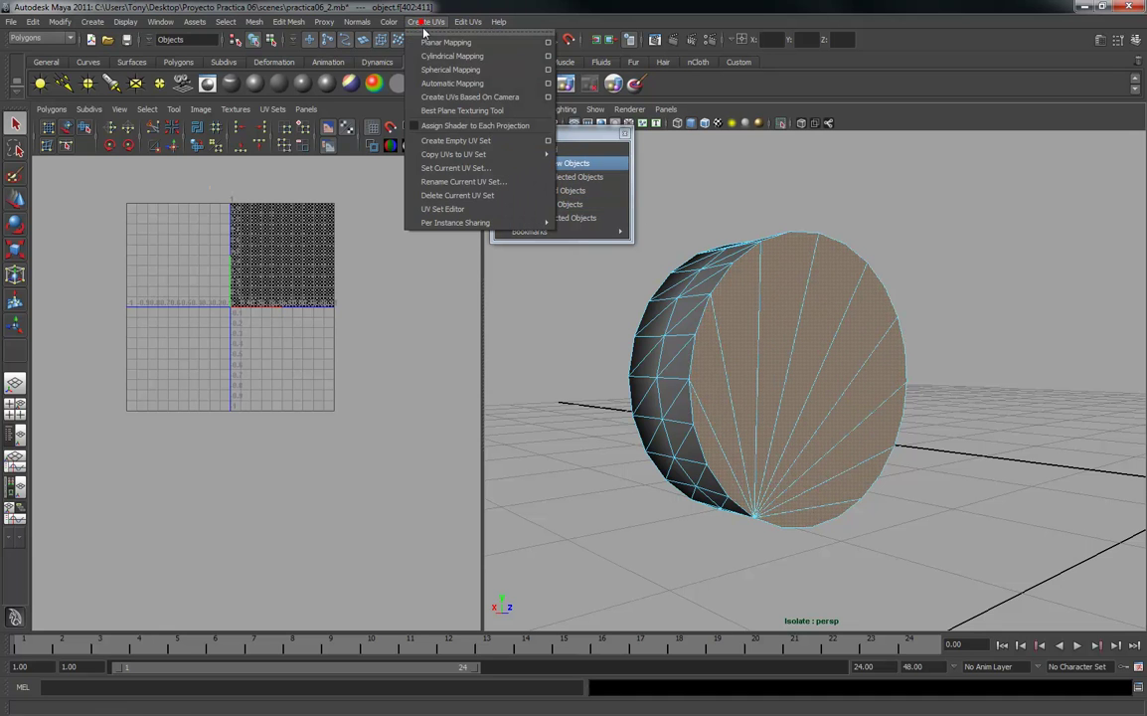
click(546, 48)
mouse_move(936, 546)
alt+mouse_down()
mouse_move(938, 532)
mouse_move(1017, 530)
mouse_move(929, 532)
alt+mouse_up()
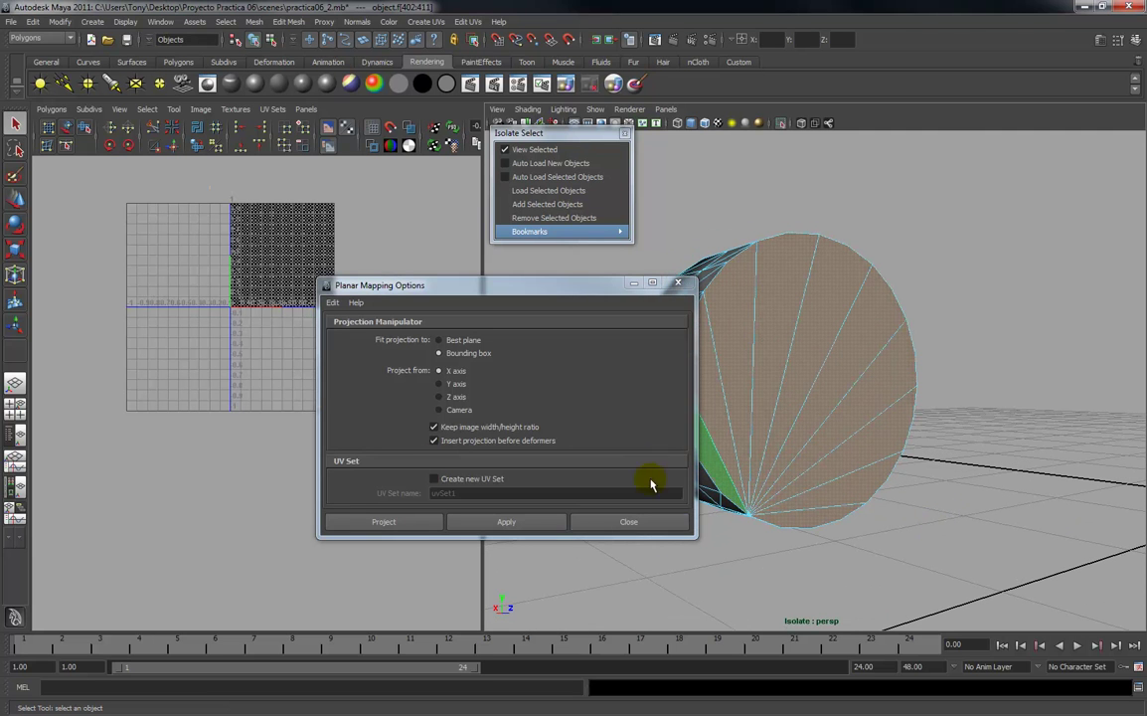
click(502, 521)
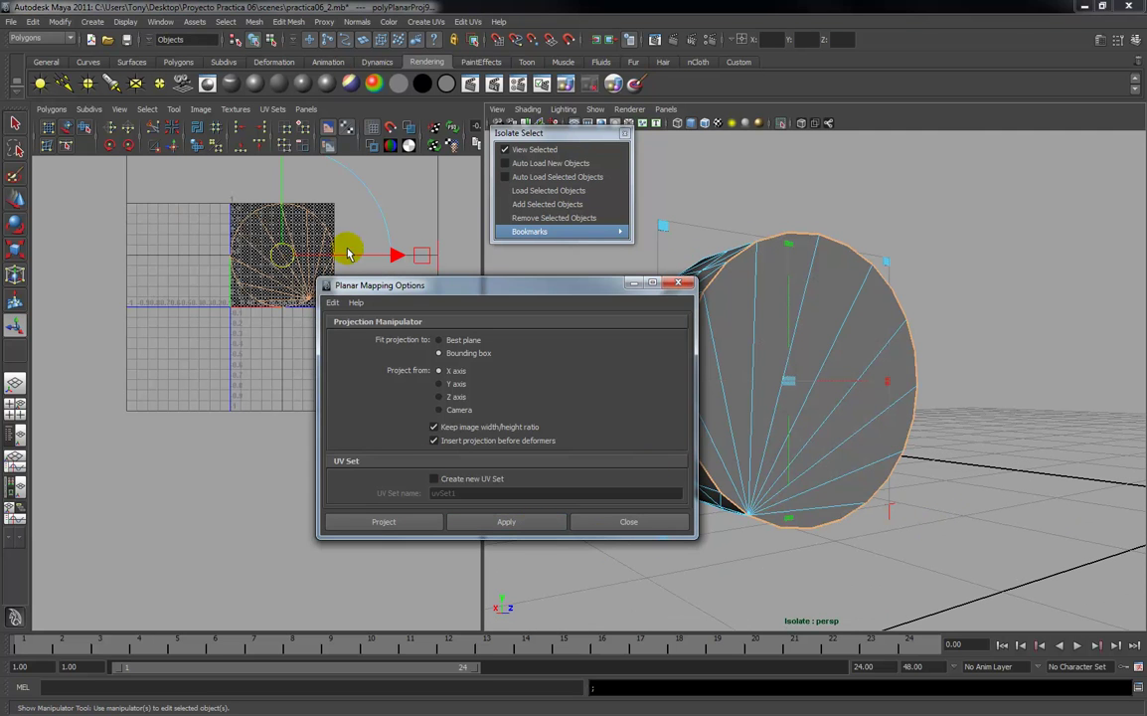
Move the inner side's projected shell clear of the UV grid to the lower left and leave the mapping options and projection.
drag(276, 256, 43, 610)
scroll(196, 484, down, 3)
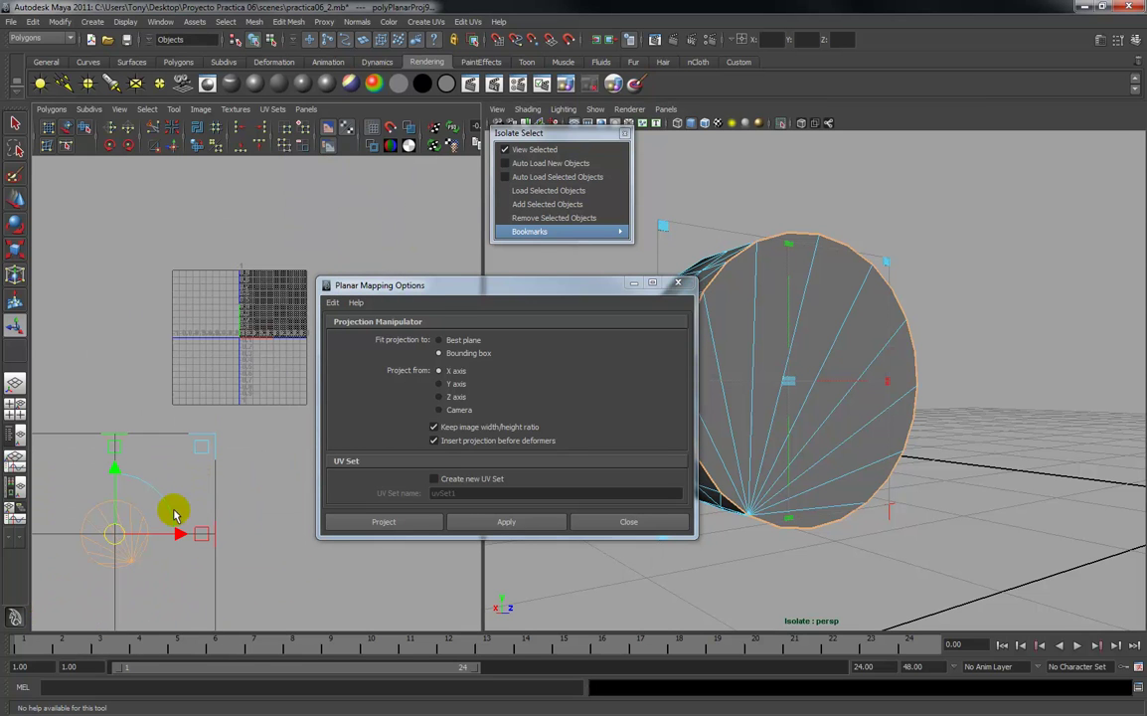
drag(120, 540, 93, 550)
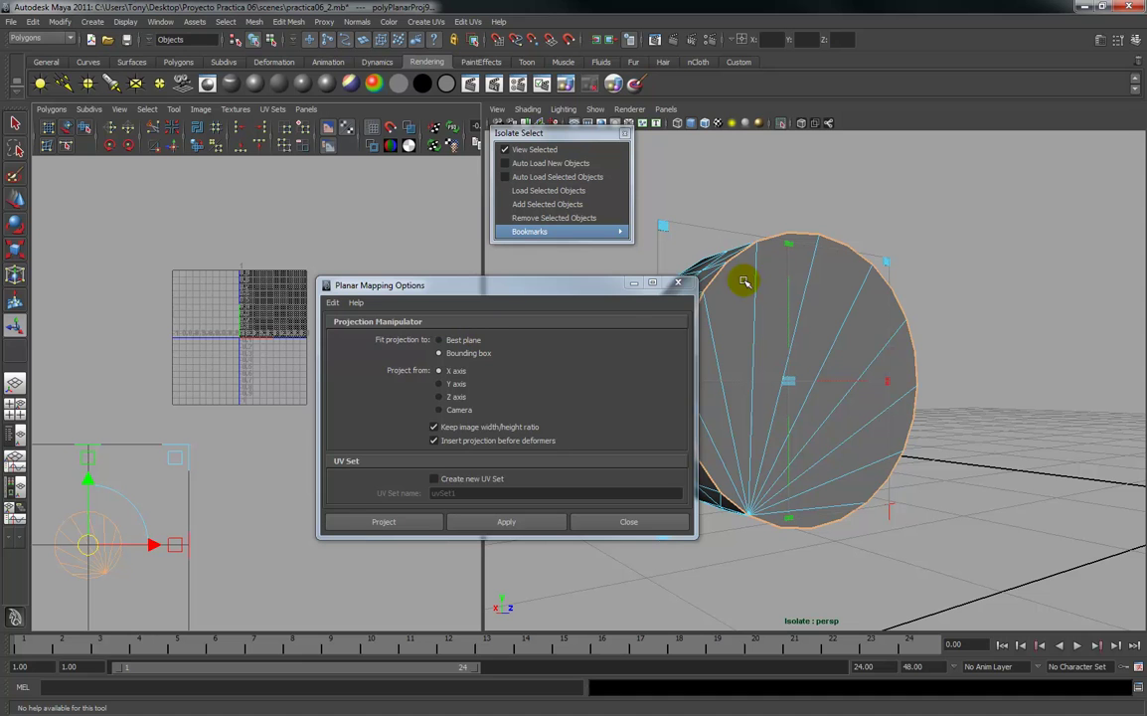
click(680, 286)
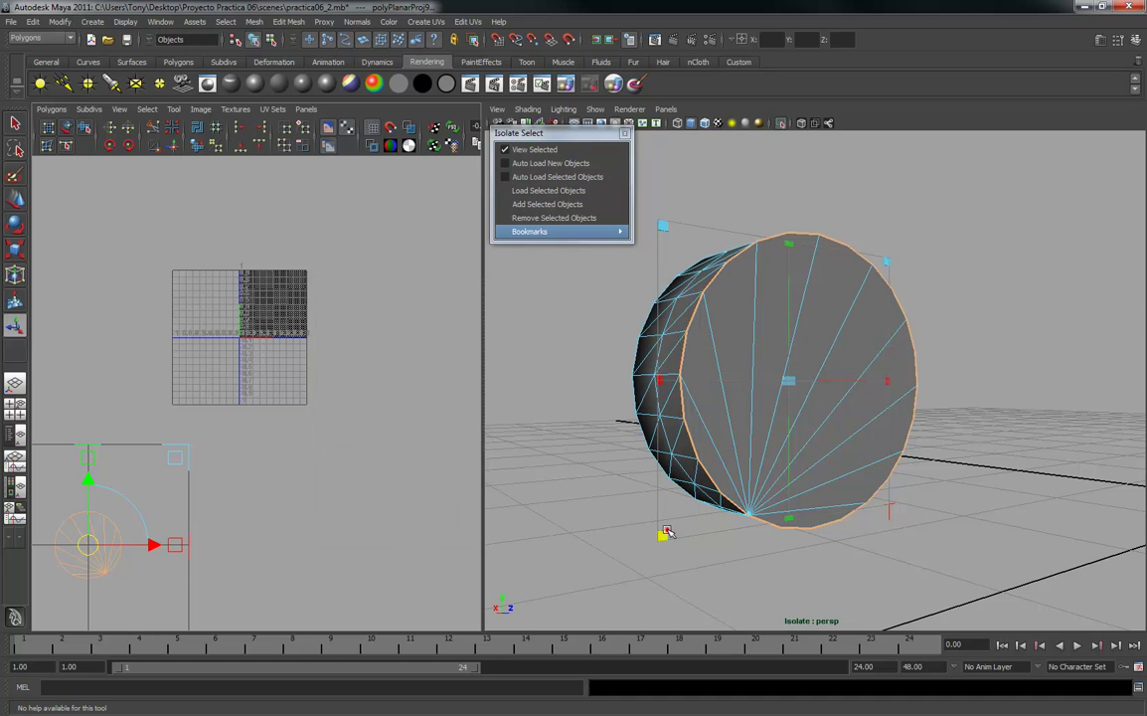
click(594, 504)
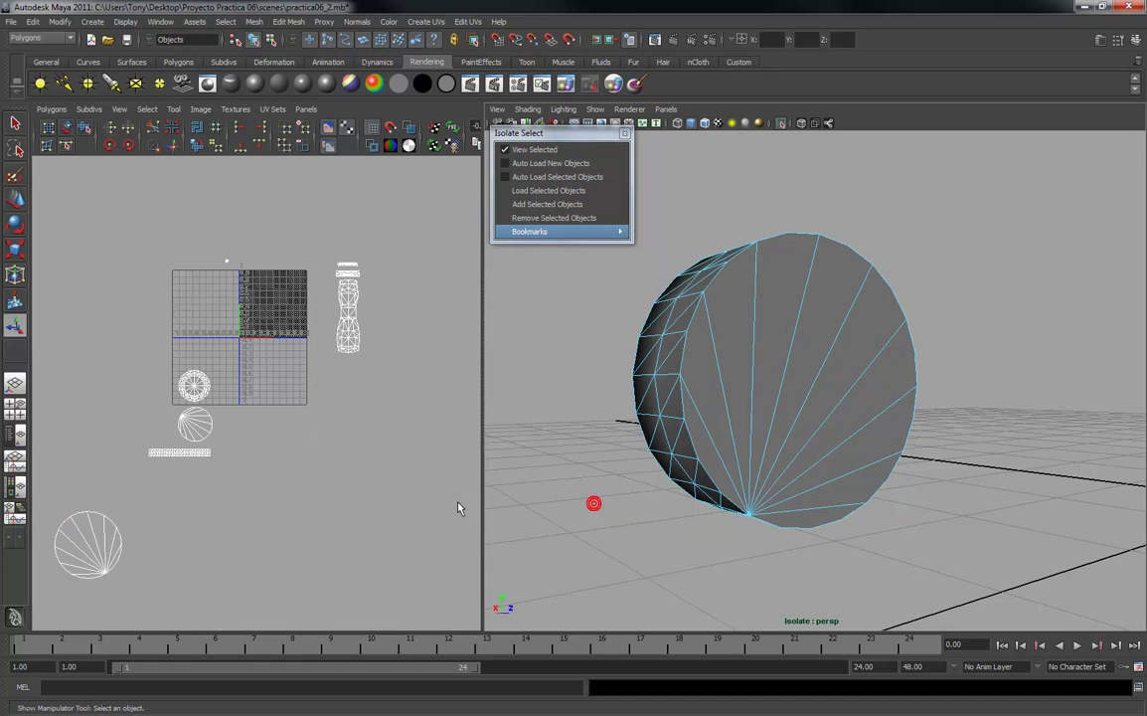
Select the faces of the inner side shell in the UV layout and remove them from the isolated view.
right_click(102, 534)
right_drag(113, 550, 154, 532)
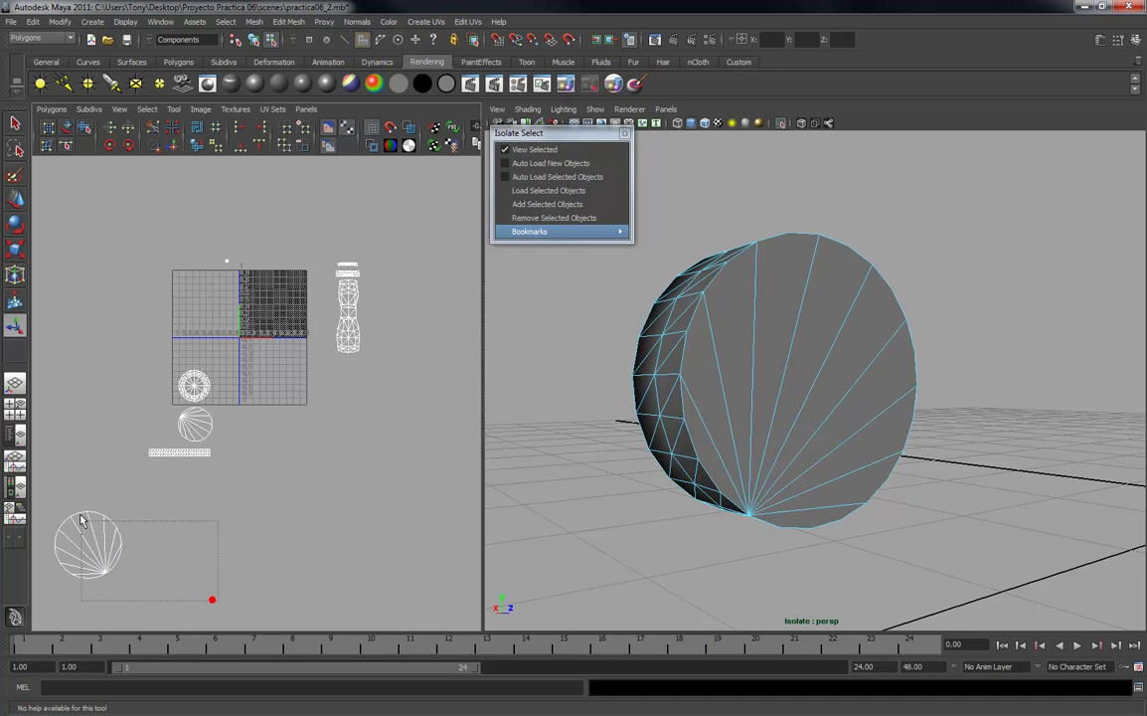
drag(217, 600, 52, 499)
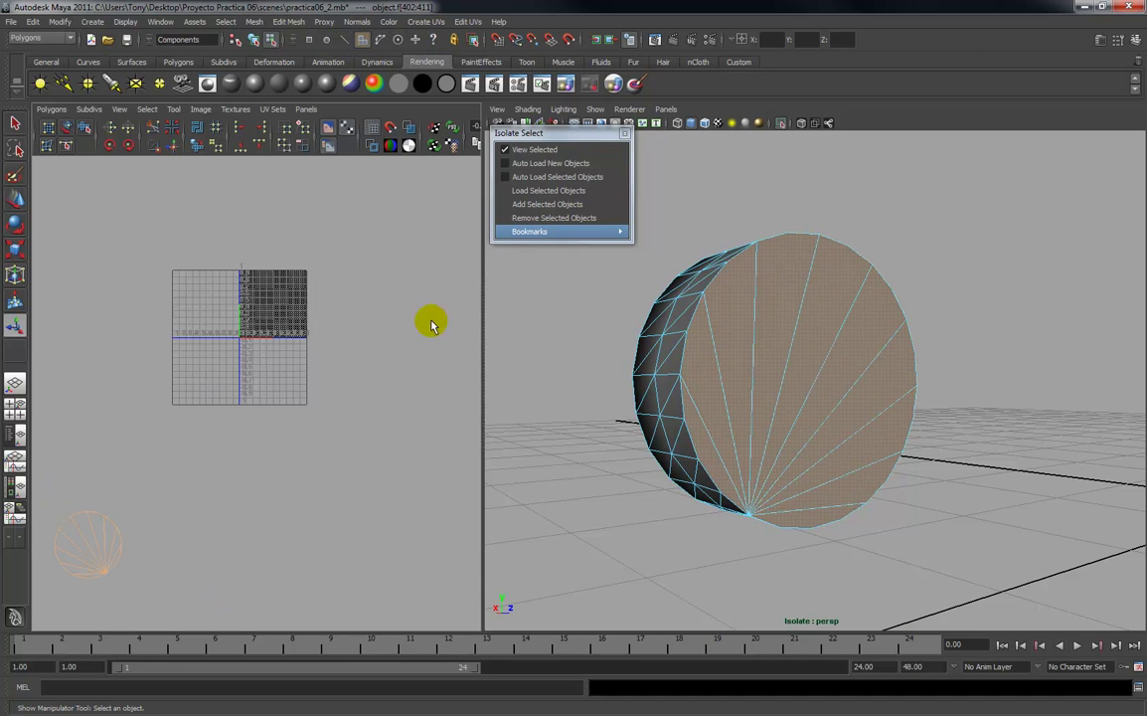
click(556, 219)
Select all faces of the wheel's outer side, including rim ring and centre, without the tread.
mouse_move(790, 308)
alt+mouse_down()
mouse_move(890, 319)
mouse_move(768, 316)
mouse_move(801, 320)
mouse_move(810, 299)
alt+mouse_up()
alt+right_drag(810, 300, 819, 268)
alt+drag(809, 297, 947, 296)
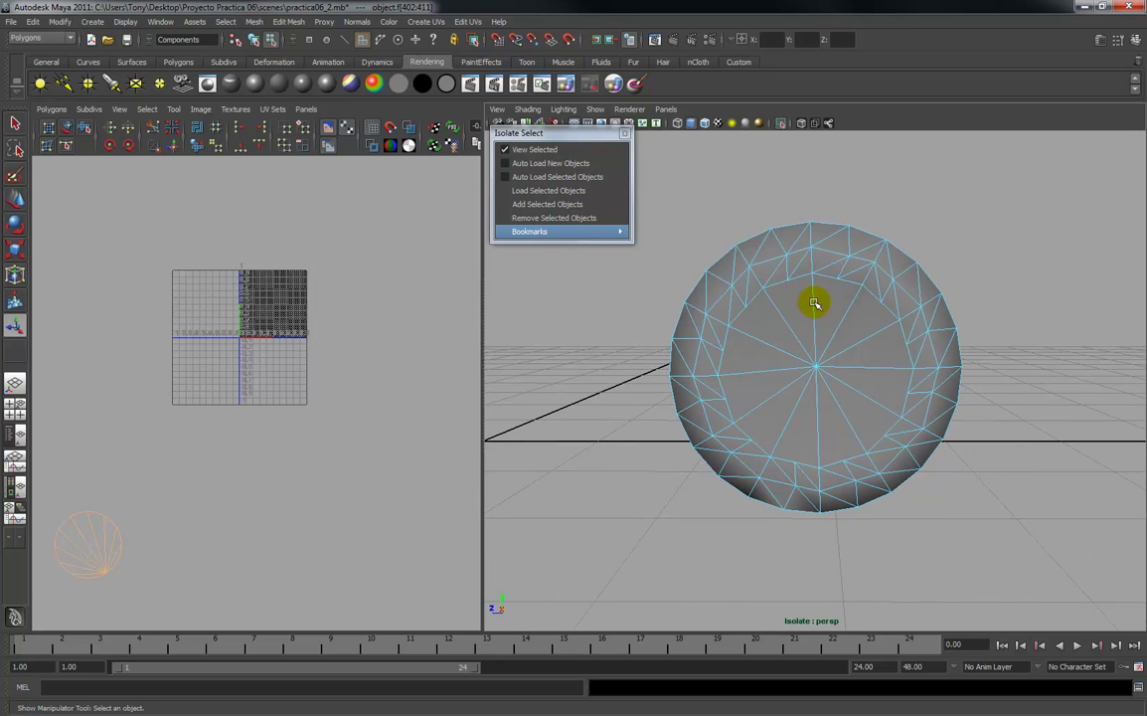
alt+drag(998, 570, 856, 507)
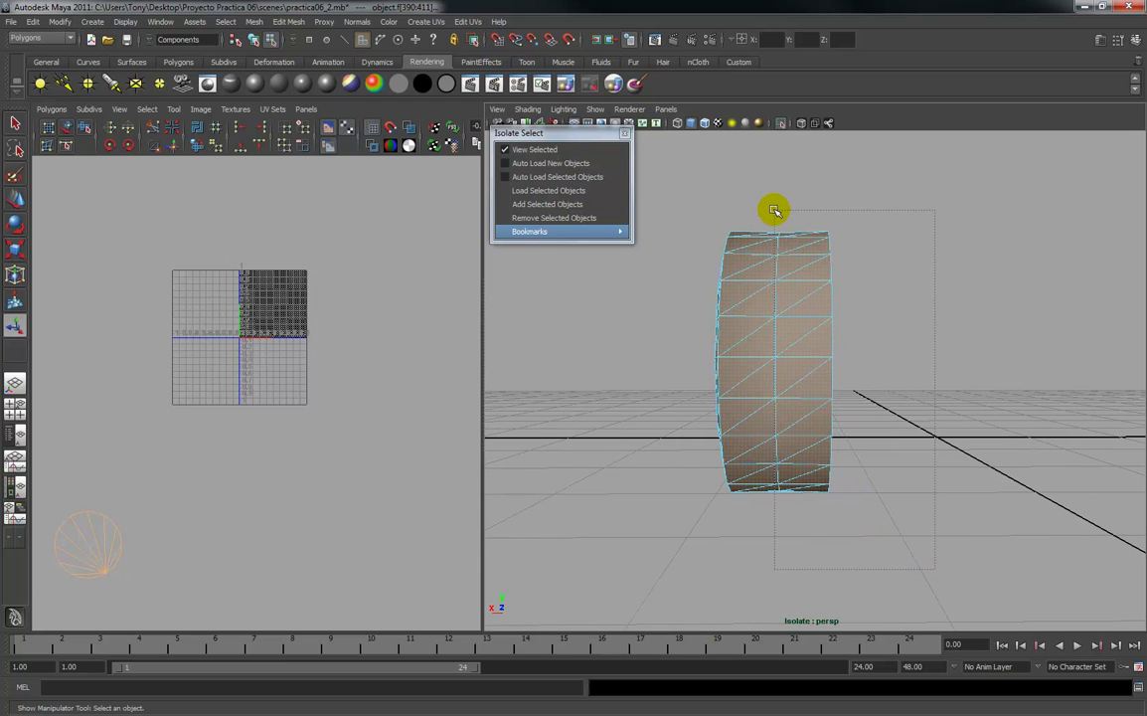
alt+drag(906, 288, 650, 292)
alt+drag(872, 302, 810, 330)
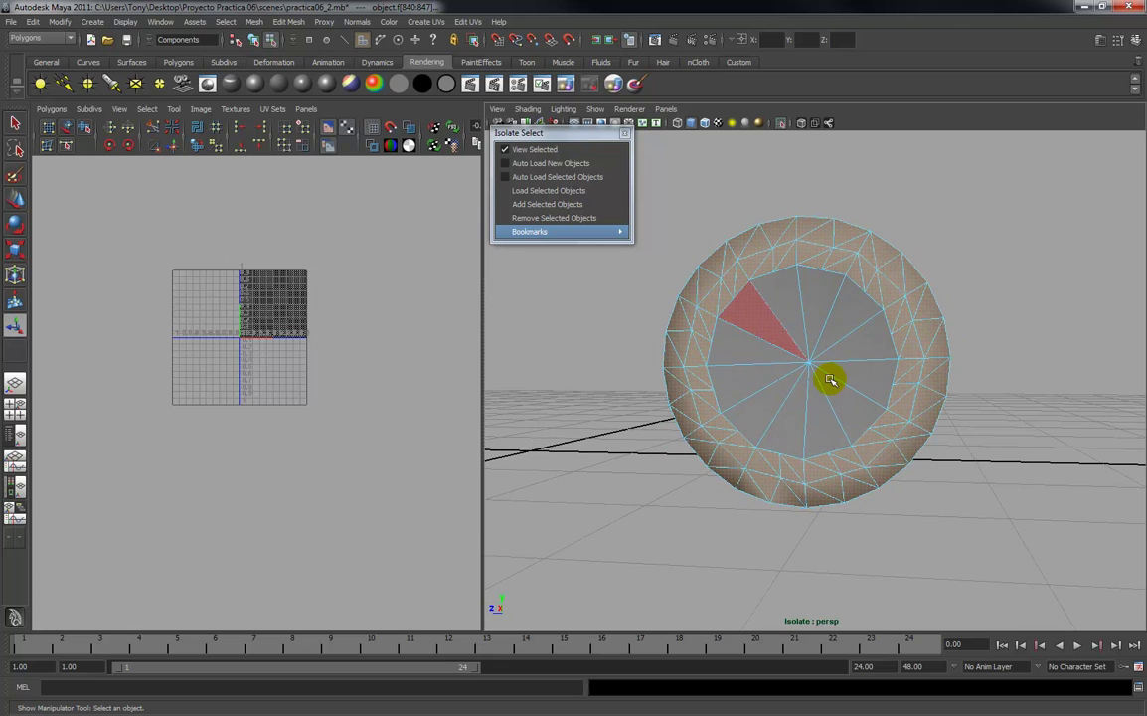
alt+drag(870, 379, 682, 193)
Planar-map the wheel's outer side with the same settings and move its shell to empty UV space below the grid.
click(408, 22)
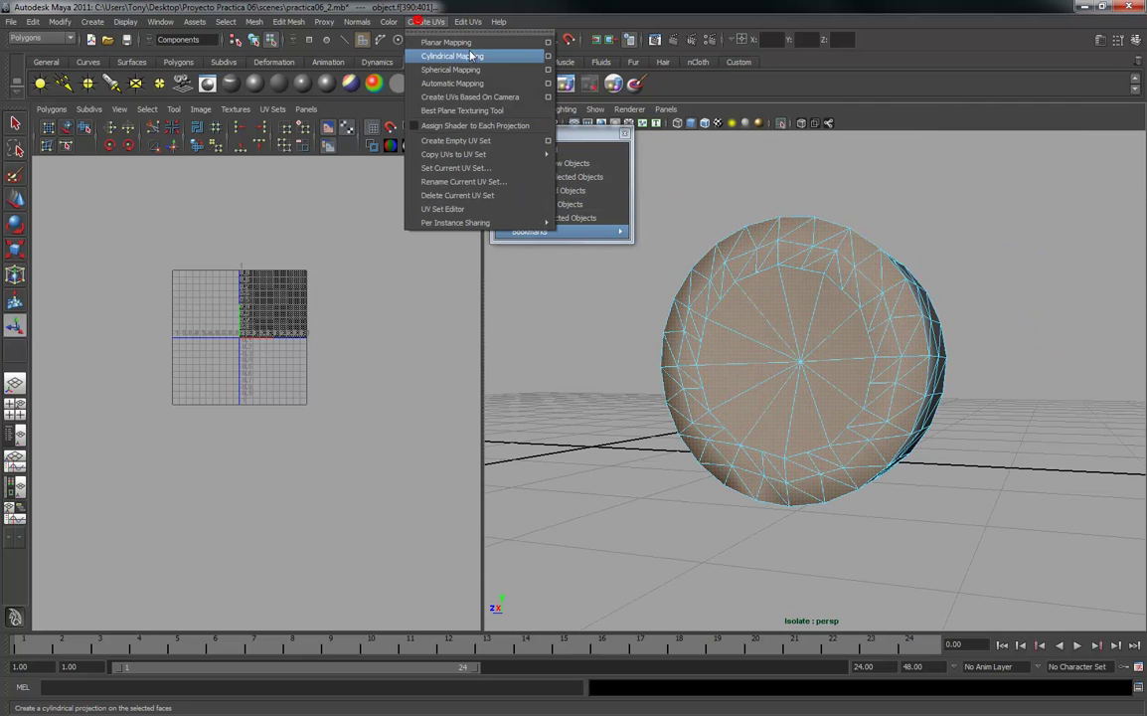
click(437, 41)
drag(281, 316, 346, 581)
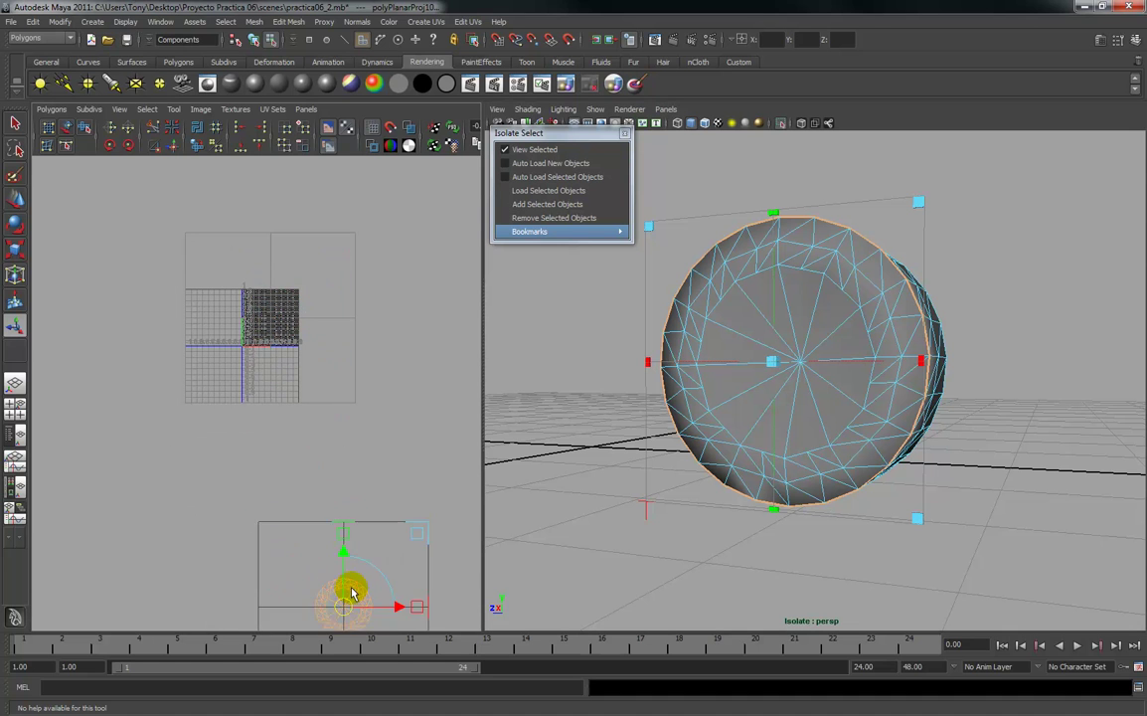
click(391, 443)
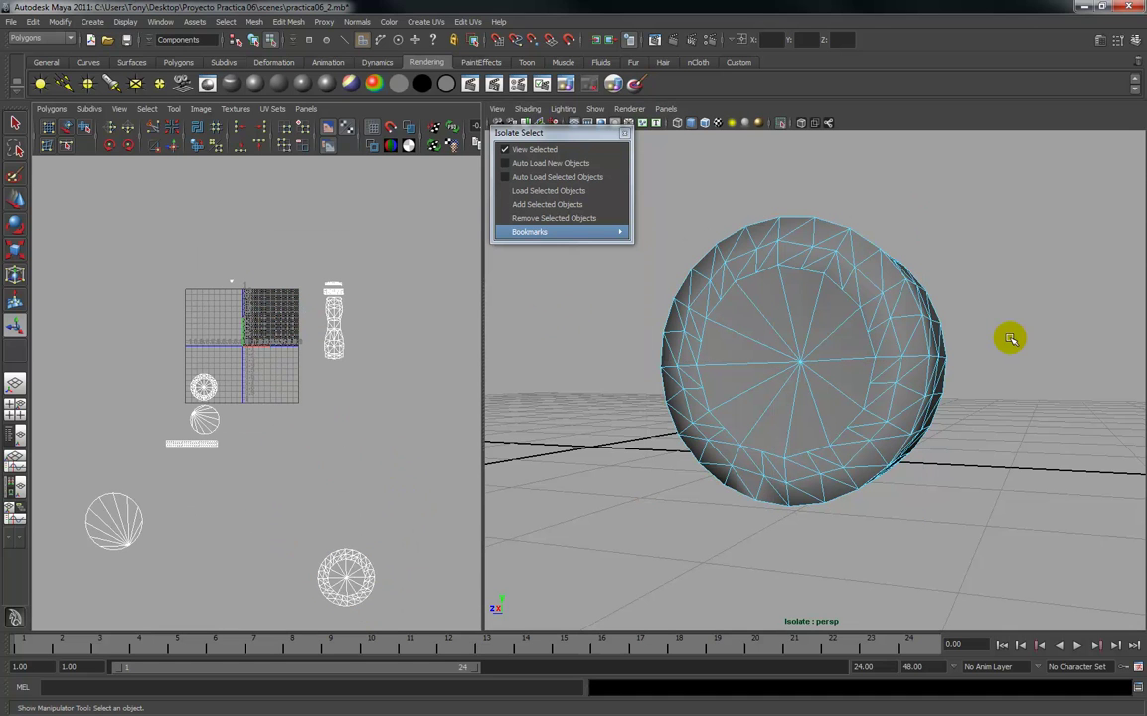
Select the faces of the wheel's outer side shell in the UV layout and remove them from the isolated view.
right_click(364, 561)
right_drag(393, 569, 394, 569)
drag(383, 614, 405, 607)
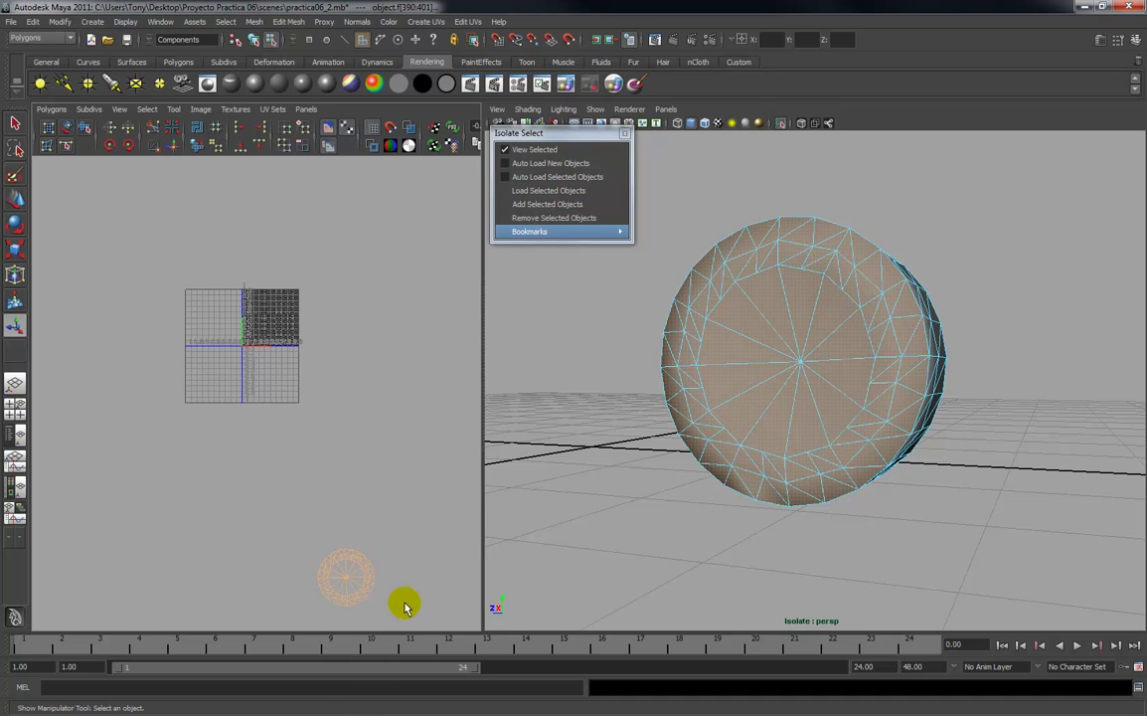
click(535, 217)
Select all the remaining tread faces of the wheel and apply a cylindrical mapping to them.
alt+drag(894, 358, 830, 359)
mouse_move(830, 359)
alt+right_down()
mouse_move(829, 317)
mouse_move(831, 341)
alt+right_up()
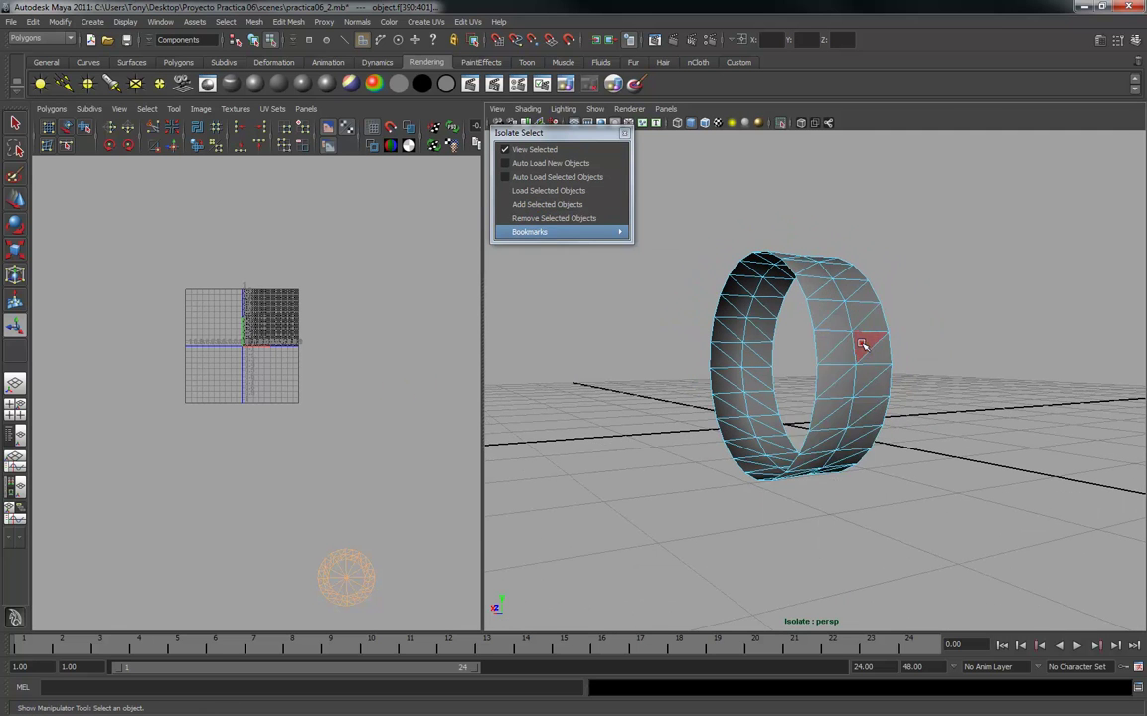
alt+drag(864, 341, 862, 343)
drag(880, 530, 880, 529)
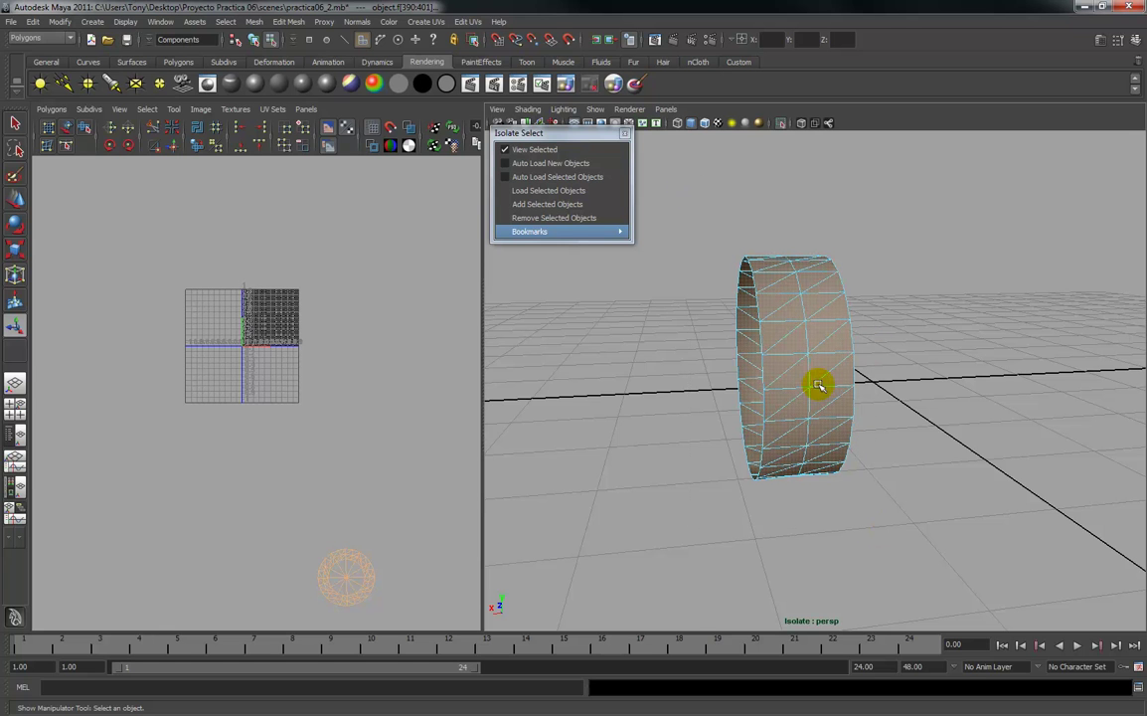
click(431, 22)
click(453, 48)
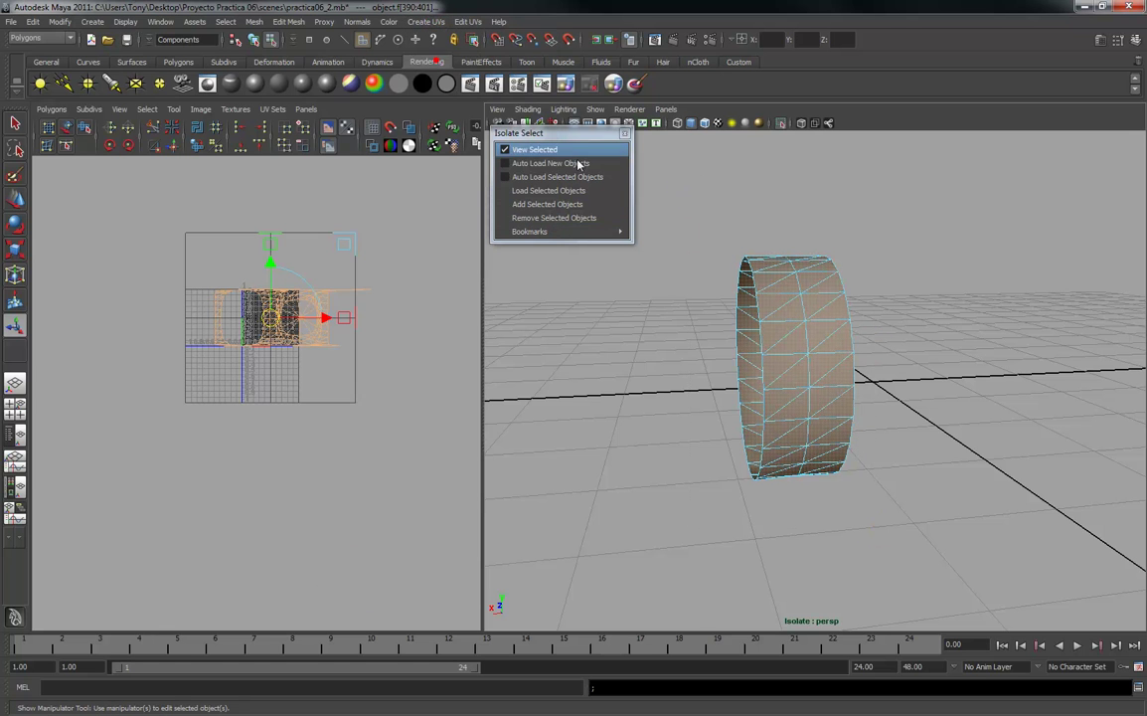
Extend the cylindrical projection's sweep around the full tread and rotate the projection 90 degrees about Z to match the wheel's axis.
drag(674, 373, 818, 402)
click(809, 523)
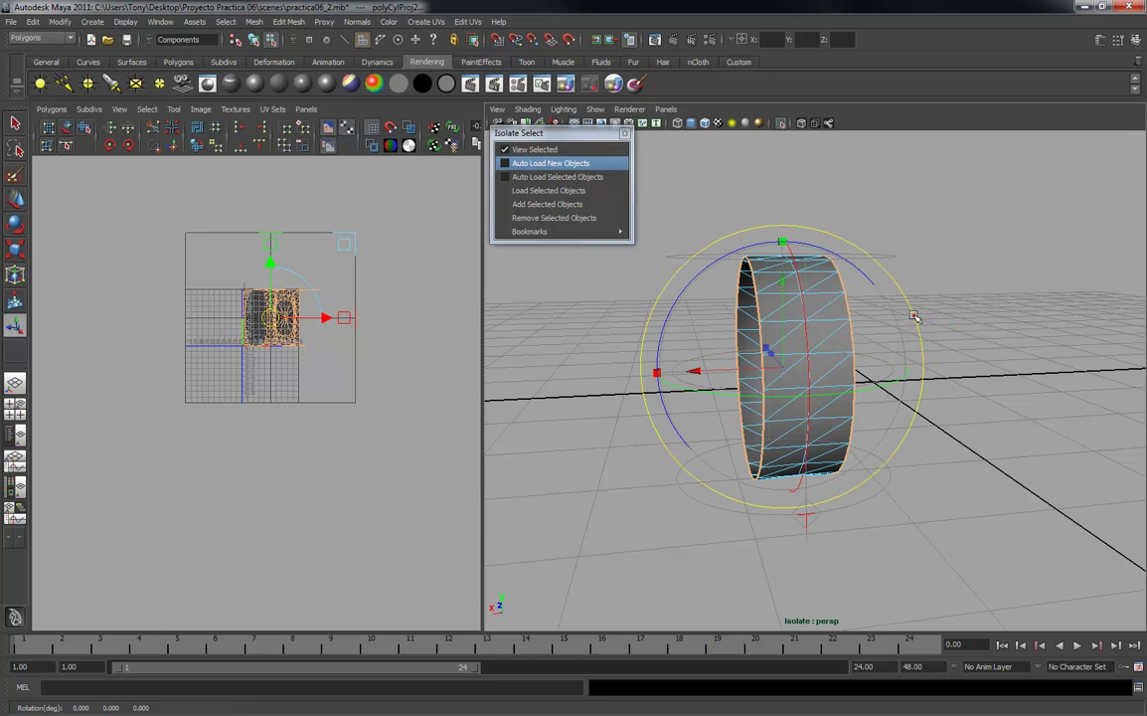
alt+drag(686, 287, 686, 325)
key(ctrl+z)
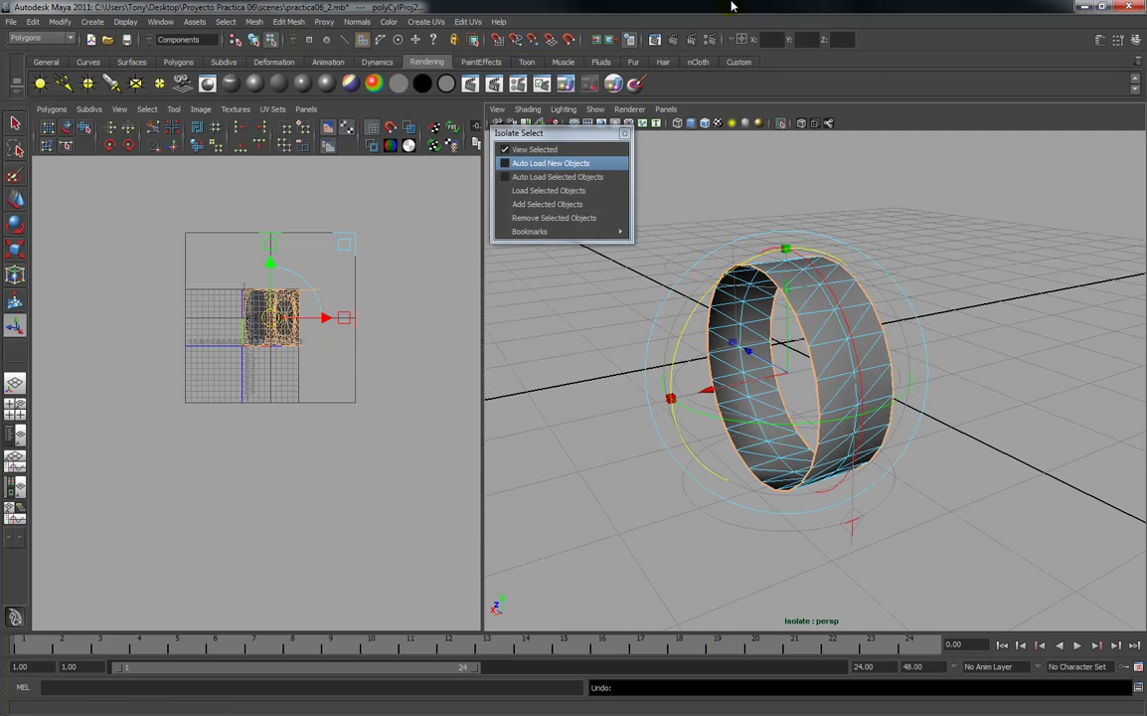
click(850, 40)
text(9)
key(Return)
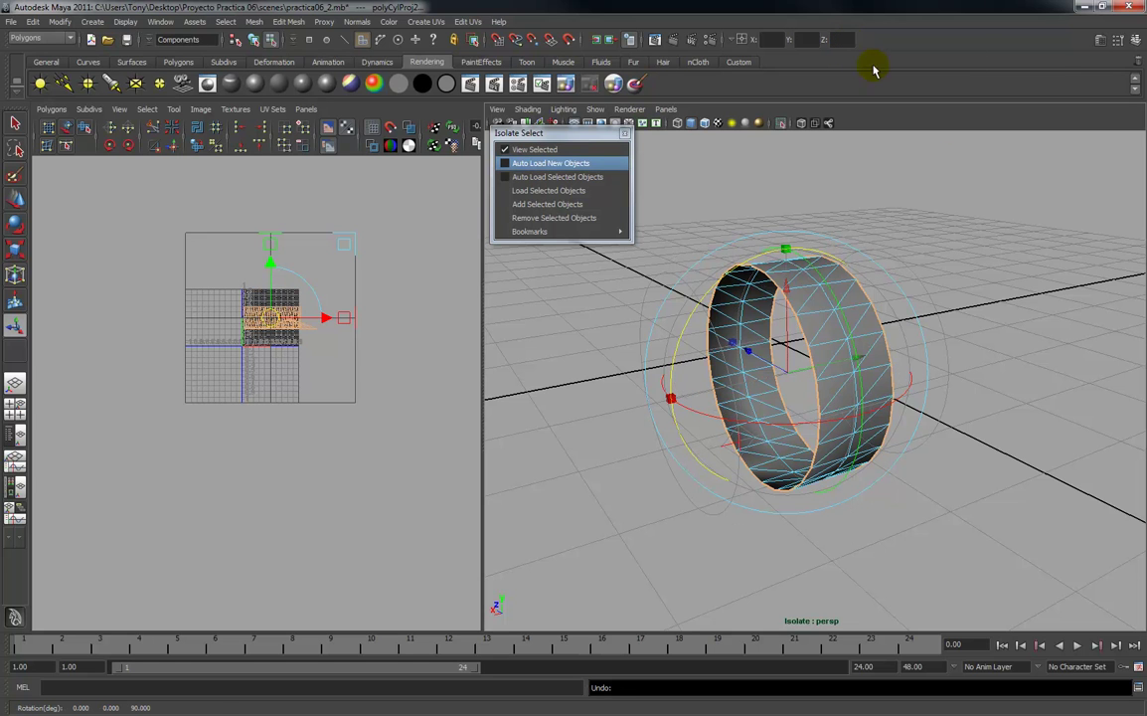
Show the checker texture on the tread, check the mapping from several sides, and switch the projection back to its sweep handles.
alt+drag(999, 231, 848, 281)
click(715, 125)
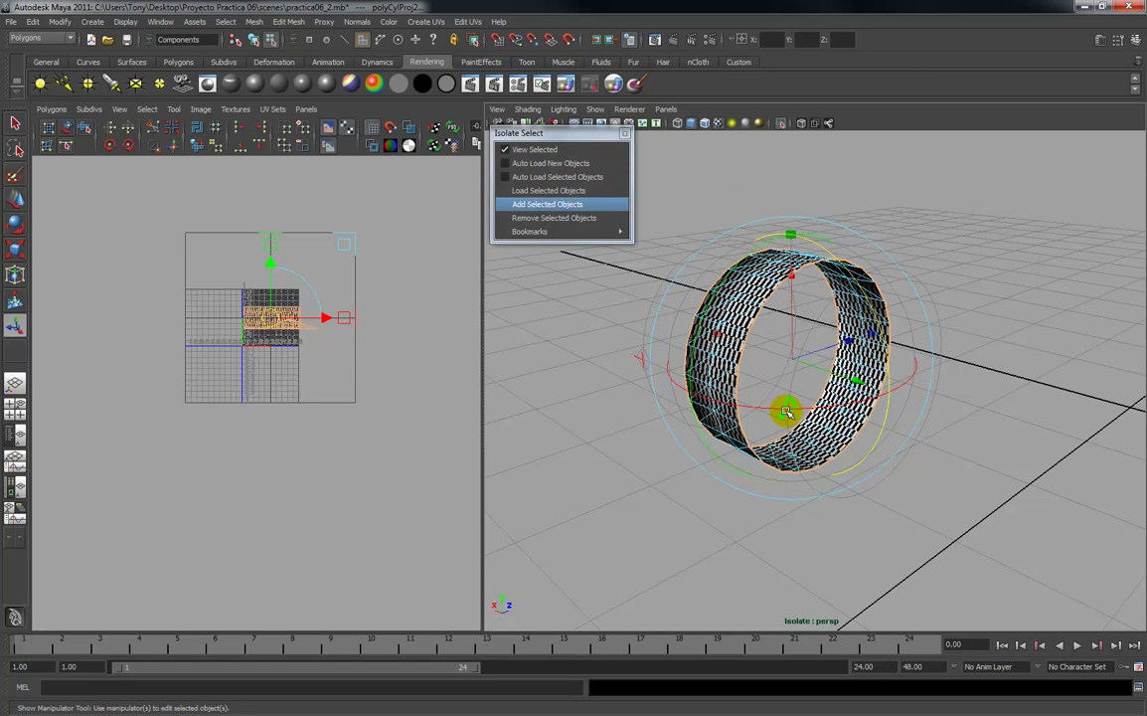
alt+drag(926, 440, 769, 431)
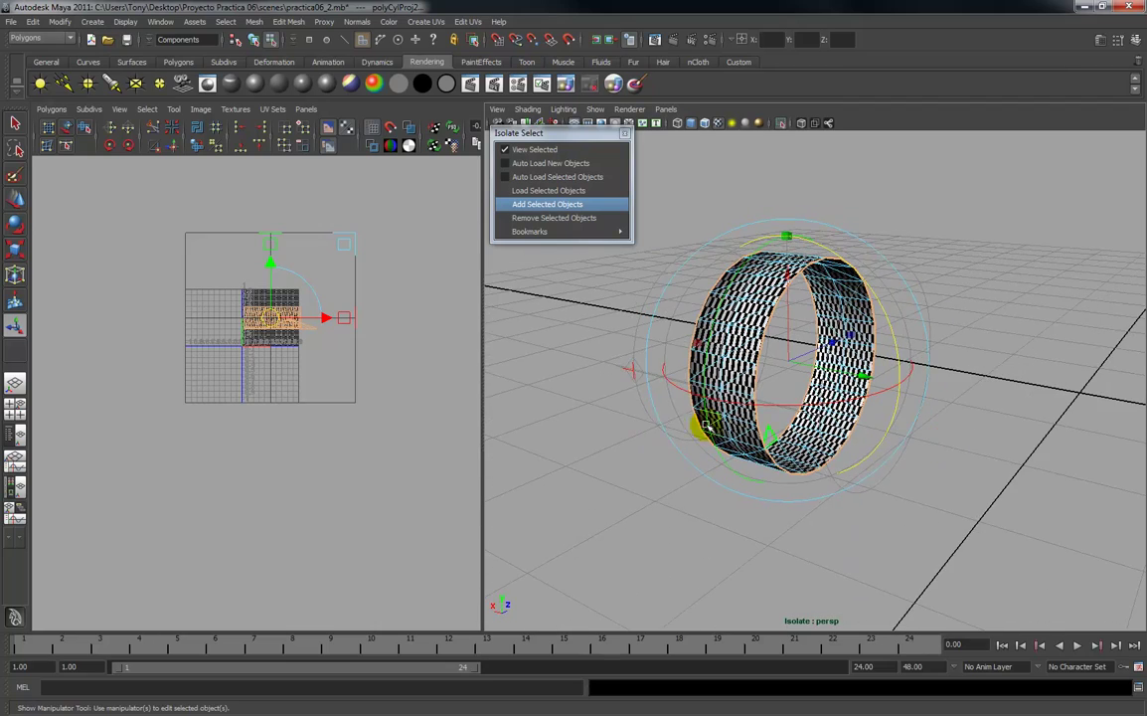
click(633, 373)
alt+drag(613, 474, 662, 504)
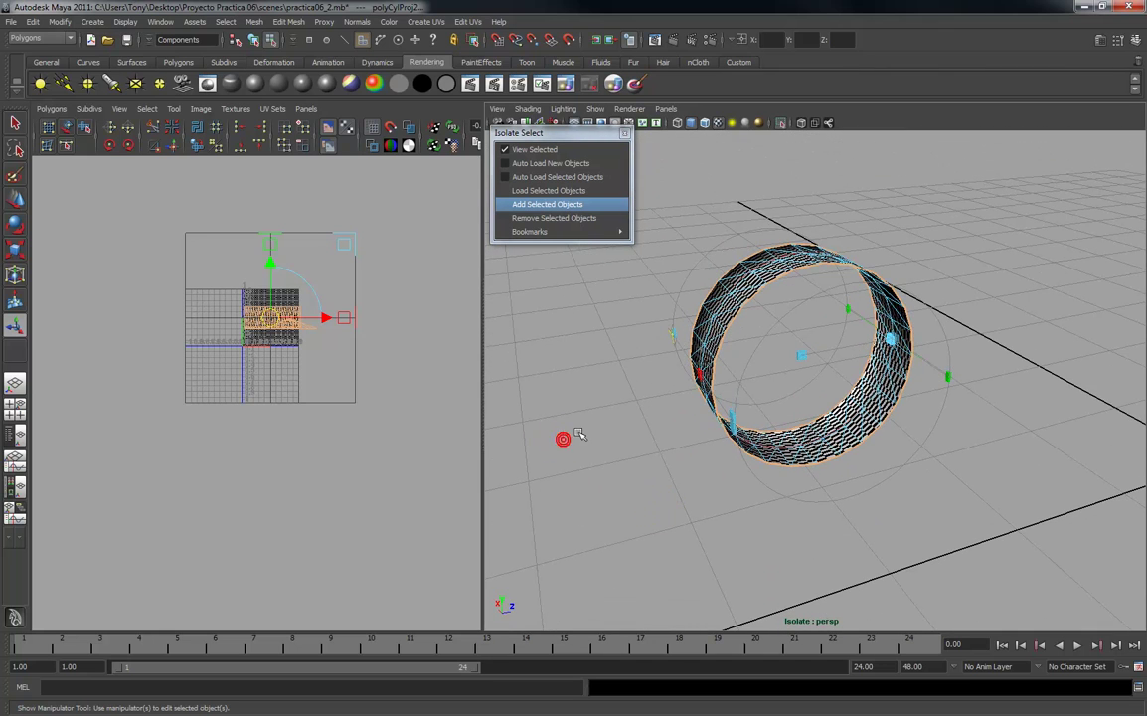
Leave the cylindrical projection and examine the tread's new shell over the checker in the UV layout.
click(293, 432)
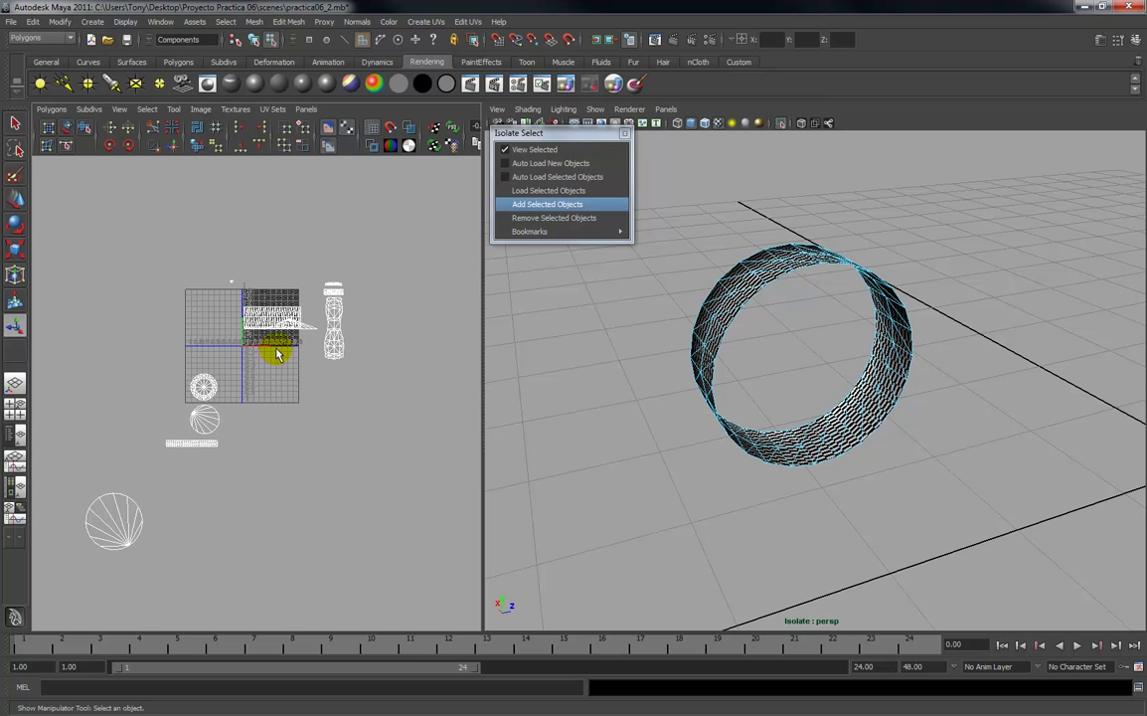
scroll(277, 339, up, 3)
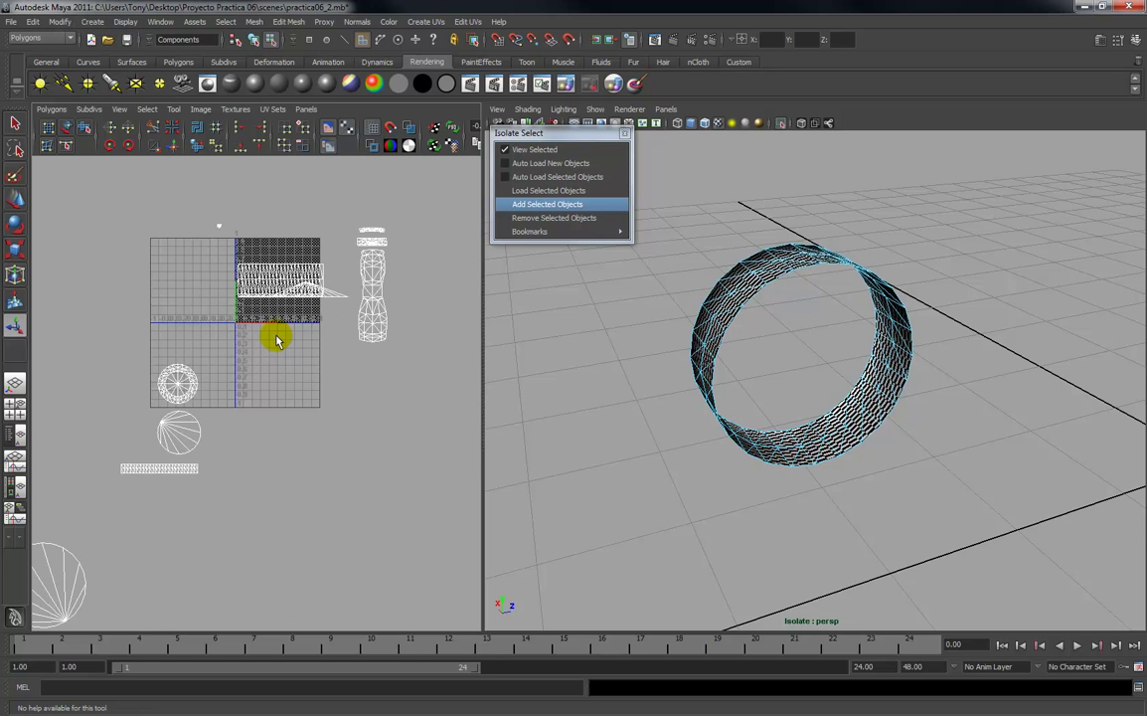
alt+right_drag(284, 329, 296, 434)
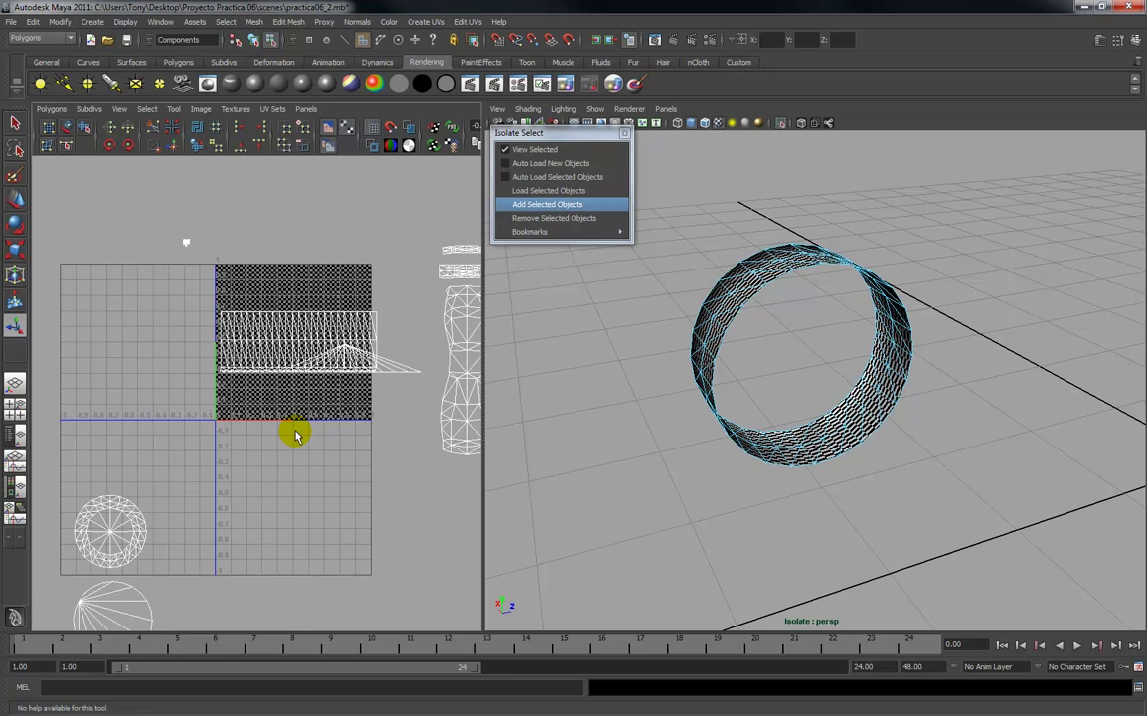
alt+middle_drag(301, 428, 291, 397)
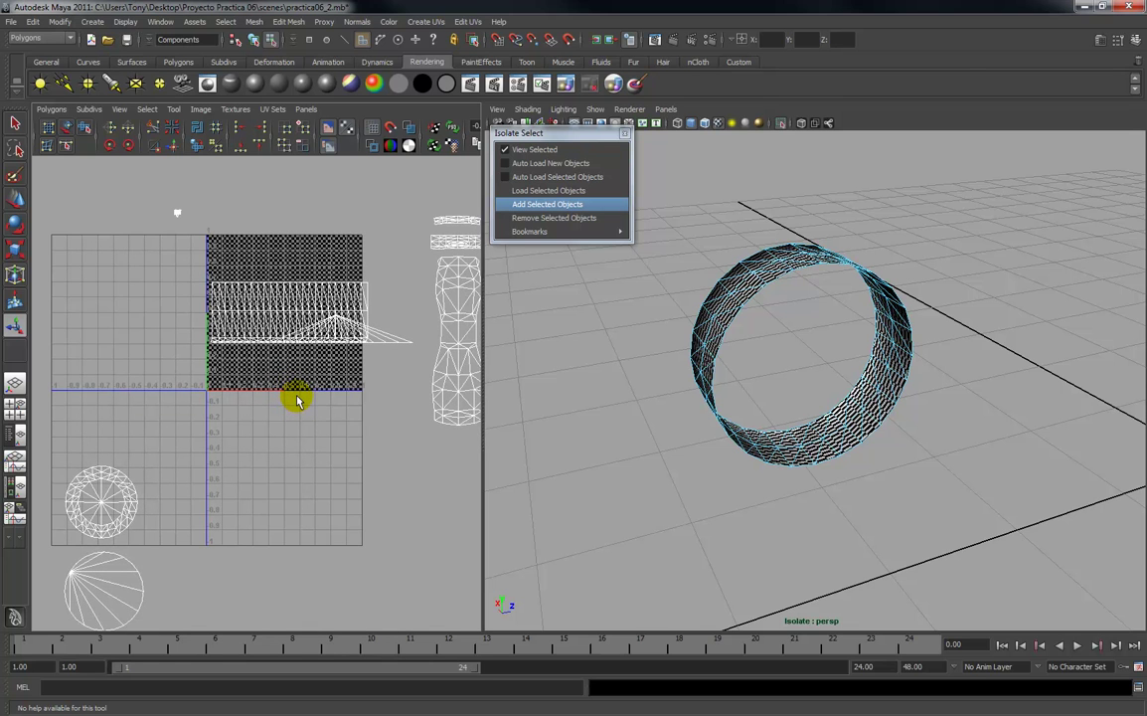
Undo the previous cylindrical projection on the tyre tread and clear the face selection.
scroll(302, 400, down, 2)
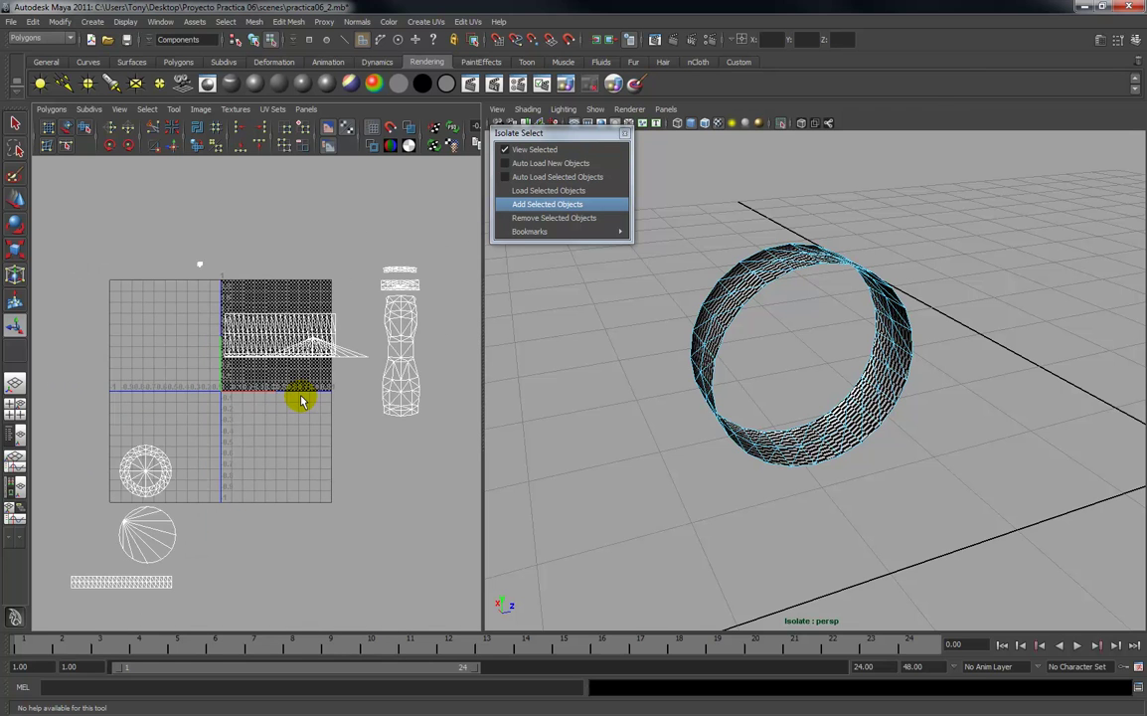
key(ctrl+z)
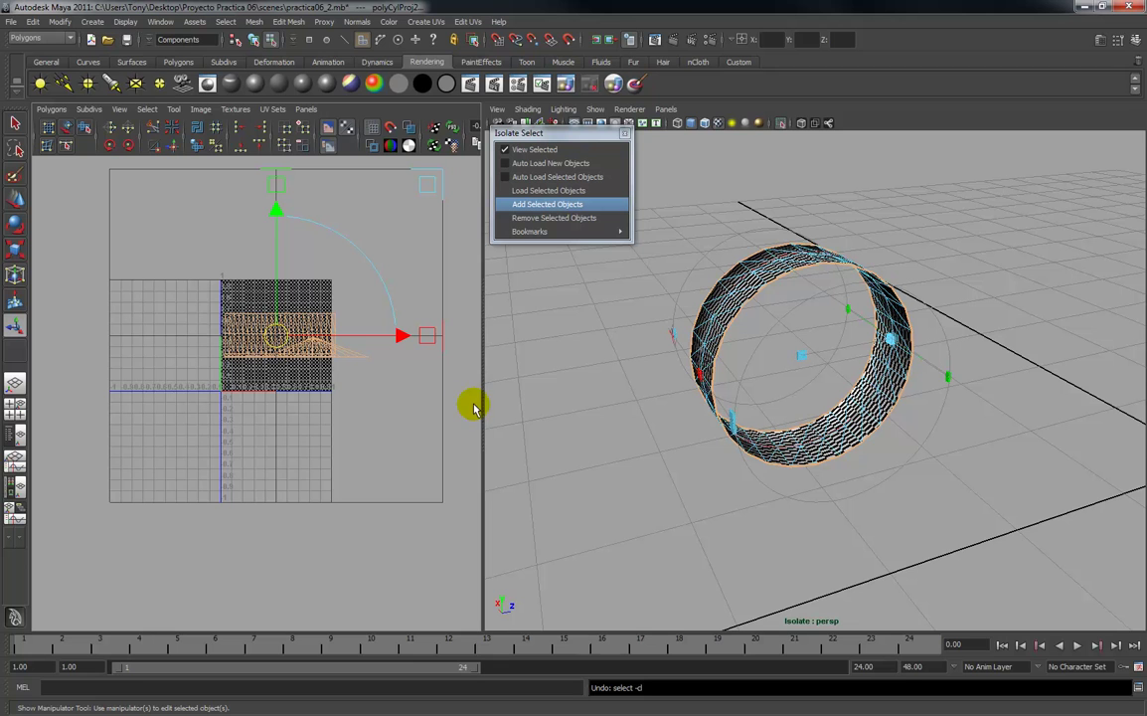
key(ctrl+z)
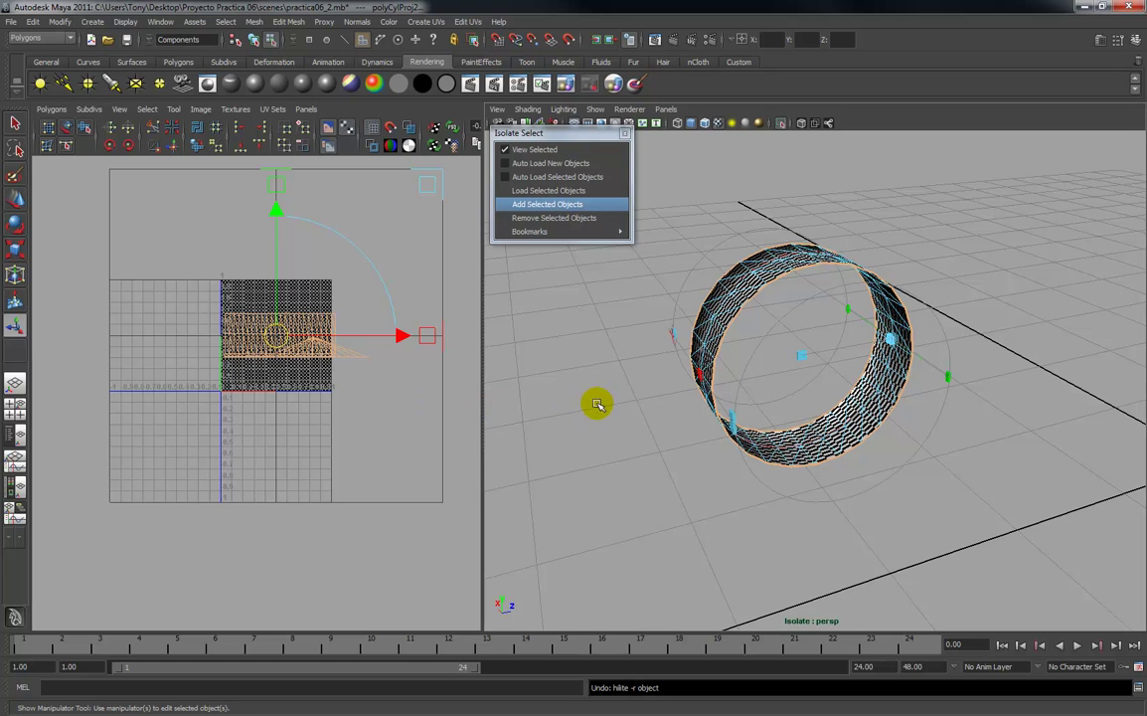
key(ctrl+z)
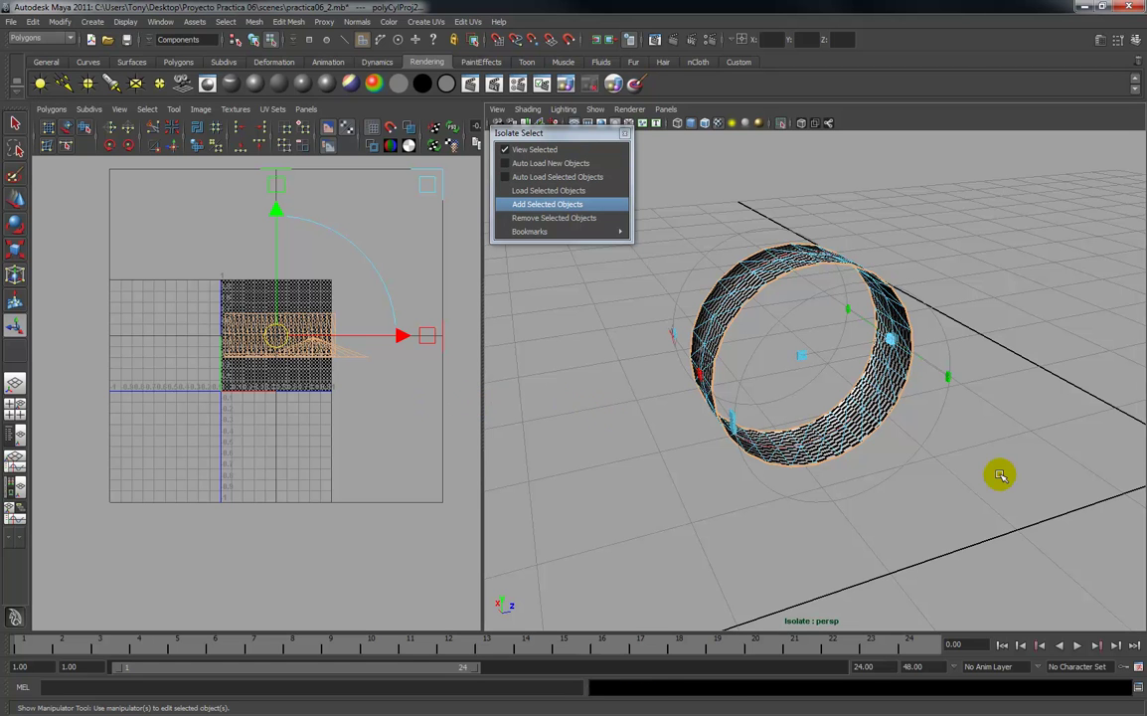
key(ctrl+z)
key(ctrl+z)
scroll(383, 454, down, 5)
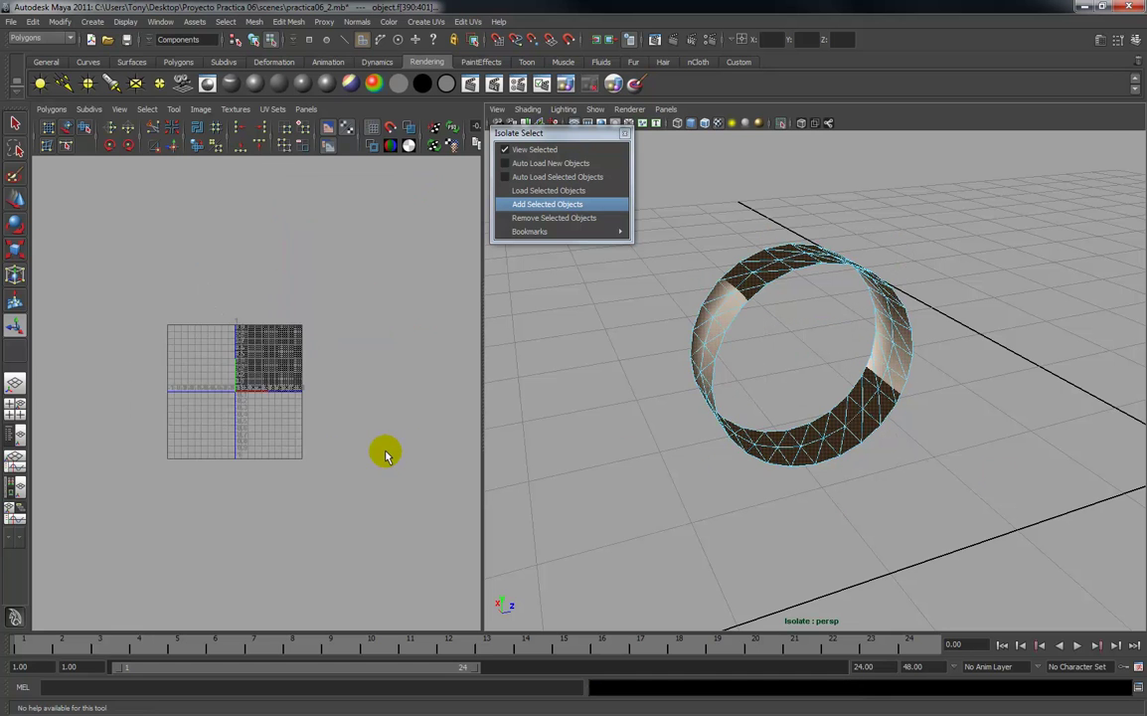
scroll(364, 463, down, 1)
alt+middle_drag(354, 454, 351, 361)
click(373, 443)
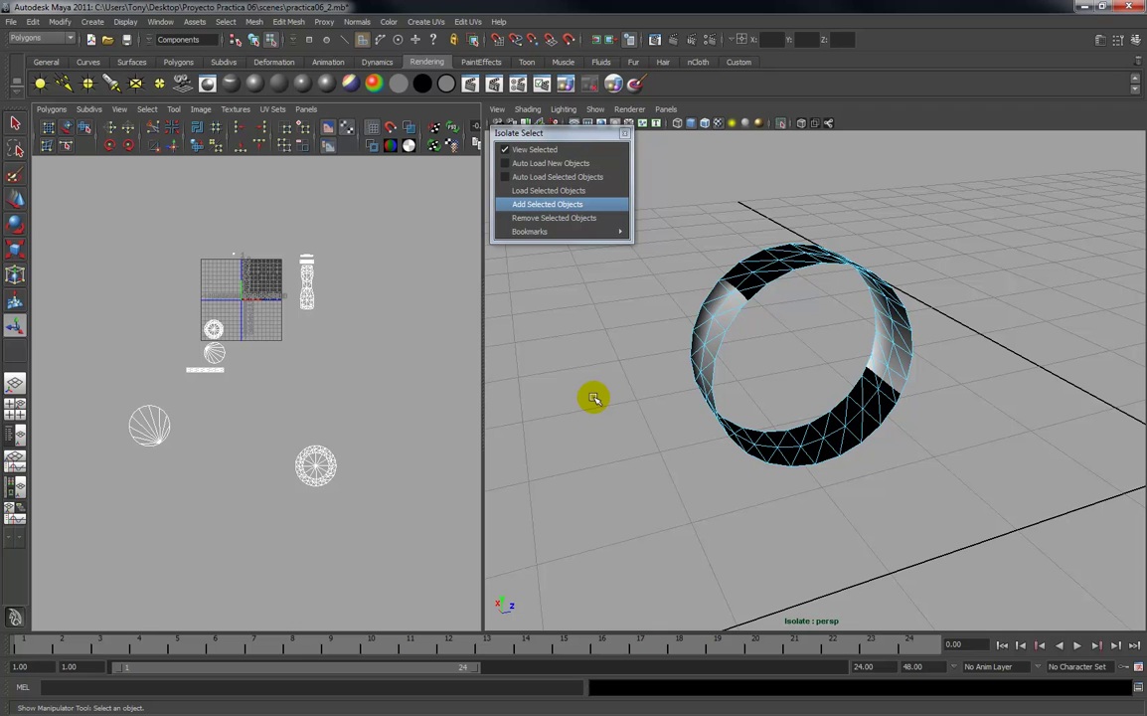
Select all faces of the isolated tyre tread and apply a cylindrical UV mapping to them.
alt+drag(652, 399, 691, 391)
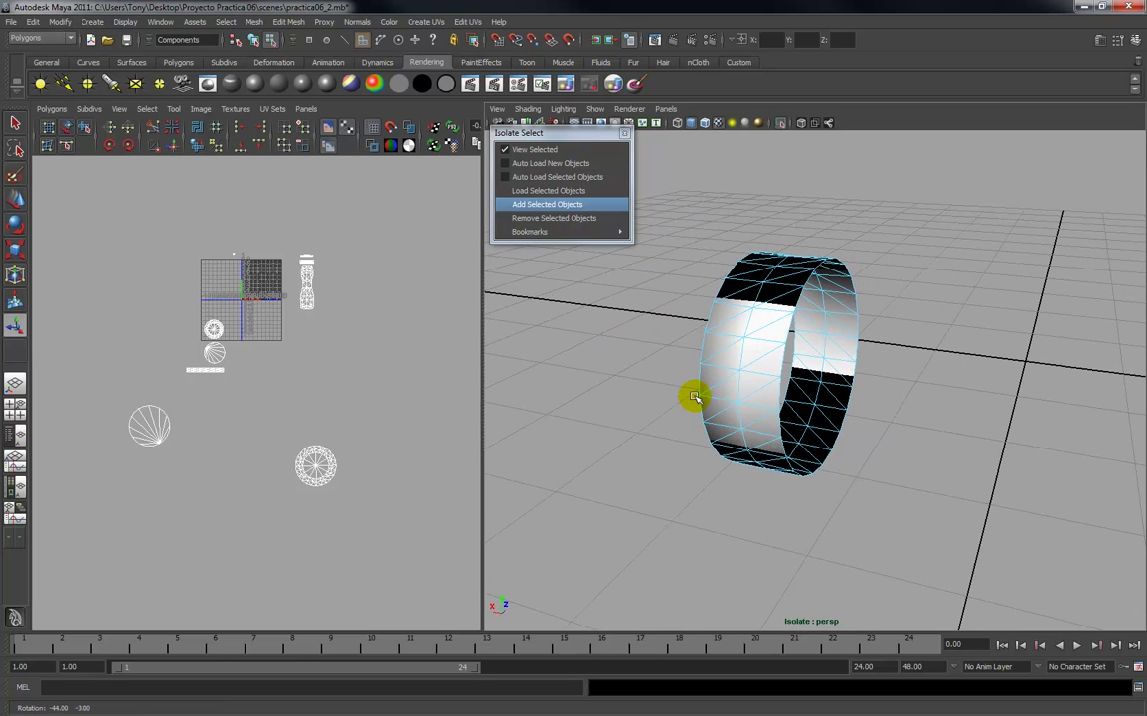
drag(879, 502, 916, 525)
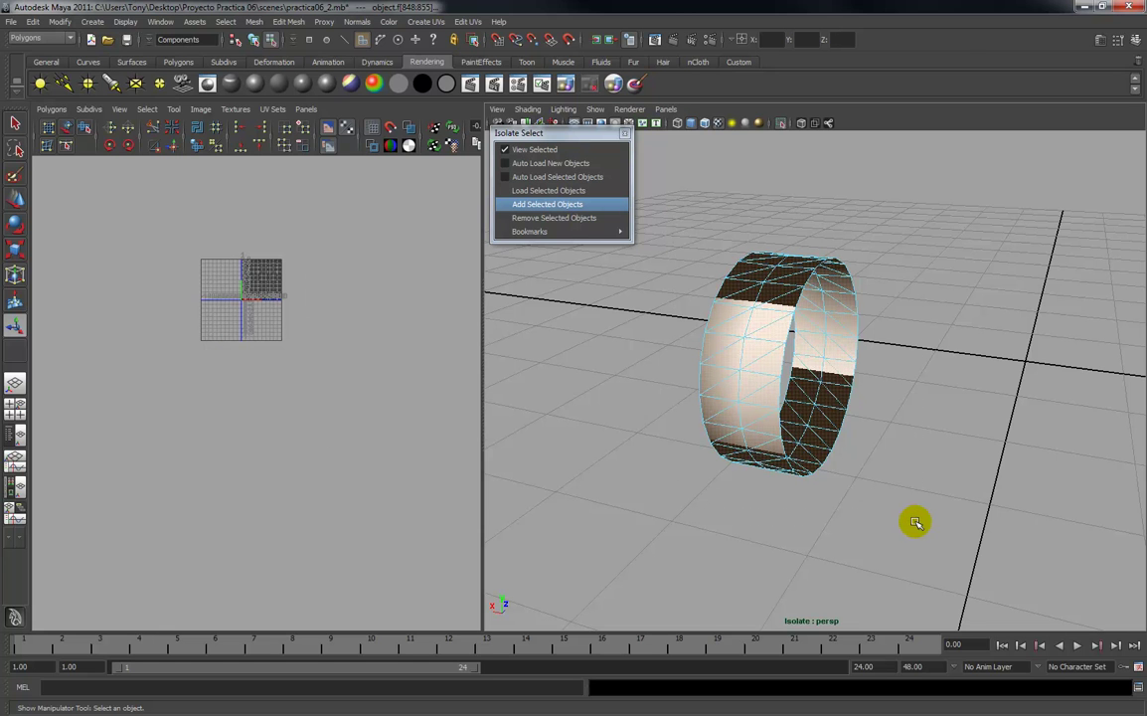
click(424, 22)
click(441, 54)
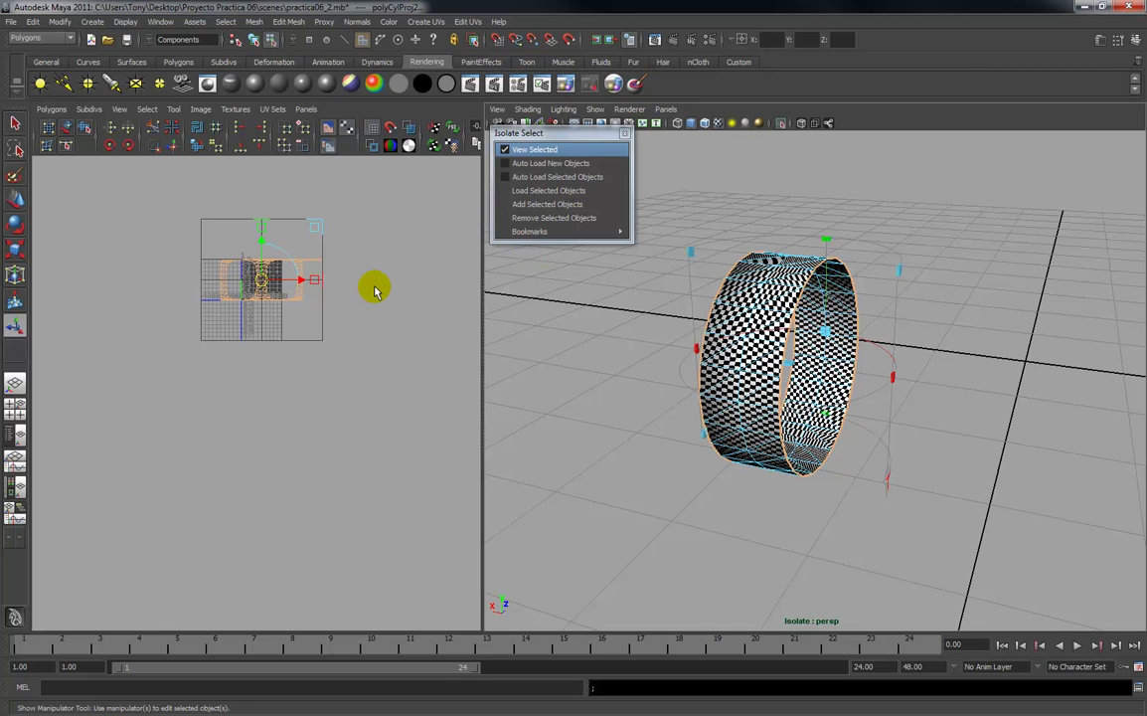
Rotate the cylindrical projection so that its axis follows the wheel's axle.
click(893, 378)
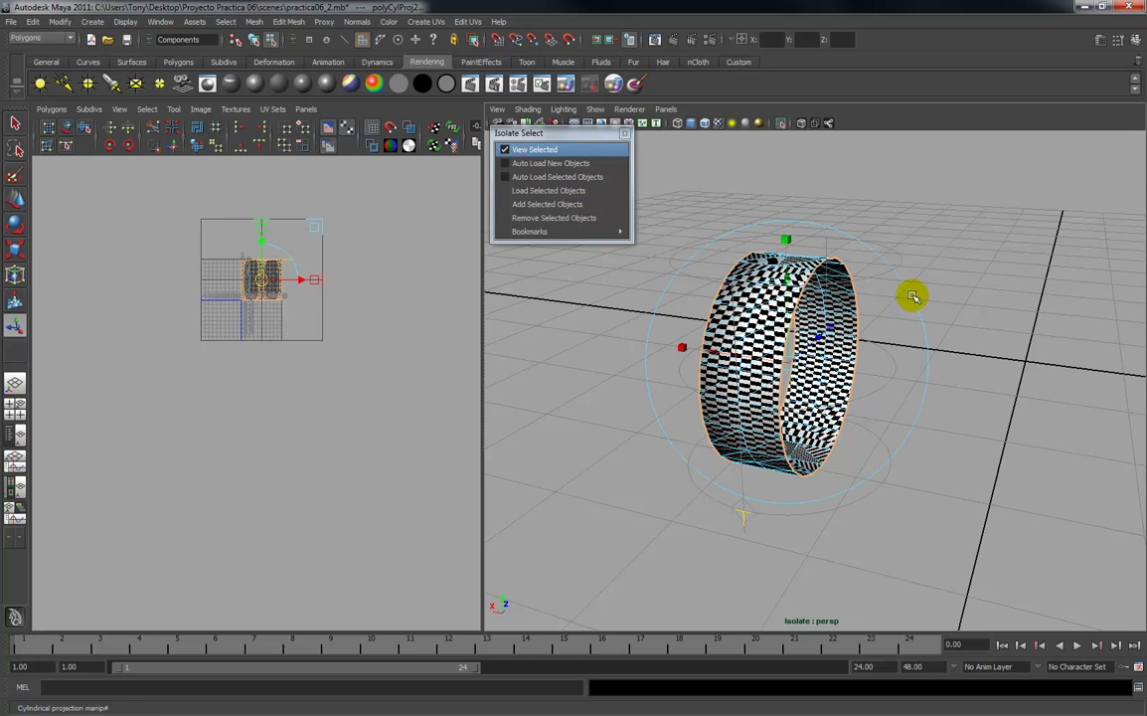
drag(912, 296, 887, 292)
key(ctrl+z)
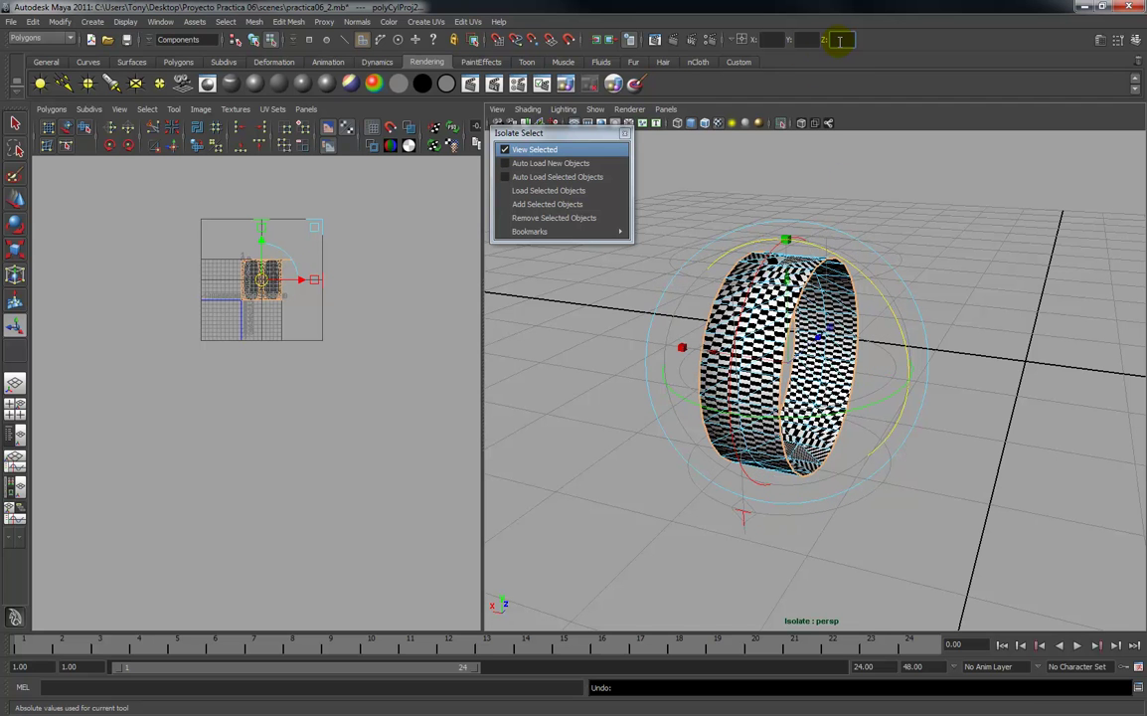
key(Return)
alt+drag(833, 352, 546, 365)
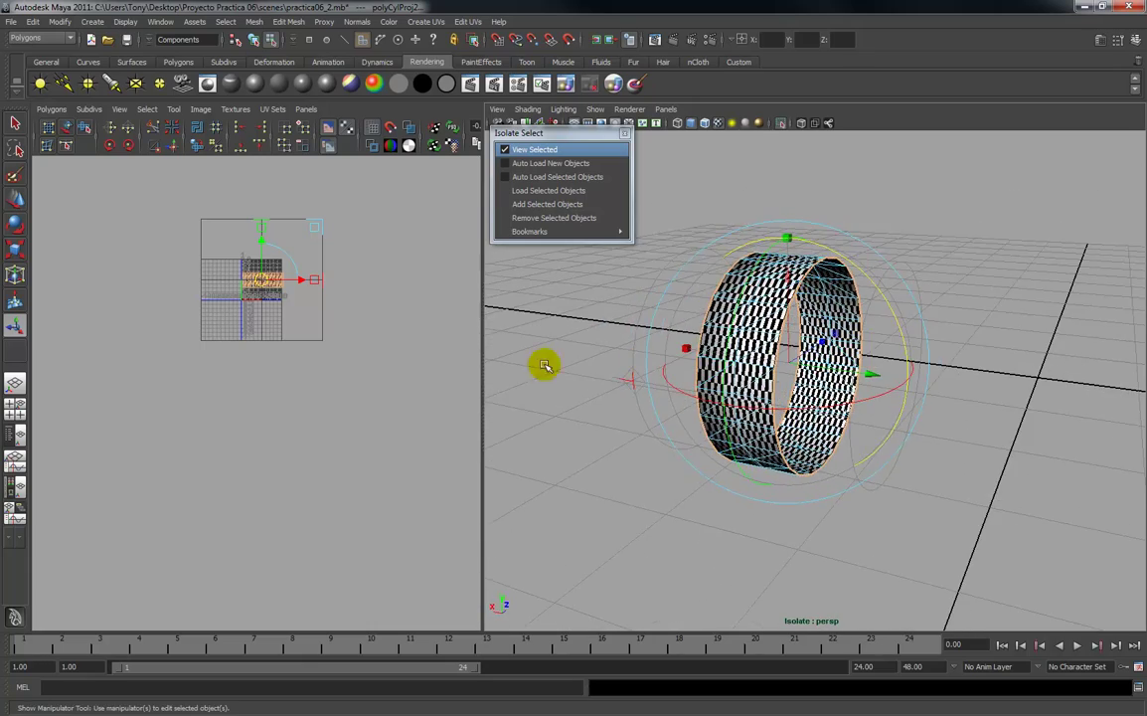
click(629, 381)
alt+drag(618, 448, 646, 438)
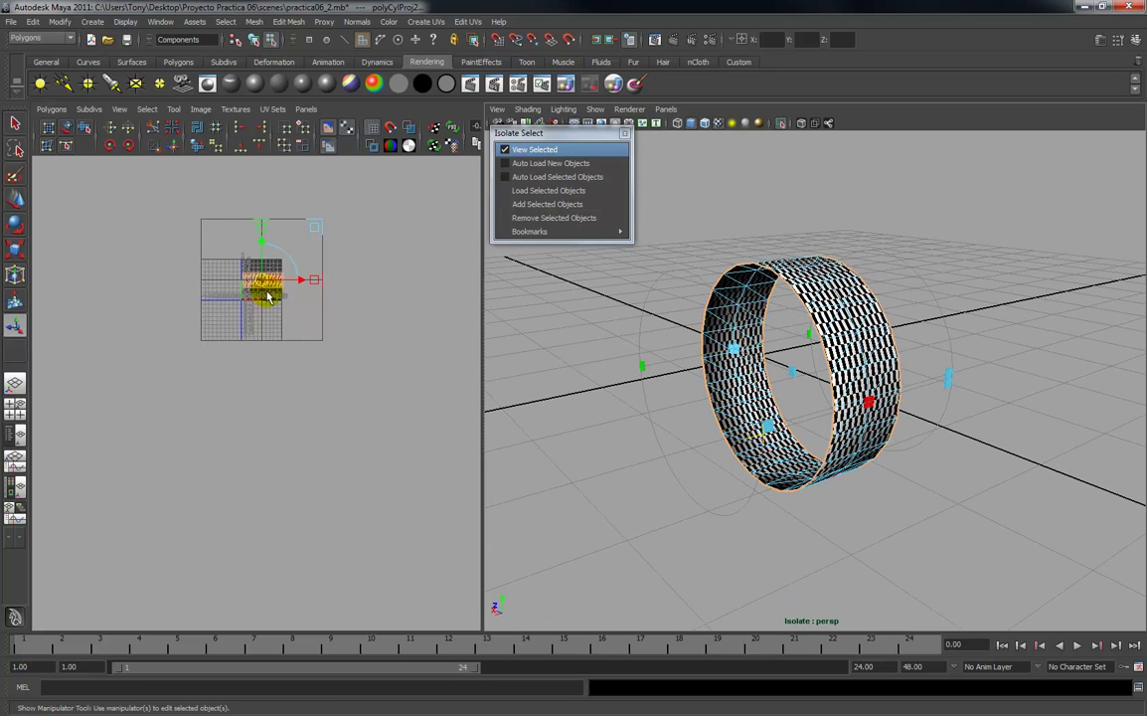
Move the tread's projected UV shell out of the texture square to the empty area below, and deselect it.
drag(263, 281, 275, 424)
click(435, 510)
scroll(381, 484, up, 2)
alt+middle_drag(364, 480, 356, 409)
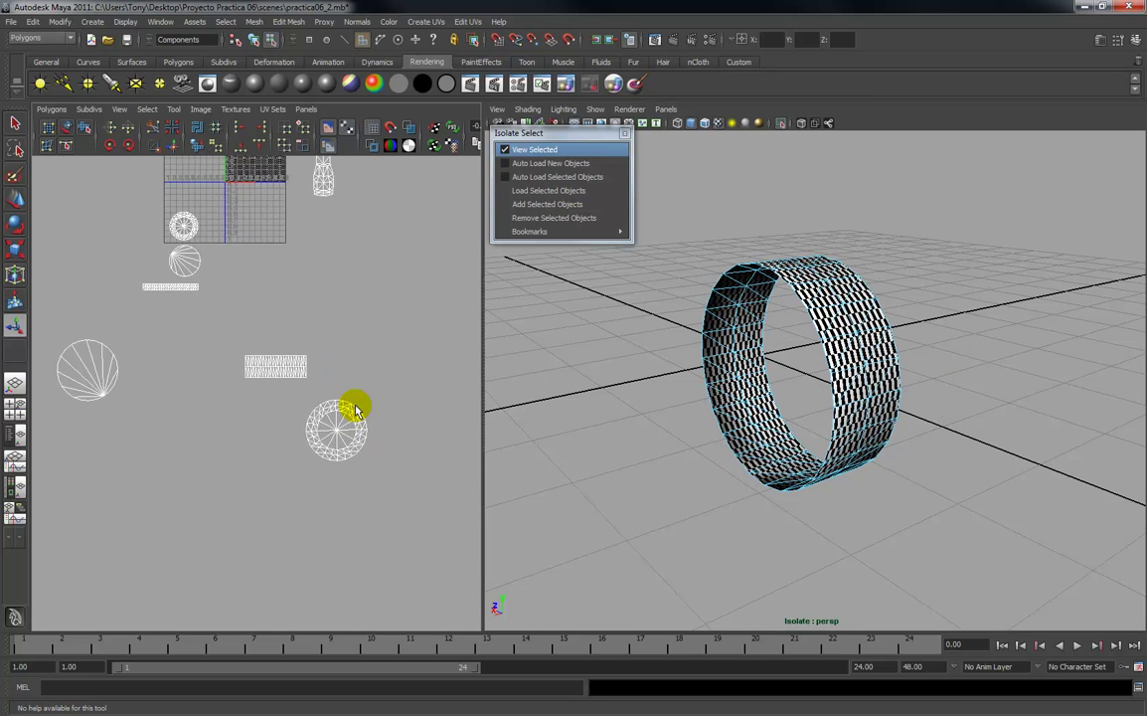
Select the UVs of the large spoked wheel shell, scale it down and place it beside the matching wheel shell.
scroll(361, 412, up, 2)
right_drag(359, 427, 391, 423)
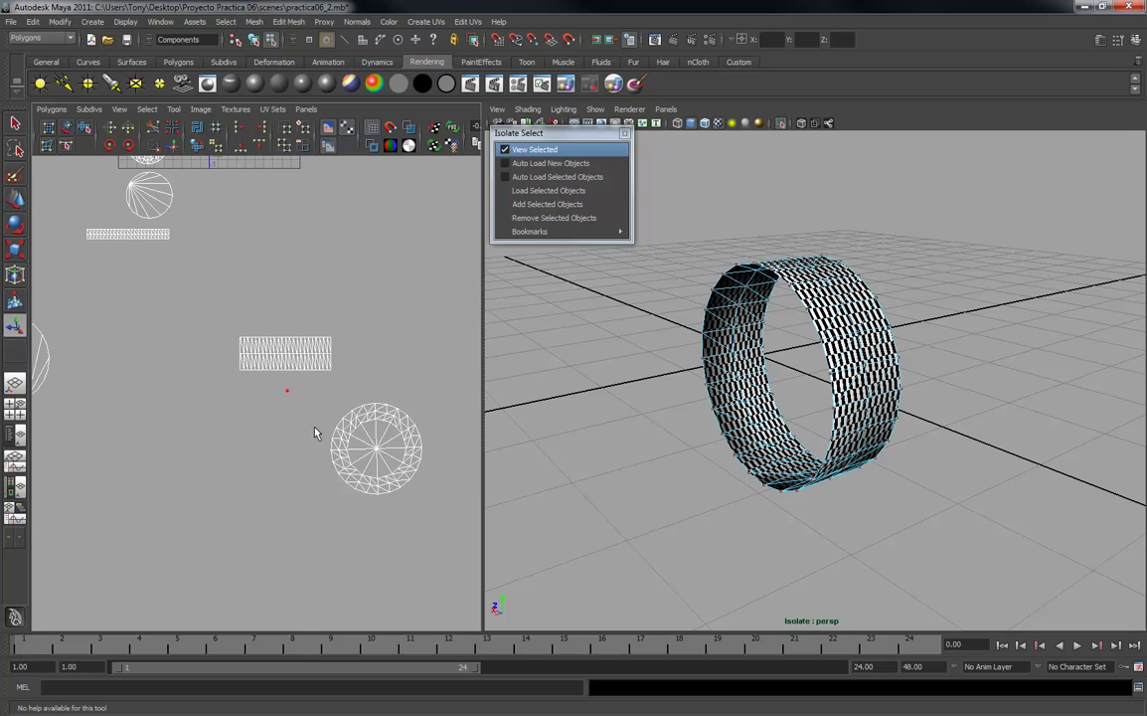
key(r)
drag(376, 449, 293, 480)
key(w)
drag(375, 449, 226, 191)
alt+middle_drag(259, 294, 265, 300)
drag(261, 288, 239, 239)
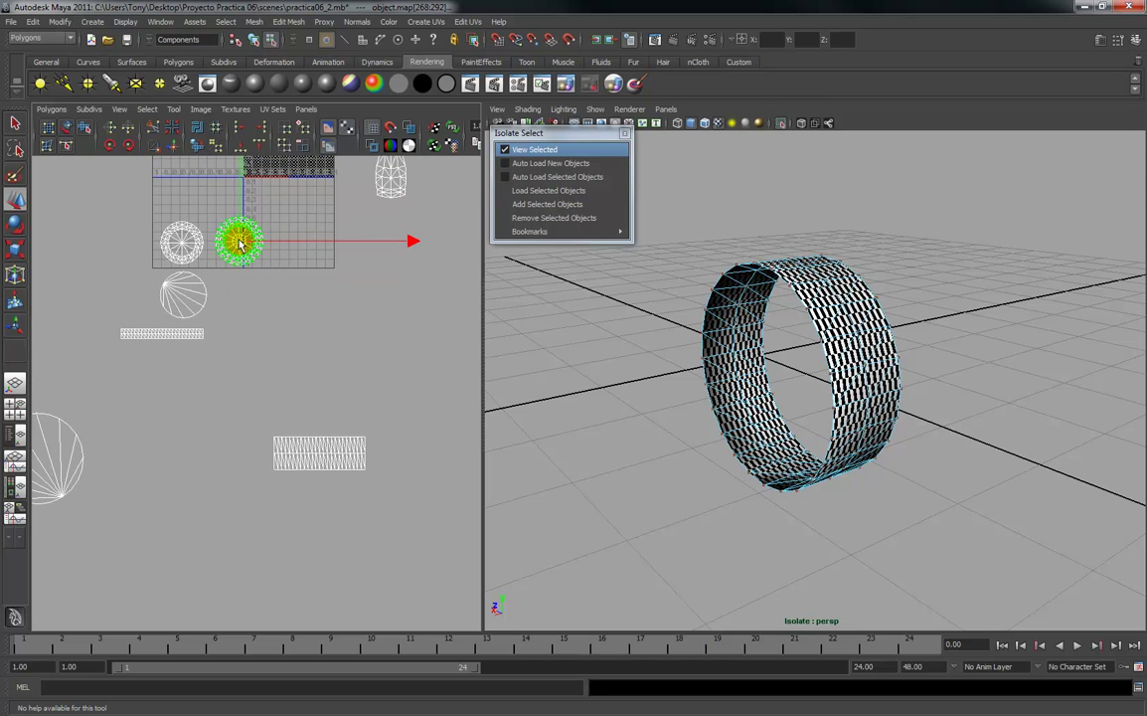
Scale down the large flat disc's UV shell and place it beside the matching disc beneath the wheel shells.
alt+middle_drag(189, 375, 295, 336)
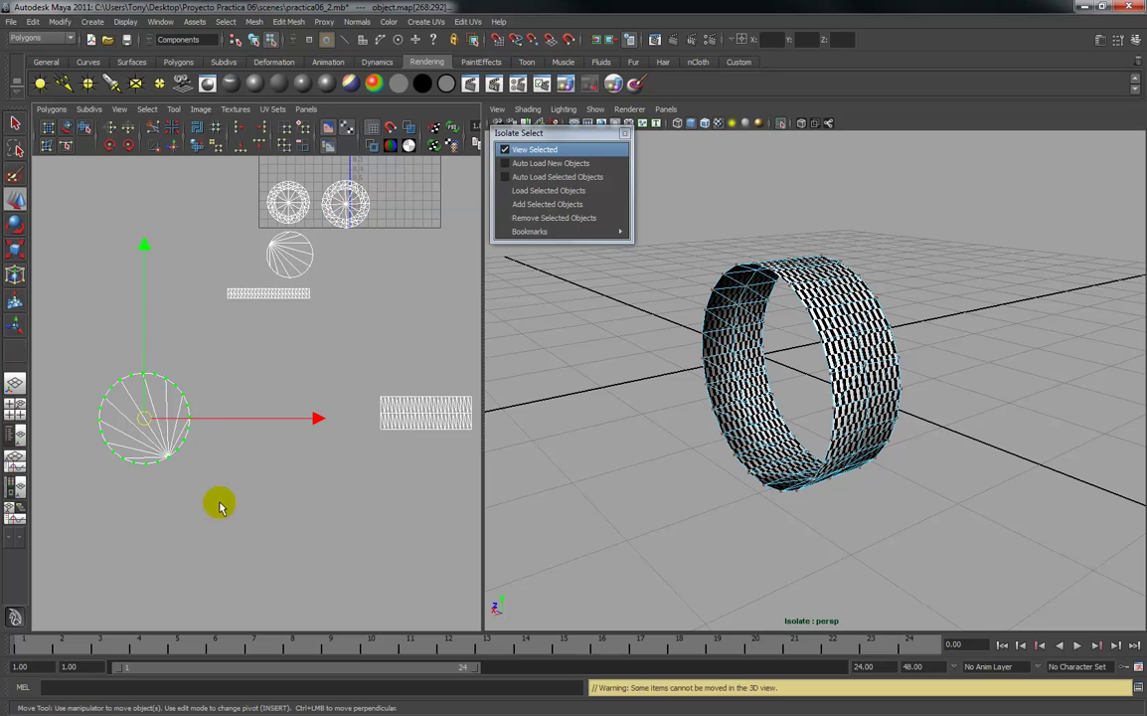
key(r)
drag(145, 419, 342, 259)
key(w)
key(w)
Select the new tread strip's UVs and scale the strip flatter and wider until the checker pattern looks evenly square.
alt+middle_drag(304, 343, 176, 342)
drag(207, 348, 353, 470)
key(r)
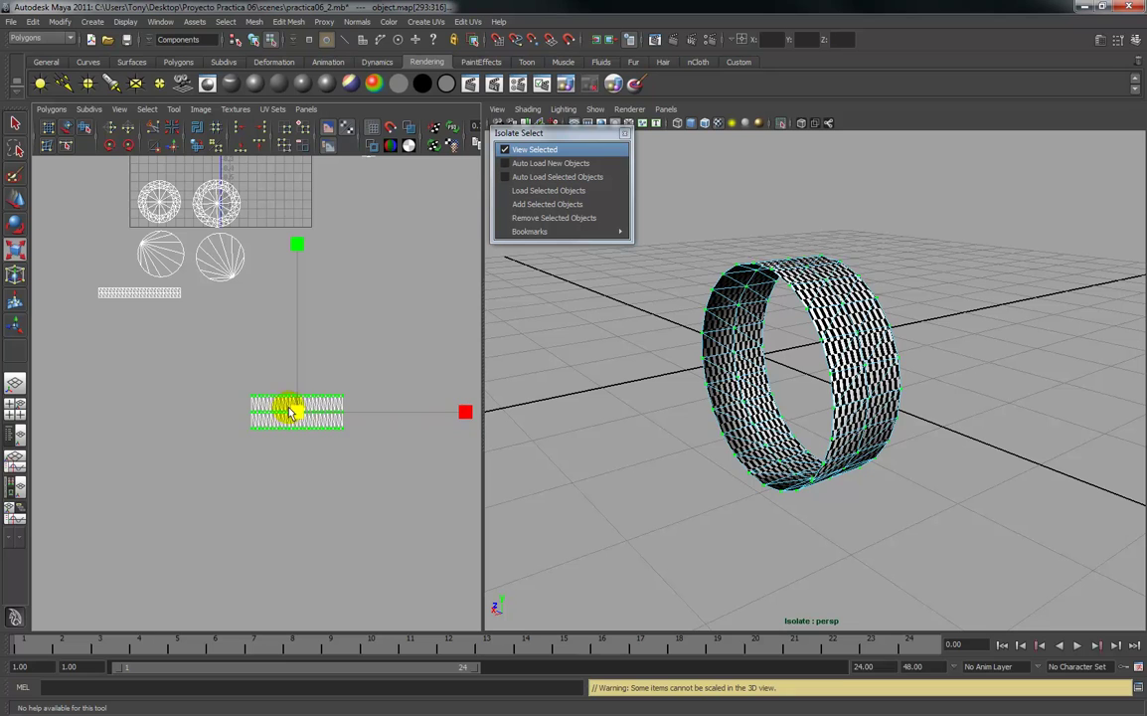
drag(279, 420, 233, 444)
drag(467, 408, 668, 414)
alt+drag(898, 414, 836, 423)
alt+right_drag(836, 423, 858, 589)
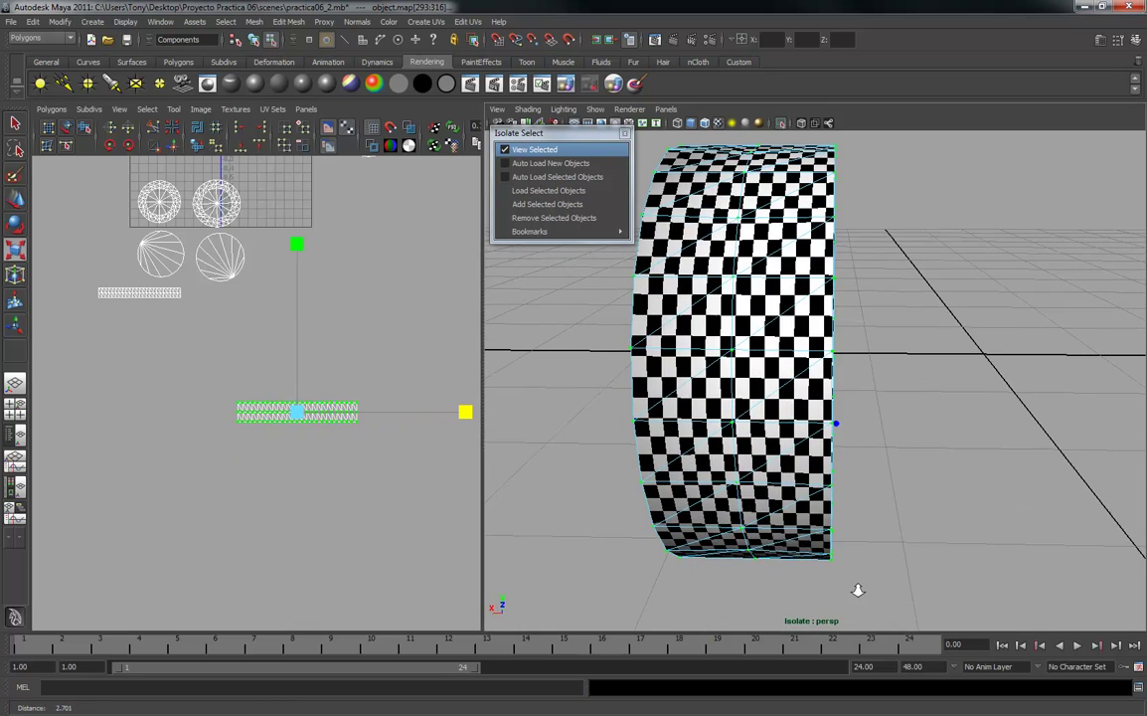
drag(467, 412, 506, 418)
Scale down the tread's UV strip and place it beside the matching strip beneath the wheel discs.
drag(303, 414, 288, 301)
key(w)
key(r)
drag(417, 300, 425, 301)
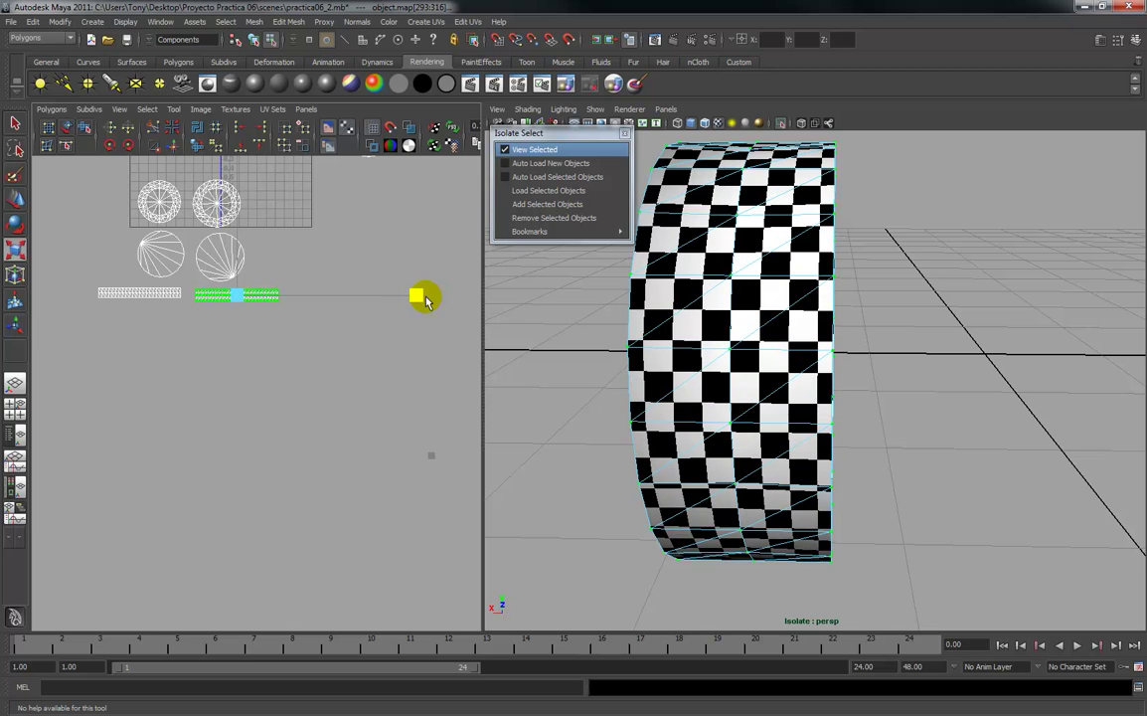
click(290, 391)
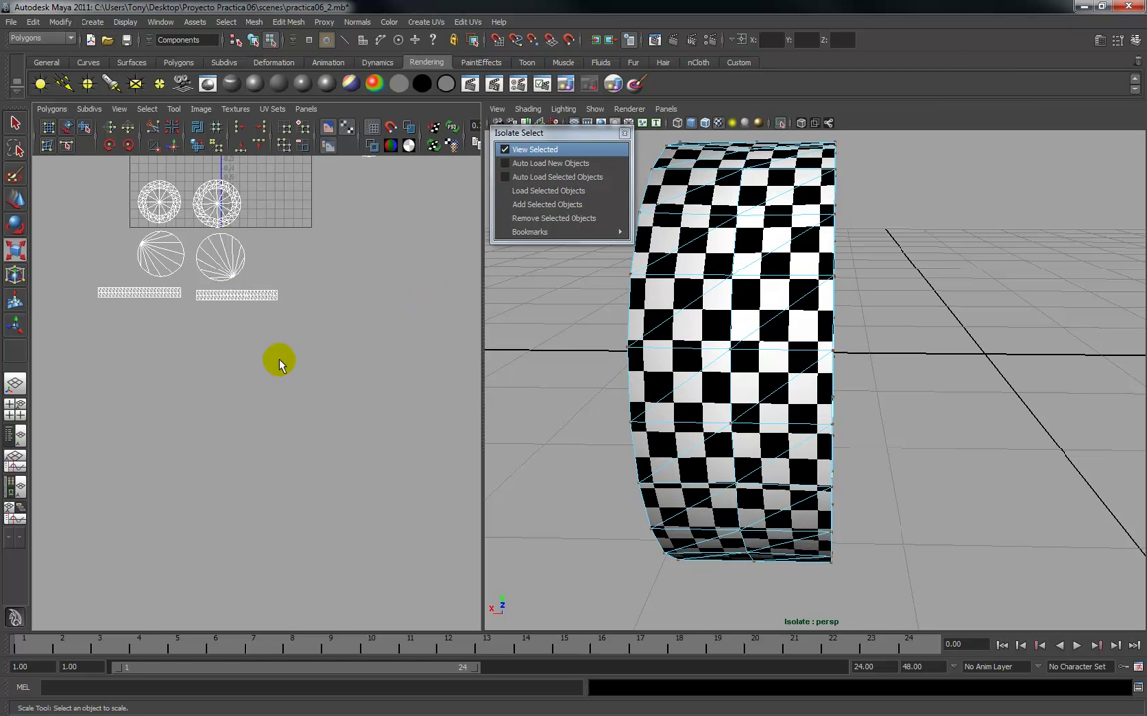
alt+middle_drag(281, 361, 271, 453)
alt+right_drag(283, 406, 285, 277)
alt+middle_drag(283, 279, 289, 356)
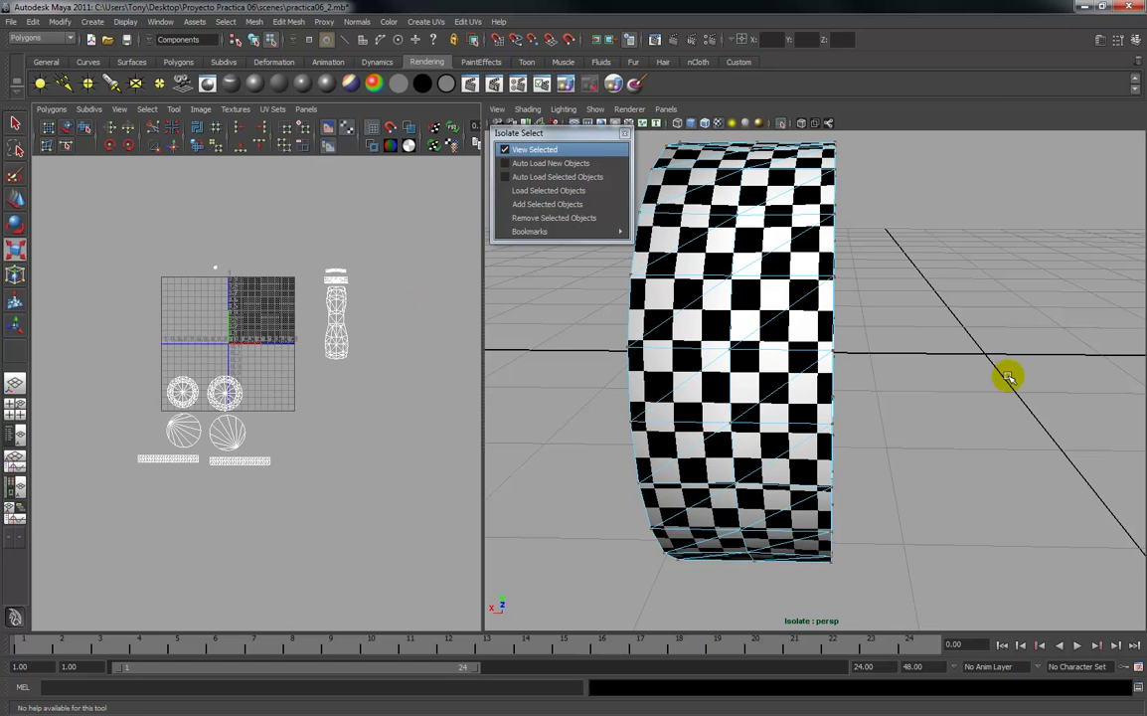
Turn off the tread's isolation to show the whole car again.
alt+drag(758, 344, 890, 346)
scroll(890, 346, down, 5)
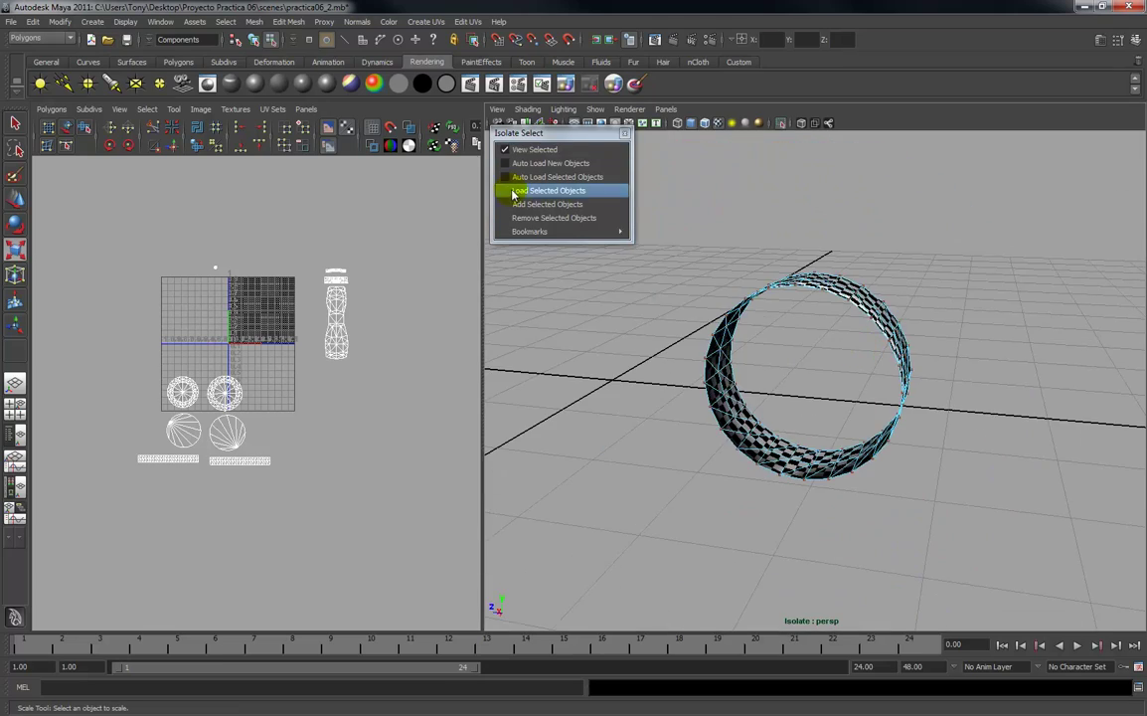
click(527, 150)
scroll(733, 395, down, 2)
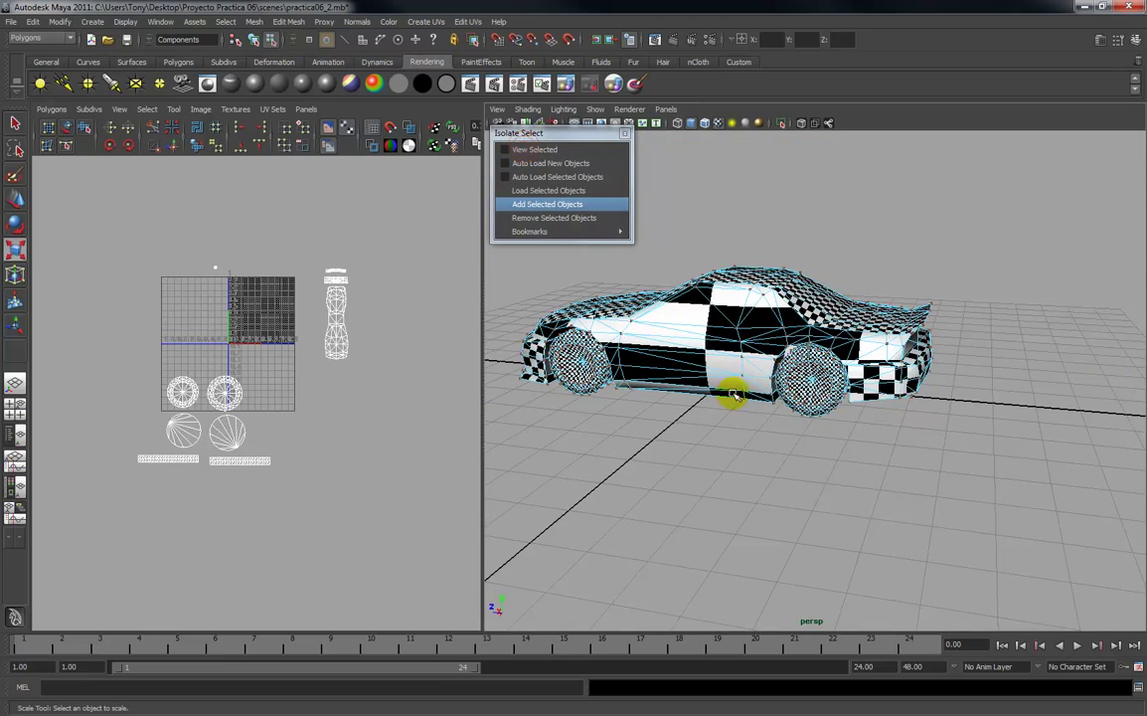
alt+drag(728, 395, 940, 371)
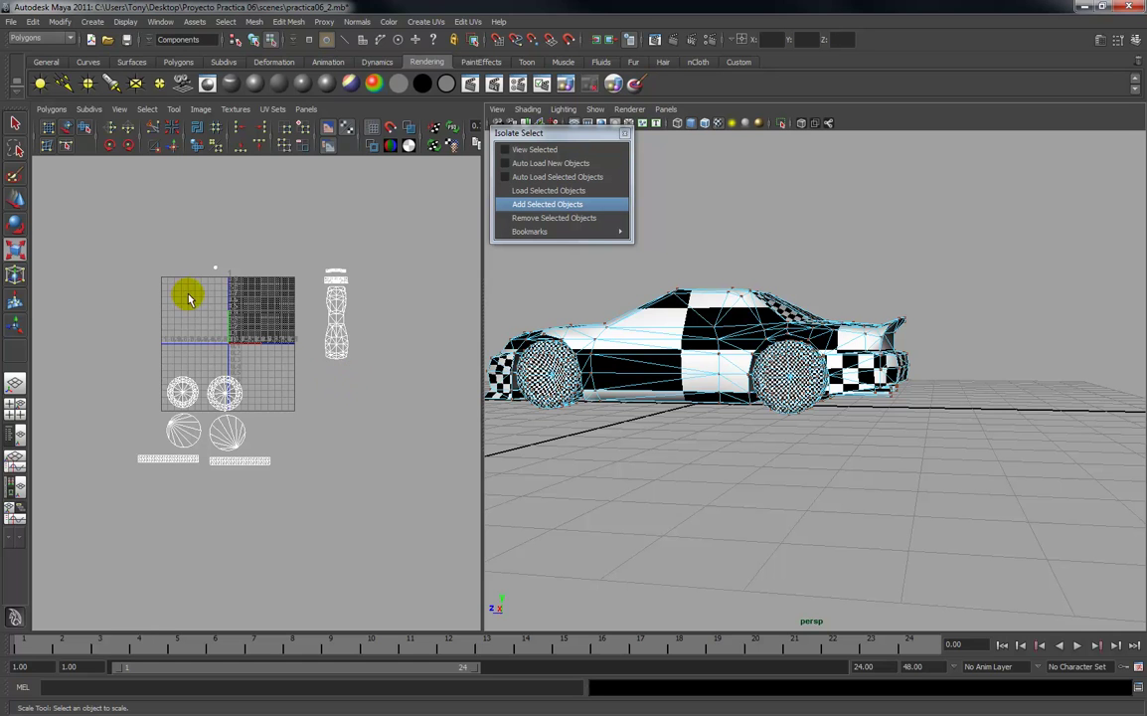
right_click(345, 365)
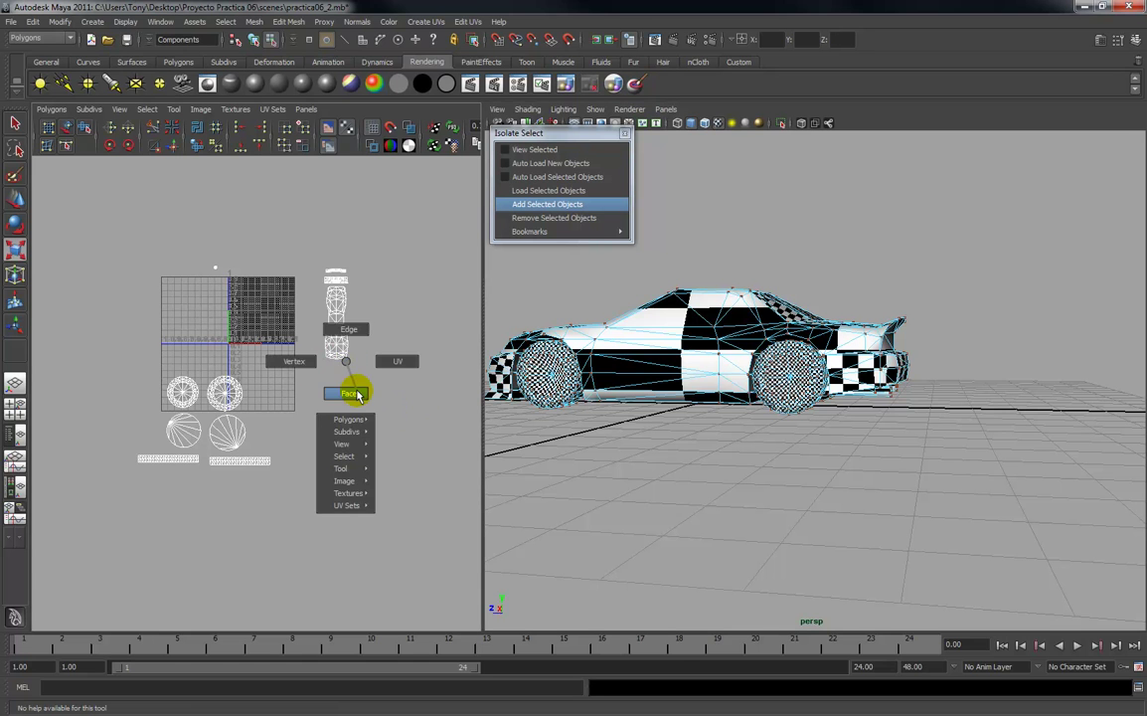
scroll(700, 312, down, 4)
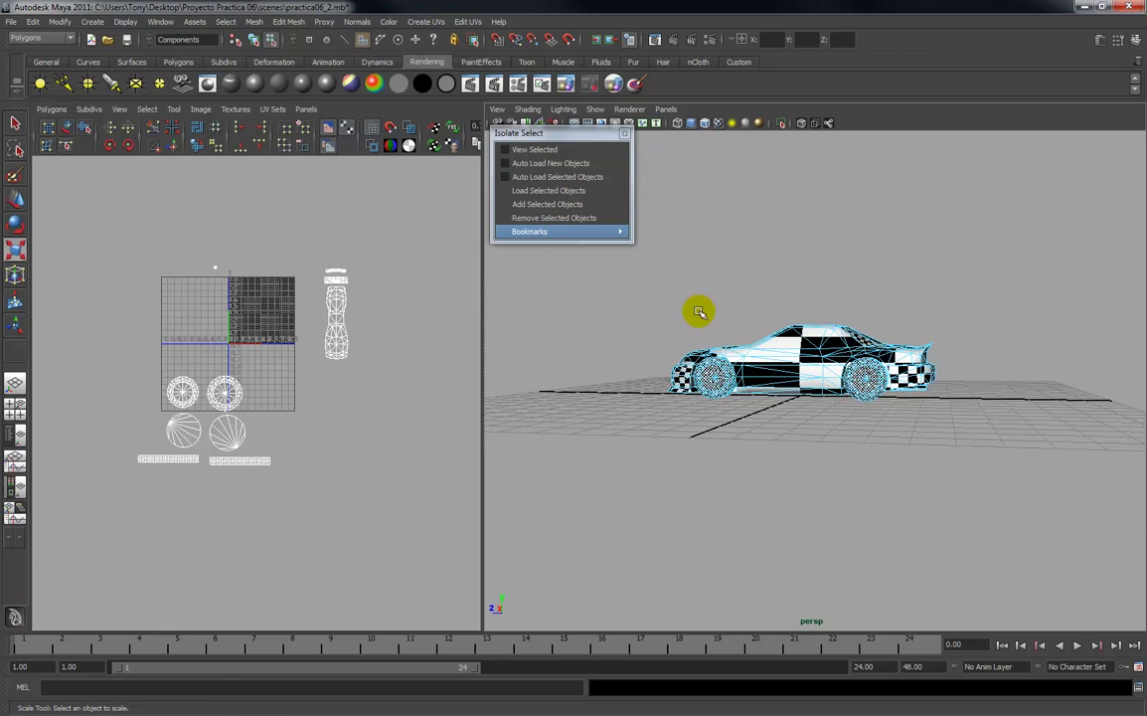
drag(970, 445, 971, 446)
alt+drag(829, 431, 861, 449)
key(r)
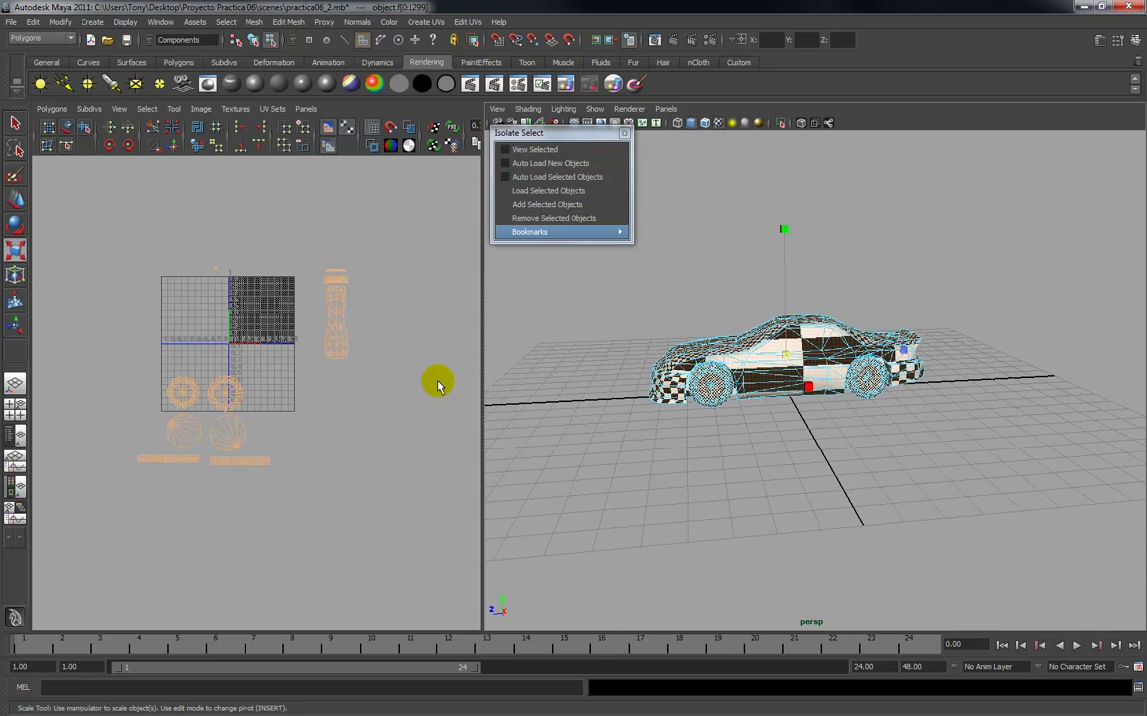
drag(146, 234, 248, 307)
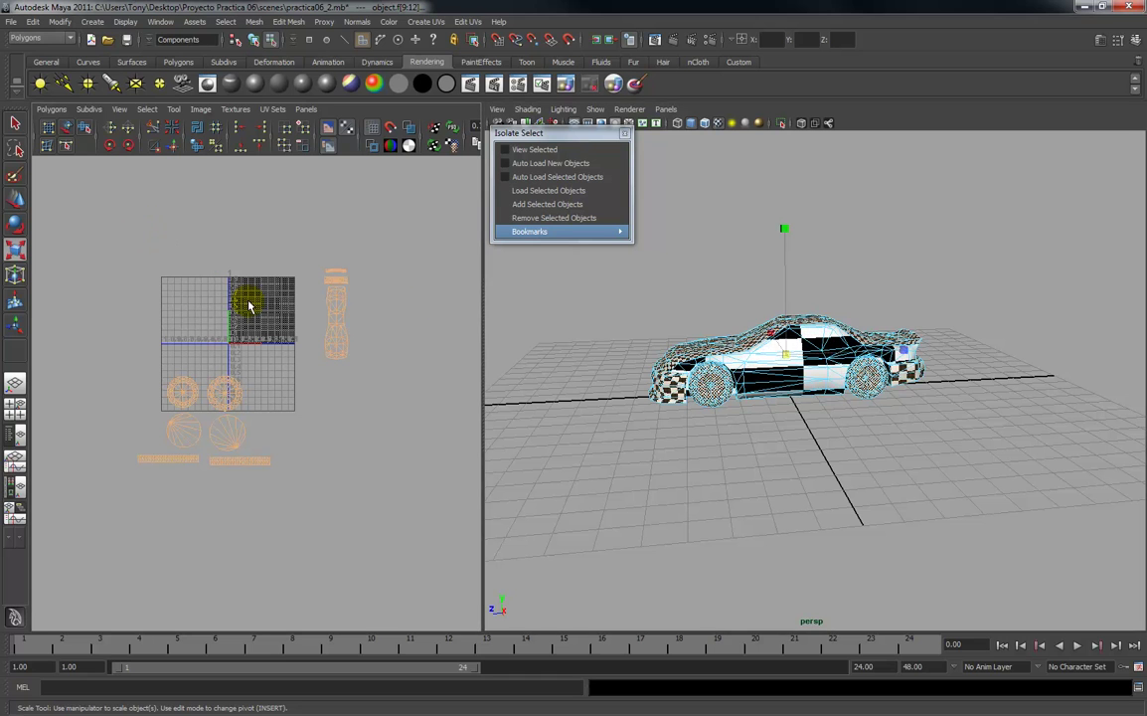
mouse_move(787, 397)
alt+mouse_down()
mouse_move(775, 312)
mouse_move(801, 409)
alt+mouse_up()
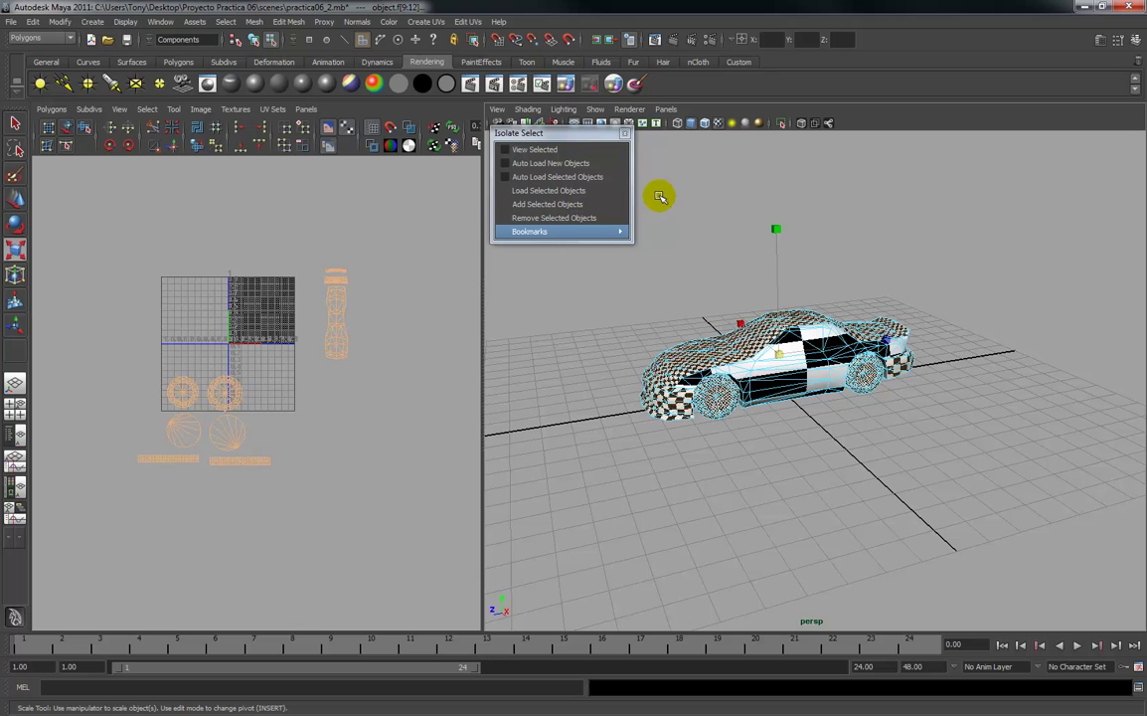
click(684, 219)
Isolate the car's faces and remove the already laid-out shells from the view, keeping only faces with UVs in the texture square.
right_click(743, 361)
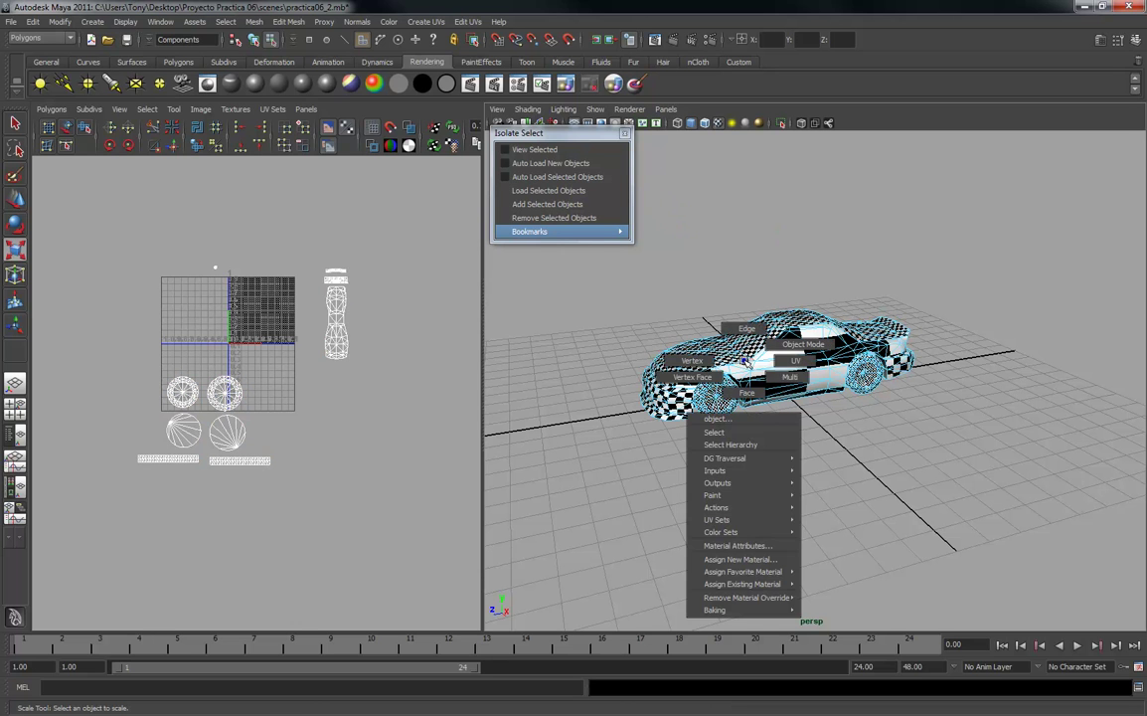
right_drag(744, 362, 747, 390)
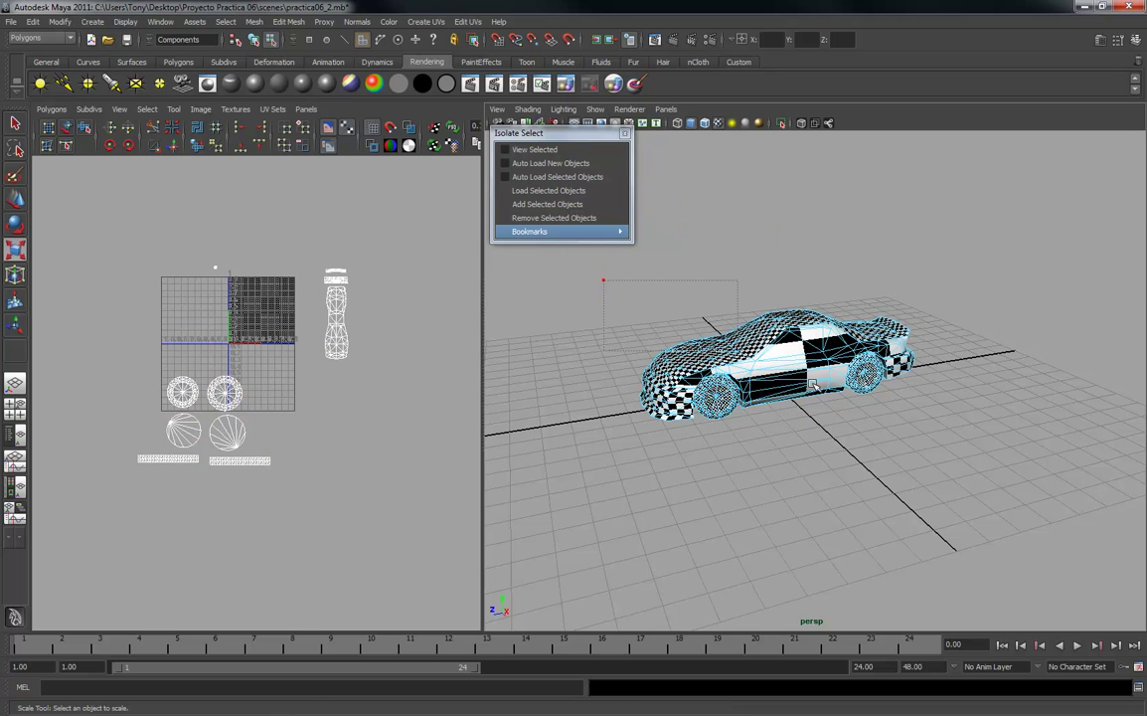
drag(979, 465, 980, 466)
click(524, 150)
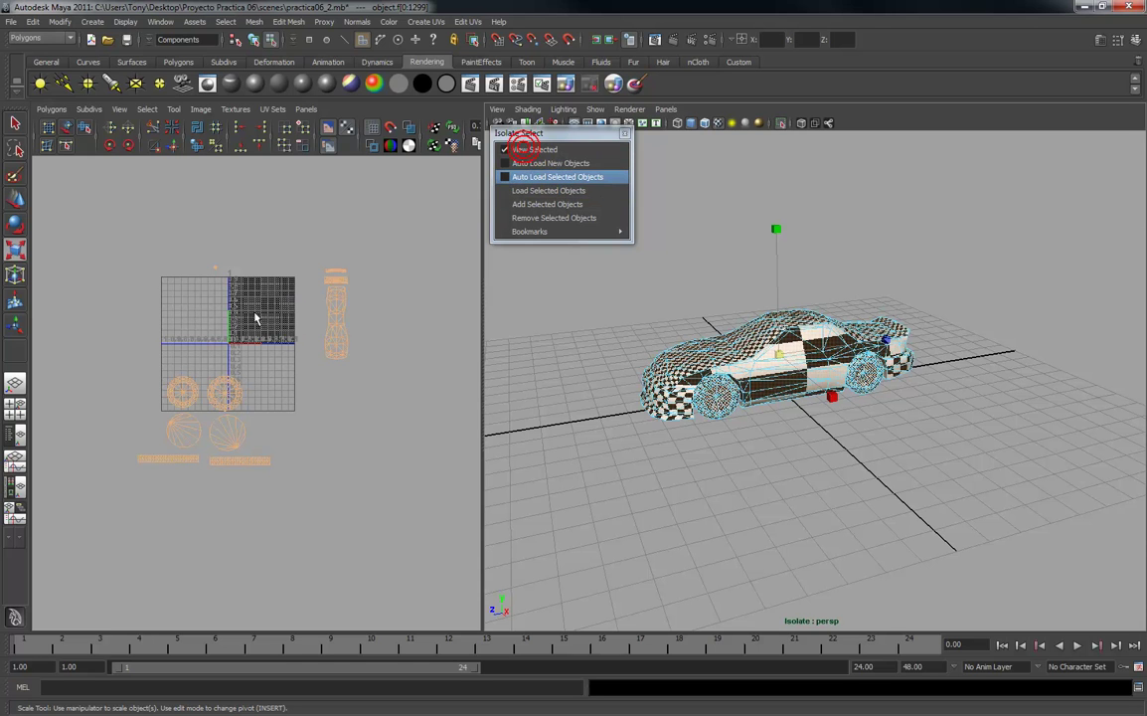
ctrl+drag(140, 228, 269, 302)
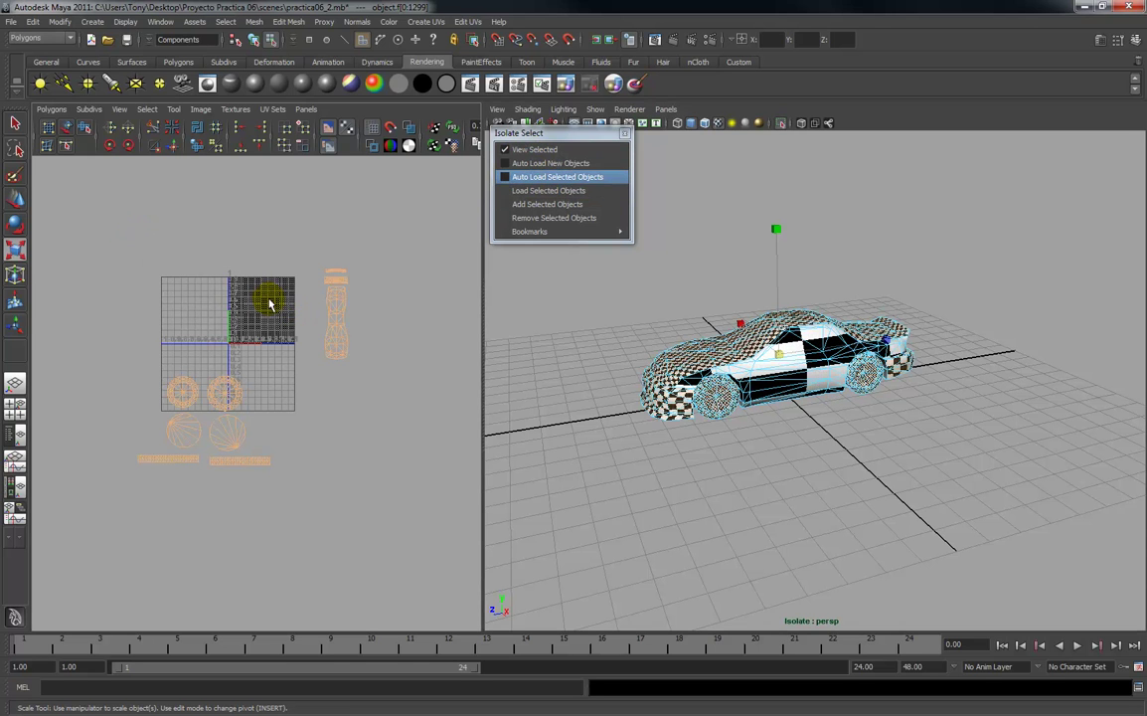
click(553, 218)
alt+drag(711, 338, 752, 256)
alt+drag(893, 262, 855, 462)
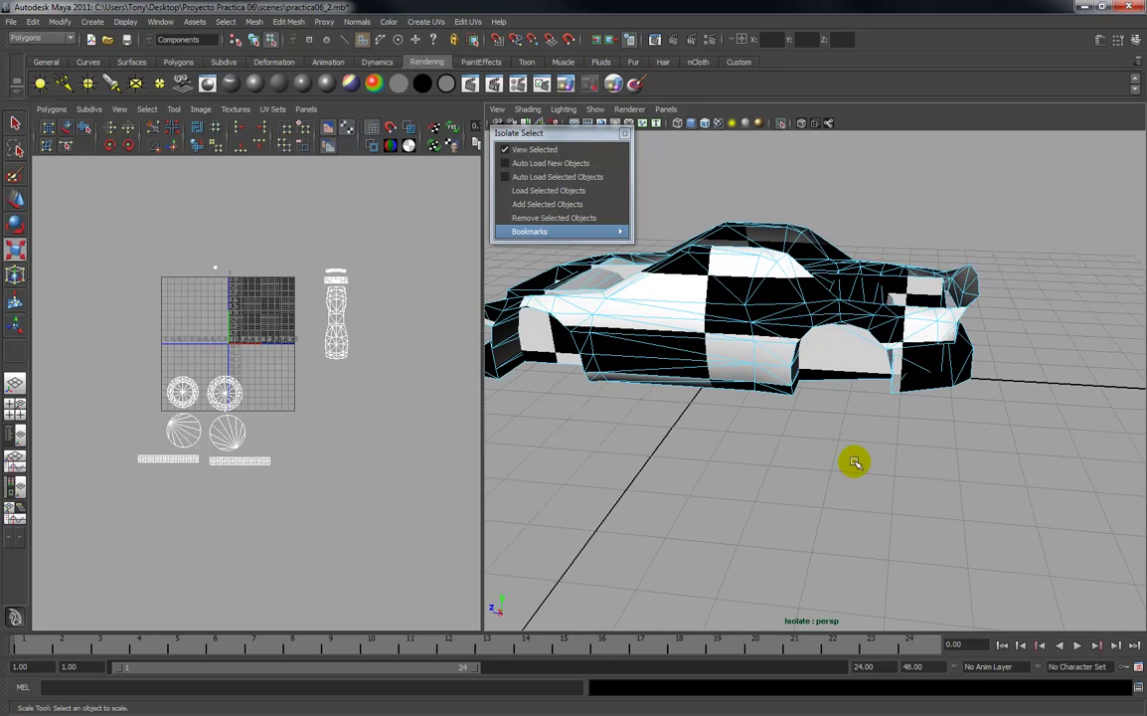
Hide the textures and select the faces across the near part of the car's upper rear panel, above the flat bumper.
alt+drag(710, 348, 770, 392)
click(716, 126)
right_drag(806, 350, 813, 385)
click(840, 369)
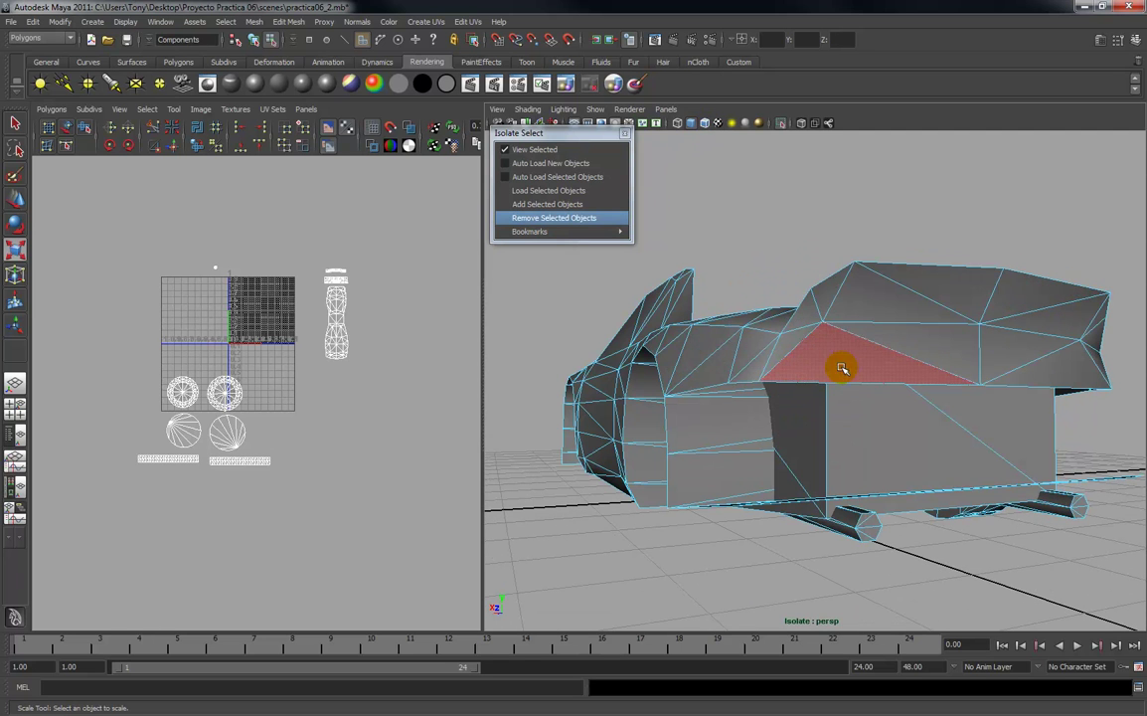
shift+click(797, 336)
shift+click(804, 313)
shift+click(831, 297)
shift+click(873, 299)
shift+click(950, 342)
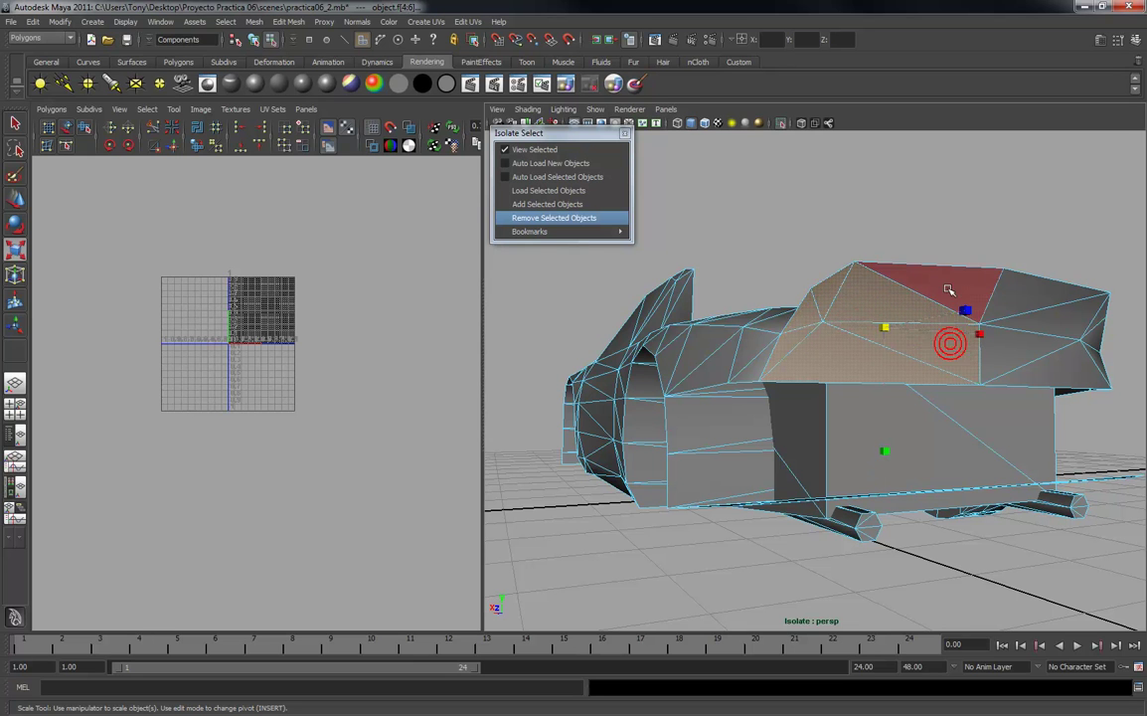
shift+click(948, 292)
shift+click(1037, 298)
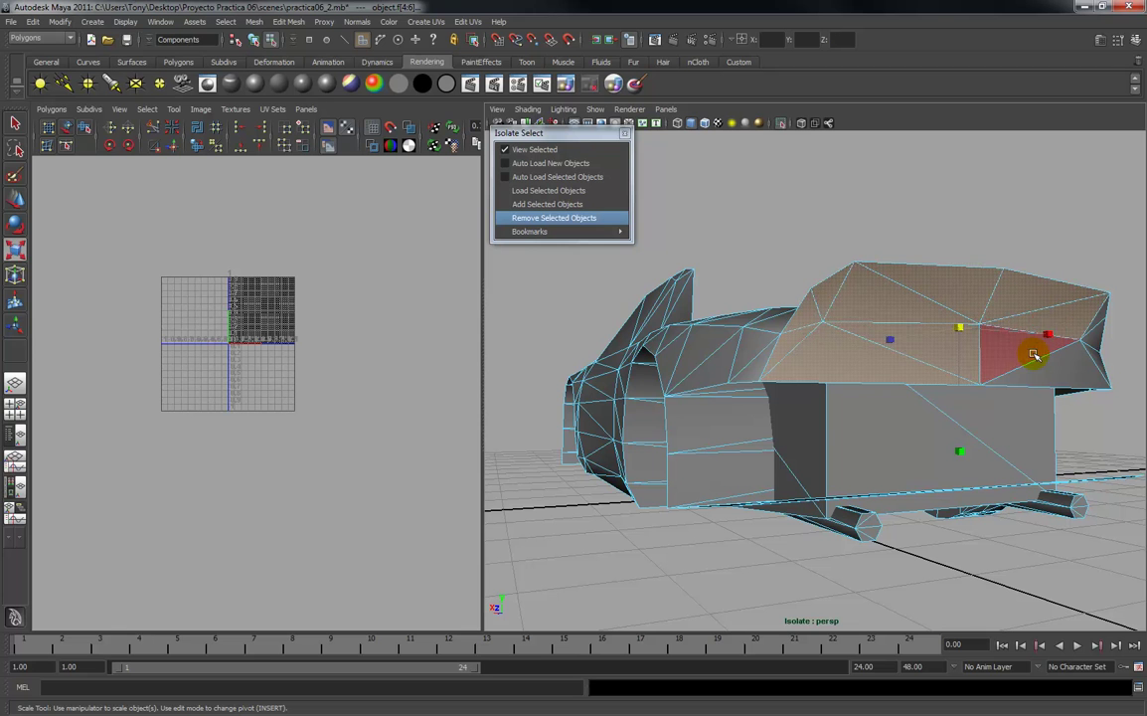
Add the remaining far-side faces of the upper rear panel to the selection.
key(q)
shift+click(1029, 348)
alt+drag(1029, 348, 892, 361)
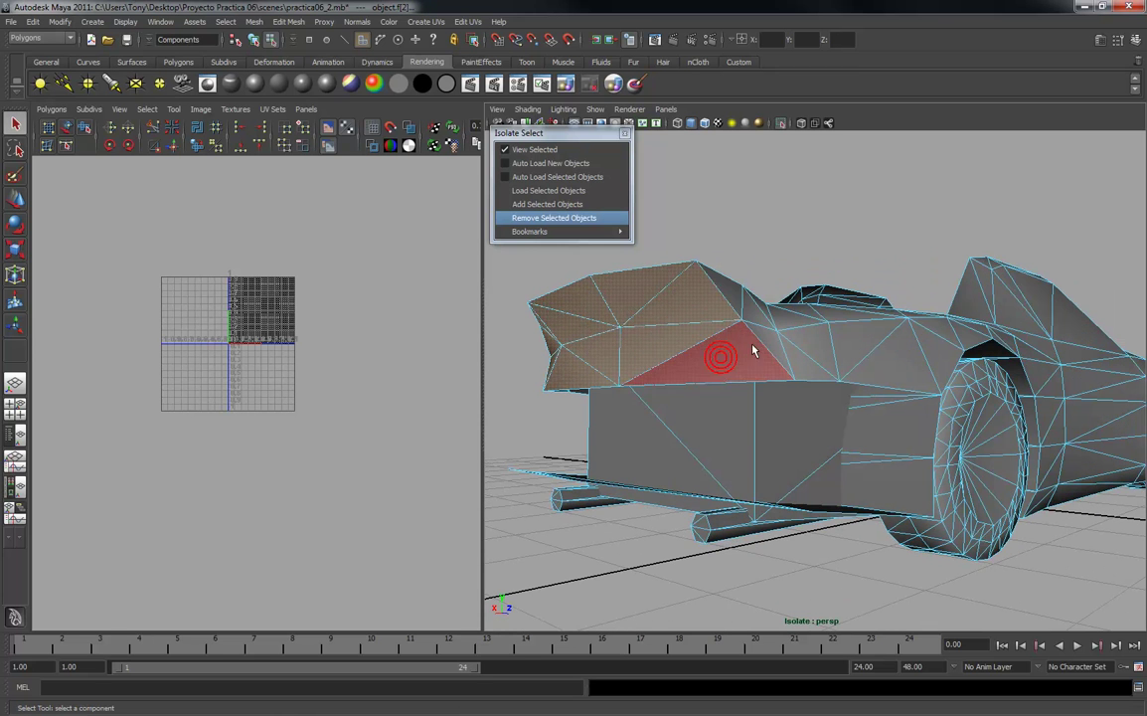
alt+drag(728, 345, 704, 351)
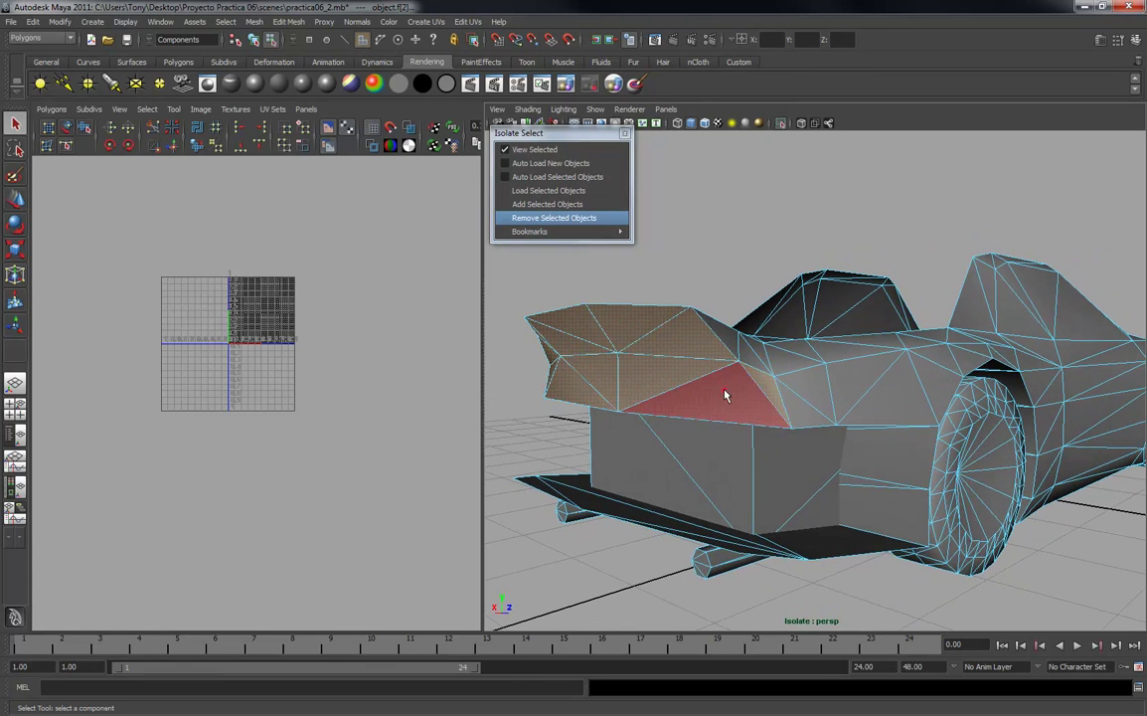
alt+drag(729, 360, 686, 364)
alt+drag(696, 302, 607, 253)
Planar-map the selected rear panel faces from the Z axis and move the resulting UVs below the texture square.
click(427, 21)
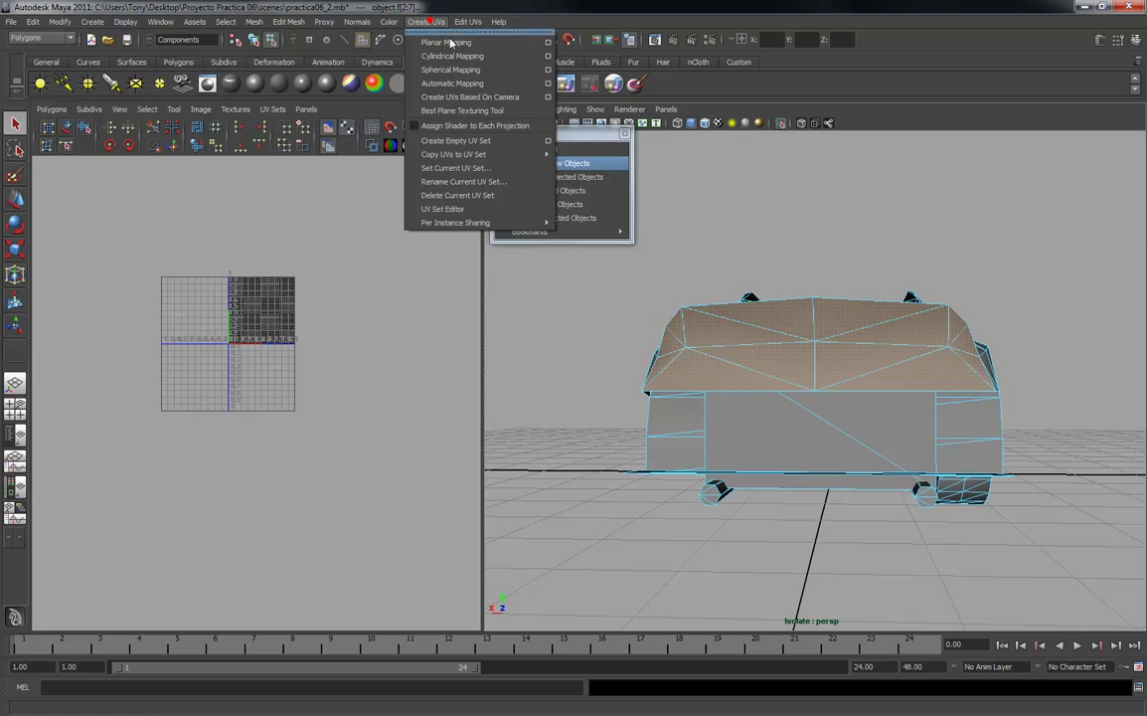
click(548, 42)
mouse_move(753, 415)
alt+mouse_down()
mouse_move(640, 409)
mouse_move(745, 417)
alt+mouse_up()
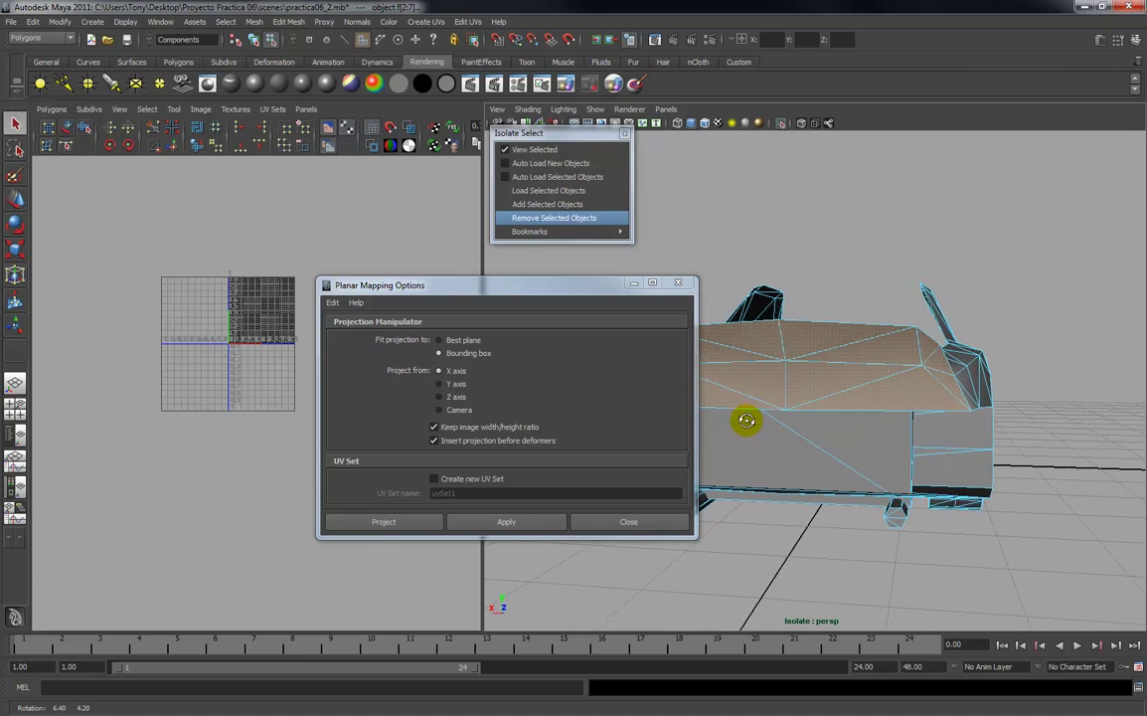
click(455, 396)
click(506, 520)
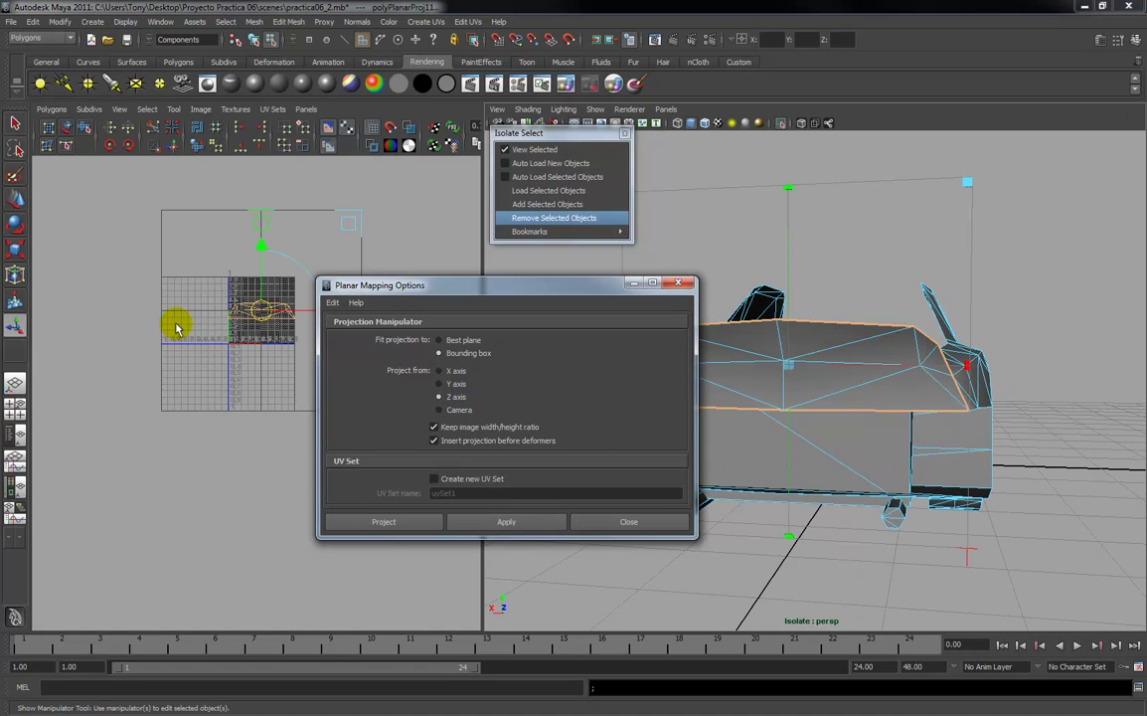
drag(262, 315, 255, 570)
drag(518, 291, 305, 201)
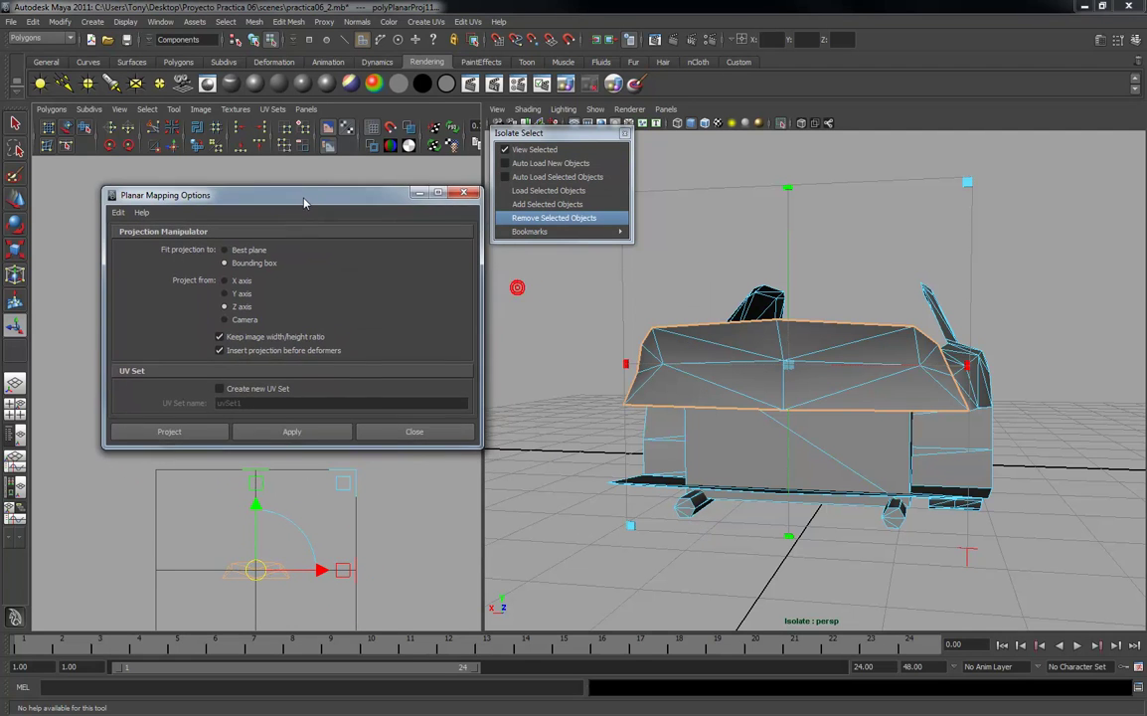
click(467, 193)
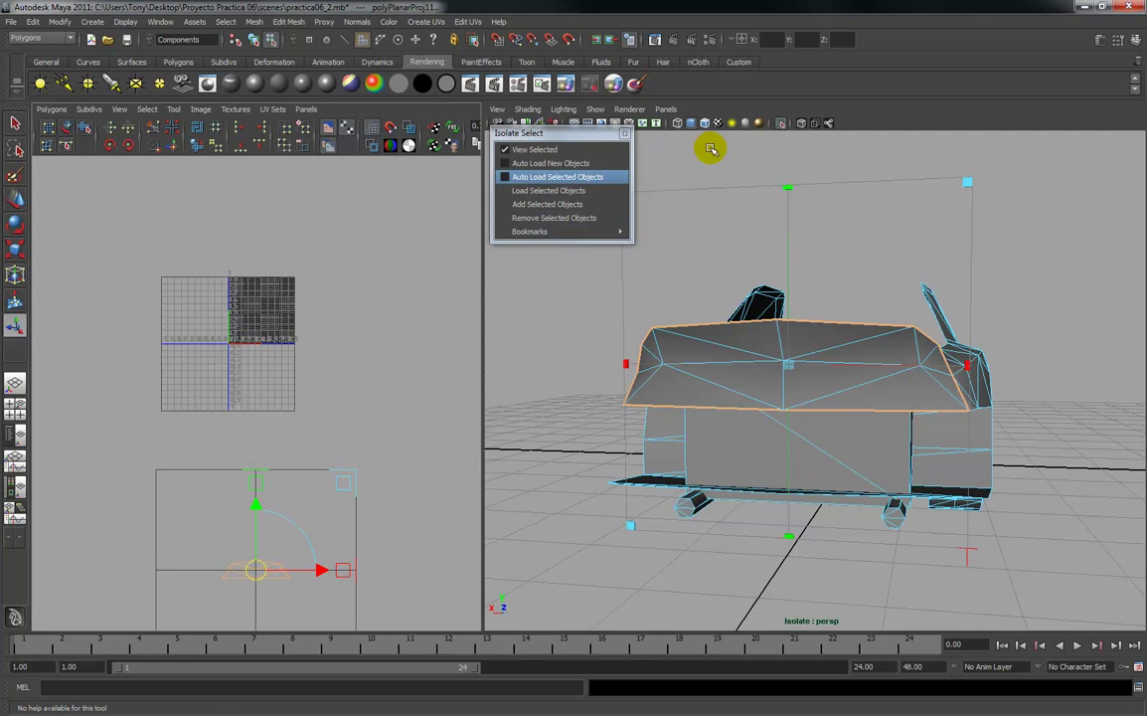
Show the checker texture again and move the upper row of the rear panel's UVs slightly upward to reduce stretching.
click(719, 126)
scroll(709, 406, up, 3)
alt+drag(709, 406, 751, 385)
alt+middle_drag(750, 386, 787, 592)
alt+drag(748, 434, 778, 431)
alt+right_drag(778, 431, 773, 541)
click(384, 507)
alt+middle_drag(295, 509, 269, 320)
scroll(304, 461, up, 2)
scroll(263, 377, up, 5)
alt+middle_drag(264, 433, 254, 384)
right_click(253, 385)
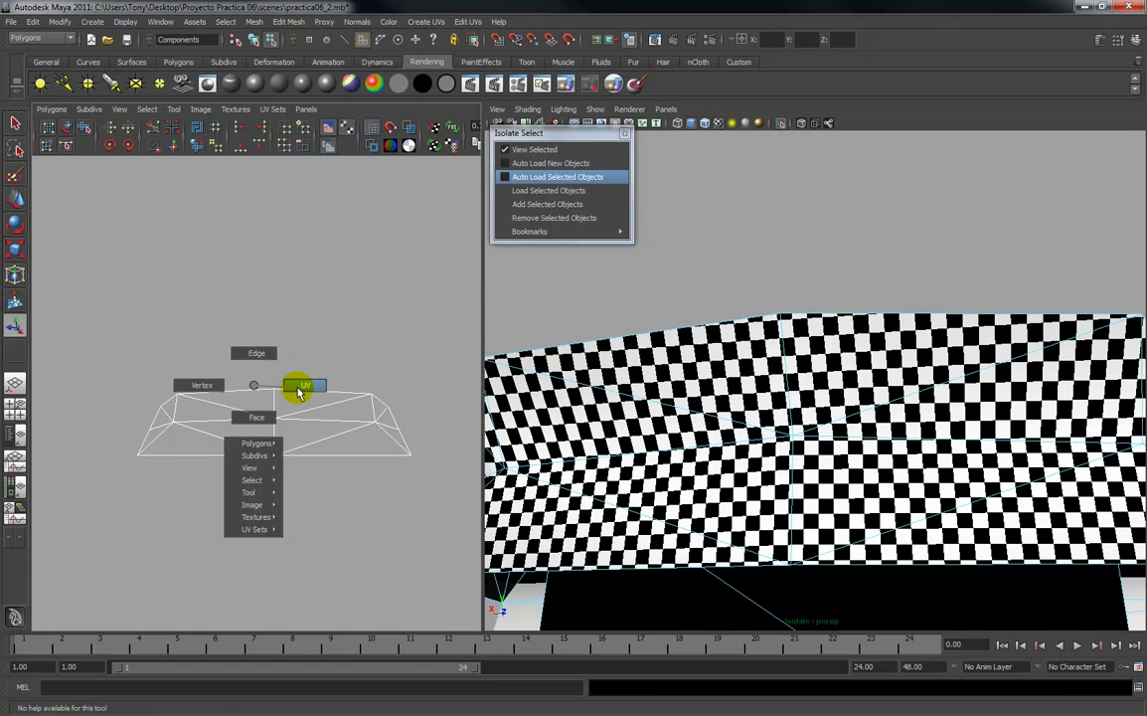
click(300, 387)
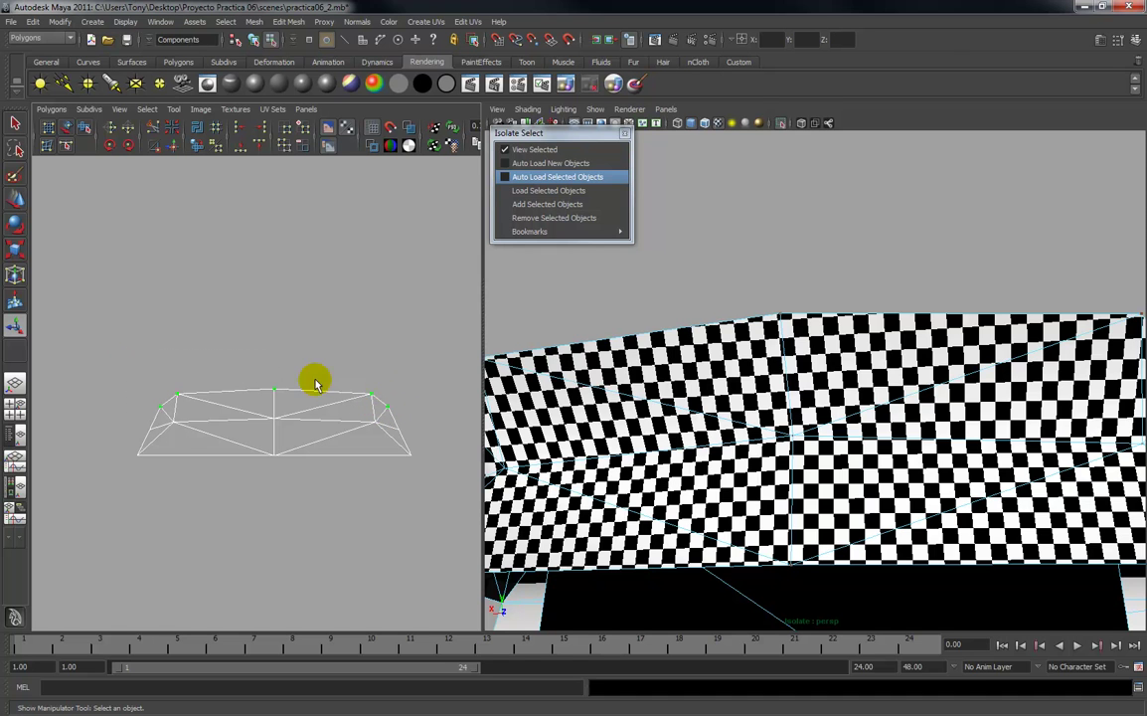
key(w)
mouse_move(274, 229)
mouse_down()
mouse_move(274, 212)
mouse_move(275, 222)
mouse_up()
alt+drag(780, 425, 782, 374)
Scale down the rear panel's whole UV shell and place it above the column of shells beside the texture square.
key(bracketleft)
key(bracketleft)
click(401, 299)
alt+right_drag(402, 299, 219, 368)
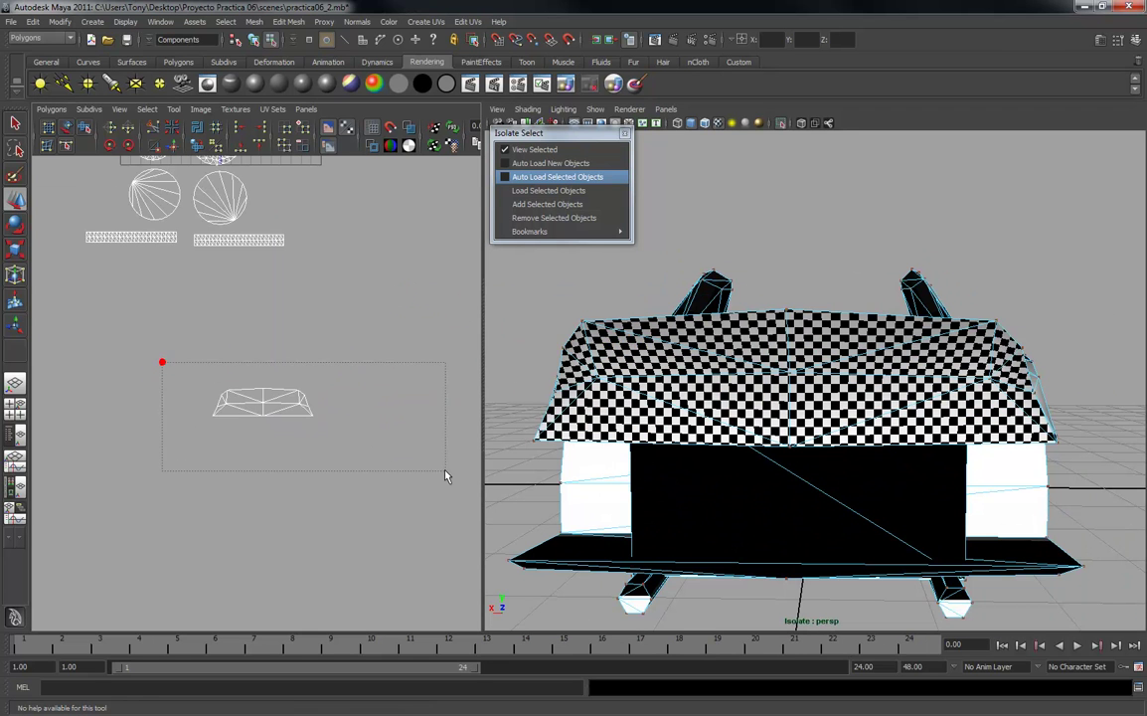
drag(445, 475, 446, 475)
key(r)
drag(219, 427, 211, 430)
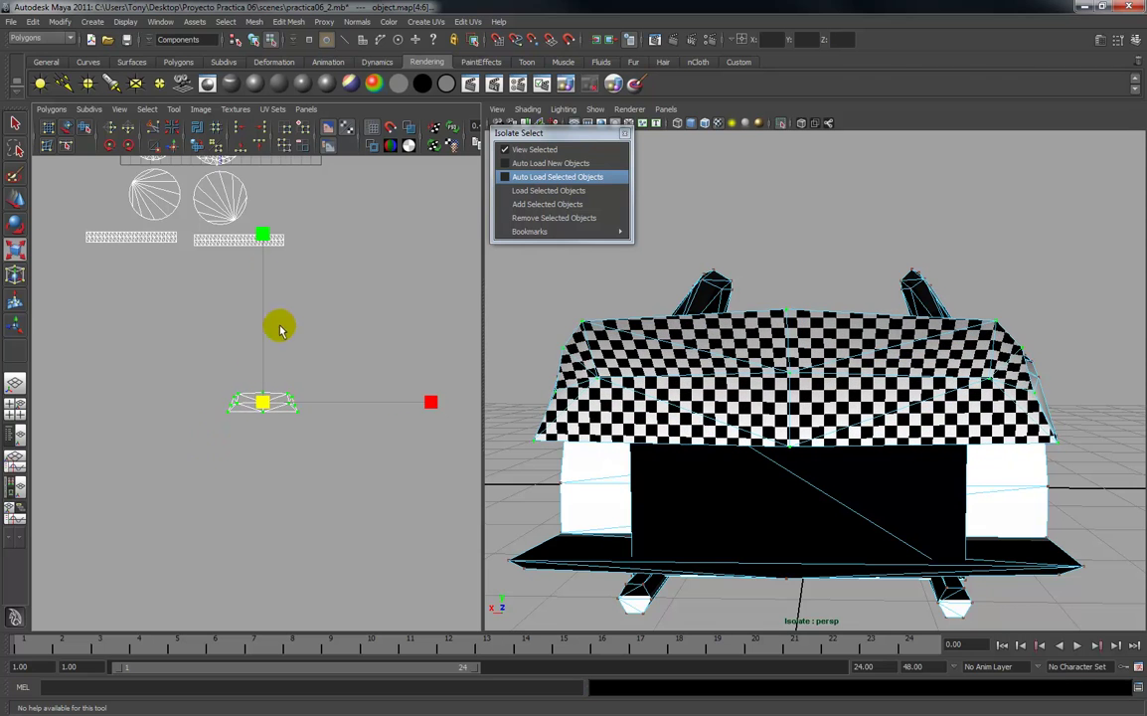
scroll(277, 333, down, 3)
alt+middle_drag(284, 317, 264, 417)
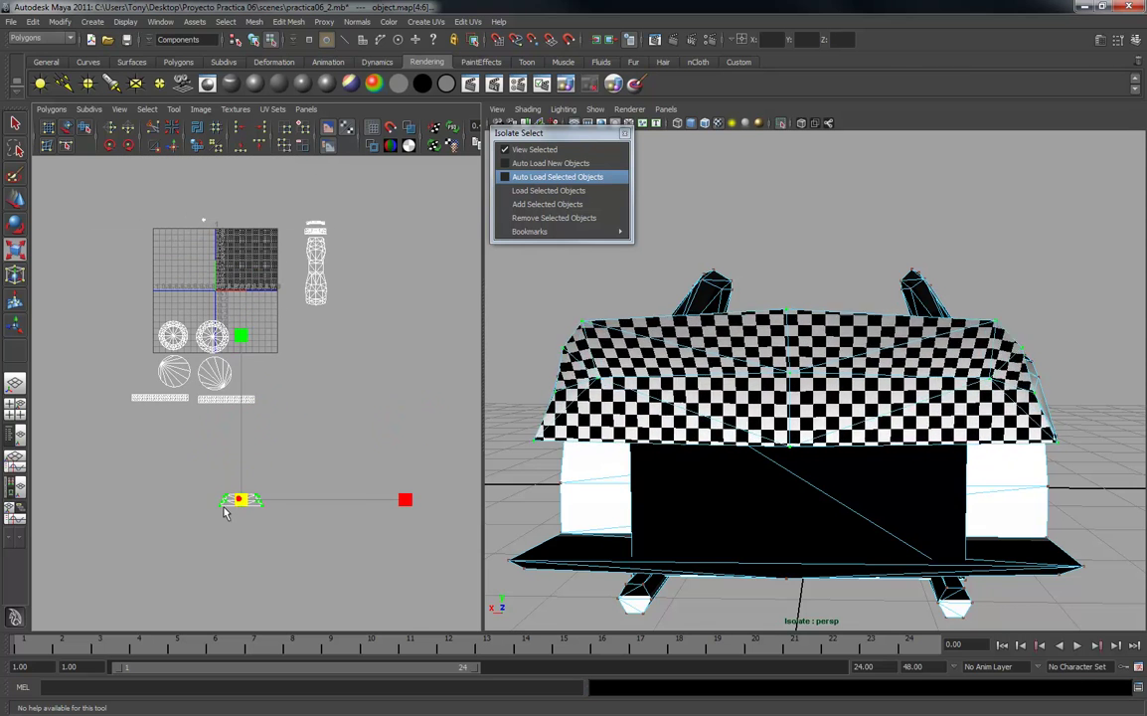
drag(203, 524, 318, 219)
click(335, 326)
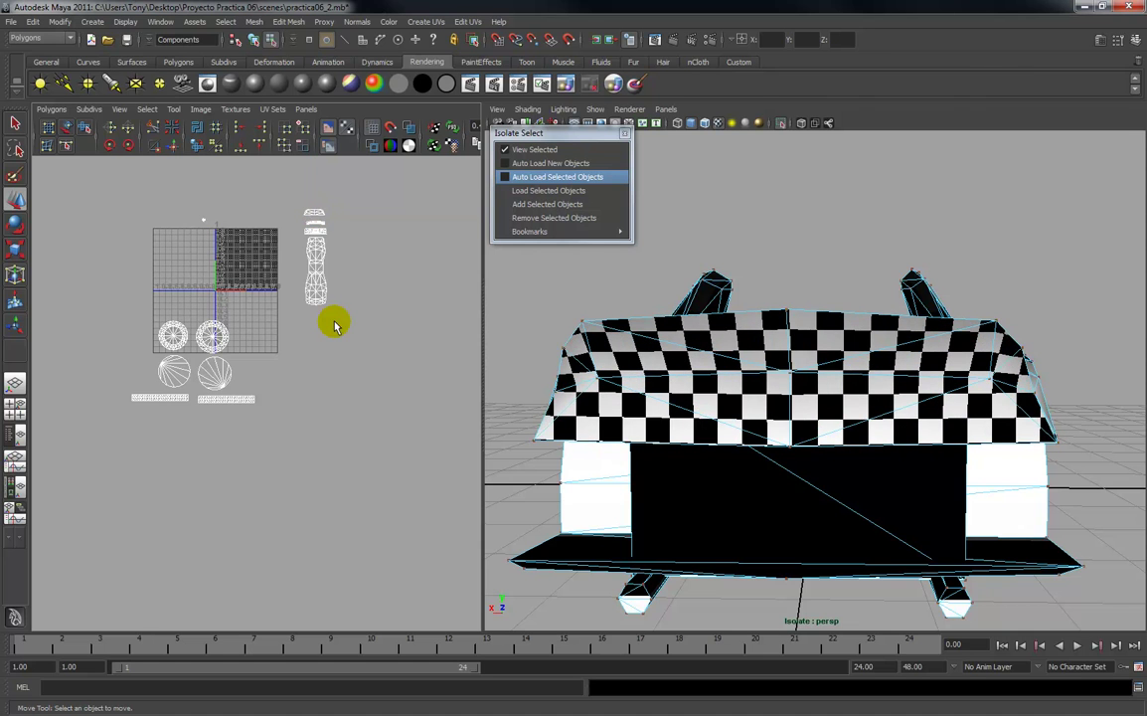
Select the rear panel's faces through its UV shell and remove them from the isolated view.
alt+drag(852, 381, 795, 356)
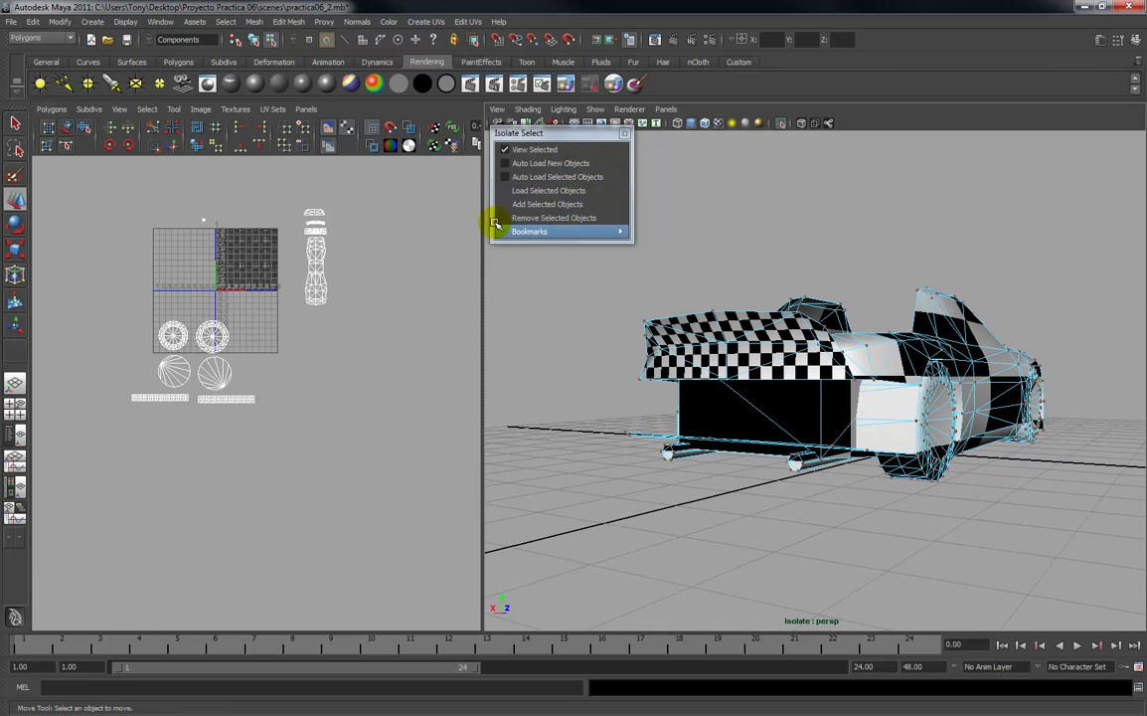
right_click(307, 211)
click(314, 241)
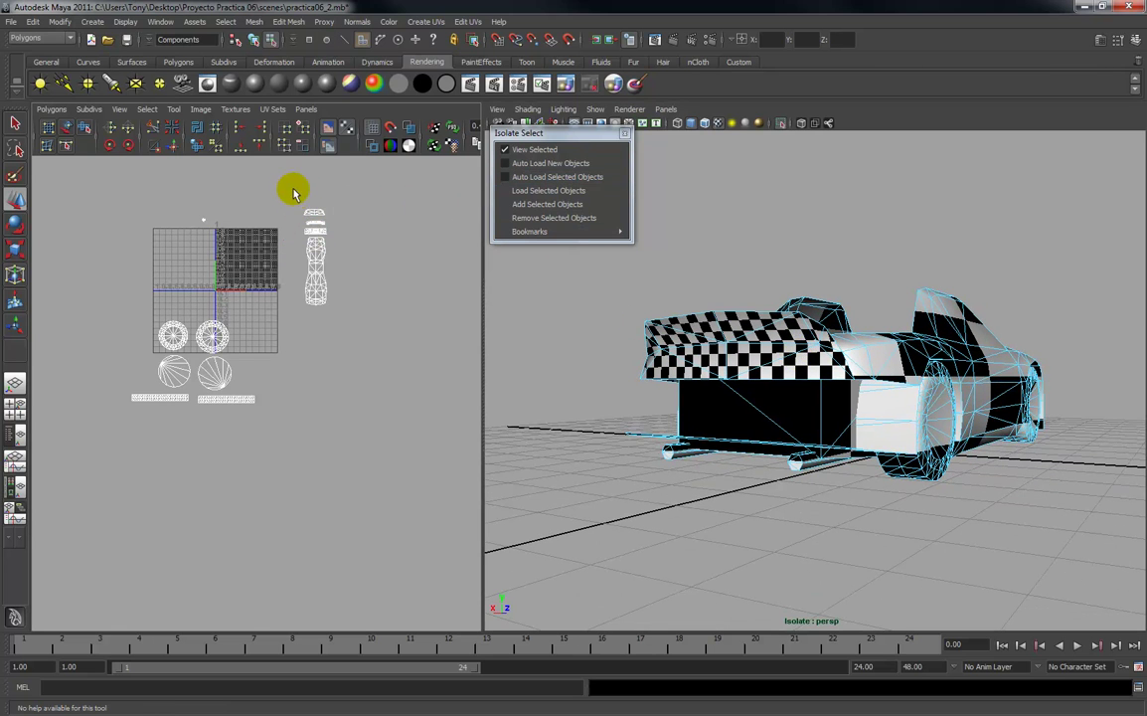
drag(339, 215, 341, 220)
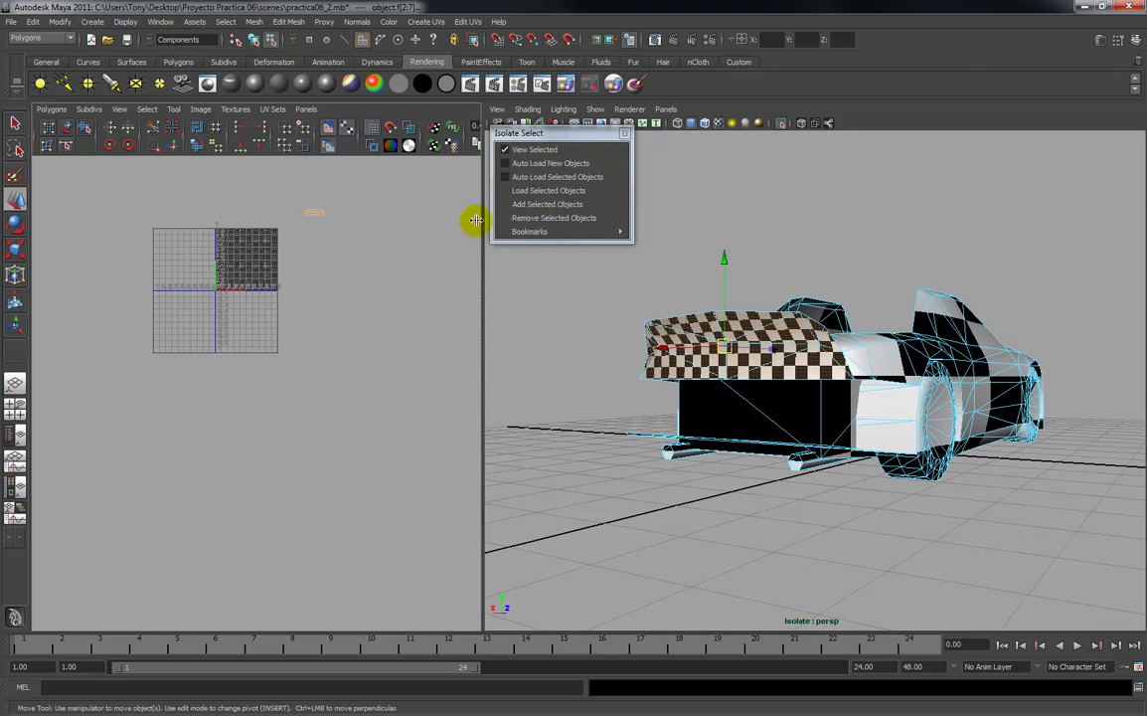
click(542, 219)
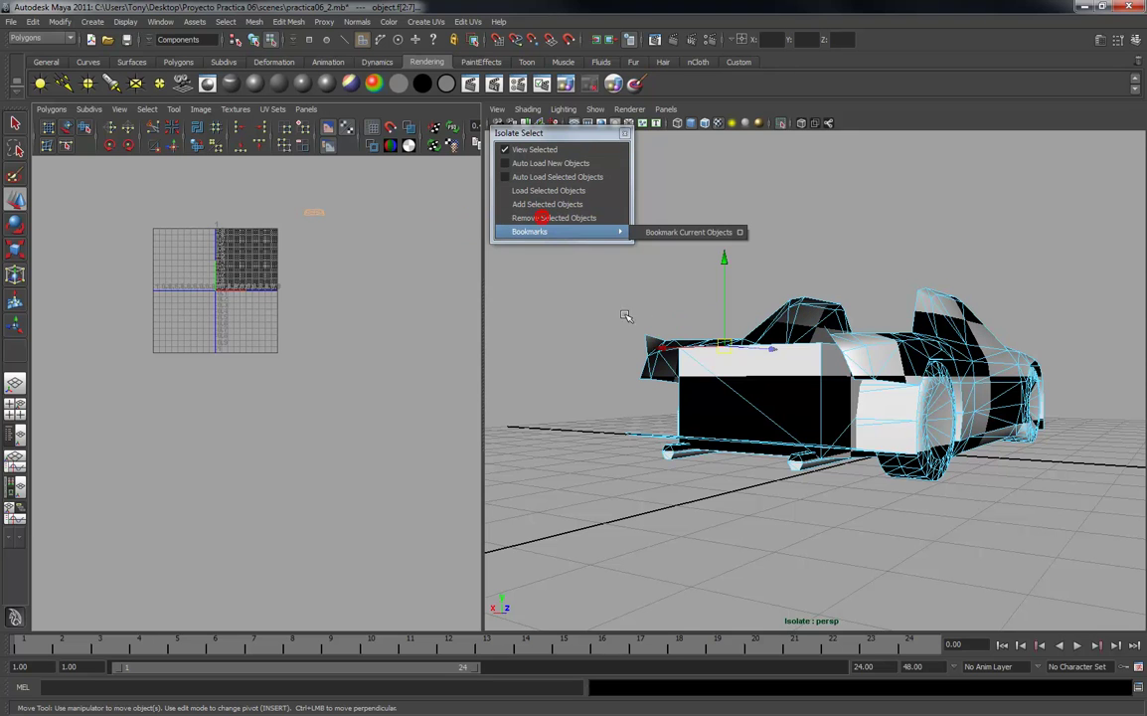
click(369, 308)
Hide the textures and paint-select the first body side faces at the upper rear corner, behind the rear wheel.
mouse_move(785, 380)
alt+mouse_down()
mouse_move(845, 328)
mouse_move(952, 371)
mouse_move(765, 384)
mouse_move(851, 402)
mouse_move(840, 379)
mouse_move(755, 393)
alt+mouse_up()
click(719, 123)
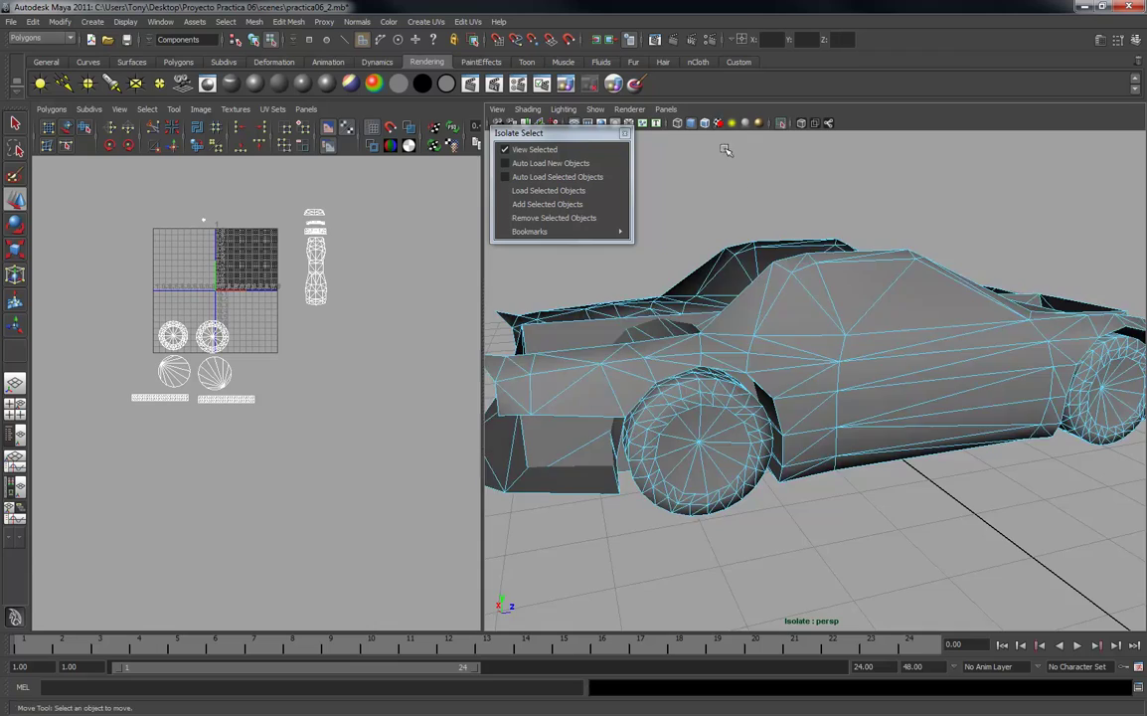
alt+drag(677, 318, 640, 320)
scroll(860, 286, down, 6)
click(16, 250)
right_drag(736, 371, 737, 400)
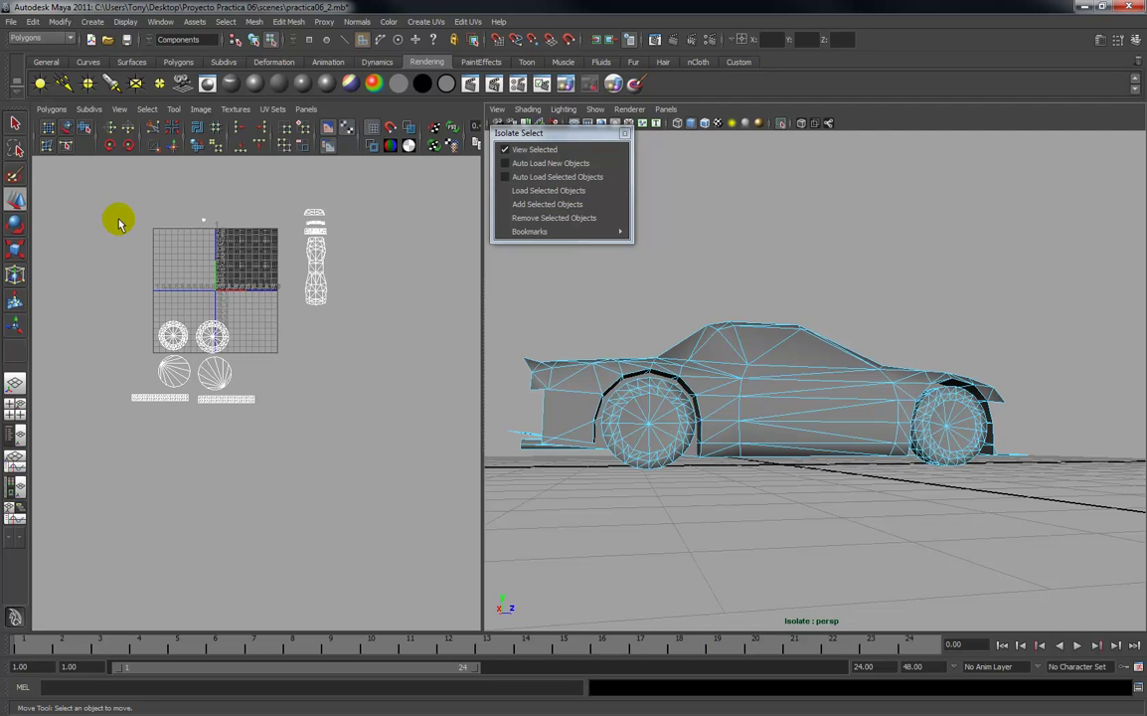
mouse_move(778, 401)
alt+mouse_down()
mouse_move(817, 410)
mouse_move(818, 384)
alt+mouse_up()
scroll(696, 408, up, 2)
mouse_move(684, 429)
alt+mouse_down()
mouse_move(824, 409)
mouse_move(740, 400)
alt+mouse_up()
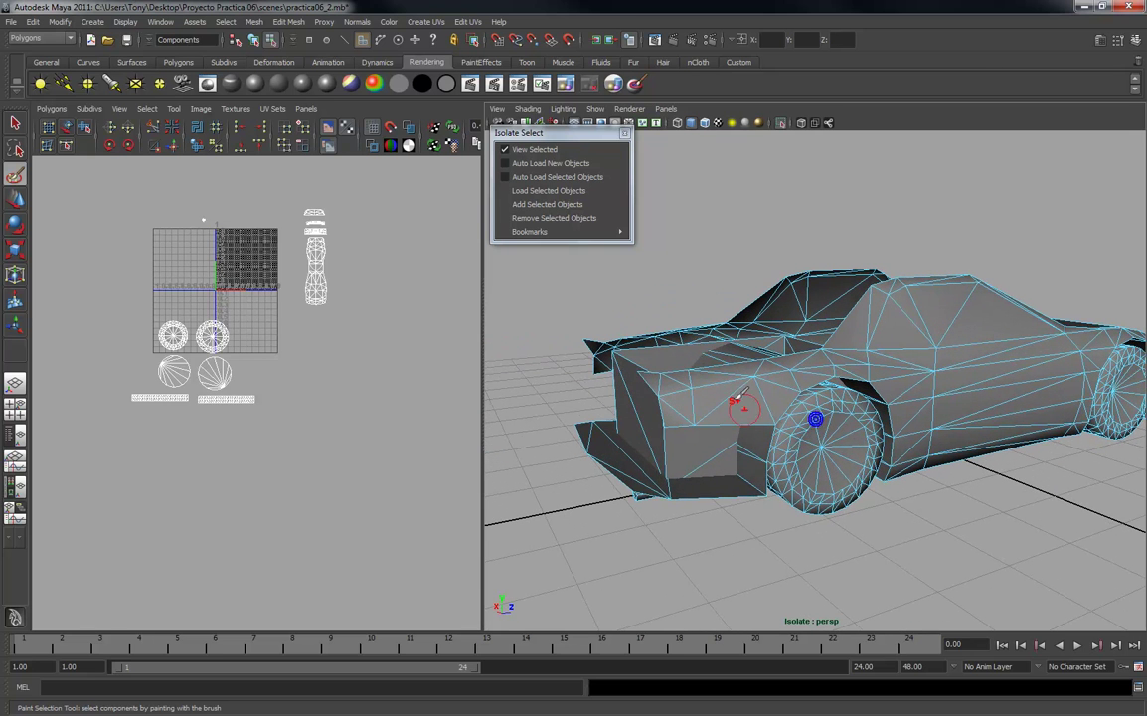
click(650, 377)
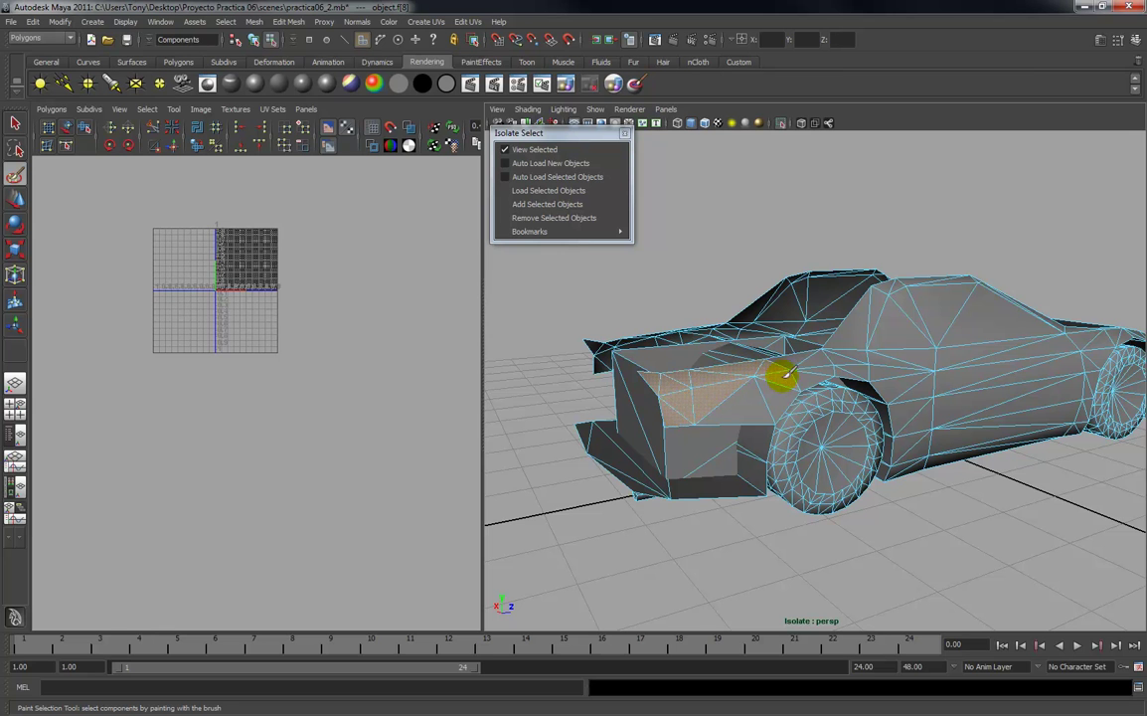
Extend the painted face selection over the rear fender and down the body ahead of the rear wheel.
scroll(755, 382, up, 4)
mouse_move(774, 376)
alt+mouse_down()
mouse_move(721, 374)
mouse_move(752, 335)
mouse_move(786, 366)
mouse_move(865, 370)
mouse_move(803, 269)
mouse_move(879, 203)
mouse_move(916, 334)
mouse_move(962, 378)
alt+mouse_up()
alt+right_drag(984, 331, 885, 334)
alt+middle_drag(885, 333, 755, 323)
mouse_move(728, 360)
mouse_down()
mouse_move(691, 373)
mouse_move(725, 501)
mouse_up()
drag(729, 424, 710, 417)
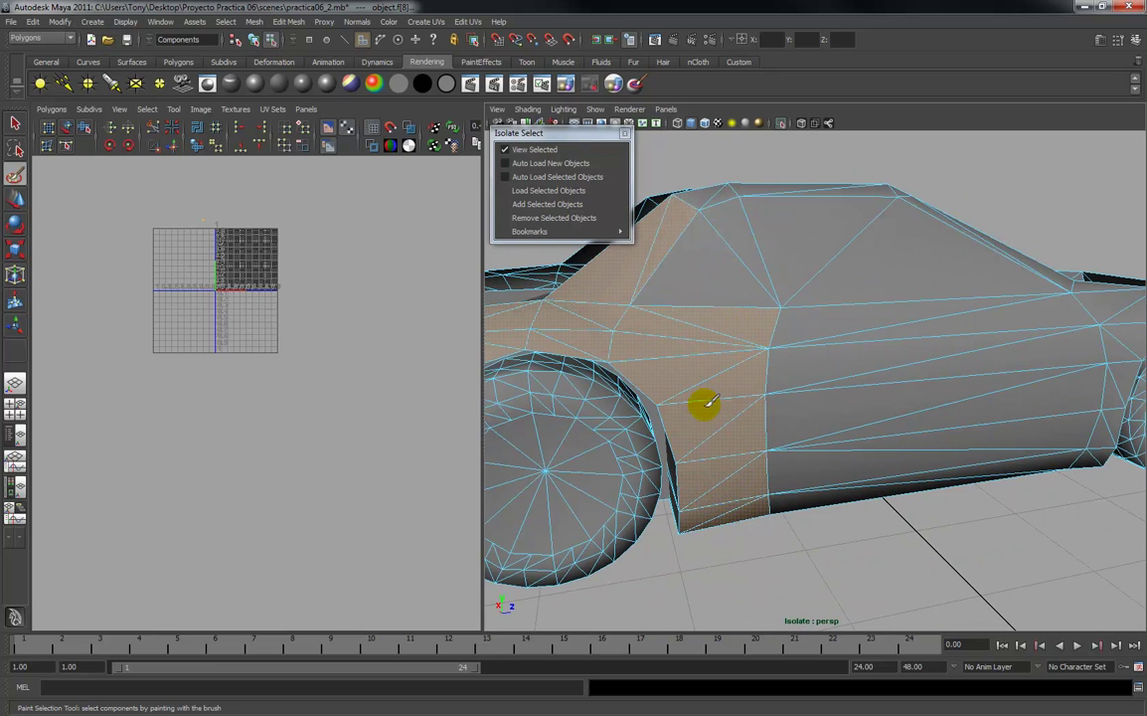
Paint-select the side window and door faces, working from the window area down to just above the sill.
mouse_move(715, 269)
mouse_down()
mouse_move(710, 210)
mouse_move(854, 254)
mouse_up()
drag(881, 299, 857, 269)
mouse_move(938, 288)
mouse_down()
mouse_move(943, 343)
mouse_move(981, 384)
mouse_up()
mouse_move(1059, 341)
mouse_down()
mouse_move(867, 382)
mouse_move(1020, 353)
mouse_move(897, 353)
mouse_move(823, 310)
mouse_up()
alt+right_drag(822, 312, 835, 374)
alt+middle_drag(835, 374, 822, 338)
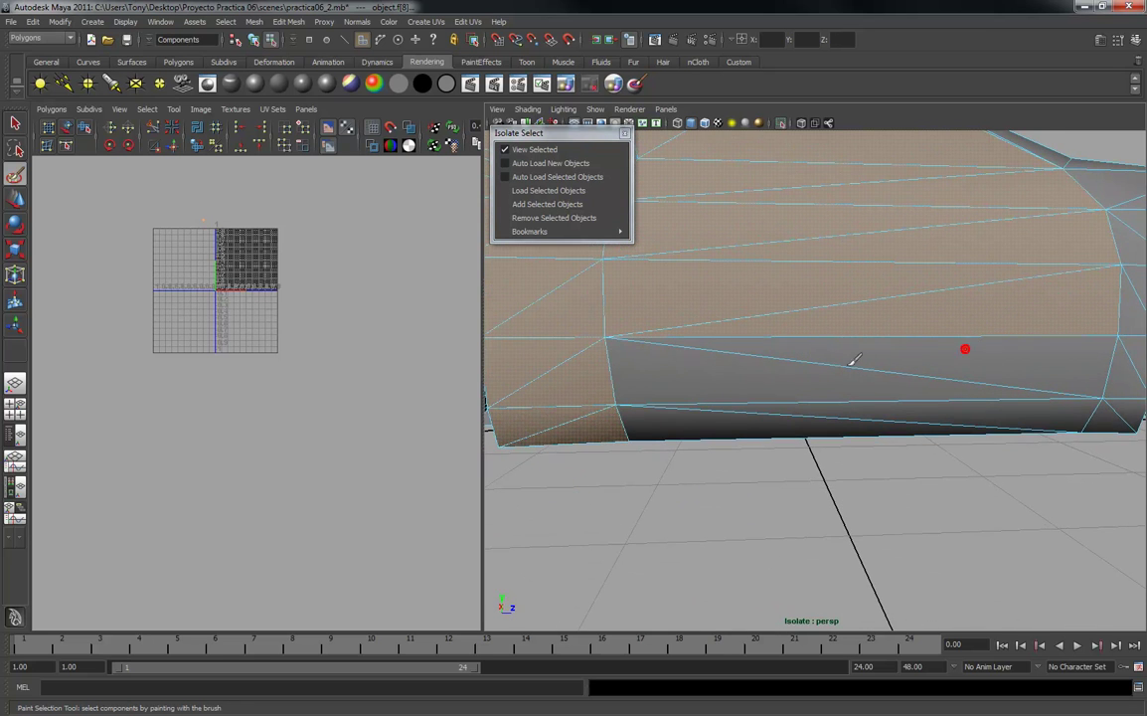
drag(926, 356, 703, 394)
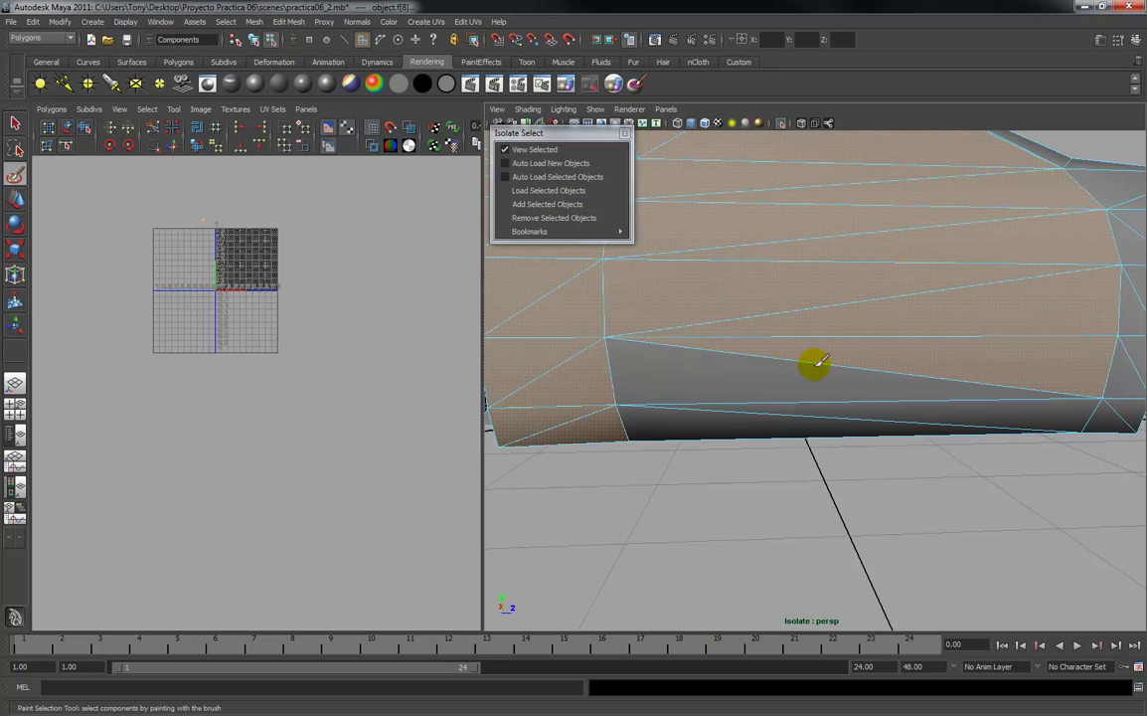
drag(946, 371, 741, 375)
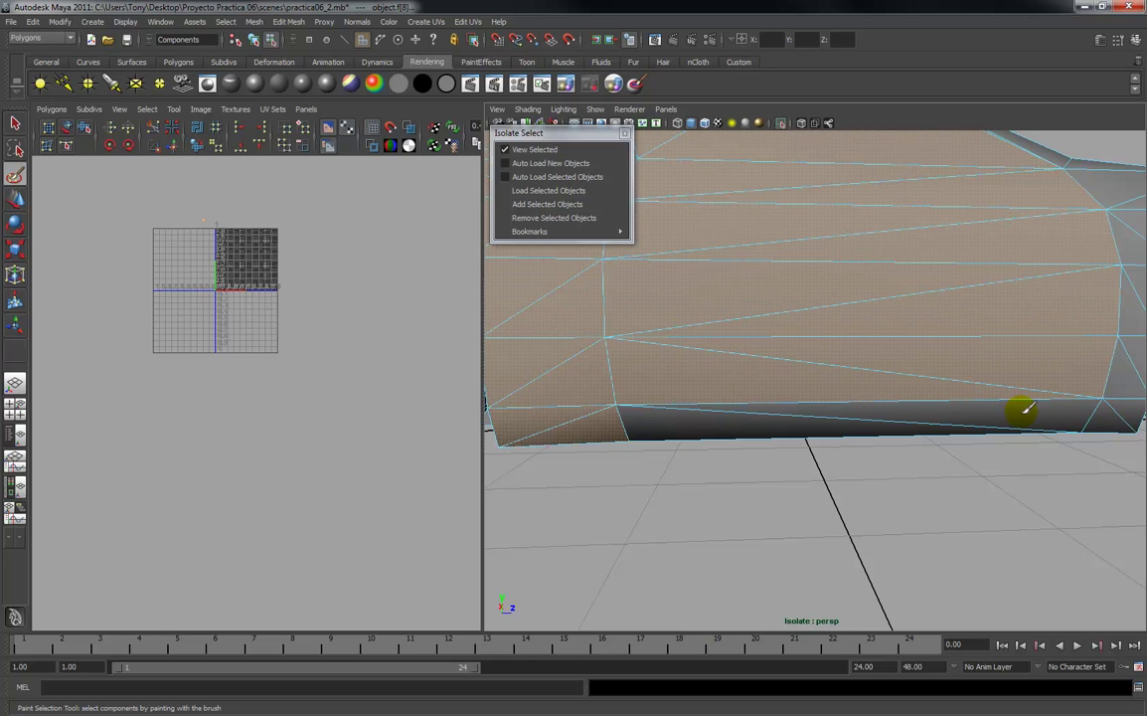
alt+middle_drag(995, 376, 780, 370)
drag(801, 402, 810, 408)
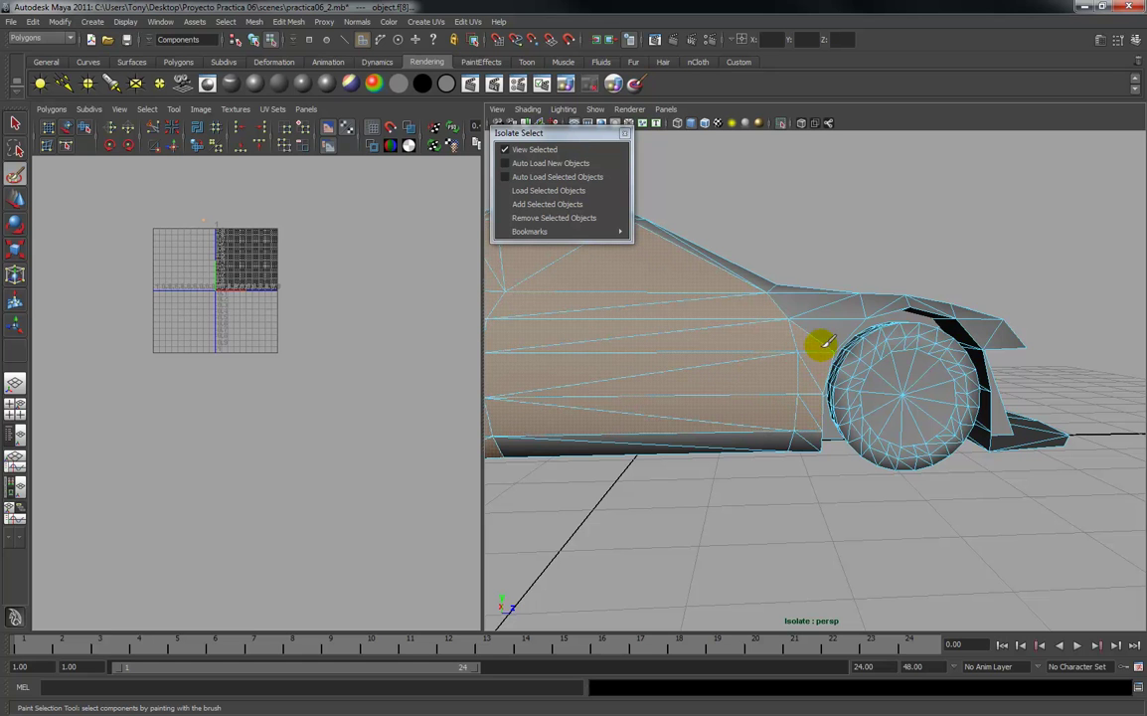
Add the body faces just behind the front wheel and the lower sill strip to the painted selection.
scroll(783, 346, down, 1)
scroll(783, 347, up, 2)
mouse_move(786, 349)
alt+mouse_down()
mouse_move(739, 347)
mouse_move(795, 288)
alt+mouse_up()
scroll(795, 287, up, 2)
click(862, 429)
alt+drag(753, 391, 829, 358)
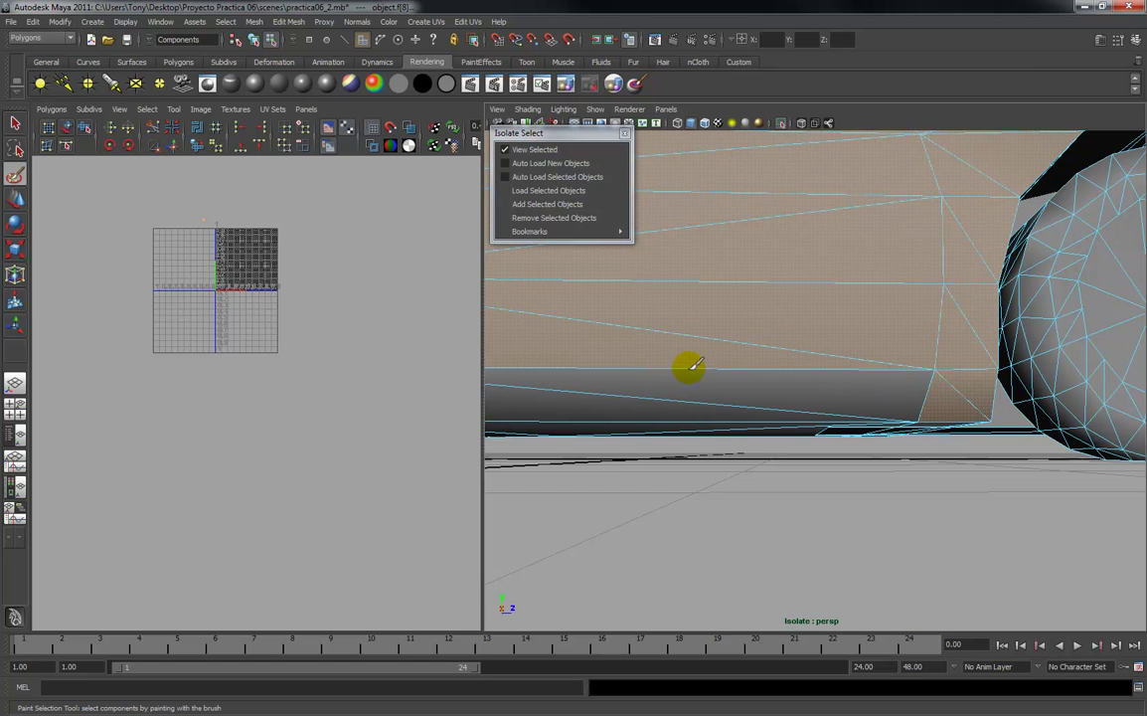
alt+right_drag(761, 359, 811, 345)
click(760, 373)
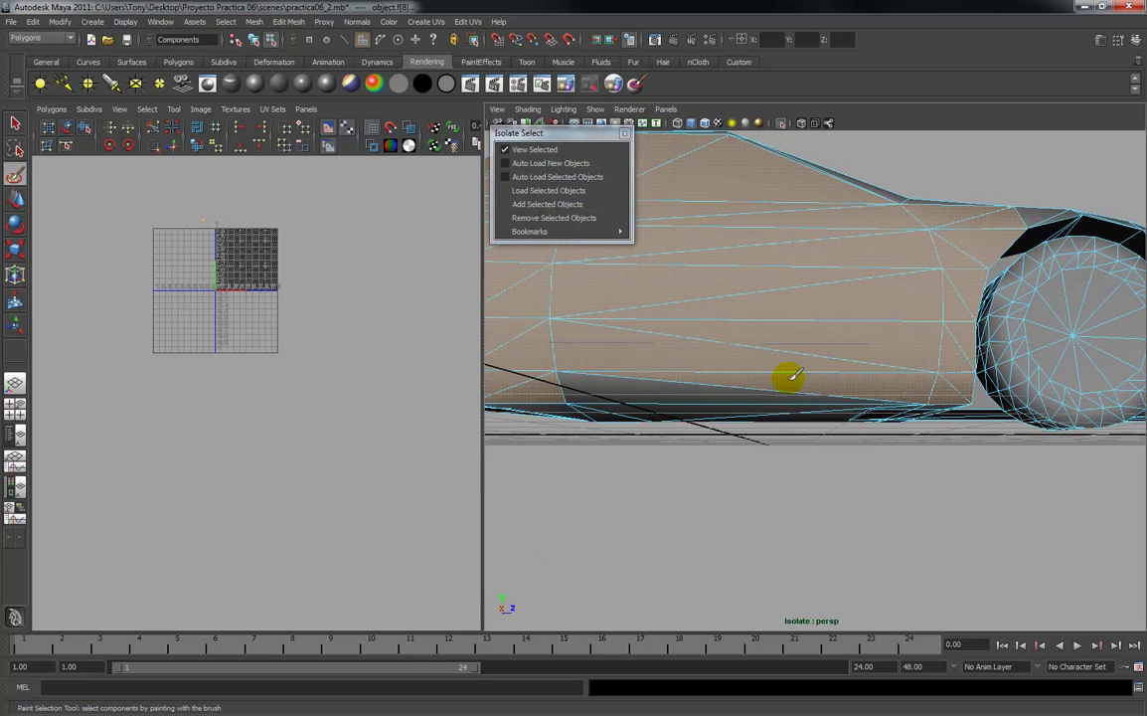
drag(656, 375, 759, 386)
Add the narrow faces along the upper window edge and the sloping windshield pillar to the selection.
alt+right_drag(765, 368, 768, 306)
alt+middle_drag(769, 305, 768, 329)
alt+drag(767, 329, 770, 408)
alt+right_drag(768, 407, 748, 353)
drag(648, 334, 586, 311)
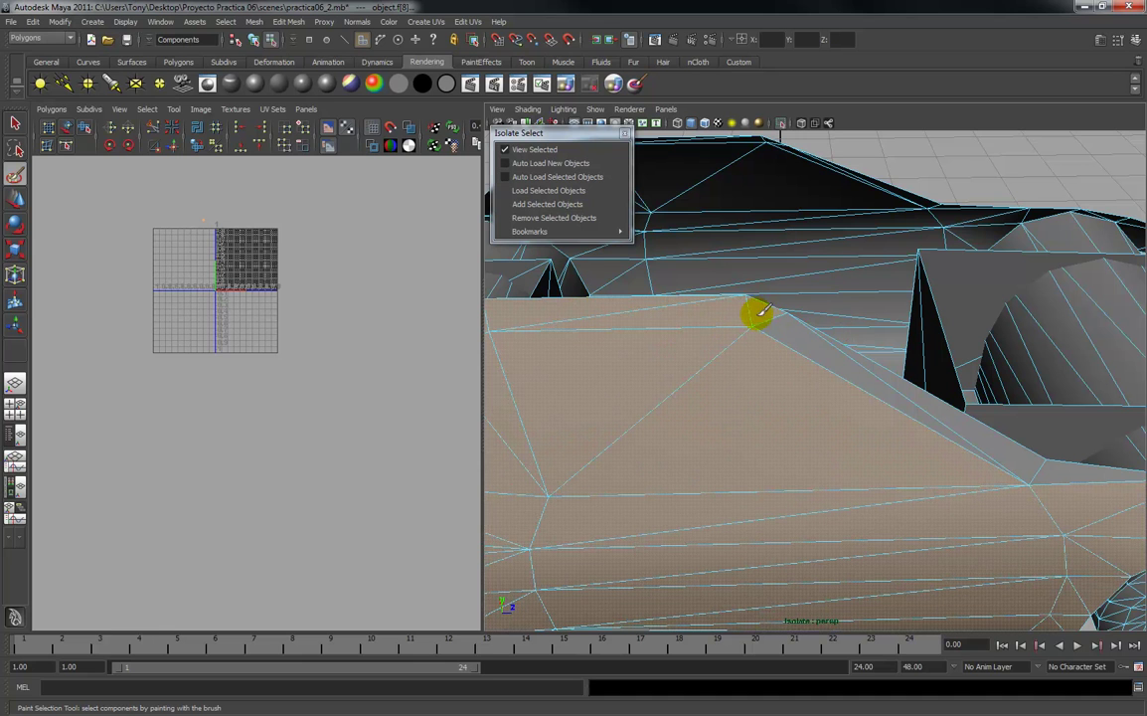
drag(902, 389, 915, 400)
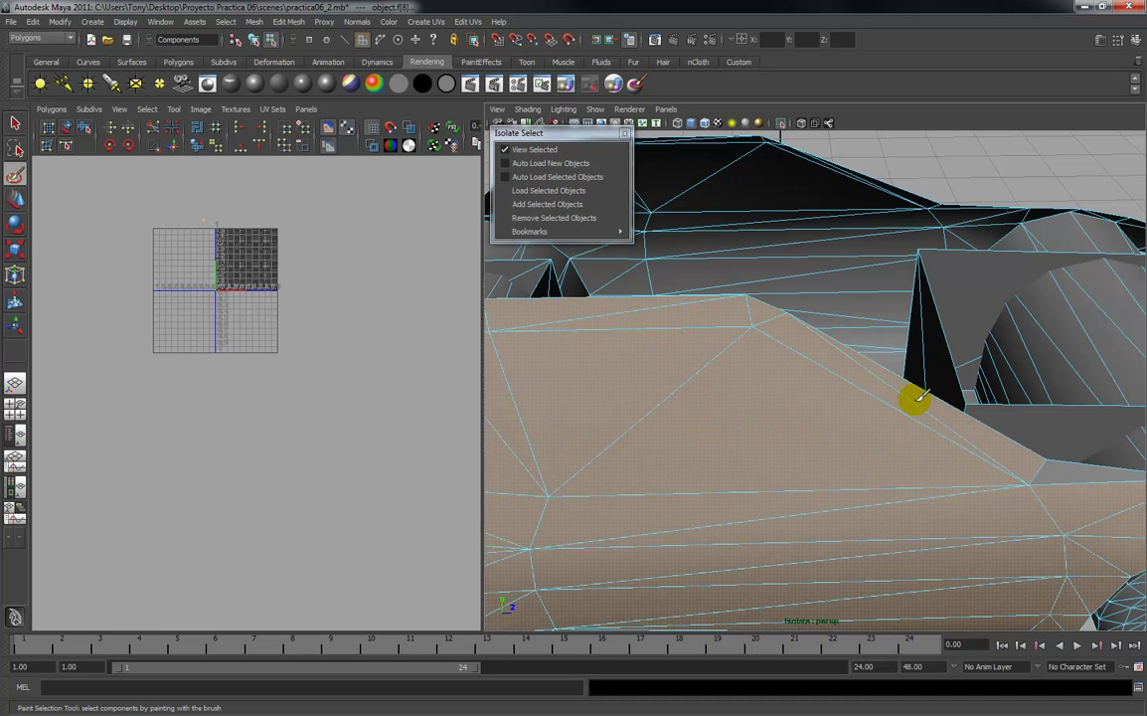
Extend the painted face selection over the front fender above the wheel and check the whole body side.
scroll(900, 423, down, 5)
mouse_move(864, 429)
alt+mouse_down()
mouse_move(720, 418)
mouse_move(662, 395)
mouse_move(861, 404)
mouse_move(794, 374)
mouse_move(792, 361)
mouse_move(715, 346)
mouse_move(758, 350)
alt+mouse_up()
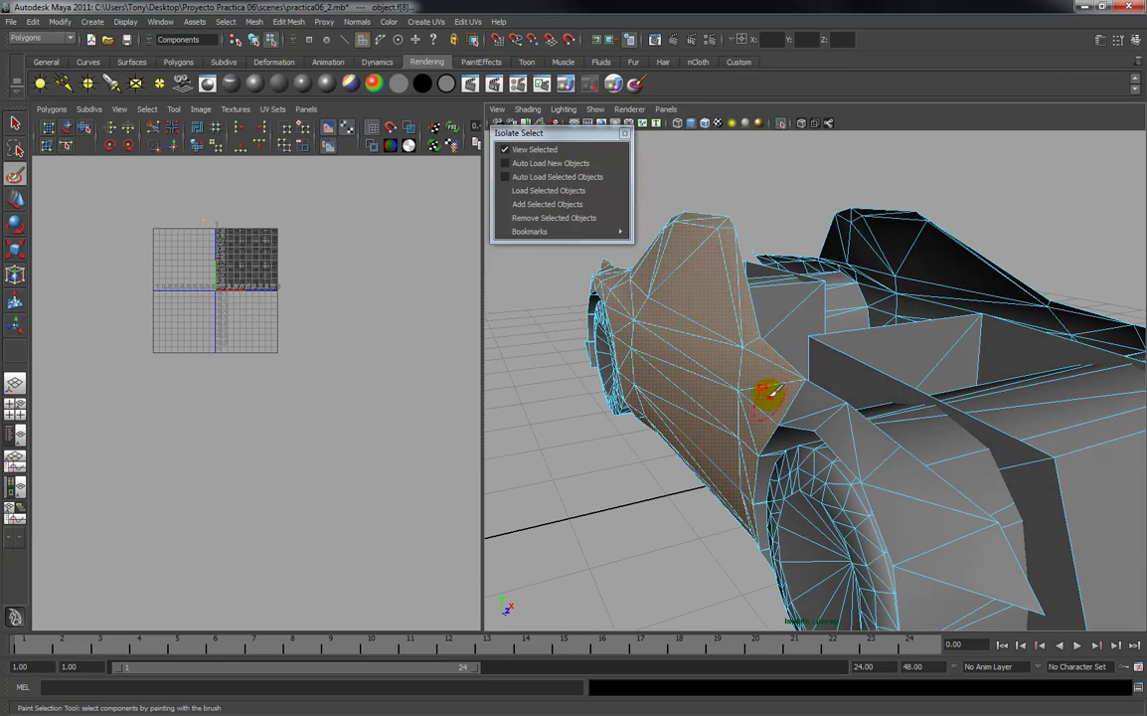
alt+middle_drag(772, 397, 725, 354)
alt+drag(716, 355, 811, 366)
alt+middle_drag(812, 366, 698, 370)
alt+right_drag(700, 370, 701, 386)
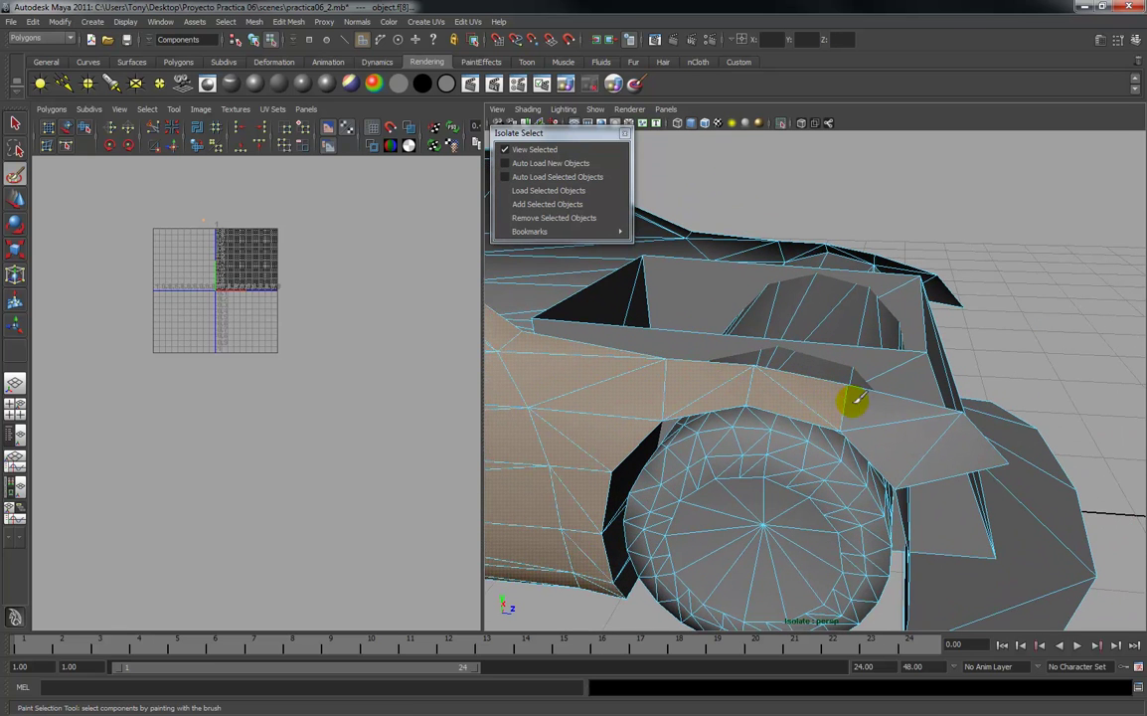
scroll(953, 436, down, 5)
alt+drag(887, 382, 693, 370)
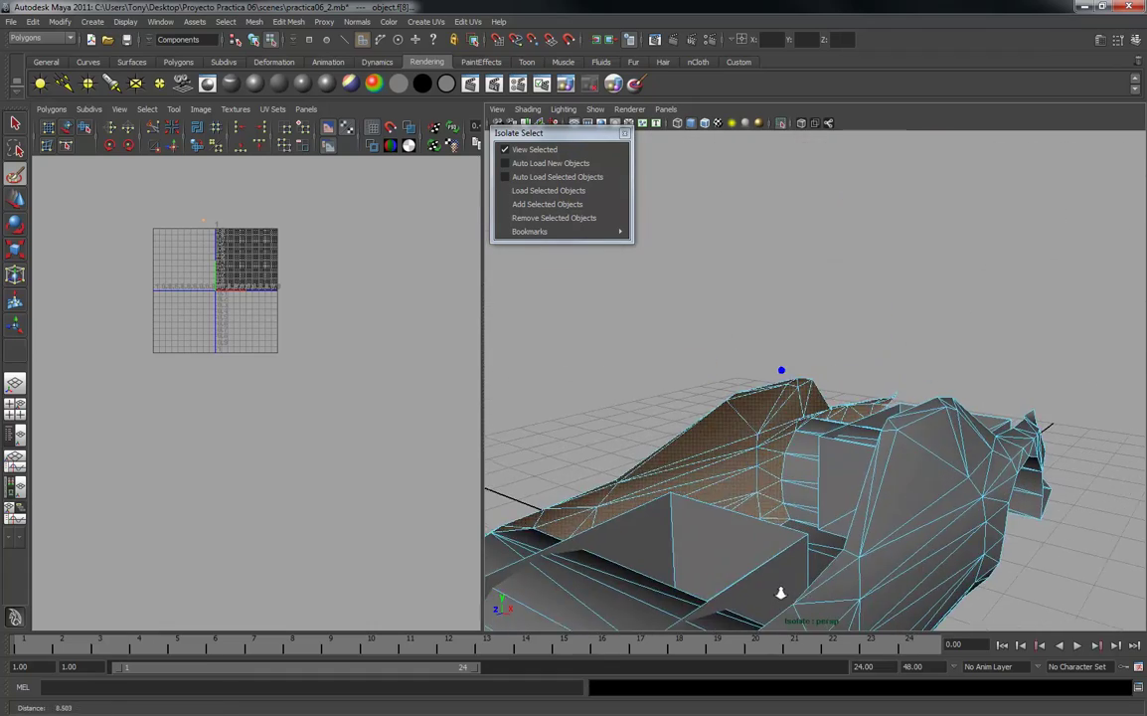
alt+drag(771, 433, 974, 434)
mouse_move(831, 441)
alt+mouse_down()
mouse_move(1006, 422)
mouse_move(991, 415)
mouse_move(981, 373)
mouse_move(866, 418)
mouse_move(831, 455)
alt+mouse_up()
alt+right_drag(831, 454, 821, 332)
mouse_move(821, 332)
alt+mouse_down()
mouse_move(840, 359)
mouse_move(712, 341)
mouse_move(863, 336)
mouse_move(740, 335)
mouse_move(835, 334)
alt+mouse_up()
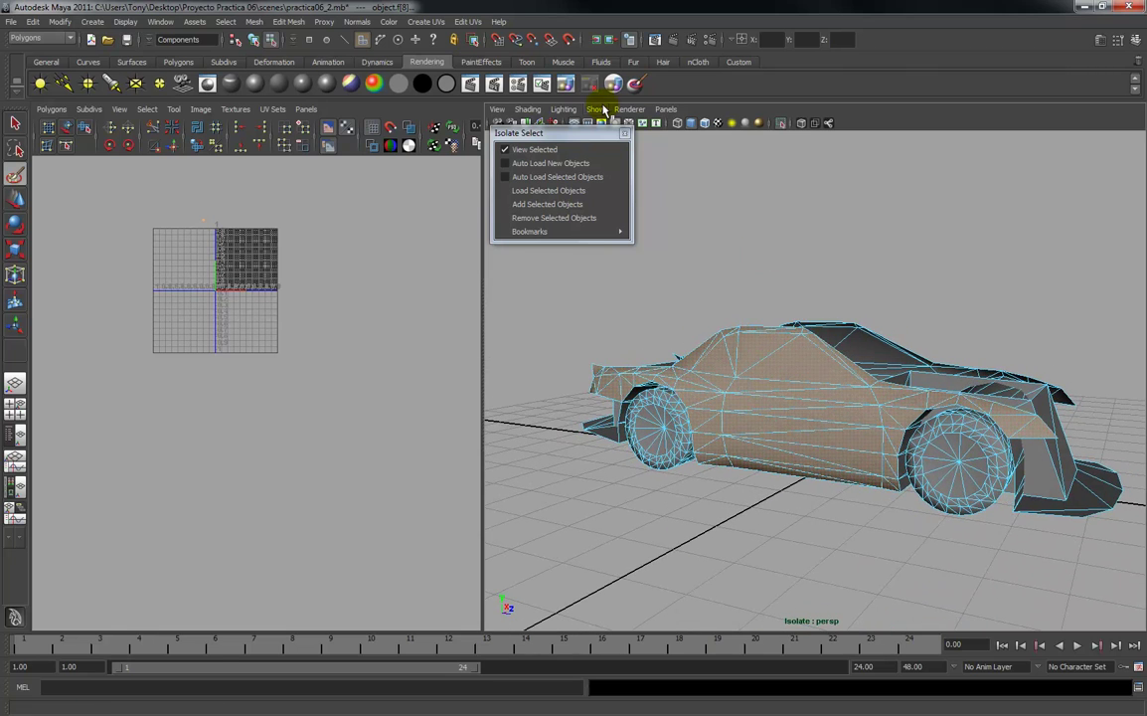
Apply a planar projection from the X axis, fitted to the bounding box, to the selected body side faces.
click(430, 21)
click(548, 42)
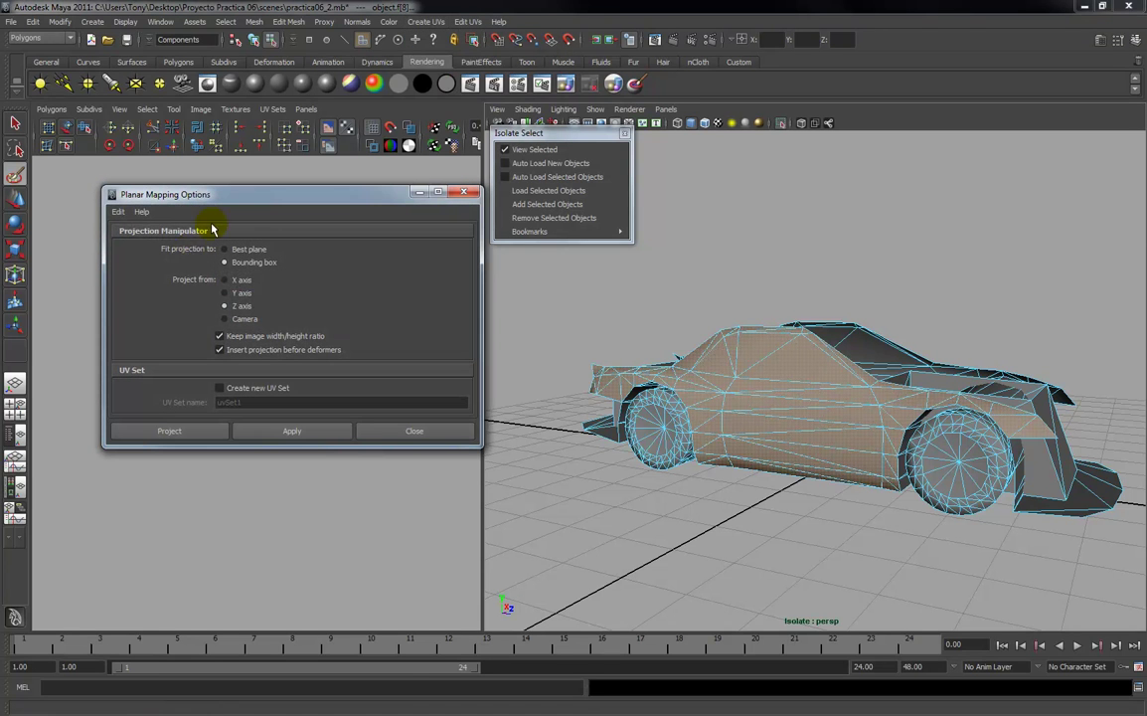
click(310, 433)
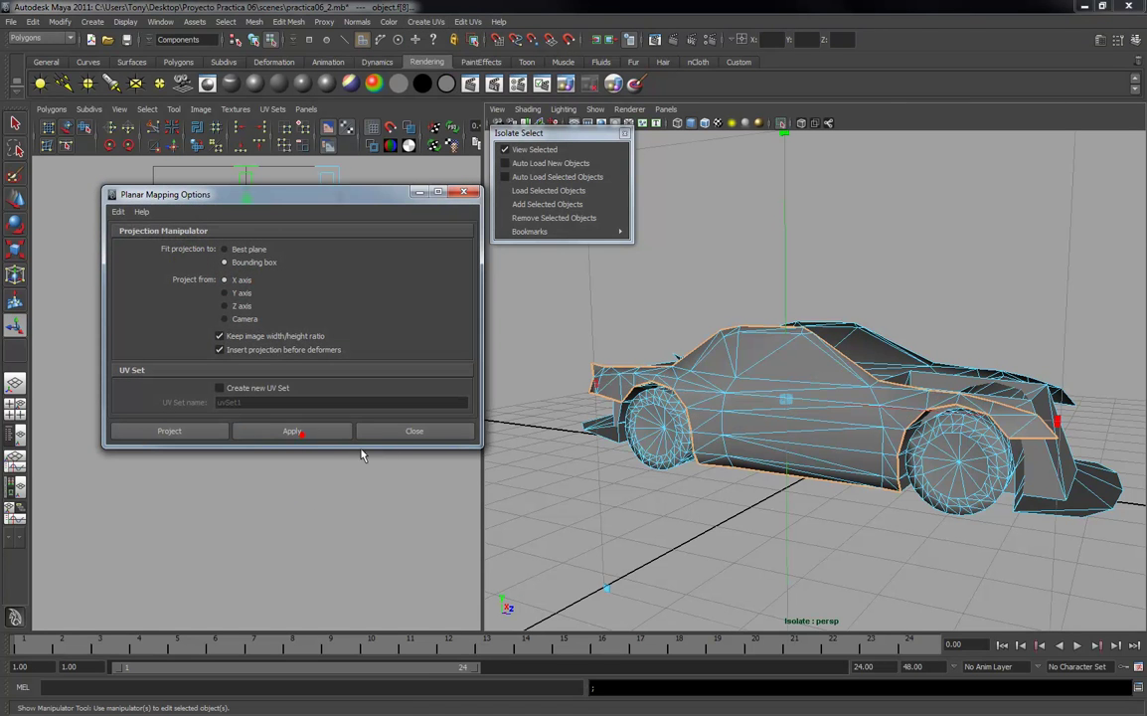
click(412, 430)
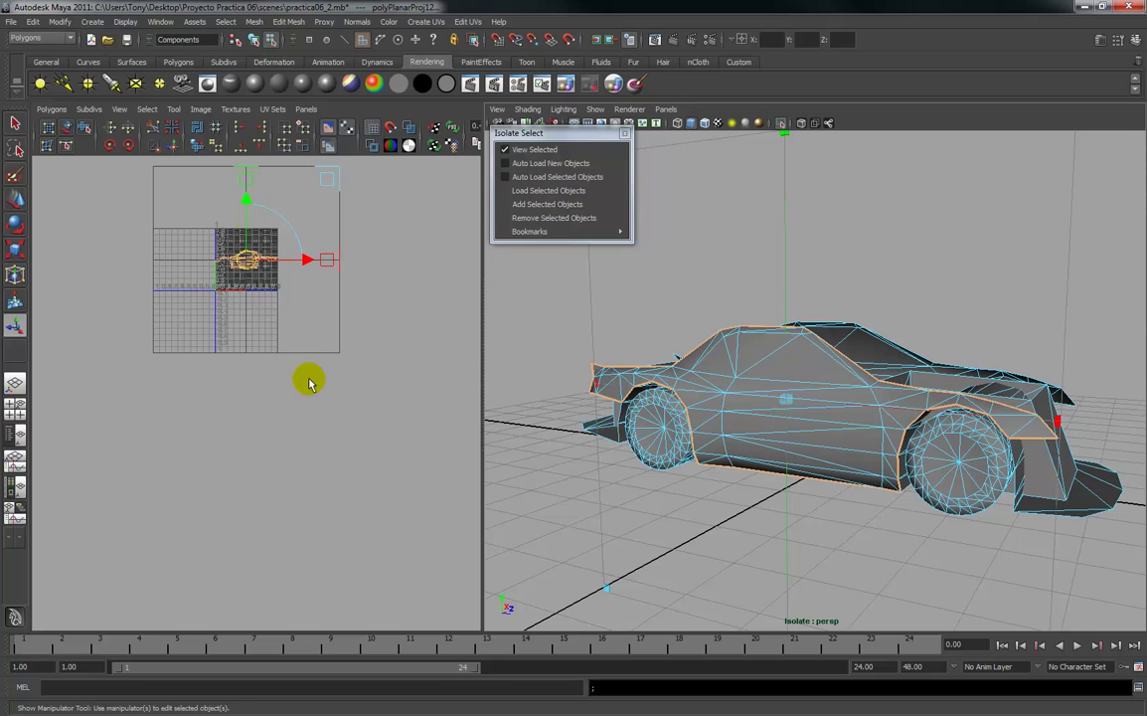
Move the projected body side shell into the empty area below the other UV shells and release the selection.
drag(246, 256, 304, 520)
alt+middle_drag(310, 521, 295, 441)
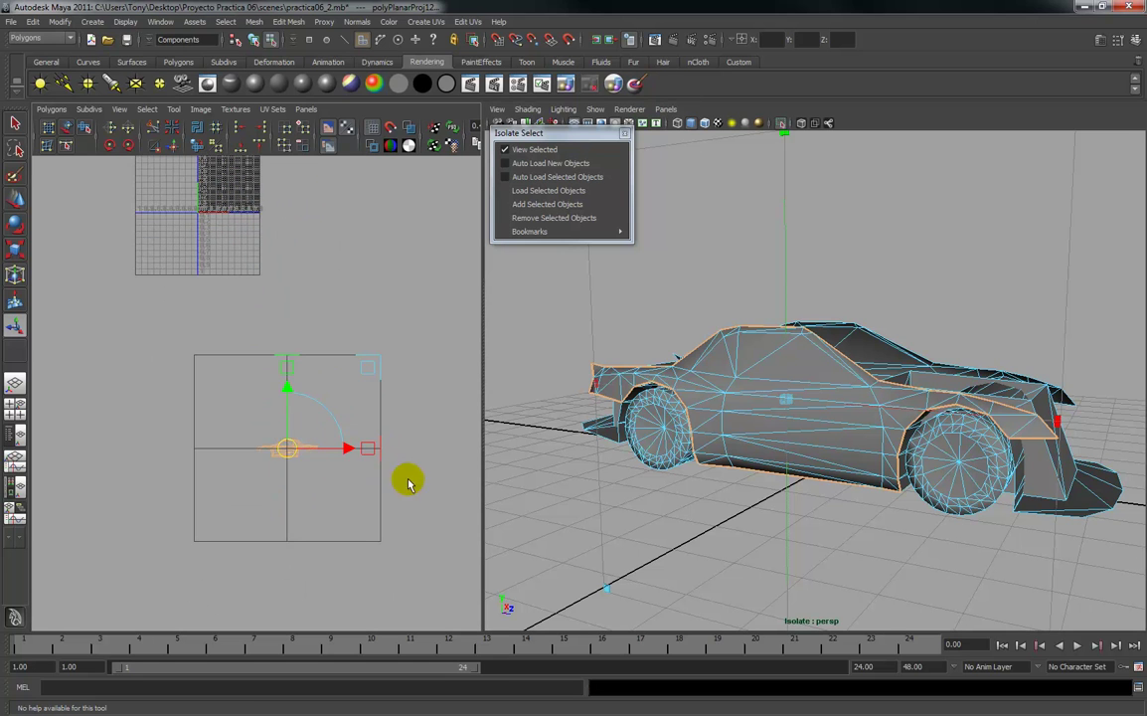
click(438, 487)
scroll(725, 444, up, 3)
alt+drag(727, 443, 748, 439)
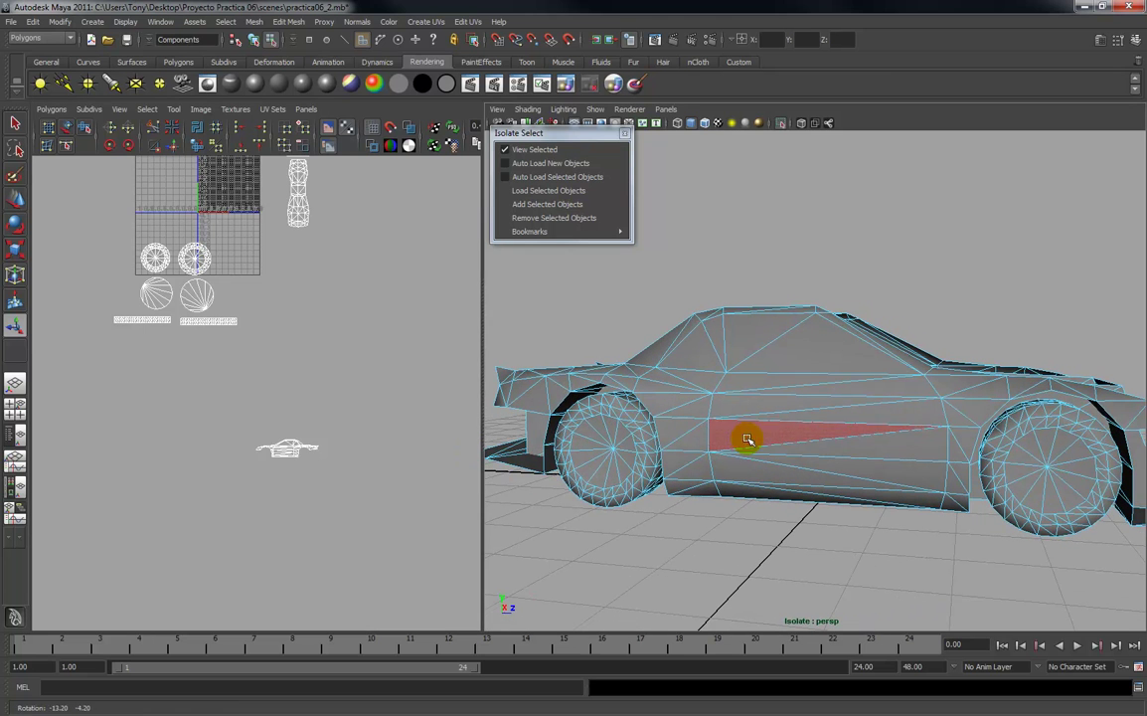
Select the UVs of the body side shell and flip them horizontally with local coordinates.
right_click(299, 446)
right_drag(301, 477, 366, 446)
drag(331, 482, 332, 484)
scroll(650, 430, down, 4)
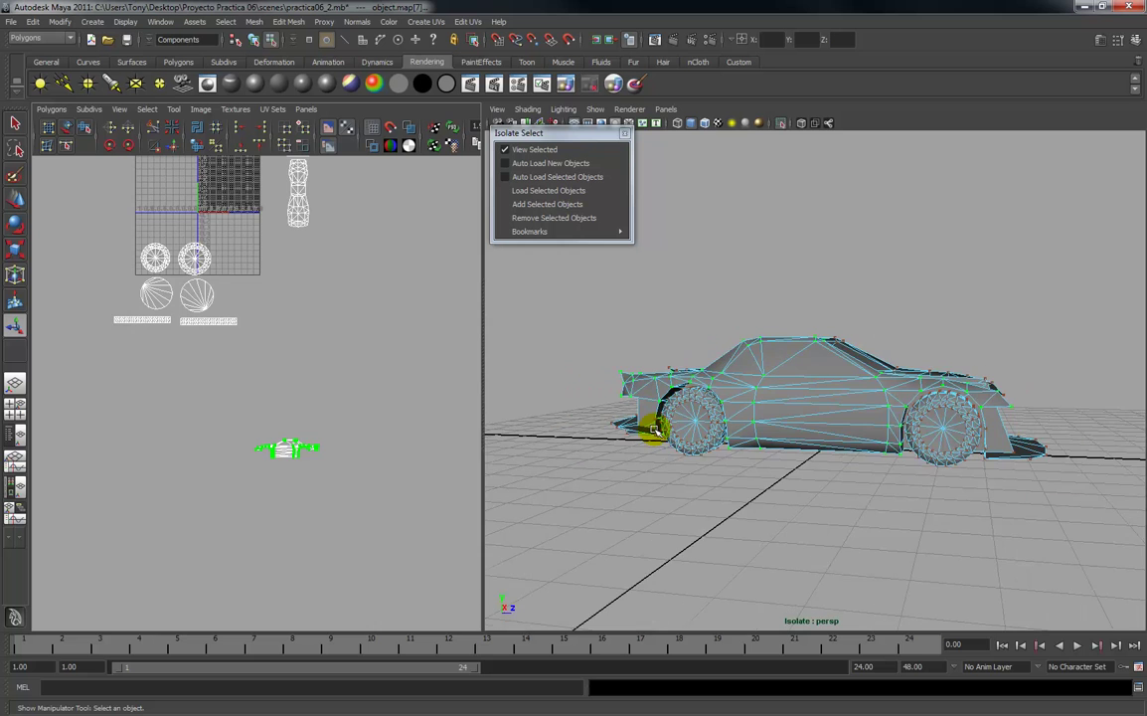
alt+drag(666, 431, 640, 427)
scroll(251, 418, up, 6)
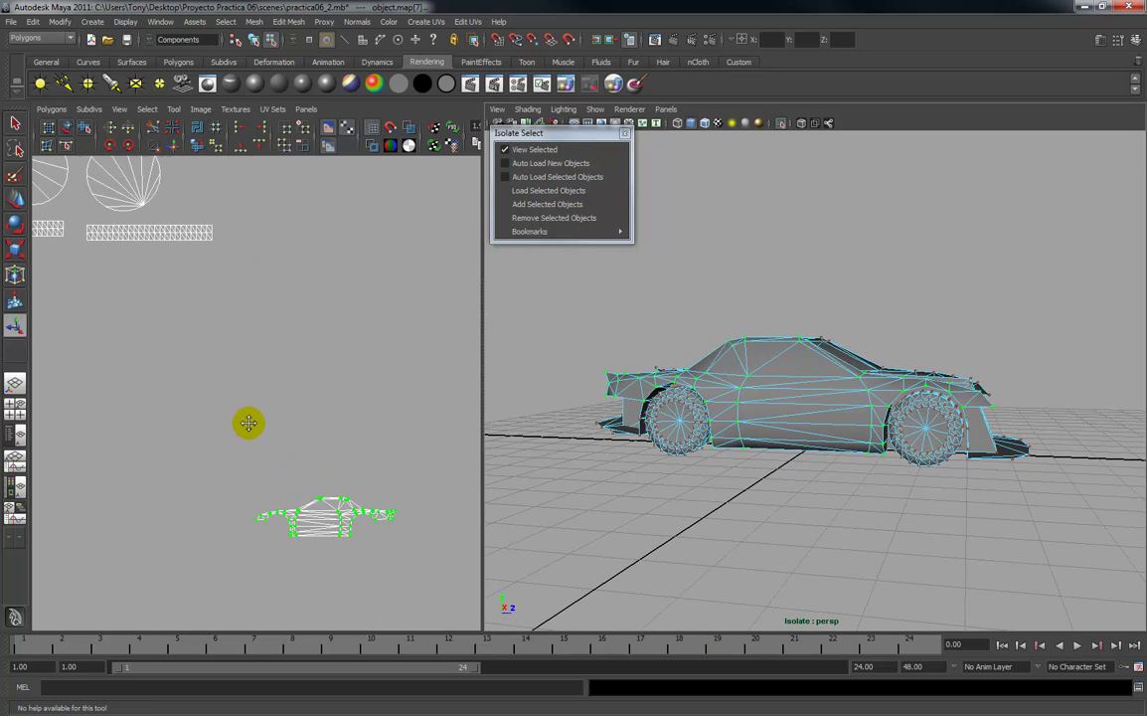
click(51, 109)
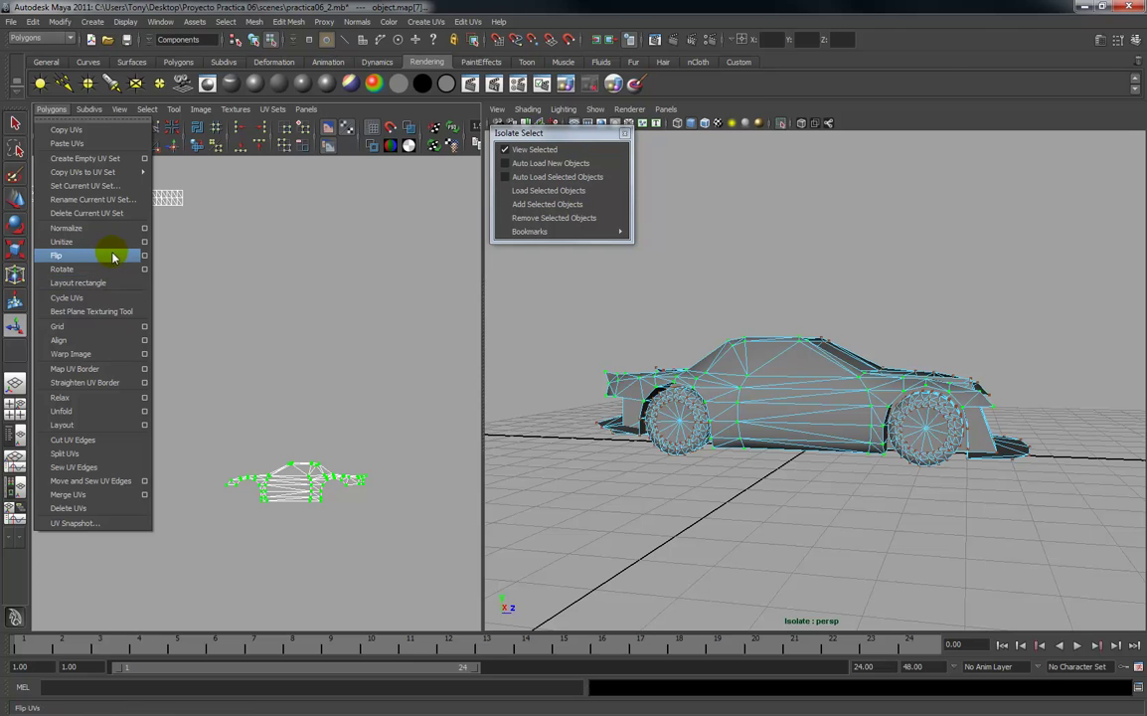
click(145, 256)
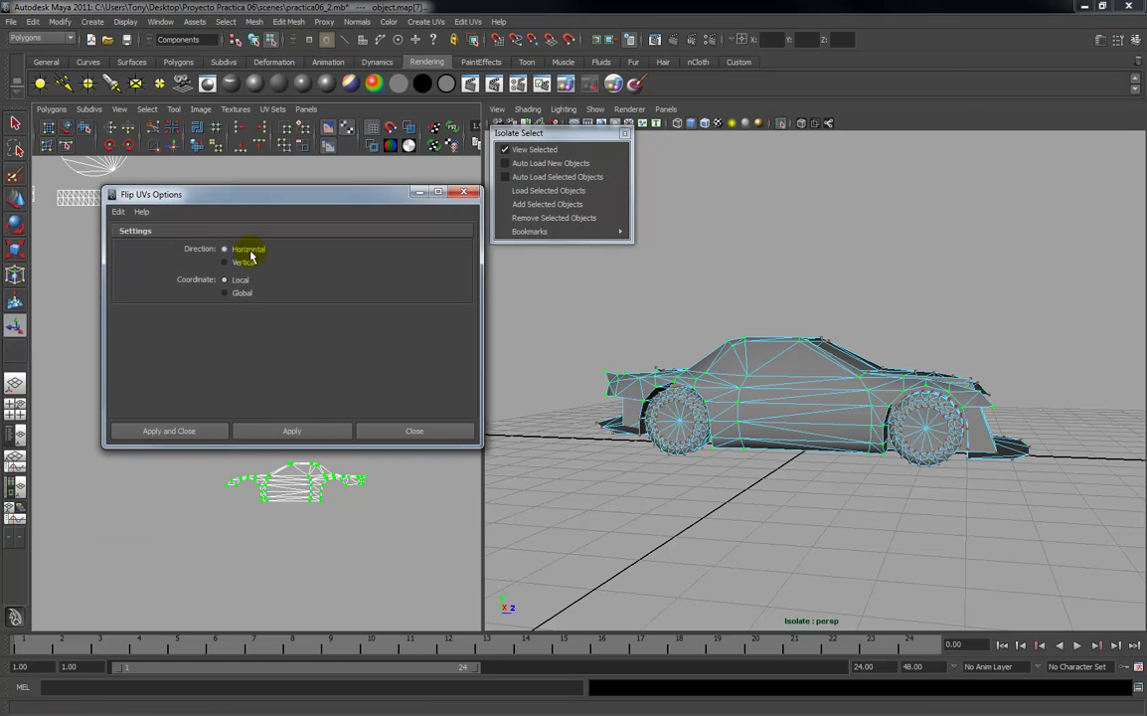
click(298, 435)
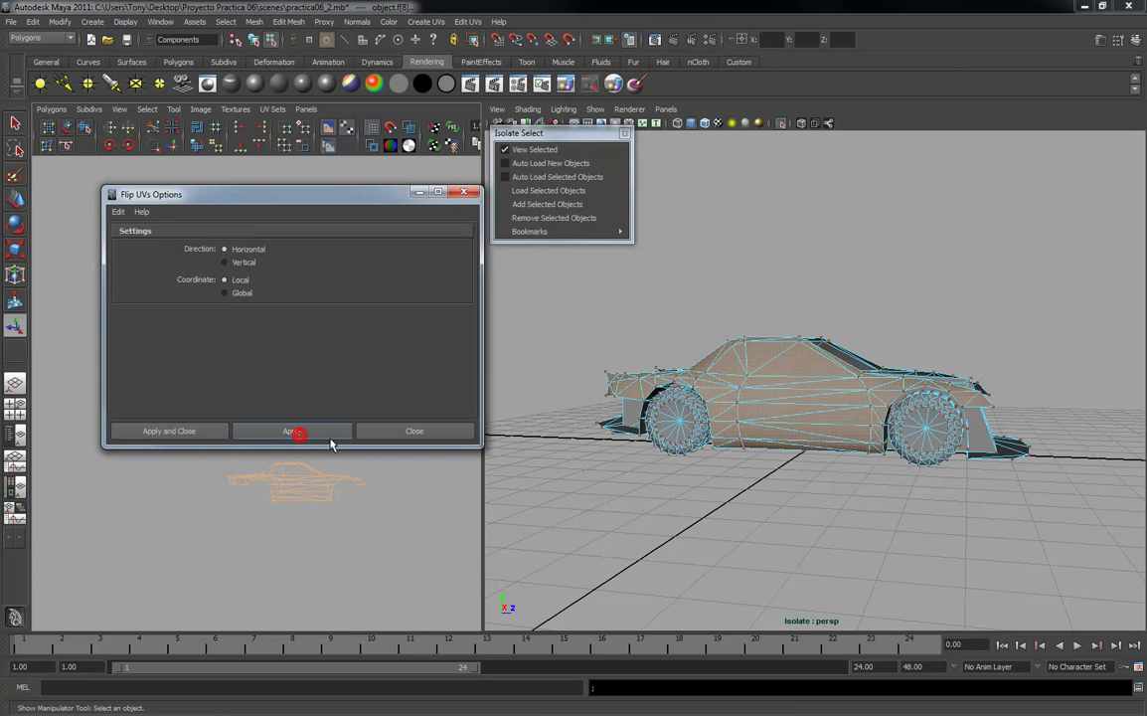
click(412, 431)
Reselect the flipped body side shell and move it directly beneath the tall hood-and-roof shell.
alt+middle_drag(279, 456, 283, 432)
drag(398, 511, 399, 511)
drag(171, 420, 417, 530)
key(w)
drag(306, 462, 288, 189)
alt+middle_drag(276, 241, 241, 492)
scroll(269, 448, down, 2)
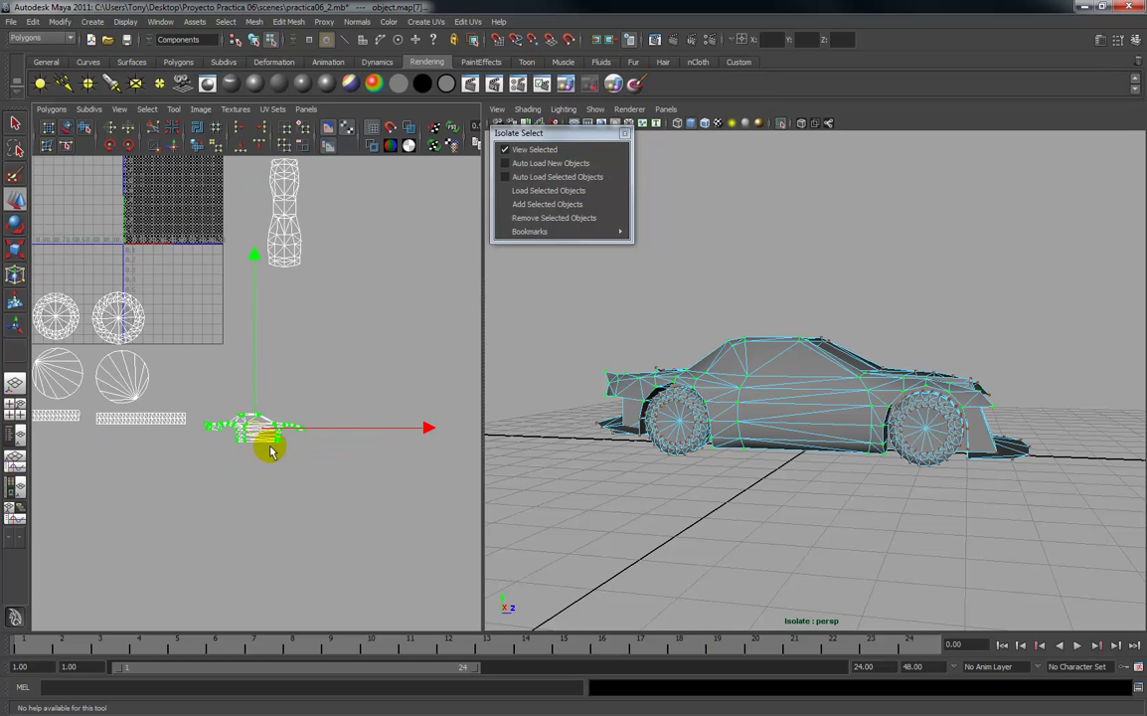
drag(258, 417, 301, 285)
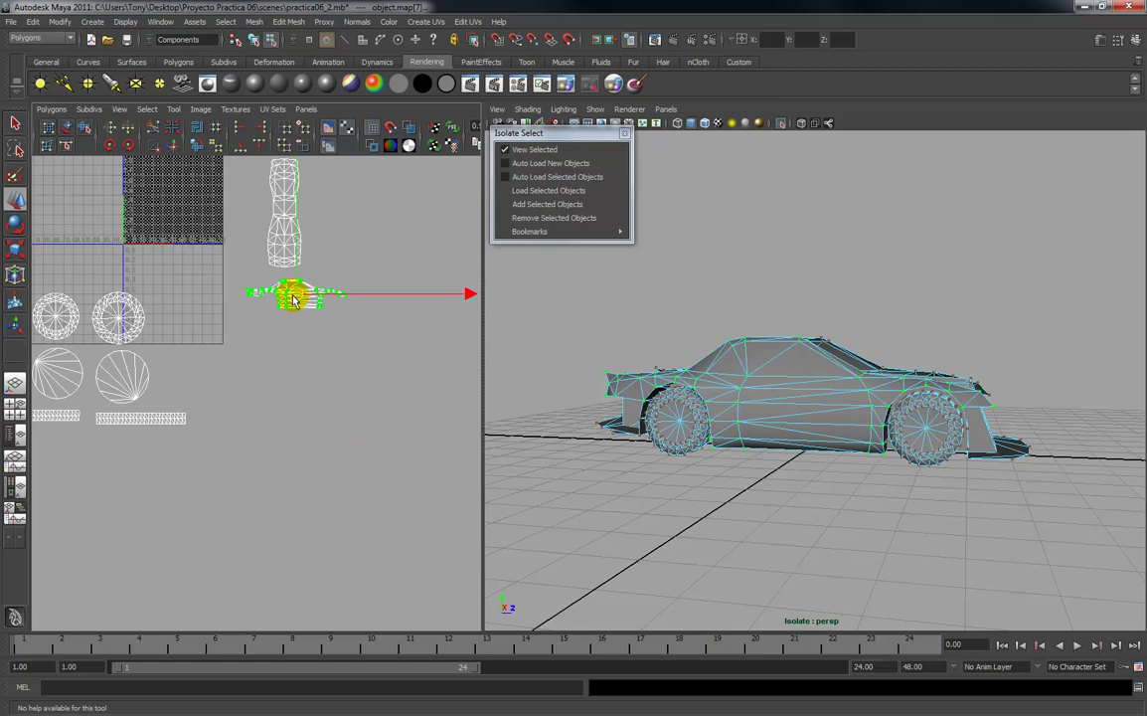
scroll(290, 289, down, 2)
alt+middle_drag(276, 300, 261, 319)
alt+right_drag(261, 321, 257, 323)
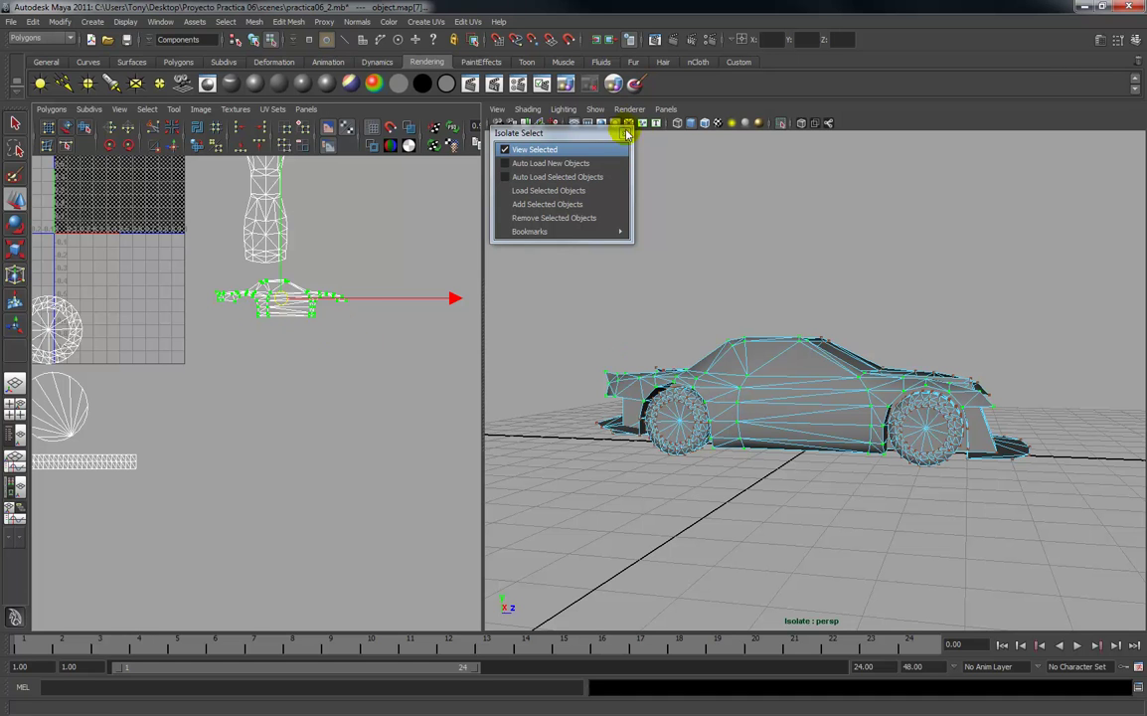
Turn on textured display so the checker pattern shows on the car.
click(595, 147)
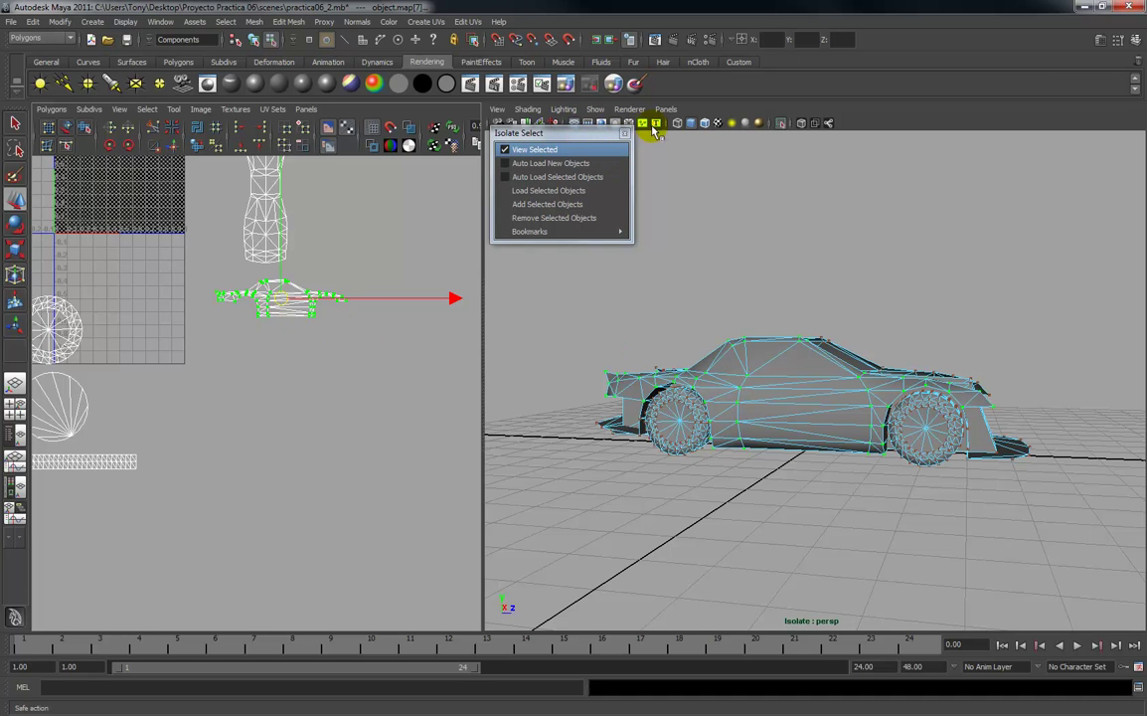
click(716, 124)
alt+drag(781, 372, 718, 368)
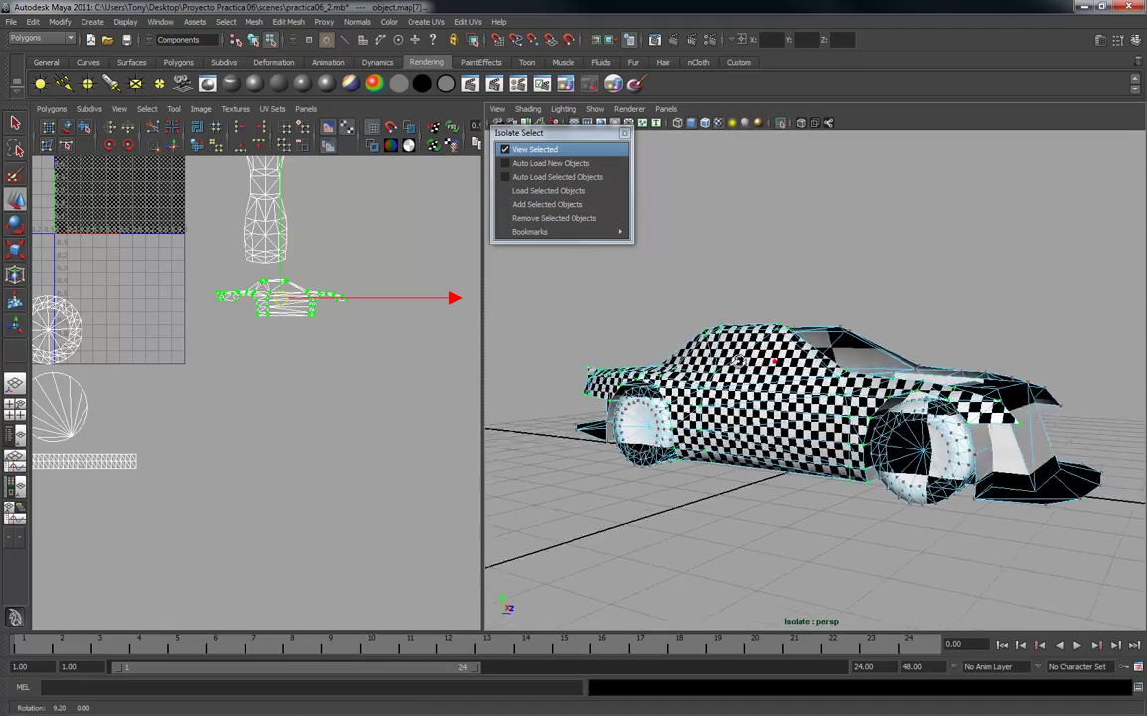
Examine the checker pattern for distortion along the body side, from the front fender to the rear fender.
alt+right_drag(717, 368, 737, 363)
alt+drag(737, 360, 588, 359)
alt+right_drag(589, 359, 618, 361)
alt+middle_drag(618, 361, 635, 348)
alt+drag(635, 348, 701, 358)
alt+middle_drag(700, 357, 806, 348)
alt+drag(805, 347, 686, 373)
alt+middle_drag(686, 372, 737, 368)
alt+right_drag(737, 369, 710, 411)
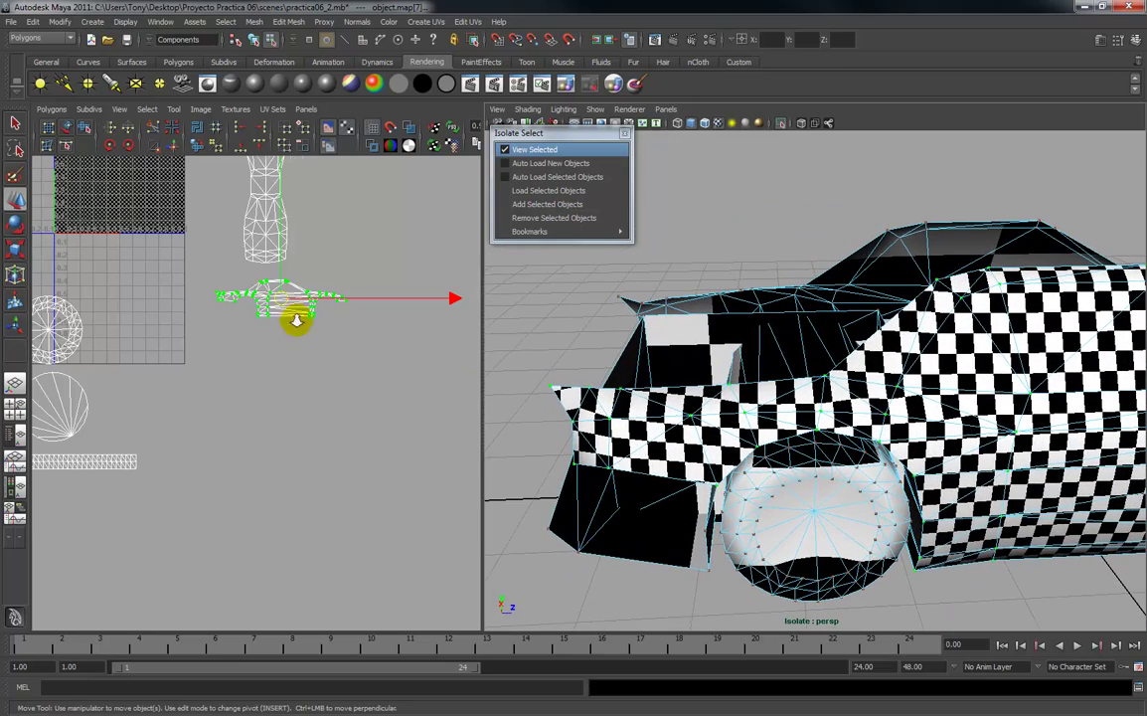
Select two UVs on the upper edge of the shell's rear fender and raise them slightly.
alt+right_drag(298, 325, 285, 357)
alt+middle_drag(285, 357, 289, 423)
alt+middle_drag(263, 262, 287, 365)
alt+right_drag(286, 365, 289, 479)
alt+right_drag(262, 410, 261, 592)
alt+middle_drag(248, 443, 256, 404)
alt+right_drag(255, 413, 253, 577)
alt+middle_drag(225, 433, 233, 418)
alt+right_drag(234, 418, 235, 514)
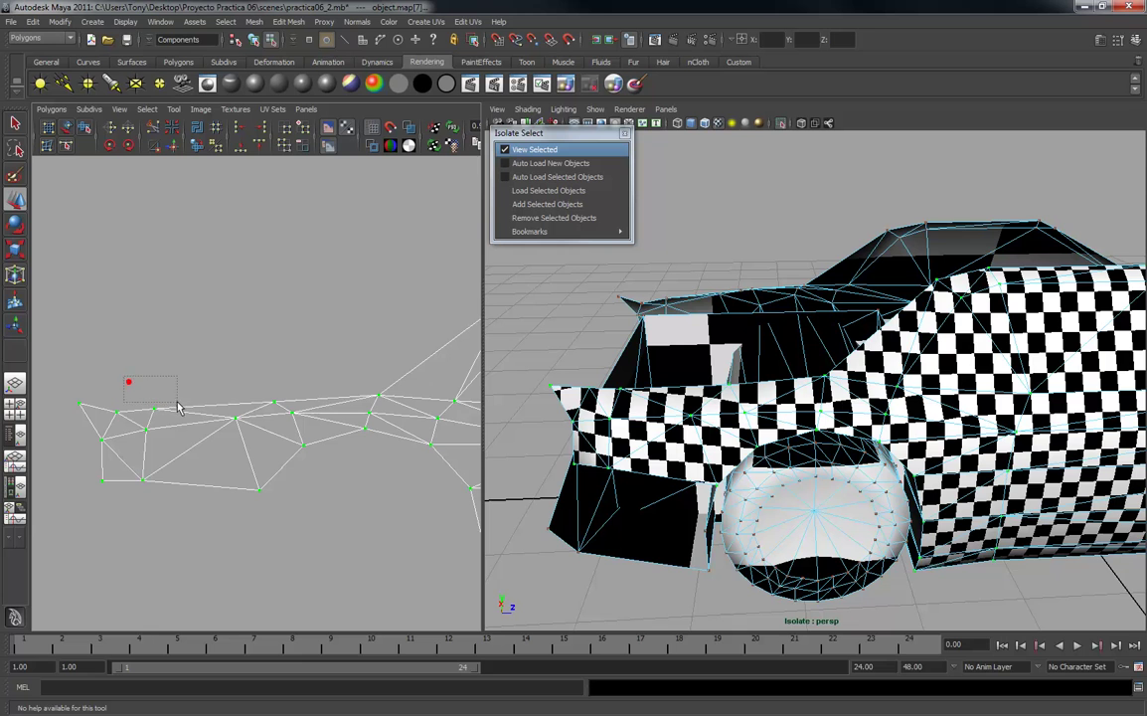
drag(197, 418, 198, 420)
shift+drag(252, 383, 287, 408)
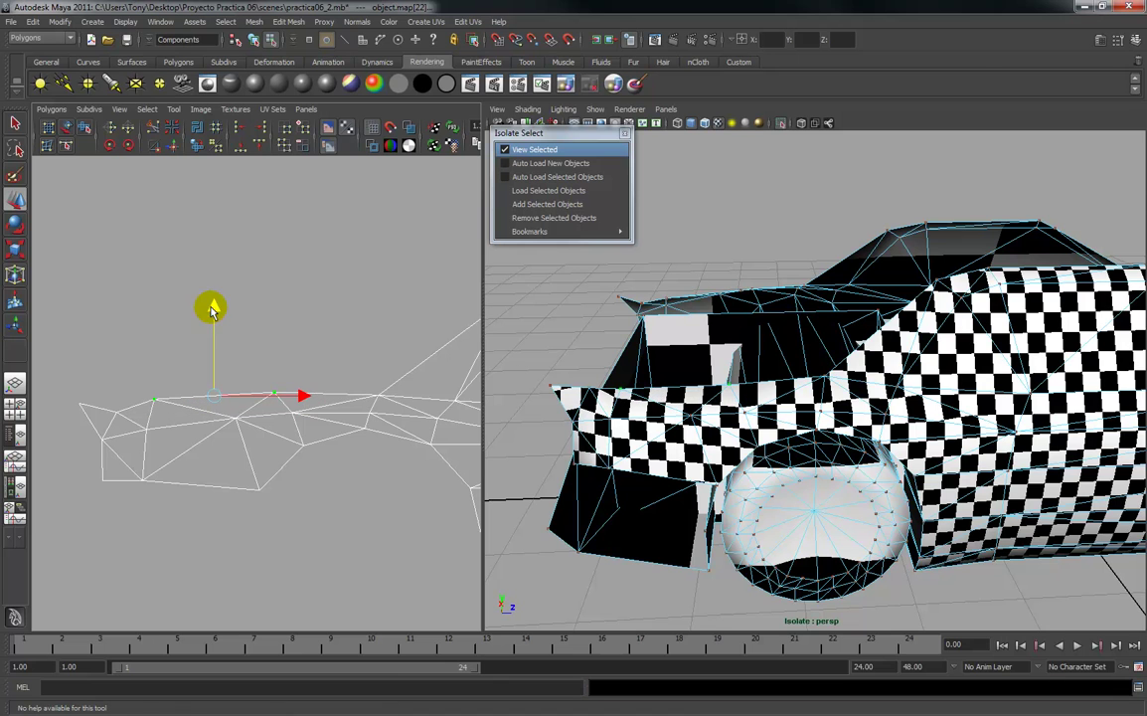
Raise the upper-edge UV at the base of the rear window in two small moves.
drag(378, 391, 387, 407)
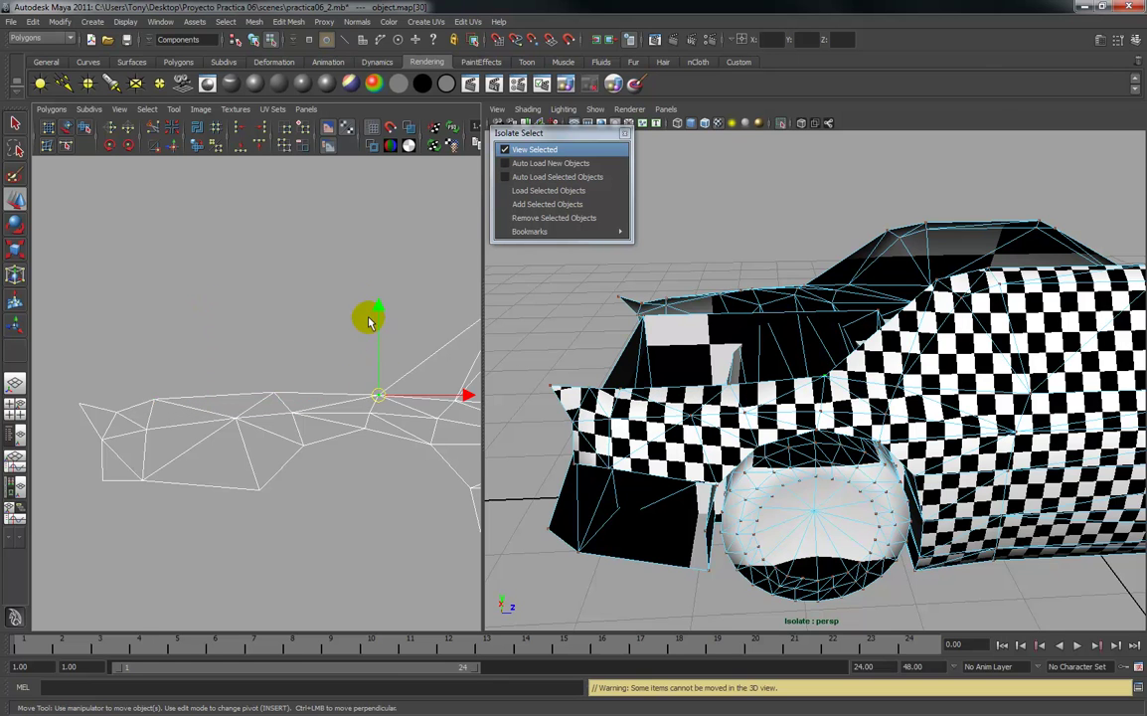
drag(376, 309, 378, 301)
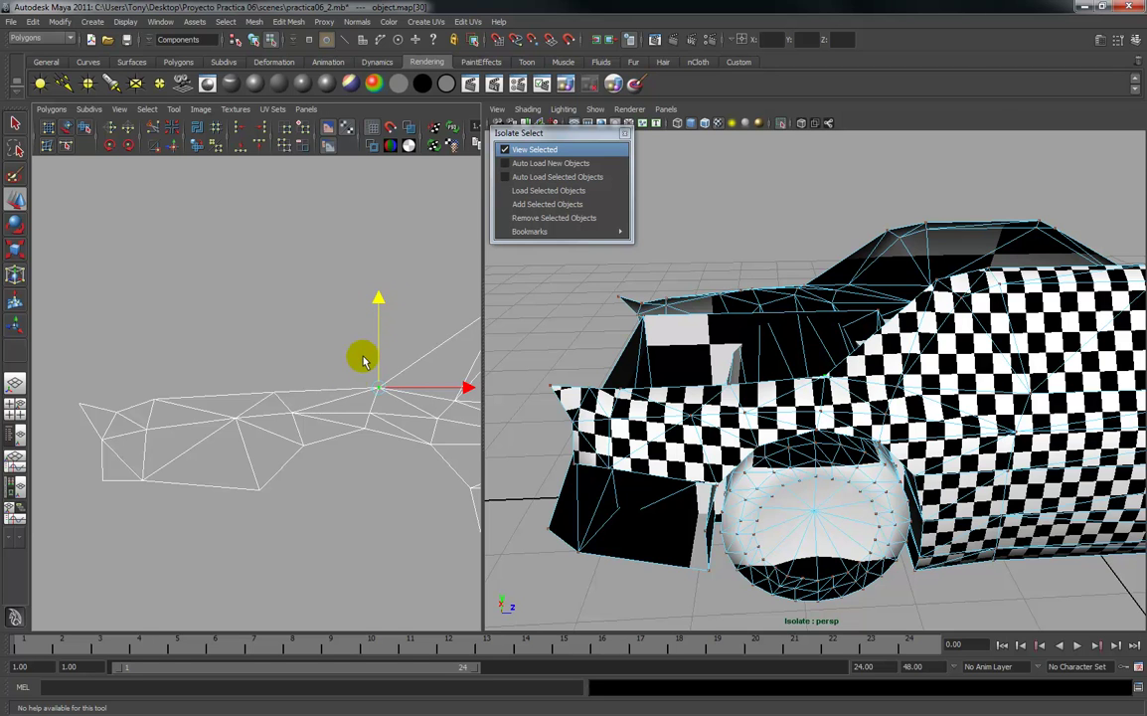
click(341, 376)
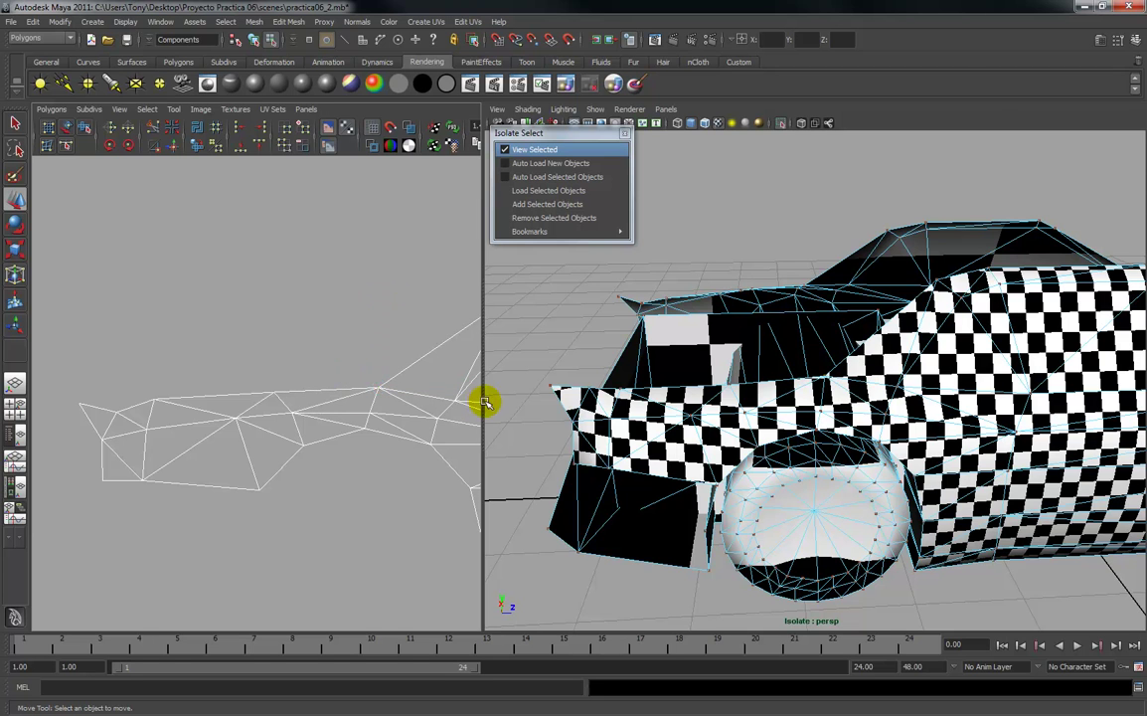
click(379, 392)
drag(379, 295, 379, 290)
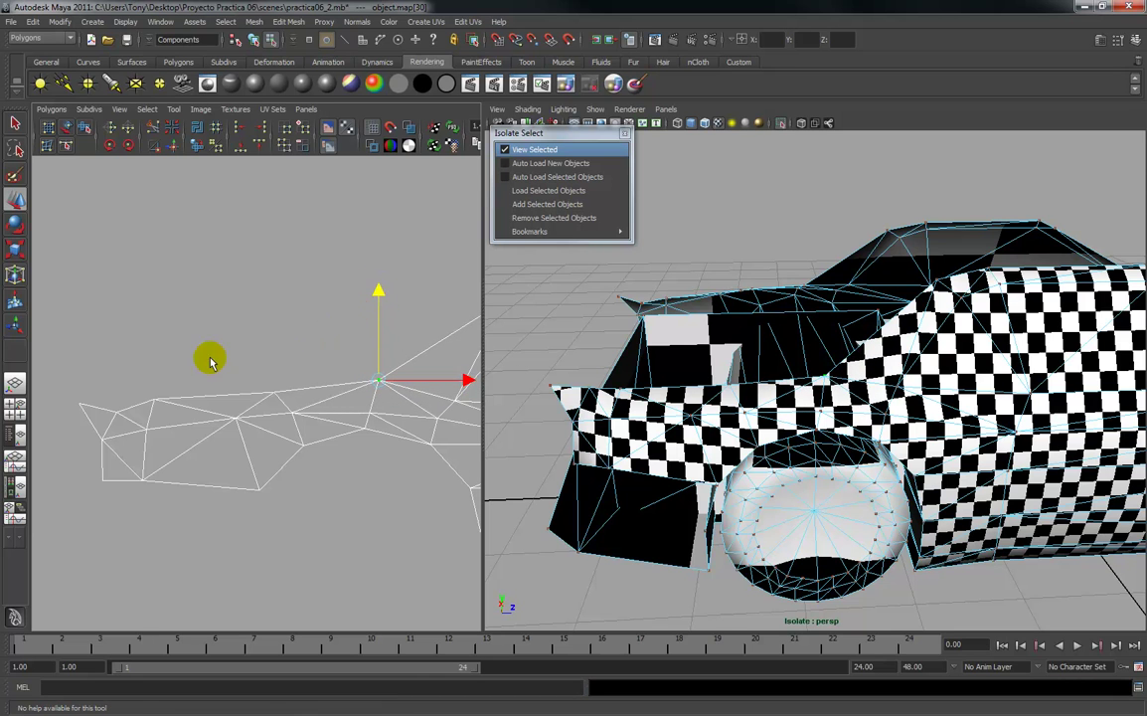
Raise the next two upper-edge UVs toward the tail, one at a time, to smooth the rear fender line.
drag(271, 391, 289, 408)
drag(276, 307, 276, 302)
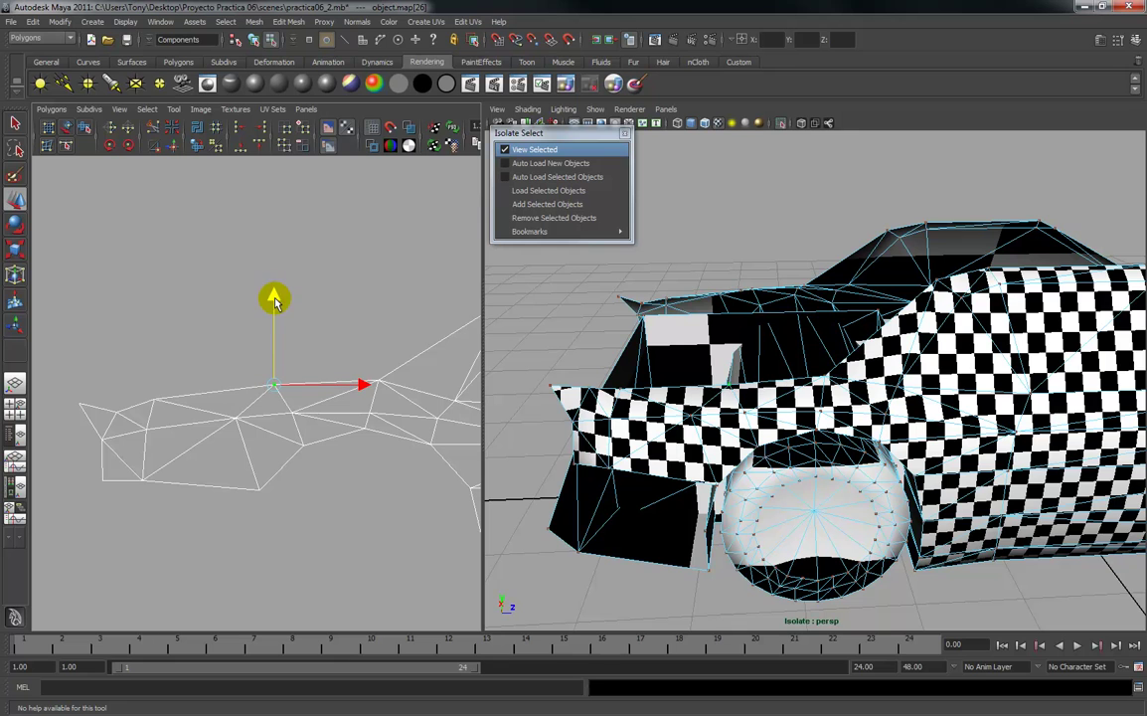
click(154, 398)
drag(157, 316, 156, 307)
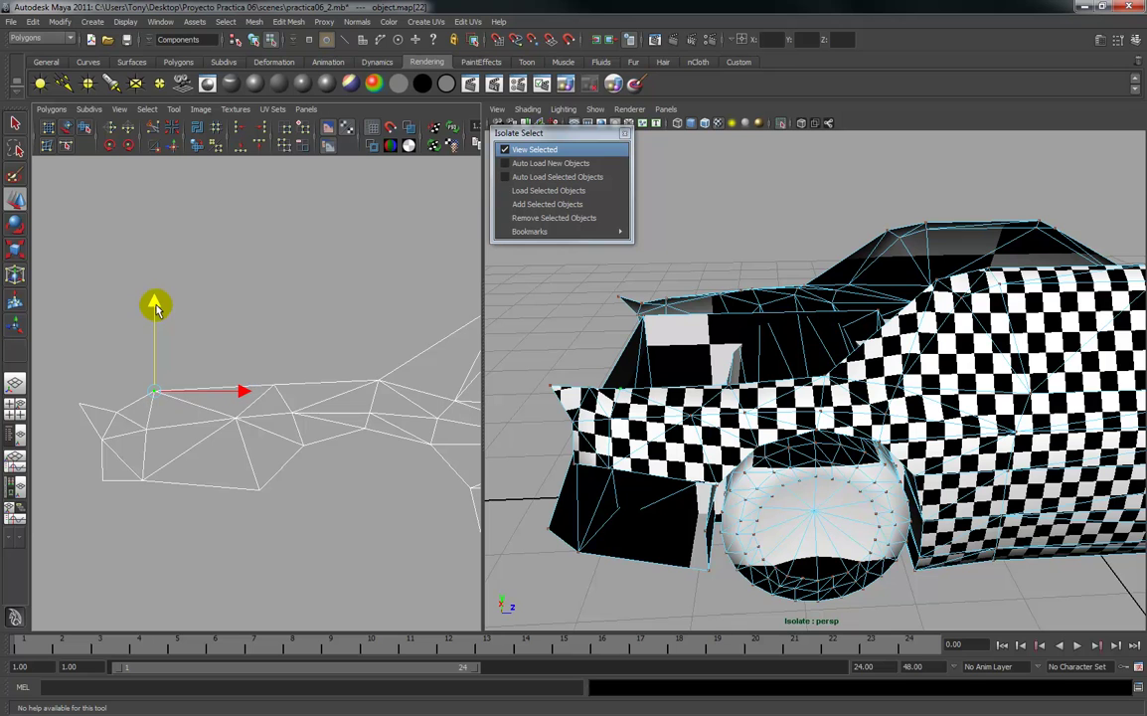
Raise the two rearmost upper-edge UVs individually until they line up with the rest of the fender edge.
click(117, 407)
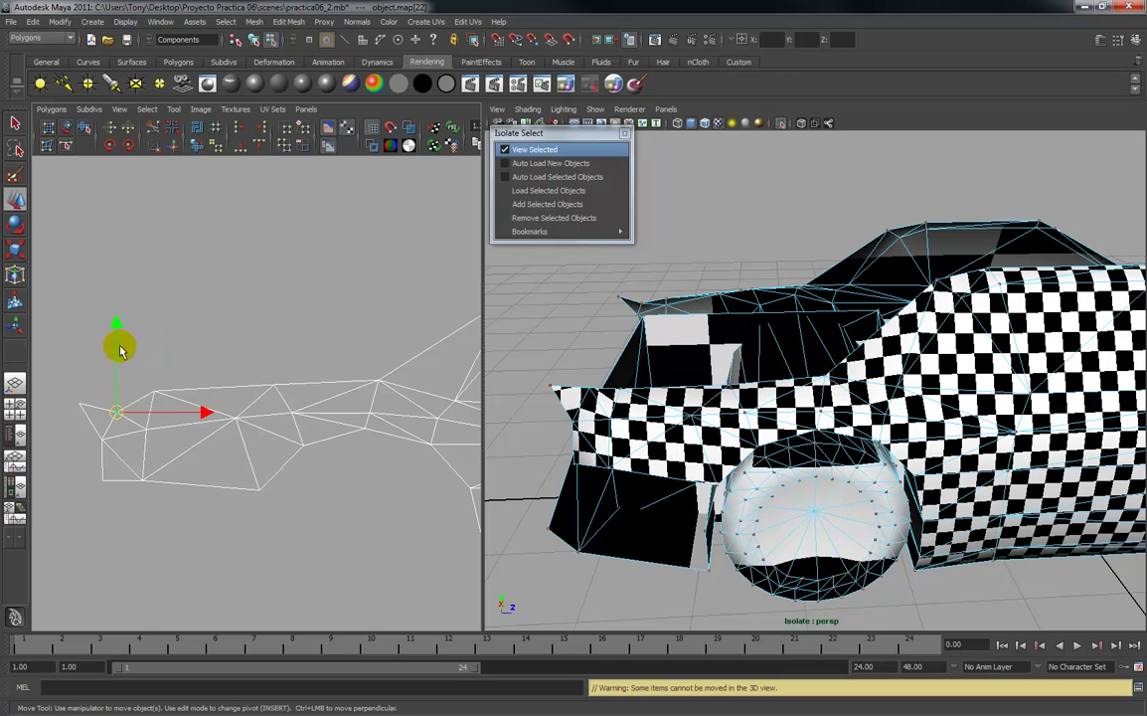
drag(118, 324, 116, 314)
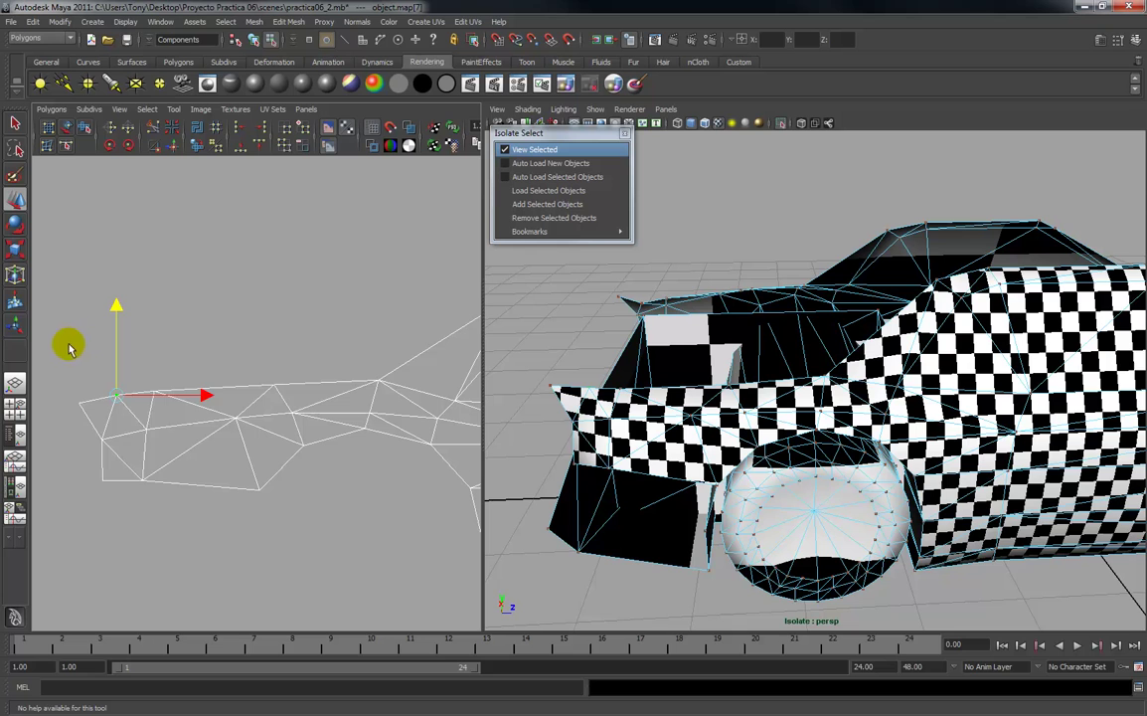
click(78, 404)
drag(81, 313, 80, 307)
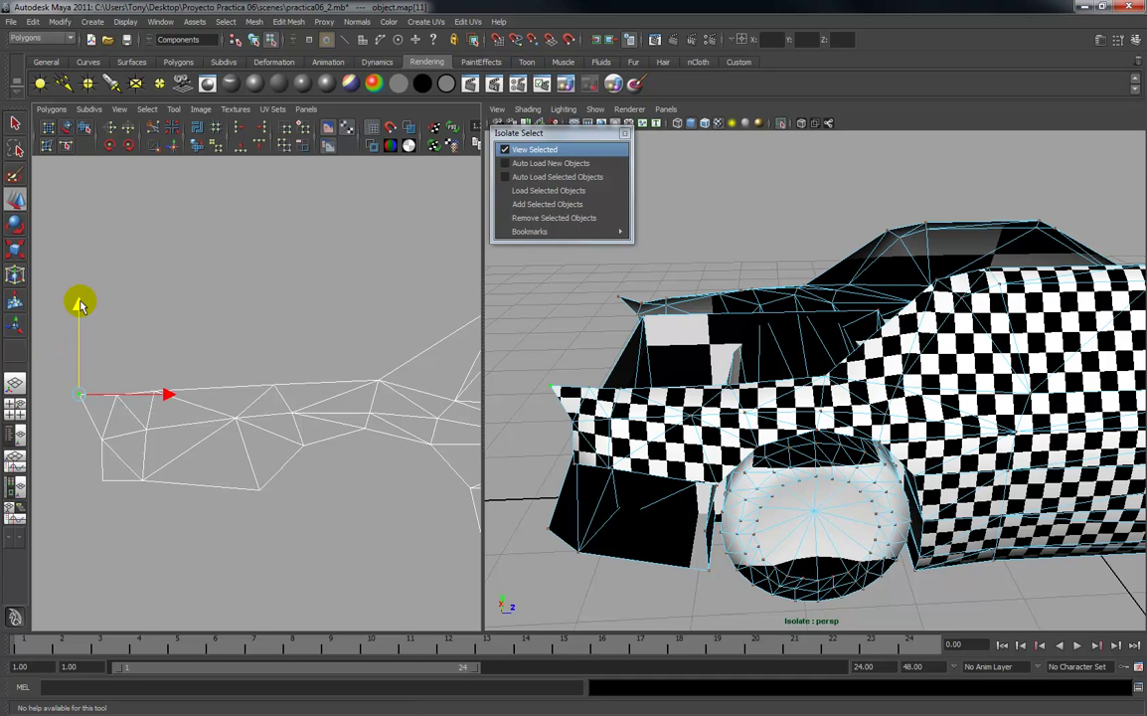
click(113, 323)
drag(104, 384, 119, 409)
drag(116, 302, 116, 298)
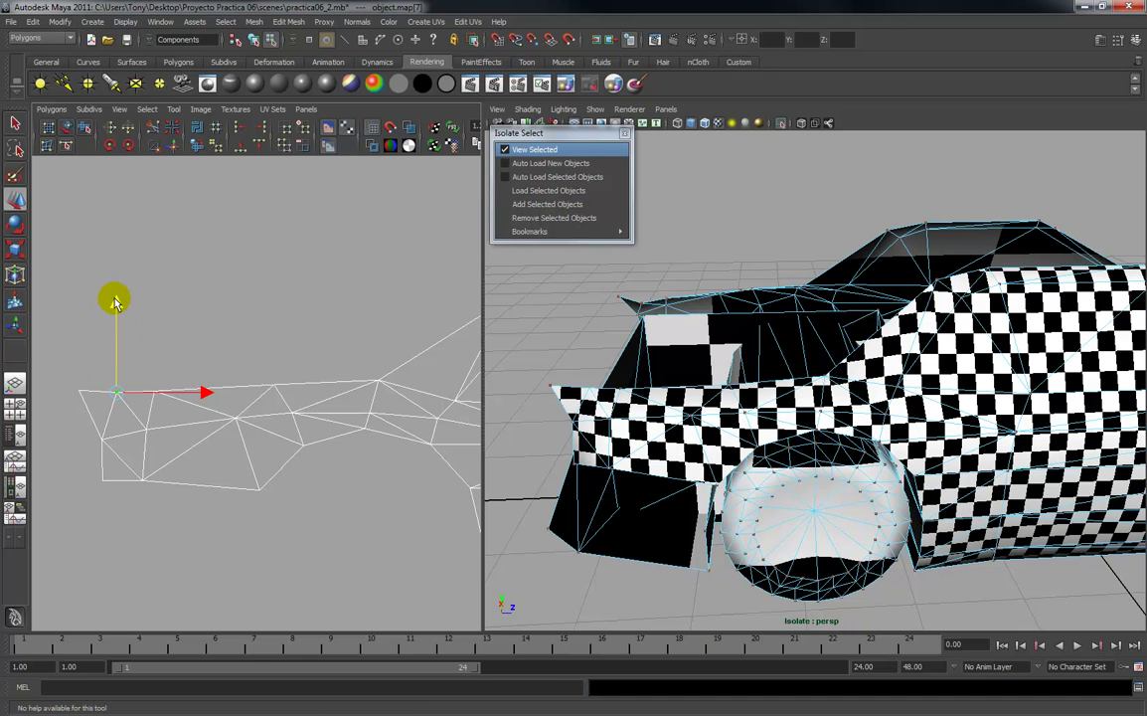
Select the four rearmost UVs along the upper fender edge and raise them together.
alt+drag(537, 299, 731, 421)
alt+middle_drag(542, 410, 564, 388)
click(182, 330)
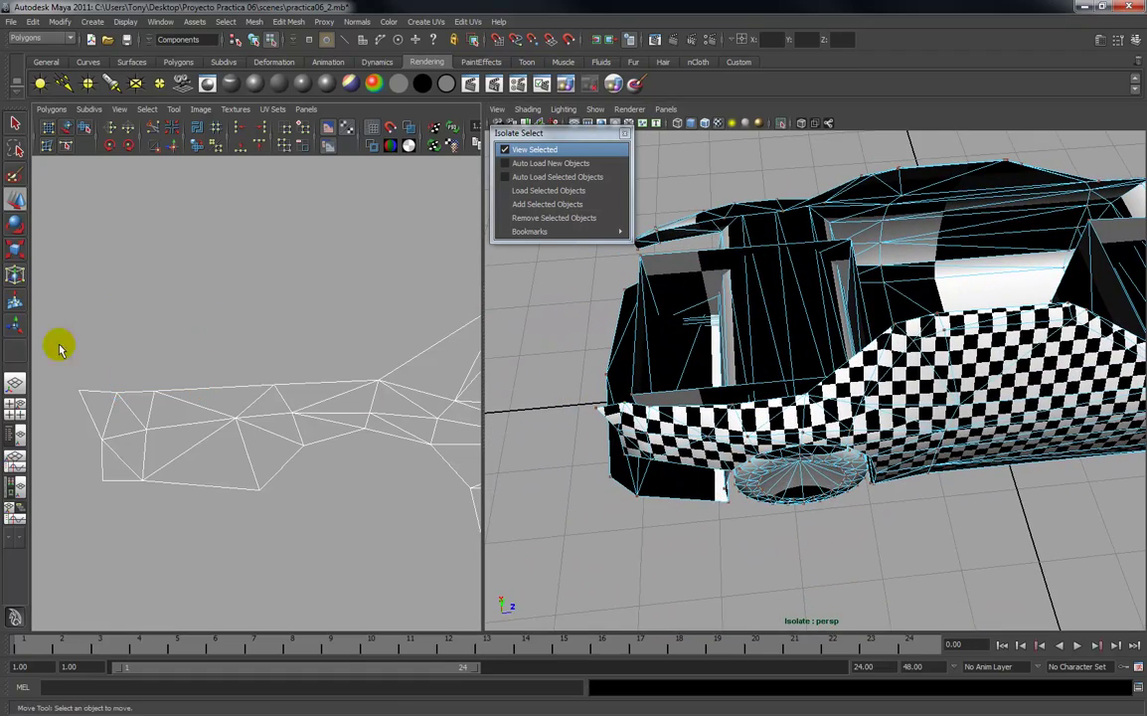
drag(296, 392, 275, 379)
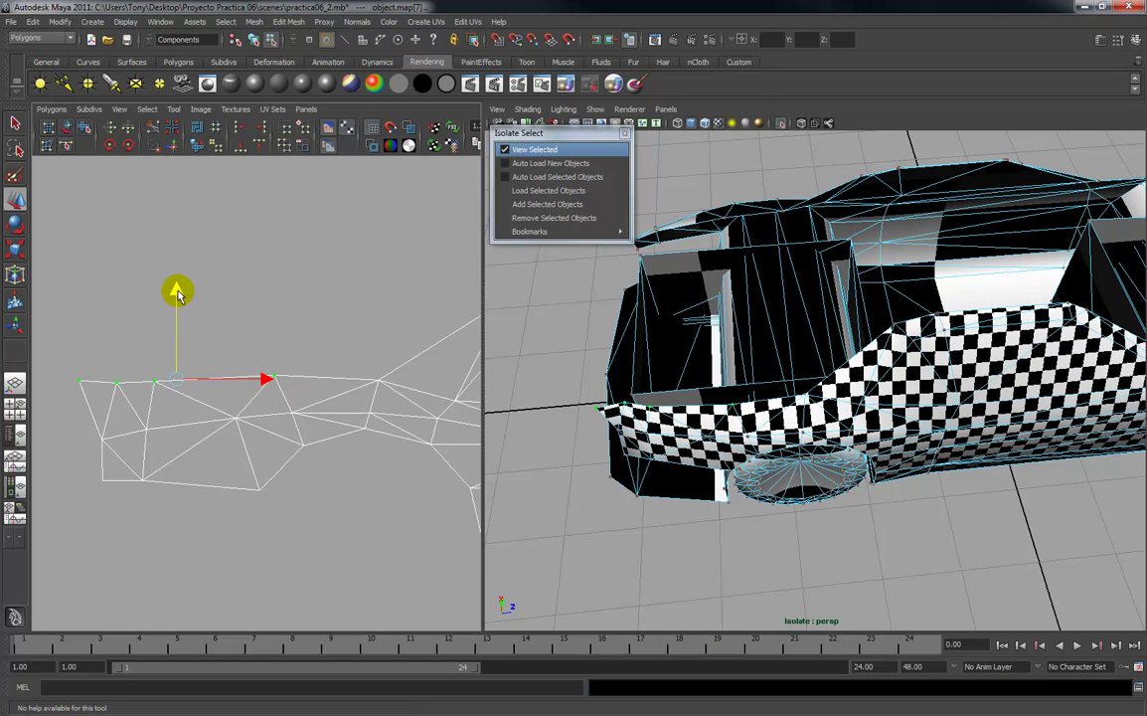
Lower the three rearmost upper-edge UVs of the rear fender in small moves, adjusting the second and third individually.
alt+drag(557, 348, 615, 355)
alt+middle_drag(621, 356, 669, 344)
drag(65, 353, 124, 393)
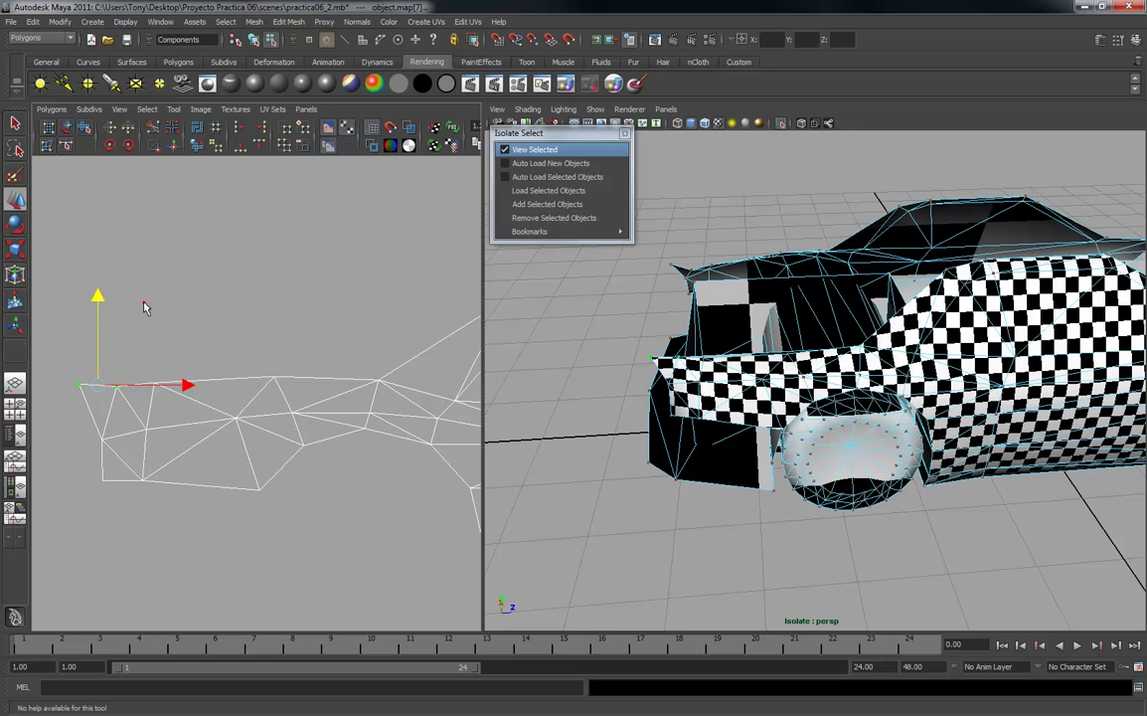
click(143, 304)
click(125, 392)
click(116, 299)
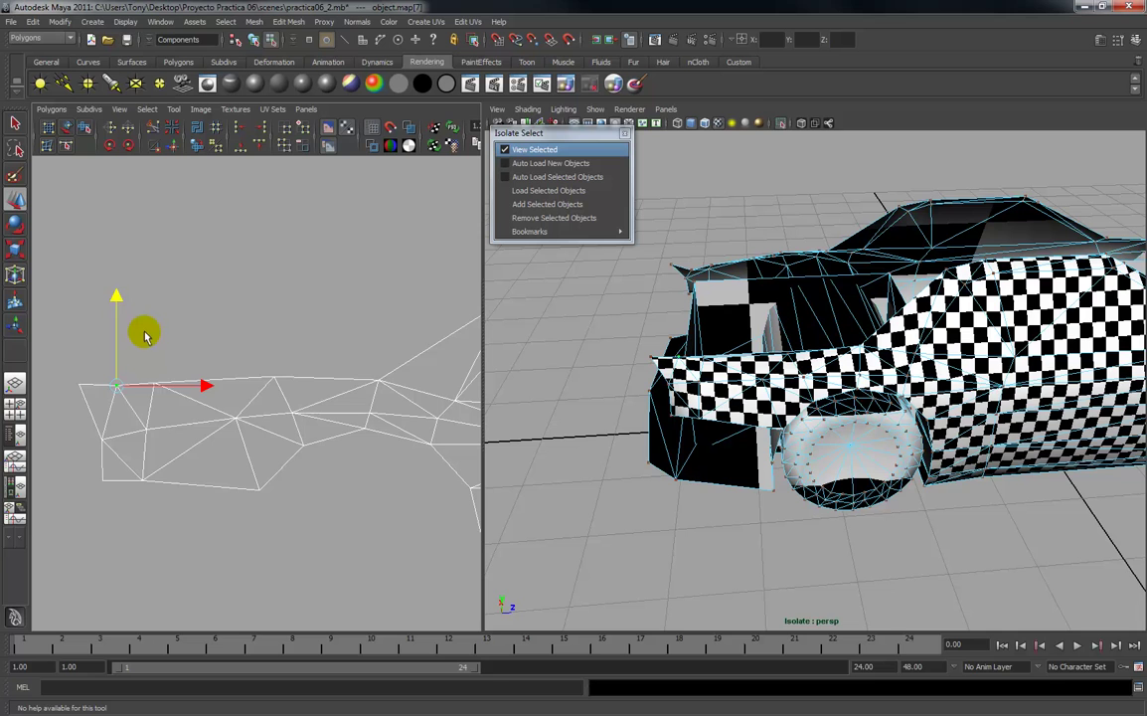
click(155, 374)
click(154, 288)
click(152, 295)
Raise the upper-edge UV above the rear wheel and the one at the base of the rear window, one at a time.
alt+drag(566, 335, 565, 381)
alt+right_drag(566, 380, 575, 420)
alt+middle_drag(574, 420, 589, 376)
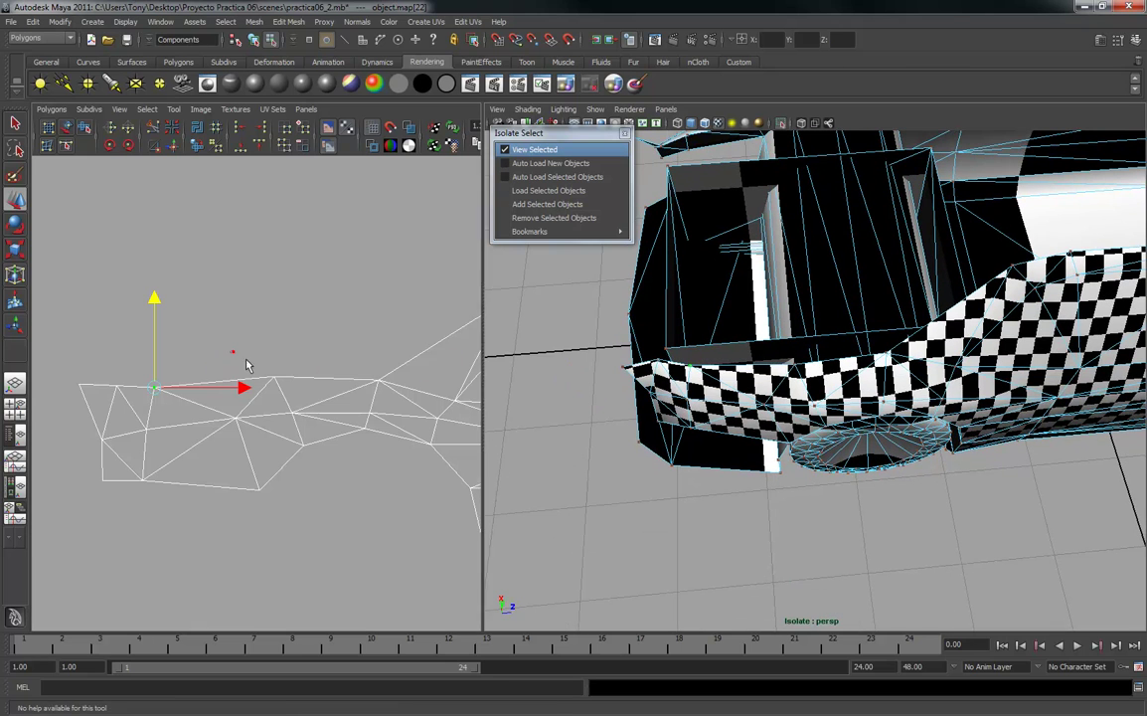
click(276, 375)
click(273, 288)
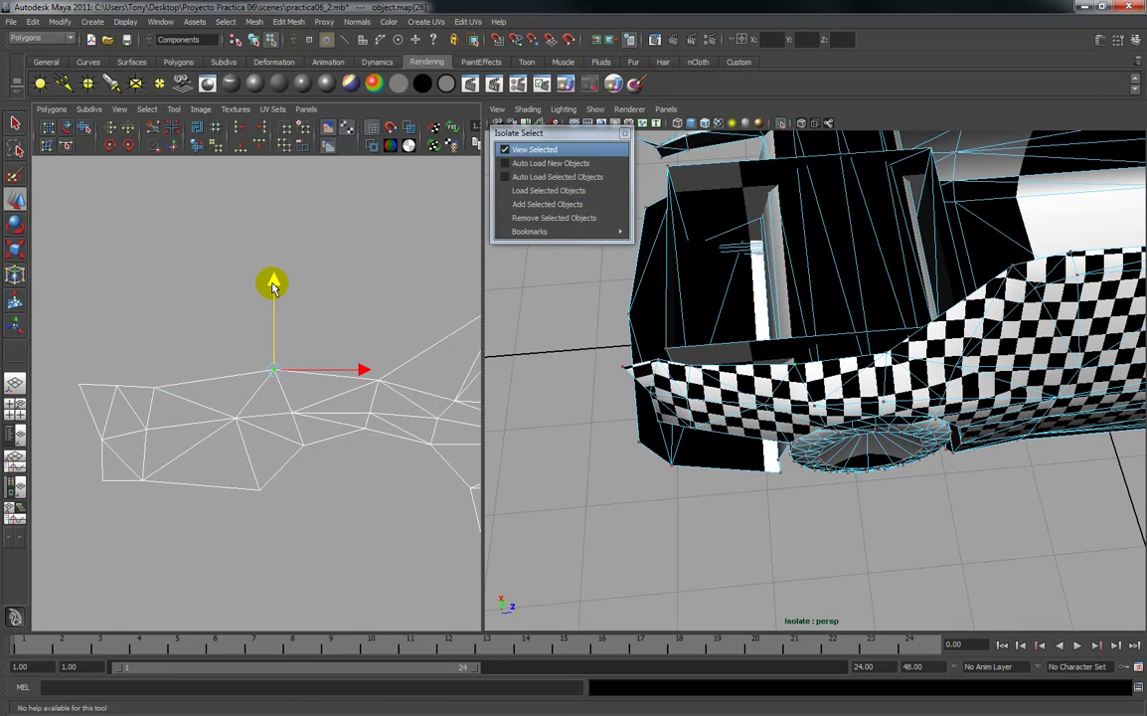
drag(273, 284, 273, 285)
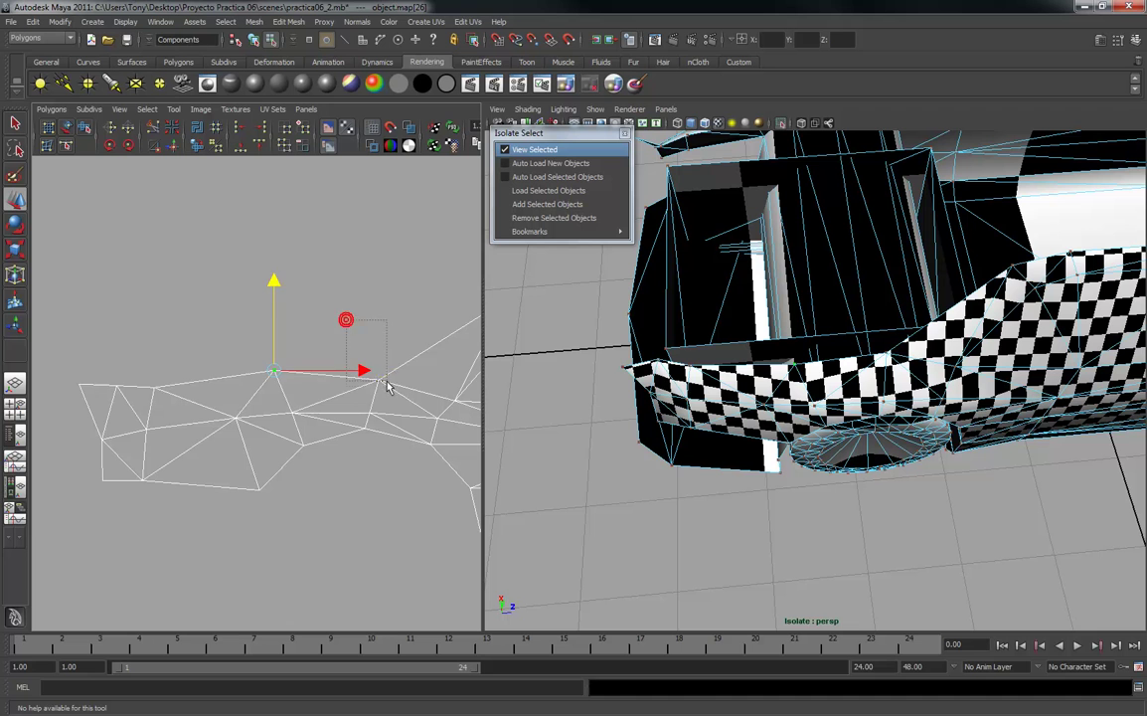
drag(385, 378, 394, 394)
drag(375, 307, 377, 288)
Select the roof-edge UVs at the rear and front ends of the roofline and raise them together slightly.
mouse_move(744, 353)
alt+mouse_down()
mouse_move(766, 340)
mouse_move(752, 302)
mouse_move(708, 340)
mouse_move(731, 343)
mouse_move(728, 397)
mouse_move(740, 377)
alt+mouse_up()
alt+right_drag(739, 393, 794, 302)
alt+drag(795, 302, 679, 310)
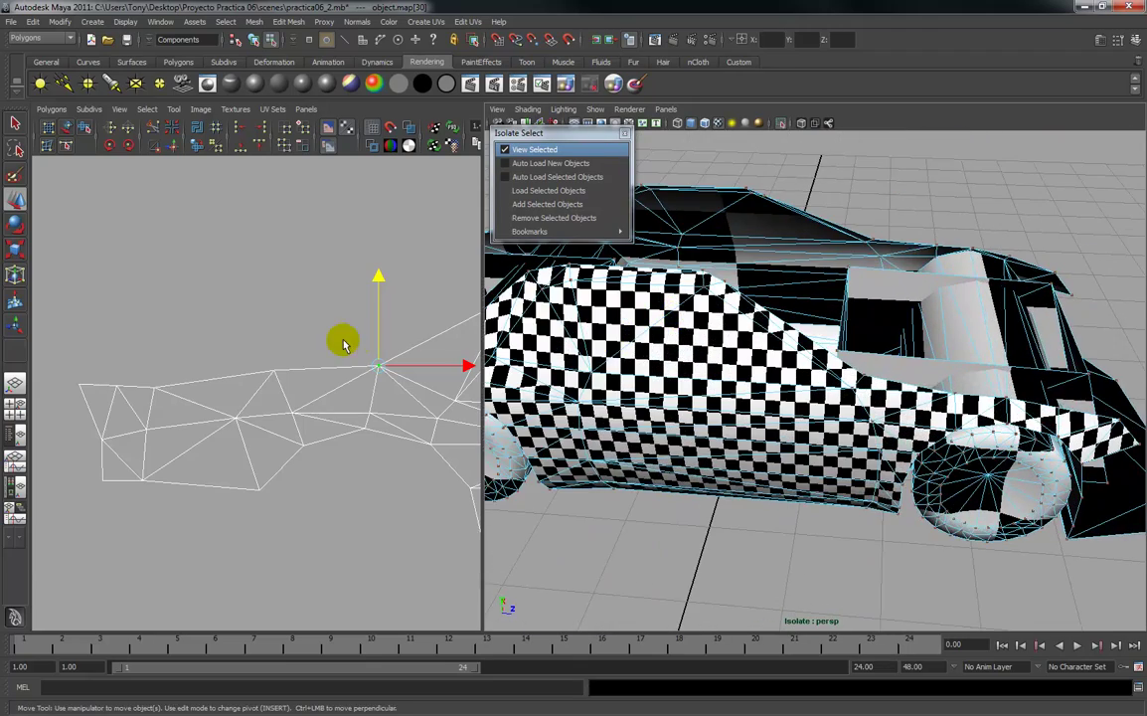
mouse_move(465, 332)
alt+middle_down()
mouse_move(285, 344)
mouse_move(325, 338)
mouse_move(75, 323)
alt+middle_up()
alt+drag(636, 286, 686, 341)
alt+middle_drag(685, 337, 712, 335)
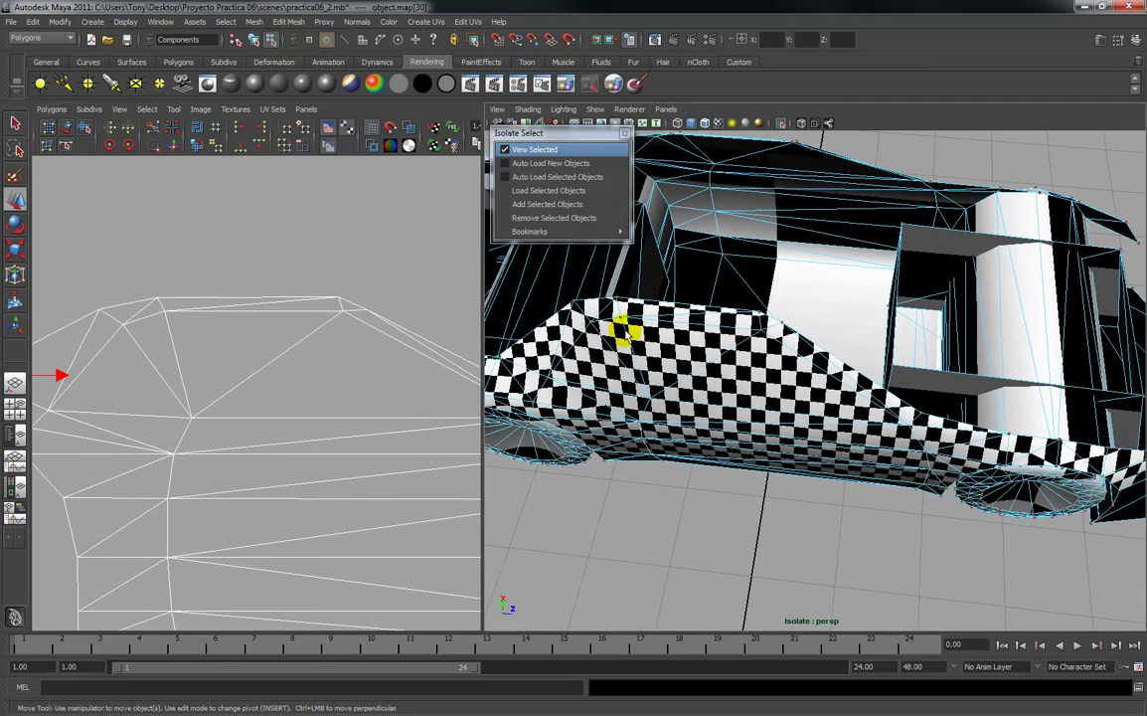
mouse_move(75, 272)
mouse_down()
mouse_move(106, 314)
mouse_move(169, 304)
mouse_up()
shift+drag(293, 273, 379, 318)
drag(233, 216, 233, 211)
Raise the single upper-edge UV at the base of the windshield.
alt+middle_drag(299, 272, 41, 234)
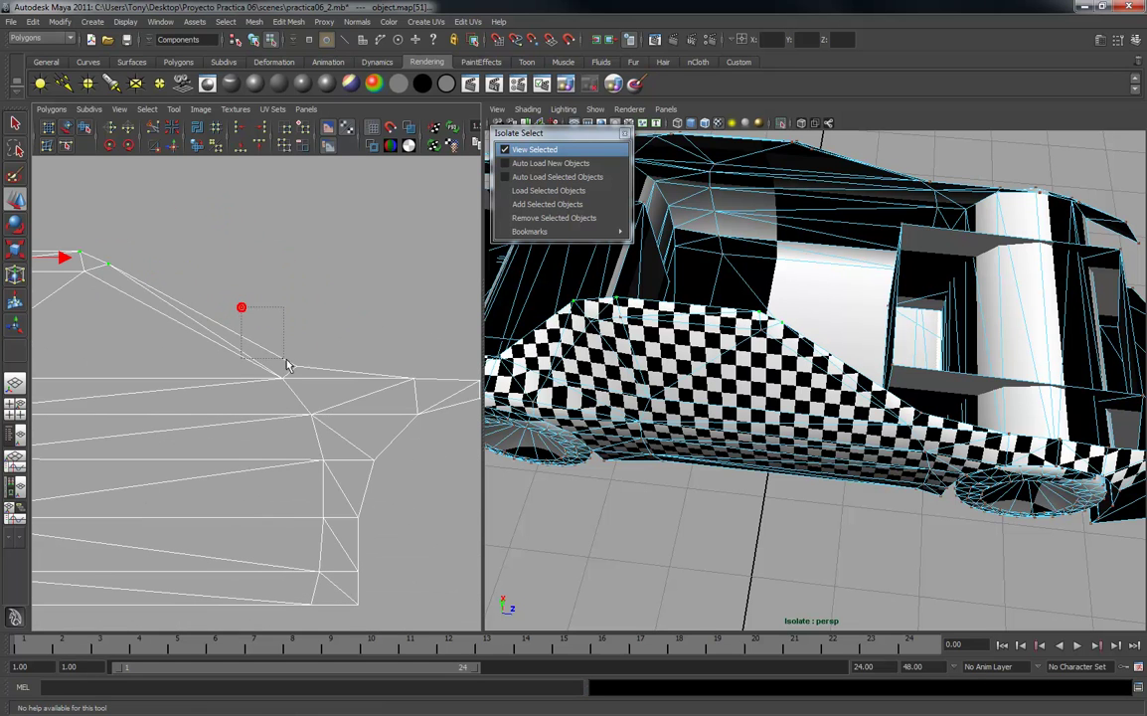
drag(309, 372, 309, 372)
drag(296, 279, 297, 267)
Select the three upper-edge UVs above the front wheel arch and raise them together.
alt+middle_drag(302, 278, 211, 308)
alt+drag(801, 466, 562, 398)
alt+right_drag(562, 398, 595, 400)
alt+middle_drag(594, 400, 679, 435)
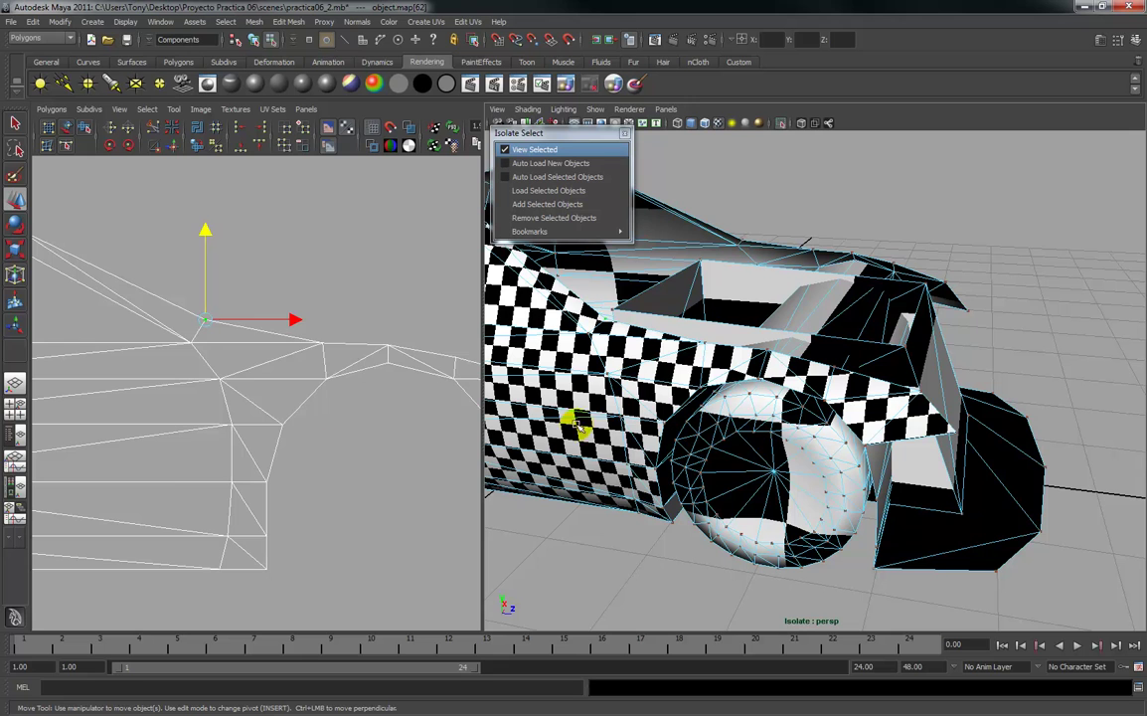
alt+middle_drag(164, 394, 101, 389)
alt+middle_drag(313, 394, 199, 387)
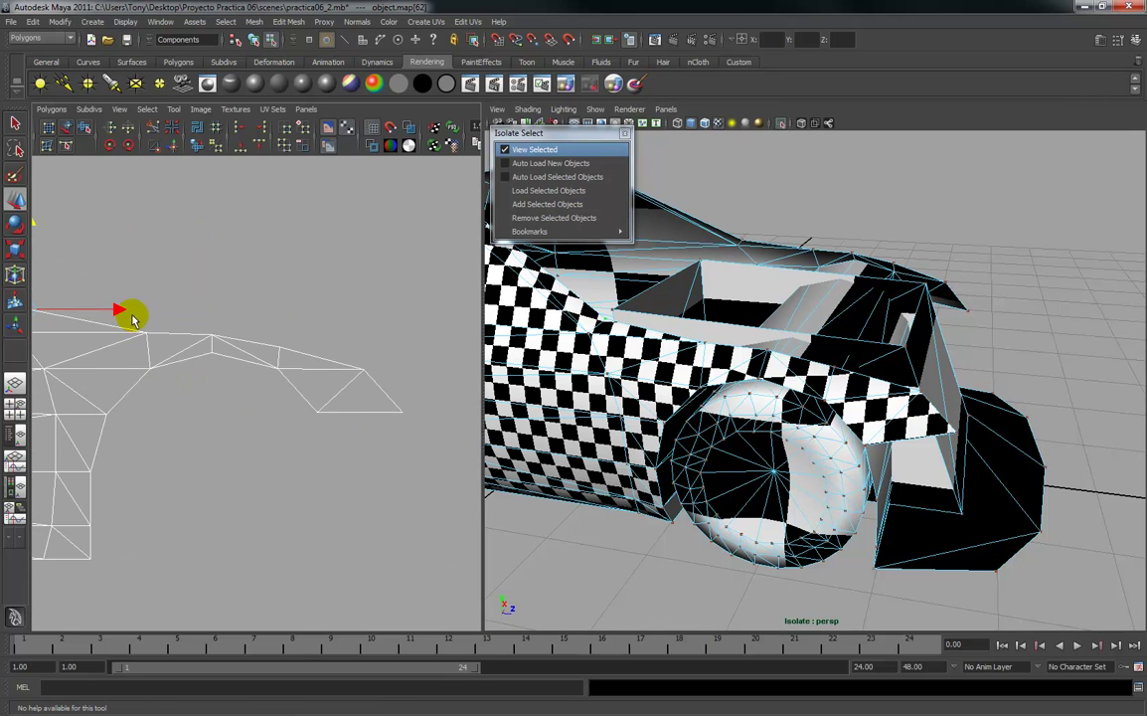
drag(221, 345, 293, 357)
key(ctrl+z)
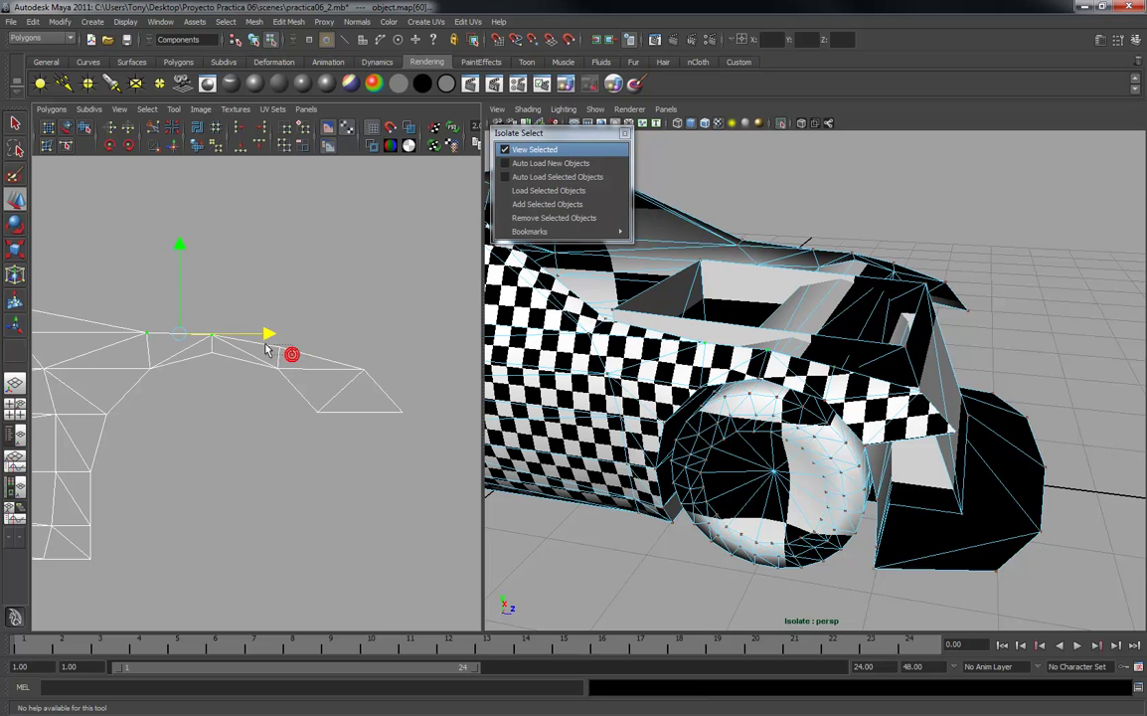
key(w)
drag(214, 257, 213, 244)
Examine the checker pattern on the body side and the adjusted UV shell from rear fender to front fender.
alt+drag(956, 407, 935, 400)
alt+right_drag(935, 400, 837, 398)
alt+drag(837, 398, 852, 429)
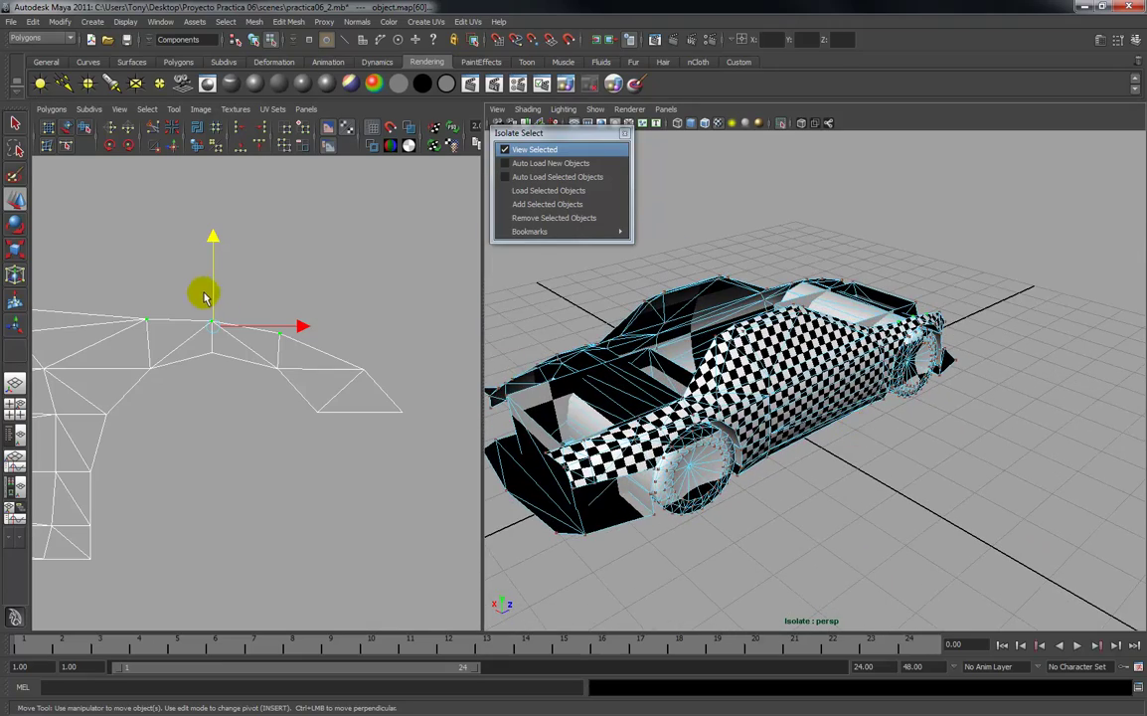
click(452, 280)
alt+right_drag(451, 280, 239, 375)
mouse_move(211, 424)
alt+middle_down()
mouse_move(488, 323)
mouse_move(146, 323)
mouse_move(238, 325)
mouse_move(159, 333)
mouse_move(225, 369)
mouse_move(201, 422)
alt+middle_up()
scroll(163, 357, up, 3)
scroll(205, 377, up, 3)
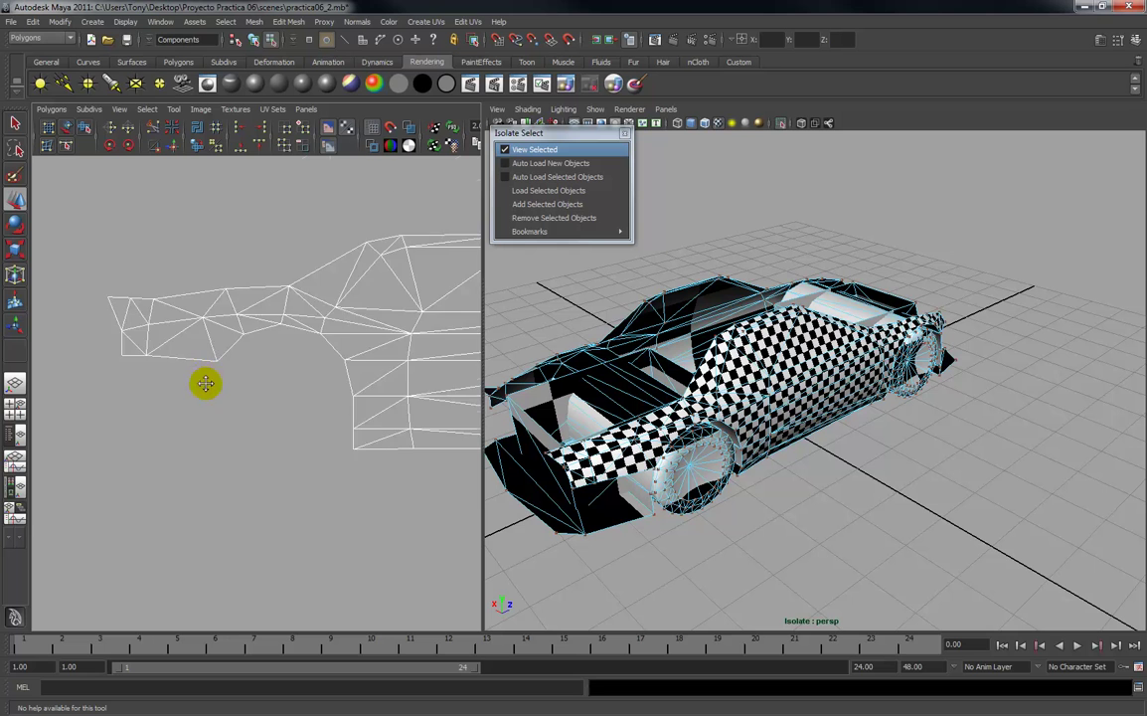
alt+middle_drag(206, 377, 218, 440)
drag(242, 360, 240, 356)
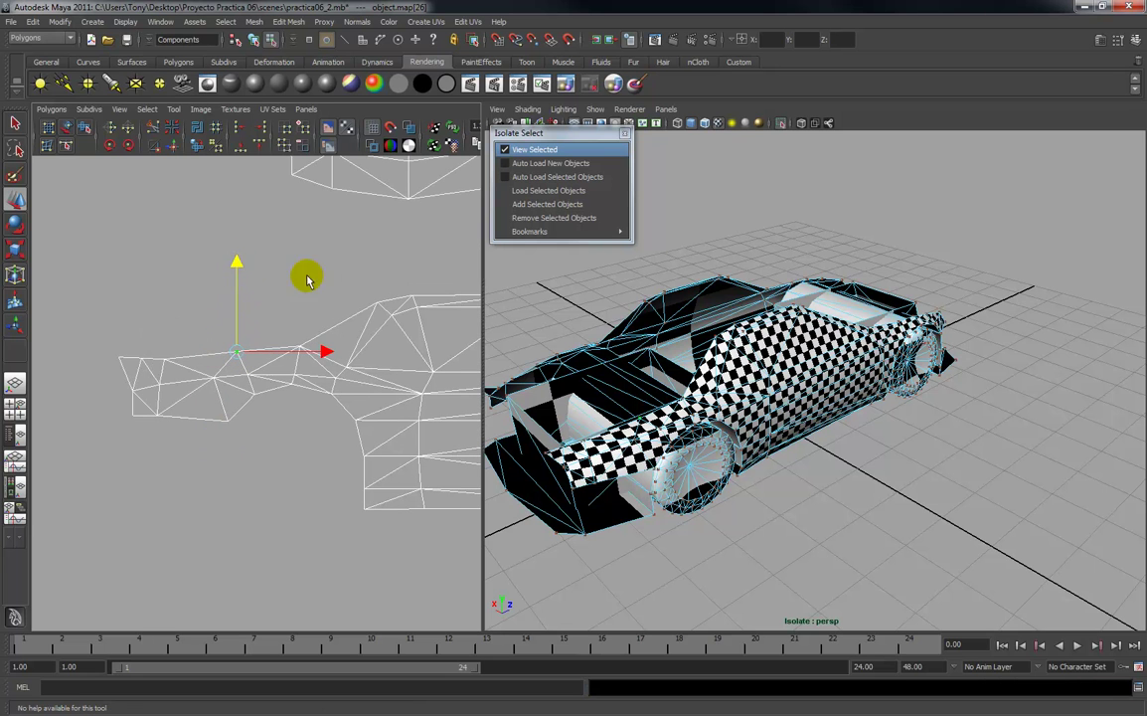
alt+right_drag(318, 318, 286, 308)
alt+middle_drag(287, 308, 44, 313)
alt+right_drag(264, 433, 189, 241)
alt+middle_drag(189, 241, 190, 244)
click(286, 450)
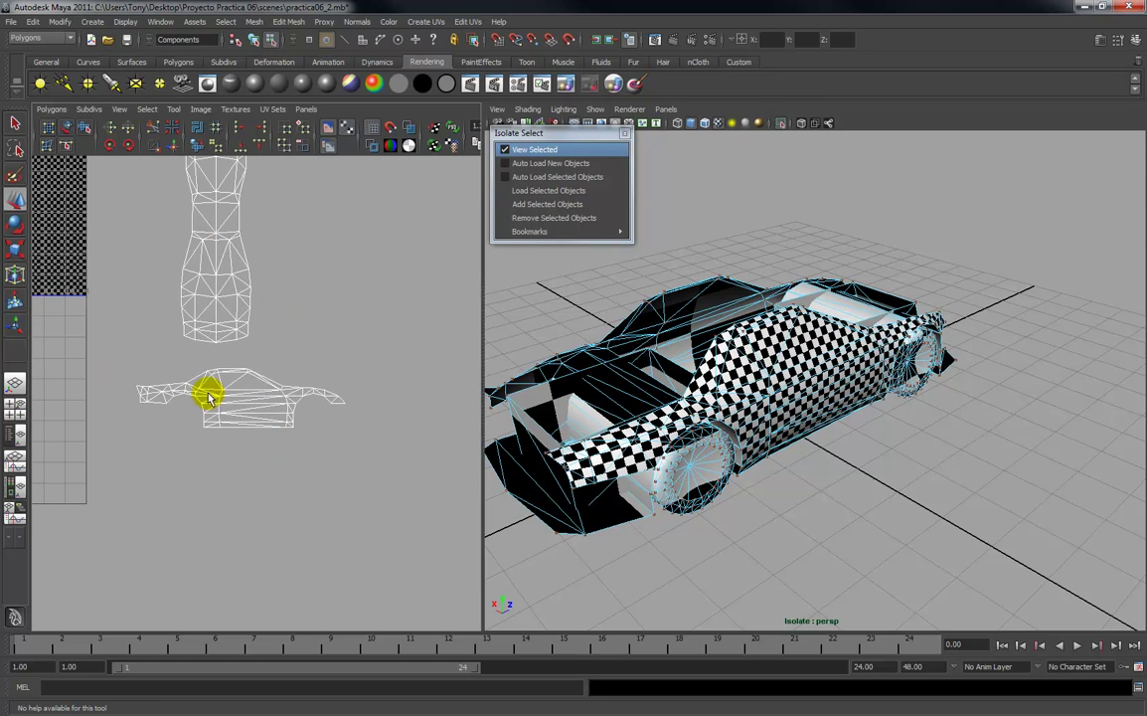
Select all faces of the mapped body side, remove them from the isolated view, and turn off textured display.
alt+right_drag(199, 382, 288, 464)
right_drag(212, 391, 228, 420)
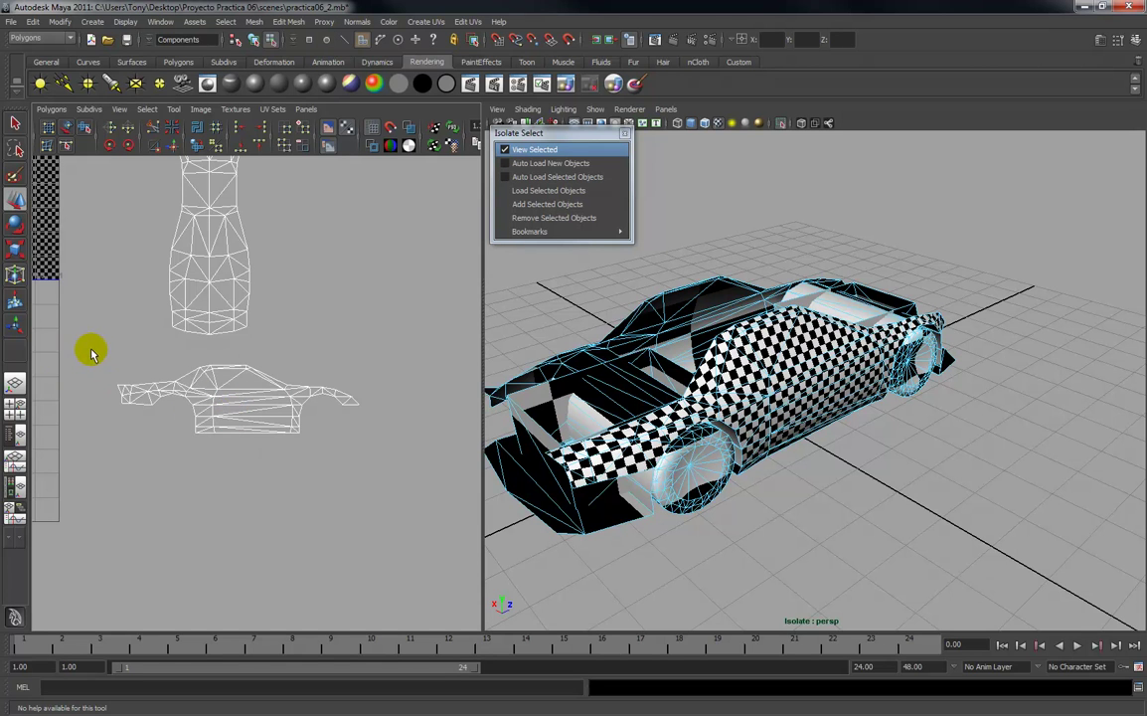
drag(362, 460, 362, 459)
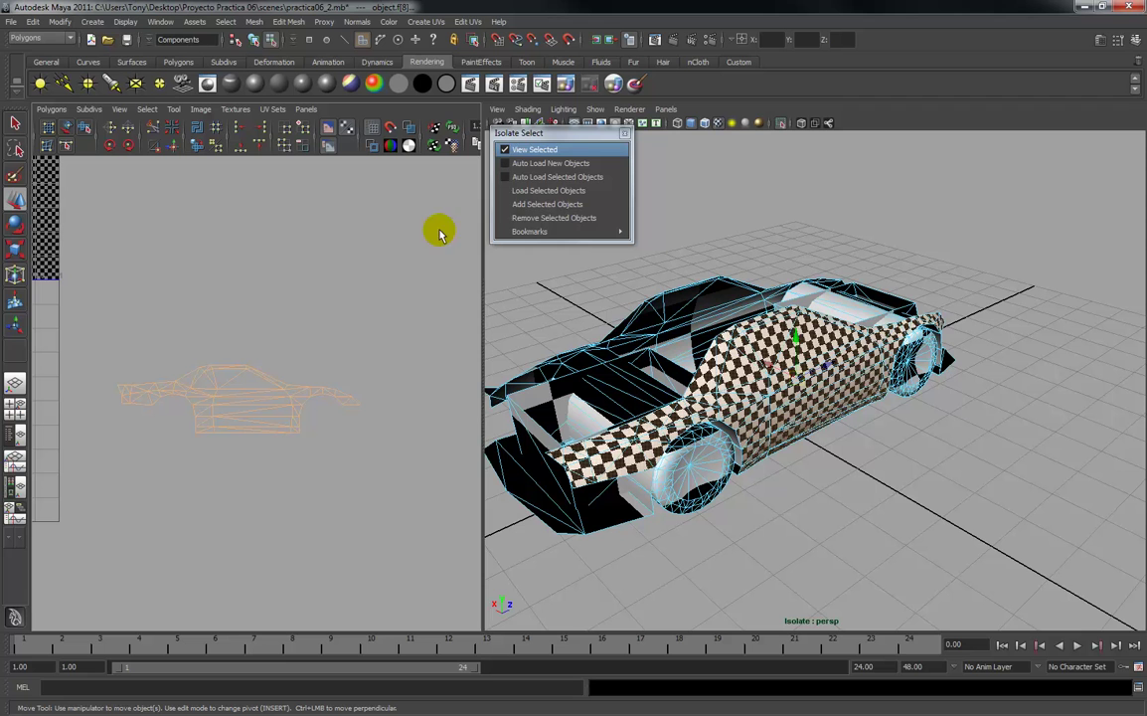
click(526, 218)
alt+drag(917, 582, 853, 481)
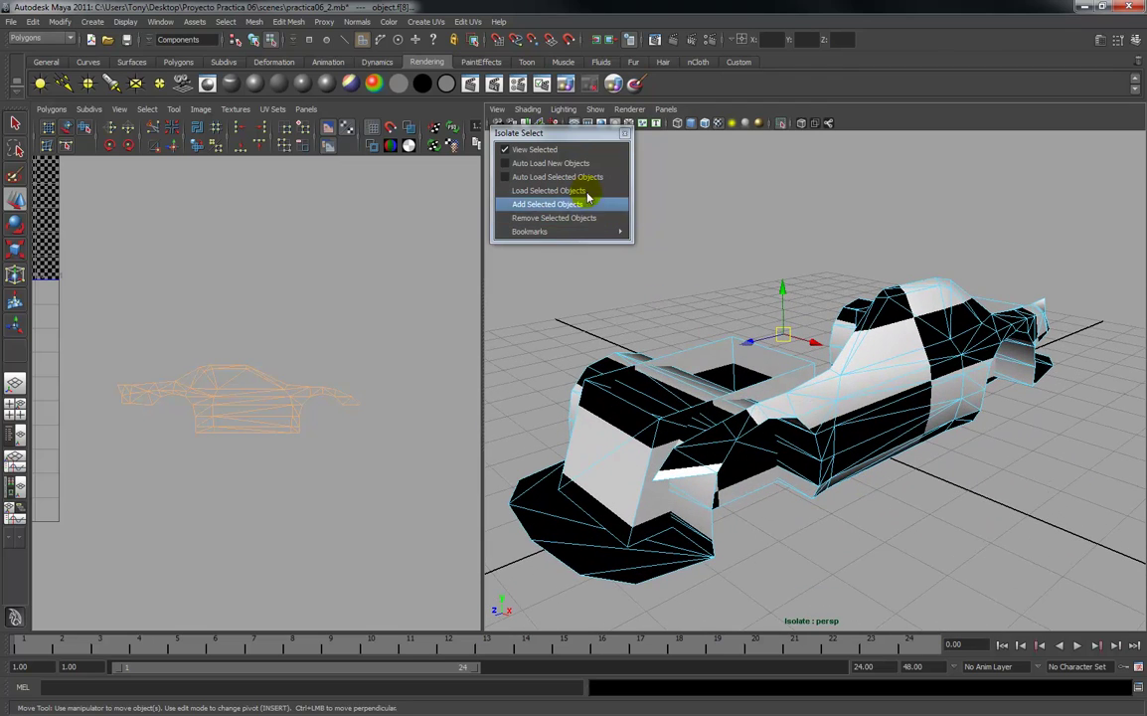
click(717, 125)
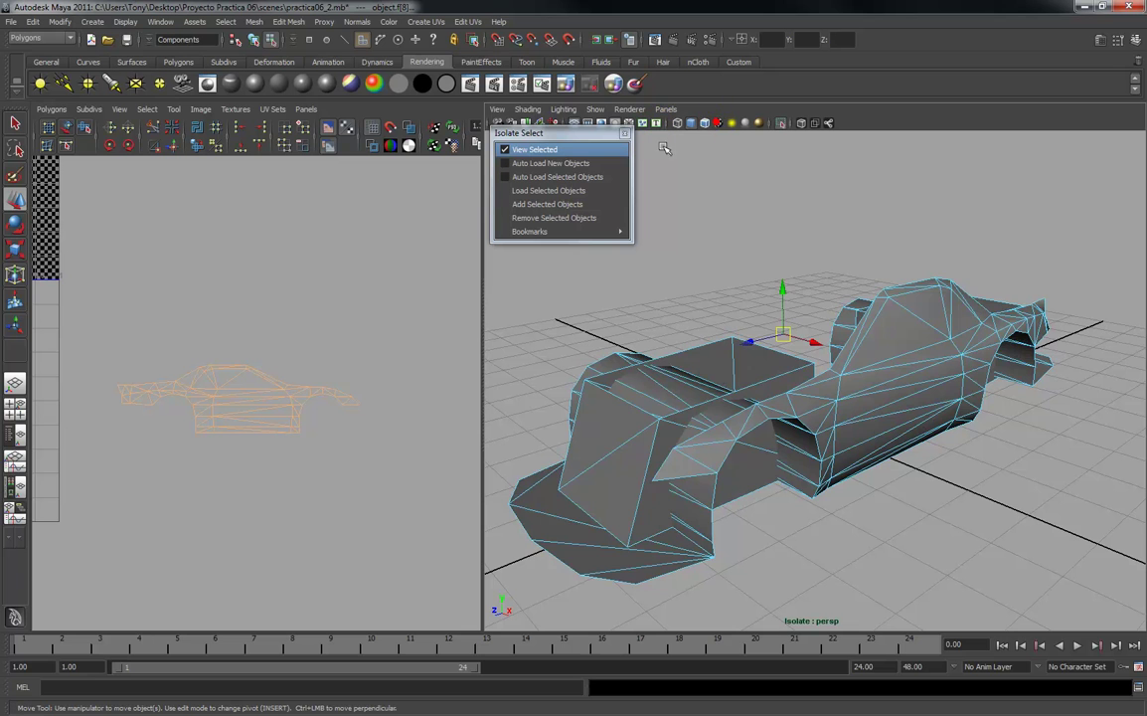
Select the faces of the opposite side's front fender, from its tip across the top of the wheel arch.
scroll(696, 472, up, 3)
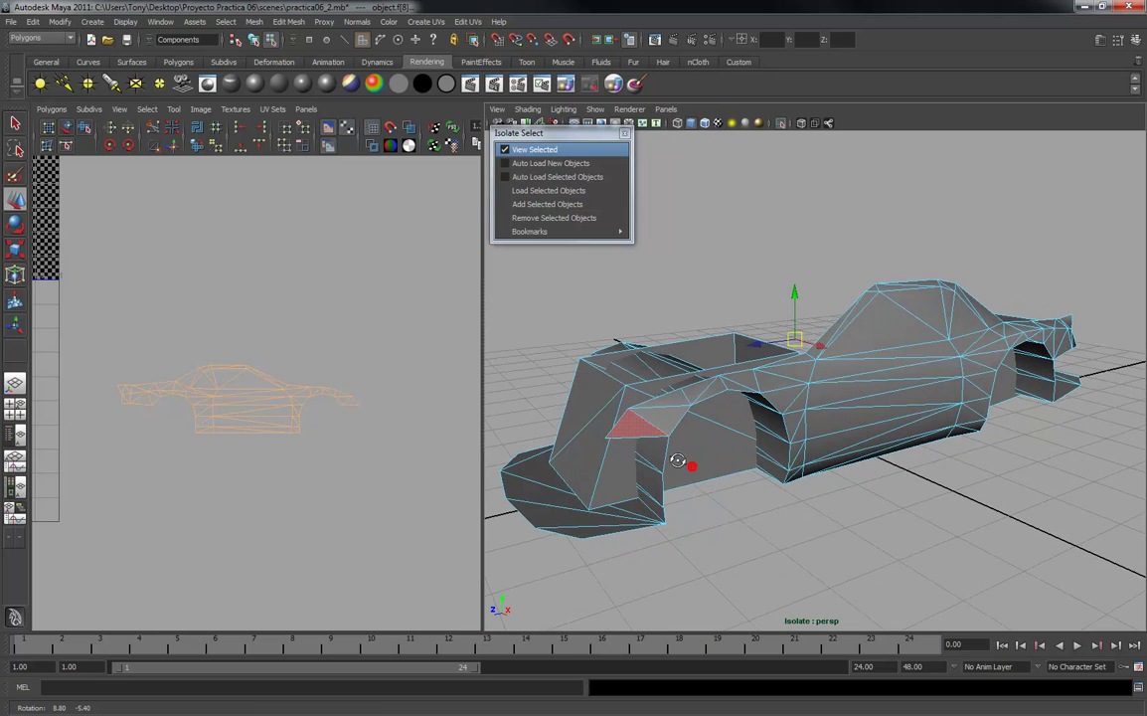
click(711, 454)
shift+click(741, 443)
click(763, 415)
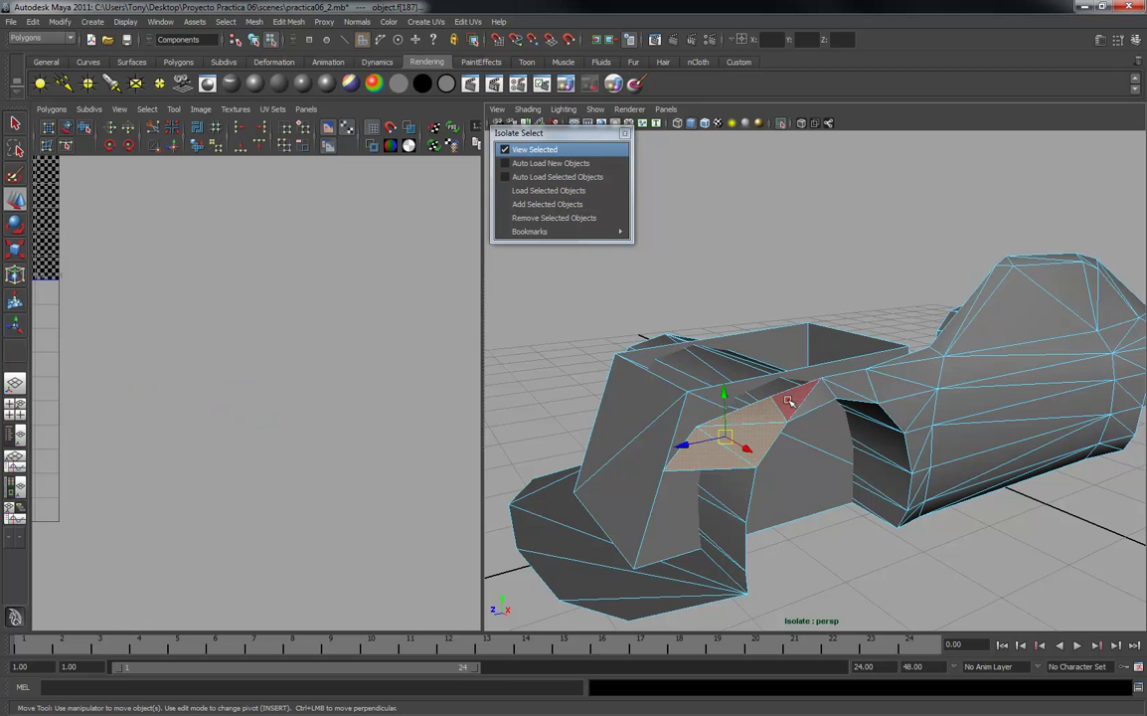
shift+click(853, 388)
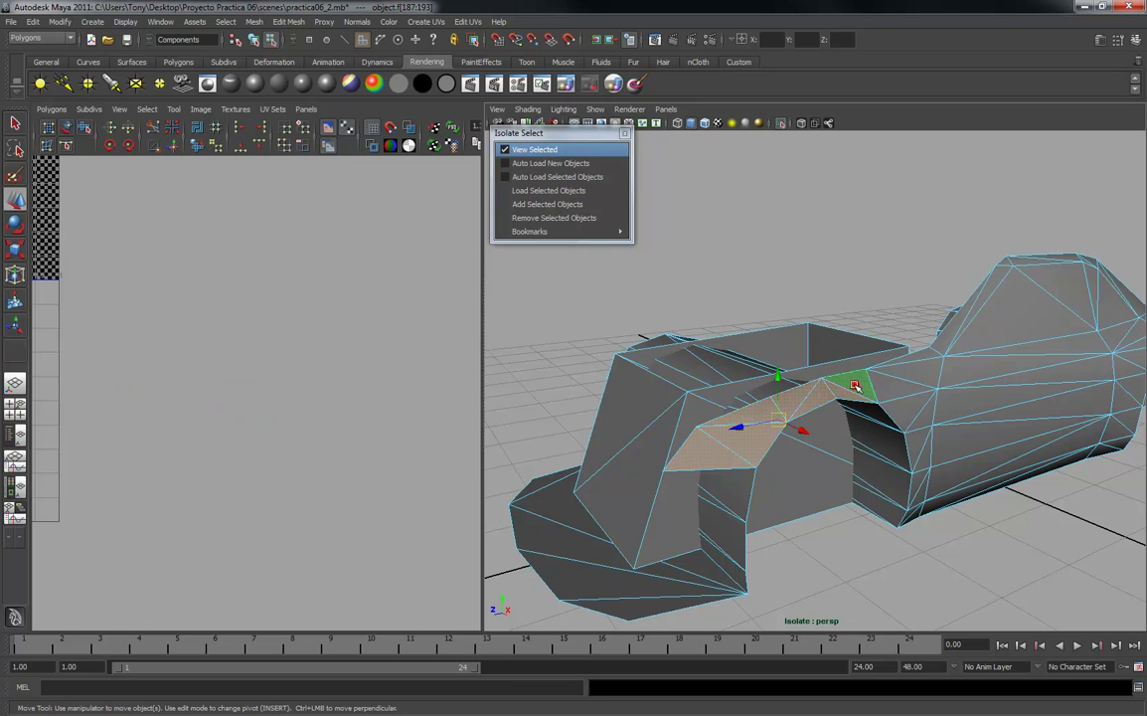
key(q)
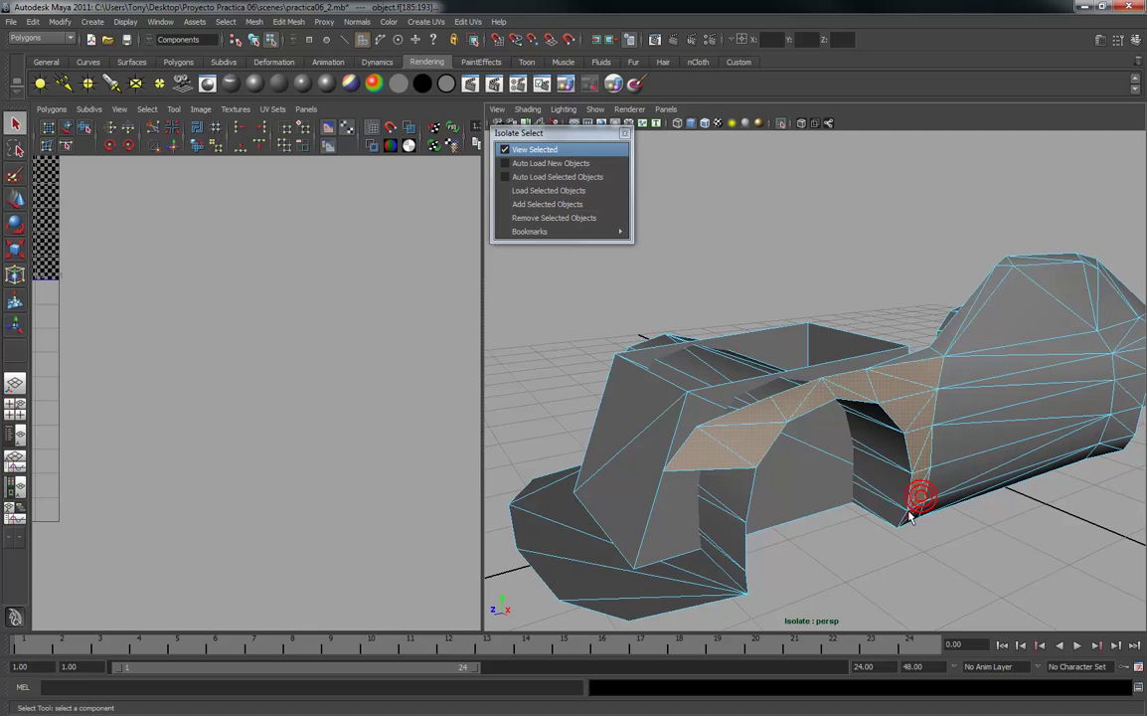
Add the lower faces behind the front wheel arch and the first long face above the sill to the selection.
alt+drag(887, 462, 801, 441)
alt+right_drag(801, 441, 809, 471)
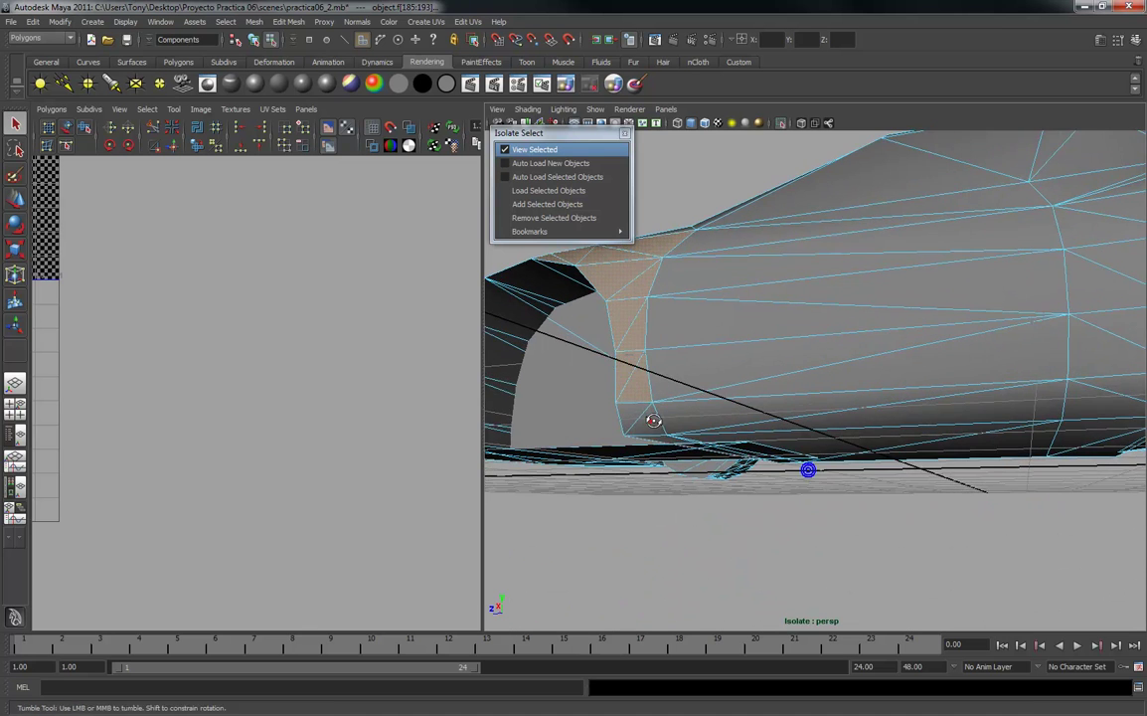
alt+drag(650, 421, 668, 420)
shift+click(689, 410)
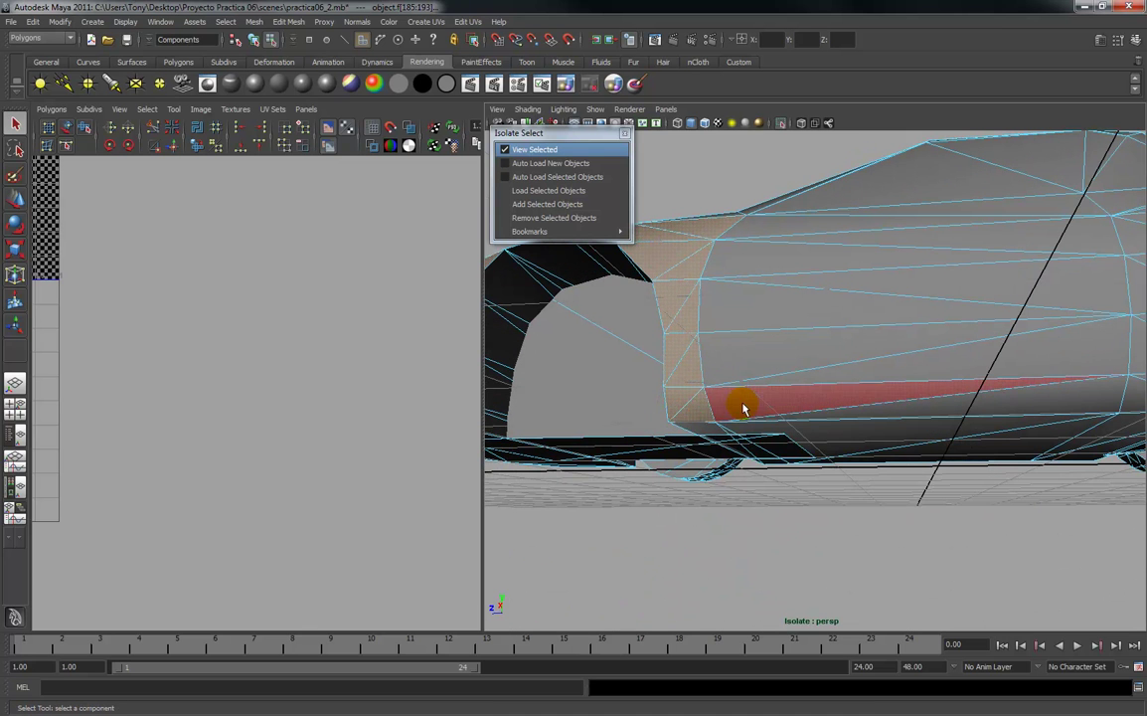
shift+click(743, 404)
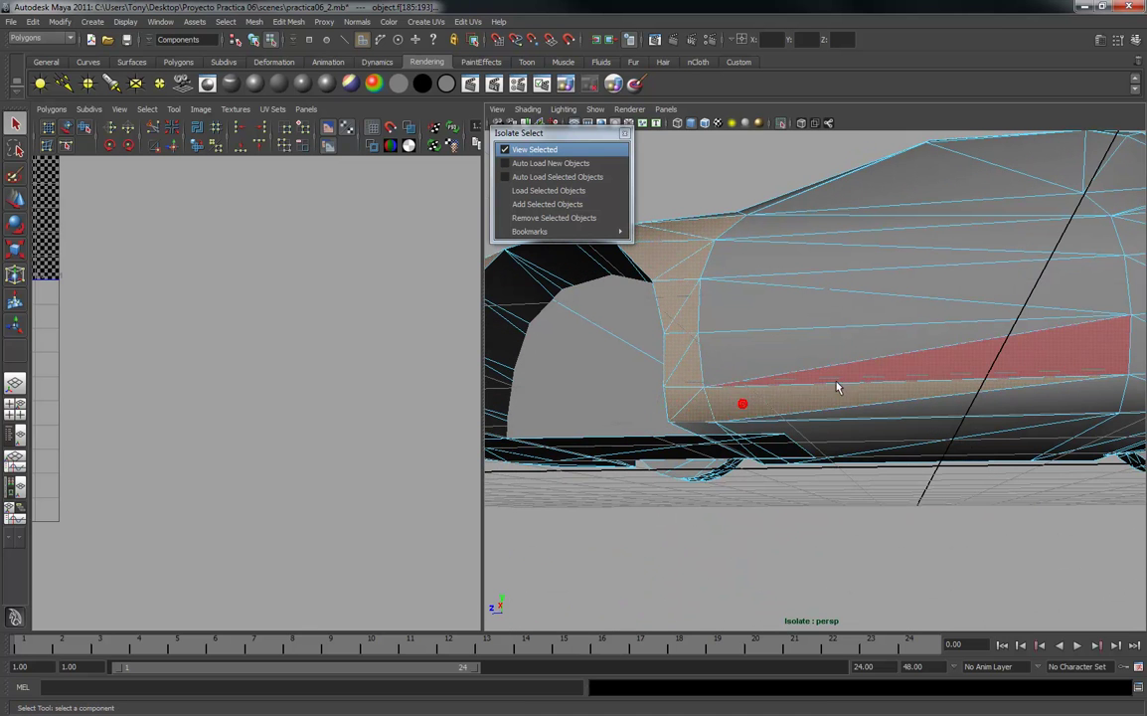
Add the door, side window and adjoining rear faces to the selection with the Paint Selection tool.
click(15, 175)
alt+drag(748, 304, 821, 402)
alt+middle_drag(821, 403, 591, 322)
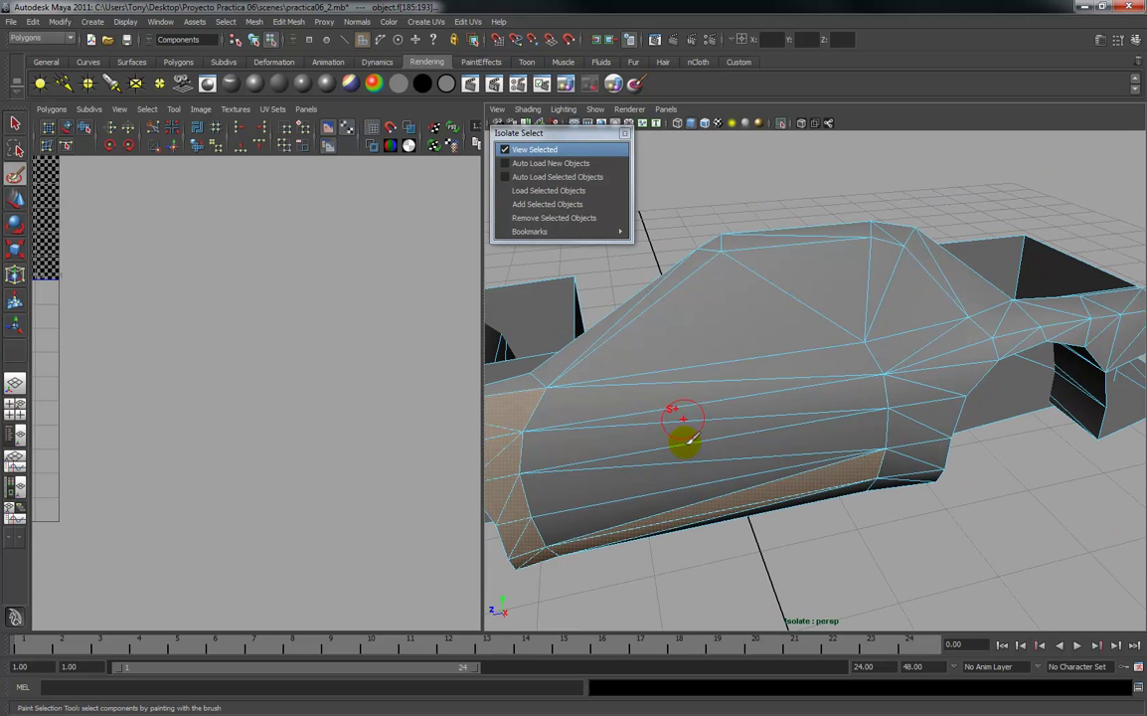
drag(733, 494, 662, 441)
drag(672, 390, 792, 434)
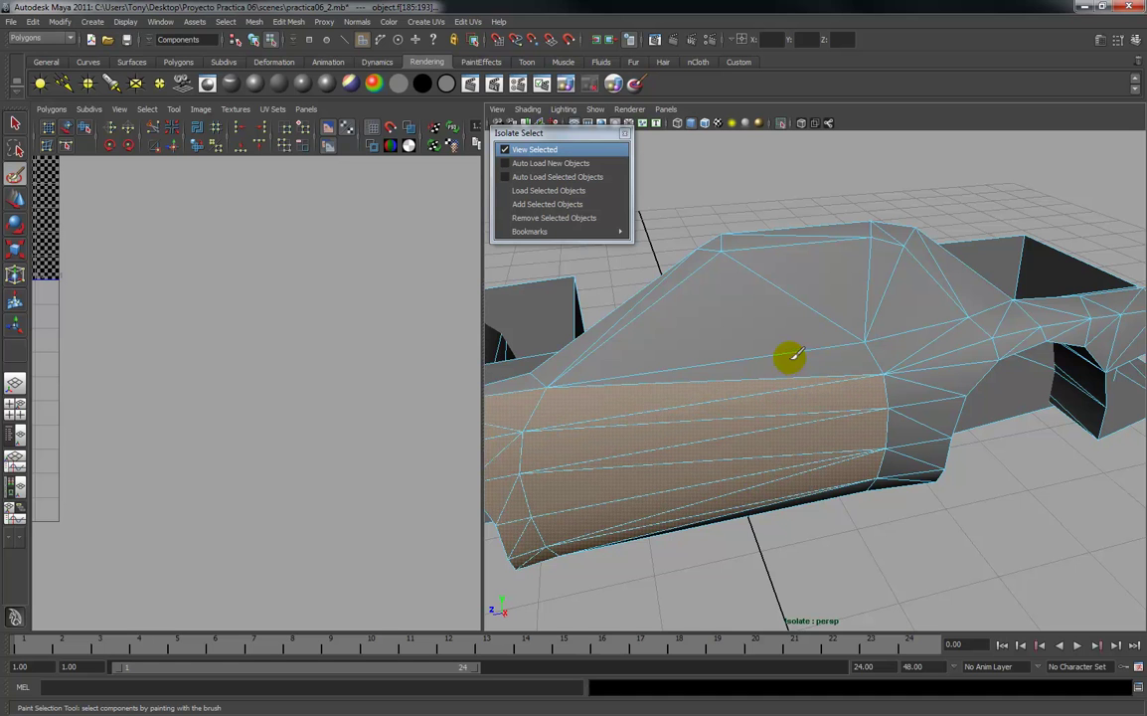
mouse_move(746, 363)
mouse_down()
mouse_move(699, 323)
mouse_move(786, 284)
mouse_move(911, 283)
mouse_move(926, 340)
mouse_move(946, 350)
mouse_move(892, 392)
mouse_move(948, 388)
mouse_move(911, 427)
mouse_move(917, 448)
mouse_up()
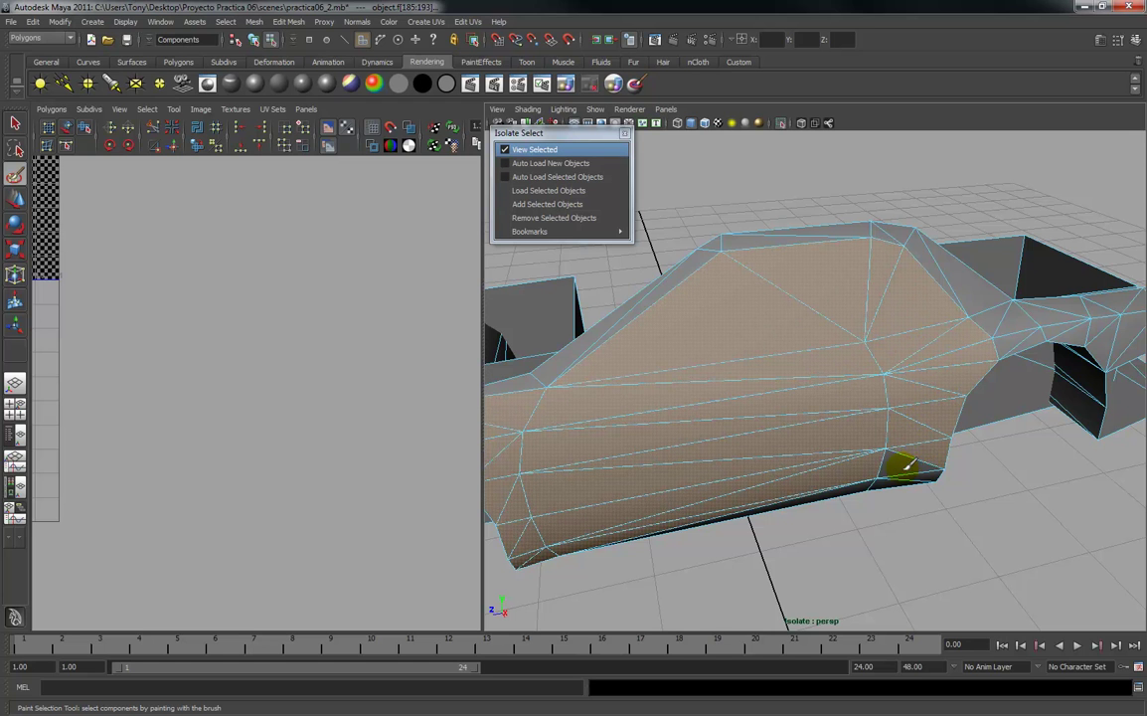
Paint the remaining sill, windshield-pillar and roof-edge faces of this side into the selection.
alt+drag(824, 439, 821, 411)
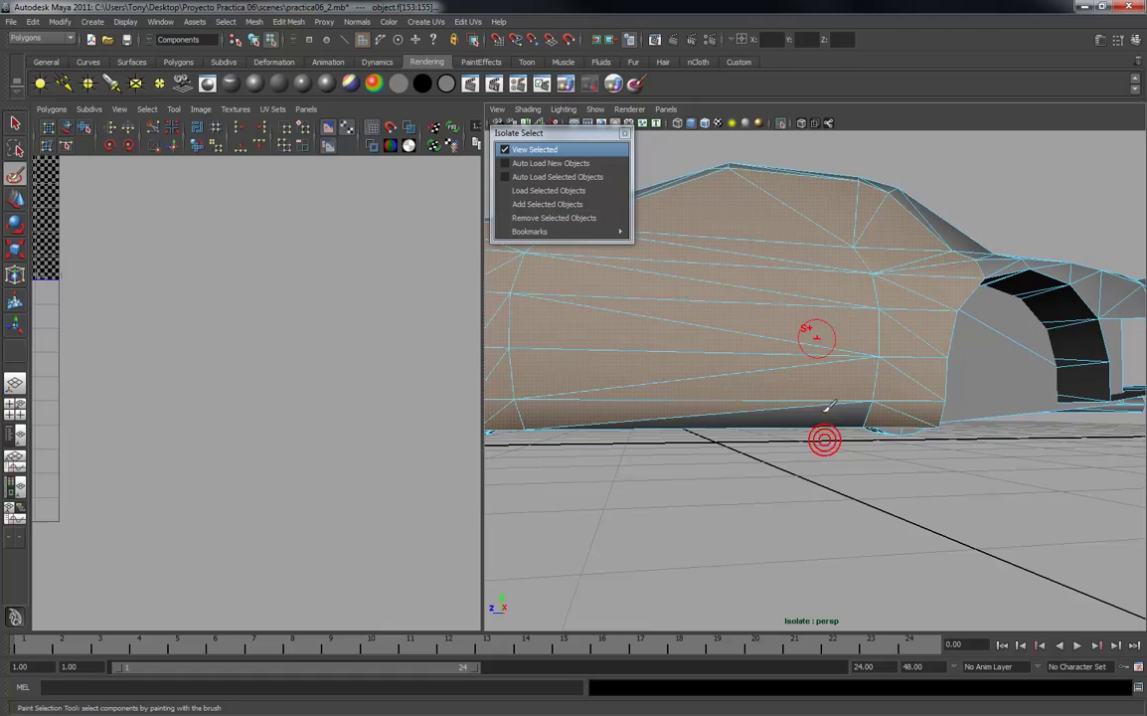
mouse_move(725, 354)
alt+mouse_down()
mouse_move(738, 366)
mouse_move(707, 313)
mouse_move(673, 300)
mouse_move(809, 398)
mouse_move(770, 395)
mouse_move(845, 340)
mouse_move(720, 448)
mouse_move(720, 369)
alt+mouse_up()
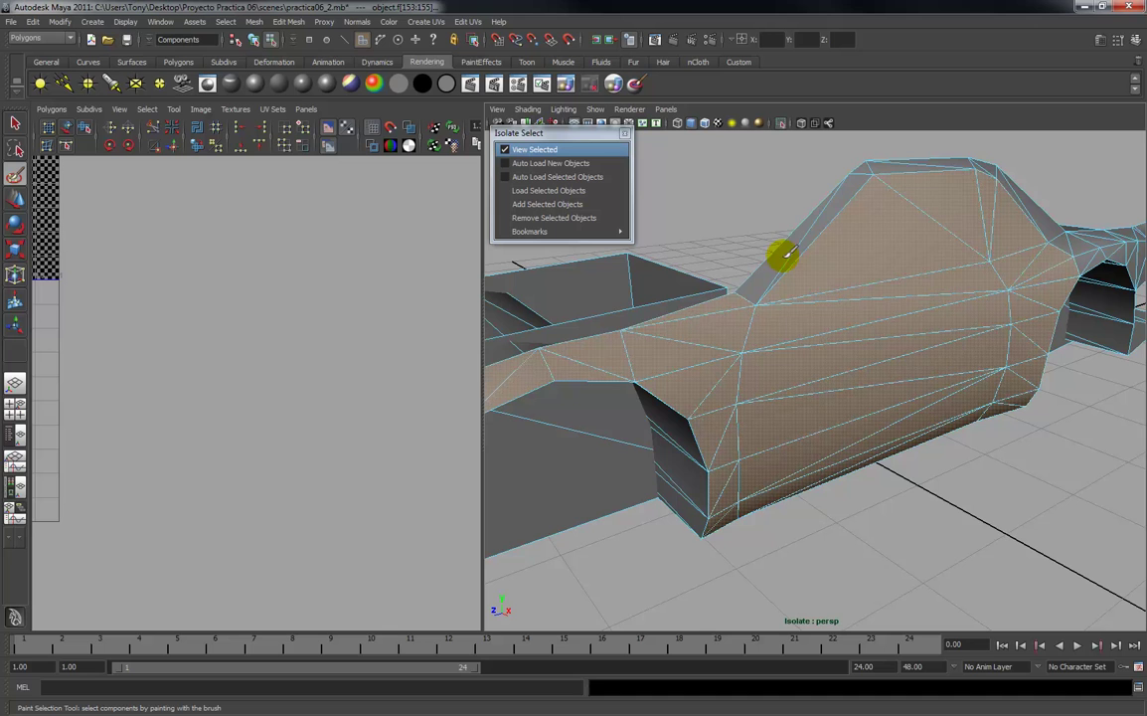
drag(795, 236, 817, 232)
alt+right_drag(861, 240, 825, 354)
alt+drag(826, 354, 723, 445)
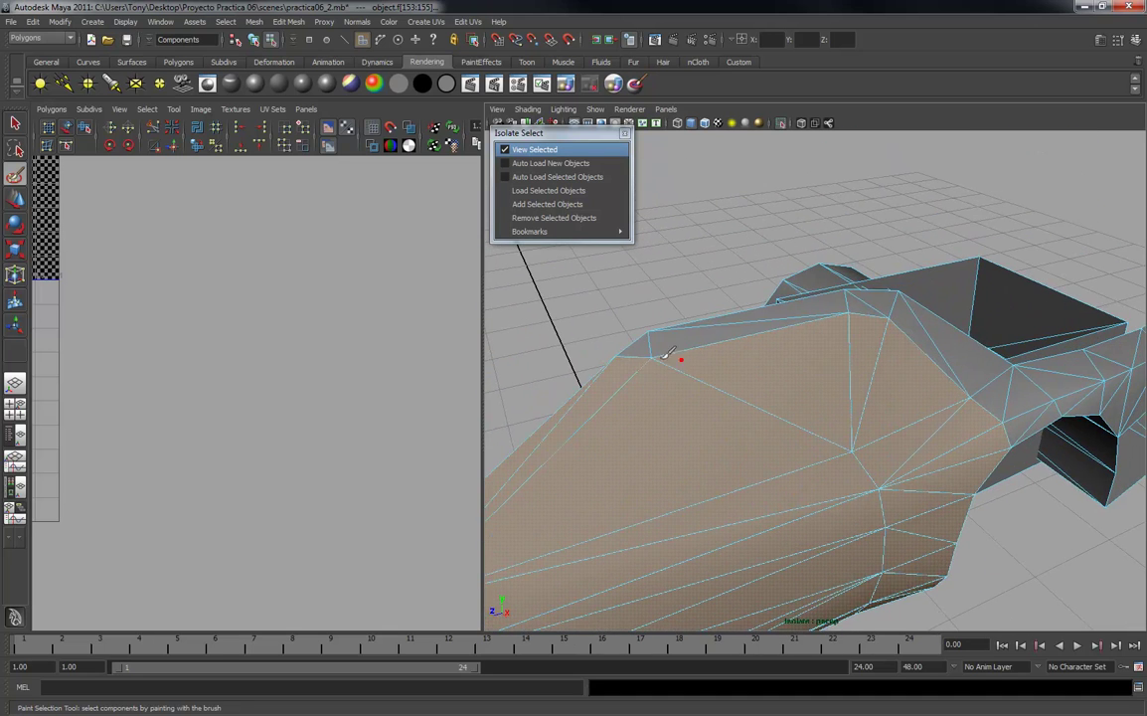
mouse_move(639, 346)
mouse_down()
mouse_move(792, 315)
mouse_move(789, 335)
mouse_move(756, 321)
mouse_move(793, 373)
mouse_move(799, 344)
mouse_move(806, 438)
mouse_move(837, 467)
mouse_move(853, 429)
mouse_move(908, 461)
mouse_move(921, 452)
mouse_move(962, 483)
mouse_move(979, 525)
mouse_move(994, 481)
mouse_up()
Paint the rear fender faces through to the tail into the selection and check the selected body side from all around.
alt+middle_drag(973, 475, 787, 379)
mouse_move(783, 372)
mouse_down()
mouse_move(738, 326)
mouse_move(759, 421)
mouse_move(742, 358)
mouse_move(822, 395)
mouse_up()
mouse_move(855, 407)
mouse_down()
mouse_move(845, 345)
mouse_move(768, 377)
mouse_move(822, 359)
mouse_move(774, 376)
mouse_move(686, 371)
mouse_move(702, 368)
mouse_move(781, 418)
mouse_move(815, 401)
mouse_up()
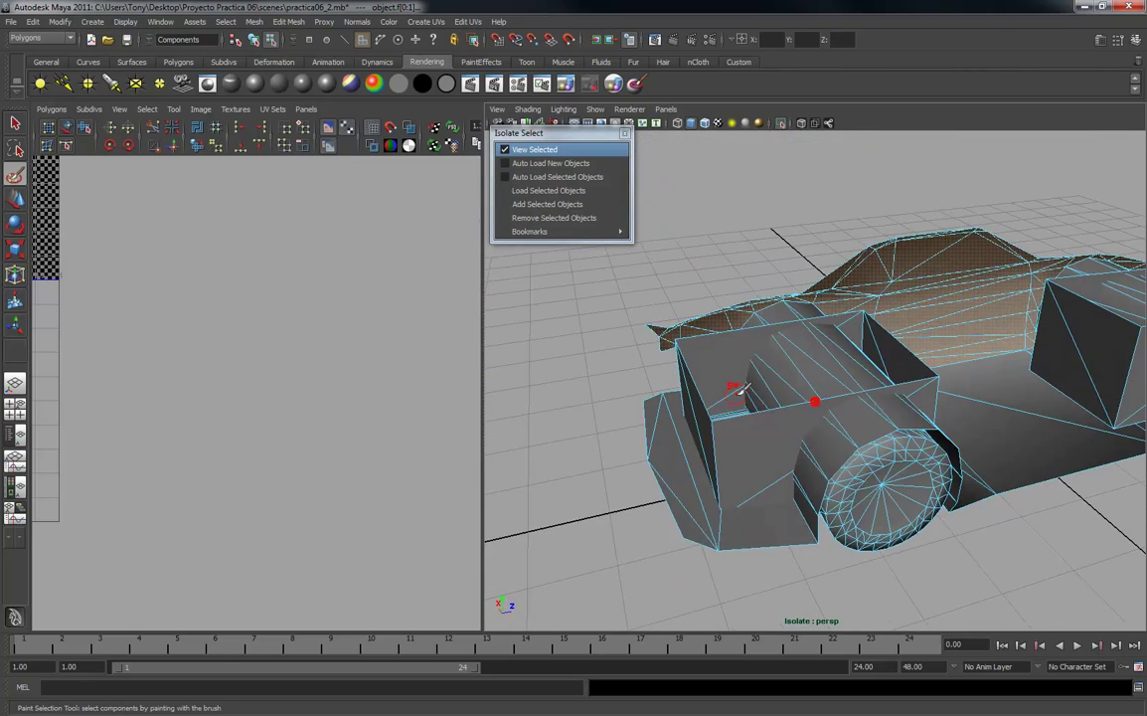
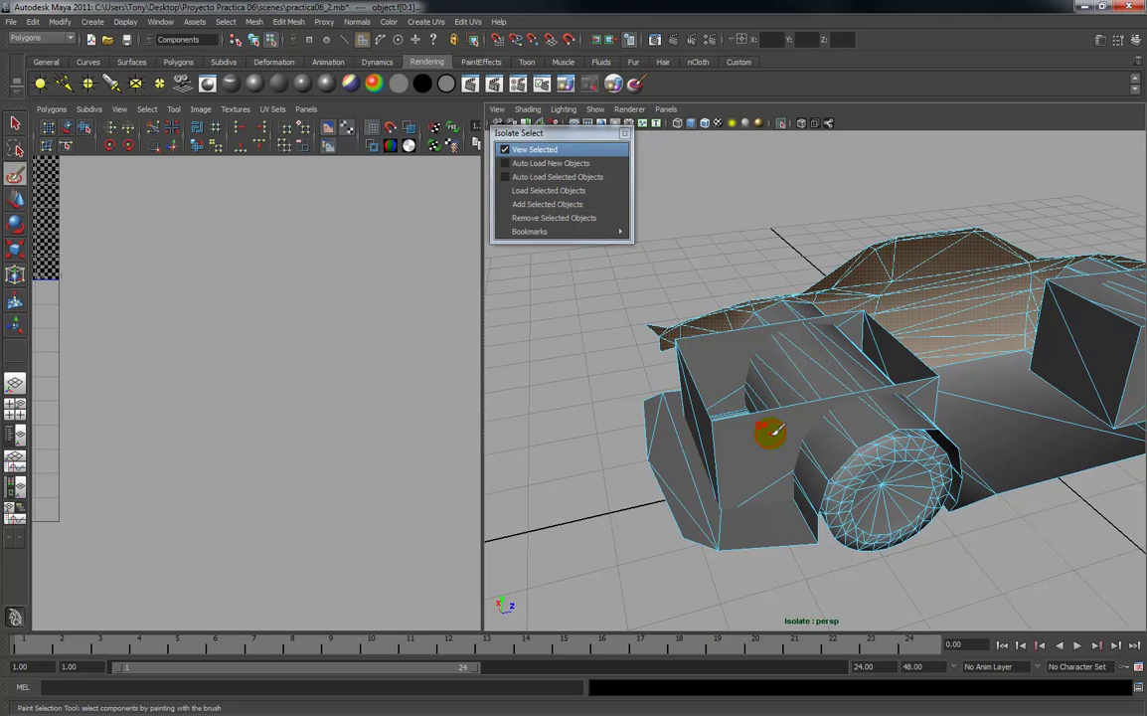
alt+drag(762, 428, 980, 394)
alt+right_drag(611, 454, 607, 395)
alt+middle_drag(606, 395, 667, 378)
mouse_move(666, 379)
alt+mouse_down()
mouse_move(724, 359)
mouse_move(778, 320)
mouse_move(791, 289)
mouse_move(891, 403)
mouse_move(911, 404)
mouse_move(809, 401)
mouse_move(731, 362)
alt+mouse_up()
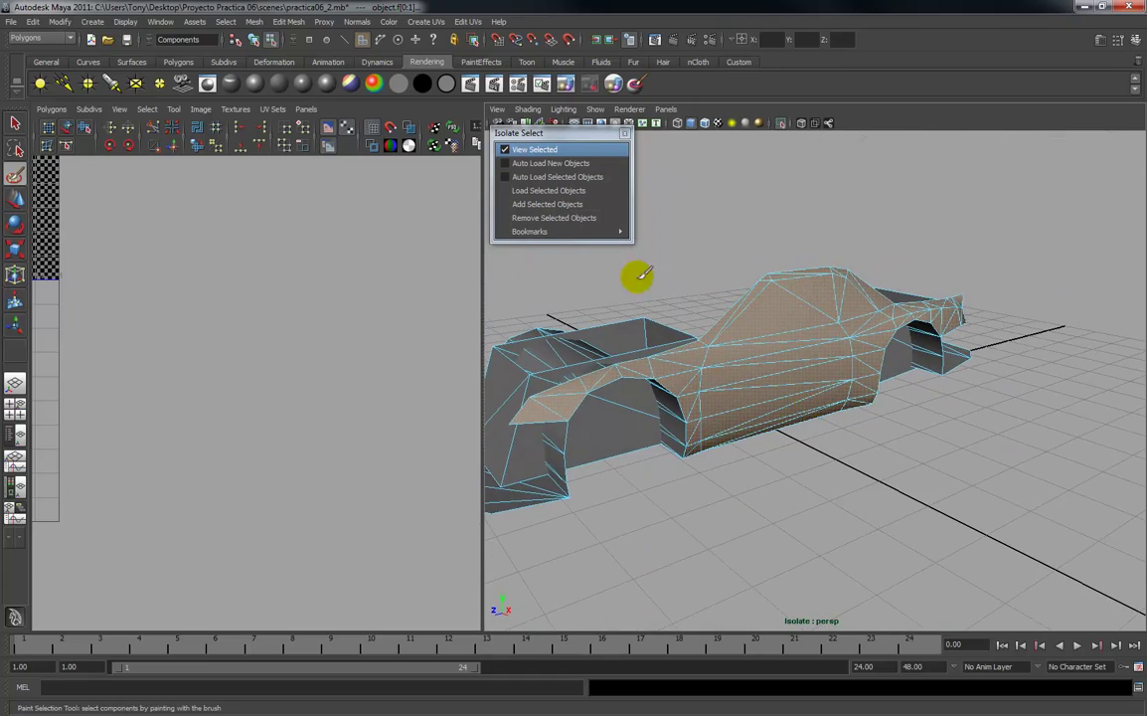
Apply a planar projection along the X axis, fitted to the bounding box, to the selected body-side faces.
click(424, 21)
click(547, 47)
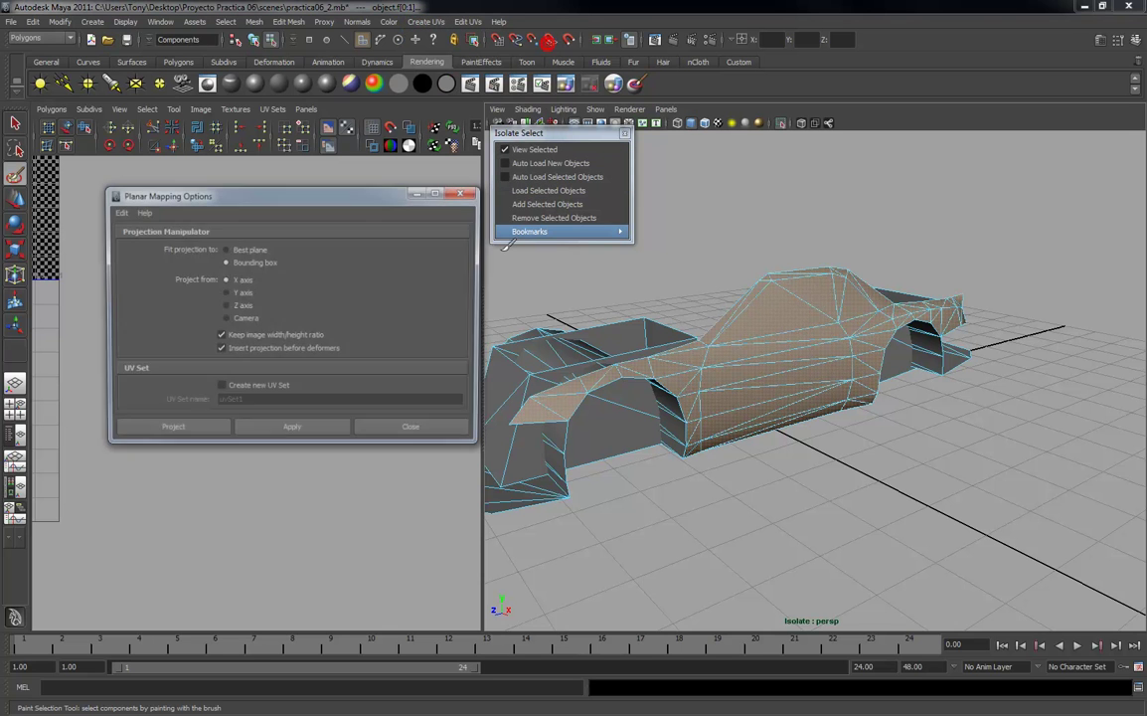
click(292, 431)
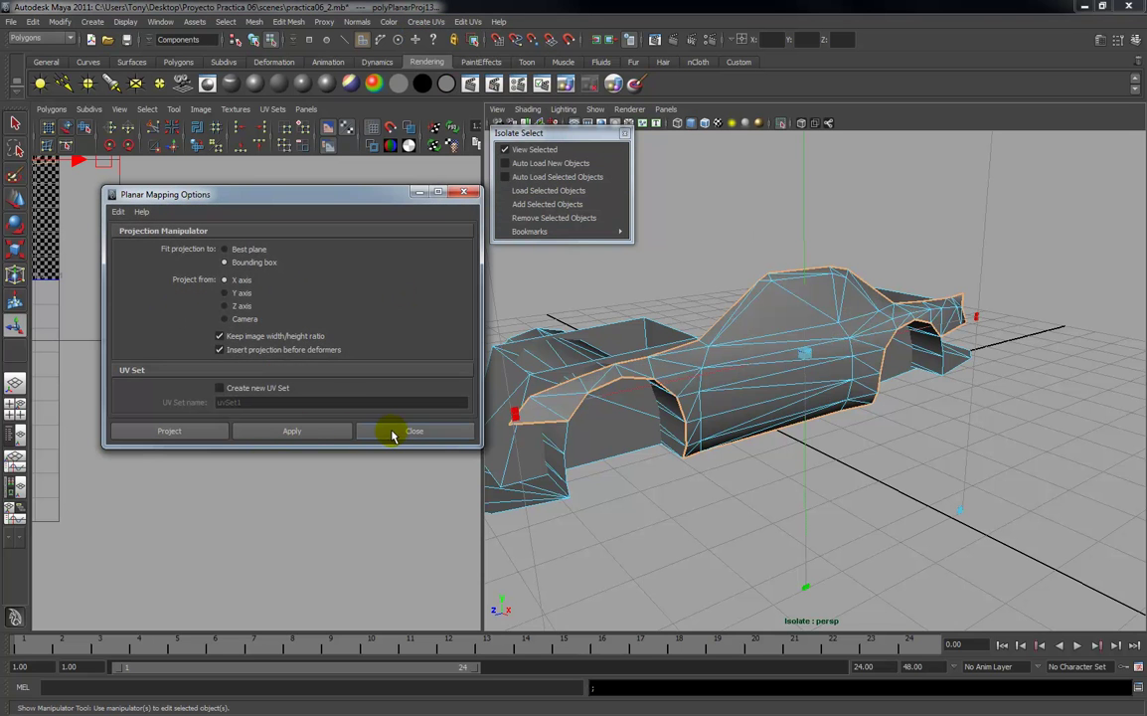
scroll(877, 441, down, 5)
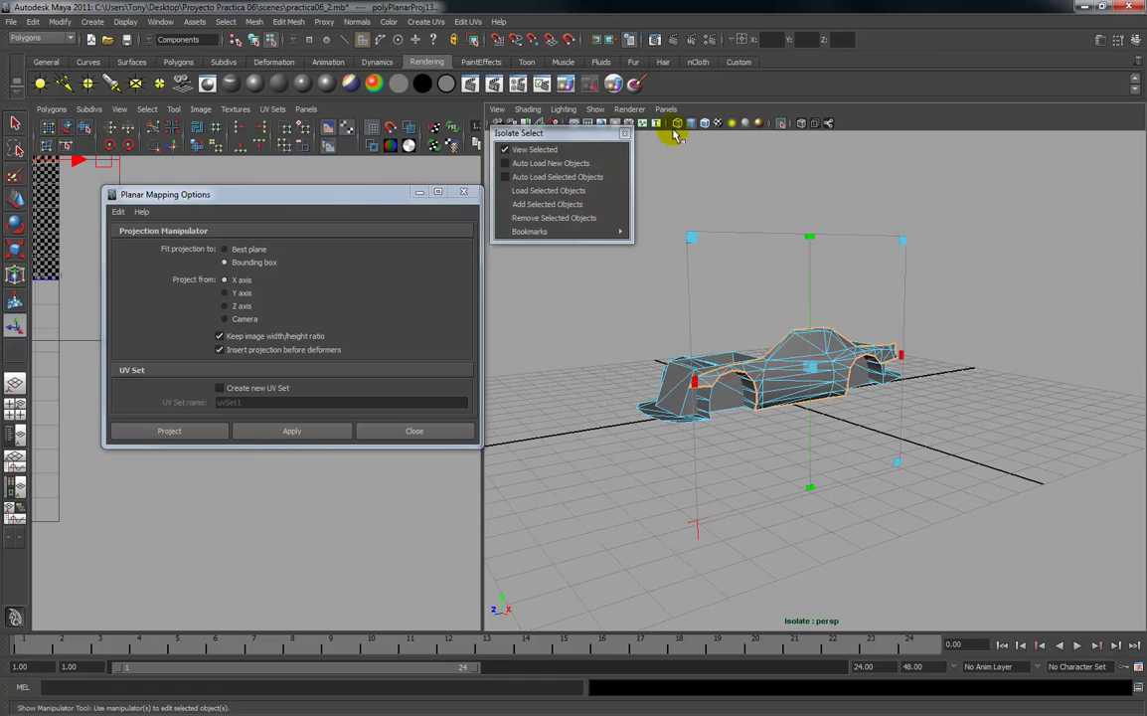
drag(209, 201, 595, 269)
scroll(268, 290, down, 5)
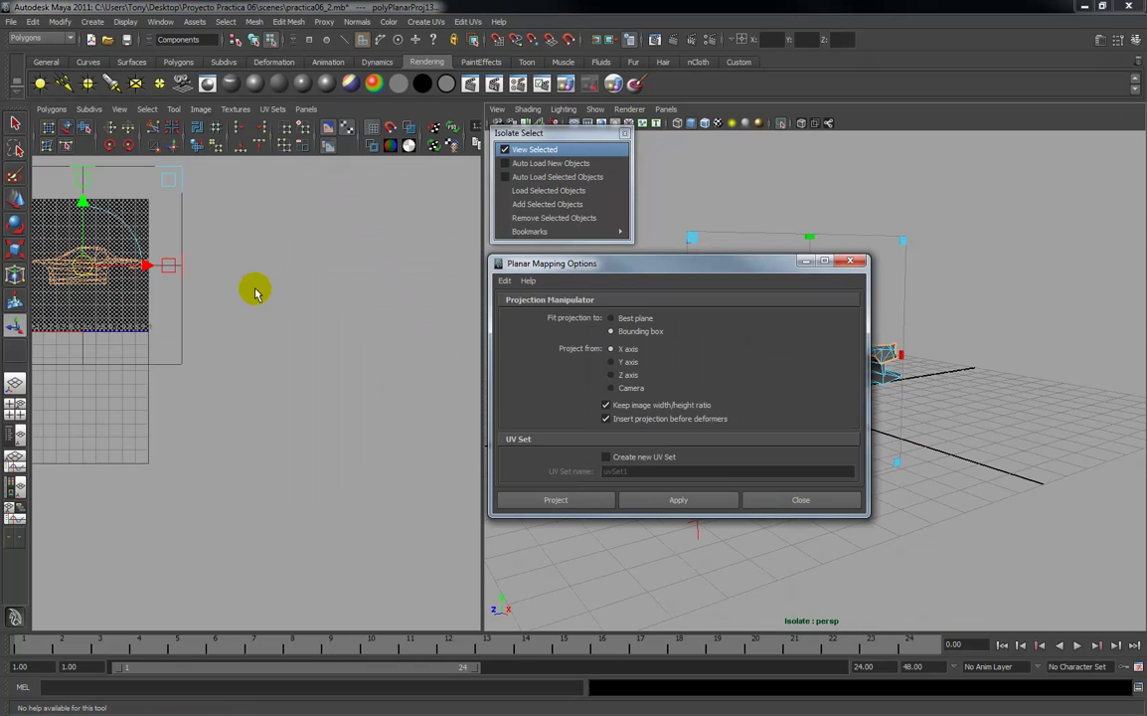
Move the new body-side shell off the checker texture and place it directly below the opposite side's shell.
drag(154, 319, 225, 538)
click(418, 502)
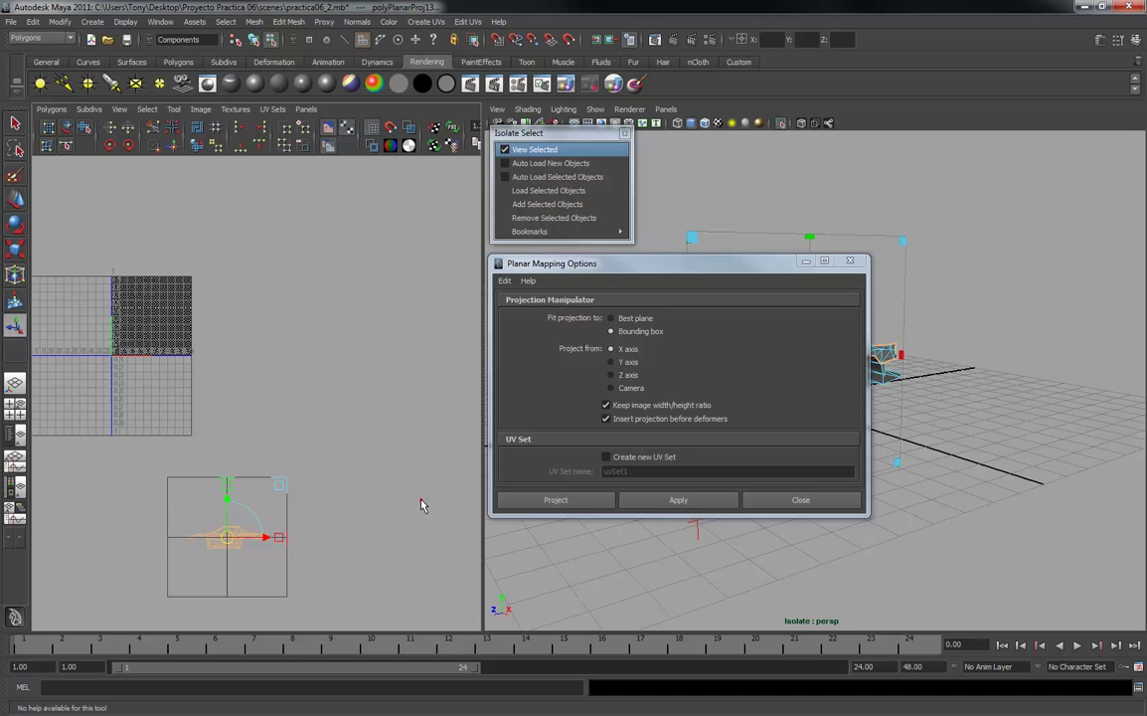
click(213, 534)
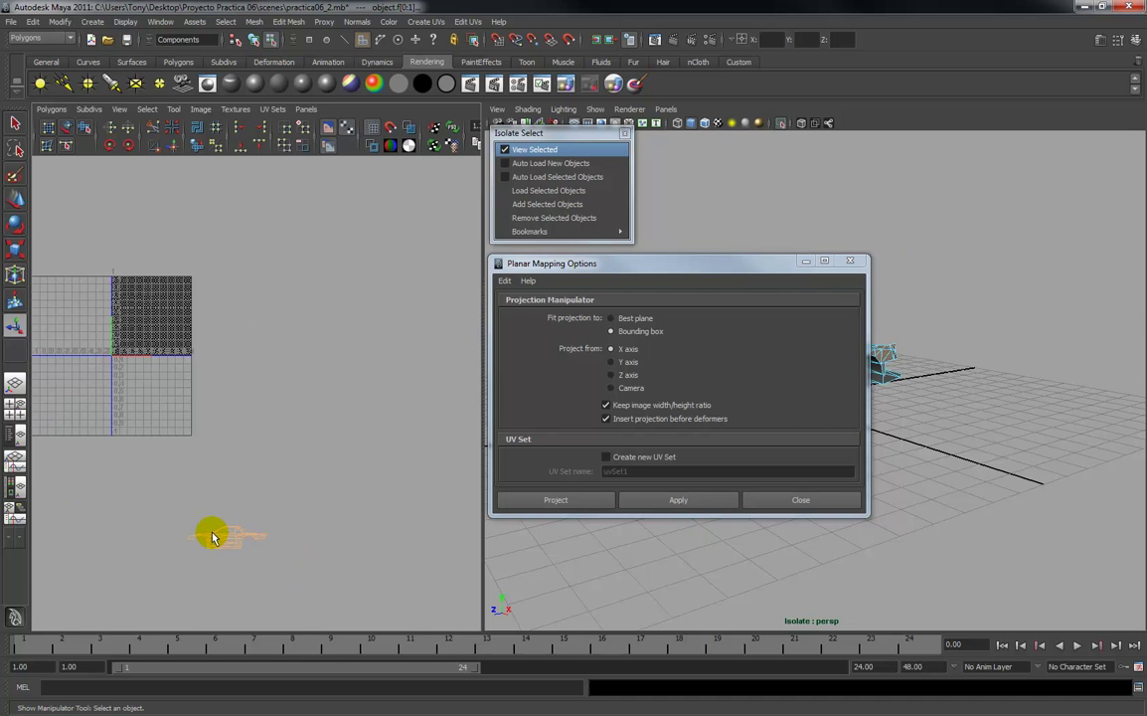
right_click(221, 538)
right_drag(255, 538, 262, 538)
drag(174, 515, 248, 441)
key(w)
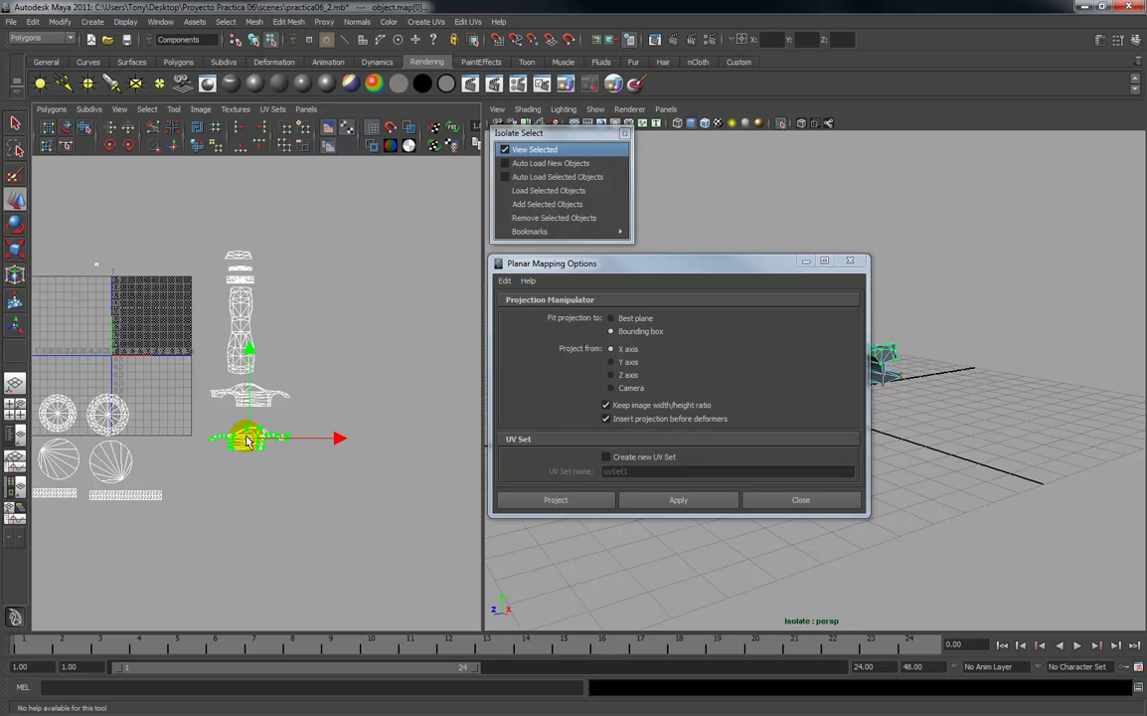
Select the four UVs along the roof edge of the new body-side shell.
alt+right_drag(300, 467, 302, 580)
alt+middle_drag(294, 459, 299, 445)
alt+right_drag(299, 435, 297, 636)
alt+right_drag(275, 351, 275, 369)
scroll(269, 448, up, 5)
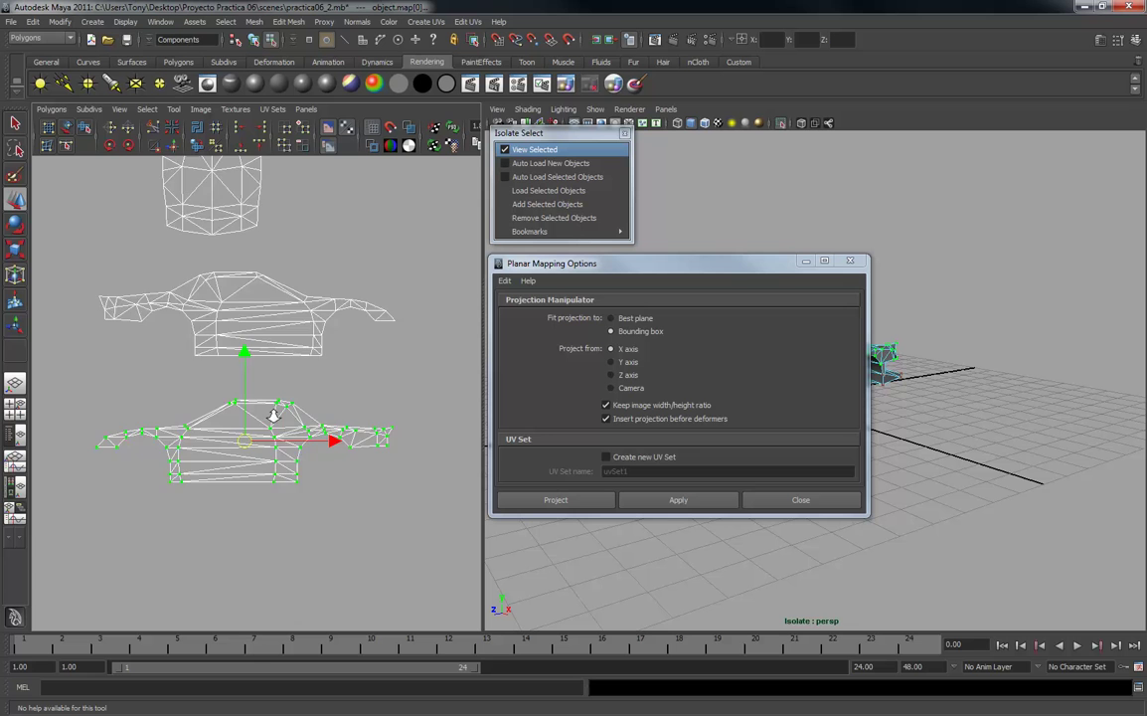
scroll(265, 473, up, 3)
scroll(278, 502, up, 6)
alt+middle_drag(253, 527, 329, 521)
alt+middle_drag(193, 508, 461, 507)
alt+middle_drag(296, 499, 211, 493)
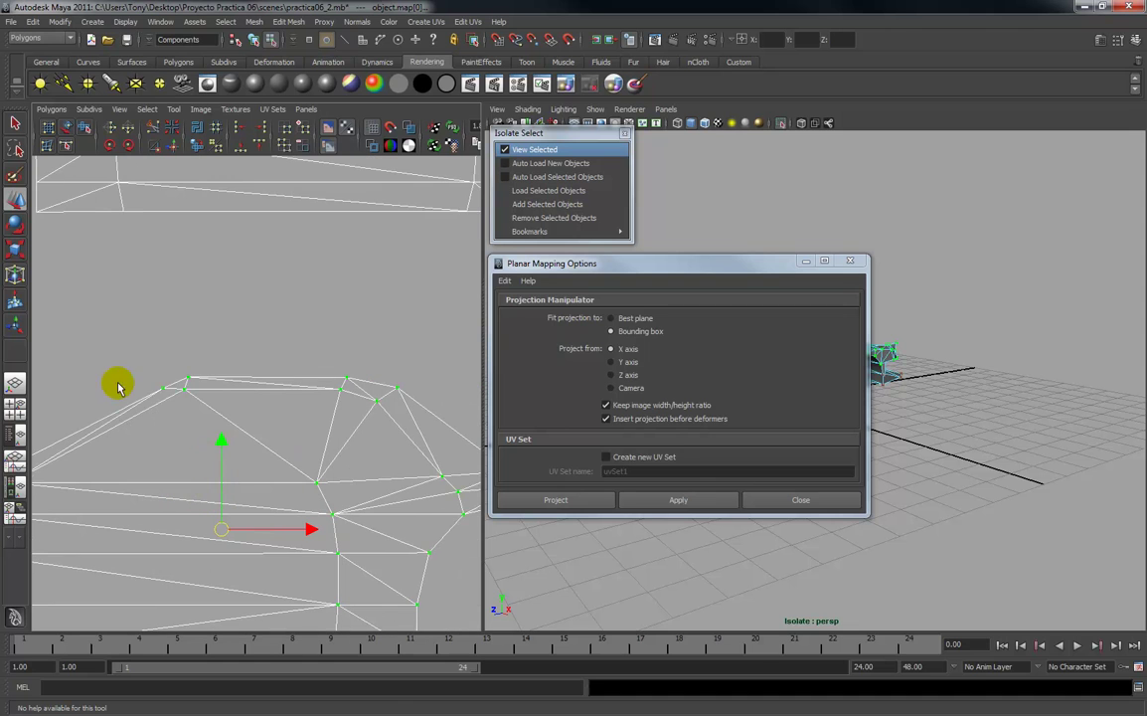
drag(169, 396, 171, 394)
drag(336, 354, 379, 376)
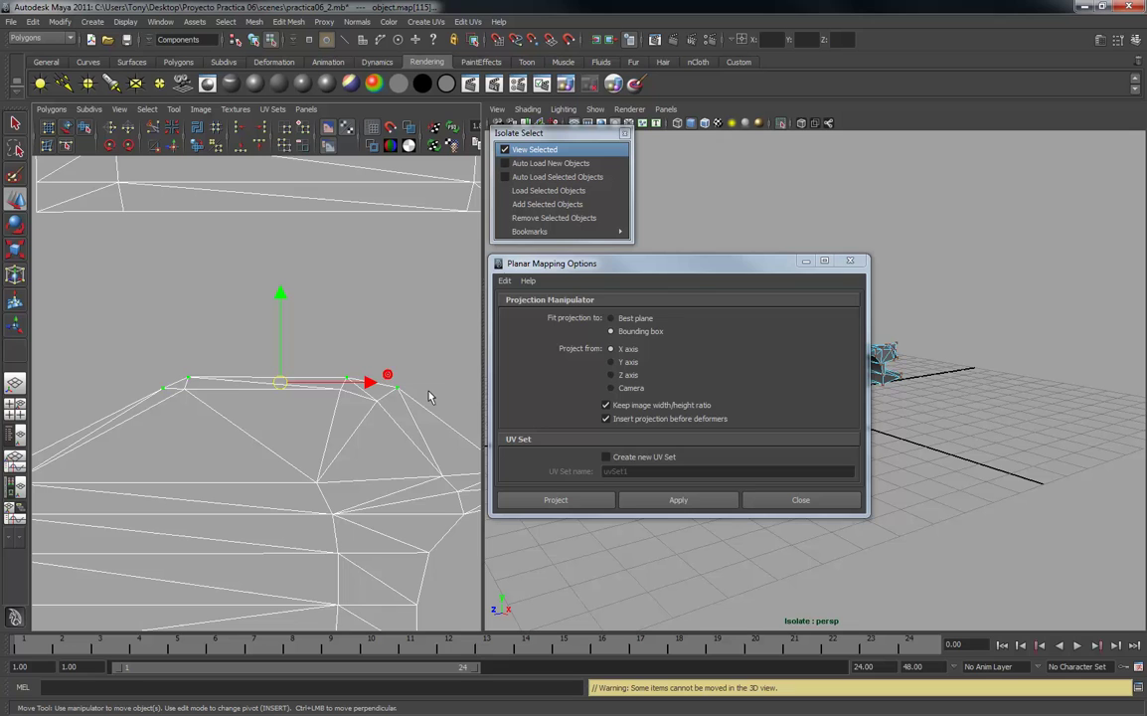
Display the checker texture on the model and raise the selected roof-edge UVs to even out the squares.
click(851, 262)
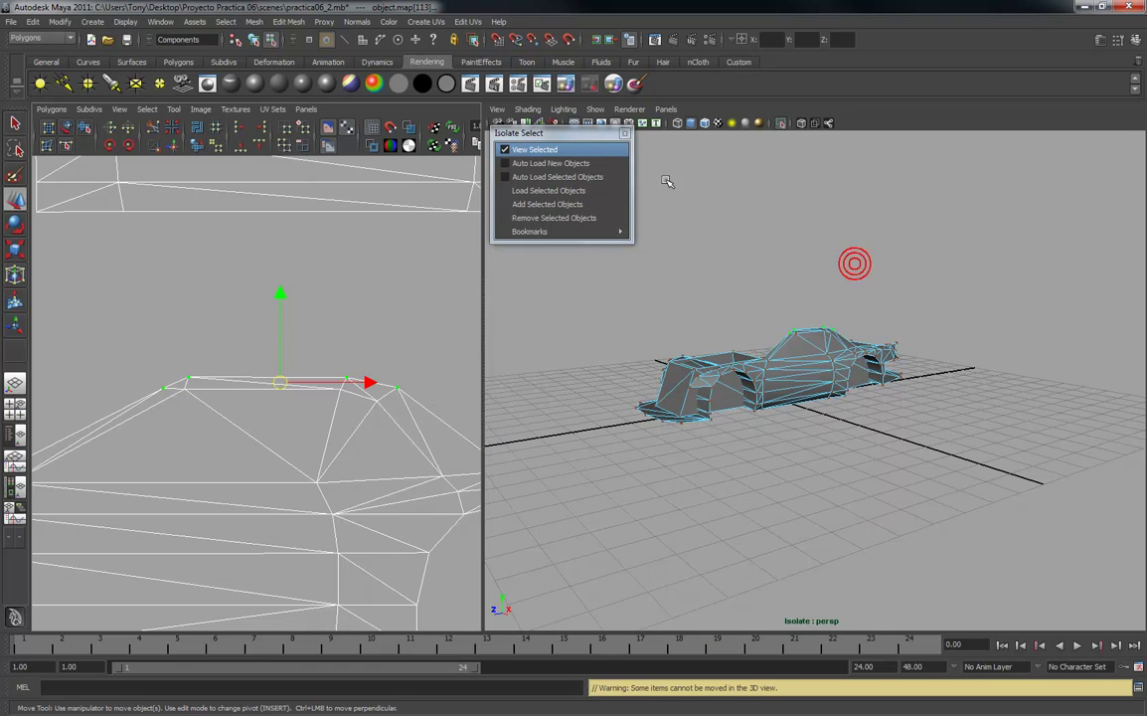
click(718, 125)
alt+drag(765, 282, 746, 341)
alt+right_drag(746, 343, 832, 427)
alt+drag(832, 427, 799, 326)
alt+right_drag(798, 325, 763, 377)
alt+drag(763, 376, 726, 409)
alt+right_drag(749, 336, 750, 408)
alt+drag(751, 409, 737, 418)
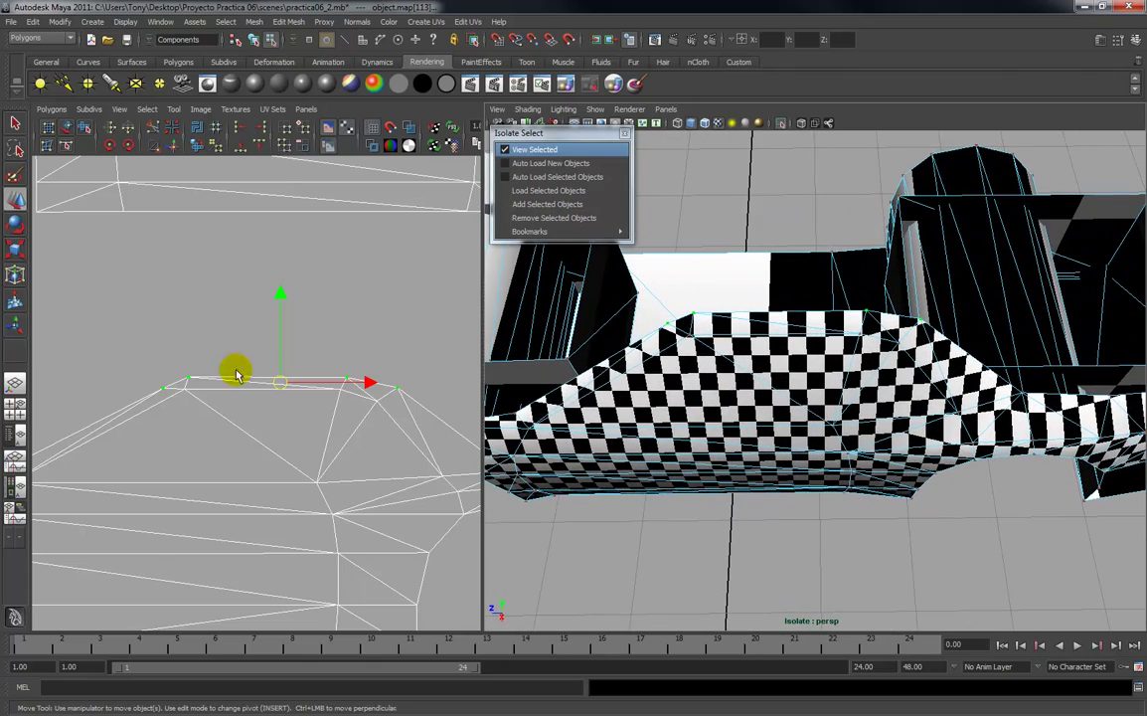
drag(287, 292, 281, 278)
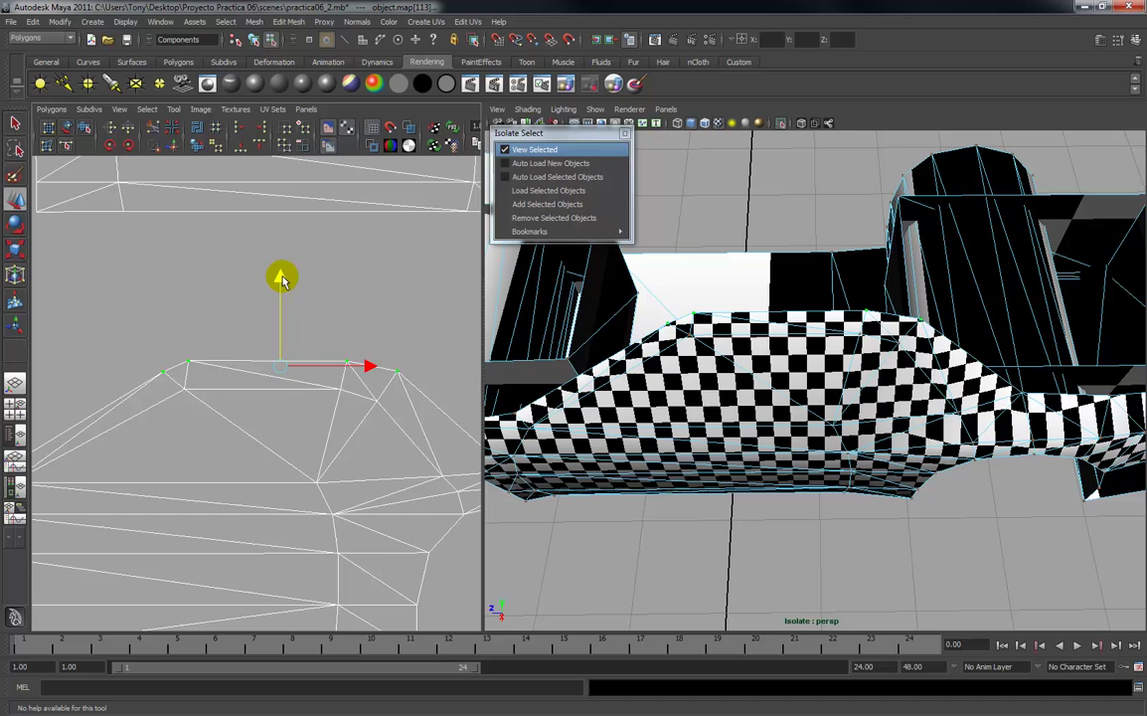
Raise the UVs along the rear fender's upper edge, from the rear window base to the tail.
alt+middle_drag(247, 433, 248, 433)
alt+right_drag(249, 432, 261, 402)
mouse_move(320, 428)
alt+middle_down()
mouse_move(138, 396)
mouse_move(331, 423)
alt+middle_up()
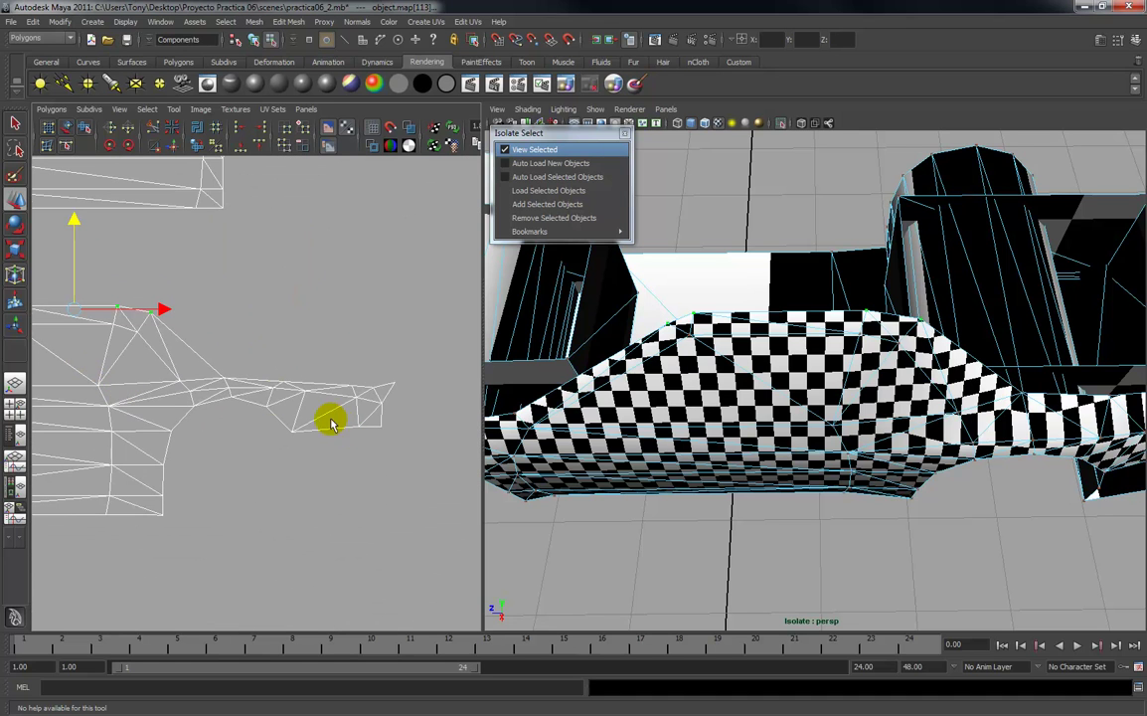
click(228, 382)
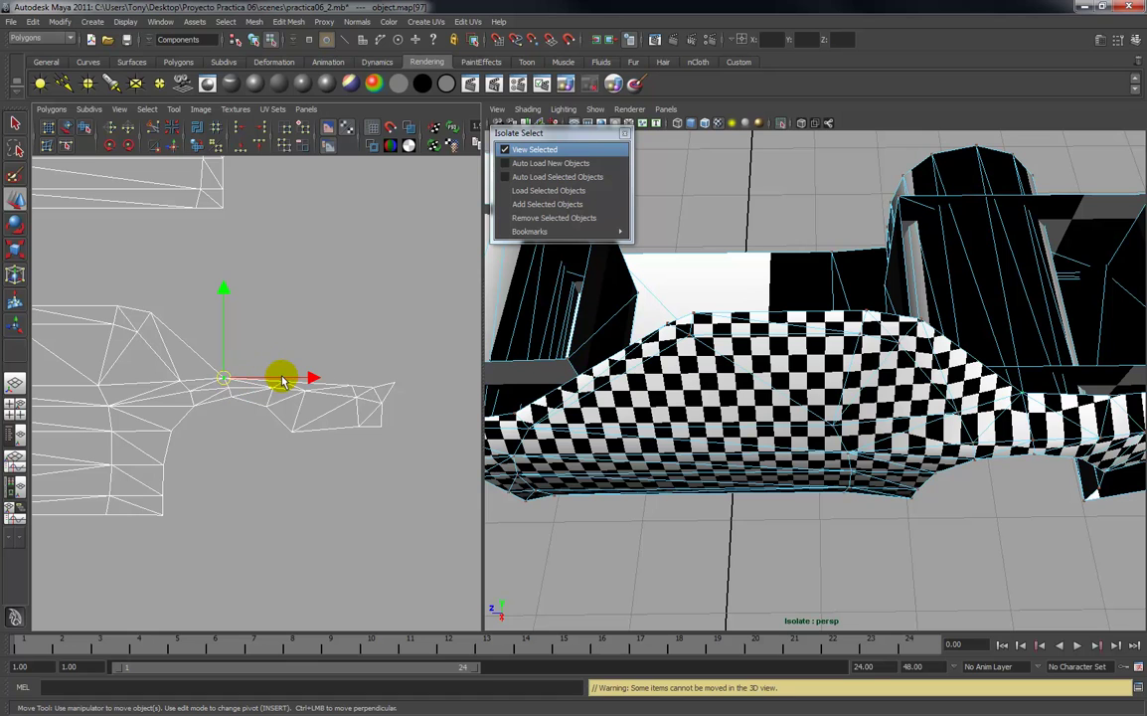
key(q)
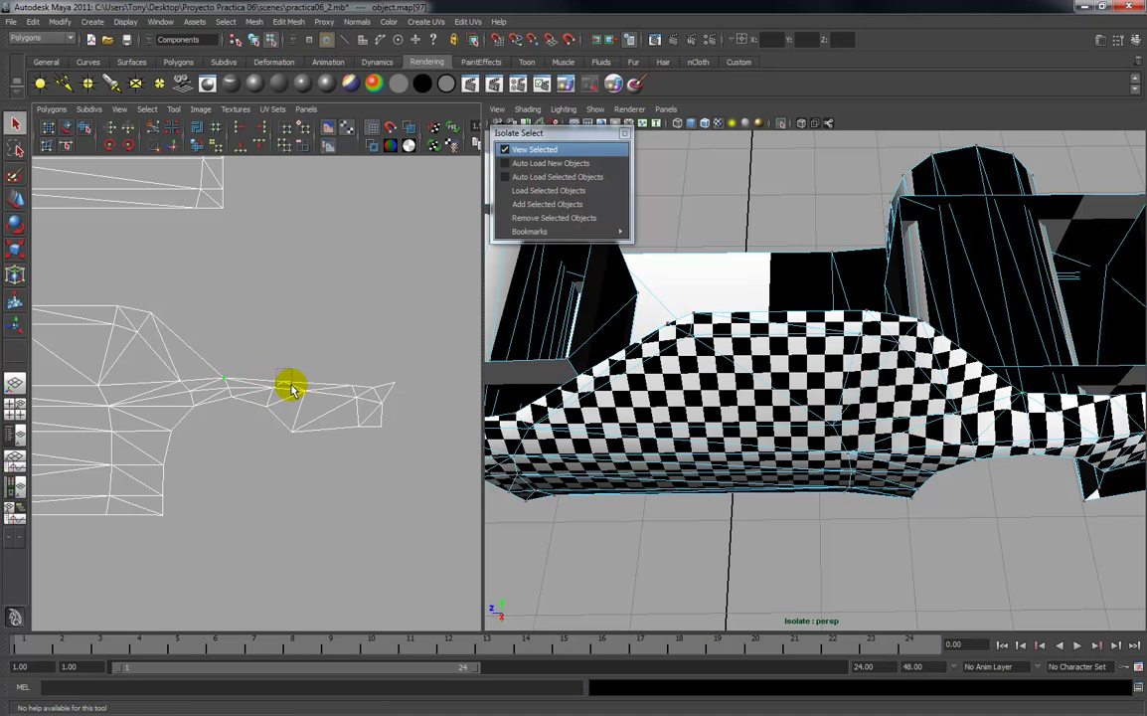
drag(403, 392, 402, 392)
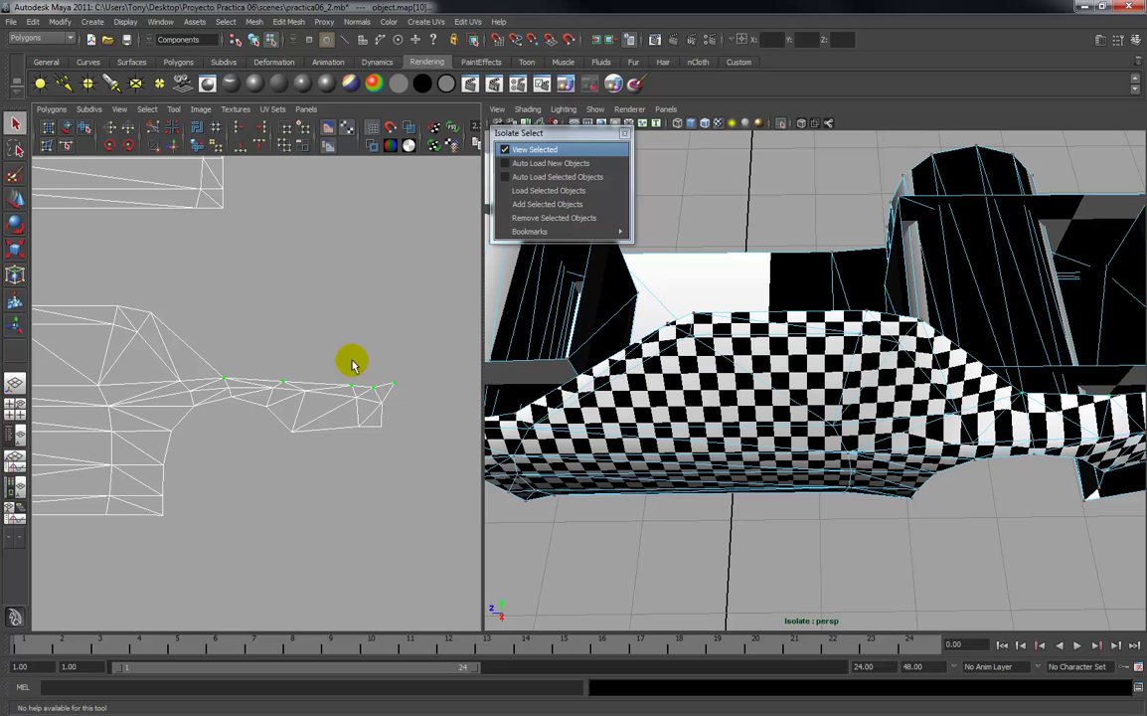
key(w)
drag(315, 307, 314, 287)
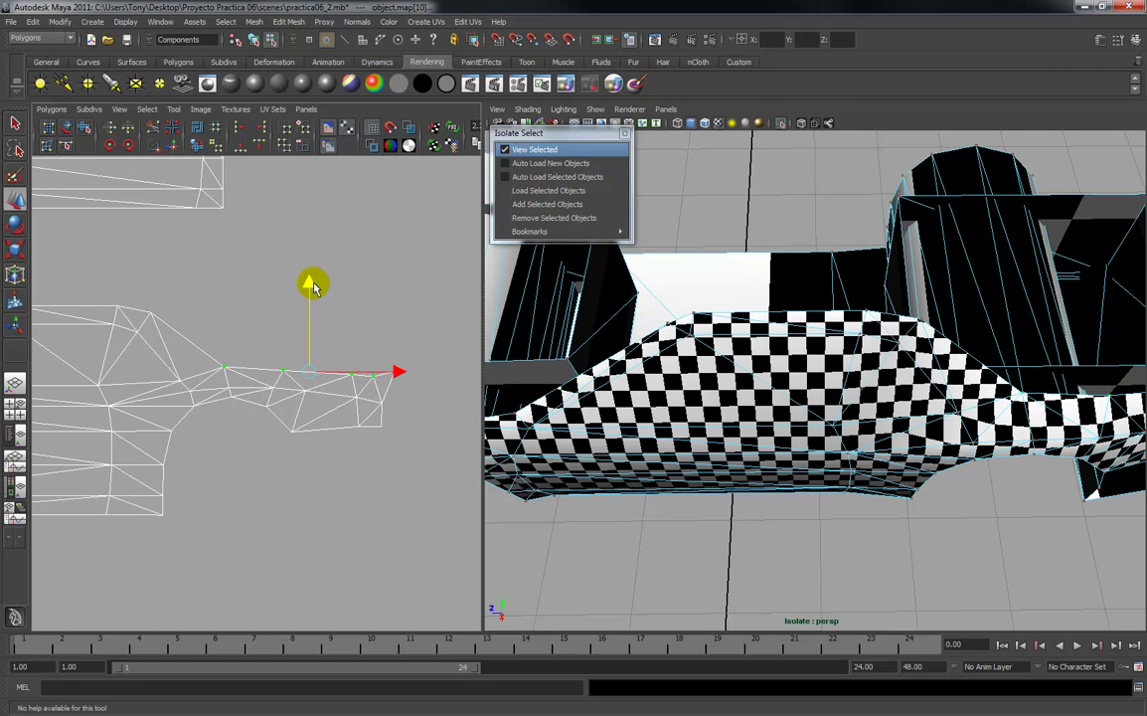
Raise the two foremost UVs of the rear fender's upper edge slightly further.
alt+drag(768, 391, 596, 415)
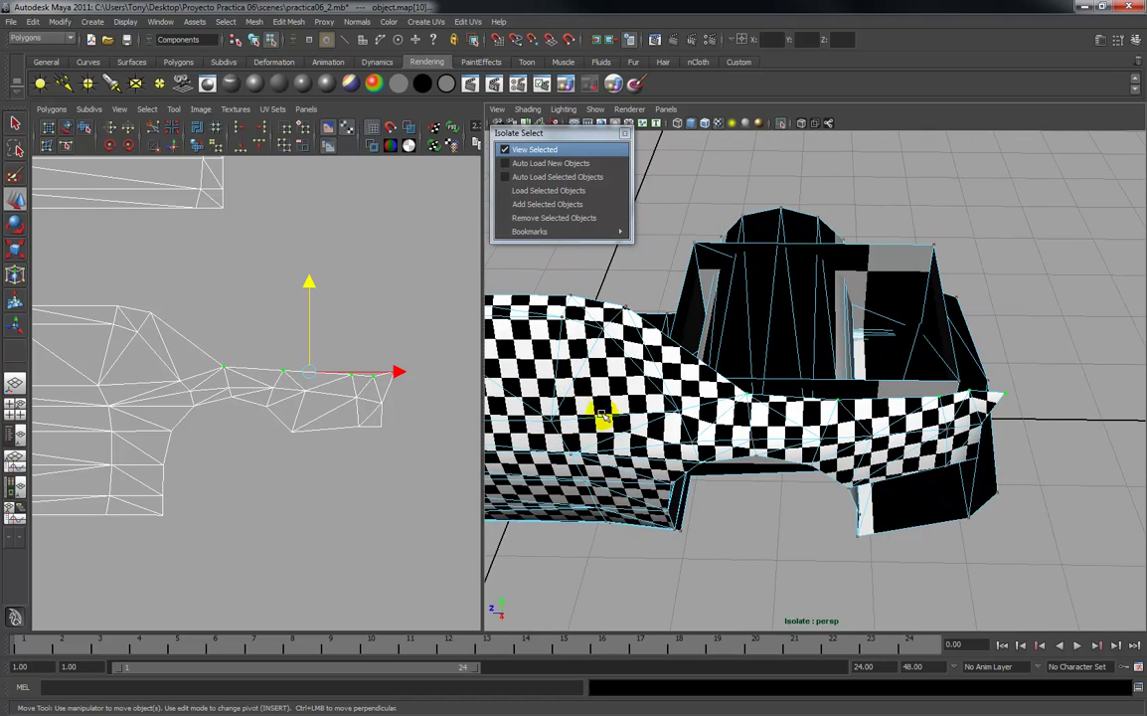
alt+drag(746, 435, 497, 435)
click(211, 361)
drag(300, 383, 298, 381)
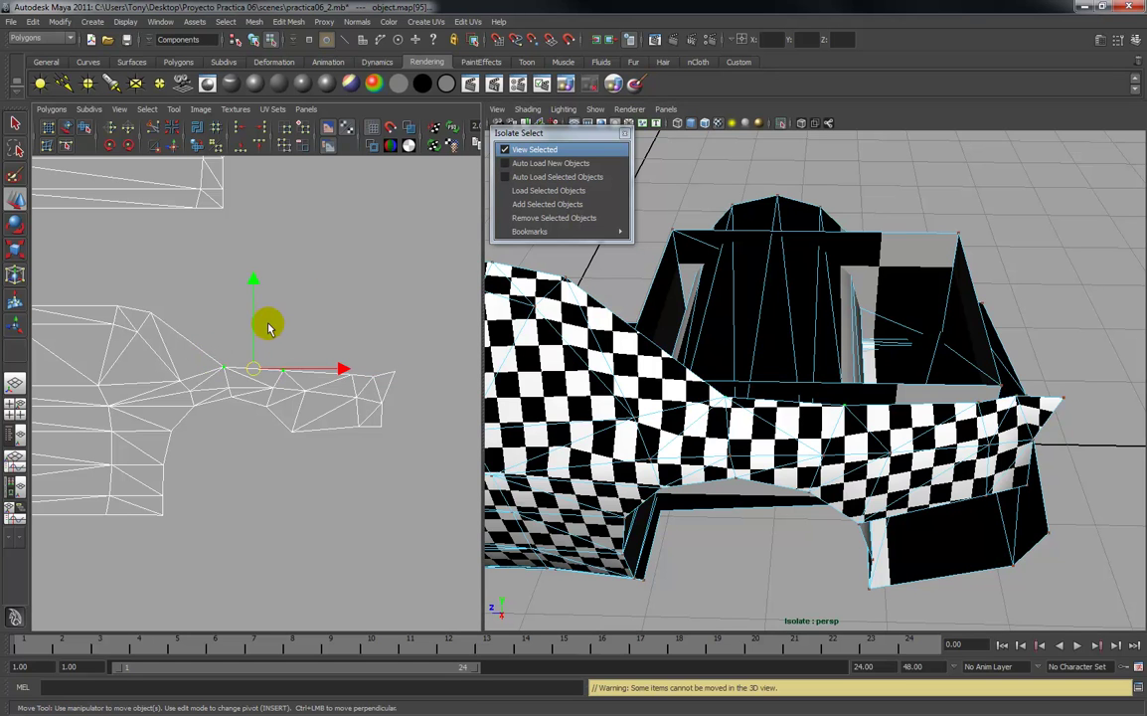
mouse_move(253, 276)
mouse_down()
mouse_move(252, 258)
mouse_move(251, 271)
mouse_up()
Shift the UV at the rear window's base toward the tail and slightly upward.
alt+drag(537, 350, 684, 452)
click(202, 356)
click(222, 357)
drag(219, 360, 235, 360)
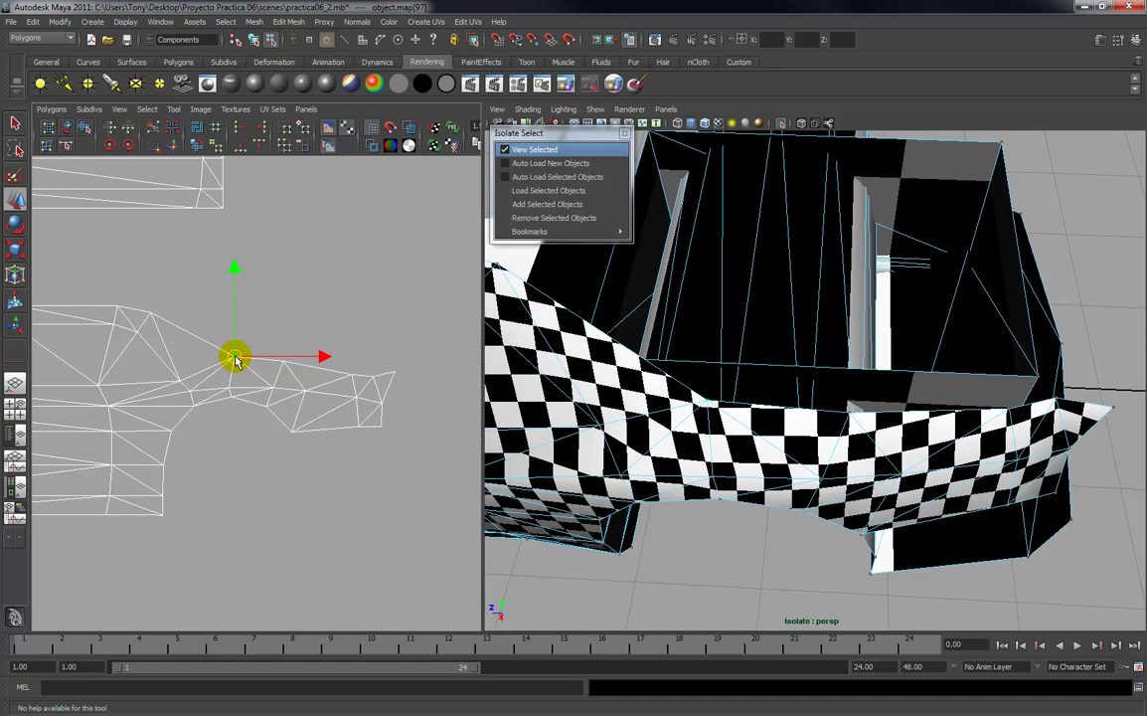
Adjust the roof's rear corner UV and the inner UV beneath the rear window to even out the checkers.
drag(155, 321, 153, 305)
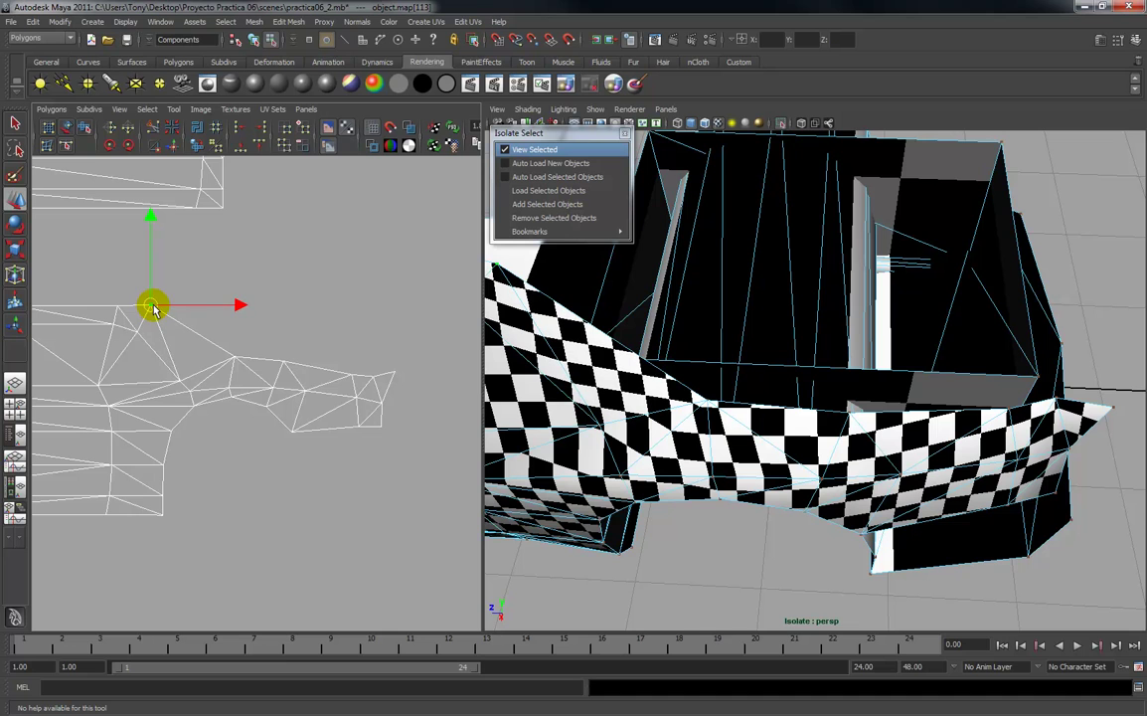
click(175, 376)
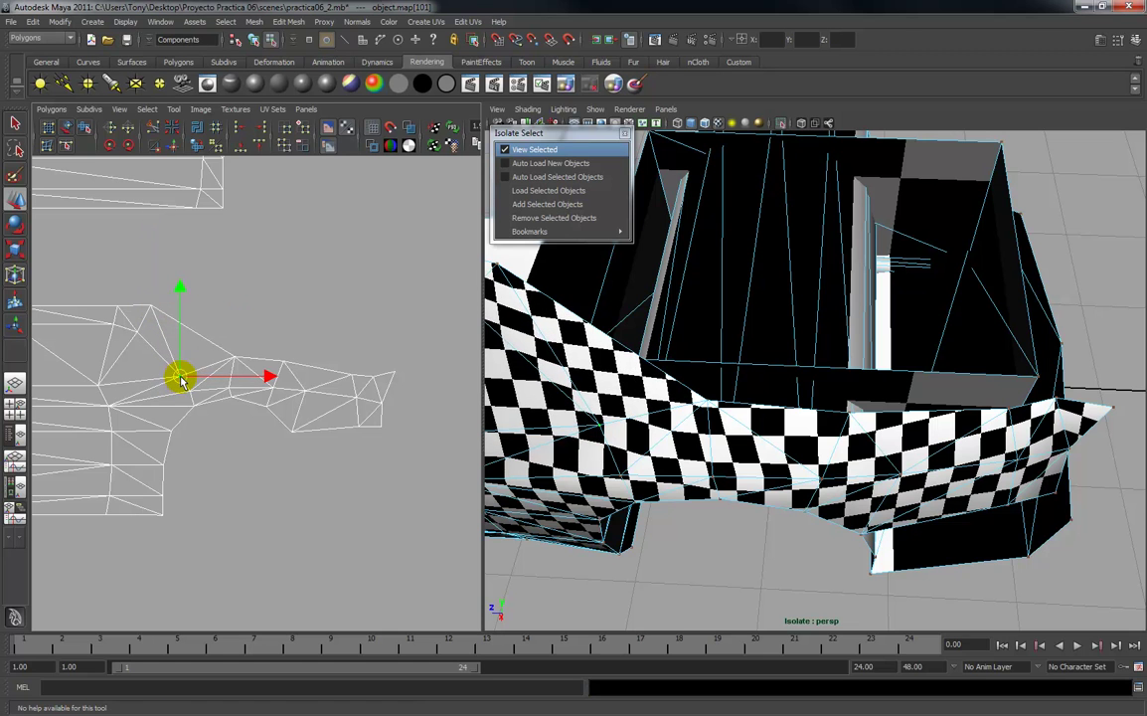
drag(183, 383, 185, 379)
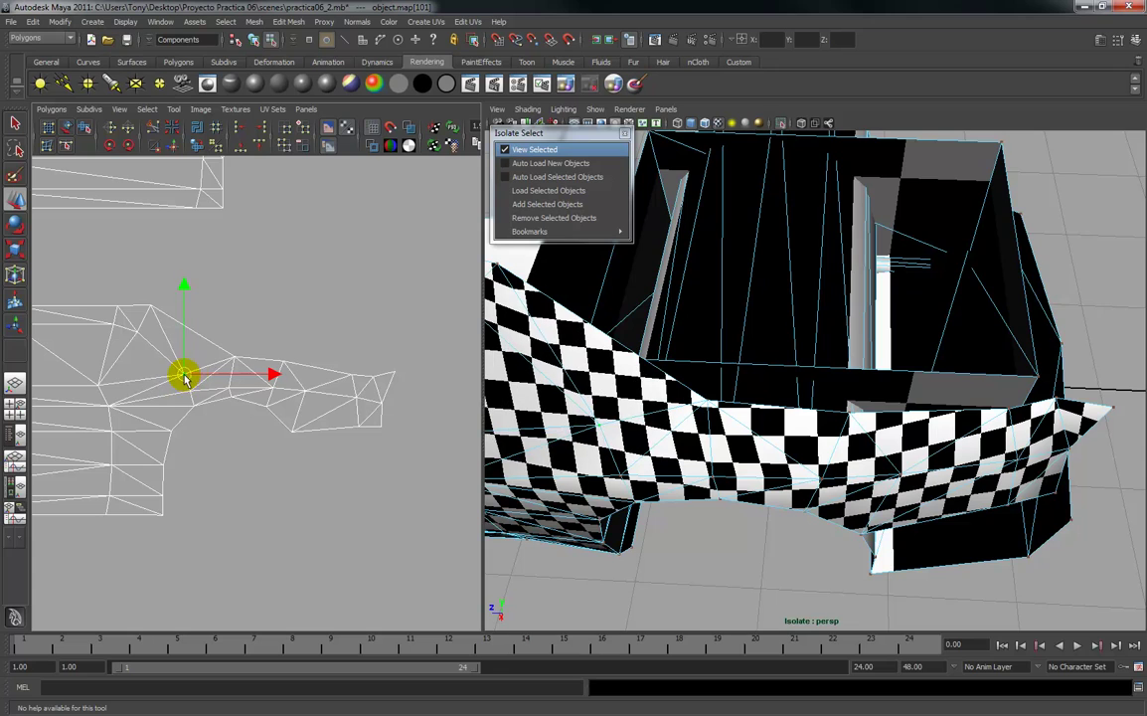
alt+drag(745, 388, 575, 444)
drag(143, 294, 157, 320)
Raise the three upper UVs at the tail end, adjusting the middle one and the tip individually.
alt+drag(594, 405, 610, 384)
drag(342, 342, 394, 383)
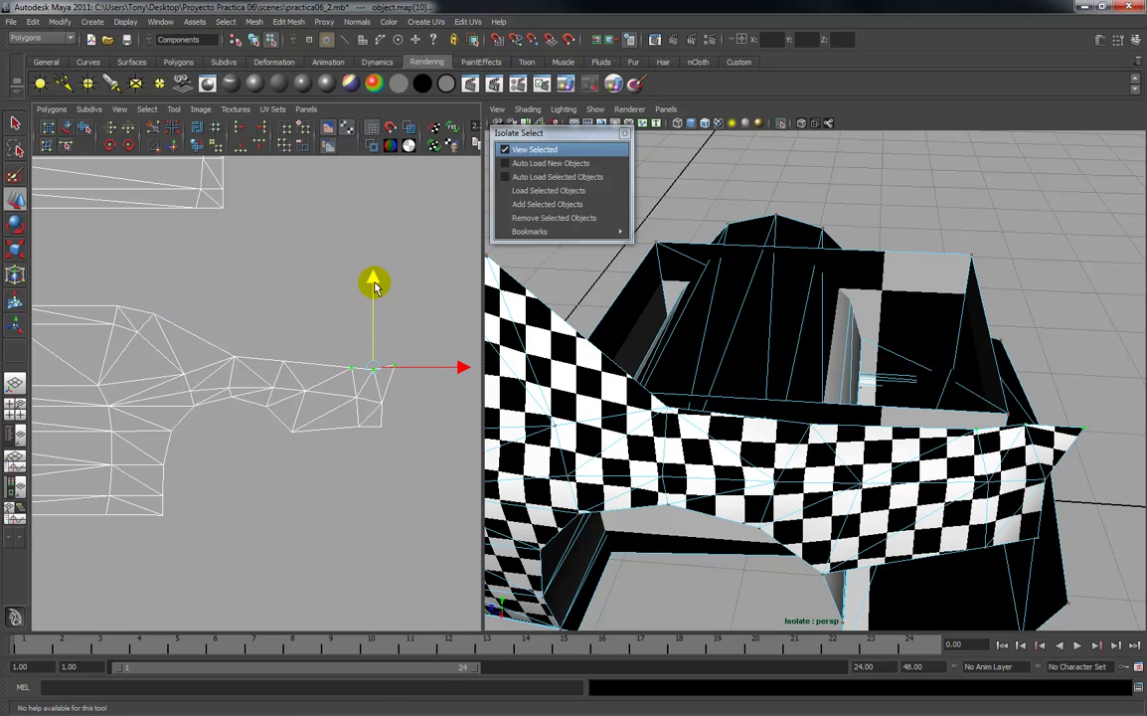
alt+middle_drag(379, 301, 326, 326)
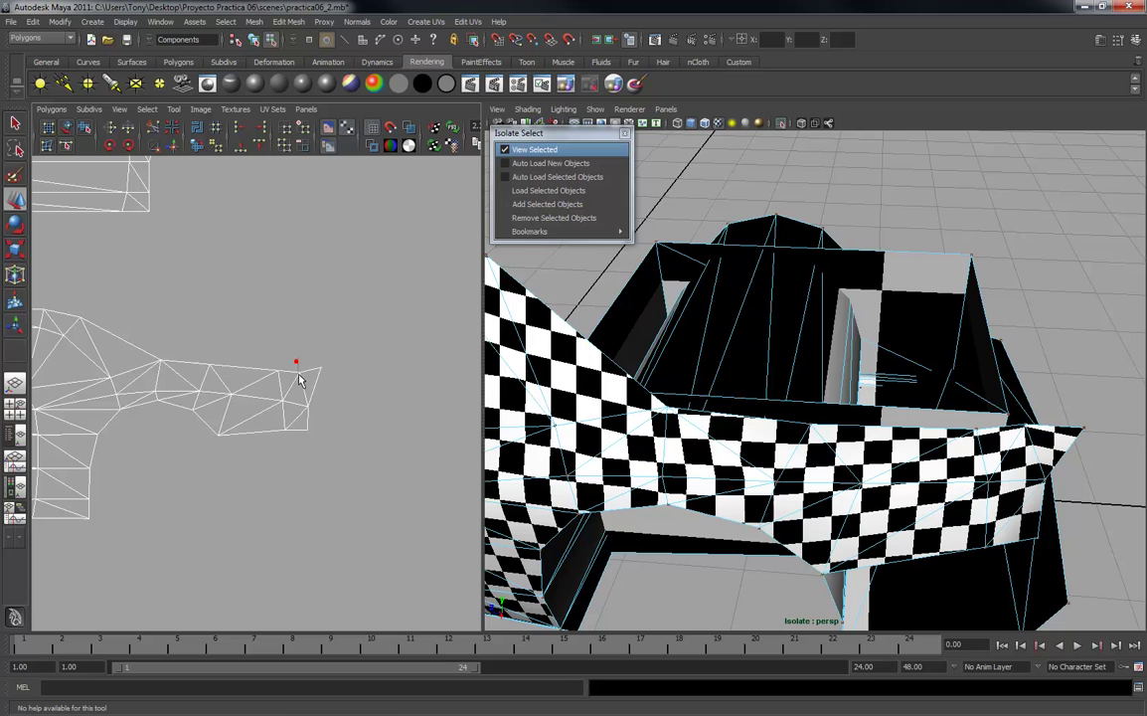
click(298, 373)
drag(302, 284, 300, 281)
click(335, 333)
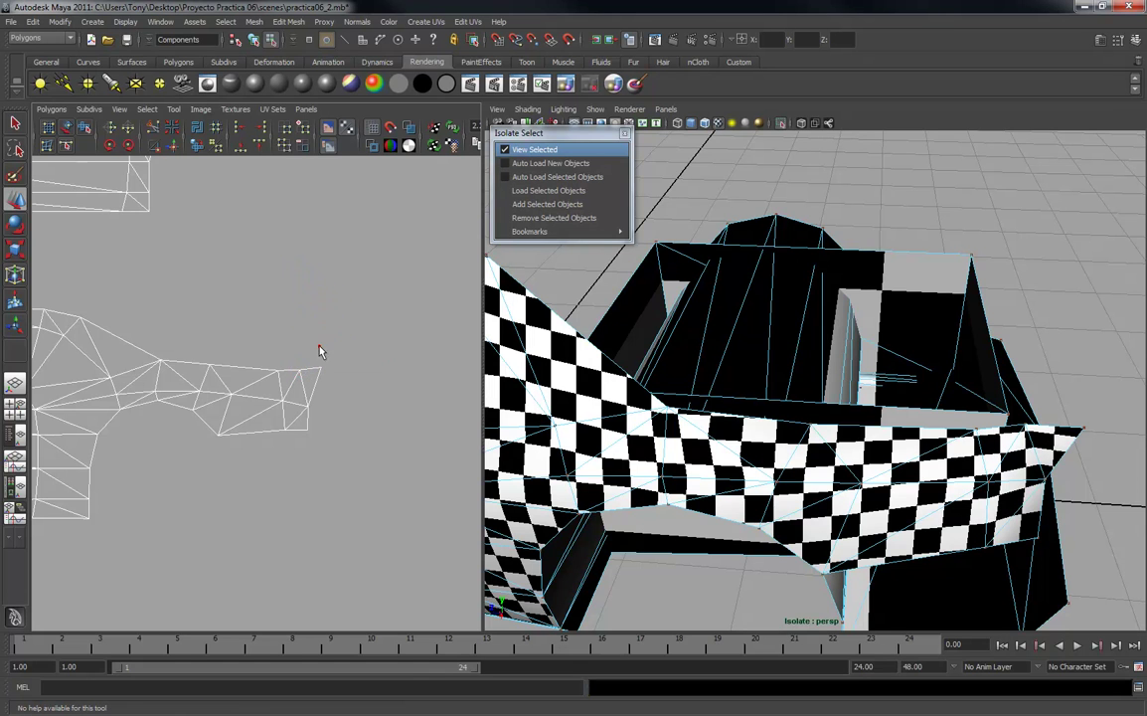
drag(319, 346, 331, 388)
drag(320, 277, 318, 284)
Raise the UV at the windshield base, where the front fender meets the windshield pillar.
alt+drag(599, 343, 899, 379)
alt+right_drag(882, 379, 862, 469)
alt+drag(861, 468, 785, 443)
mouse_move(421, 413)
alt+right_down()
mouse_move(312, 391)
mouse_move(192, 397)
mouse_move(184, 346)
mouse_move(292, 486)
alt+right_up()
alt+middle_drag(376, 391, 325, 390)
alt+right_drag(295, 401, 299, 435)
drag(340, 361, 362, 397)
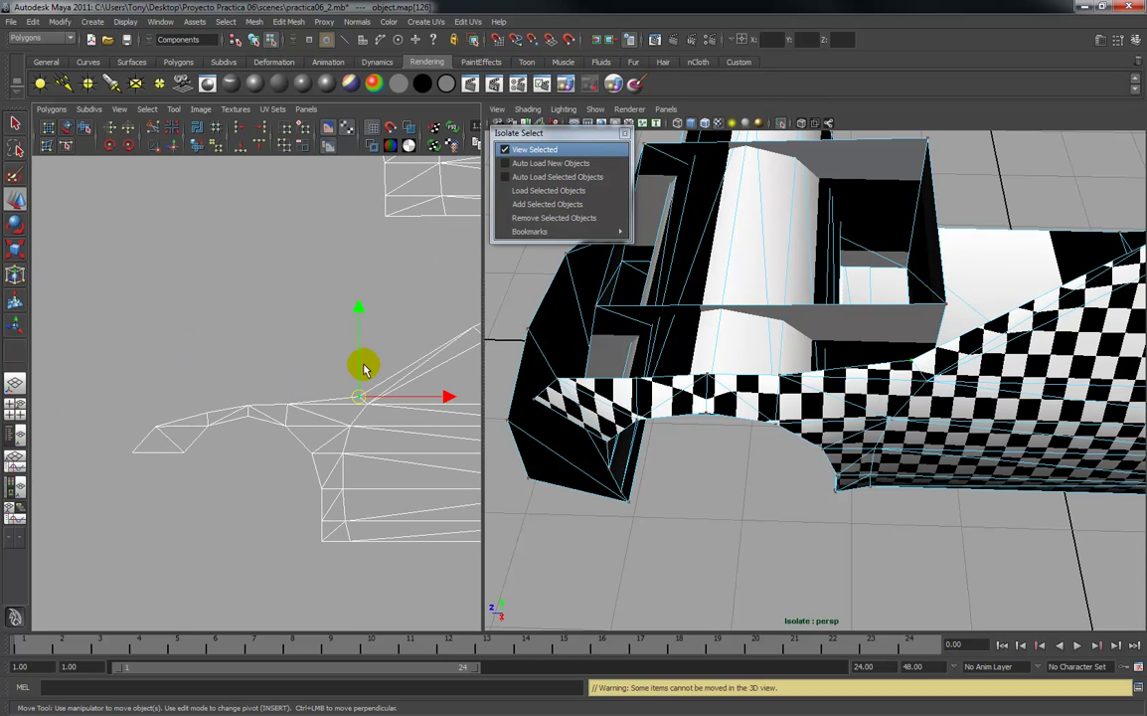
drag(359, 302, 360, 306)
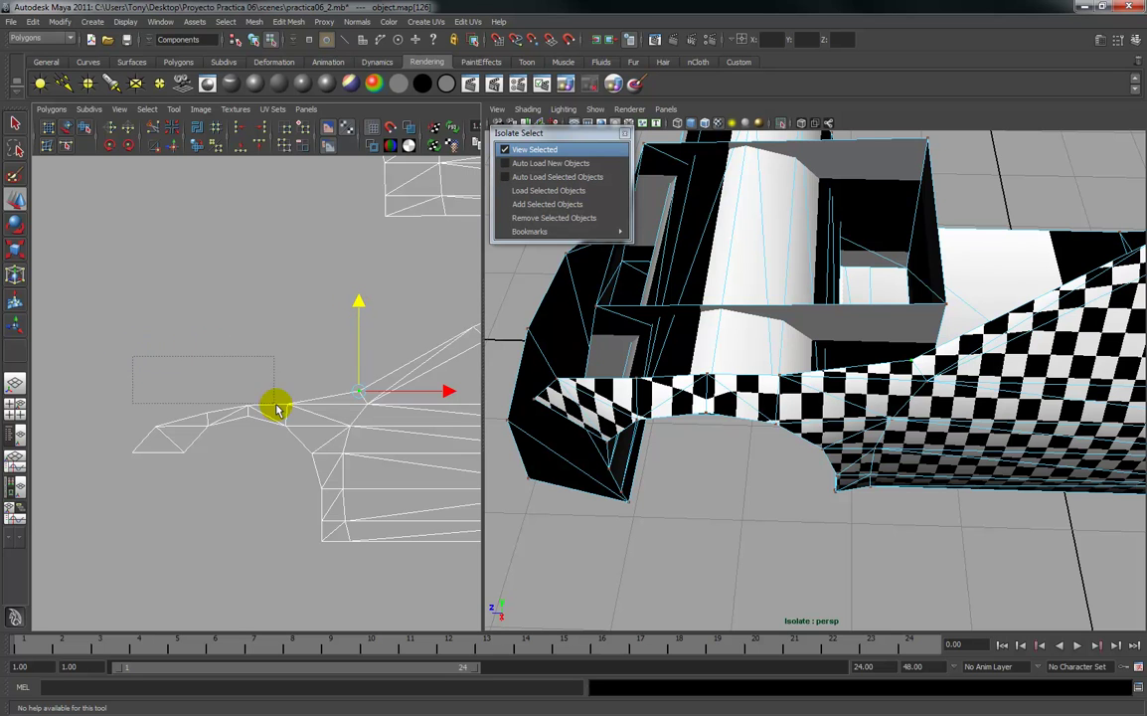
Try to raise the three upper-edge UVs of the front fender together.
drag(291, 417, 276, 412)
drag(249, 324, 249, 321)
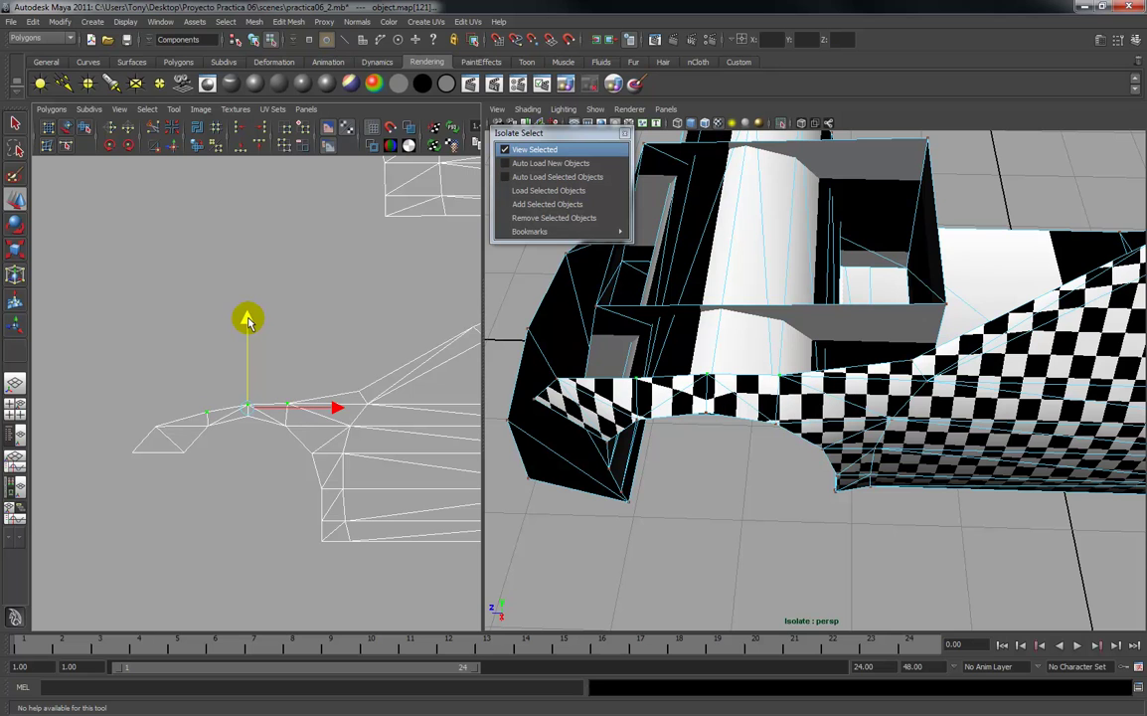
key(ctrl+z)
click(288, 349)
Raise the front fender's three upper-edge UVs one by one and check the checker pattern on the body side.
drag(279, 387, 295, 414)
drag(291, 334, 288, 316)
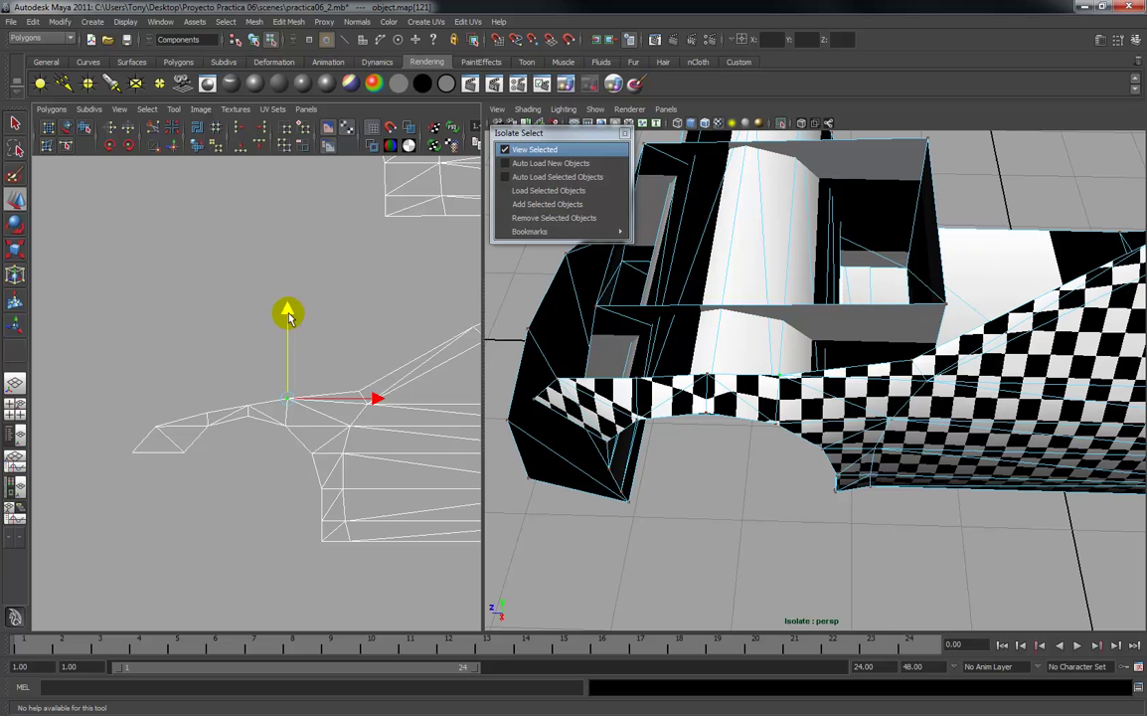
drag(253, 411, 251, 409)
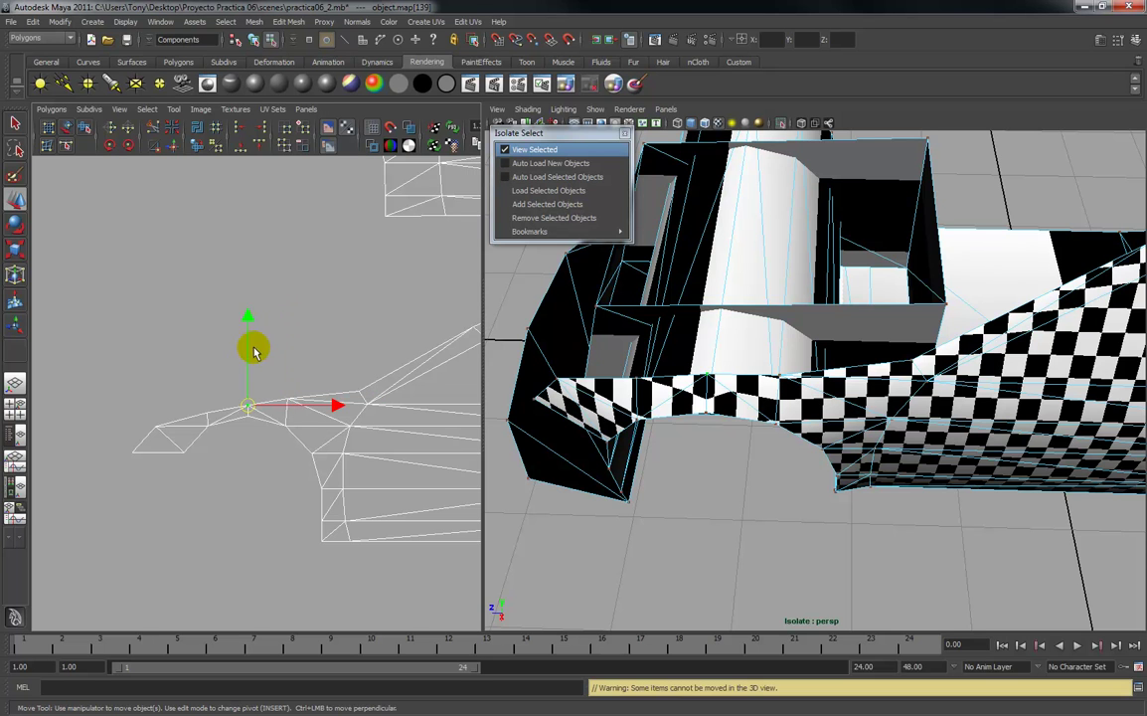
drag(248, 320, 248, 309)
alt+drag(557, 397, 686, 405)
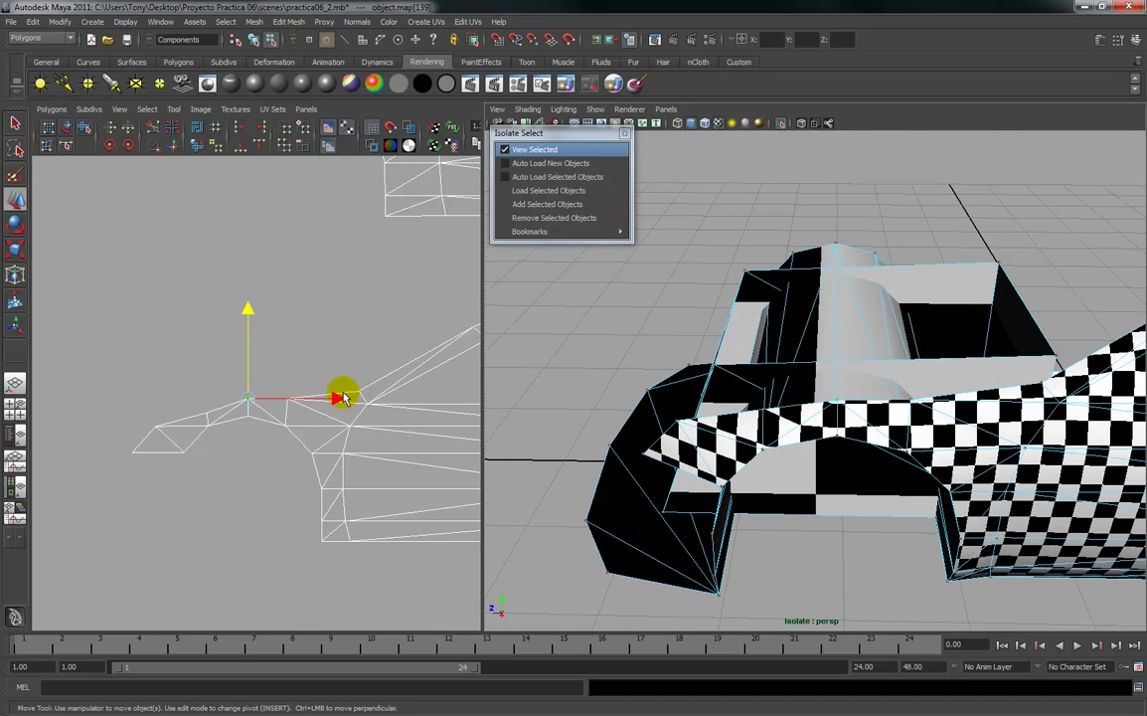
click(210, 411)
drag(209, 345, 209, 316)
alt+drag(629, 515, 743, 497)
scroll(897, 307, down, 5)
alt+drag(827, 396, 778, 400)
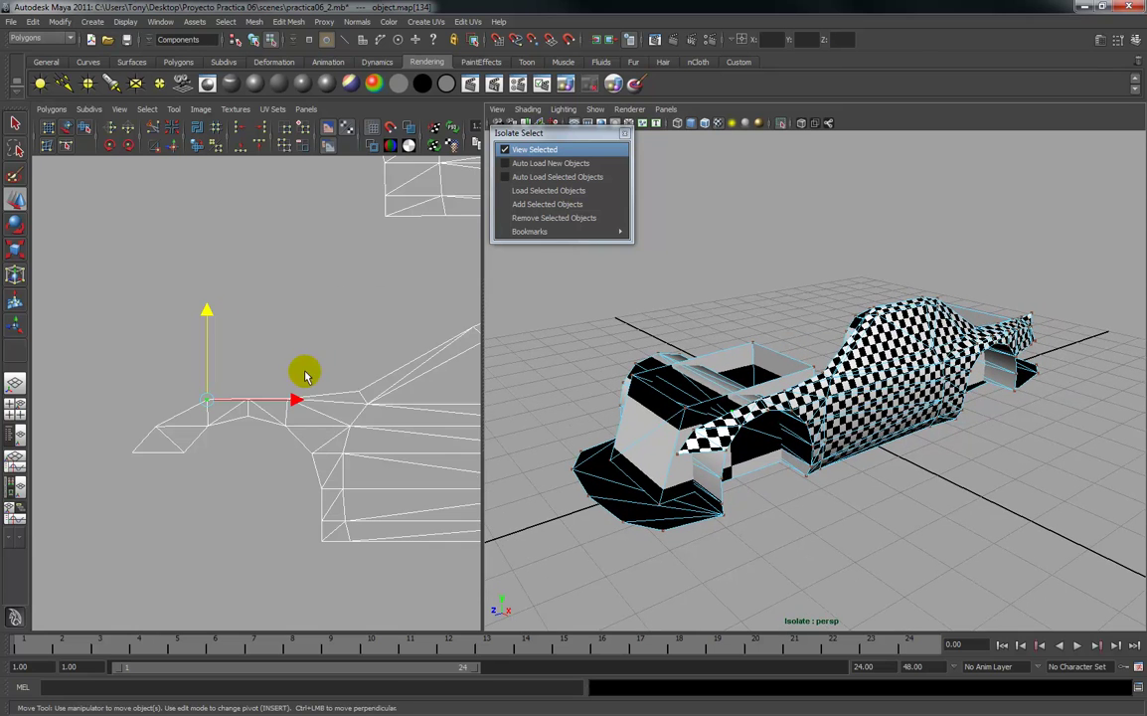
Move the whole second body-side UV shell up so it sits closer beneath the first body-side shell.
scroll(305, 376, down, 3)
alt+middle_drag(307, 372, 195, 379)
click(183, 356)
right_drag(85, 335, 50, 336)
right_click(91, 342)
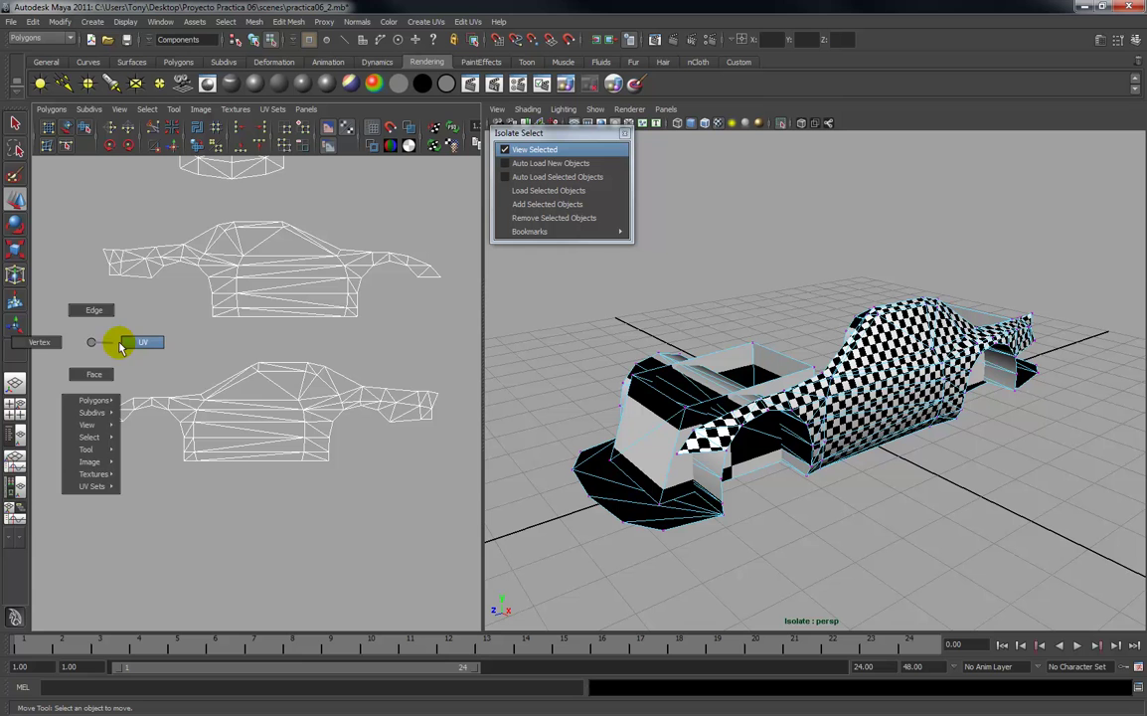
click(112, 345)
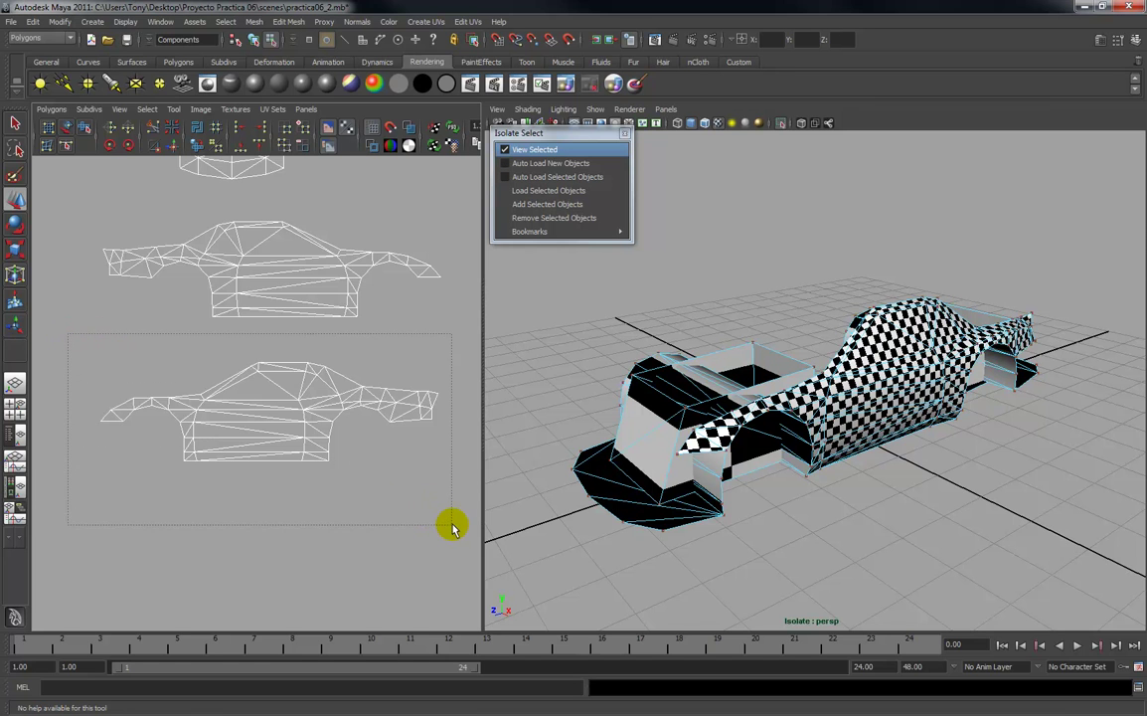
drag(448, 527, 446, 524)
drag(265, 325, 260, 308)
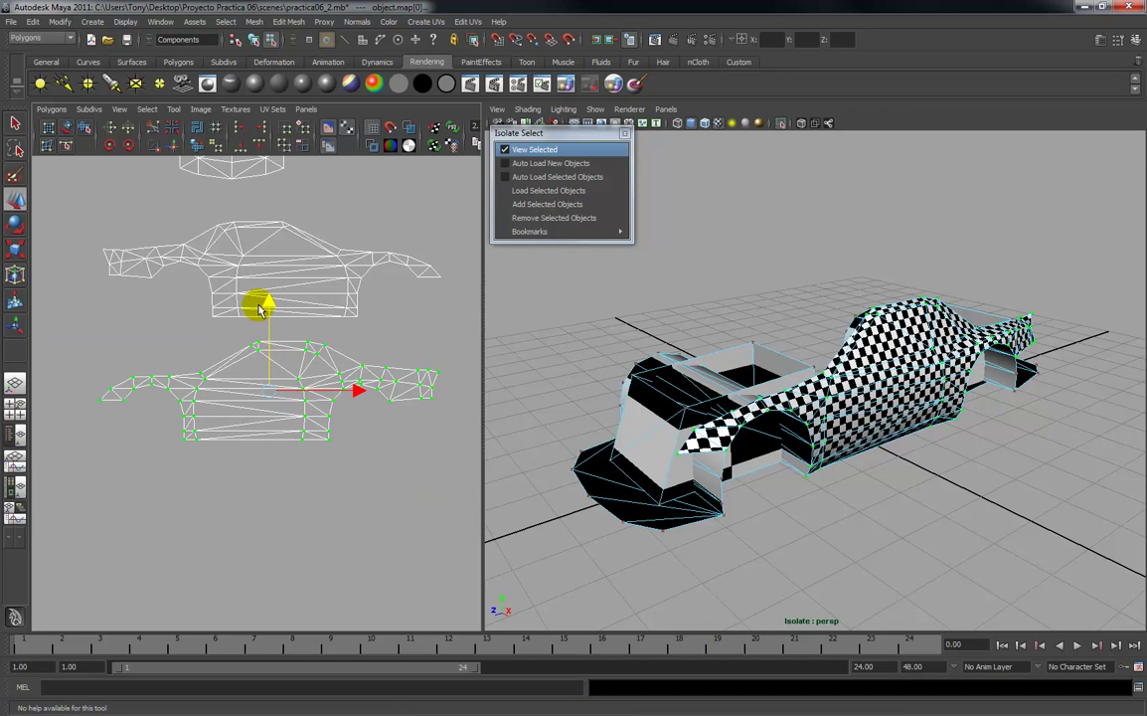
click(186, 316)
Select the faces of the lower body-side shell and remove them from the isolated view.
scroll(205, 328, down, 6)
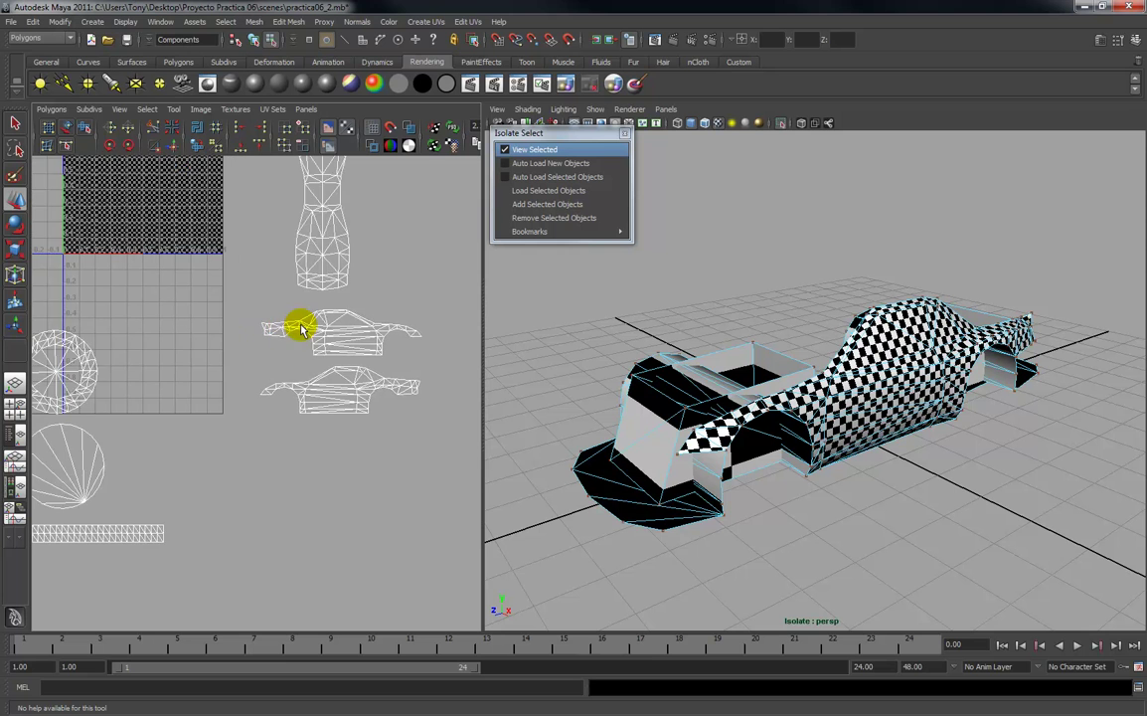
scroll(290, 363, down, 4)
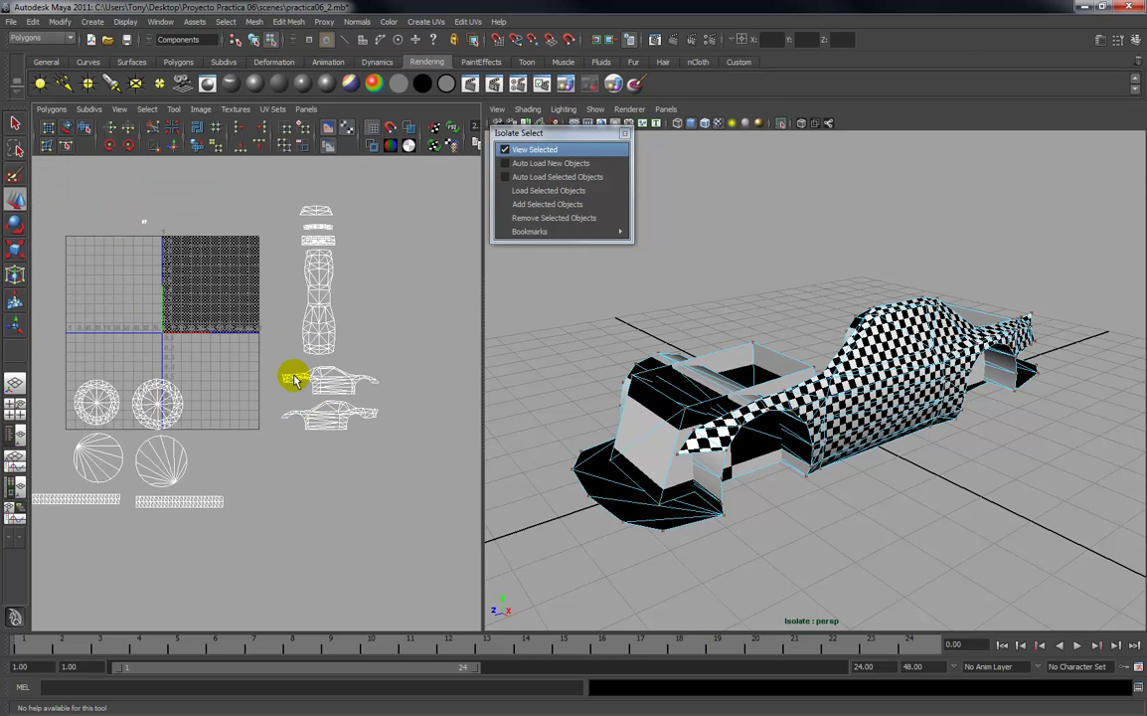
alt+middle_drag(294, 381, 264, 371)
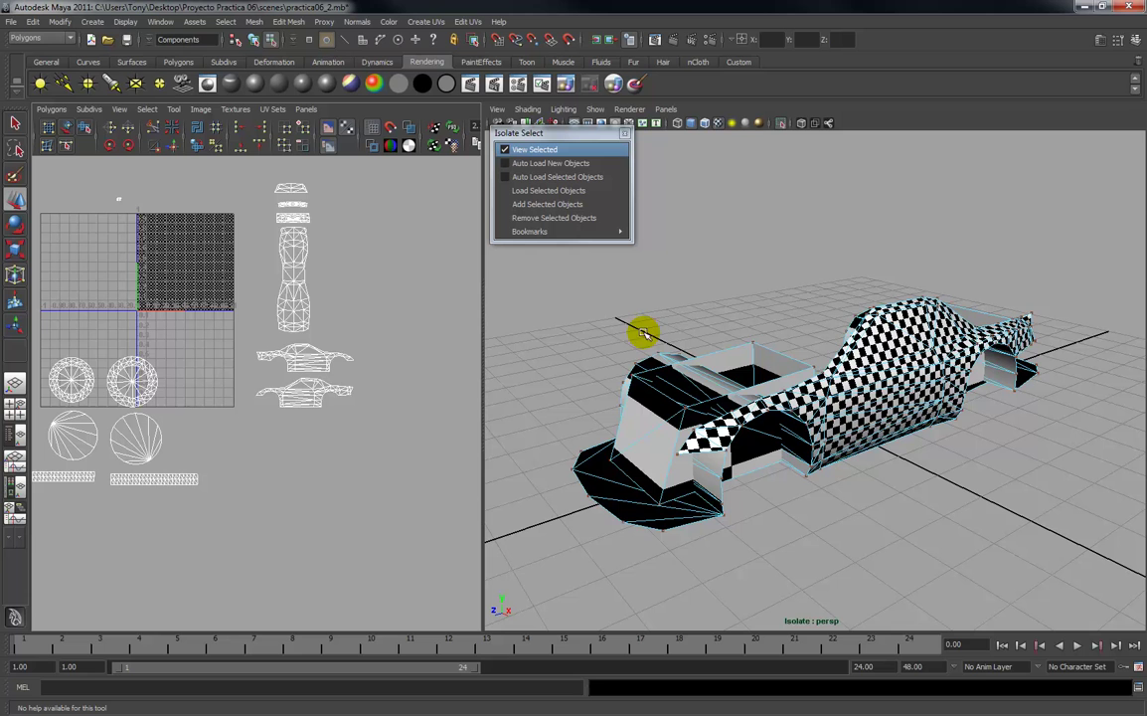
right_drag(343, 395, 358, 426)
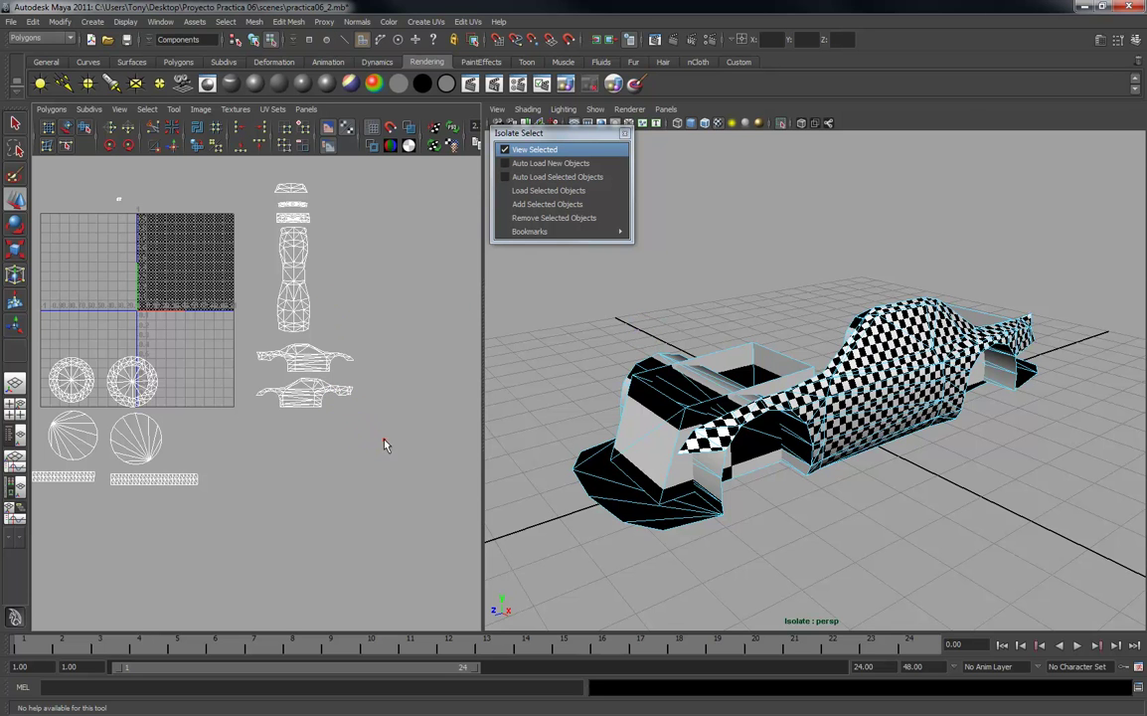
drag(242, 378, 239, 374)
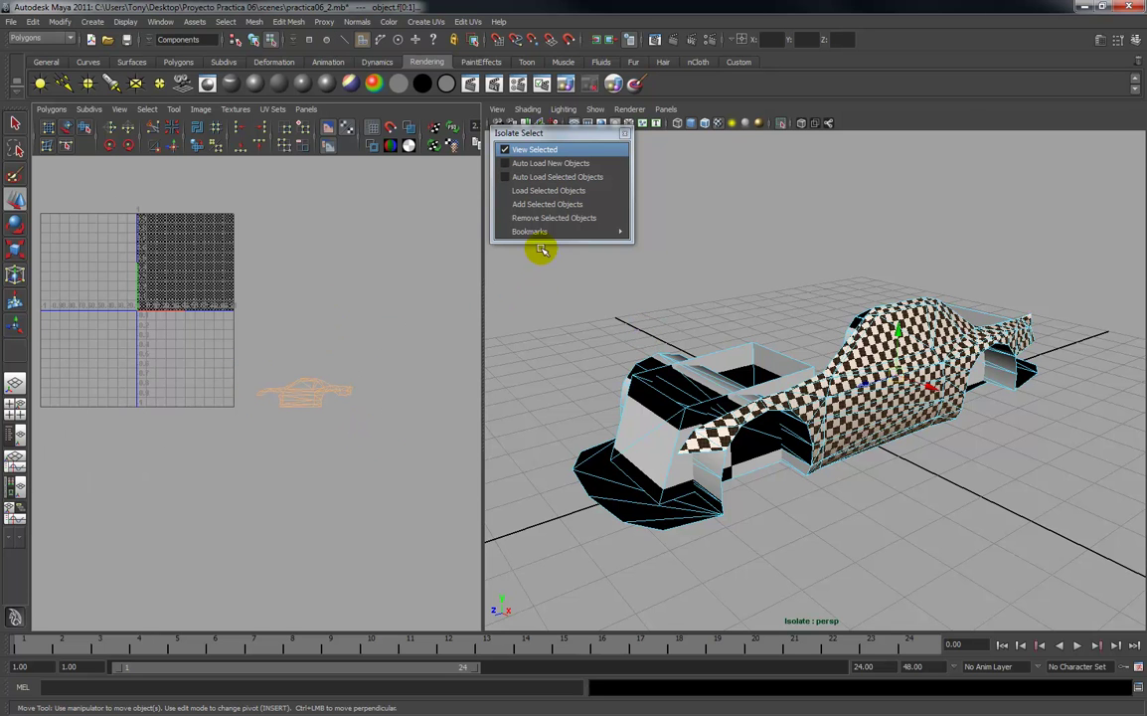
click(547, 218)
alt+drag(738, 397, 635, 394)
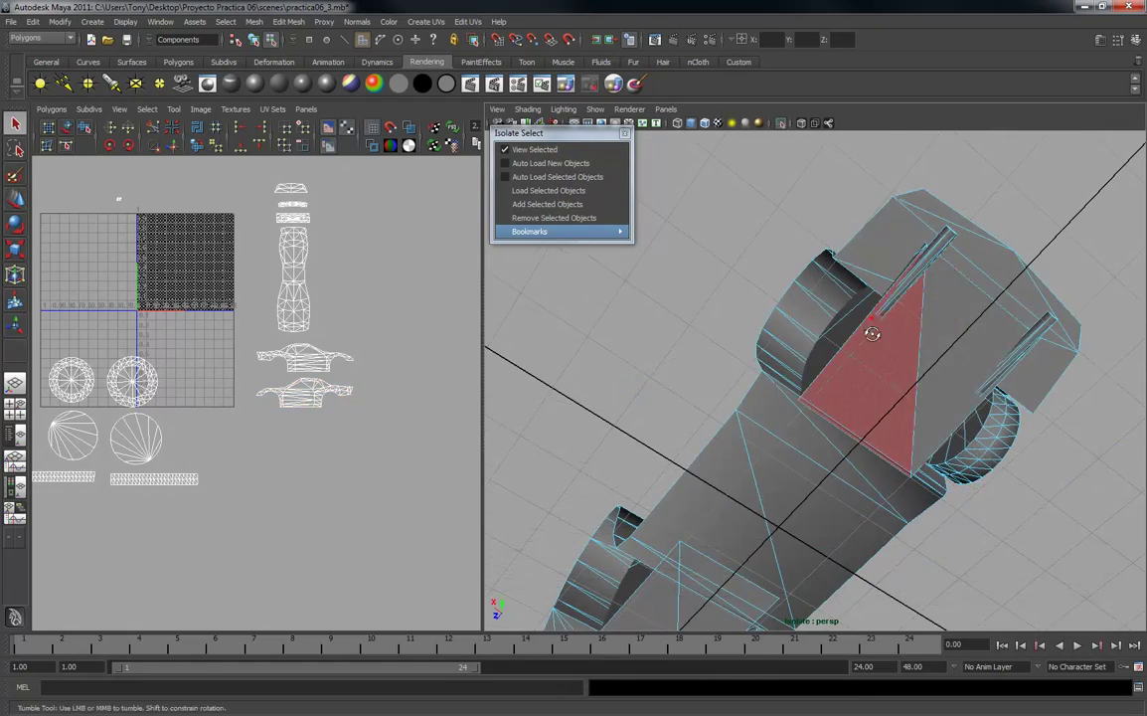
Select the underside faces at the car's rear end, including the panels around the two fins and the rear edge.
alt+drag(872, 318, 888, 377)
alt+middle_drag(889, 377, 886, 353)
alt+drag(885, 353, 797, 332)
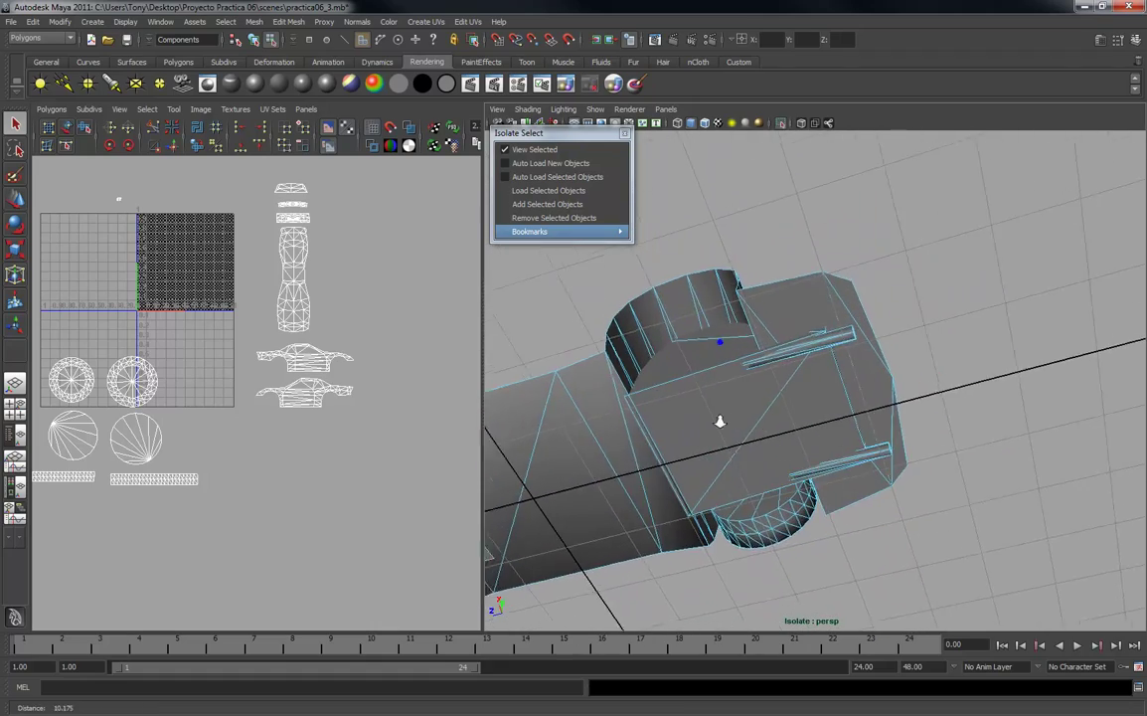
alt+drag(741, 434, 608, 388)
click(678, 393)
mouse_move(679, 390)
alt+mouse_down()
mouse_move(742, 396)
mouse_move(788, 379)
alt+mouse_up()
shift+click(835, 360)
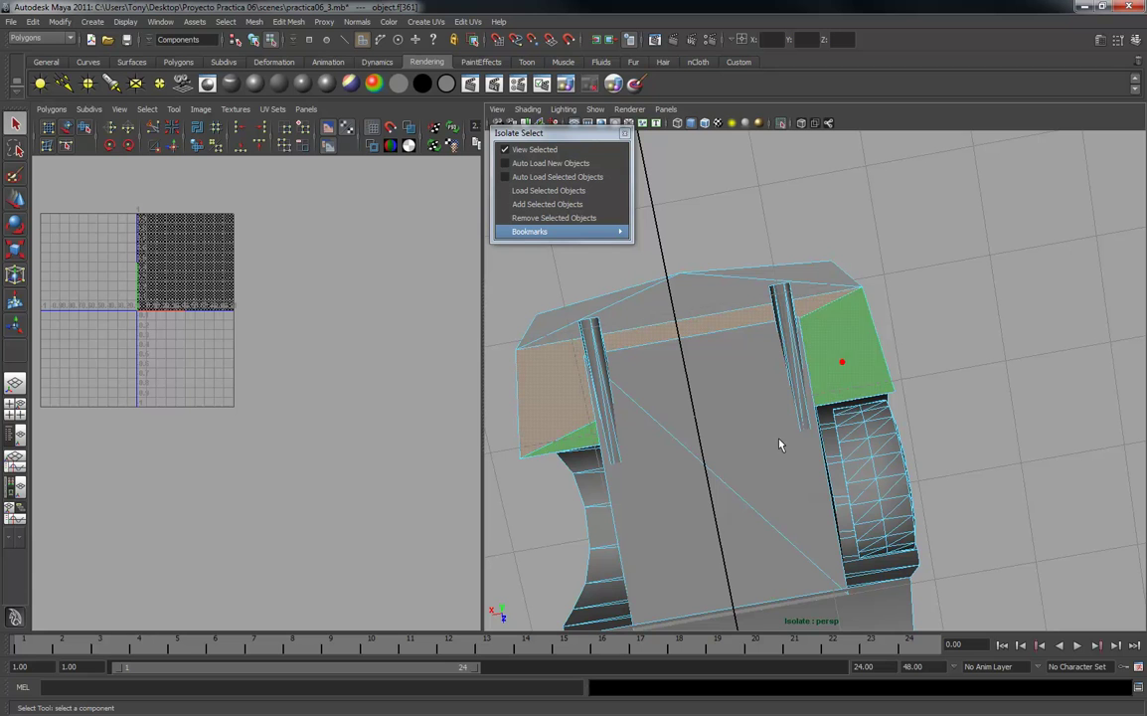
shift+click(695, 507)
shift+click(720, 443)
alt+drag(712, 431, 819, 341)
shift+click(823, 324)
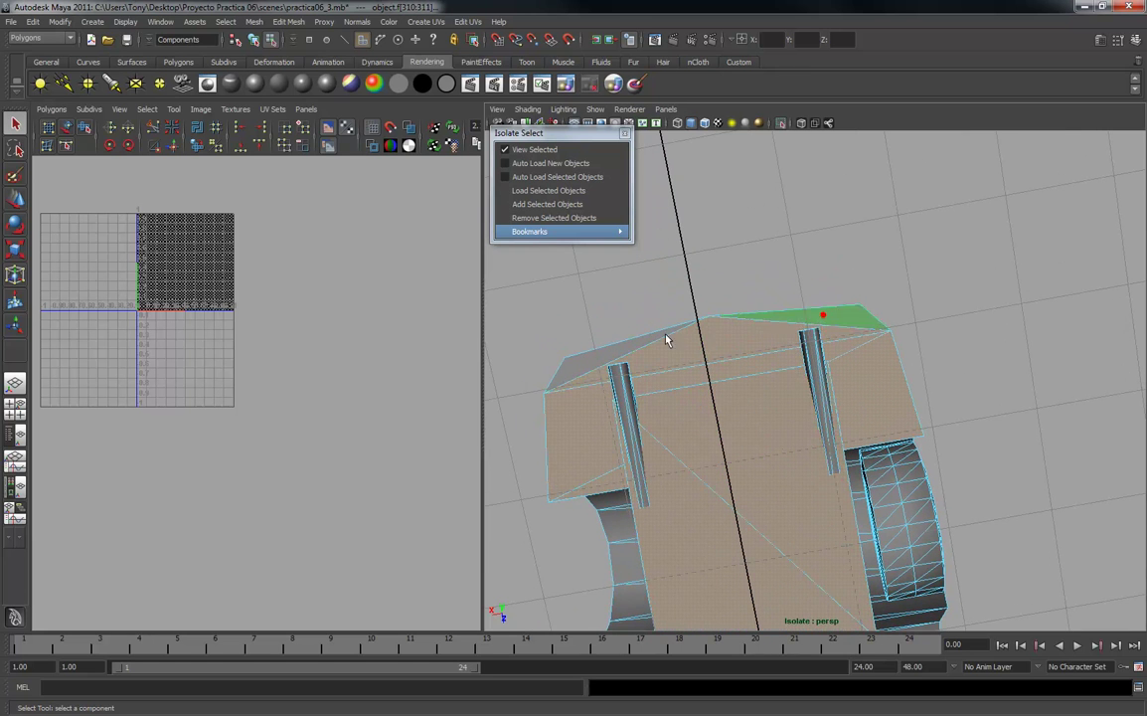
Add the remaining rear-edge faces and the triangular faces of the central floor to the underside selection.
alt+drag(588, 379, 853, 405)
shift+click(930, 455)
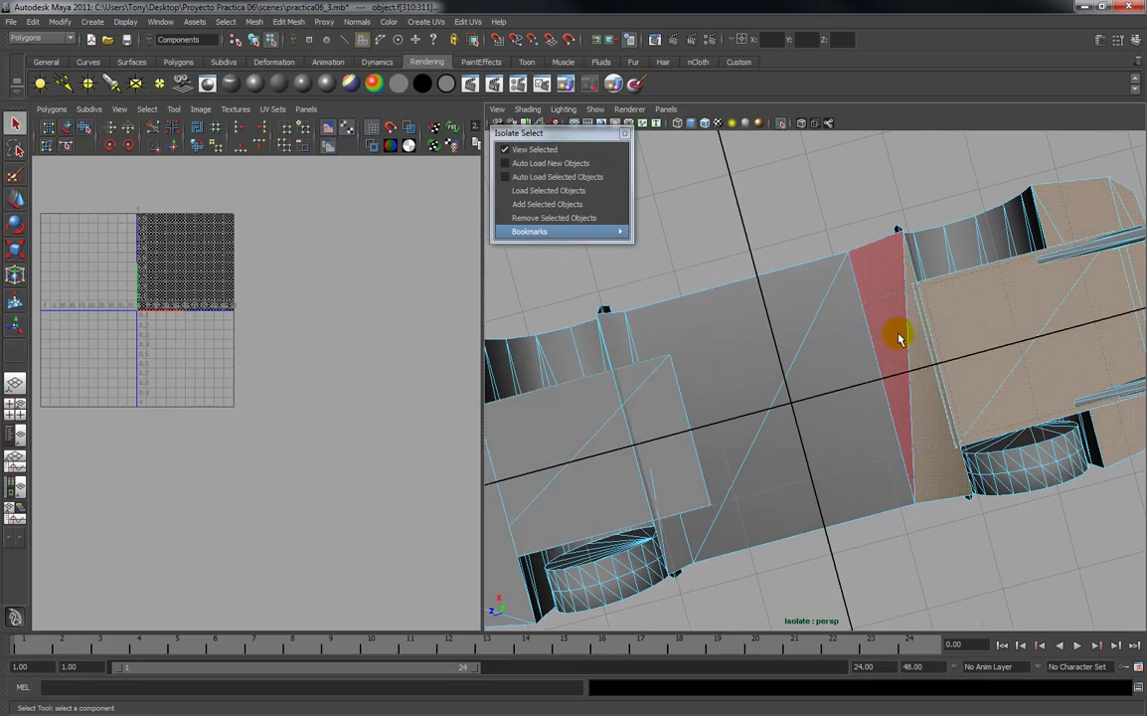
shift+click(898, 333)
shift+click(799, 467)
shift+click(745, 396)
Extend the selection with the front underside faces, including the floor plate between the wheels and the front splitter.
alt+drag(673, 408, 718, 369)
alt+middle_drag(718, 369, 968, 316)
shift+click(918, 437)
shift+click(768, 340)
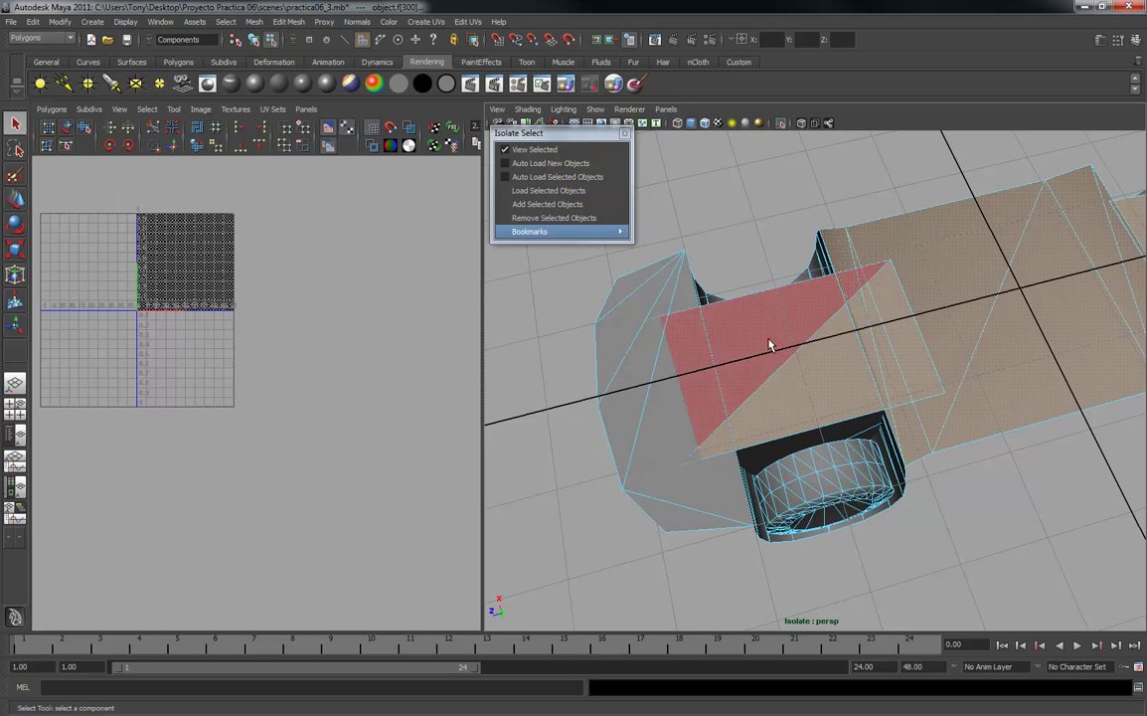
shift+click(637, 431)
shift+click(628, 412)
shift+click(617, 342)
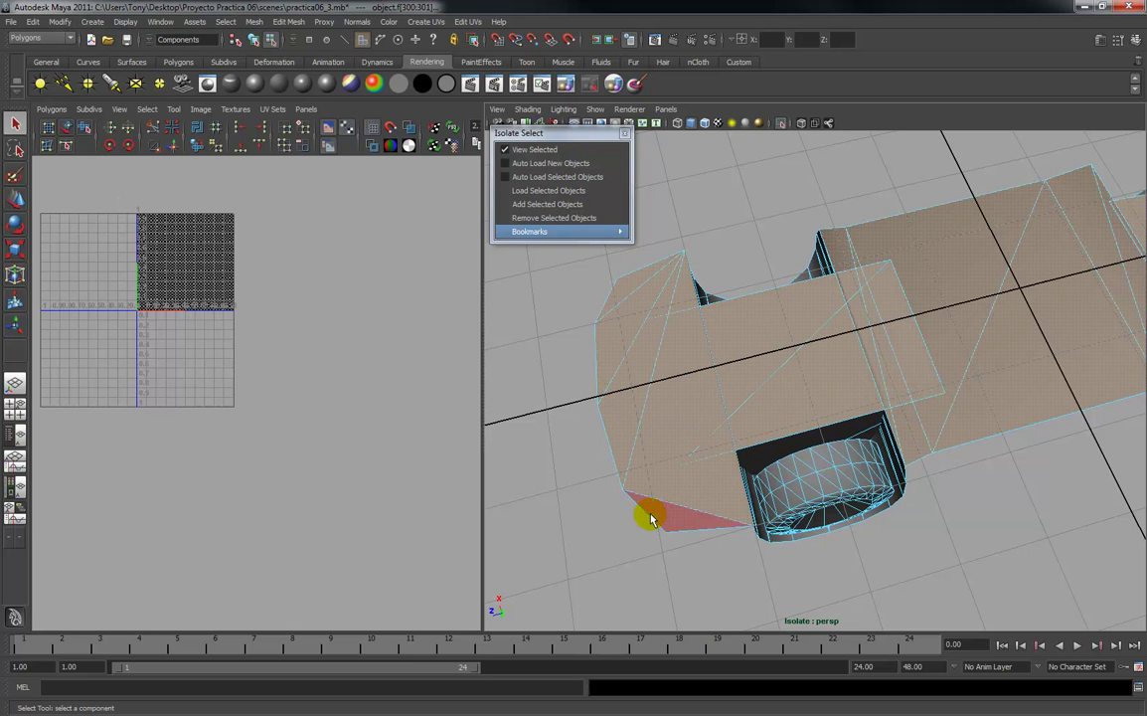
alt+drag(684, 519, 742, 406)
Add the curved inner faces of the rear wheel arch without a wheel to the selection.
scroll(736, 409, up, 3)
scroll(738, 405, up, 4)
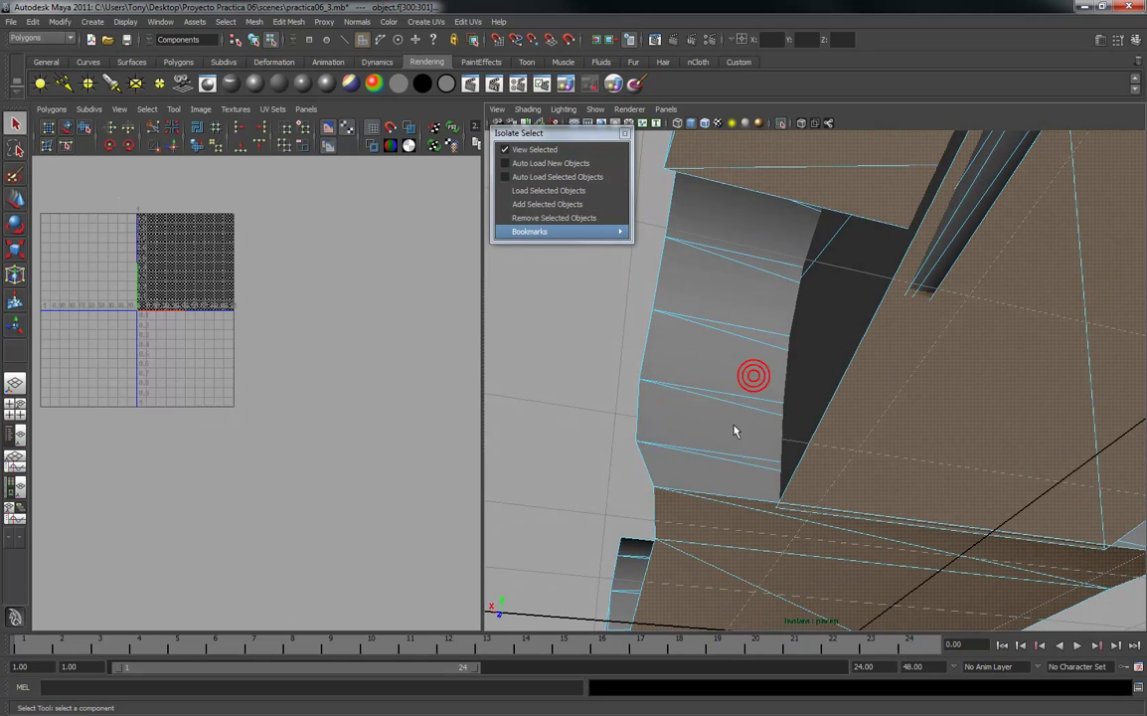
click(722, 469)
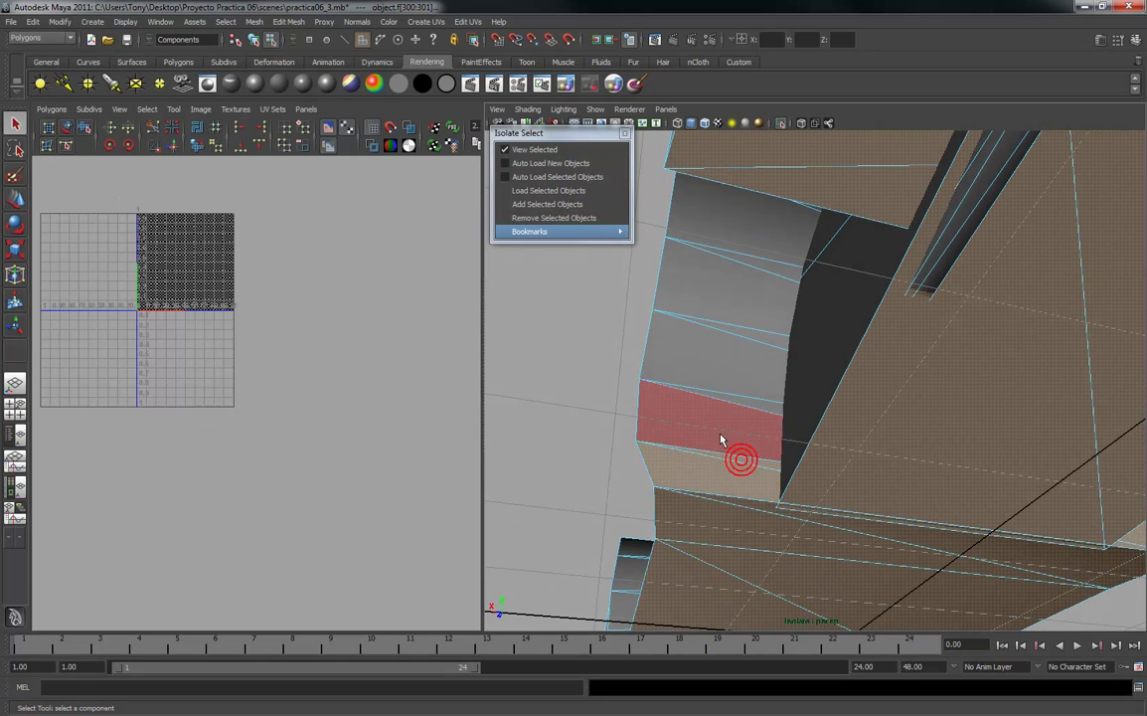
click(720, 434)
shift+click(753, 402)
shift+click(753, 361)
shift+click(765, 335)
shift+click(760, 309)
alt+drag(761, 277, 769, 343)
shift+click(776, 333)
click(805, 296)
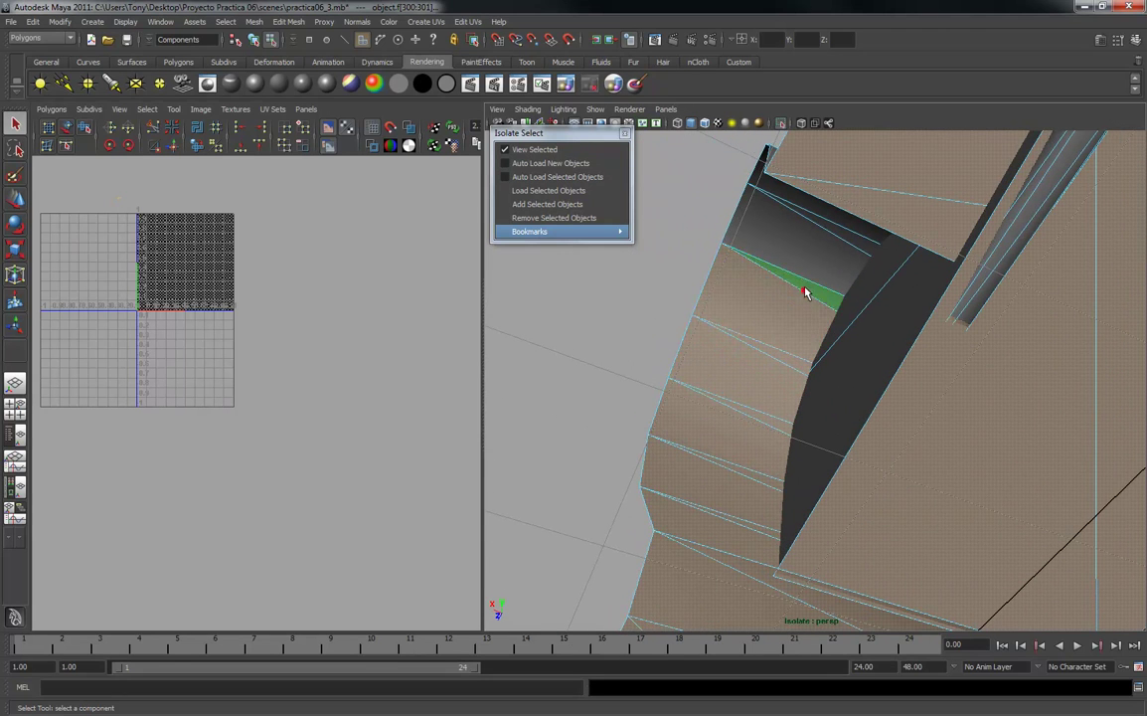
click(805, 273)
alt+drag(805, 277, 892, 397)
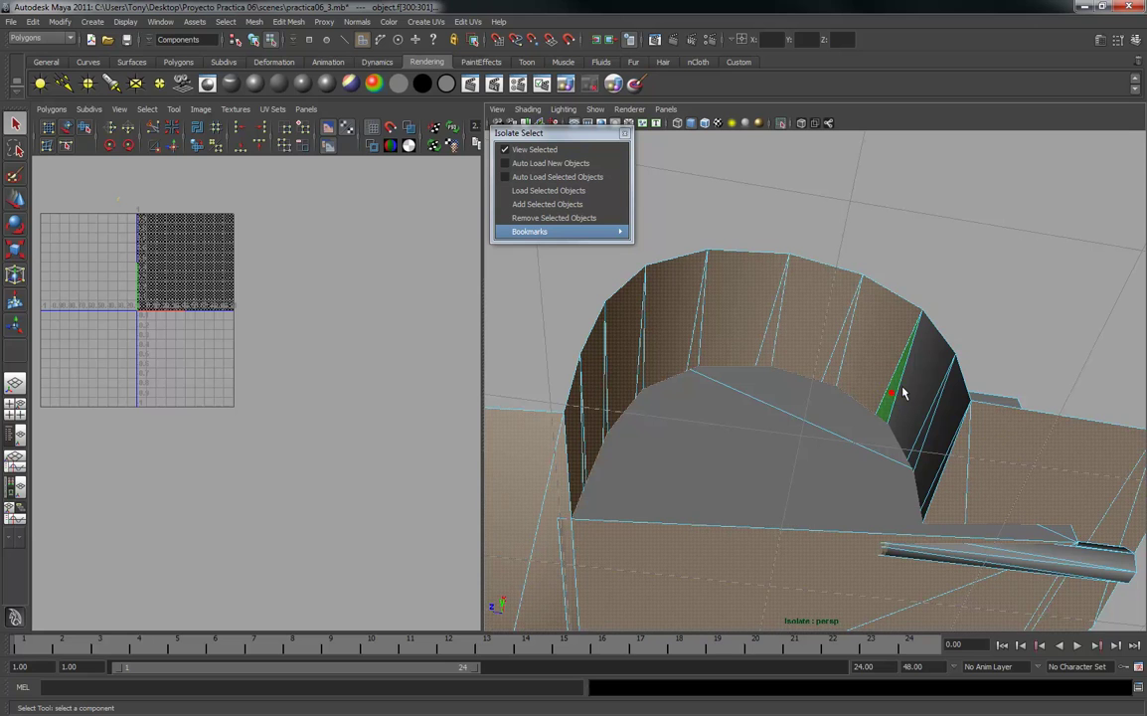
click(917, 415)
click(934, 437)
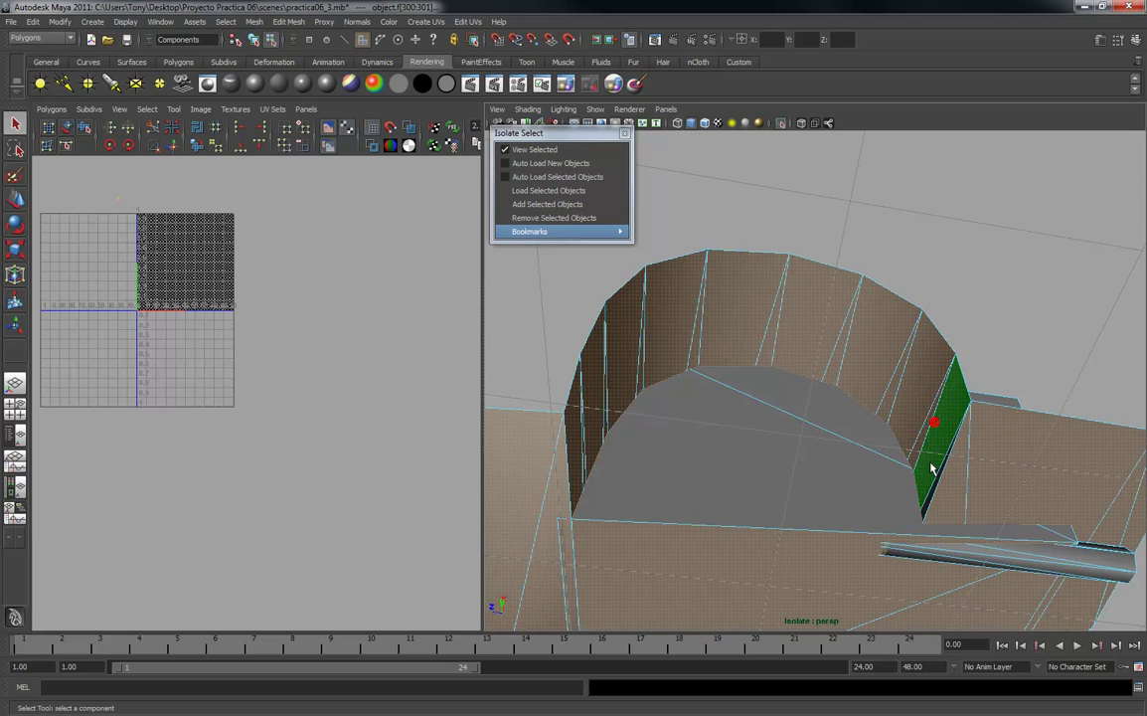
Add the curved inner faces of the front wheel arch on the wheel-less side to the selection.
alt+drag(931, 491, 776, 437)
alt+middle_drag(776, 438, 758, 356)
alt+right_drag(758, 356, 755, 415)
alt+drag(757, 417, 721, 380)
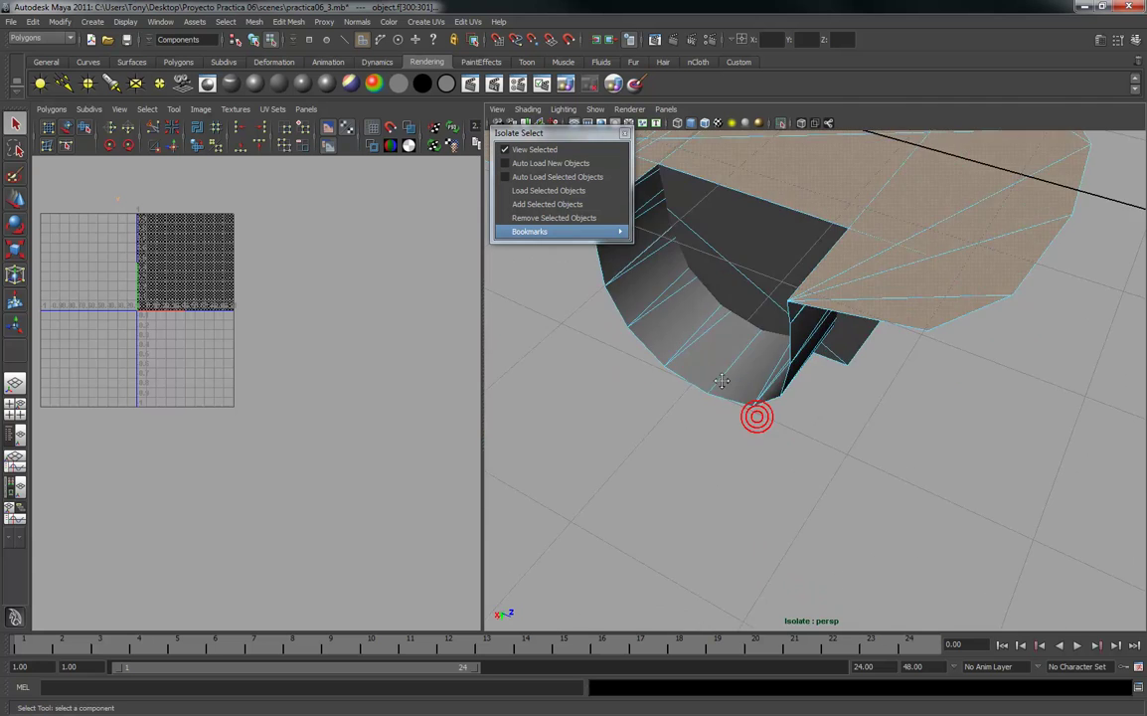
alt+middle_drag(722, 380, 773, 452)
alt+drag(761, 417, 758, 399)
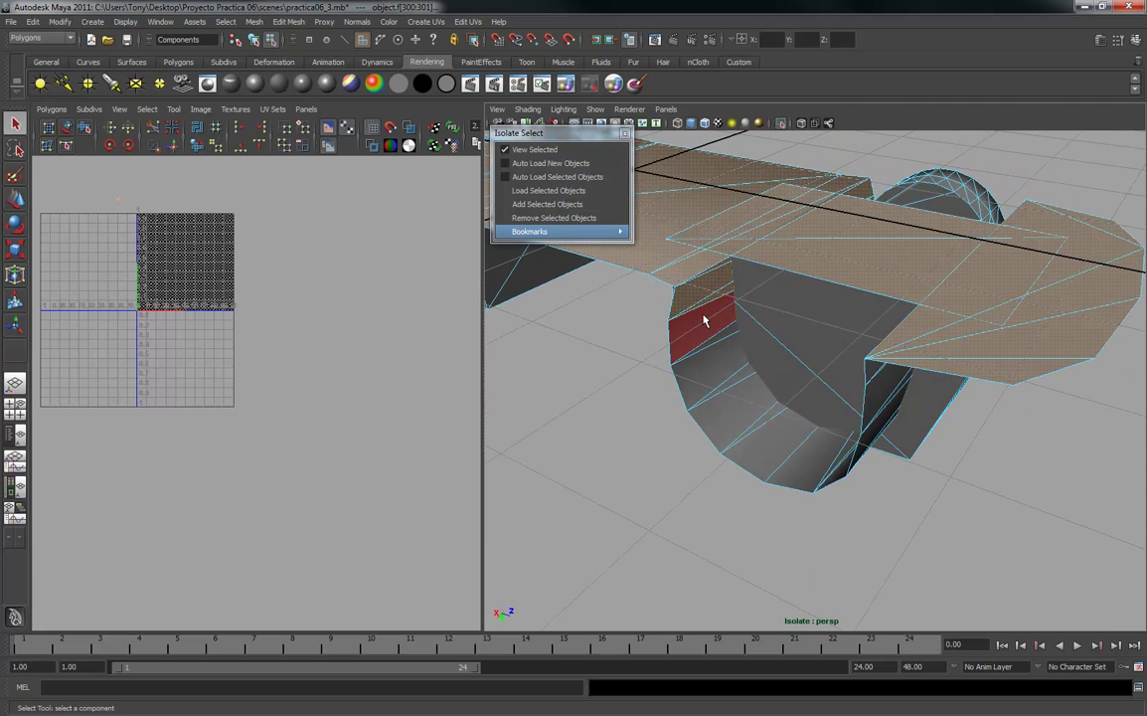
shift+click(726, 339)
shift+click(724, 361)
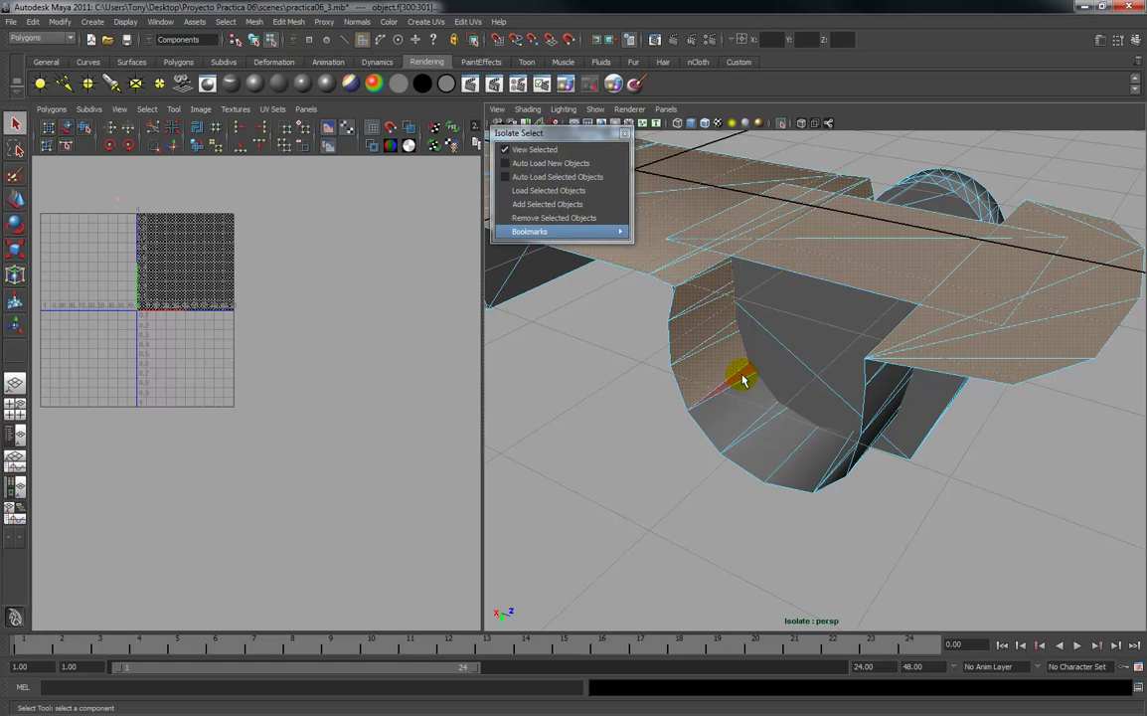
click(741, 417)
click(771, 426)
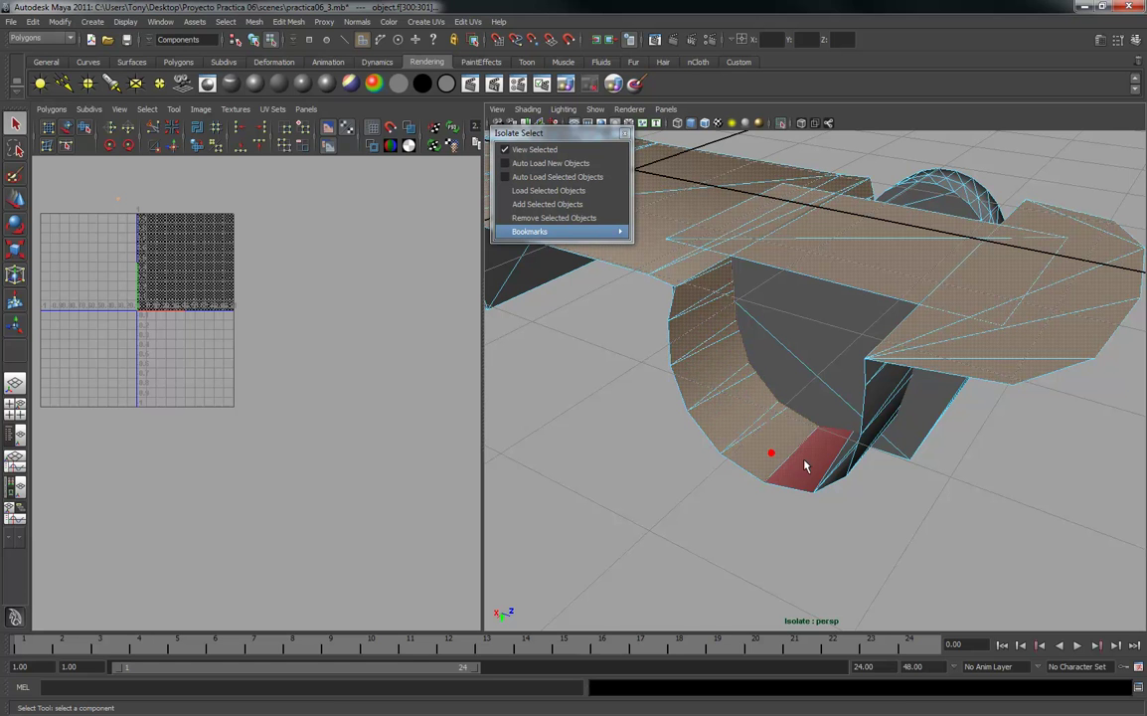
alt+drag(795, 462, 860, 534)
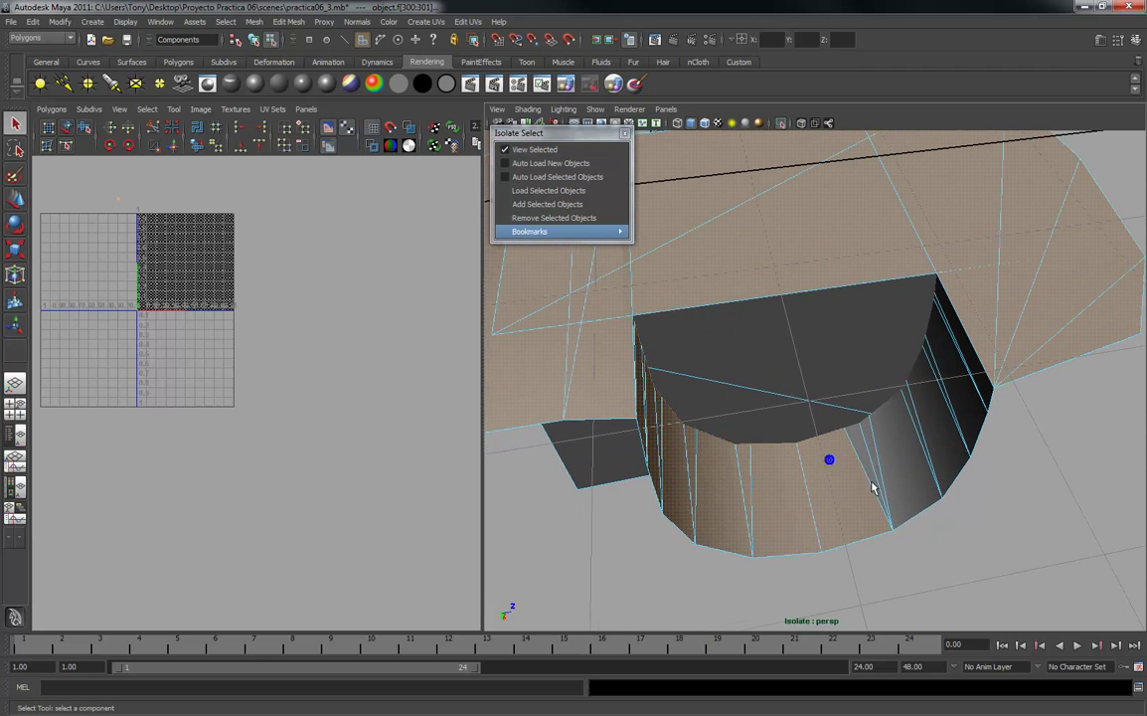
click(897, 447)
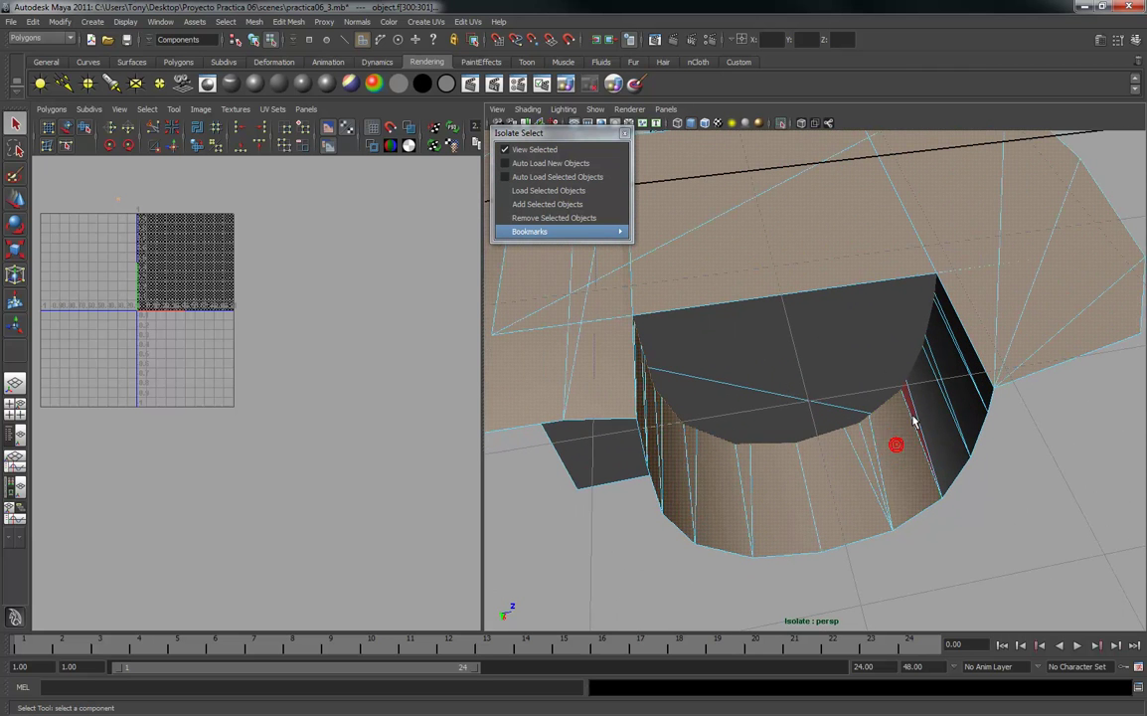
click(940, 417)
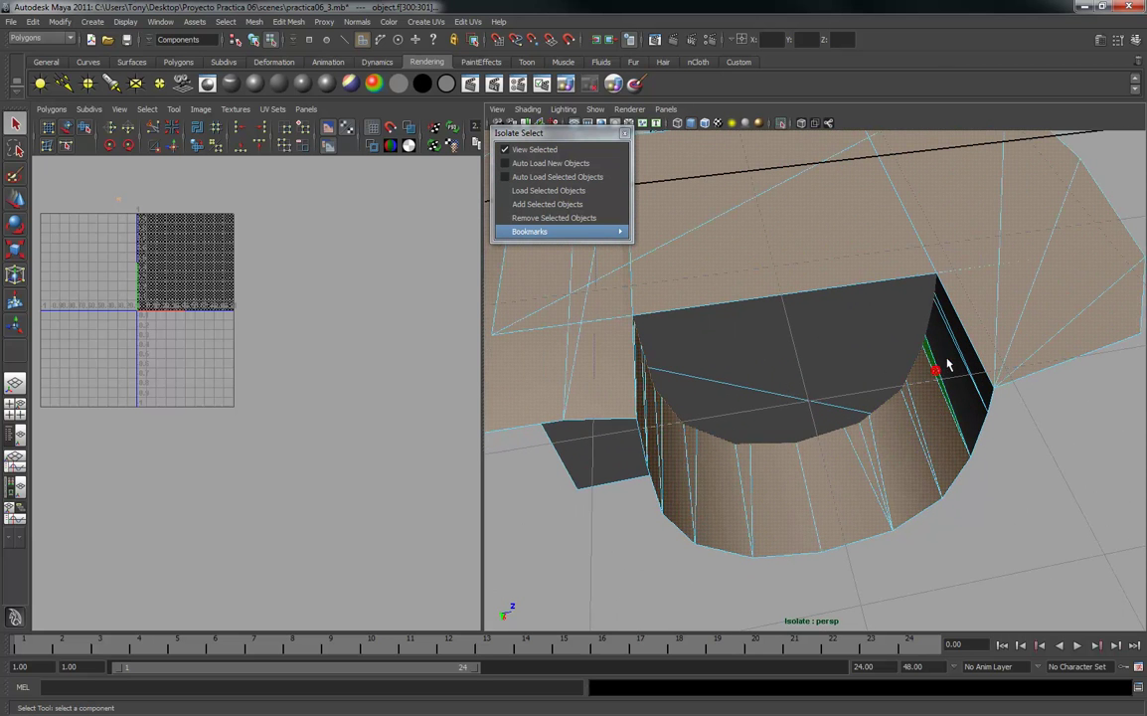
alt+drag(947, 366, 882, 394)
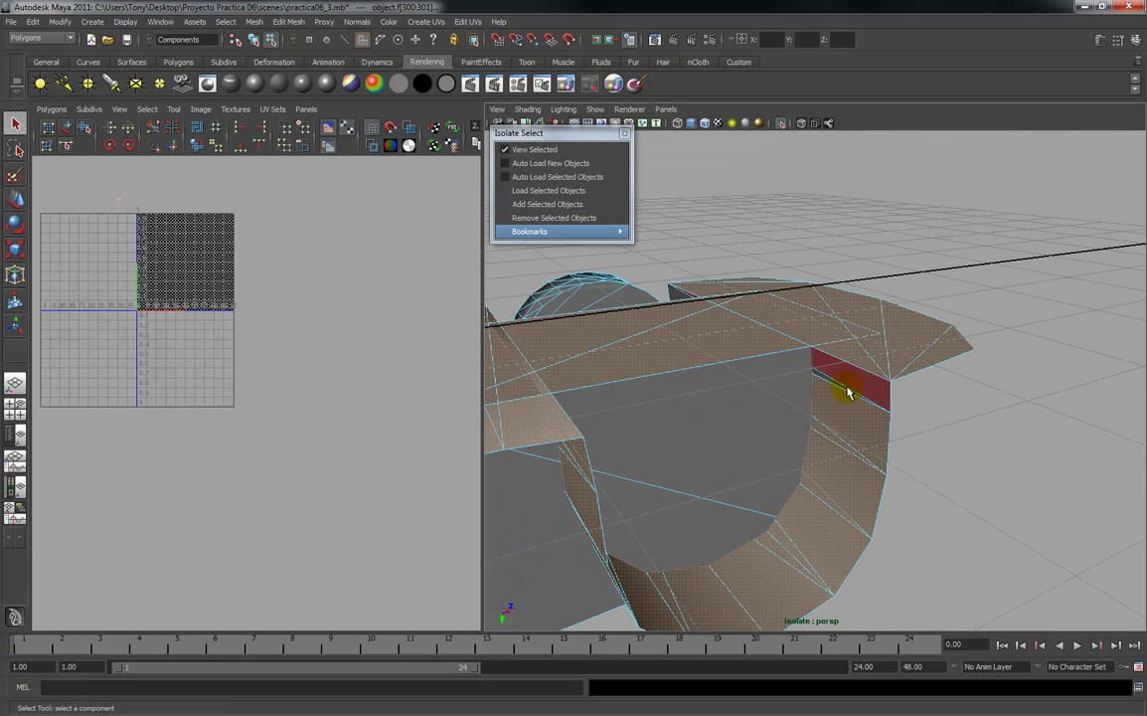
alt+drag(850, 433, 636, 443)
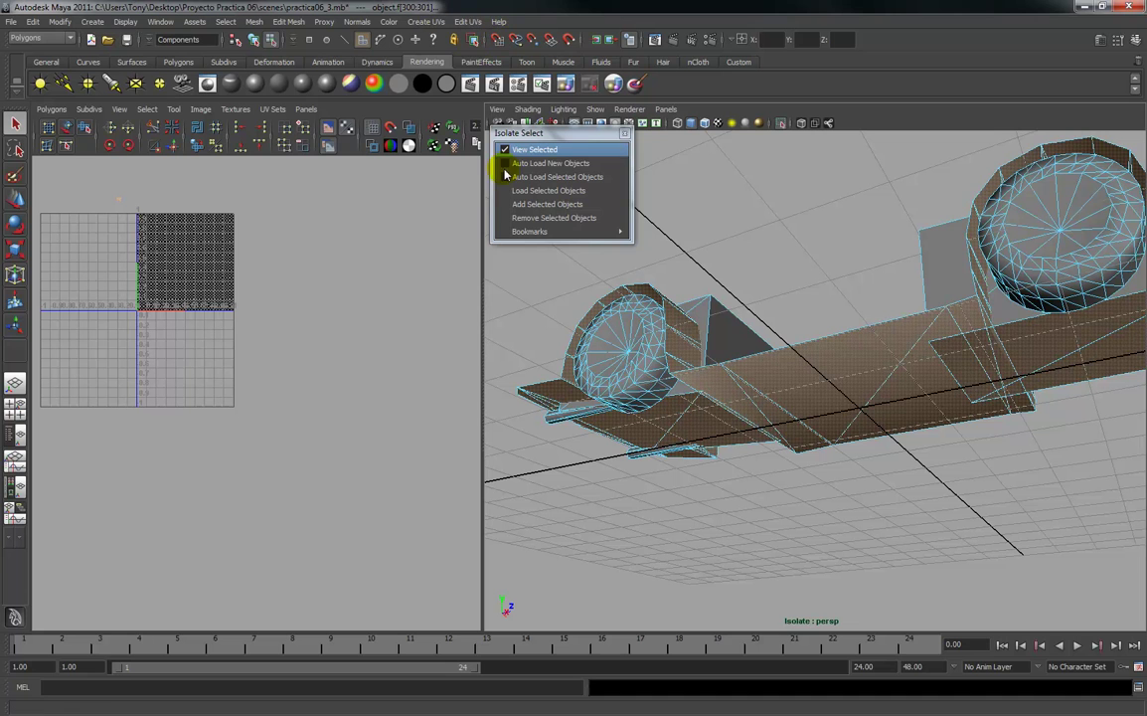
Planar-map the selected underside faces from the Y axis and move the projection clear of the texture square.
click(429, 24)
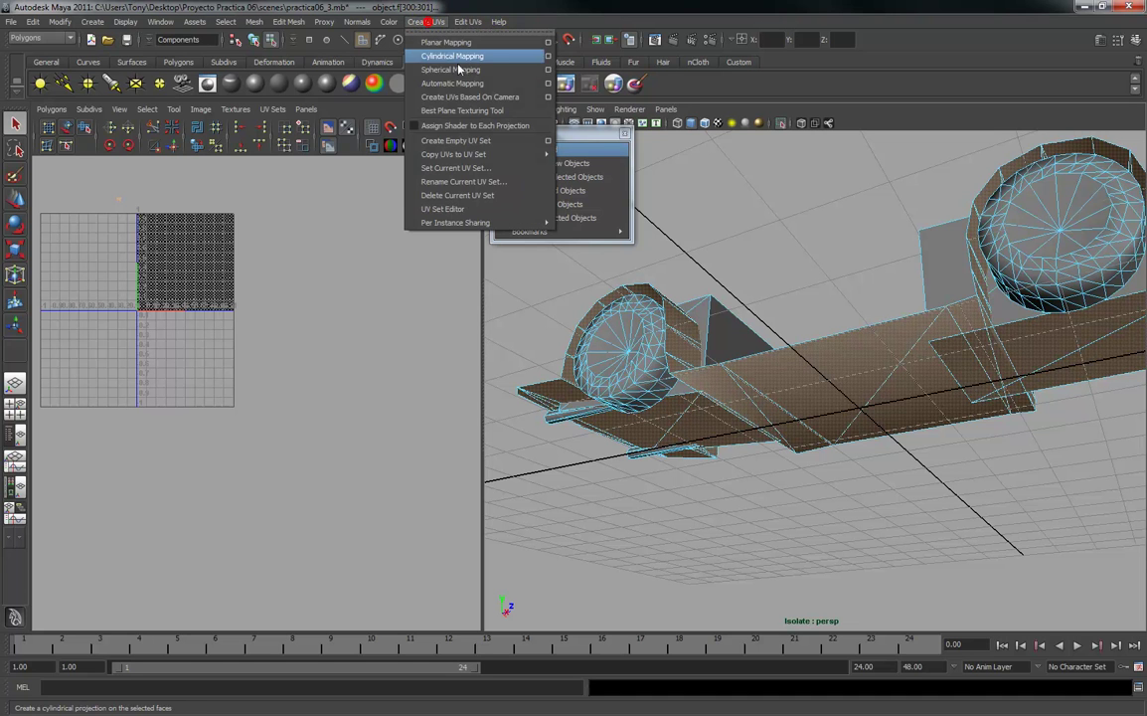
click(542, 41)
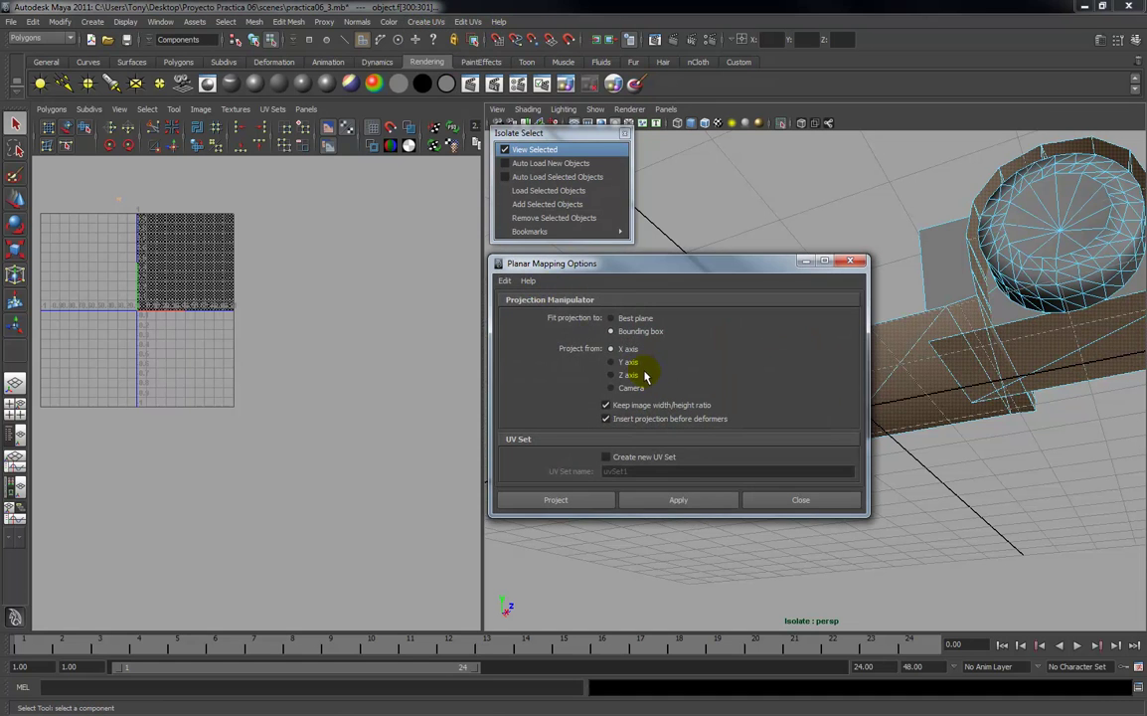
click(679, 499)
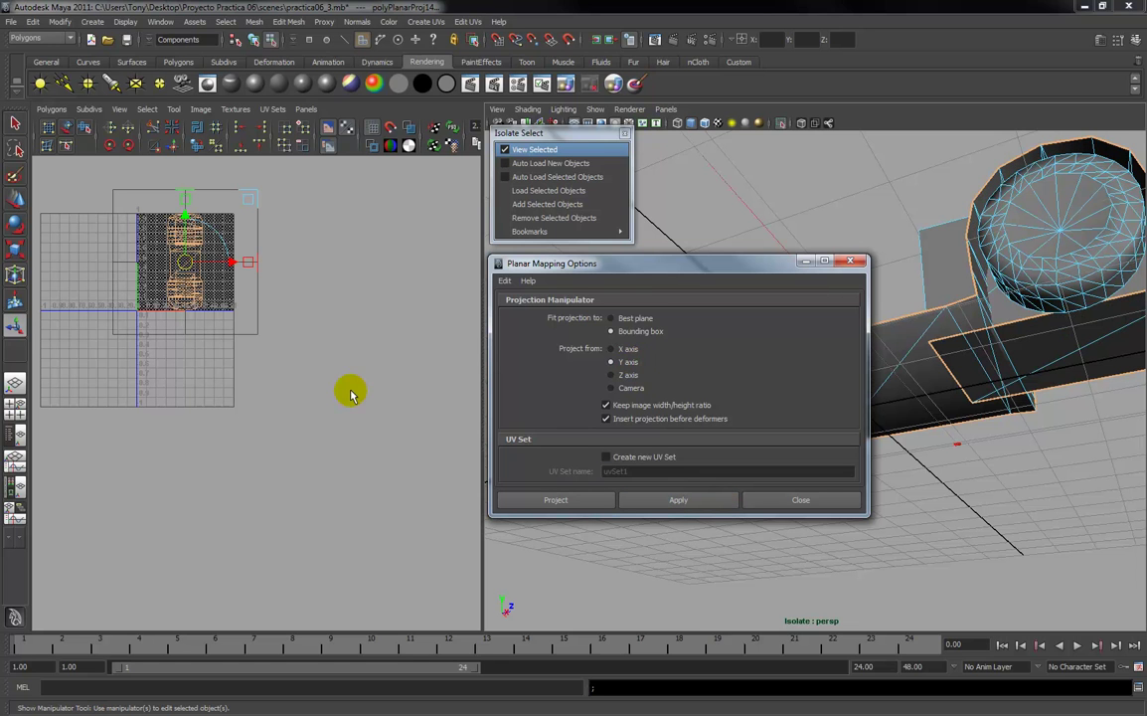
drag(180, 263, 401, 489)
click(221, 519)
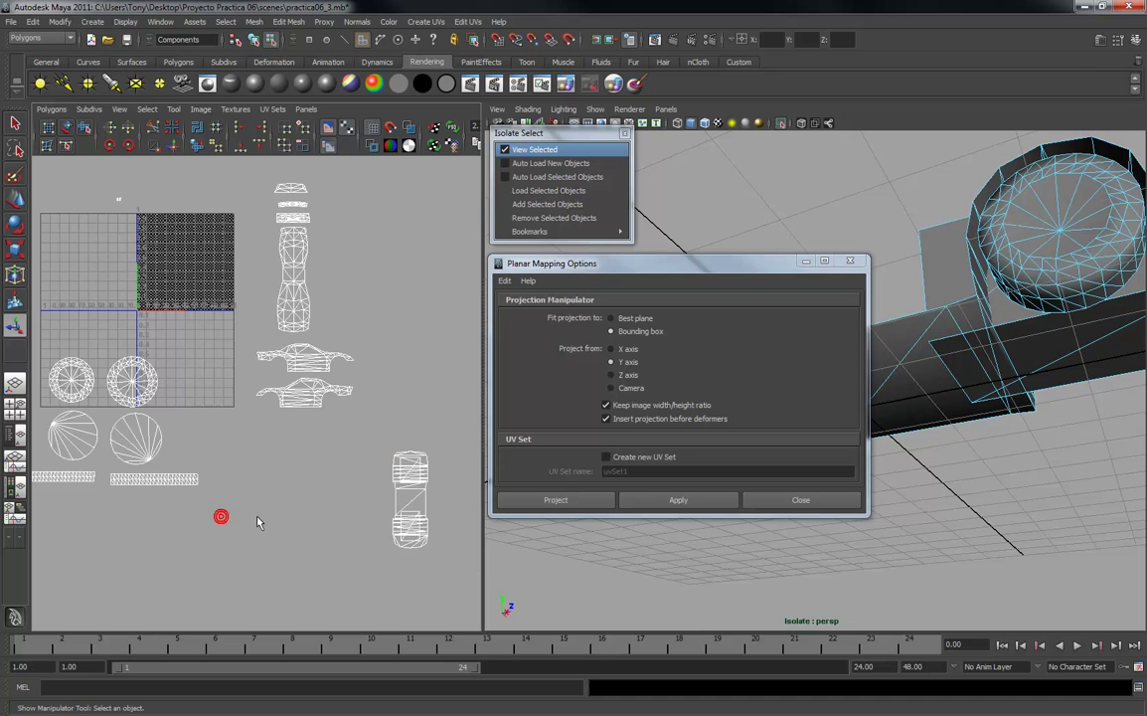
Select the underside shell's UVs and move them directly below the two body-side shells.
alt+middle_drag(328, 520, 290, 494)
right_drag(376, 473, 341, 421)
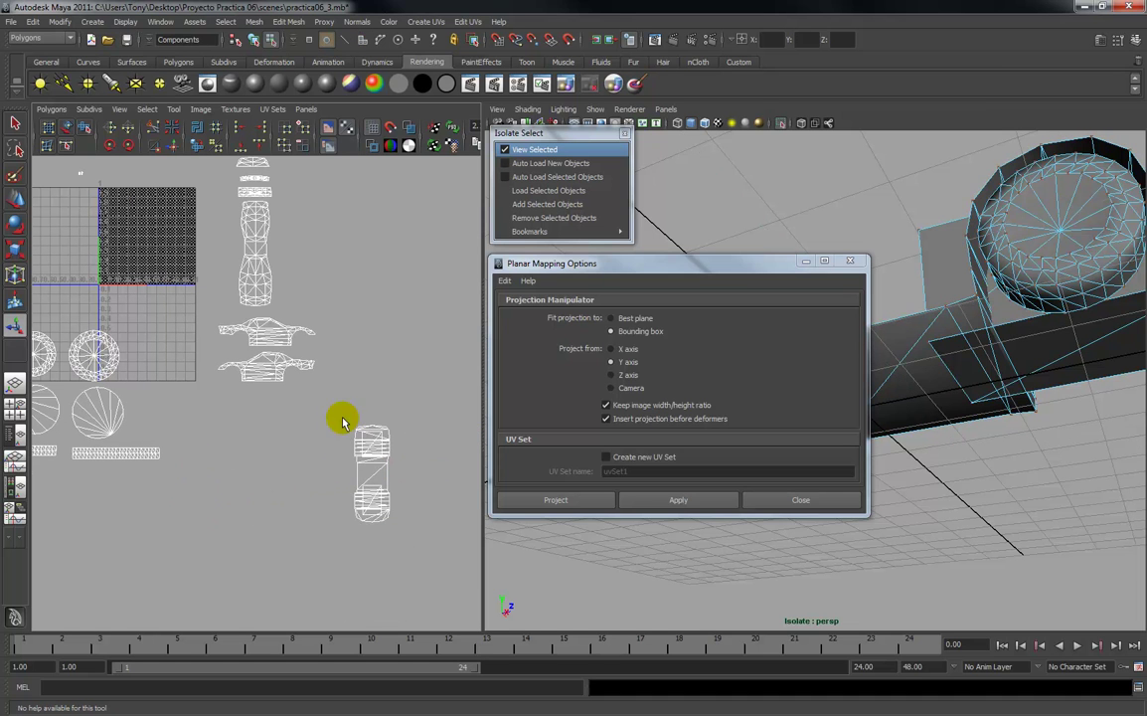
key(w)
drag(371, 474, 248, 433)
key(r)
key(w)
alt+right_drag(271, 443, 282, 489)
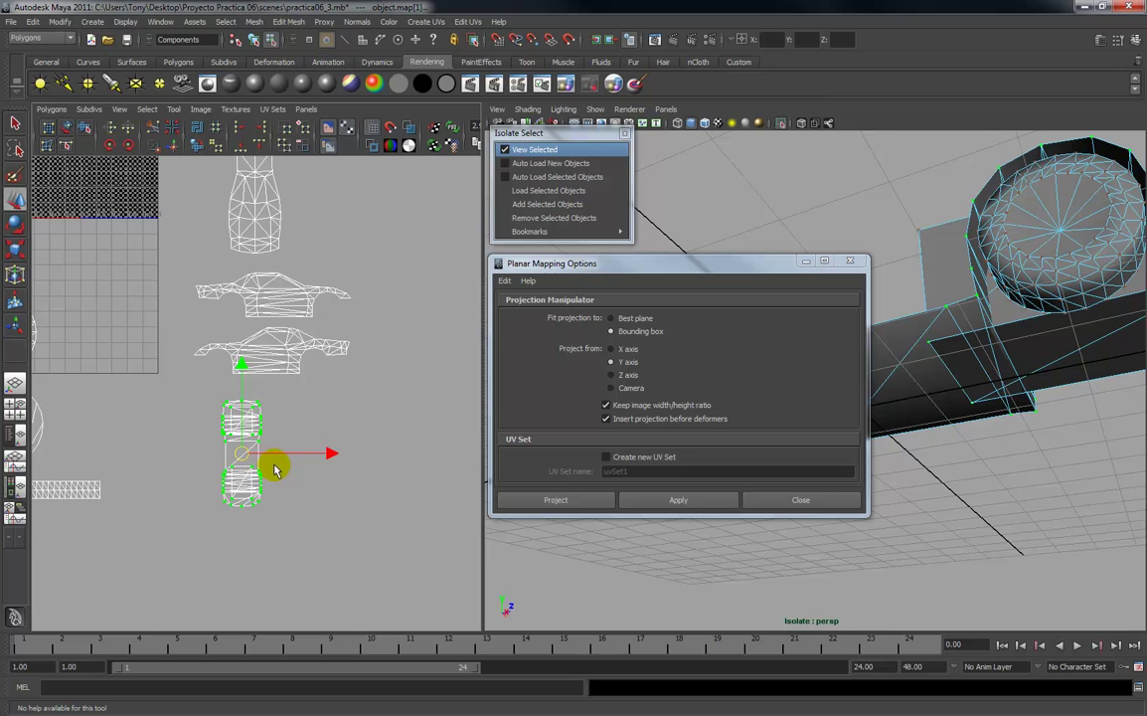
Move the underside shell's UVs up beside the long central body shell and clear the selection.
drag(246, 454, 328, 205)
alt+middle_drag(329, 209, 321, 335)
drag(308, 324, 309, 298)
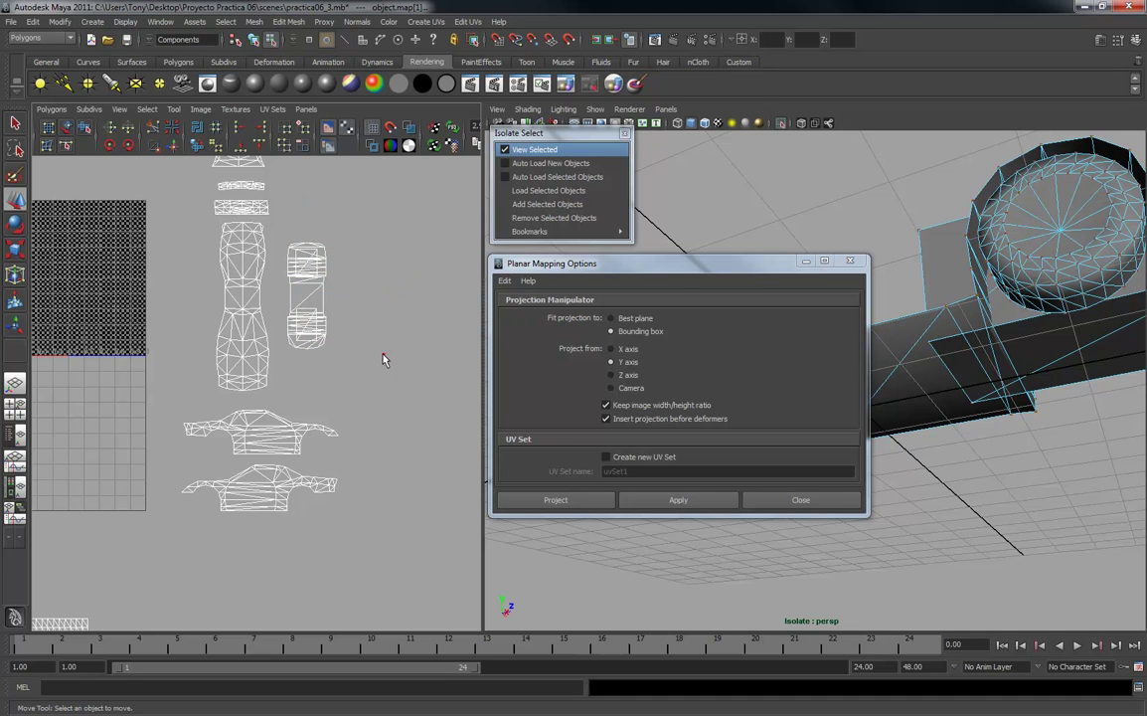
Select the underside shell's faces in the UV layout and remove them from the isolated view, closing the planar mapping options.
right_drag(309, 328, 311, 360)
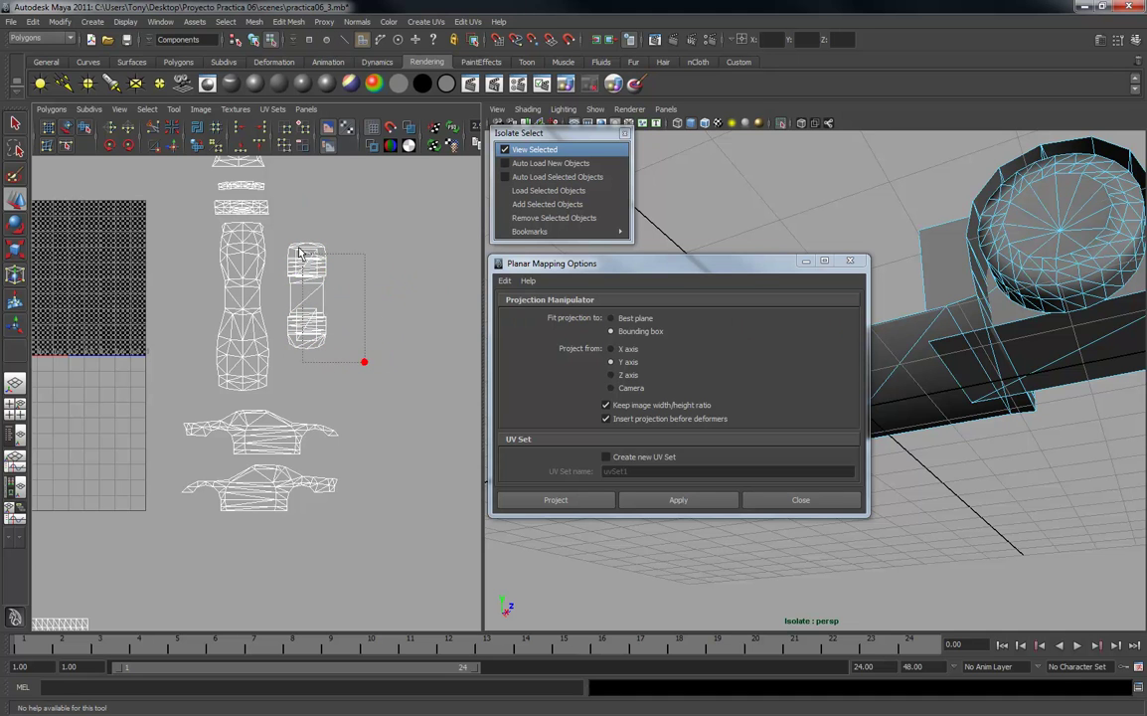
drag(286, 232, 272, 222)
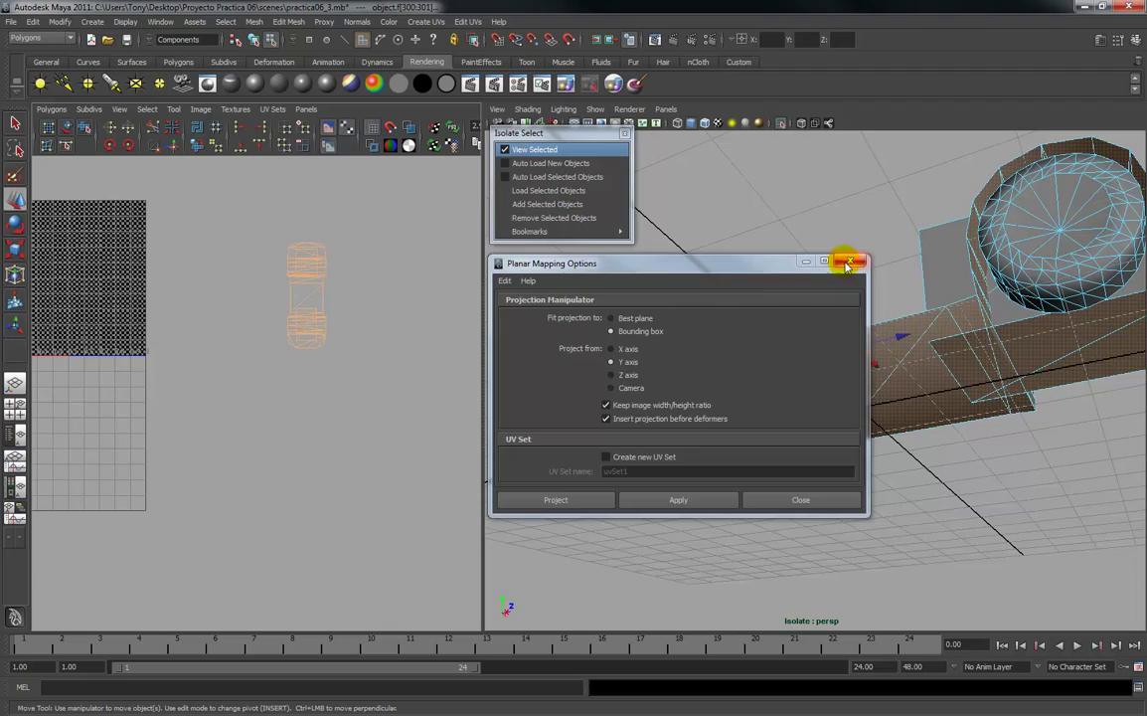
click(850, 262)
alt+drag(840, 288, 864, 398)
click(563, 217)
Select the wall faces of the inner wheel box next to the exhaust pipes.
alt+drag(646, 260, 688, 538)
alt+drag(639, 496, 746, 474)
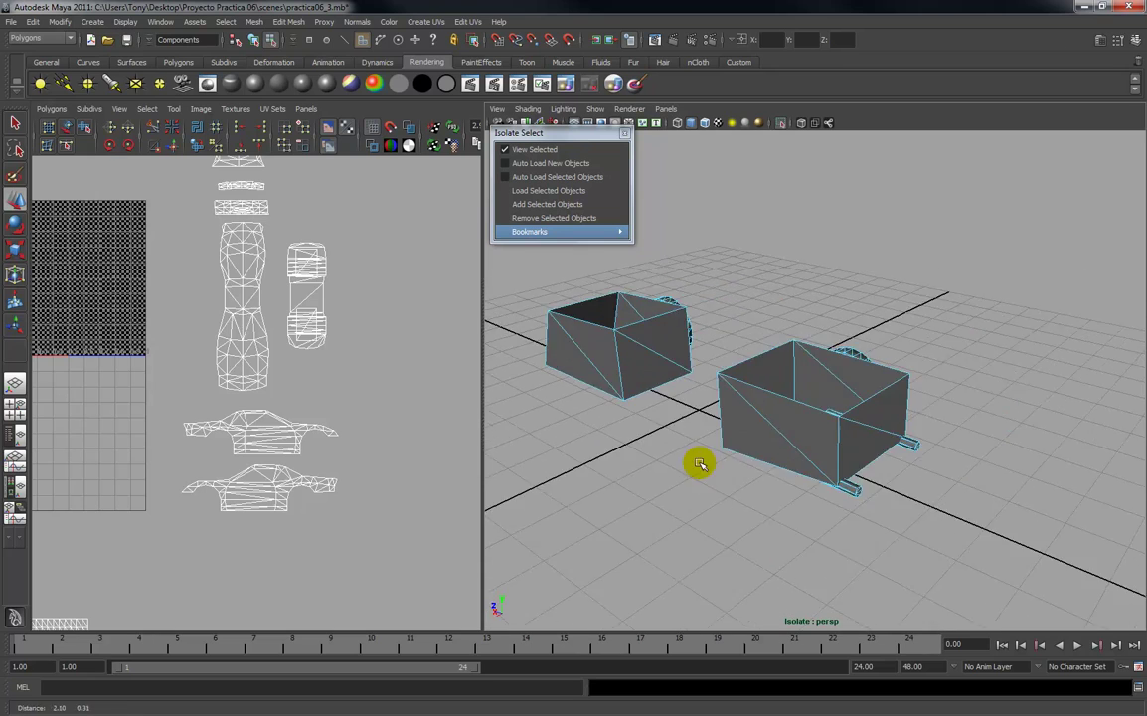
click(697, 386)
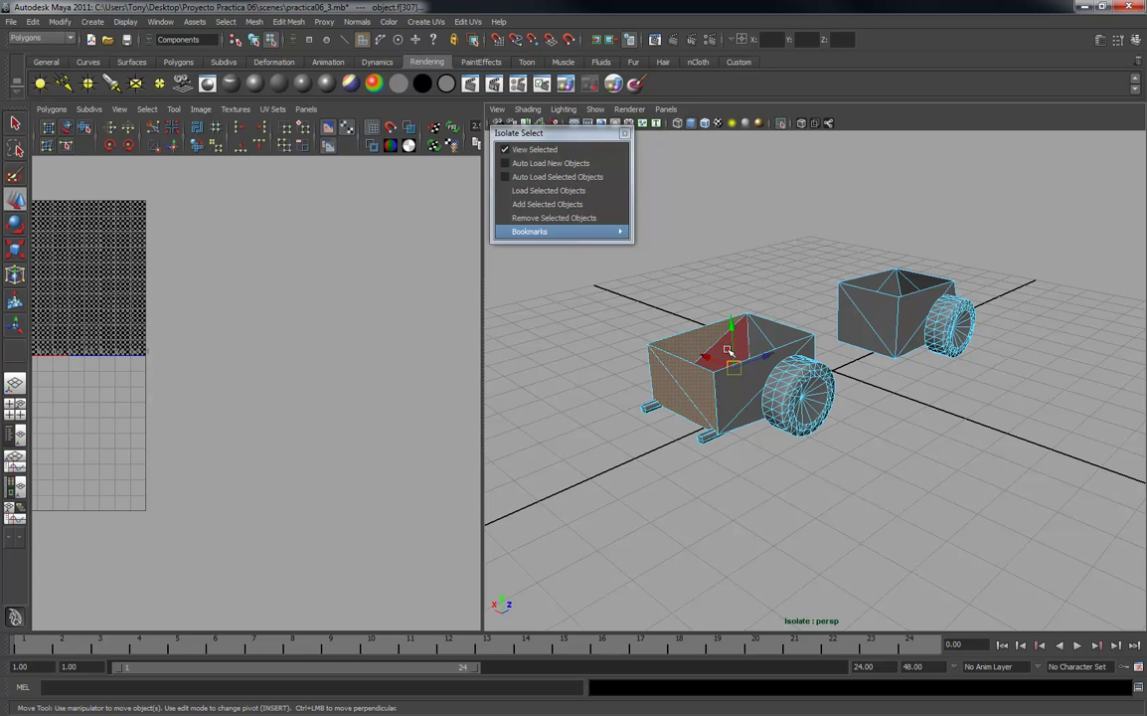
alt+drag(649, 398, 729, 341)
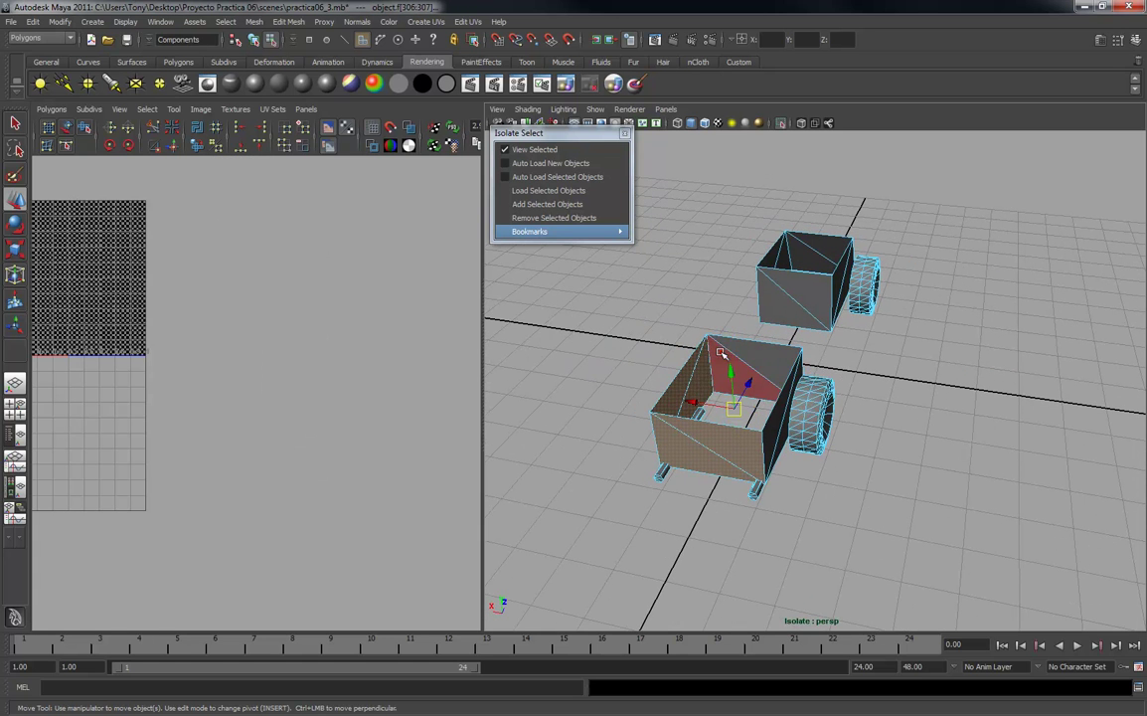
shift+click(773, 355)
alt+drag(776, 409, 732, 391)
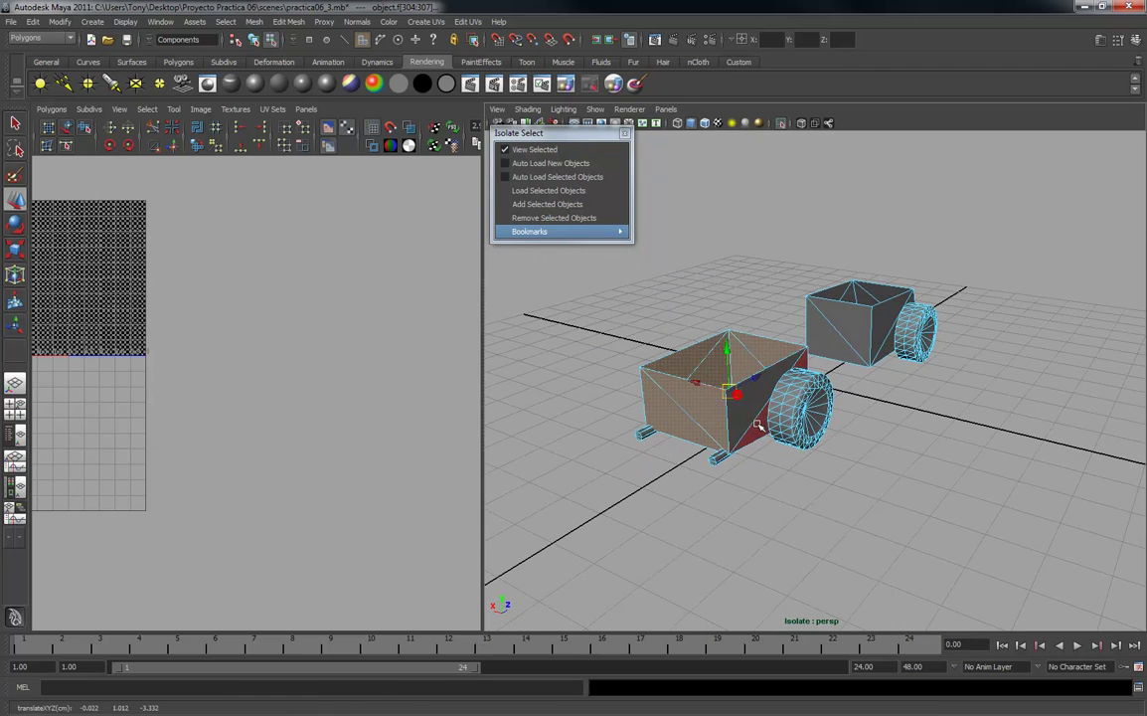
Add the wall faces of the other inner wheel box, the one without exhaust pipes, to the selection.
alt+drag(814, 383, 852, 408)
click(821, 380)
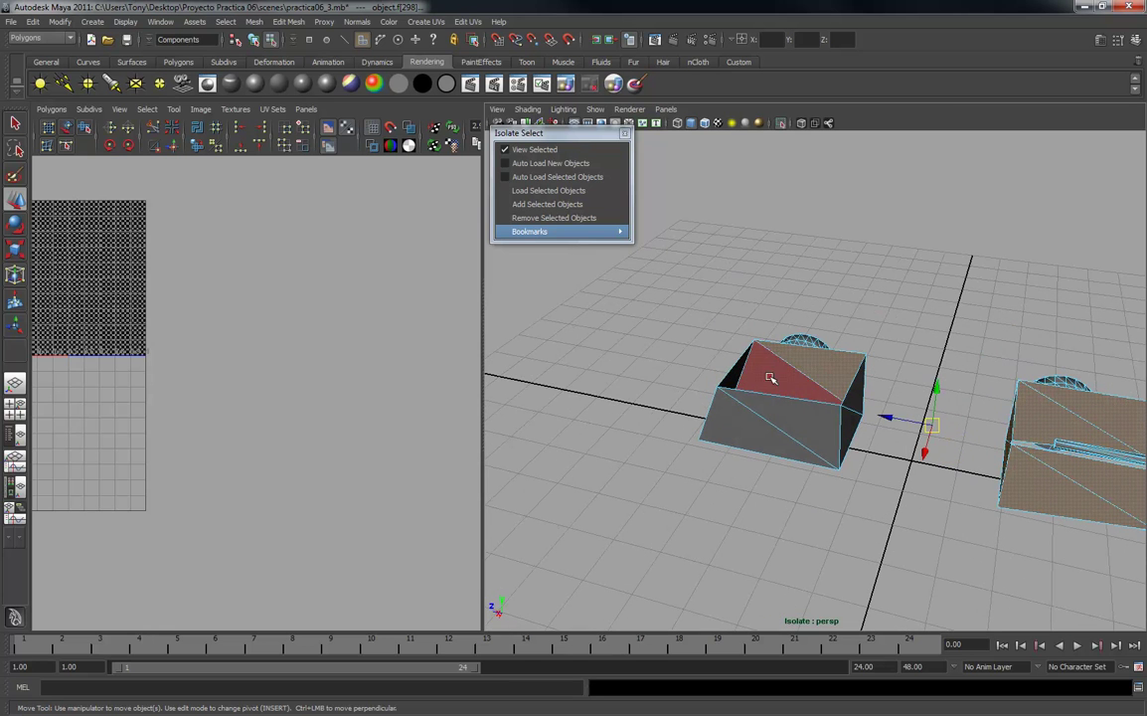
key(q)
shift+click(740, 424)
shift+click(818, 409)
alt+drag(851, 411, 628, 164)
shift+click(764, 408)
shift+click(778, 372)
Planar-map the selected wheel-box faces with the last-used settings and move the projection below and beyond the body-side shells.
click(410, 22)
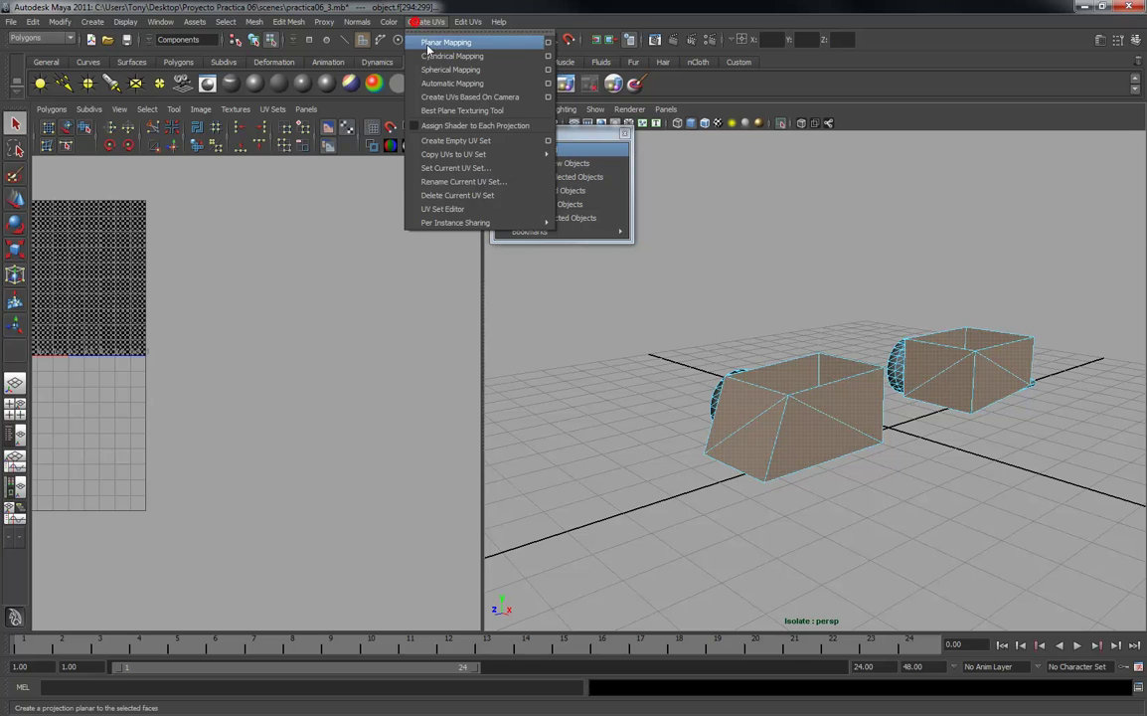
click(448, 44)
drag(147, 324, 366, 524)
Select the wheel-box UVs, shrink them to a tiny size and place them above the underside shell.
right_drag(369, 541, 303, 460)
key(r)
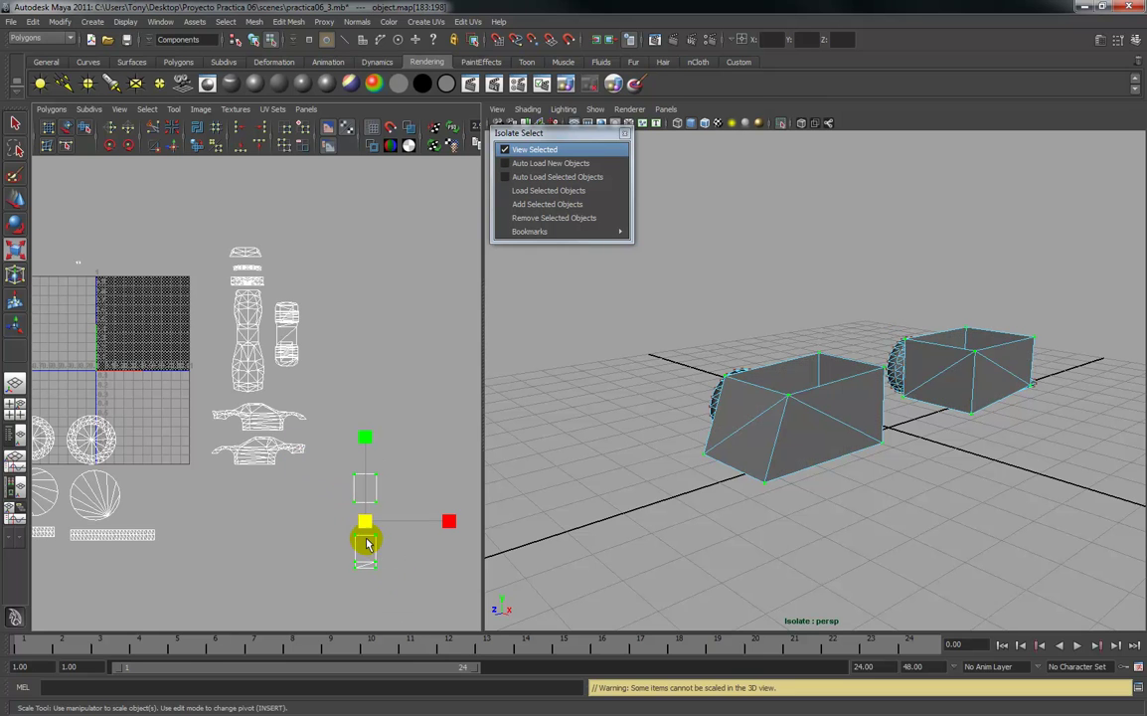
key(w)
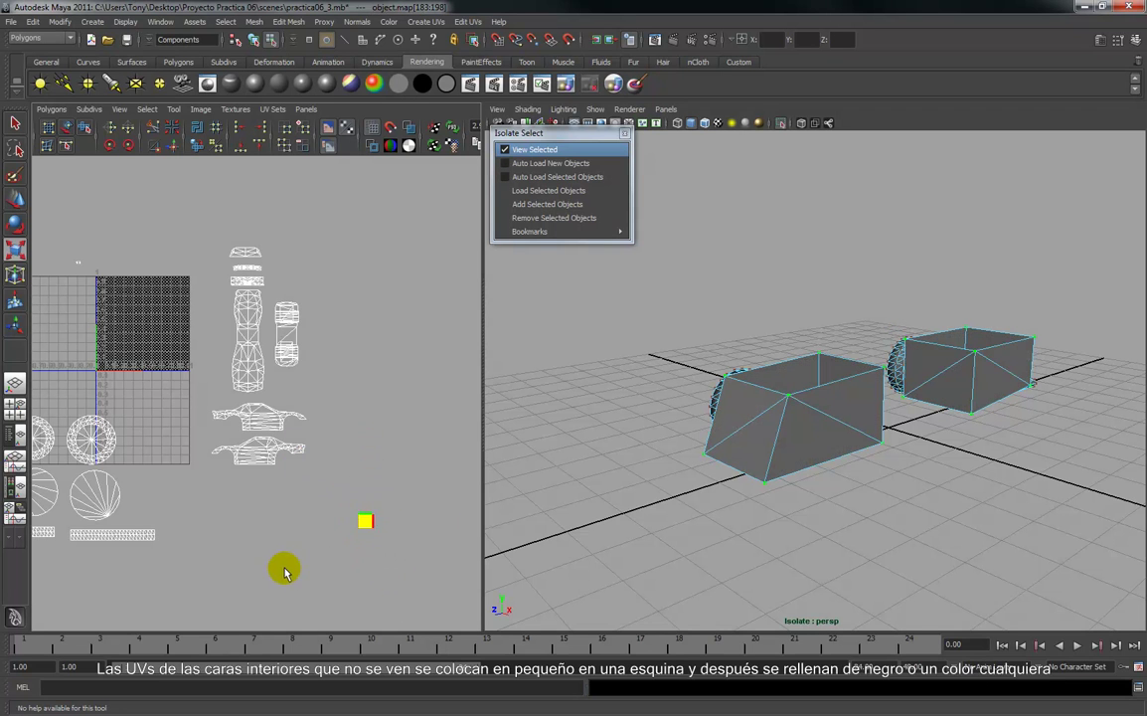
drag(366, 525, 364, 524)
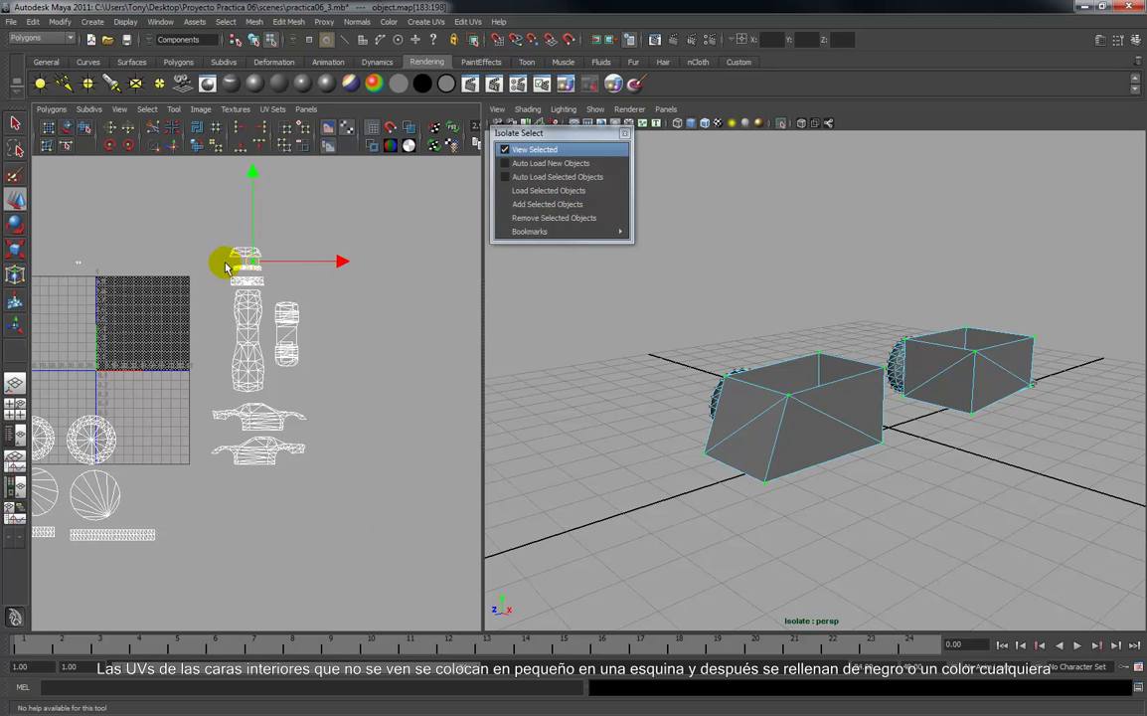
Fine-tune the scale of the tiny wheel-box UVs at close range and deselect them.
alt+right_drag(293, 268, 300, 398)
alt+middle_drag(300, 378, 305, 575)
alt+right_drag(305, 334, 321, 557)
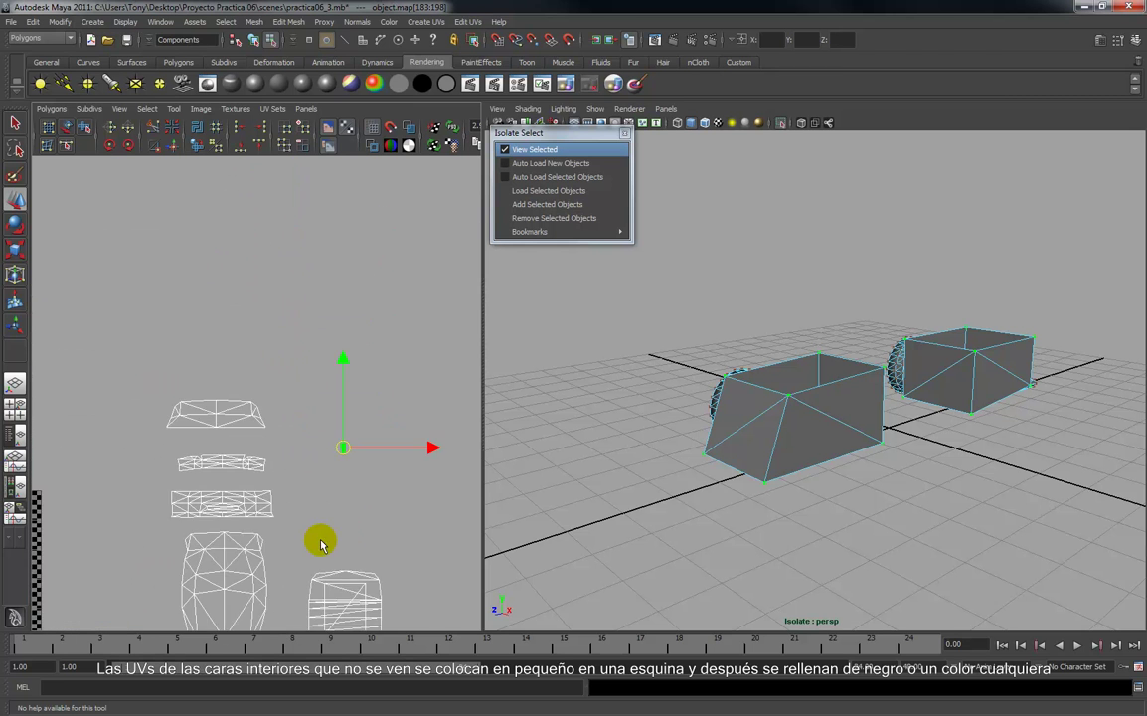
alt+middle_drag(321, 557, 292, 464)
key(f)
alt+right_drag(308, 425, 329, 322)
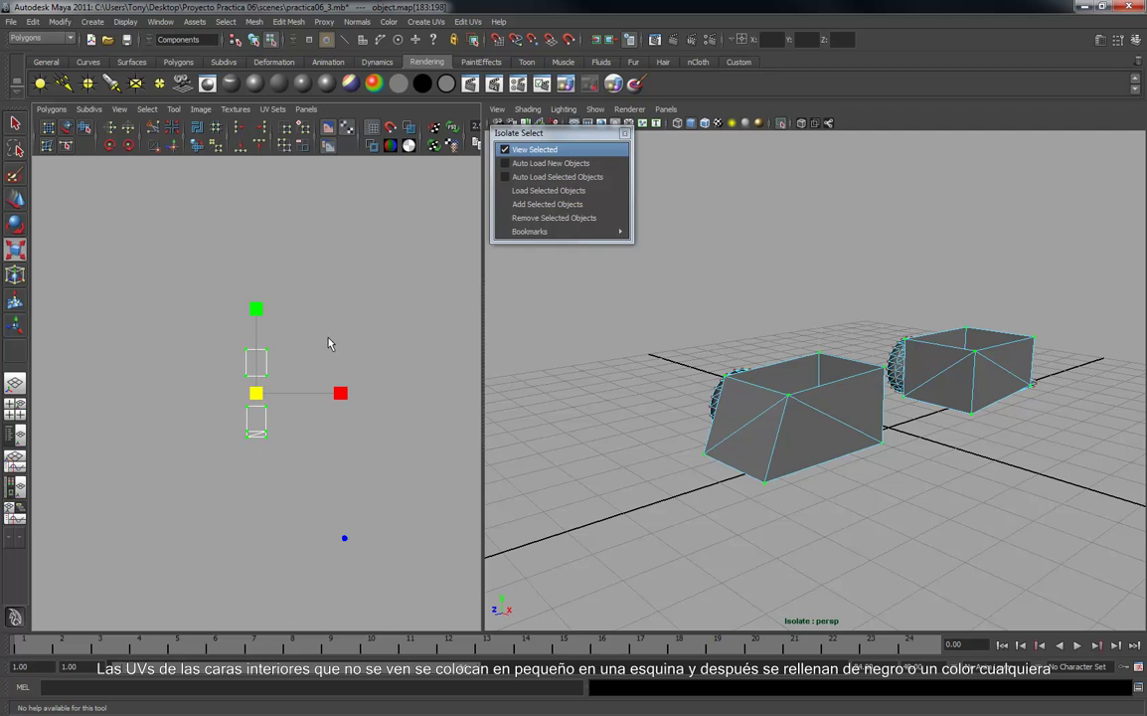
alt+right_drag(271, 371, 276, 410)
drag(271, 427, 273, 431)
click(285, 438)
scroll(286, 438, down, 4)
alt+middle_drag(276, 404, 282, 385)
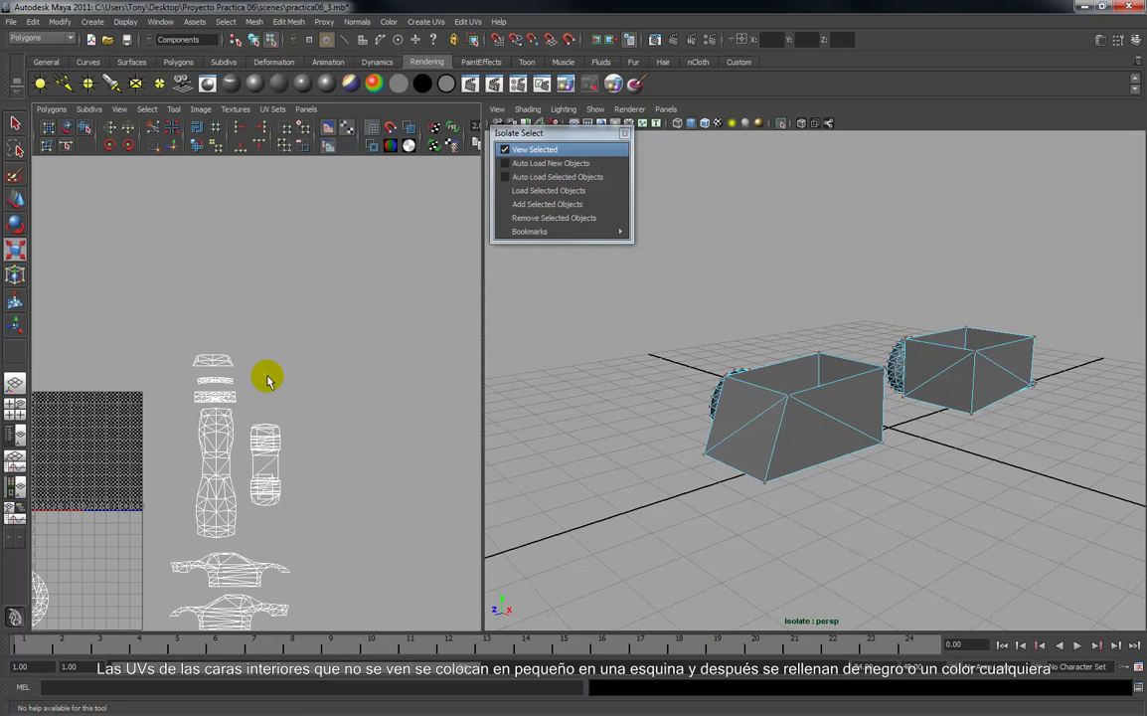
Select the faces of the tiny wheel-box shells in the UV layout and remove them from the isolated view.
right_click(268, 379)
click(276, 400)
drag(246, 360, 294, 388)
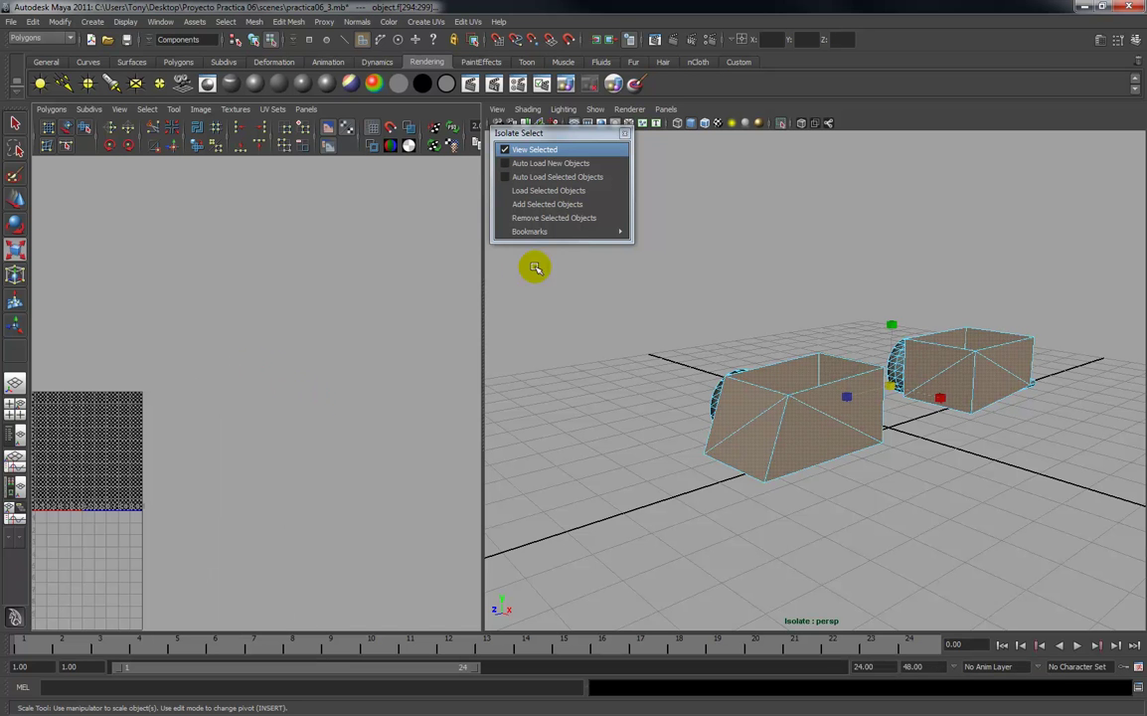
click(562, 218)
alt+drag(774, 440, 826, 464)
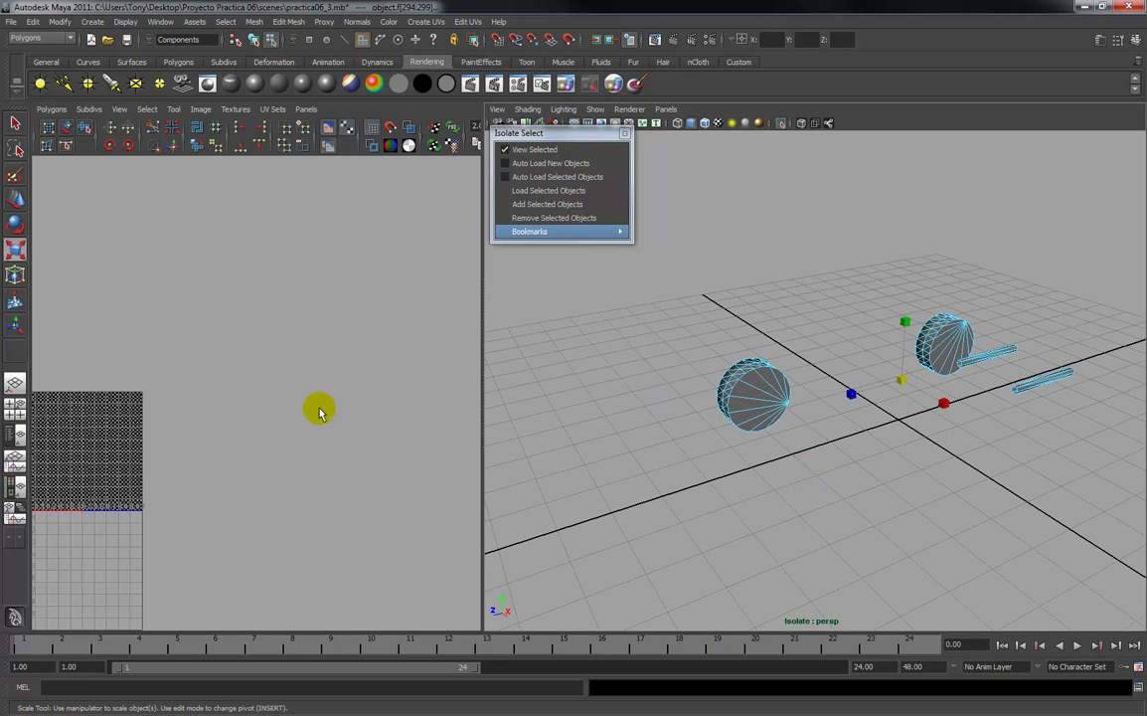
scroll(310, 404, down, 2)
alt+middle_drag(207, 400, 276, 382)
click(307, 517)
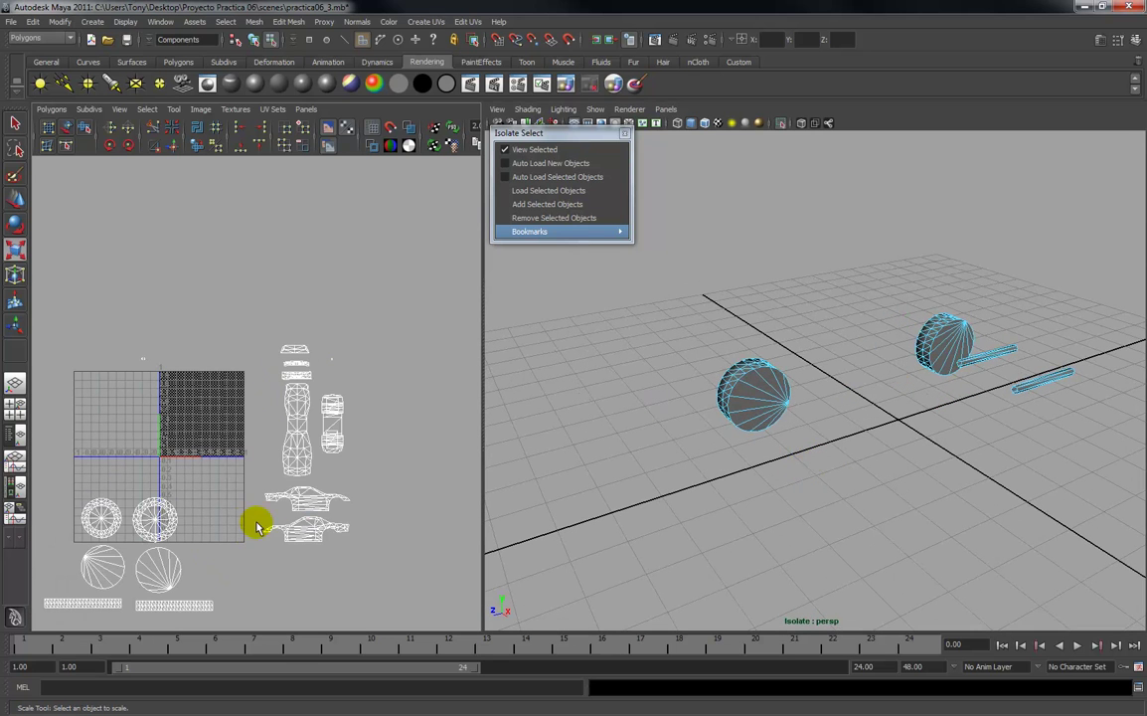
alt+middle_drag(245, 539, 260, 500)
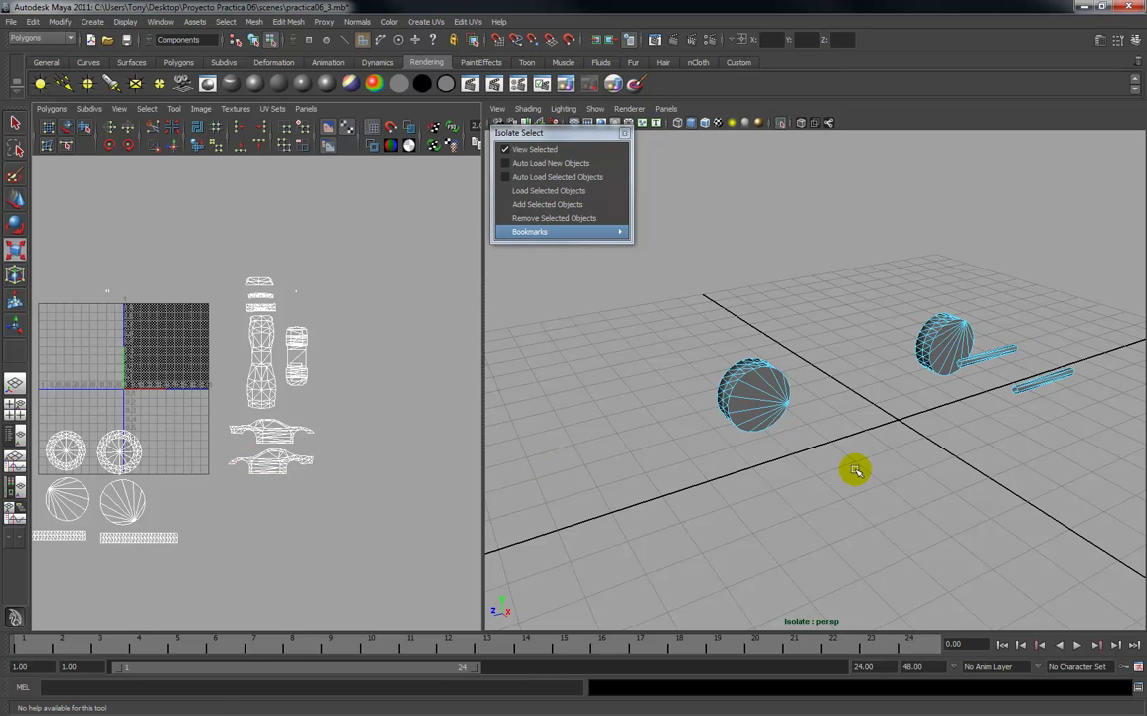
Try to select only the flat inner cap faces of the wheel farther from the exhaust pipes.
alt+middle_drag(821, 462, 740, 450)
alt+right_drag(737, 446, 745, 511)
alt+middle_drag(746, 512, 794, 469)
mouse_move(794, 468)
alt+right_down()
mouse_move(768, 481)
mouse_move(757, 469)
mouse_move(753, 492)
mouse_move(780, 480)
alt+right_up()
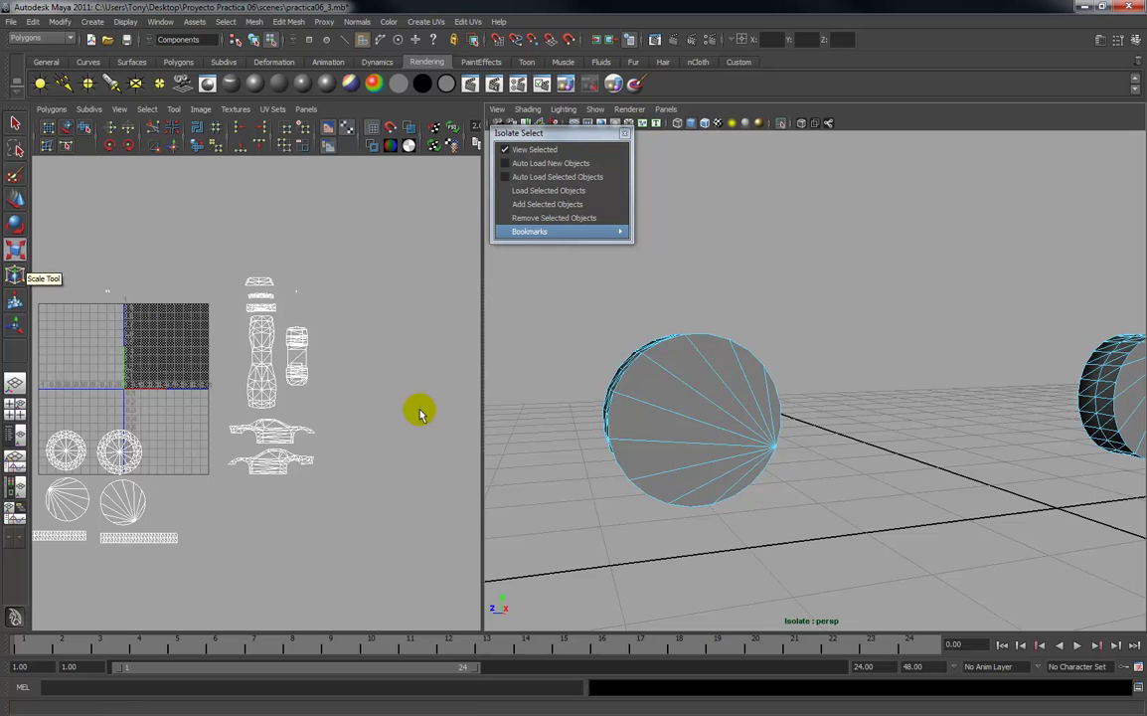
alt+drag(821, 423, 796, 497)
alt+right_drag(796, 497, 778, 377)
alt+drag(778, 377, 787, 524)
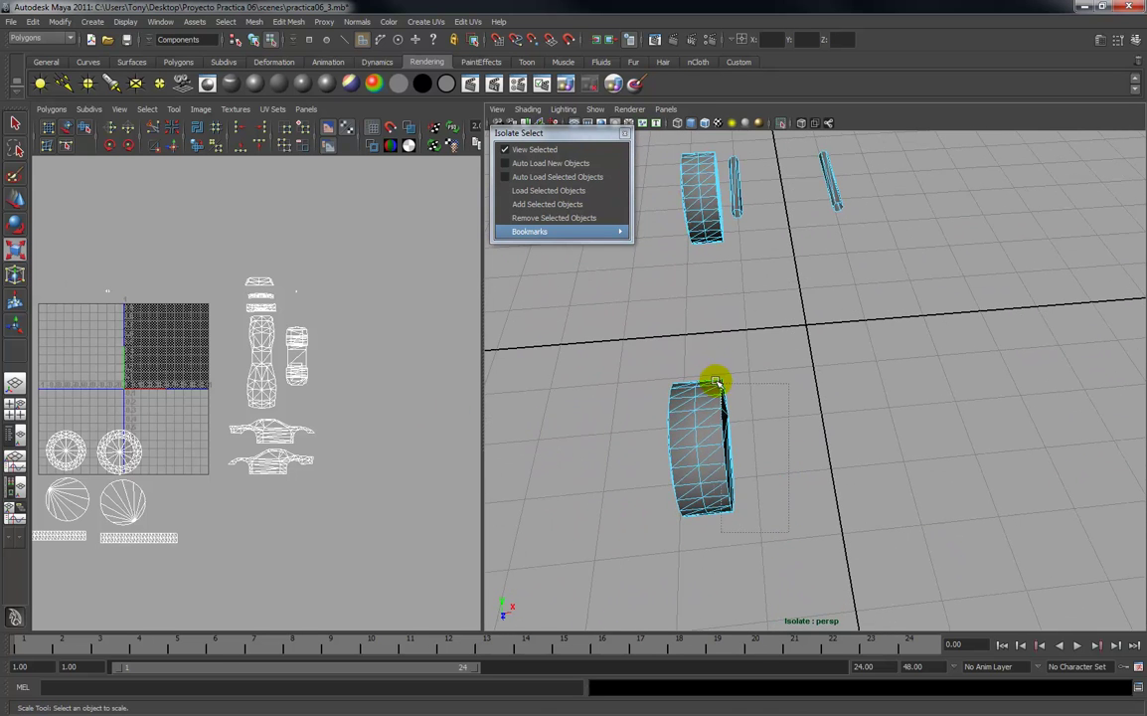
alt+drag(739, 431, 746, 522)
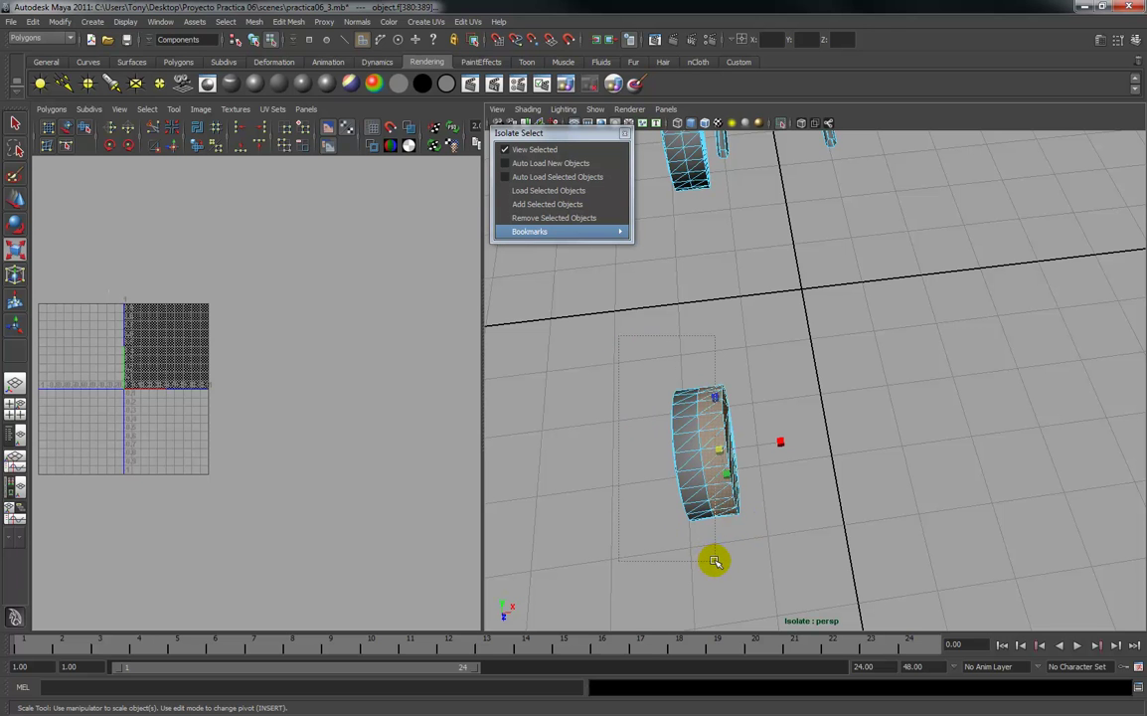
alt+drag(783, 585, 775, 521)
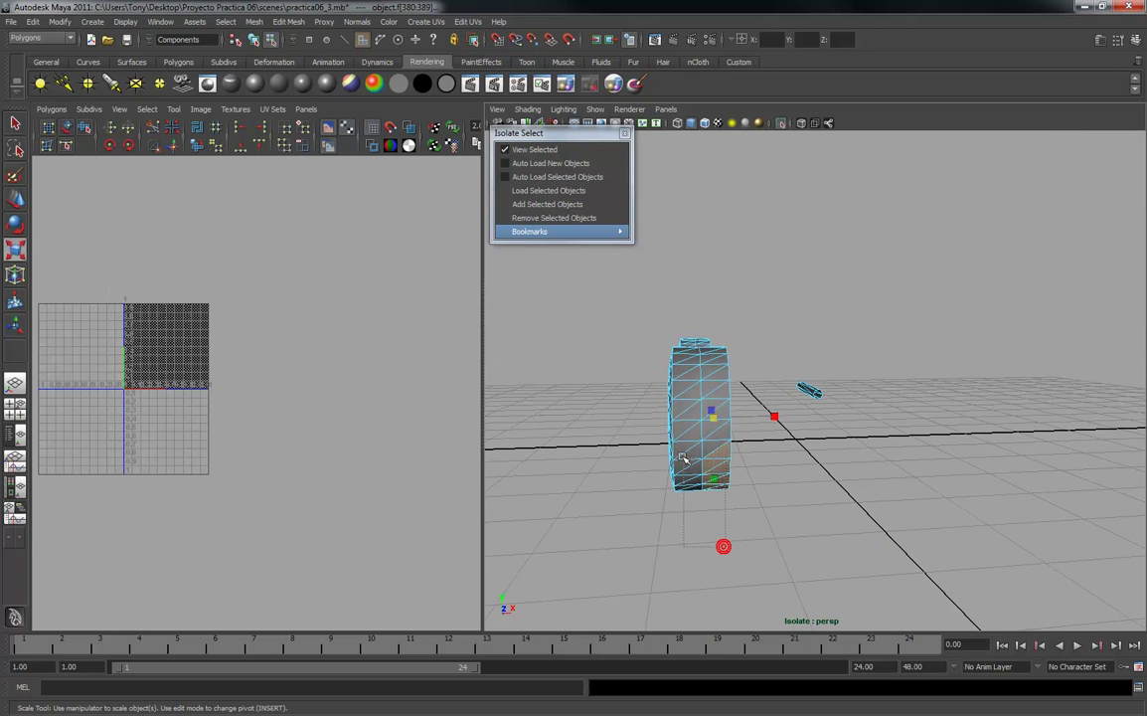
ctrl+drag(672, 425, 670, 423)
Select the flat inner cap faces of the wheel farther from the exhaust pipes.
alt+drag(815, 538, 819, 588)
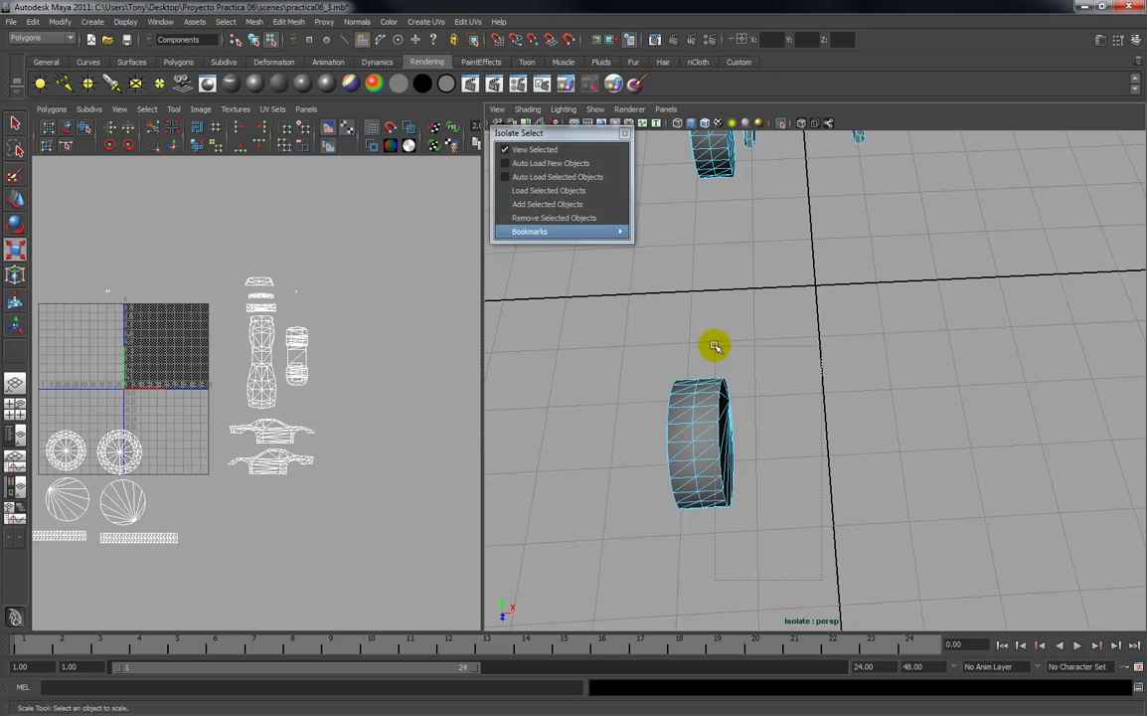
alt+middle_drag(731, 365, 784, 381)
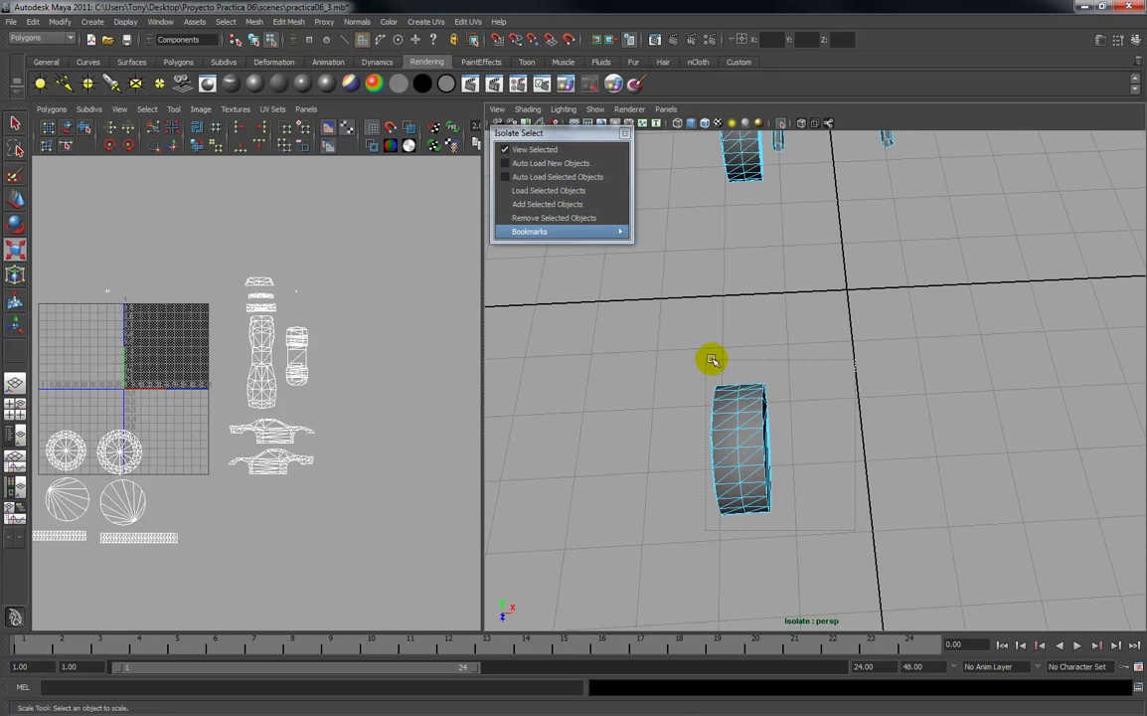
drag(754, 354, 753, 354)
alt+middle_drag(817, 401, 850, 408)
mouse_move(848, 427)
alt+mouse_down()
mouse_move(846, 449)
mouse_move(841, 441)
alt+mouse_up()
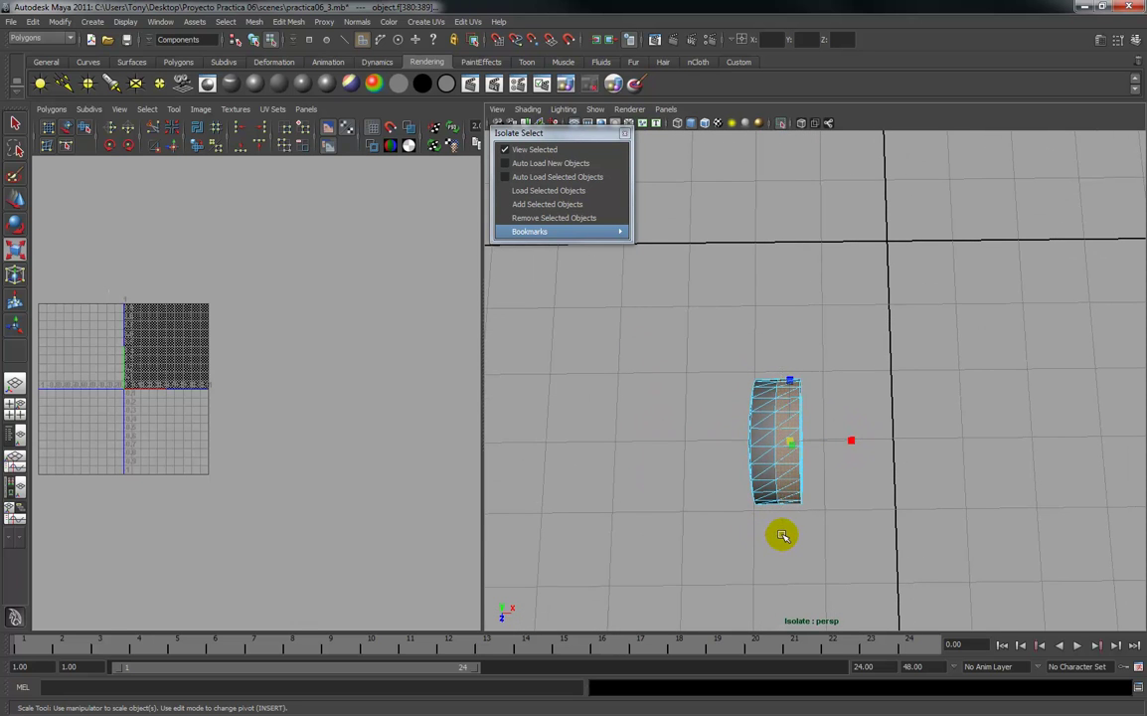
alt+drag(783, 523, 741, 365)
key(w)
alt+middle_drag(741, 364, 744, 364)
alt+right_drag(742, 364, 699, 444)
alt+drag(692, 435, 814, 434)
key(q)
scroll(656, 346, down, 10)
alt+drag(715, 378, 741, 412)
Planar-map the wheel's inner cap from the X axis, fitted to the bounding box, and move the projection well clear above the texture square.
click(441, 23)
click(421, 24)
click(420, 25)
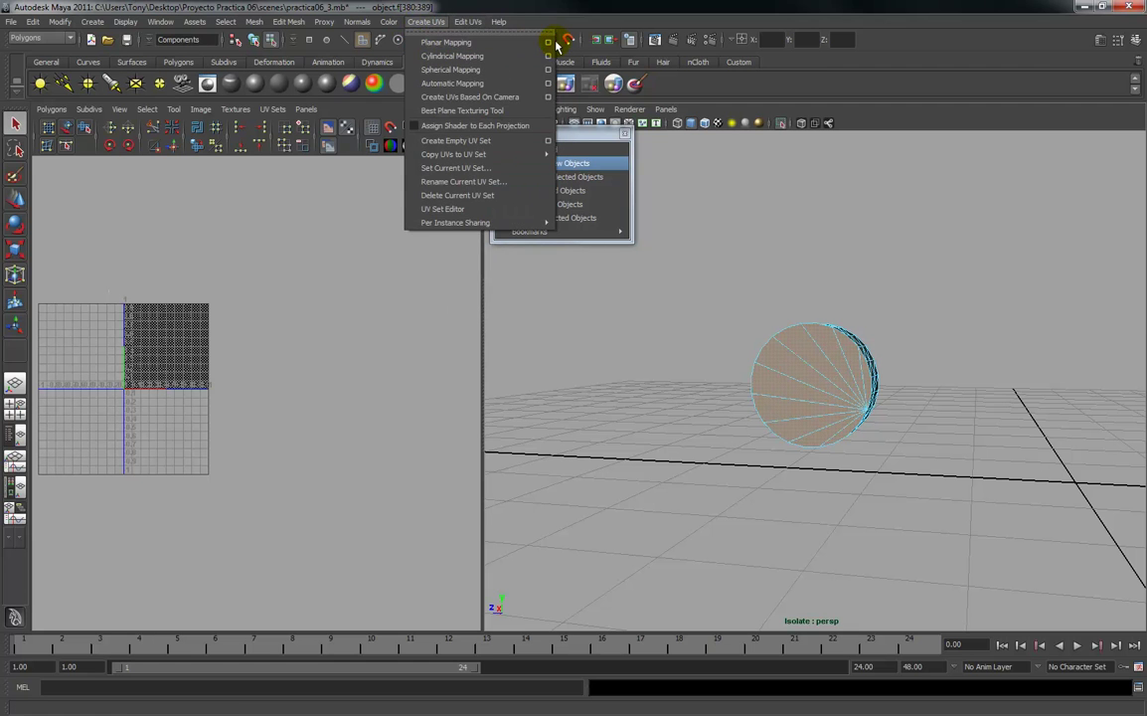
click(547, 43)
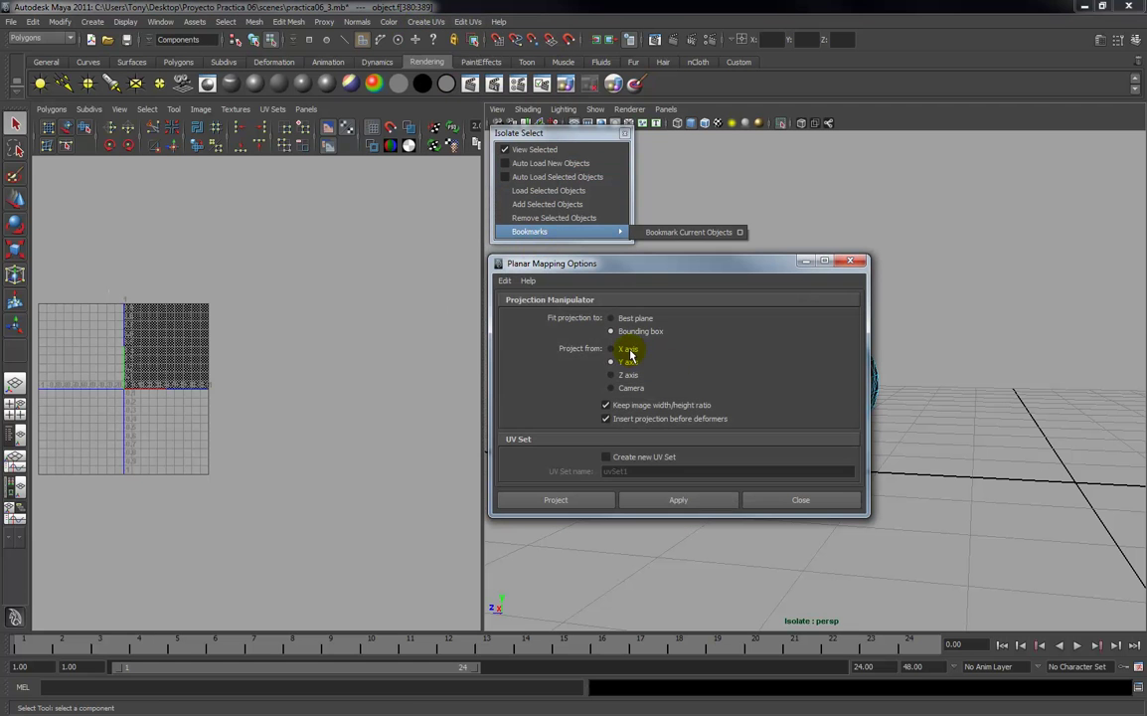
click(627, 350)
drag(617, 263, 408, 134)
alt+drag(825, 517, 789, 523)
click(505, 371)
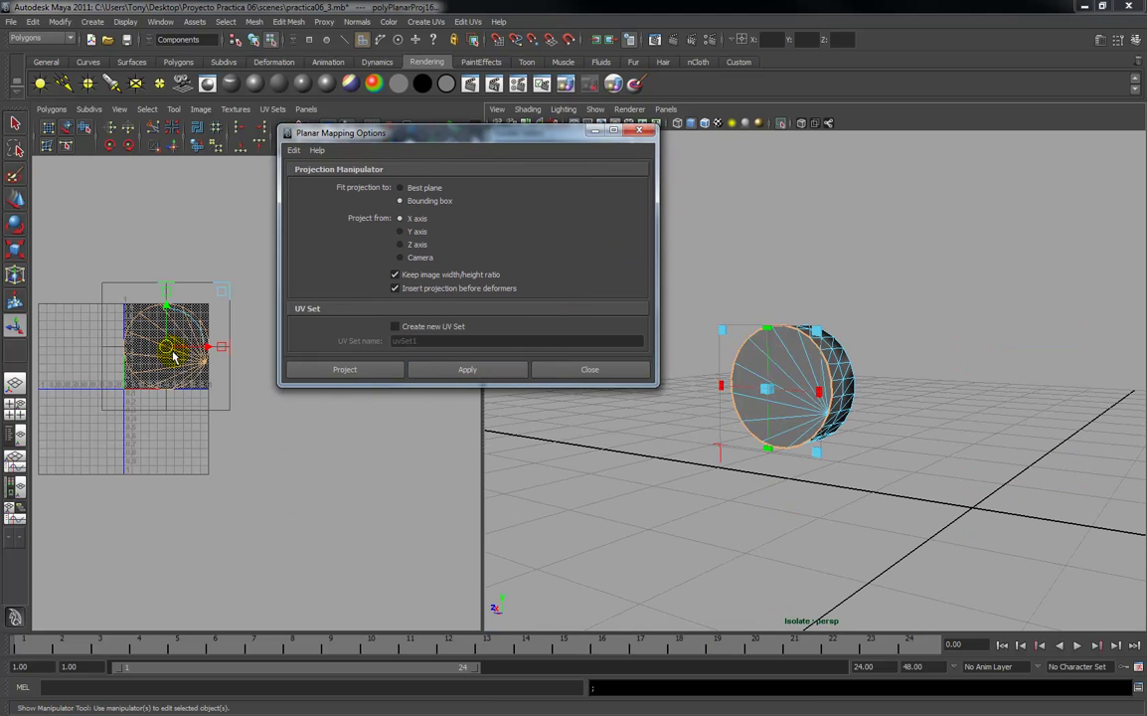
alt+right_drag(169, 355, 173, 371)
drag(212, 369, 105, 197)
click(230, 237)
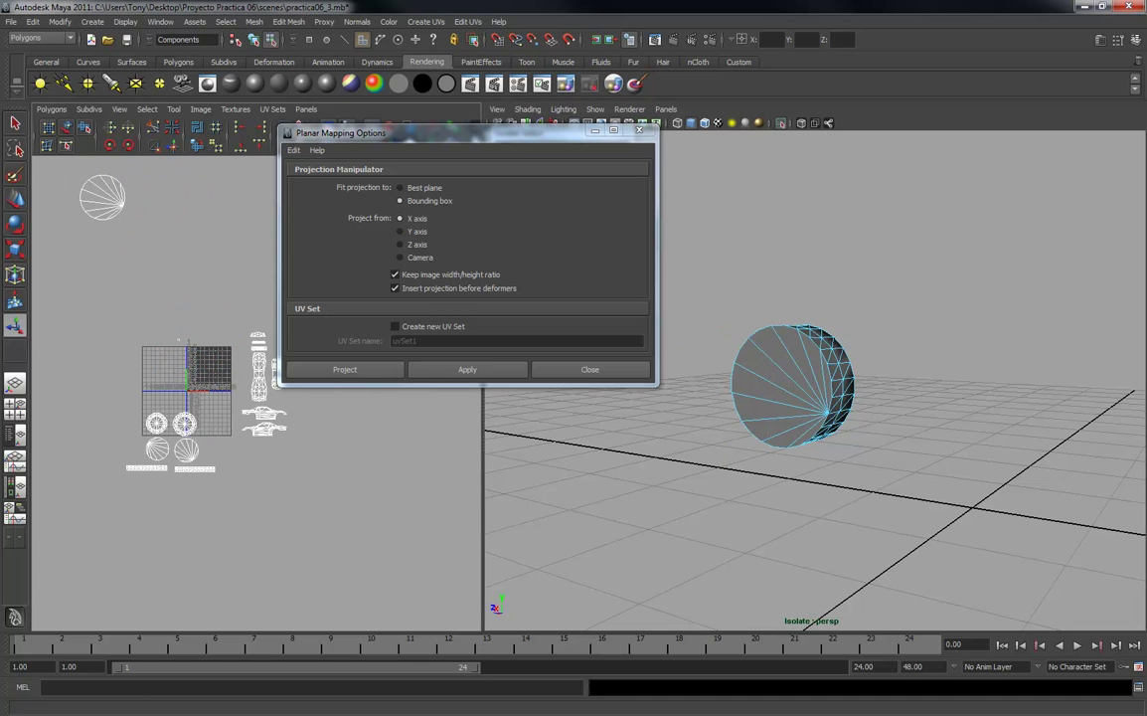
Select the newly mapped inner cap's faces in the UV layout and remove them from the isolated view.
right_click(101, 212)
right_drag(109, 235, 108, 238)
drag(131, 243, 61, 149)
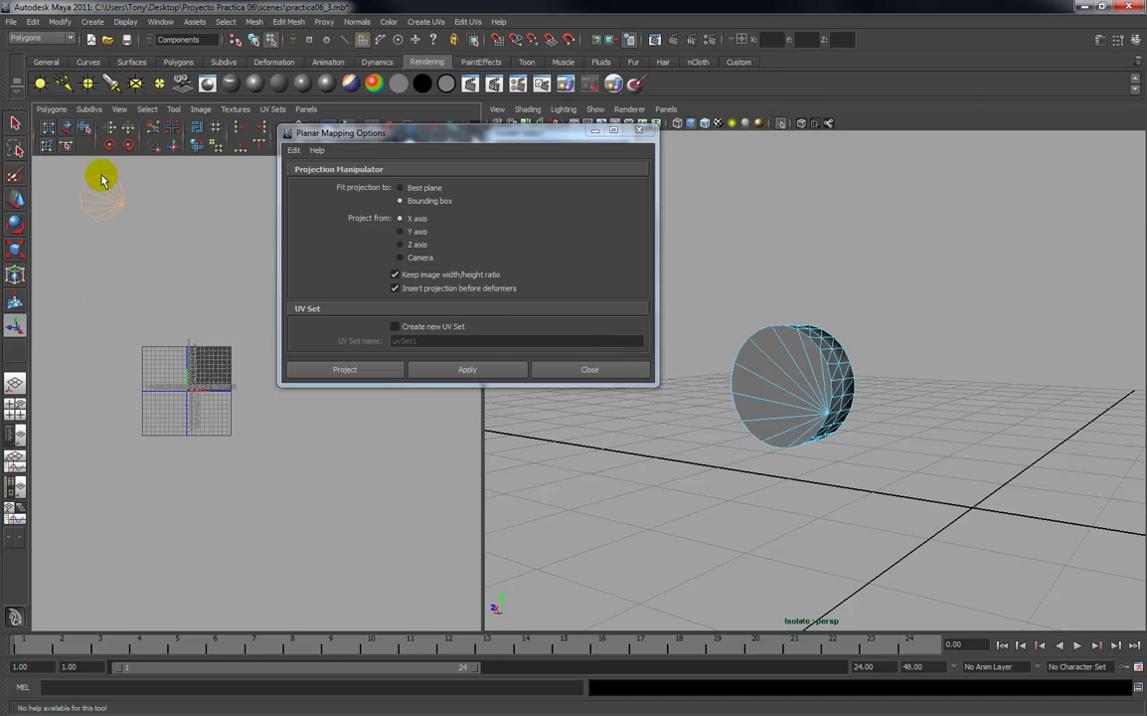
drag(511, 136, 512, 387)
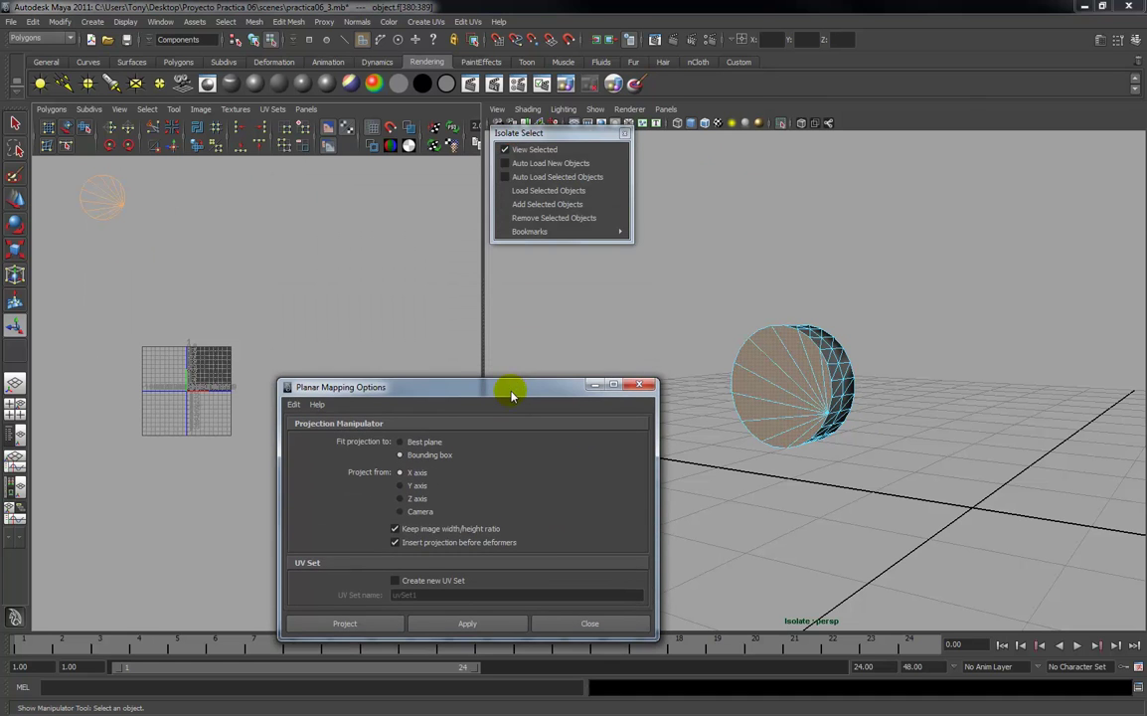
click(542, 217)
Select the outer face and rim of the same wheel, leaving its tread faces out of the selection.
alt+drag(813, 397, 958, 374)
drag(750, 219, 772, 250)
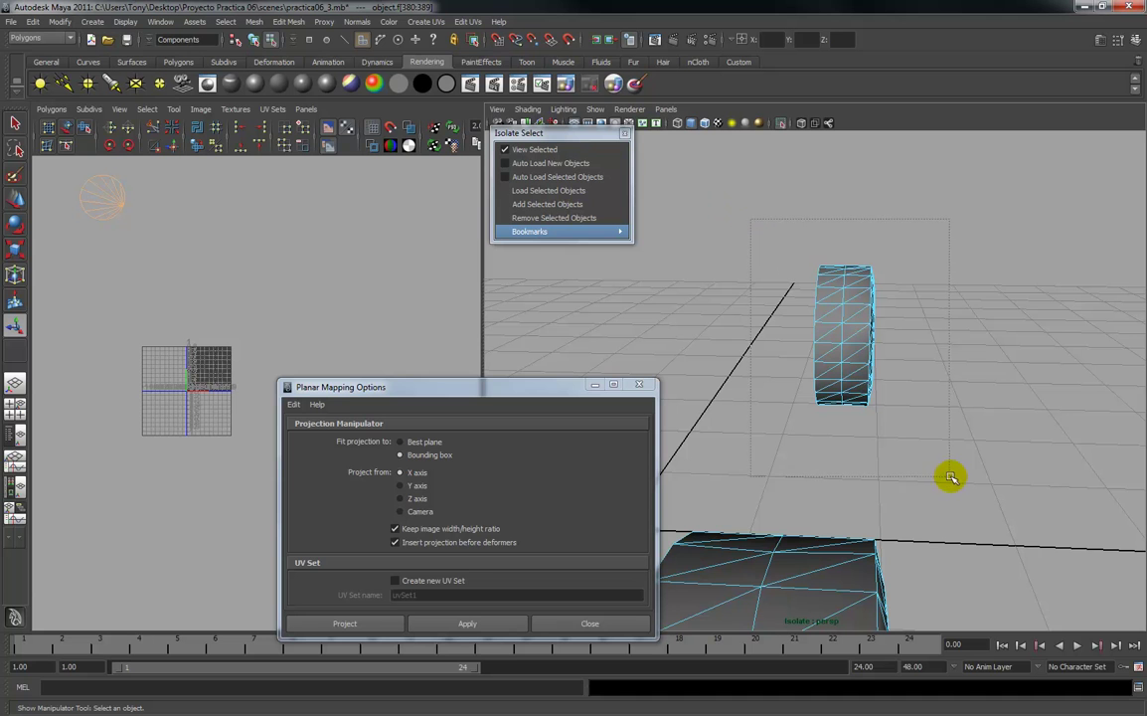
drag(948, 476, 946, 476)
alt+drag(887, 406, 889, 396)
alt+right_drag(890, 394, 889, 550)
alt+drag(884, 489, 888, 467)
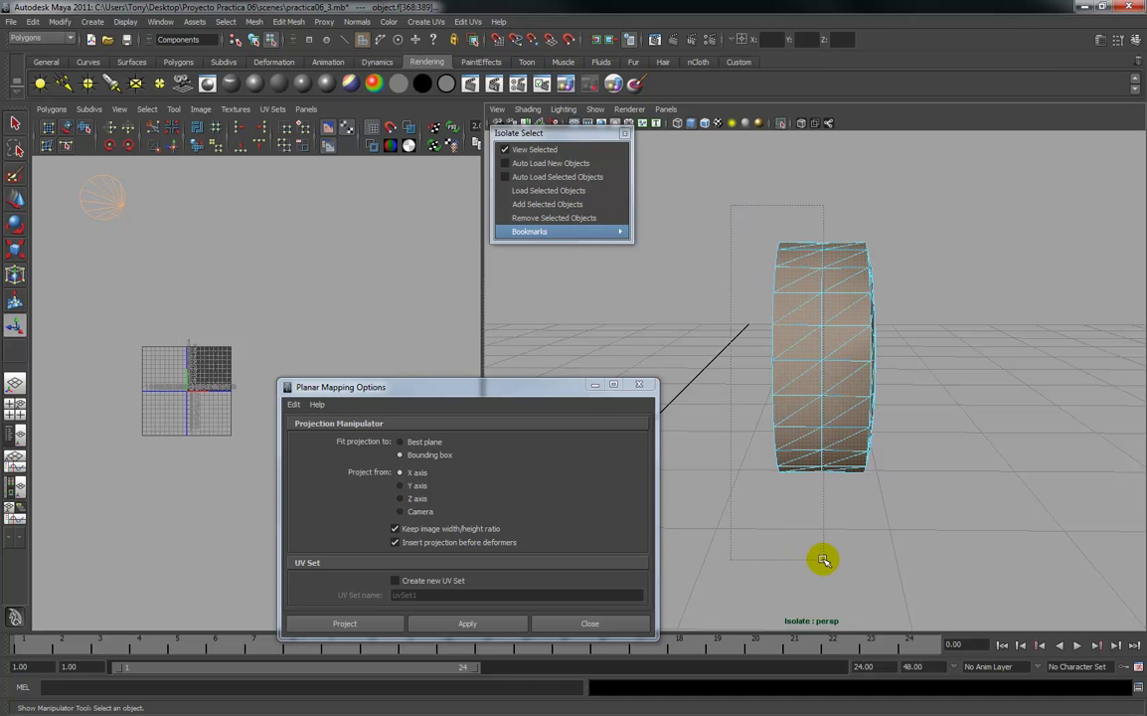
drag(822, 560, 819, 558)
alt+drag(858, 492, 883, 445)
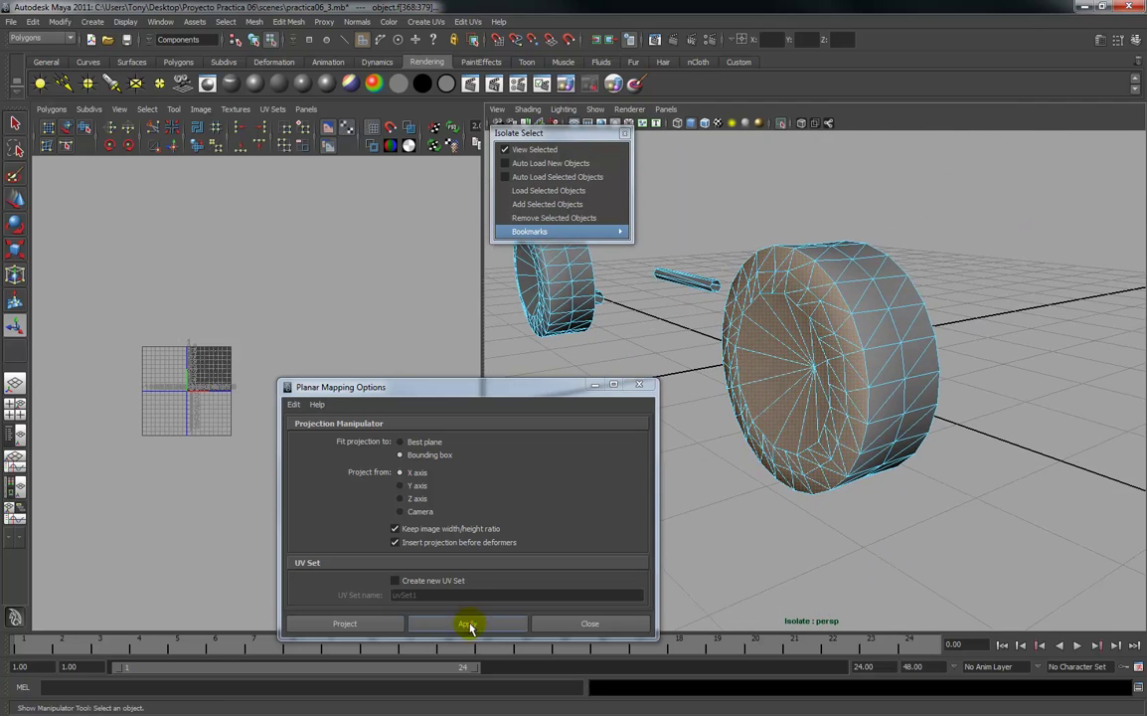
Planar-map the wheel's outer face and rim from the X axis, fitted to the bounding box, and move the projection above the texture square.
click(469, 624)
click(179, 249)
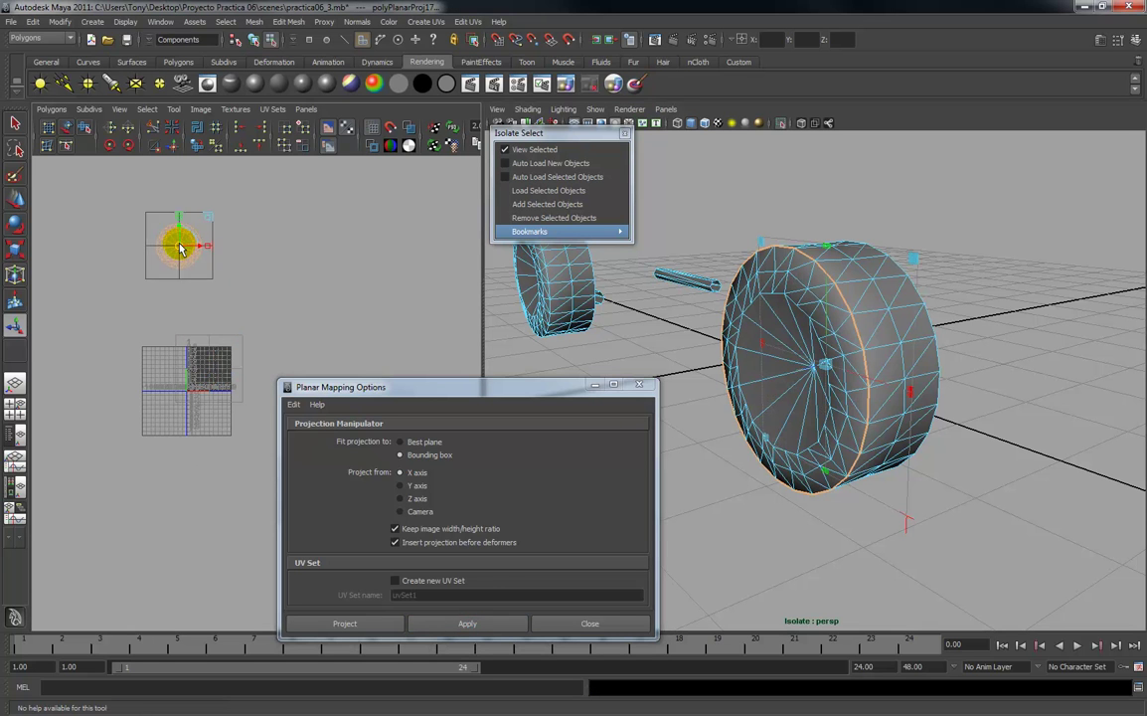
right_drag(213, 268, 185, 253)
drag(134, 197, 173, 206)
click(254, 284)
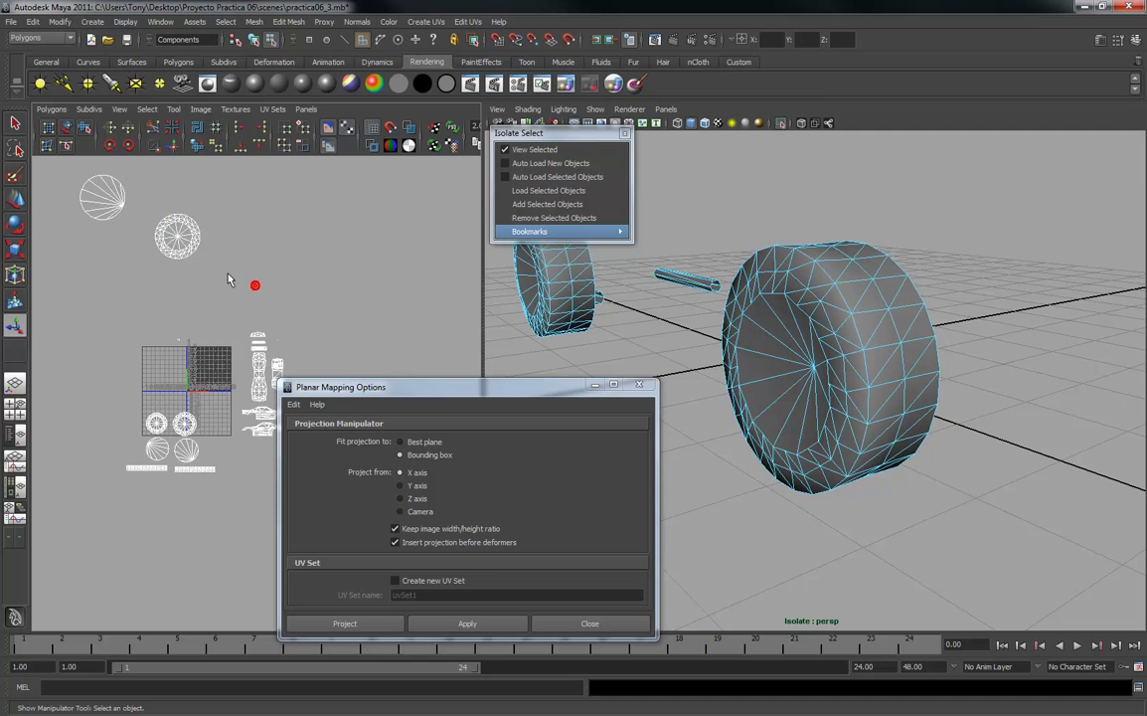
Remove the mapped outer face from the isolated view and select the wheel's remaining tread faces.
drag(142, 210, 140, 207)
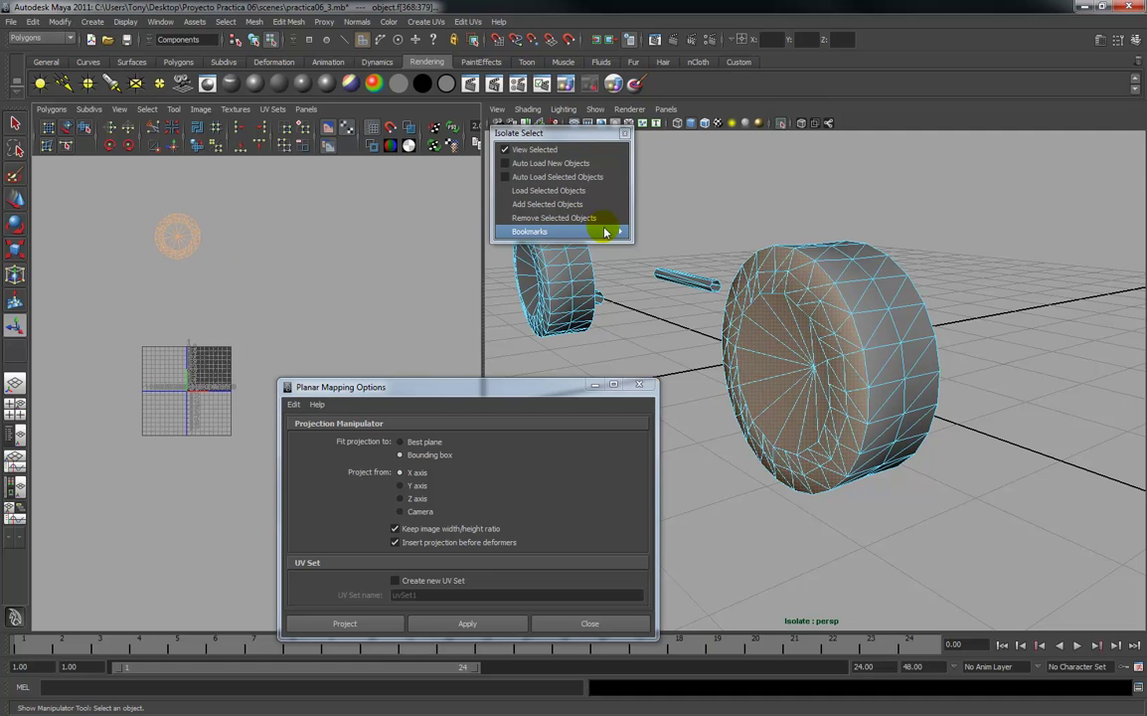
click(554, 217)
click(919, 550)
alt+drag(920, 550, 890, 425)
drag(718, 311, 719, 312)
alt+drag(670, 347, 880, 333)
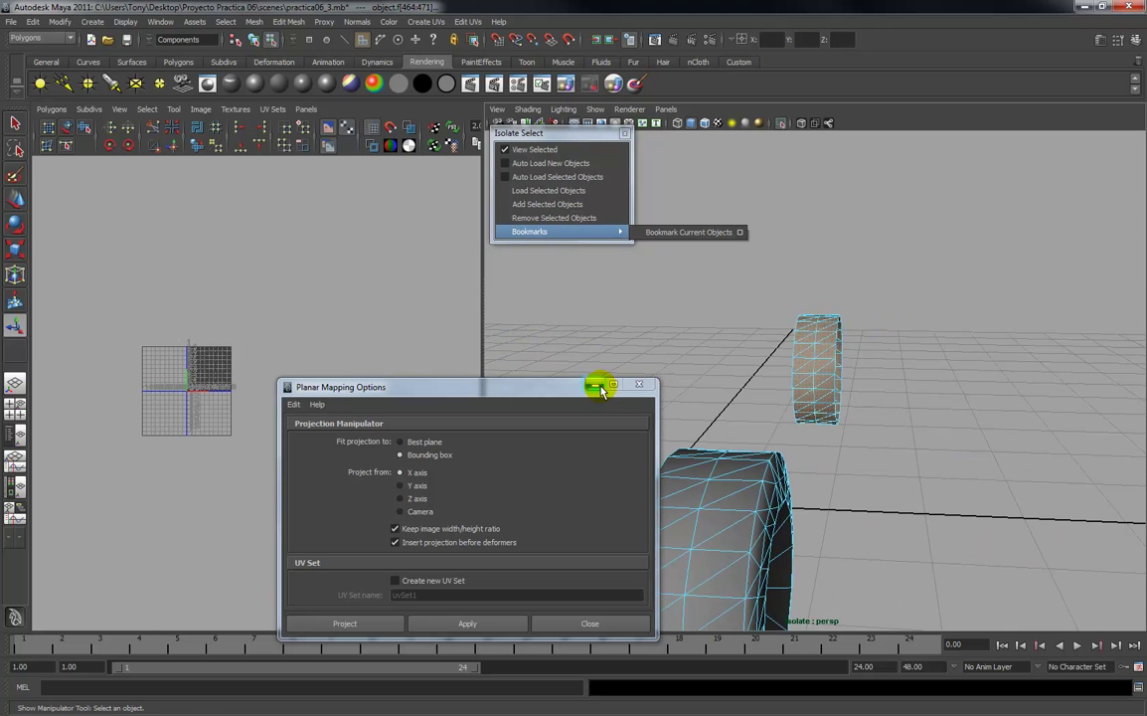
Apply cylindrical mapping to the wheel's tread and rotate the projection 90 degrees about the Z axis.
click(441, 24)
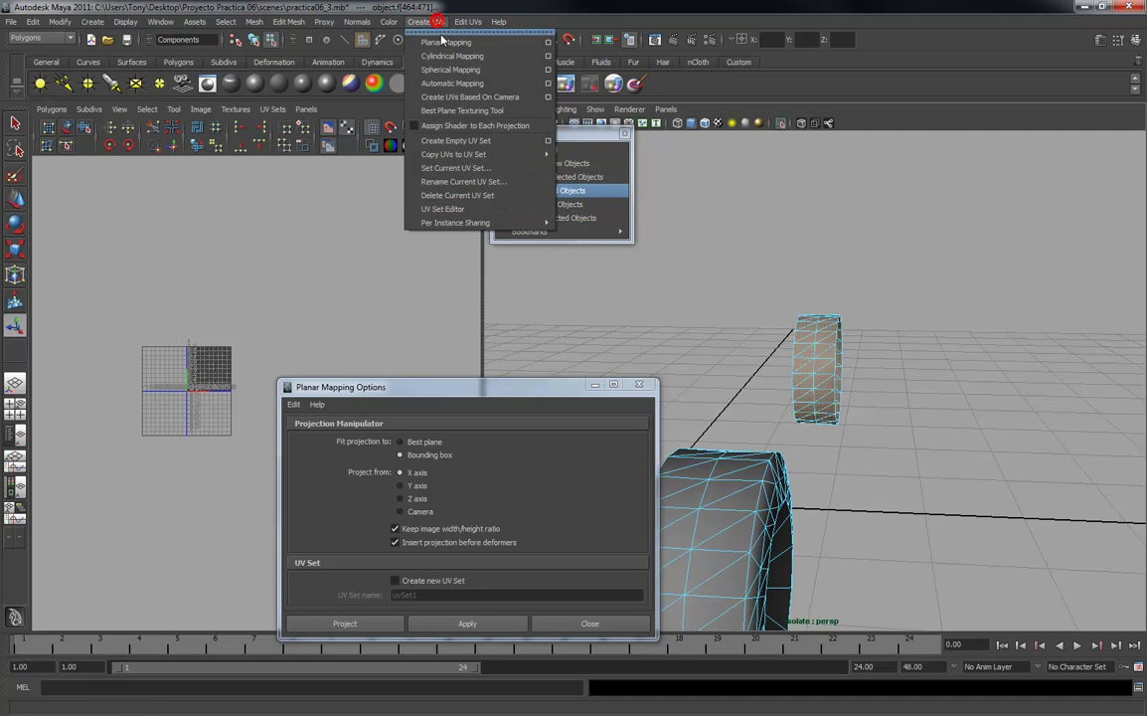
click(440, 56)
alt+drag(868, 404, 763, 386)
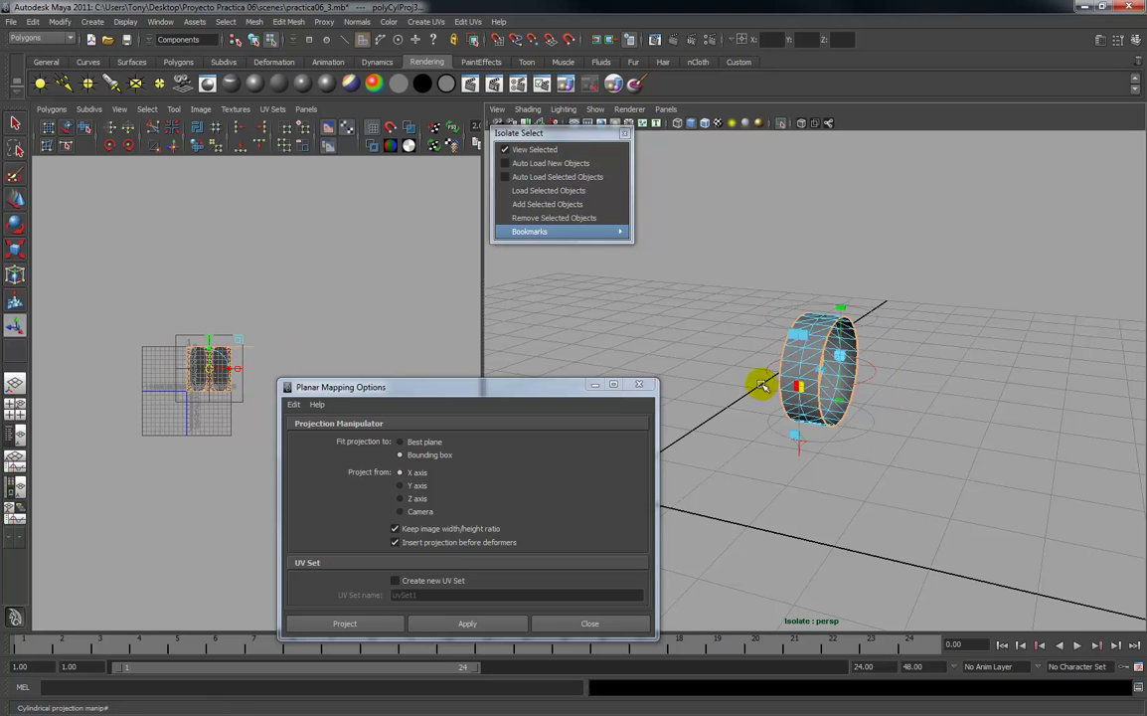
click(800, 452)
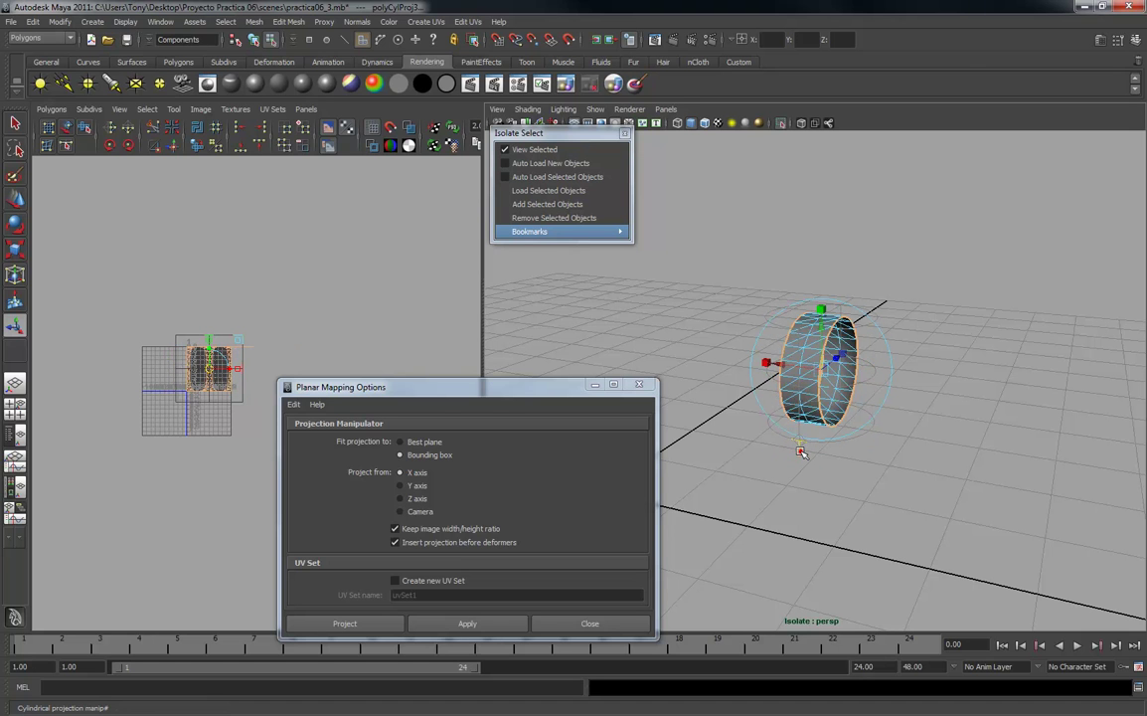
click(882, 348)
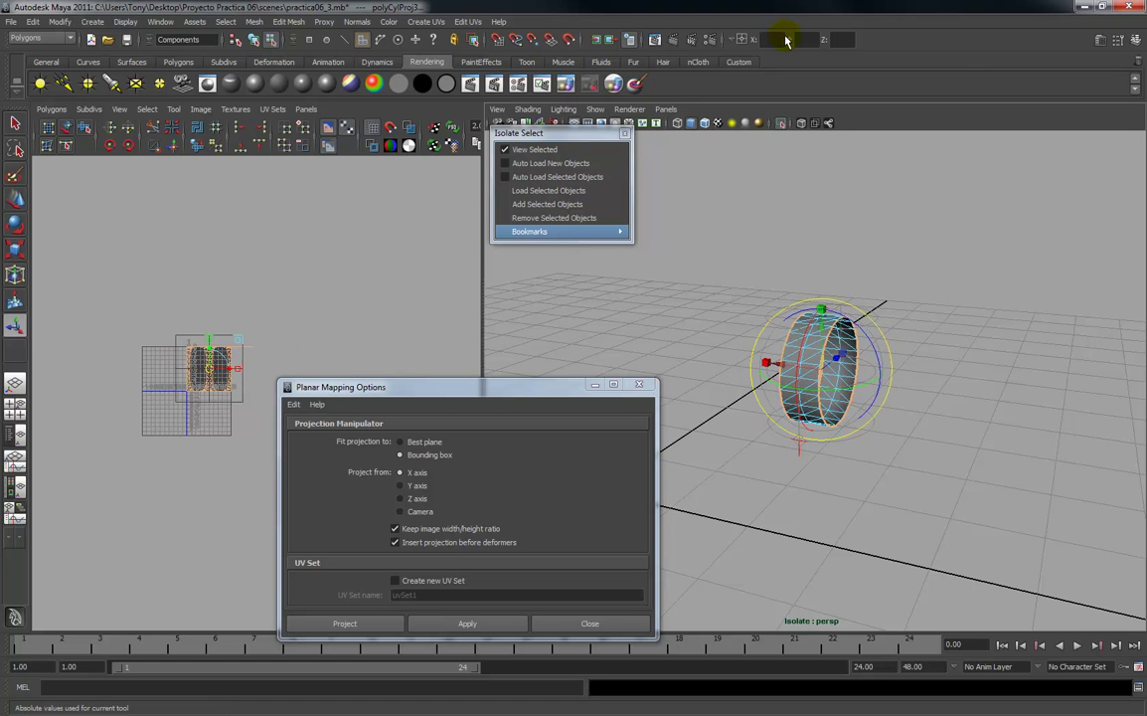
click(844, 40)
text(90)
key(Return)
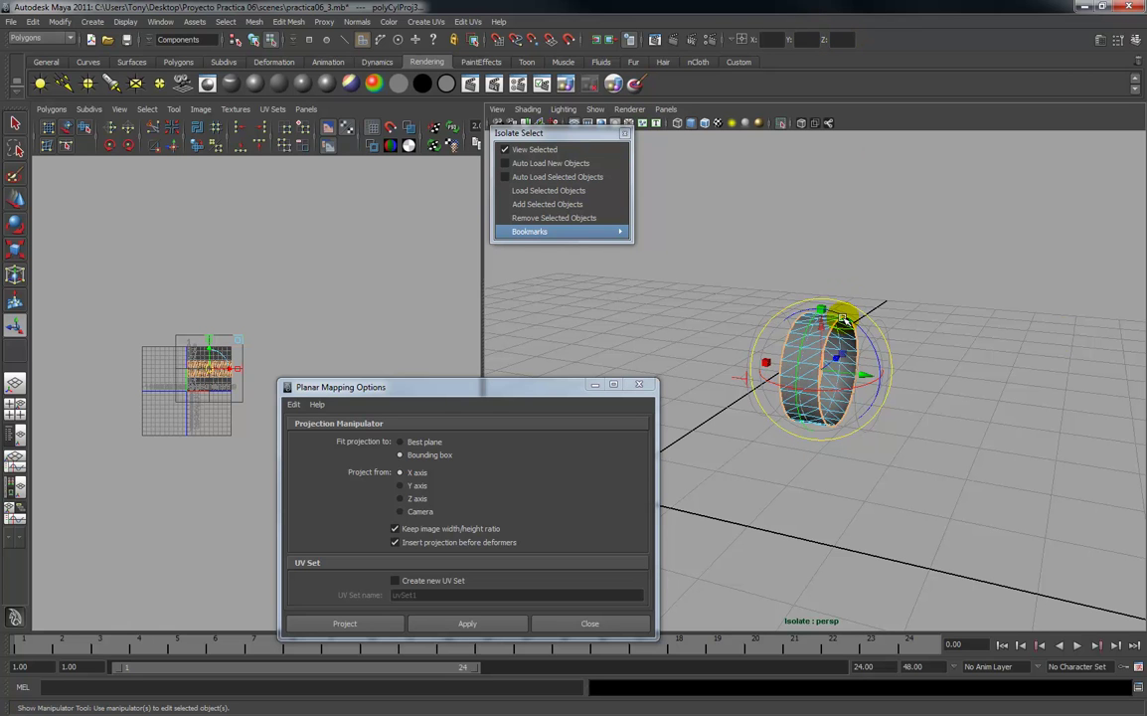
Turn on the checker texture display in the 3D view and clear the tread selection.
click(717, 123)
click(930, 373)
click(930, 504)
click(455, 379)
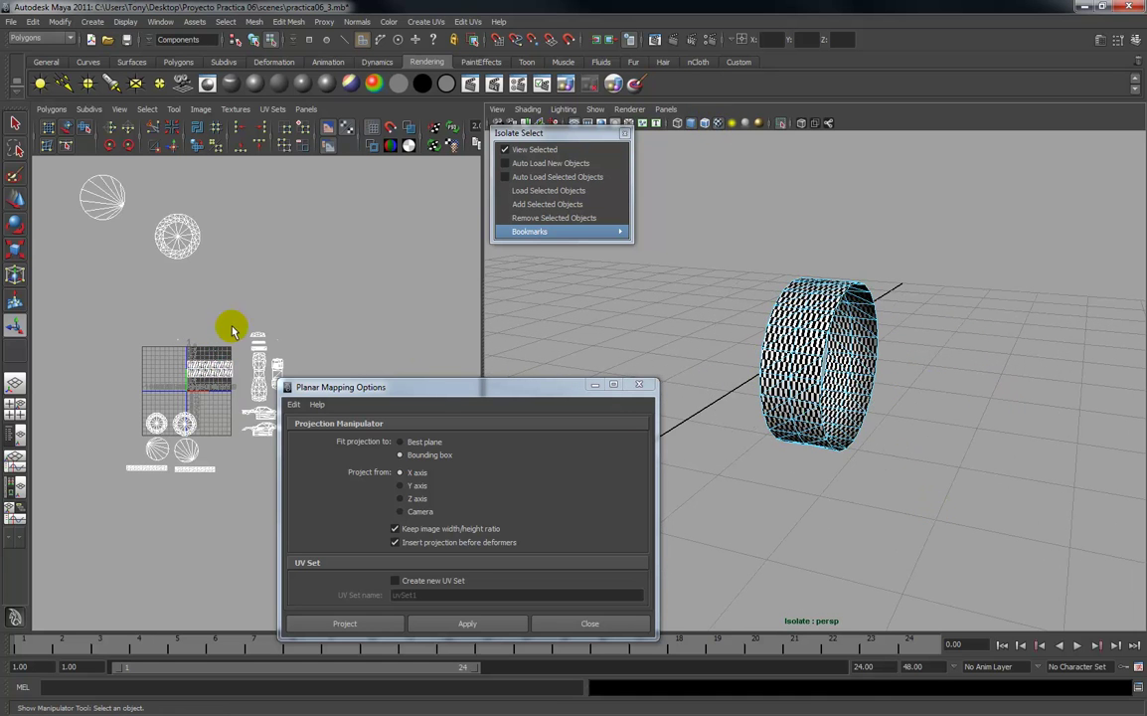
Select the tread's UVs, move them out of the texture square, and scale them into a thin strip with evenly proportioned checkers.
right_click(209, 361)
click(232, 364)
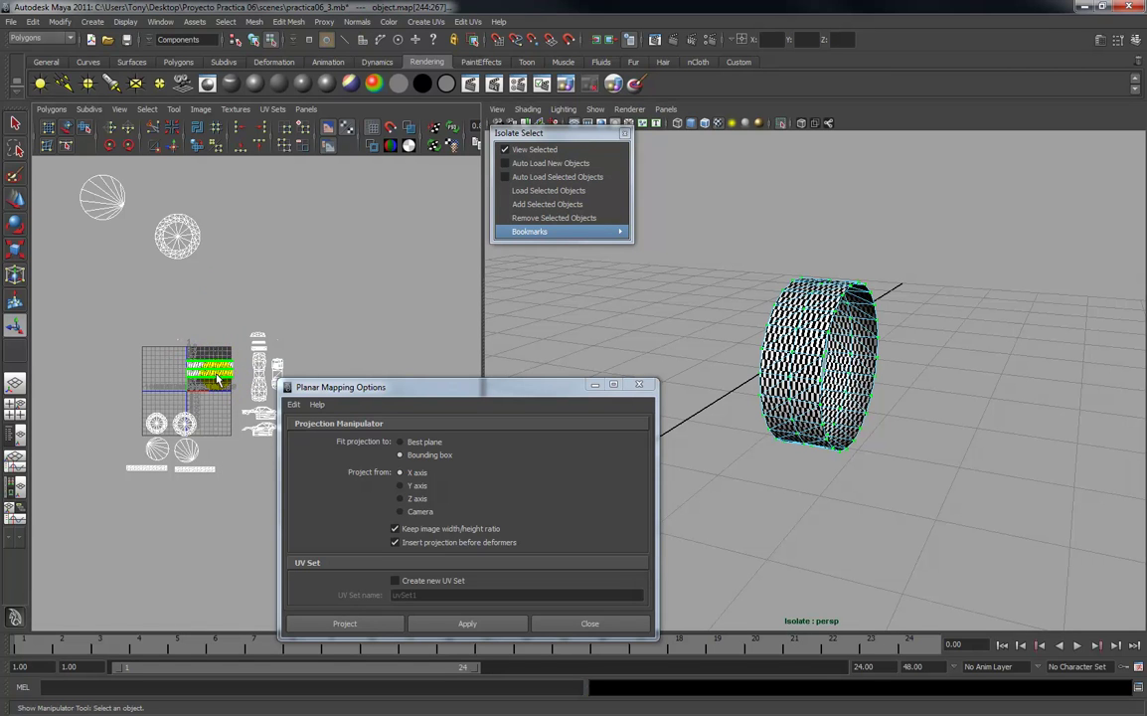
key(w)
drag(209, 369, 301, 246)
key(r)
drag(391, 240, 627, 252)
drag(300, 240, 122, 292)
key(w)
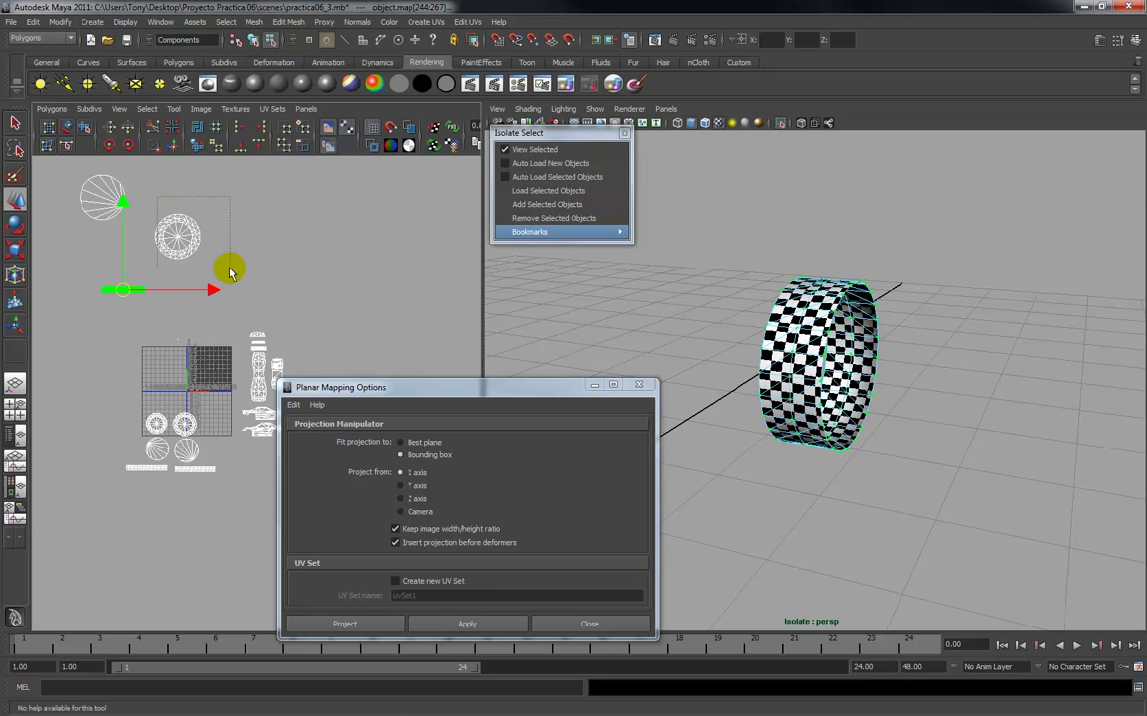
Scale down the wheel's outer face and inner cap UV shells and stack them directly above the tread strip.
click(166, 207)
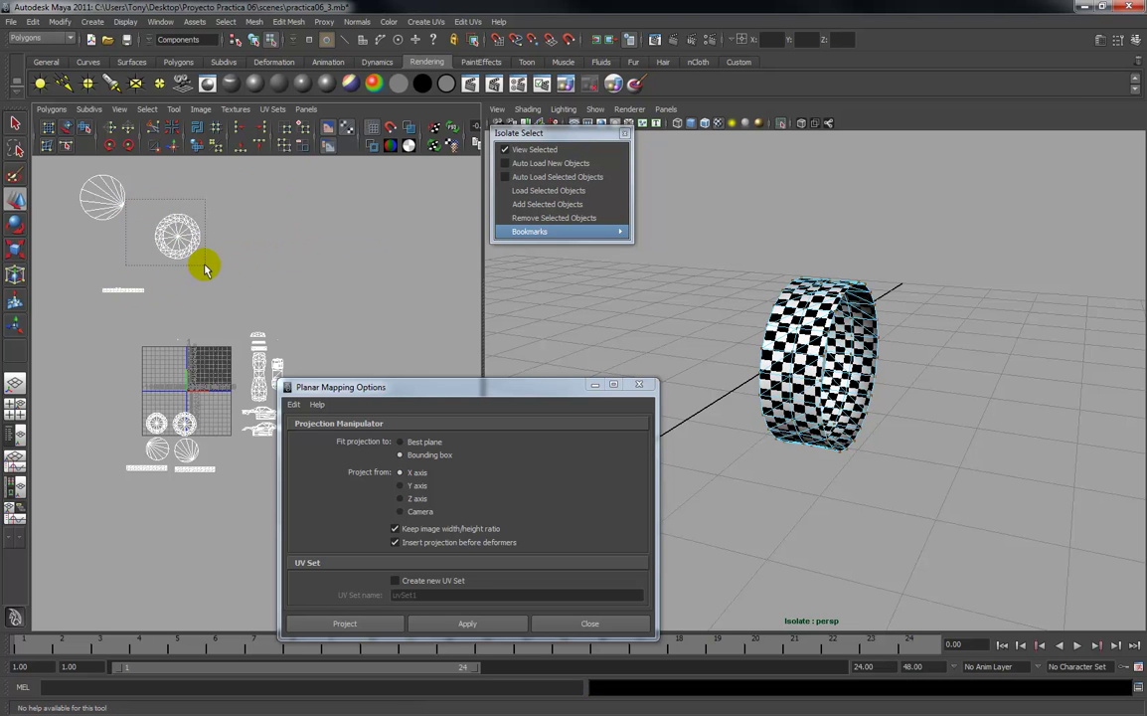
drag(218, 274, 218, 270)
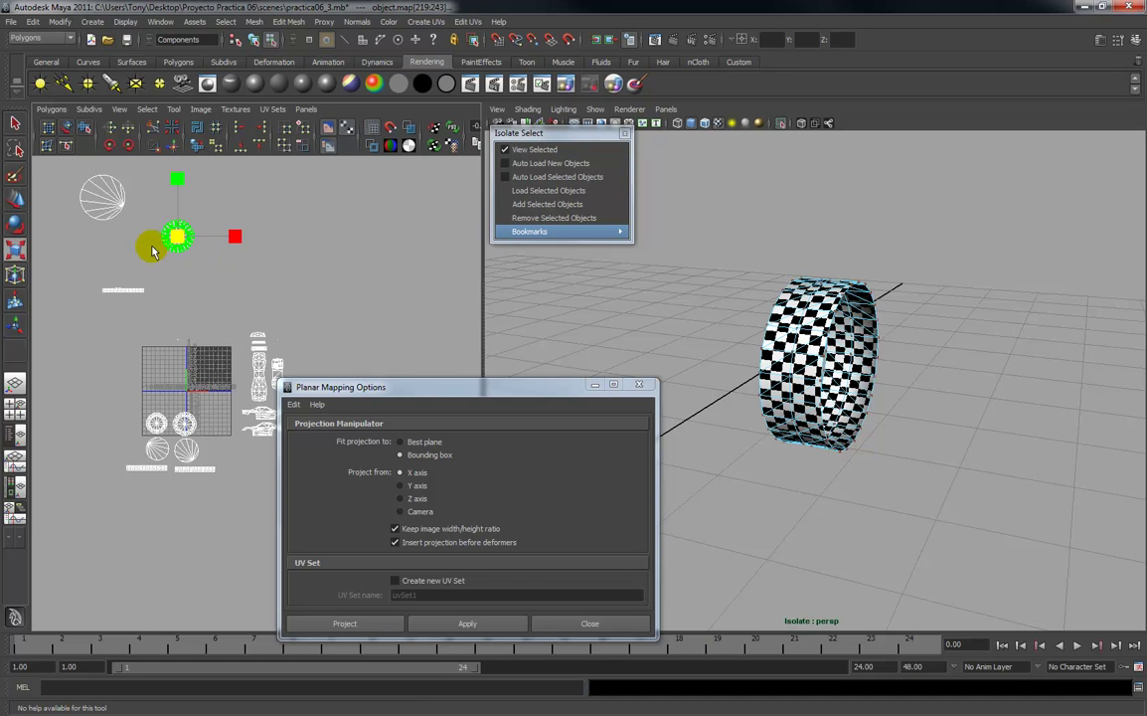
mouse_move(145, 248)
mouse_down()
mouse_move(178, 233)
mouse_move(68, 222)
mouse_move(142, 256)
mouse_up()
key(w)
key(r)
key(w)
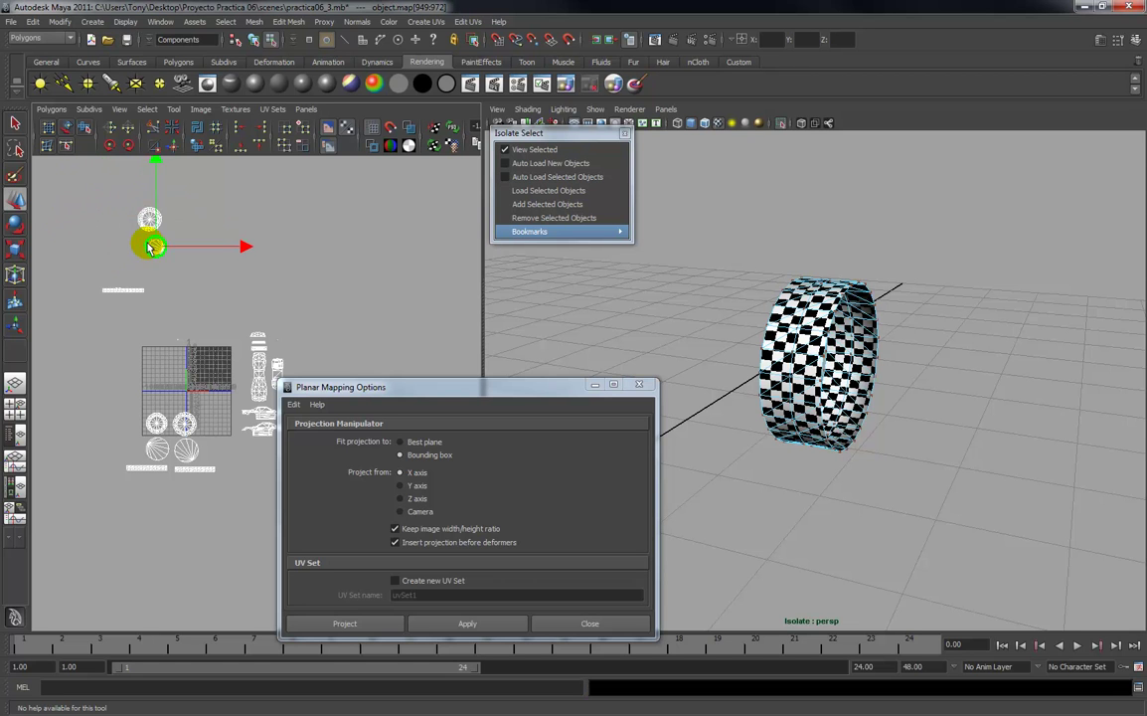
click(123, 292)
mouse_move(125, 293)
mouse_down()
mouse_move(148, 274)
mouse_move(136, 274)
mouse_up()
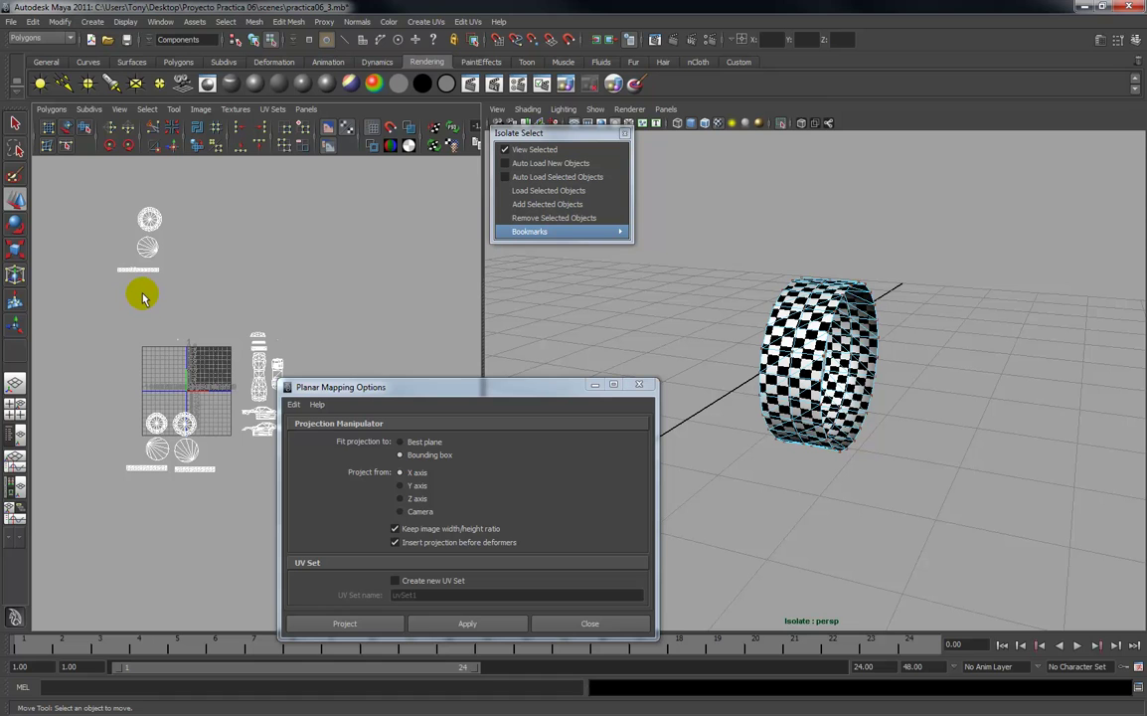
Select the tread strip's faces in the UV layout and remove them from the isolated view.
alt+right_drag(143, 293, 183, 293)
alt+middle_drag(183, 293, 306, 328)
alt+right_drag(250, 338, 237, 266)
alt+middle_drag(274, 277, 165, 263)
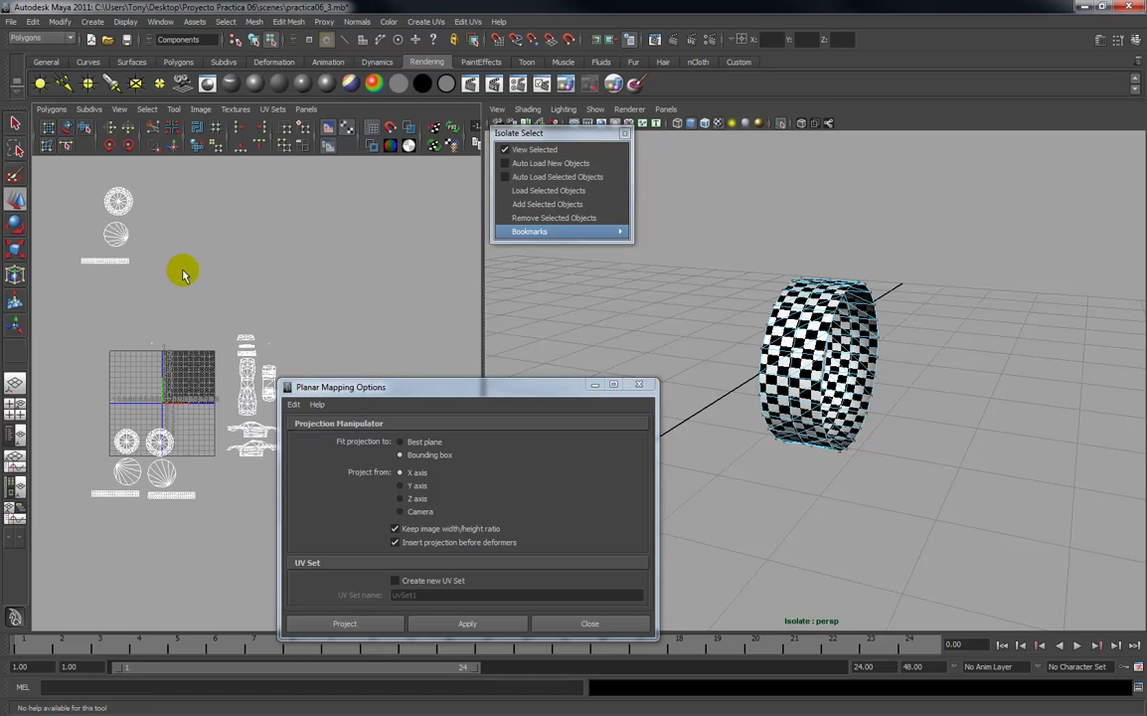
right_drag(84, 264, 104, 290)
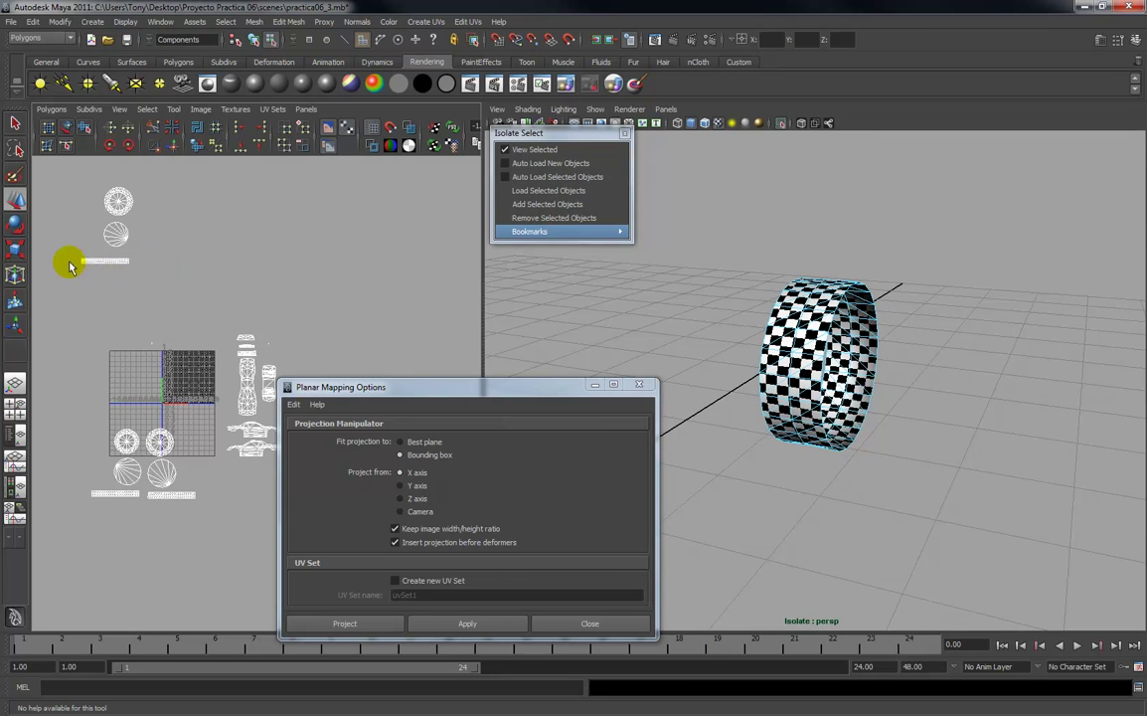
drag(142, 279, 146, 280)
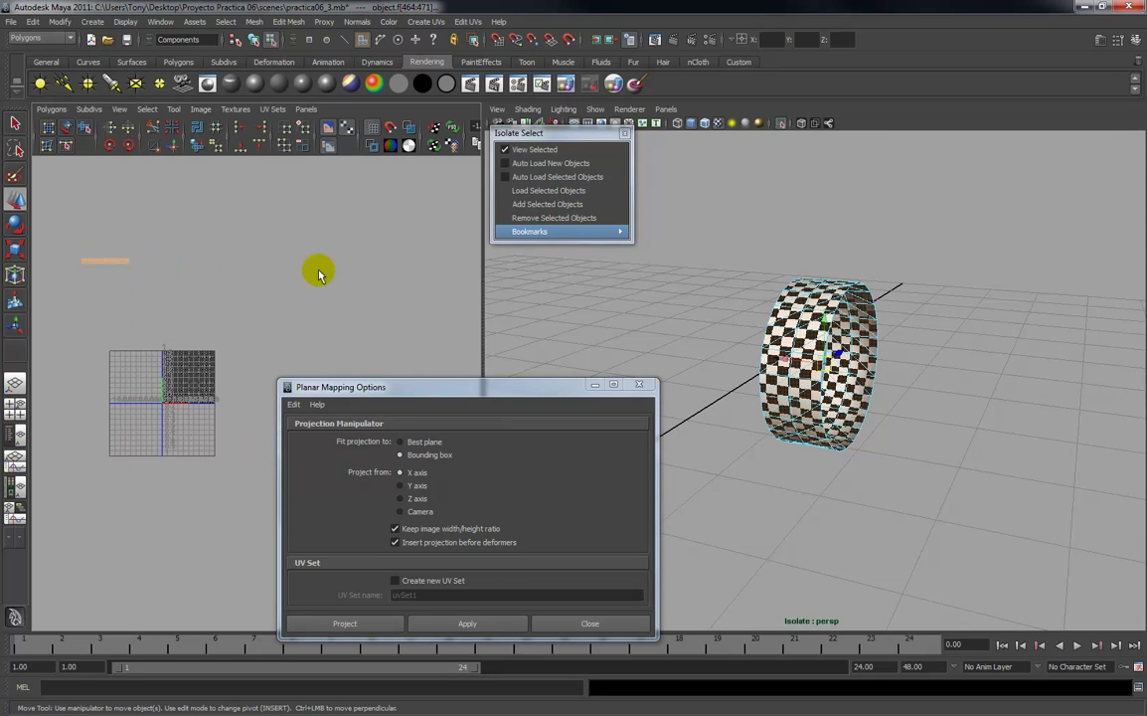
click(564, 223)
click(904, 405)
Turn off the texture display and bring the last wheel beside the exhaust pipes into view.
alt+right_drag(903, 405, 827, 396)
alt+middle_drag(827, 397, 897, 366)
alt+drag(866, 369, 827, 364)
alt+right_drag(827, 364, 773, 371)
alt+drag(773, 370, 775, 271)
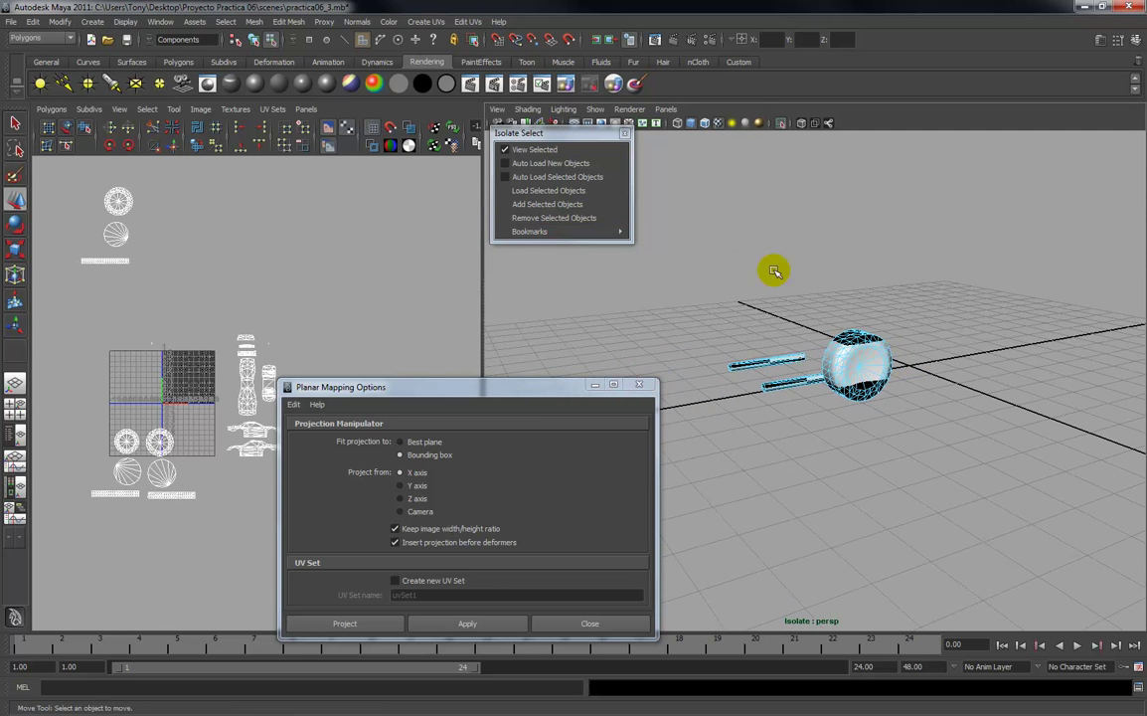
click(716, 124)
Select the flat inner cap faces of the last wheel, leaving its tread and outer faces out of the selection.
alt+right_drag(781, 260, 792, 414)
alt+middle_drag(846, 344, 816, 333)
alt+drag(791, 320, 882, 337)
alt+middle_drag(881, 337, 742, 334)
alt+right_drag(930, 346, 912, 383)
alt+drag(913, 383, 916, 270)
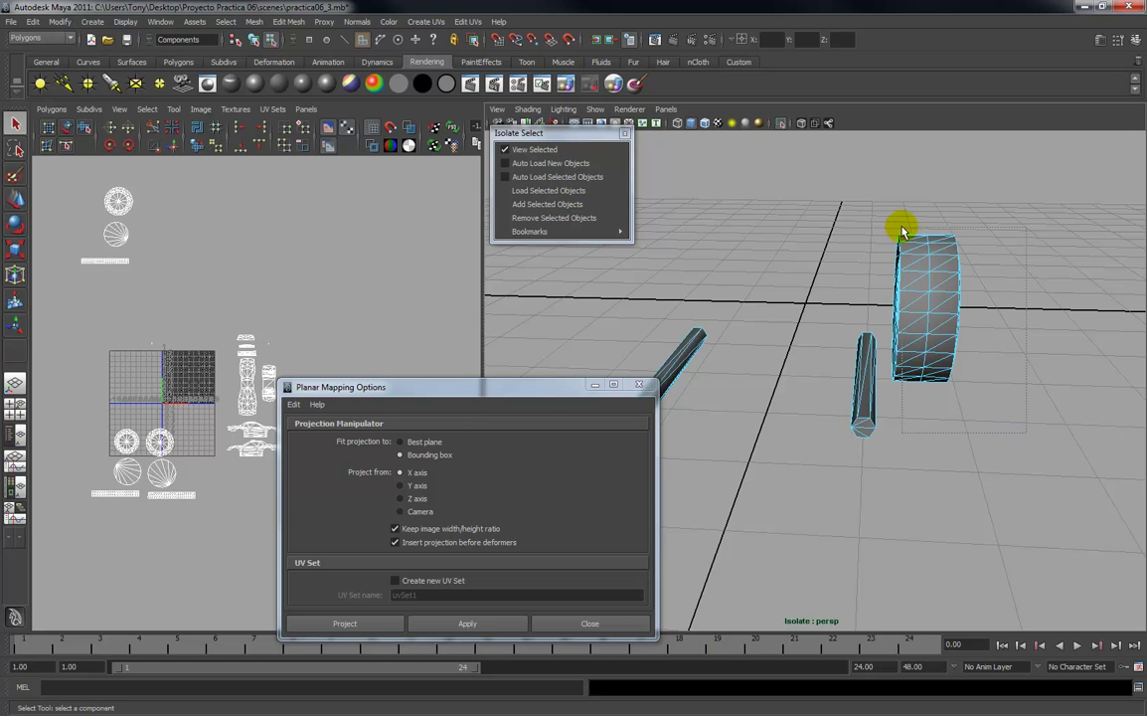
drag(885, 220, 885, 219)
alt+drag(958, 292, 933, 321)
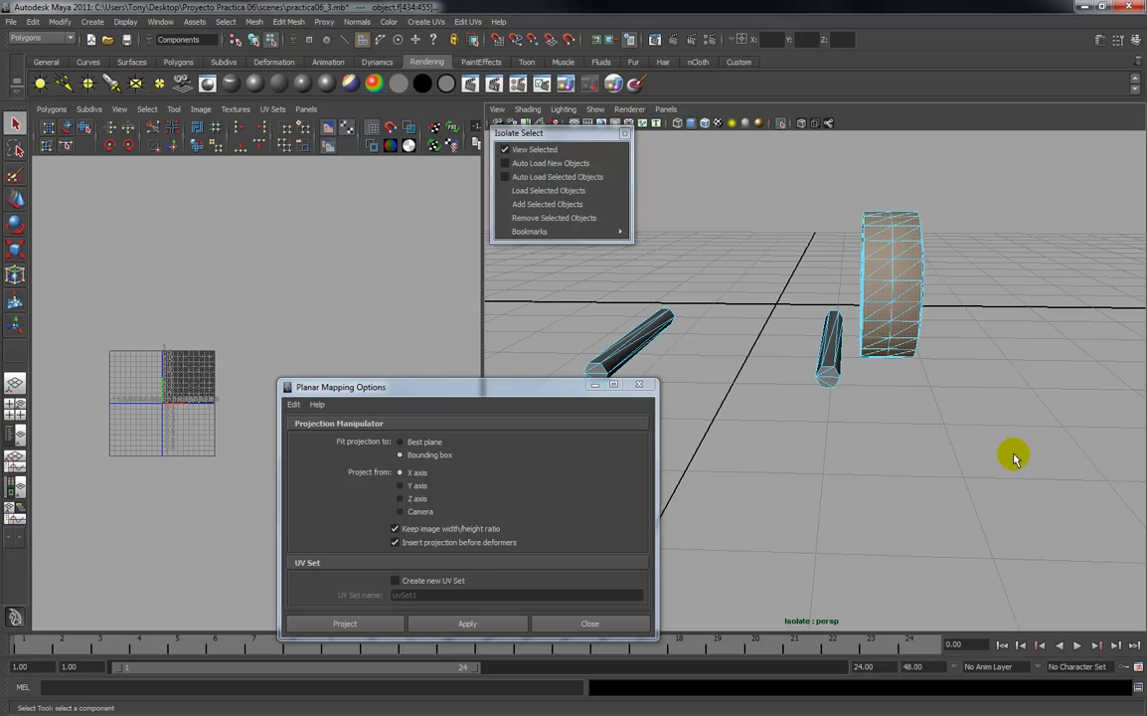
drag(851, 219, 875, 196)
mouse_move(891, 307)
alt+mouse_down()
mouse_move(939, 308)
mouse_move(727, 307)
mouse_move(890, 316)
alt+mouse_up()
Planar-map the last wheel's inner cap from the X axis, fitted to the bounding box, and move the projection above the texture square.
click(465, 623)
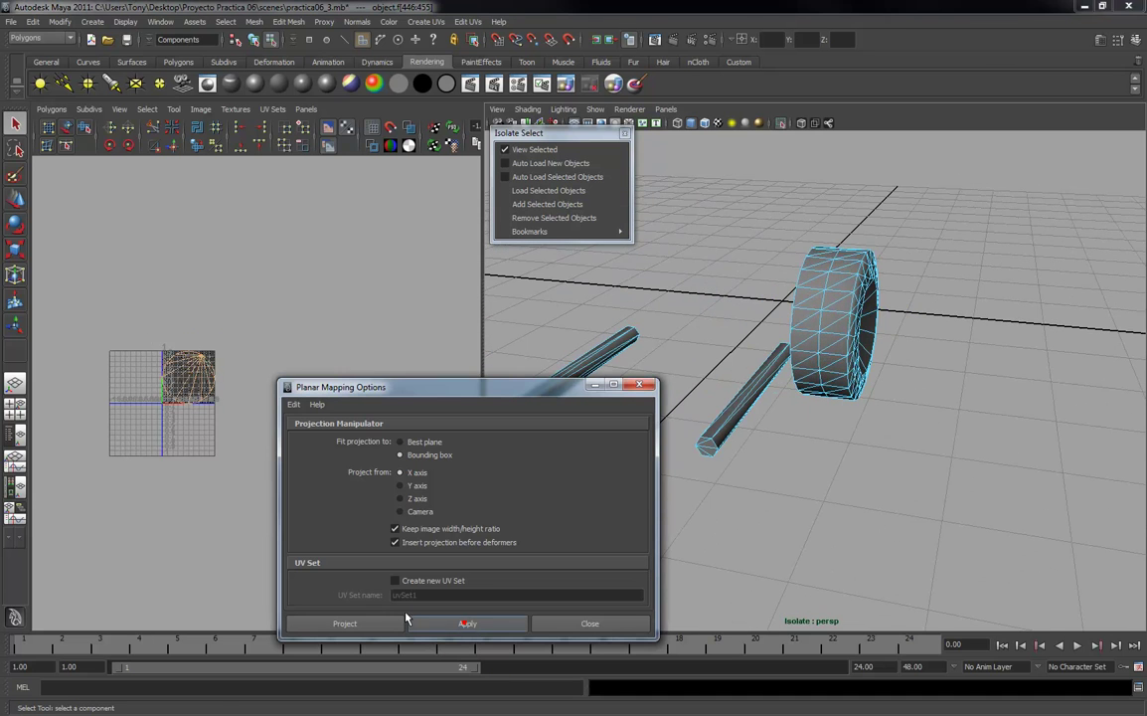
drag(186, 380, 206, 198)
click(272, 219)
click(257, 233)
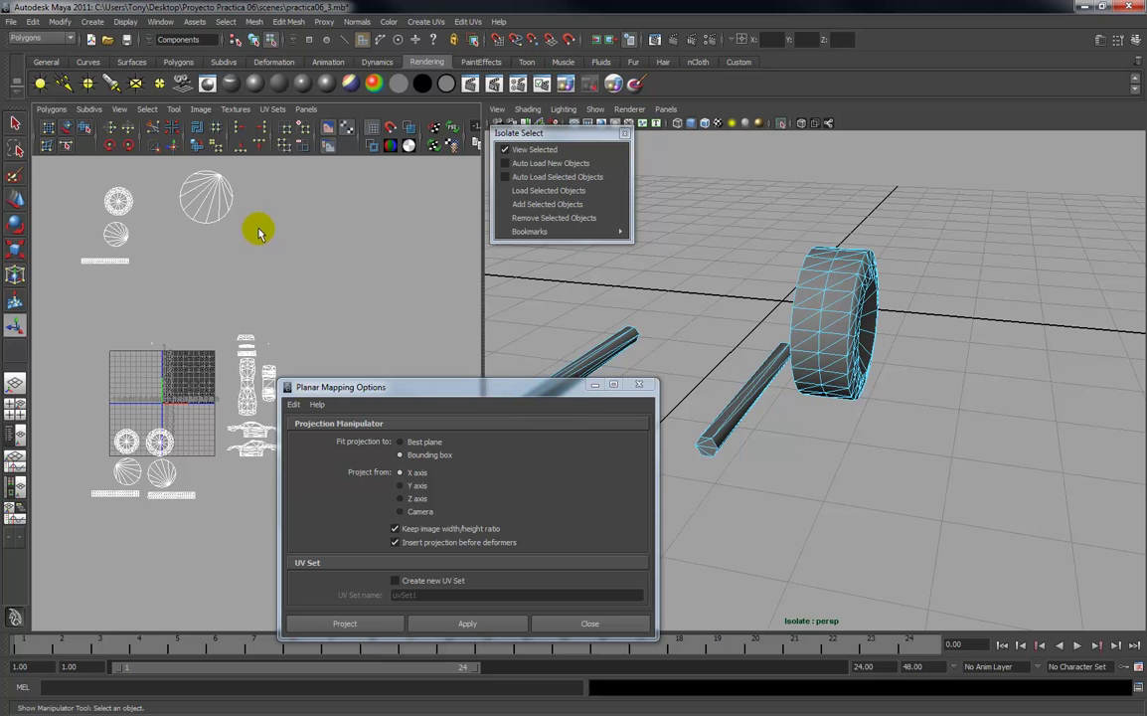
Scale down the new inner cap's UVs and place them beside the previous wheel's inner cap.
click(204, 204)
right_drag(207, 198, 232, 202)
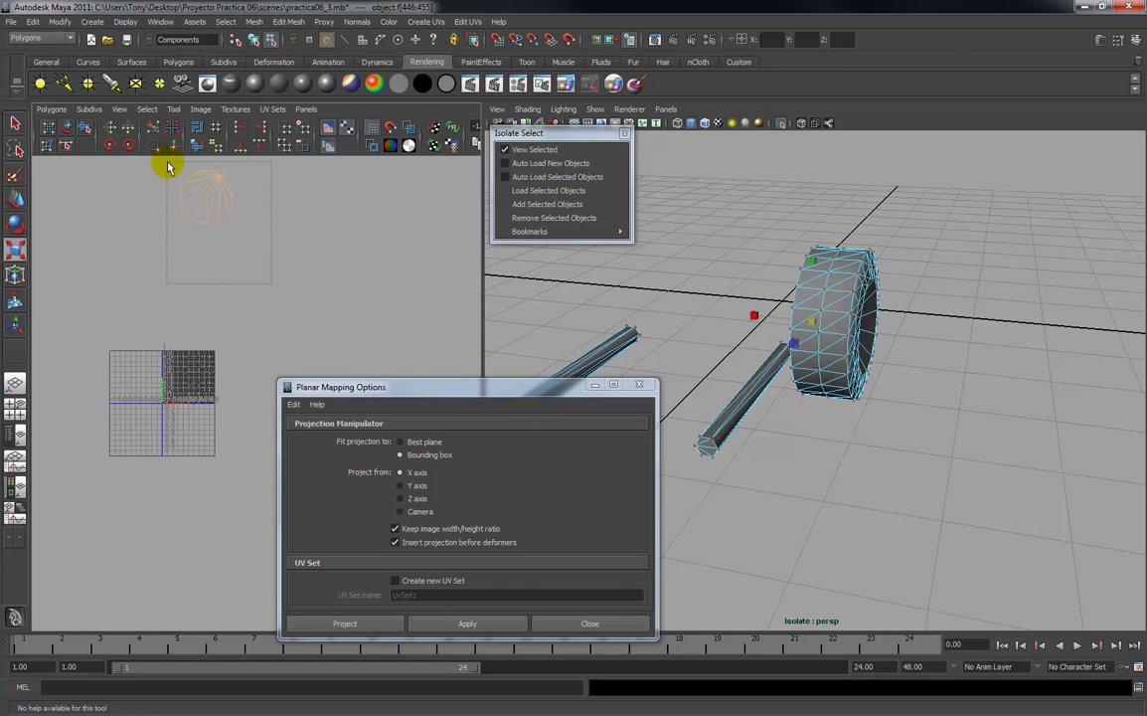
drag(162, 159, 161, 159)
drag(206, 197, 160, 237)
key(w)
key(r)
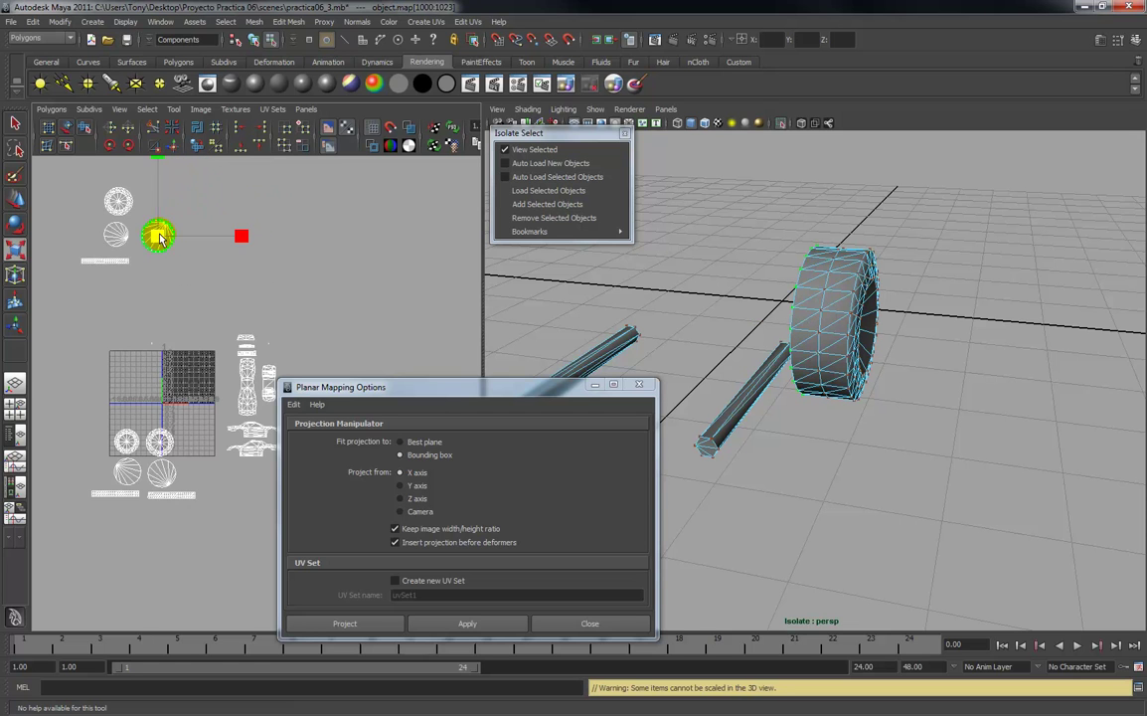
key(w)
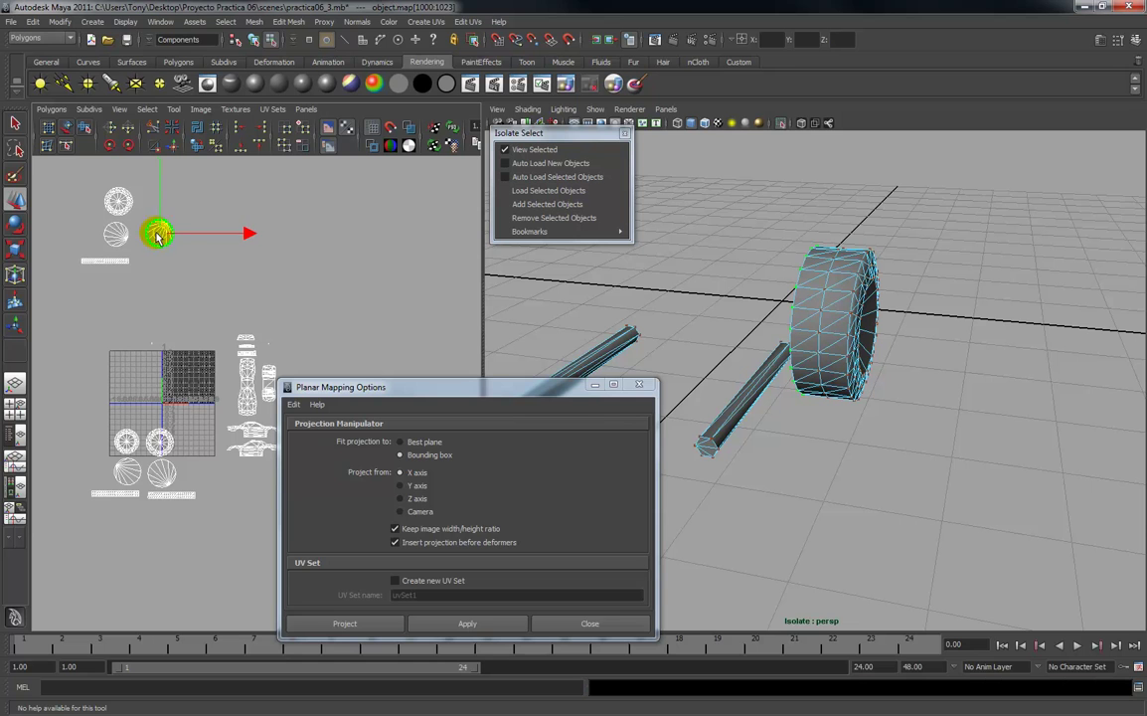
click(190, 261)
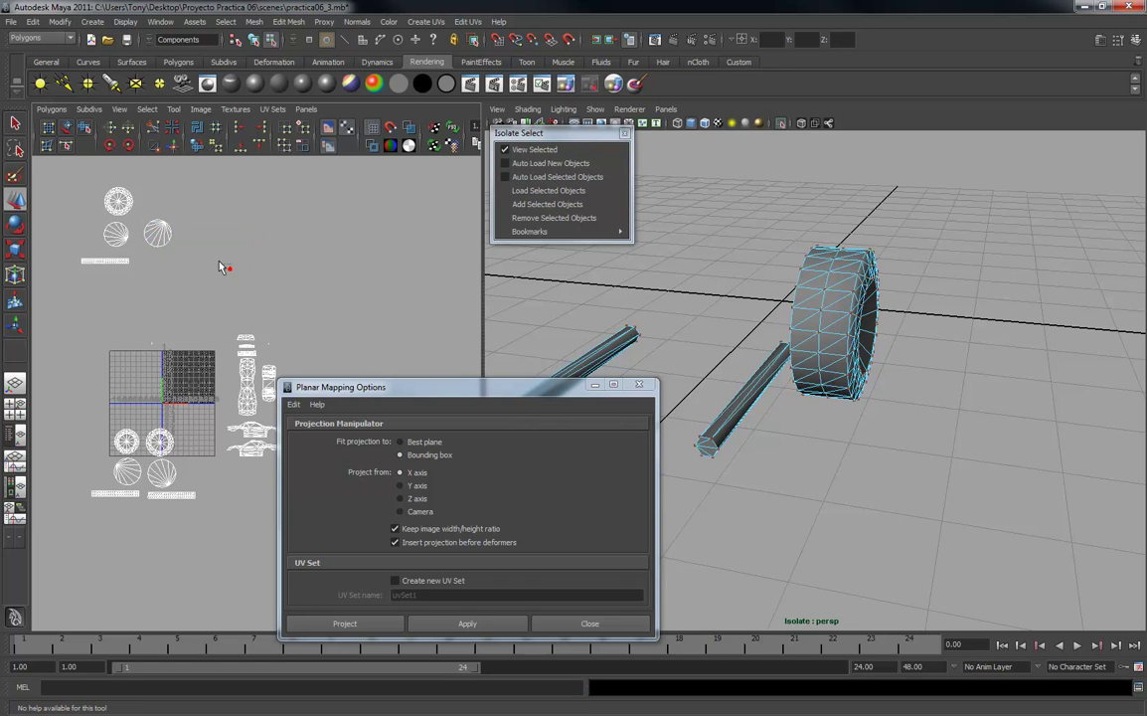
Select the newly placed inner cap's faces in the UV layout and remove them from the isolated view.
mouse_move(177, 241)
right_down()
mouse_move(179, 273)
mouse_move(185, 263)
right_up()
drag(139, 207, 139, 206)
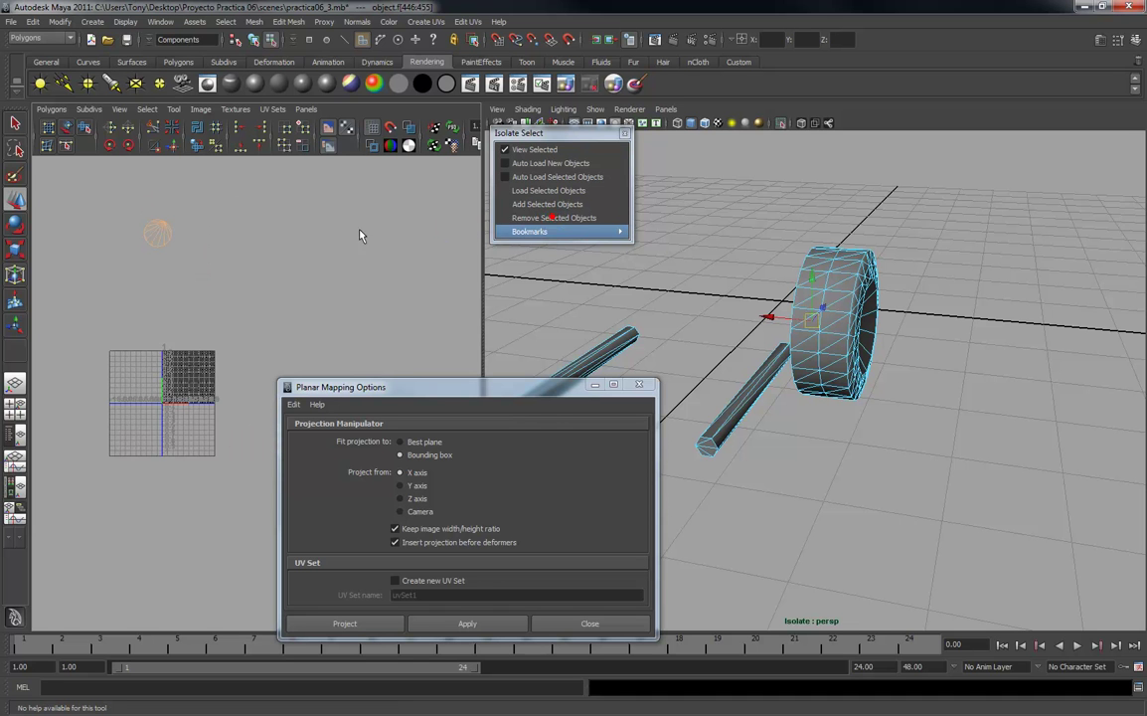
click(291, 248)
click(891, 374)
Select the outer face and rim of the last wheel, excluding its tread faces.
mouse_move(837, 359)
alt+mouse_down()
mouse_move(977, 358)
mouse_move(902, 402)
mouse_move(902, 371)
mouse_move(830, 376)
alt+mouse_up()
alt+drag(815, 450, 805, 438)
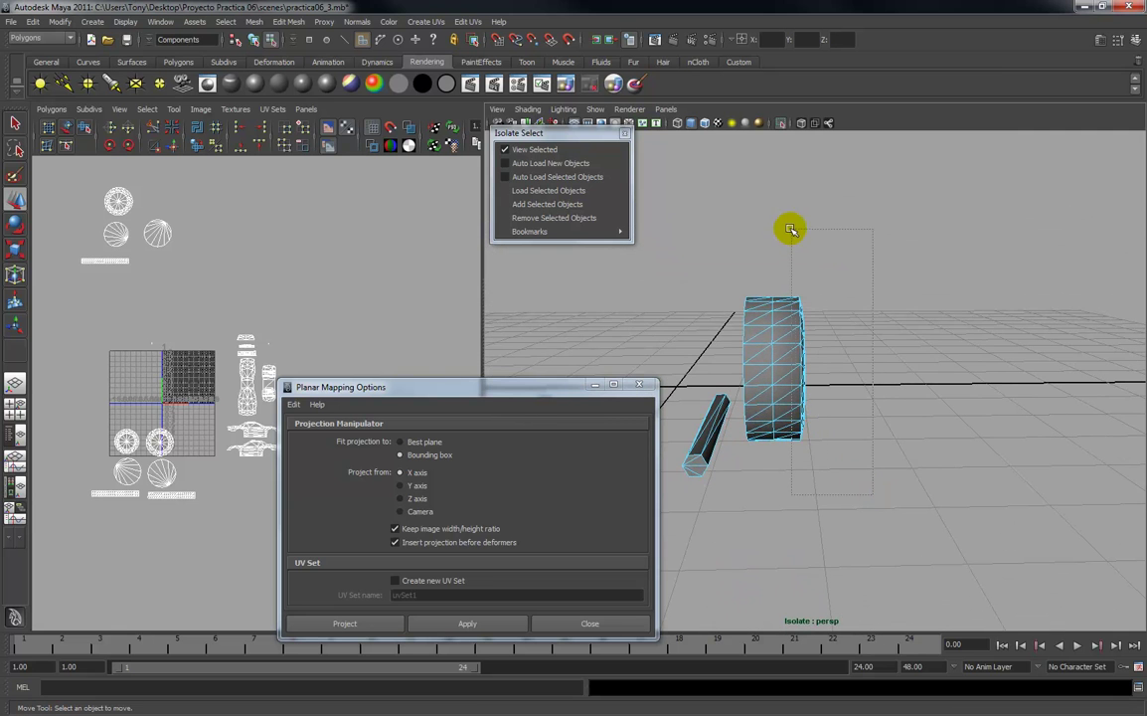
drag(792, 230, 792, 230)
alt+drag(814, 276, 853, 325)
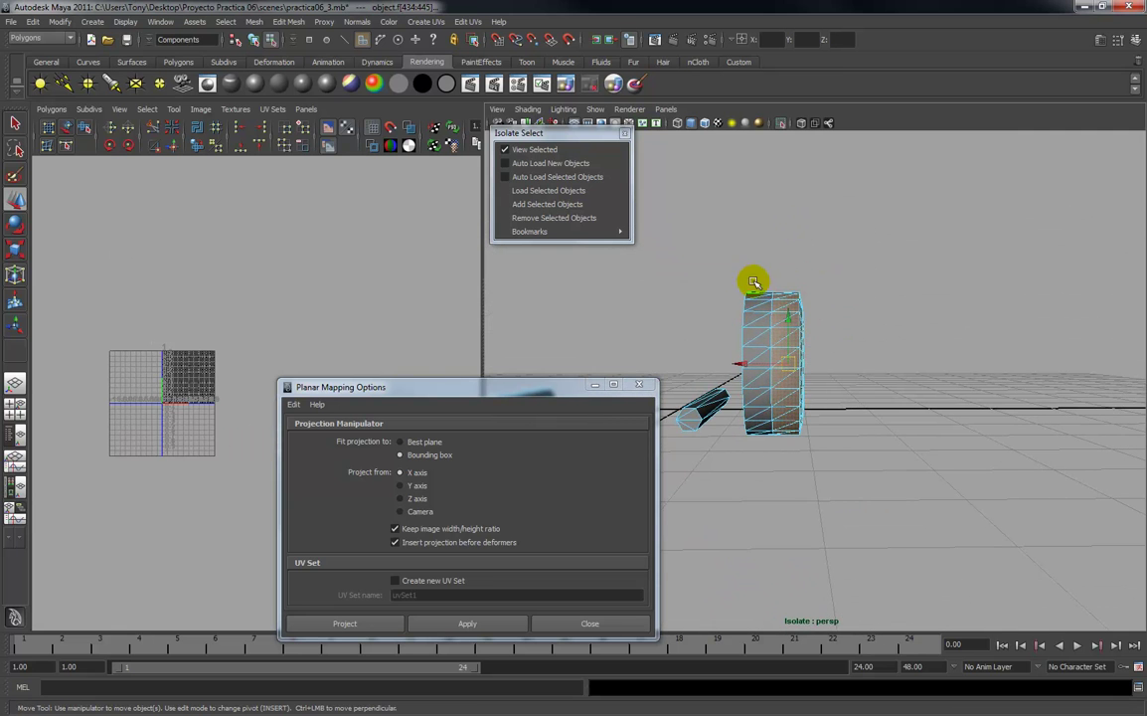
drag(764, 477, 978, 448)
alt+drag(916, 494, 877, 457)
alt+drag(846, 402, 642, 462)
key(q)
Planar-map the last wheel's outer face and rim from the X axis and move the projection just above the texture square.
click(462, 623)
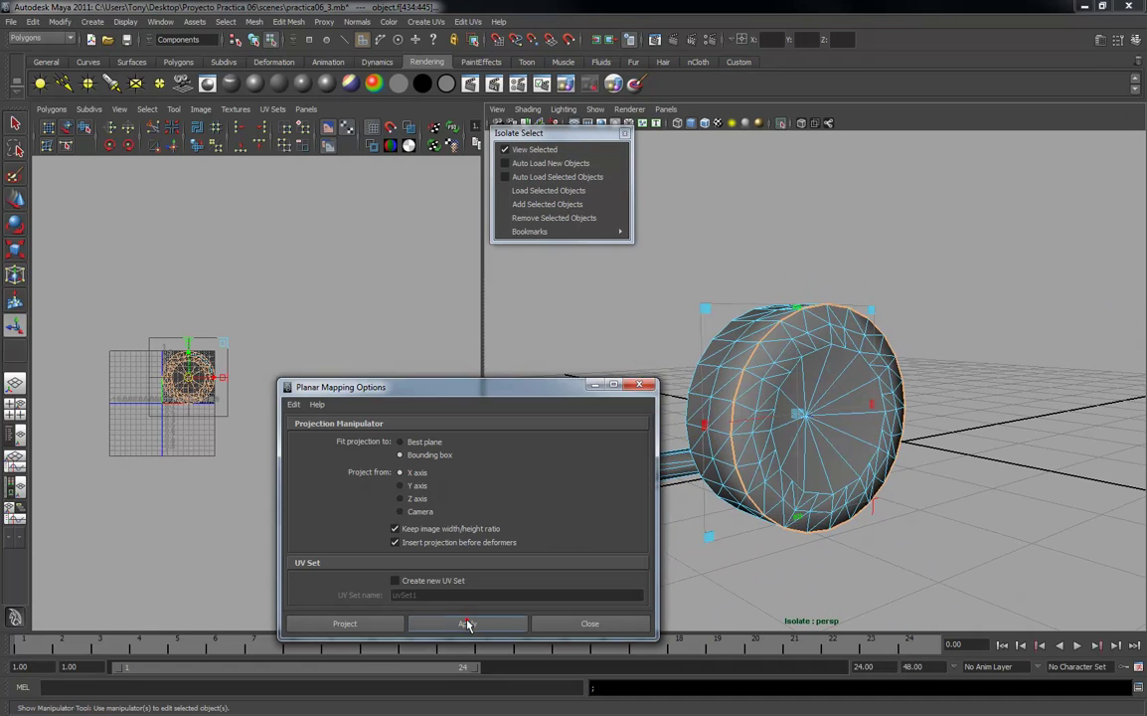
drag(196, 381, 190, 295)
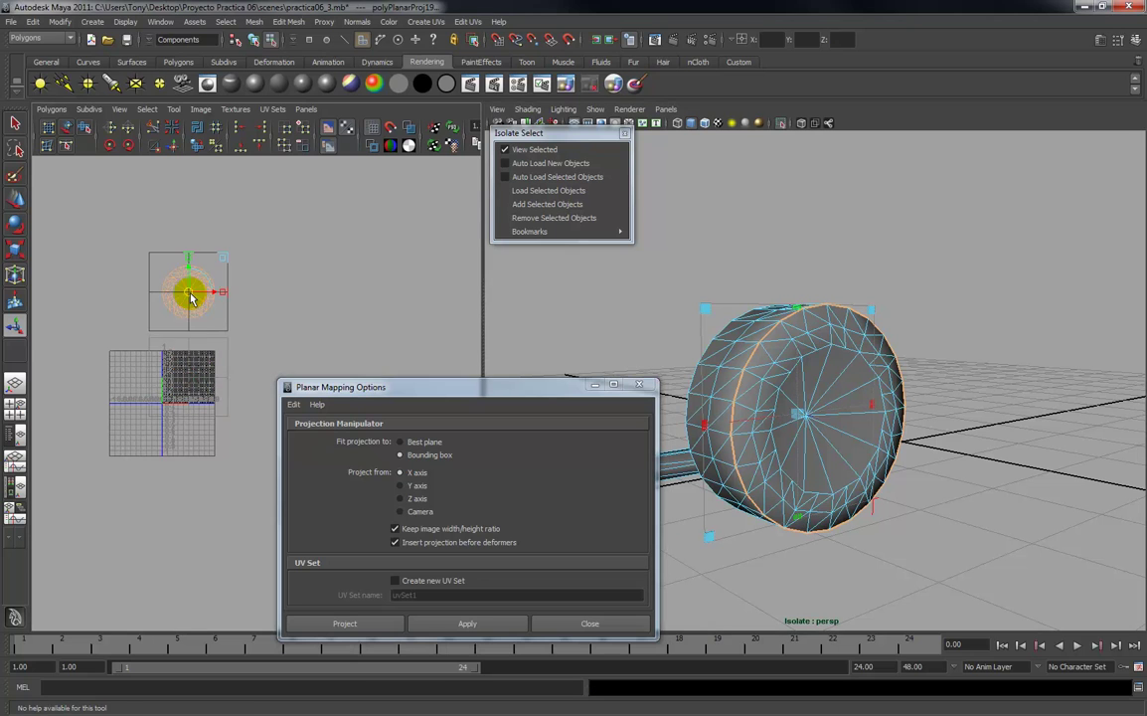
click(360, 308)
Scale down the outer face's UVs and place them above the last wheel's inner cap, beside the previous wheel's outer face.
right_drag(193, 275, 204, 273)
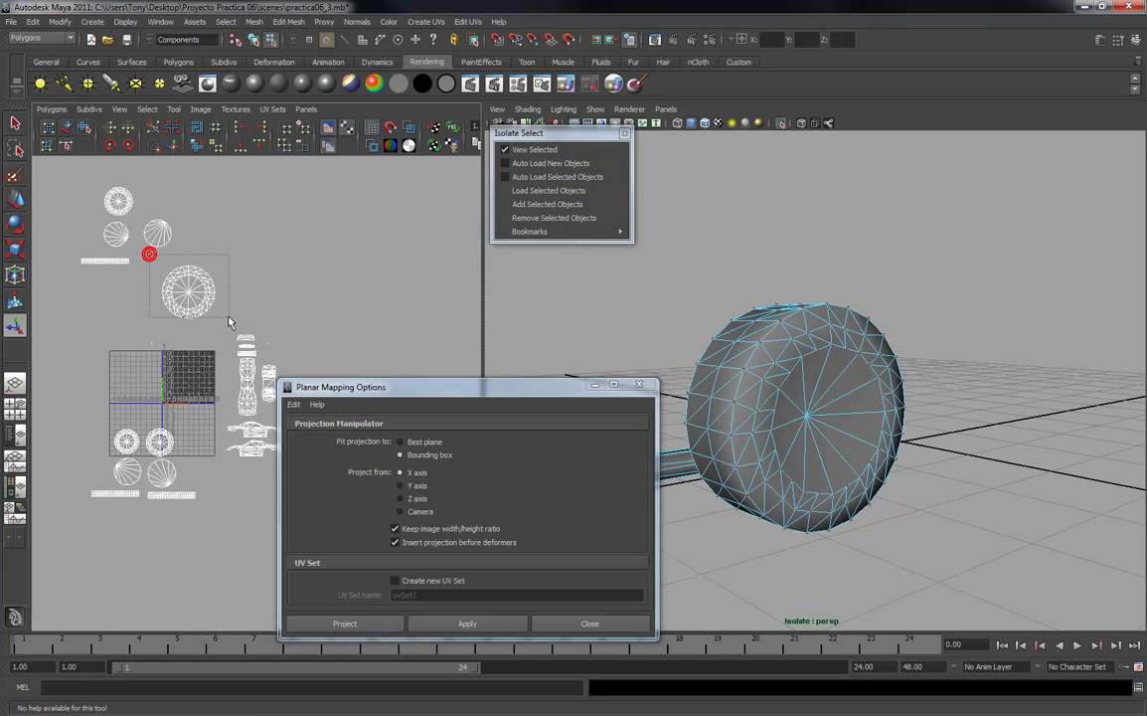
key(r)
drag(216, 326, 165, 304)
drag(166, 220, 160, 203)
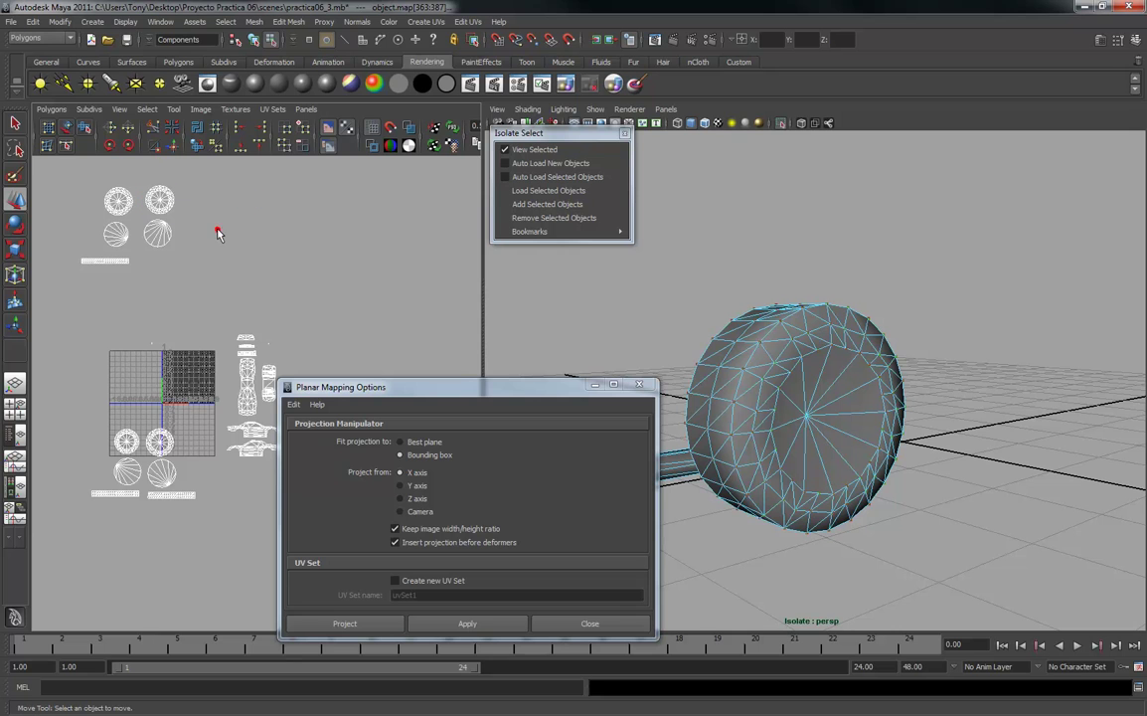
Select the last wheel's outer-face shell as faces in the UV layout and remove it from the isolated view.
click(219, 234)
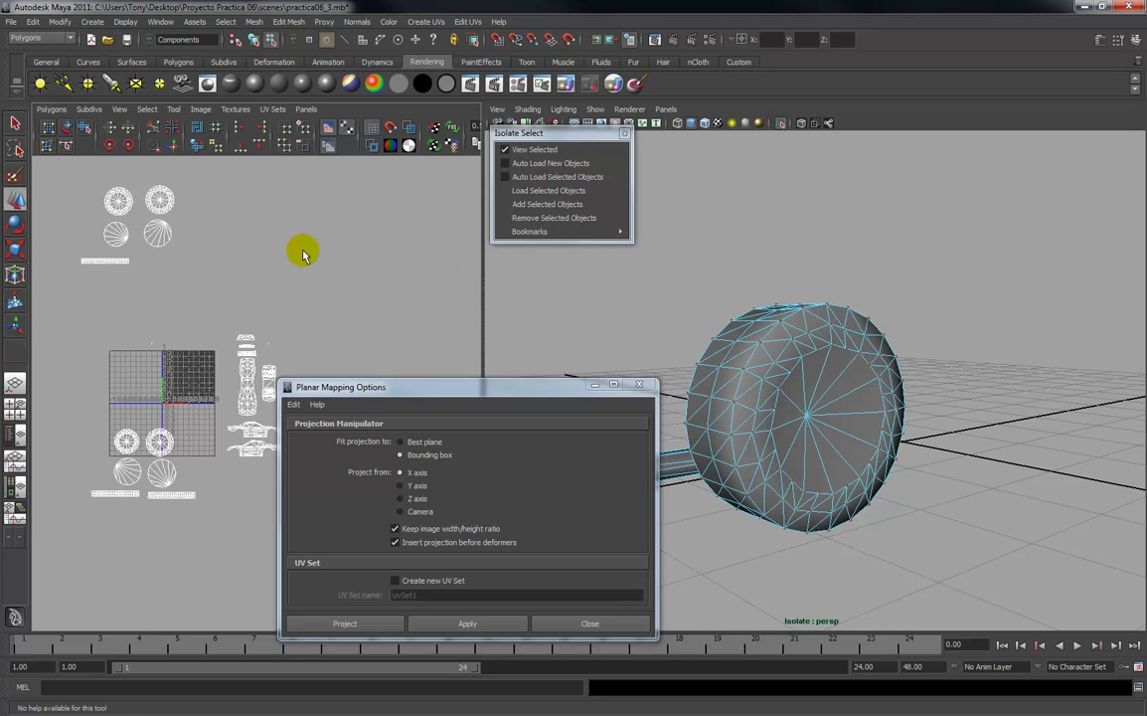
right_click(171, 194)
click(178, 222)
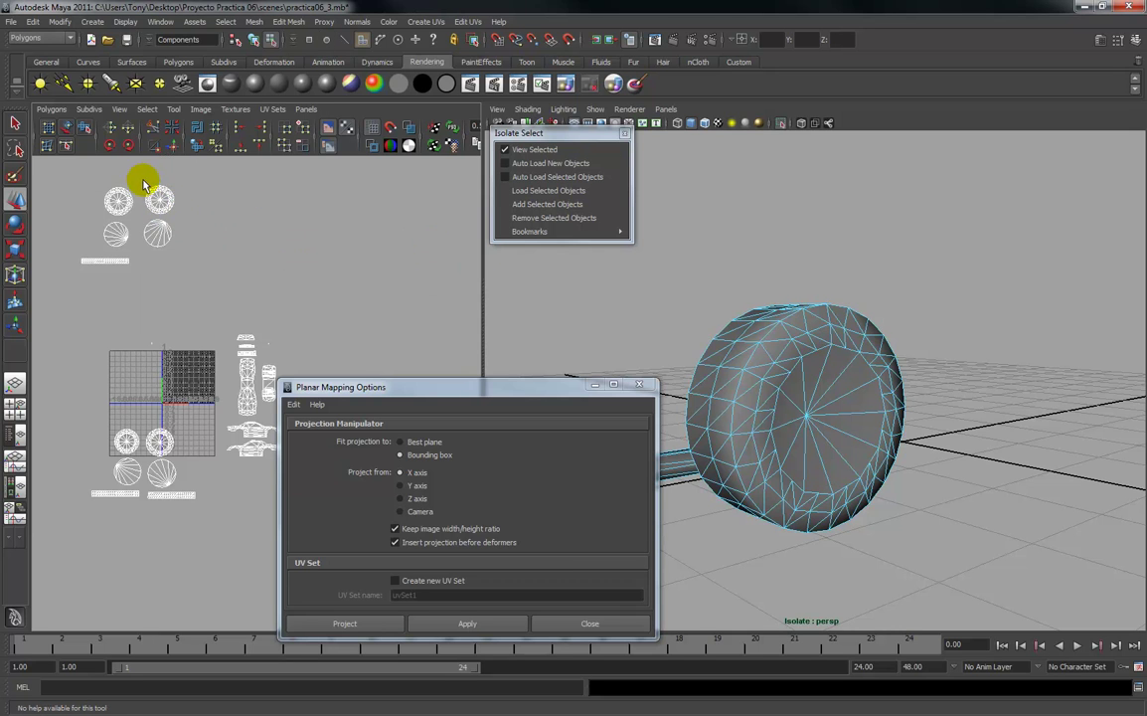
click(189, 219)
click(553, 217)
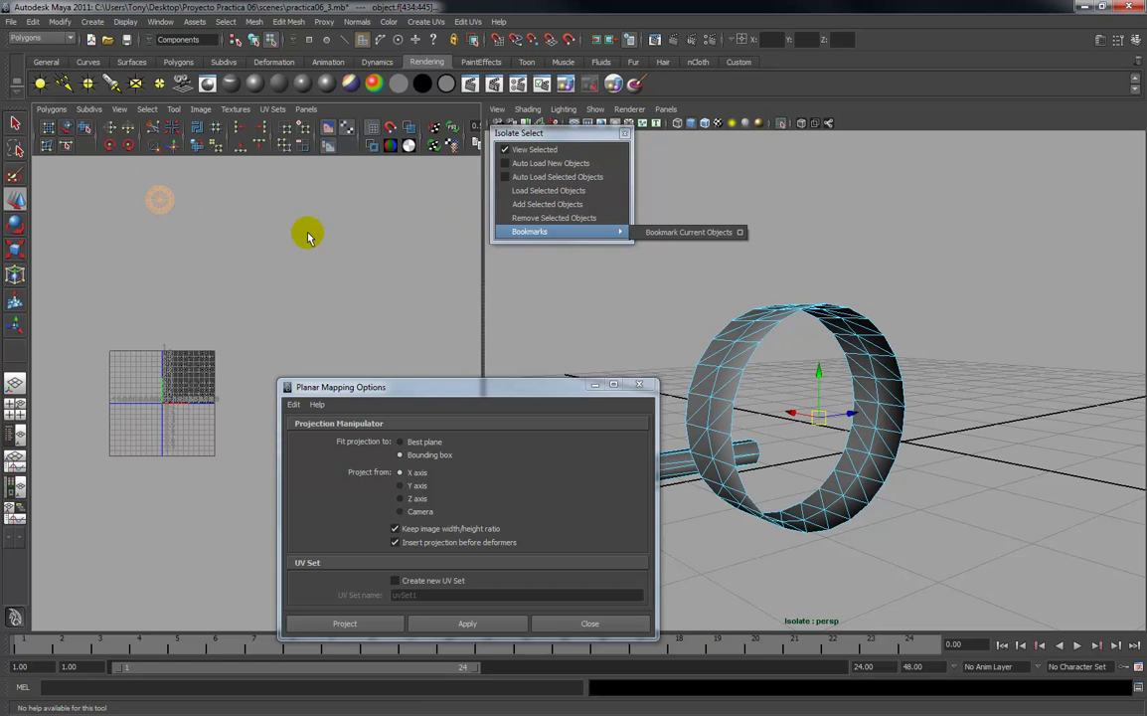
Select all the remaining tread faces of the last wheel.
right_click(732, 358)
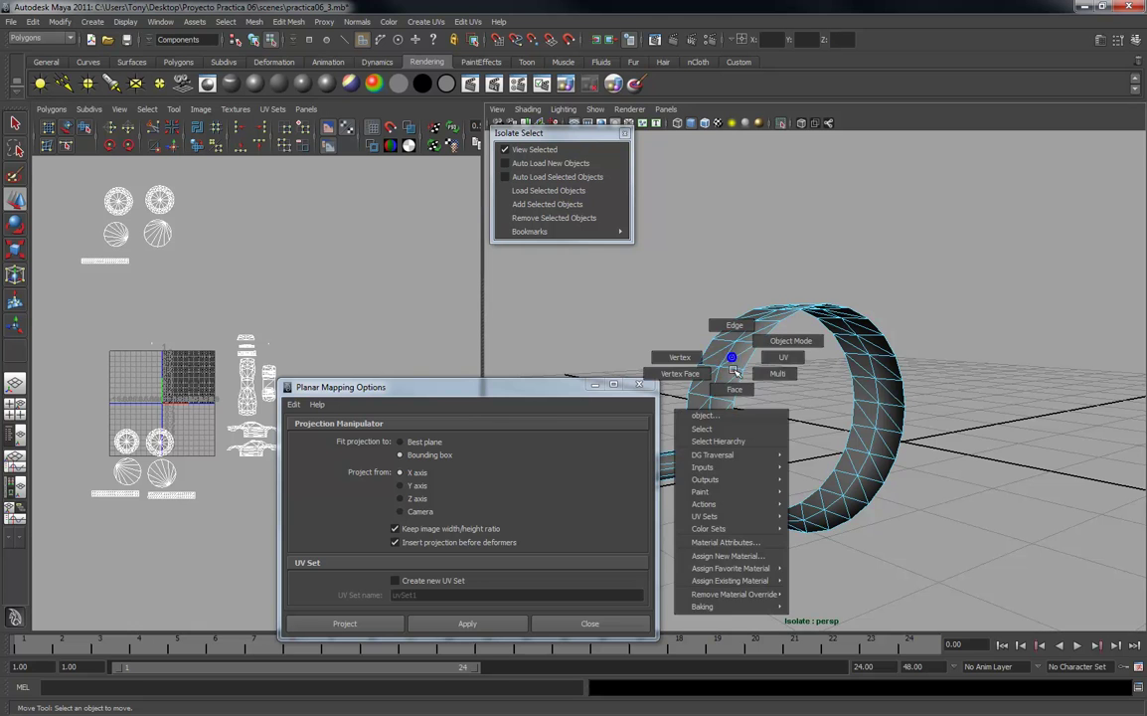
right_drag(734, 384, 734, 388)
alt+drag(707, 323, 793, 321)
click(866, 569)
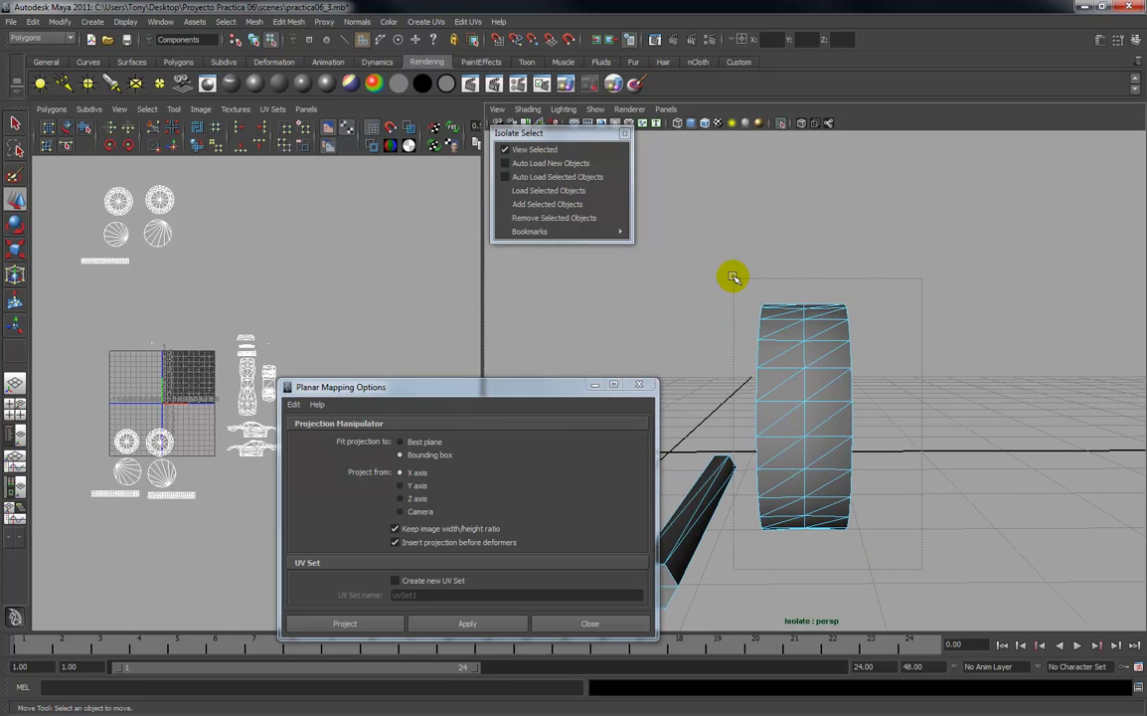
drag(747, 263, 748, 265)
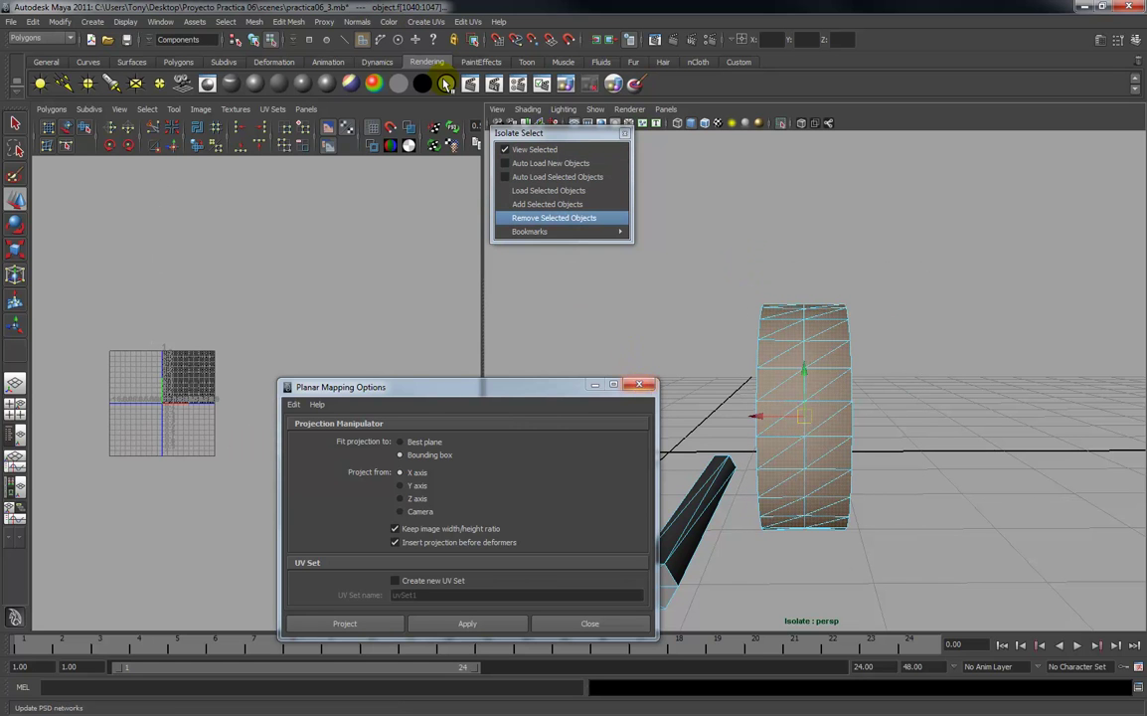
Cylindrically map the tread with a full wrap and 90-degree Z rotation, and display the checker texture on the model.
click(426, 22)
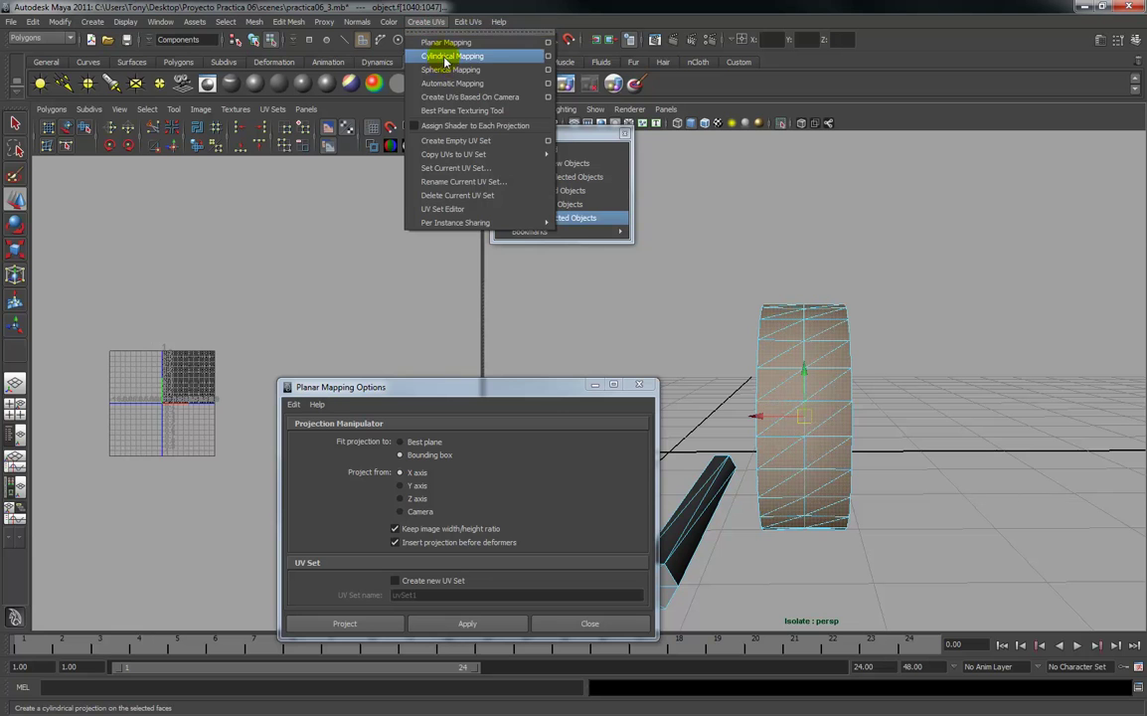
click(441, 51)
drag(914, 416, 768, 425)
click(805, 576)
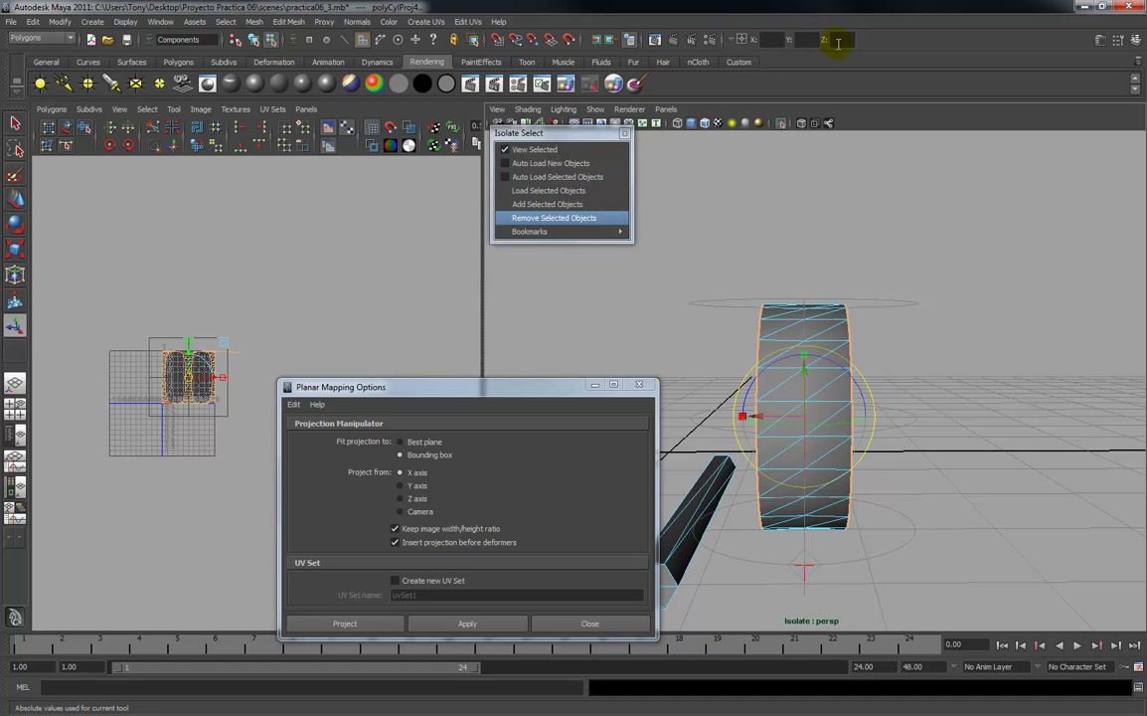
key(Return)
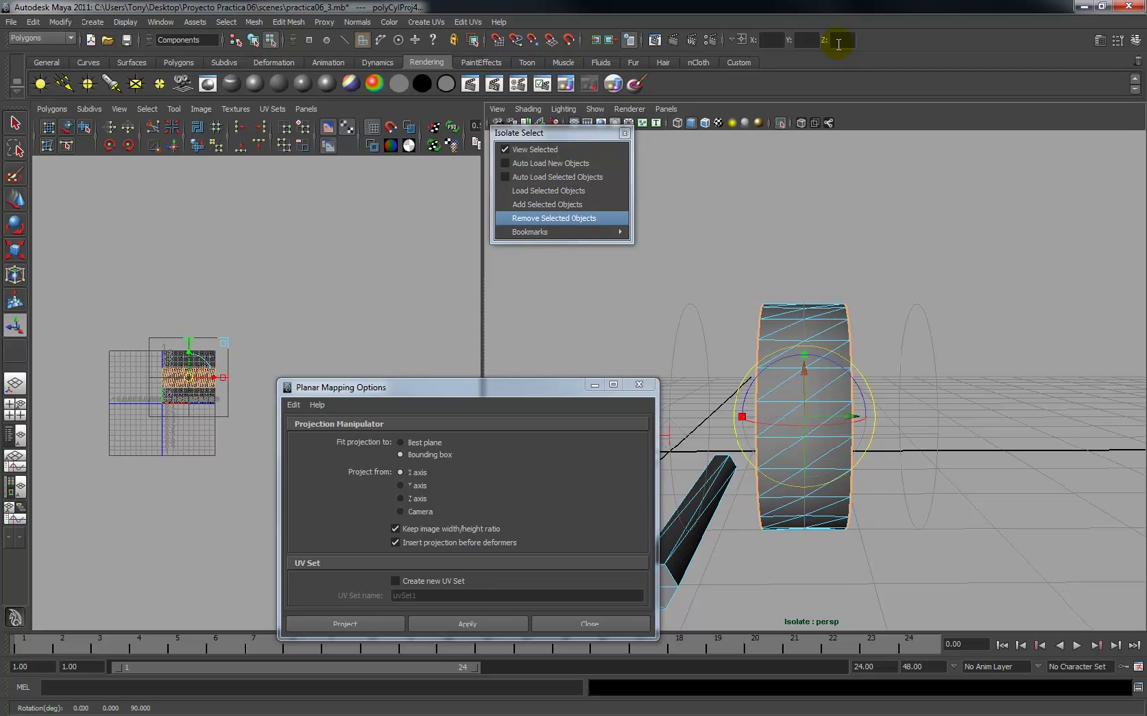
click(720, 122)
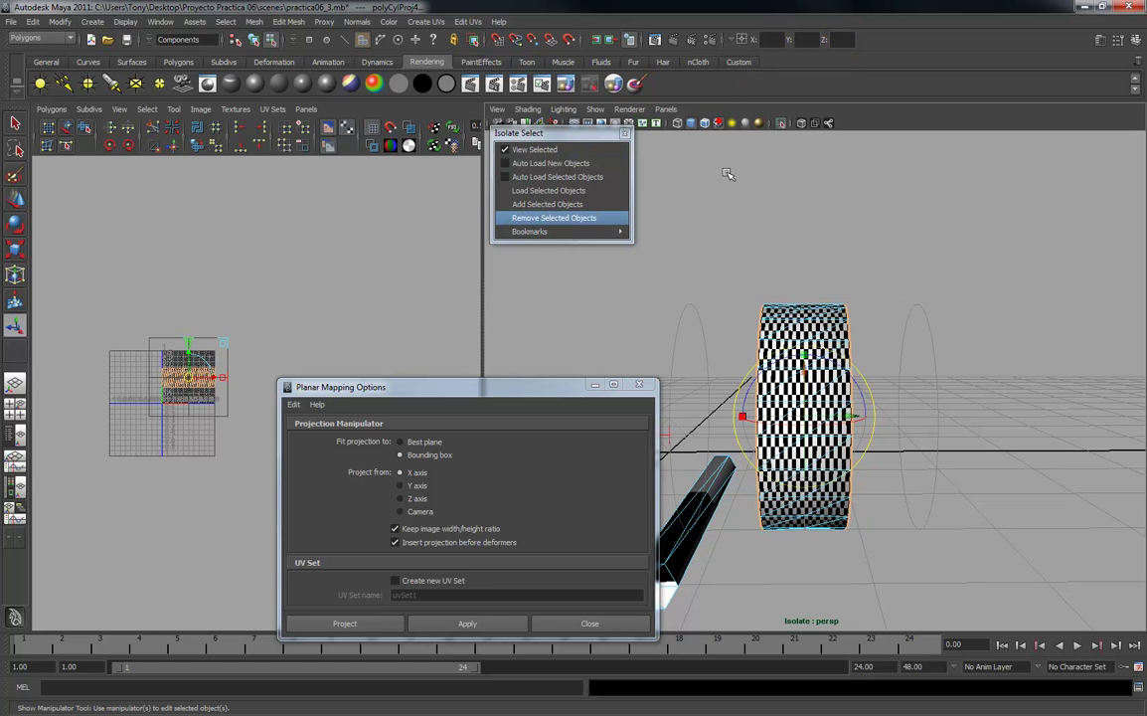
Scale down the tread's UVs and move them below the last wheel's inner cap in the UV layout.
click(294, 350)
right_click(201, 373)
click(238, 373)
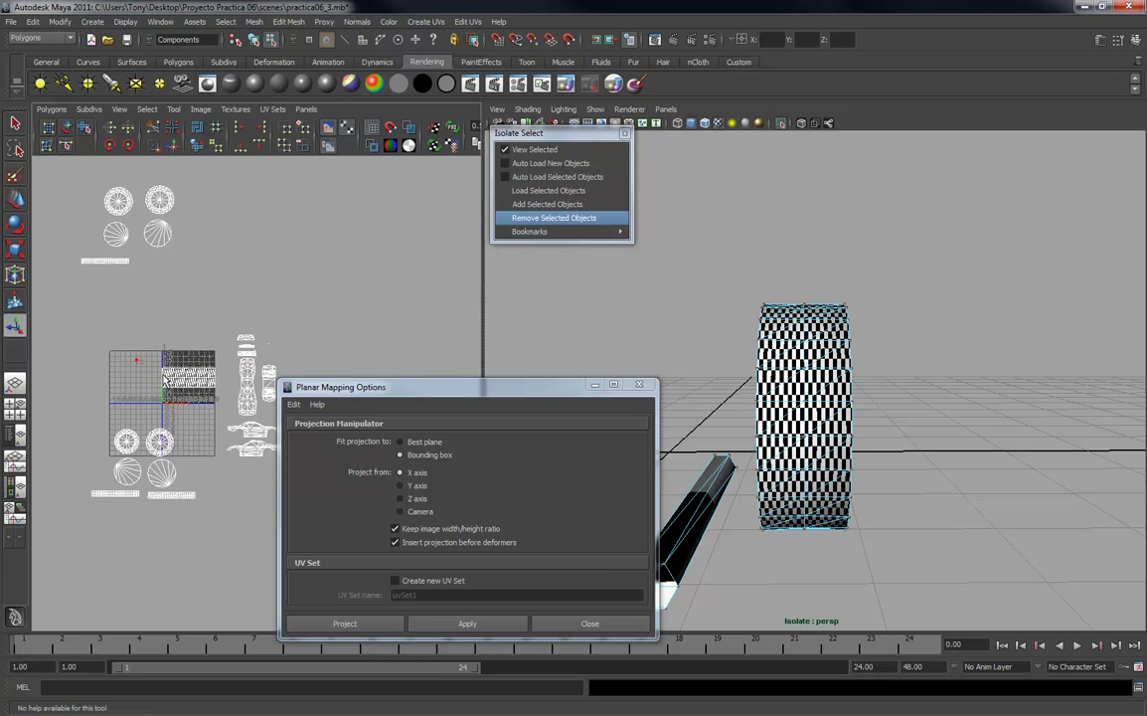
key(r)
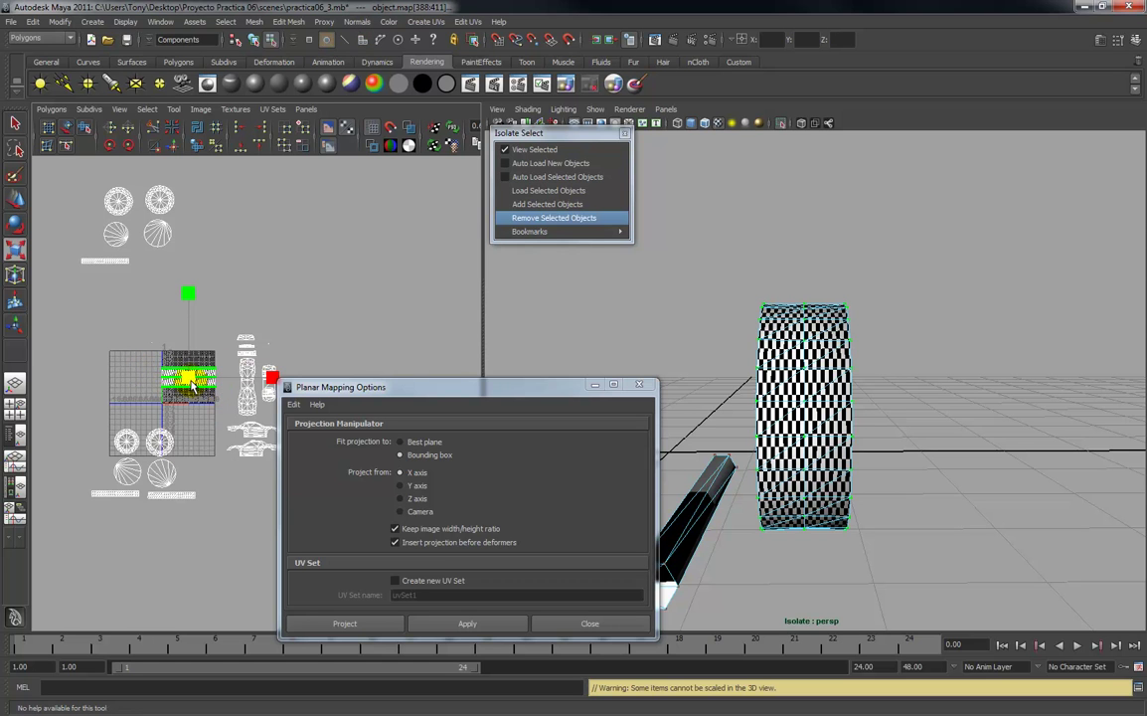
drag(189, 379, 139, 412)
key(w)
drag(187, 378, 171, 268)
Adjust the tread strip's proportions for even checker squares and align it beside the previous wheel's tread strip.
key(r)
drag(251, 267, 396, 276)
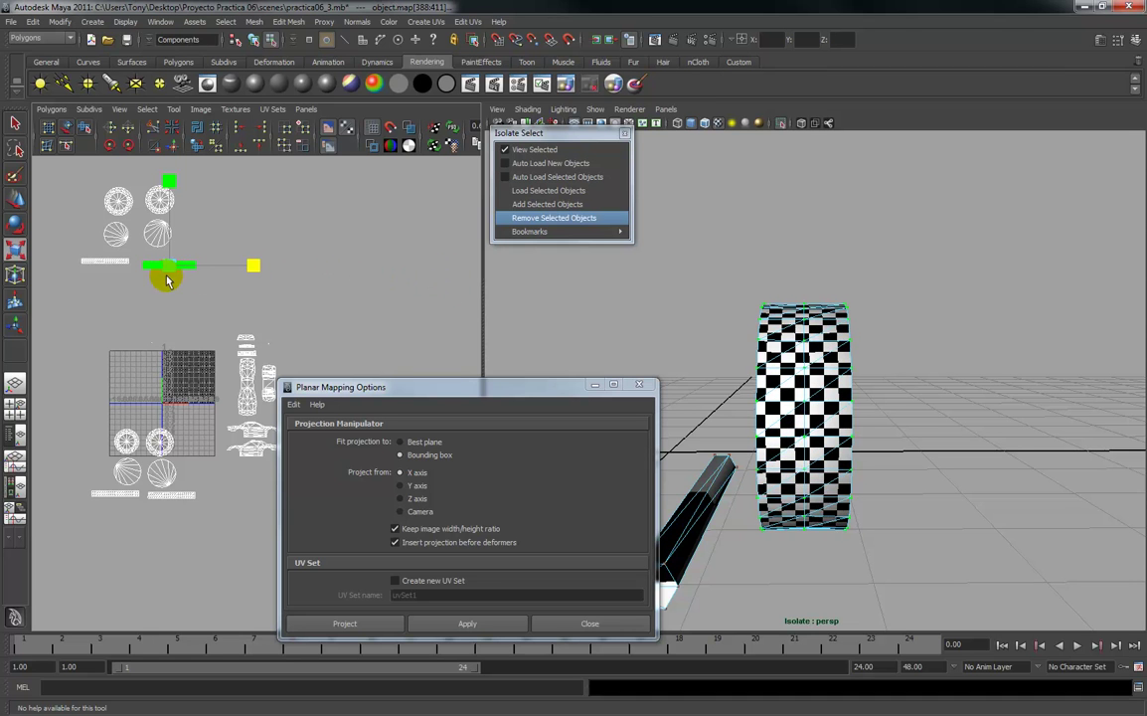
mouse_move(165, 273)
mouse_down()
mouse_move(154, 276)
mouse_move(166, 264)
mouse_up()
key(w)
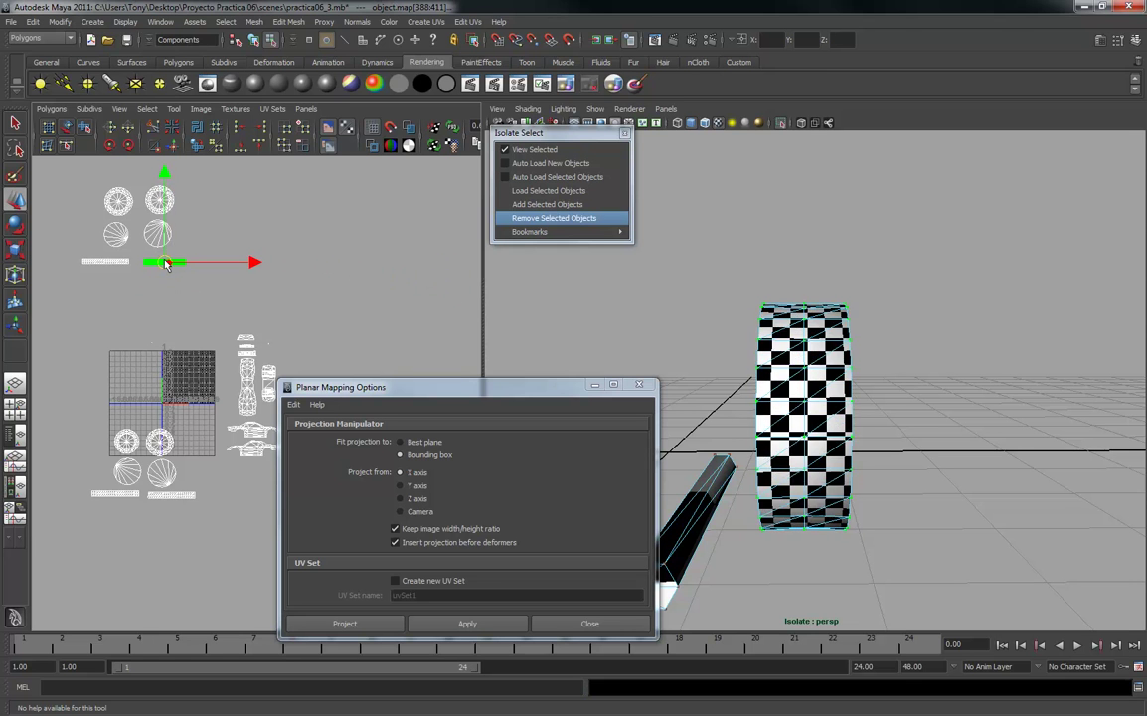
click(192, 313)
drag(188, 274, 166, 259)
key(r)
key(w)
click(171, 298)
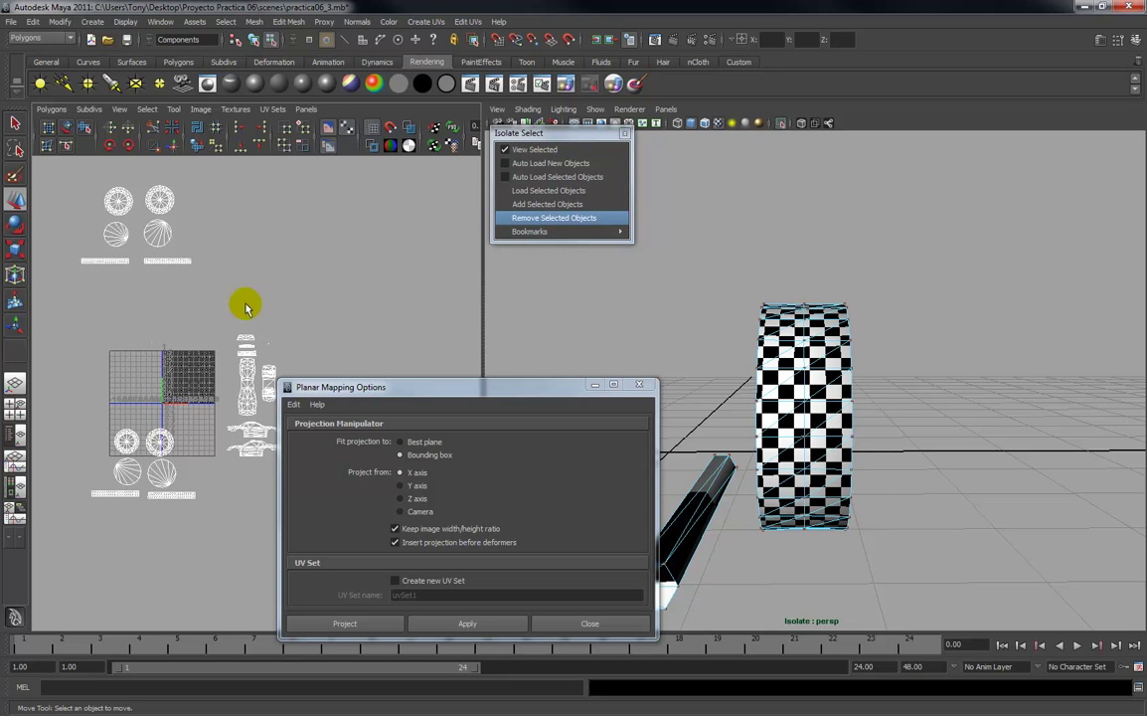
Select the placed tread strip's faces in the UV layout and remove them from the isolated view.
right_drag(183, 265, 206, 298)
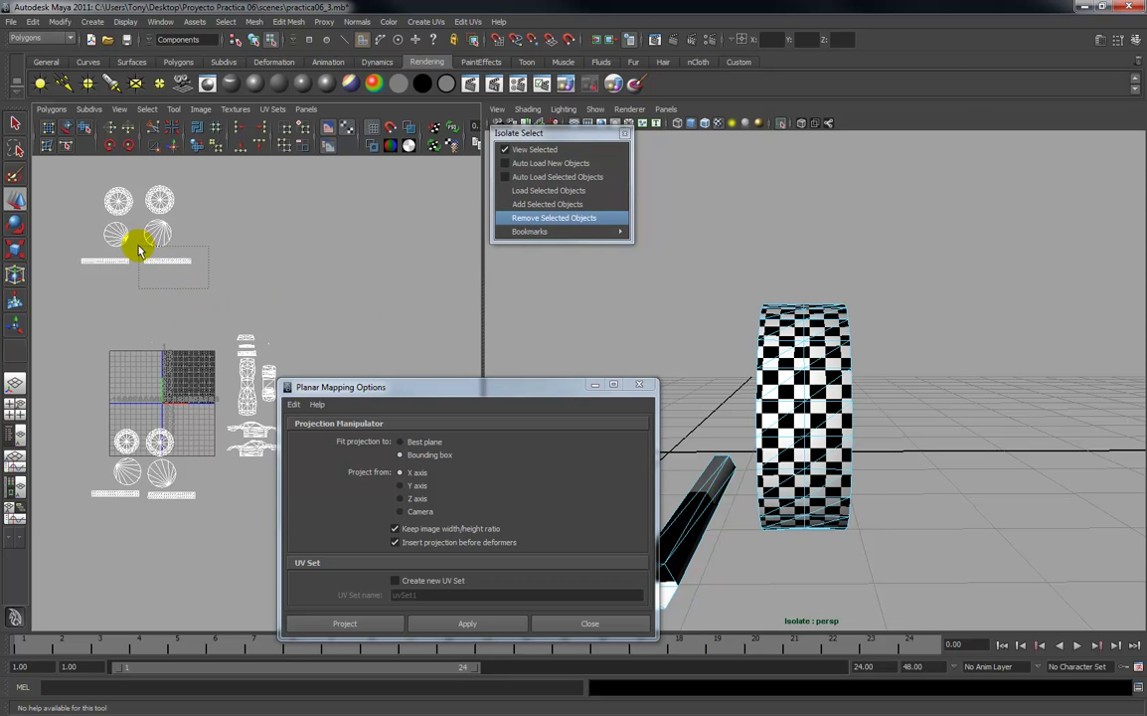
drag(139, 259, 143, 254)
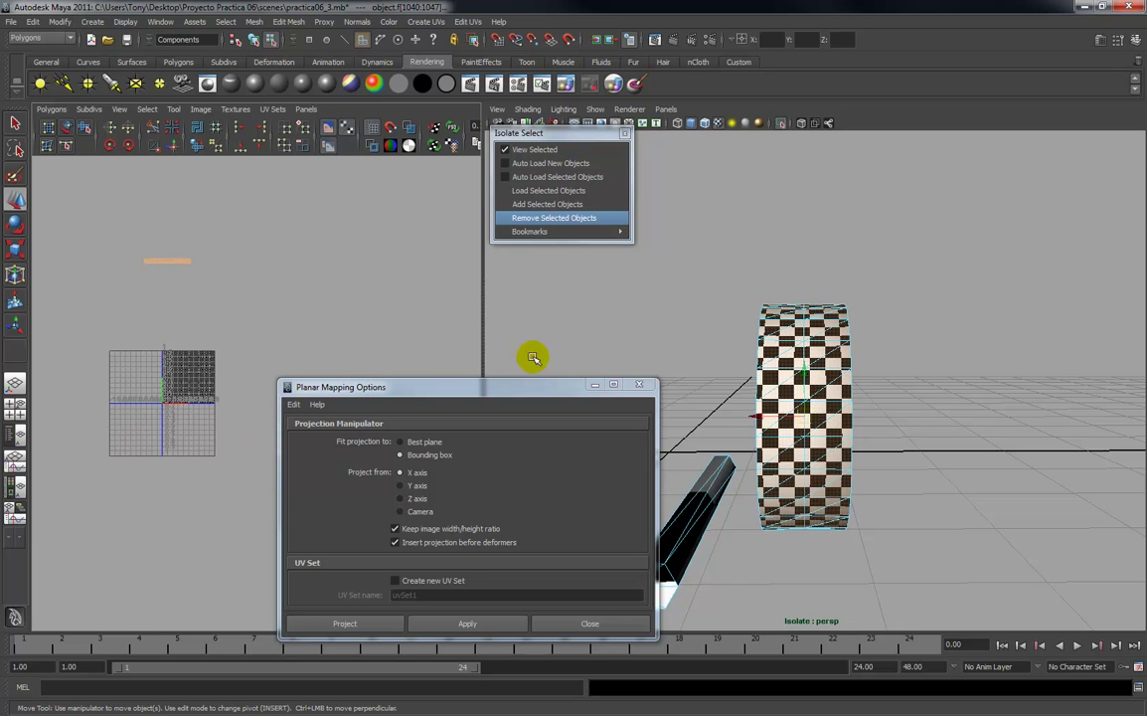
click(549, 219)
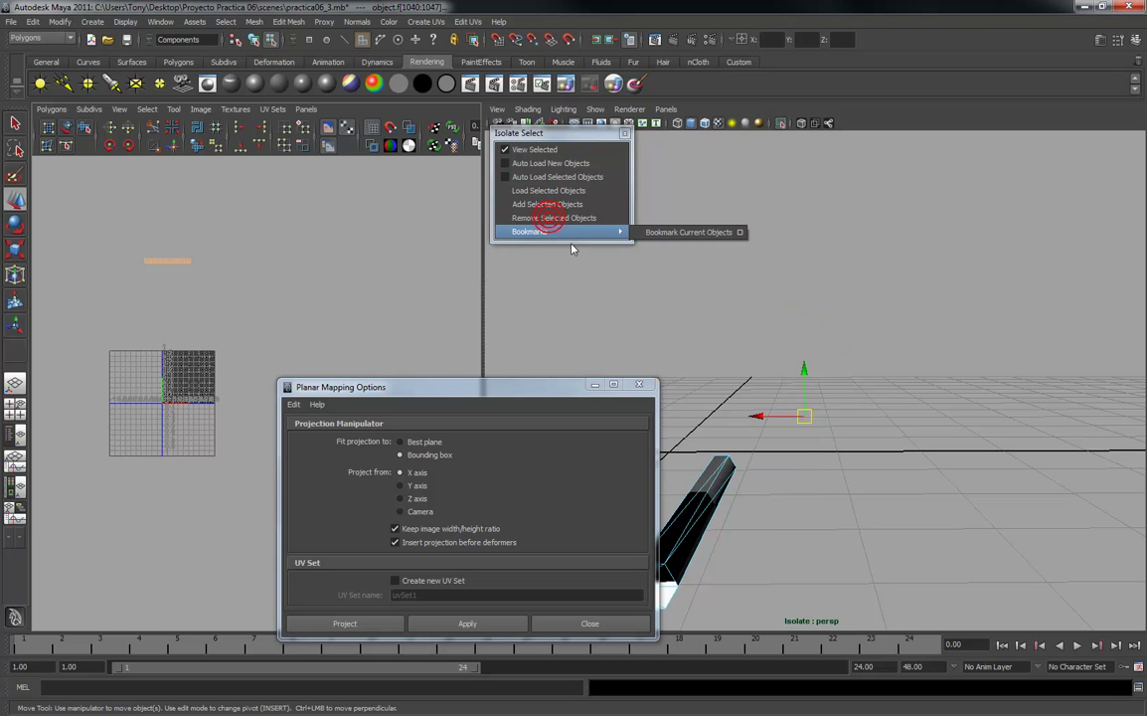
Select the four faces of the hexagonal end cap on the exhaust pipe.
alt+middle_drag(904, 343, 1039, 254)
alt+right_drag(786, 514, 801, 450)
alt+drag(801, 449, 819, 410)
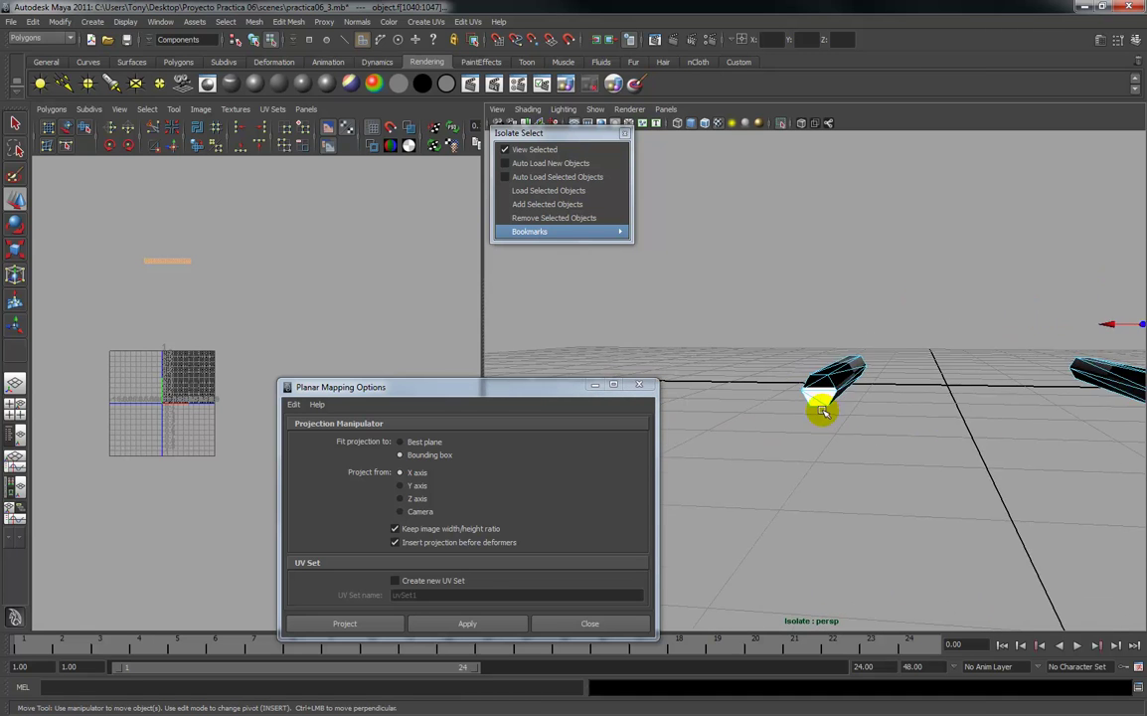
key(f)
right_click(826, 421)
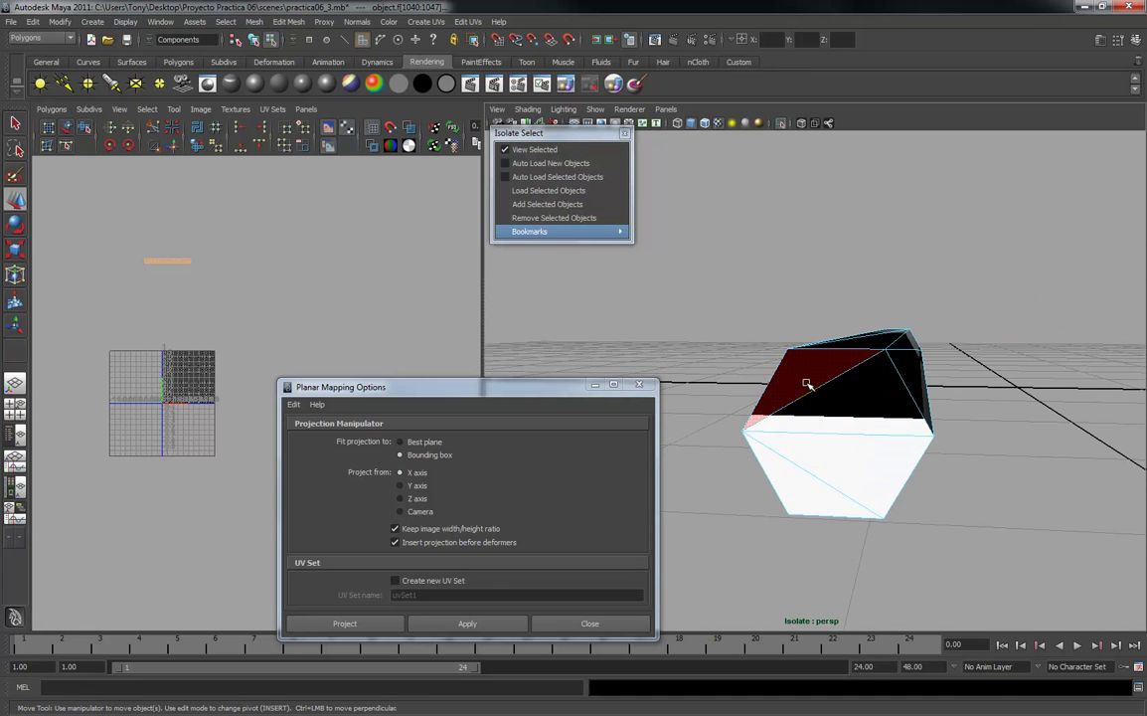
click(807, 391)
shift+click(850, 452)
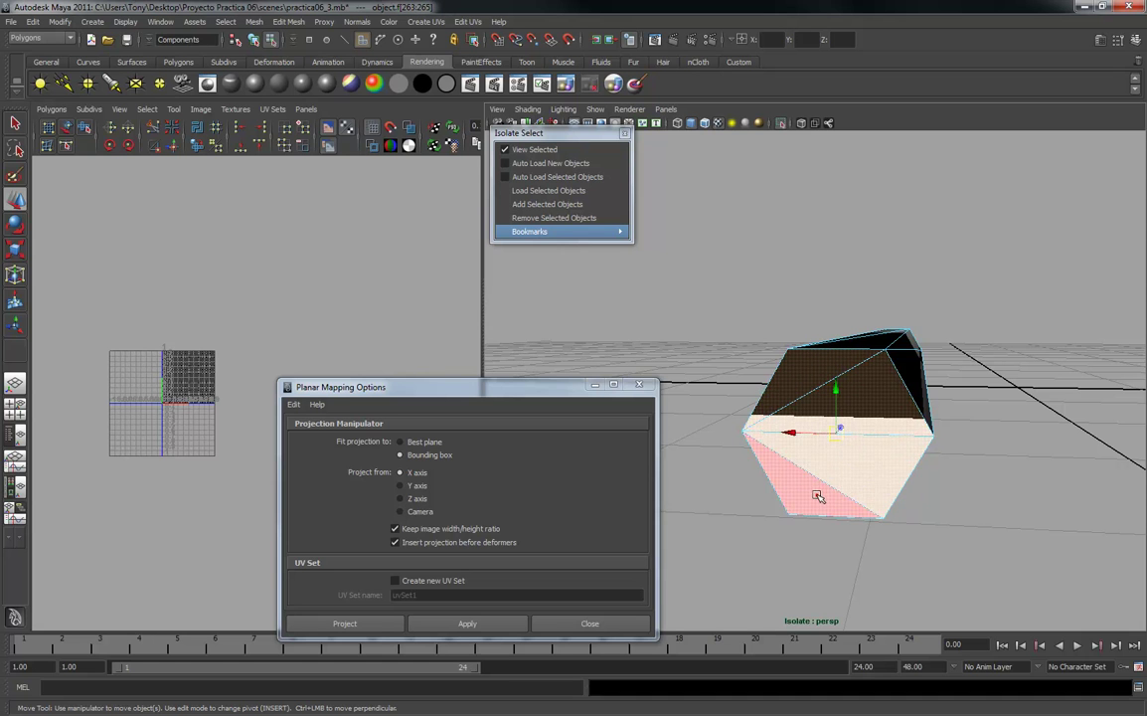
shift+click(817, 495)
Planar-map the selected exhaust pipe end cap from the Z axis.
scroll(882, 493, down, 4)
alt+middle_drag(884, 492, 783, 476)
alt+middle_drag(855, 452, 808, 468)
scroll(820, 460, up, 3)
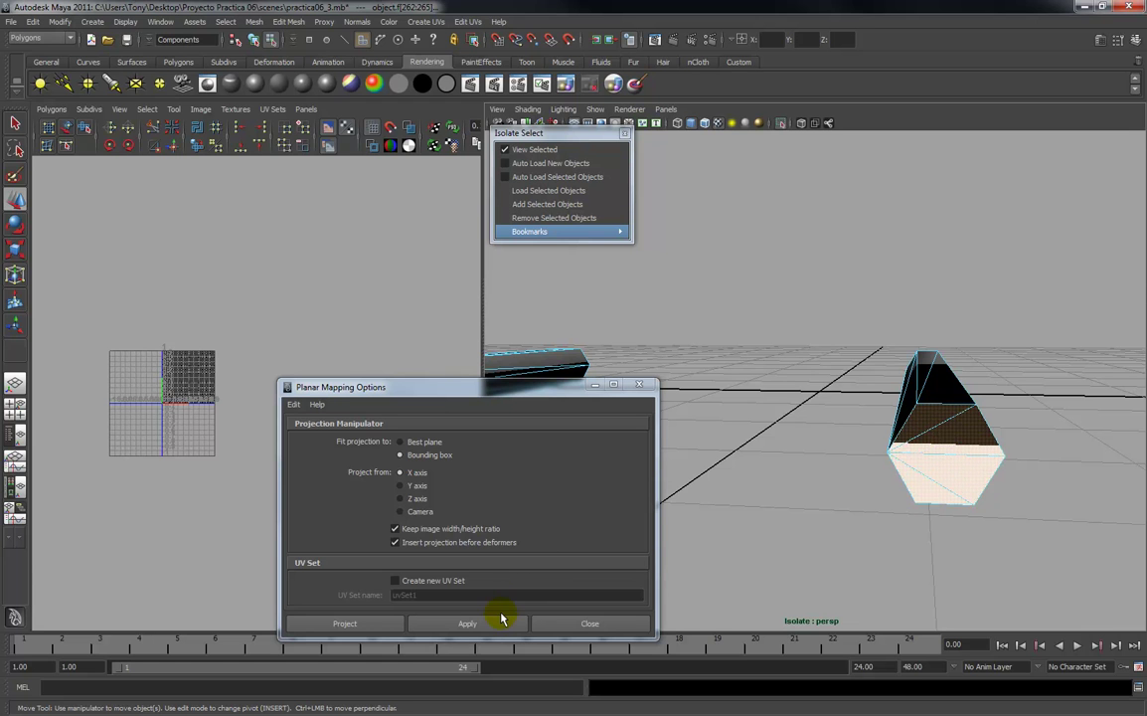
alt+drag(794, 514, 897, 448)
drag(504, 388, 445, 355)
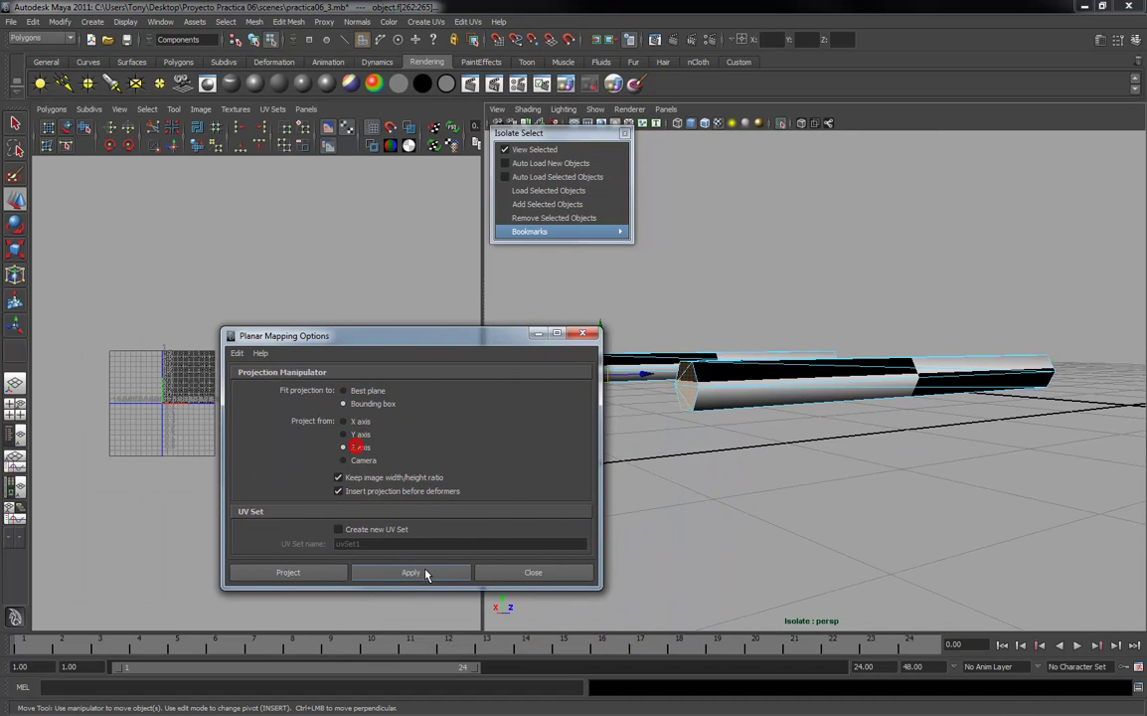
click(410, 573)
Move the end cap's planar projection off the texture square into the empty area on its left.
drag(313, 340, 567, 361)
alt+right_drag(228, 356, 230, 599)
alt+middle_drag(203, 531, 324, 551)
alt+right_drag(309, 534, 308, 577)
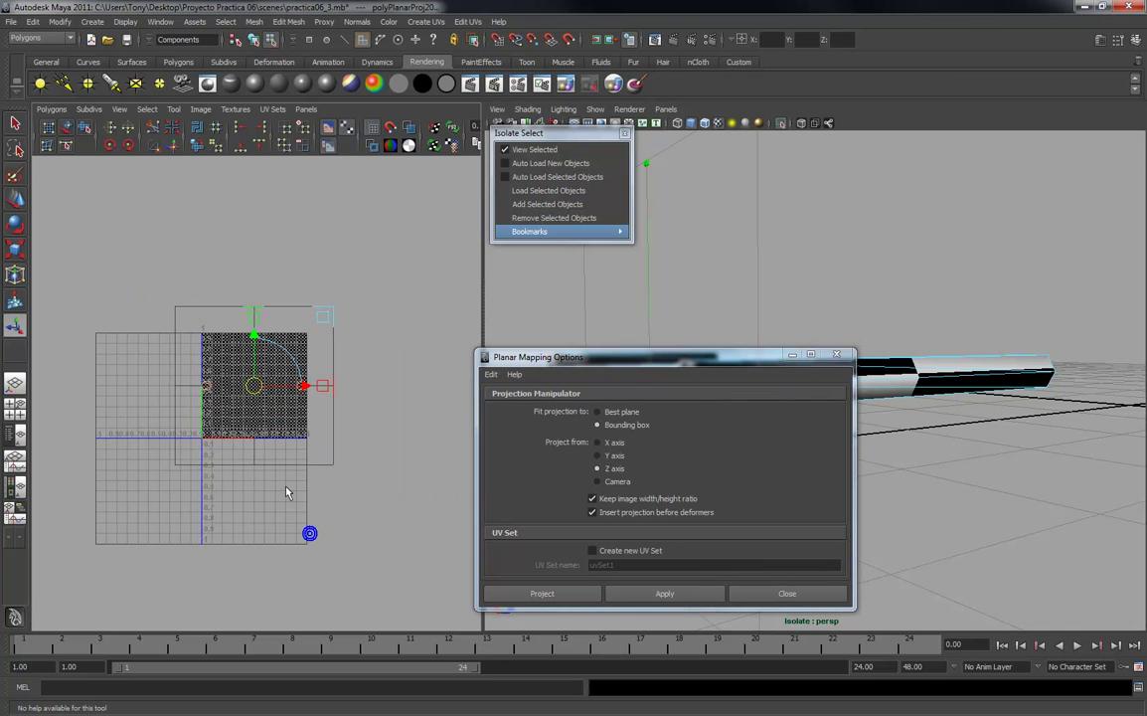
drag(287, 389, 73, 387)
click(148, 625)
Place the end cap's UVs directly above the other exhaust pipe cap's UVs, left of the texture square.
alt+right_drag(141, 589, 177, 553)
alt+middle_drag(177, 552, 252, 557)
alt+right_drag(244, 511, 247, 553)
alt+middle_drag(186, 464, 299, 477)
alt+right_drag(284, 427, 282, 484)
right_drag(317, 422, 359, 424)
drag(336, 438, 122, 386)
key(w)
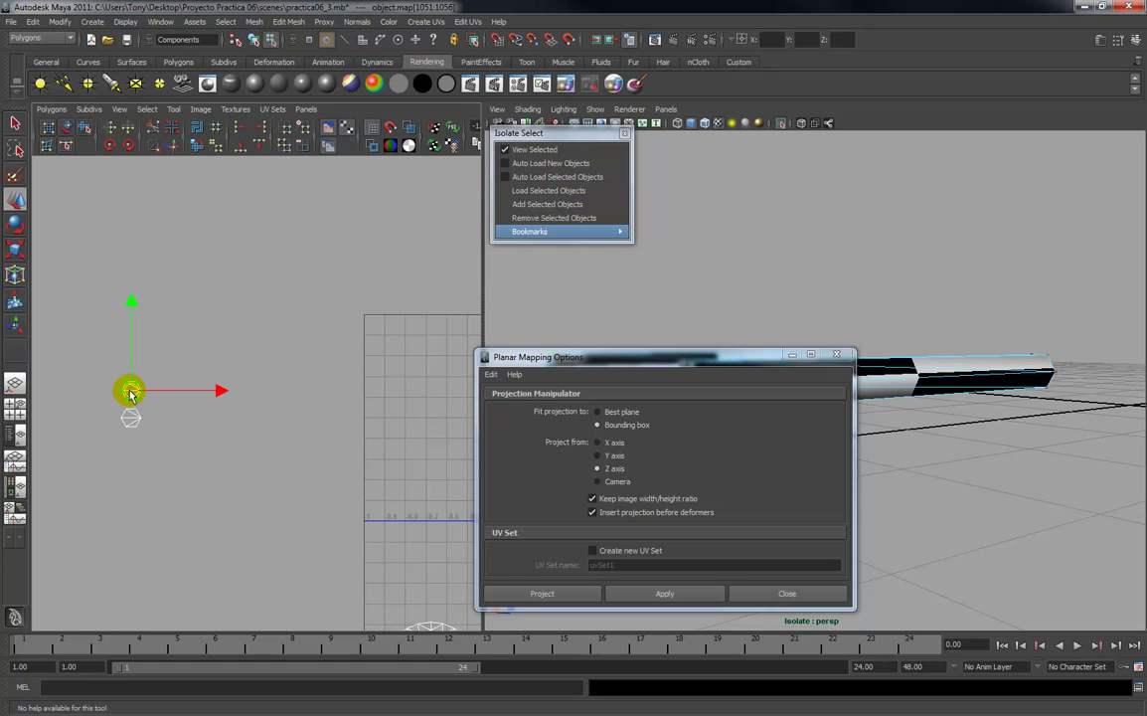
click(197, 453)
Select both exhaust pipe cap shells as faces in the UV layout and remove them from the isolated view.
scroll(209, 475, down, 3)
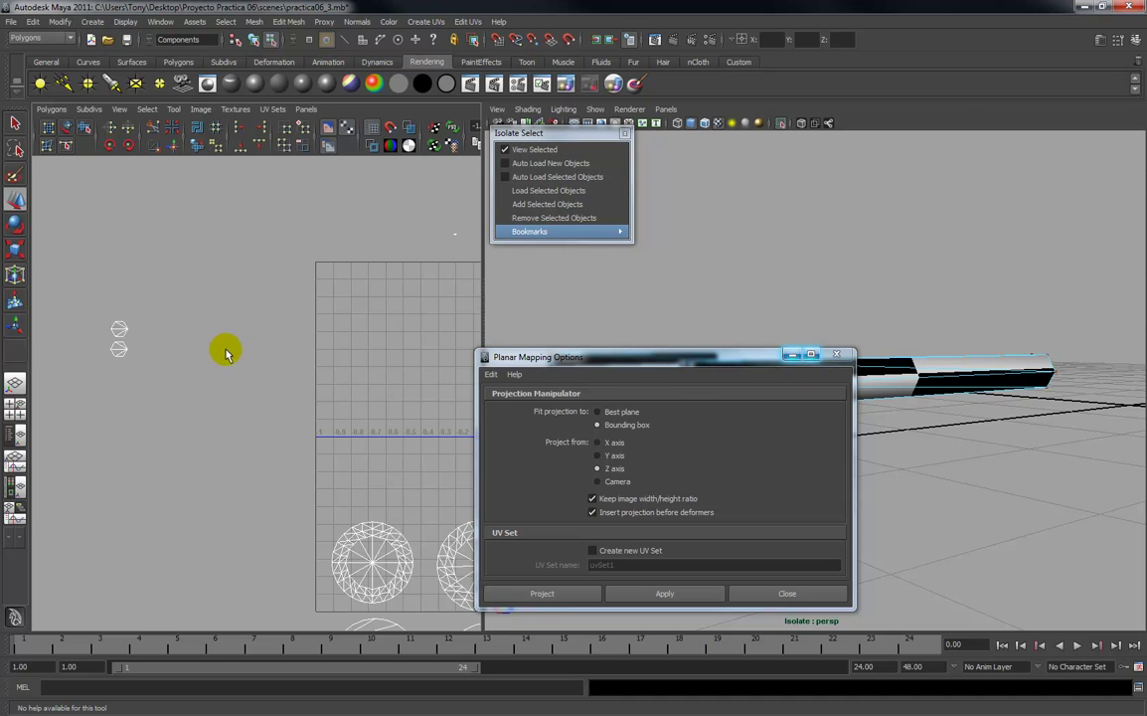
right_click(120, 350)
right_drag(126, 376, 127, 379)
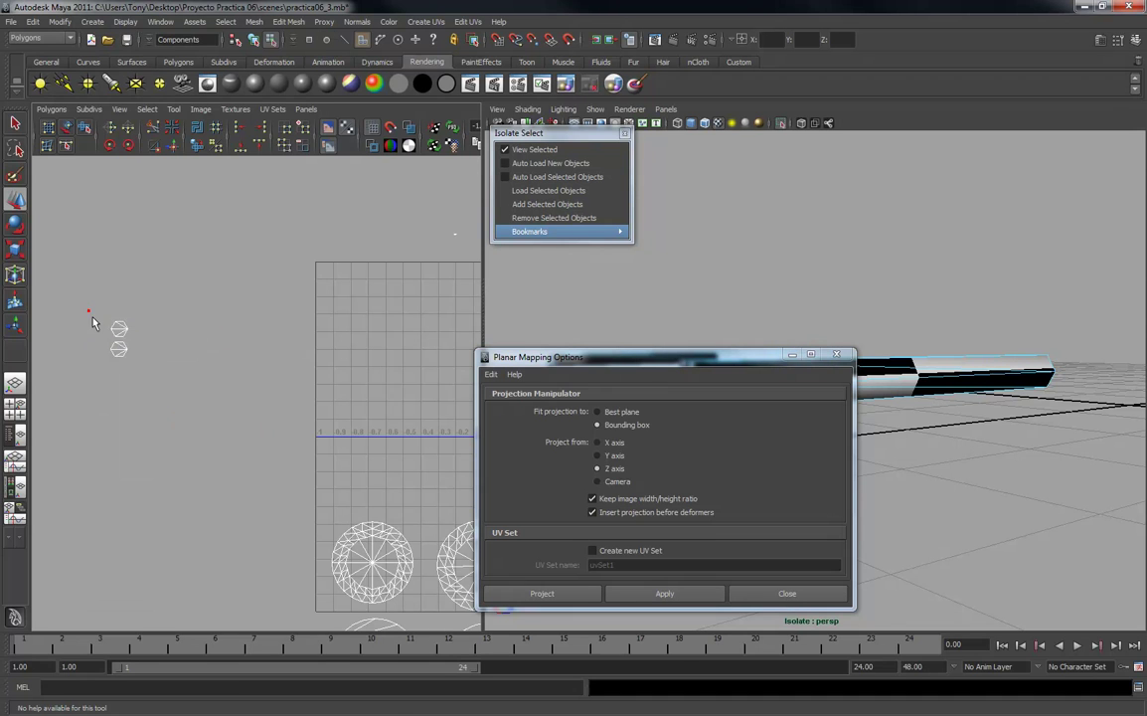
drag(90, 311, 149, 370)
click(793, 354)
click(588, 217)
Select the right-hand exhaust pipe's faces and cylindrically map them with the projection wrapped fully around.
alt+drag(691, 307, 765, 259)
drag(932, 486, 860, 466)
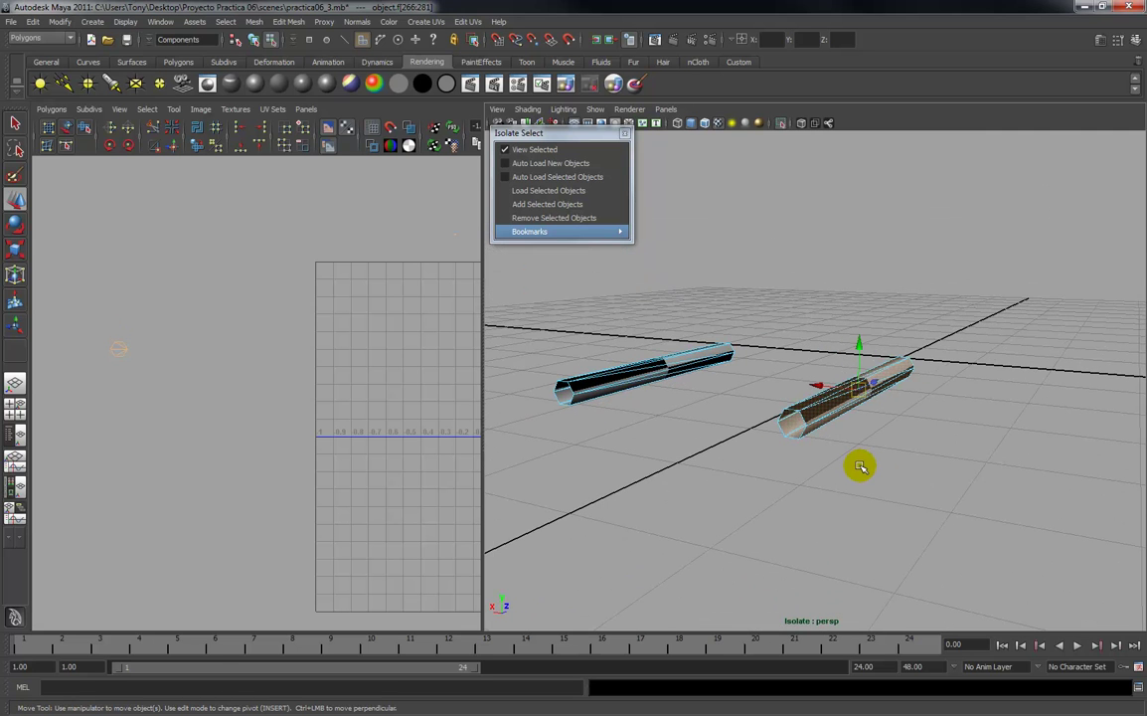
click(425, 21)
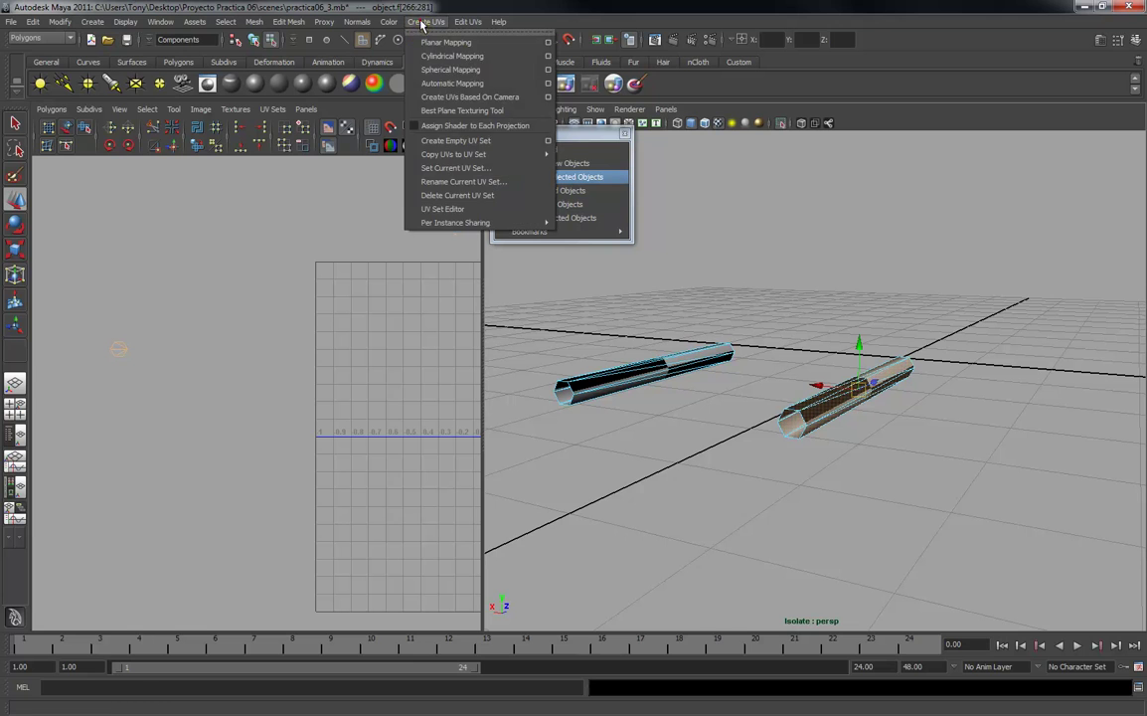
click(443, 62)
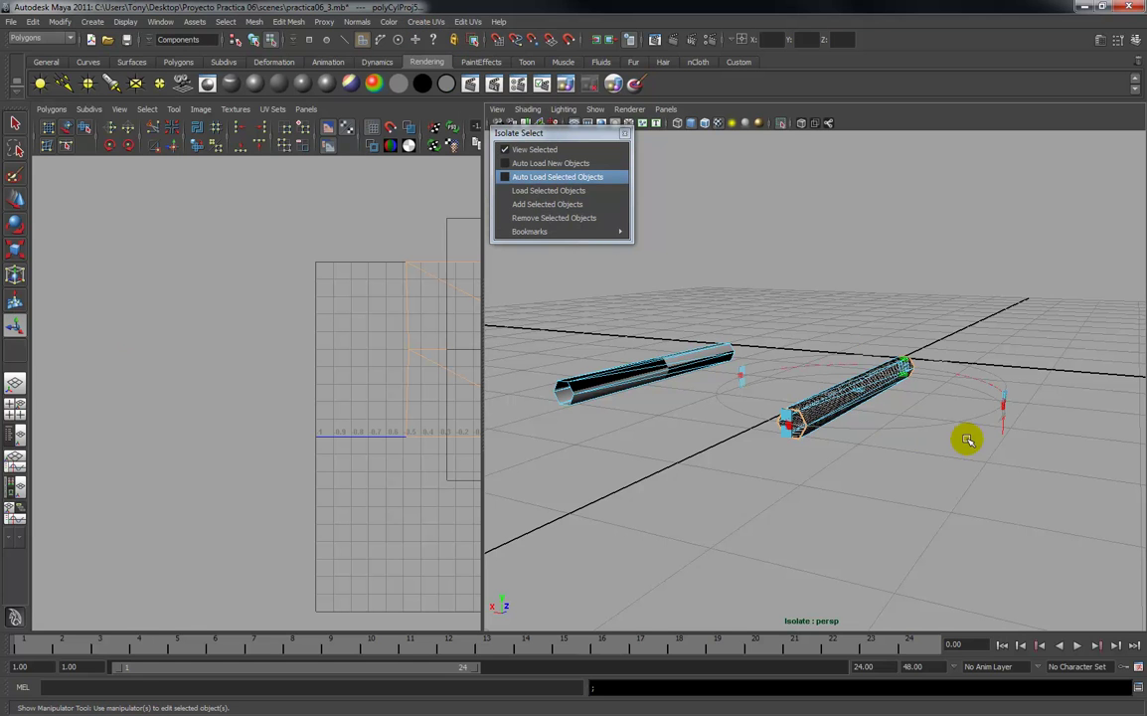
click(1005, 408)
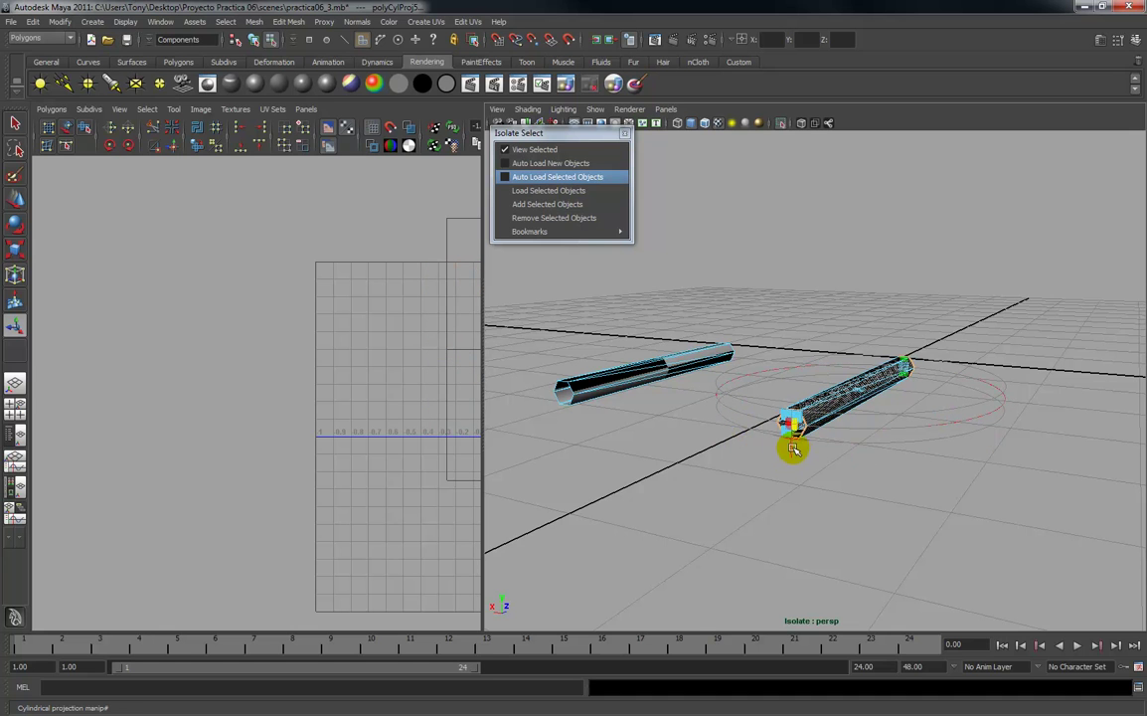
Rotate the exhaust pipe's cylindrical projection 90 degrees about X so it follows the pipe's length.
click(796, 435)
click(825, 325)
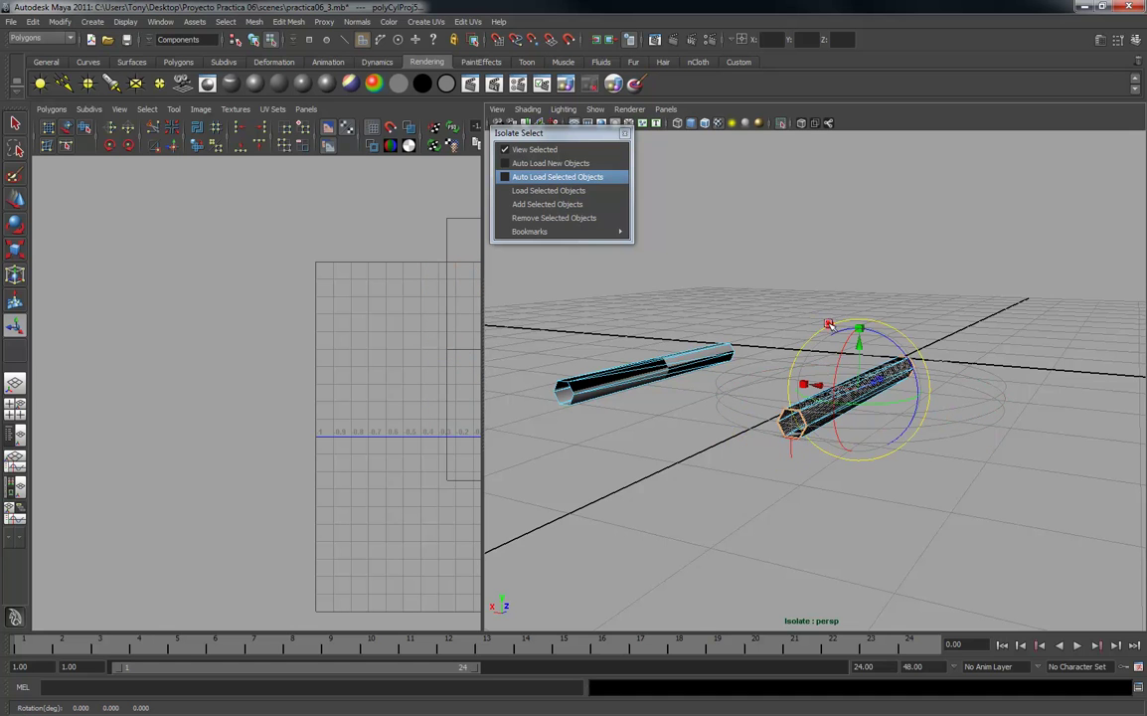
drag(840, 369, 838, 341)
key(ctrl+z)
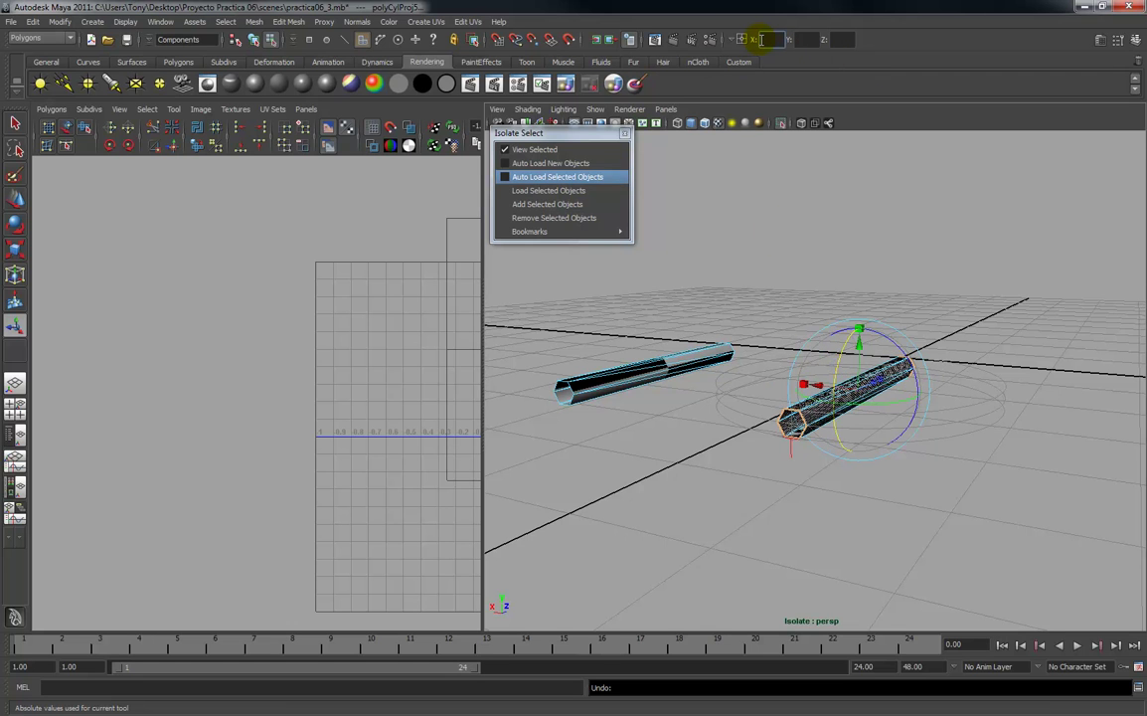
key(Return)
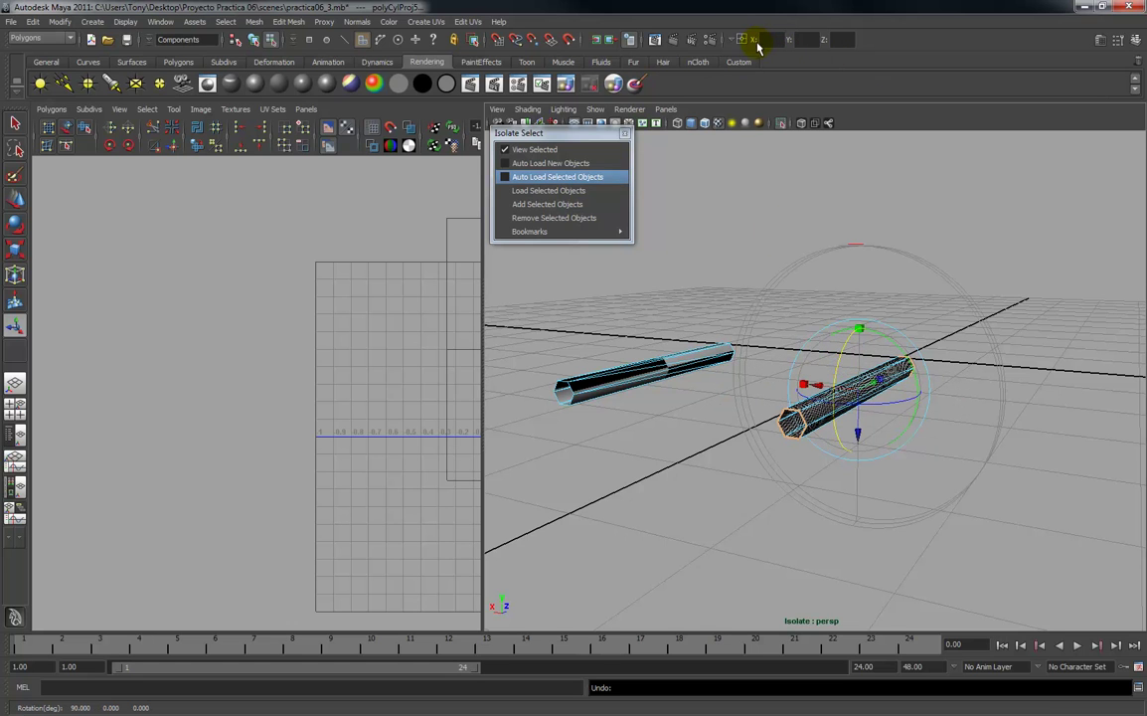
alt+drag(776, 398, 806, 411)
alt+right_drag(806, 412, 763, 507)
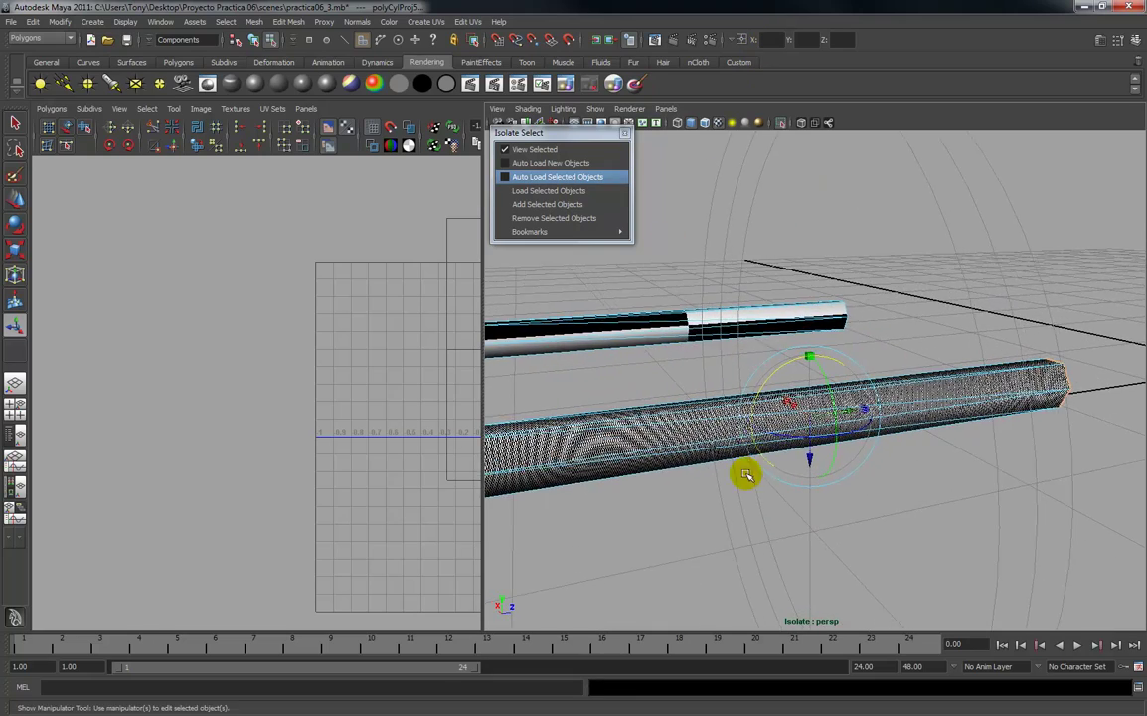
Try to scale the tall UV shell of the cylindrically mapped exhaust pipe down uniformly after selecting all its UVs.
alt+drag(761, 508, 794, 430)
alt+right_drag(794, 430, 793, 389)
scroll(338, 372, down, 3)
alt+middle_drag(349, 372, 267, 373)
scroll(288, 376, down, 11)
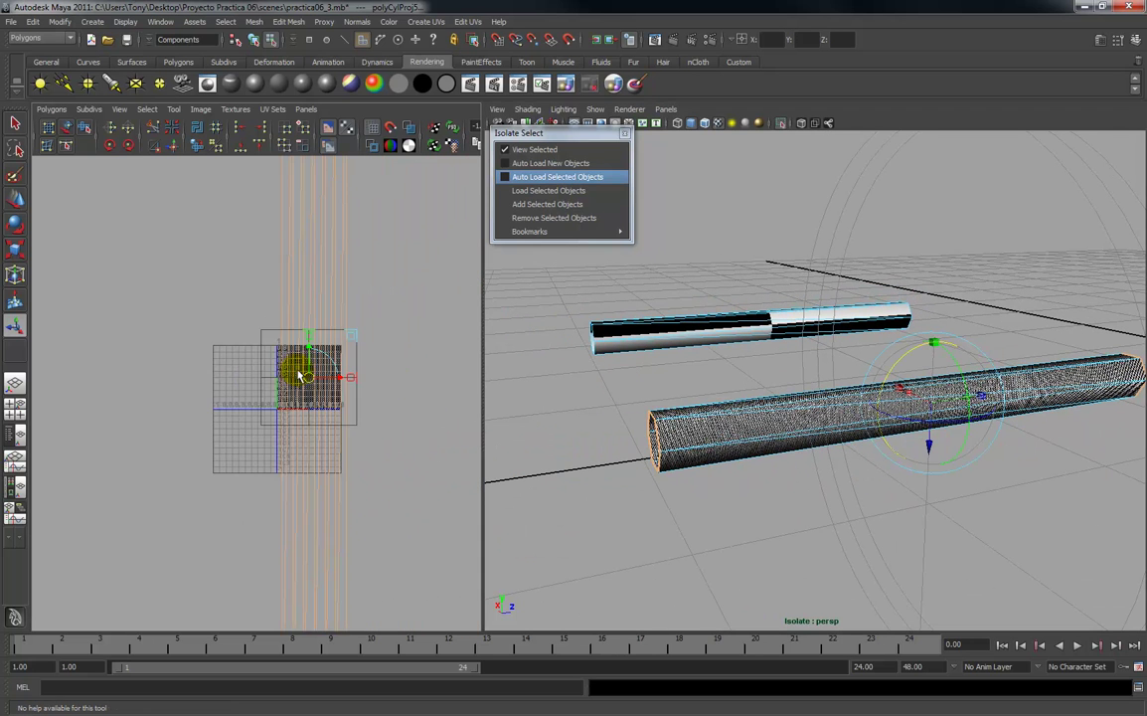
scroll(283, 386, up, 3)
drag(278, 392, 38, 404)
click(169, 415)
alt+middle_drag(146, 415, 207, 390)
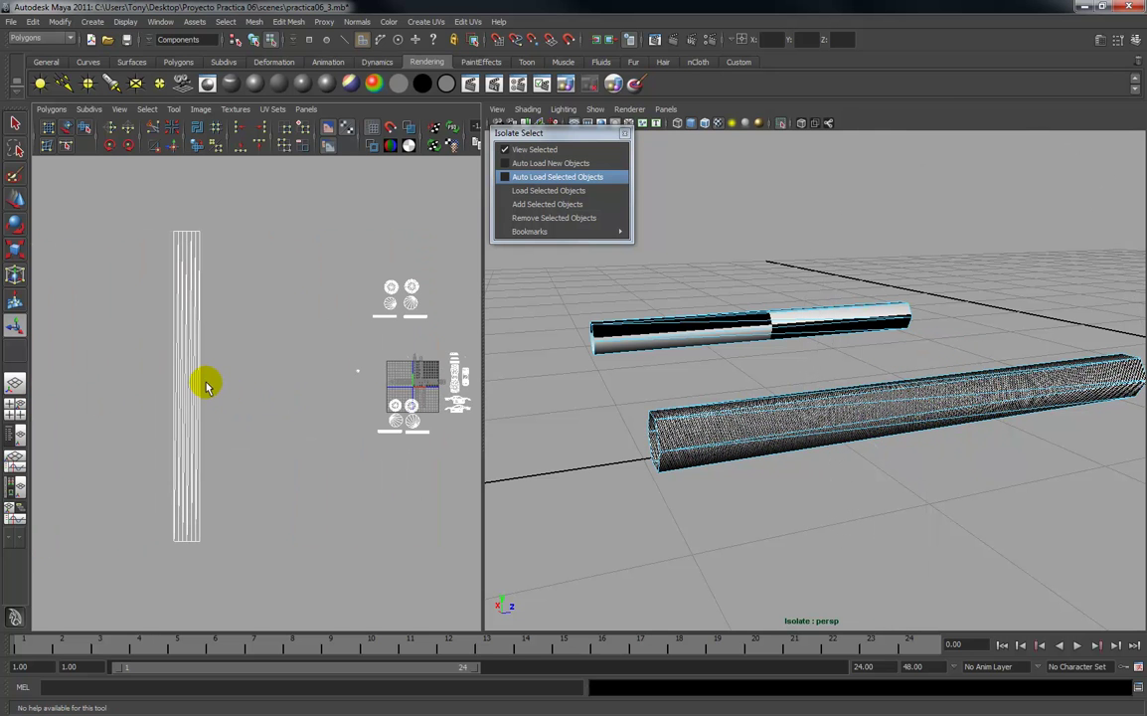
right_click(192, 368)
click(244, 367)
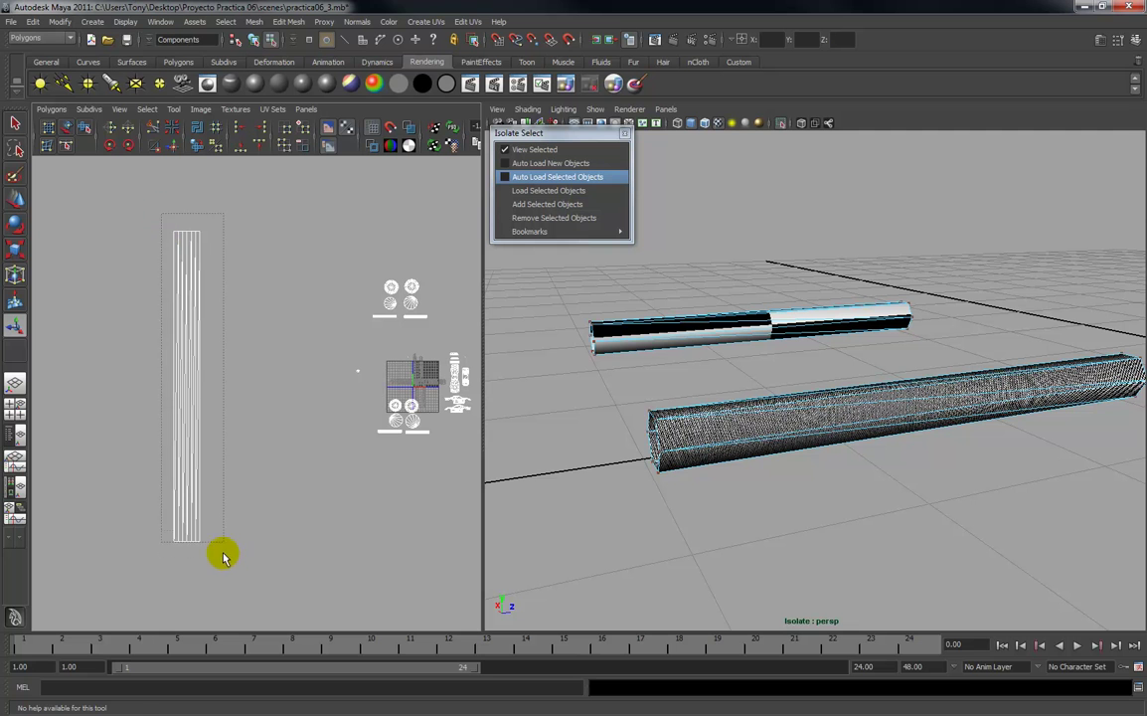
drag(223, 542, 223, 542)
key(r)
drag(189, 390, 117, 414)
key(w)
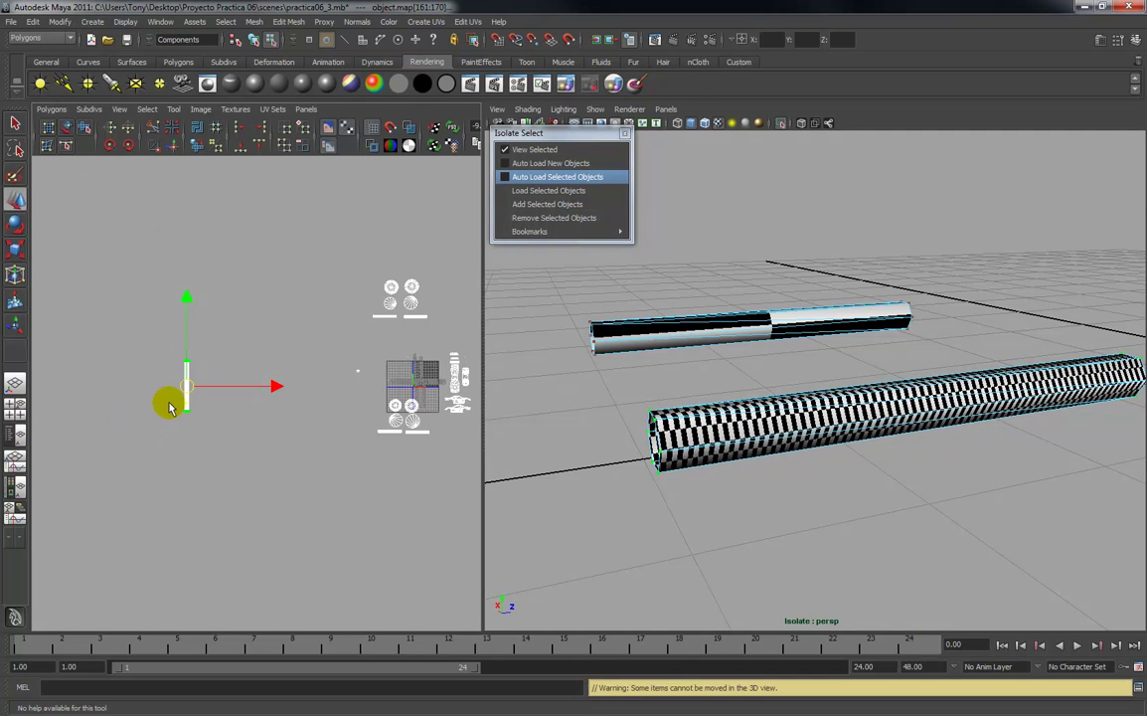
Try to shorten the pipe's UV shell vertically for even checker squares, after shifting it closer to the texture square.
drag(194, 390, 261, 384)
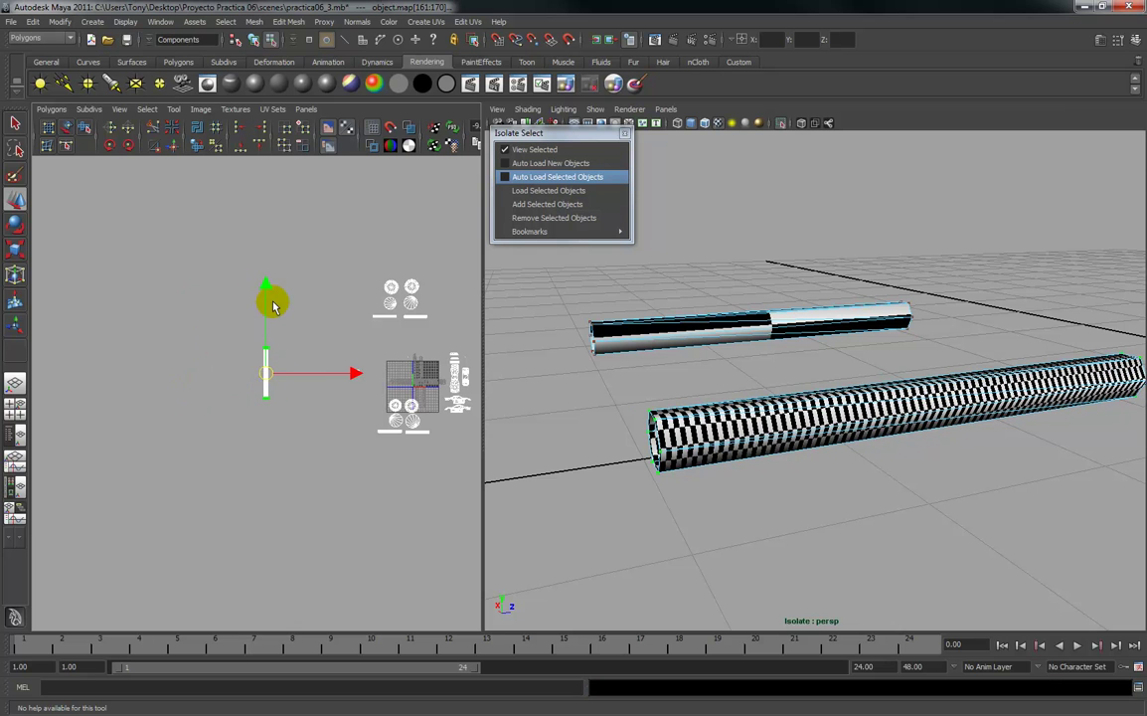
key(r)
drag(269, 291, 250, 354)
scroll(272, 376, up, 5)
alt+middle_drag(287, 360, 160, 364)
Try placing the pipe's UV shell just below the end cap shells beside the texture square, and deselect it.
key(w)
drag(161, 344, 406, 366)
alt+middle_drag(406, 365, 271, 363)
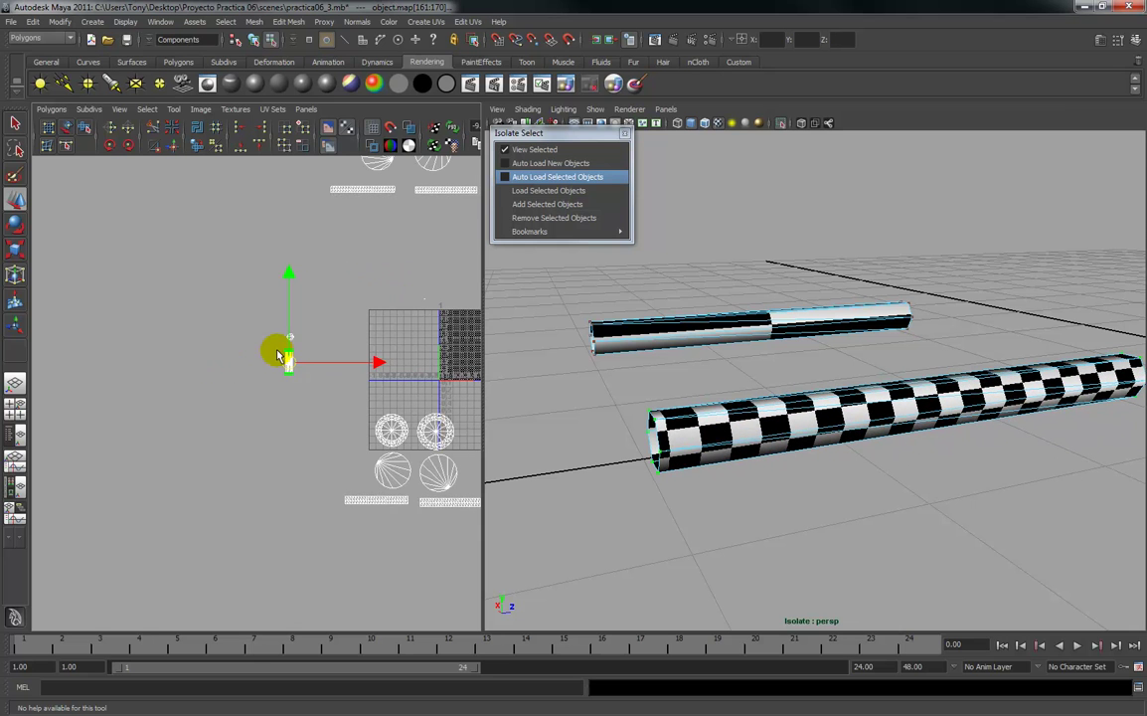
scroll(322, 347, up, 3)
drag(305, 348, 239, 372)
scroll(263, 336, down, 1)
scroll(264, 335, down, 3)
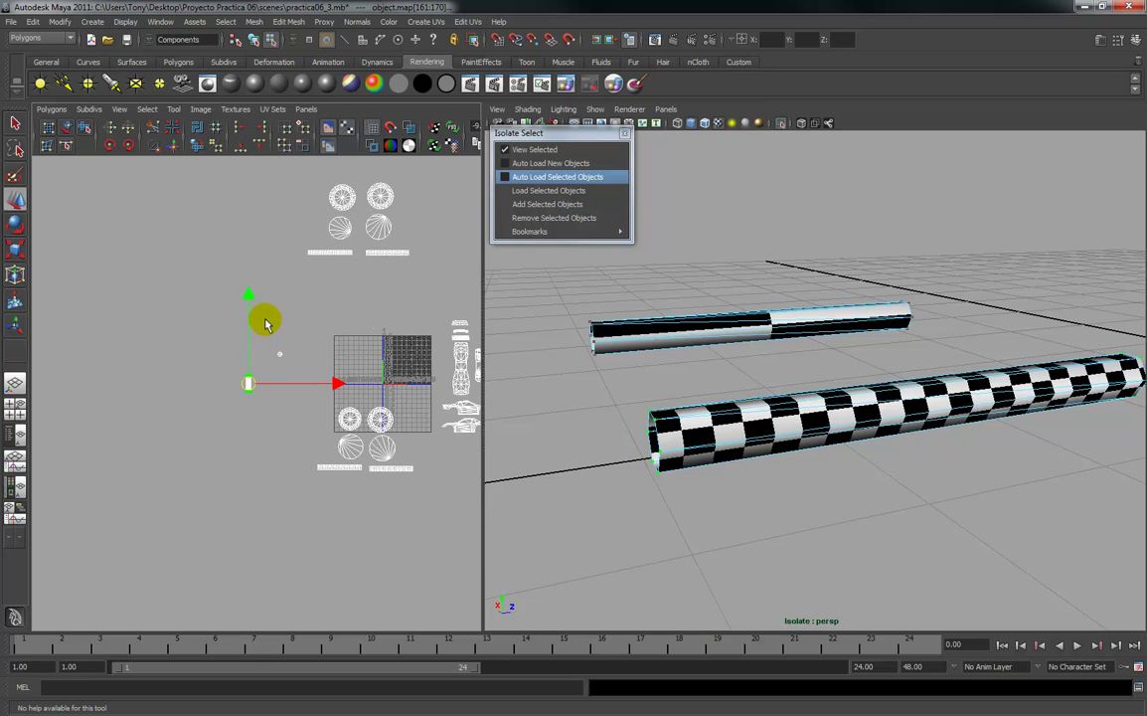
click(298, 324)
mouse_move(640, 350)
alt+mouse_down()
mouse_move(710, 353)
mouse_move(720, 341)
mouse_move(468, 333)
mouse_move(636, 343)
alt+mouse_up()
alt+right_drag(303, 308, 333, 341)
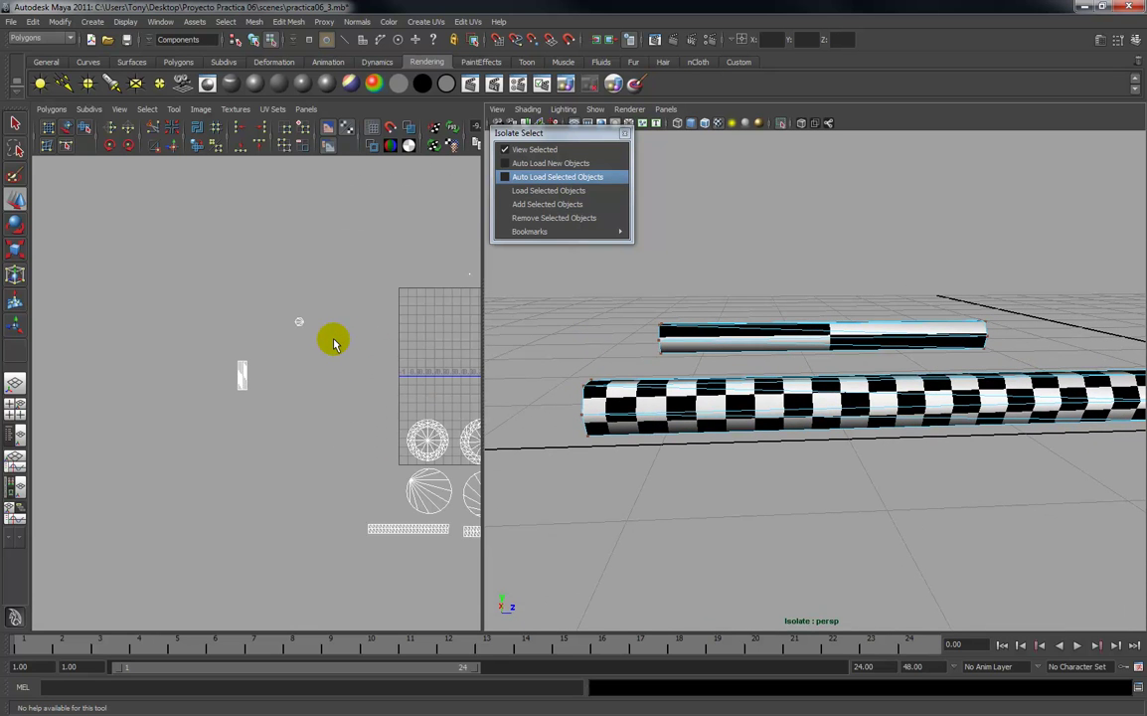
Undo the moves and scaling of the exhaust pipe's UV shell.
key(ctrl+z)
key(ctrl+z)
key(ctrl+z)
key(ctrl+z)
key(ctrl+z)
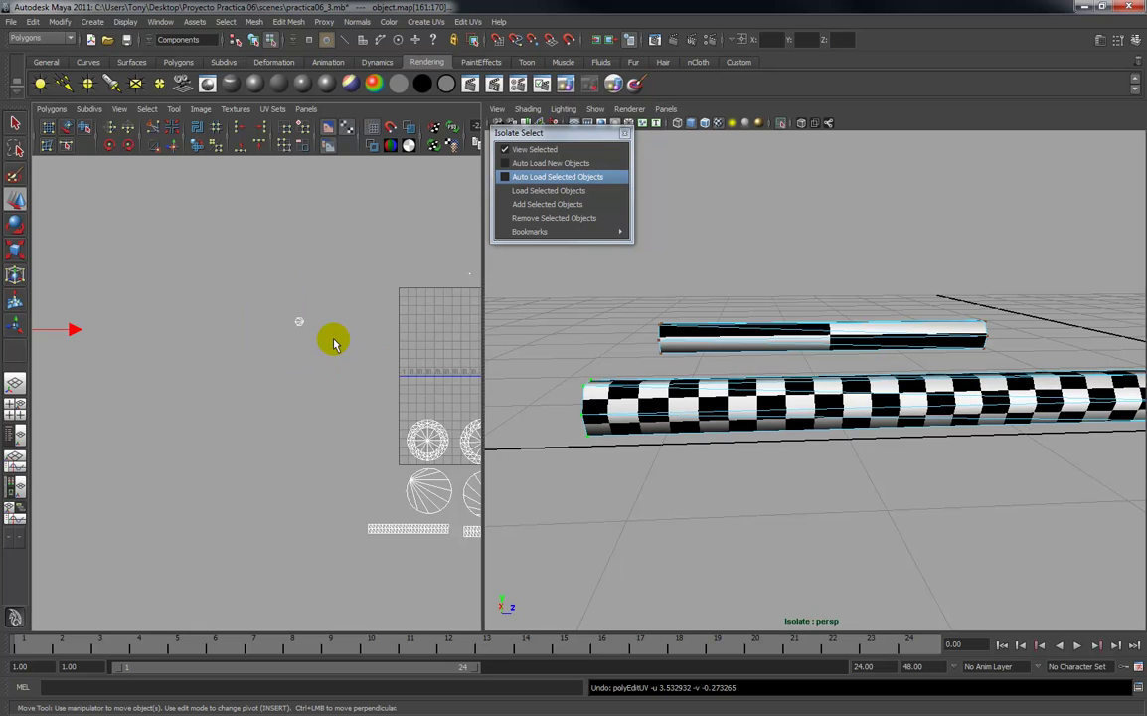
key(ctrl+z)
key(ctrl+z)
key(ctrl+z)
key(ctrl+z)
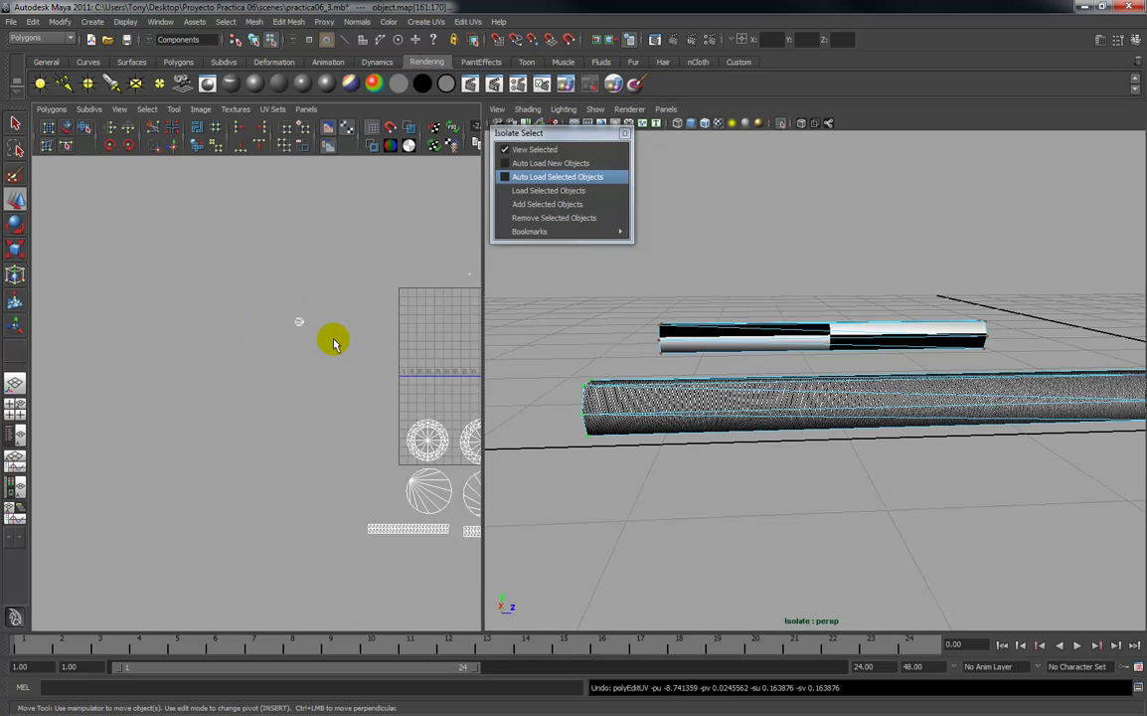
Undo the exhaust pipe's projection adjustments and its cylindrical mapping.
key(ctrl+z)
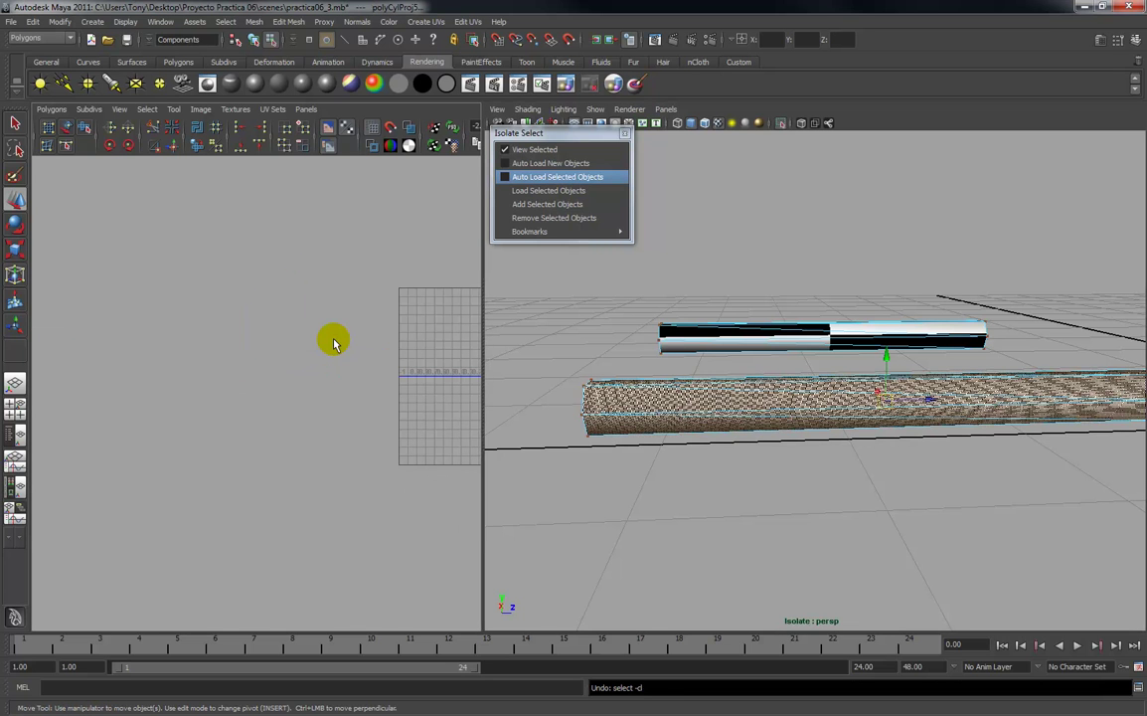
key(ctrl+z)
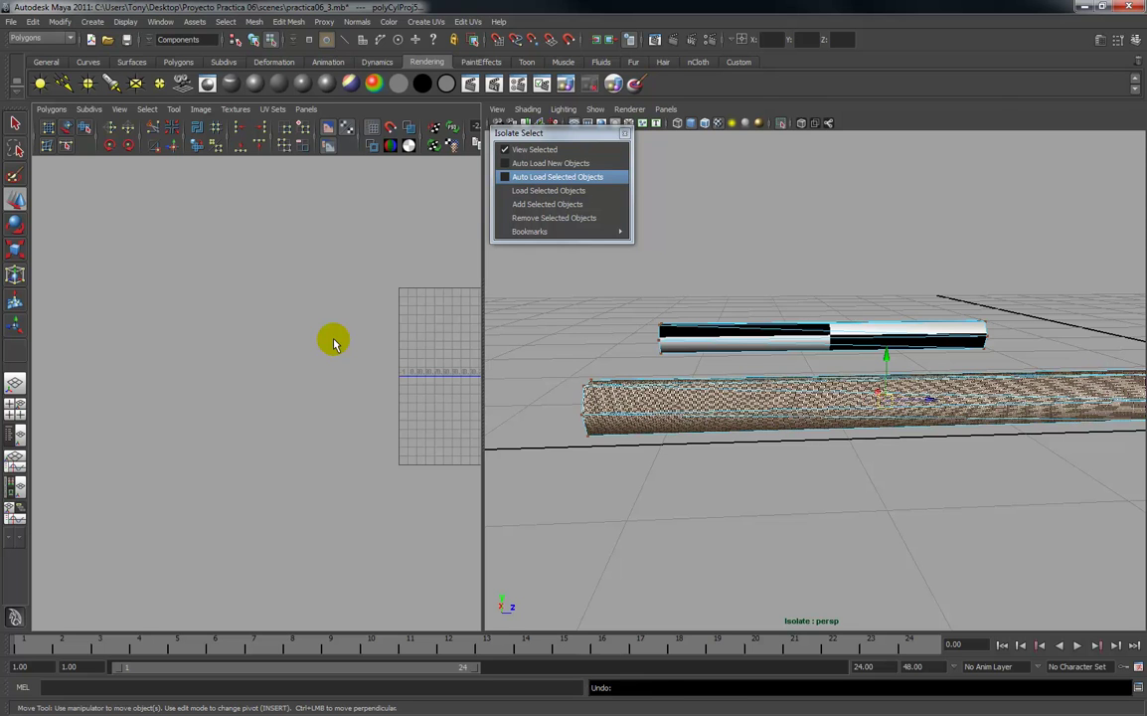
key(ctrl+z)
key(ctrl+z)
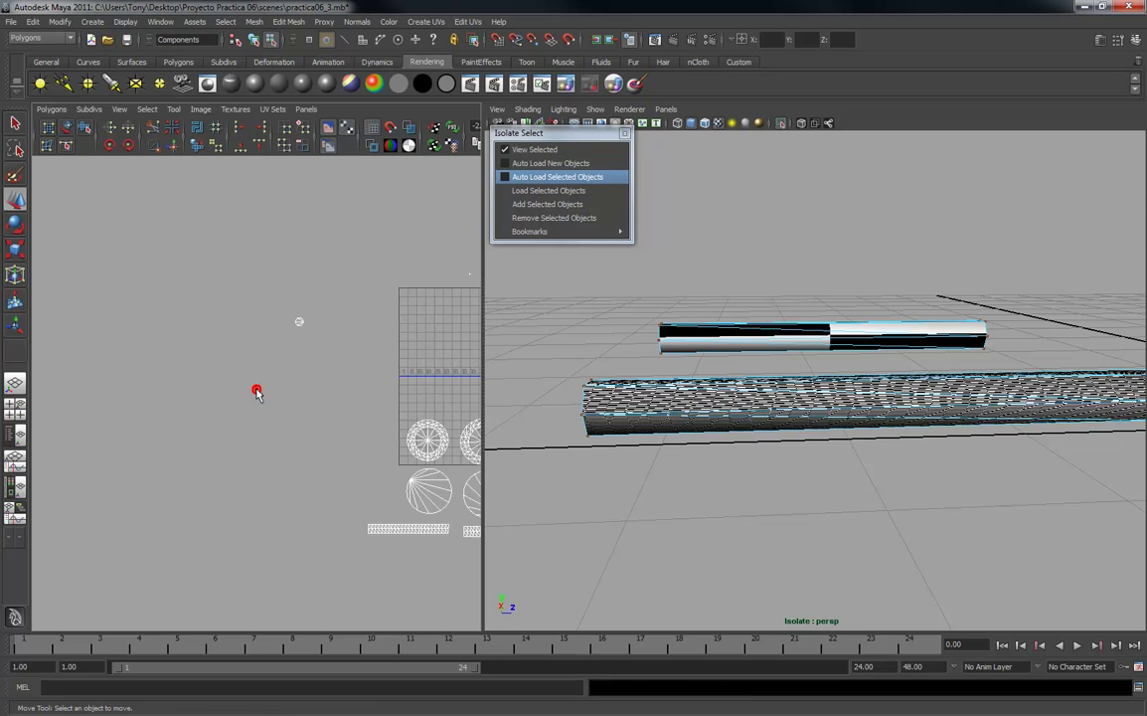
key(ctrl+z)
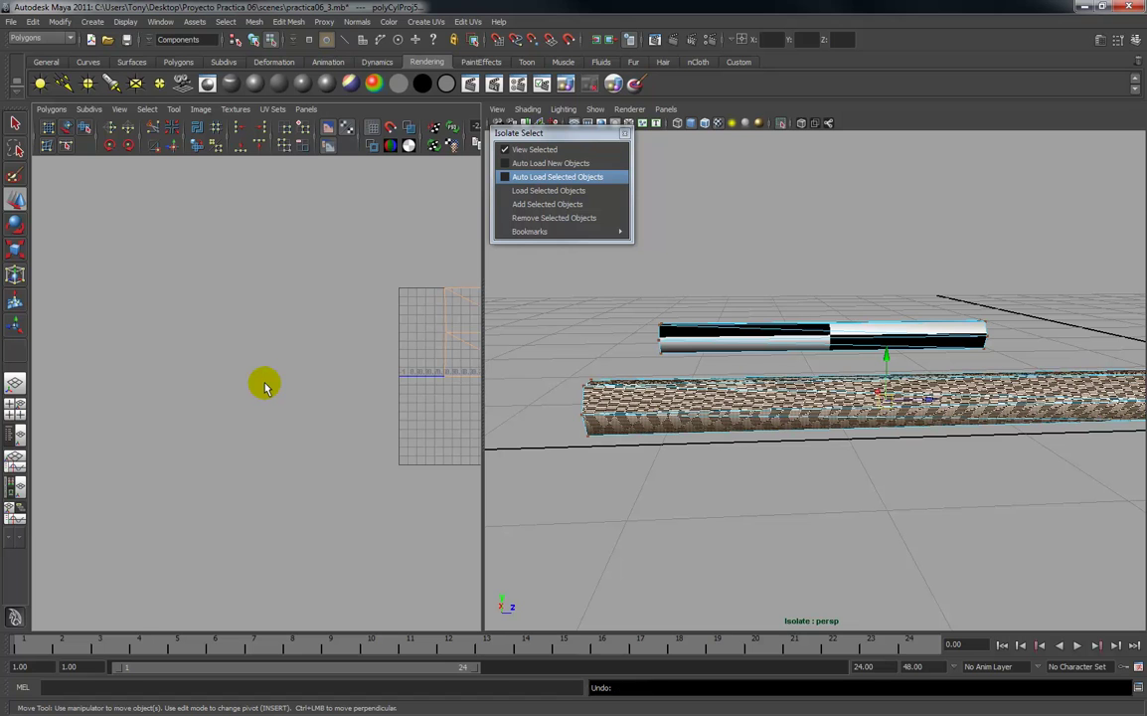
scroll(265, 384, down, 2)
alt+middle_drag(270, 385, 221, 385)
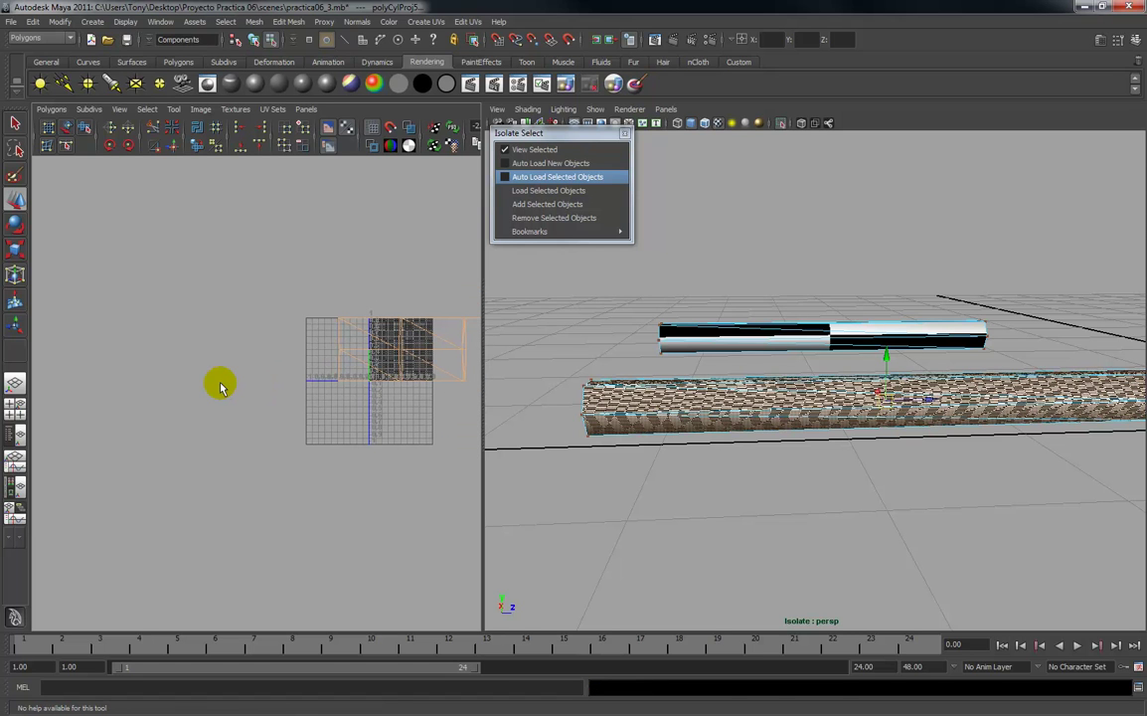
key(ctrl+z)
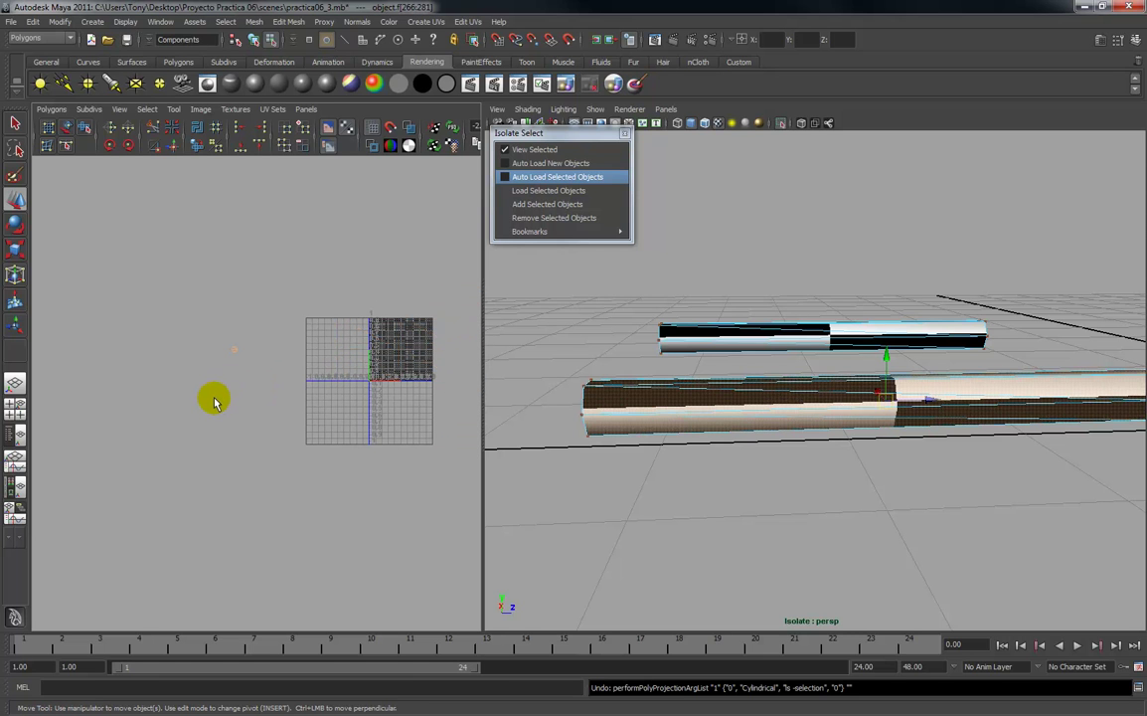
key(ctrl+z)
Select all faces of the right-hand exhaust pipe.
alt+drag(742, 378, 758, 405)
alt+right_drag(751, 409, 658, 262)
alt+drag(658, 262, 805, 412)
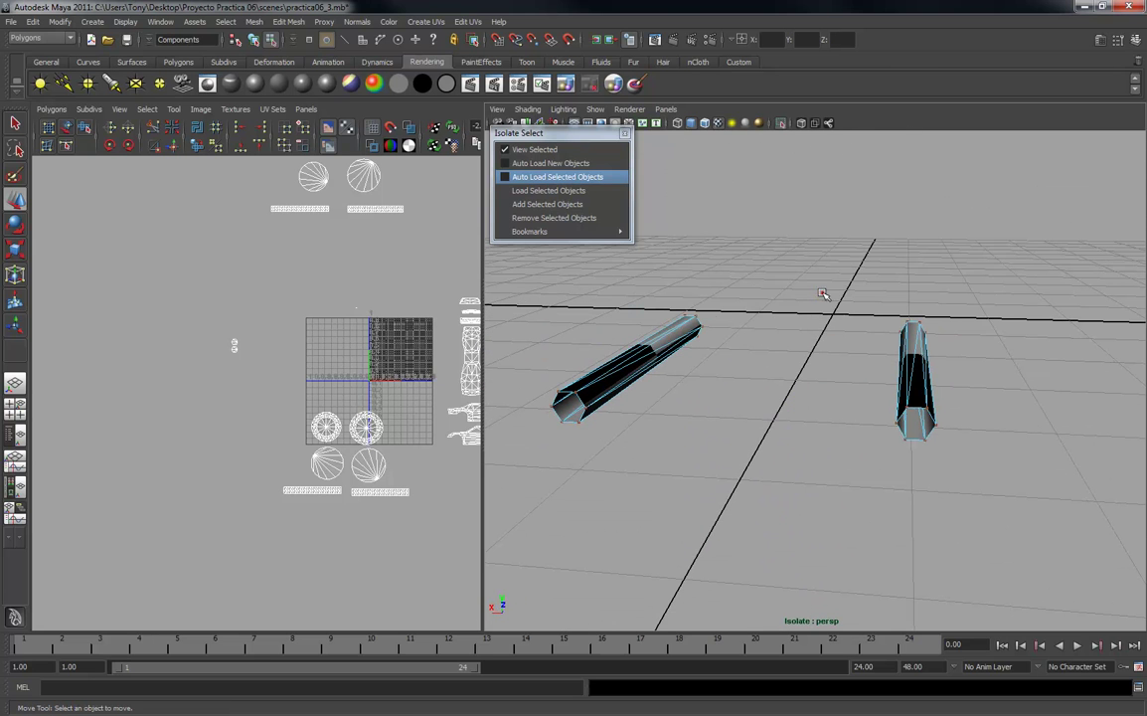
drag(1018, 549, 1018, 548)
right_click(927, 394)
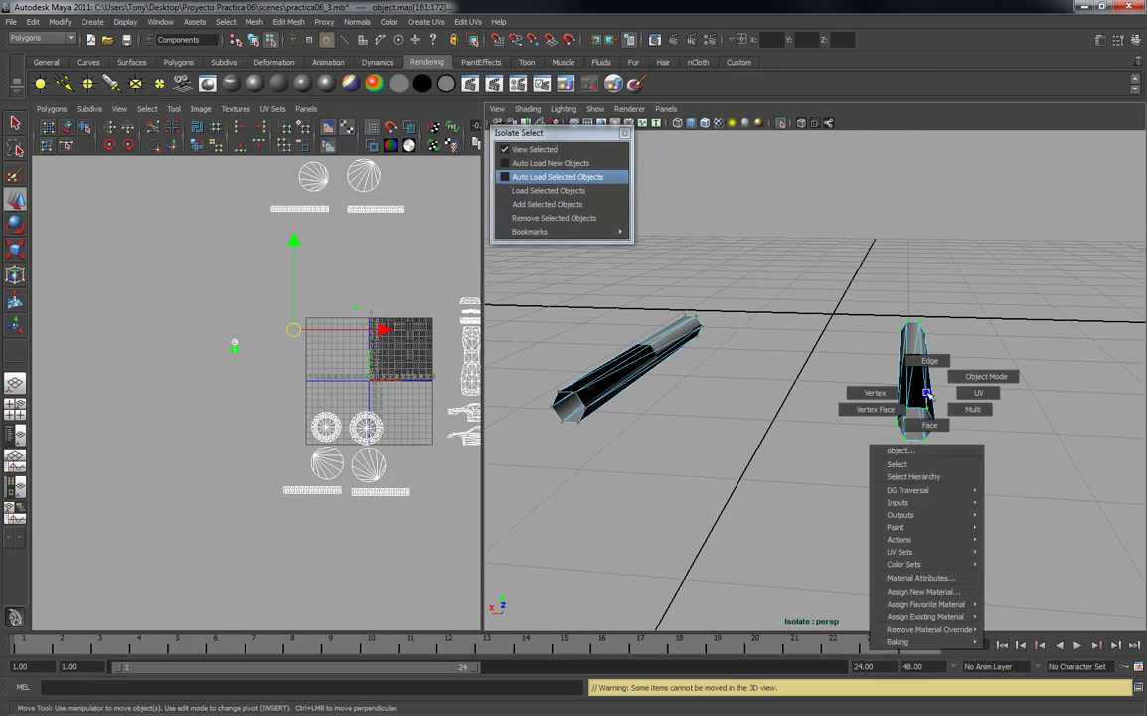
click(928, 422)
drag(950, 484, 861, 405)
Apply cylindrical mapping to the selected pipe faces and wrap the projection fully around them.
click(439, 21)
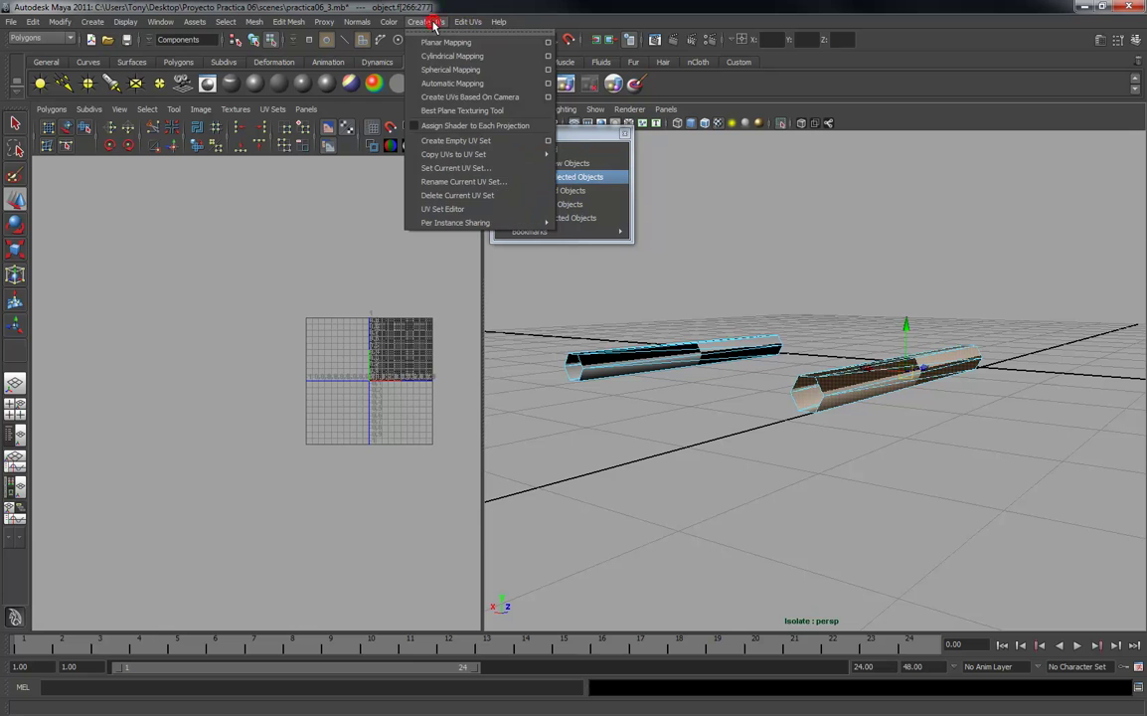
click(437, 51)
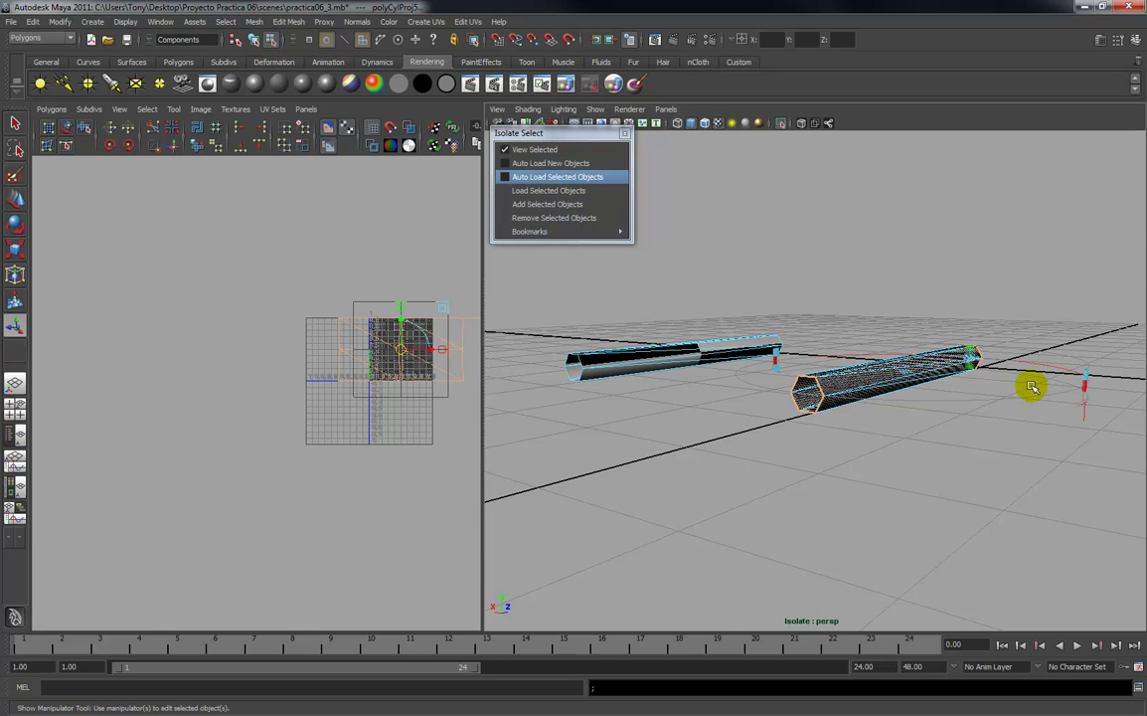
drag(1084, 387, 815, 421)
scroll(813, 429, up, 2)
click(803, 436)
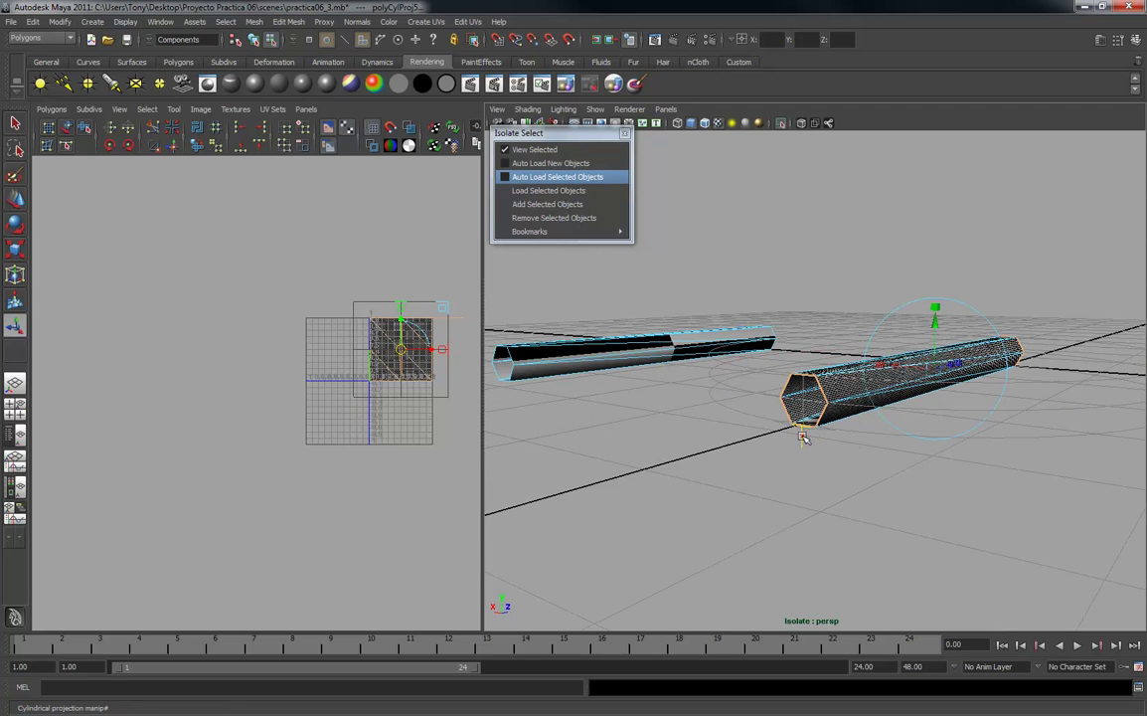
Rotate the cylindrical projection 90 degrees about X to align it with the pipe's length.
click(921, 297)
drag(915, 331, 908, 355)
key(ctrl+z)
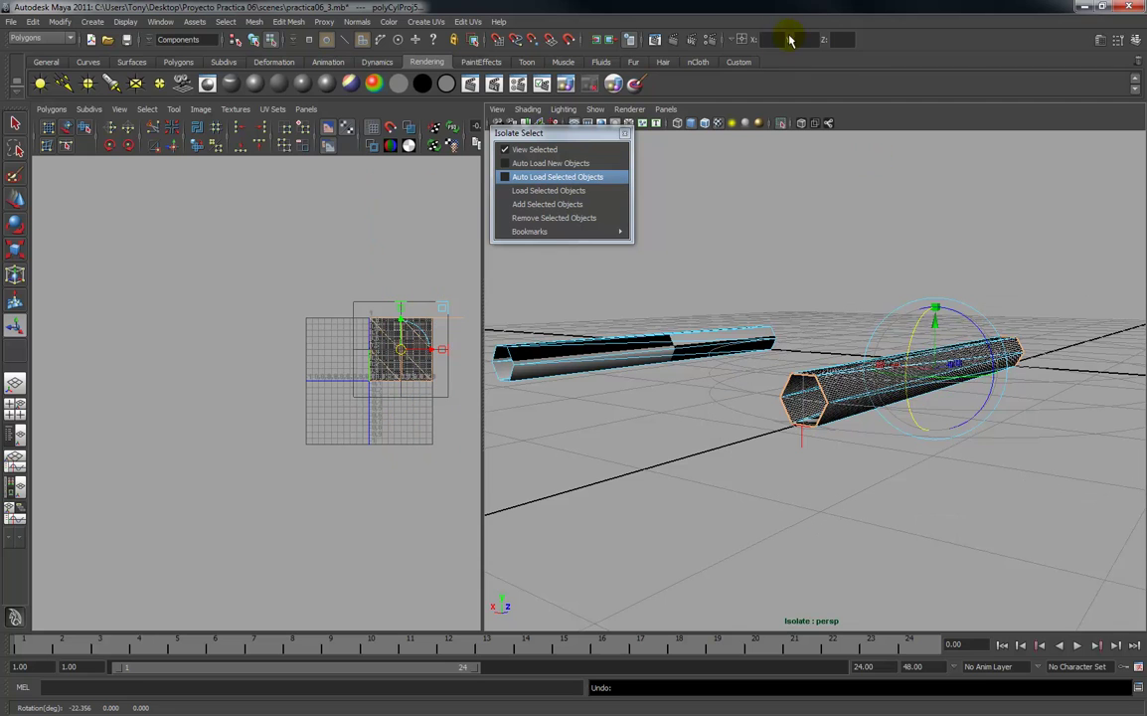
text(90)
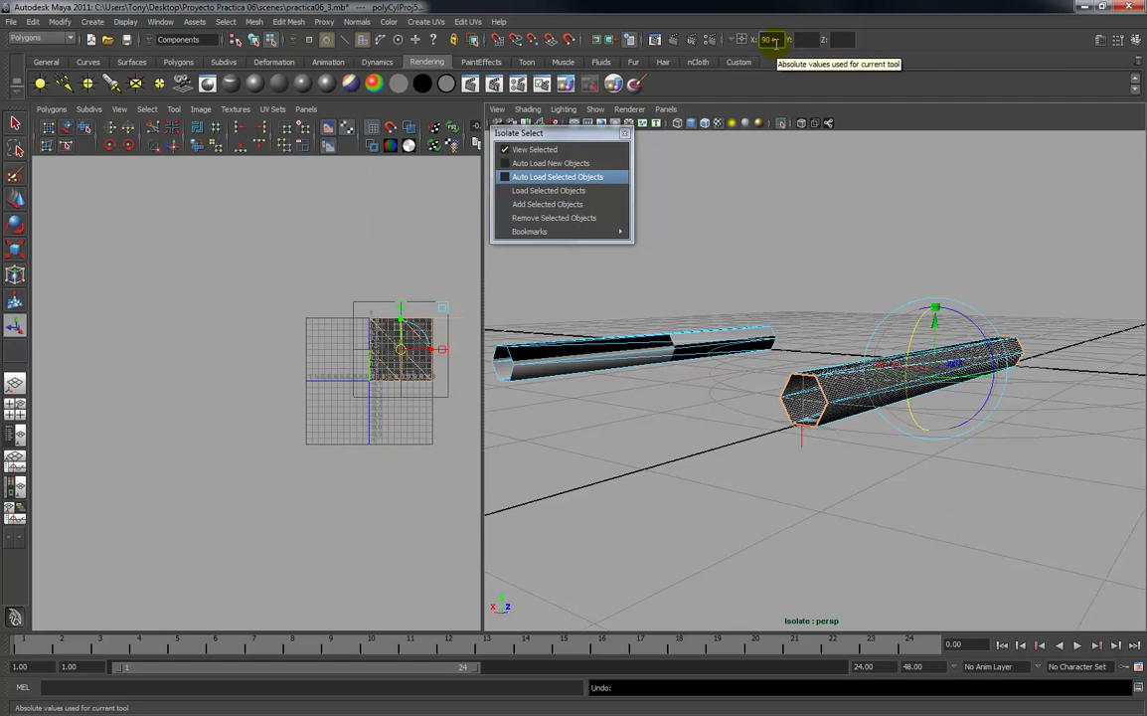
key(Return)
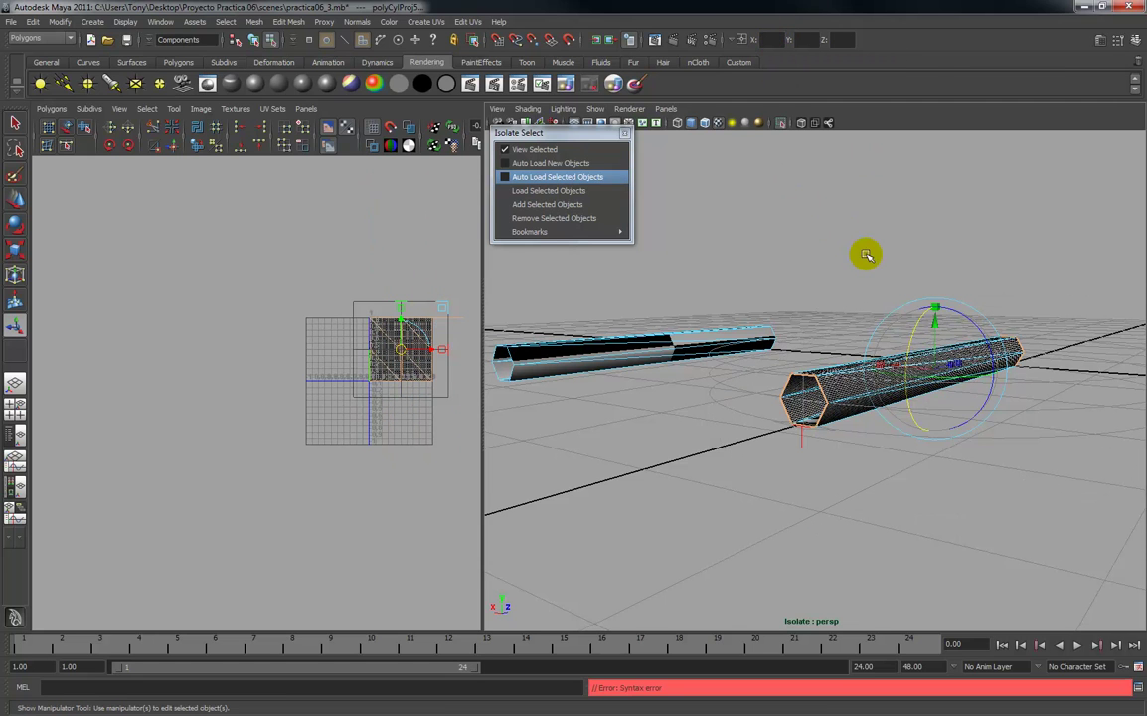
drag(911, 331, 910, 319)
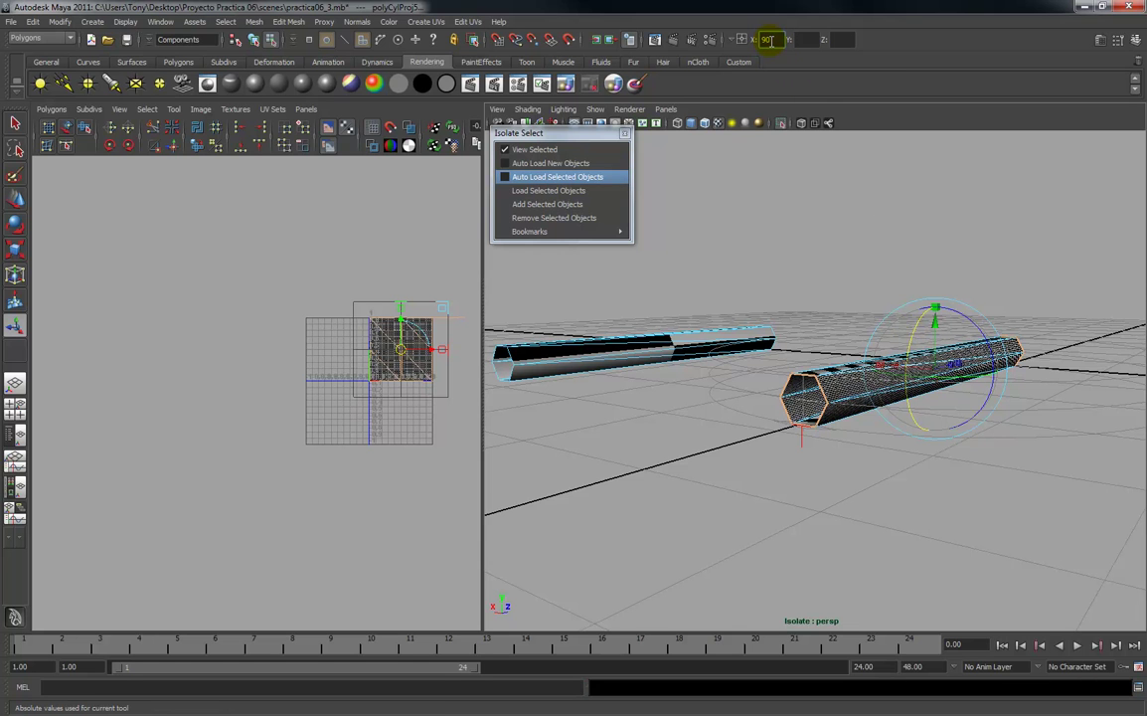
key(Return)
alt+drag(830, 184, 818, 261)
alt+drag(875, 382, 847, 386)
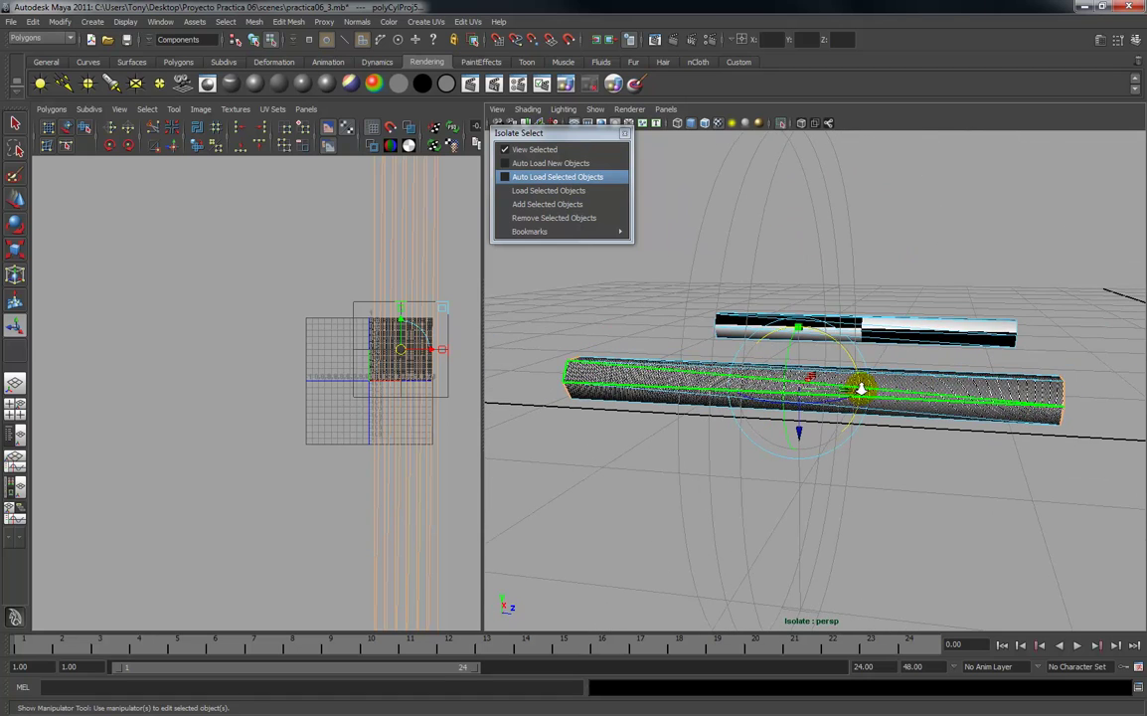
Enlarge the projection manipulator and stretch the projection's height along the pipe until its UVs fit the texture square.
scroll(863, 394, up, 3)
scroll(863, 398, down, 3)
key(plus)
key(plus)
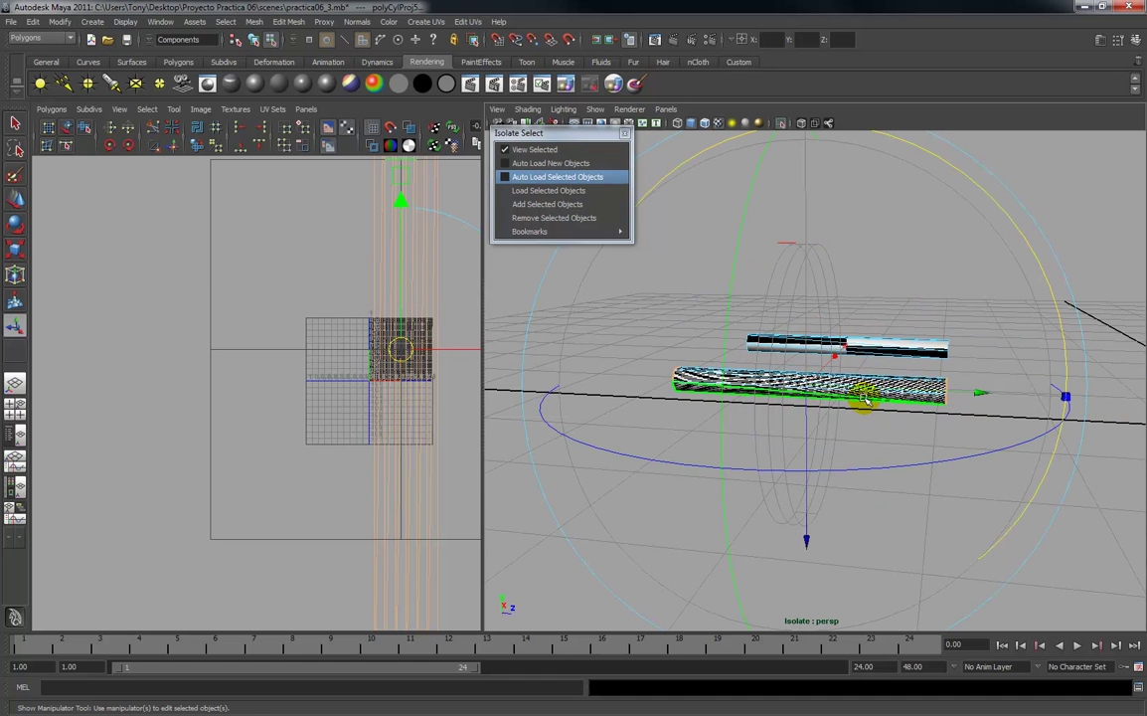
key(minus)
key(plus)
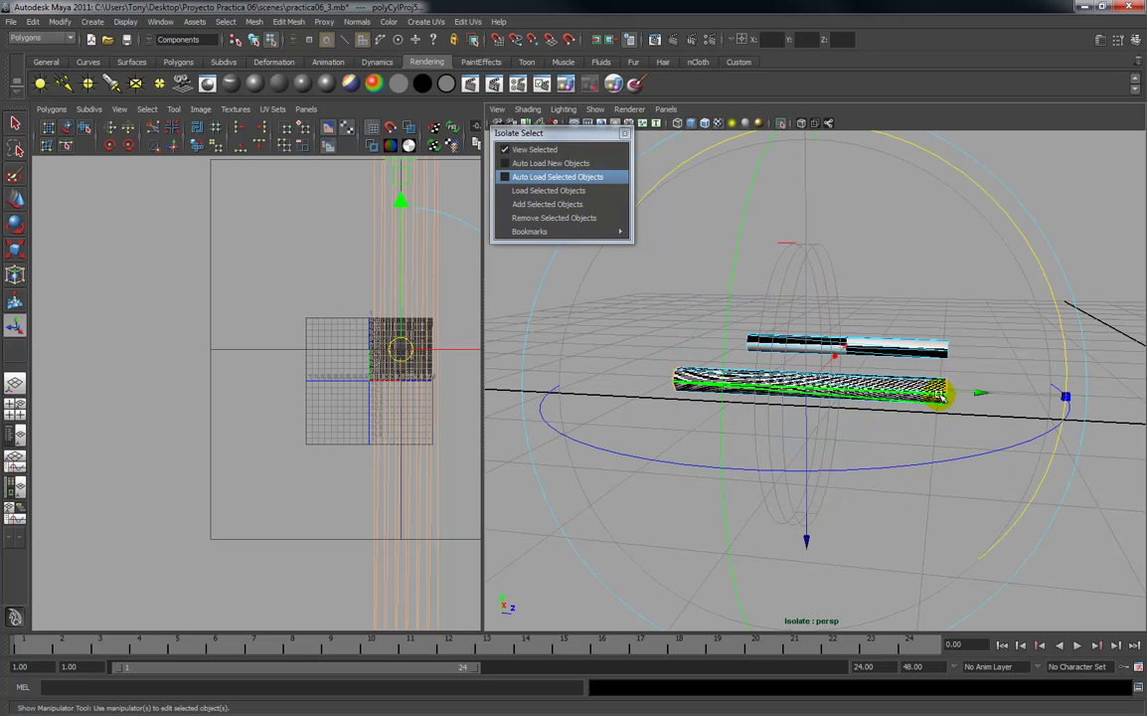
alt+drag(1004, 390, 988, 420)
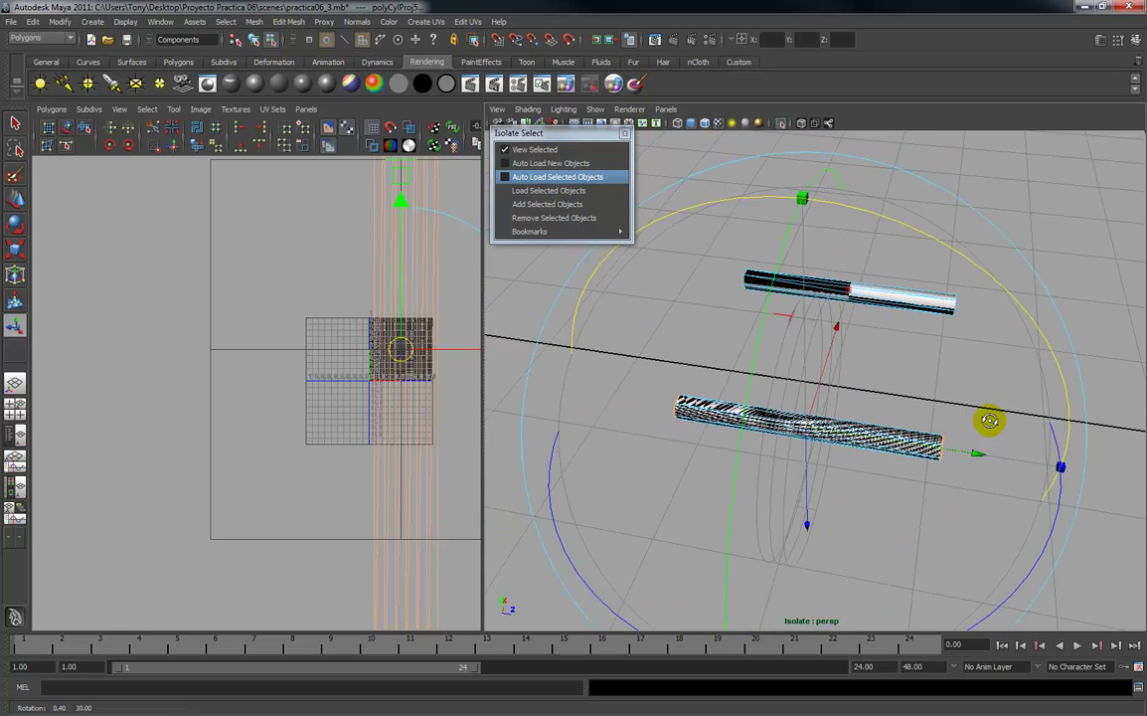
click(785, 314)
alt+drag(870, 448, 840, 353)
alt+drag(855, 522, 570, 481)
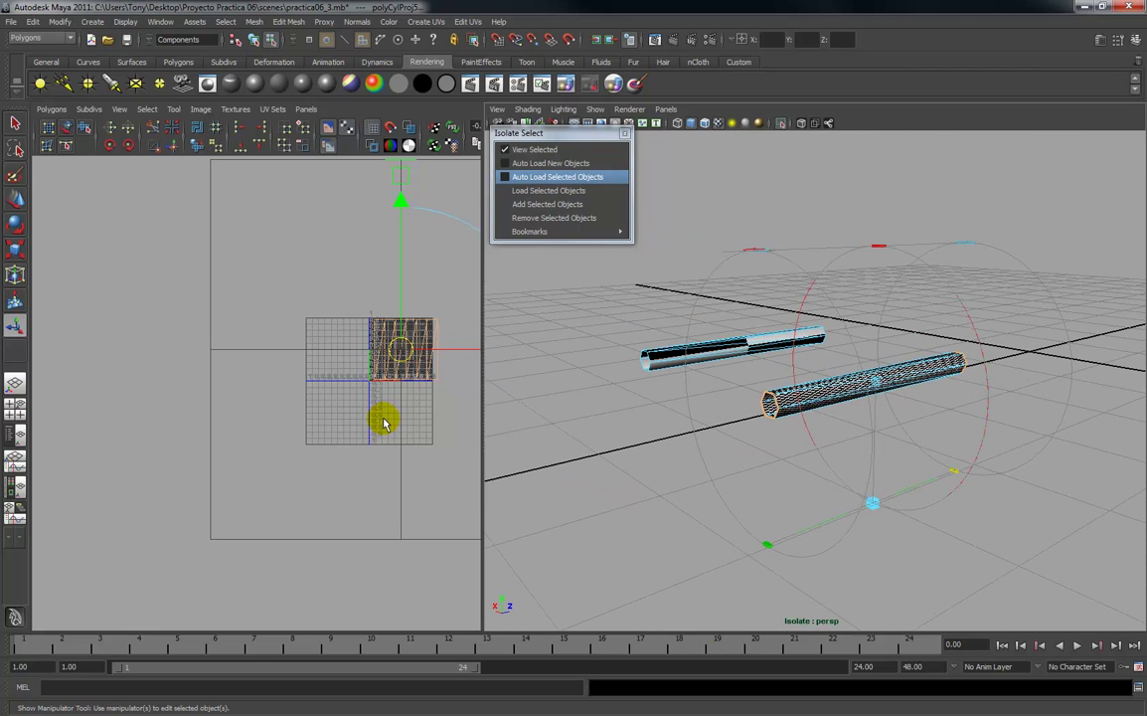
Deselect the projection and select all UVs of the pipe's shell in the texture square for scaling.
scroll(343, 387, down, 1)
scroll(343, 388, down, 1)
click(321, 522)
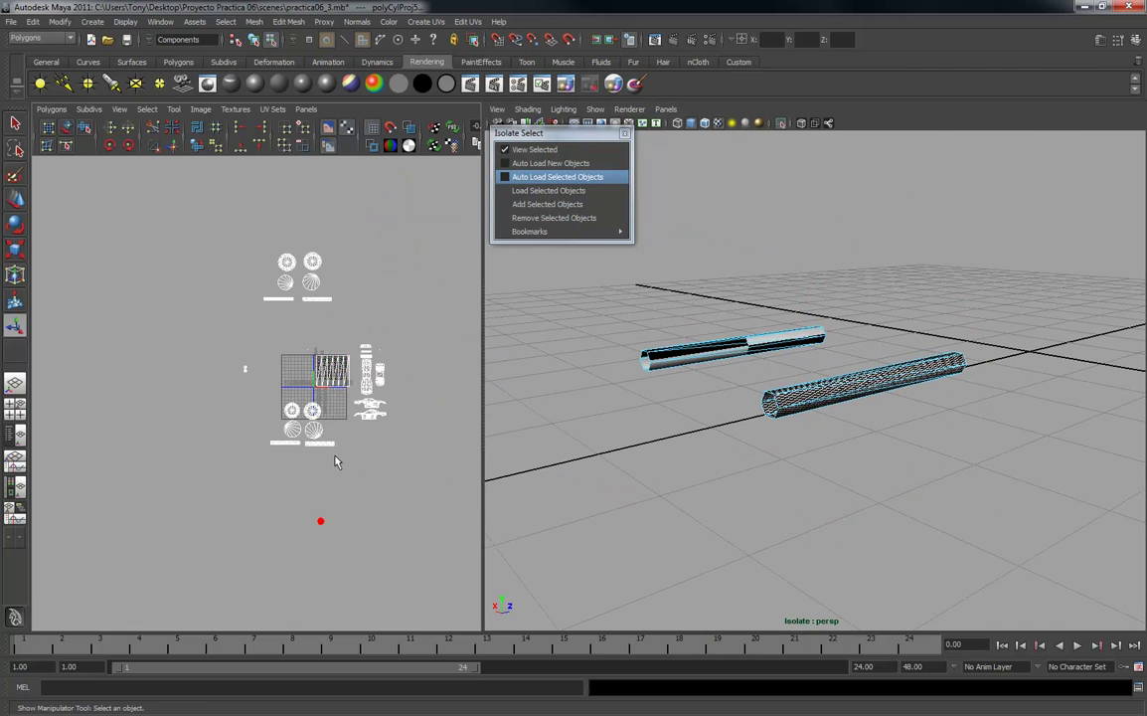
scroll(334, 479, up, 5)
alt+middle_drag(345, 399, 200, 405)
right_drag(285, 346, 334, 344)
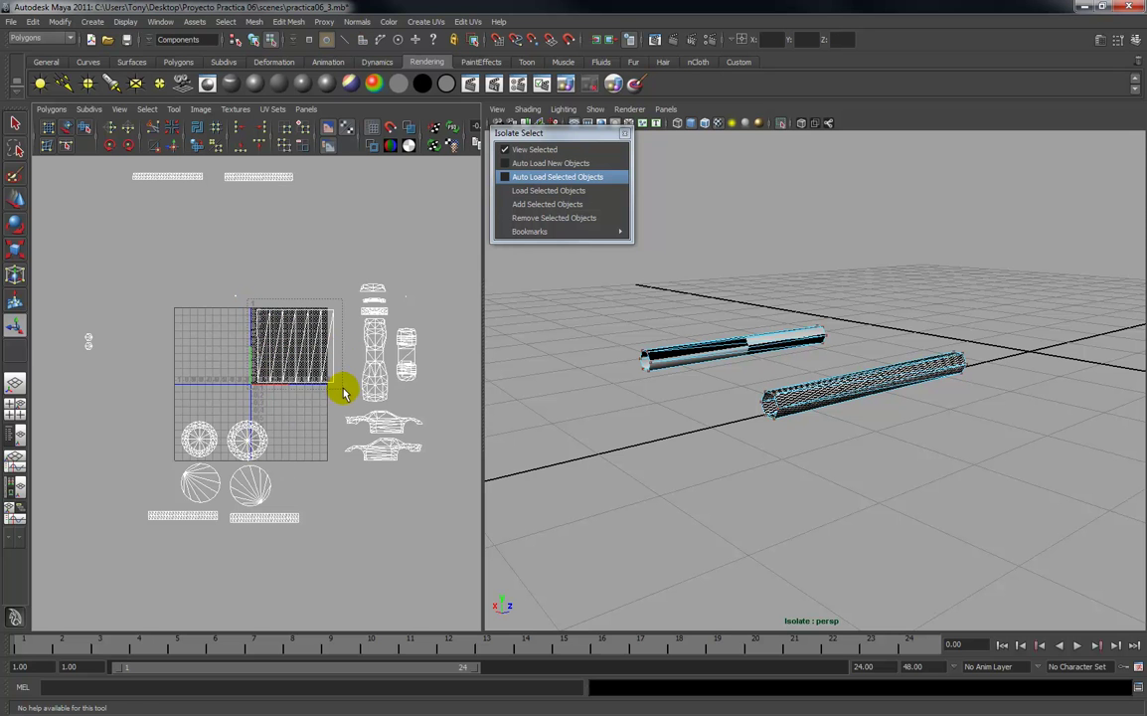
scroll(343, 389, up, 3)
alt+middle_drag(329, 397, 274, 413)
alt+right_drag(800, 435, 806, 623)
alt+drag(783, 455, 747, 452)
key(r)
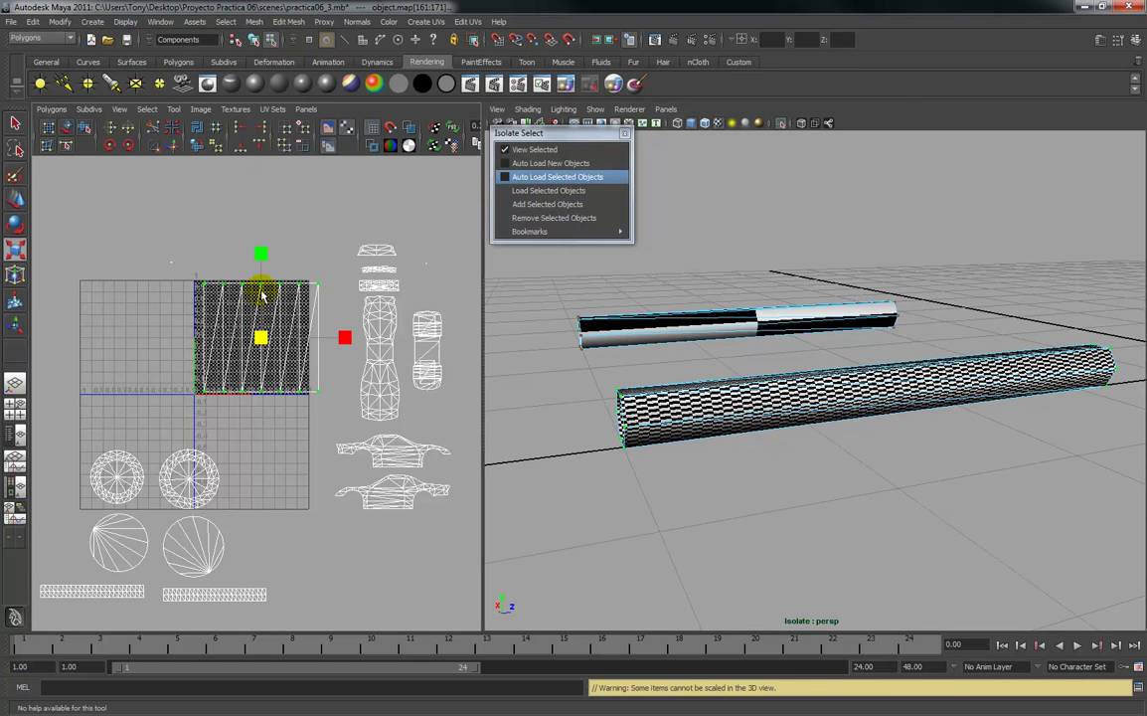
Scale the pipe's UV shell down into a small, narrow upright strip with roughly square checkers on the pipe.
mouse_move(260, 256)
mouse_down()
mouse_move(258, 281)
mouse_move(249, 205)
mouse_move(258, 236)
mouse_up()
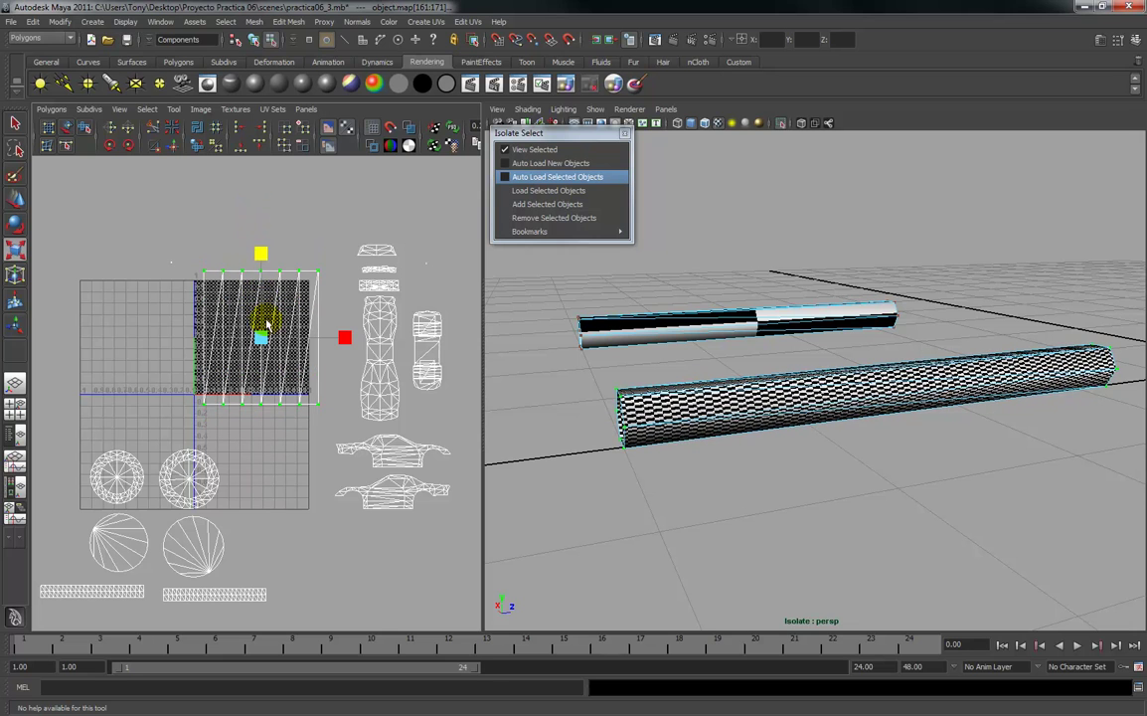
drag(262, 338, 274, 344)
drag(343, 338, 215, 369)
alt+middle_drag(224, 358, 326, 353)
key(w)
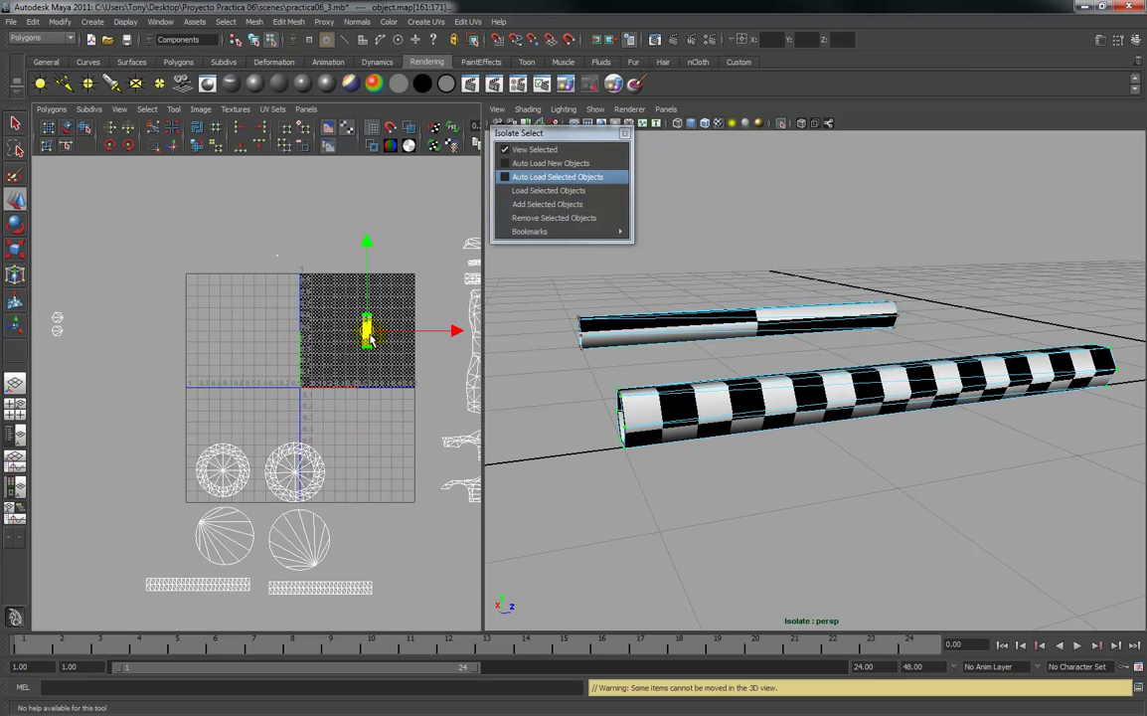
Move the finished pipe's UV strip beside the end-cap shells and apply cylindrical mapping to the other pipe's body faces.
drag(367, 331, 82, 328)
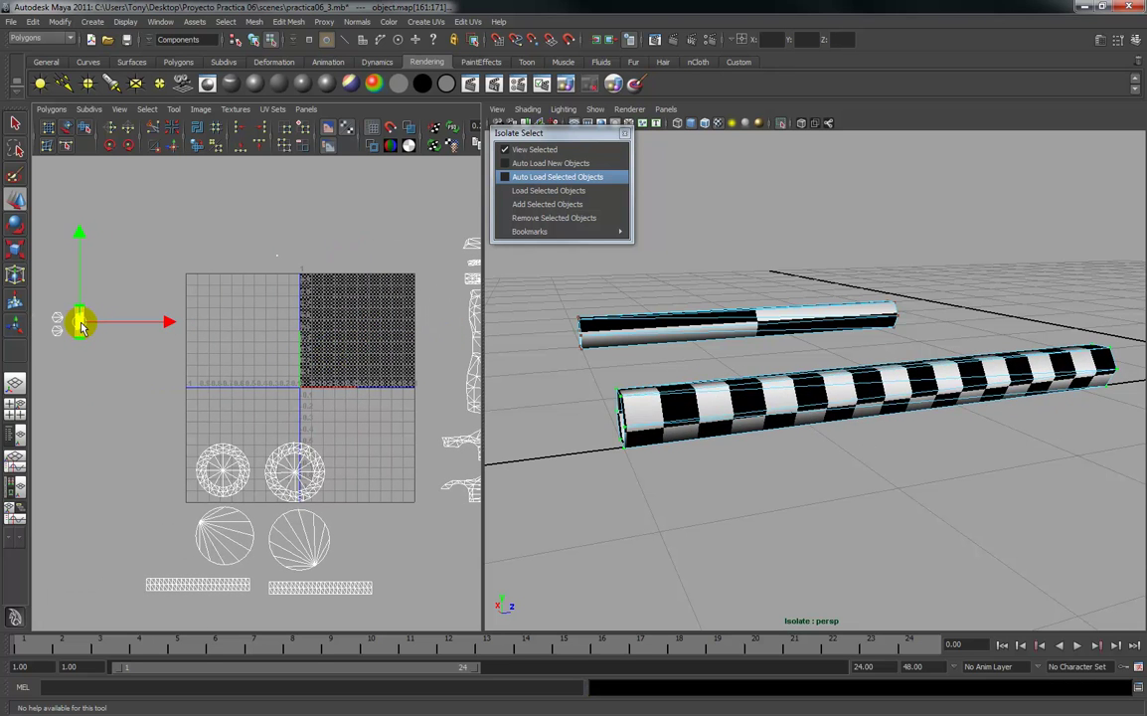
alt+drag(584, 359, 785, 355)
right_click(649, 360)
alt+right_drag(737, 390, 681, 335)
drag(788, 411, 770, 415)
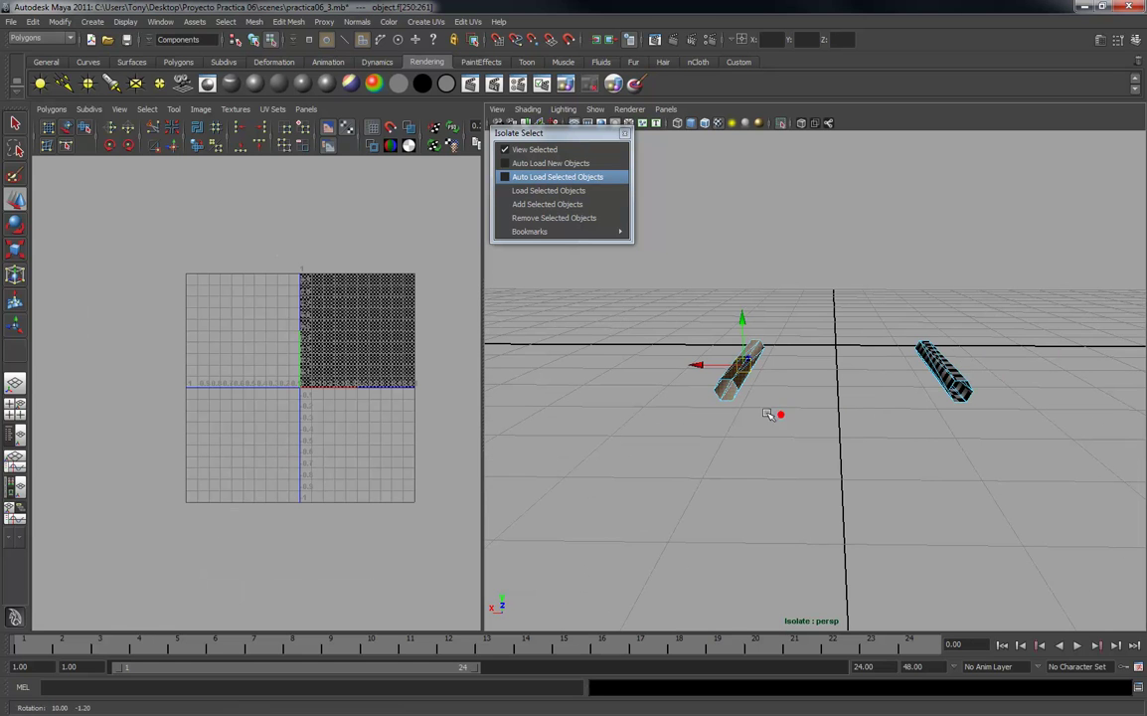
click(421, 20)
click(437, 56)
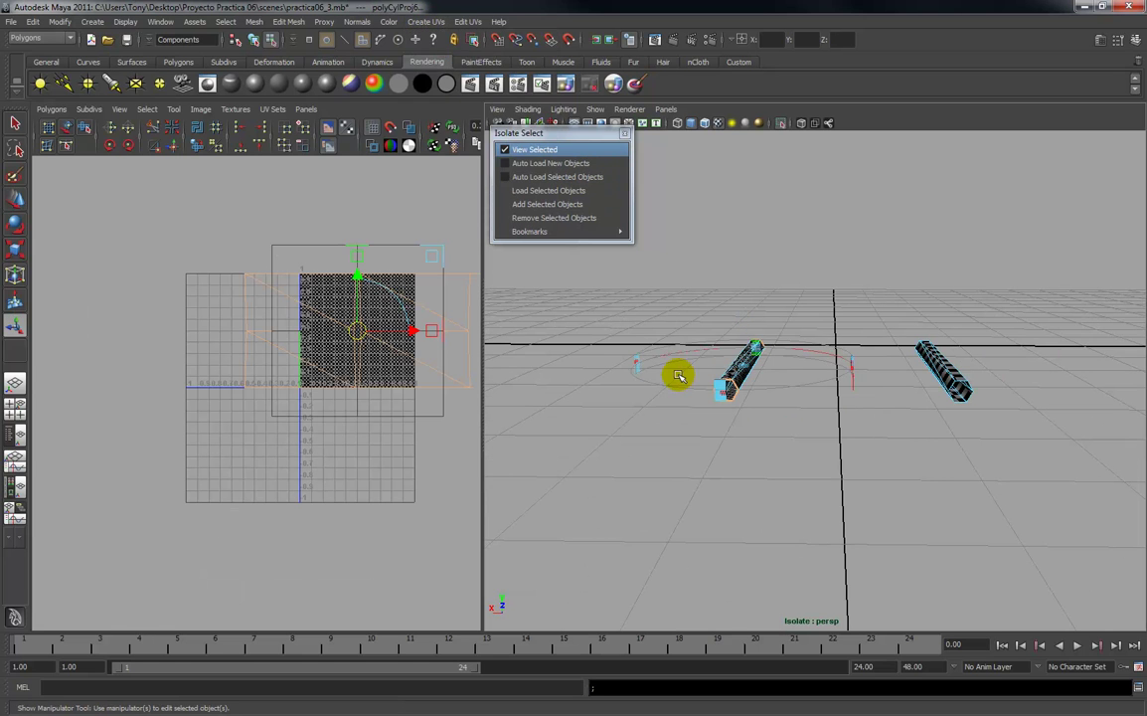
Rotate the second pipe's cylindrical projection 90 degrees about X to follow the pipe's length.
alt+right_drag(677, 376, 776, 391)
alt+drag(863, 379, 493, 378)
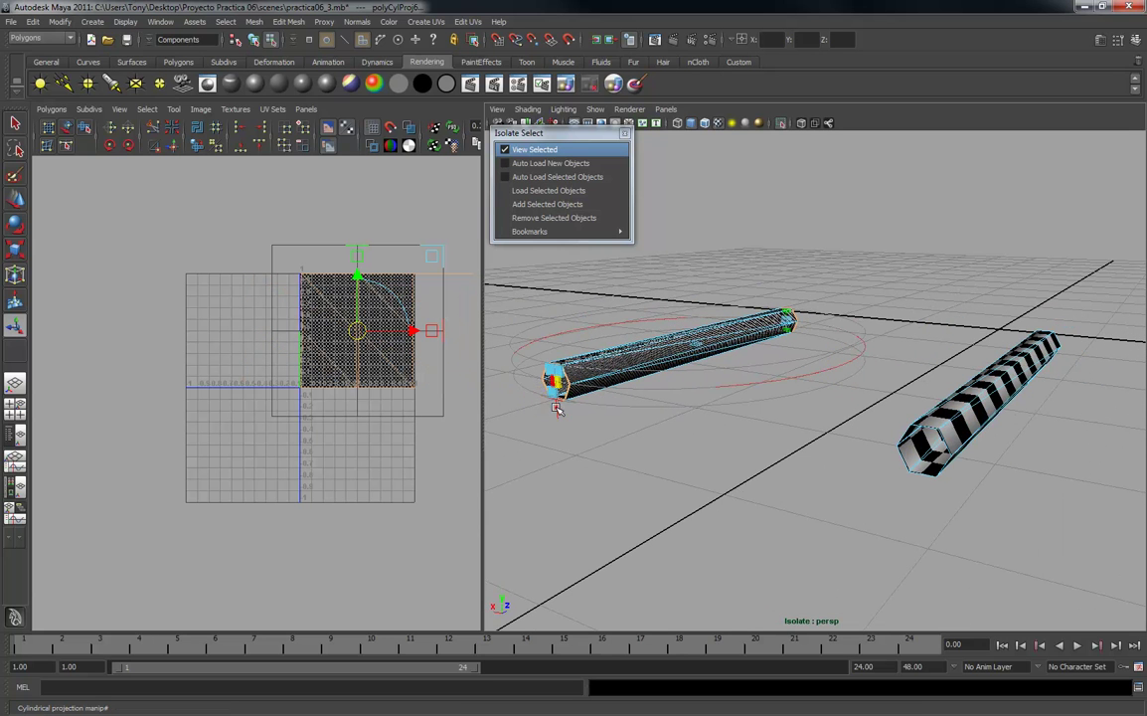
click(557, 407)
click(676, 294)
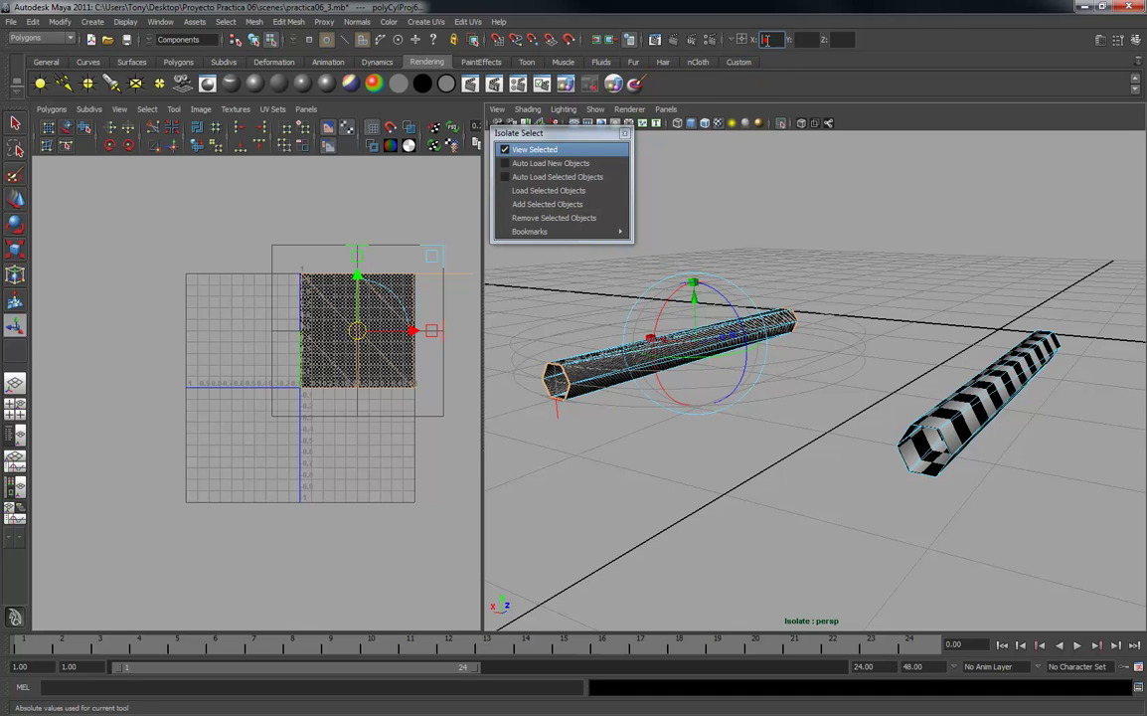
key(Return)
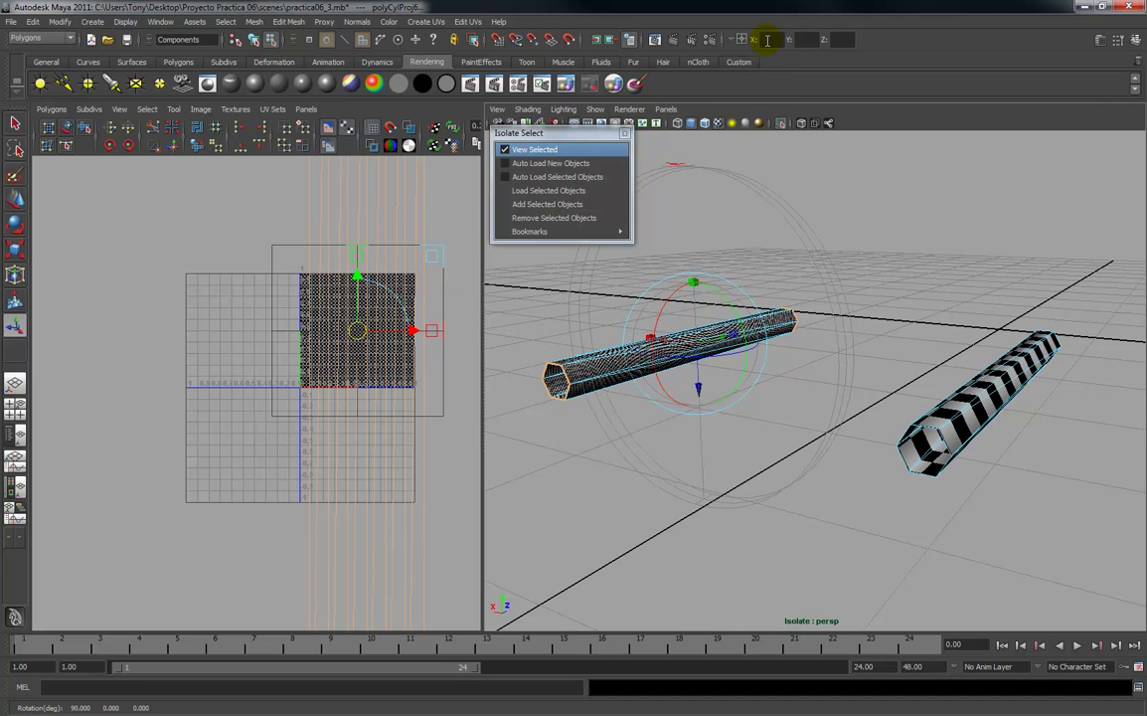
Stretch the projection's height along the second pipe until its UVs fit within the texture square.
alt+drag(735, 359, 795, 286)
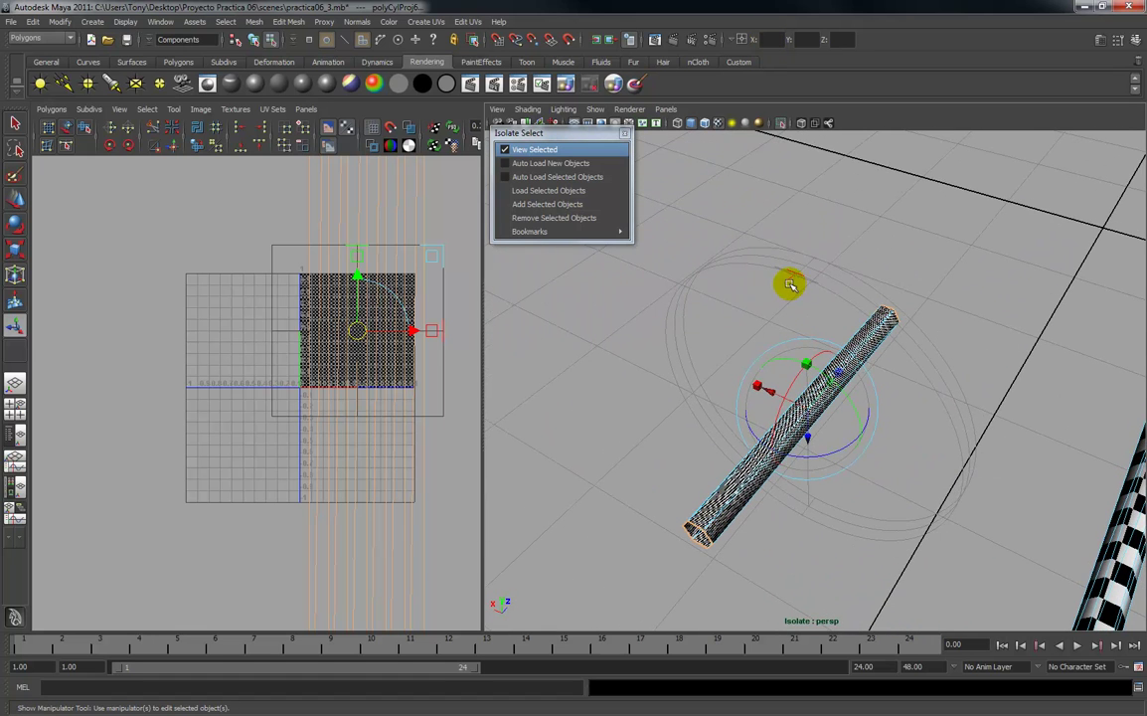
click(791, 281)
alt+drag(796, 484, 665, 613)
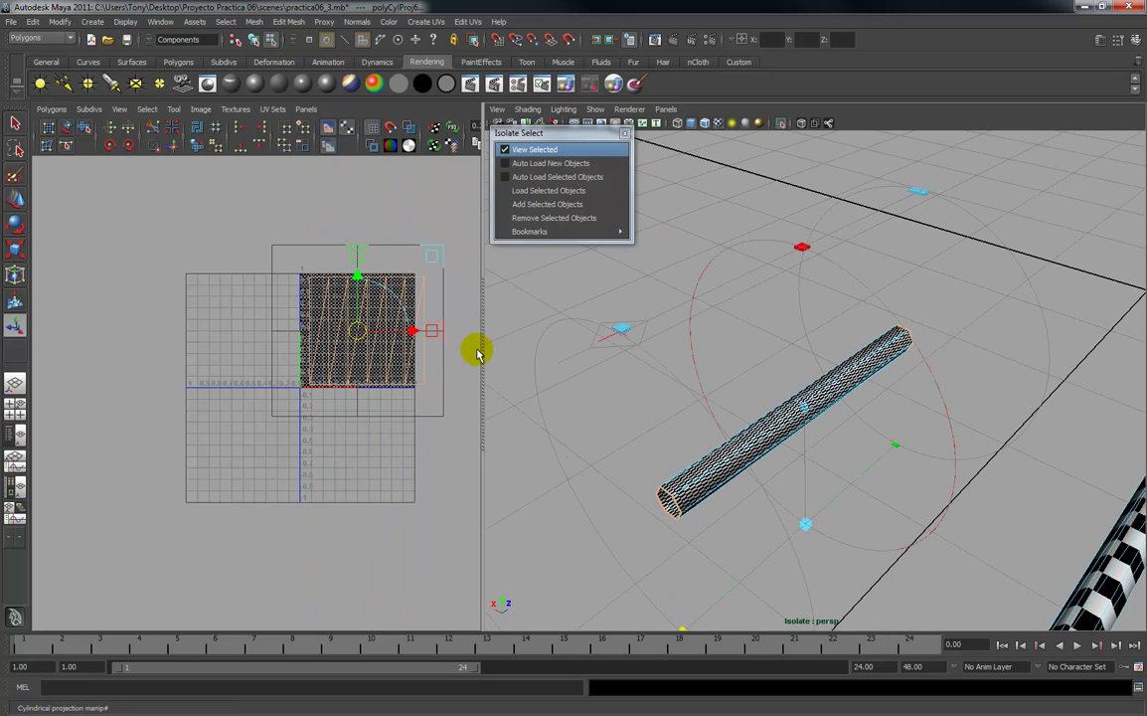
Select all UVs of the second pipe's shell and scale them down into a narrow upright strip.
scroll(365, 320, down, 3)
click(376, 463)
right_click(370, 289)
click(399, 295)
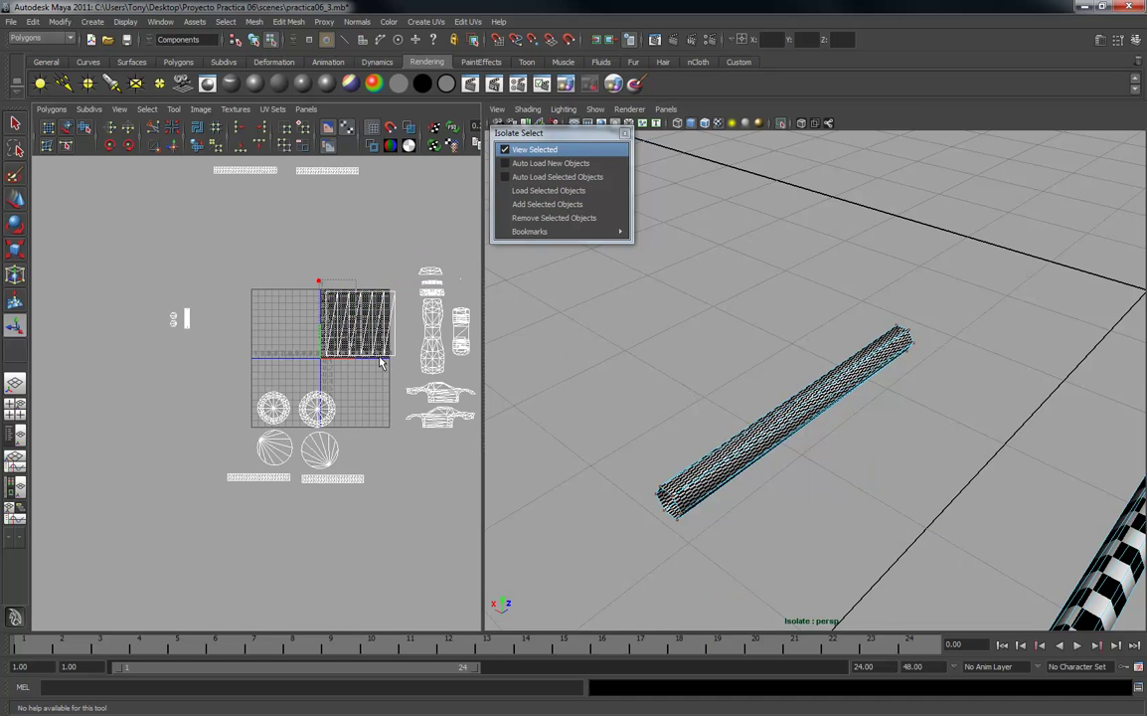
mouse_move(365, 326)
mouse_down()
mouse_move(419, 329)
mouse_move(384, 325)
mouse_up()
mouse_move(493, 389)
alt+mouse_down()
mouse_move(525, 389)
mouse_move(494, 373)
alt+mouse_up()
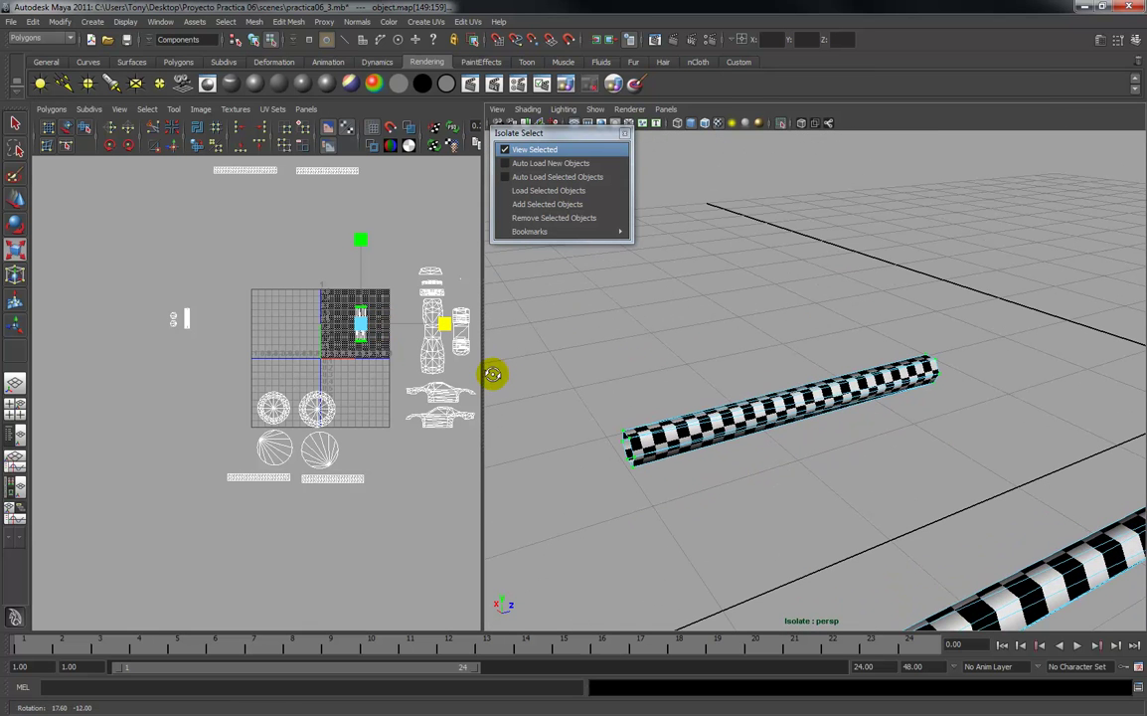
Place the second pipe's UV strip right beside the first pipe's strip and shrink it to a matching size.
drag(360, 329, 200, 339)
key(w)
key(r)
key(w)
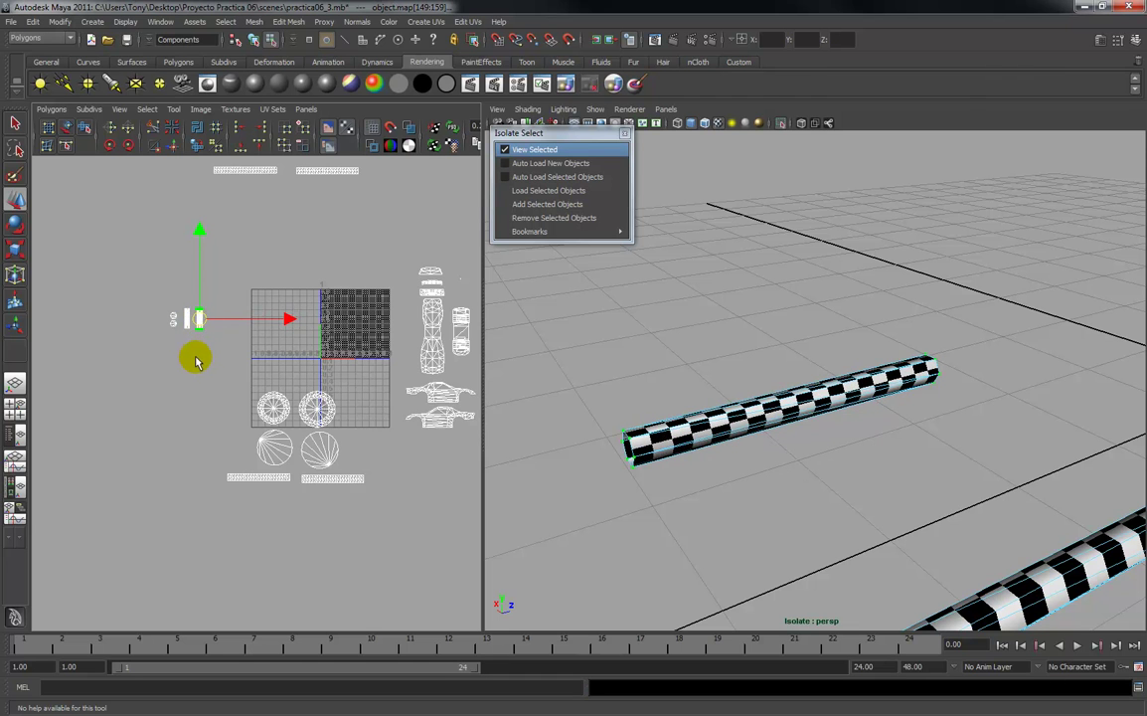
scroll(196, 359, up, 3)
drag(174, 291, 169, 293)
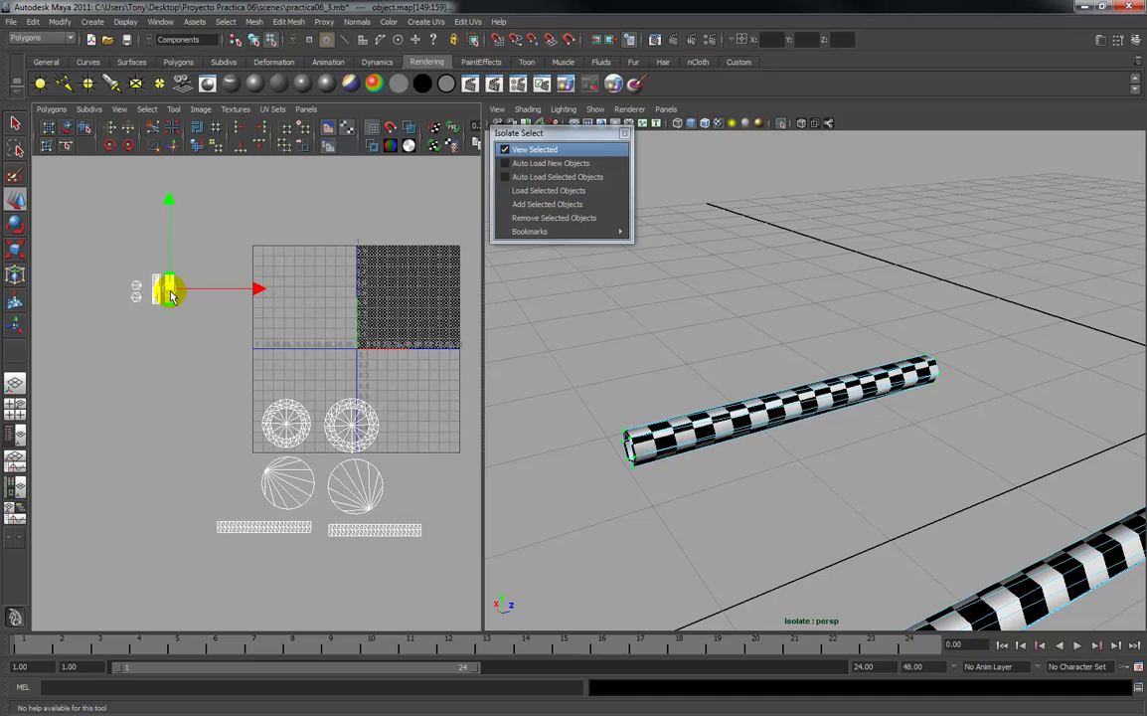
click(174, 342)
scroll(207, 344, down, 5)
alt+middle_drag(211, 345, 194, 418)
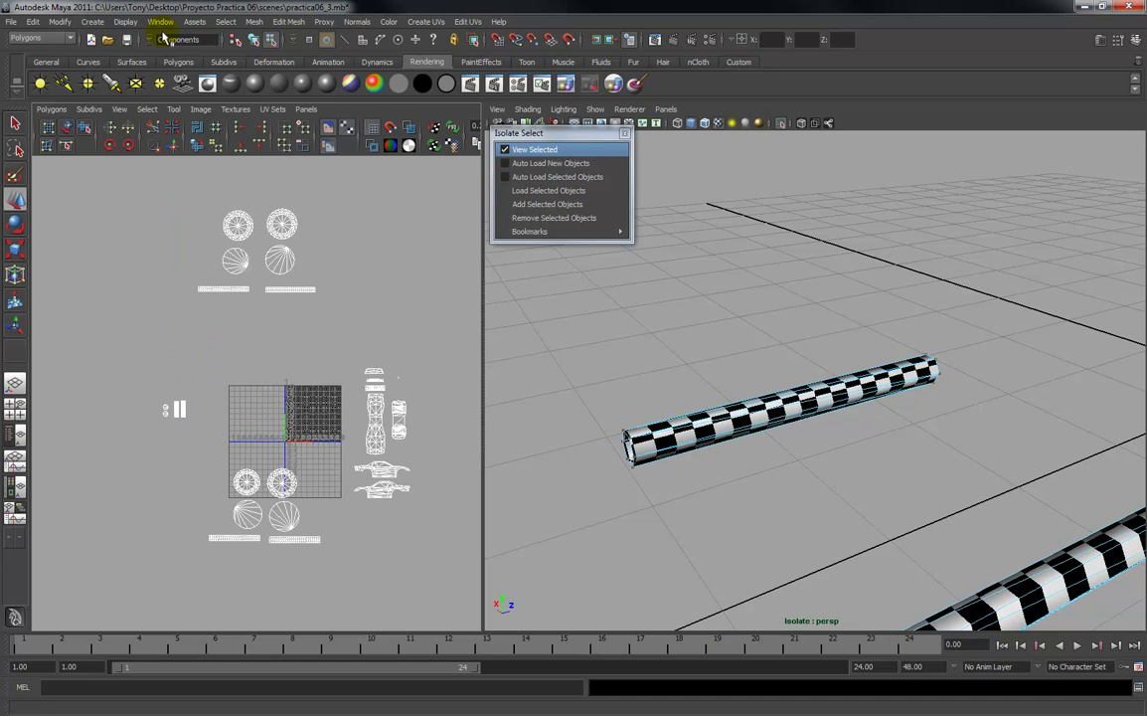
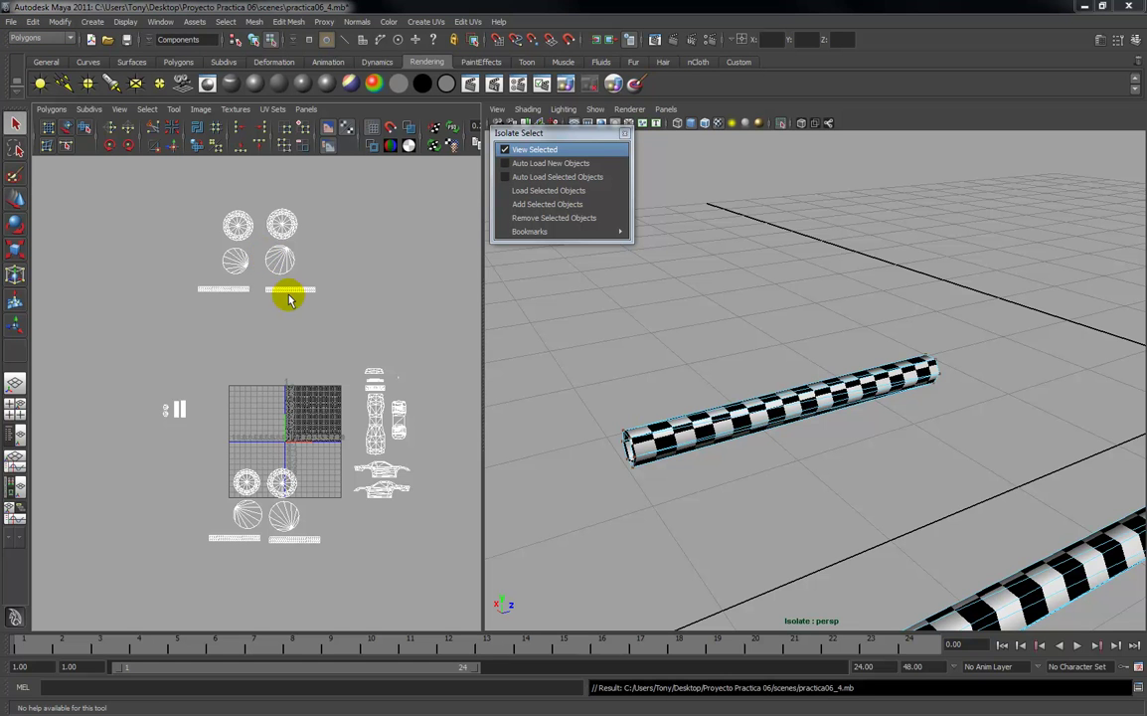
Normalize all UVs of the right-hand wheel face shell in the upper wheel group to the 0–1 texture space.
alt+middle_drag(286, 315, 251, 286)
scroll(250, 289, up, 4)
alt+middle_drag(241, 390, 259, 458)
alt+right_drag(262, 441, 254, 363)
alt+middle_drag(253, 382, 242, 403)
right_click(238, 213)
click(267, 213)
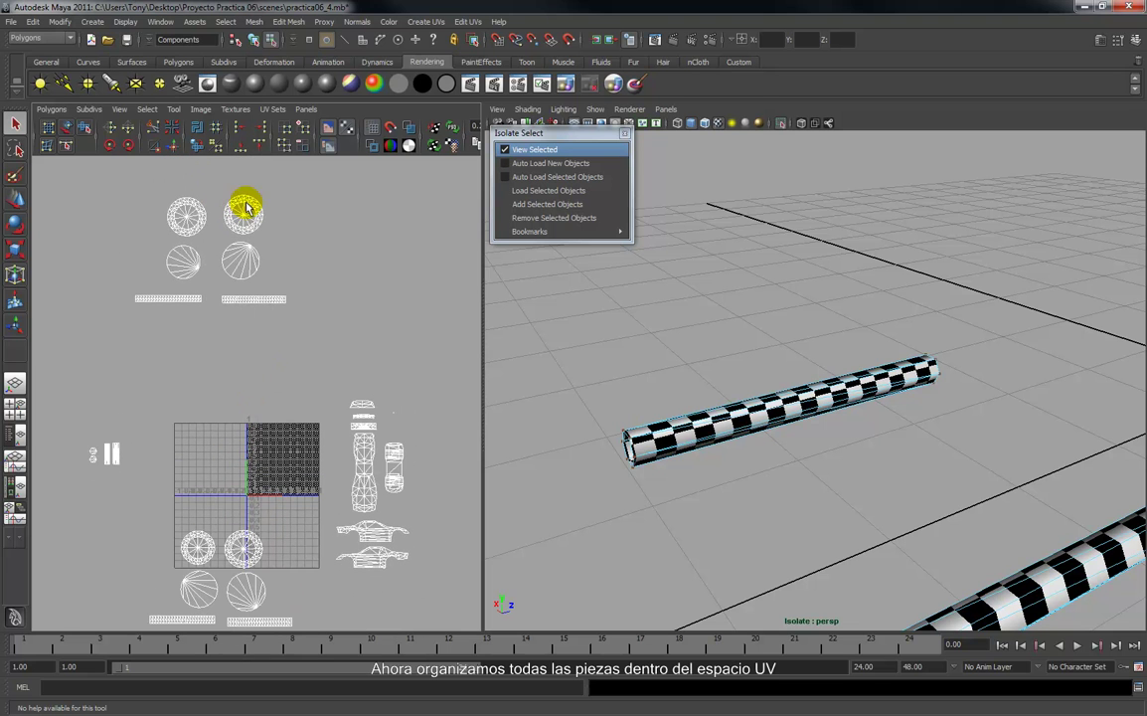
drag(243, 212, 269, 238)
scroll(270, 237, up, 3)
alt+middle_drag(270, 239, 280, 323)
alt+right_drag(281, 323, 267, 213)
alt+middle_drag(267, 214, 260, 265)
alt+right_drag(261, 268, 262, 274)
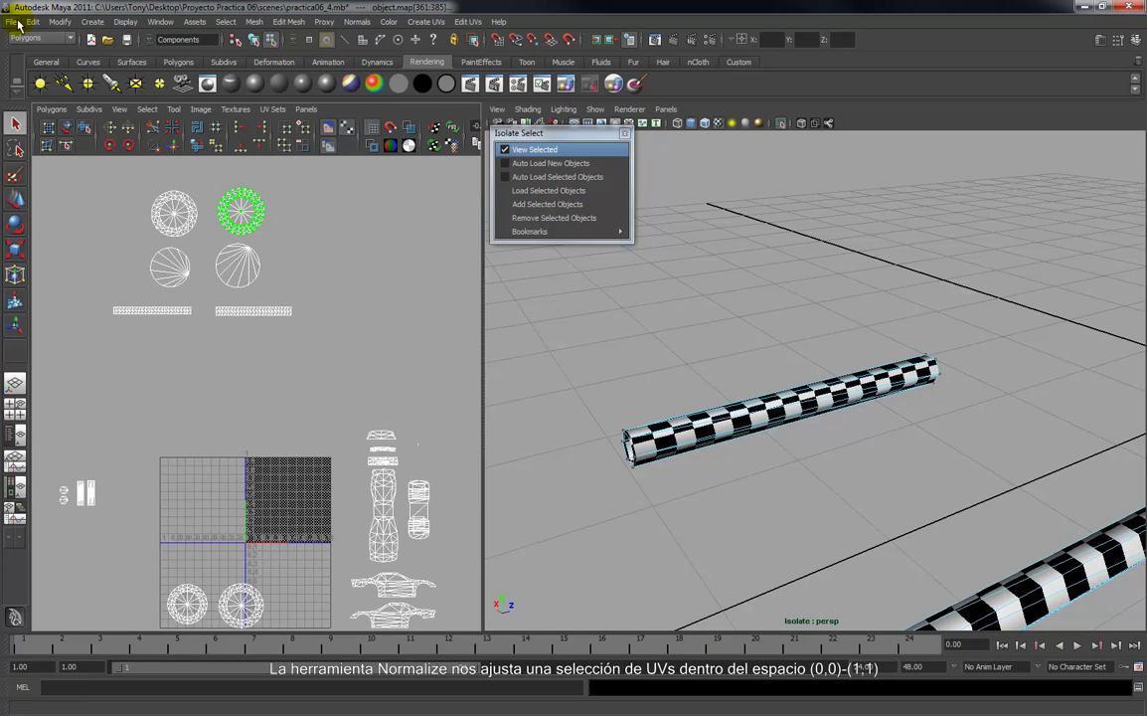
click(47, 111)
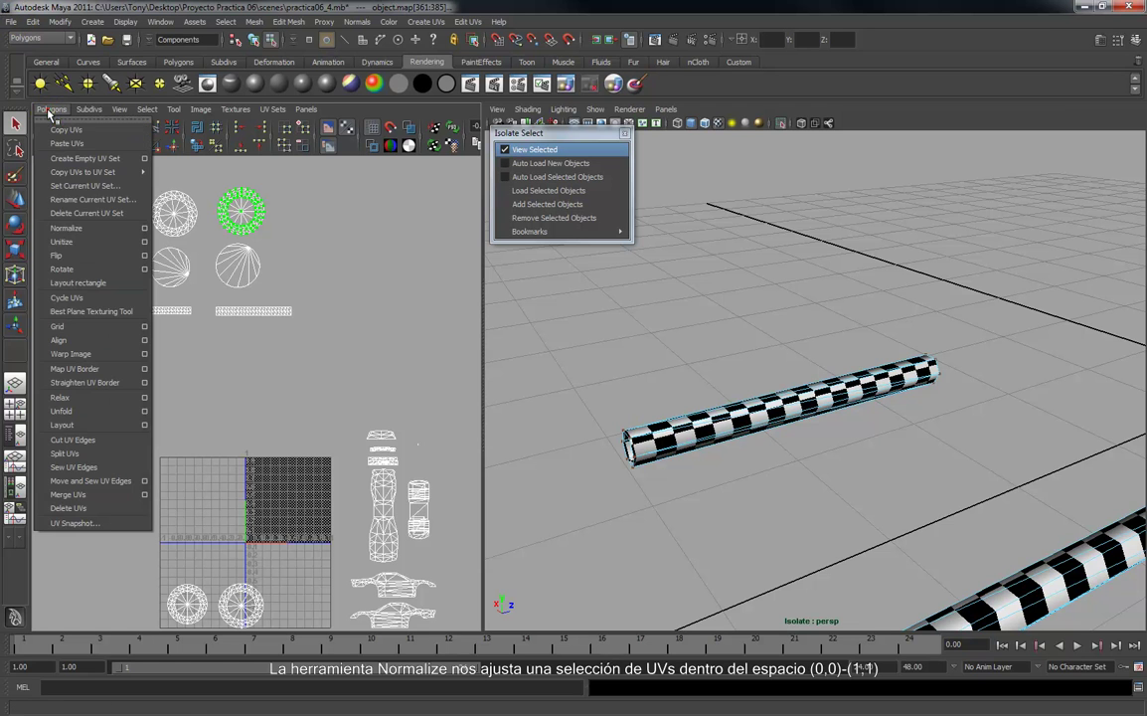
click(64, 228)
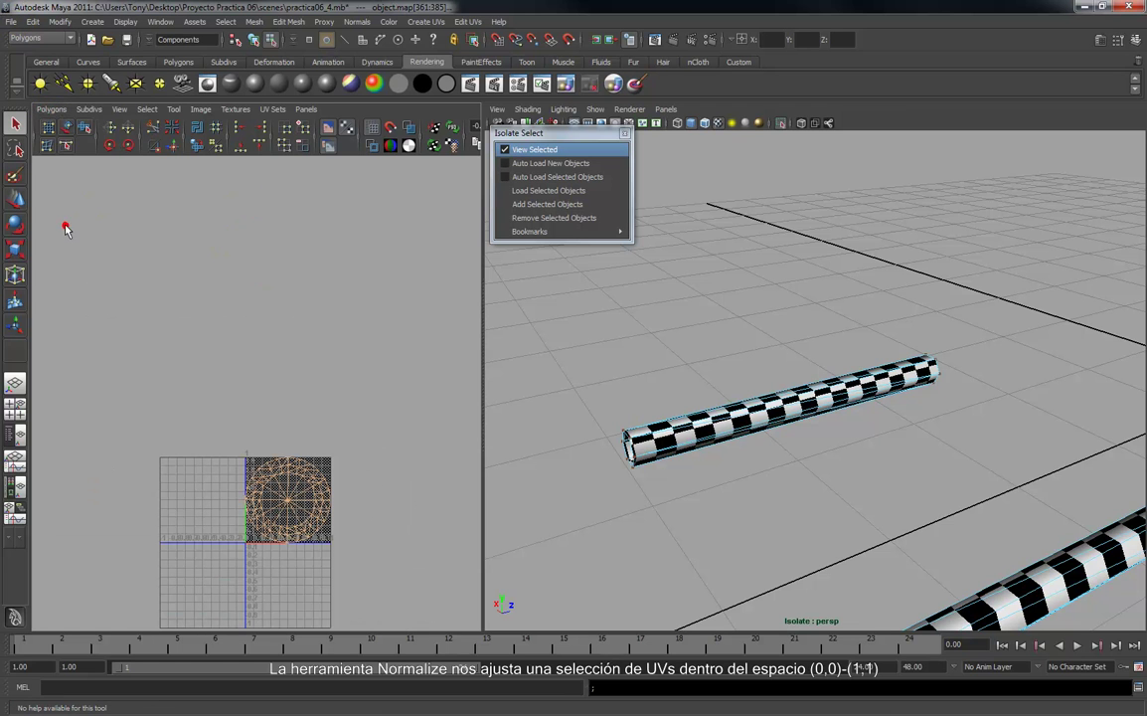
Normalize all UVs of the left-hand wheel face shell in the upper wheel group to the same texture square.
alt+middle_drag(169, 395, 172, 357)
alt+right_drag(172, 360, 176, 402)
click(174, 338)
alt+middle_drag(170, 298, 188, 462)
right_drag(171, 276, 159, 247)
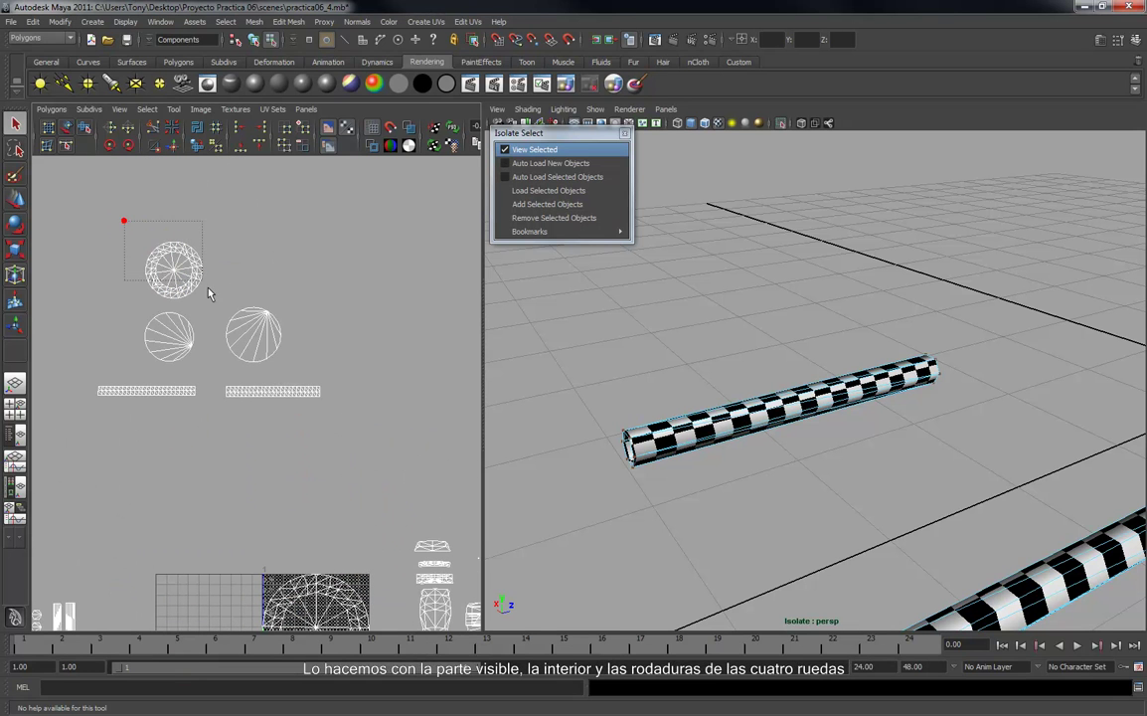
drag(215, 305, 214, 303)
click(52, 110)
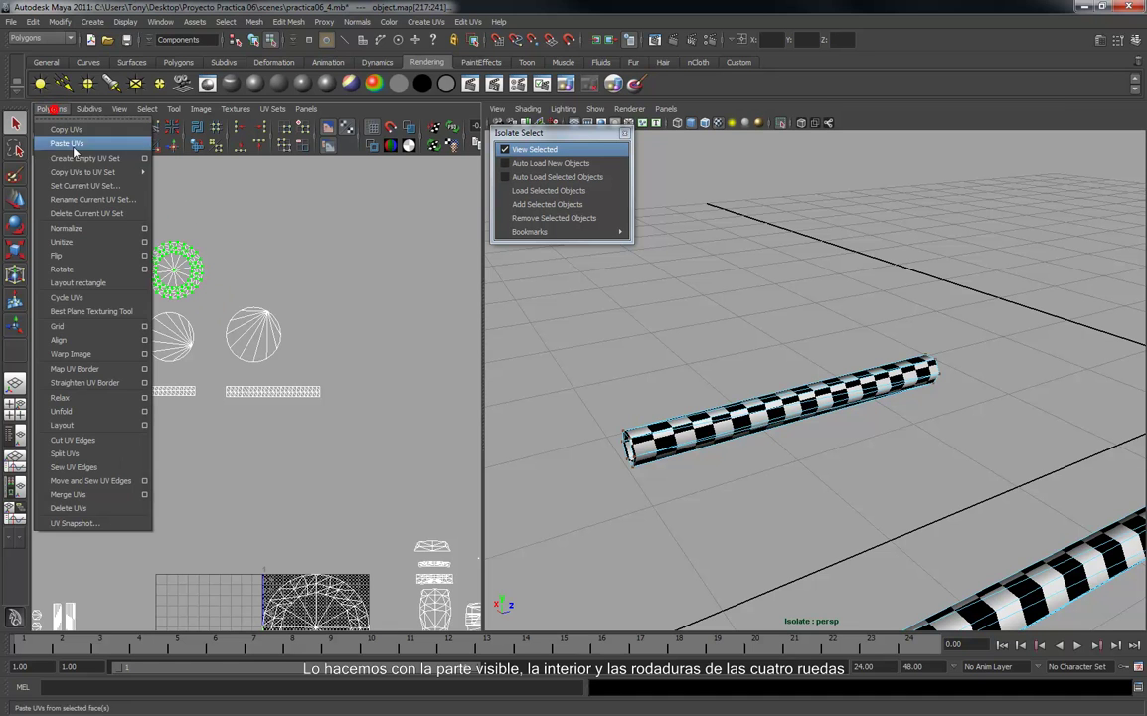
click(96, 244)
alt+middle_drag(254, 476, 233, 250)
alt+right_drag(232, 251, 241, 451)
click(245, 518)
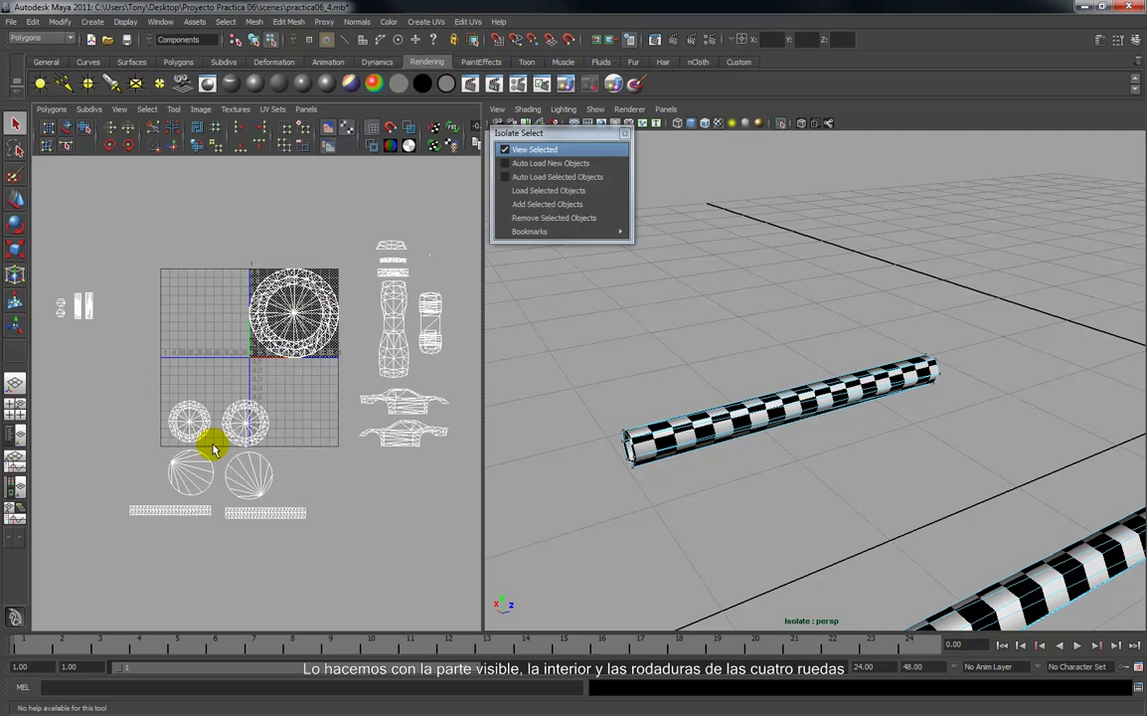
Normalize the two wheel face shells of the lower wheel group, one after the other, into the texture square.
drag(214, 449, 159, 396)
click(52, 109)
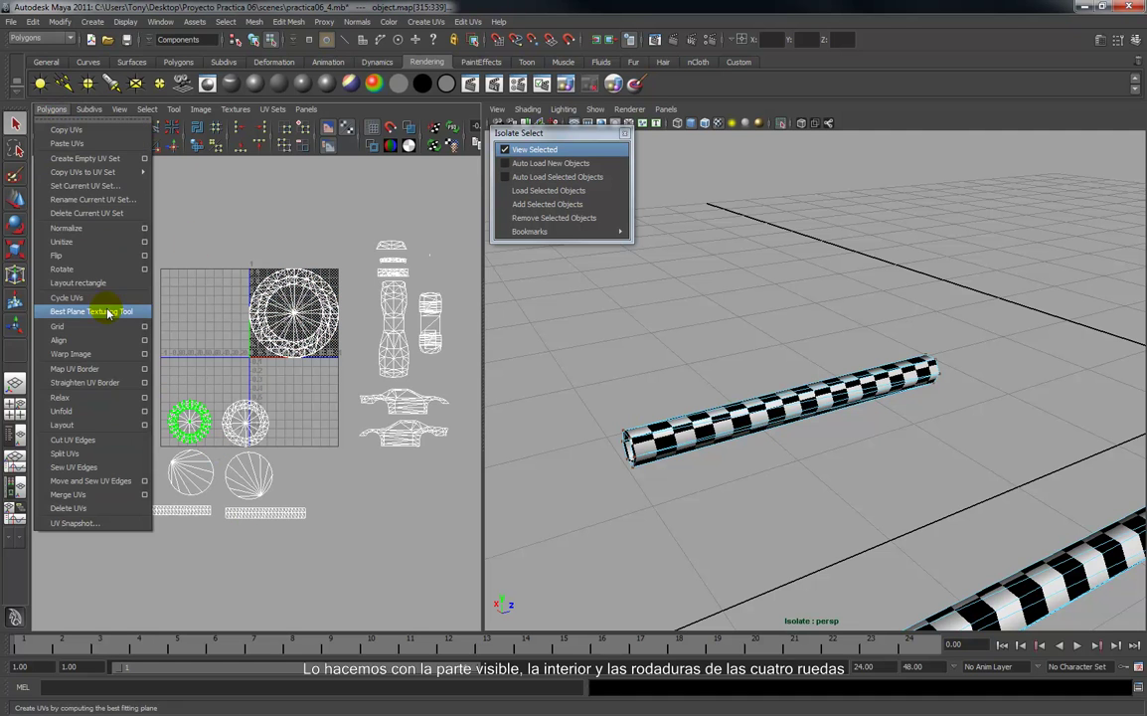
click(92, 229)
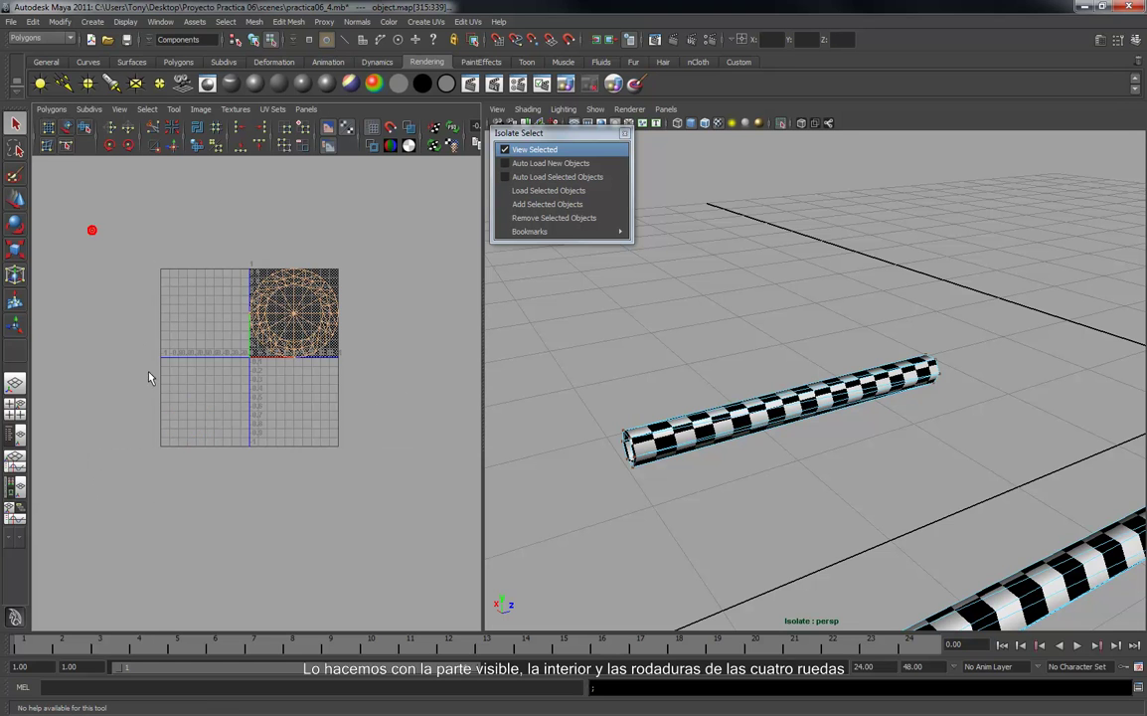
click(128, 422)
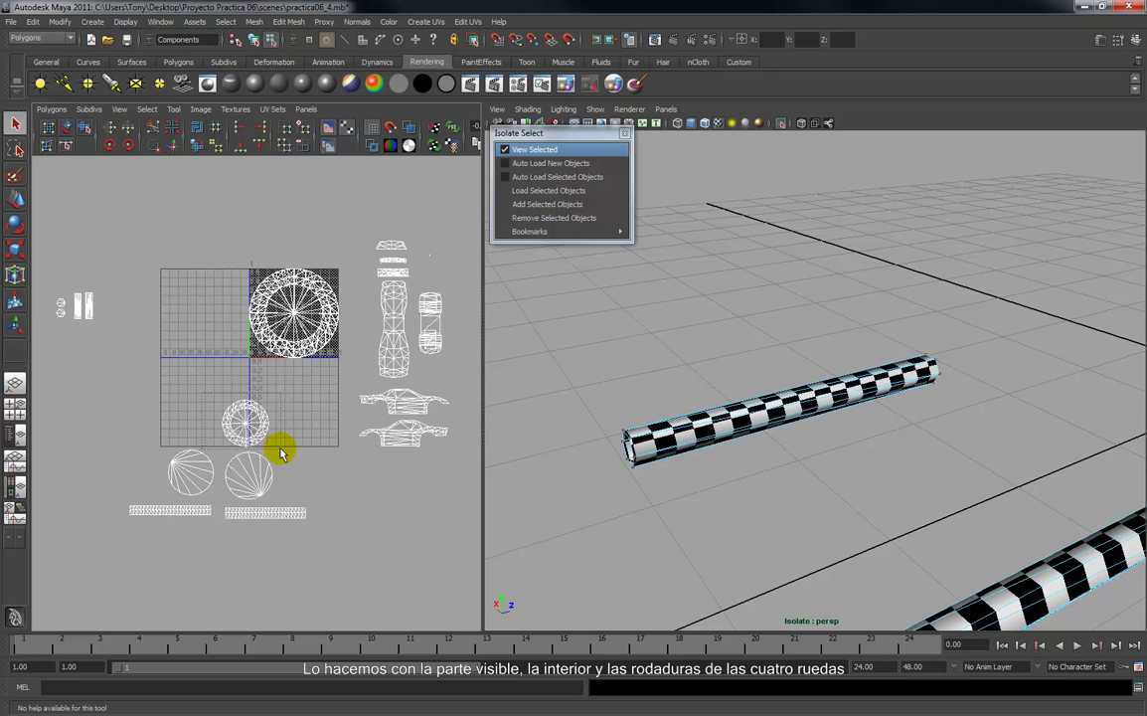
click(55, 110)
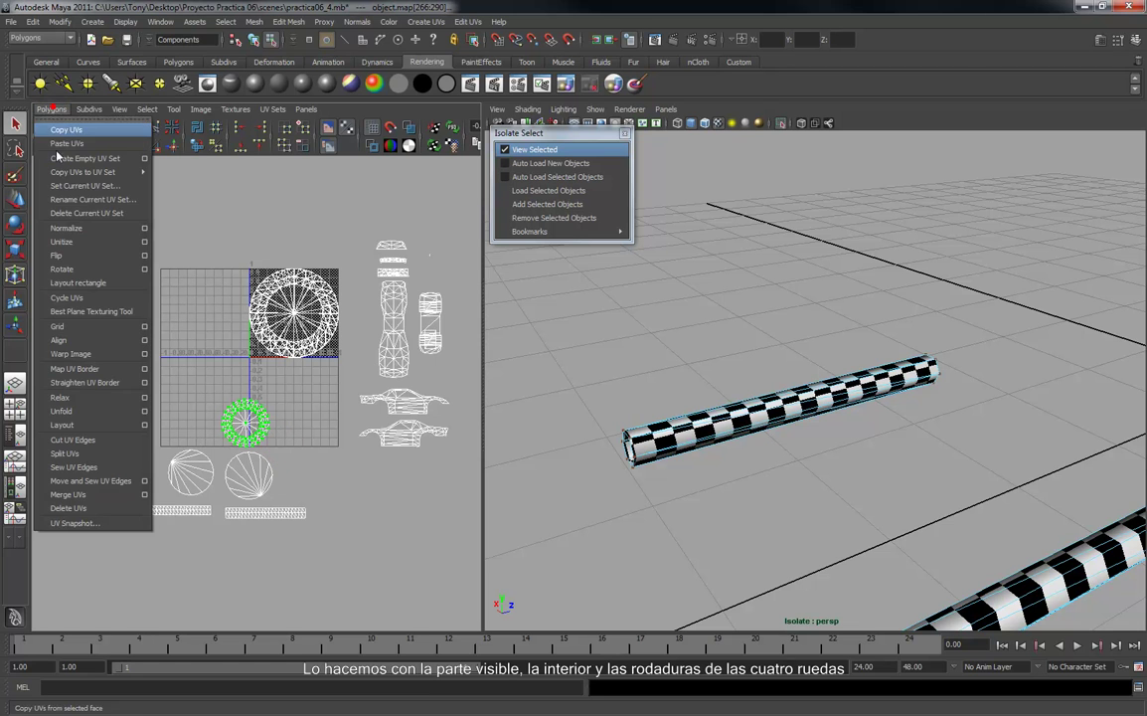
click(76, 228)
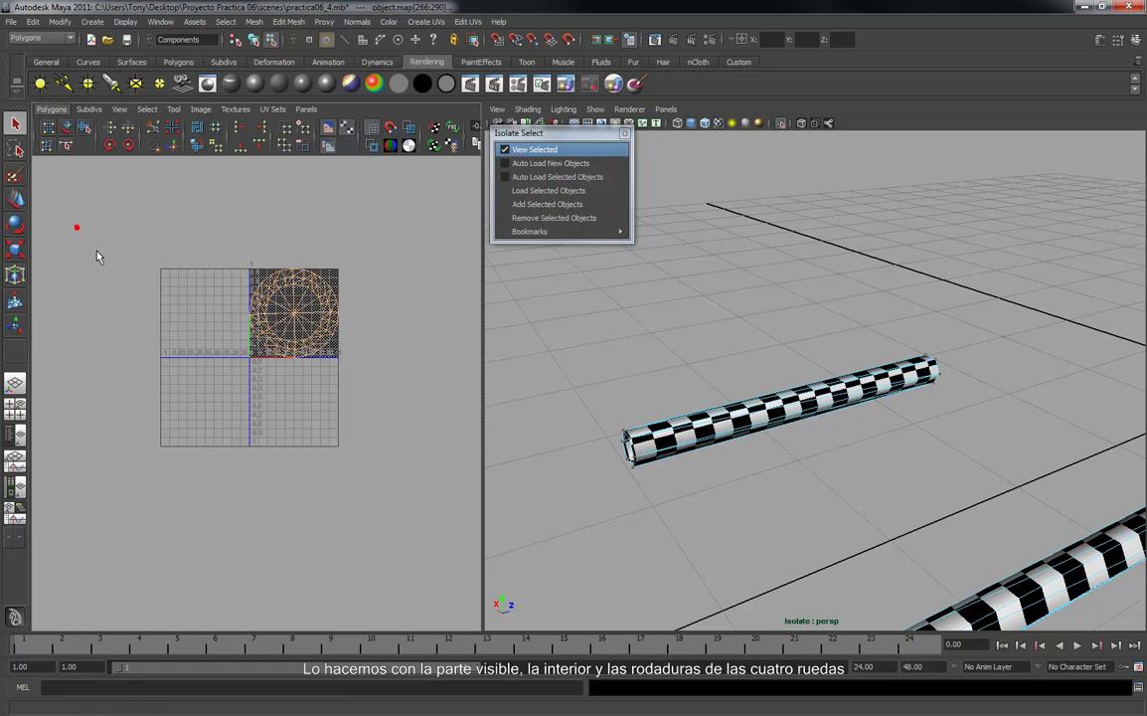
click(113, 343)
Scale the four stacked wheel face shells down together and move them outside the texture square, below the pipe strips.
alt+middle_drag(266, 389, 253, 459)
right_drag(263, 382, 301, 384)
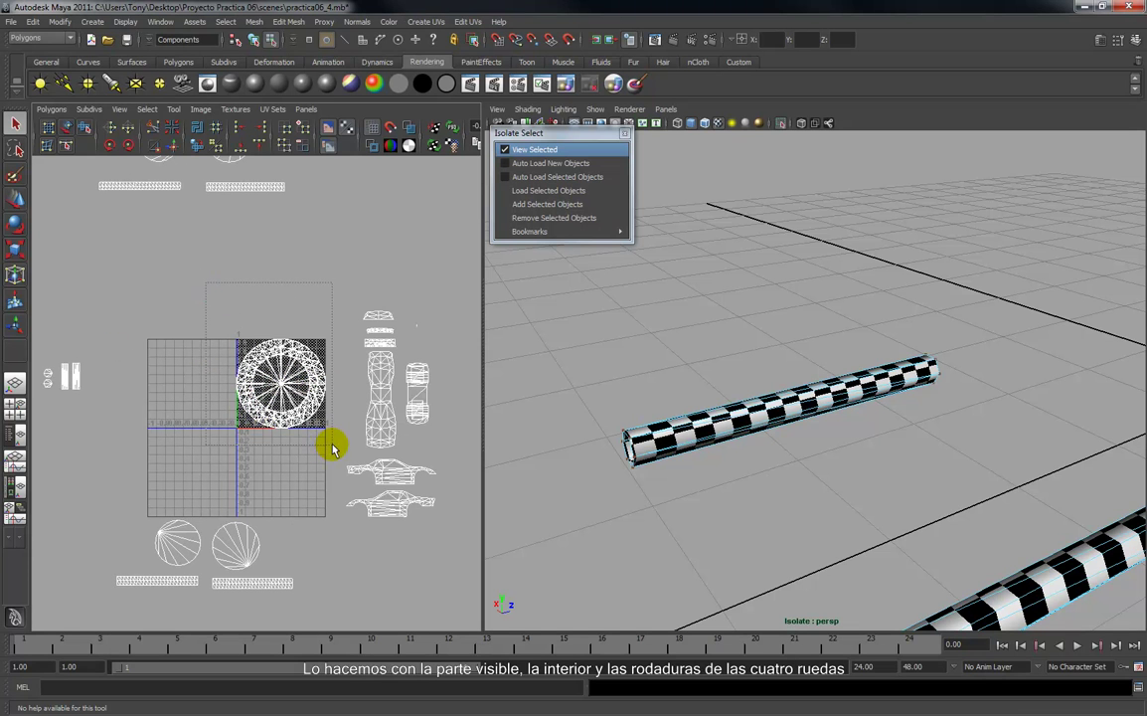
drag(331, 444, 332, 445)
key(r)
drag(282, 382, 228, 430)
key(w)
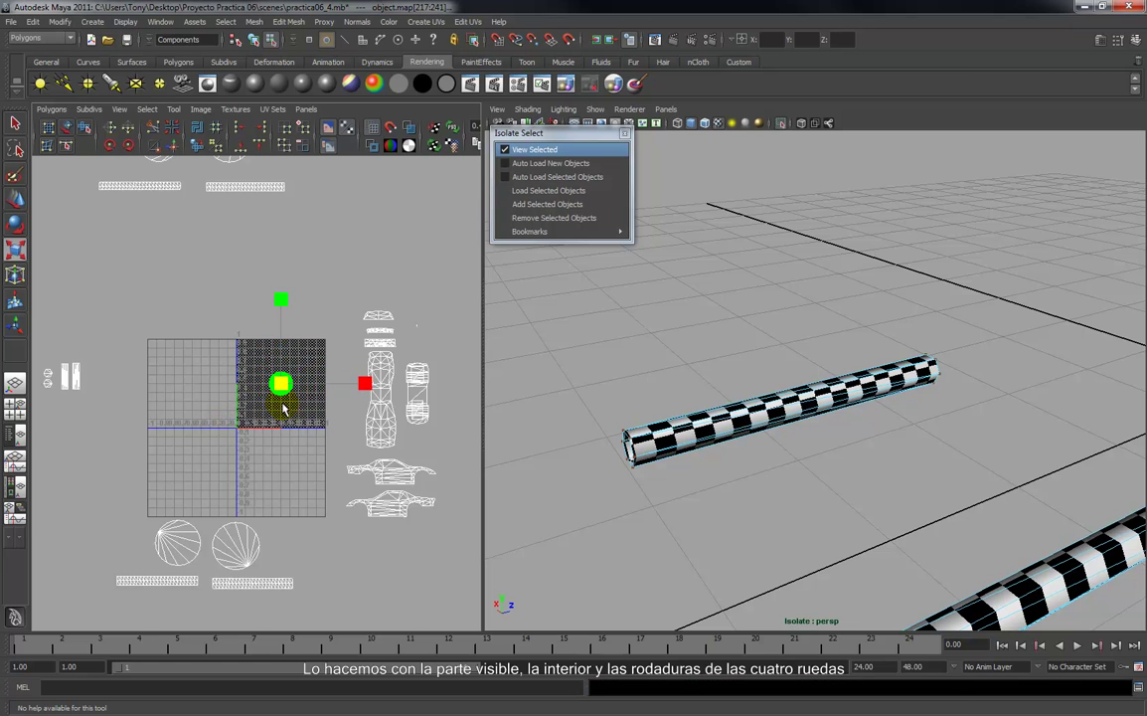
drag(99, 434, 77, 464)
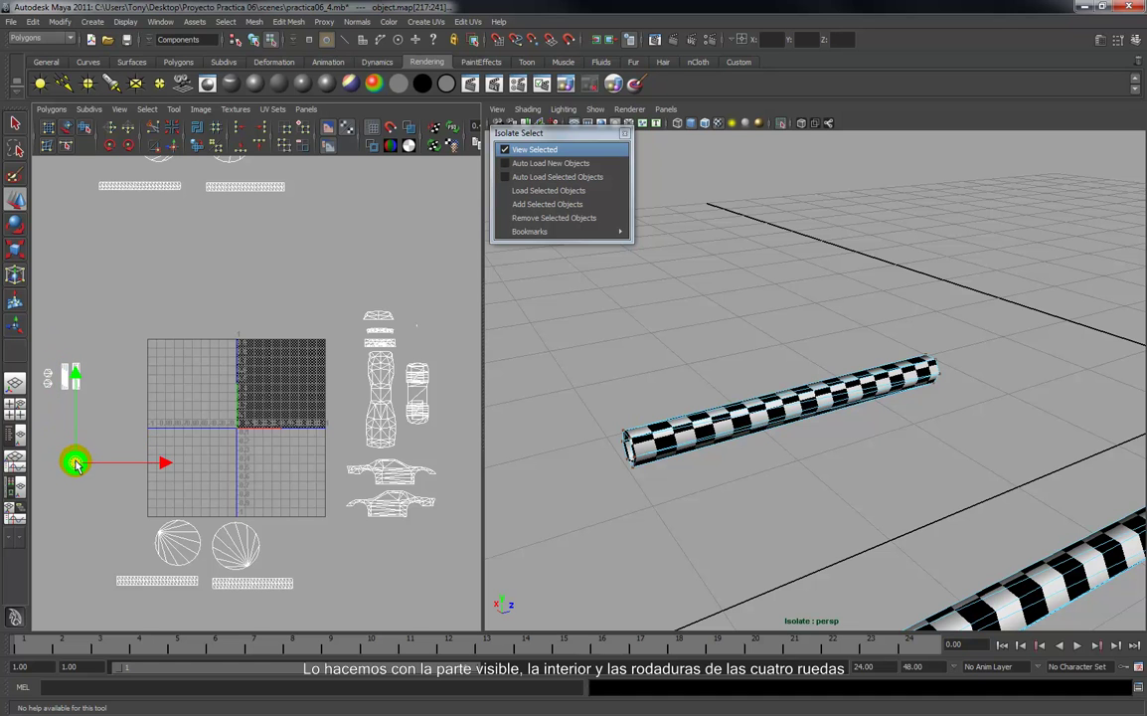
click(119, 379)
Select all UVs of the right-hand inner wheel shell in the lower wheel group, just below the UV grid.
alt+middle_drag(155, 403, 159, 323)
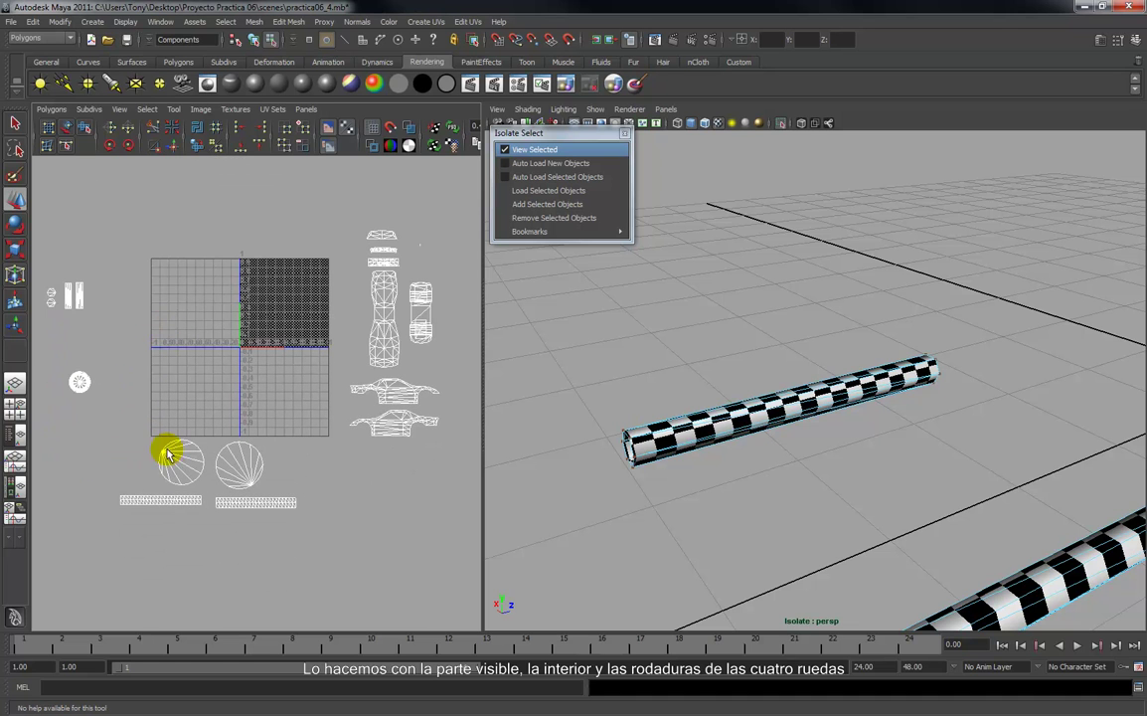
right_drag(234, 461, 214, 438)
drag(210, 438, 270, 494)
click(47, 111)
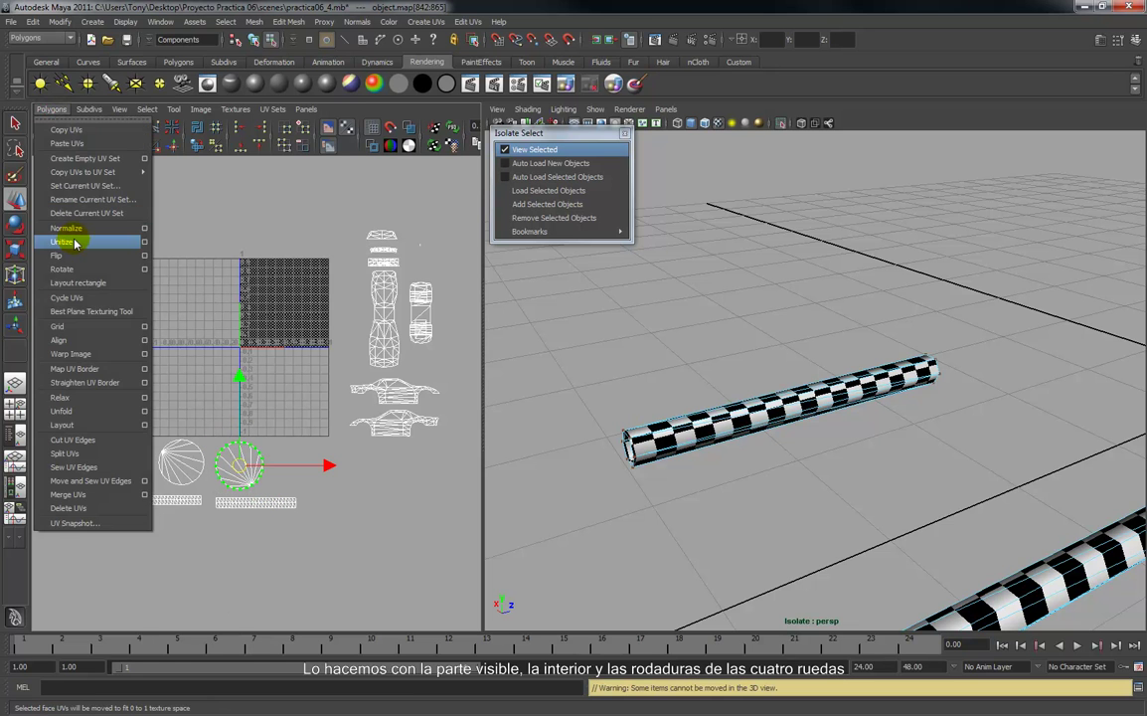
click(74, 243)
key(ctrl+z)
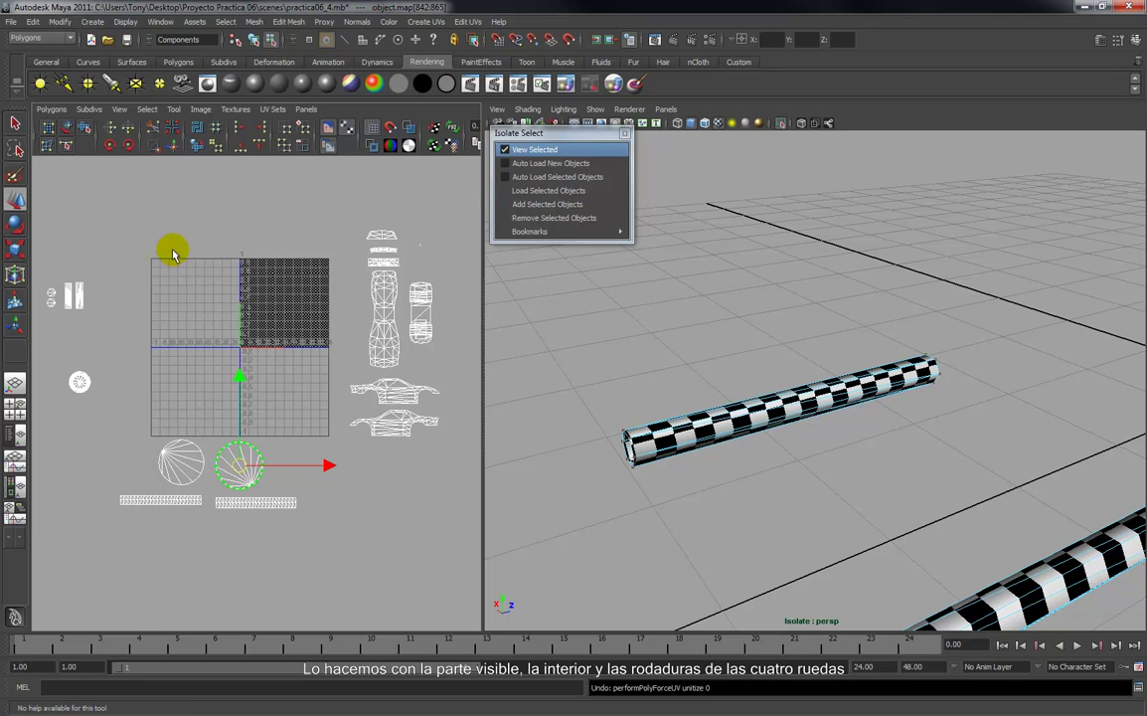
Normalize the selected inner wheel shell's UVs into the texture square and clear the selection.
click(48, 110)
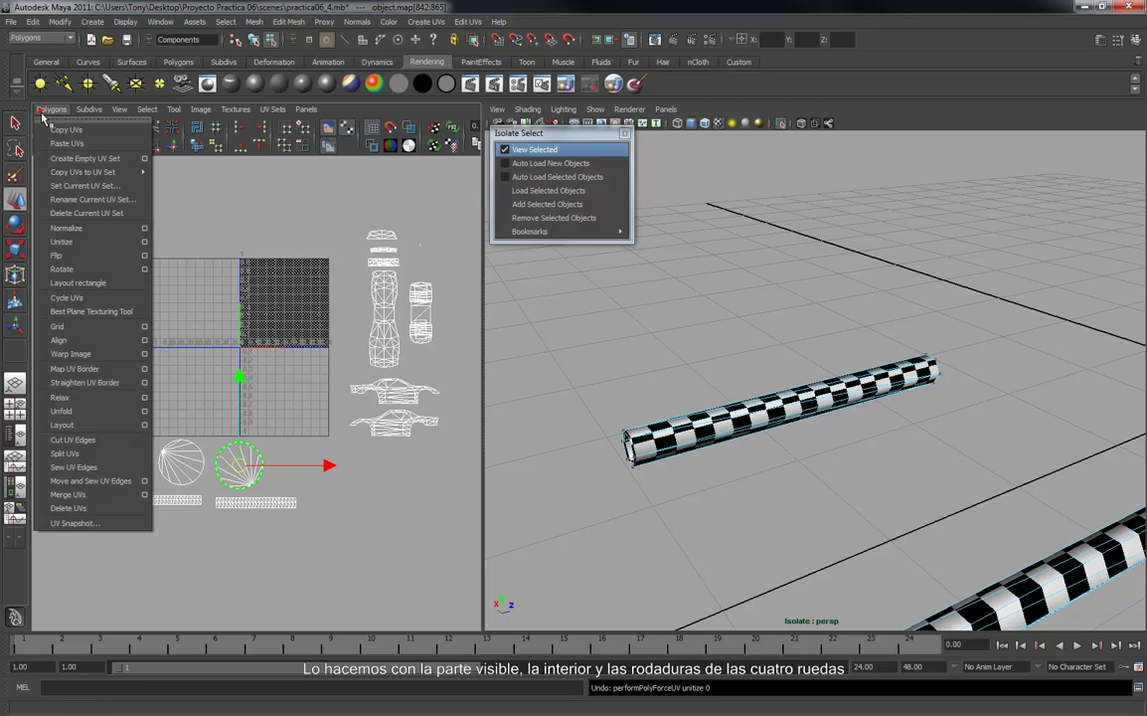
click(65, 229)
click(175, 406)
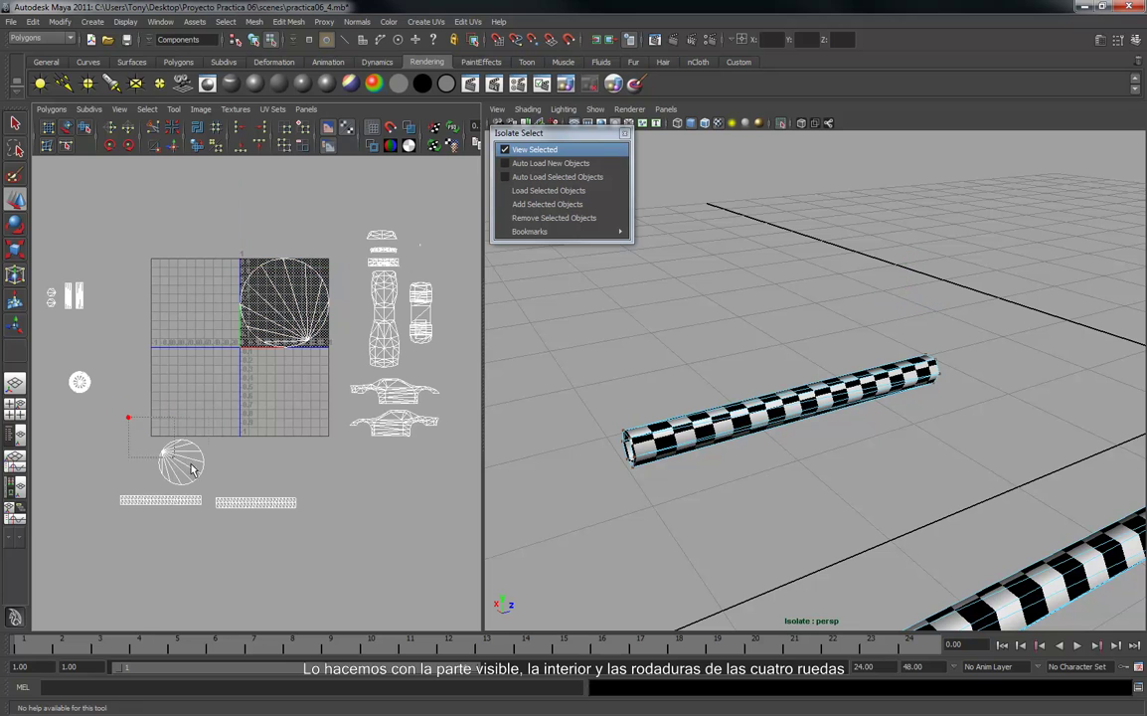
Select all UVs of the remaining inner wheel shell in the lower wheel group for normalizing.
drag(219, 487, 214, 491)
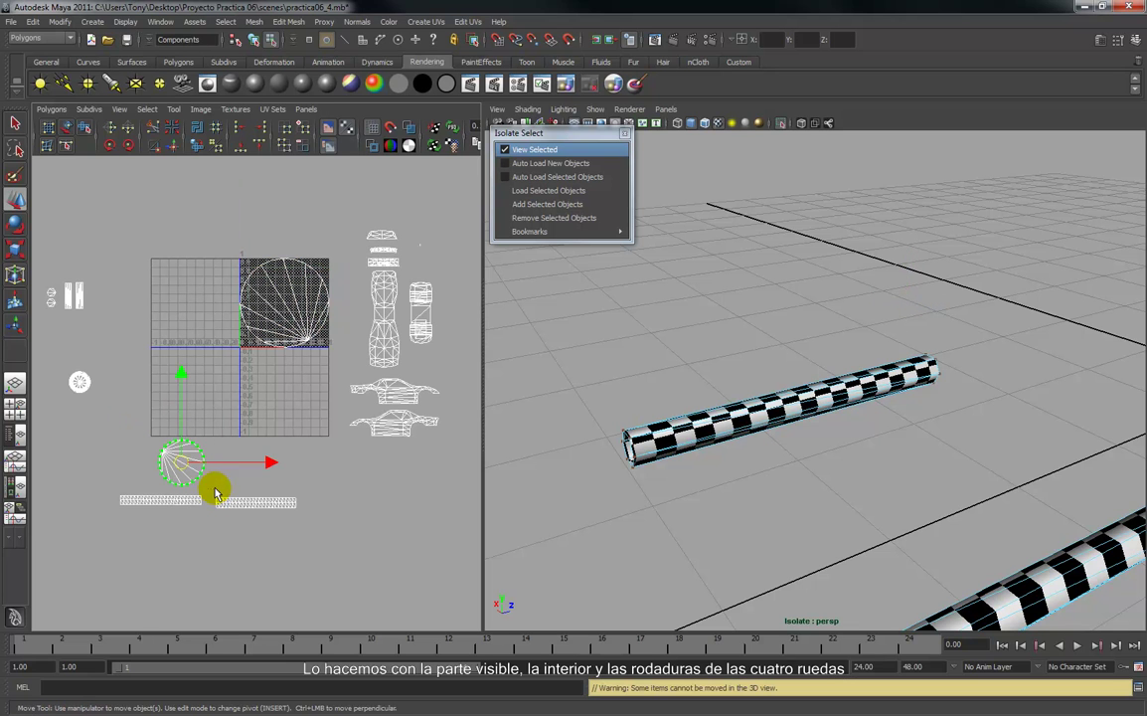
Normalize the selected inner wheel disc UVs below the UV grid so they fill the 0–1 texture square.
click(52, 110)
click(72, 209)
alt+middle_drag(154, 256, 172, 288)
click(175, 289)
Normalize the two inner wheel disc UV shells above the grid, one at a time, so they overlap the other discs.
alt+middle_drag(150, 215, 143, 279)
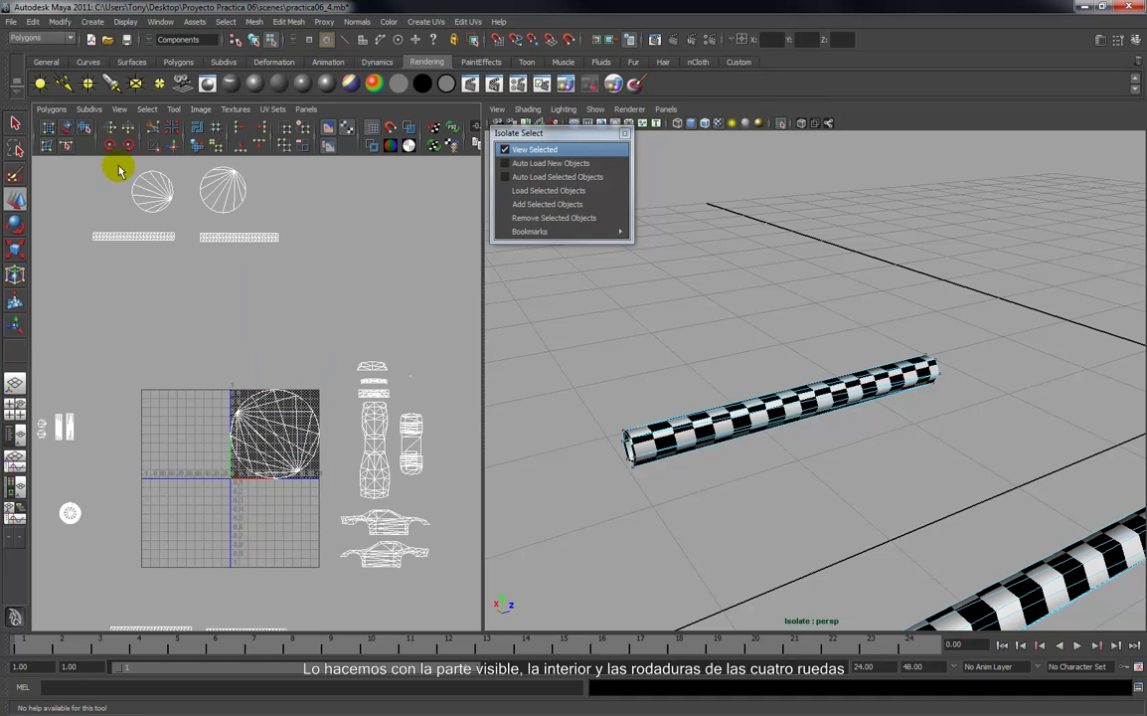
drag(179, 225, 179, 225)
click(52, 110)
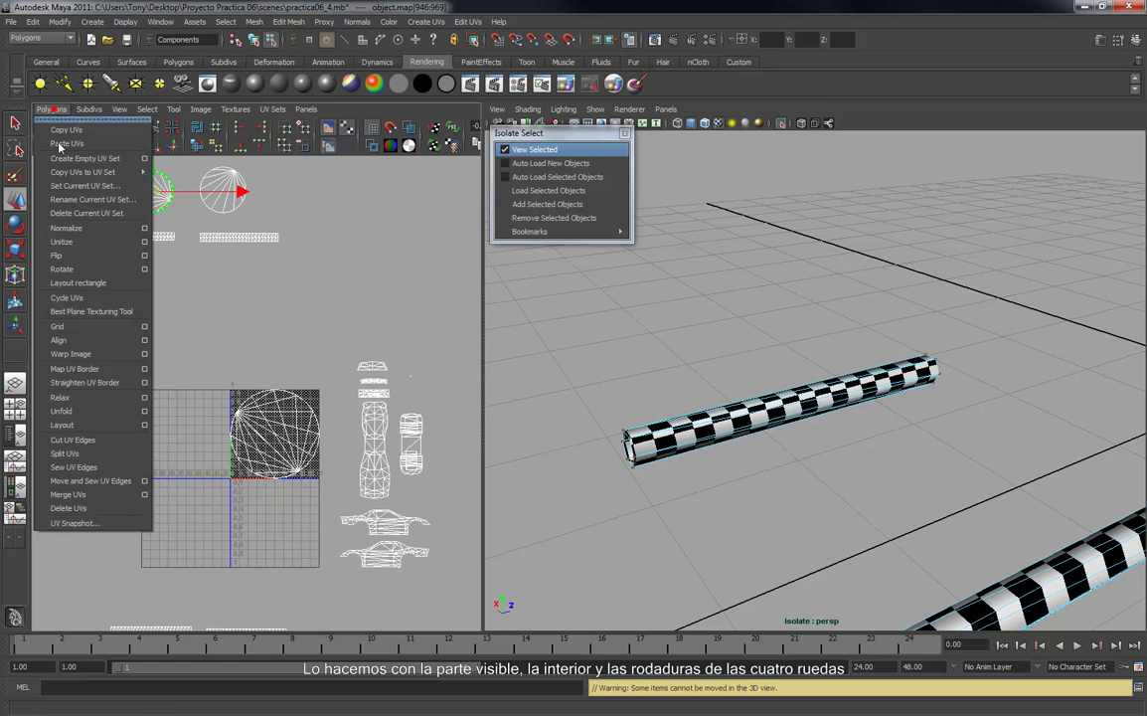
click(71, 231)
click(241, 223)
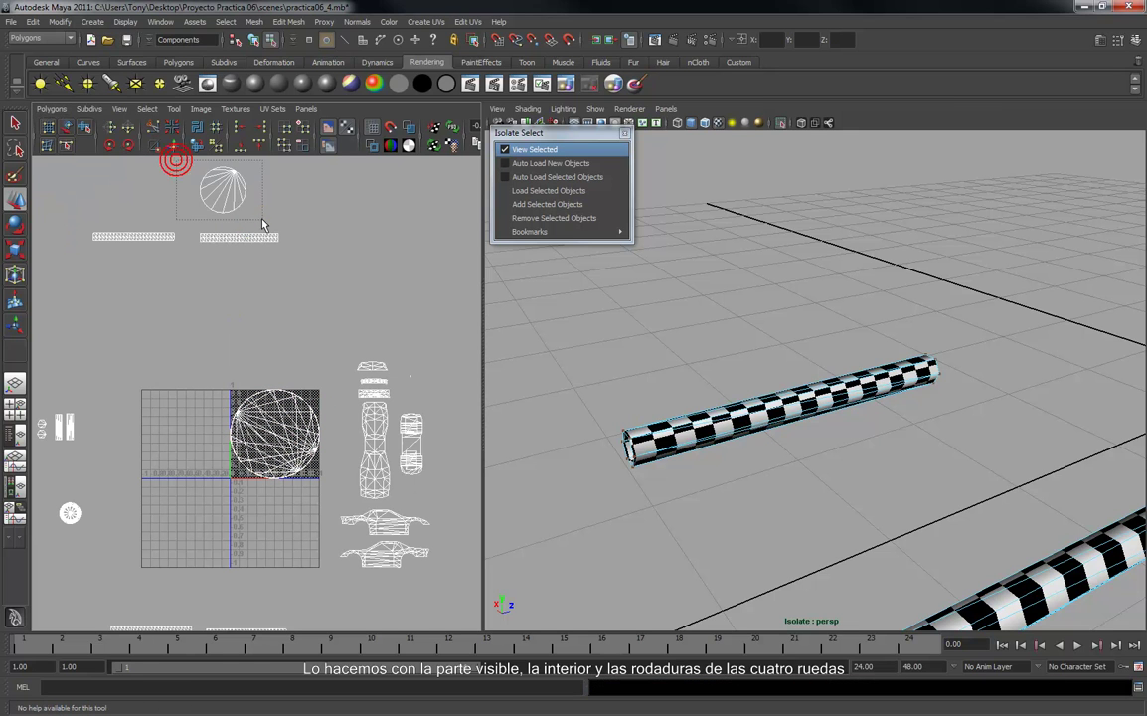
drag(264, 224, 263, 224)
click(51, 110)
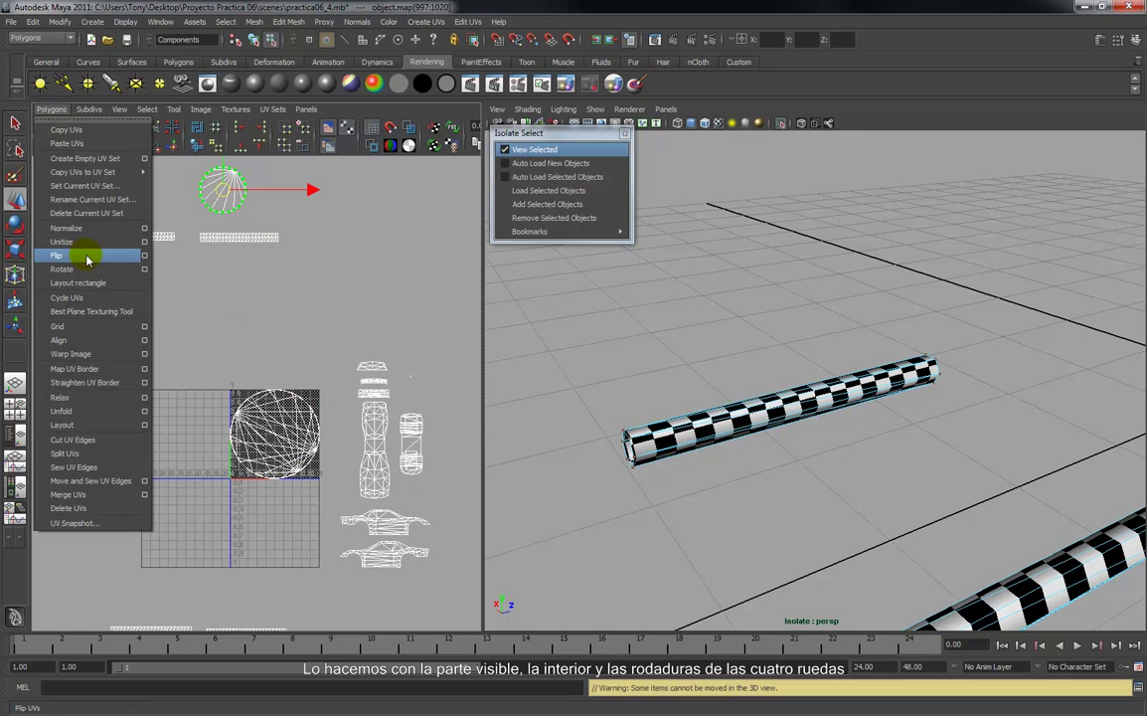
click(82, 227)
Select the stacked inner wheel discs, scale them down and place them just below the small disc beside the grid.
click(245, 390)
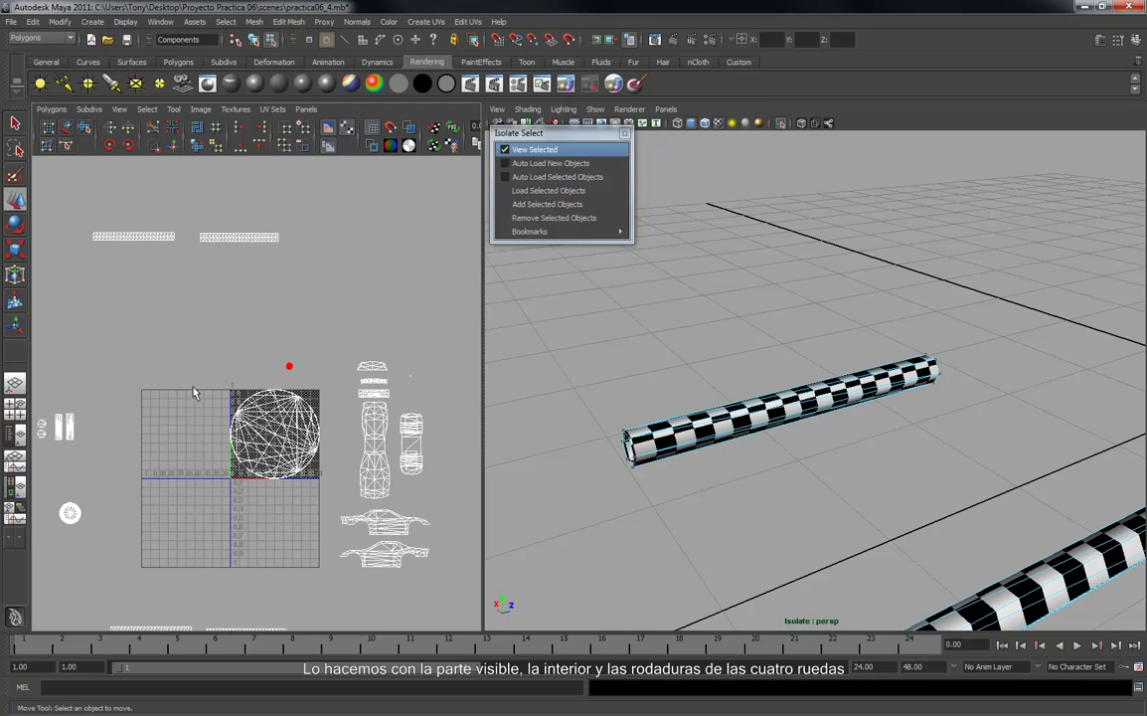
right_click(249, 411)
click(263, 404)
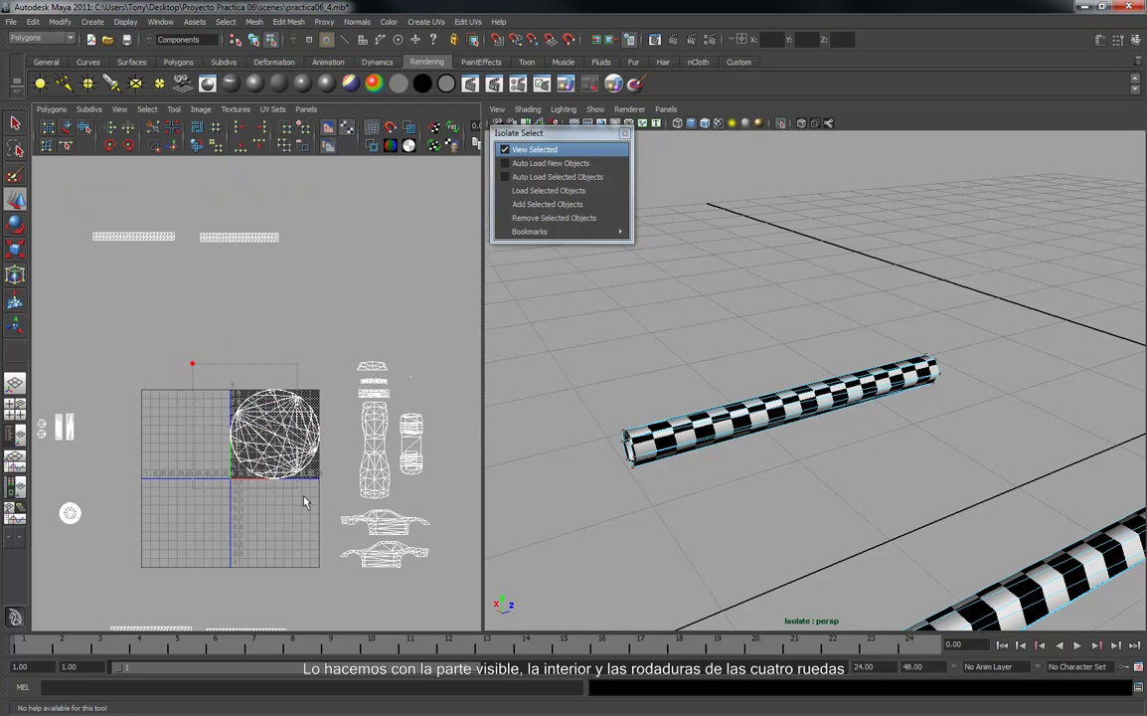
drag(324, 496, 327, 501)
key(r)
drag(276, 434, 207, 456)
key(w)
drag(271, 437, 77, 547)
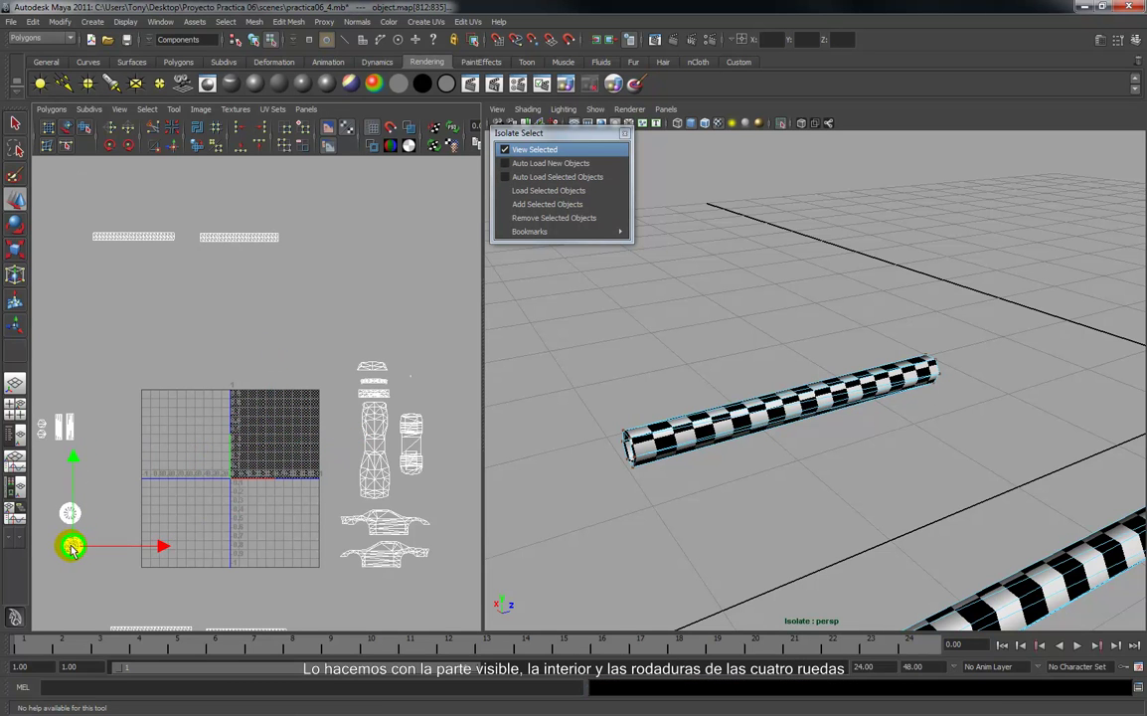
click(118, 330)
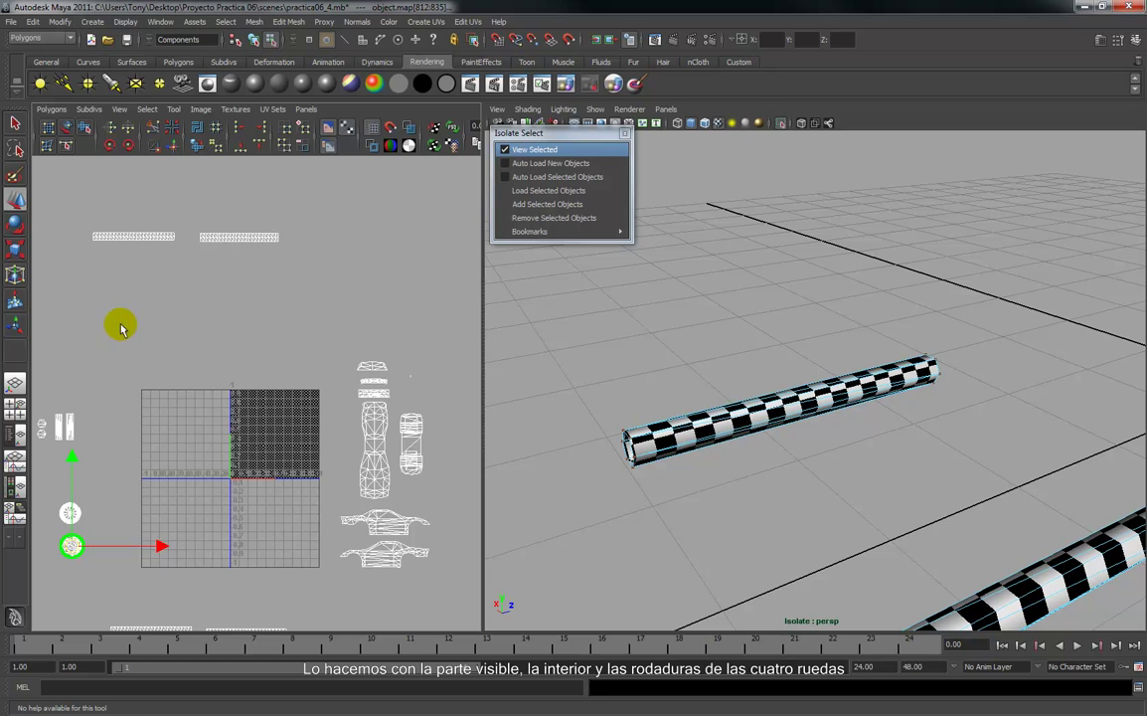
Normalize the two tire tread UV strips above the grid, one after the other.
alt+middle_drag(126, 317, 140, 332)
right_click(137, 255)
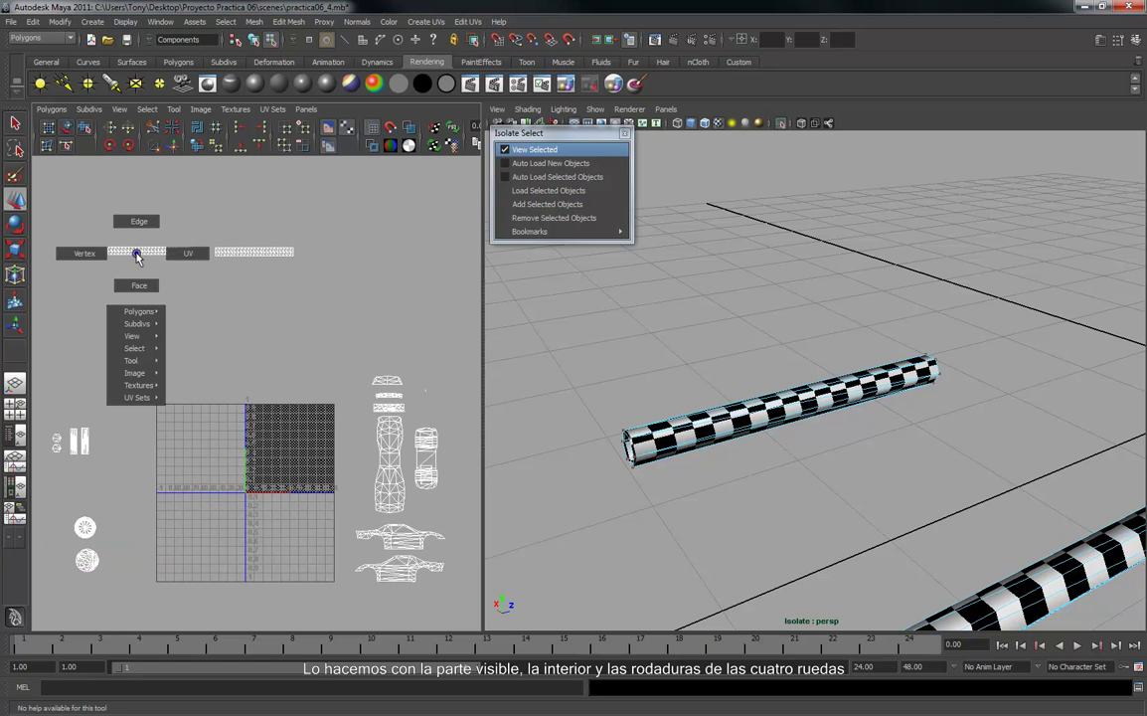
click(193, 256)
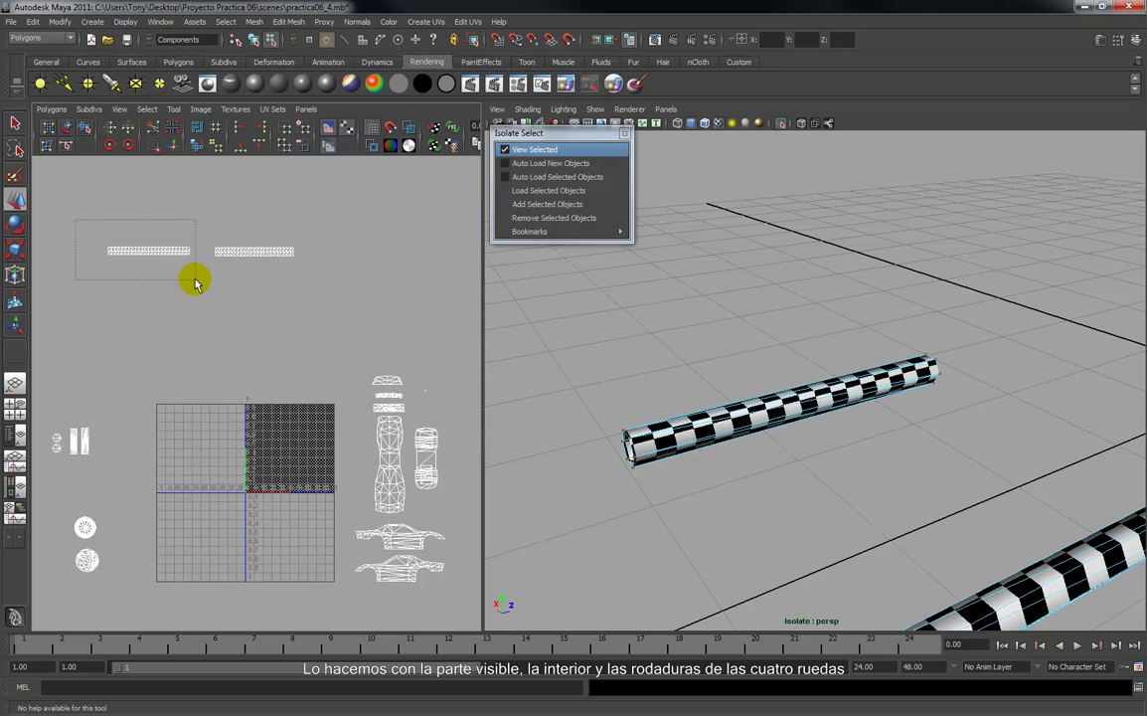
drag(194, 282, 196, 282)
click(52, 111)
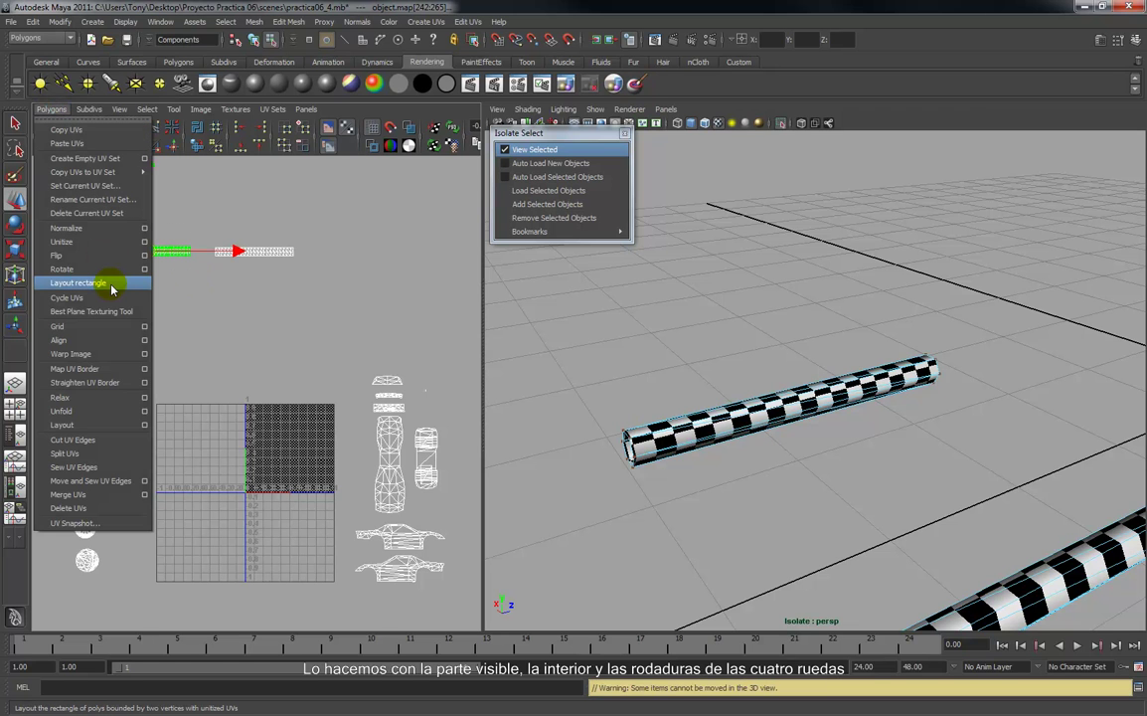
click(97, 227)
click(309, 302)
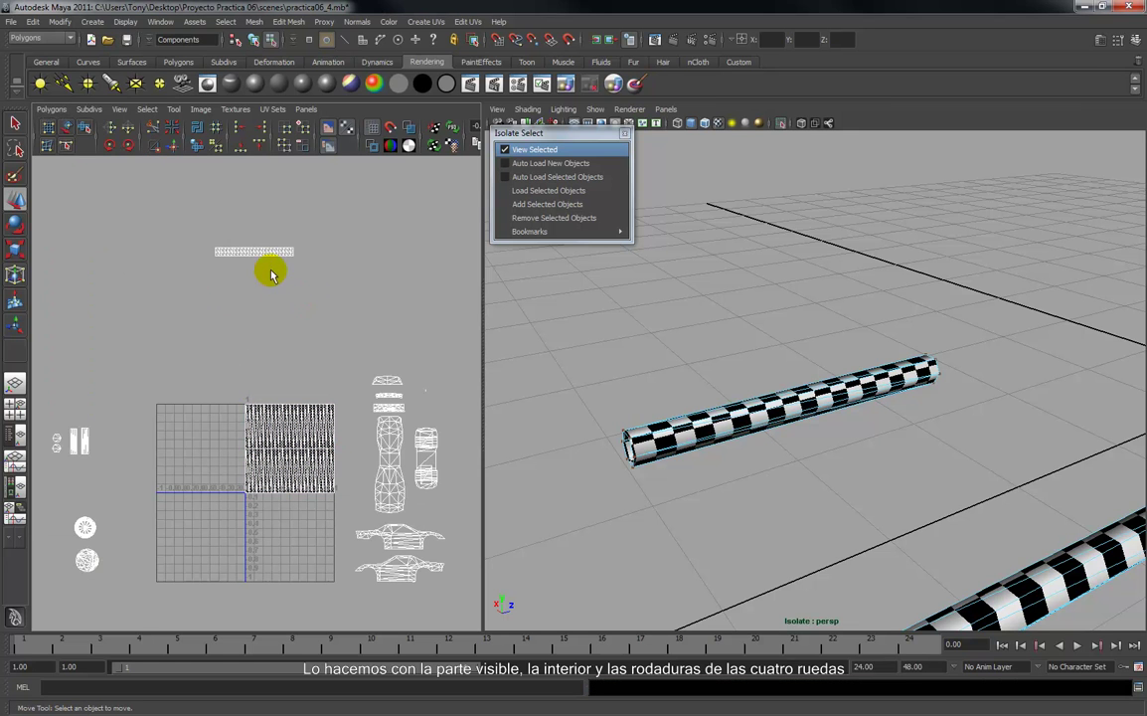
right_click(268, 256)
right_drag(304, 261, 306, 261)
drag(183, 238, 329, 275)
click(48, 117)
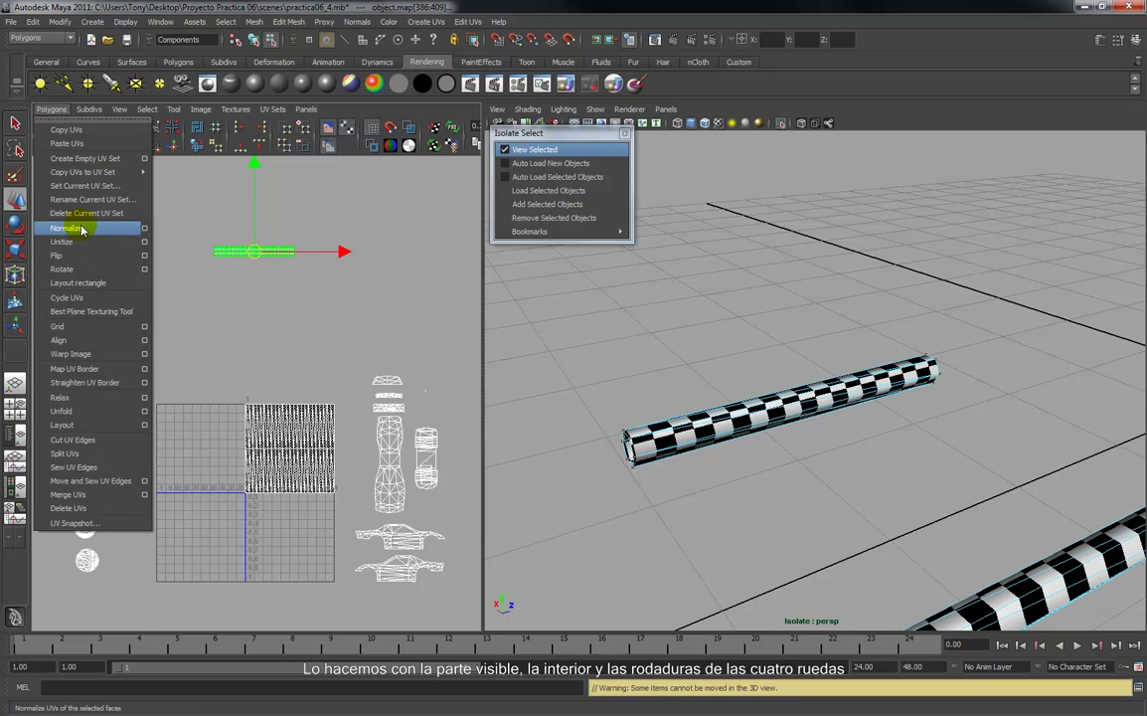
click(81, 225)
Normalize the two tire tread UV strips below the grid so all four treads overlap.
alt+middle_drag(242, 554, 231, 378)
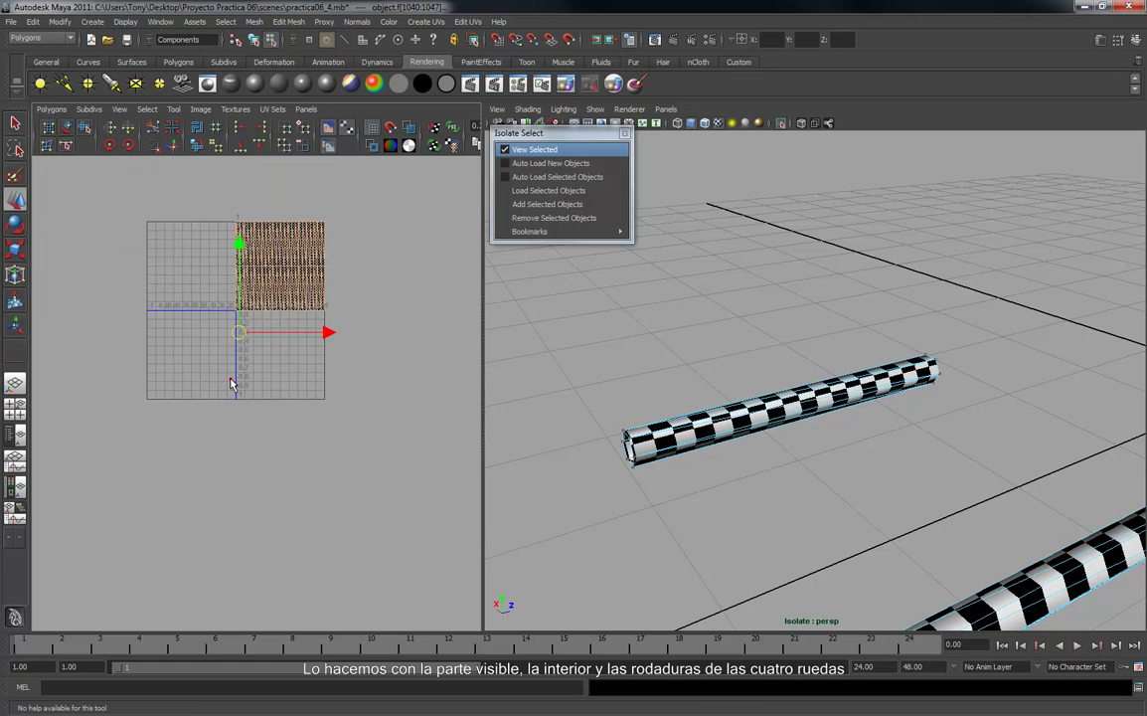
click(231, 379)
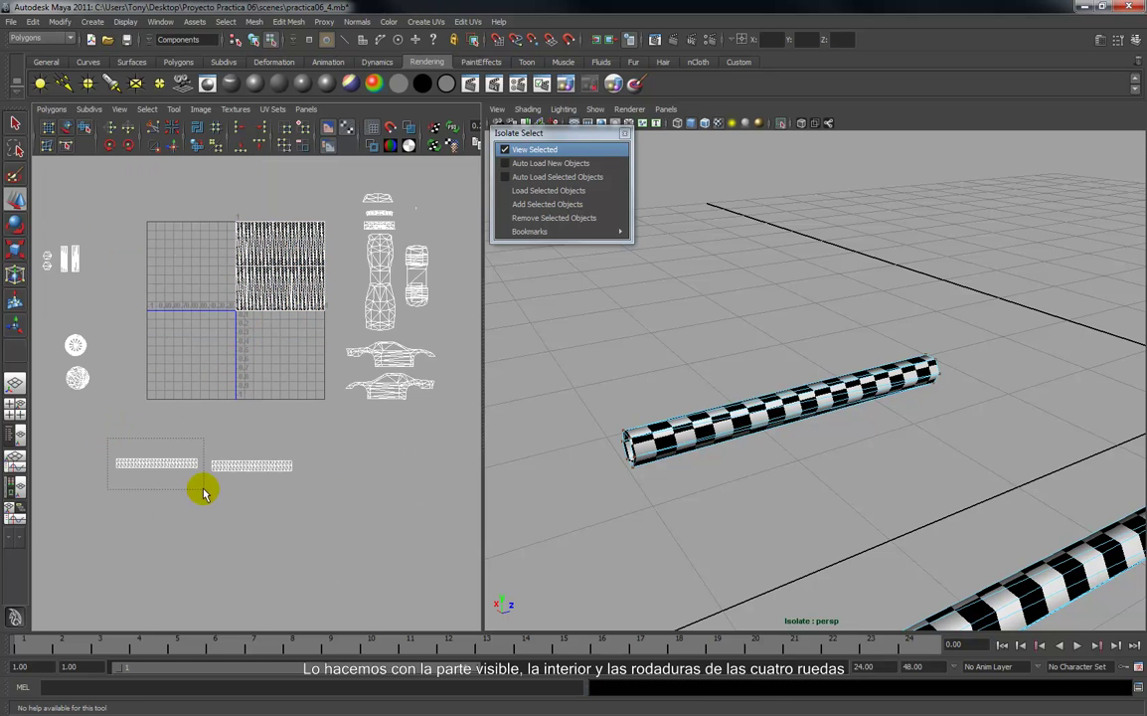
drag(202, 492, 202, 491)
click(68, 114)
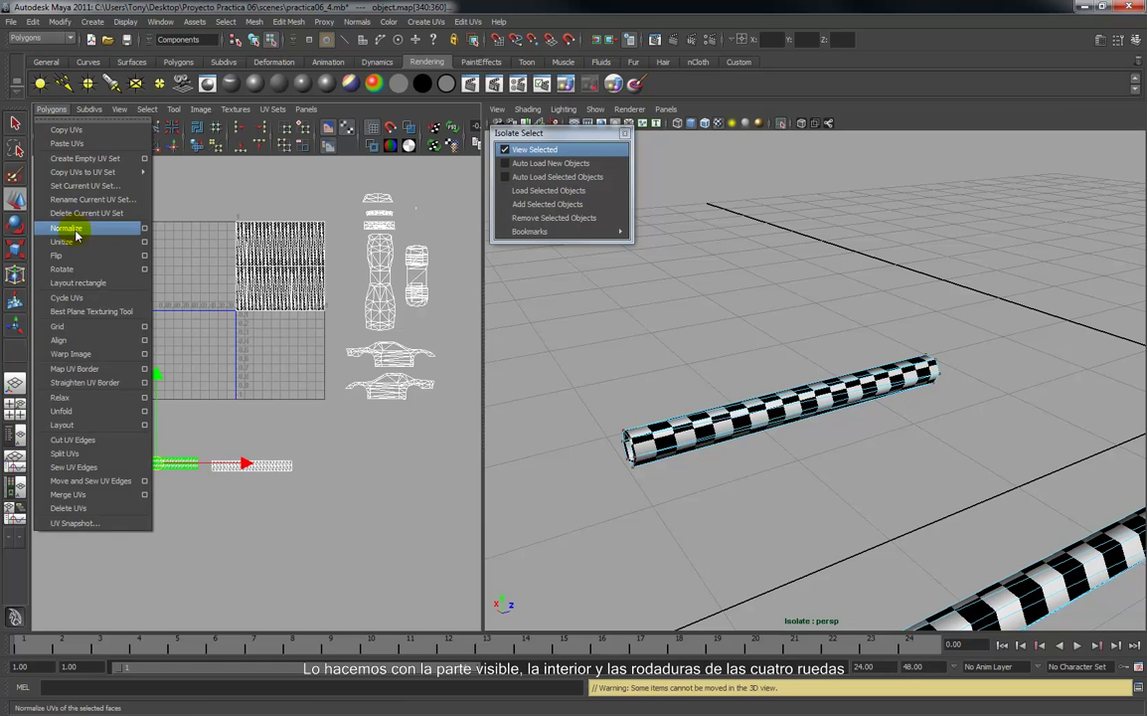
click(69, 225)
click(283, 451)
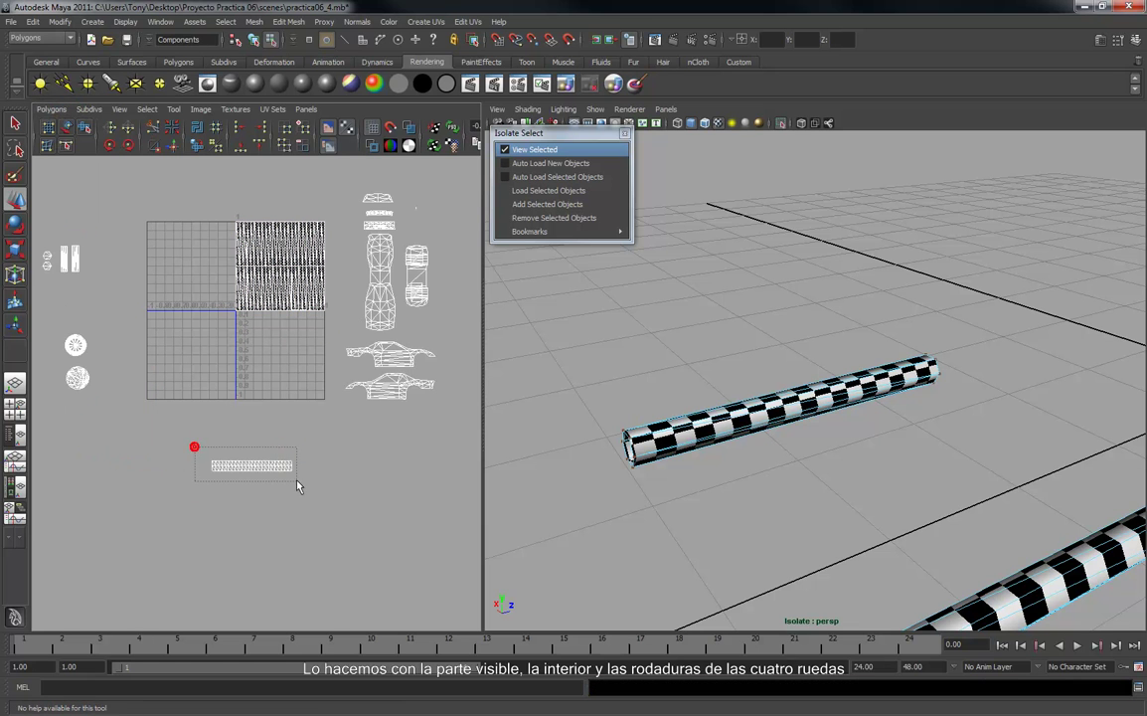
drag(294, 485, 294, 485)
click(51, 109)
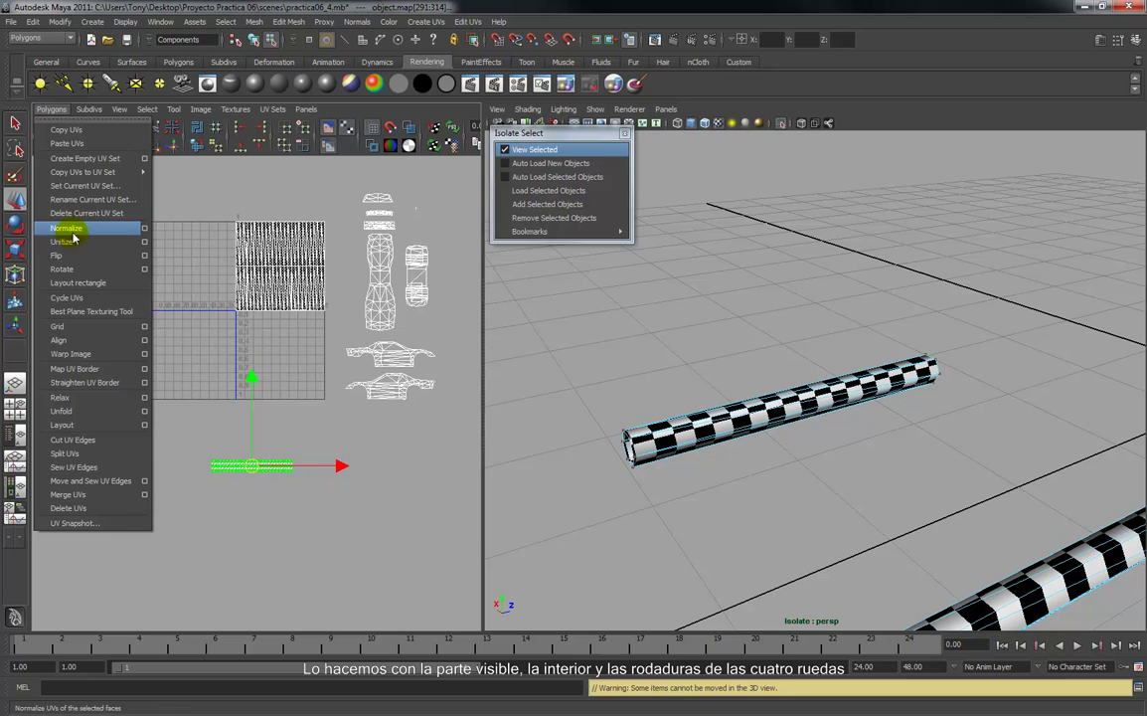
click(71, 230)
click(236, 390)
Select the stacked tread UVs in the texture square, scale them down and flatten them vertically into a thin strip.
alt+middle_drag(238, 361, 222, 402)
drag(182, 224, 196, 246)
drag(311, 348, 309, 356)
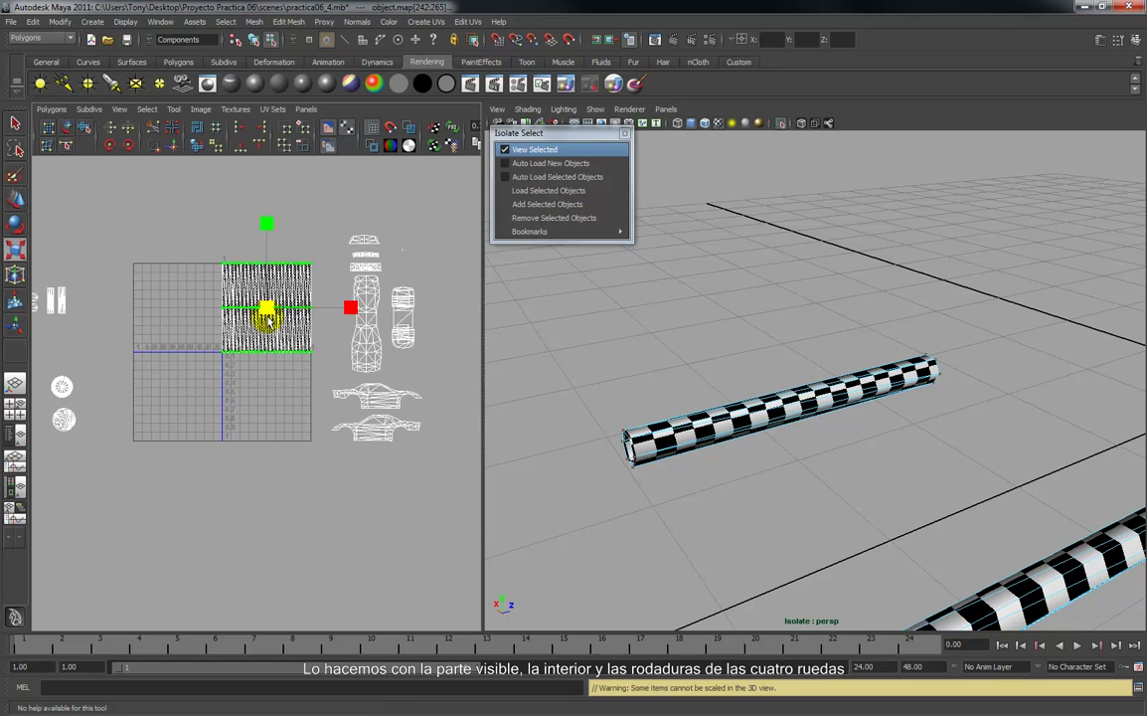
drag(266, 309, 222, 337)
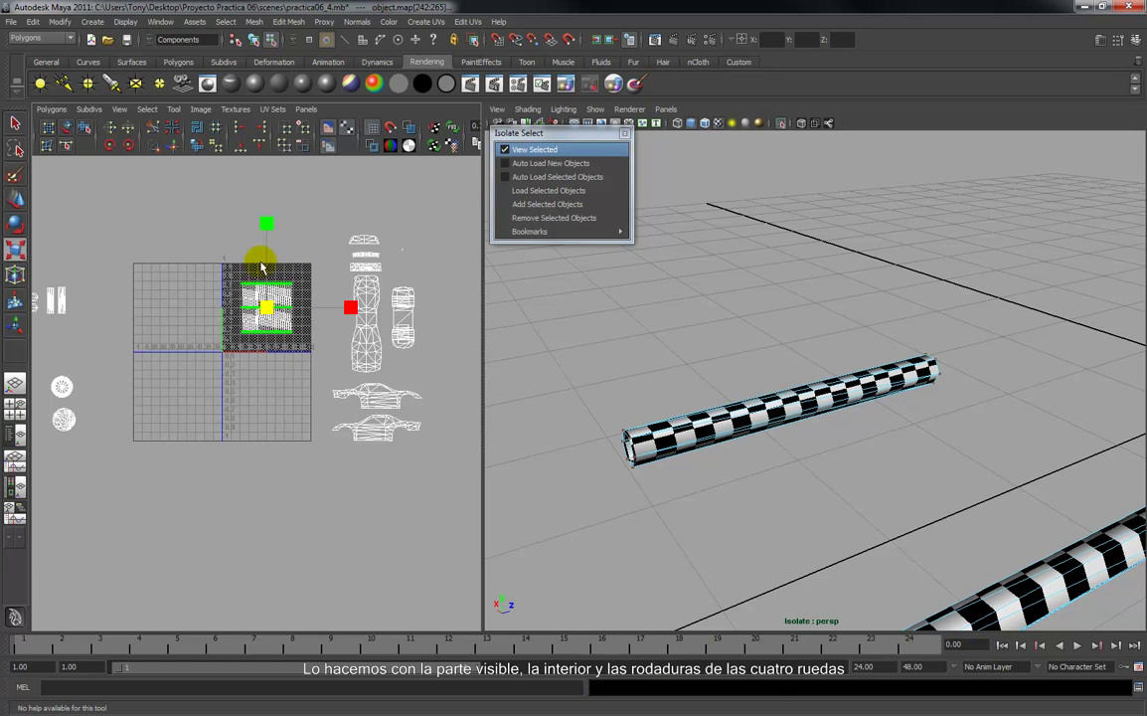
drag(269, 226, 262, 290)
Show the whole car again and widen the tread strip horizontally to even out the checker squares on the tire.
click(536, 149)
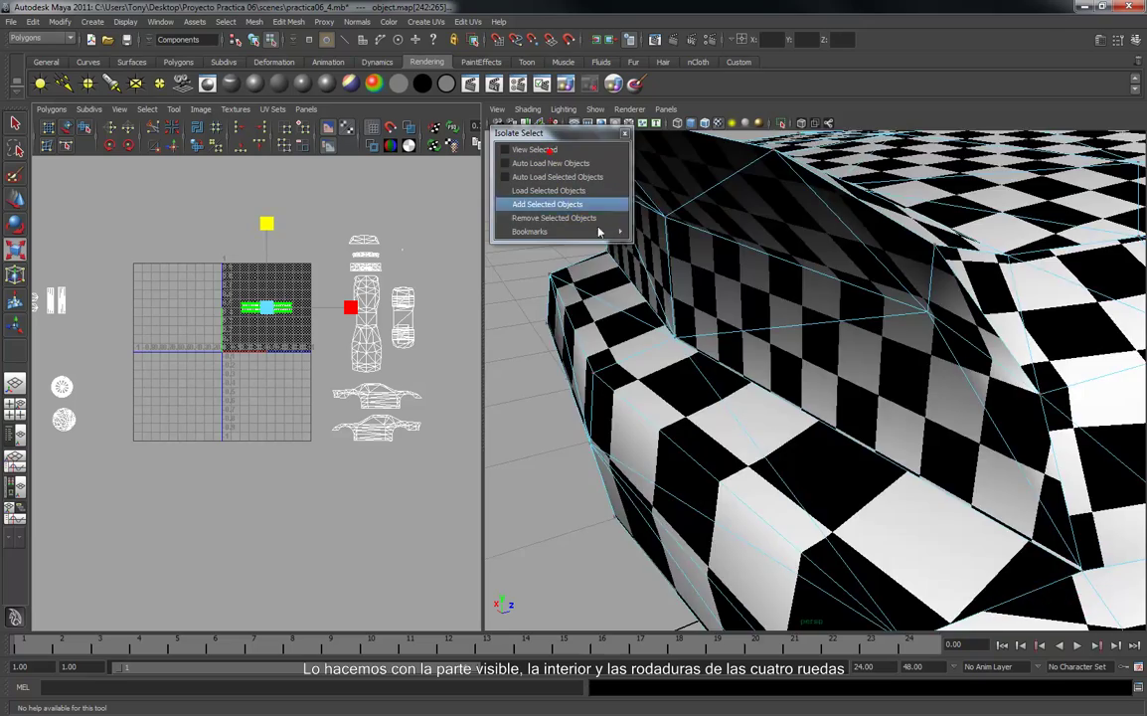
scroll(658, 341, up, 3)
alt+drag(659, 344, 637, 233)
alt+drag(683, 428, 668, 343)
drag(351, 308, 386, 314)
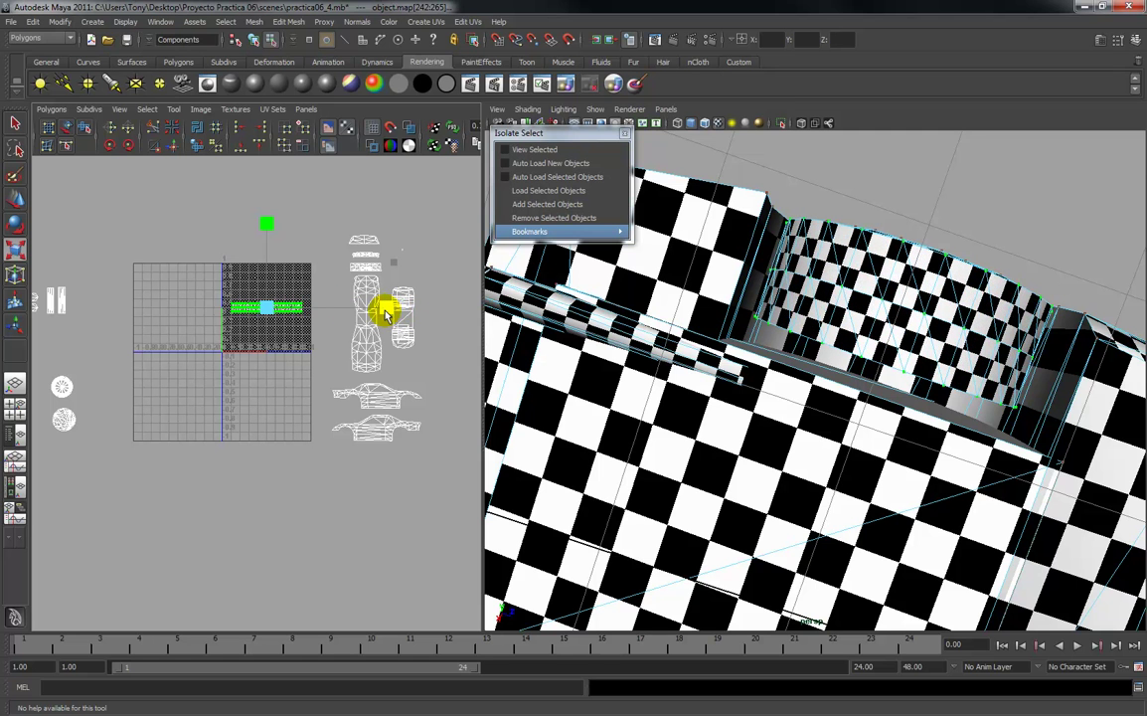
Move the stacked tread strip out of the texture square to just below the wheel discs.
key(w)
drag(271, 311, 57, 448)
click(85, 495)
Normalize the upper hexagonal end cap UVs of the exhaust pipes.
alt+middle_drag(223, 377, 278, 300)
scroll(138, 310, up, 2)
alt+middle_drag(141, 310, 255, 349)
scroll(212, 326, up, 4)
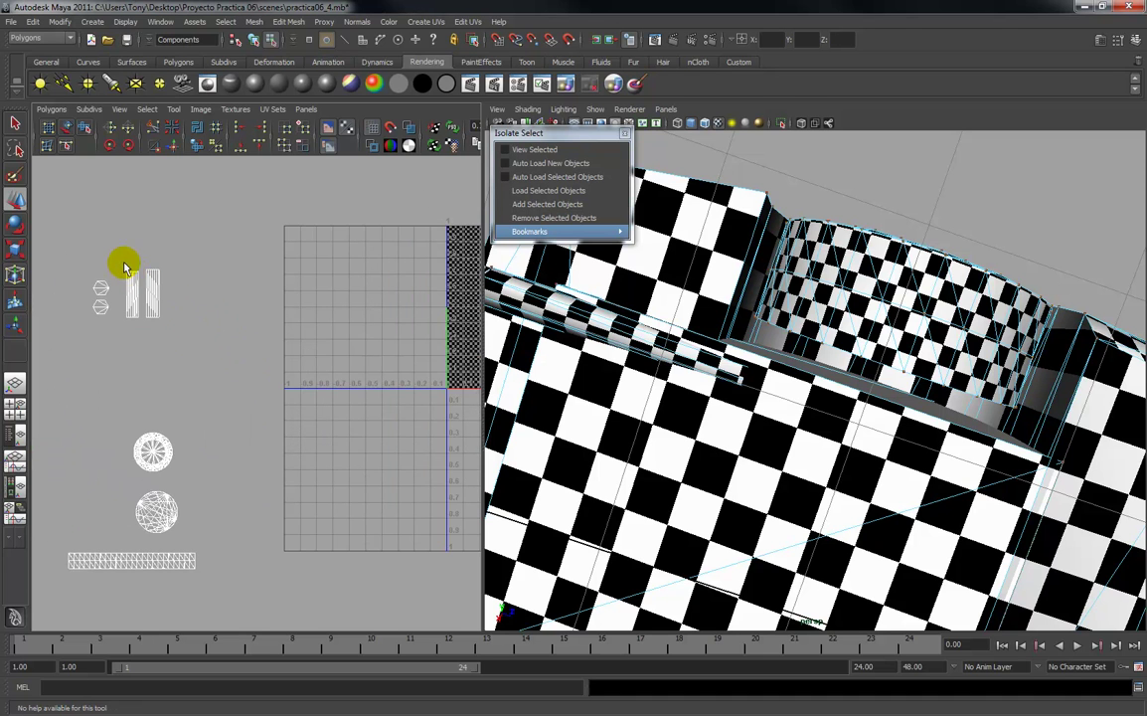
alt+middle_drag(125, 321, 147, 345)
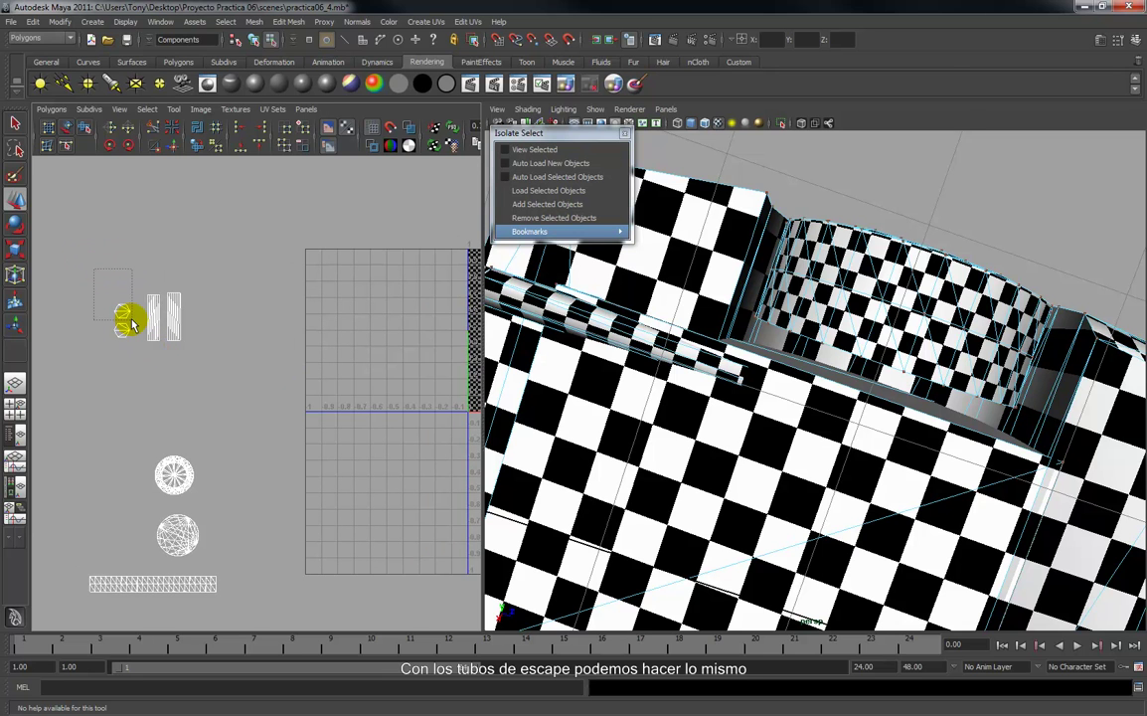
drag(133, 323, 133, 324)
alt+middle_drag(255, 296, 181, 250)
scroll(225, 255, down, 2)
click(55, 111)
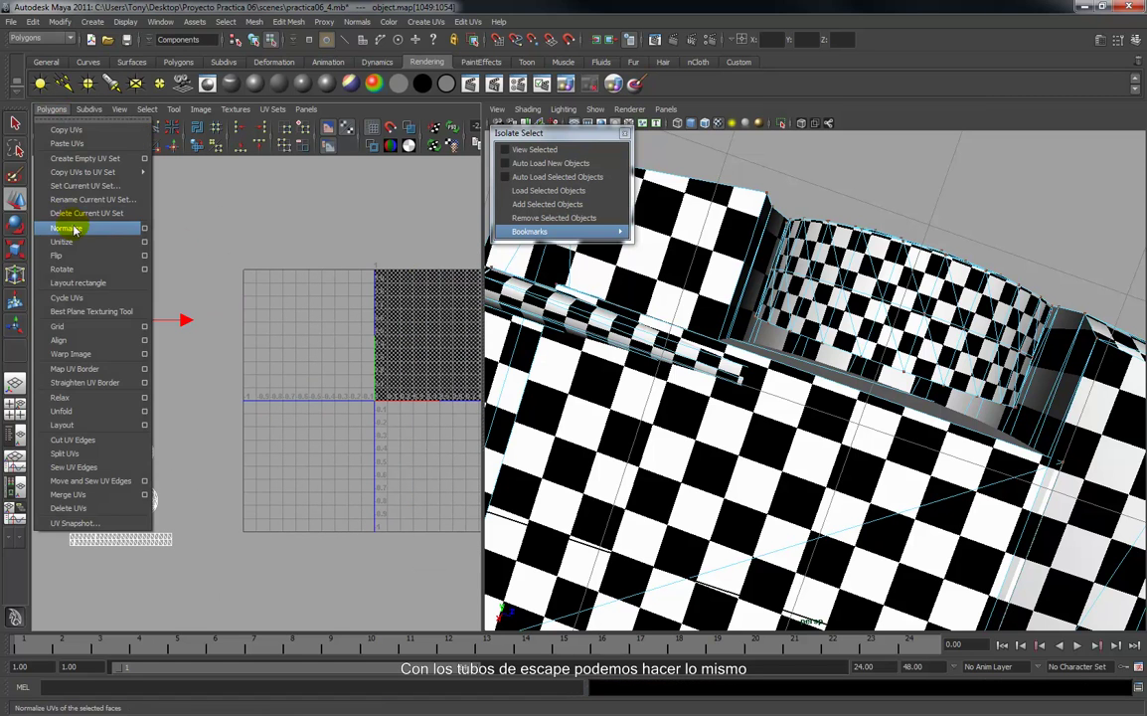
click(66, 207)
click(217, 282)
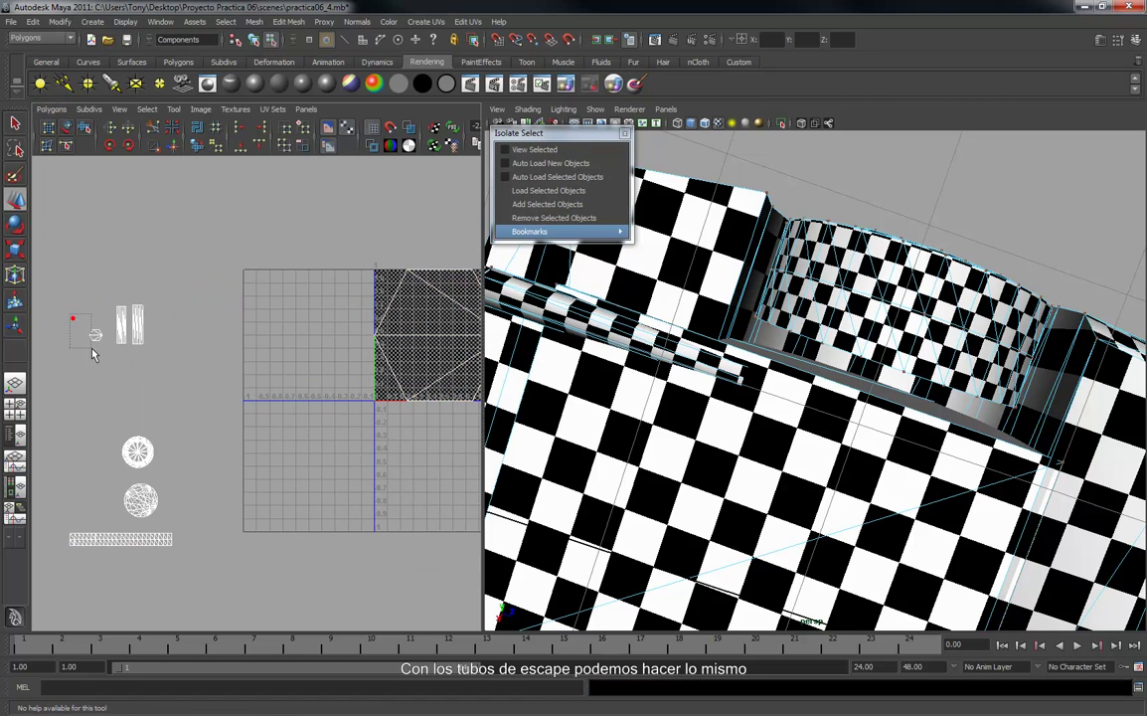
Normalize the remaining hexagonal exhaust end cap so it overlaps the first one.
click(95, 335)
click(51, 110)
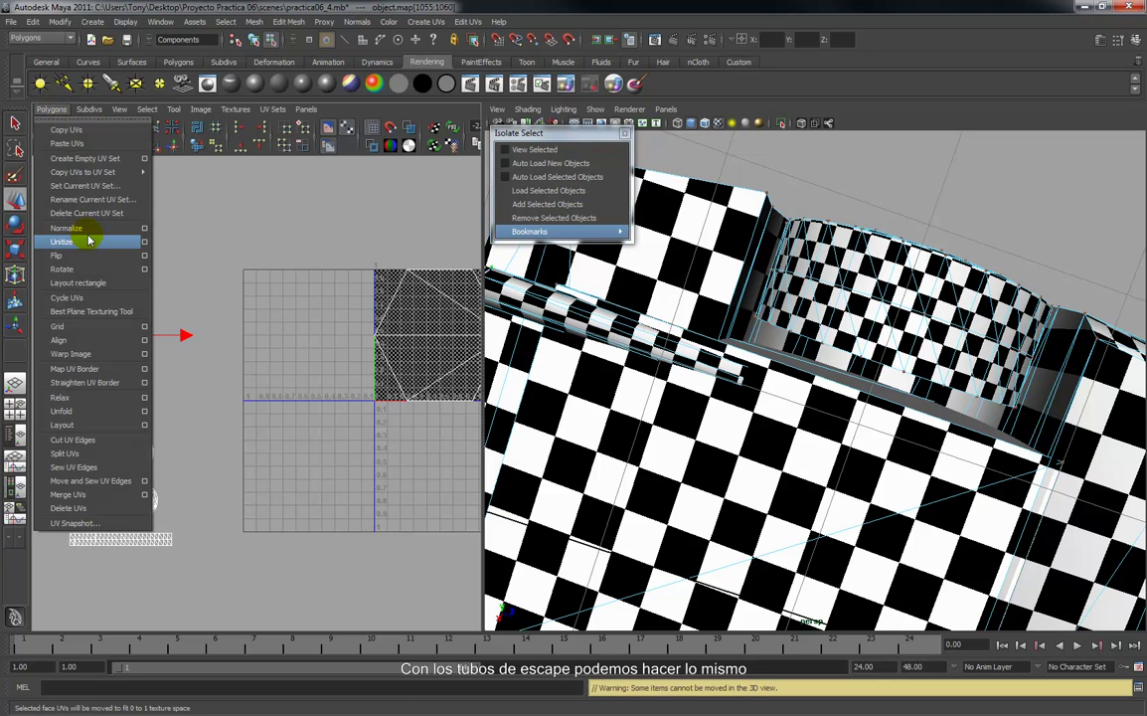
click(87, 227)
click(87, 227)
Select the overlapping exhaust end caps in the texture square and scale them down uniformly.
alt+middle_drag(288, 249, 130, 229)
click(249, 227)
drag(210, 226, 350, 397)
key(r)
drag(281, 316, 206, 345)
Move the stacked exhaust end caps out of the texture square to below the exhaust pipe strips.
key(w)
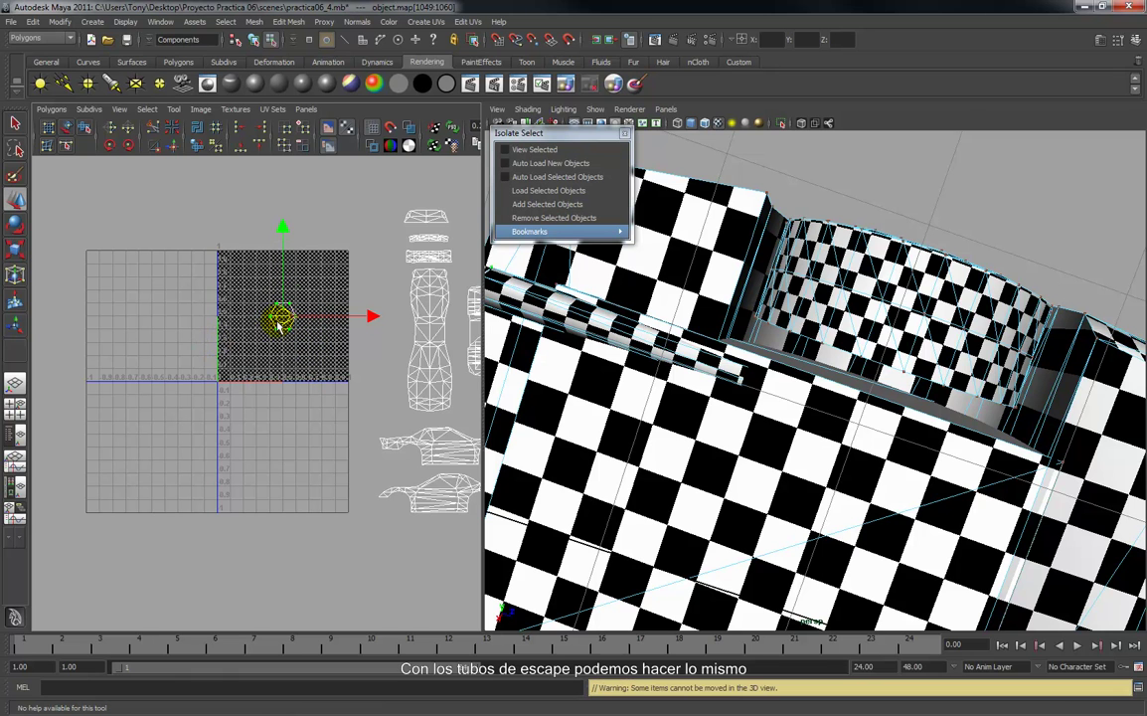
drag(133, 229, 133, 231)
click(150, 317)
alt+middle_drag(140, 308, 235, 307)
alt+right_drag(229, 301, 208, 240)
drag(269, 266, 83, 360)
key(r)
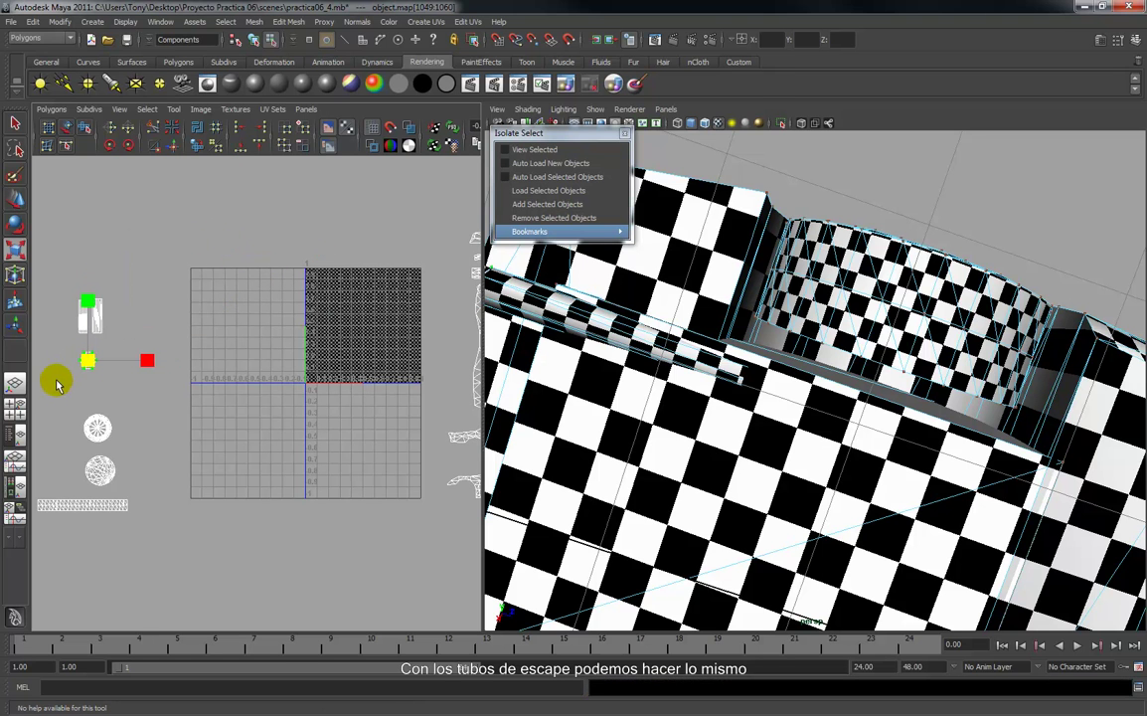
Normalize both exhaust pipe UV strips, one after the other, so they overlap in the texture square.
click(96, 303)
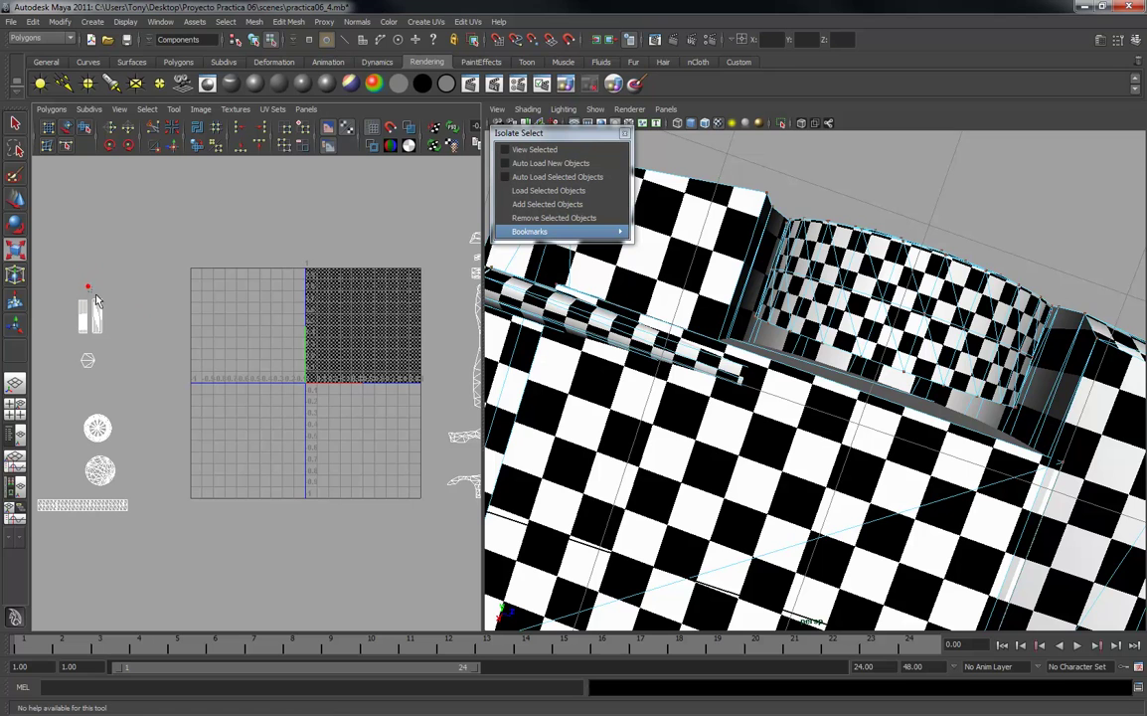
drag(87, 286, 118, 341)
click(52, 110)
click(68, 240)
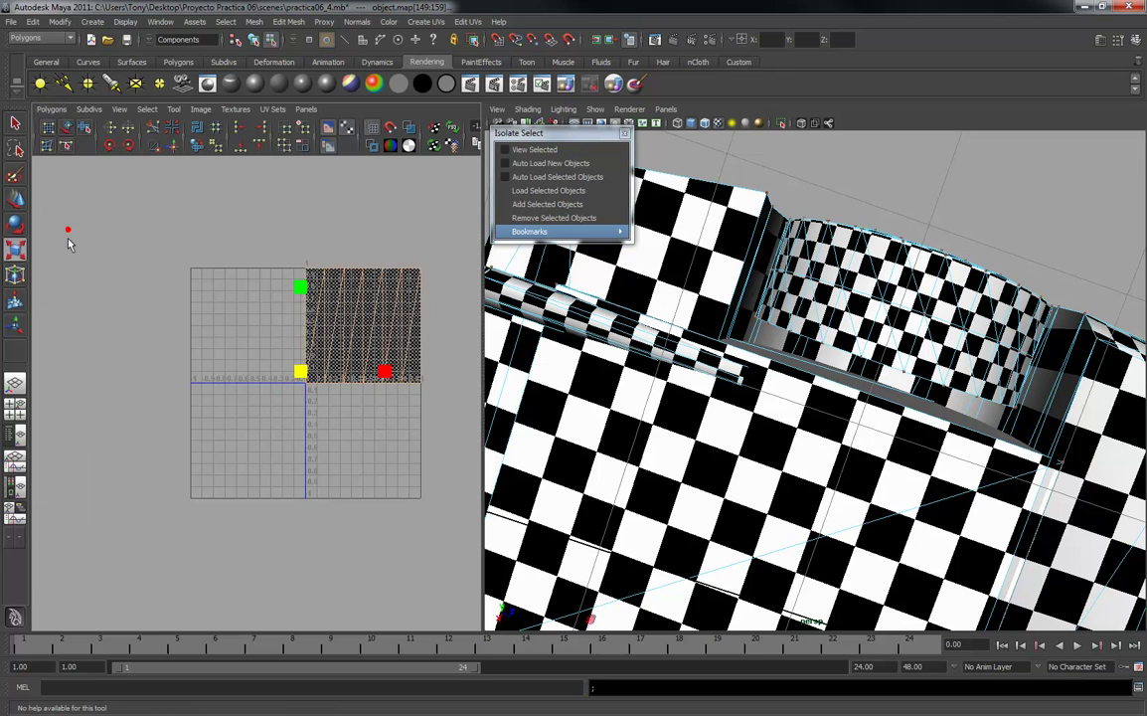
key(w)
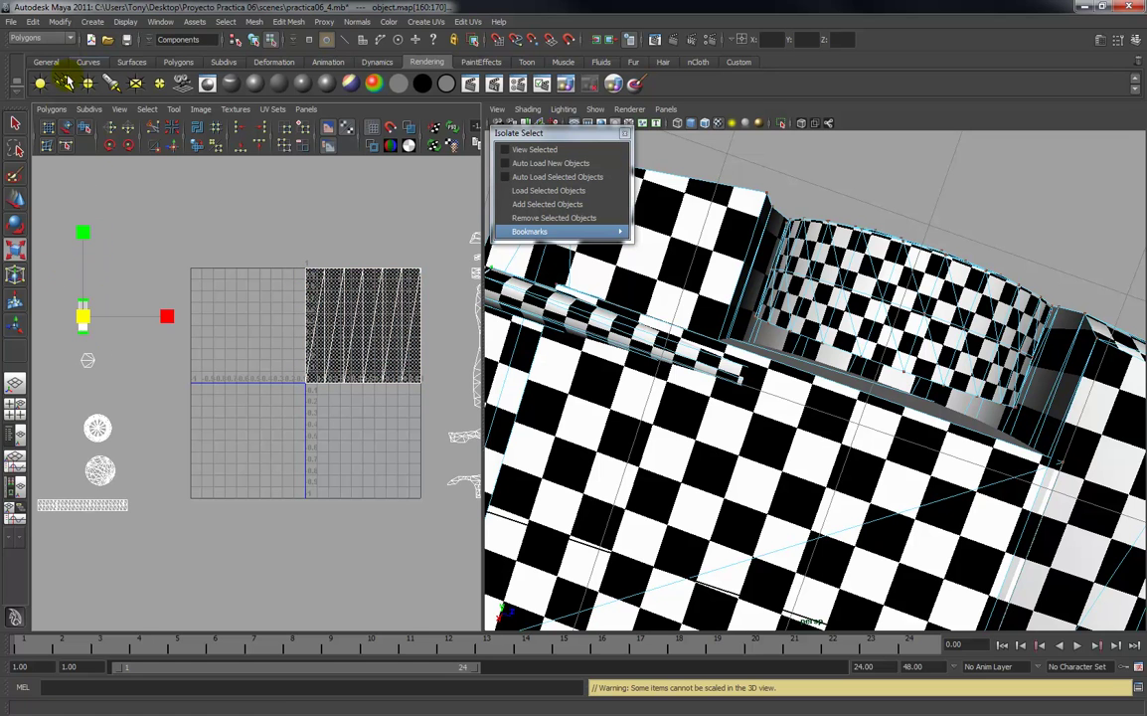
click(51, 109)
click(79, 230)
Scale the overlapping exhaust pipe UVs into a small upright strip and place it above the hexagonal end caps.
drag(296, 248, 433, 412)
key(r)
drag(380, 331, 335, 338)
drag(440, 328, 501, 331)
drag(364, 326, 86, 328)
key(w)
click(106, 393)
Select all the exhaust and wheel UV shells and move them together onto the left half of the UV grid.
scroll(164, 389, down, 5)
alt+middle_drag(206, 383, 153, 397)
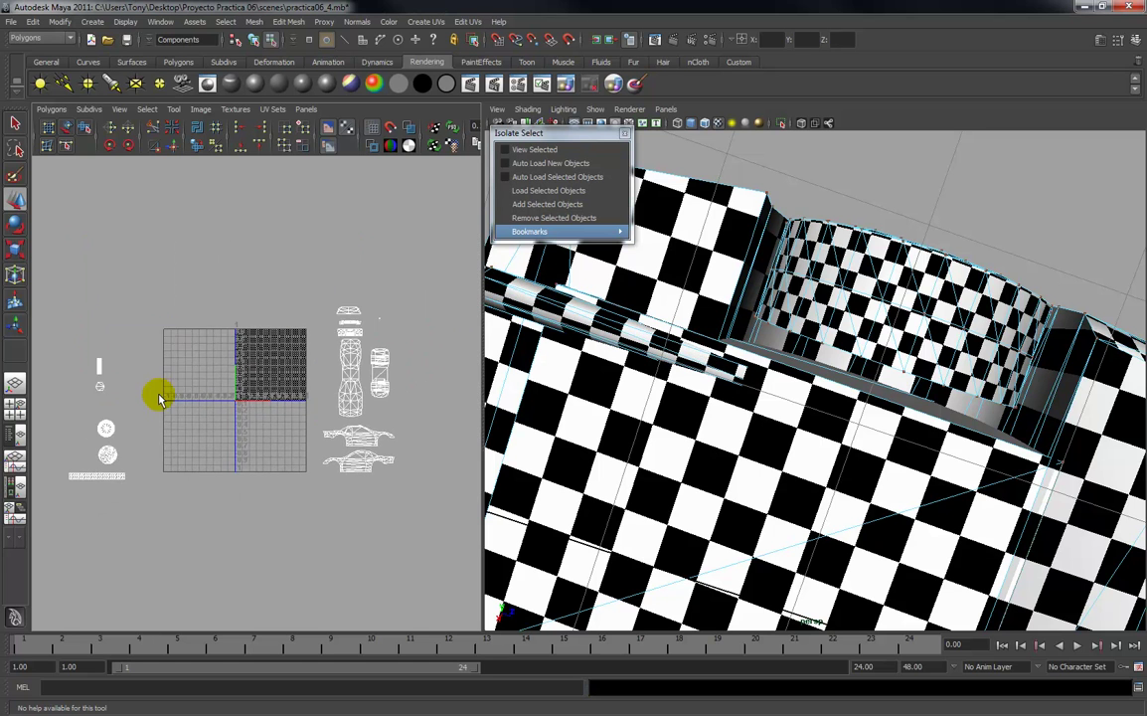
scroll(272, 371, up, 2)
scroll(275, 373, up, 2)
alt+middle_drag(265, 365, 326, 309)
scroll(188, 344, down, 2)
alt+middle_drag(238, 333, 238, 333)
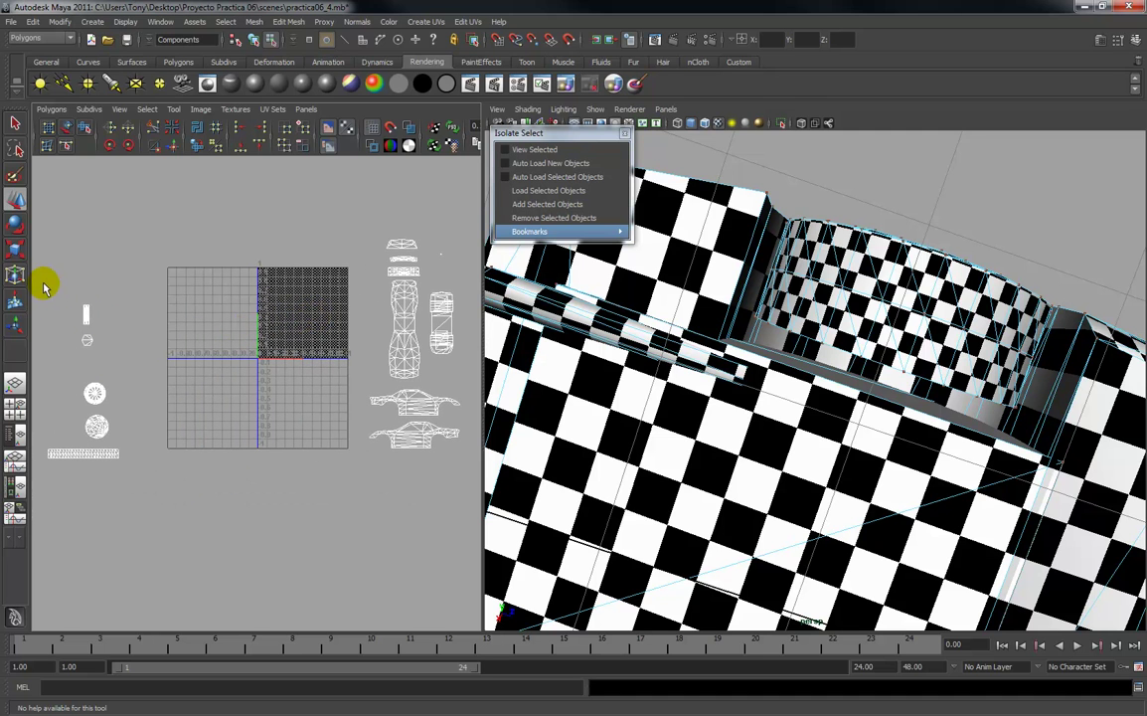
drag(122, 509, 122, 507)
drag(84, 386, 213, 314)
alt+middle_drag(272, 343, 141, 342)
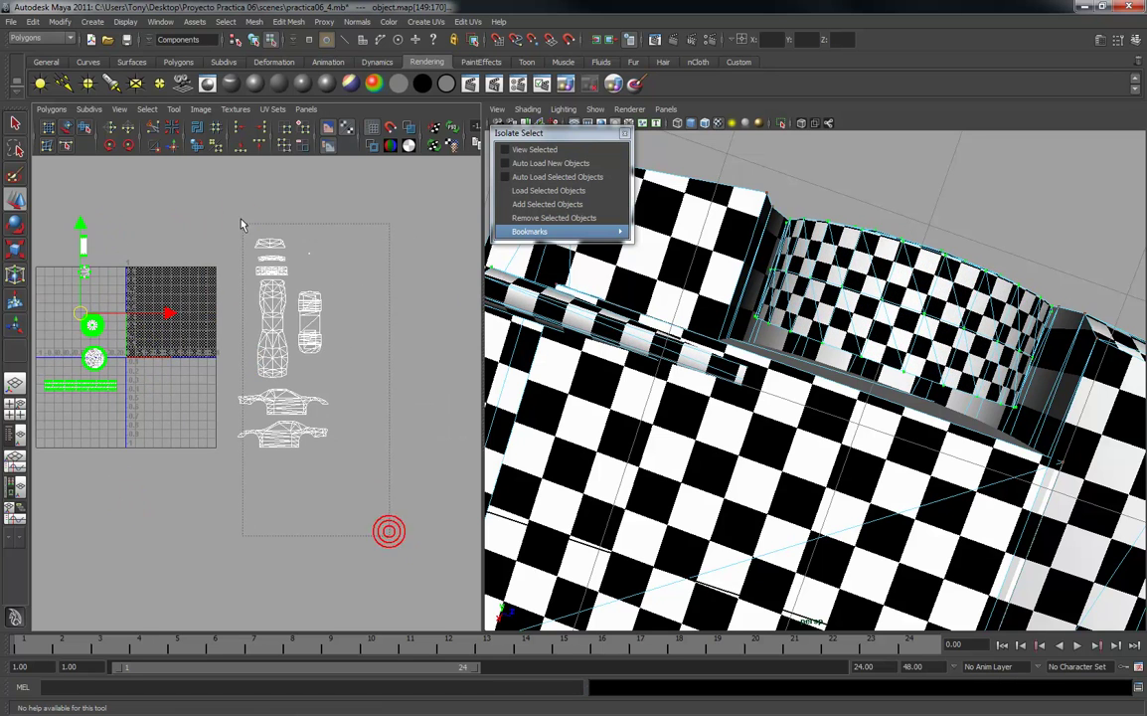
Select all the car body UV shells and move them together up and closer to the texture square.
drag(235, 212, 234, 211)
drag(281, 342, 260, 319)
alt+right_drag(276, 341, 247, 391)
alt+middle_drag(247, 392, 329, 475)
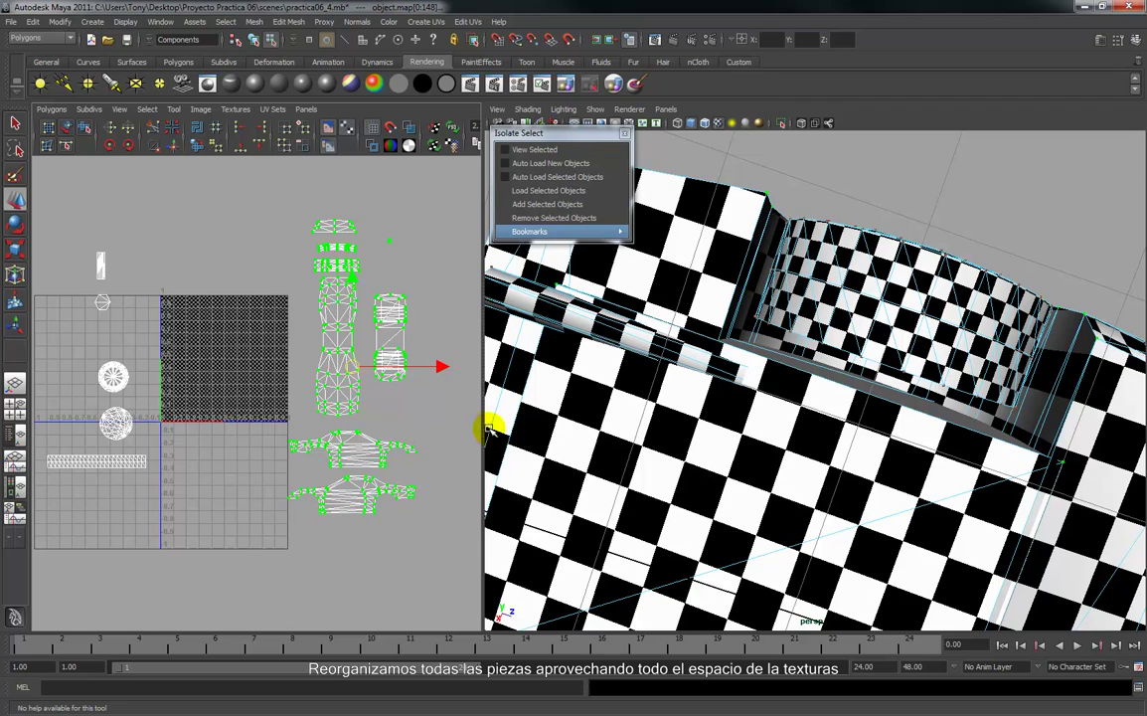
drag(558, 426, 633, 426)
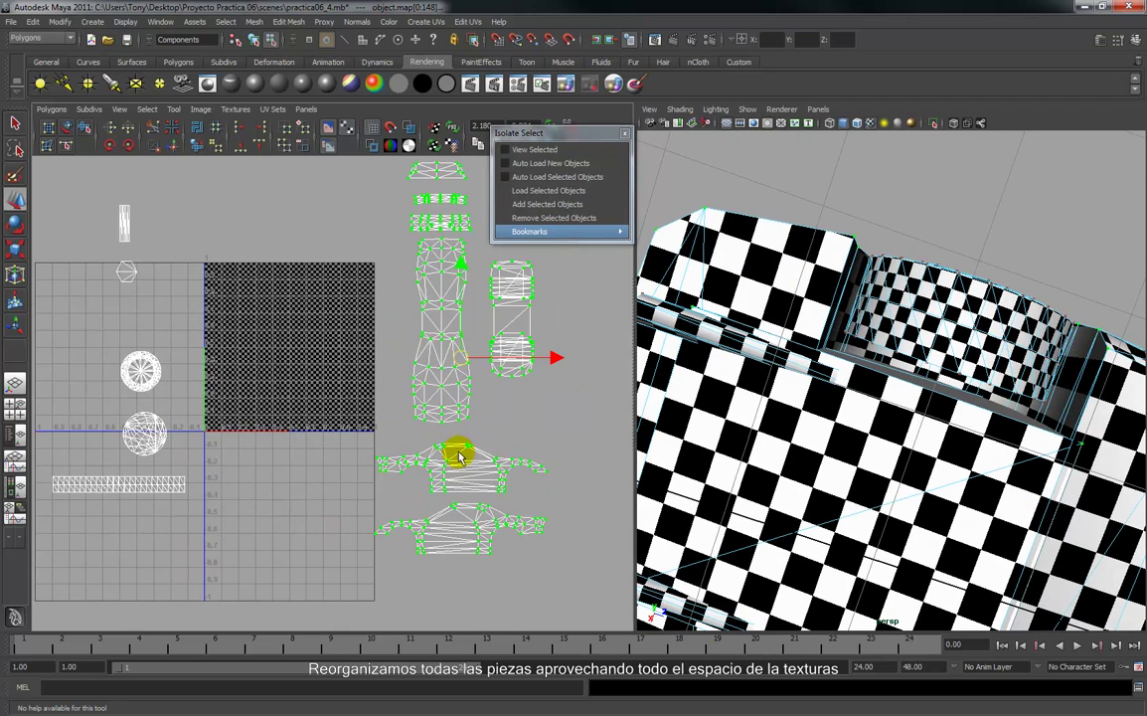
alt+right_drag(449, 430, 442, 373)
alt+middle_drag(443, 373, 435, 403)
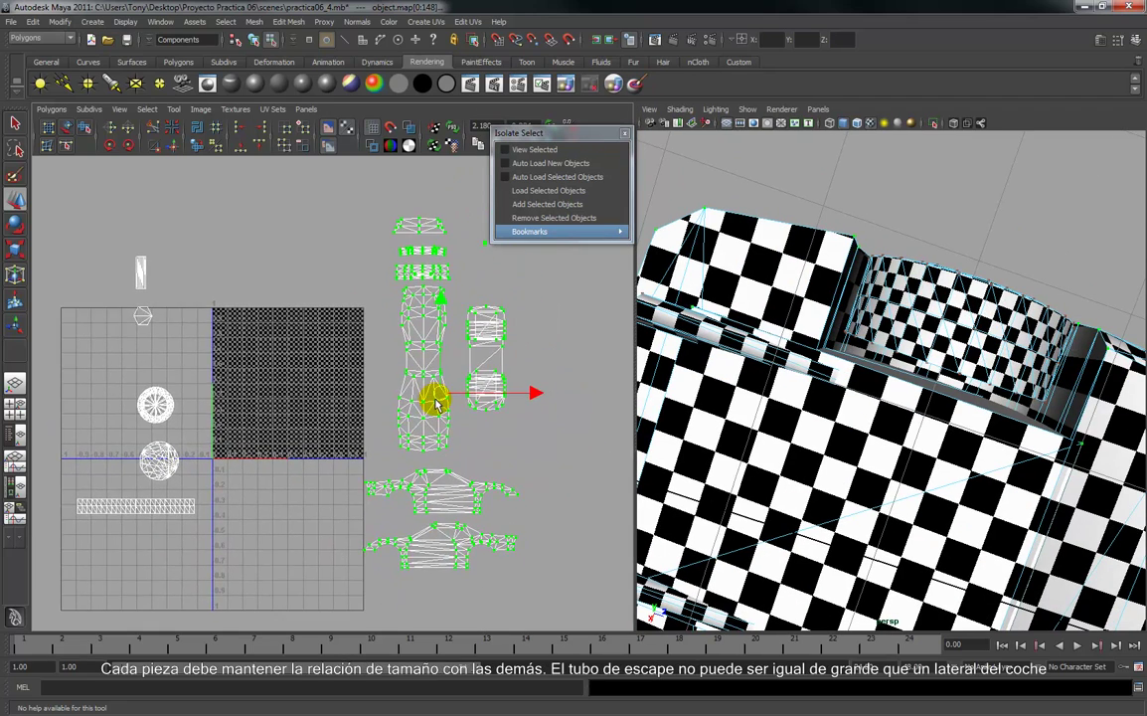
Scale the capsule-shaped body shell down to about half its size and move it into the upper part of the texture square.
click(486, 428)
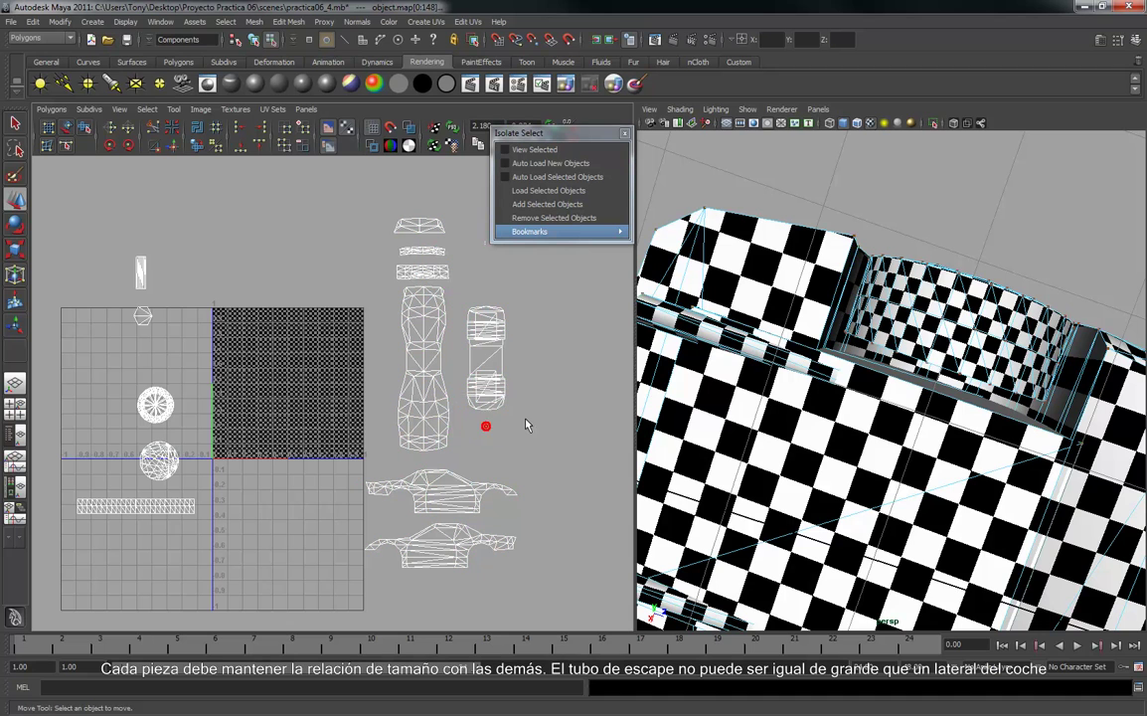
click(483, 323)
key(r)
drag(485, 358, 285, 348)
key(w)
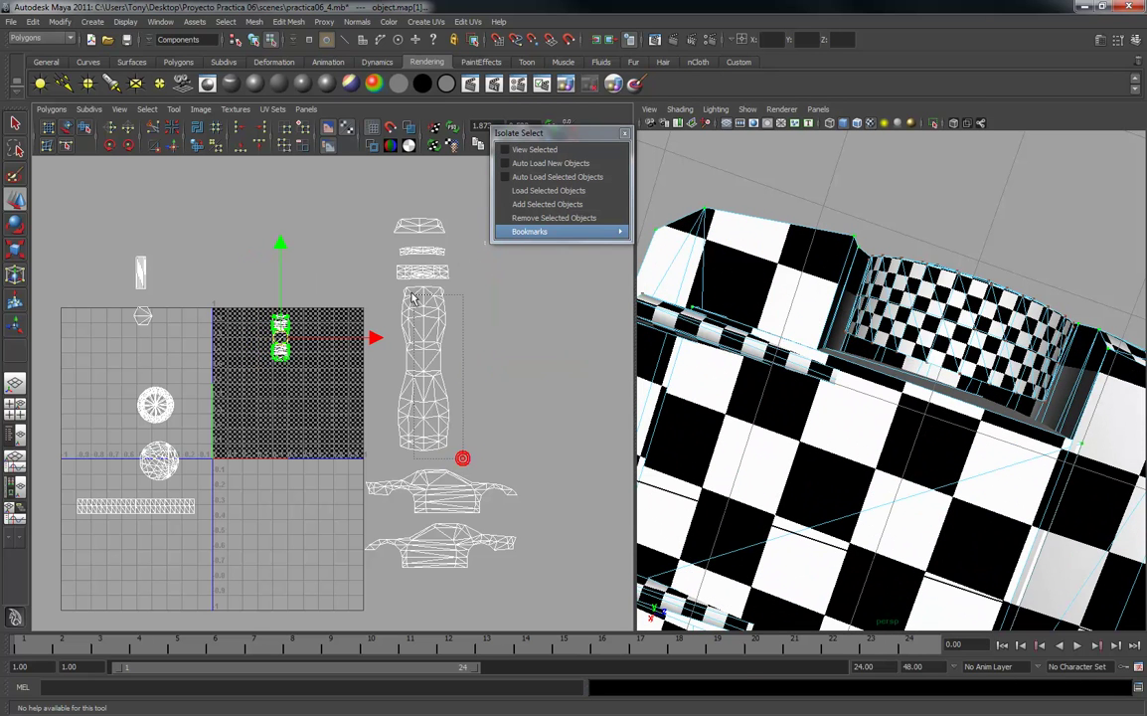
Scale down the long car body top shell and place it along the left edge of the texture square.
click(407, 316)
key(r)
drag(422, 375, 241, 378)
key(w)
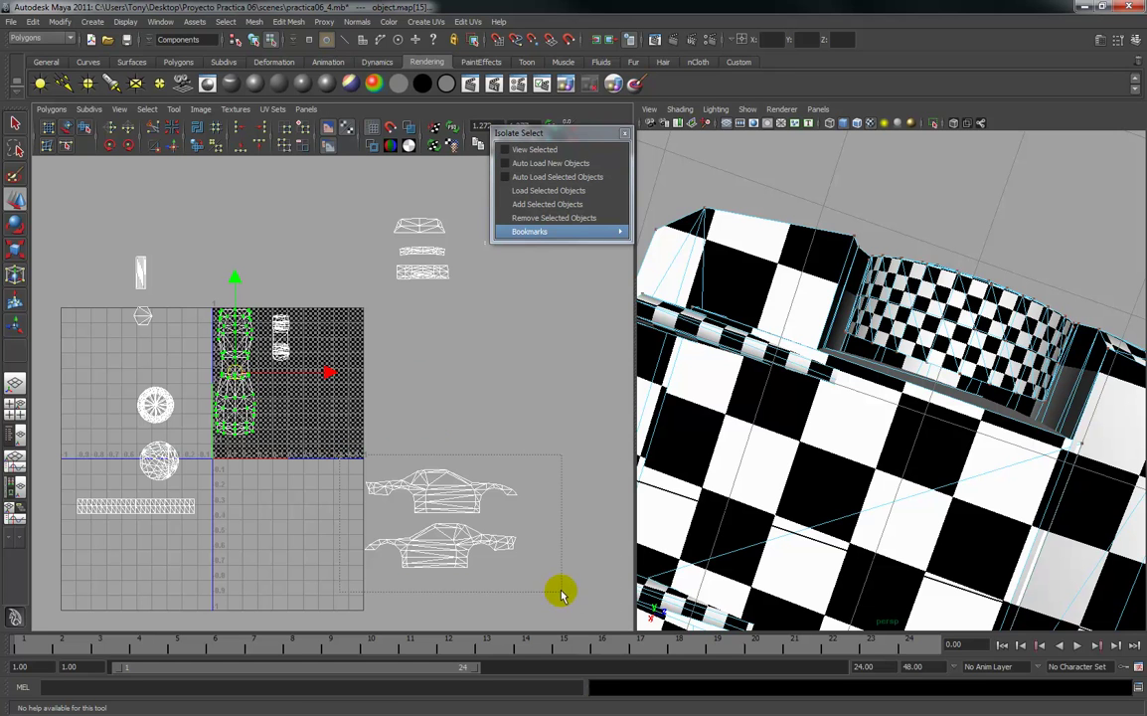
Move the capsule-shaped shell out of the texture square to the empty area above it.
drag(561, 594, 561, 593)
alt+right_drag(315, 373, 289, 356)
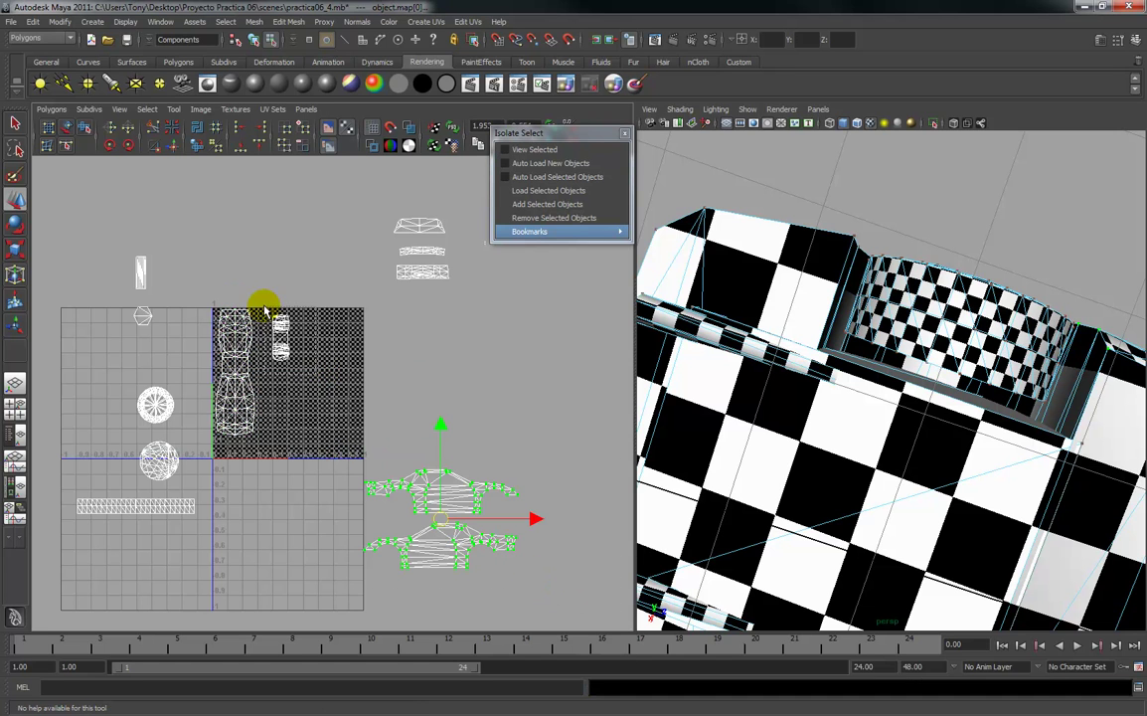
drag(264, 311, 263, 308)
middle_drag(263, 307, 225, 218)
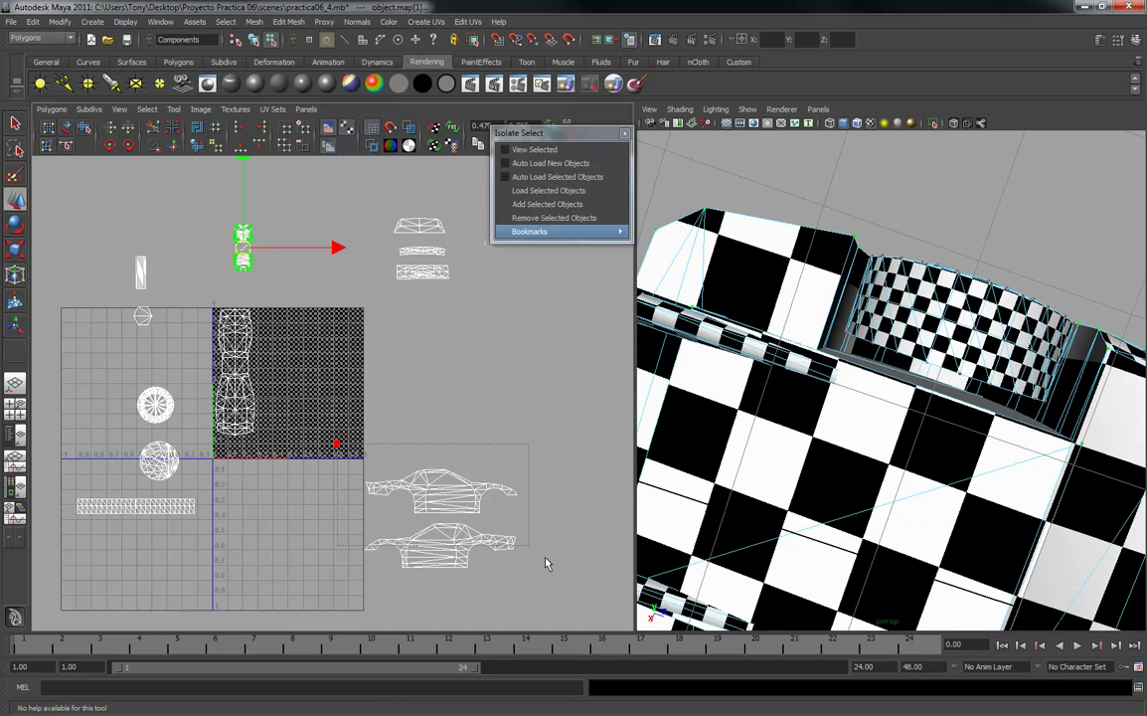
Scale down both car side shells together and place them in the texture square beside the body top shell.
drag(574, 593, 575, 594)
drag(435, 519, 305, 355)
key(w)
Align the two car side shells with the square's upper edge and close up the gap between them.
alt+right_drag(321, 402, 327, 388)
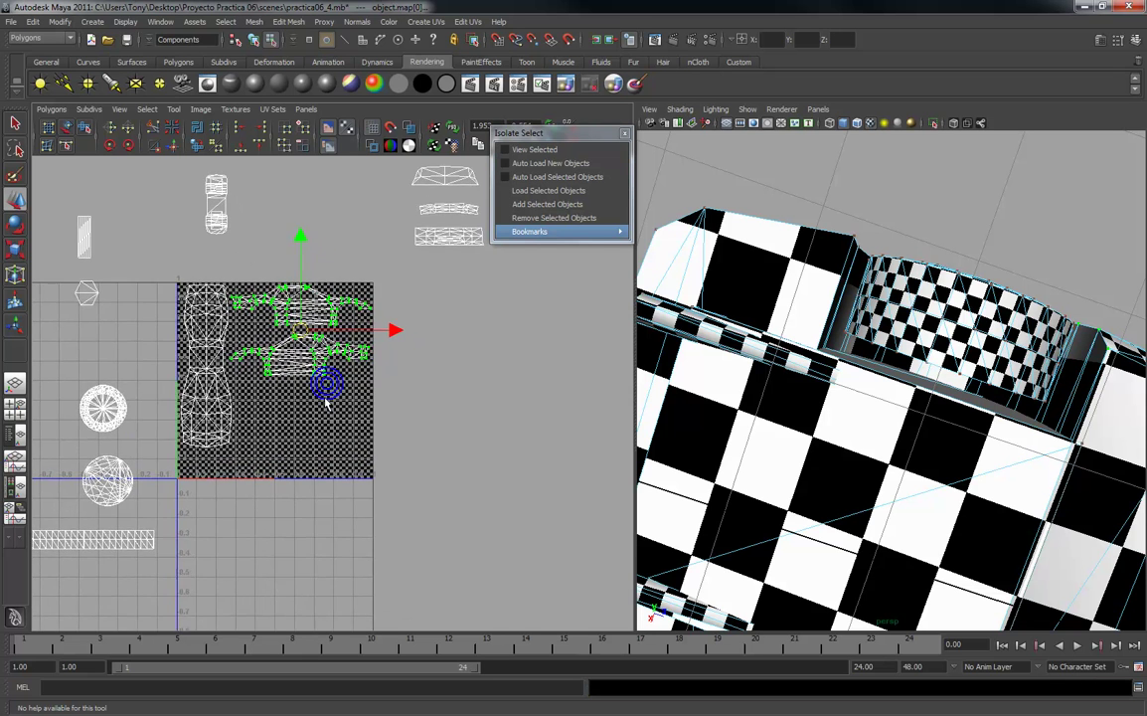
alt+middle_drag(344, 395, 353, 433)
alt+right_drag(352, 432, 361, 580)
alt+middle_drag(343, 484, 401, 482)
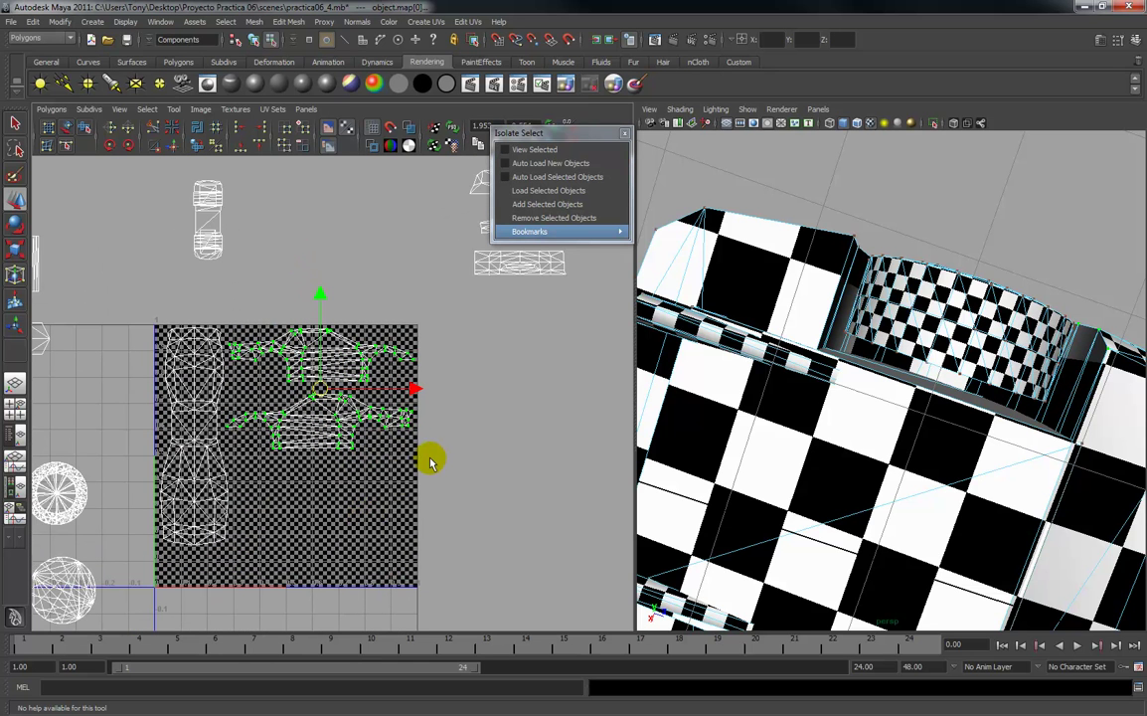
drag(313, 296, 319, 293)
drag(473, 466, 227, 393)
drag(320, 337, 323, 332)
Deselect the shells and hide the checker image behind the UVs.
click(511, 378)
alt+right_drag(492, 370, 470, 375)
alt+middle_drag(471, 375, 447, 355)
alt+right_drag(432, 352, 425, 356)
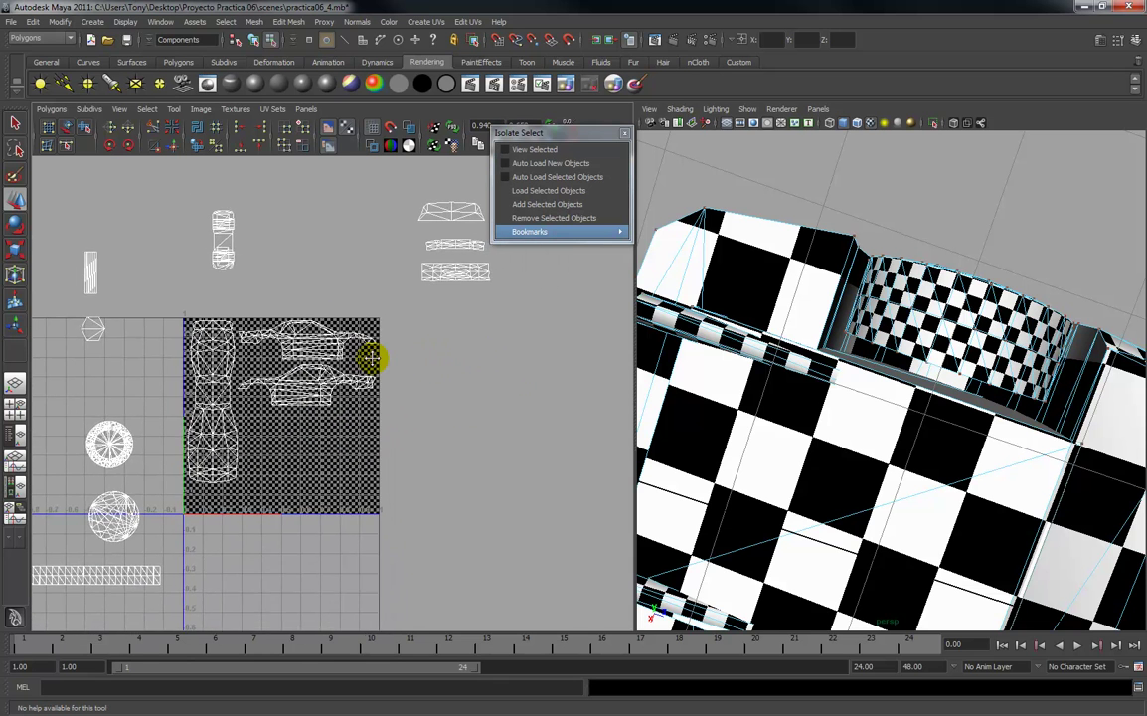
alt+middle_drag(425, 355, 354, 361)
click(331, 131)
alt+middle_drag(333, 454, 380, 448)
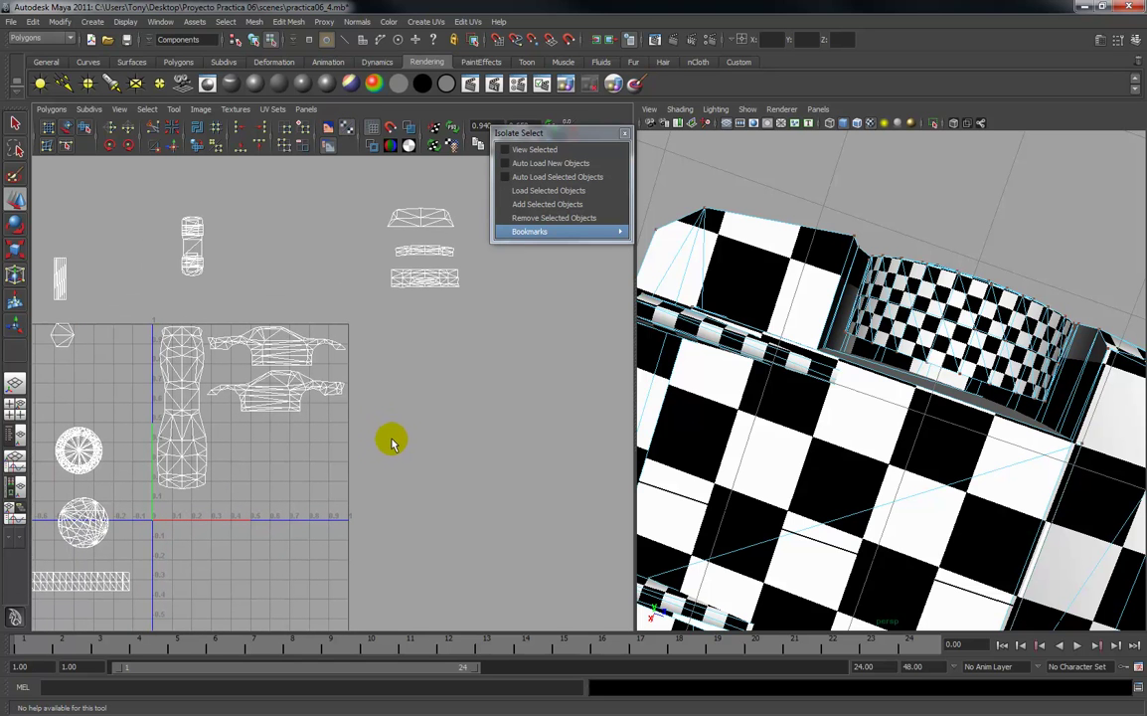
Move the rectangular body strip below the long body top shell and scale it to match that shell's width.
drag(385, 270, 181, 507)
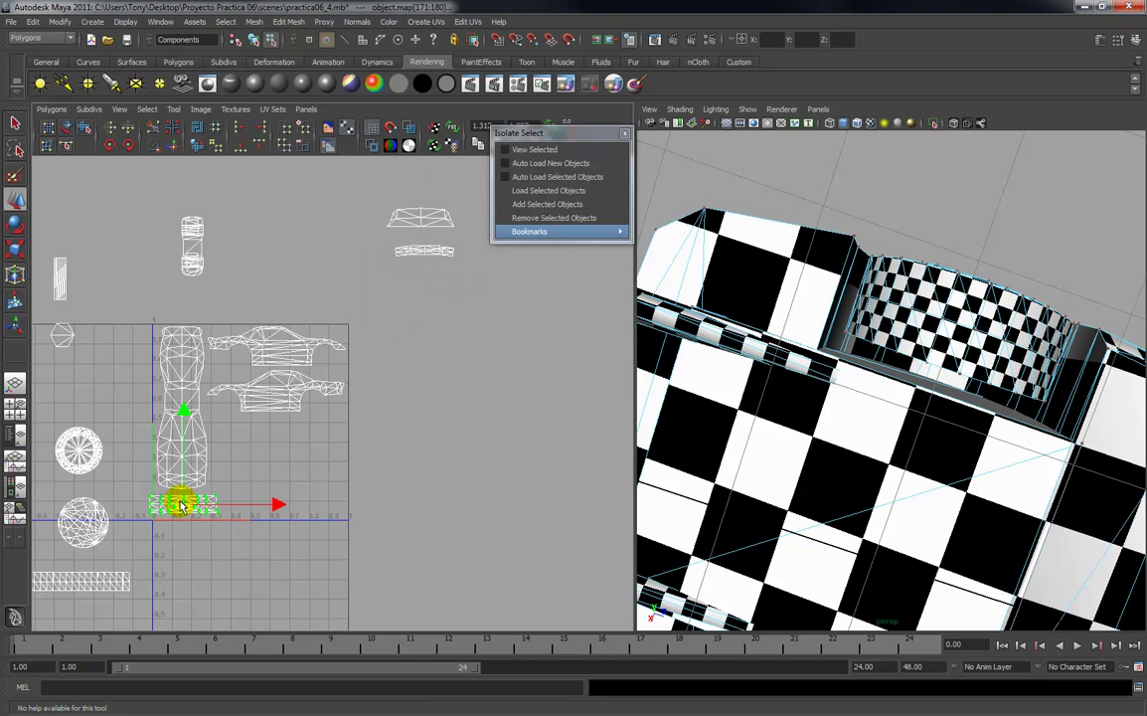
key(r)
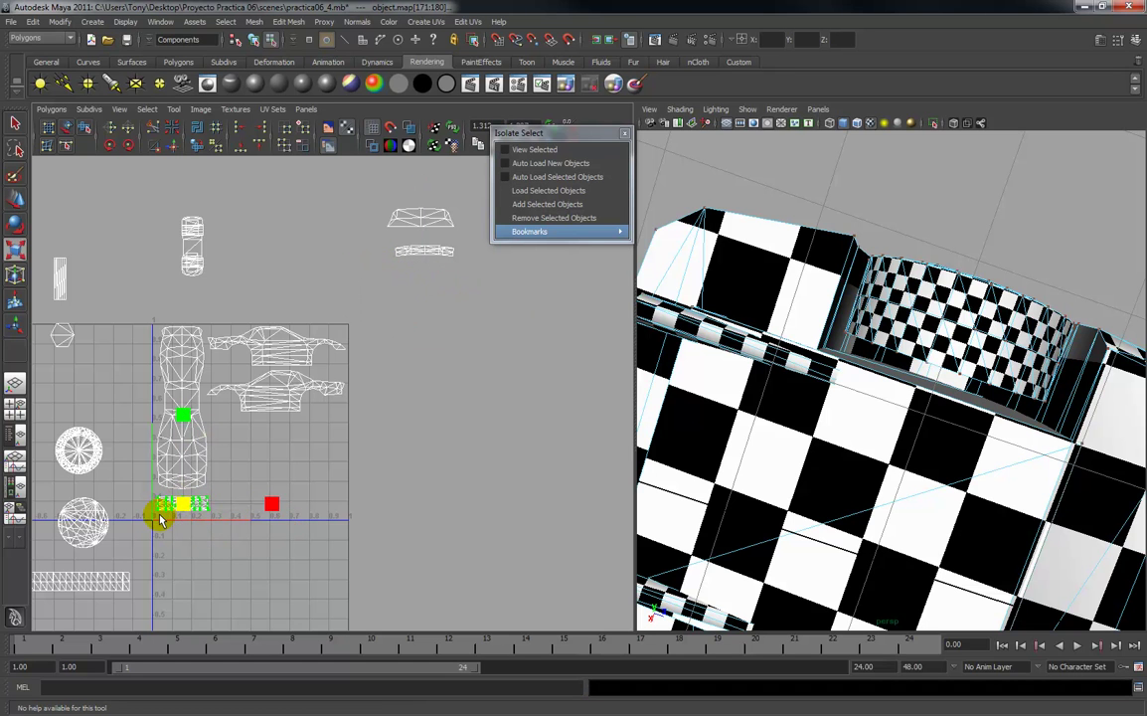
key(w)
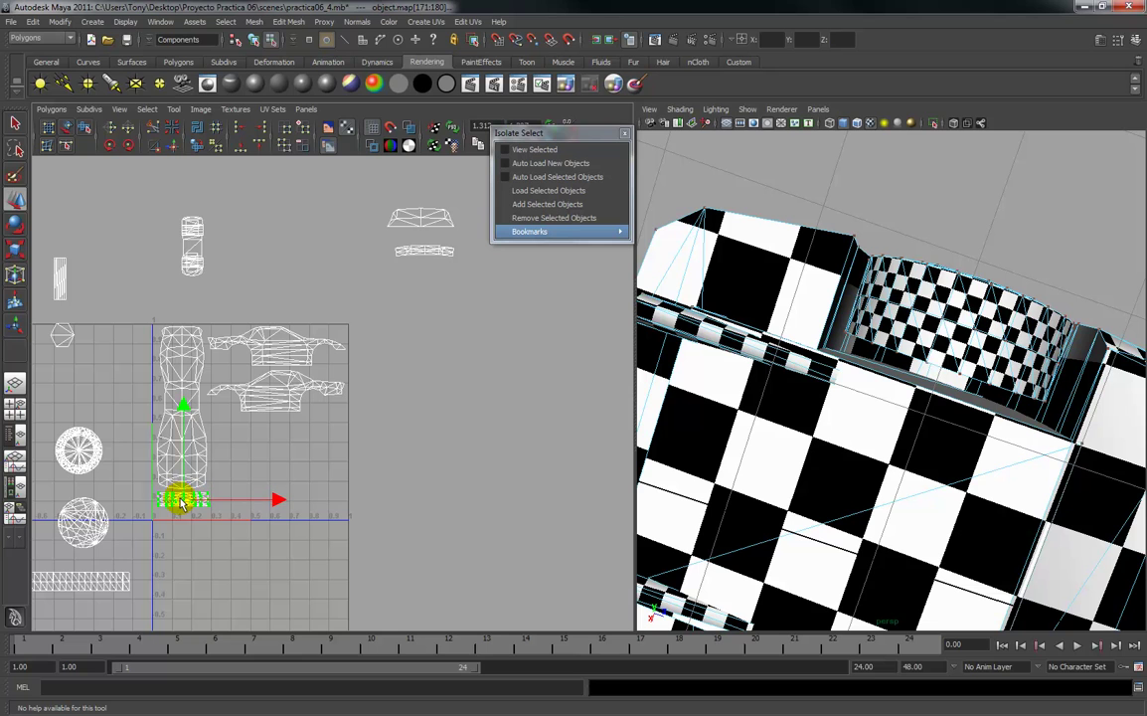
key(r)
drag(183, 502, 180, 505)
key(w)
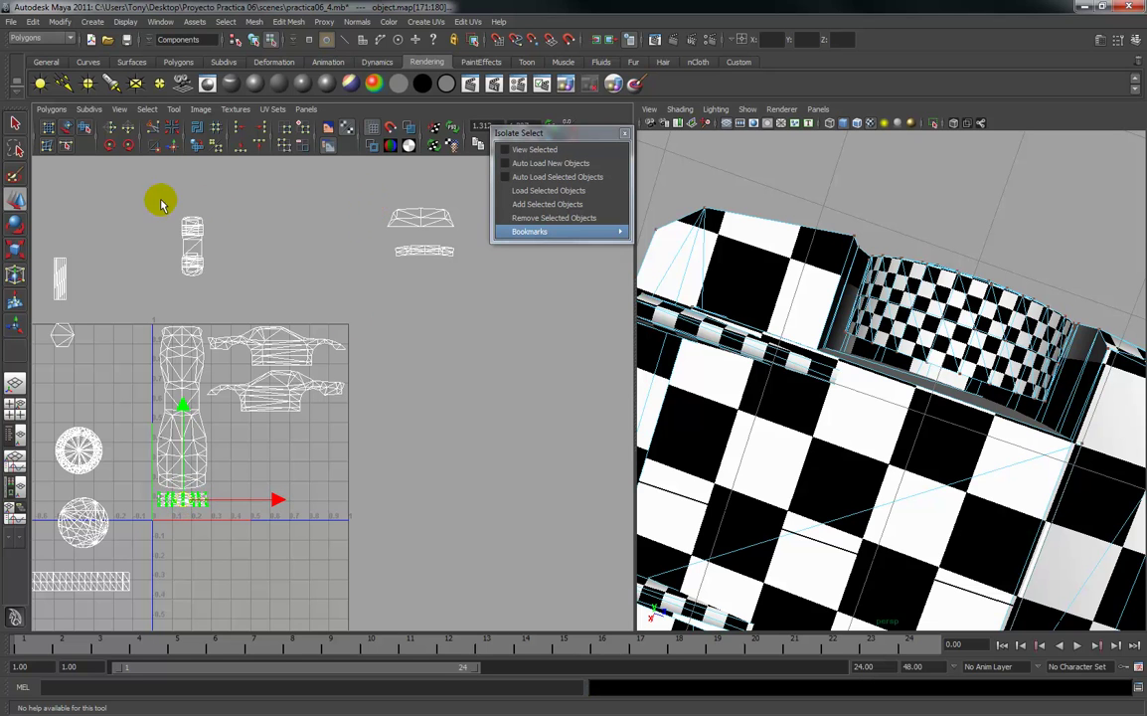
Place the capsule-shaped shell at the square's right edge and the two small body shells, scaled down, beneath the car sides.
click(200, 264)
drag(200, 263, 334, 433)
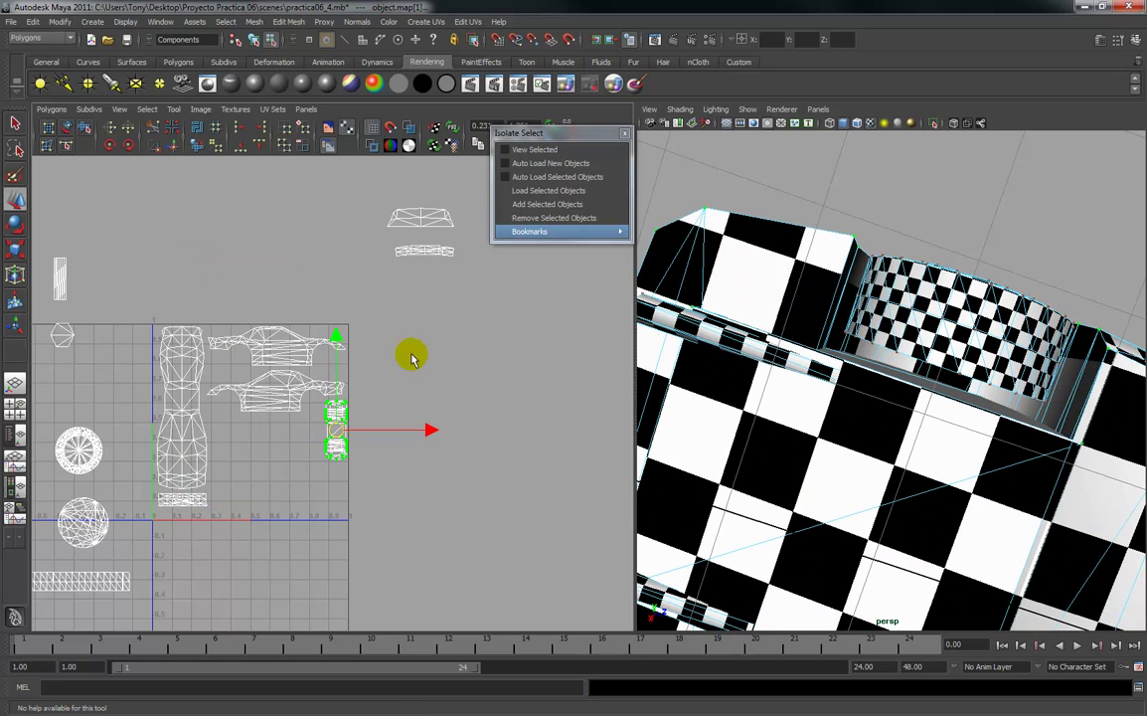
drag(460, 287, 461, 286)
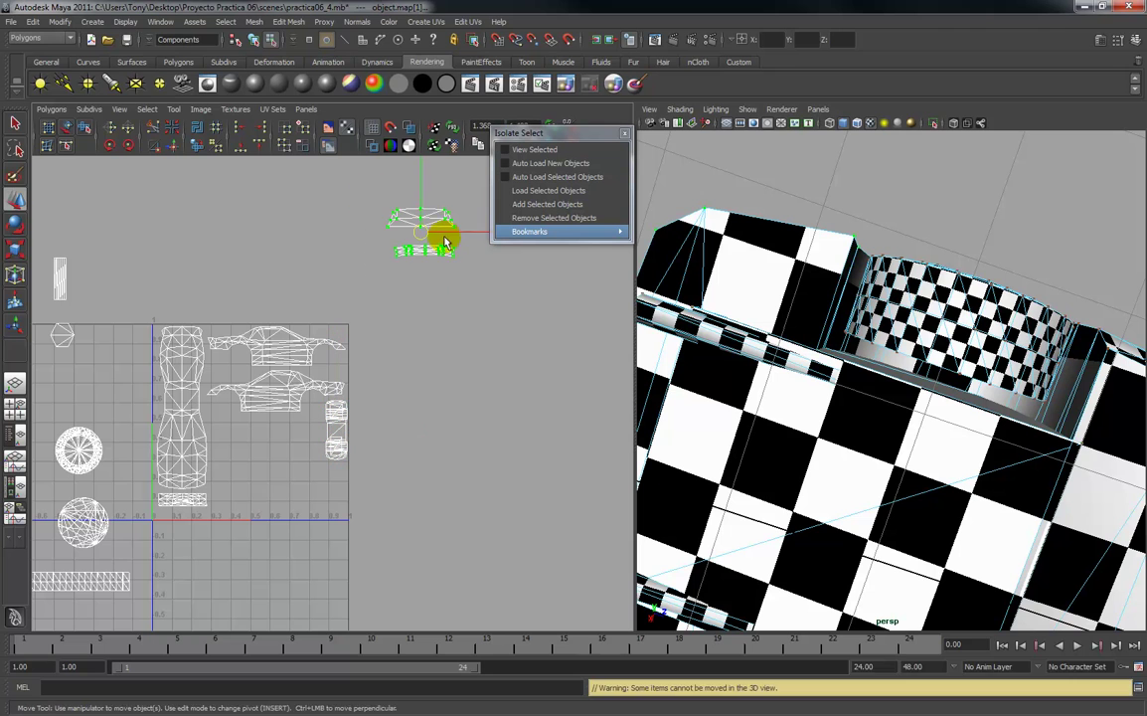
drag(424, 235, 229, 433)
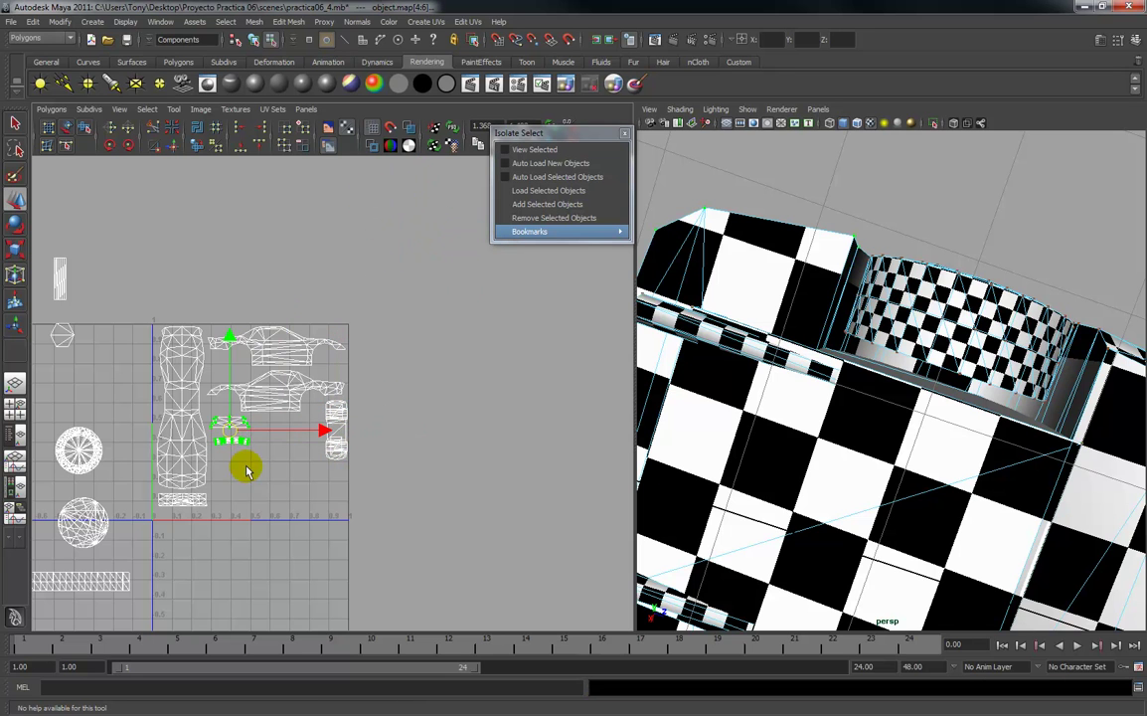
alt+middle_drag(266, 464, 395, 435)
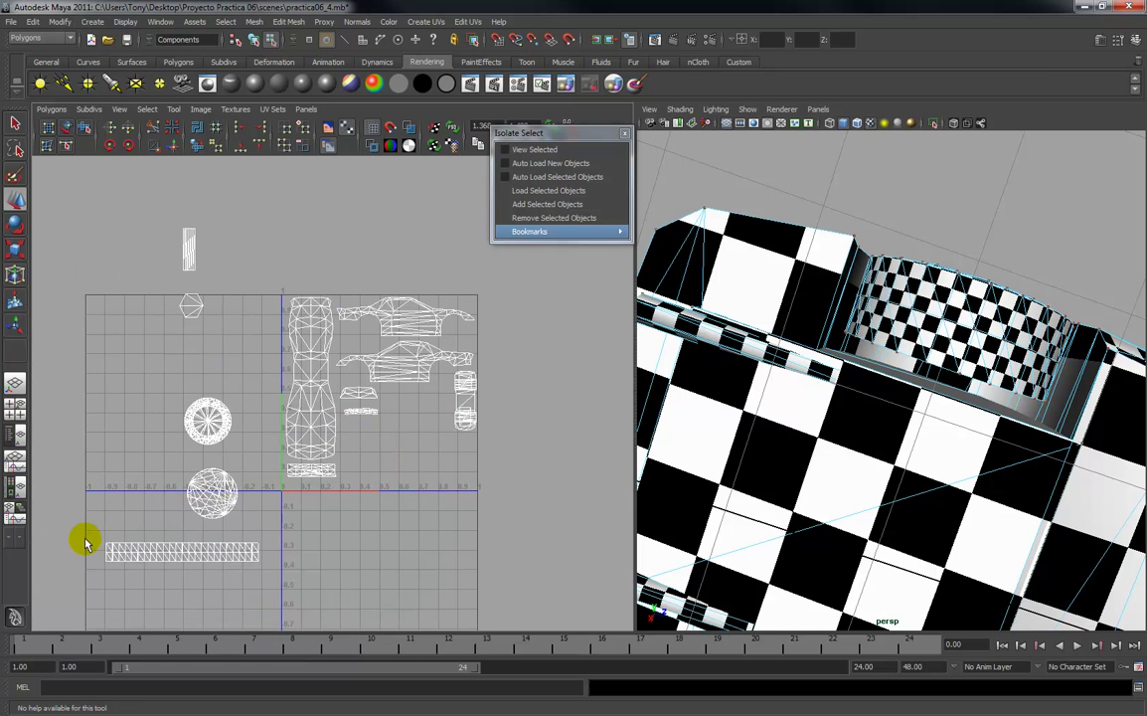
Scale down the long tyre tread strip and place it along the lower edge of the texture square.
drag(261, 577, 261, 577)
key(r)
drag(186, 552, 386, 481)
key(w)
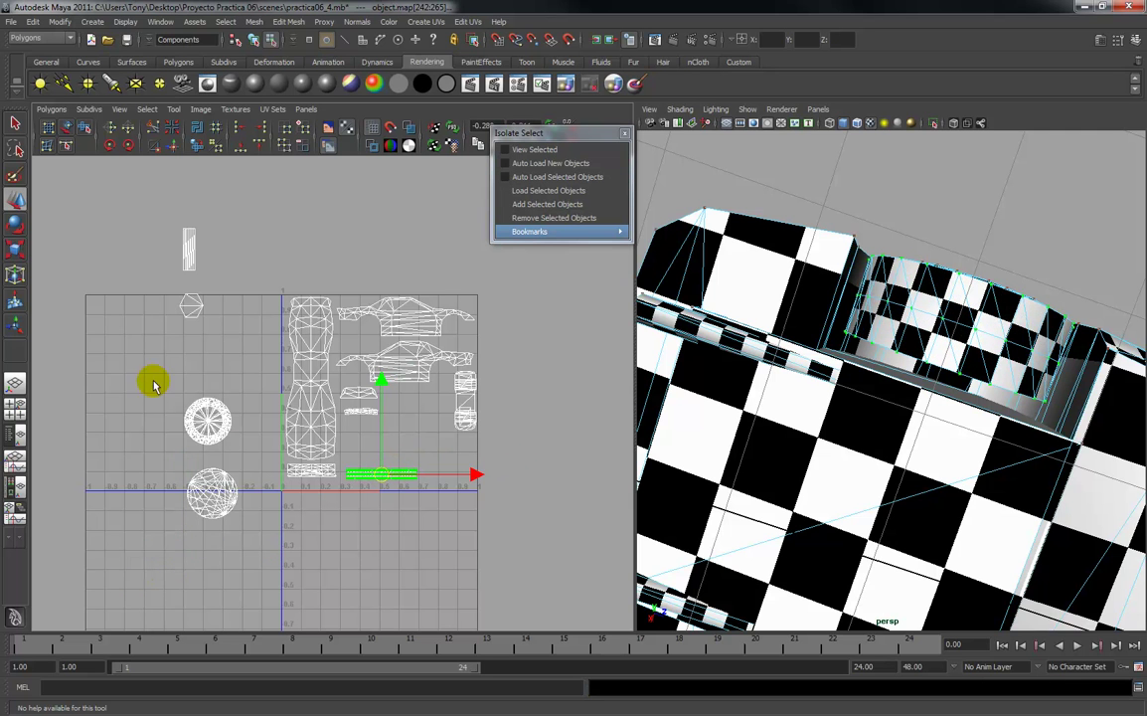
Scale down the two circular wheel shells and place them side by side above the tyre tread strip.
drag(230, 440, 376, 437)
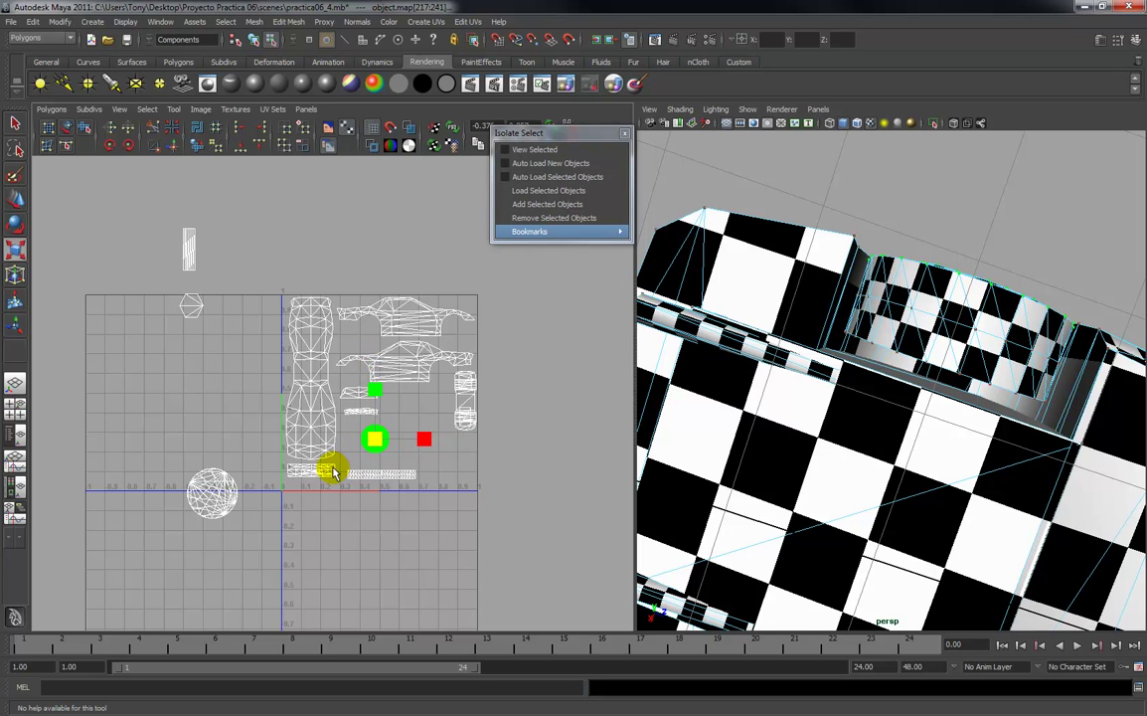
key(w)
drag(378, 447, 360, 456)
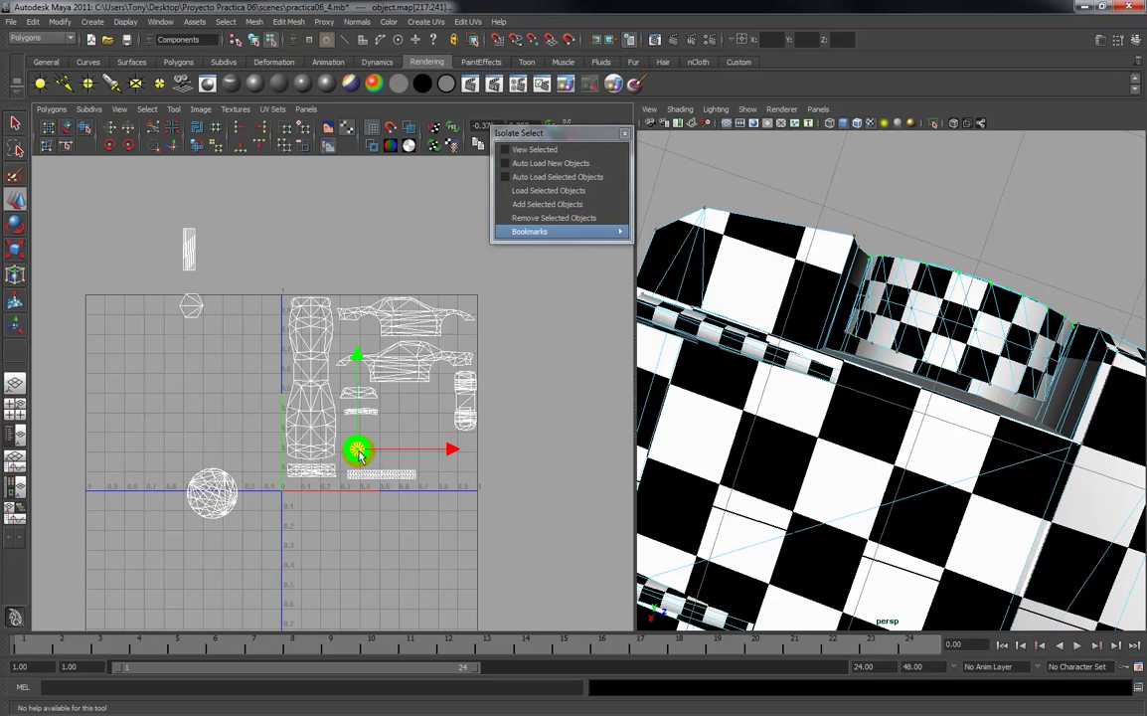
click(210, 487)
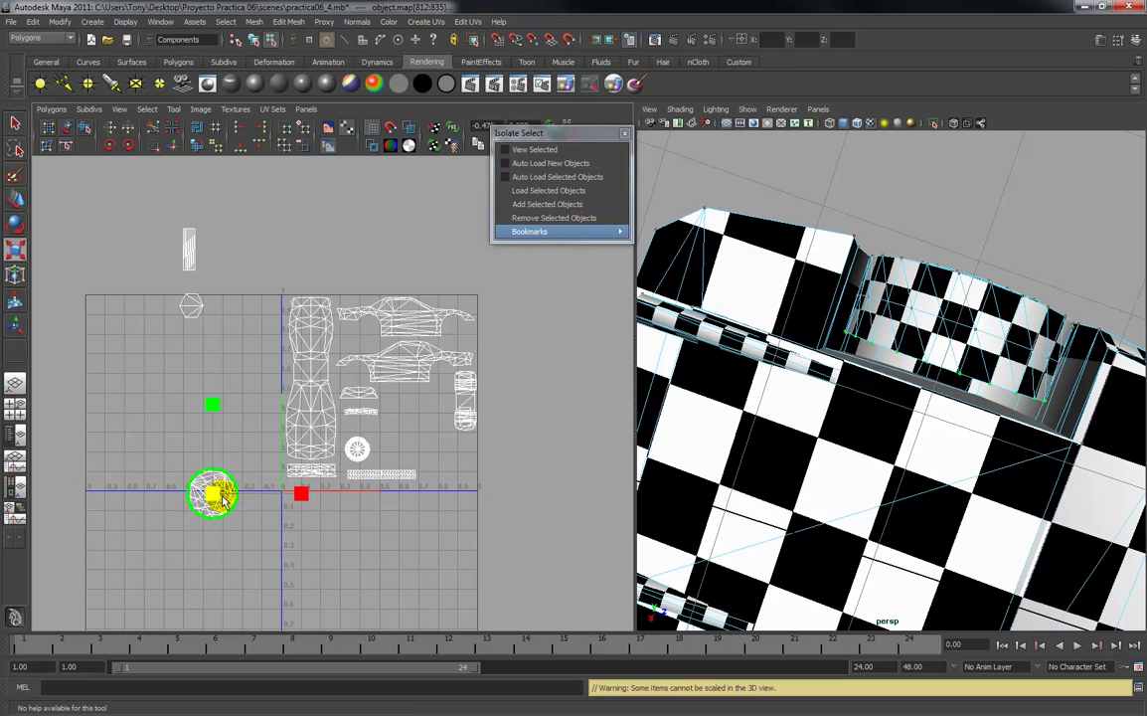
click(210, 503)
drag(210, 505, 396, 449)
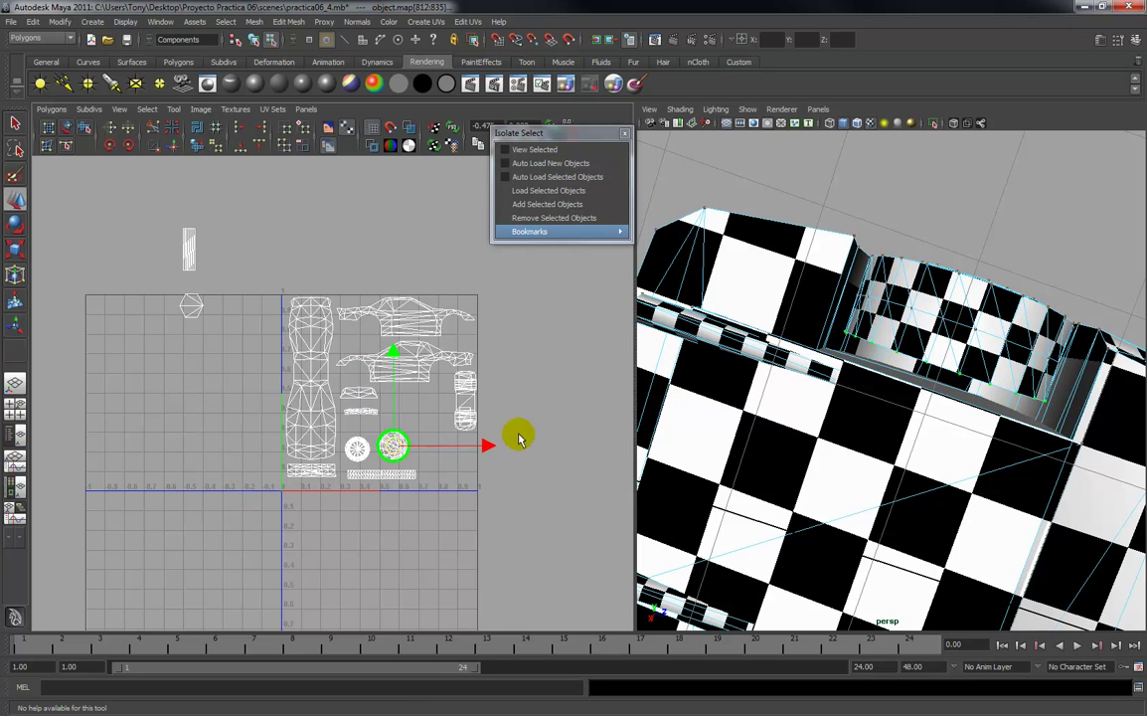
click(517, 427)
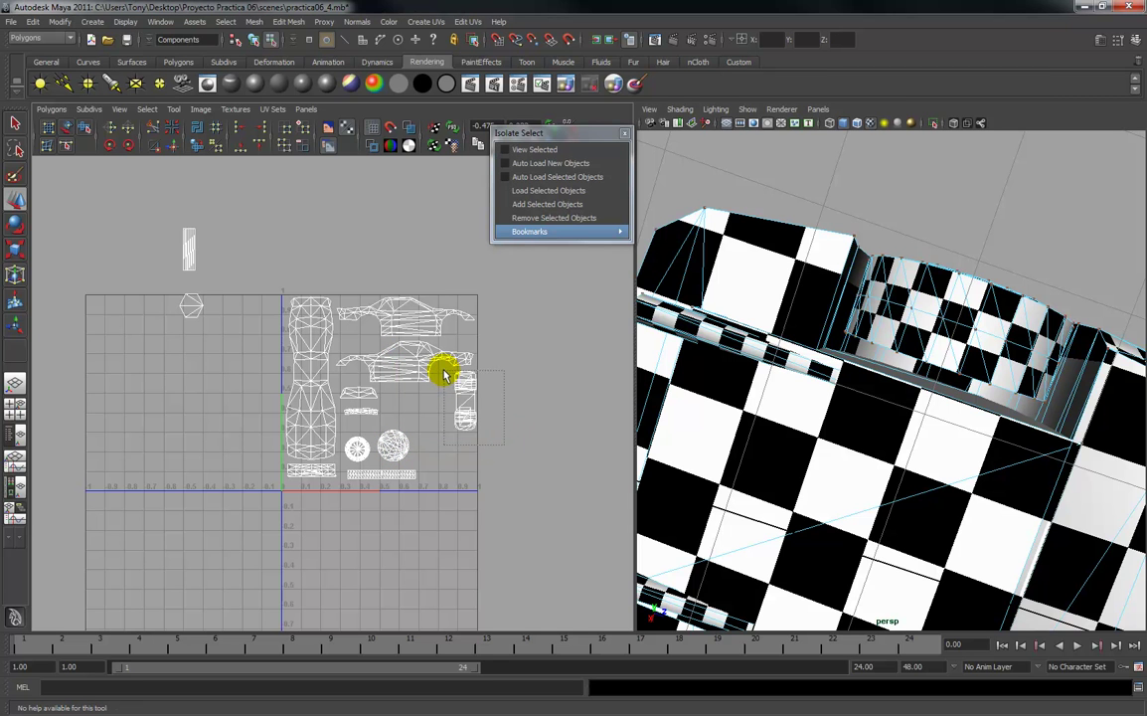
Enlarge the capsule-shaped shell and fit it into the lower right corner of the texture square.
drag(444, 369, 412, 438)
key(r)
key(w)
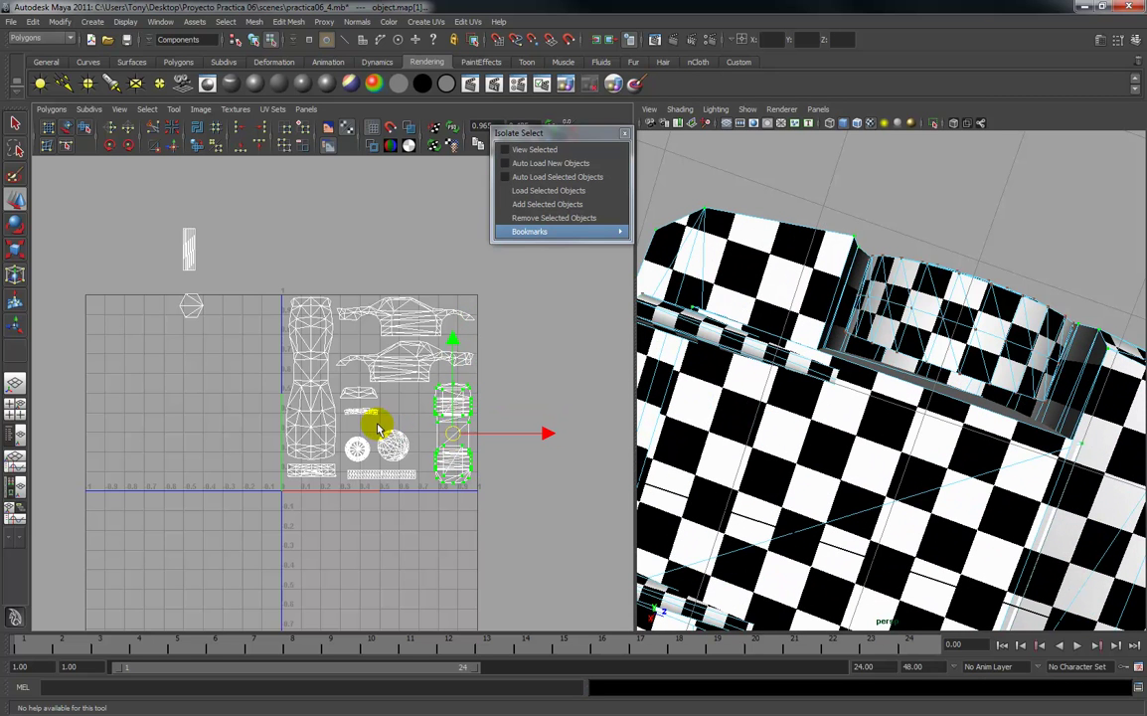
Scale down the rightmost circular wheel shell slightly and shift it toward the capsule-shaped shell.
click(391, 447)
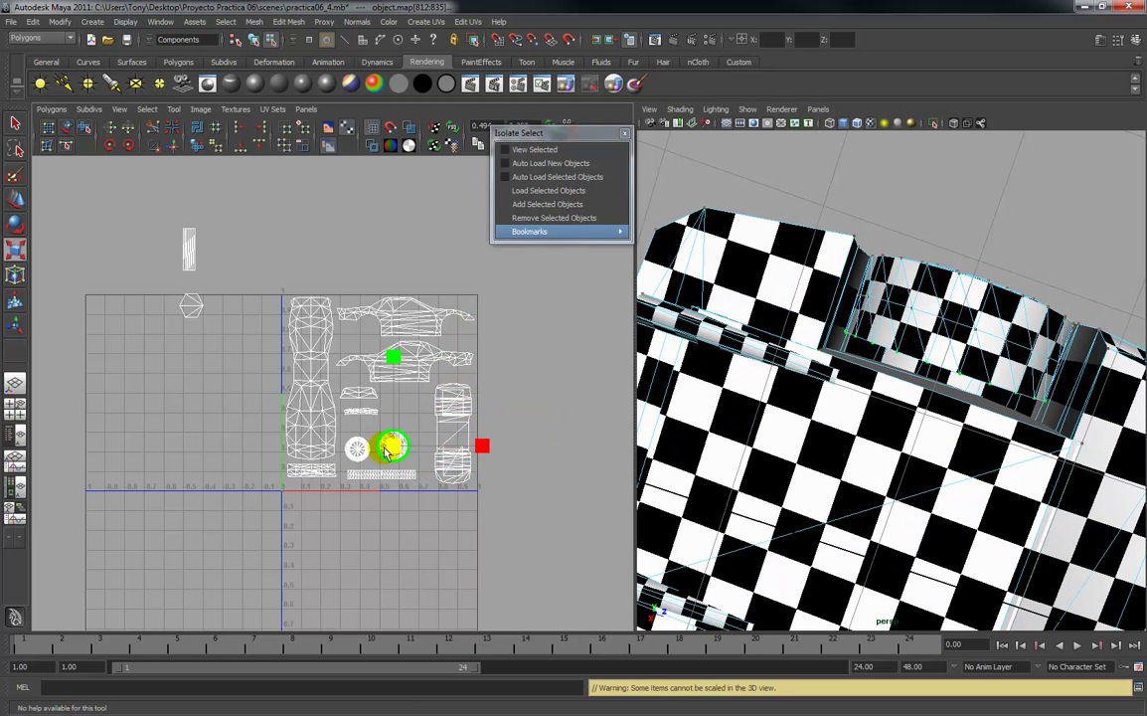
key(w)
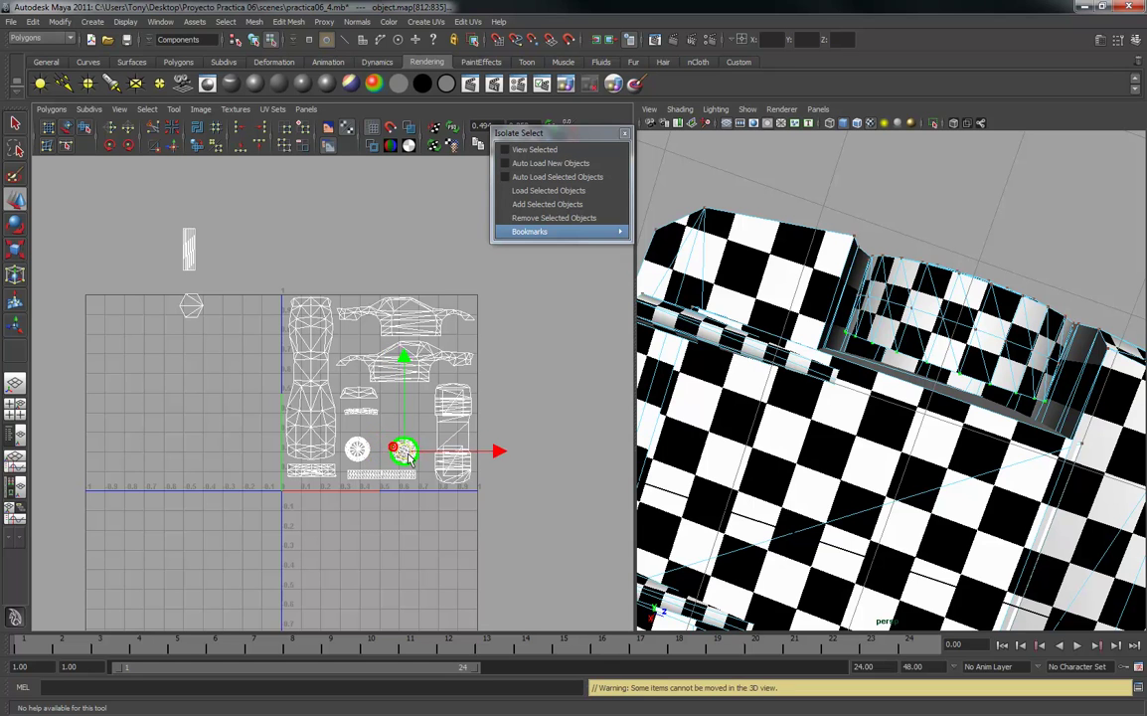
drag(404, 455, 414, 457)
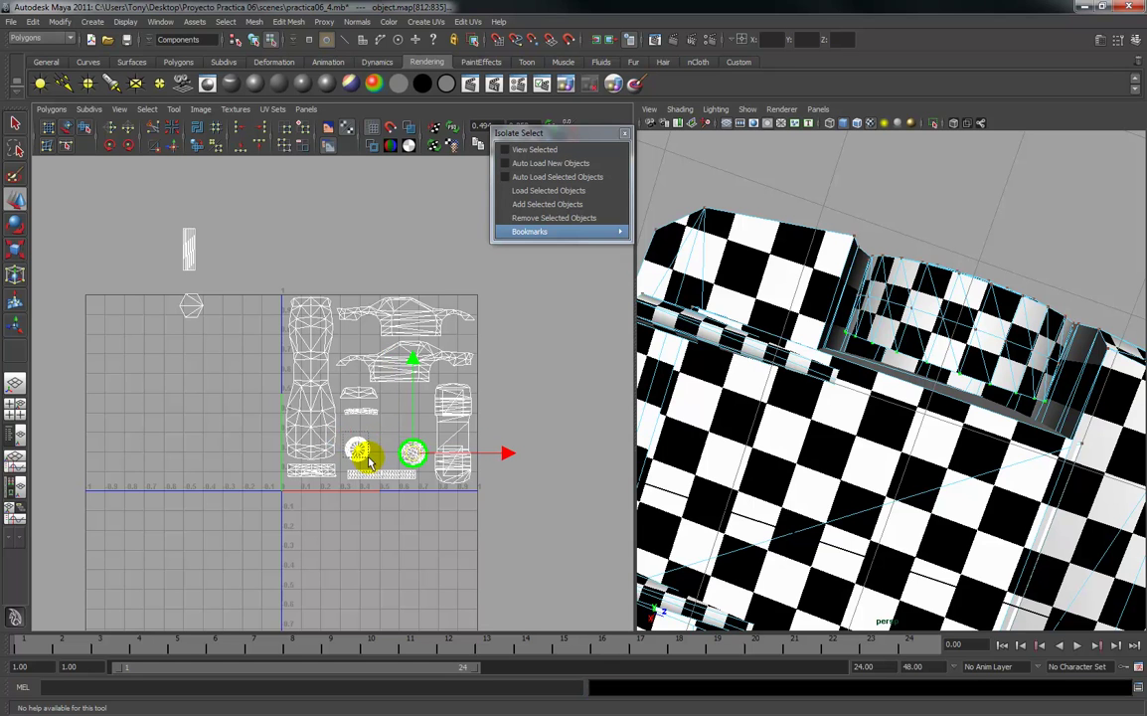
Enlarge the spoked wheel shell and move the thin curved body strip closer to the small trapezoidal shell above it.
click(357, 450)
key(r)
middle_drag(393, 450, 383, 452)
key(w)
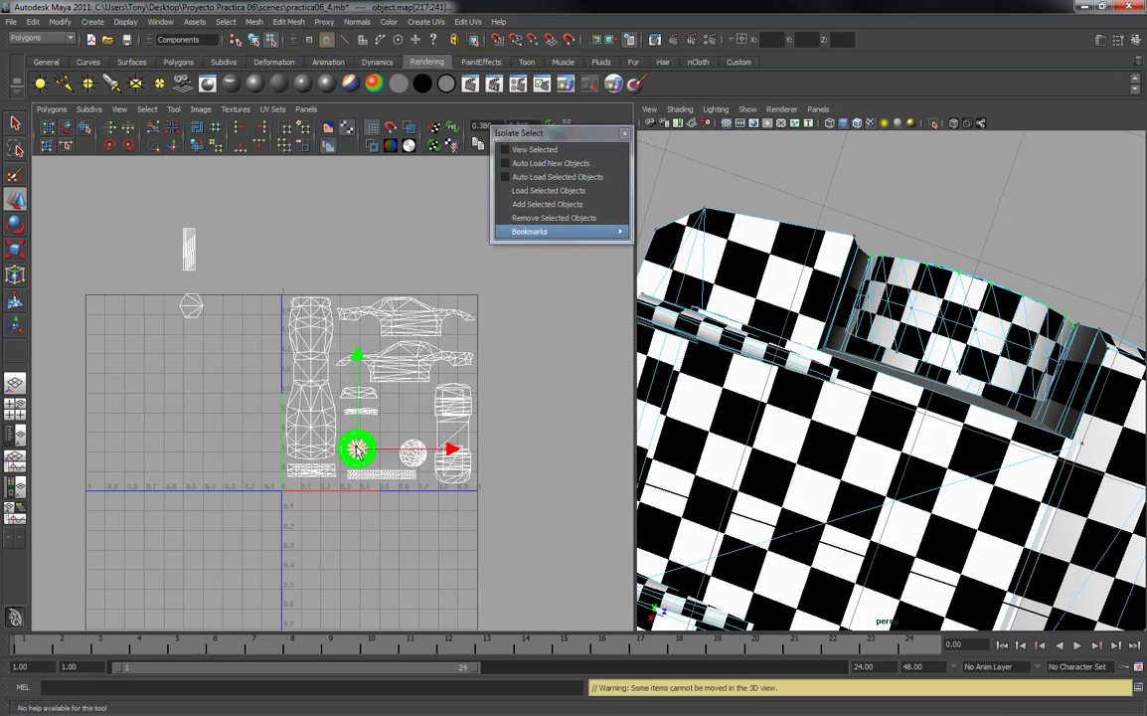
drag(360, 449, 368, 407)
scroll(368, 404, up, 2)
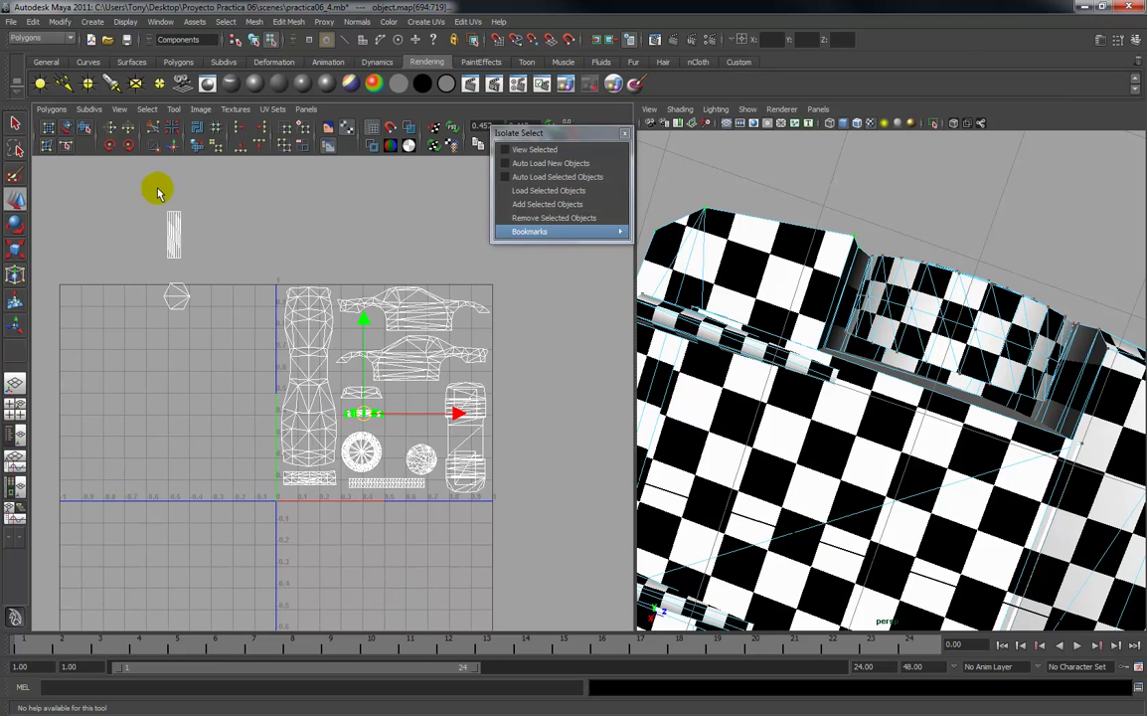
Scale down the exhaust pipe and end cap shells together and move them to the right of the texture square.
drag(201, 359, 202, 361)
key(r)
drag(177, 261, 117, 300)
key(w)
drag(178, 261, 557, 439)
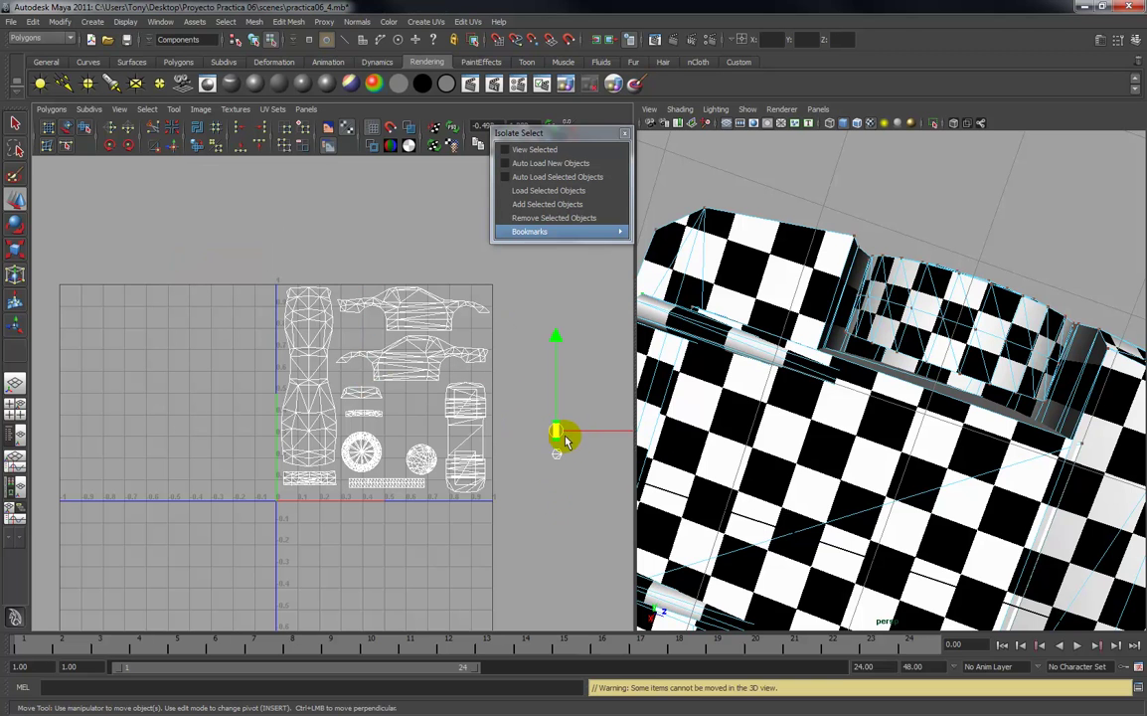
Place the exhaust pipe strip and the hexagonal end cap separately in the free space beside the capsule-shaped shell.
drag(557, 434, 428, 416)
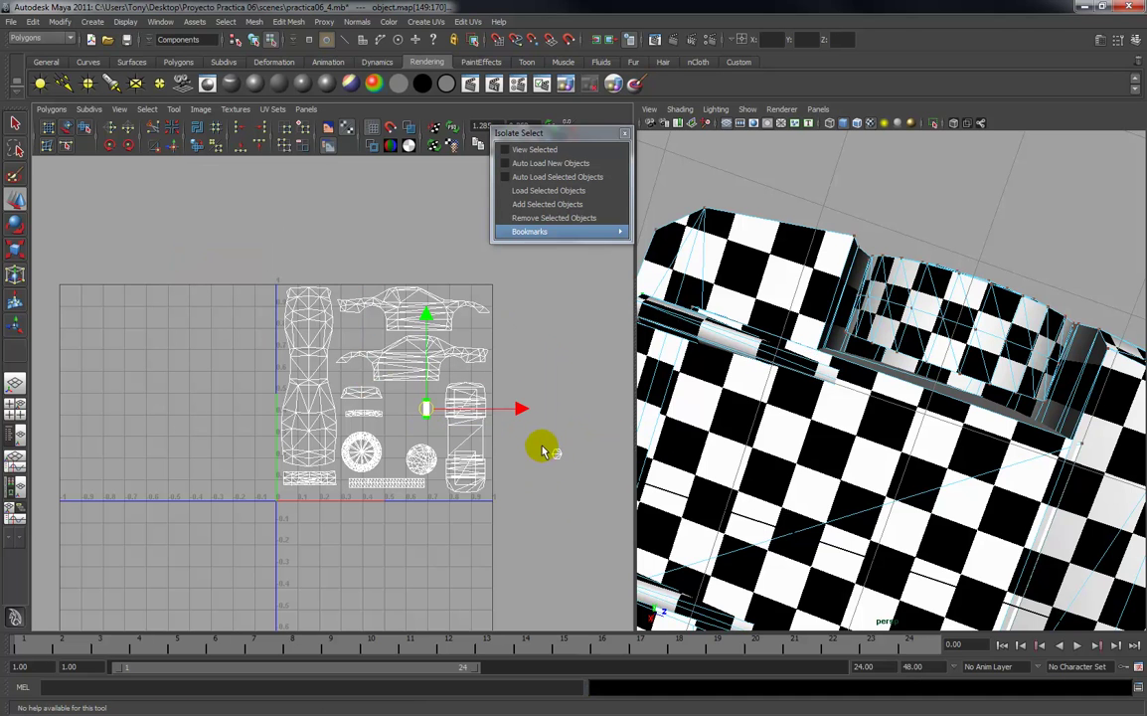
drag(594, 478, 397, 410)
alt+right_drag(407, 419, 425, 562)
alt+middle_drag(404, 438, 335, 422)
alt+right_drag(335, 419, 343, 553)
alt+right_drag(331, 455, 240, 366)
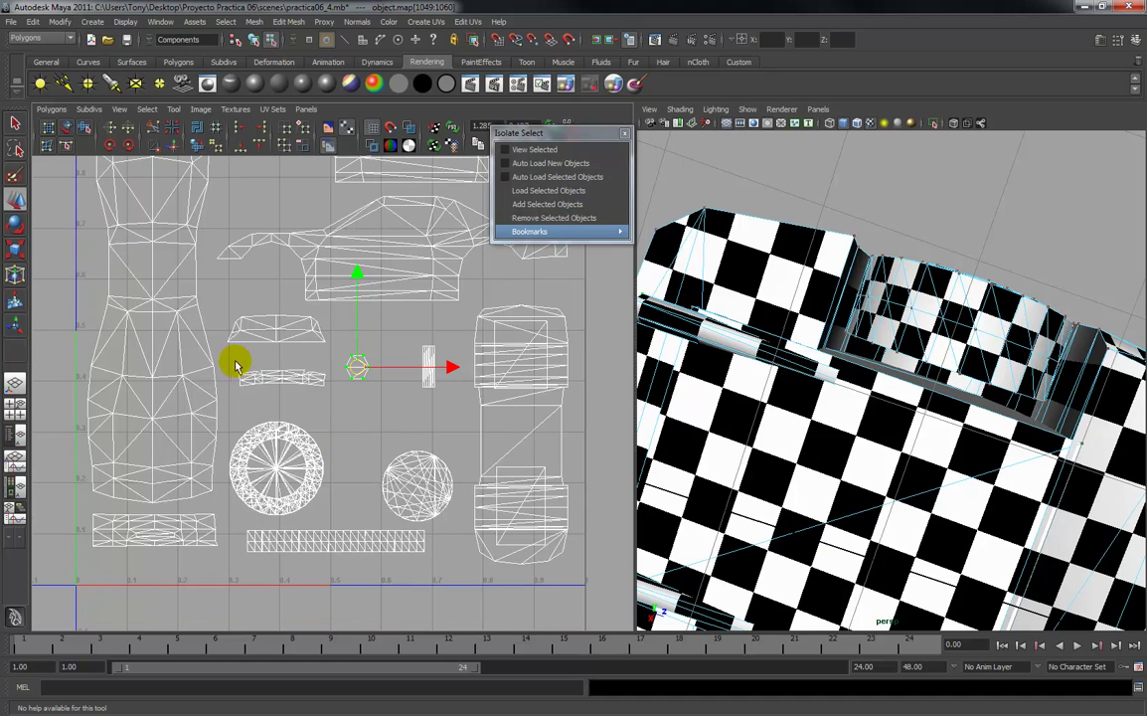
Enlarge the thin curved body strip and position it just above the spoked wheel shell.
drag(336, 407, 337, 407)
key(r)
drag(283, 378, 306, 402)
key(w)
key(r)
key(w)
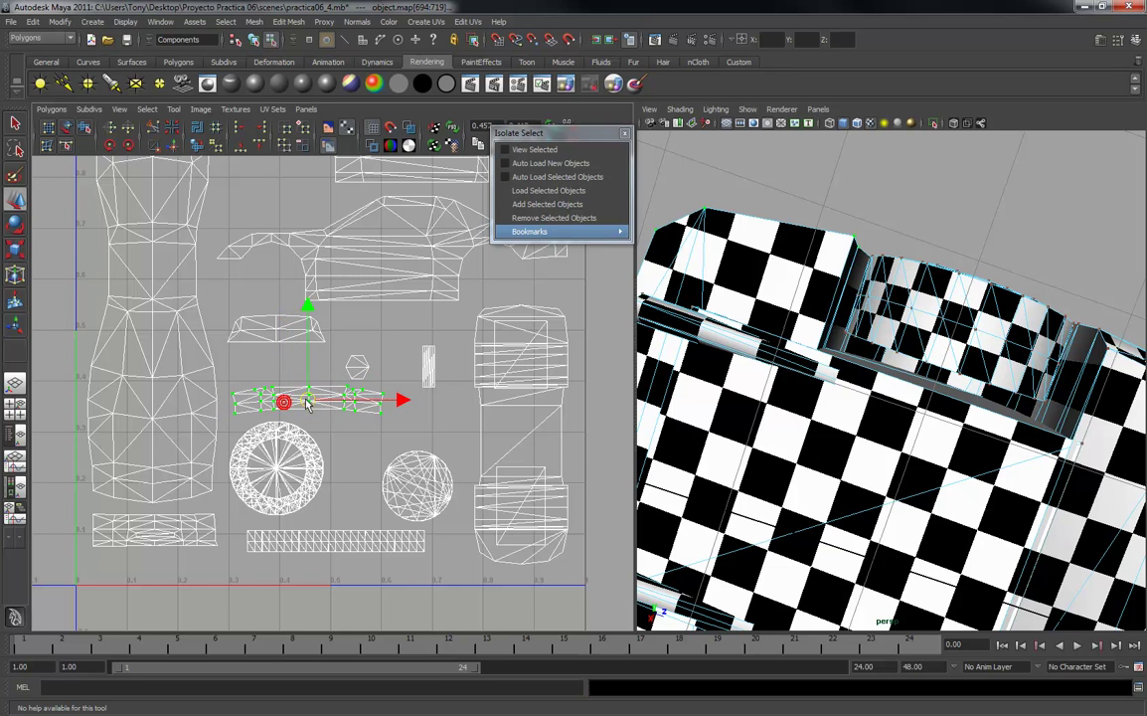
Move the hexagonal end cap and the exhaust pipe strip into the gap between the two circular wheel shells.
click(359, 370)
drag(358, 367, 437, 412)
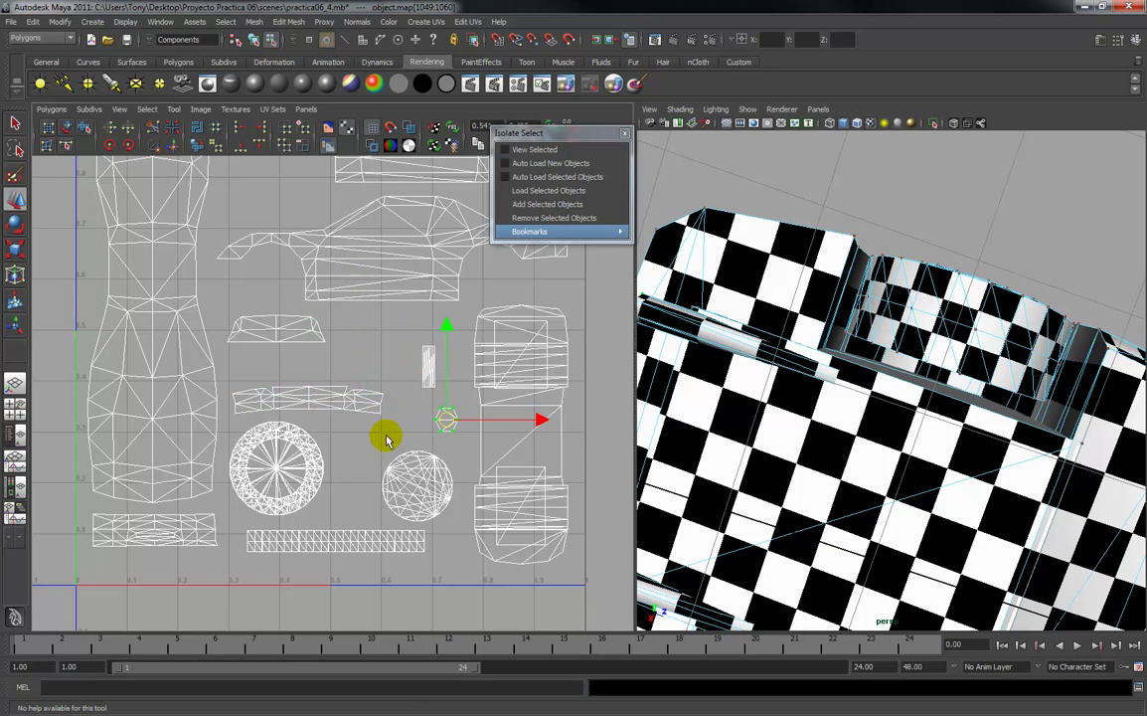
drag(450, 422, 332, 514)
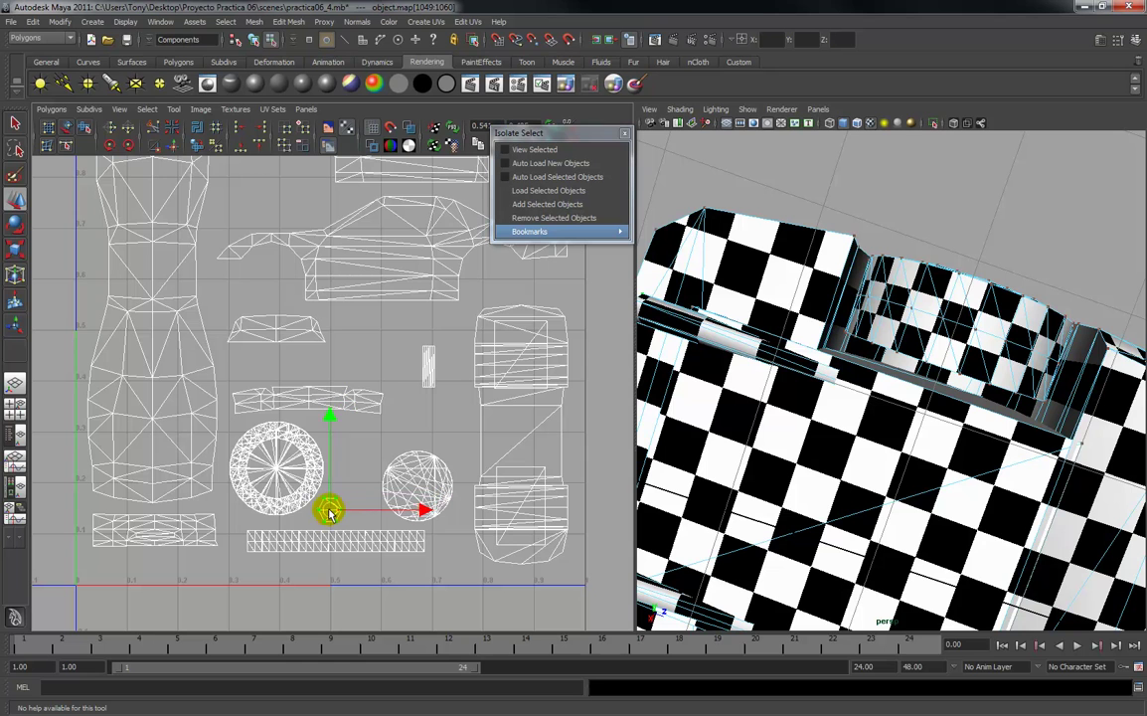
click(429, 366)
drag(429, 366, 353, 467)
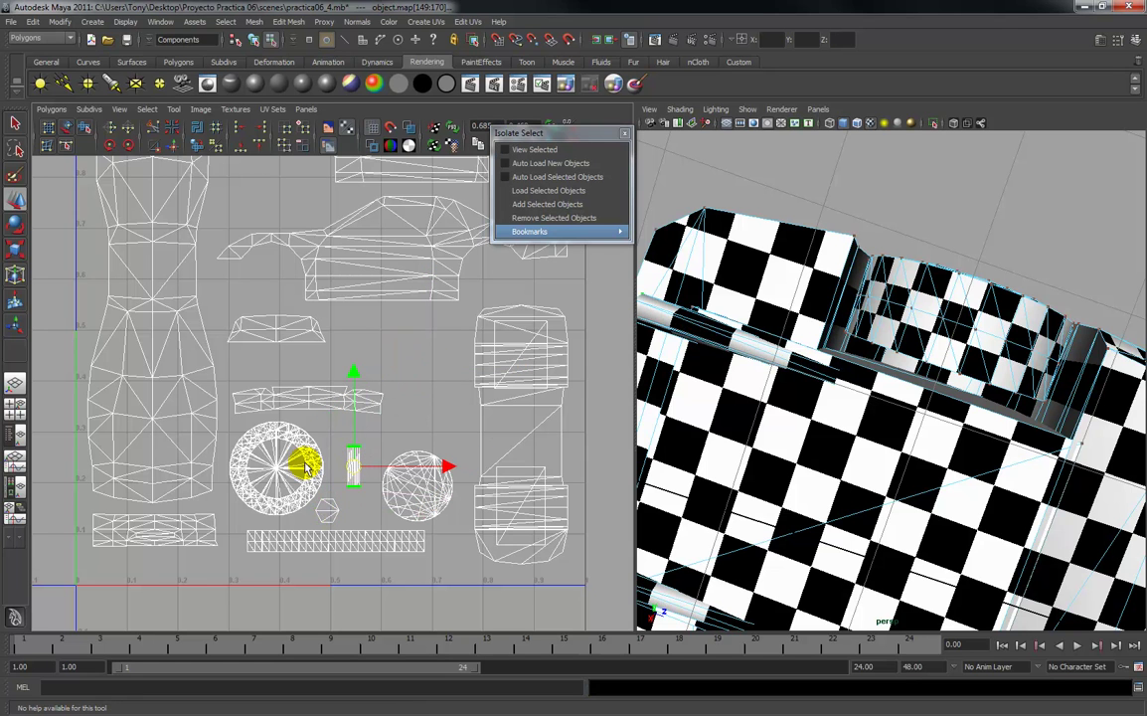
Enlarge the small trapezoidal shell slightly and lower it to just above the thin curved body strip.
click(305, 344)
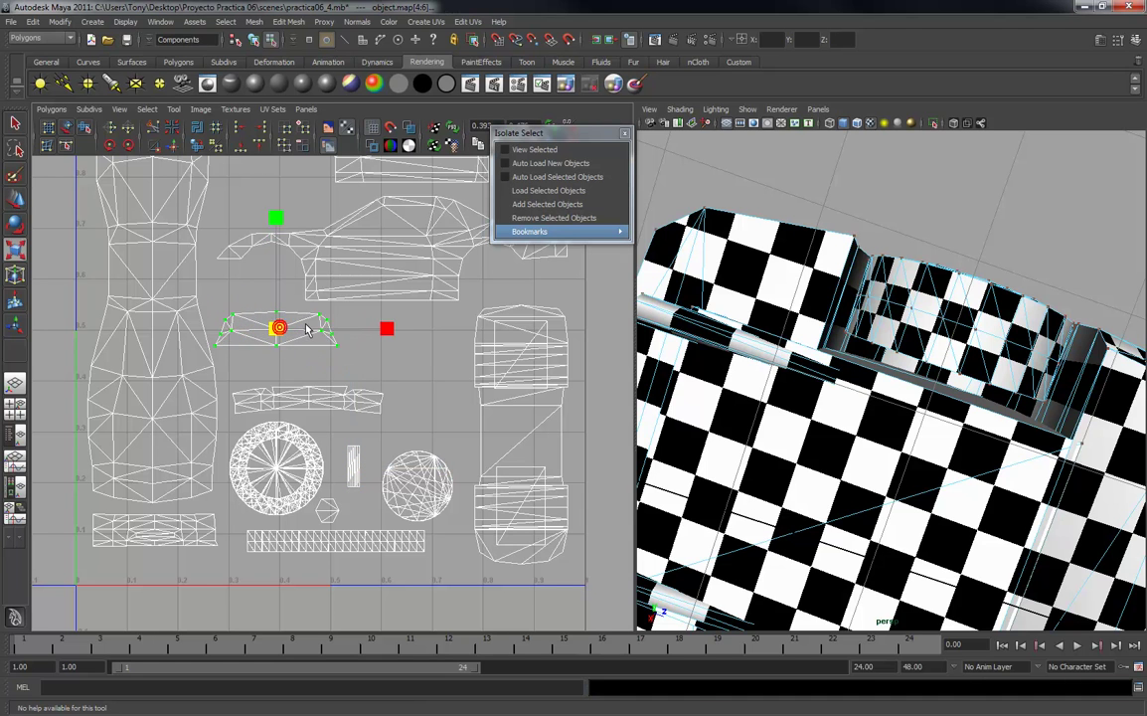
key(w)
drag(286, 329, 293, 363)
Enlarge both car side shells together slightly and shift them down inside the texture square.
alt+right_drag(376, 345, 366, 327)
alt+middle_drag(366, 326, 338, 435)
alt+right_drag(340, 428, 348, 332)
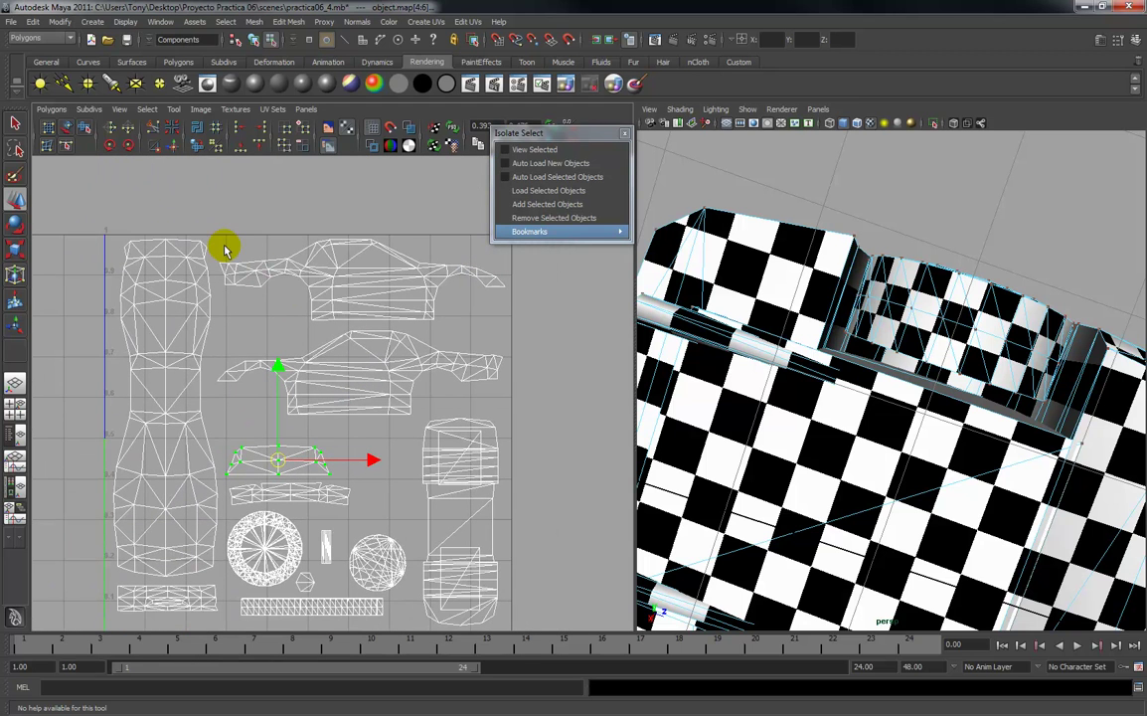
drag(514, 335, 510, 417)
key(r)
drag(360, 333, 366, 332)
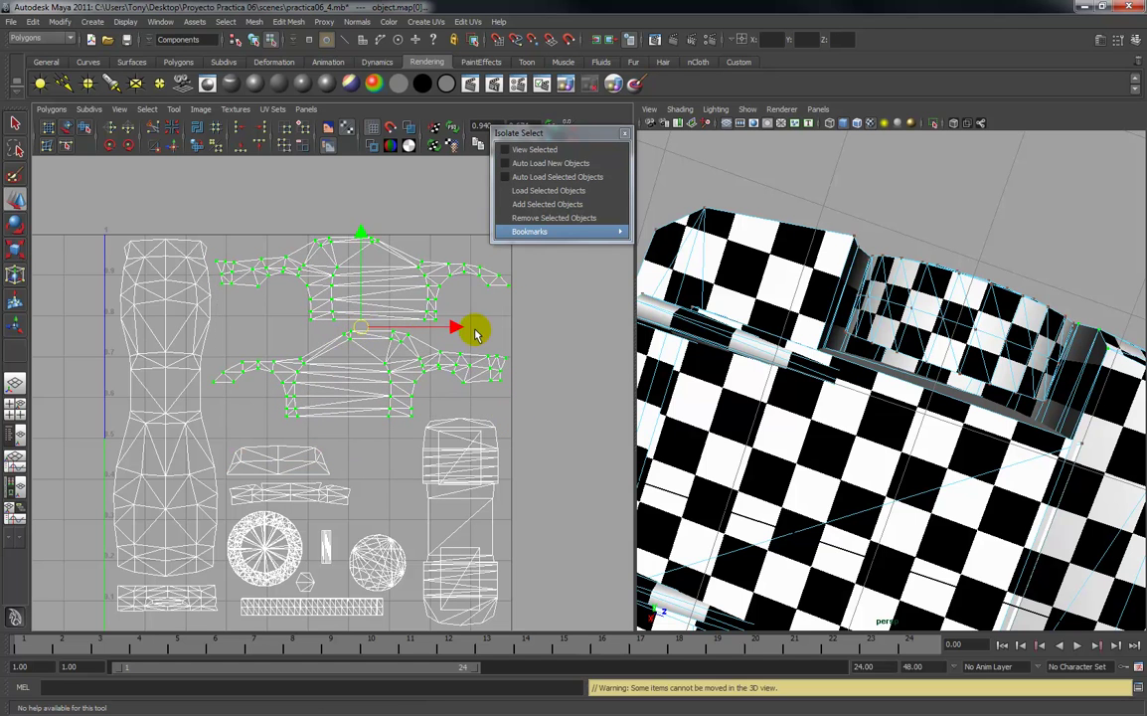
key(w)
drag(360, 328, 359, 330)
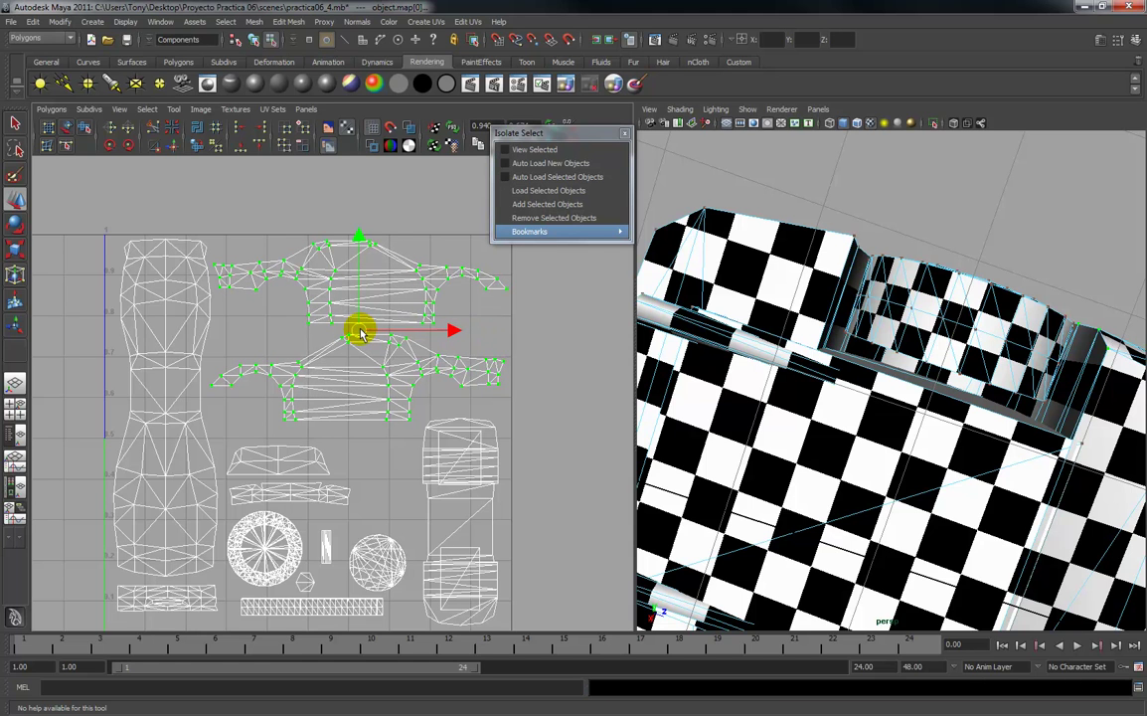
Clear the UV selection and save the scene as the new version practica06_5.mb.
alt+middle_drag(246, 453, 263, 428)
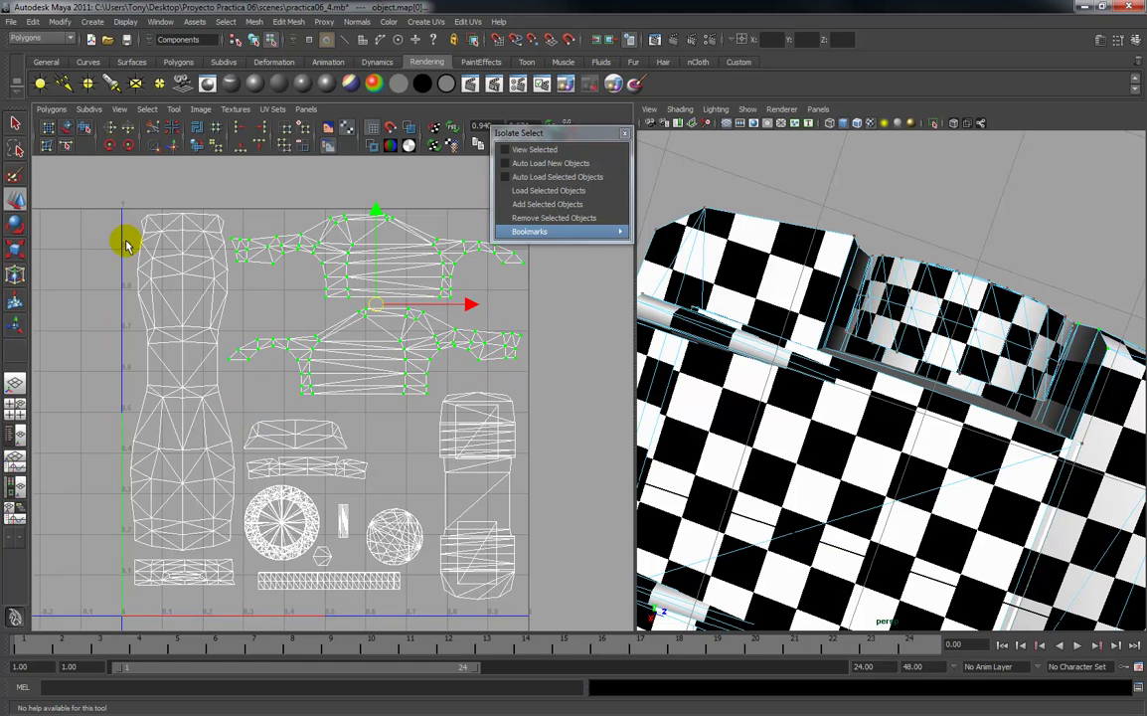
drag(154, 334, 95, 310)
alt+right_drag(102, 323, 246, 356)
mouse_move(336, 362)
alt+middle_down()
mouse_move(323, 310)
mouse_move(345, 363)
alt+middle_up()
alt+right_drag(360, 364, 351, 345)
alt+middle_drag(351, 345, 399, 381)
alt+right_drag(398, 381, 402, 520)
alt+right_drag(420, 426, 445, 455)
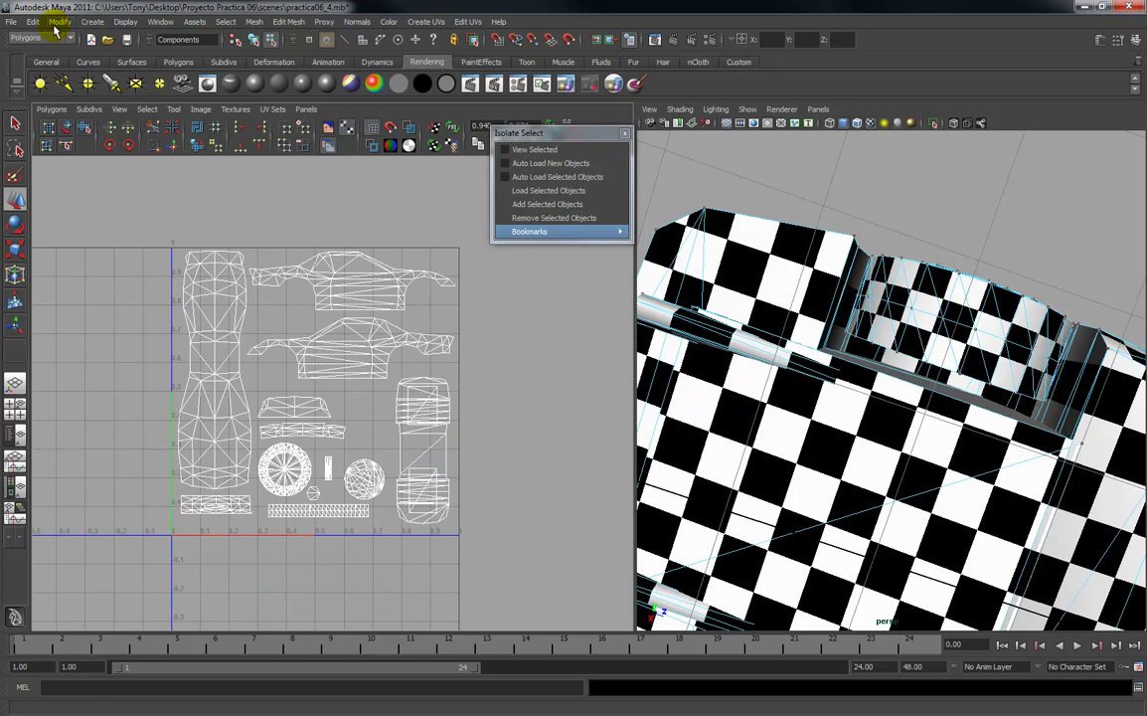
key(ctrl+alt+s)
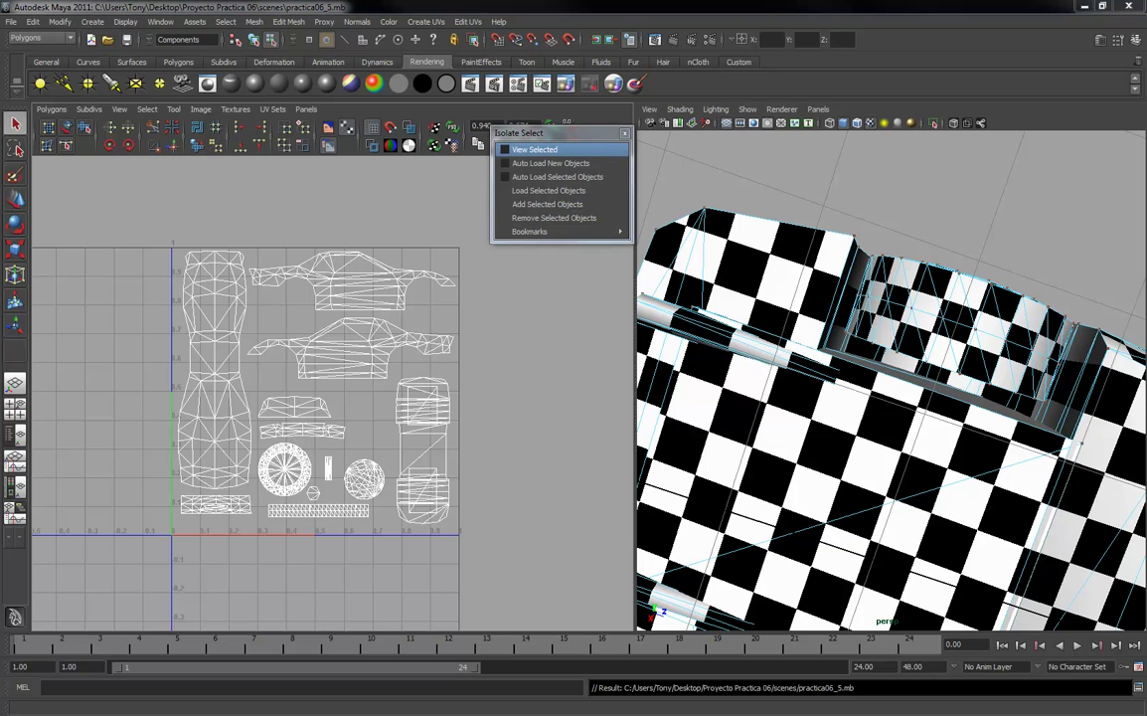
Close the Isolate Select options and examine the checker proportions across the whole car and its front bumper.
click(624, 134)
alt+drag(869, 275, 823, 413)
scroll(827, 384, down, 8)
alt+drag(910, 367, 832, 319)
scroll(800, 325, up, 5)
scroll(767, 358, down, 5)
alt+middle_drag(773, 362, 806, 349)
alt+middle_drag(192, 425, 202, 395)
alt+right_drag(200, 401, 205, 573)
alt+middle_drag(211, 520, 218, 499)
Enlarge the front bumper shell and shift the tyre tread strip away from it to make room.
drag(183, 472, 244, 471)
key(r)
click(418, 505)
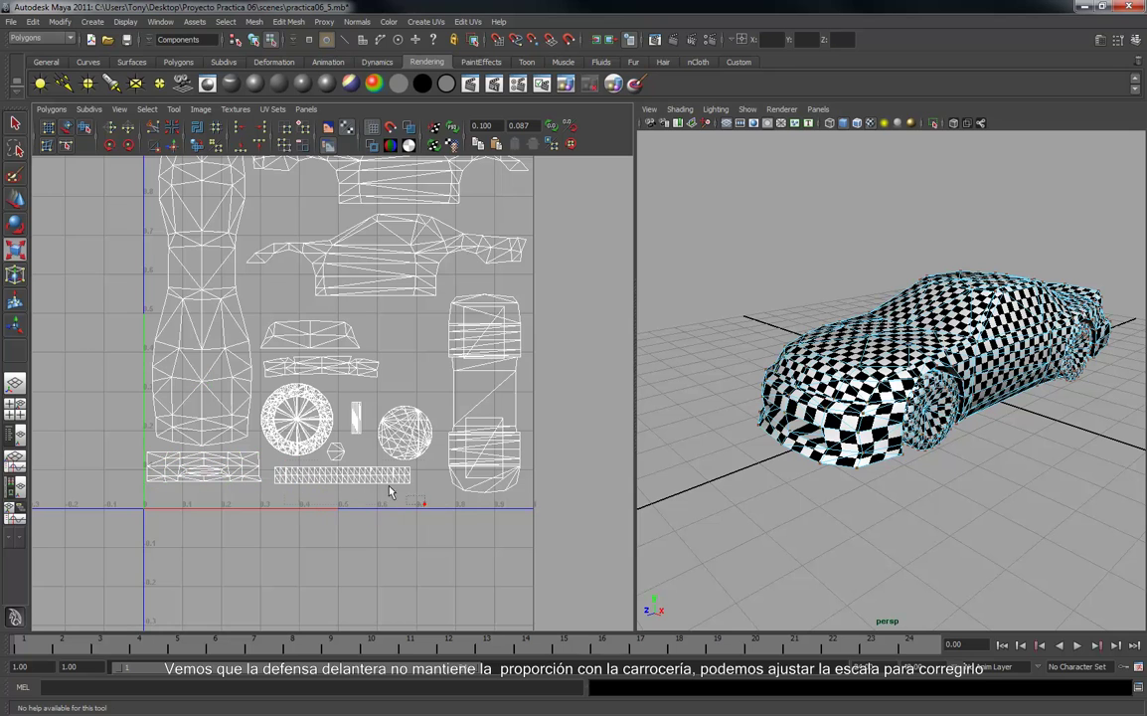
drag(268, 463, 267, 463)
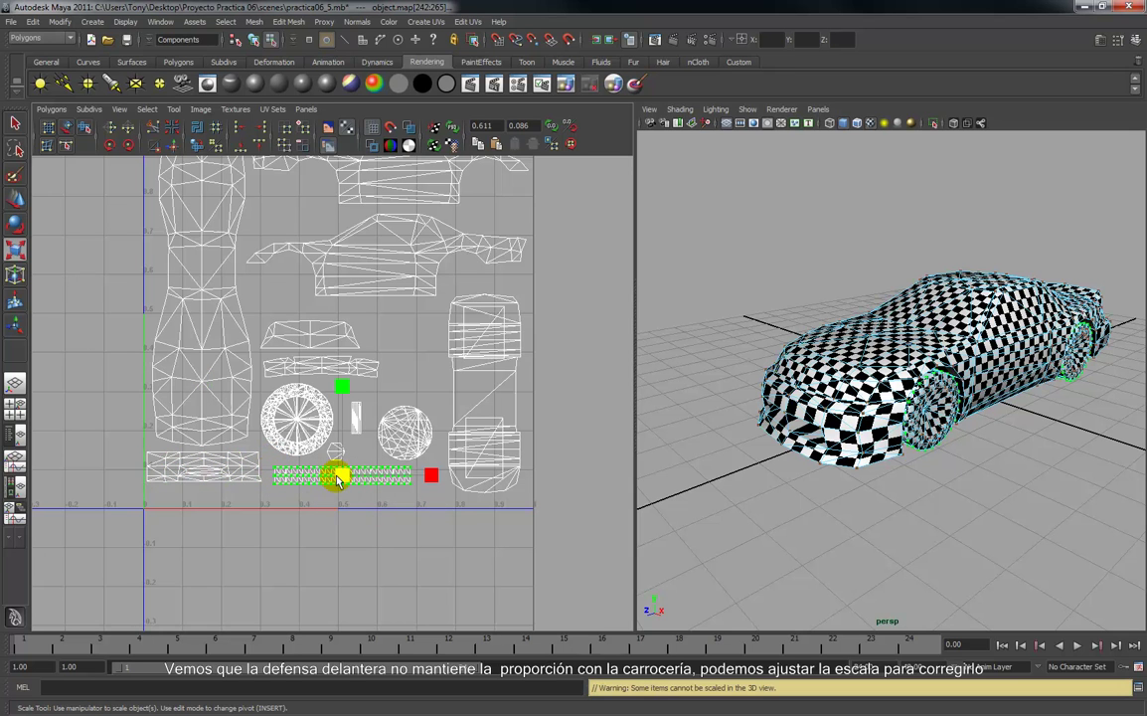
key(w)
drag(342, 478, 371, 478)
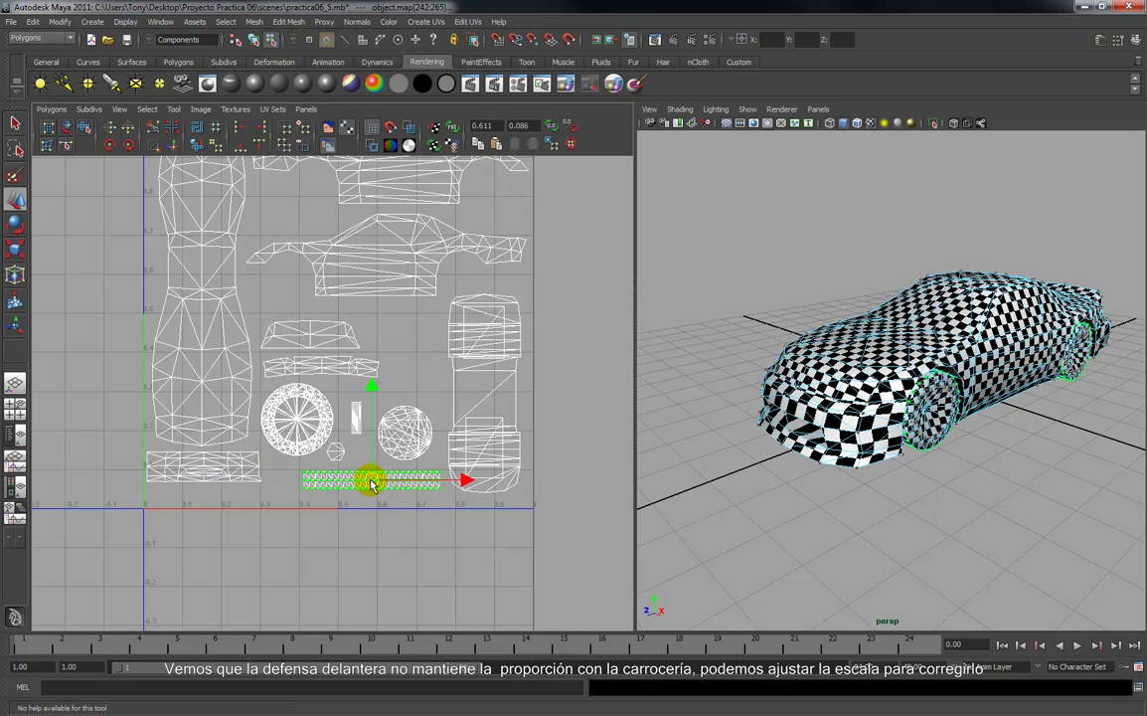
Enlarge the front bumper shell further and fit it into the texture square's lower corner near the UV origin.
drag(281, 492, 129, 459)
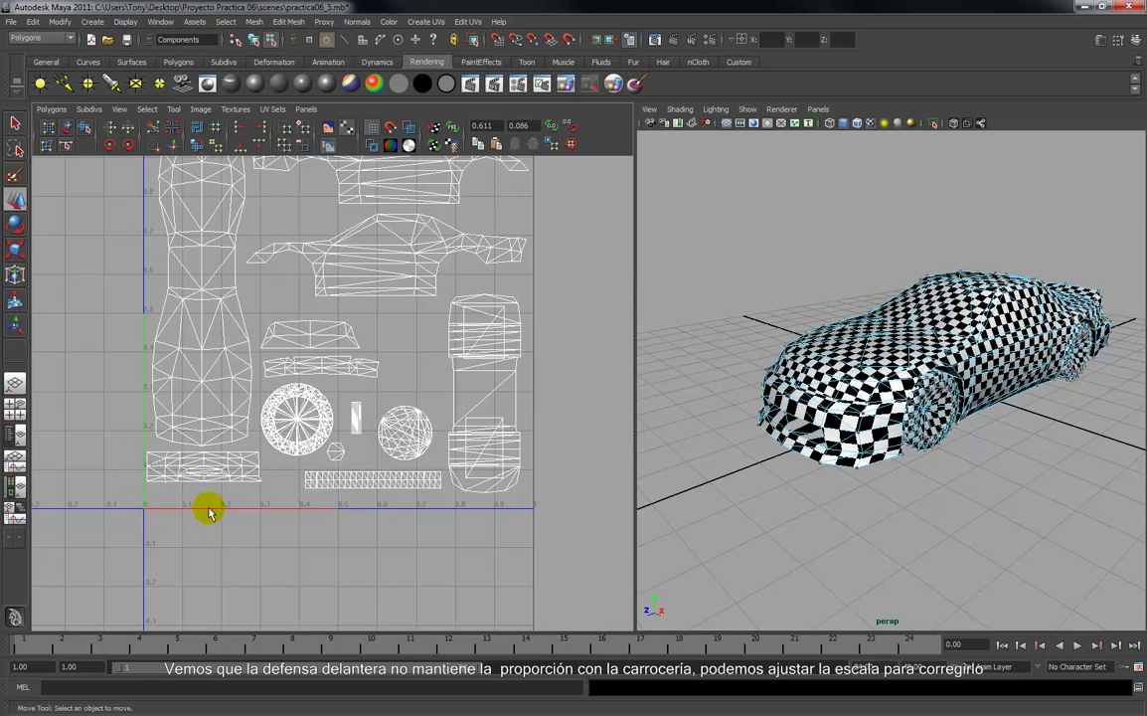
drag(267, 453, 131, 481)
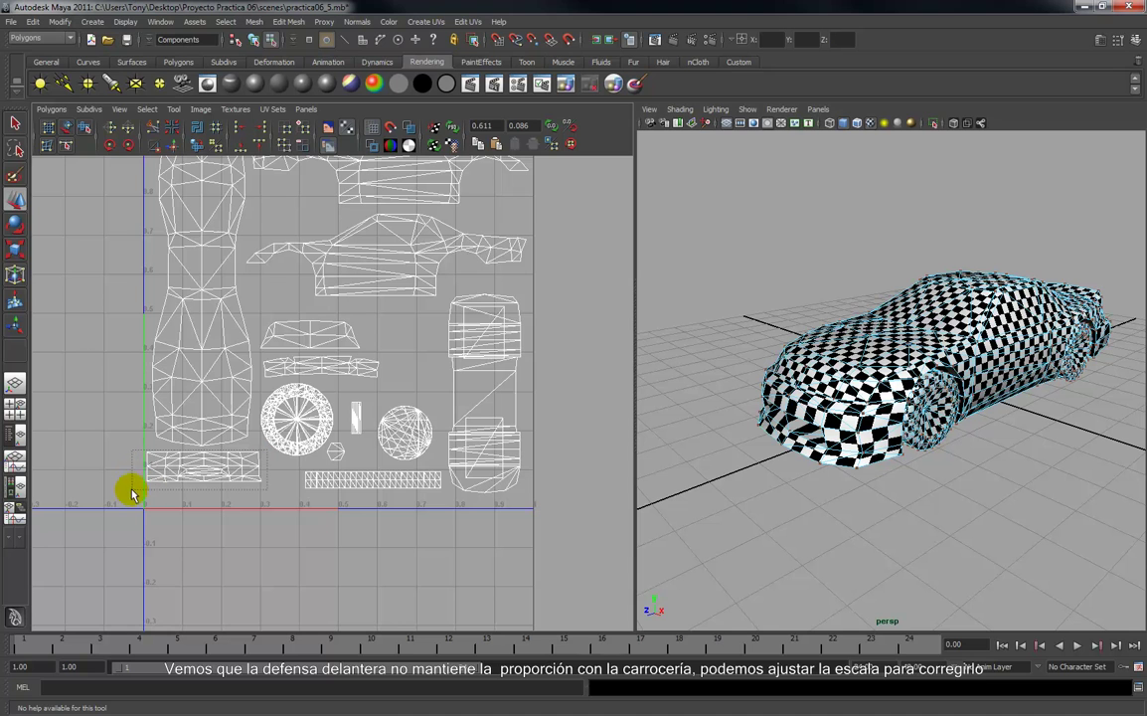
key(r)
drag(209, 466, 229, 485)
key(w)
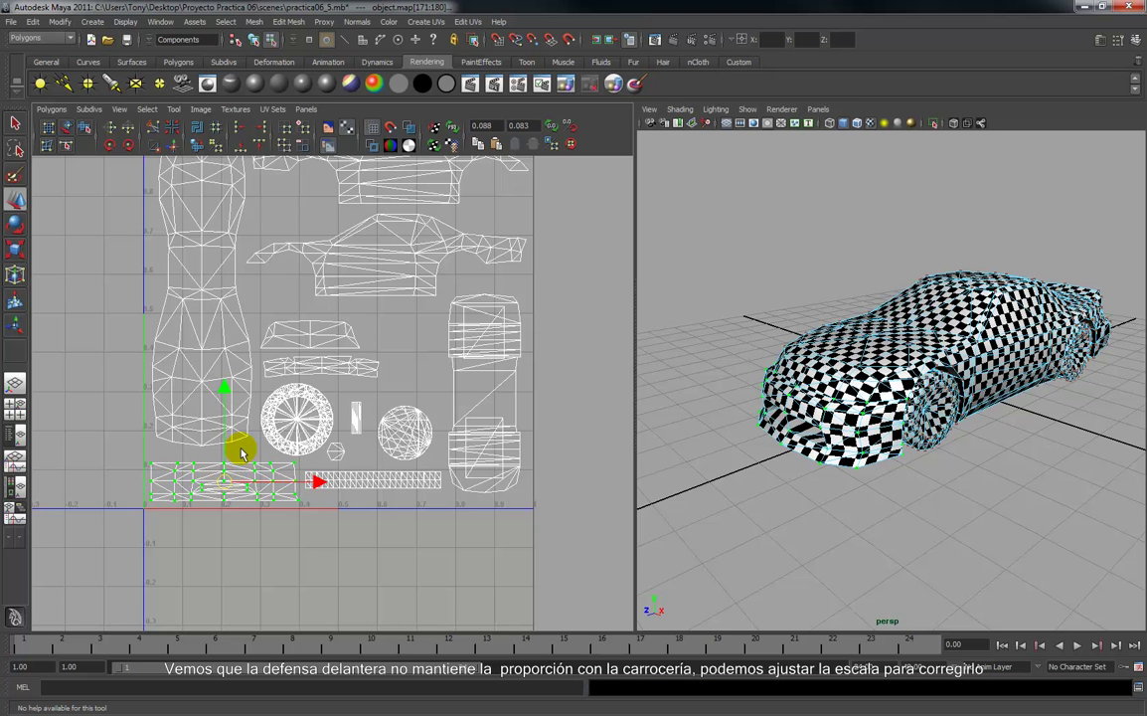
Raise the trapezoidal shell and enlarge the thin curved strip, centring it in the space beneath.
alt+middle_drag(282, 366, 279, 410)
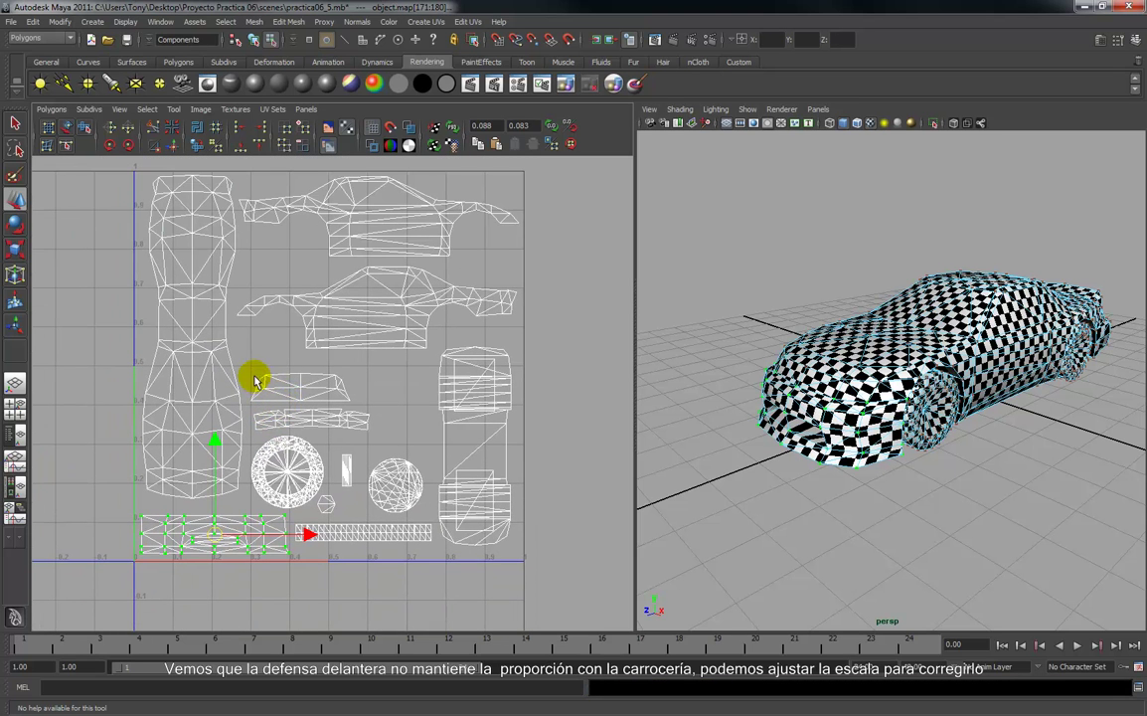
click(369, 433)
drag(371, 431, 376, 433)
click(410, 427)
drag(247, 365, 298, 370)
click(369, 431)
drag(373, 432, 341, 414)
key(r)
key(w)
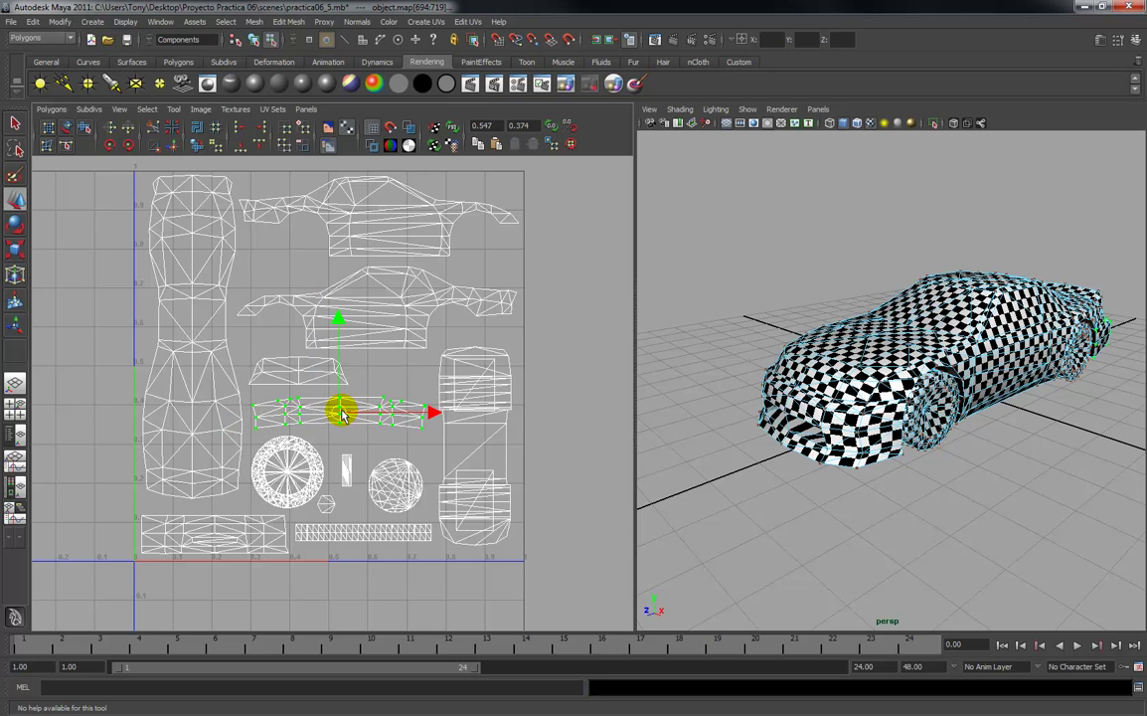
click(379, 373)
Return the car to object mode, select the whole model and save the scene.
alt+drag(795, 382, 786, 253)
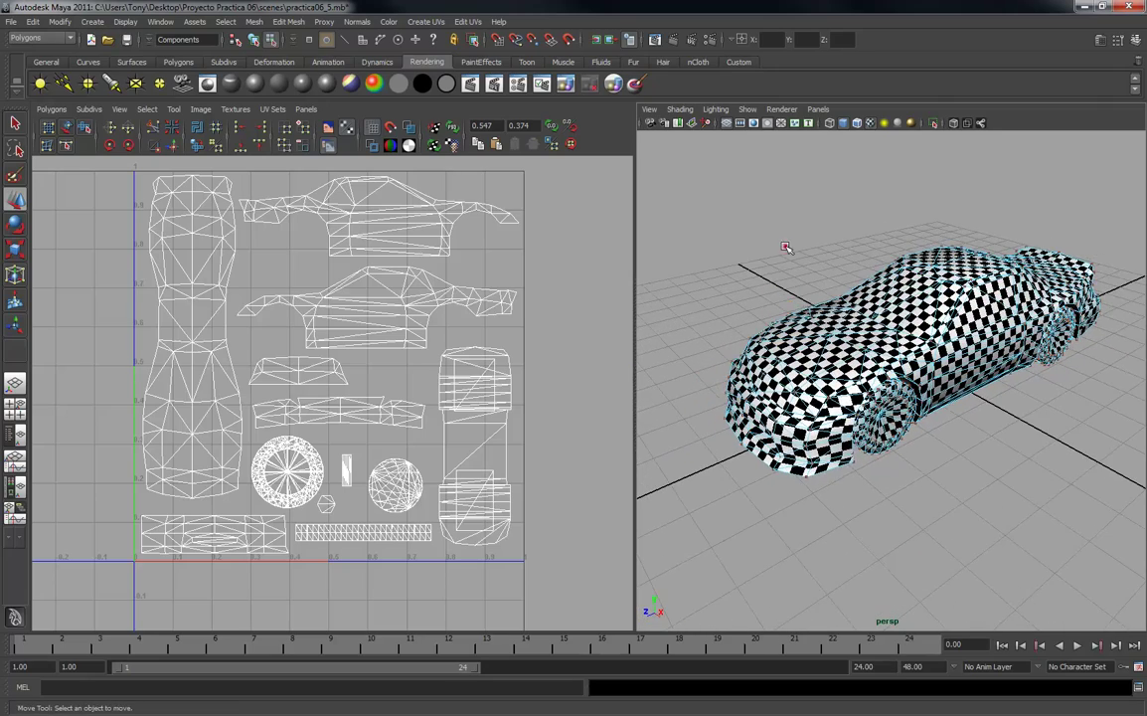
right_drag(834, 336, 869, 318)
click(845, 291)
alt+drag(811, 254, 800, 311)
click(832, 316)
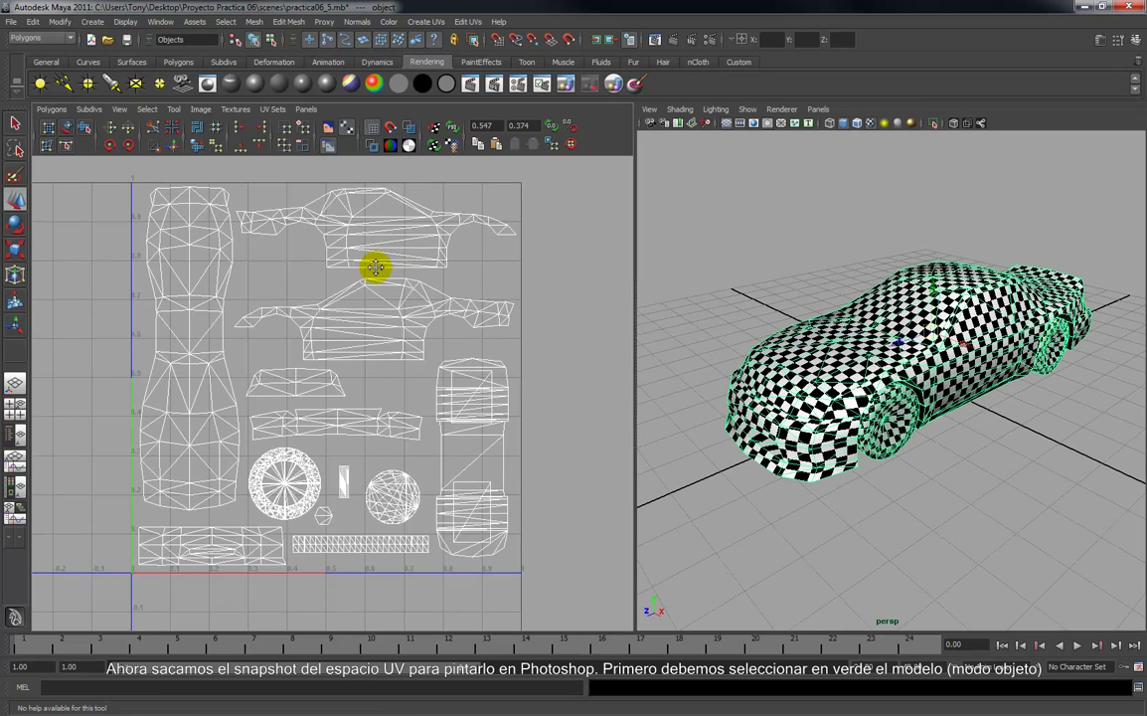
key(ctrl+s)
Set up a UV Snapshot at 1024 × 1024 in Targa format with anti-aliased lines off.
click(51, 109)
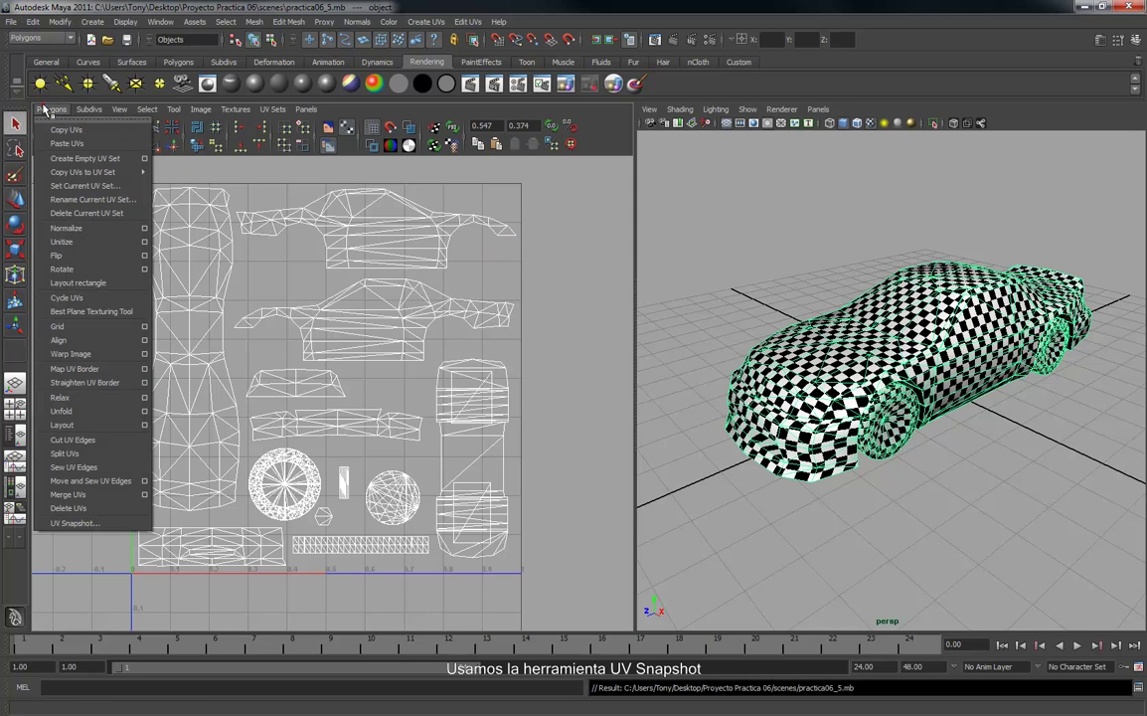
click(77, 523)
click(317, 316)
text(1024)
key(Tab)
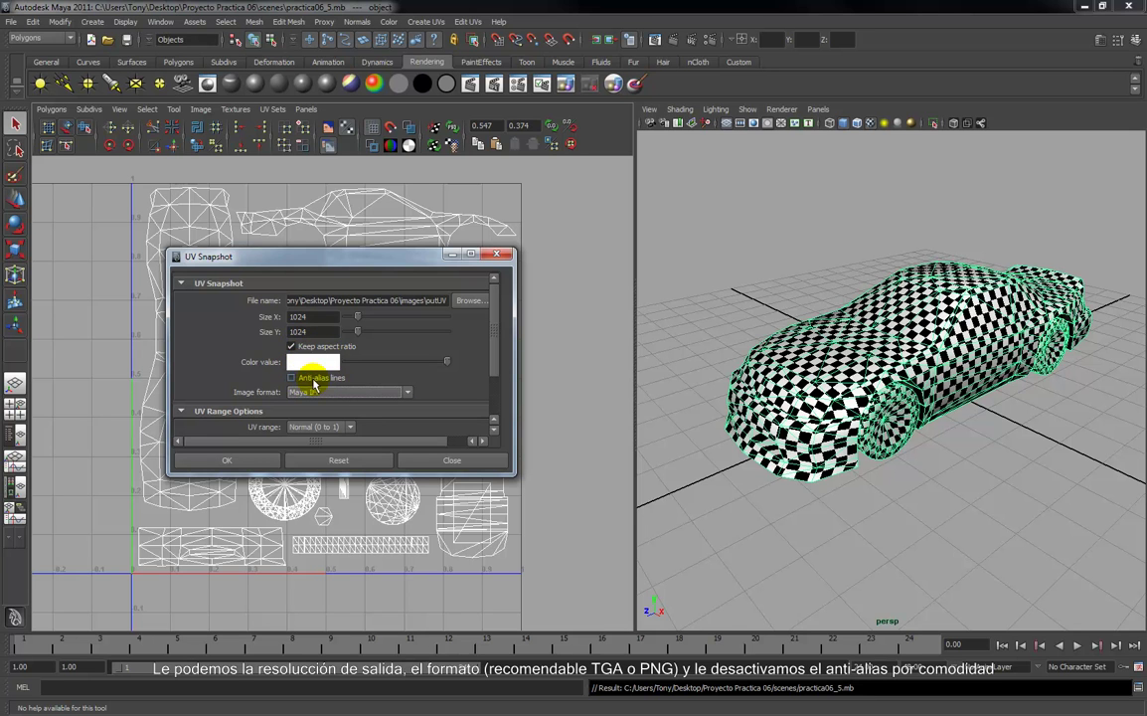
click(403, 393)
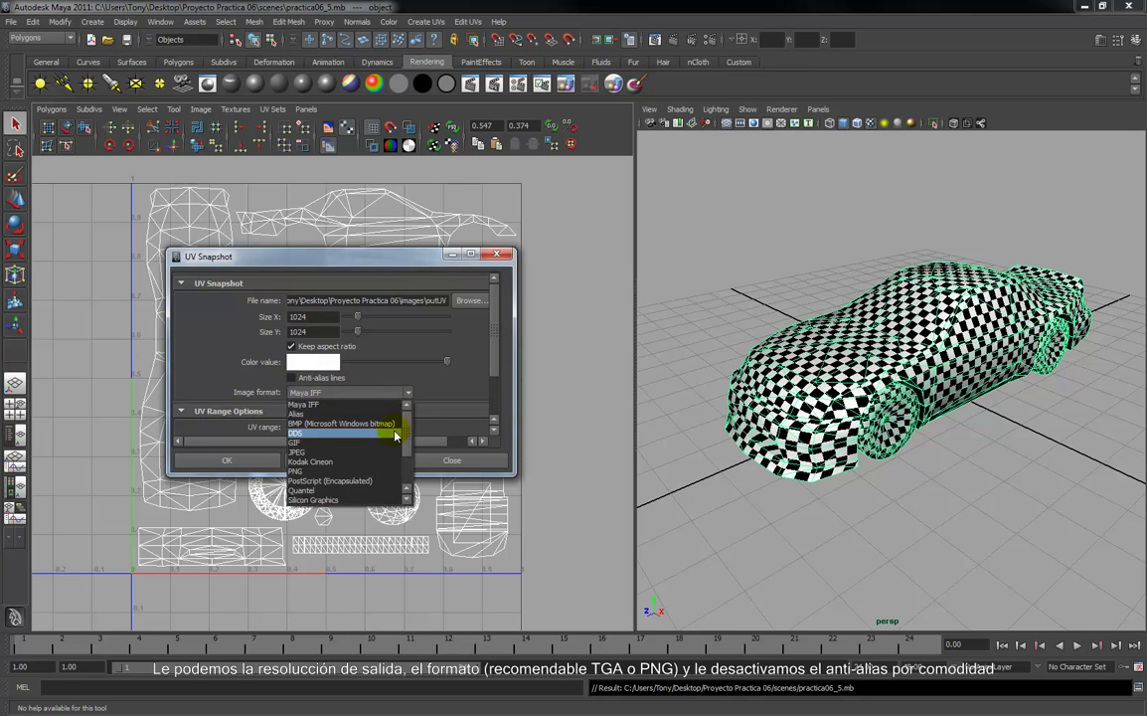
click(410, 455)
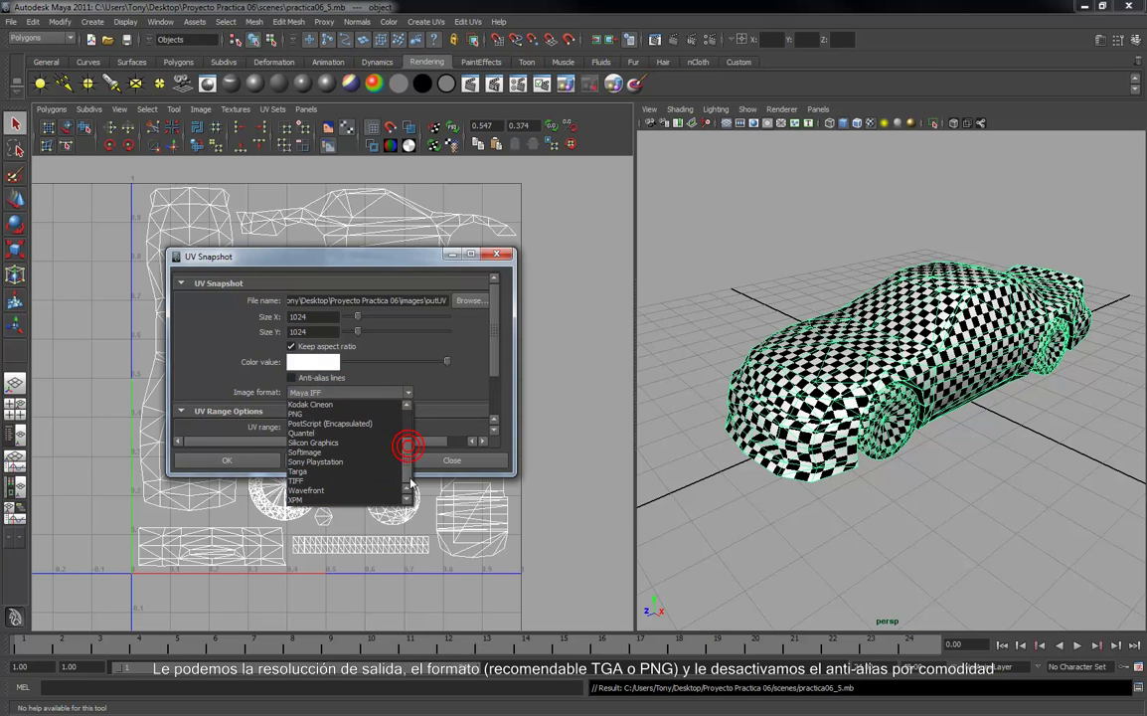
click(335, 467)
mouse_move(493, 355)
mouse_down()
mouse_move(495, 418)
mouse_move(496, 350)
mouse_up()
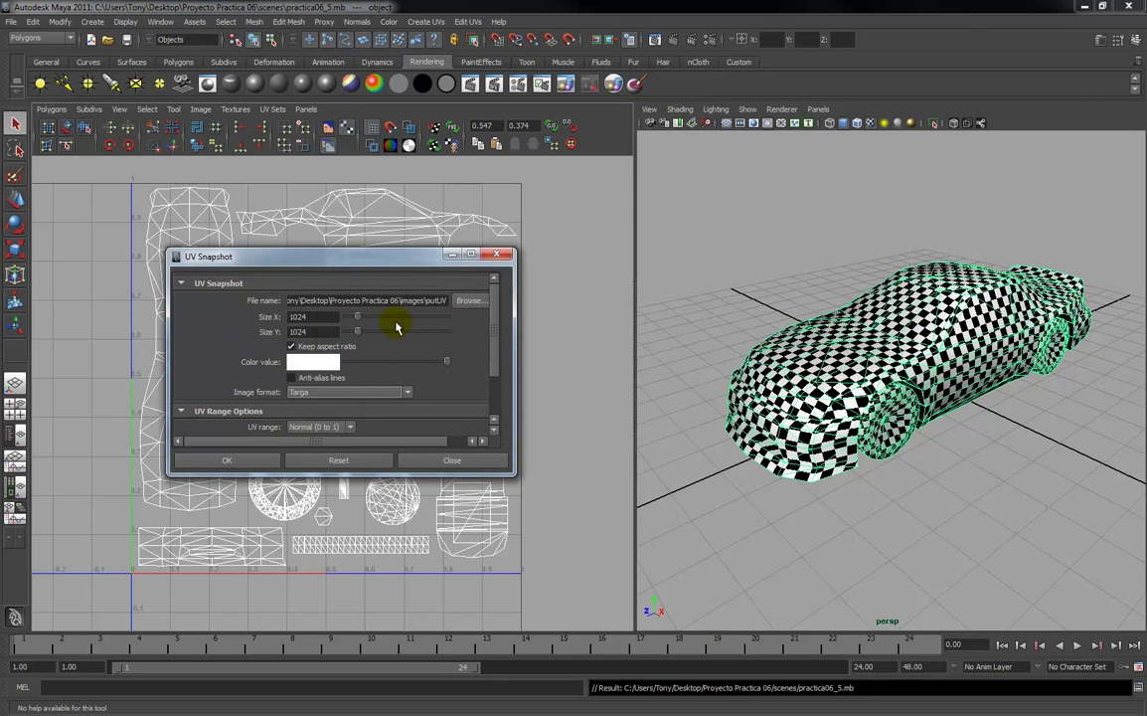
Name the snapshot file uvsnapshot in the Proyecto Practica 06 folder and export it.
click(460, 302)
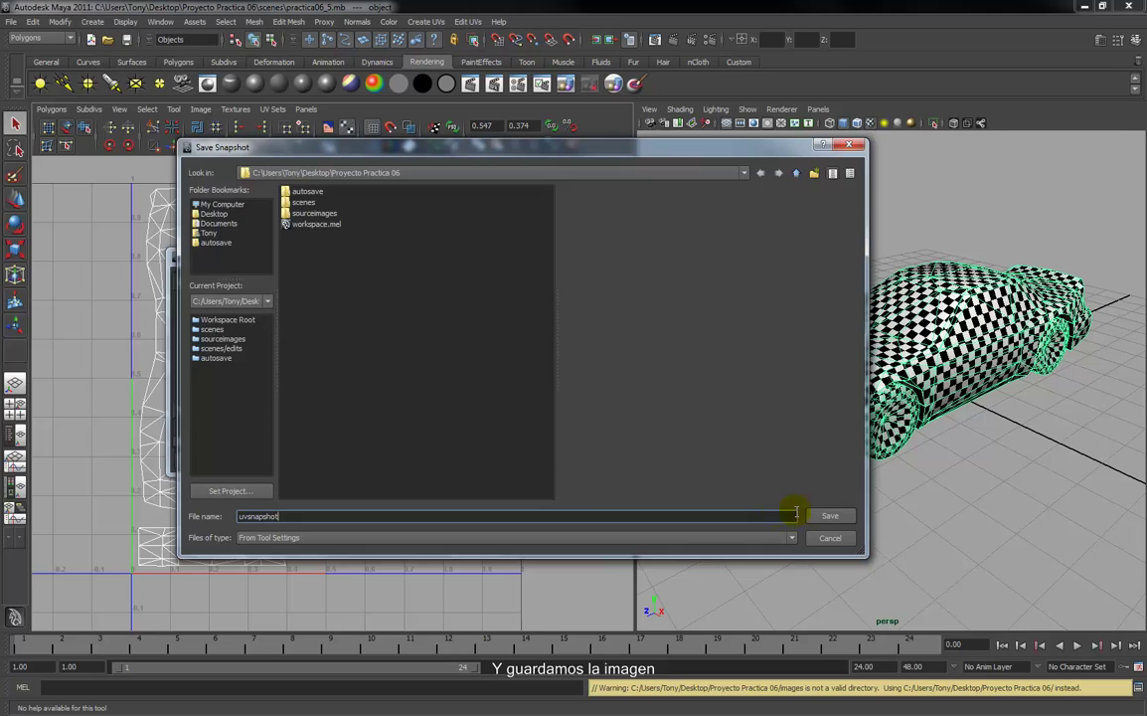
click(830, 516)
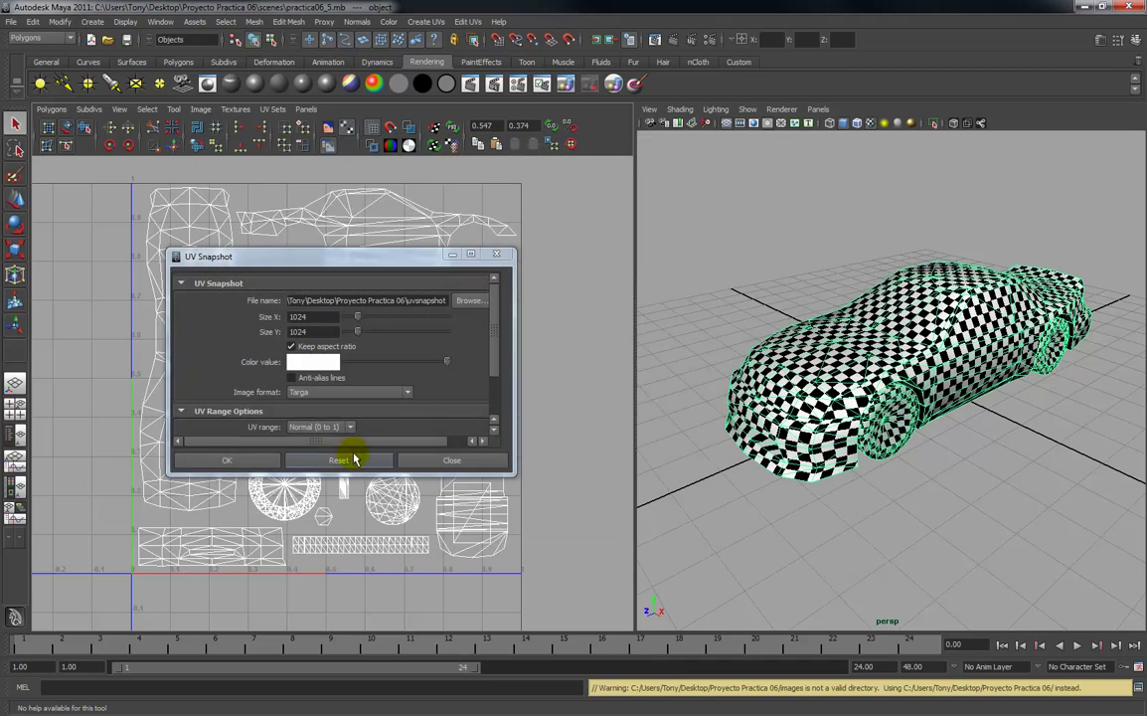
click(259, 463)
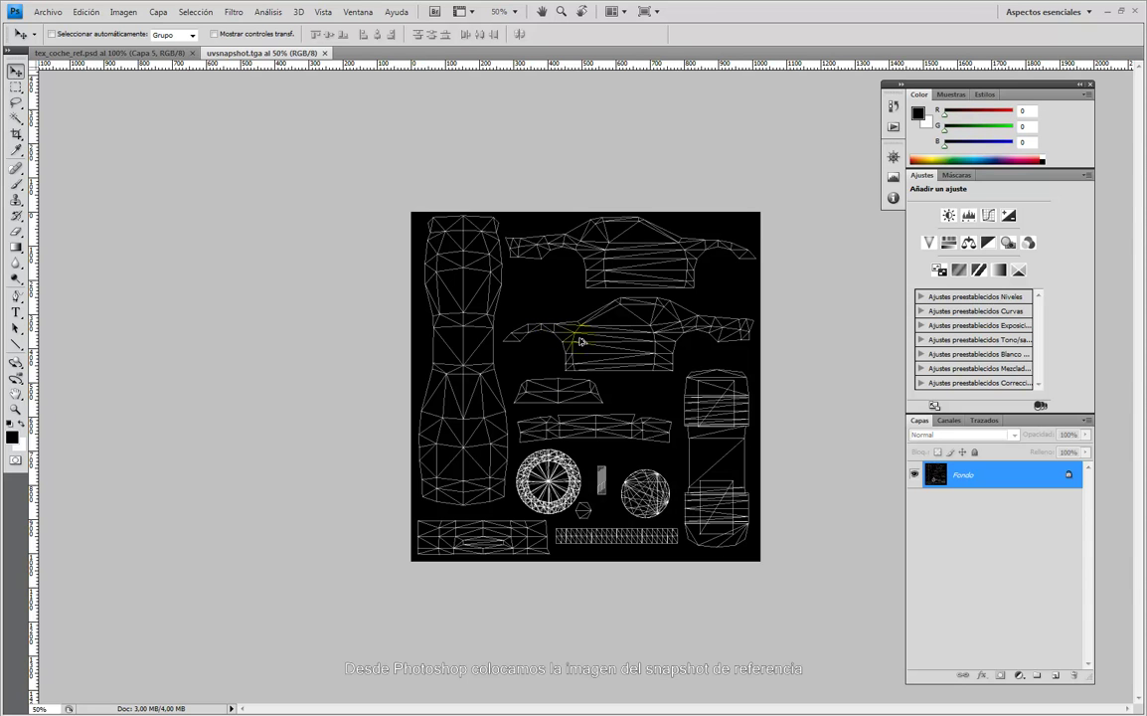
In Photoshop, duplicate the Fondo layer of uvsnapshot.tga, add an empty layer beneath the copy and delete the original Fondo.
alt+scroll(672, 384, up, 1)
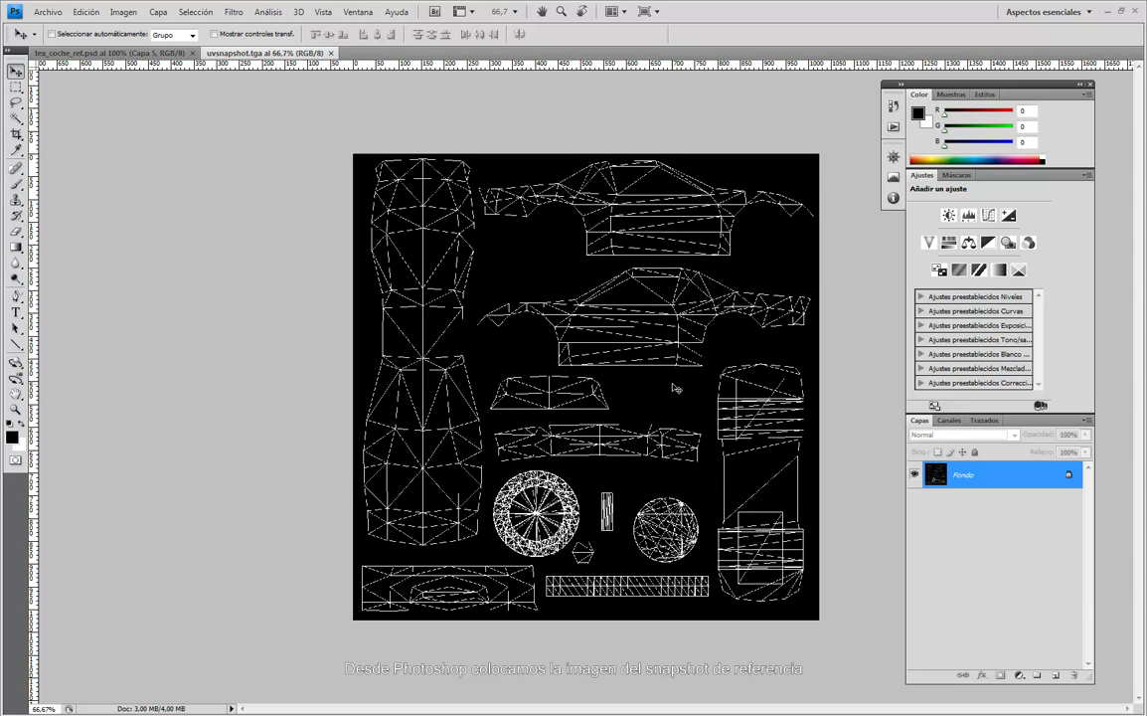
alt+scroll(673, 384, down, 1)
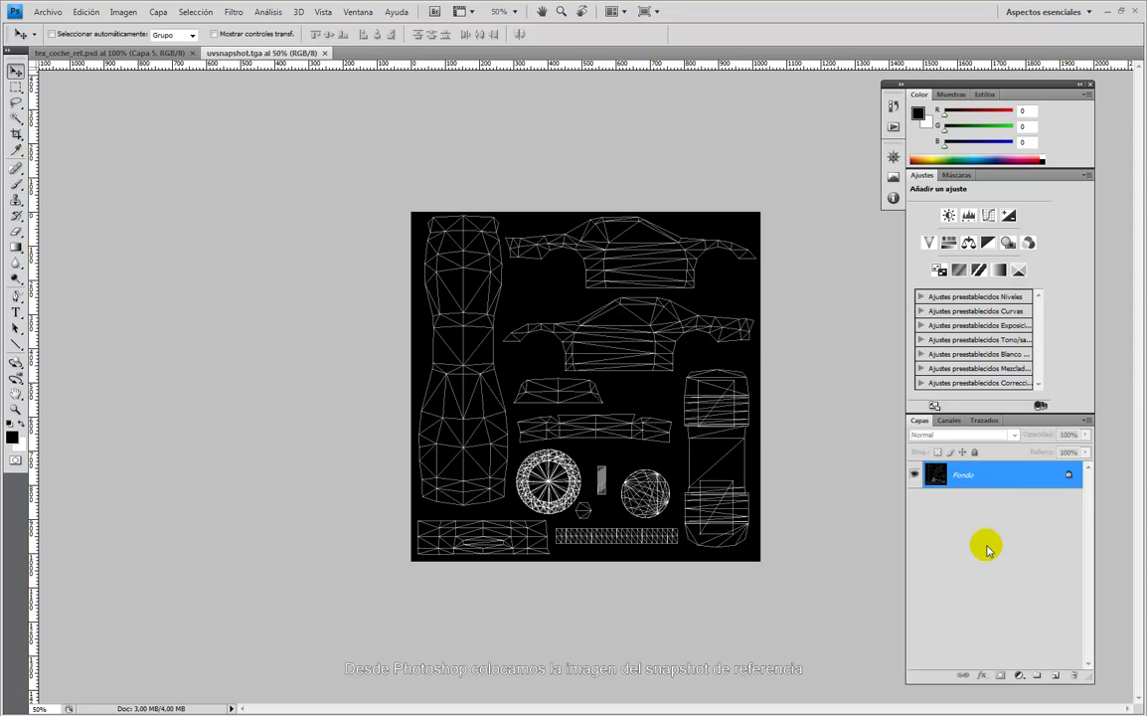
drag(936, 477, 1056, 675)
click(935, 501)
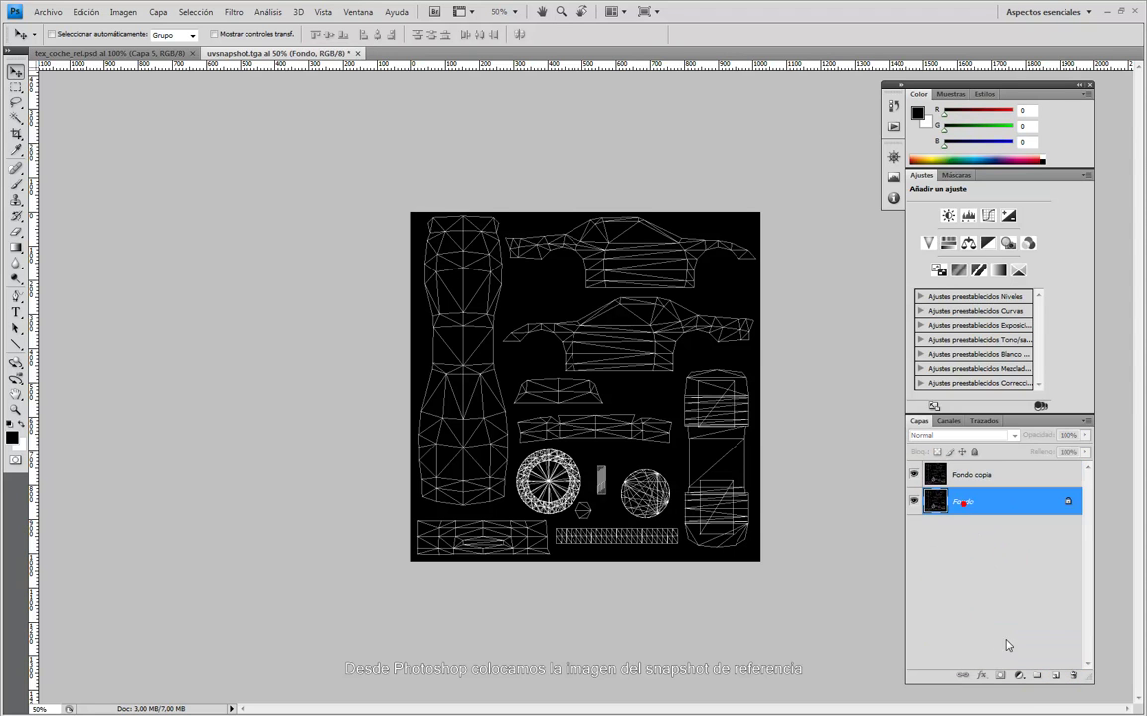
click(1056, 675)
drag(927, 525, 1075, 675)
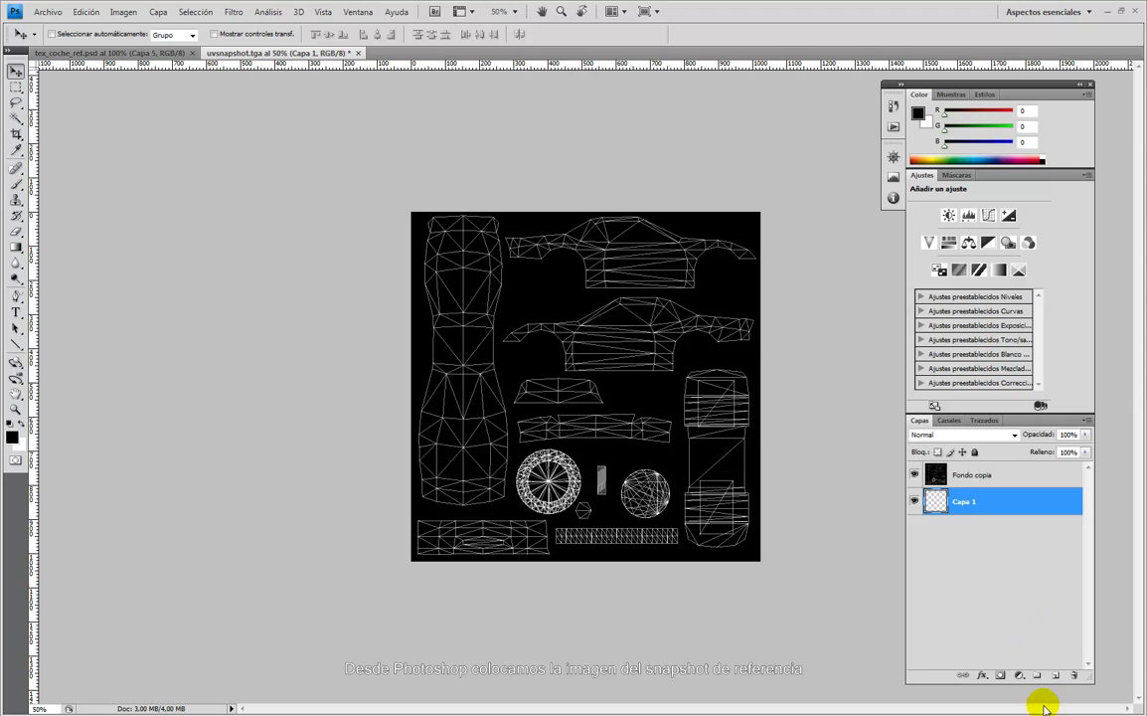
Copy the whole Fondo copia wireframe image and add a layer mask to that layer.
click(973, 476)
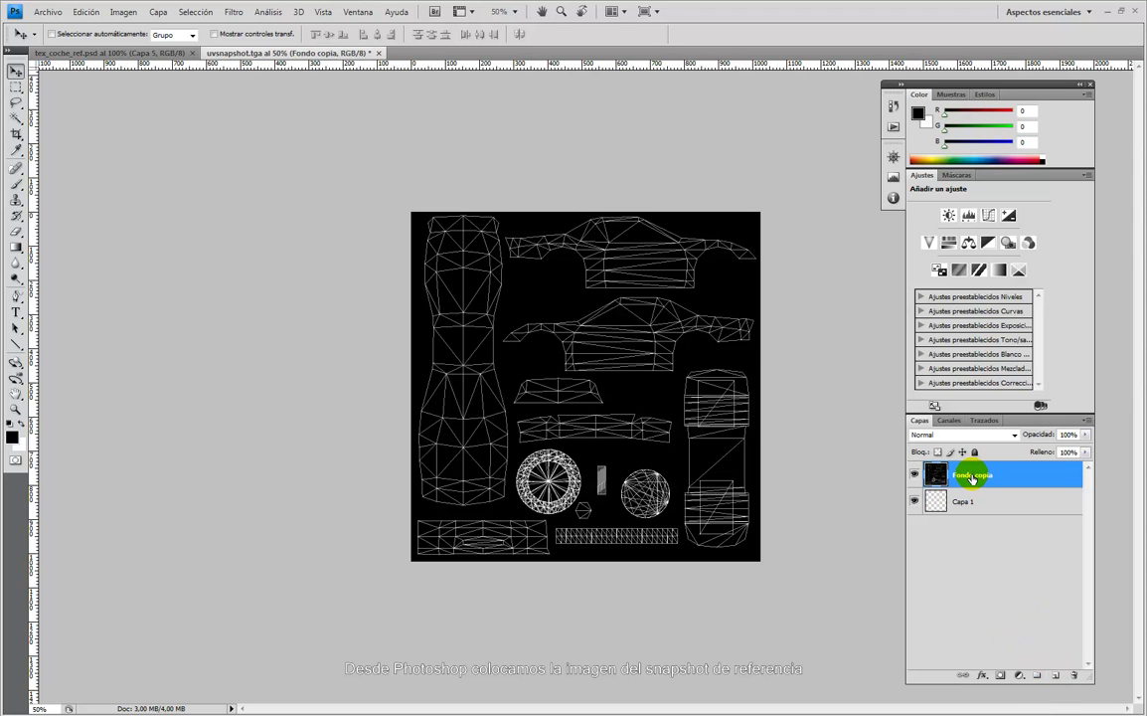
key(ctrl+a)
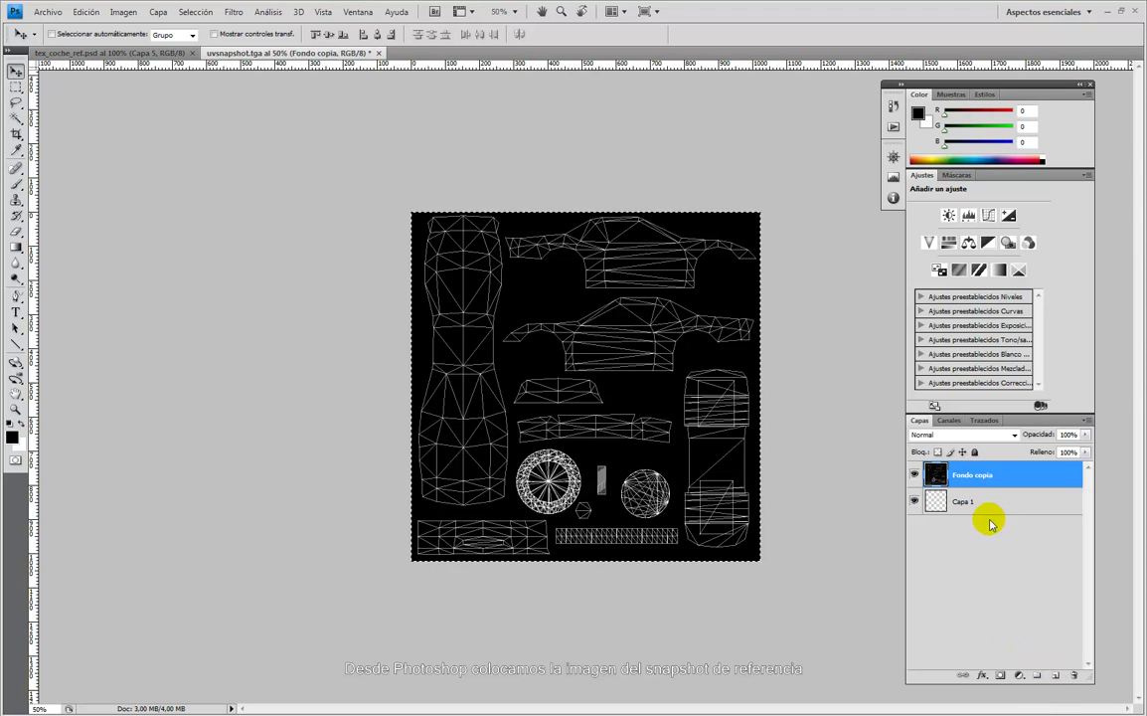
click(999, 674)
key(ctrl+v)
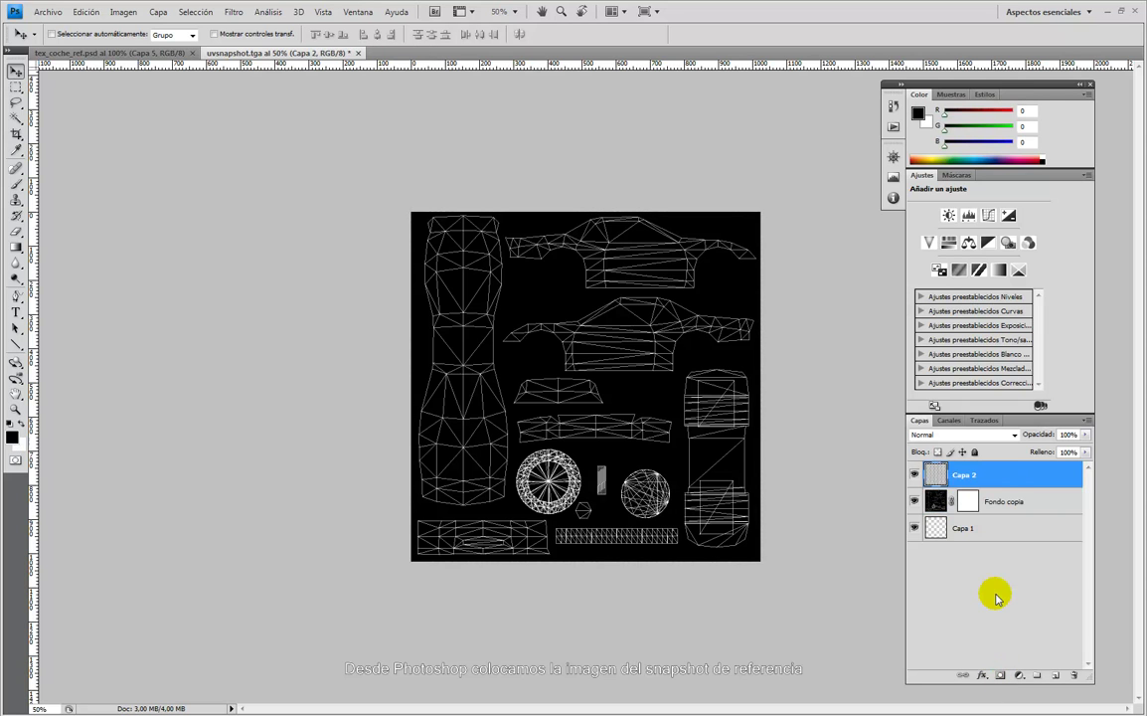
key(ctrl+z)
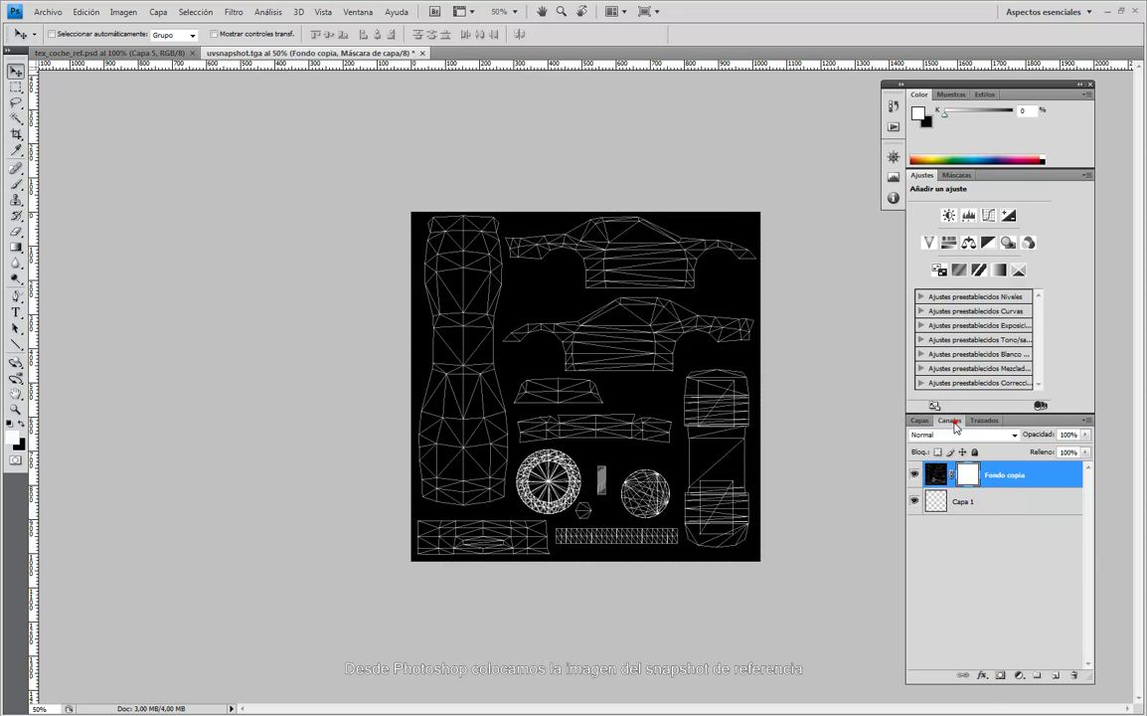
Paste the copied wireframe into the Fondo copia mask channel and return to the layer list.
click(954, 422)
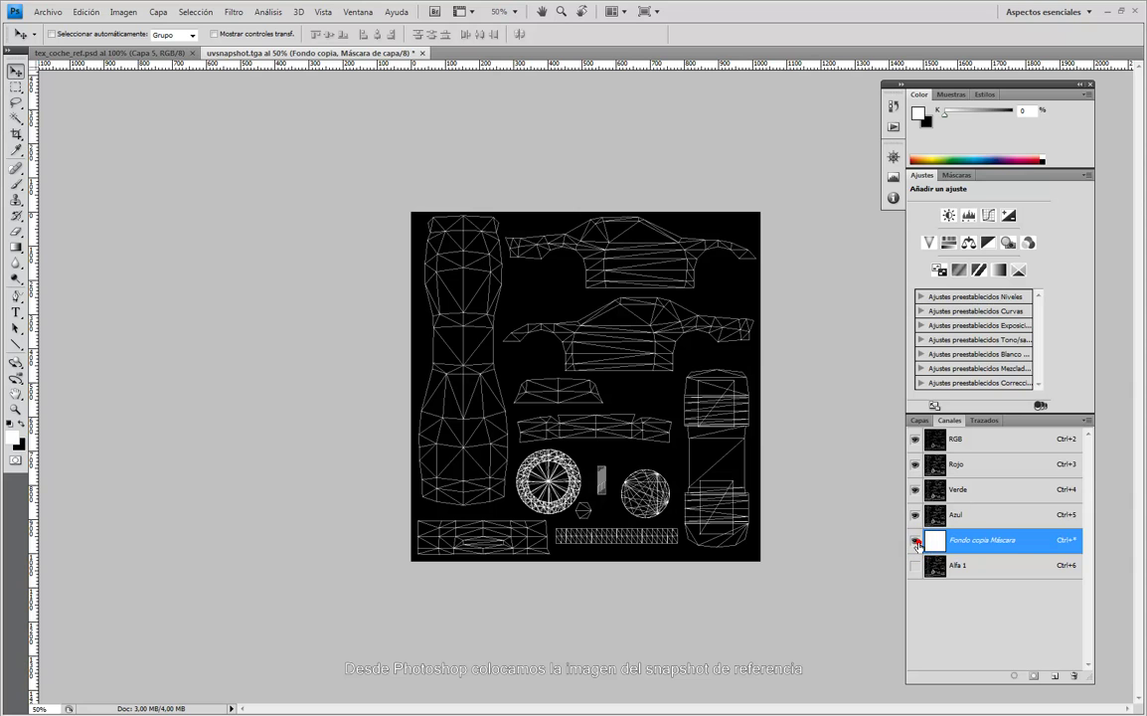
key(x)
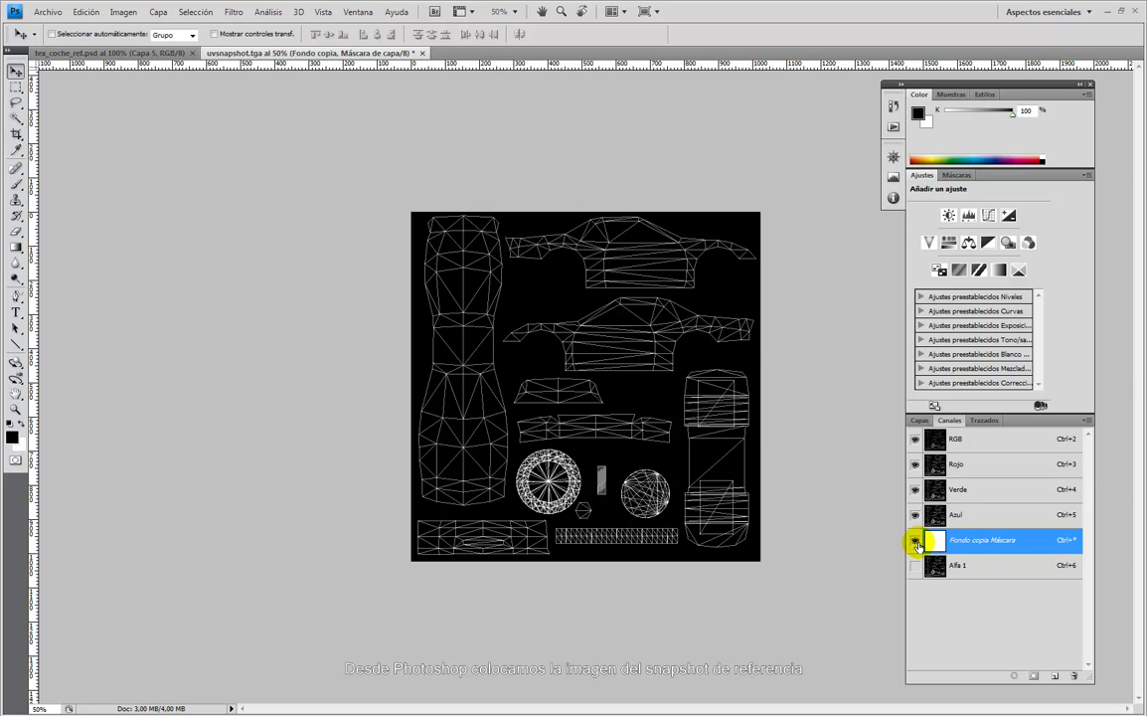
key(ctrl+a)
key(ctrl+v)
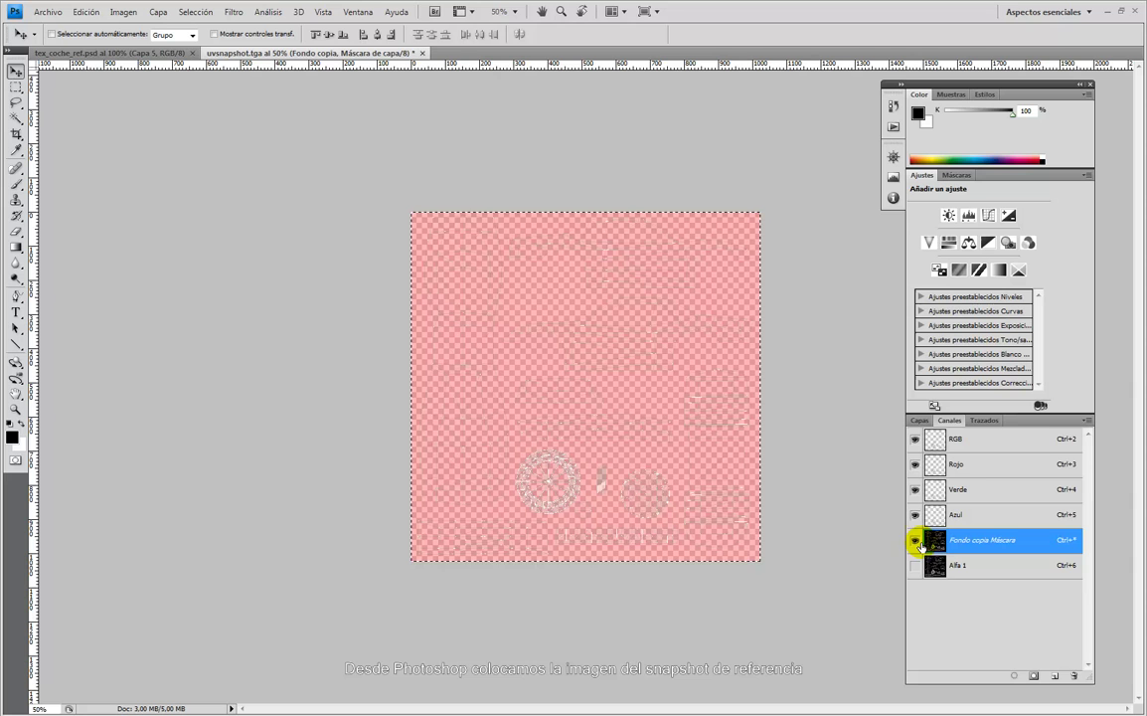
click(920, 420)
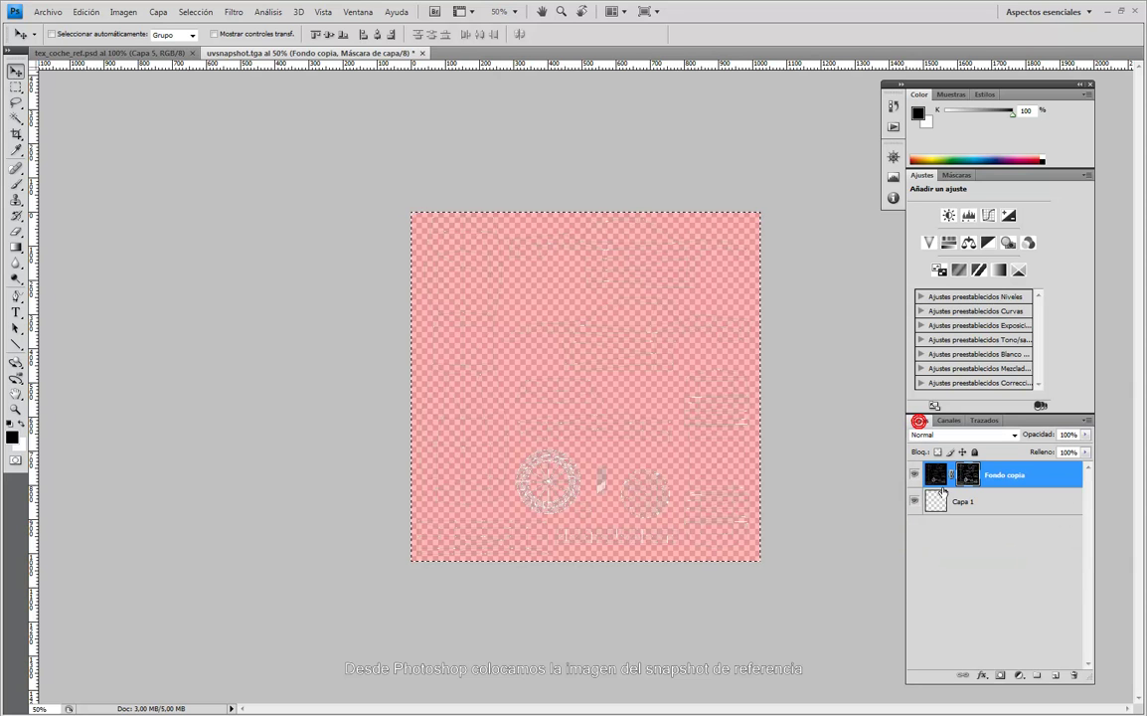
Deselect and fill the image of the masked Fondo copia layer with black.
click(933, 475)
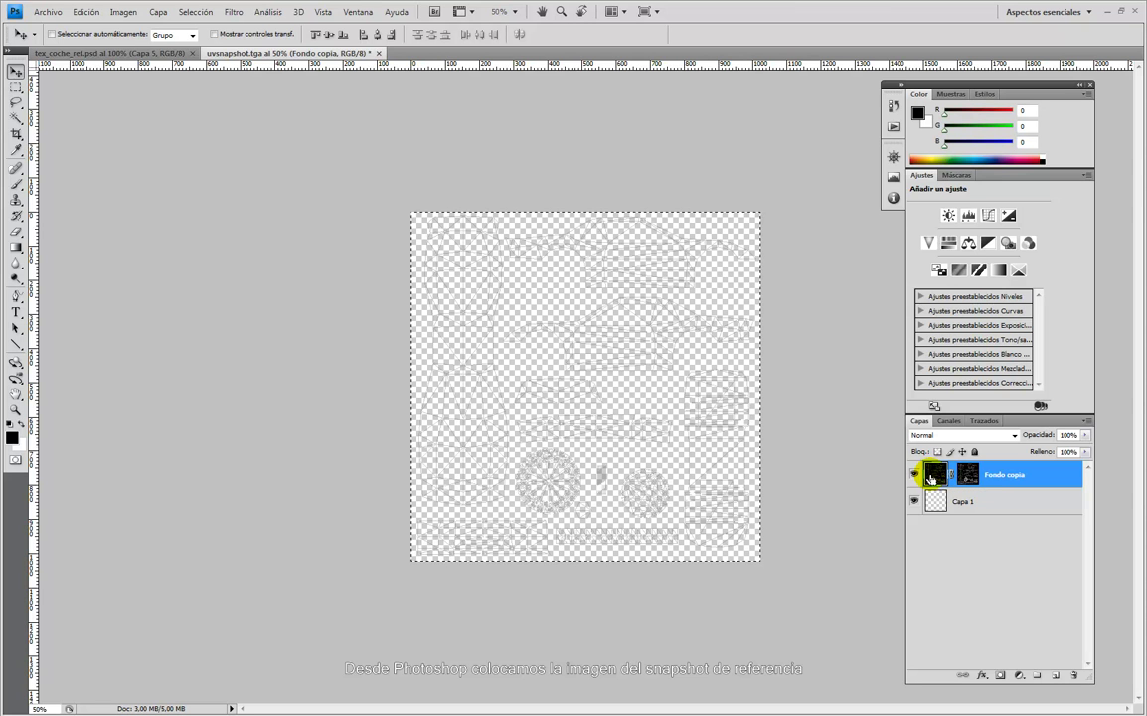
key(ctrl+plus)
key(ctrl+plus)
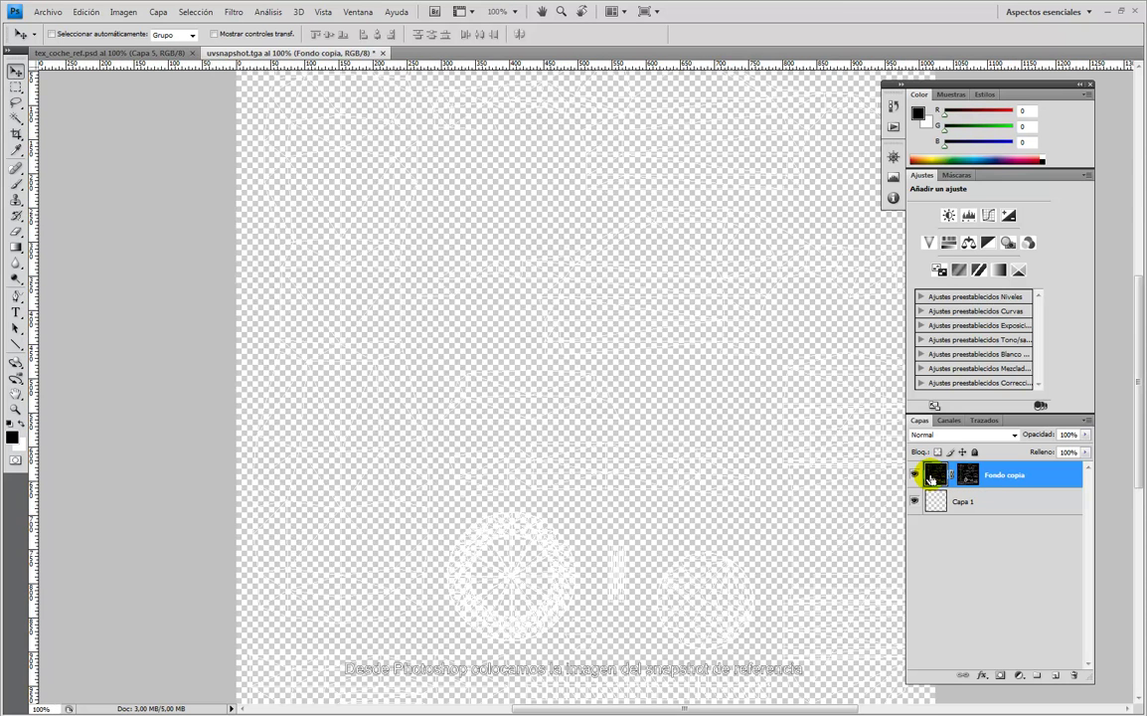
key(ctrl+minus)
key(ctrl+minus)
key(ctrl+minus)
key(ctrl+minus)
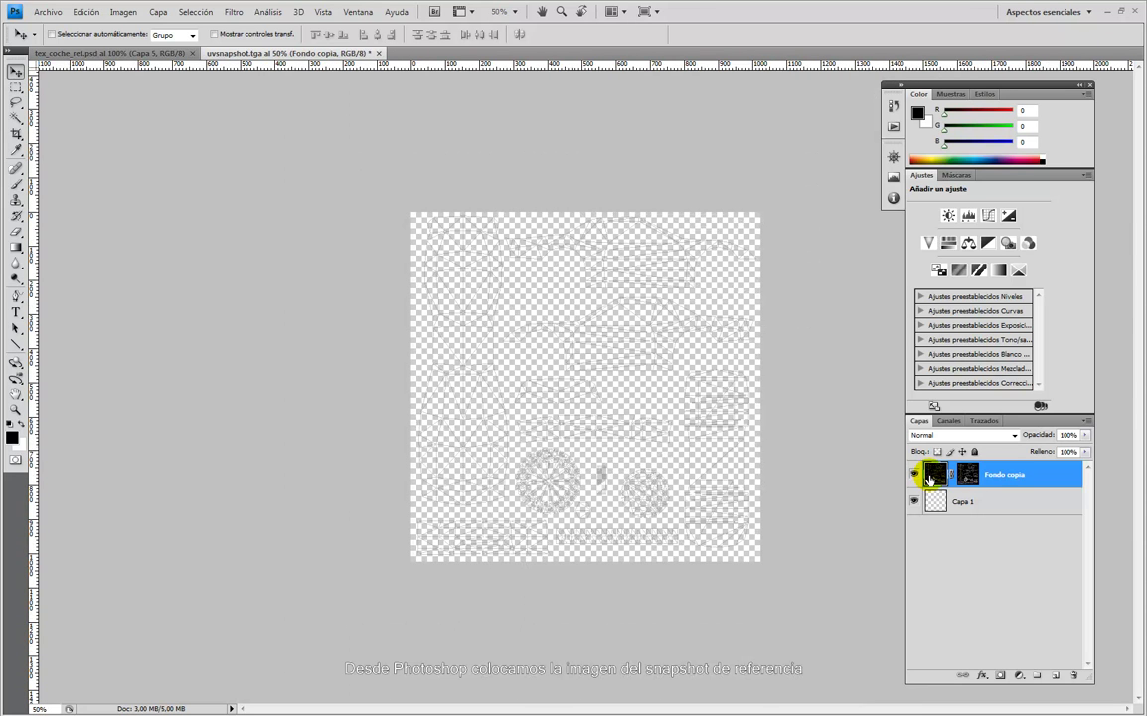
key(alt+BackSpace)
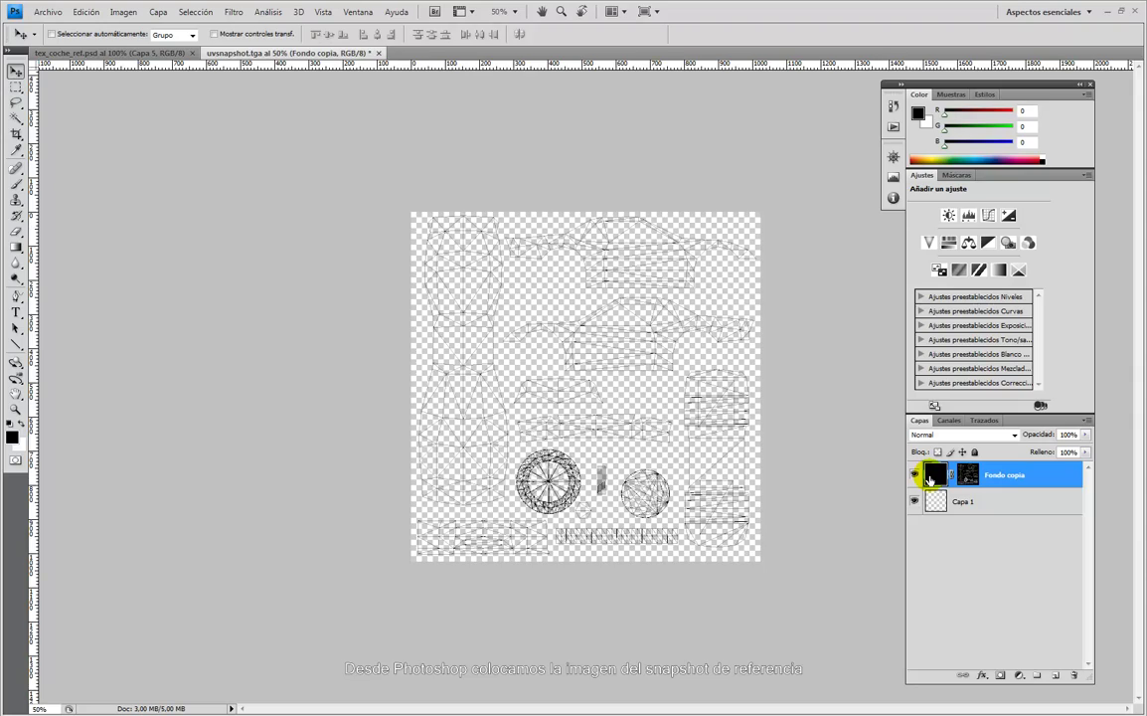
key(ctrl+plus)
key(ctrl+plus)
key(ctrl+plus)
key(ctrl+minus)
key(ctrl+minus)
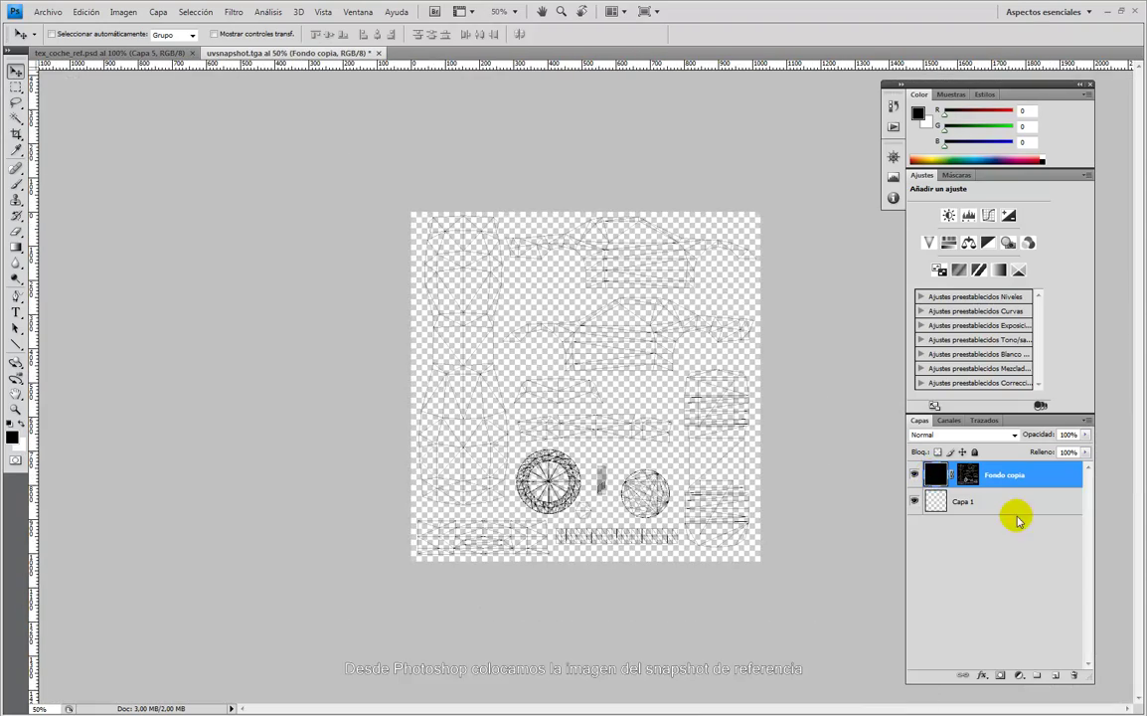
Fill Capa 1 with solid white as the background beneath the wireframe.
click(1010, 511)
key(alt+BackSpace)
key(ctrl+i)
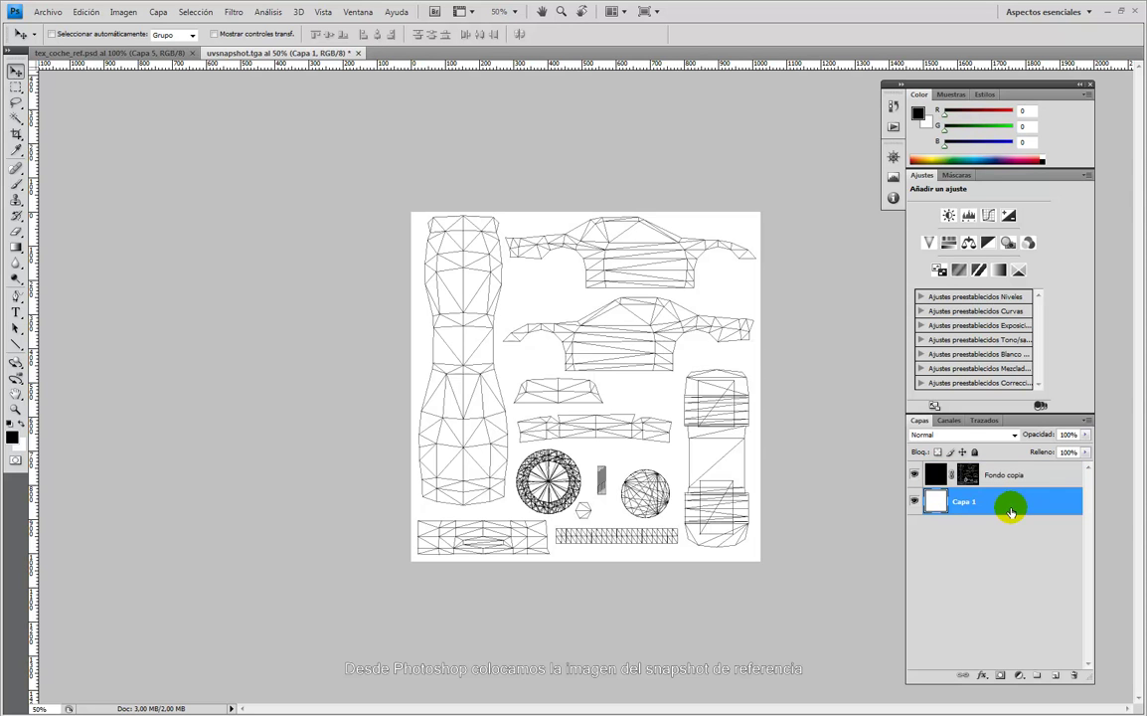
Inspect the wireframe against the white background up close and with Fondo copia hidden and shown.
key(ctrl+plus)
key(ctrl+plus)
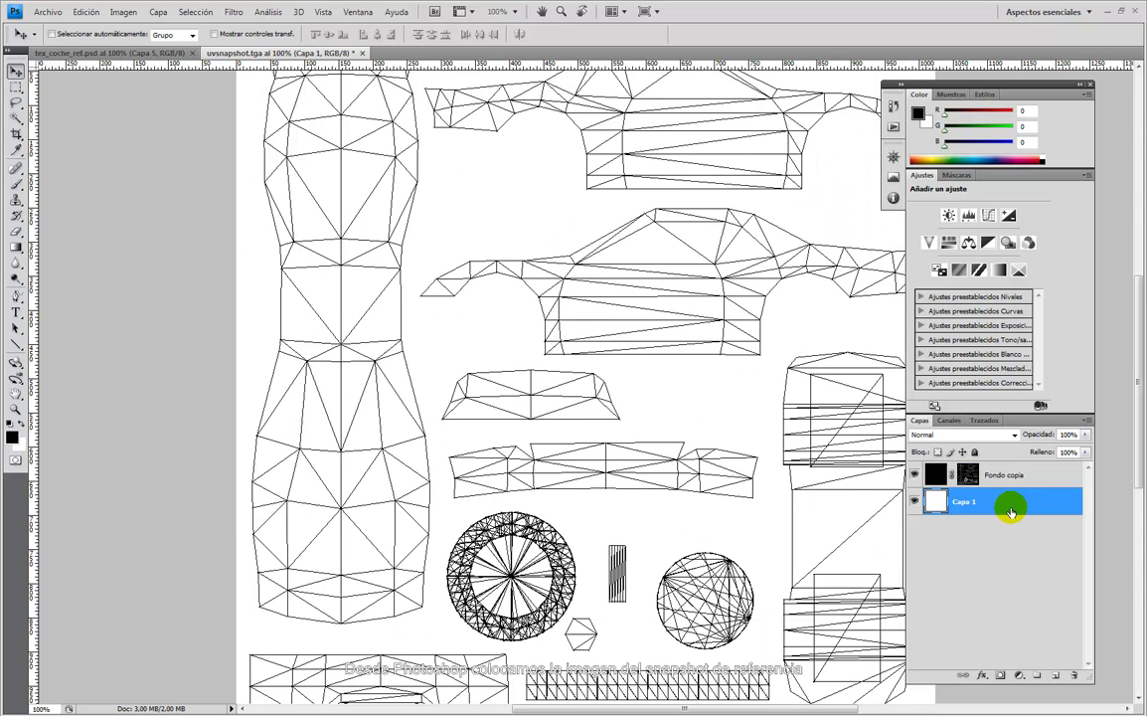
key(ctrl+minus)
key(ctrl+minus)
click(913, 475)
click(913, 475)
key(ctrl+plus)
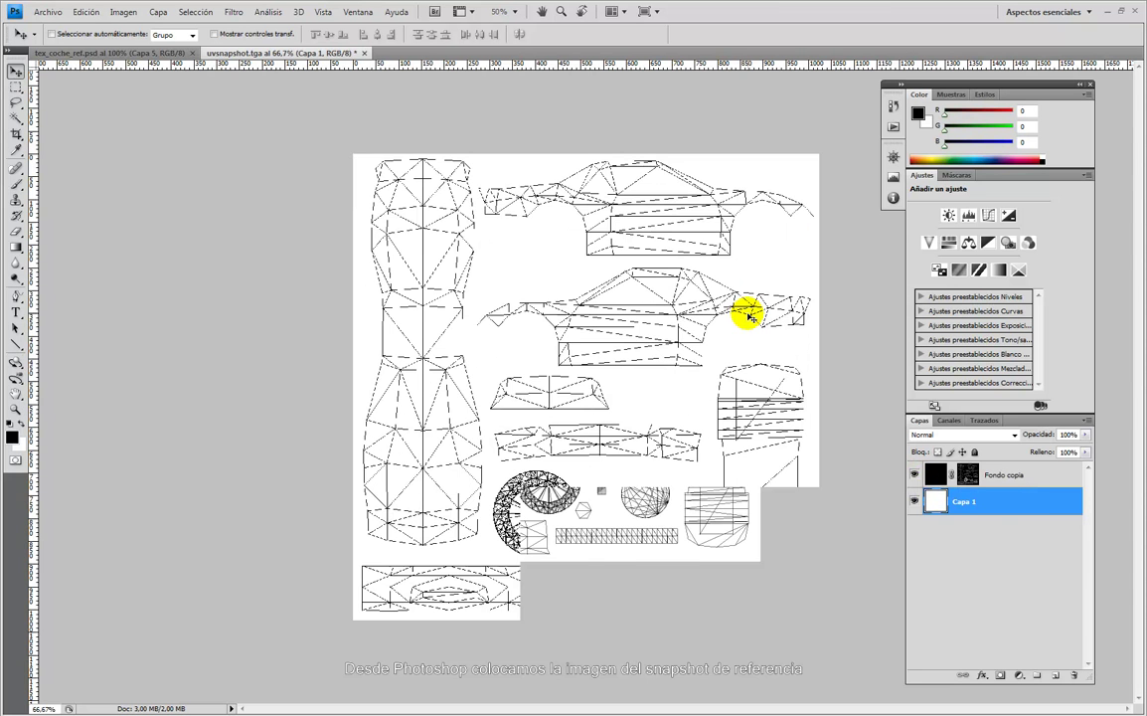
key(ctrl+plus)
key(ctrl+minus)
key(ctrl+minus)
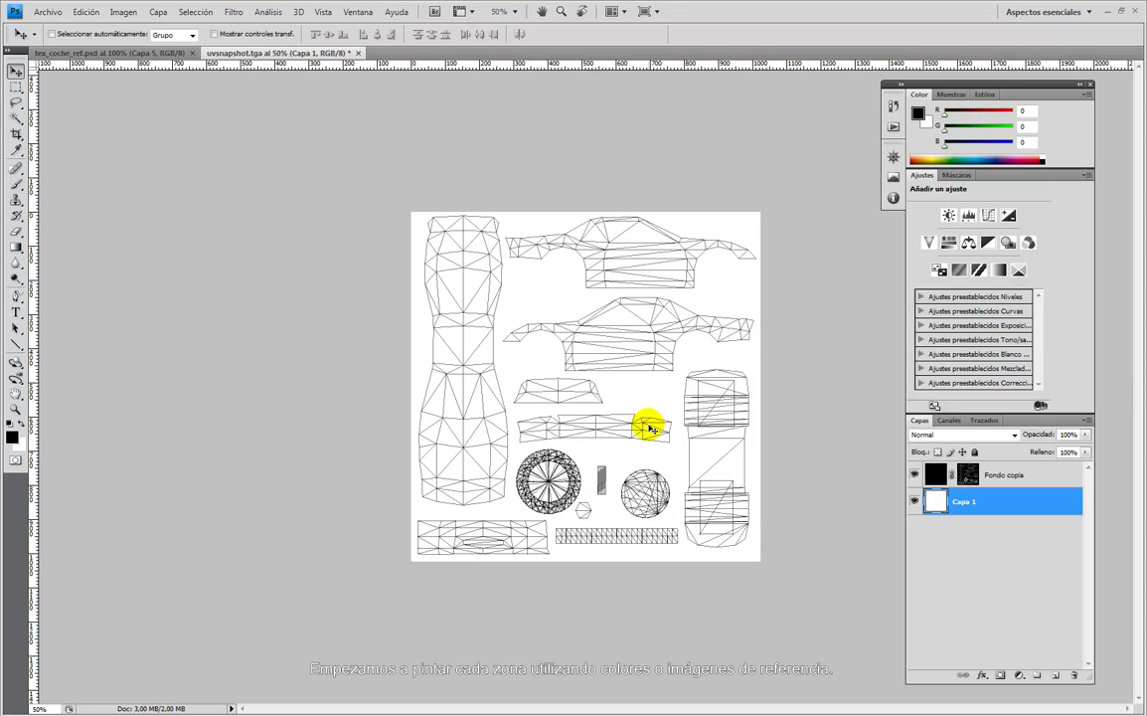
In tex_coche_ref.psd, select the large five-spoke wheel photo on Capa 5 with a rectangular marquee.
click(100, 51)
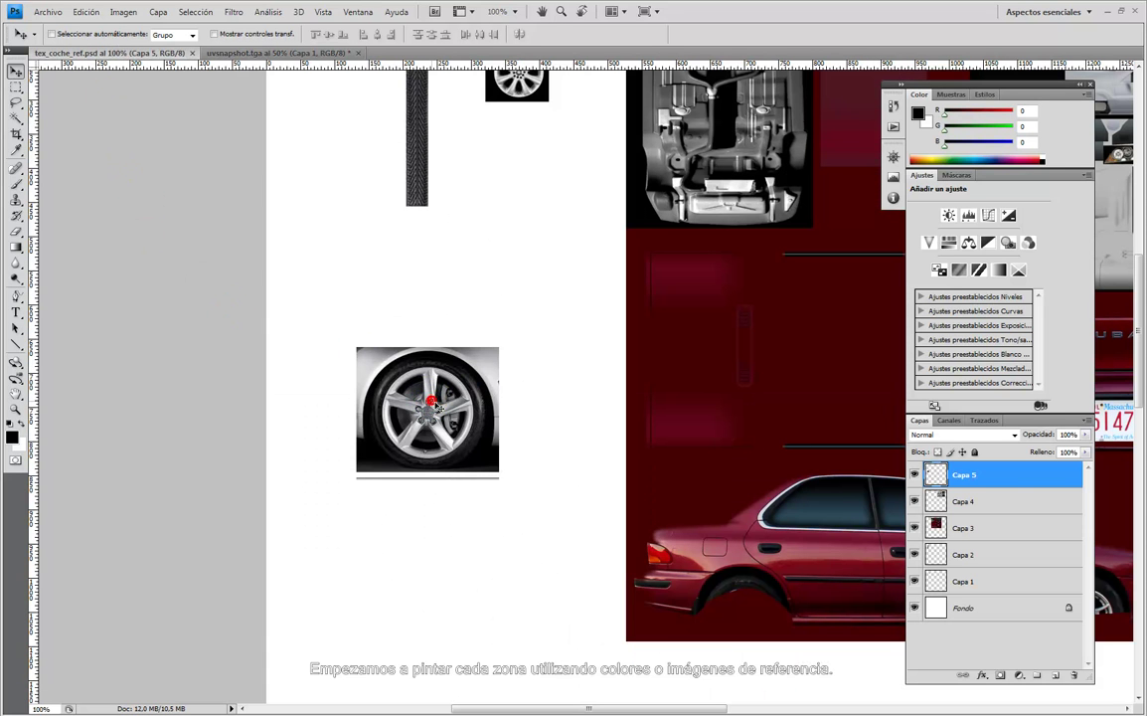
click(915, 477)
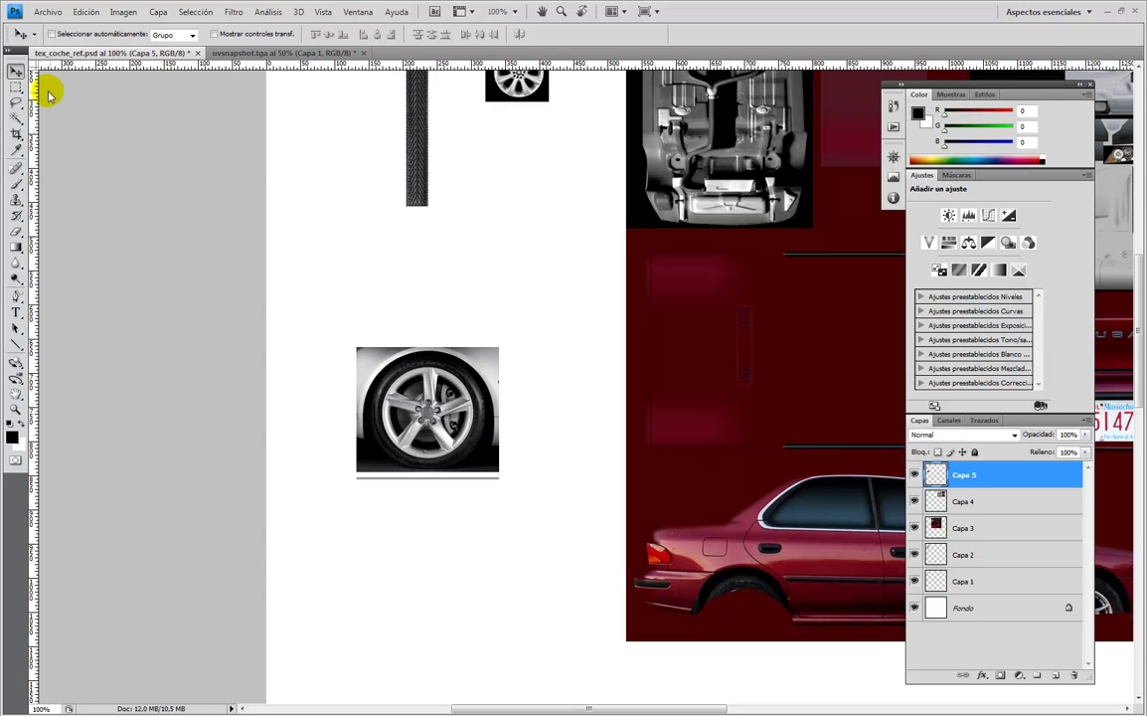
click(16, 88)
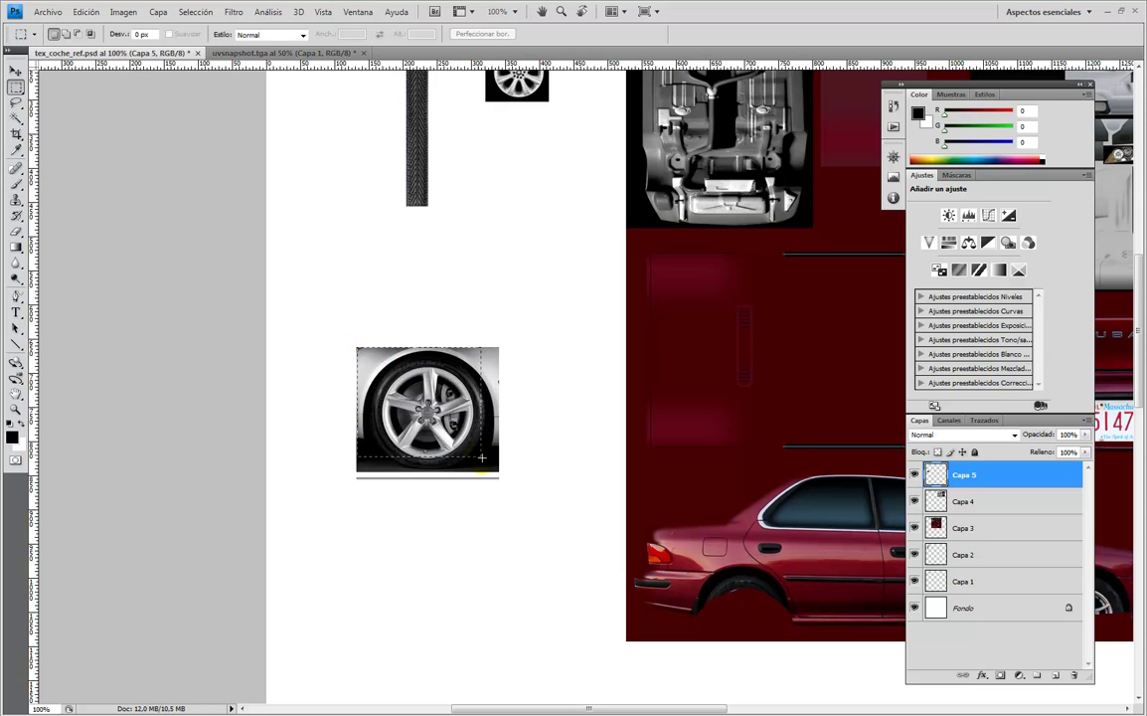
drag(502, 484, 499, 481)
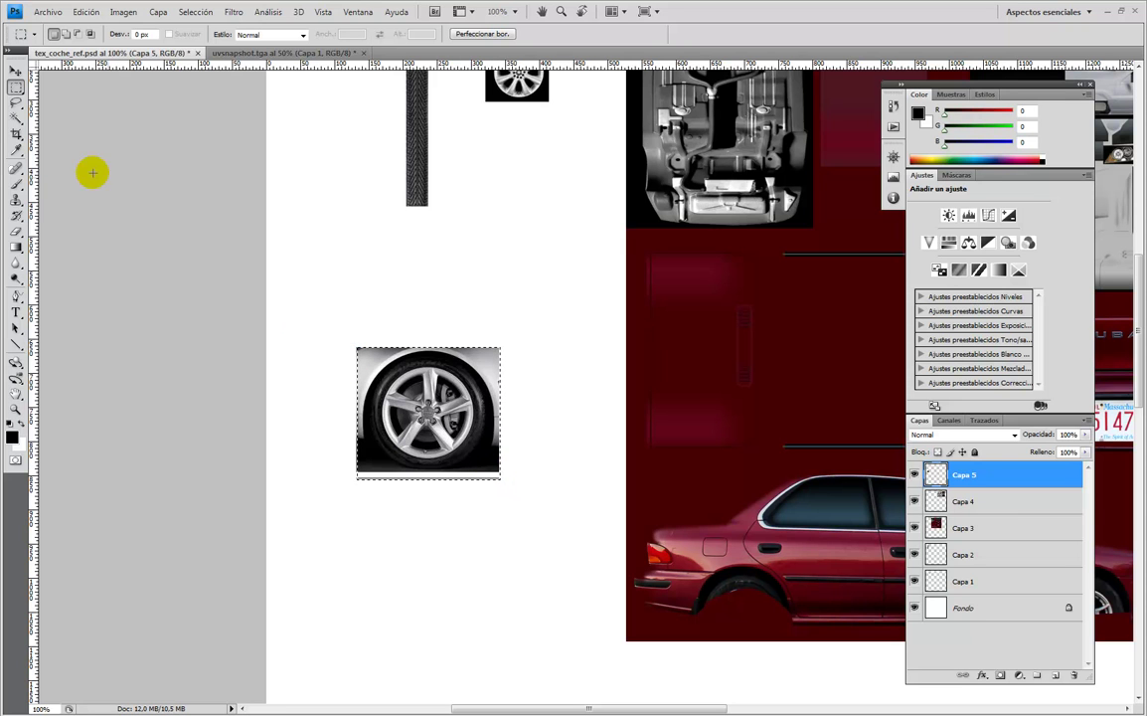
Paste the wheel photo into uvsnapshot.tga and move it over the round wheel UV shell.
click(224, 52)
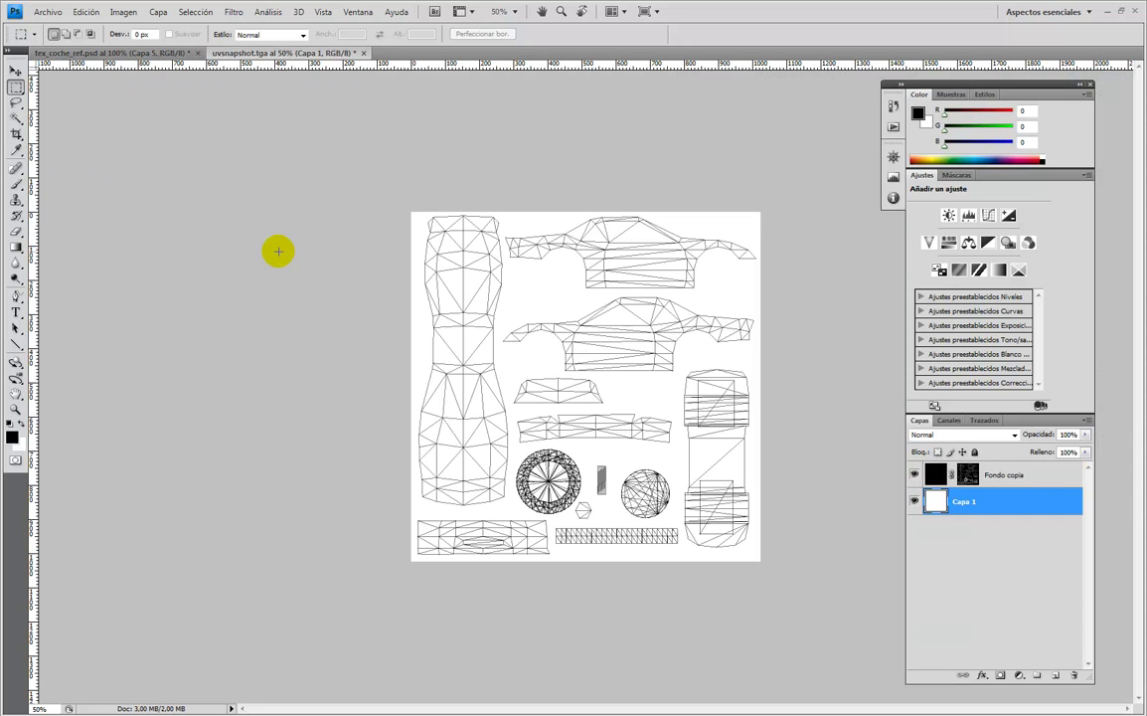
key(ctrl+v)
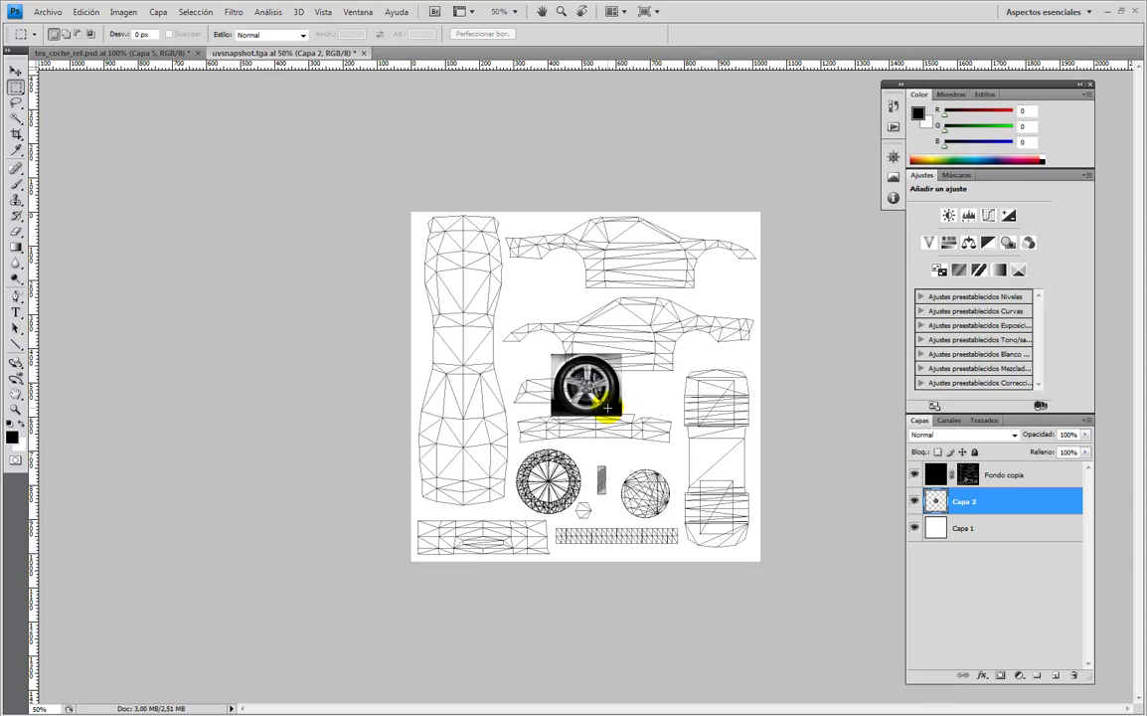
click(17, 71)
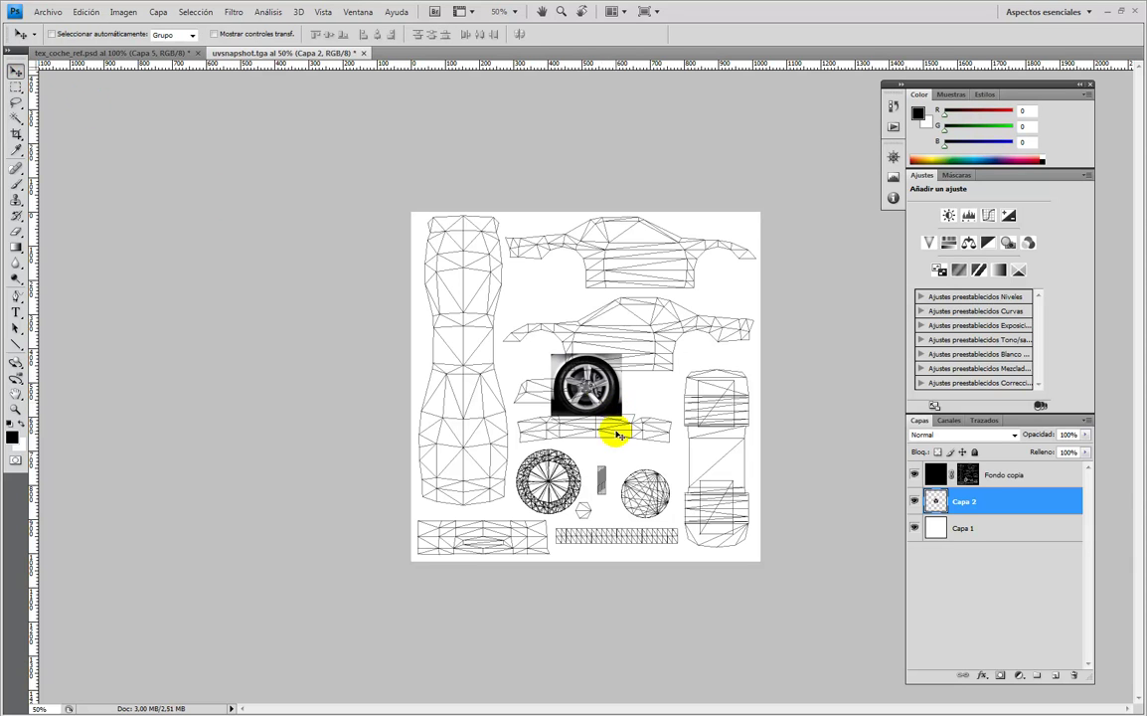
drag(586, 413, 565, 503)
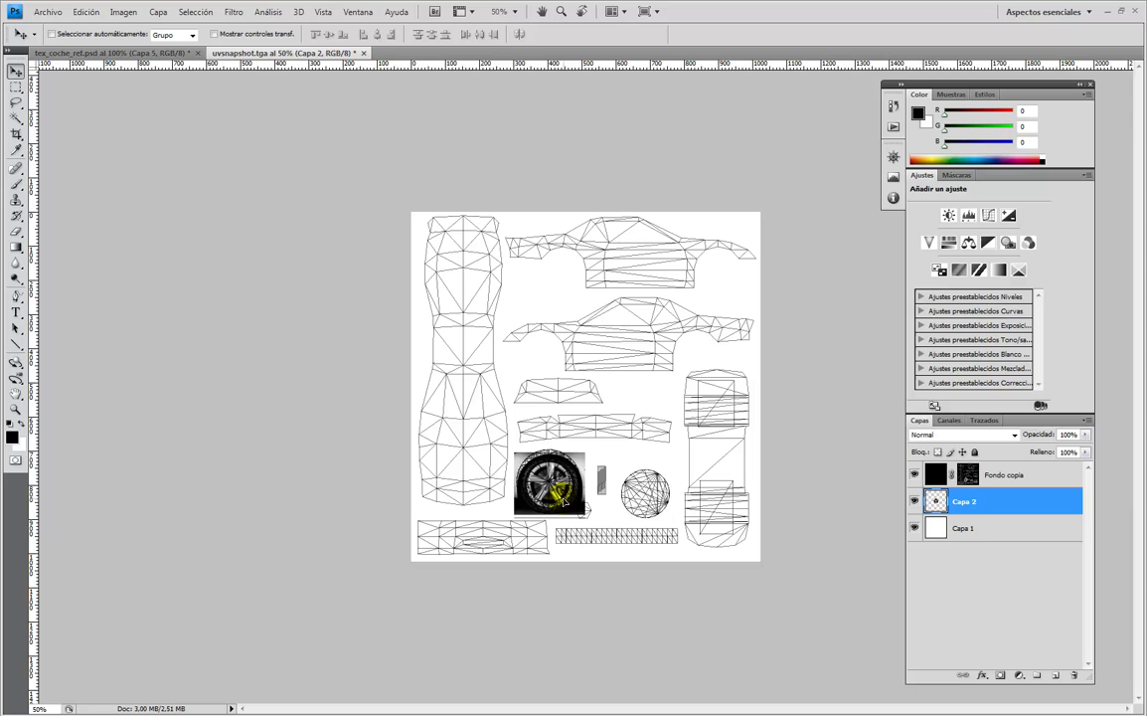
In tex_coche_ref.psd, duplicate the tyre tread layer Capa 2 and select the tread strip with a rectangular marquee.
click(135, 57)
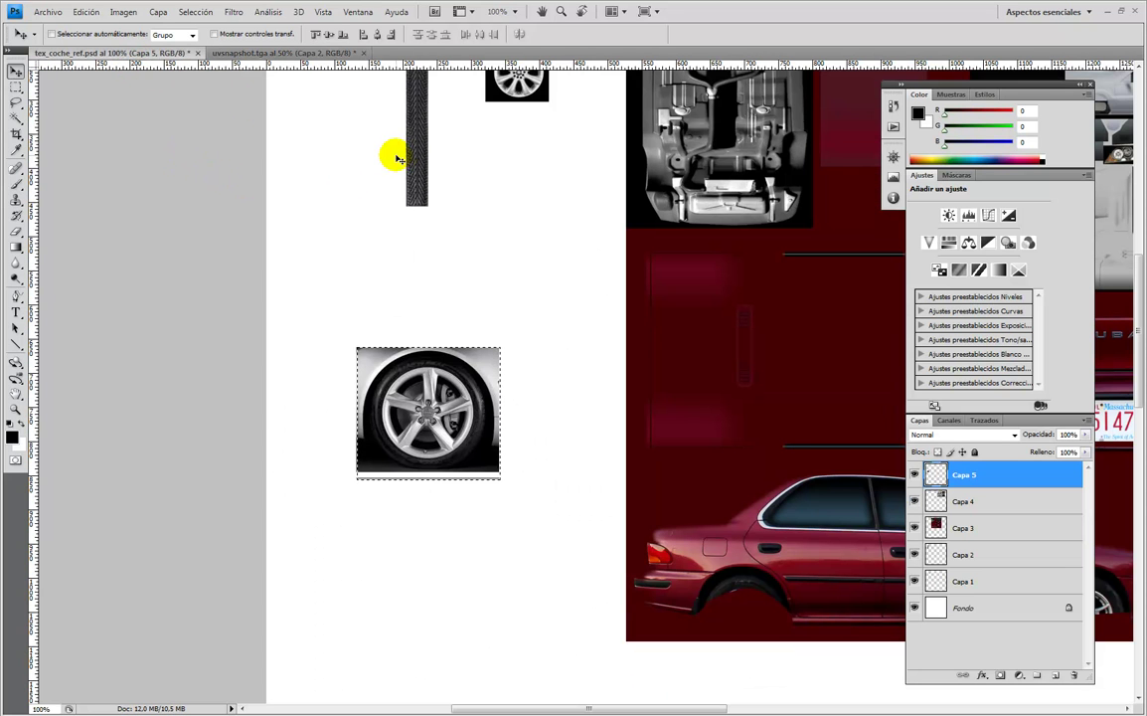
ctrl+click(412, 156)
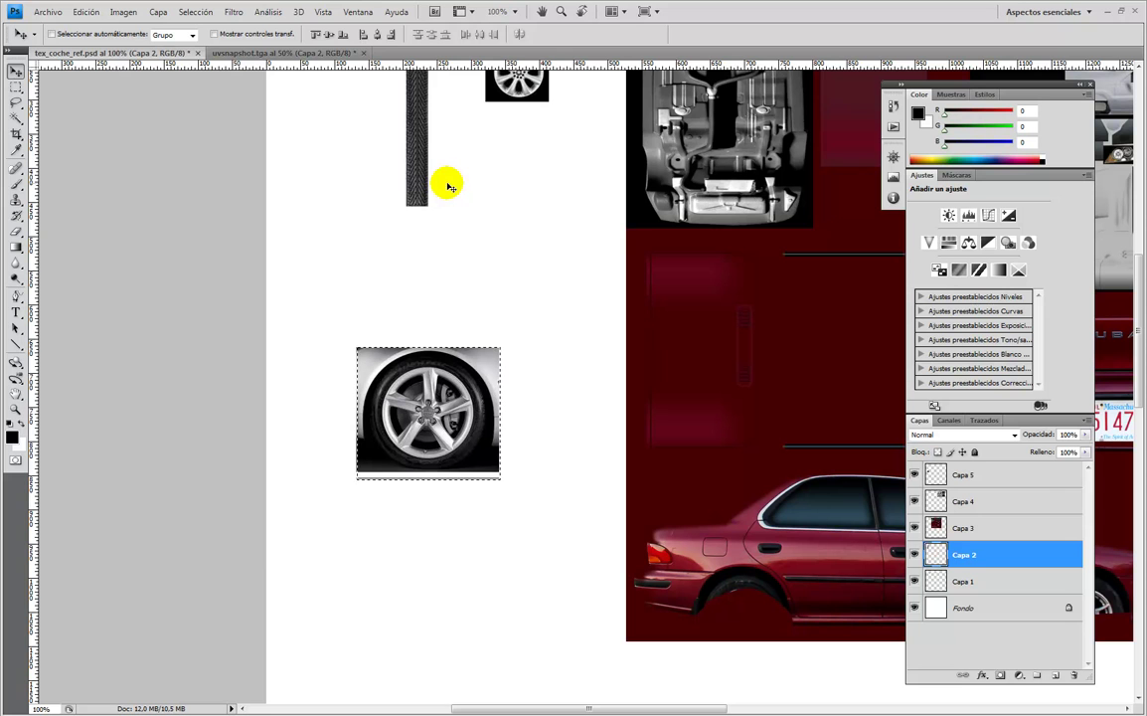
alt+drag(448, 204, 475, 377)
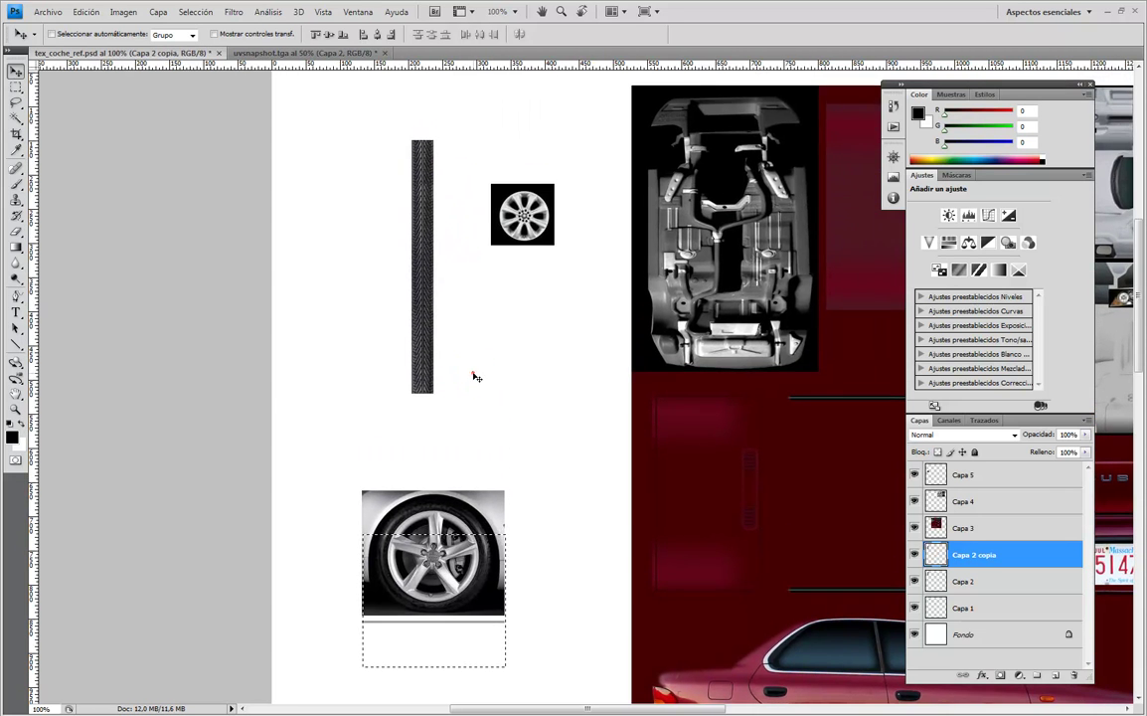
key(ctrl+d)
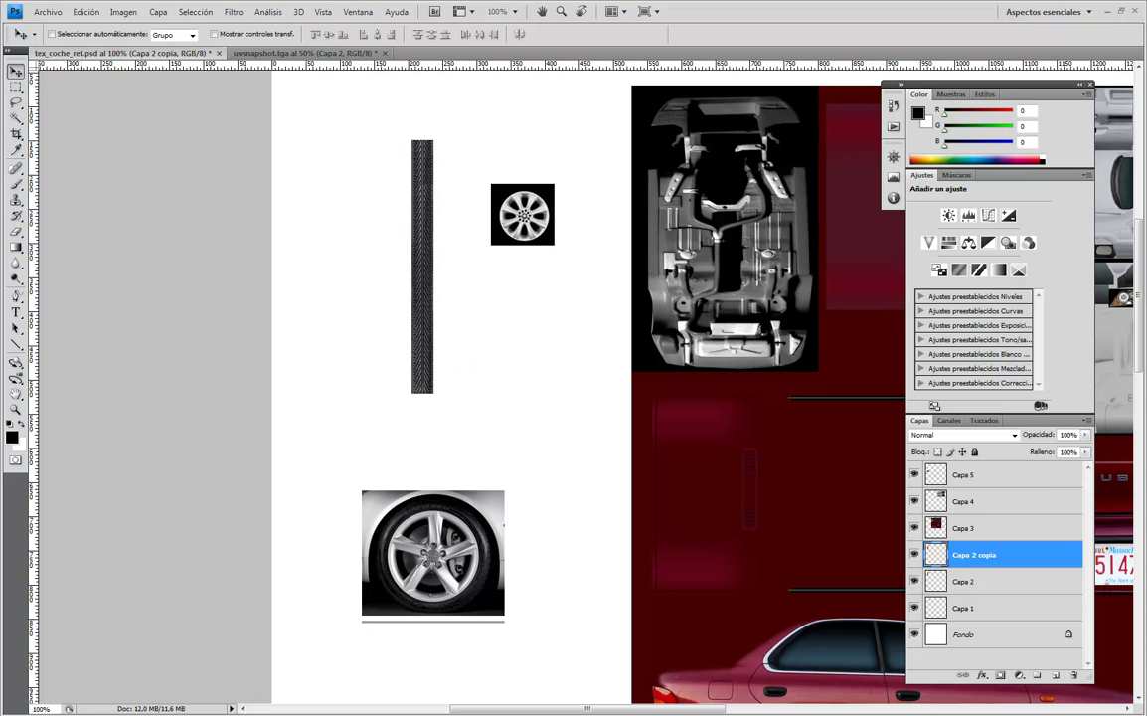
click(16, 88)
drag(409, 139, 435, 395)
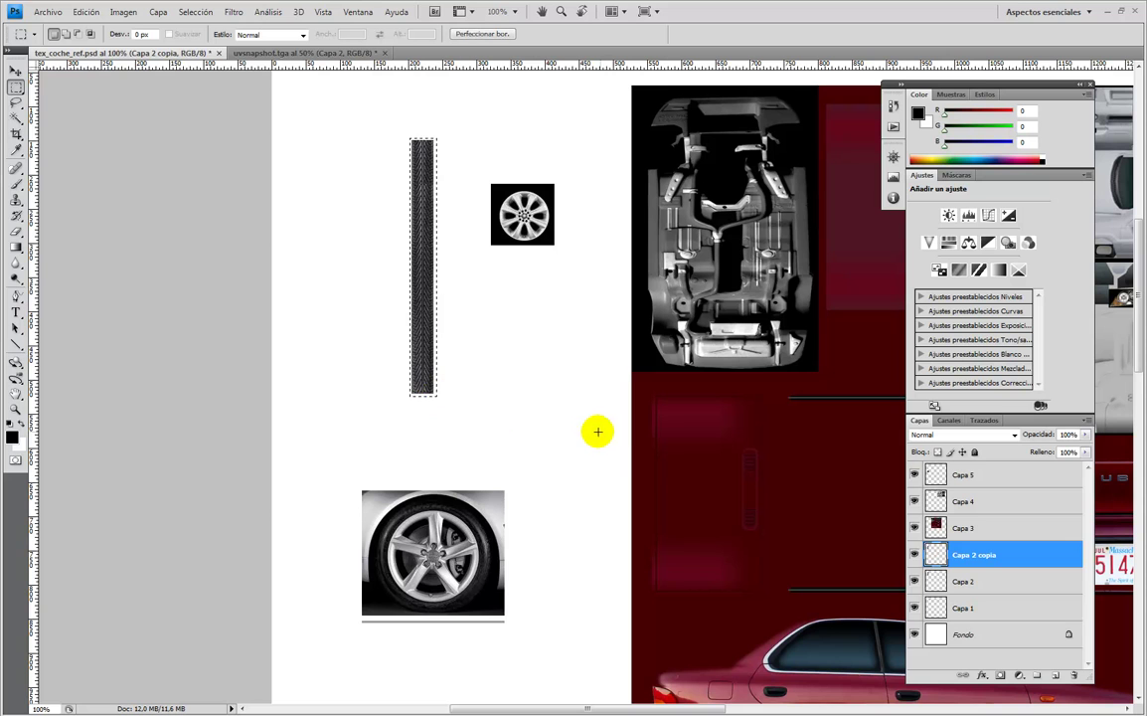
Paste the tyre tread strip into uvsnapshot.tga and rotate it -90° so it lies horizontally.
click(255, 53)
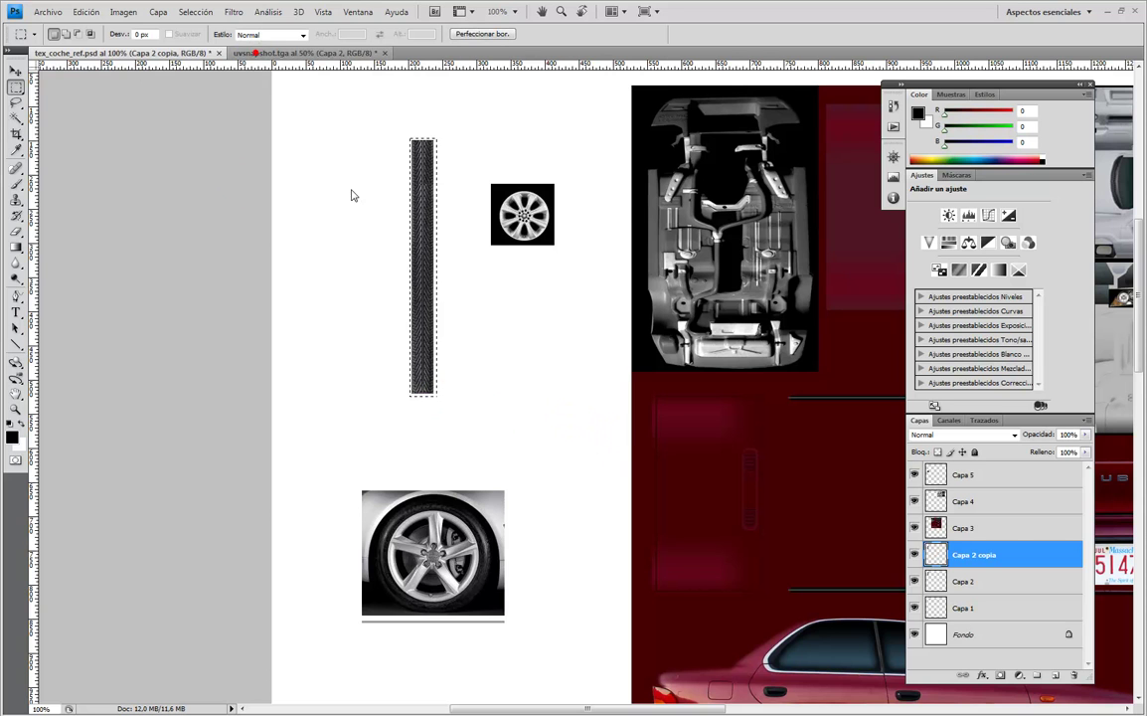
drag(493, 260, 487, 251)
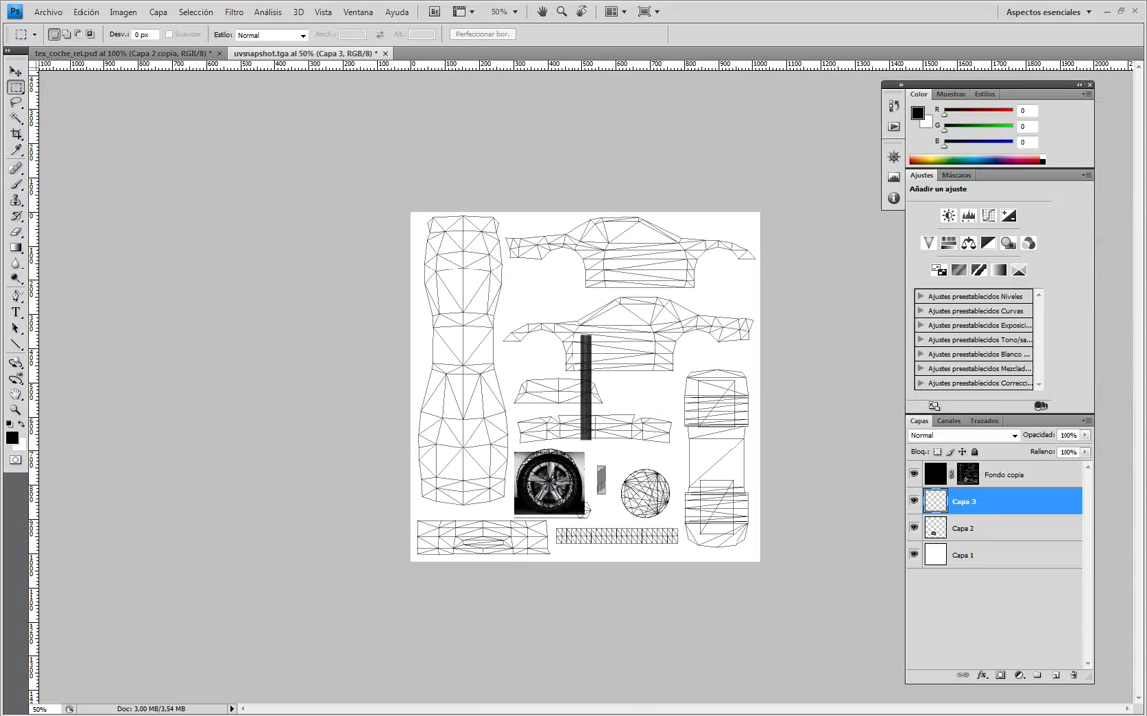
key(ctrl+1)
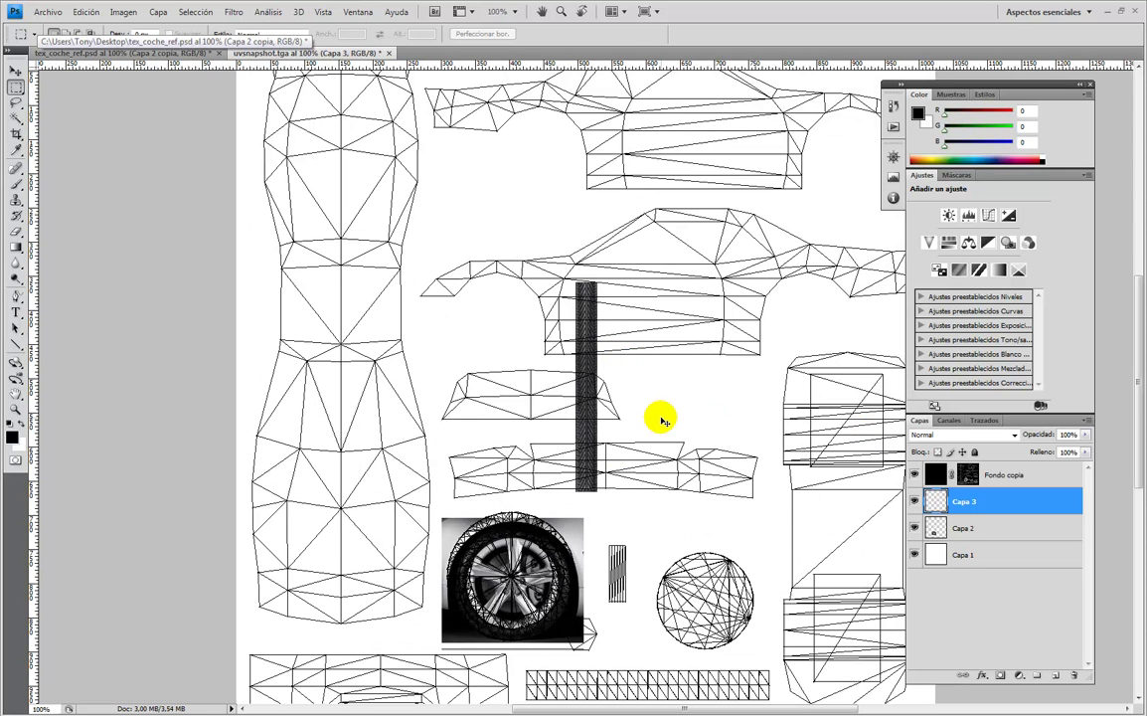
key(ctrl+t)
drag(614, 267, 493, 365)
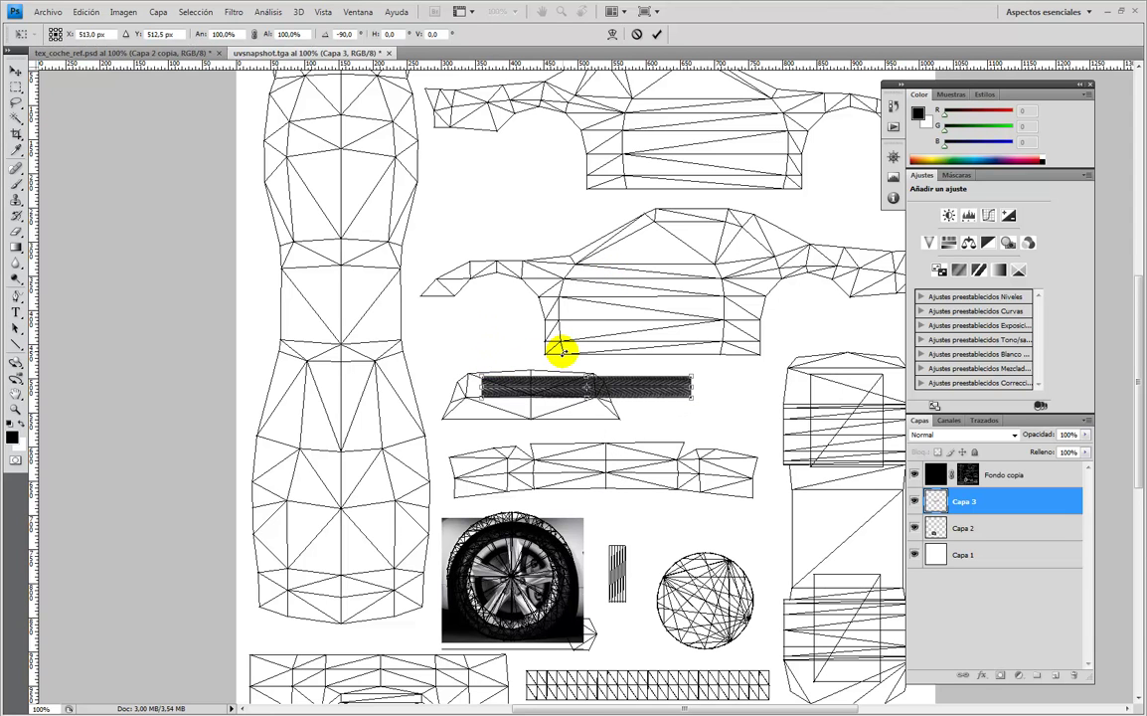
key(Return)
key(m)
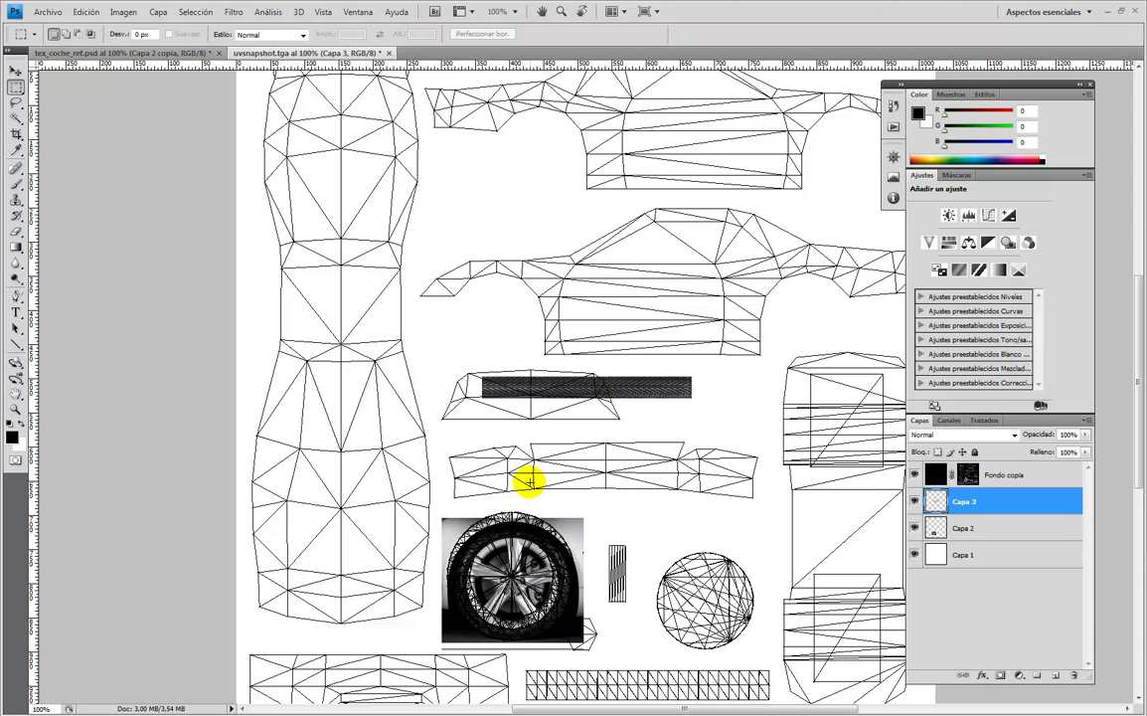
Move the tyre tread strip on Capa 3 over the long rectangular UV shell below the wheel.
key(ctrl+plus)
drag(572, 562, 530, 281)
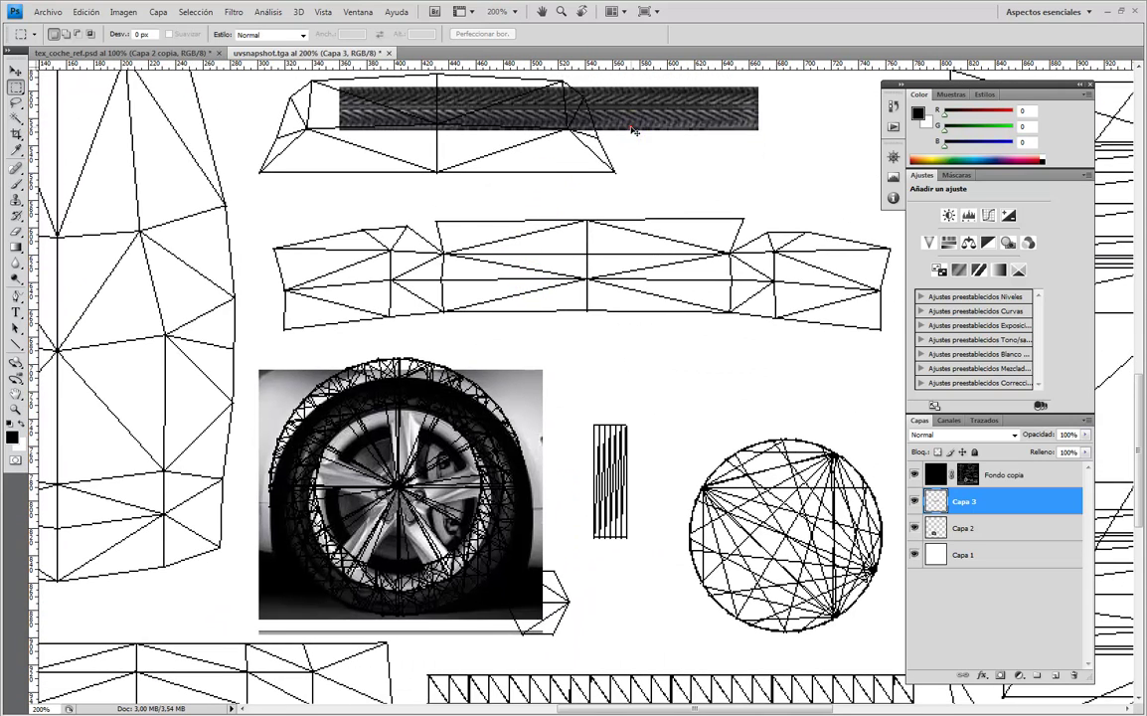
key(v)
drag(630, 129, 547, 332)
drag(540, 383, 582, 469)
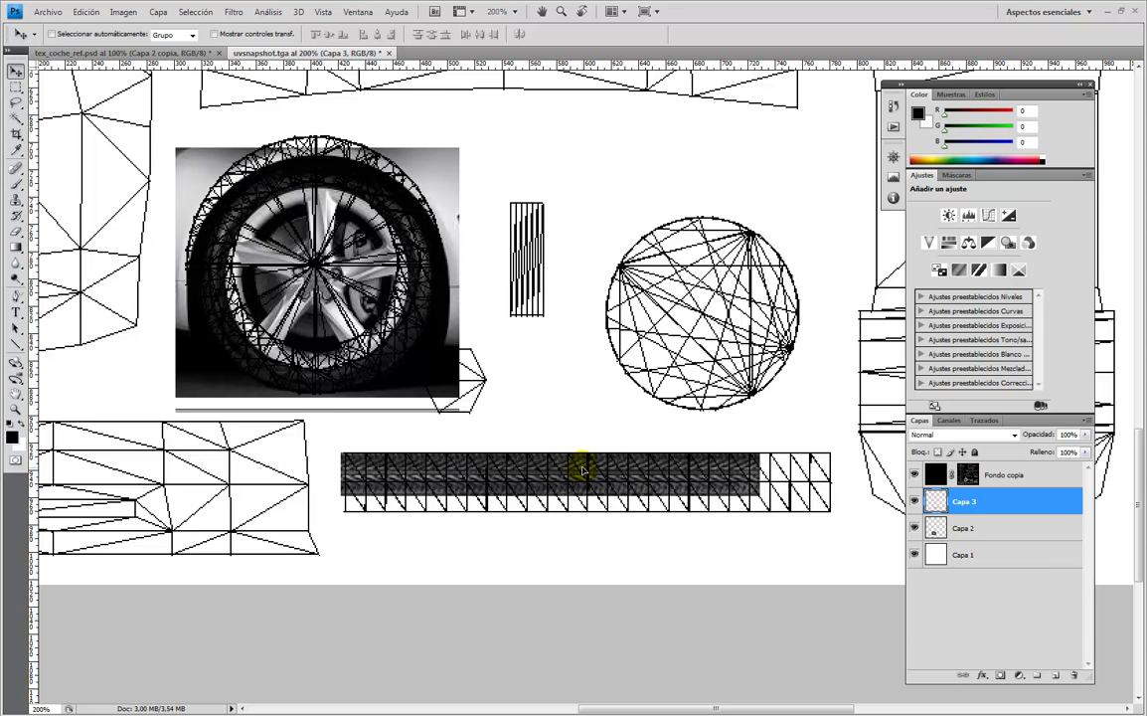
Lower the opacity of the Fondo copia wireframe layer to 24%.
click(1016, 476)
click(1085, 436)
drag(1040, 449, 1033, 448)
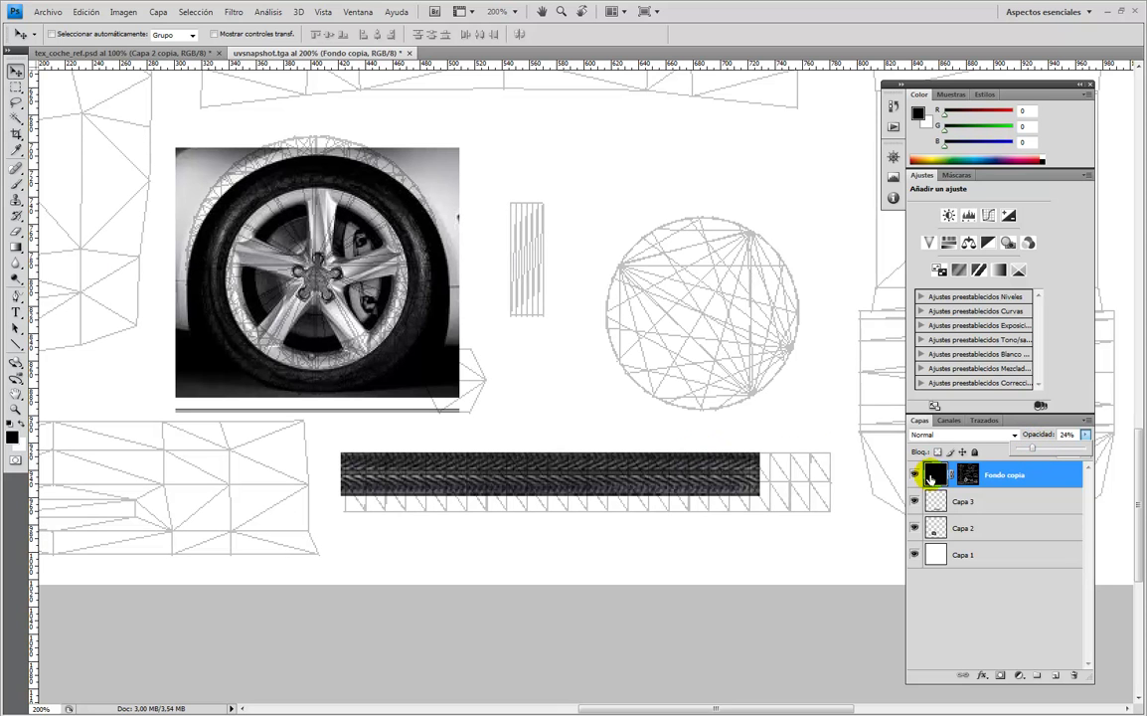
Scale the tyre tread on Capa 3 proportionally to about 125.6% to fit the height of the rectangular UV shell.
click(960, 503)
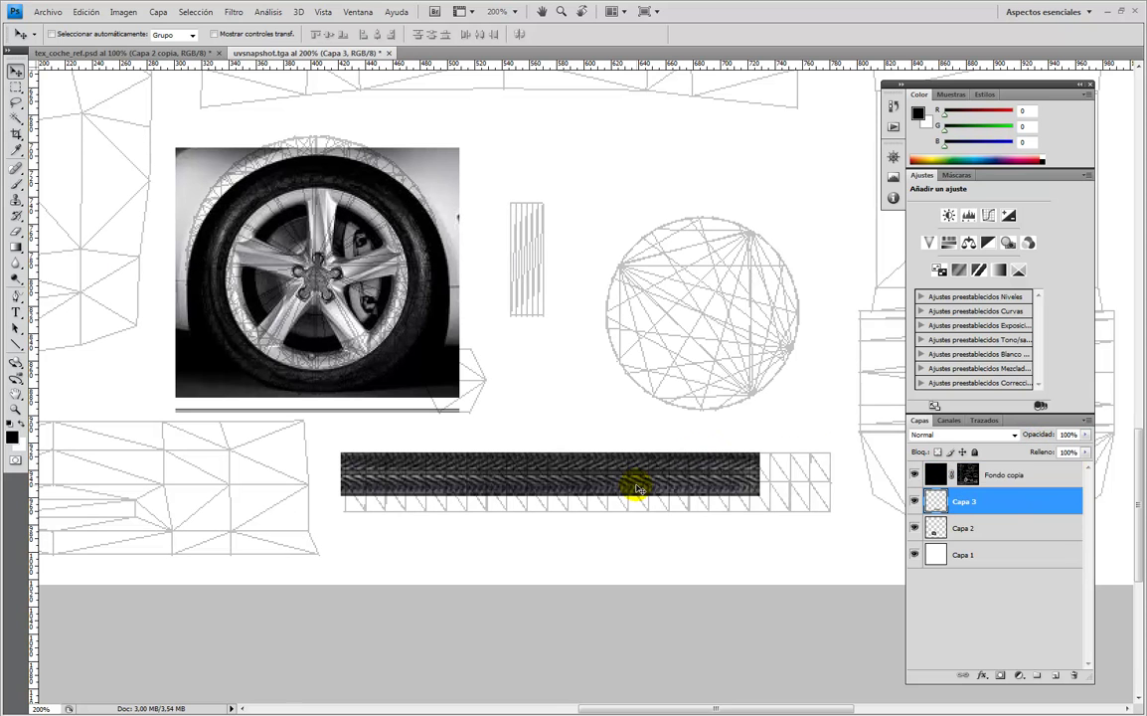
key(ctrl+t)
shift+drag(760, 492, 915, 643)
mouse_move(533, 475)
mouse_down()
mouse_move(546, 474)
mouse_move(534, 475)
mouse_up()
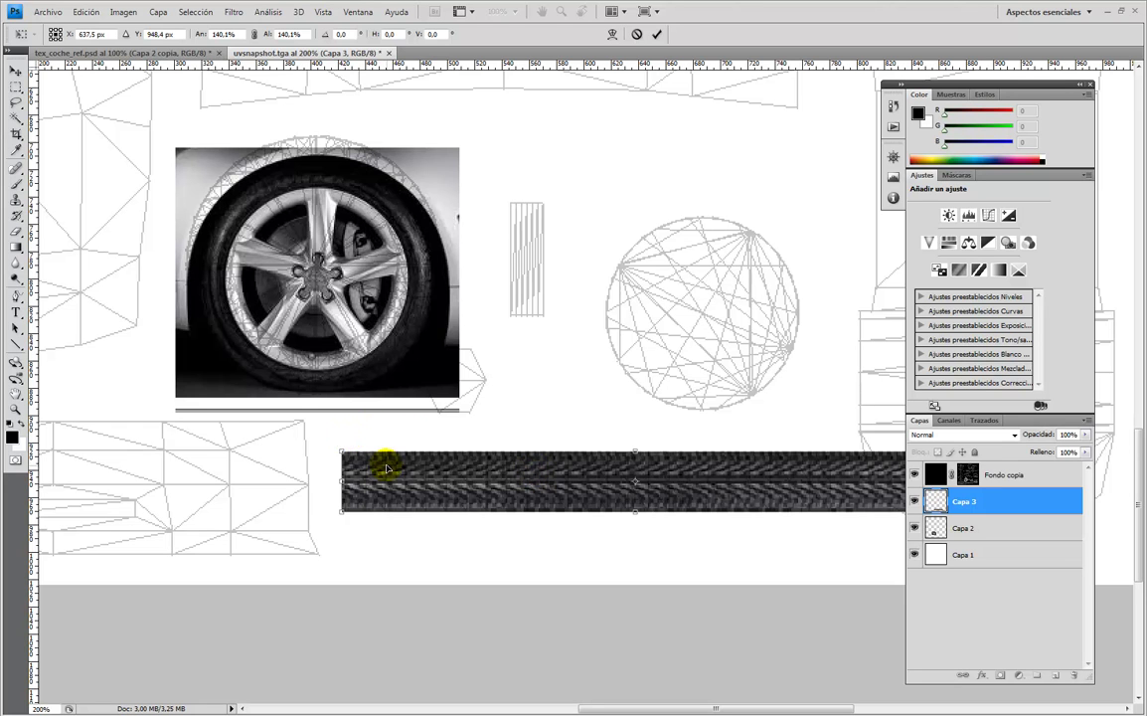
mouse_move(344, 452)
mouse_down()
mouse_move(364, 462)
mouse_move(341, 452)
mouse_move(352, 456)
mouse_up()
key(ctrl+z)
key(ctrl+z)
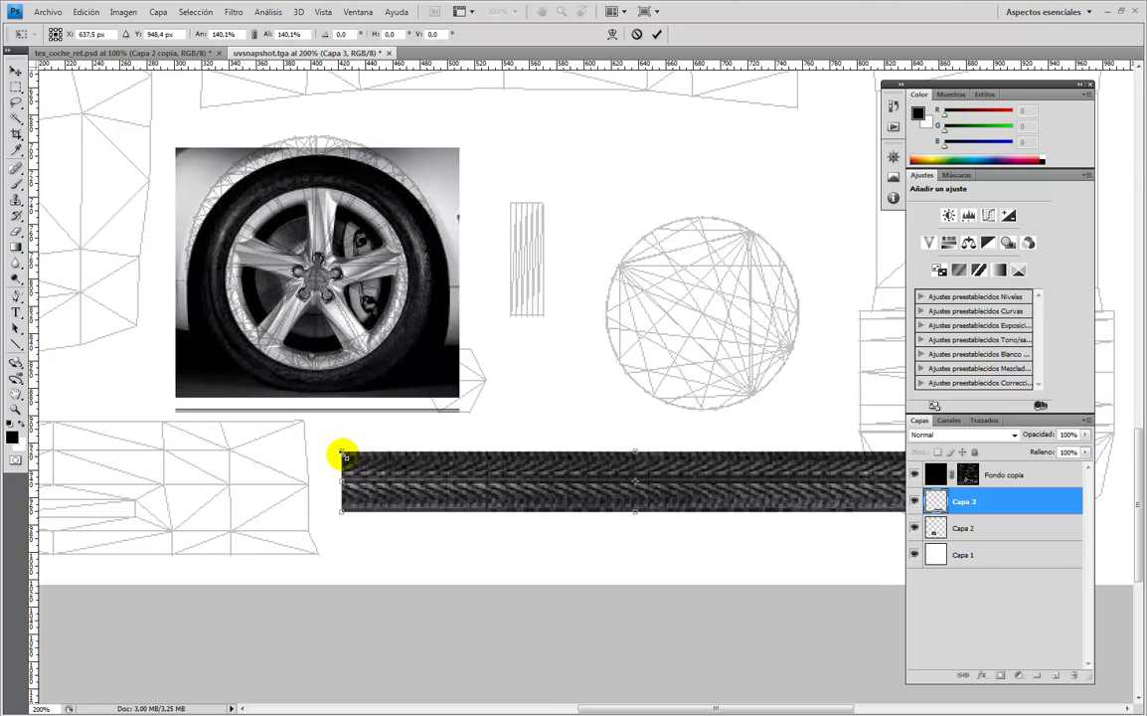
drag(344, 453, 371, 468)
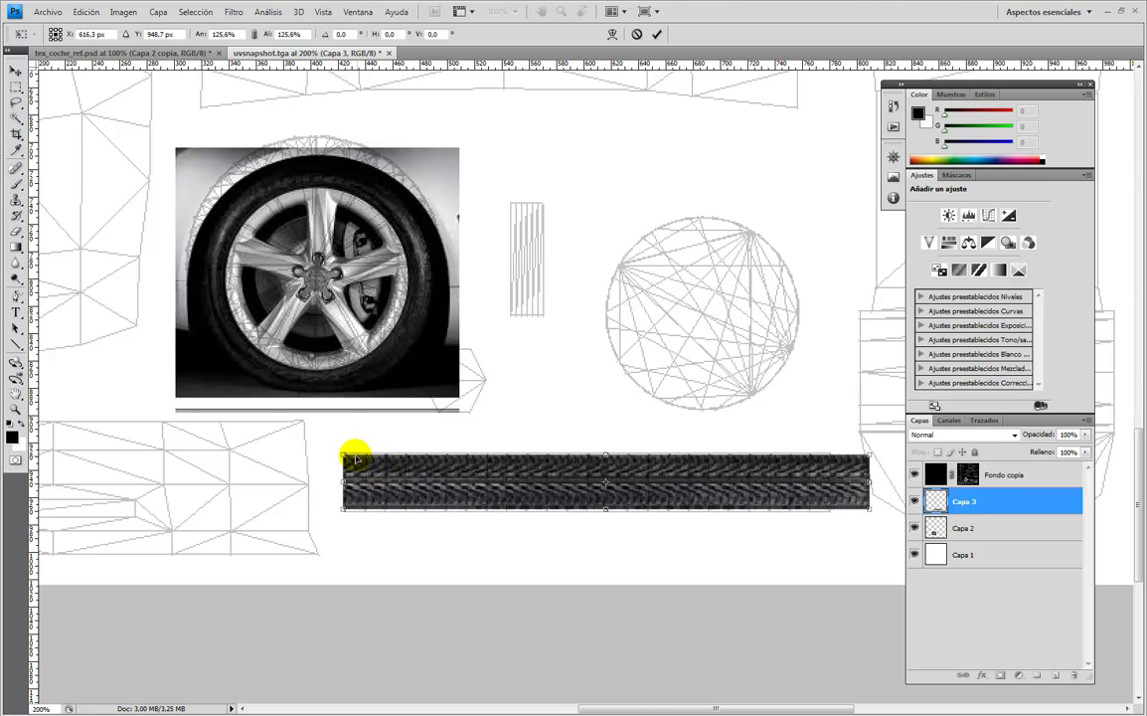
Nudge the scaled tread strip slightly left past the edge of its UV shell and apply the transformation.
key(Left)
key(Left)
key(Left)
key(Left)
key(Left)
key(Left)
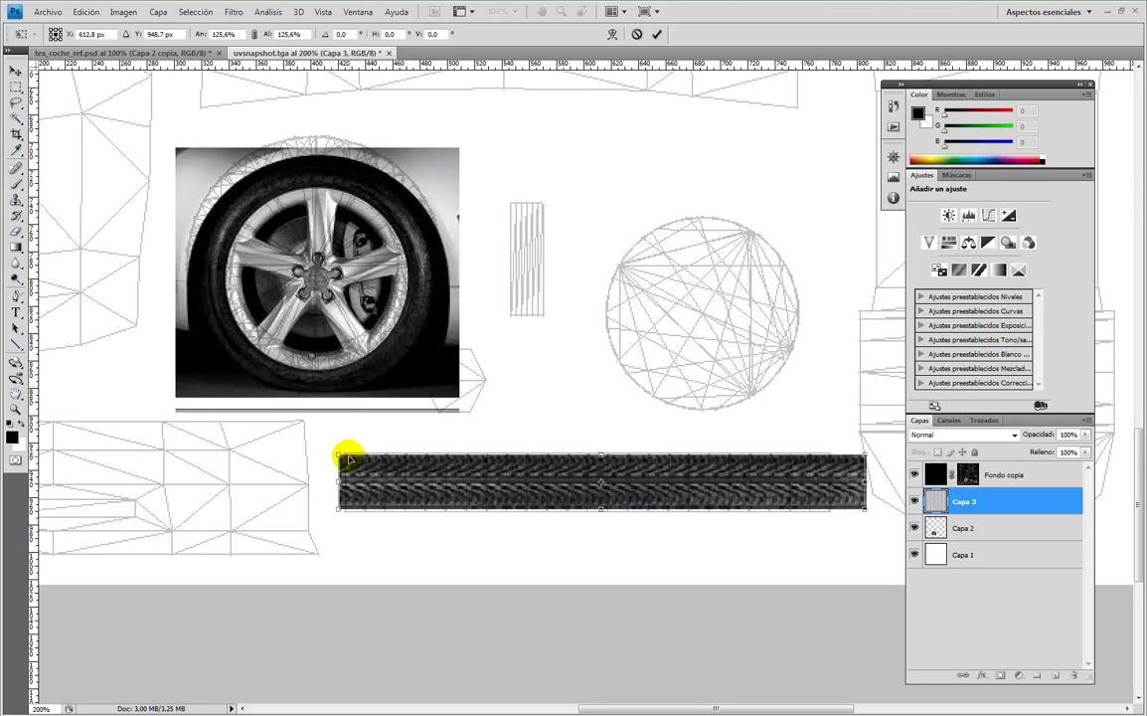
key(Return)
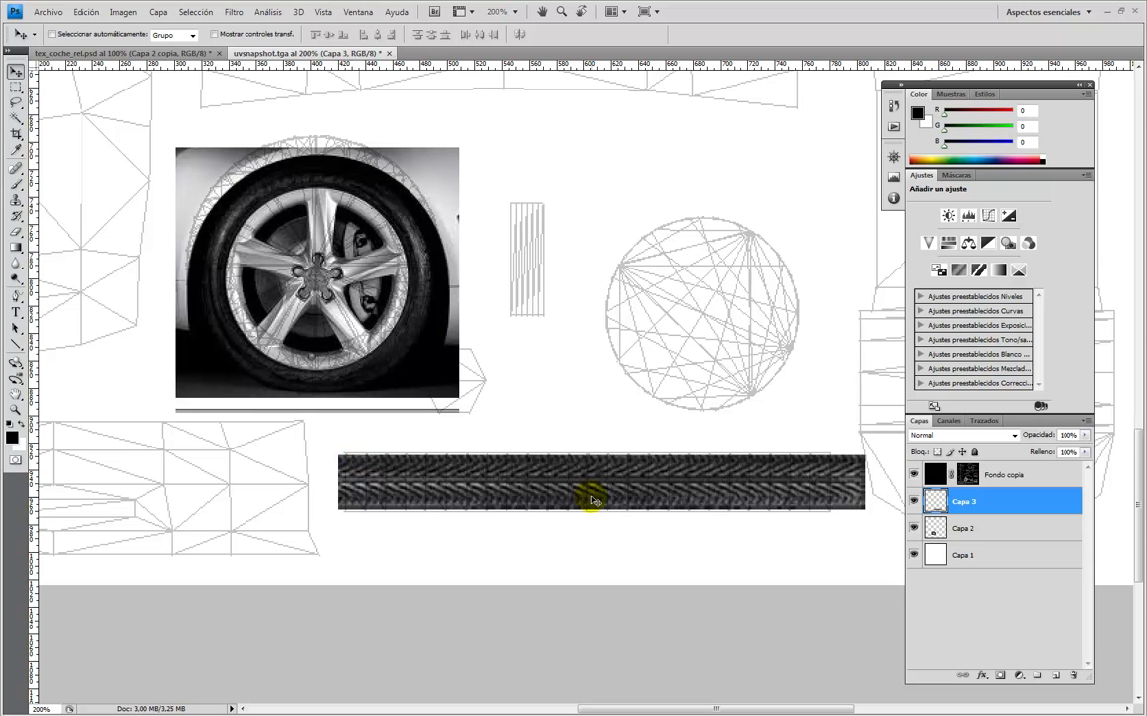
Delete the part of the tread strip that extends beyond the right end of the UV shell, and deselect.
click(13, 86)
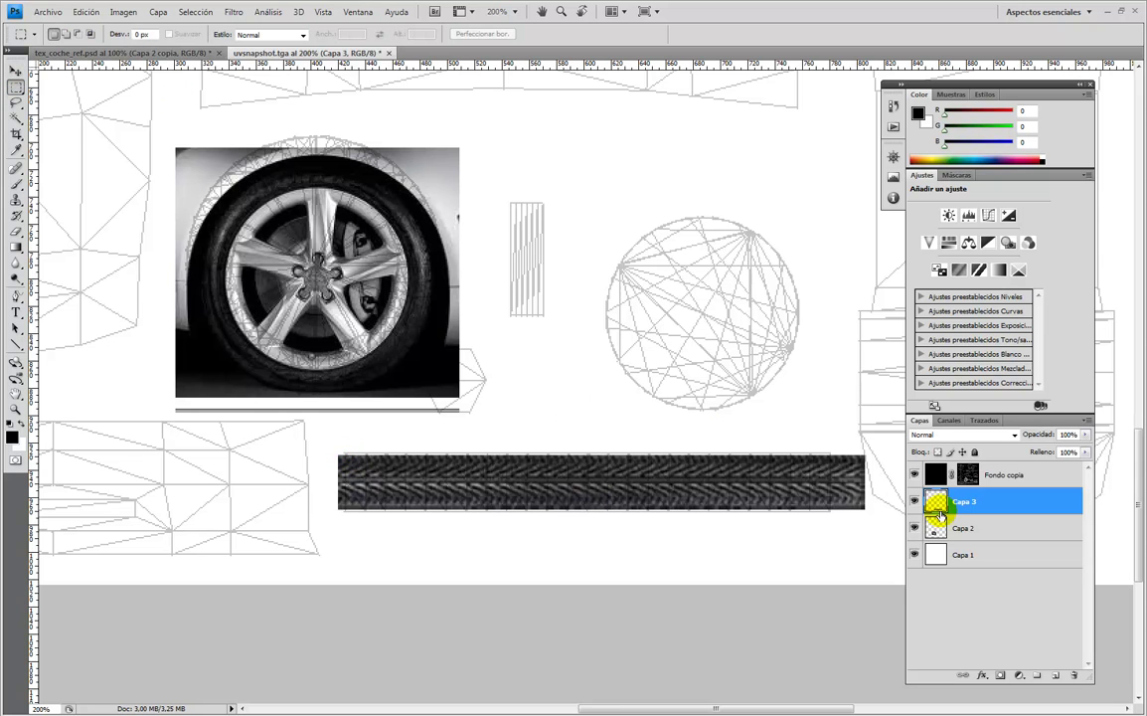
drag(850, 516, 841, 525)
key(Delete)
key(ctrl+d)
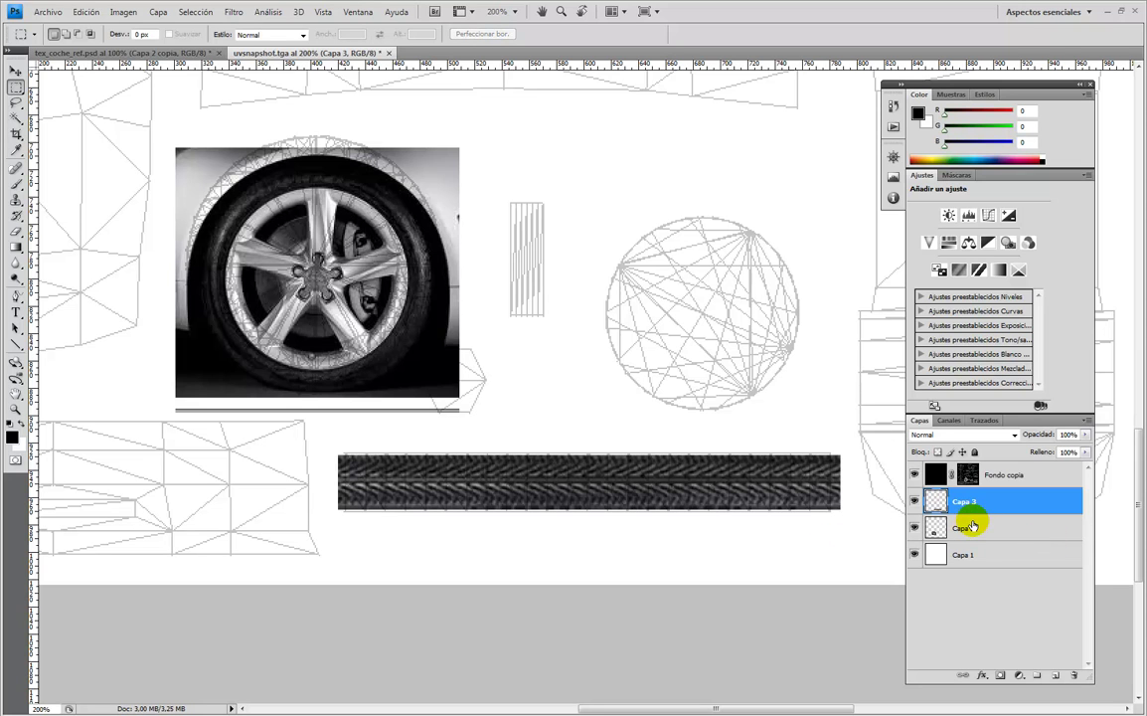
Add a new layer above Capa 2 and fill a rectangle slightly larger than the tread strip with black, then deselect.
click(975, 534)
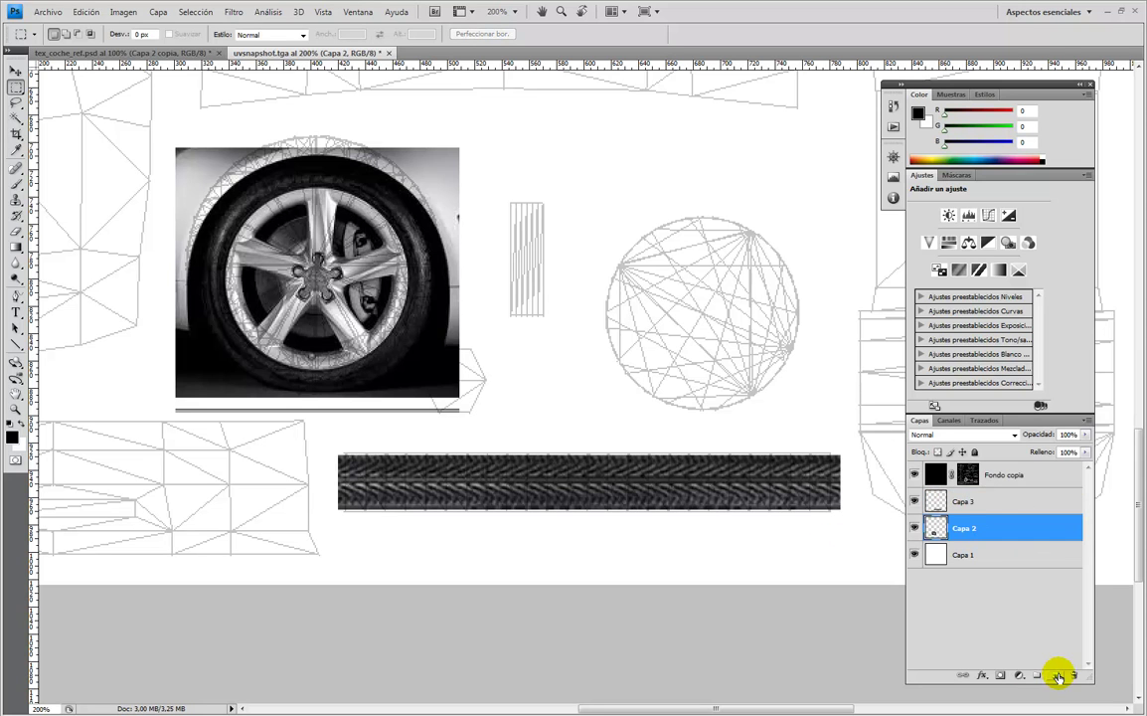
click(1059, 678)
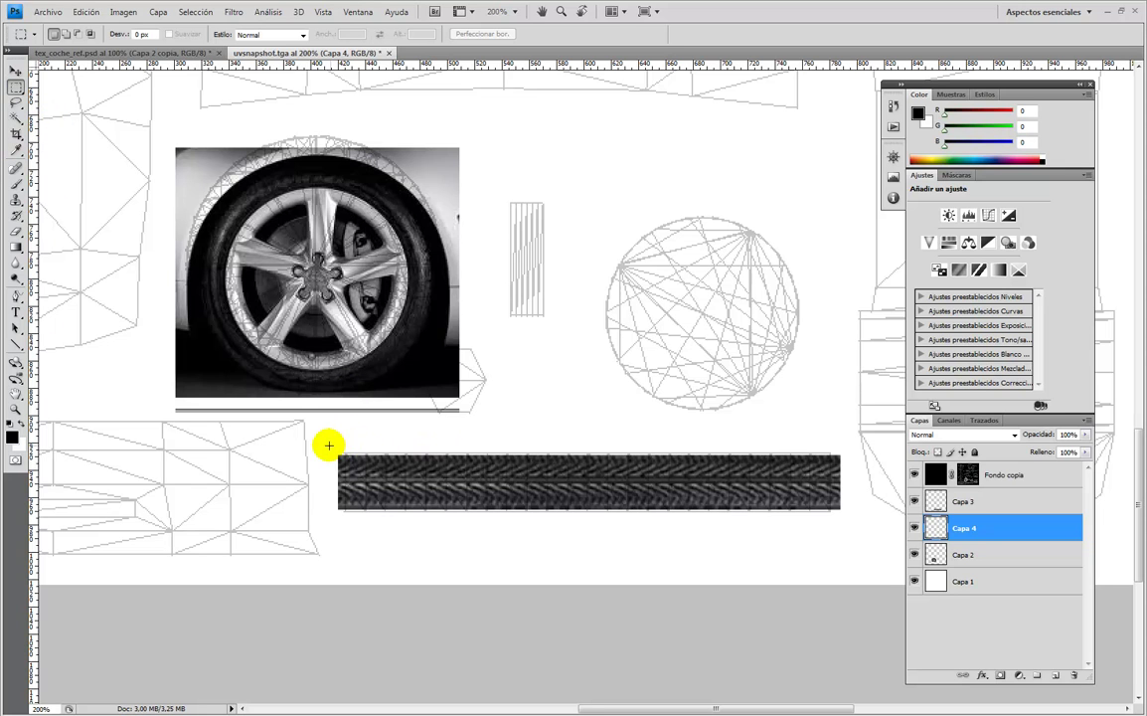
drag(626, 505, 853, 523)
key(alt+BackSpace)
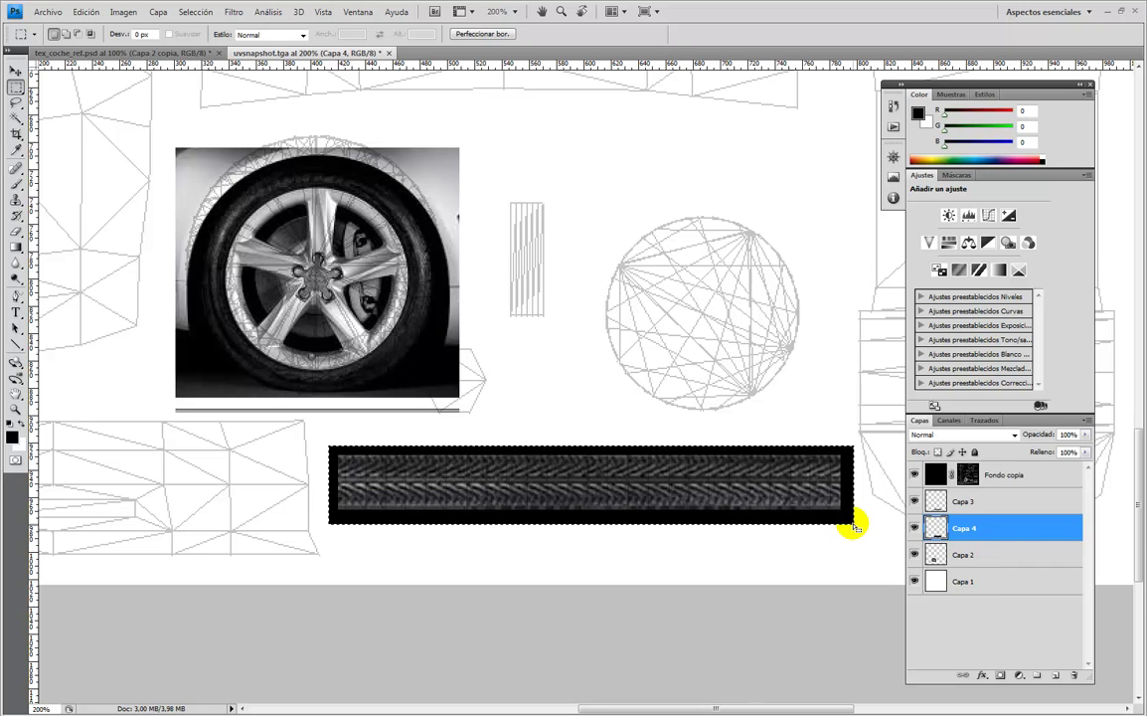
key(ctrl+d)
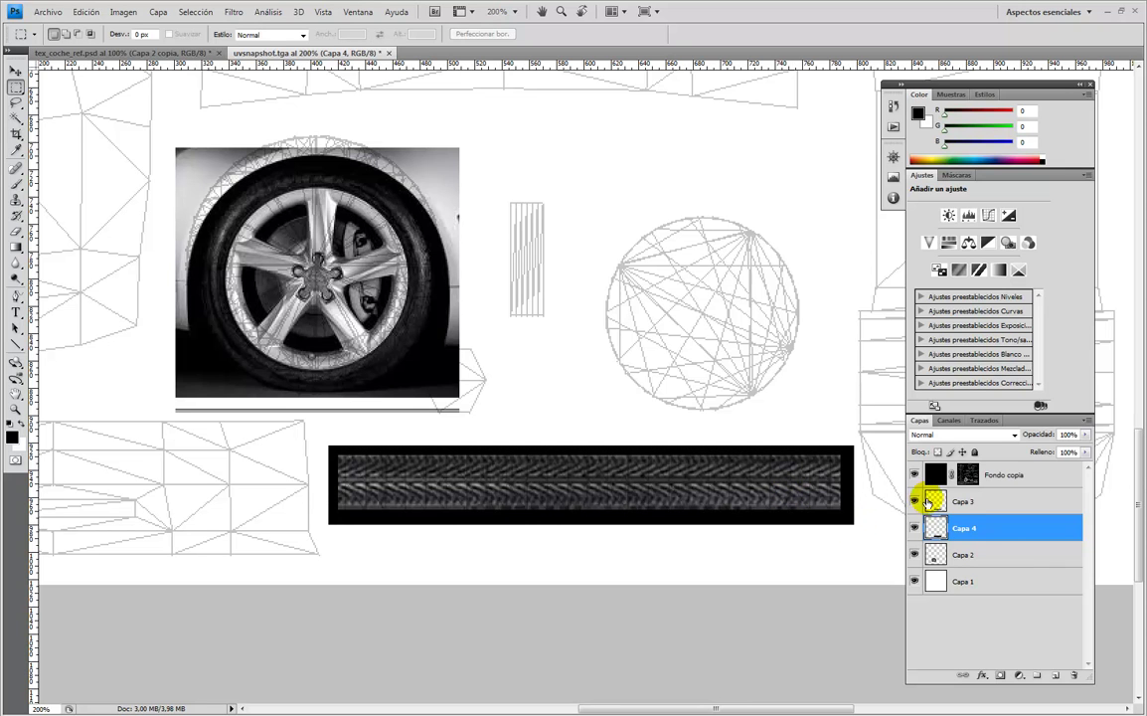
Darken the tread on Capa 3 with brightness -54 and contrast 44, and select Capa 4.
click(955, 503)
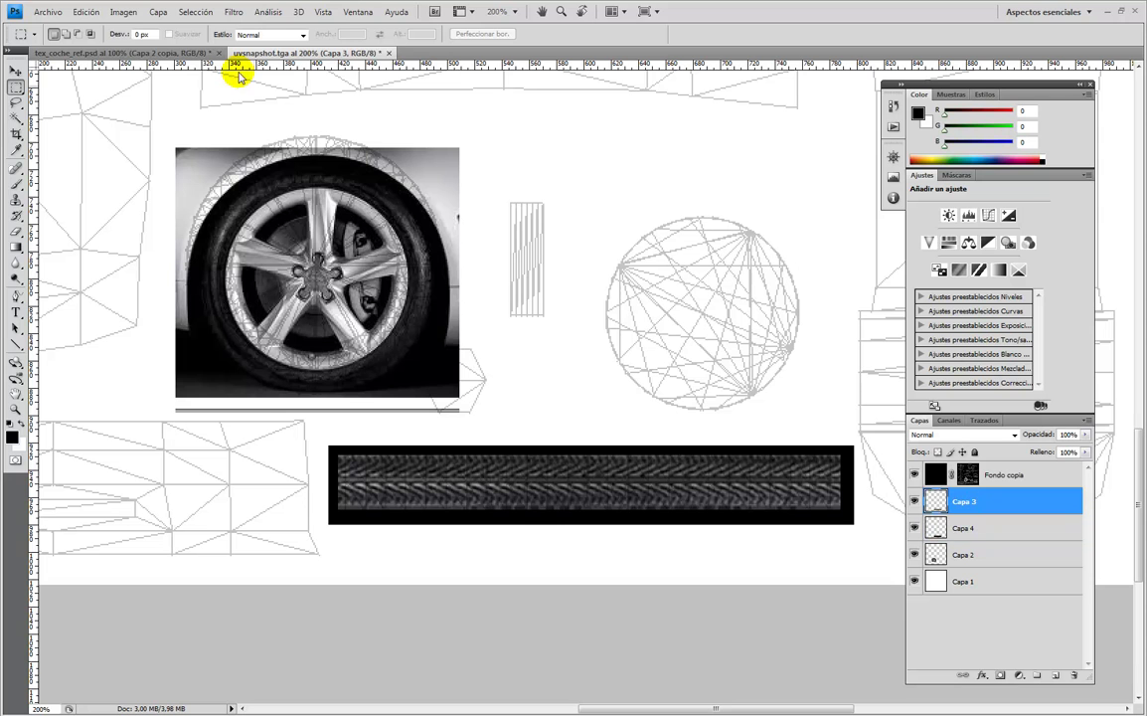
click(123, 12)
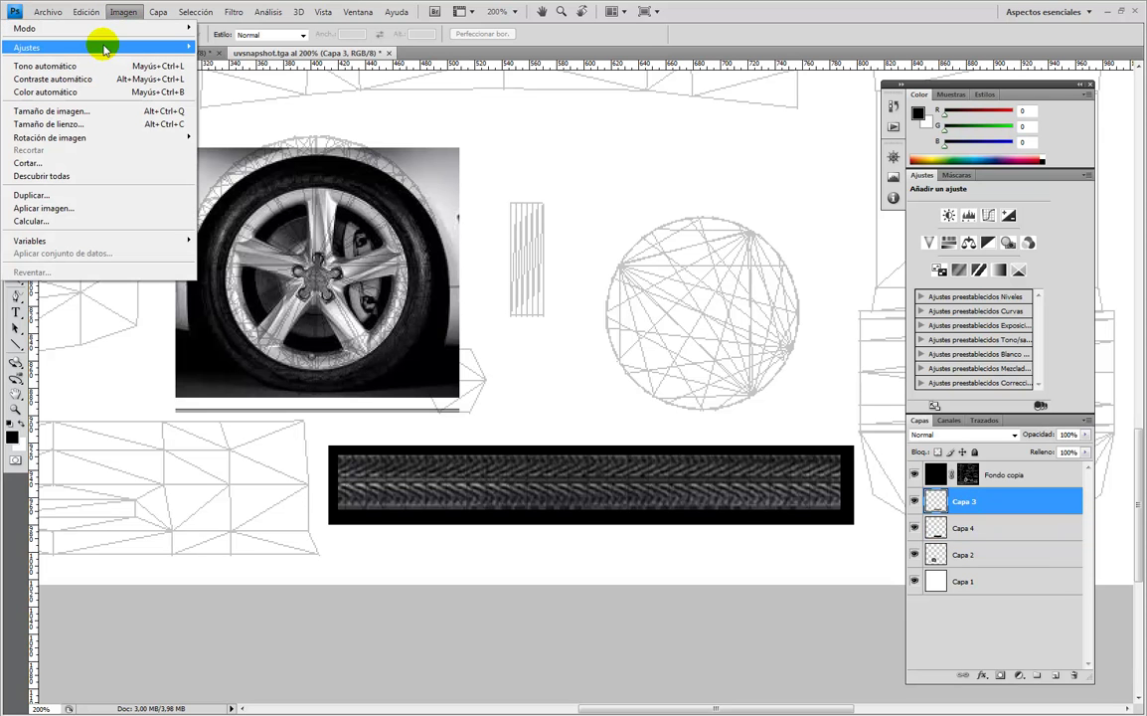
mouse_move(105, 50)
click(257, 48)
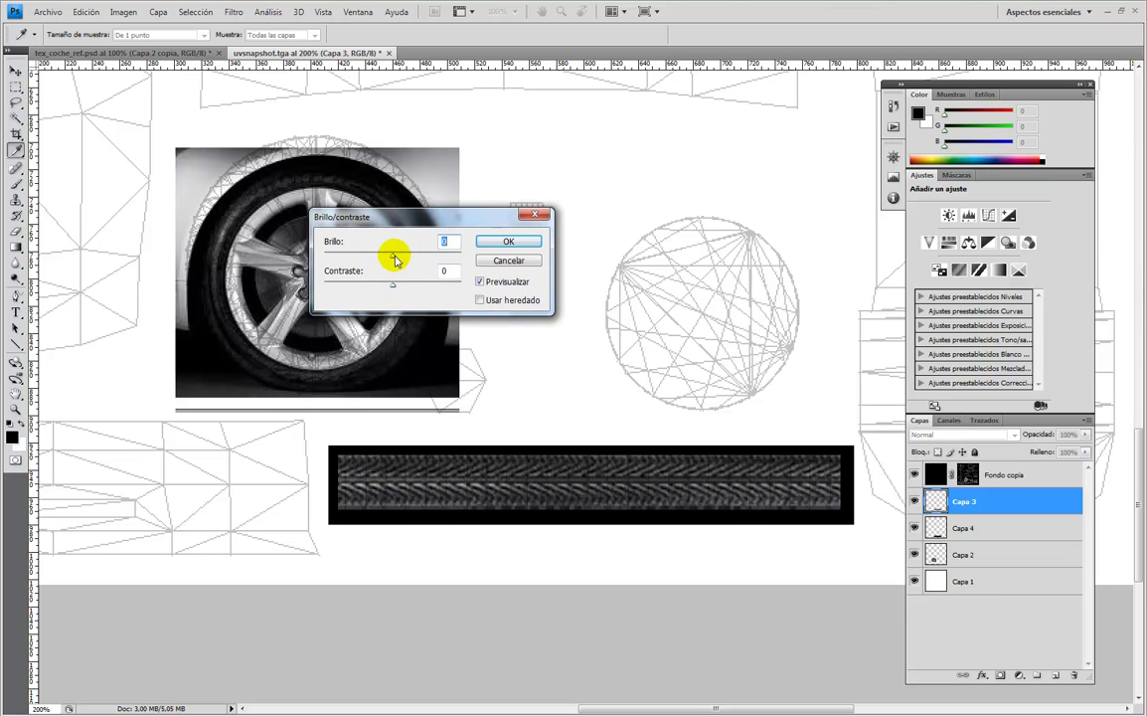
drag(381, 261, 378, 260)
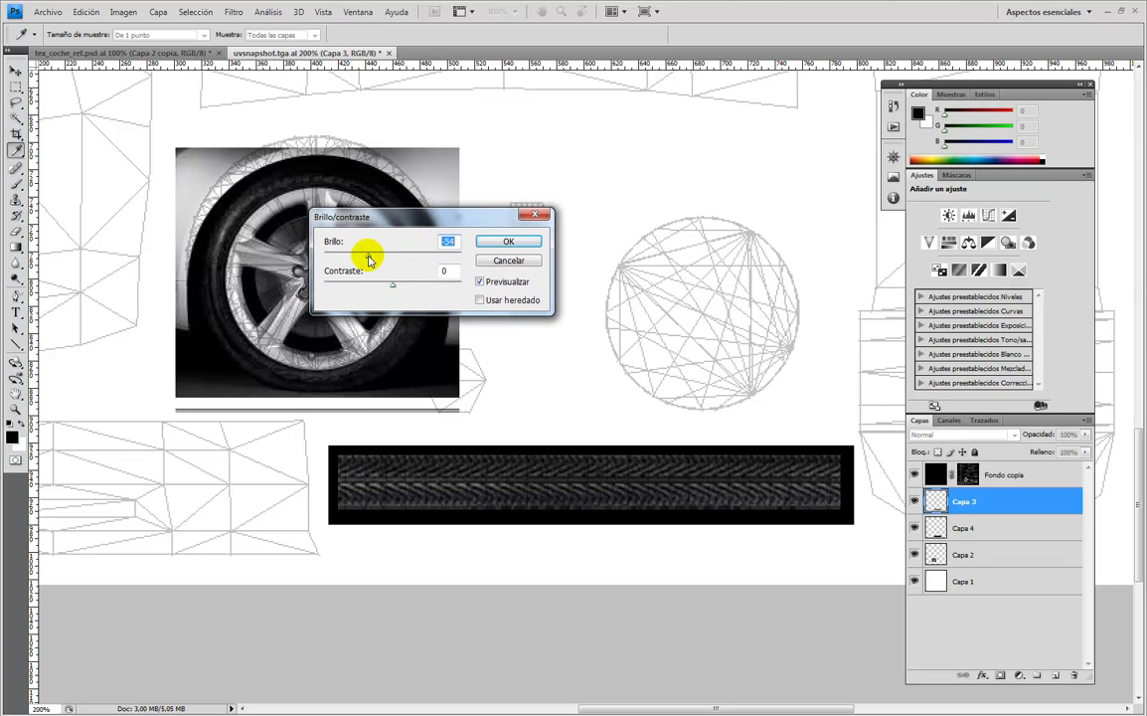
drag(366, 288, 445, 288)
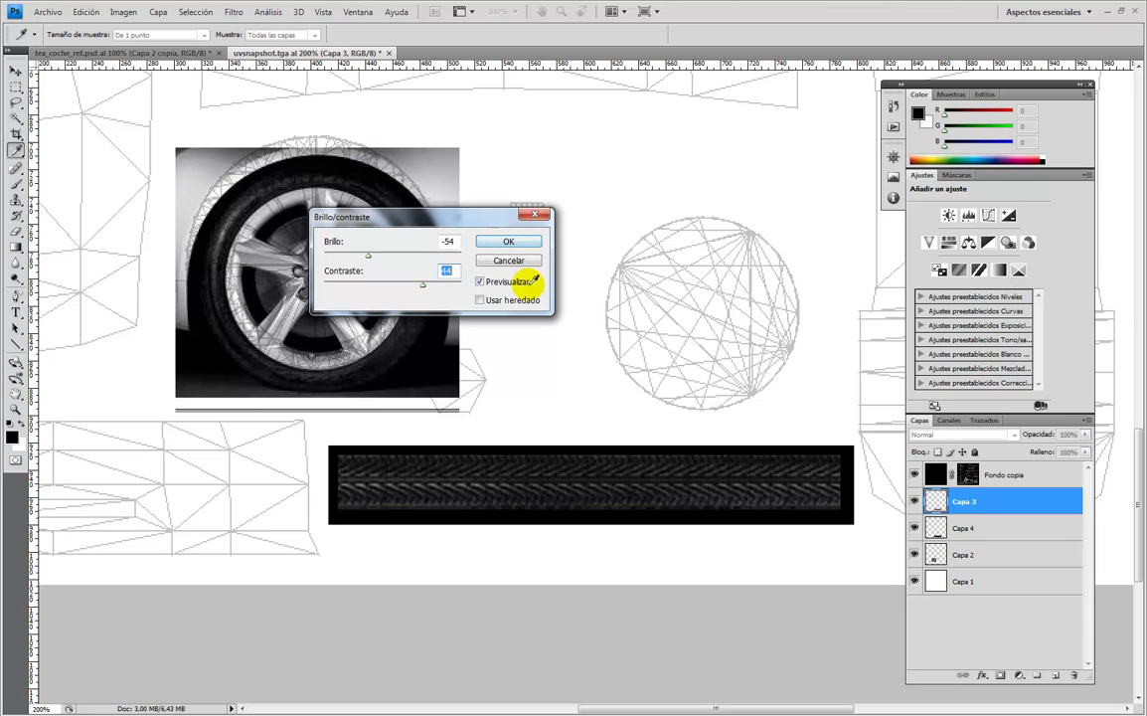
click(518, 242)
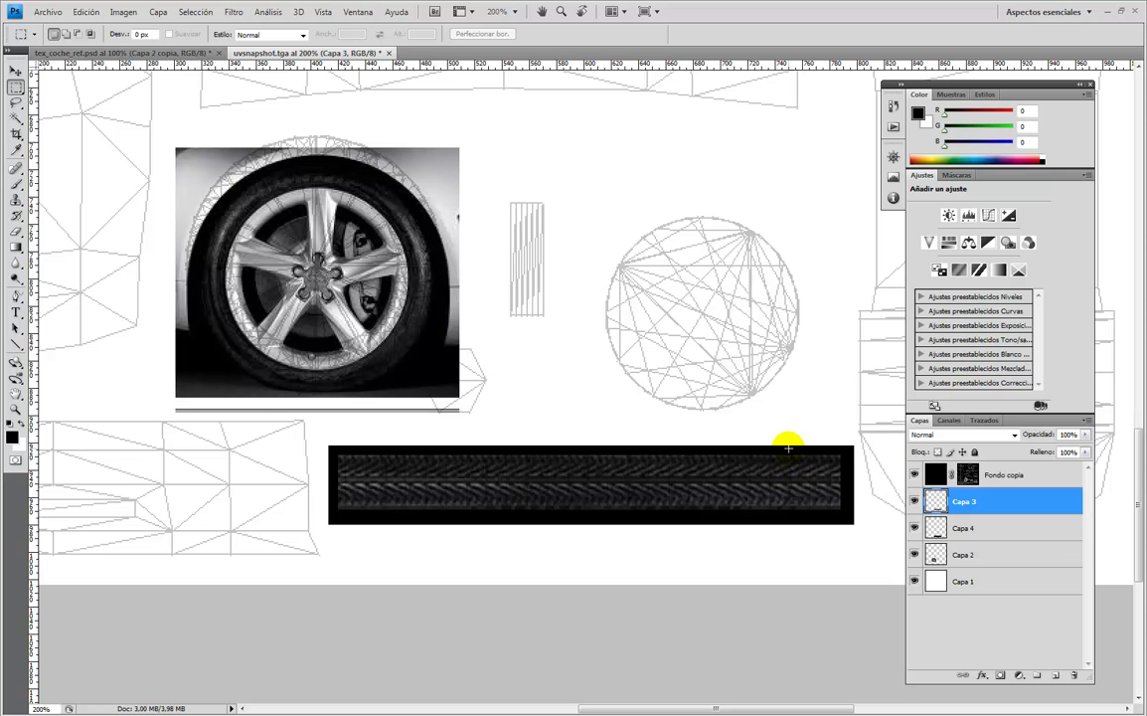
click(972, 533)
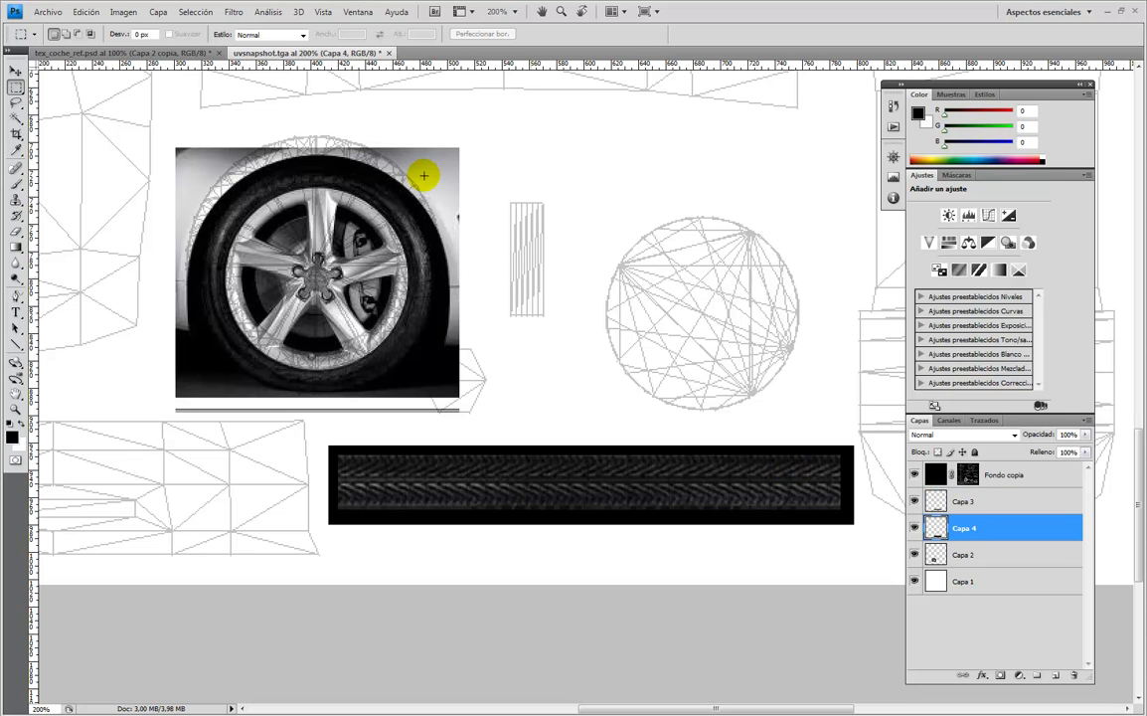
click(117, 12)
mouse_move(112, 46)
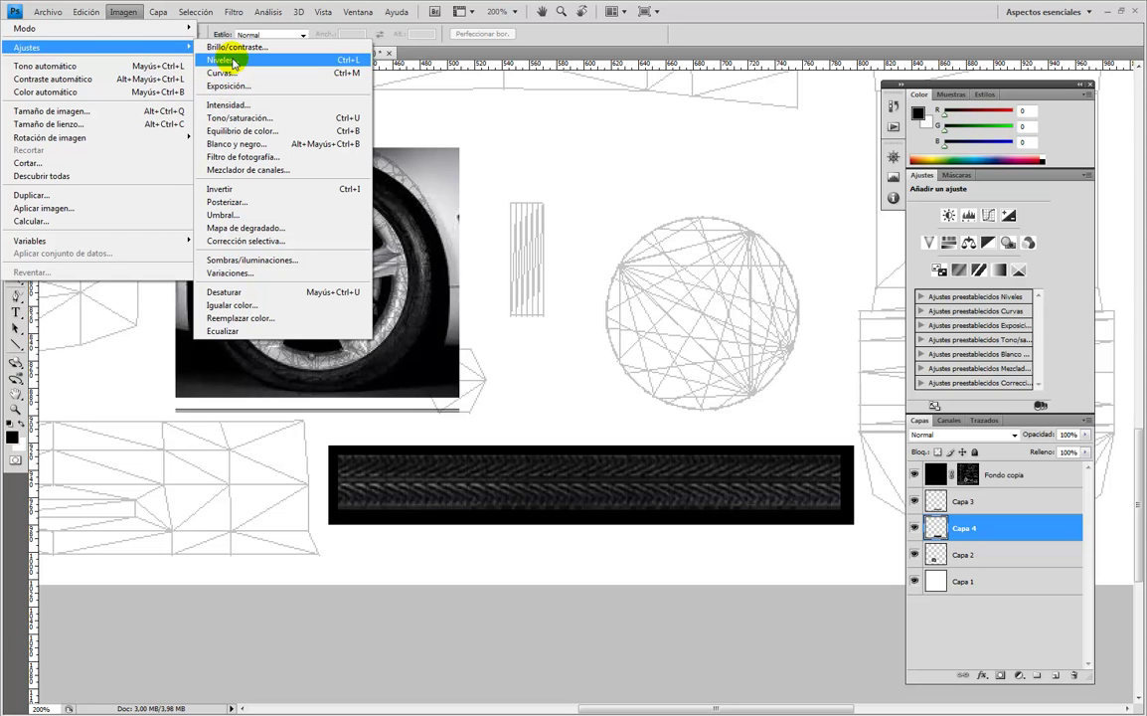
click(221, 46)
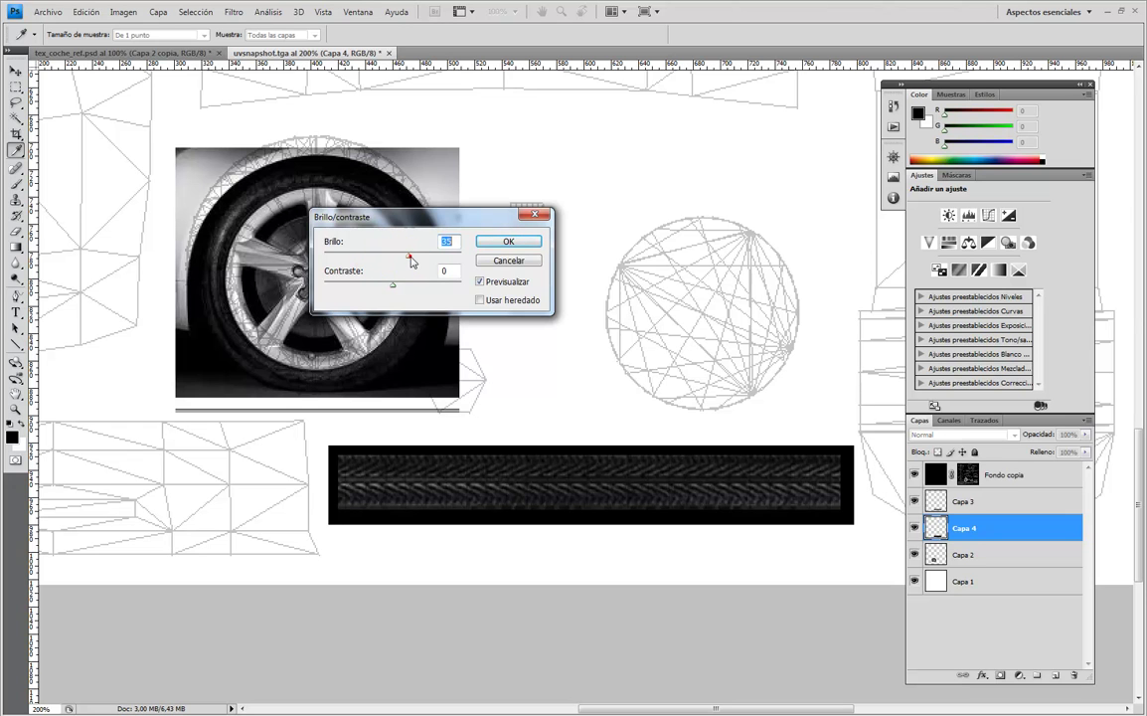
drag(424, 262, 401, 258)
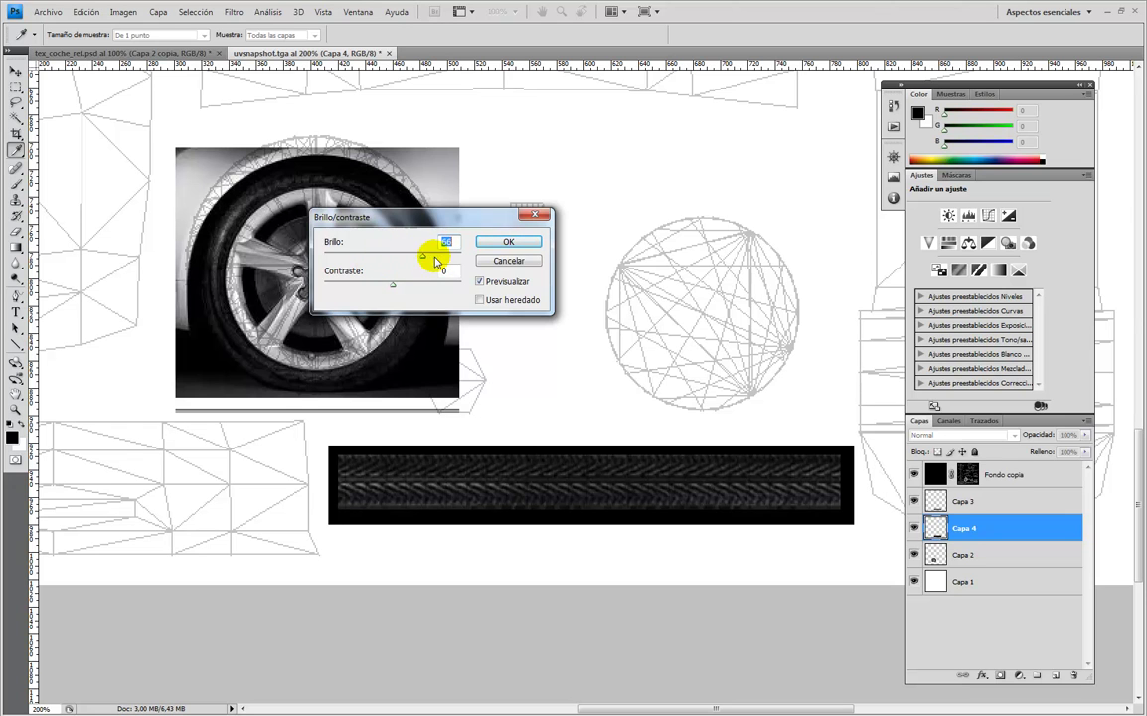
click(523, 260)
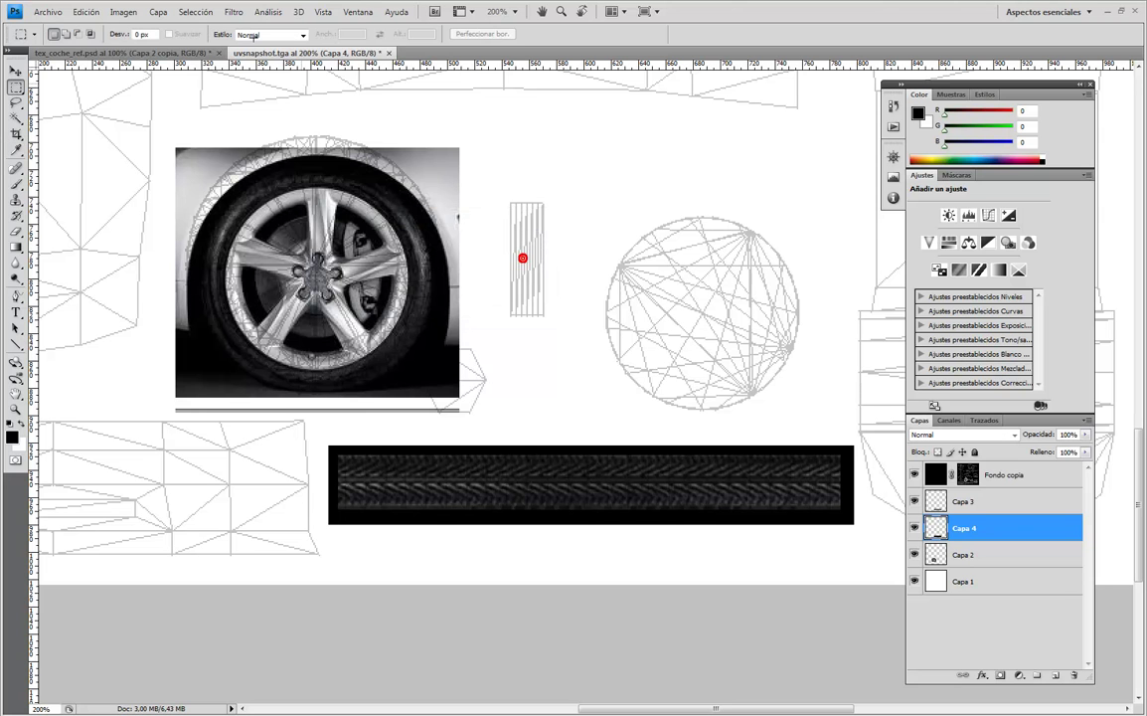
Lighten the black backing rectangle on Capa 4 with Levels, setting the black output level to 28.
click(123, 12)
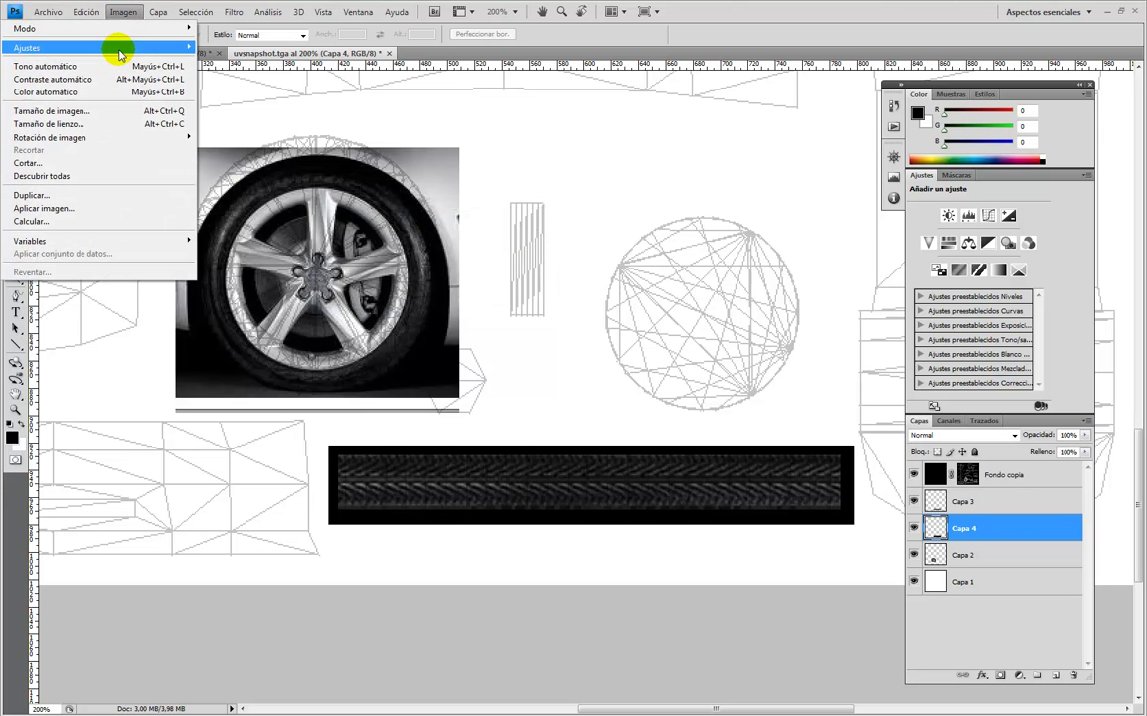
mouse_move(129, 47)
click(213, 59)
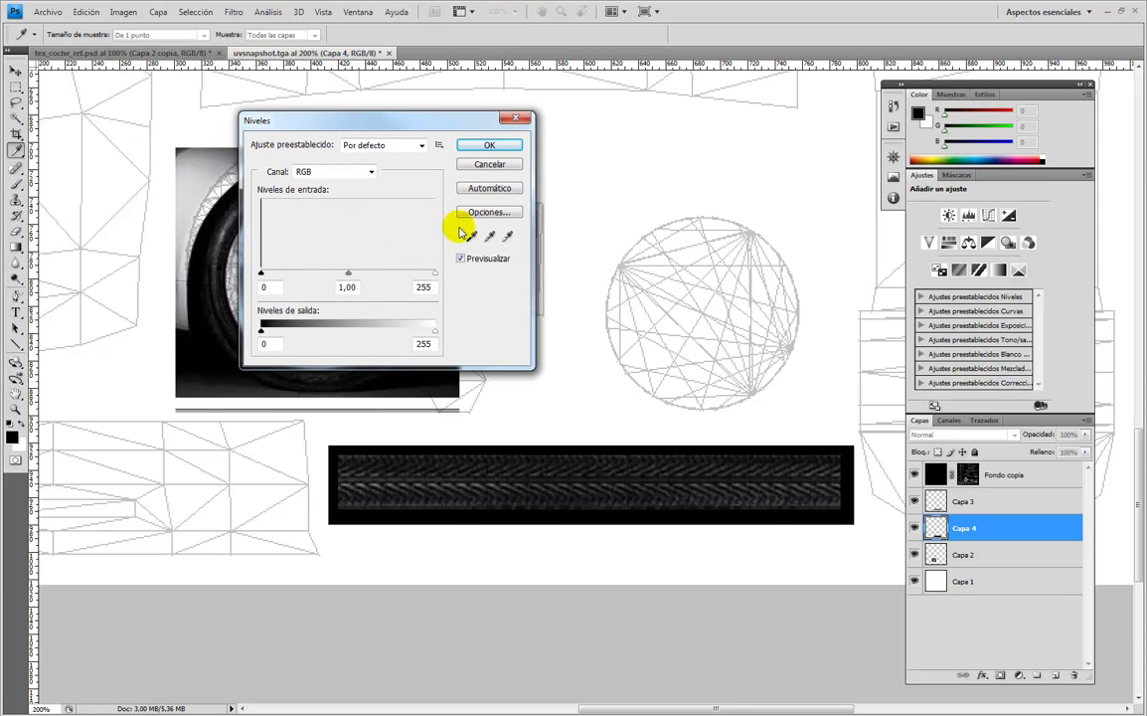
drag(264, 331, 279, 334)
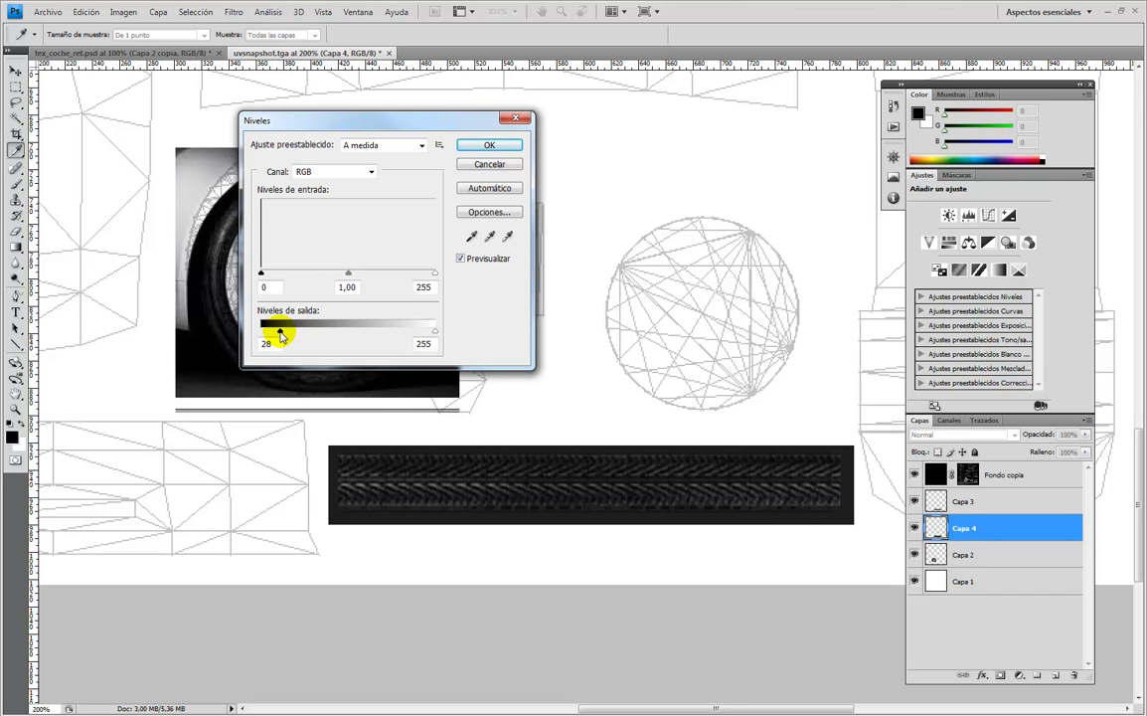
click(489, 146)
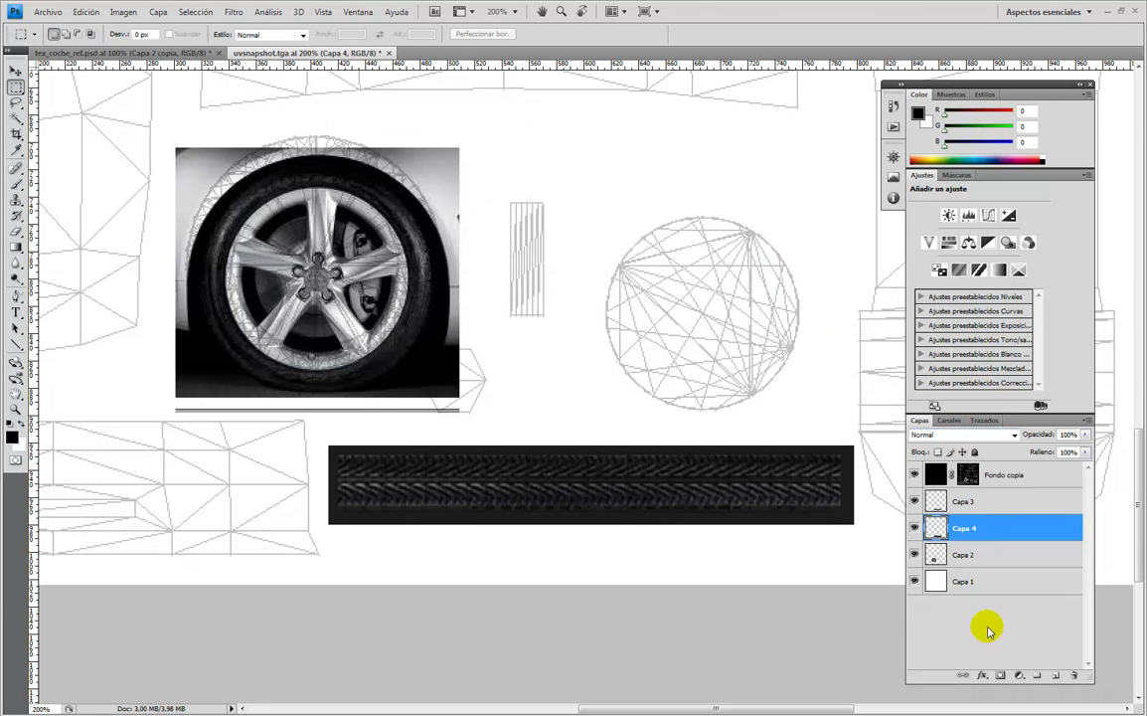
Shift the wheel photo on Capa 2 slightly up and left over the round wheel UV shell.
click(979, 554)
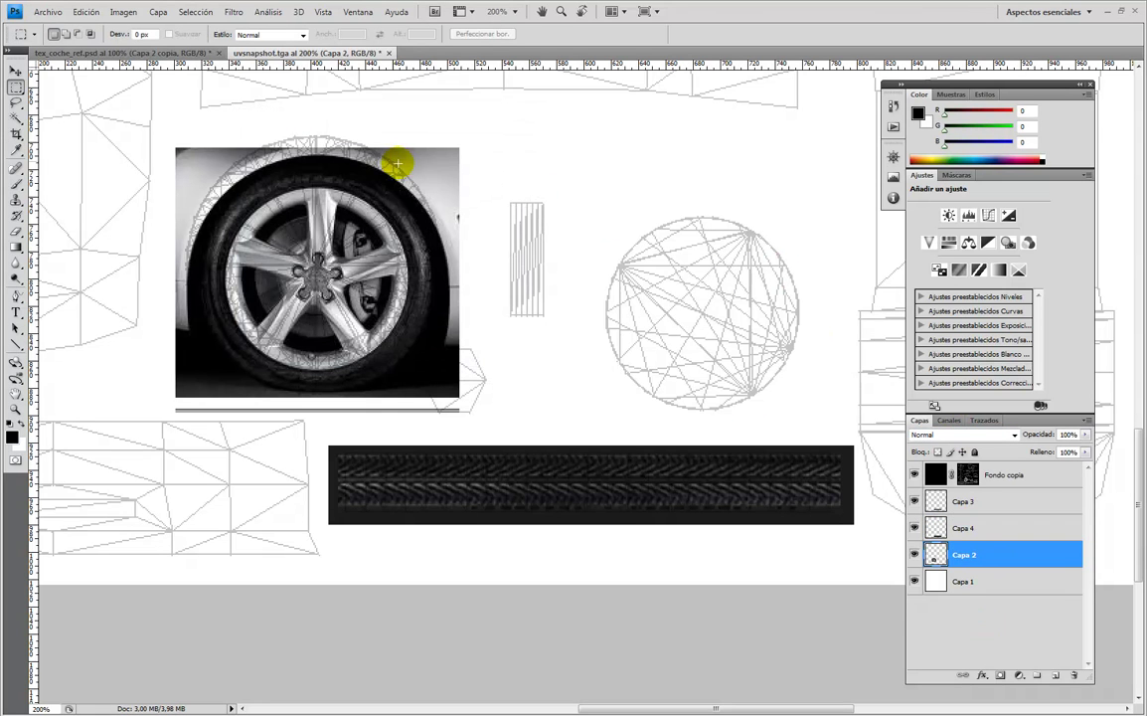
click(15, 71)
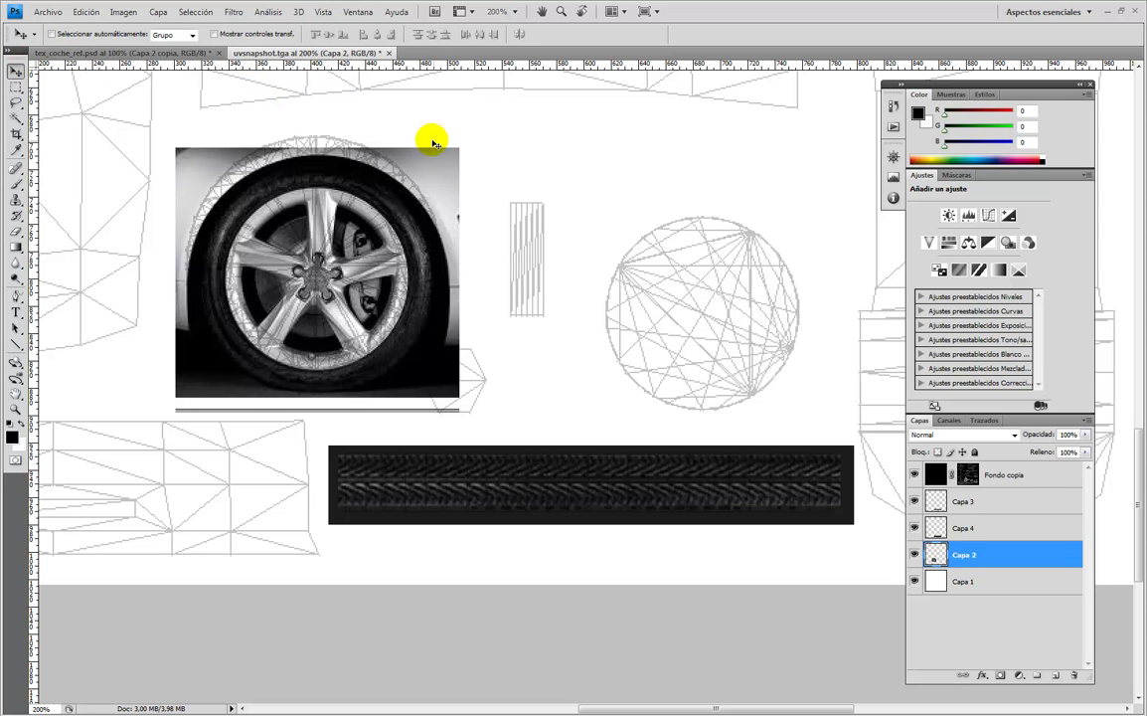
mouse_move(428, 167)
mouse_down()
mouse_move(426, 143)
mouse_move(421, 156)
mouse_up()
Recolour the UV wireframe layer Fondo copia with bright yellow, RGB 255, 252, 0.
click(934, 475)
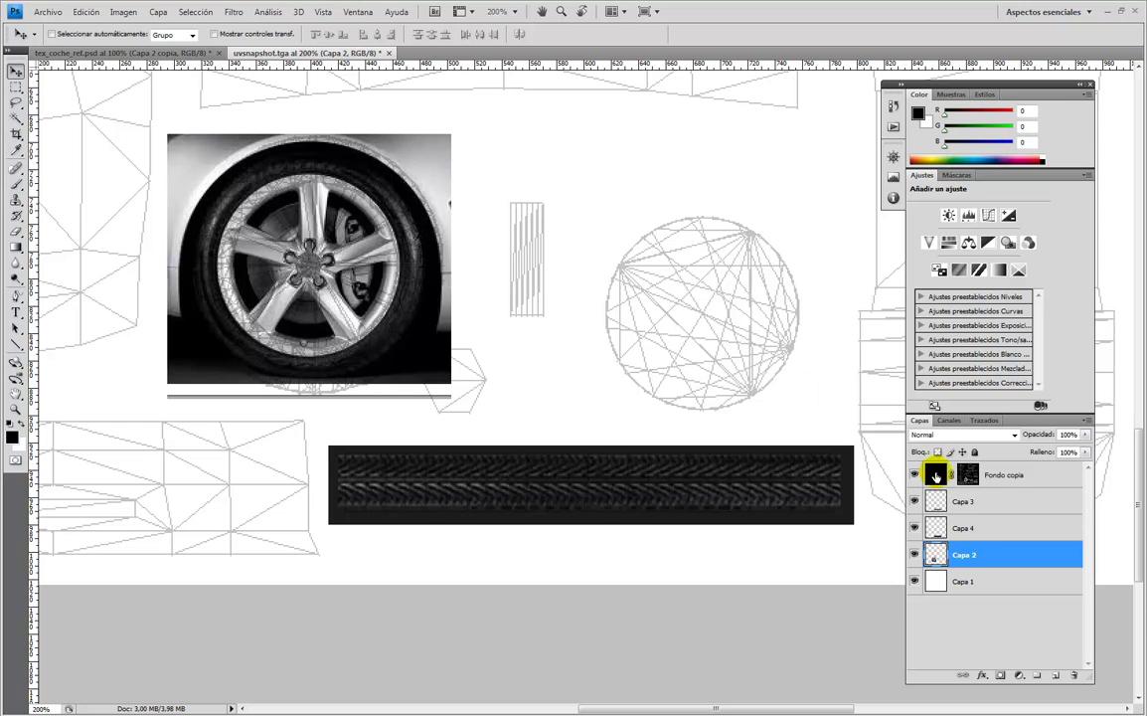
click(13, 438)
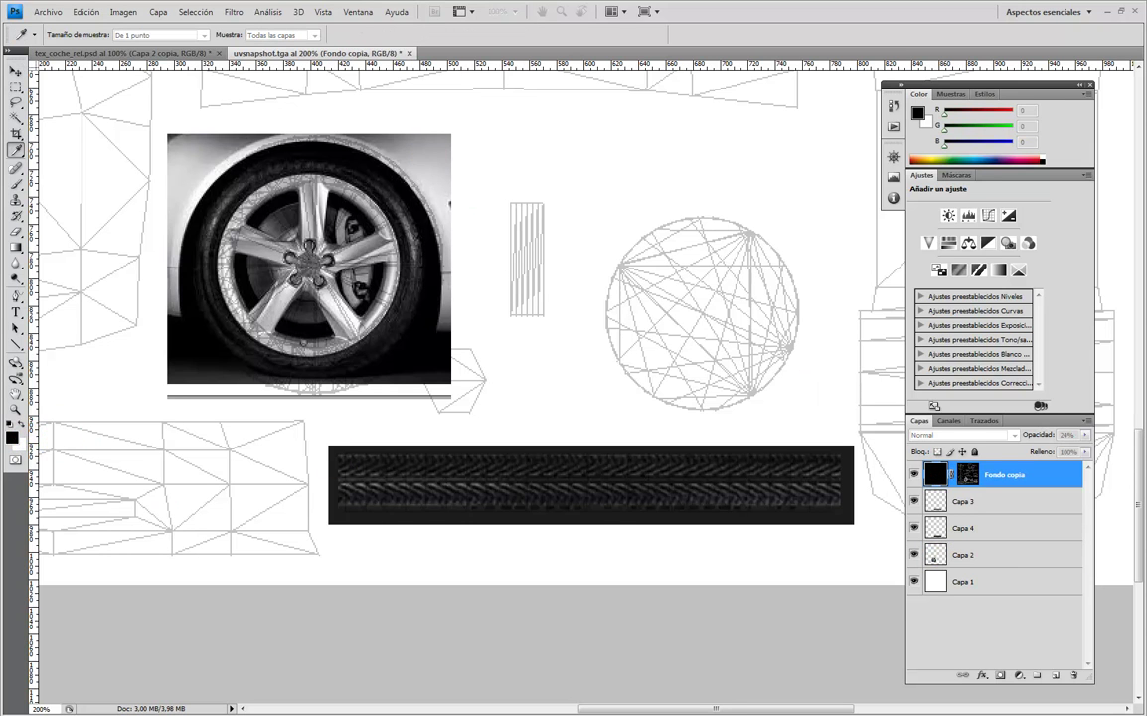
click(477, 306)
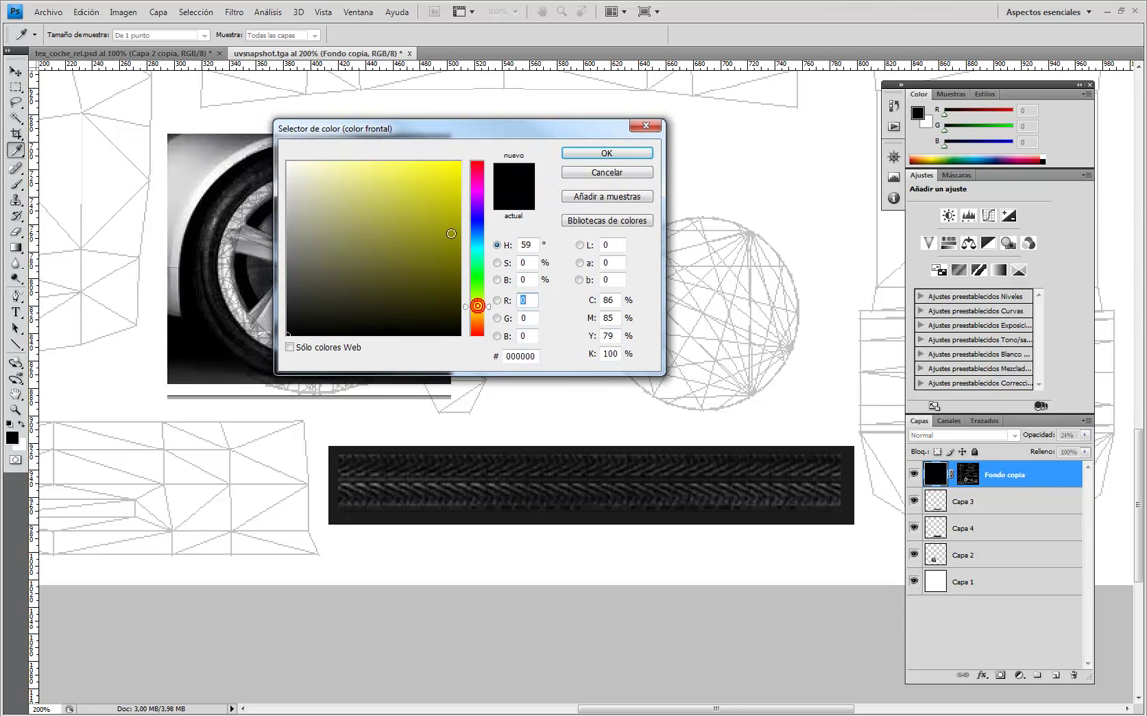
click(460, 162)
click(606, 153)
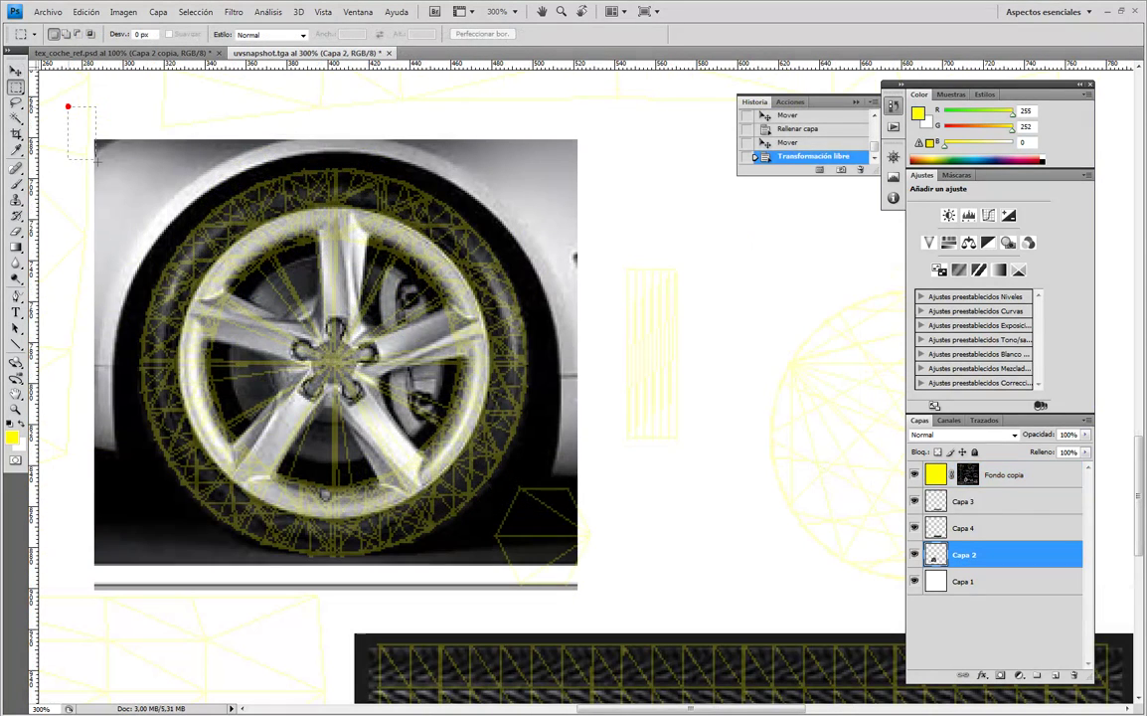
Remove the car body surrounding the tyre on Capa 2, deleting one rectangular corner and erasing the rest with a 24 px Eraser.
drag(68, 106, 145, 201)
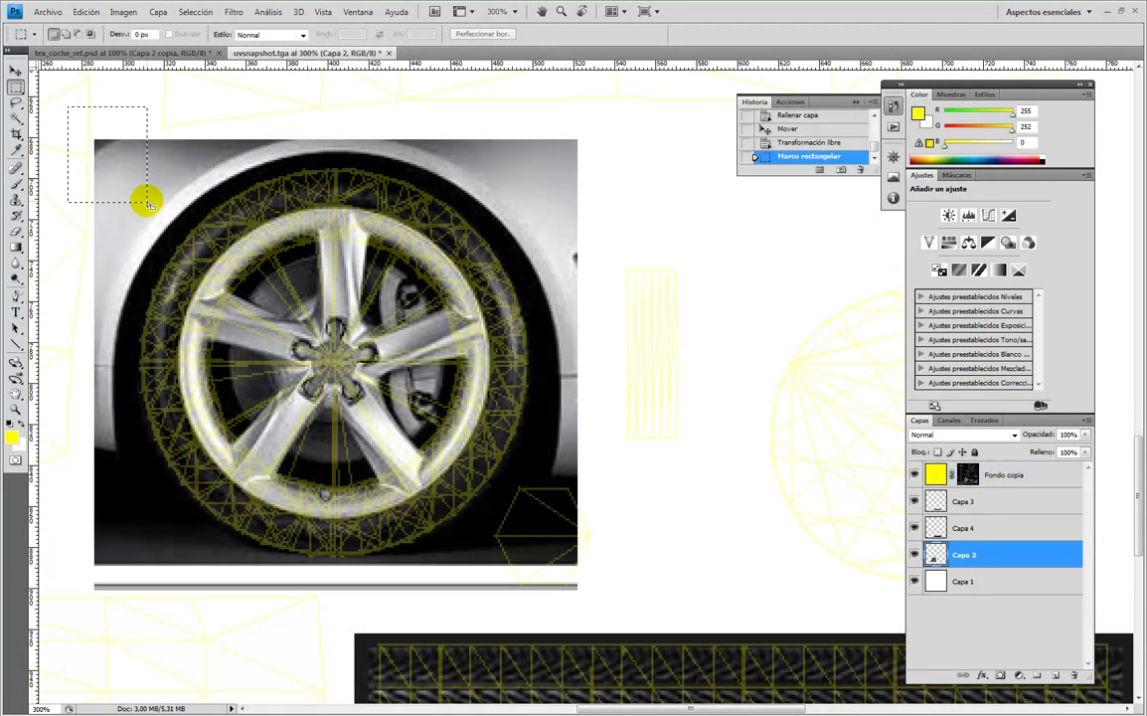
key(Delete)
key(ctrl+d)
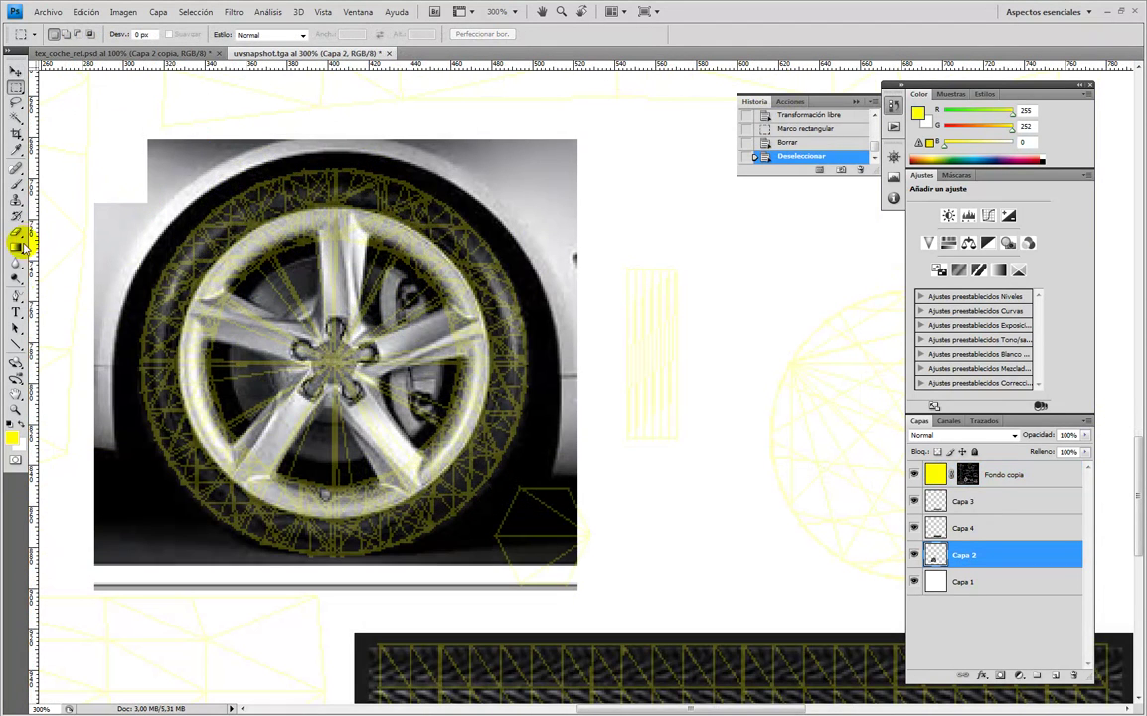
click(17, 234)
mouse_move(135, 143)
mouse_down()
mouse_move(200, 133)
mouse_move(106, 195)
mouse_move(122, 200)
mouse_move(257, 137)
mouse_move(356, 125)
mouse_move(455, 136)
mouse_move(601, 200)
mouse_move(530, 130)
mouse_move(417, 129)
mouse_move(494, 165)
mouse_move(565, 248)
mouse_move(573, 136)
mouse_move(577, 537)
mouse_move(468, 569)
mouse_move(510, 538)
mouse_move(538, 484)
mouse_move(557, 576)
mouse_move(528, 589)
mouse_move(223, 597)
mouse_move(93, 582)
mouse_move(75, 520)
mouse_move(89, 507)
mouse_move(161, 552)
mouse_move(214, 567)
mouse_move(103, 477)
mouse_move(89, 391)
mouse_move(146, 528)
mouse_move(228, 574)
mouse_move(123, 499)
mouse_move(87, 384)
mouse_move(84, 261)
mouse_move(146, 176)
mouse_move(169, 177)
mouse_move(125, 221)
mouse_move(99, 289)
mouse_move(94, 372)
mouse_move(89, 350)
mouse_up()
mouse_move(572, 490)
mouse_down()
mouse_move(573, 297)
mouse_move(548, 244)
mouse_move(486, 179)
mouse_move(396, 136)
mouse_up()
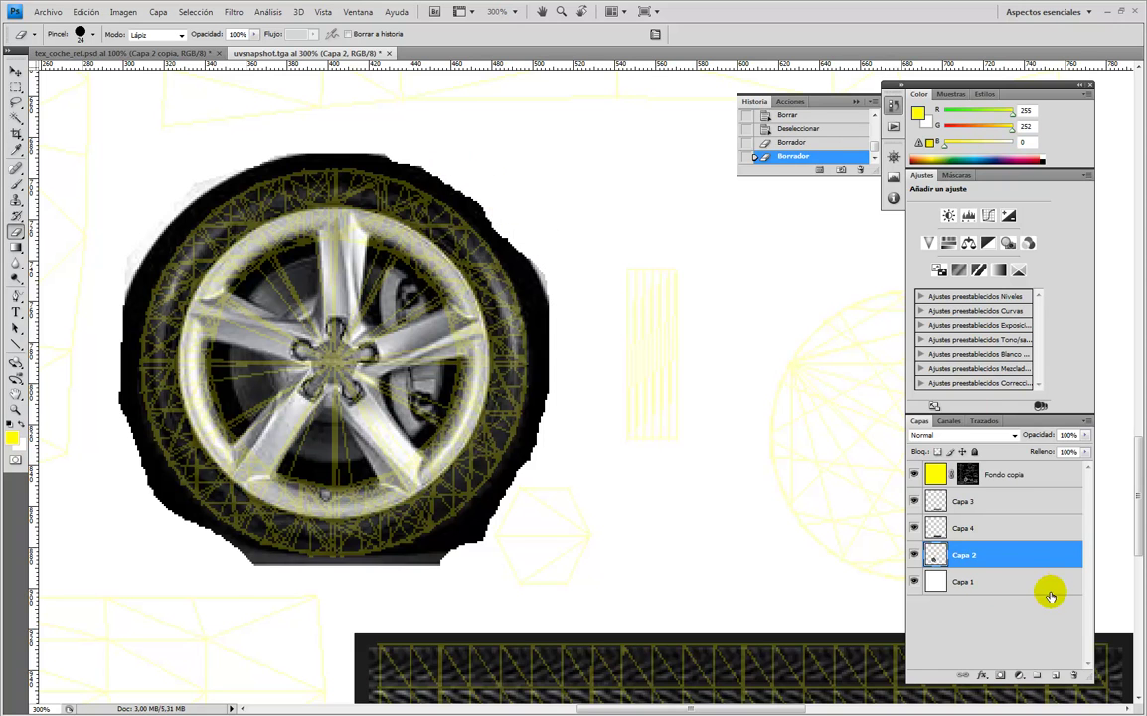
Restore the default colours and fill the background layer Capa 1 with black.
click(985, 585)
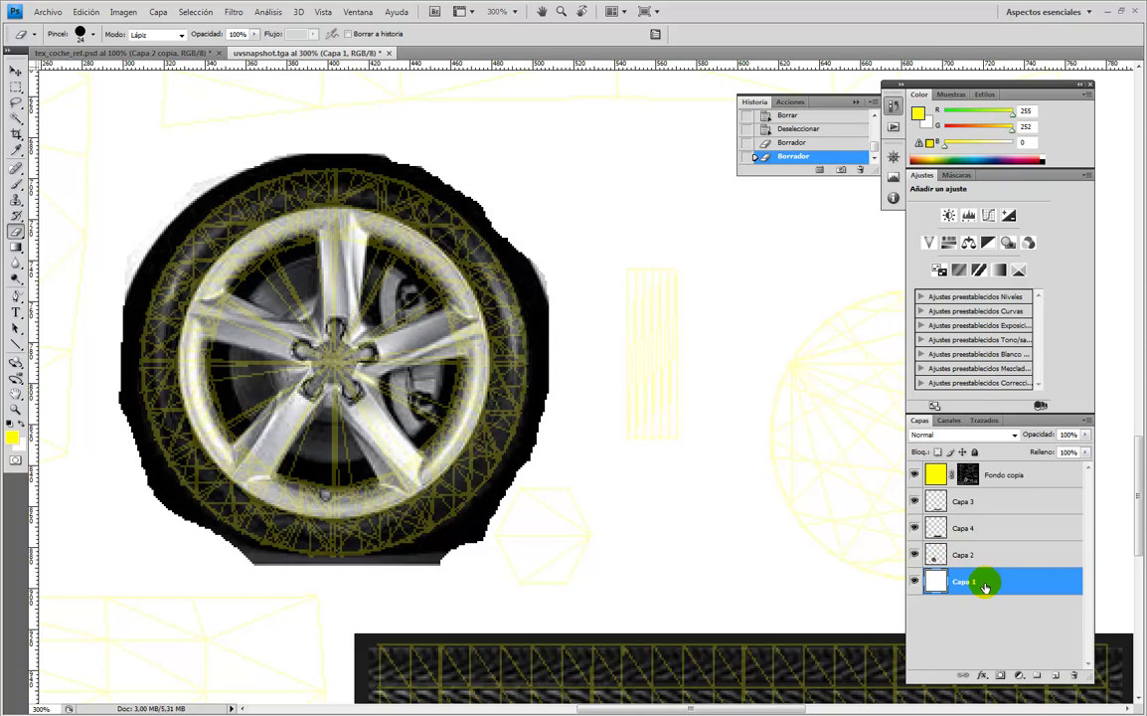
click(8, 425)
key(alt+BackSpace)
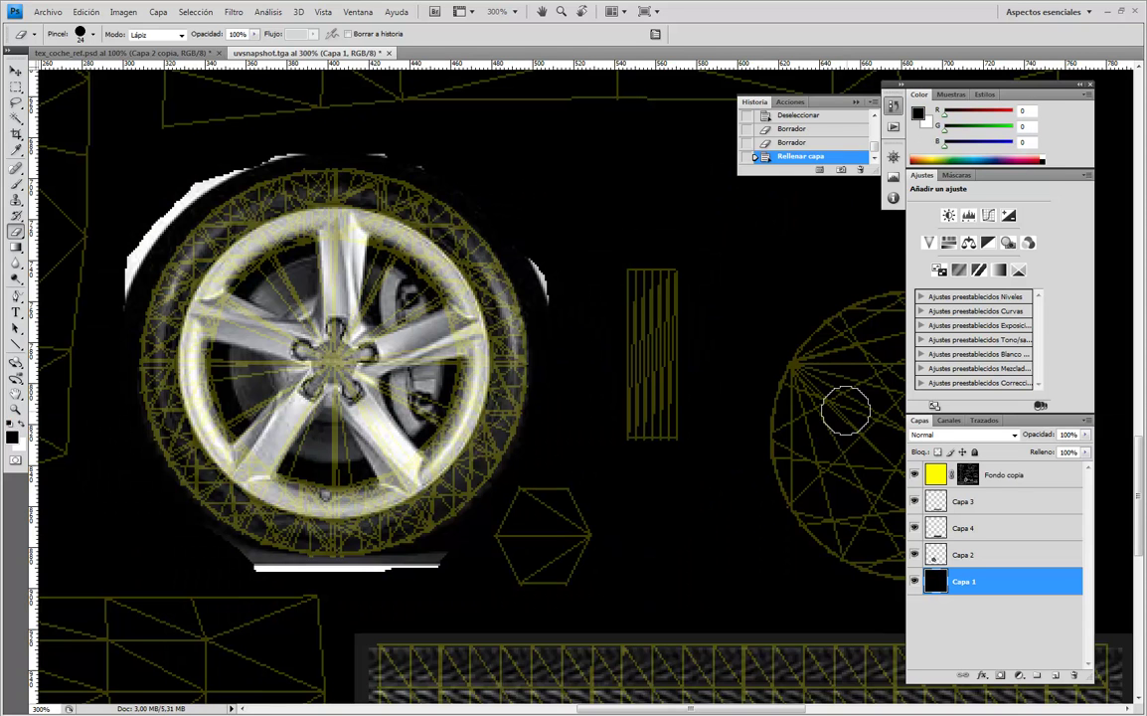
Erase the leftover white fringes around the tyre on Capa 2.
key(ctrl+minus)
key(ctrl+minus)
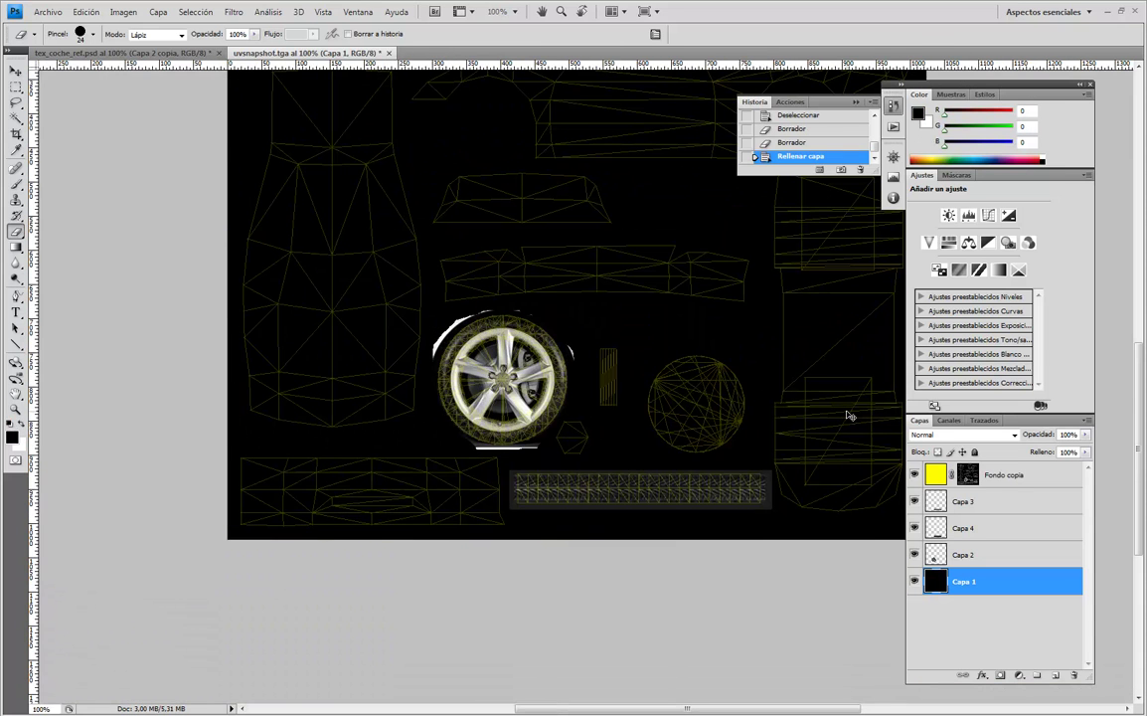
key(ctrl+plus)
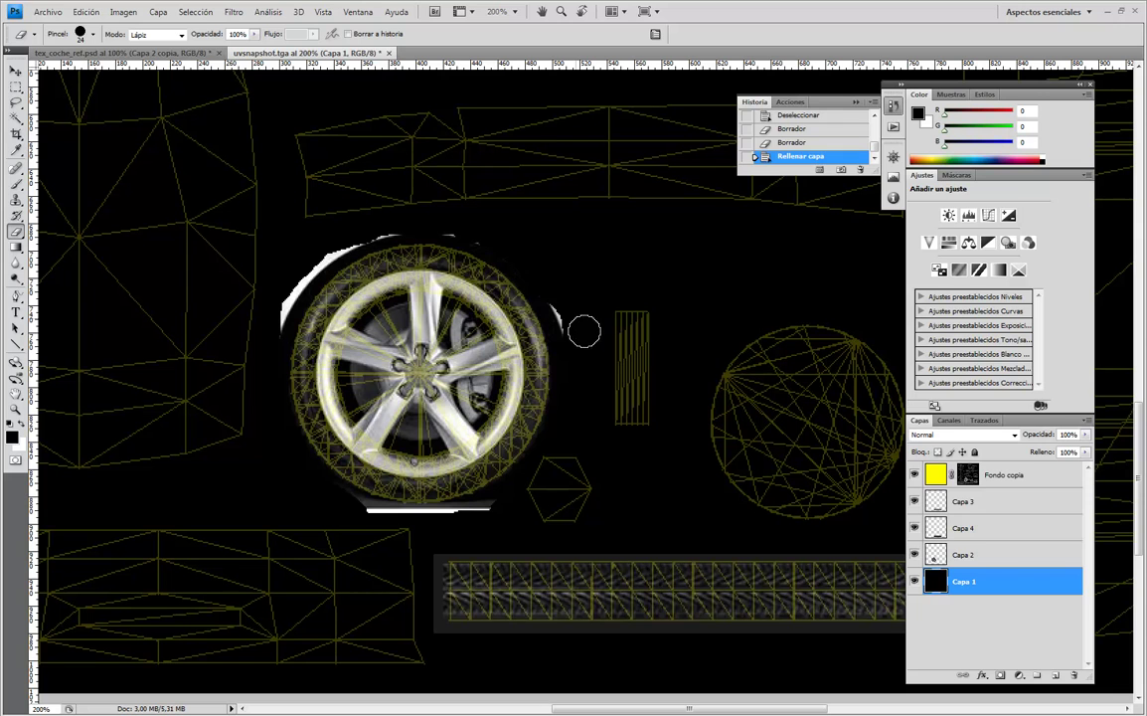
click(978, 557)
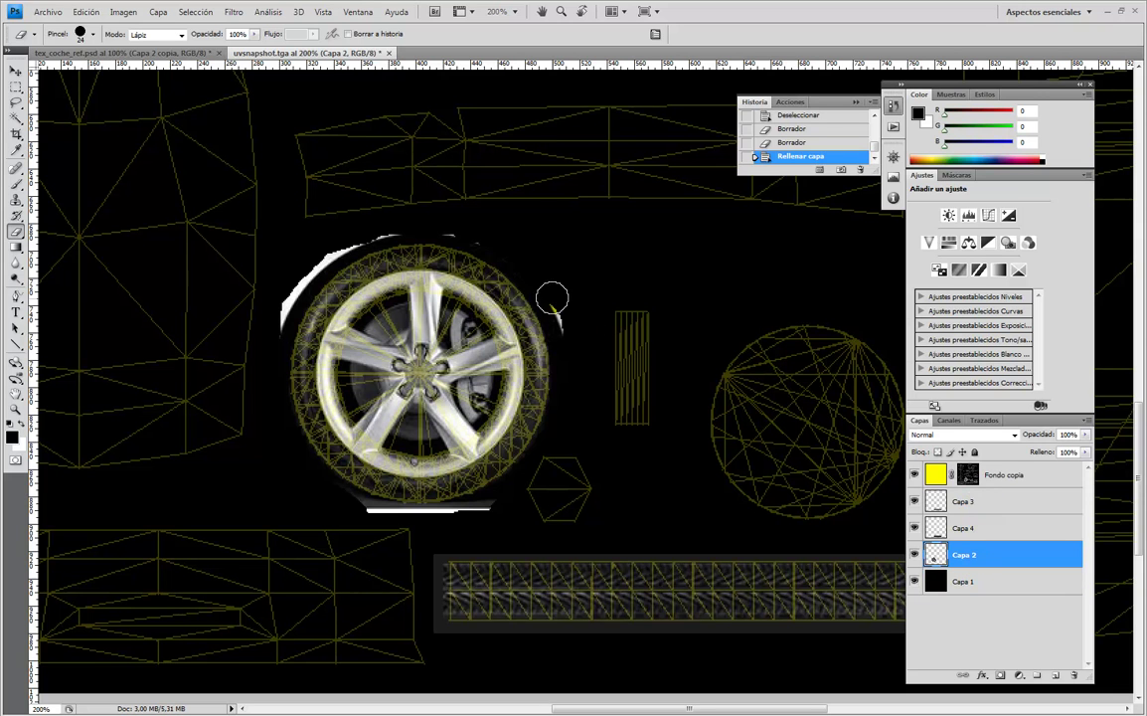
drag(560, 318, 514, 265)
drag(449, 230, 360, 227)
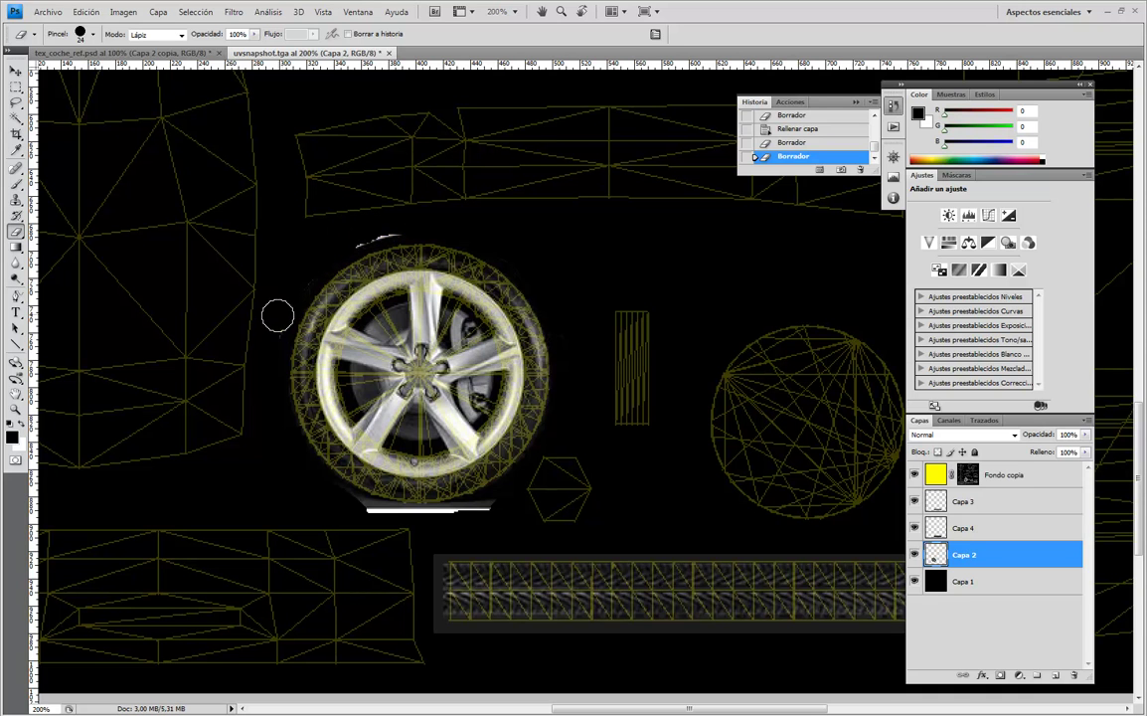
drag(274, 322, 334, 243)
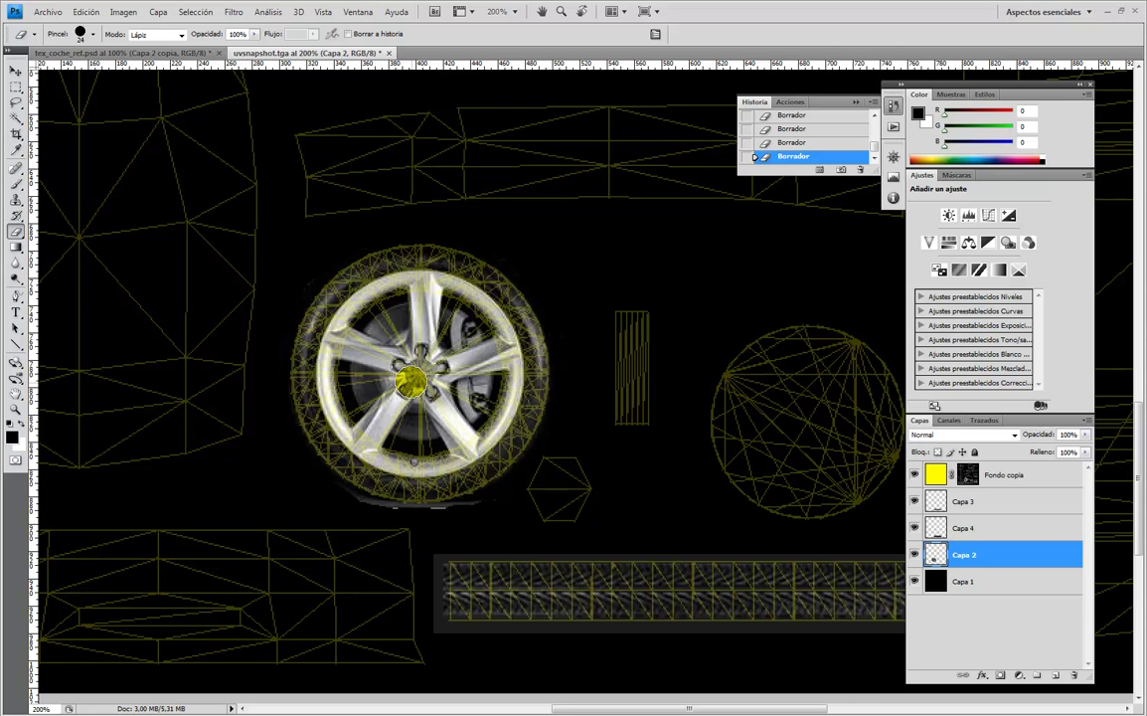
key(ctrl+minus)
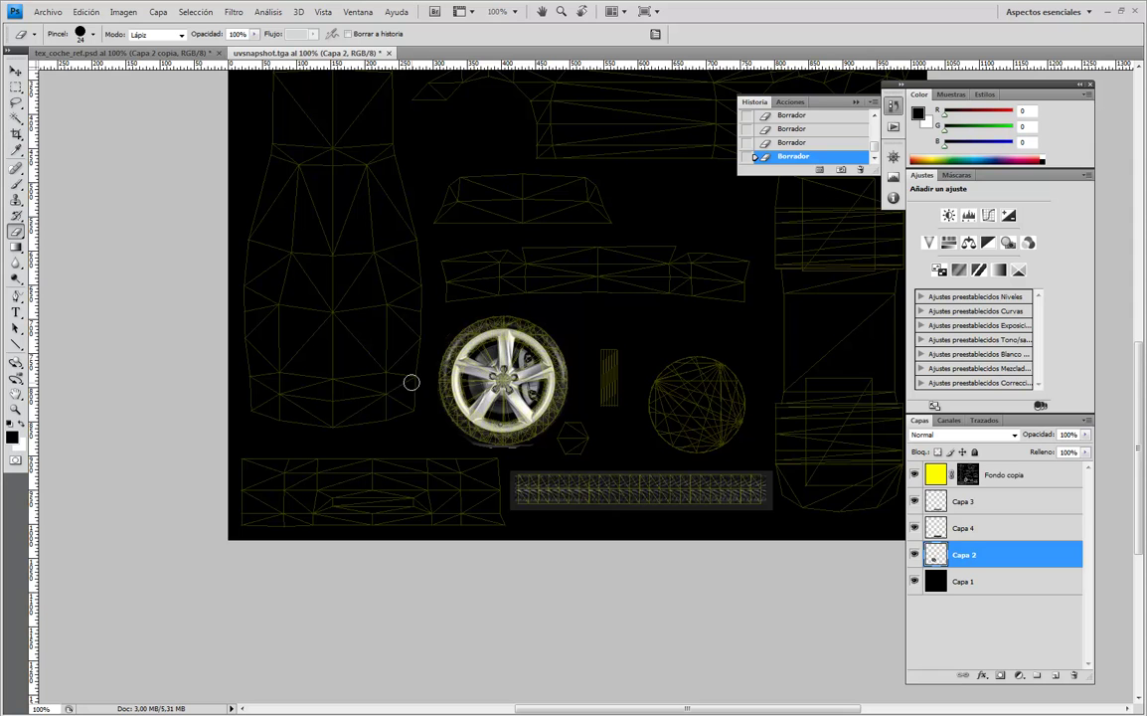
mouse_move(461, 326)
mouse_down()
mouse_move(425, 320)
mouse_move(364, 366)
mouse_move(364, 486)
mouse_up()
drag(415, 436, 405, 311)
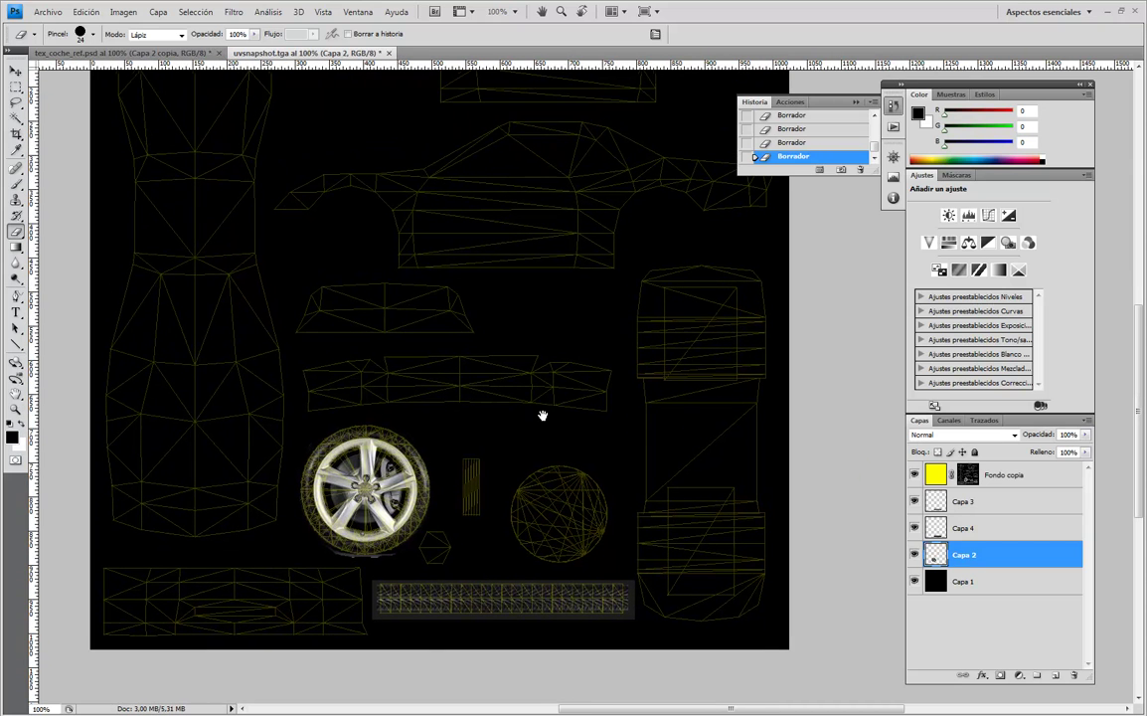
Add a new layer directly above Capa 1 and set the foreground colour to orange, RGB 215, 125, 9.
click(965, 501)
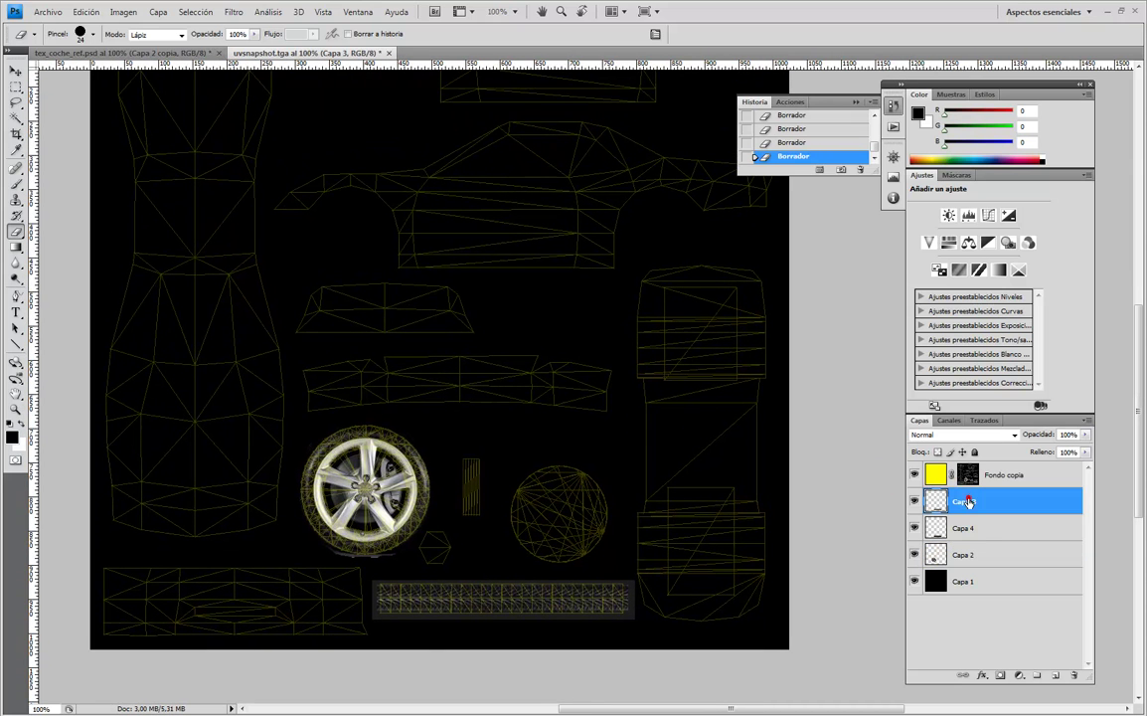
click(1016, 581)
click(1055, 675)
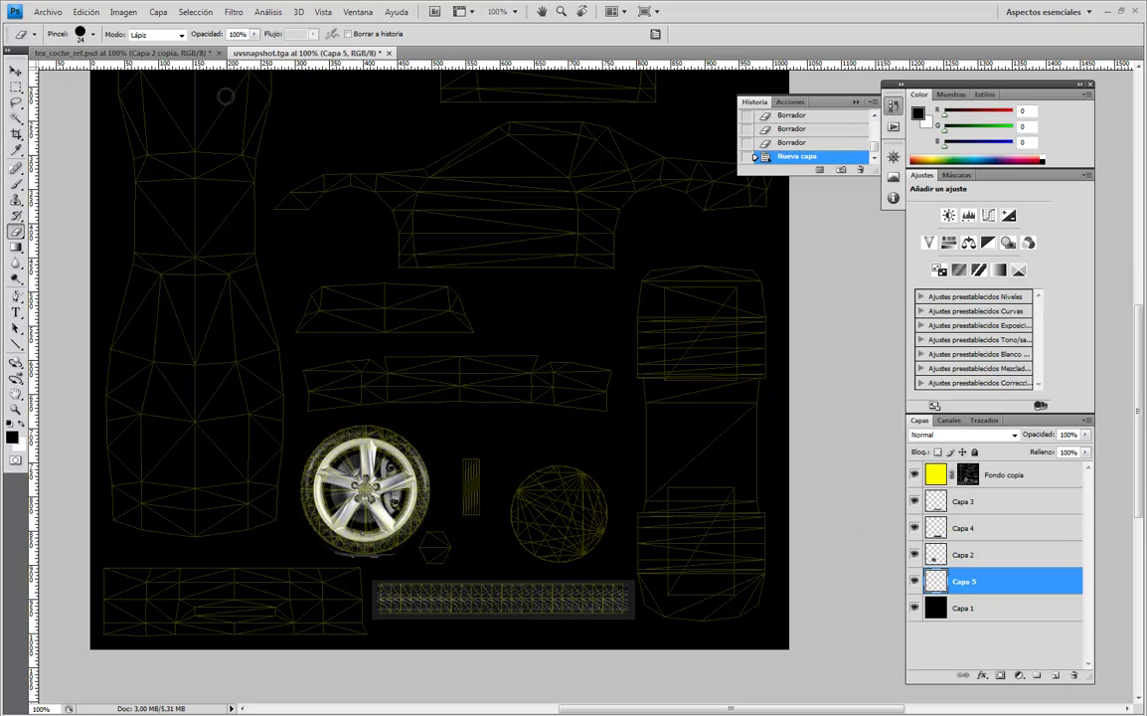
click(12, 436)
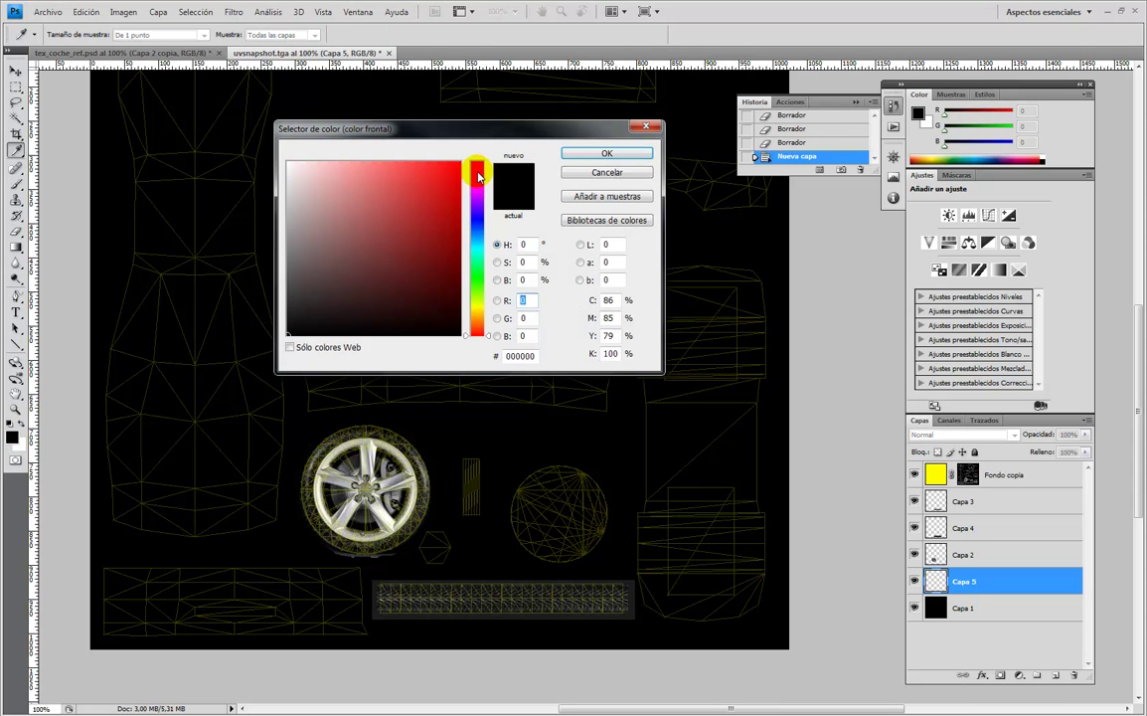
click(426, 217)
drag(467, 282, 478, 322)
click(454, 188)
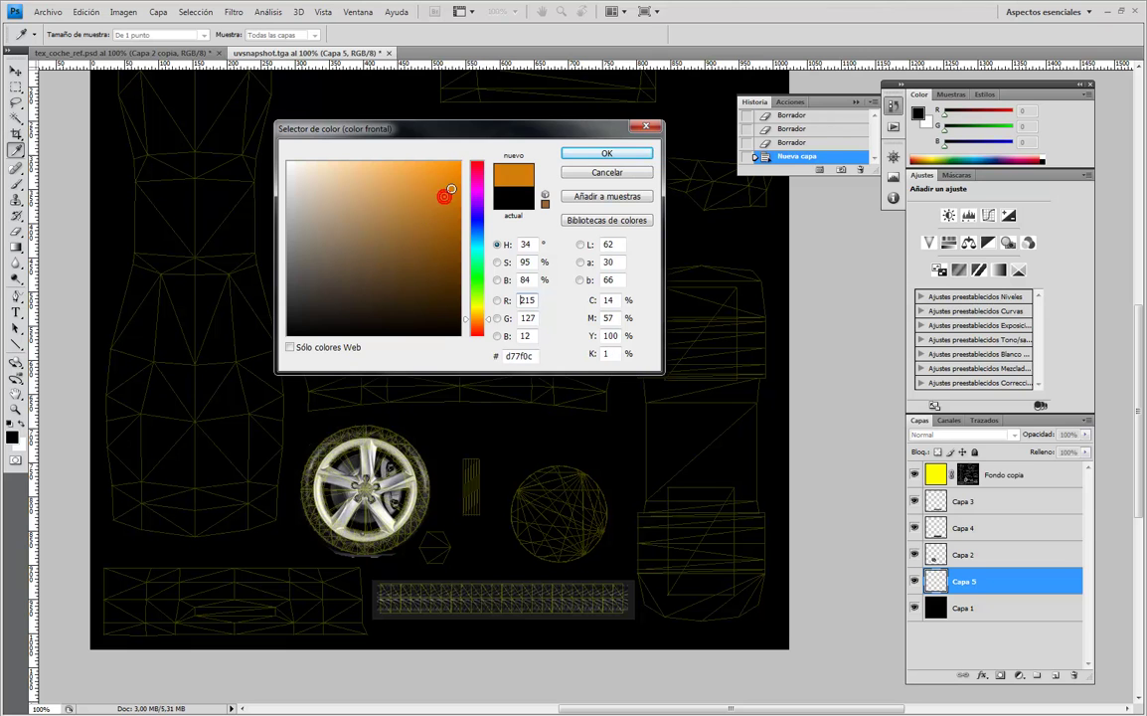
click(575, 153)
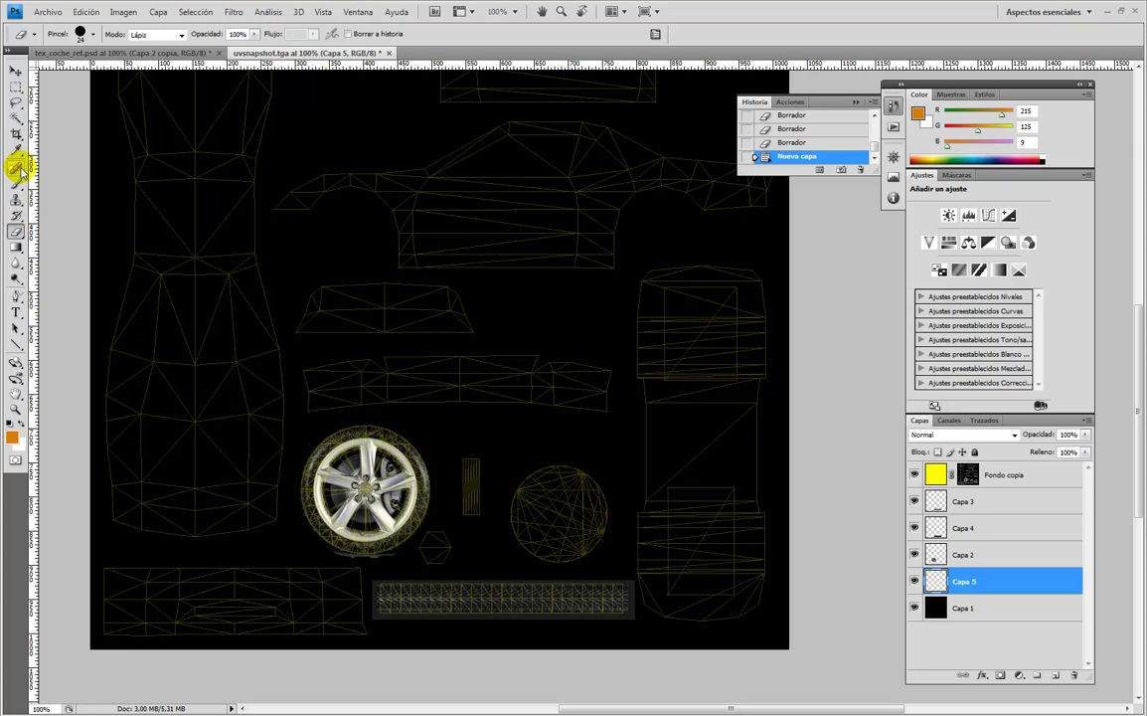
Paint orange over the car body UV shells on Capa 5 with a 141 px Pencil, going past the wireframe outlines.
drag(20, 186, 44, 184)
click(93, 36)
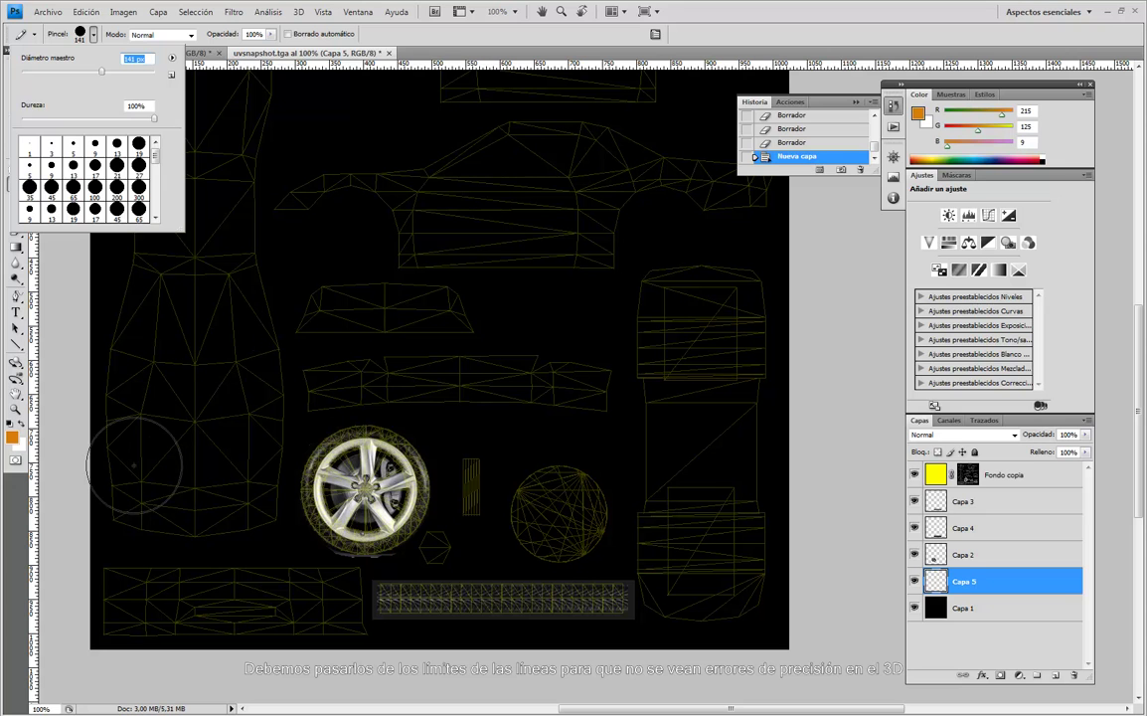
mouse_move(134, 494)
mouse_down()
mouse_move(136, 348)
mouse_move(144, 469)
mouse_move(232, 497)
mouse_up()
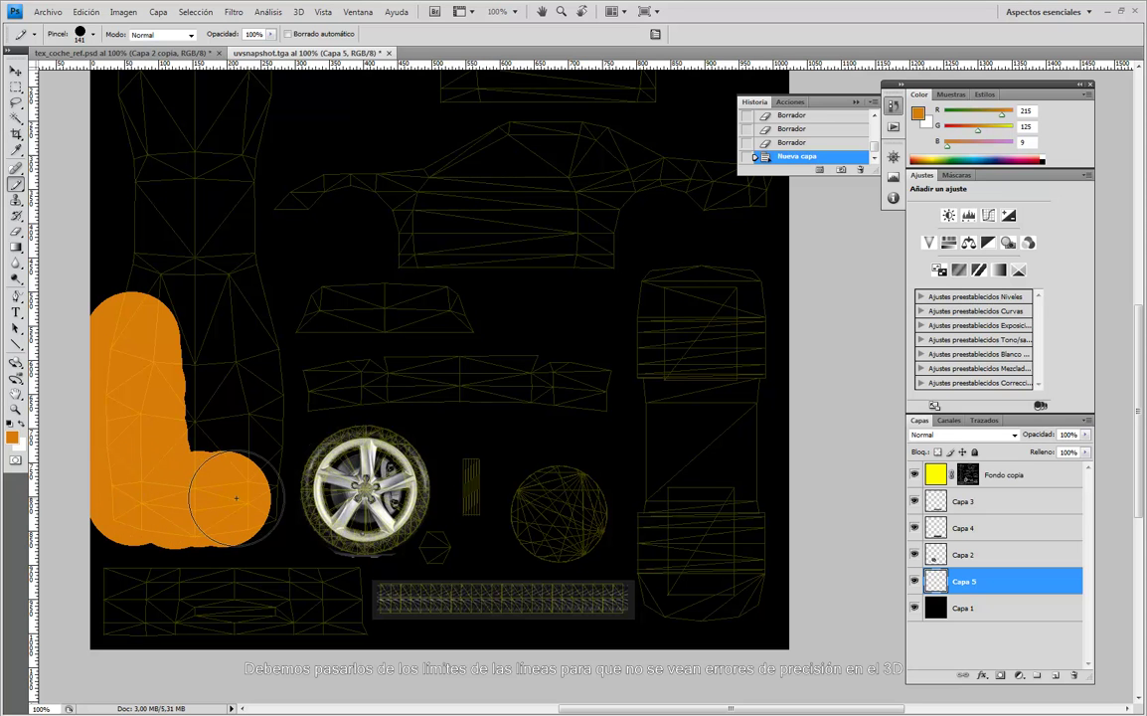
click(244, 499)
mouse_move(248, 449)
mouse_down()
mouse_move(164, 199)
mouse_move(154, 358)
mouse_move(137, 146)
mouse_move(159, 359)
mouse_move(169, 162)
mouse_move(232, 174)
mouse_move(245, 189)
mouse_move(234, 296)
mouse_move(192, 308)
mouse_move(203, 363)
mouse_move(366, 179)
mouse_move(243, 192)
mouse_move(384, 192)
mouse_move(411, 267)
mouse_move(444, 262)
mouse_move(455, 184)
mouse_move(607, 187)
mouse_move(769, 236)
mouse_move(640, 256)
mouse_move(379, 236)
mouse_move(500, 265)
mouse_move(671, 282)
mouse_move(302, 357)
mouse_move(640, 345)
mouse_move(722, 384)
mouse_move(627, 397)
mouse_move(609, 437)
mouse_move(450, 405)
mouse_move(264, 405)
mouse_move(269, 475)
mouse_move(244, 476)
mouse_move(361, 427)
mouse_move(415, 430)
mouse_up()
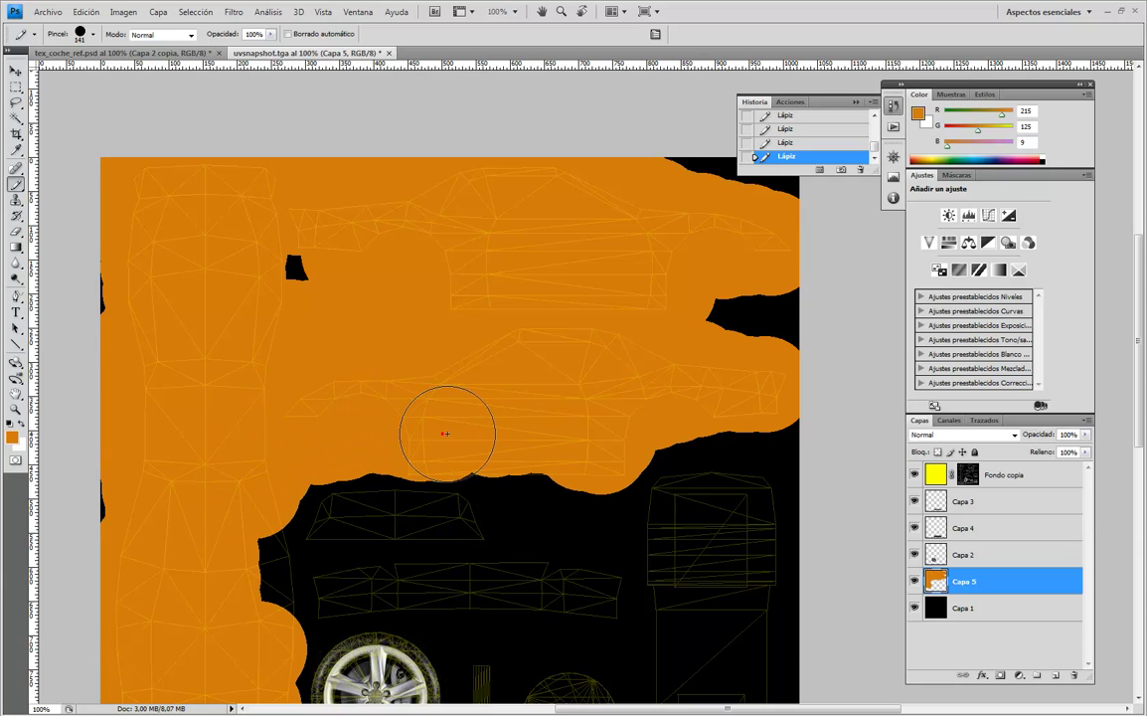
mouse_move(309, 490)
mouse_down()
mouse_move(480, 494)
mouse_move(455, 459)
mouse_move(425, 289)
mouse_move(429, 329)
mouse_up()
click(294, 159)
mouse_move(231, 404)
mouse_down()
mouse_move(257, 448)
mouse_move(269, 366)
mouse_move(286, 384)
mouse_up()
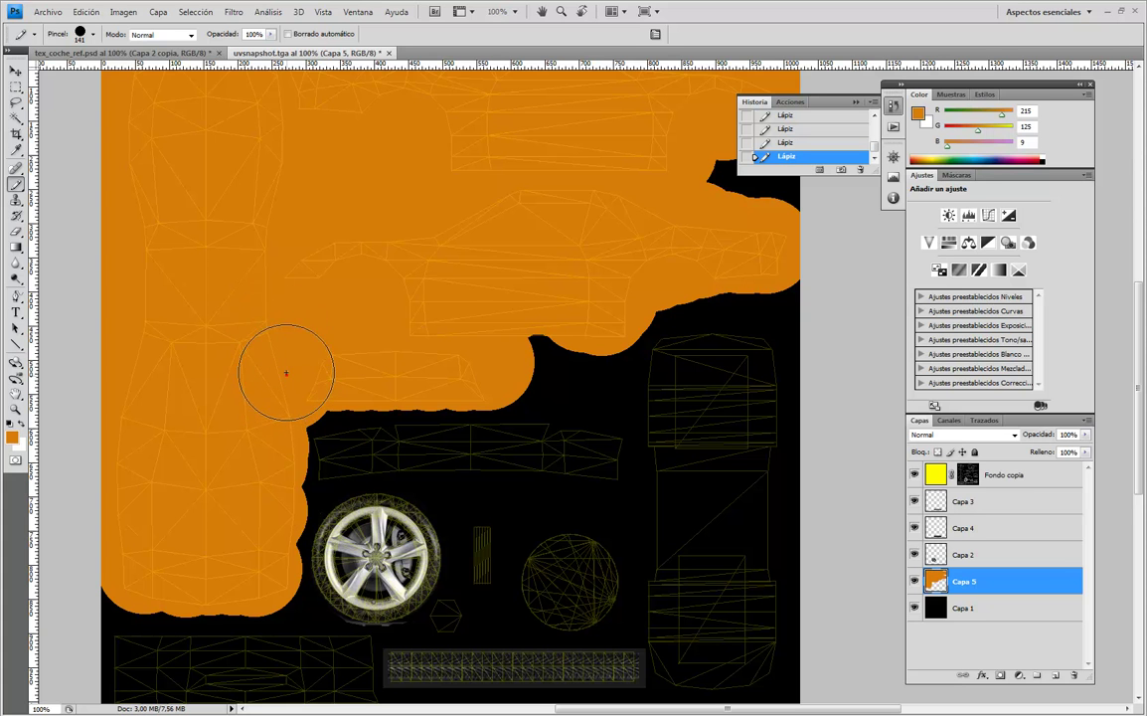
drag(276, 330, 352, 326)
mouse_move(315, 475)
mouse_down()
mouse_move(352, 384)
mouse_move(321, 367)
mouse_up()
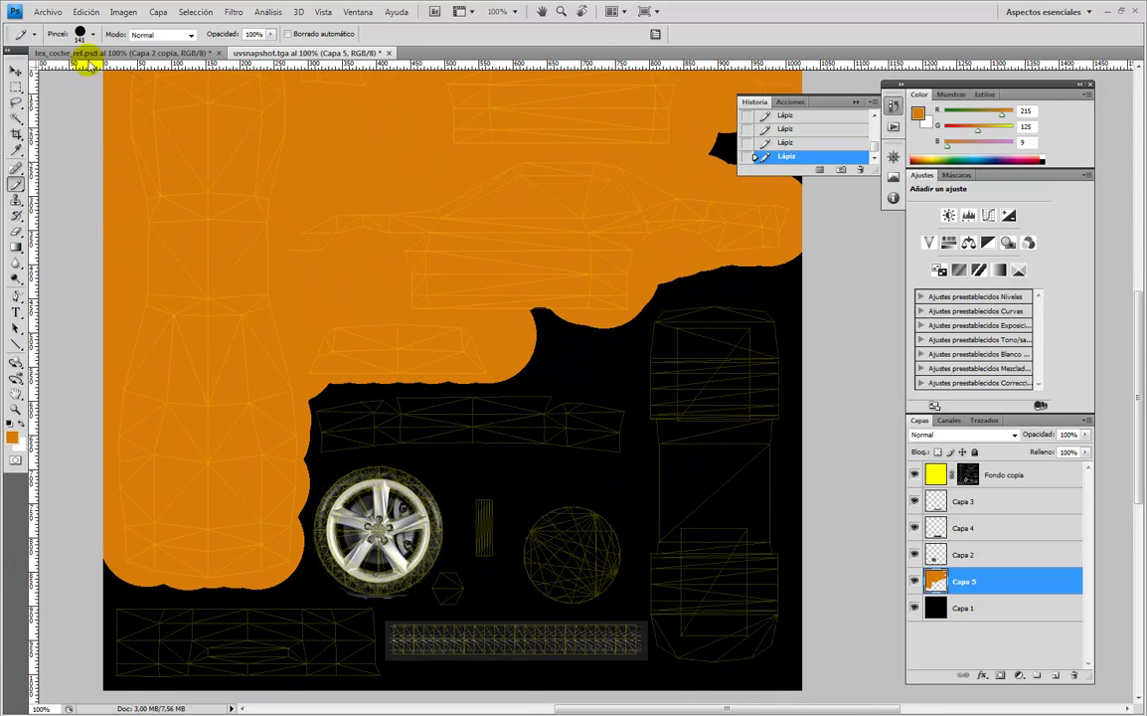
Hide the UV wireframe layer Fondo copia.
click(46, 11)
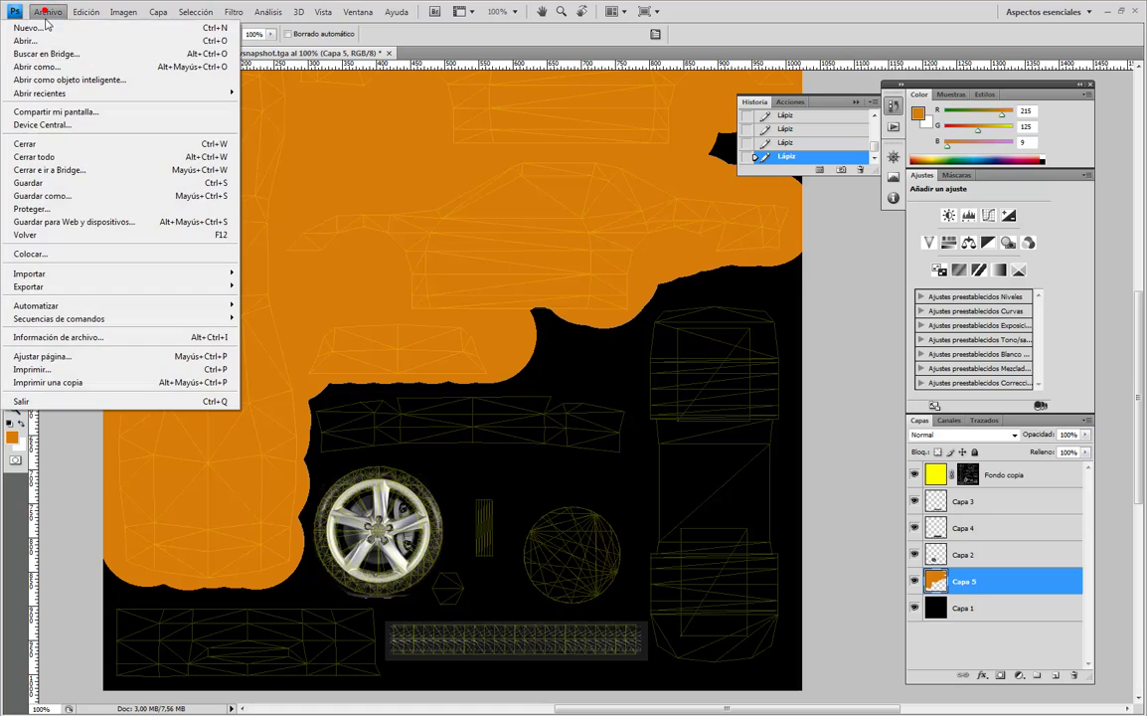
click(67, 202)
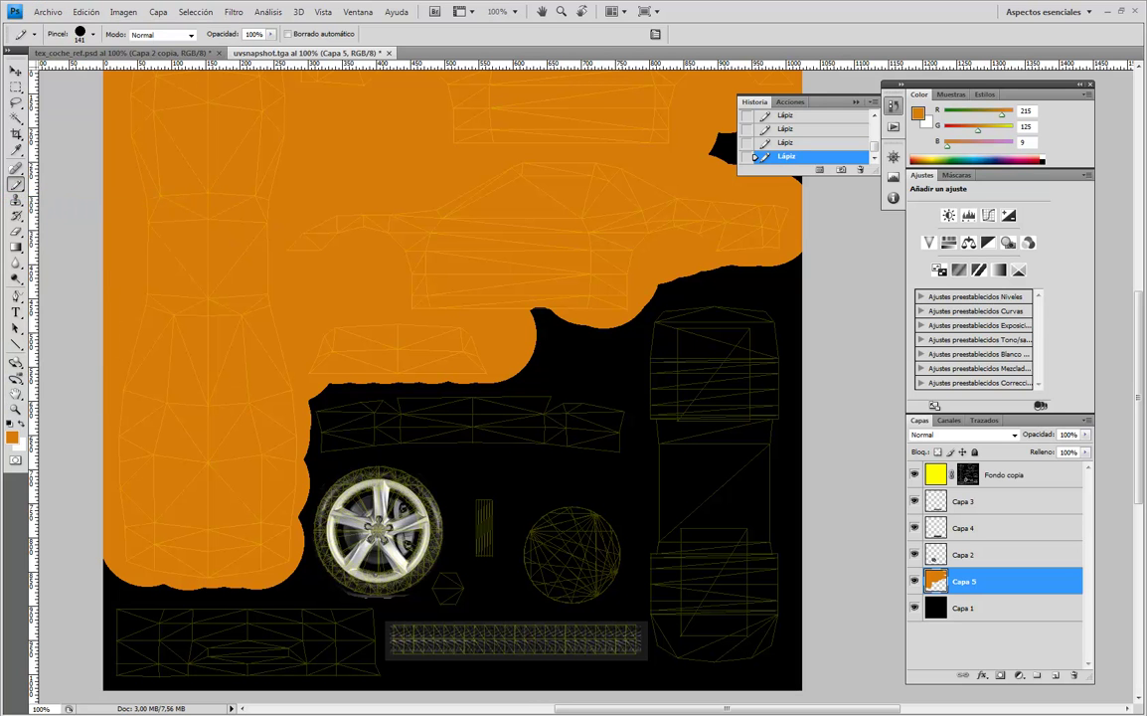
click(913, 475)
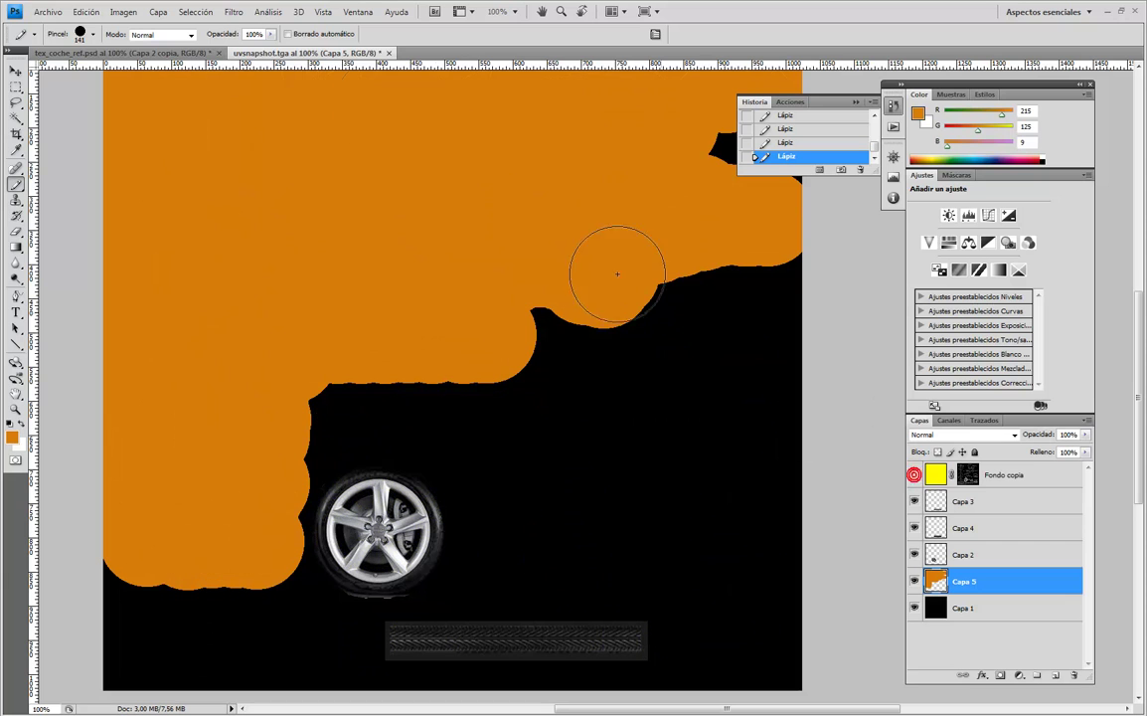
Save a PNG copy of the texture as textura.png in the project's sourceimages folder.
click(38, 11)
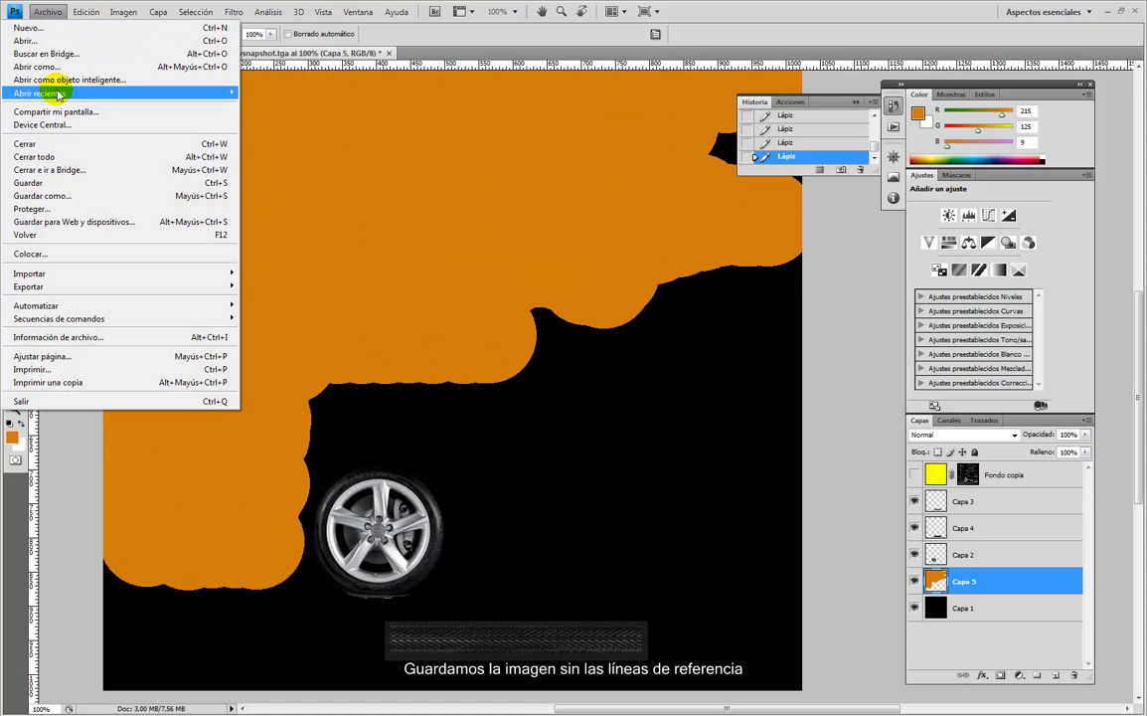
click(65, 195)
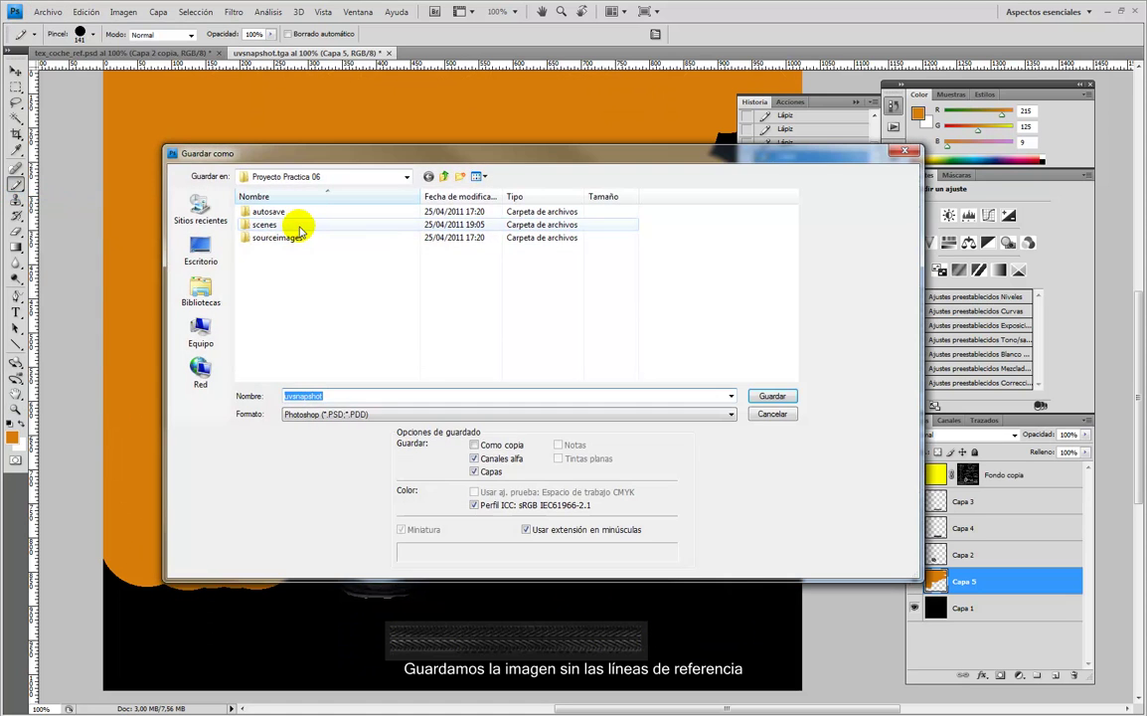
double_click(292, 239)
click(337, 419)
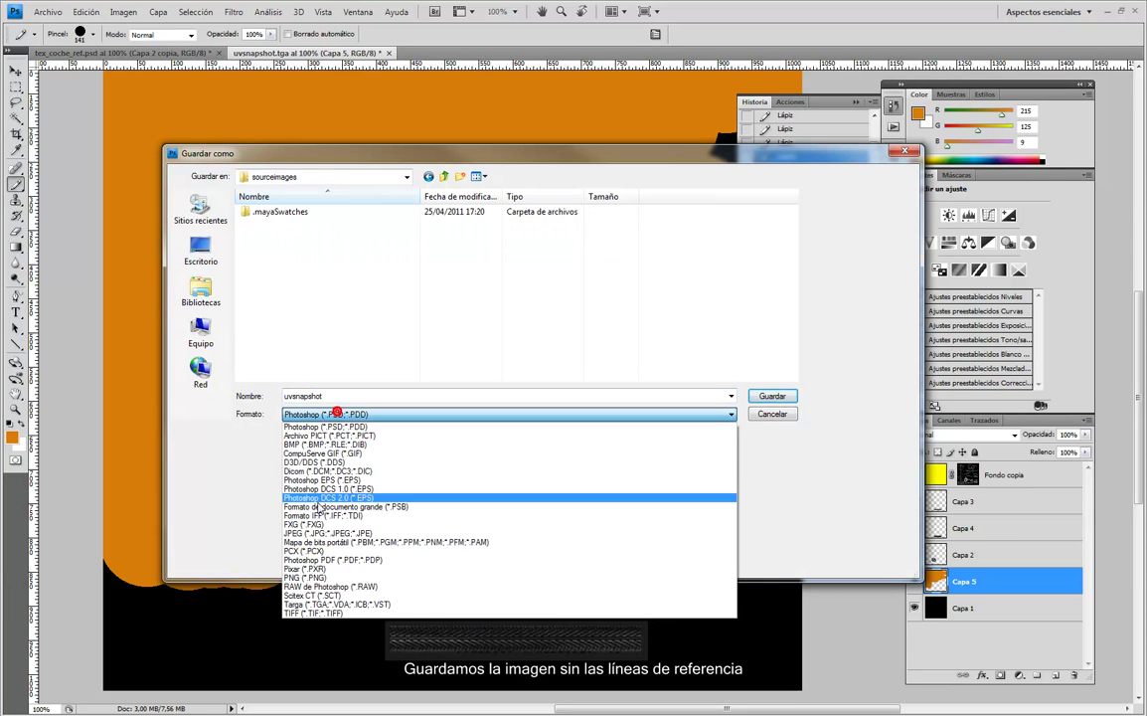
click(331, 575)
double_click(318, 395)
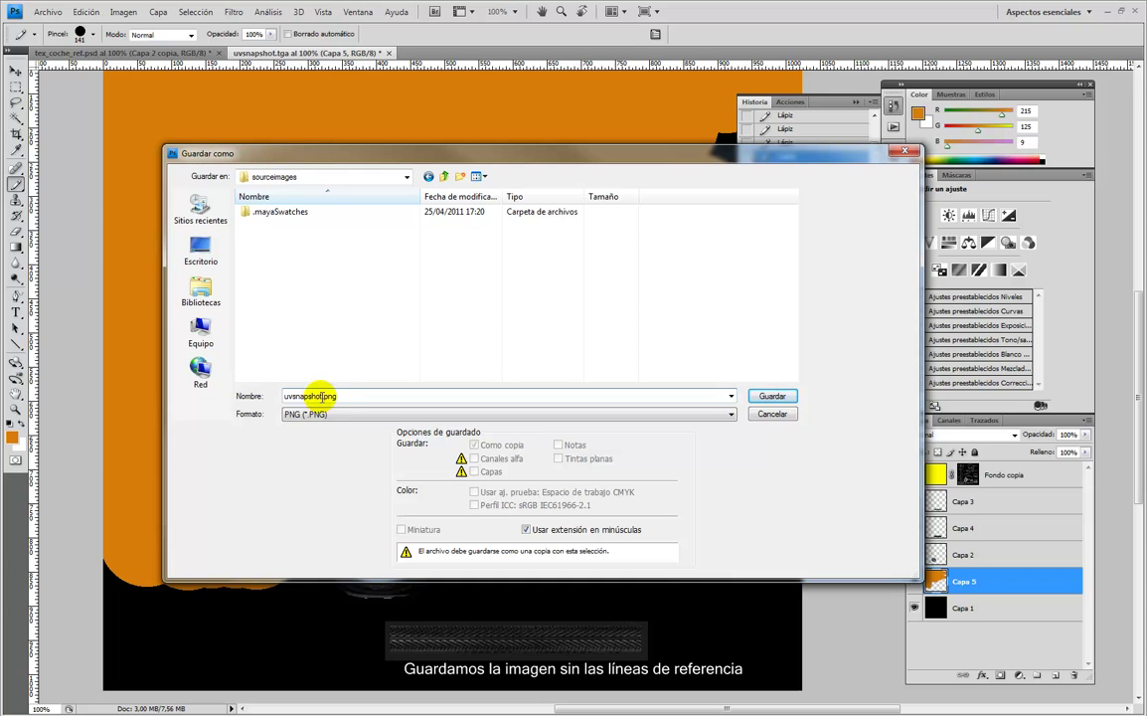
drag(296, 395, 235, 400)
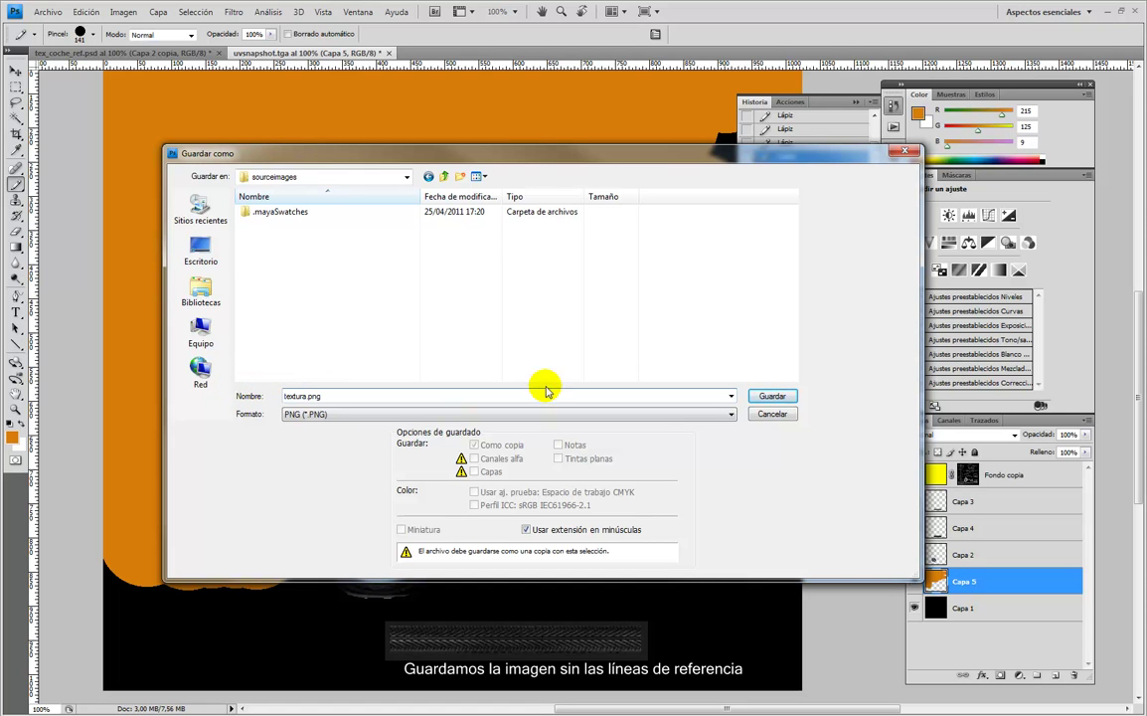
click(763, 397)
click(641, 353)
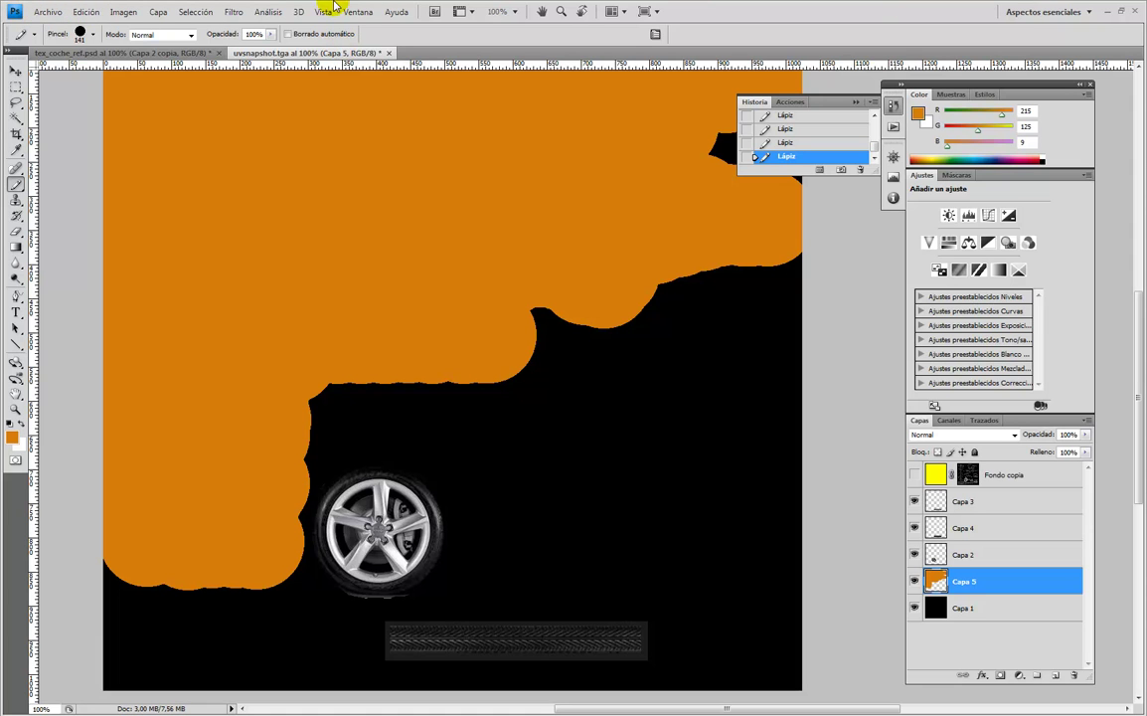
Switch to Maya, enlarge the perspective view and disconnect the checker from the colour of the car's lambert2 material.
click(1103, 12)
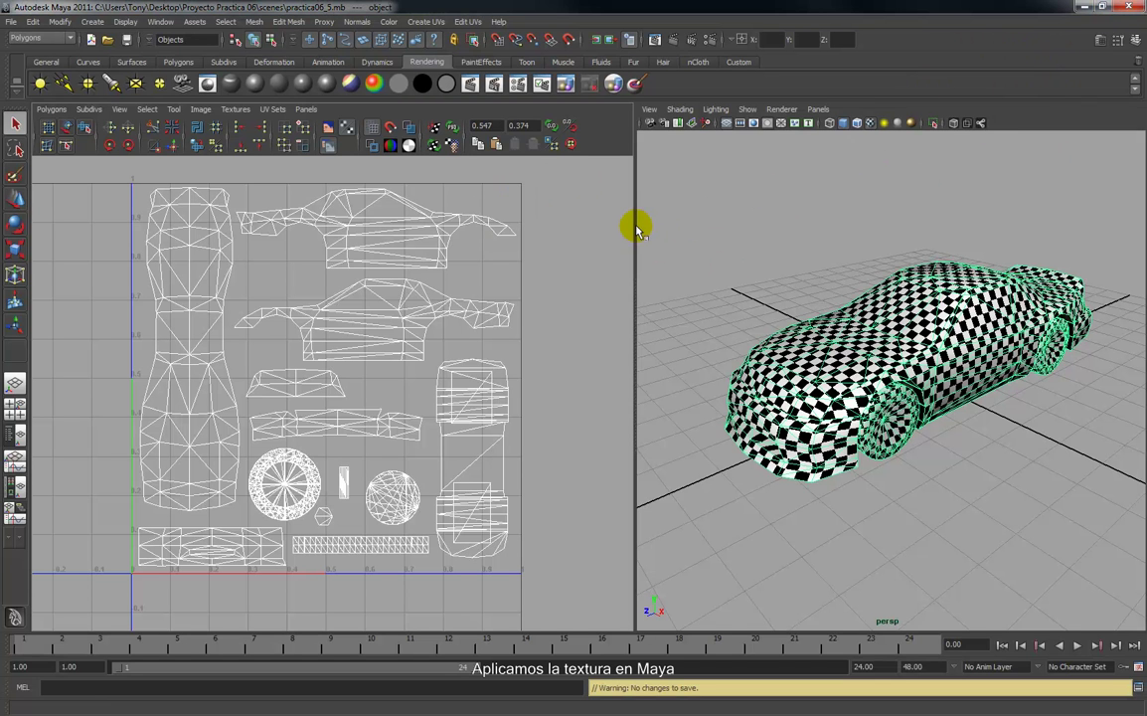
drag(635, 225, 440, 209)
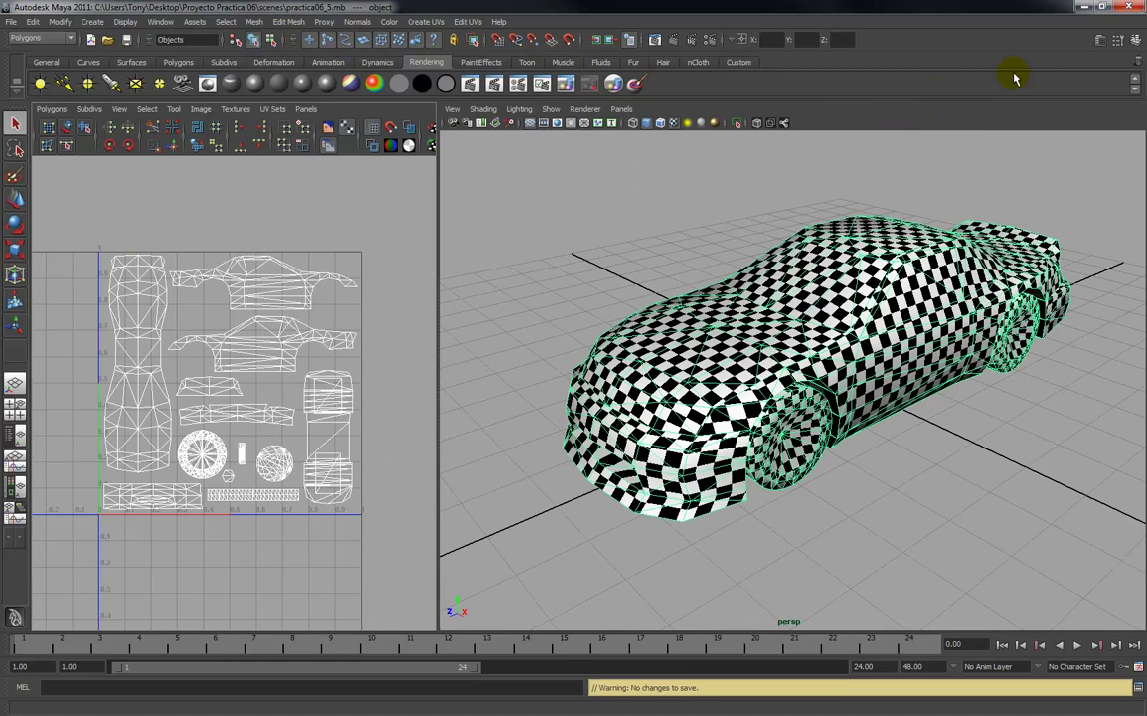
click(1098, 41)
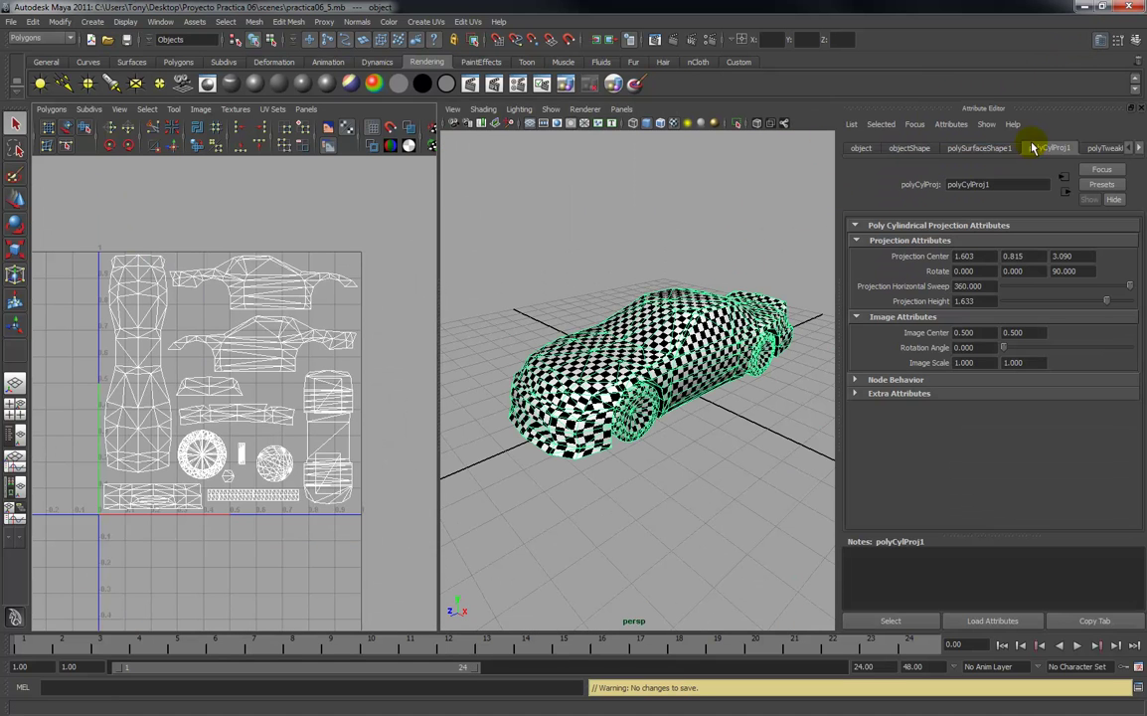
click(1127, 148)
click(1140, 148)
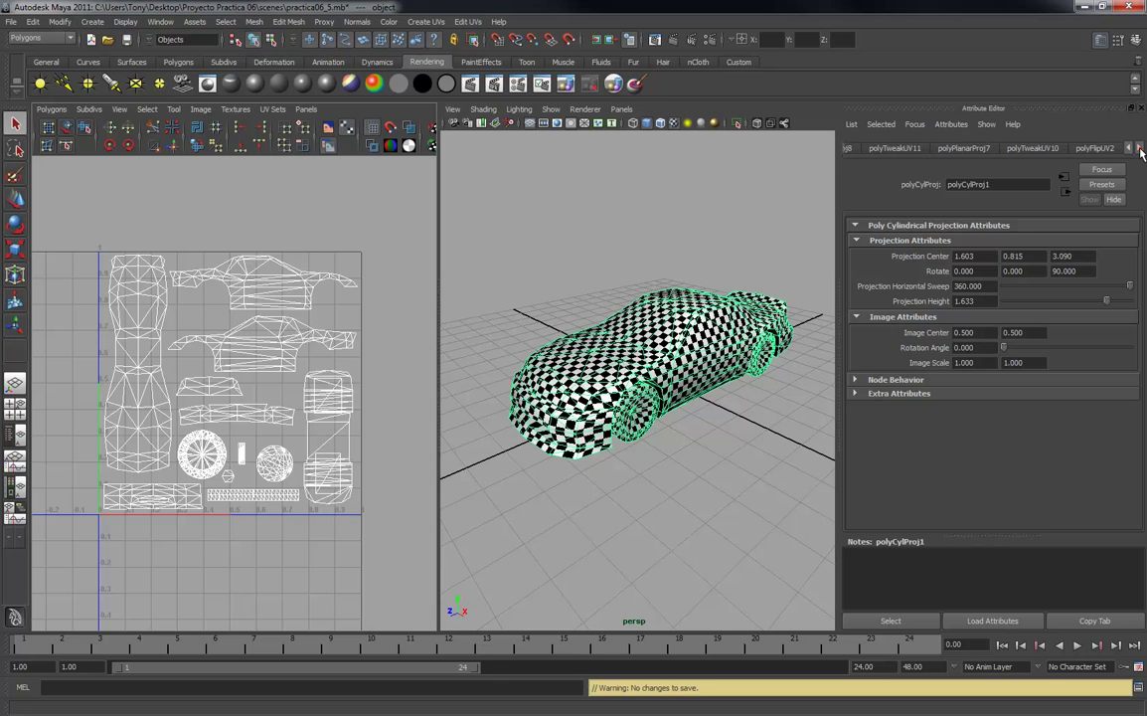
click(1140, 148)
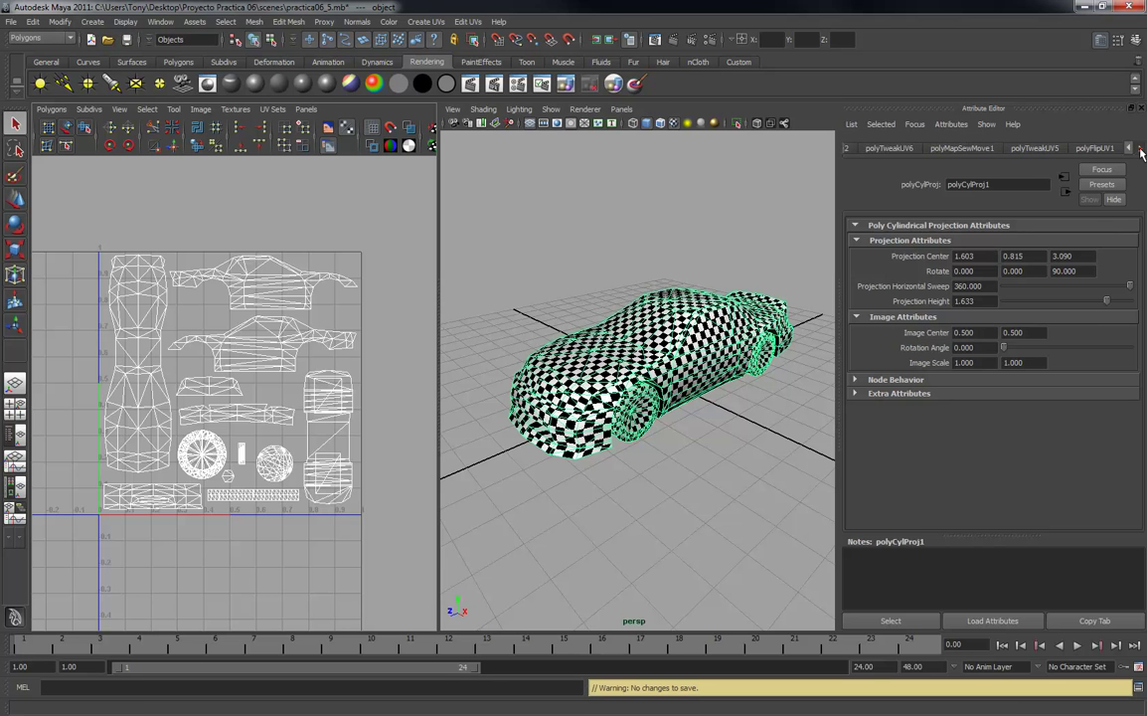
click(1140, 148)
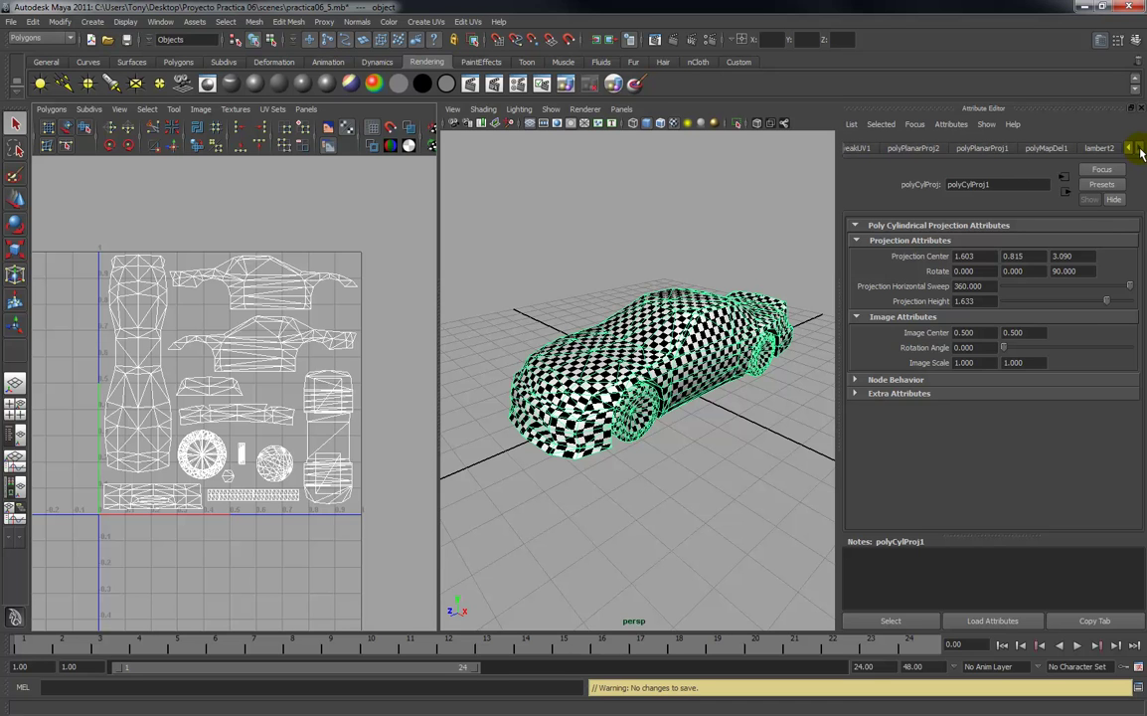
click(1098, 149)
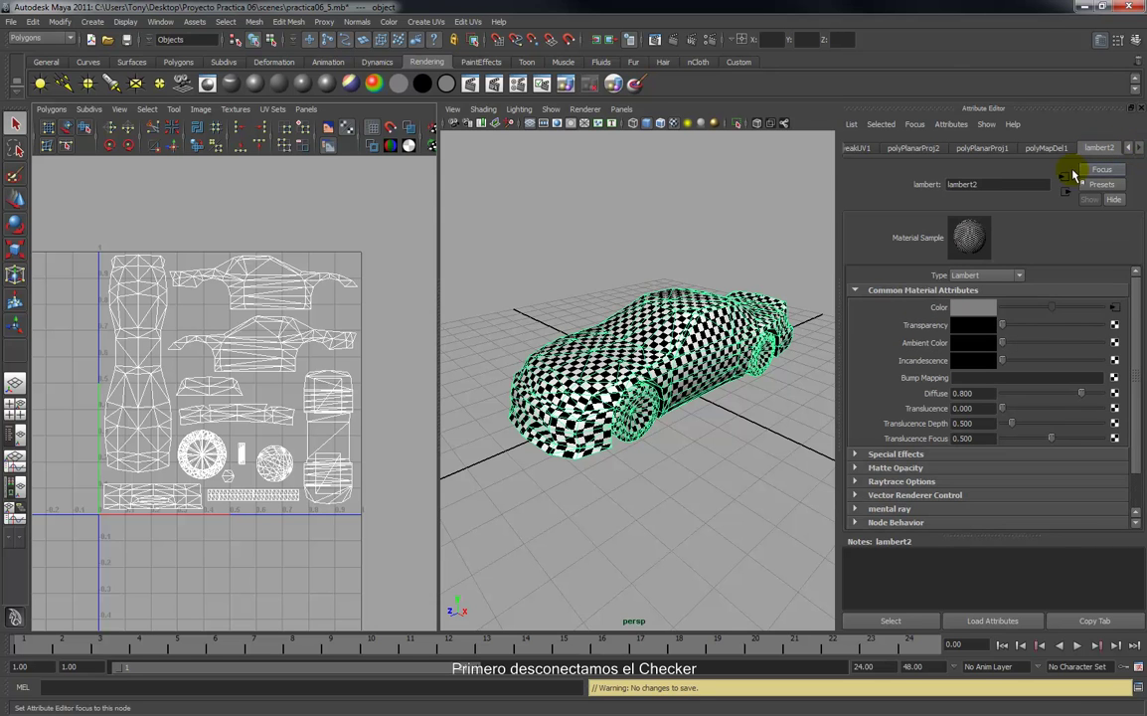
right_click(932, 314)
click(939, 340)
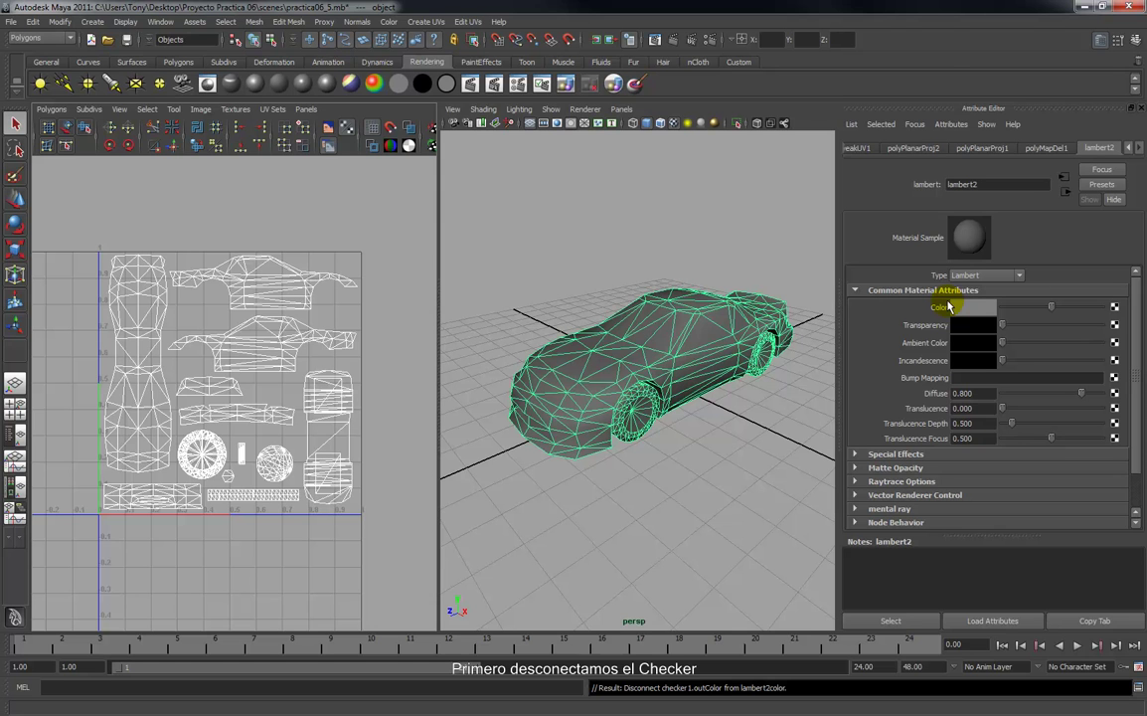
Connect a File texture to the lambert2 colour and load textura.png from the project's sourceimages folder.
click(1114, 306)
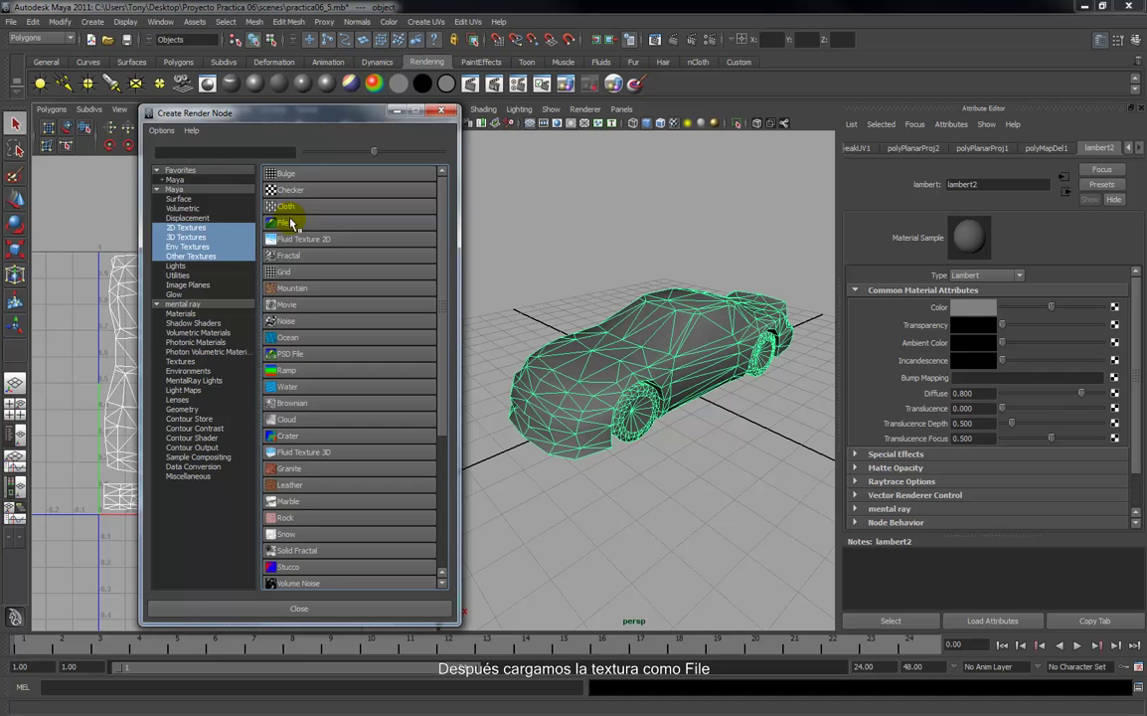
click(292, 226)
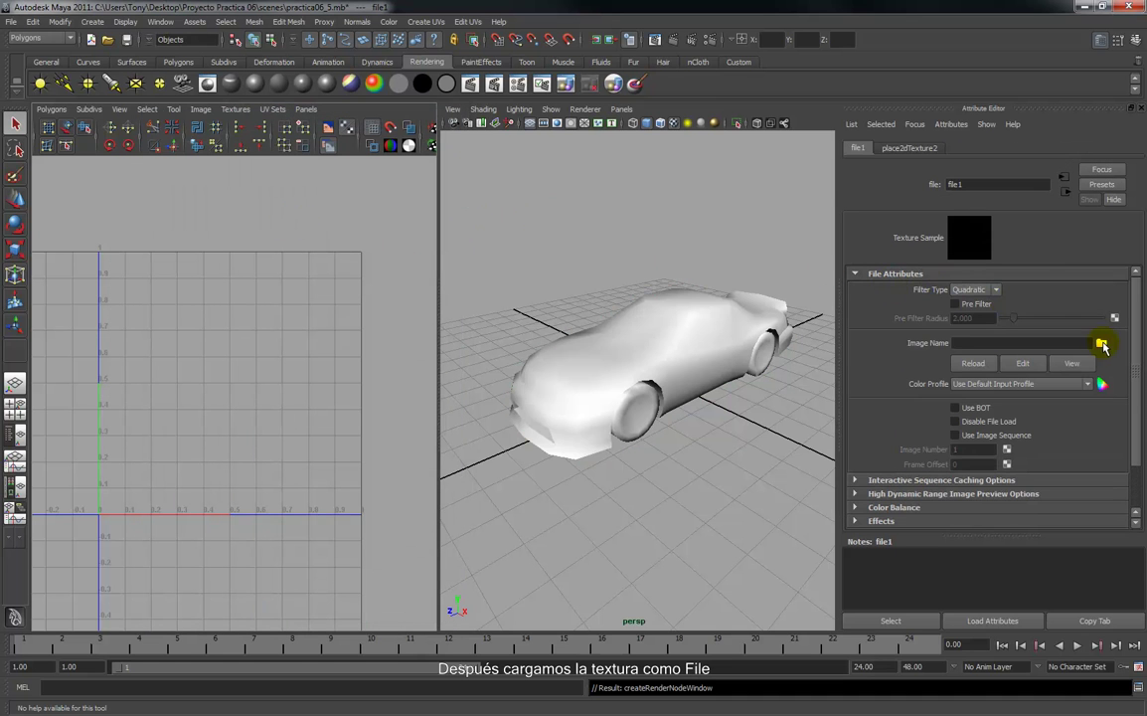
click(1100, 343)
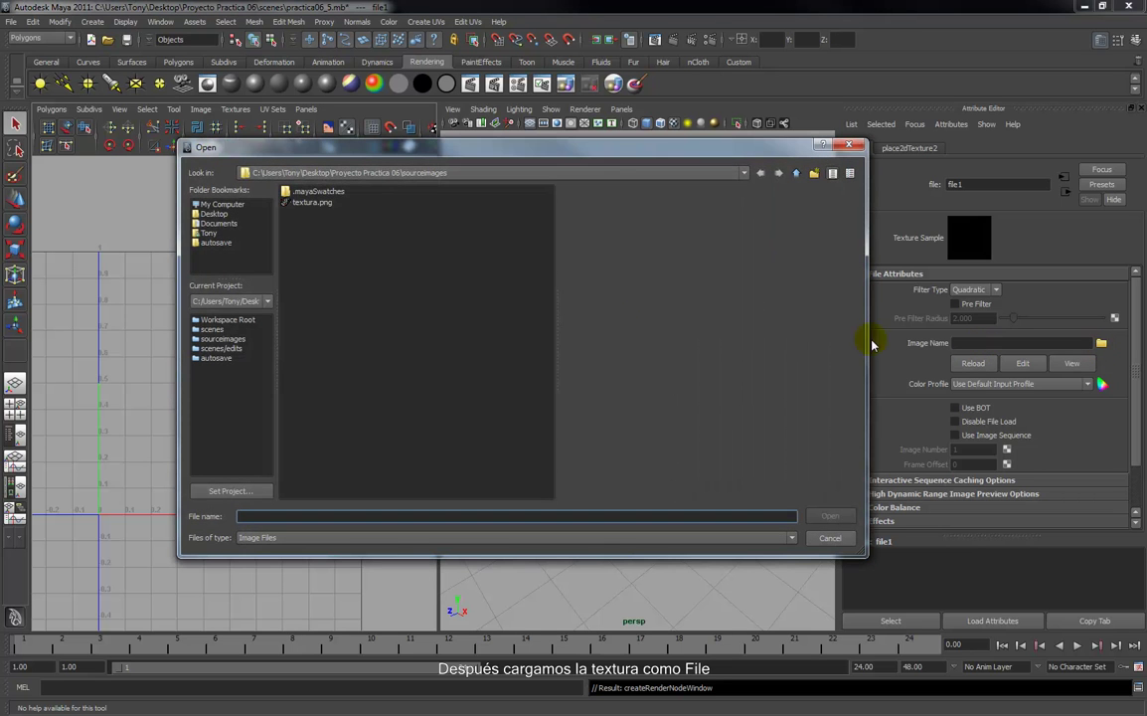
click(311, 205)
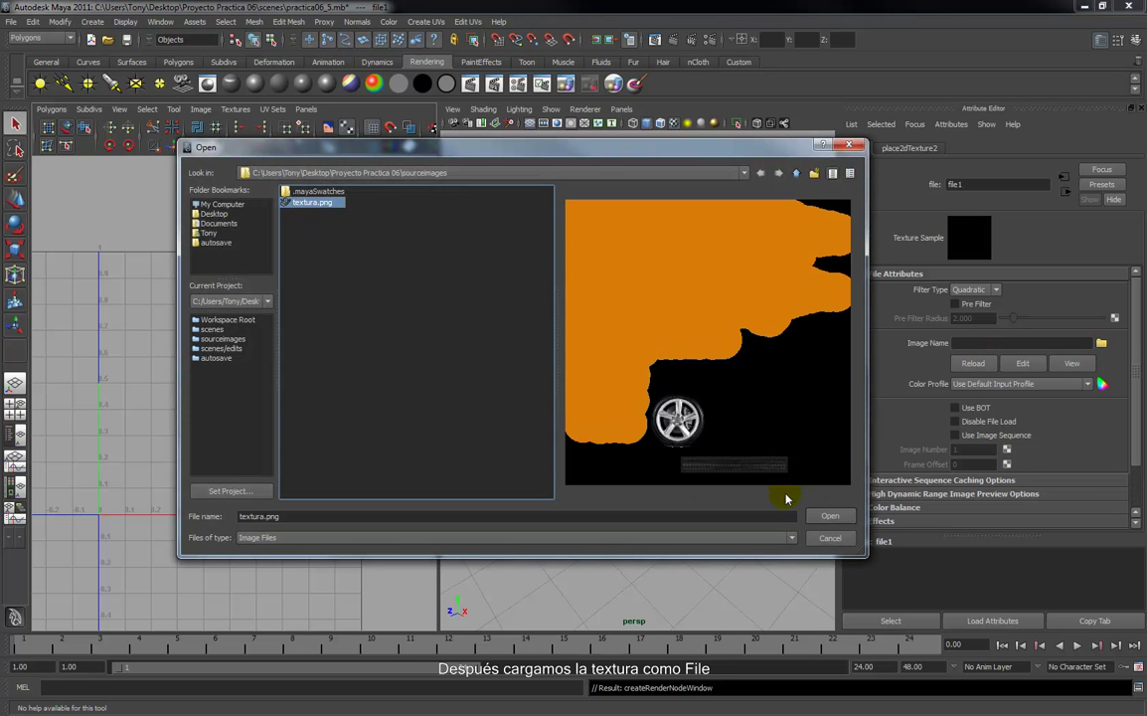
click(828, 515)
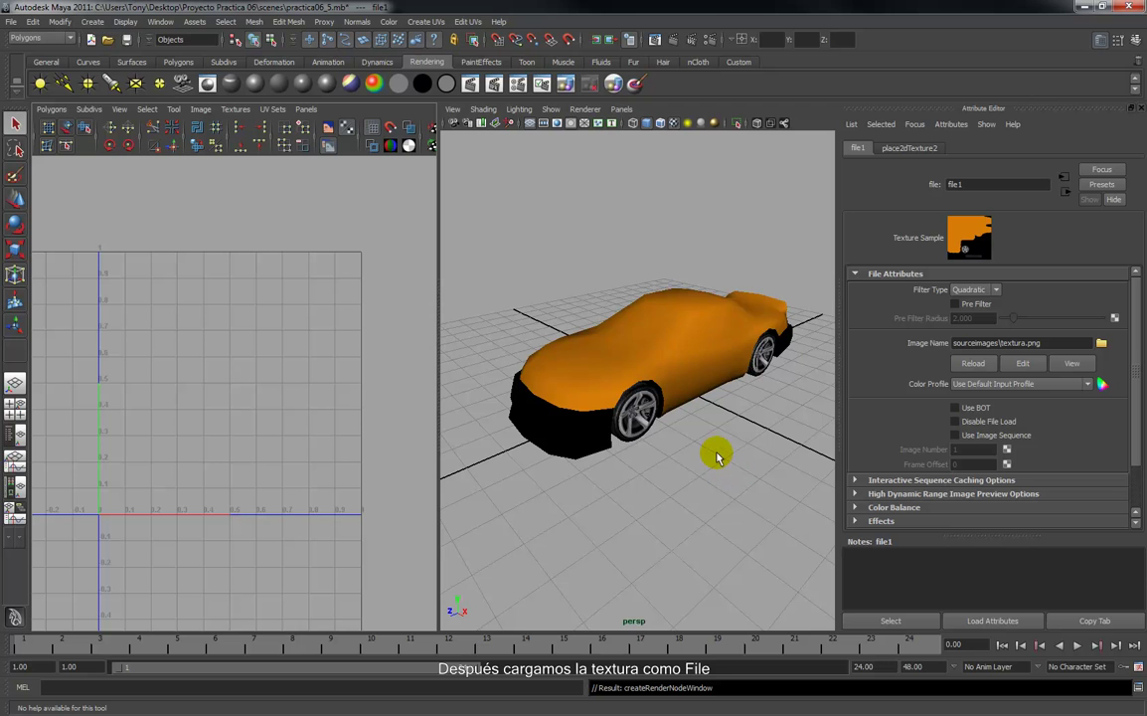
Select the car and display the texture image behind its UV shells in the UV editor.
alt+drag(614, 445, 606, 426)
alt+middle_drag(618, 421, 591, 453)
alt+right_drag(596, 422, 583, 504)
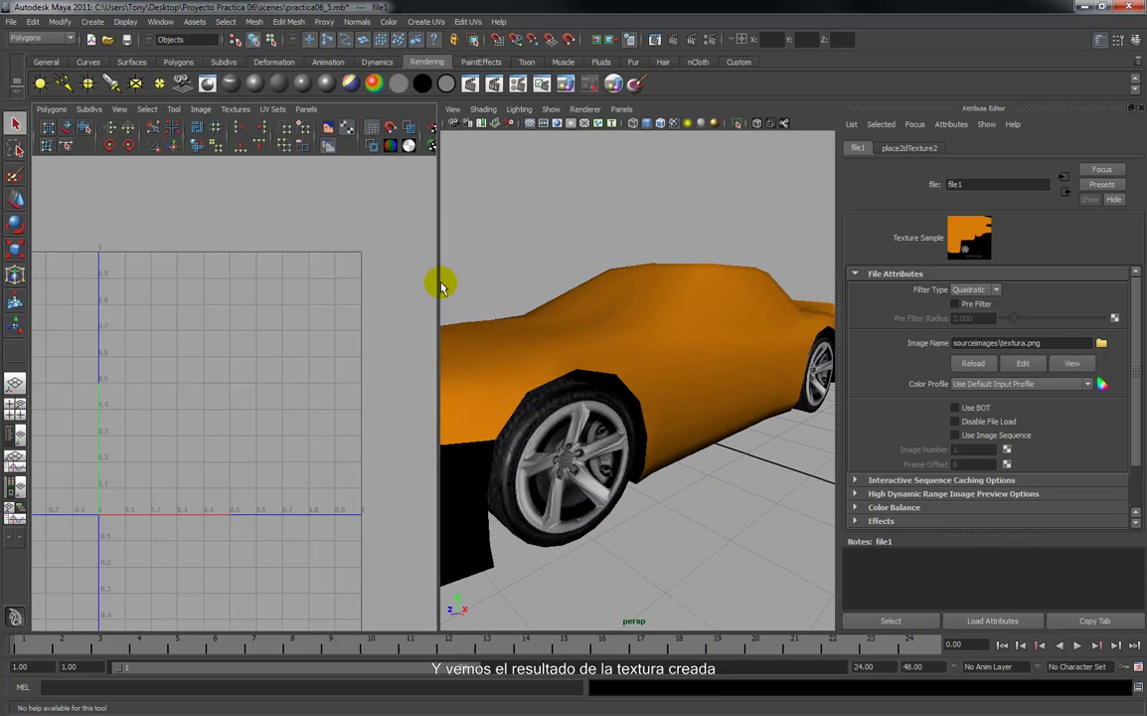
click(509, 304)
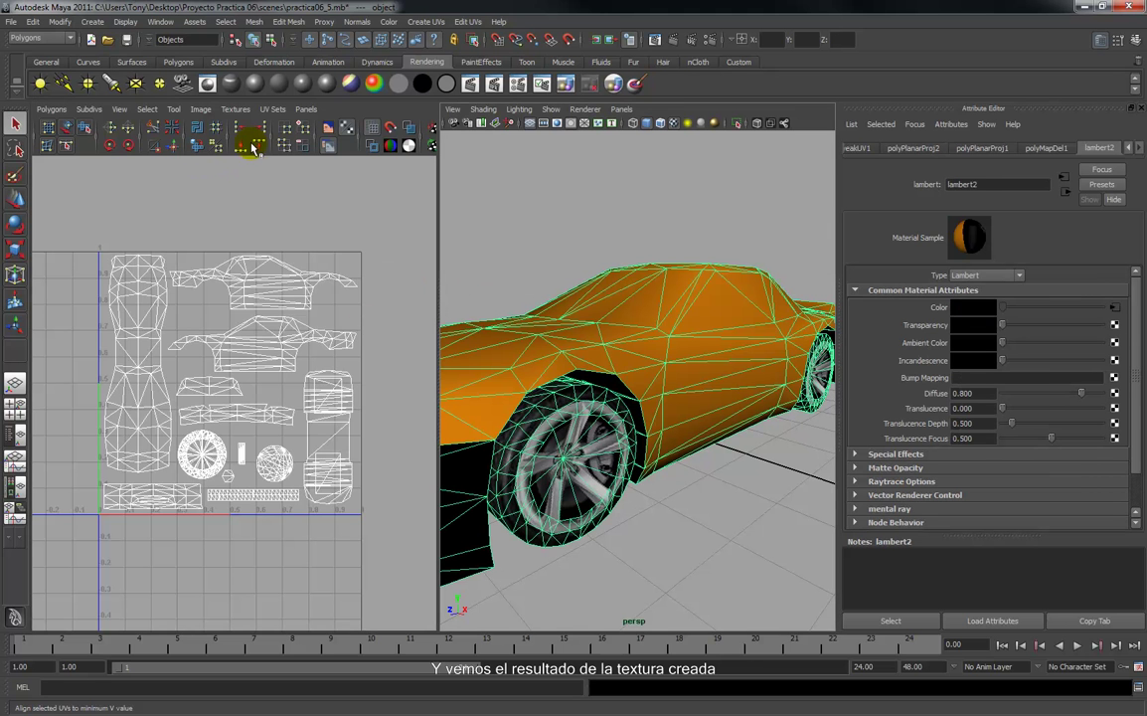
click(327, 130)
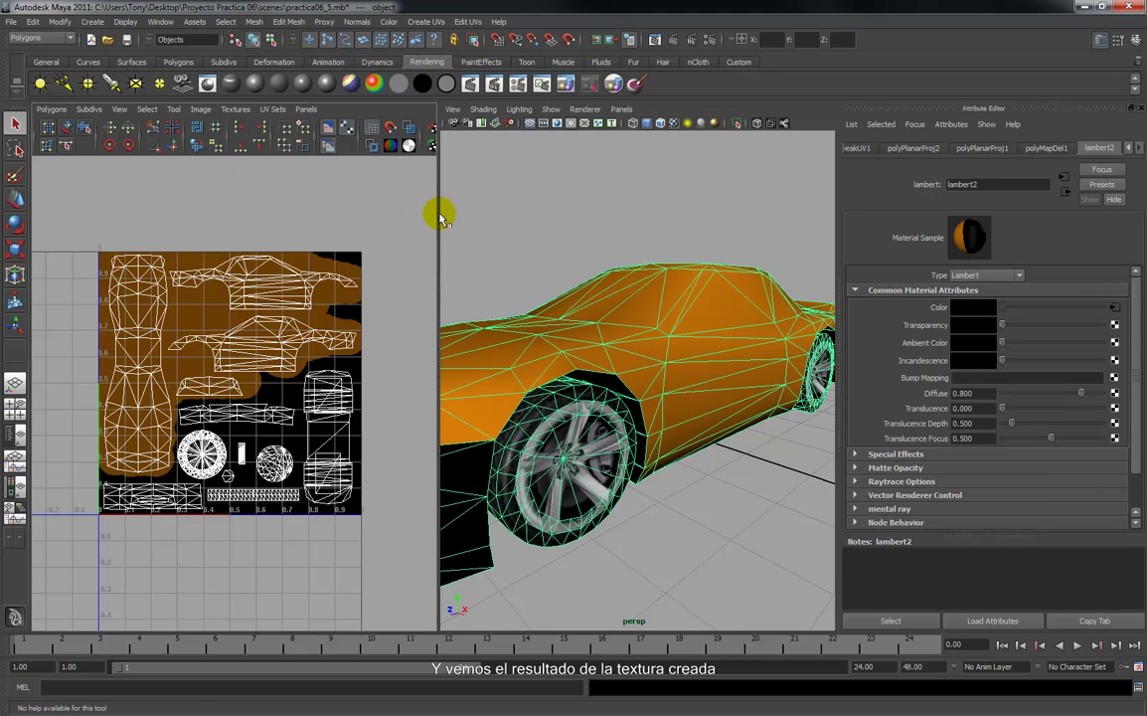
Enlarge the perspective view, deselect the car and examine its textured bodywork, wheels and underside from several angles.
drag(438, 213, 225, 211)
alt+drag(465, 432, 481, 364)
click(499, 434)
alt+drag(497, 424, 497, 379)
alt+middle_drag(497, 379, 495, 397)
alt+drag(495, 397, 383, 408)
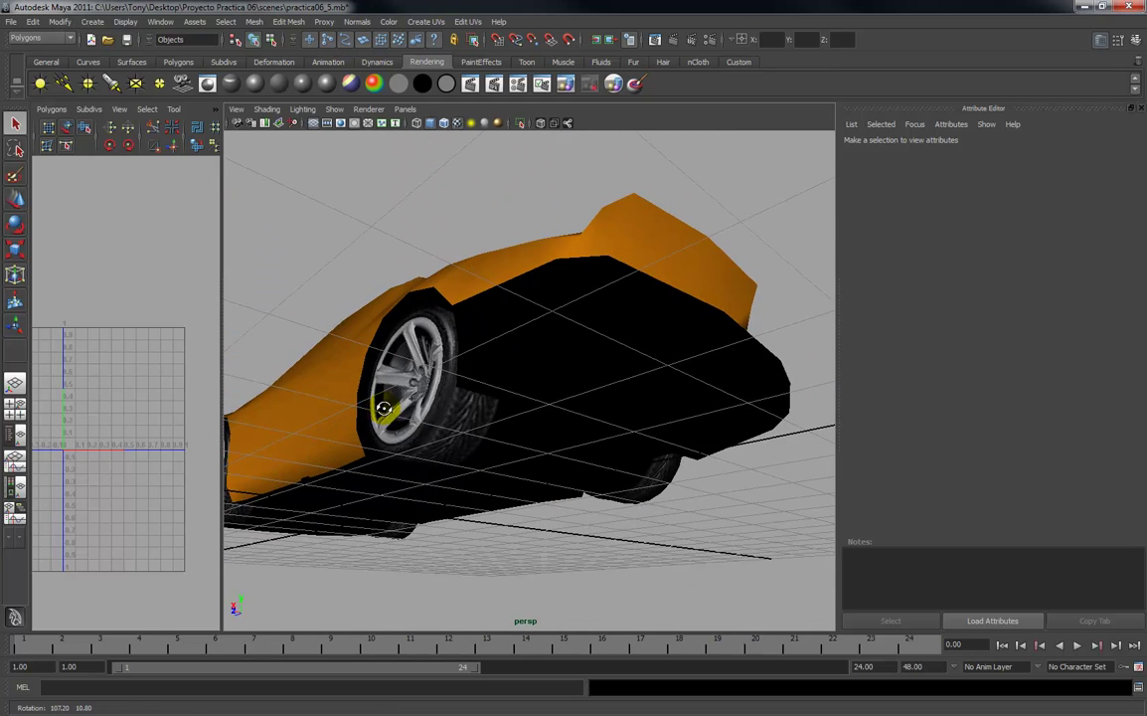
alt+drag(533, 405, 566, 412)
alt+middle_drag(566, 413, 607, 415)
alt+drag(606, 415, 656, 370)
alt+drag(485, 359, 651, 411)
alt+drag(491, 410, 423, 372)
scroll(429, 343, up, 3)
alt+middle_drag(431, 340, 452, 439)
alt+drag(452, 439, 458, 371)
scroll(459, 343, up, 2)
alt+right_drag(460, 343, 458, 332)
alt+middle_drag(458, 332, 456, 317)
alt+drag(458, 332, 465, 317)
alt+right_drag(490, 344, 457, 321)
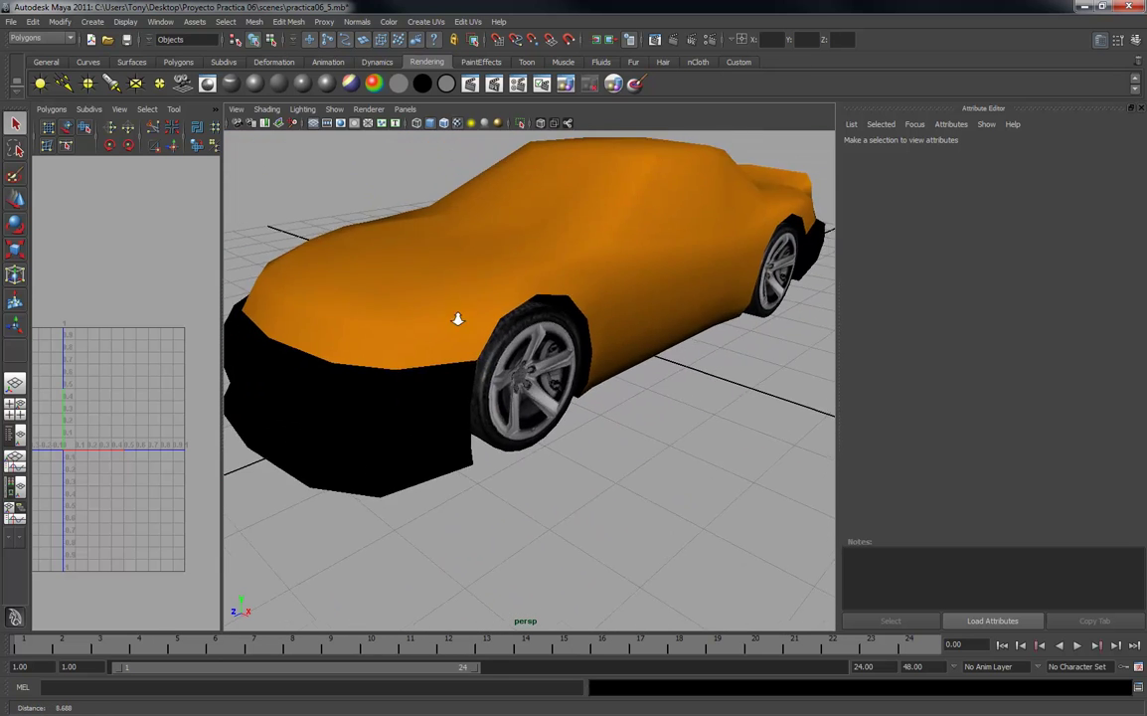
Set the perspective view's hardware texture filter to MipMap Trilinear and check the textured wheels and bodywork.
click(266, 109)
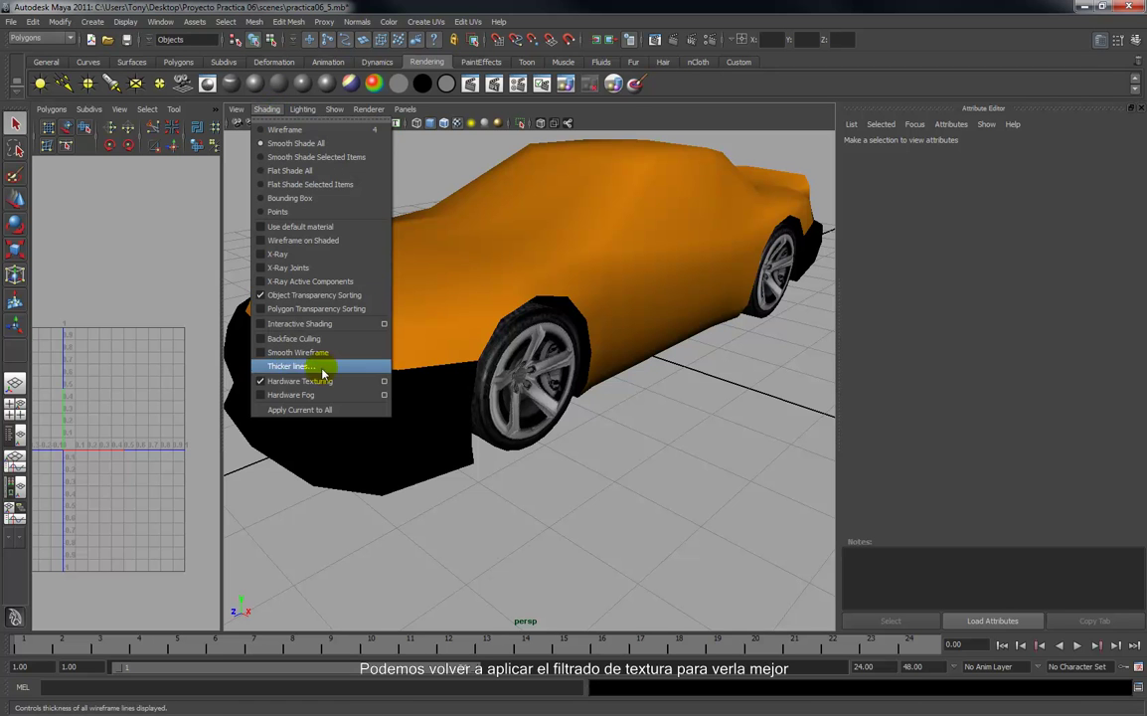
click(383, 384)
click(668, 409)
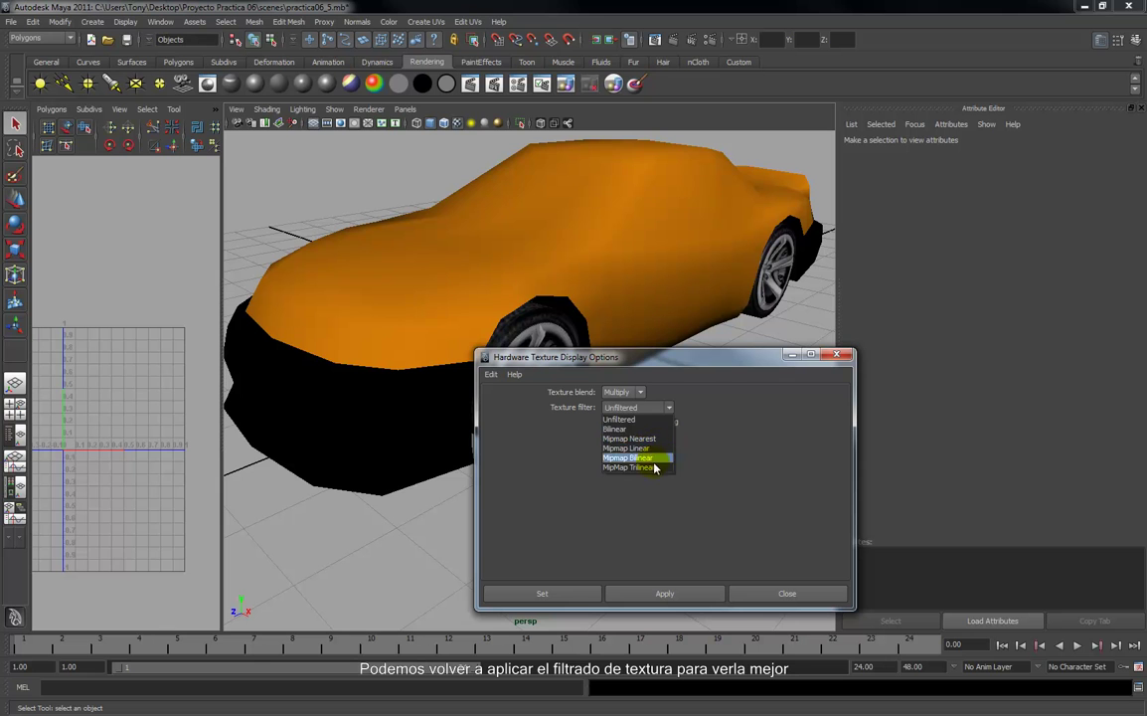
click(632, 466)
click(688, 594)
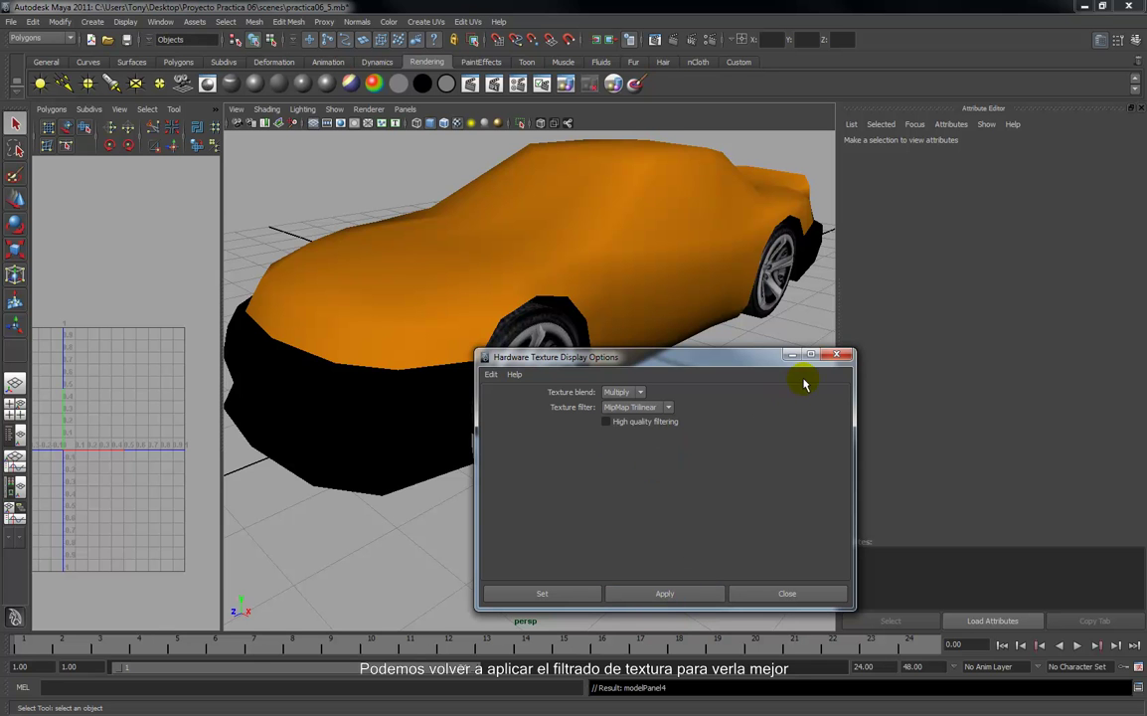
click(836, 360)
alt+right_drag(515, 364, 484, 472)
alt+drag(464, 434, 511, 439)
alt+right_drag(527, 453, 481, 337)
alt+right_drag(512, 382, 512, 339)
alt+drag(500, 358, 434, 310)
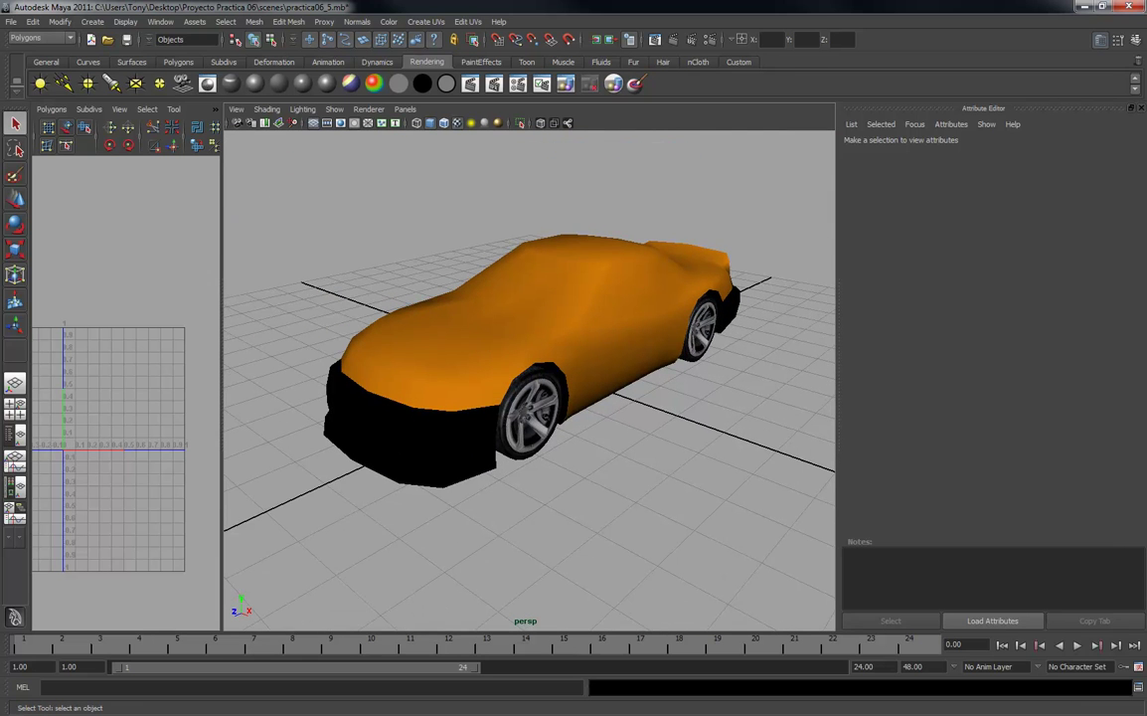
Switch to Photoshop and show the UV wireframe layer Fondo copia.
key(ctrl+alt+s)
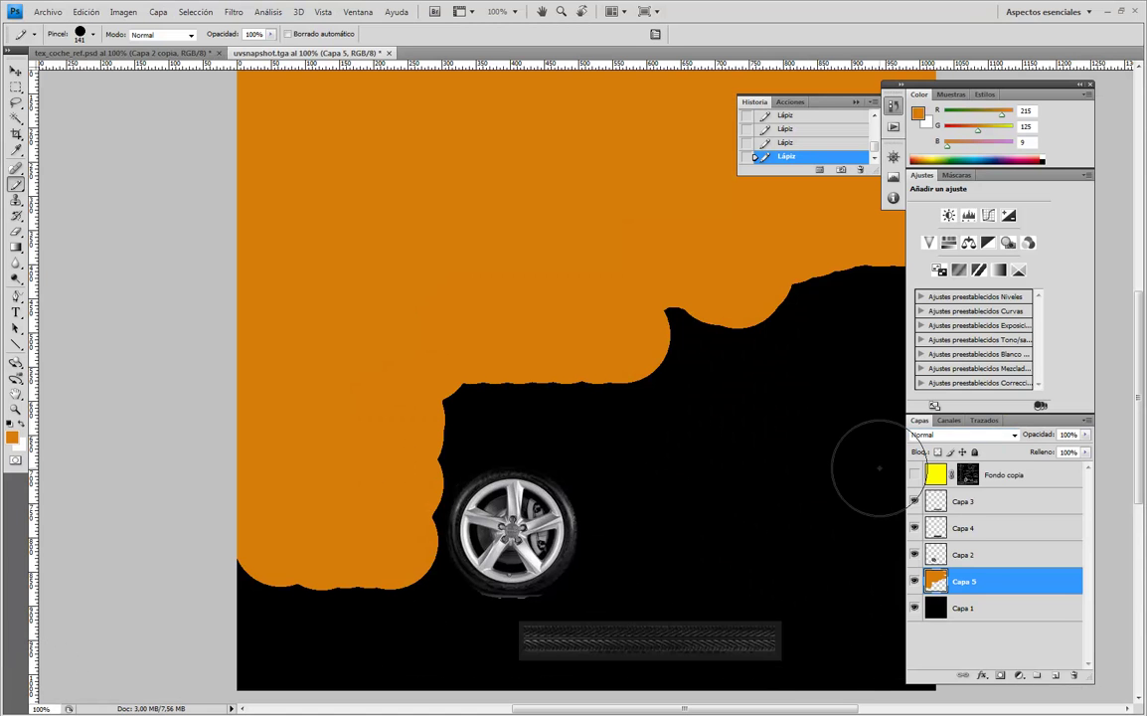
click(914, 474)
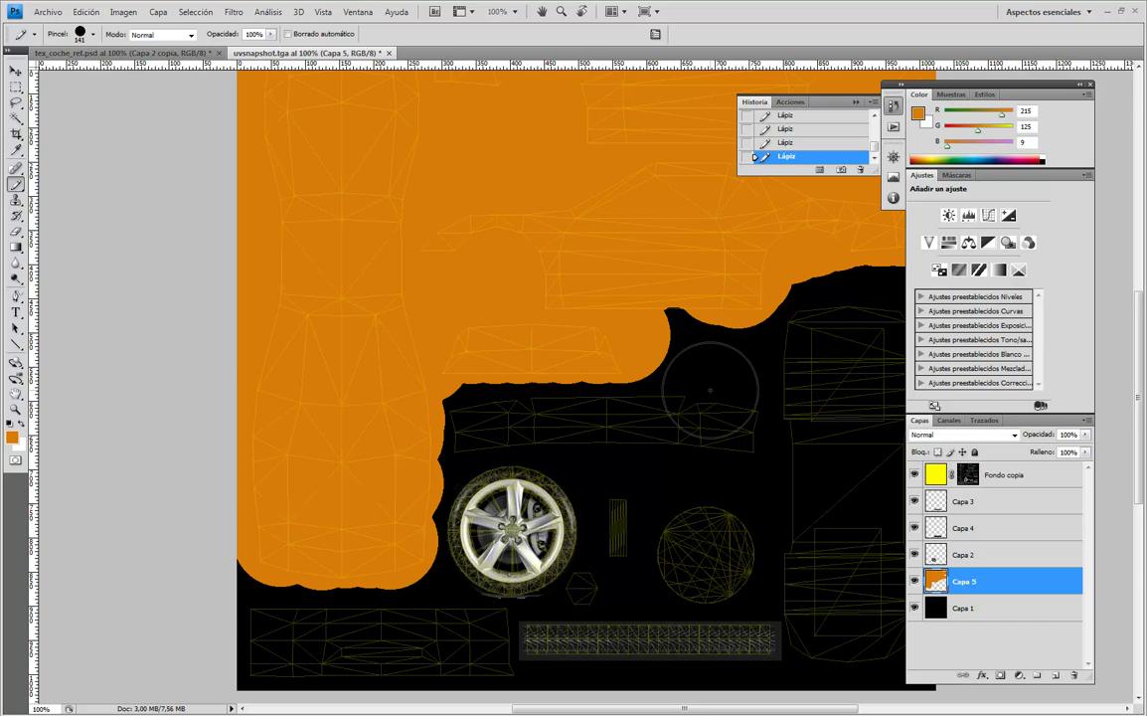
alt+scroll(676, 403, down, 1)
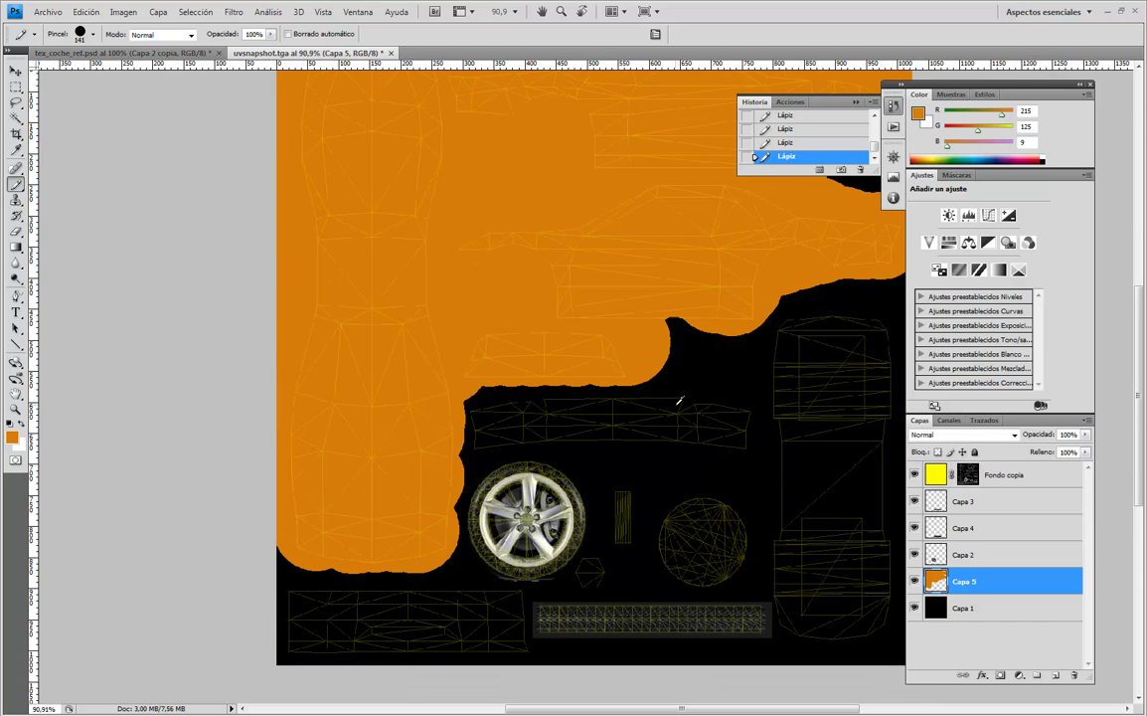
Swap the foreground colour to white and paint over the bumper UV shell in the canvas's lower-left corner with a 95 px Pencil.
mouse_move(673, 402)
mouse_down()
mouse_move(510, 396)
mouse_move(514, 349)
mouse_move(541, 339)
mouse_move(580, 277)
mouse_up()
alt+scroll(425, 488, up, 1)
alt+scroll(424, 488, up, 2)
drag(279, 498, 361, 454)
alt+scroll(359, 463, up, 2)
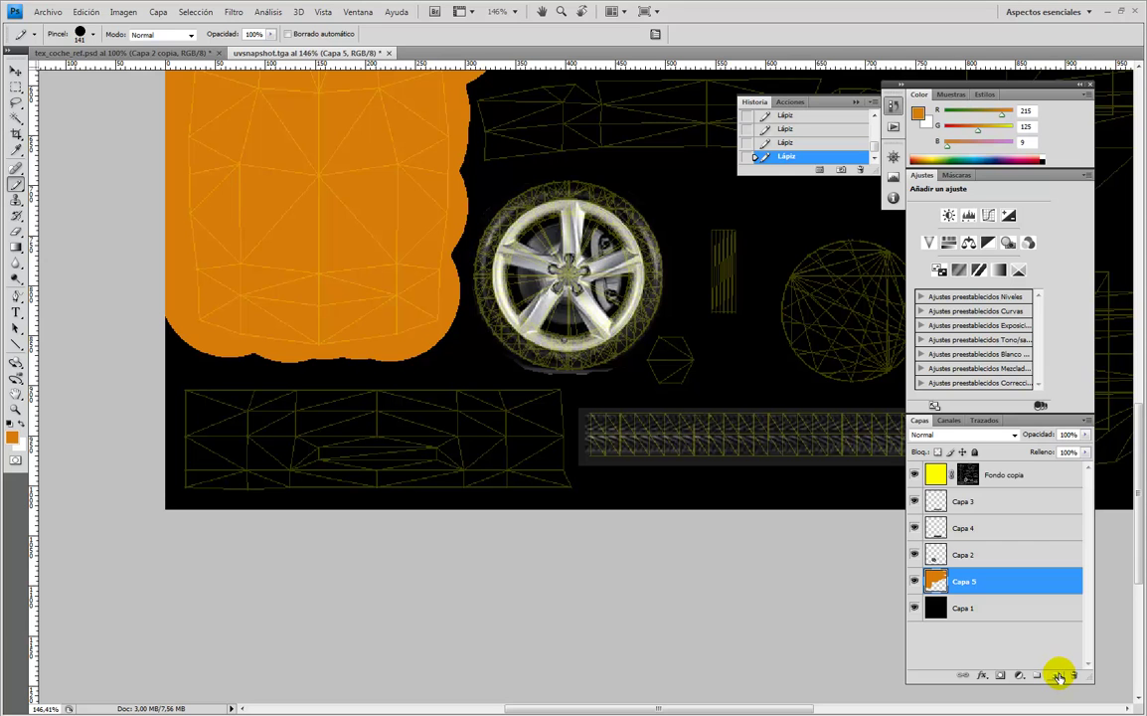
click(21, 424)
mouse_move(224, 435)
mouse_down()
mouse_move(492, 440)
mouse_move(504, 486)
mouse_move(500, 440)
mouse_up()
click(499, 454)
click(504, 440)
click(92, 38)
drag(85, 75, 83, 74)
click(99, 327)
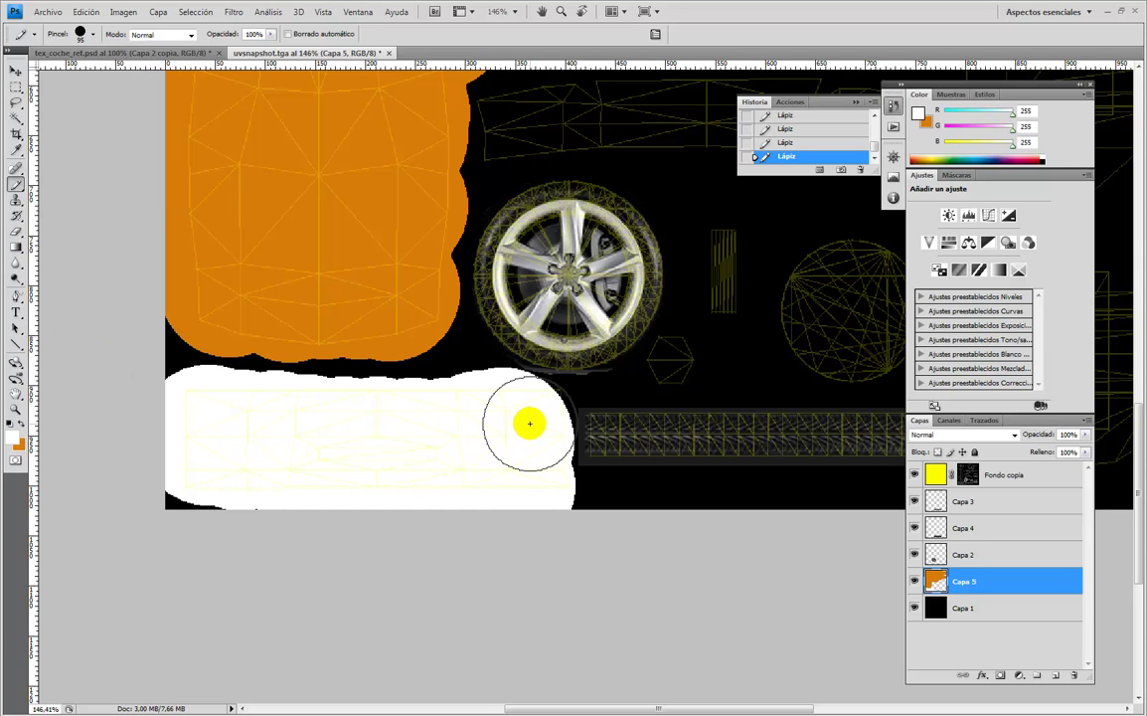
Paint white over the long, narrow bumper UV shell above the wheel on Capa 5 with the 95 px Pencil.
mouse_move(661, 335)
mouse_down()
mouse_move(435, 410)
mouse_move(443, 427)
mouse_up()
drag(499, 285, 510, 325)
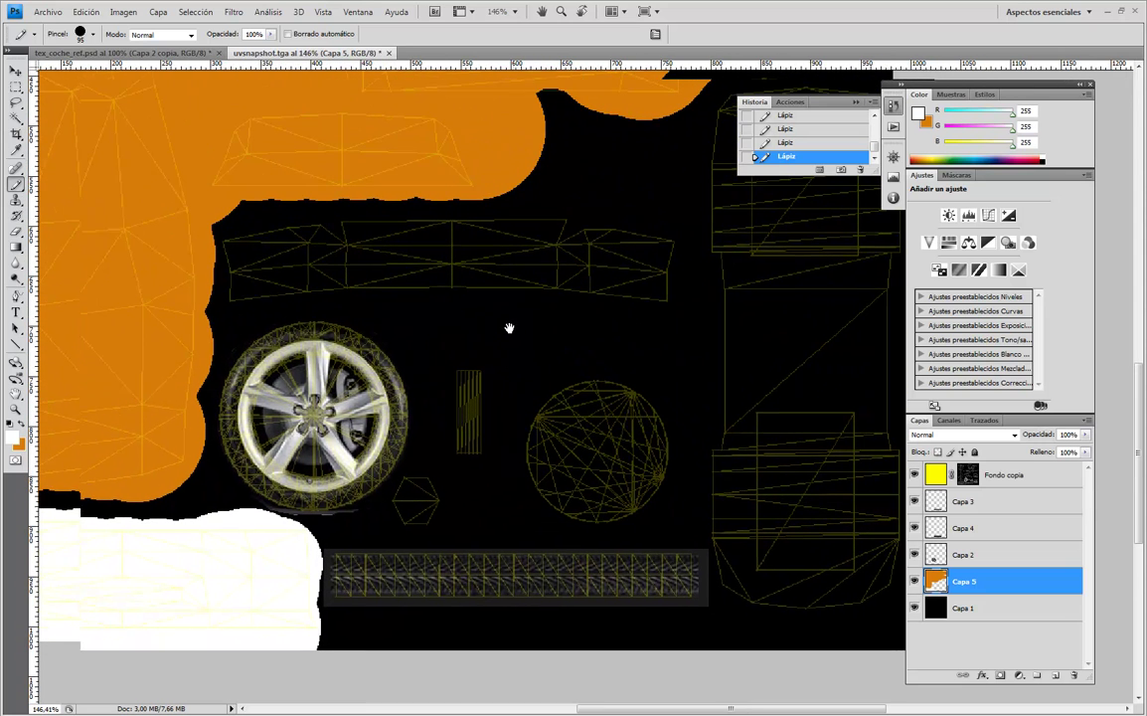
click(257, 264)
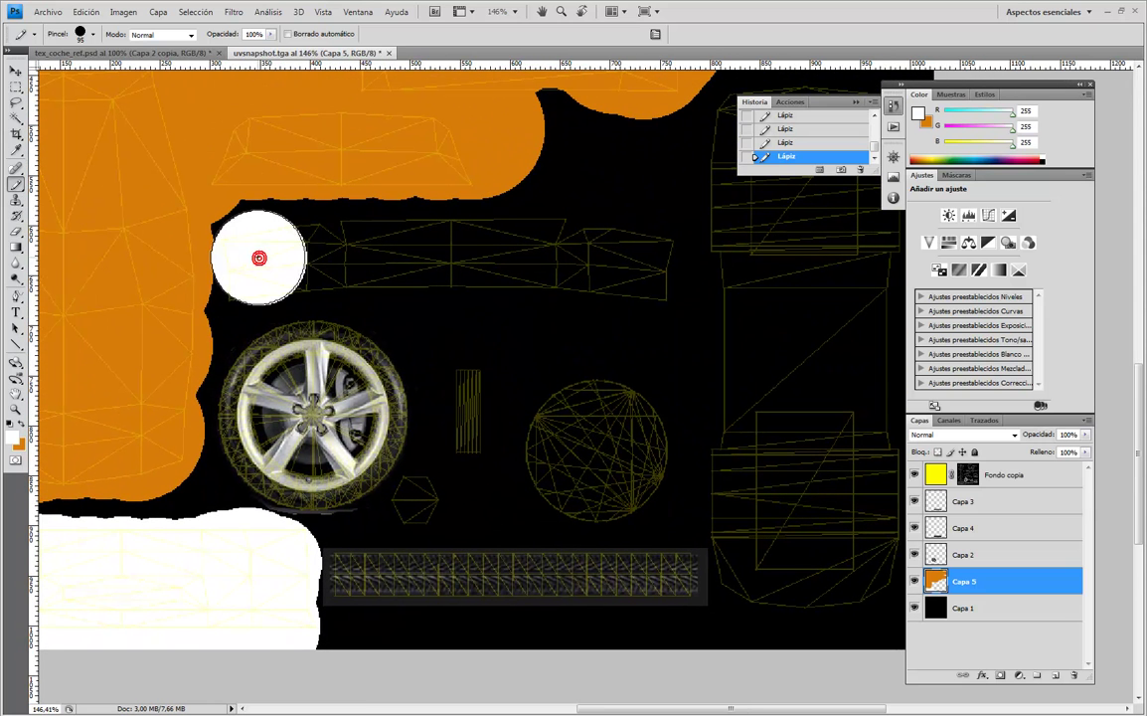
mouse_move(255, 267)
mouse_down()
mouse_move(540, 254)
mouse_move(594, 255)
mouse_move(512, 259)
mouse_move(632, 263)
mouse_move(630, 250)
mouse_move(644, 264)
mouse_move(494, 321)
mouse_move(401, 486)
mouse_move(653, 430)
mouse_move(562, 399)
mouse_move(525, 402)
mouse_move(546, 383)
mouse_move(507, 391)
mouse_up()
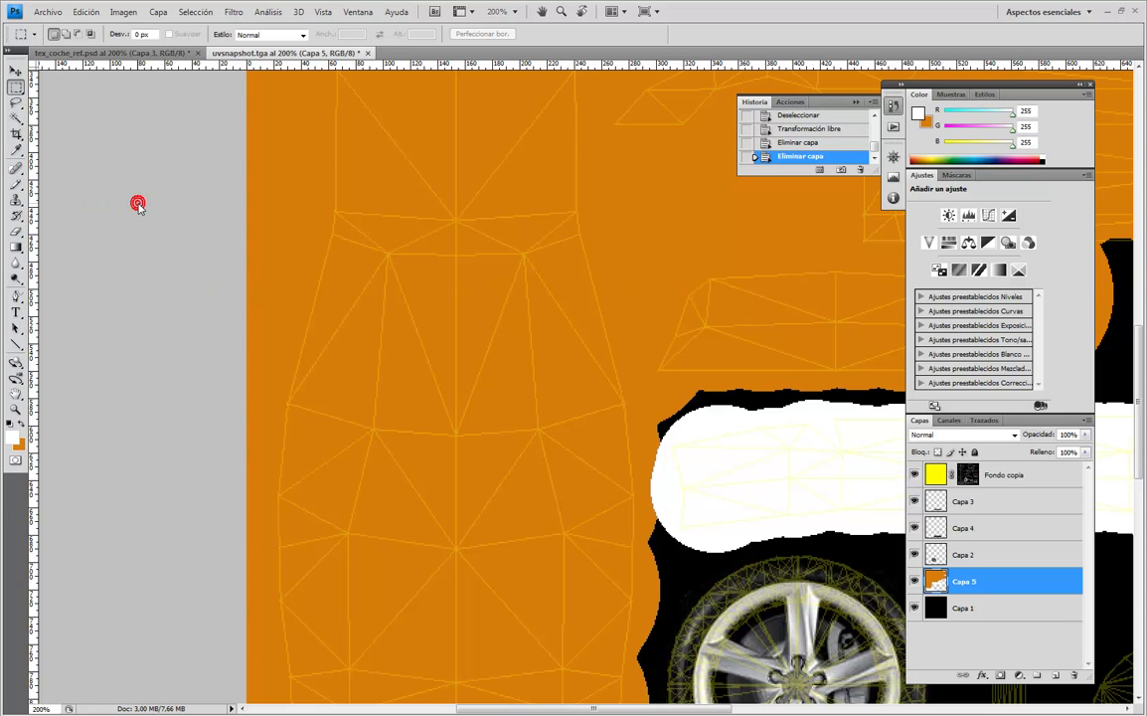
Select the trapezoidal window section of the tall body UV shell near the canvas's left edge with the Polygonal Lasso, following the wireframe edges.
key(ctrl+plus)
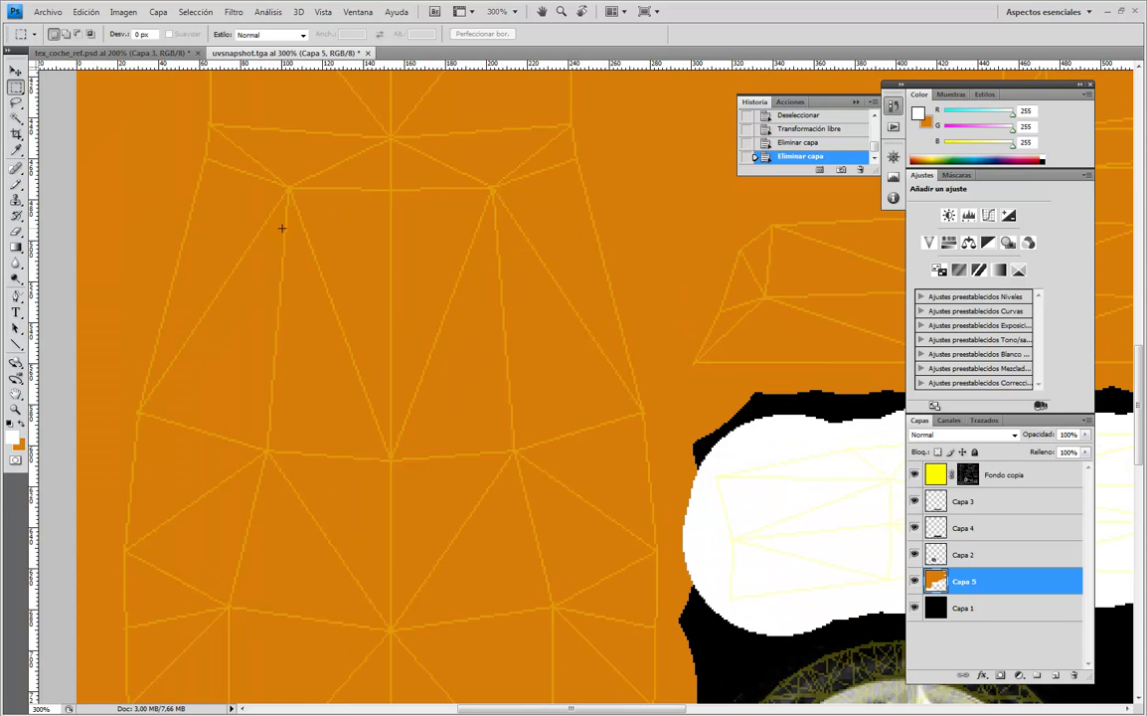
click(19, 89)
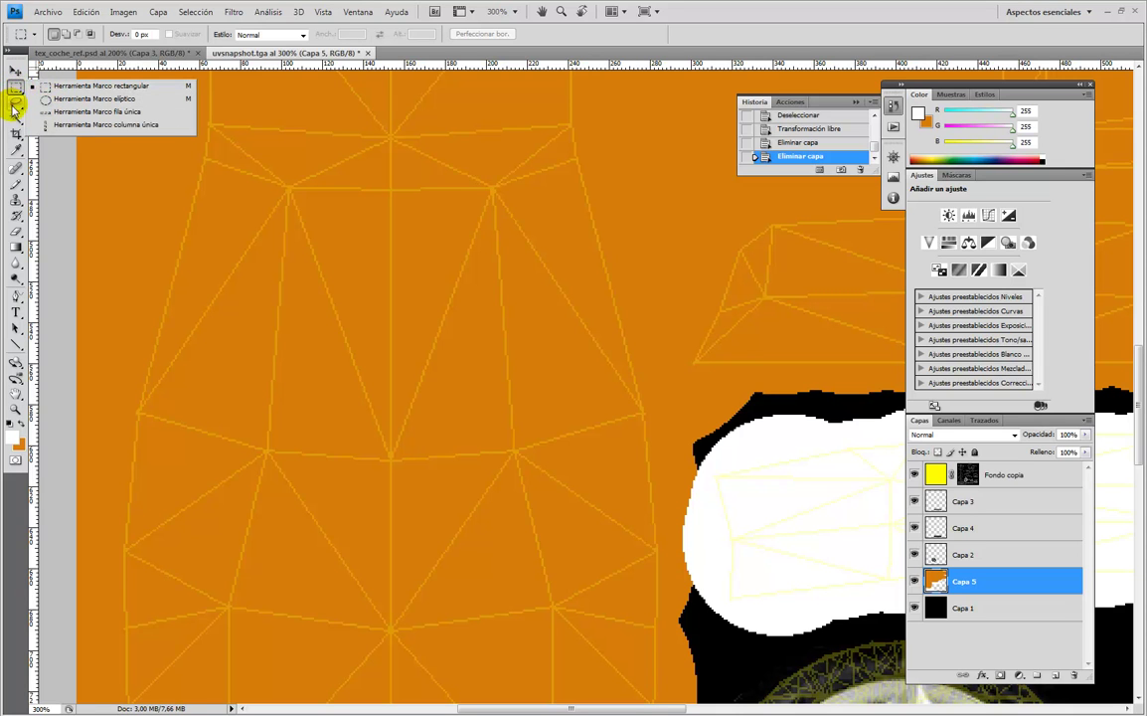
click(13, 103)
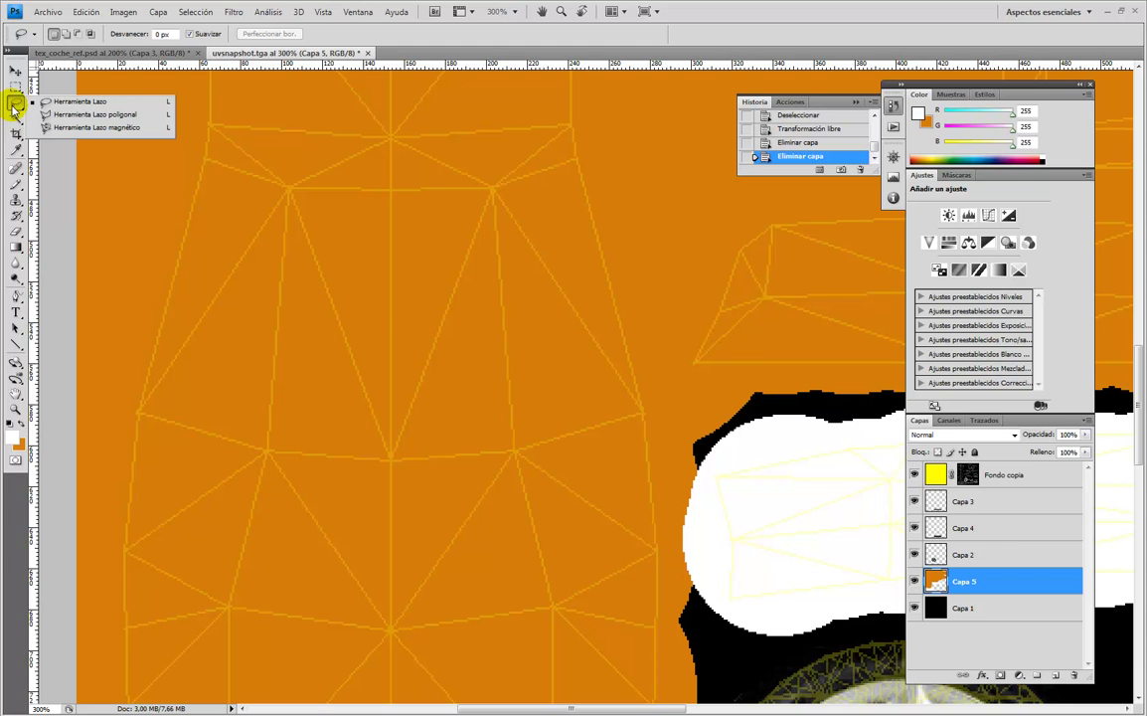
click(103, 116)
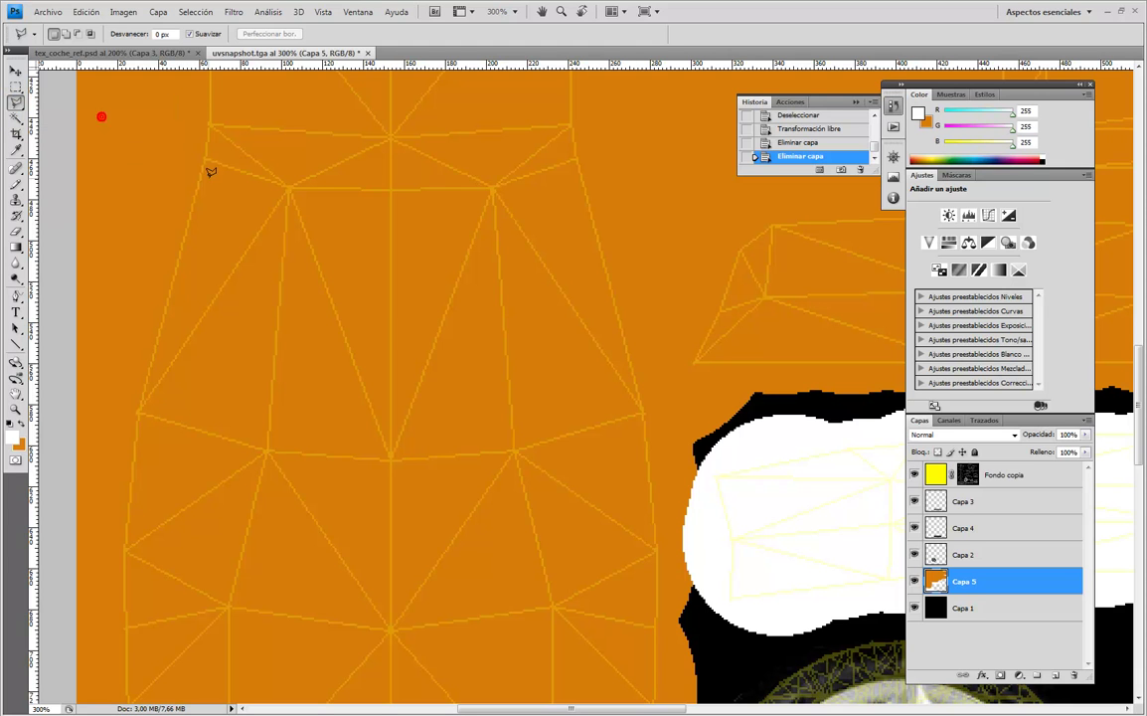
alt+scroll(206, 154, up, 1)
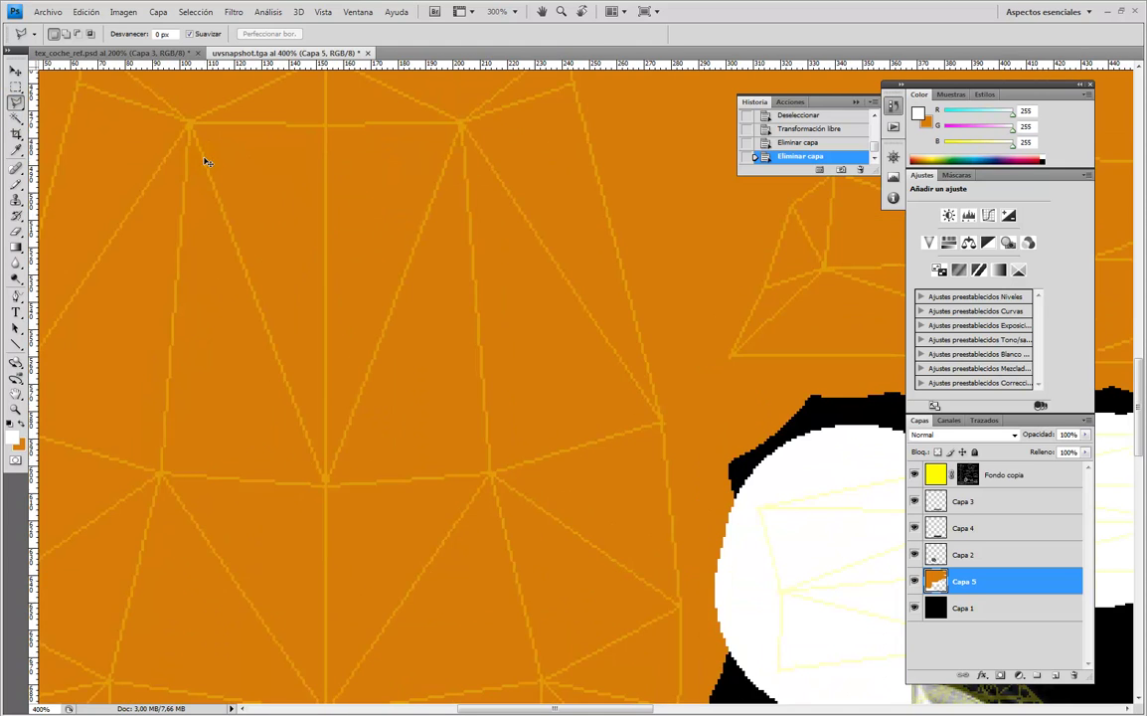
drag(220, 177, 336, 249)
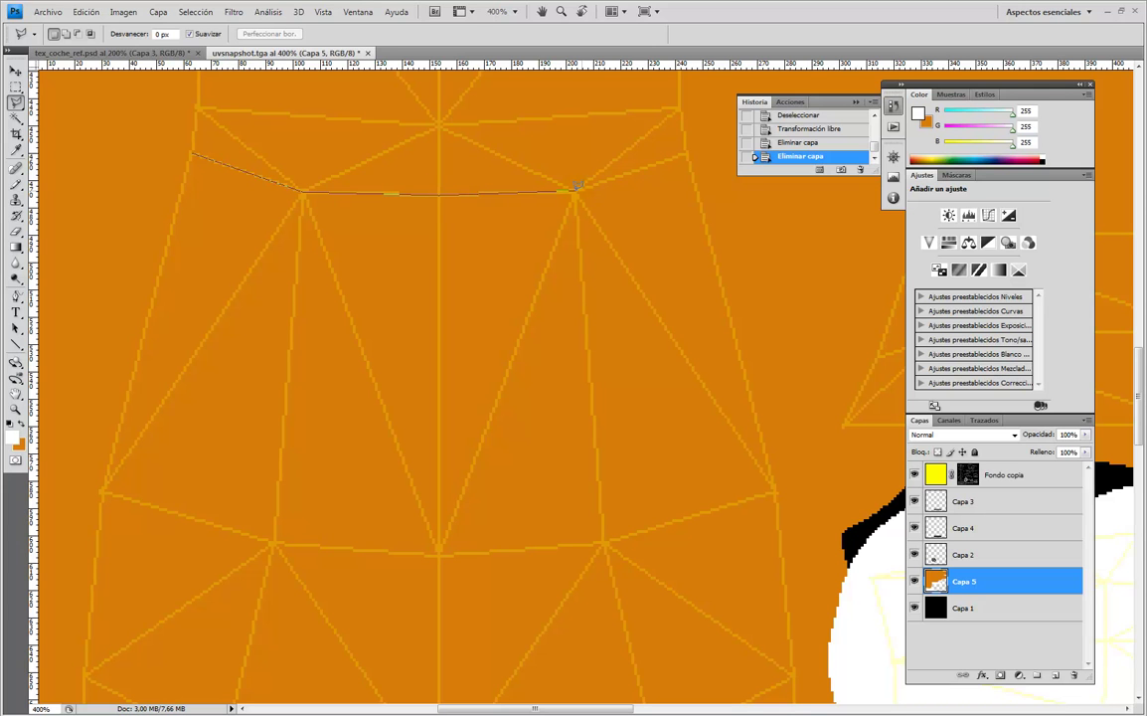
click(686, 154)
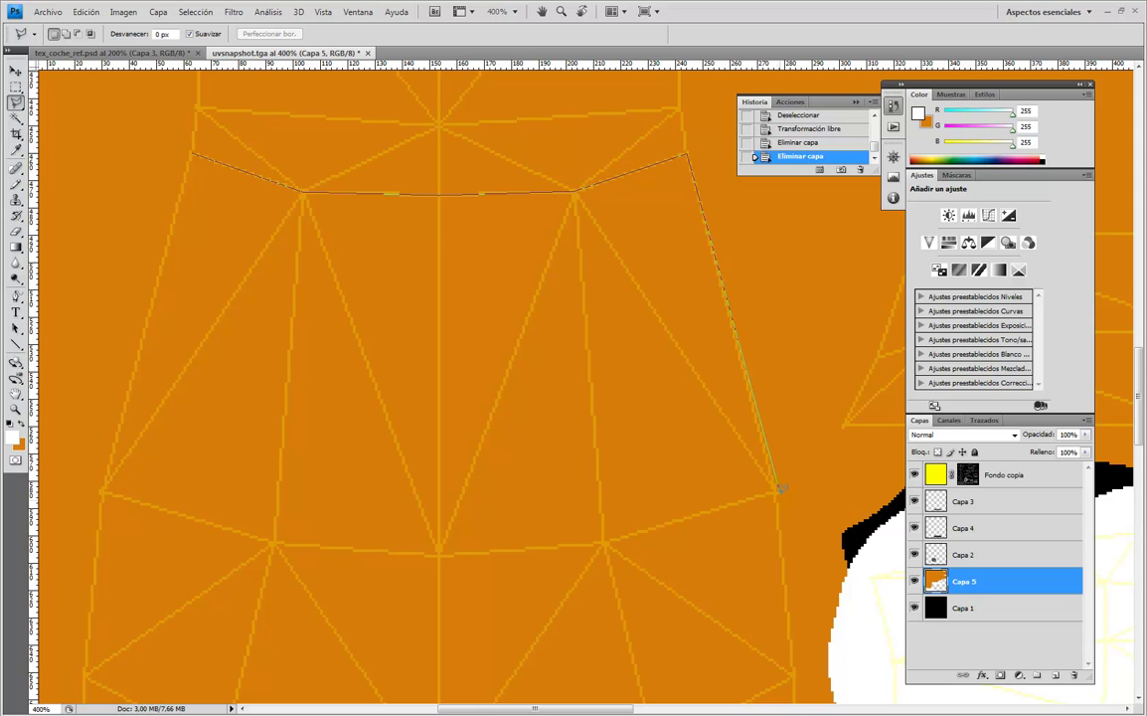
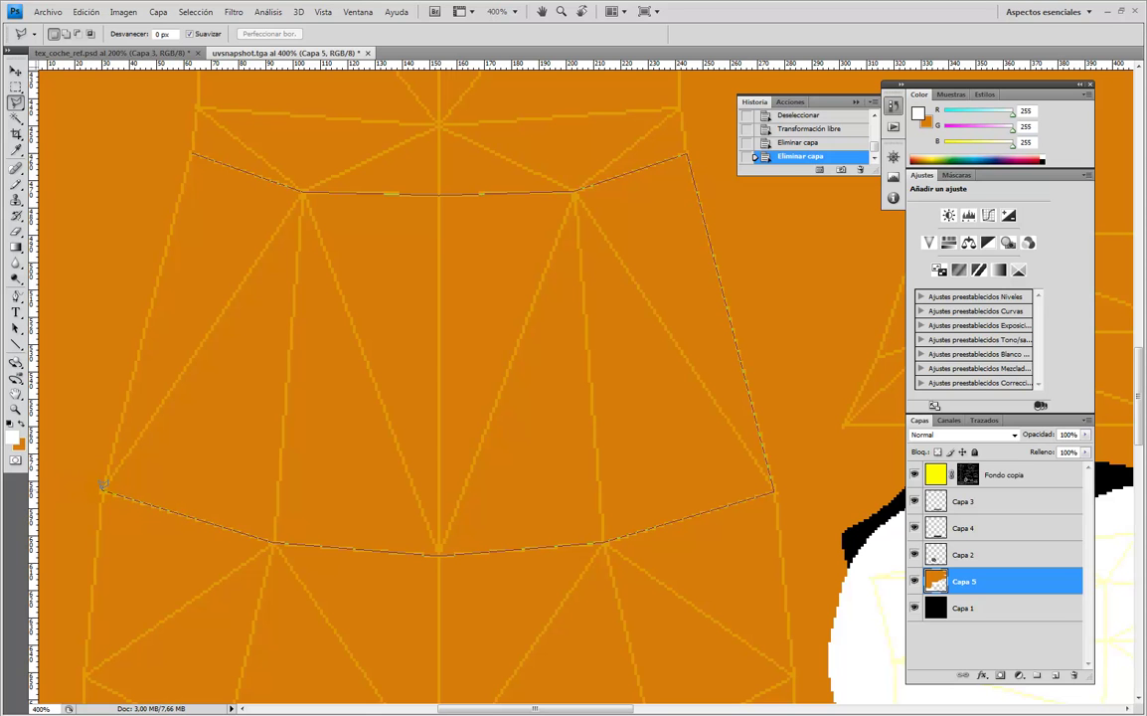
click(190, 154)
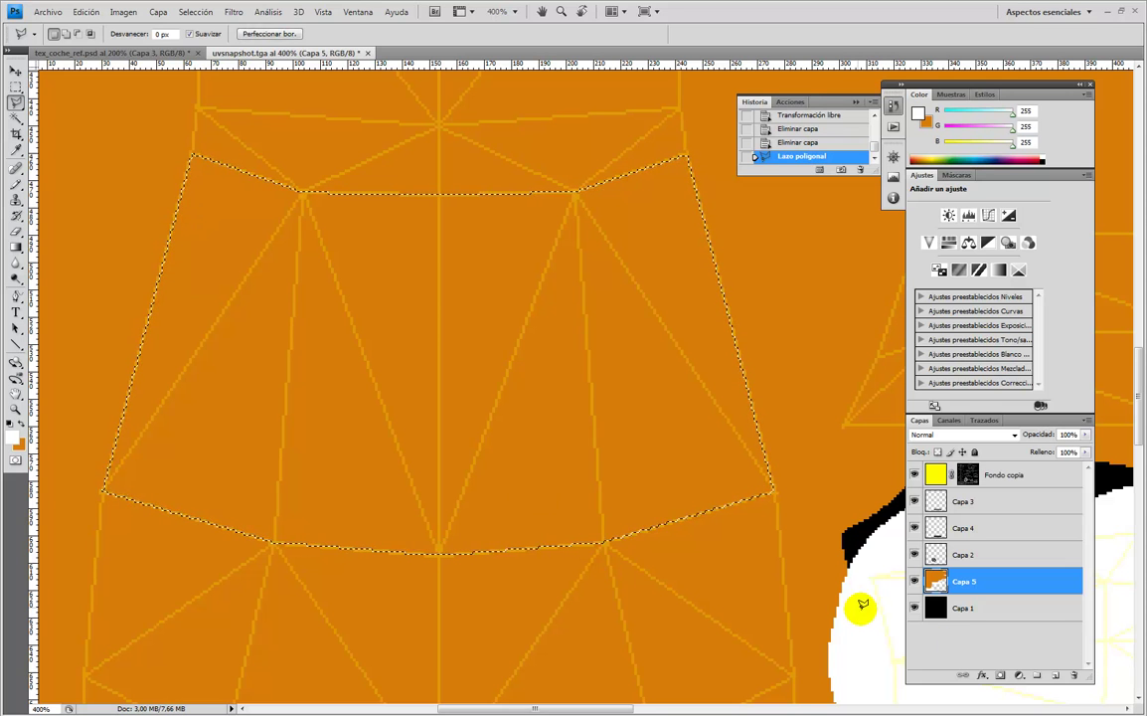
Add a new layer above Capa 5, and set the foreground to blue-grey RGB 88, 90, 120 and the background to dark grey.
click(1057, 675)
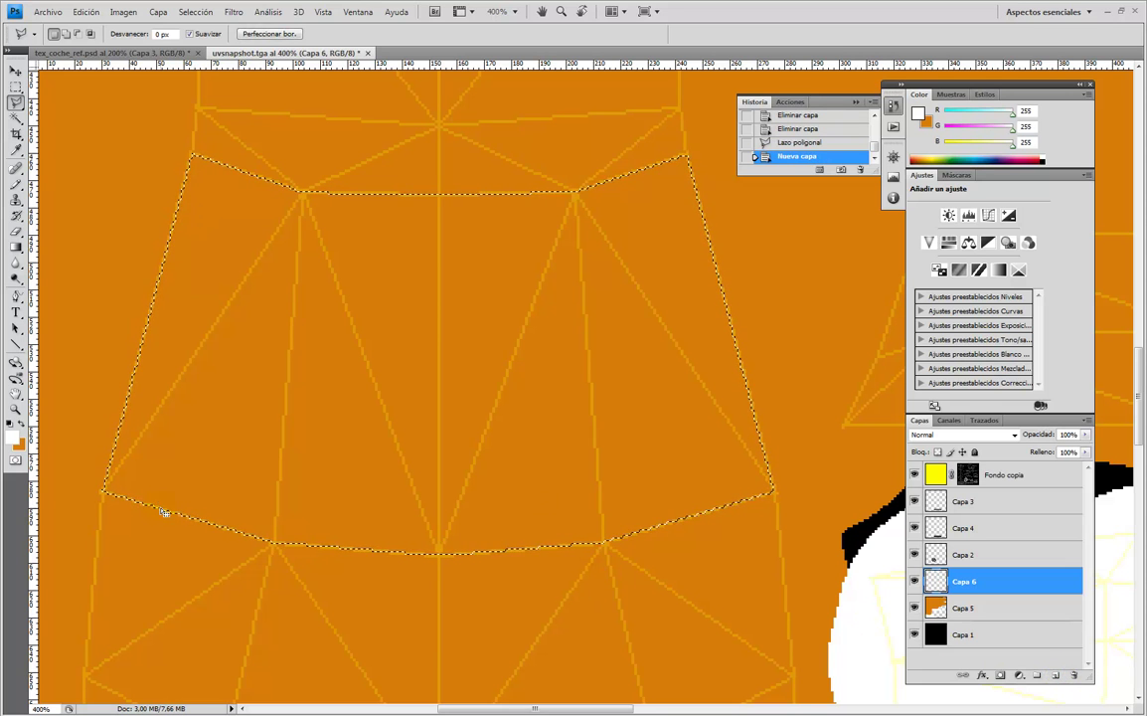
click(12, 436)
mouse_move(471, 240)
mouse_down()
mouse_move(477, 221)
mouse_move(410, 225)
mouse_move(320, 285)
mouse_move(332, 281)
mouse_up()
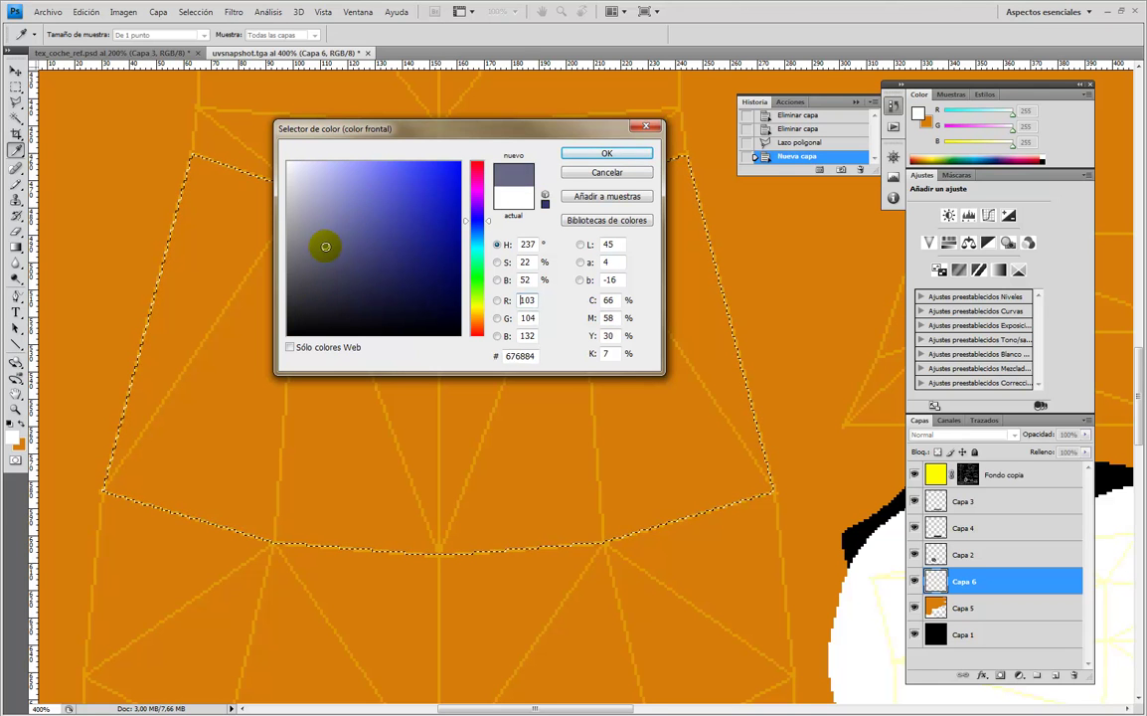
click(606, 154)
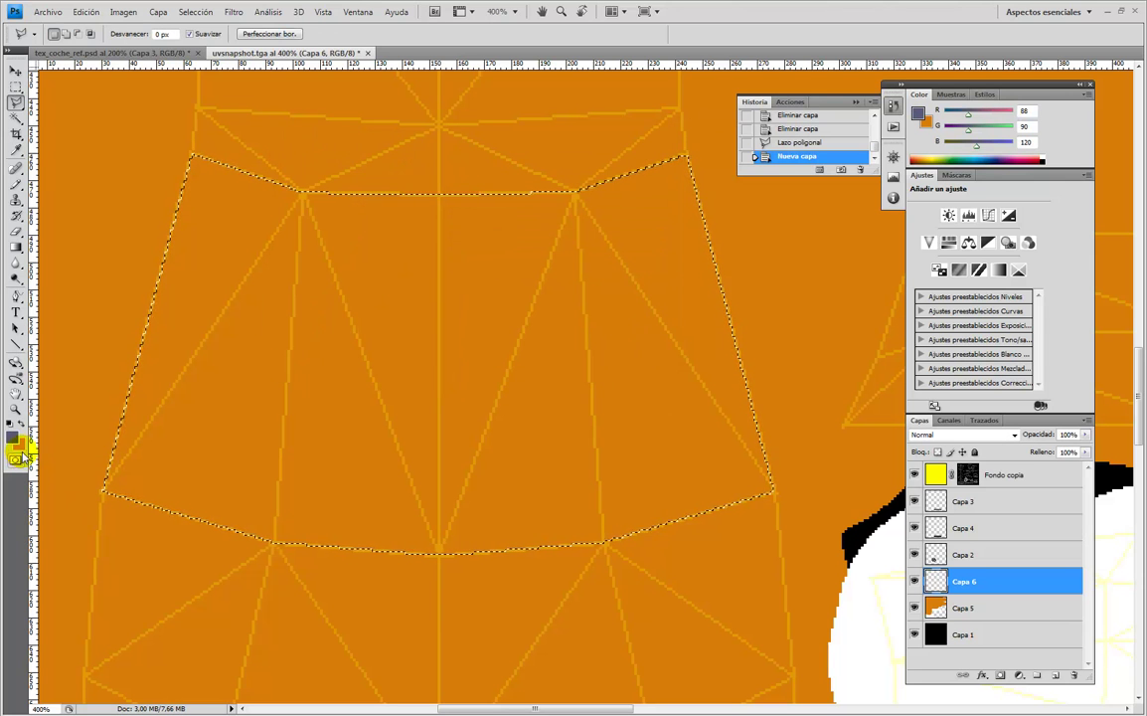
click(20, 456)
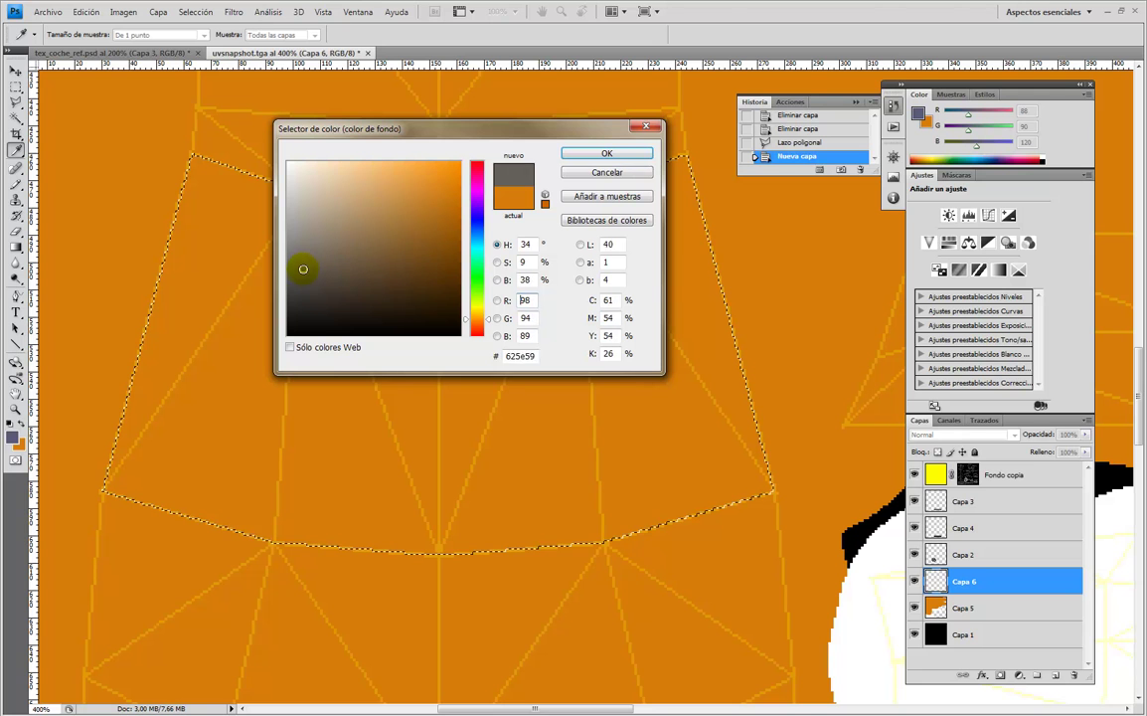
click(590, 156)
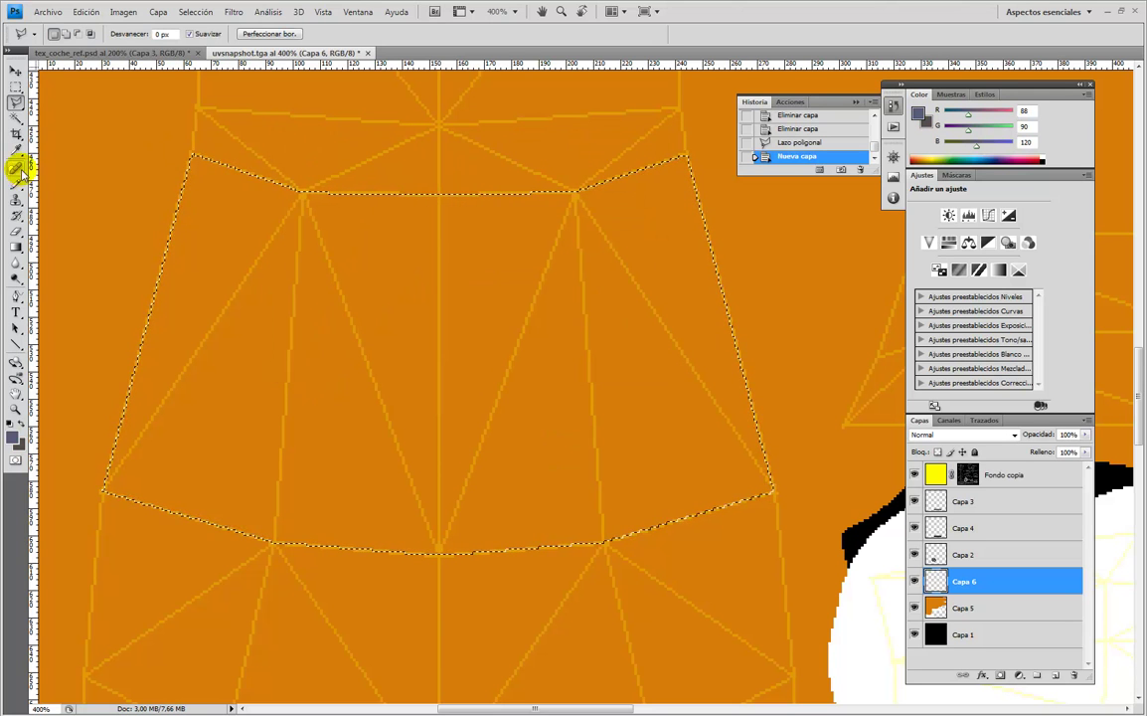
Fill the selected window area on Capa 6 with a vertical foreground-to-background linear gradient, blue-grey at its upper edge and dark grey at its lower edge.
click(16, 246)
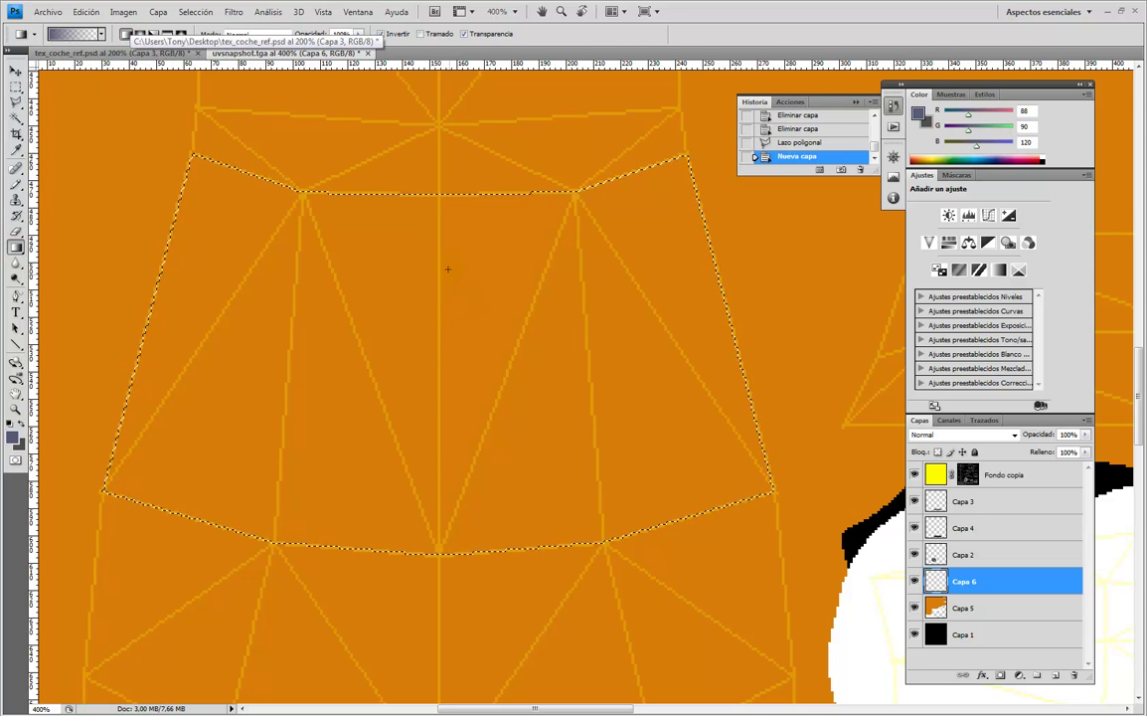
drag(438, 403, 437, 420)
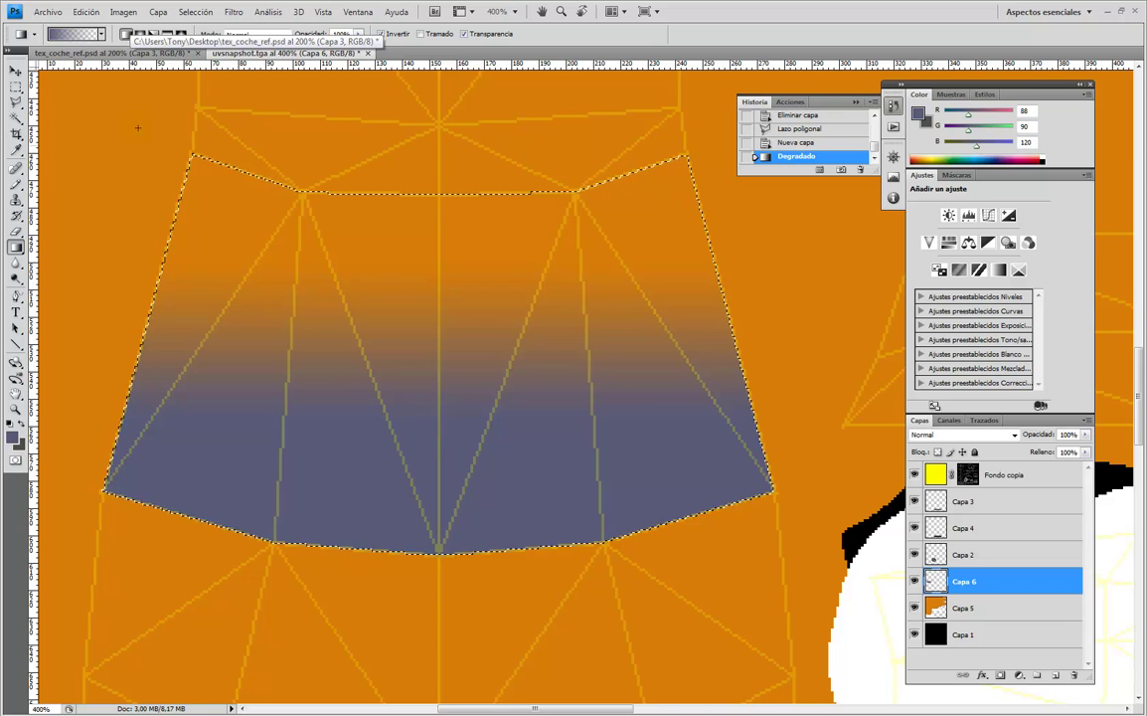
click(100, 33)
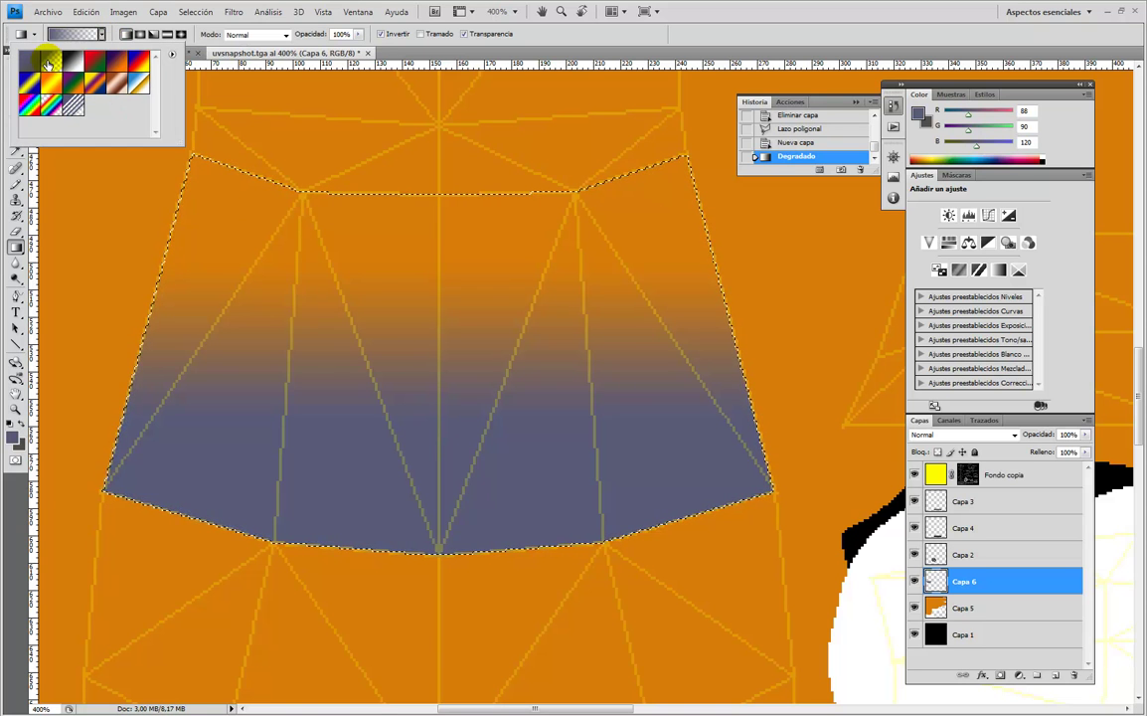
double_click(33, 68)
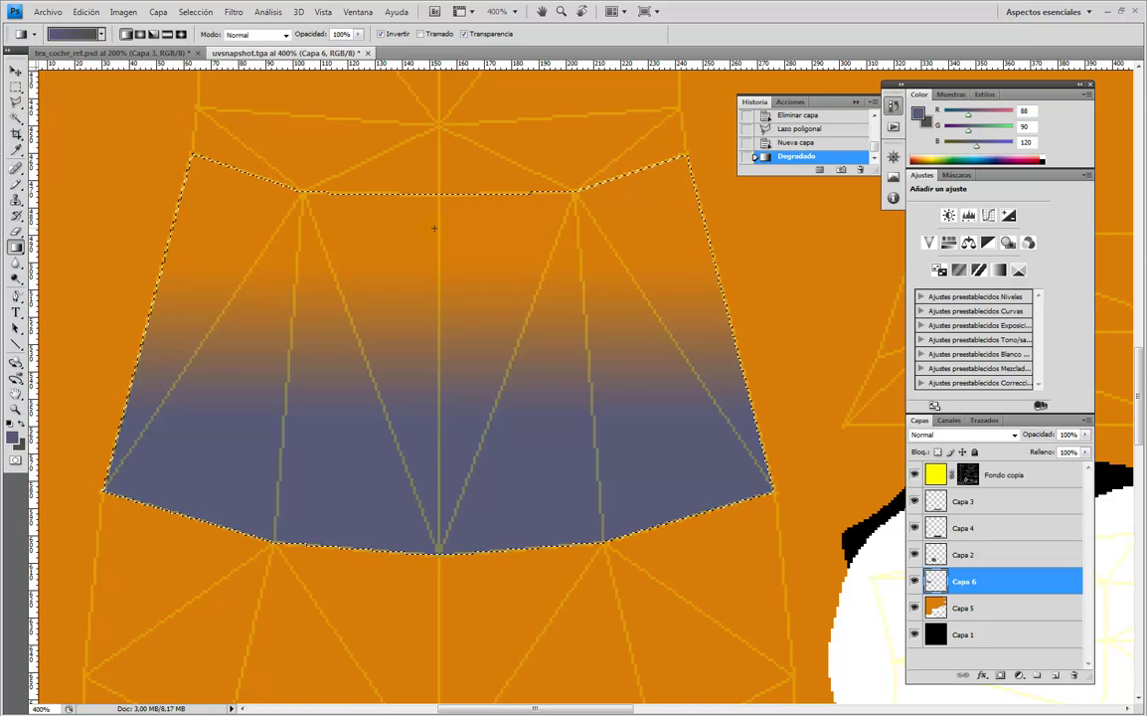
drag(434, 460, 440, 457)
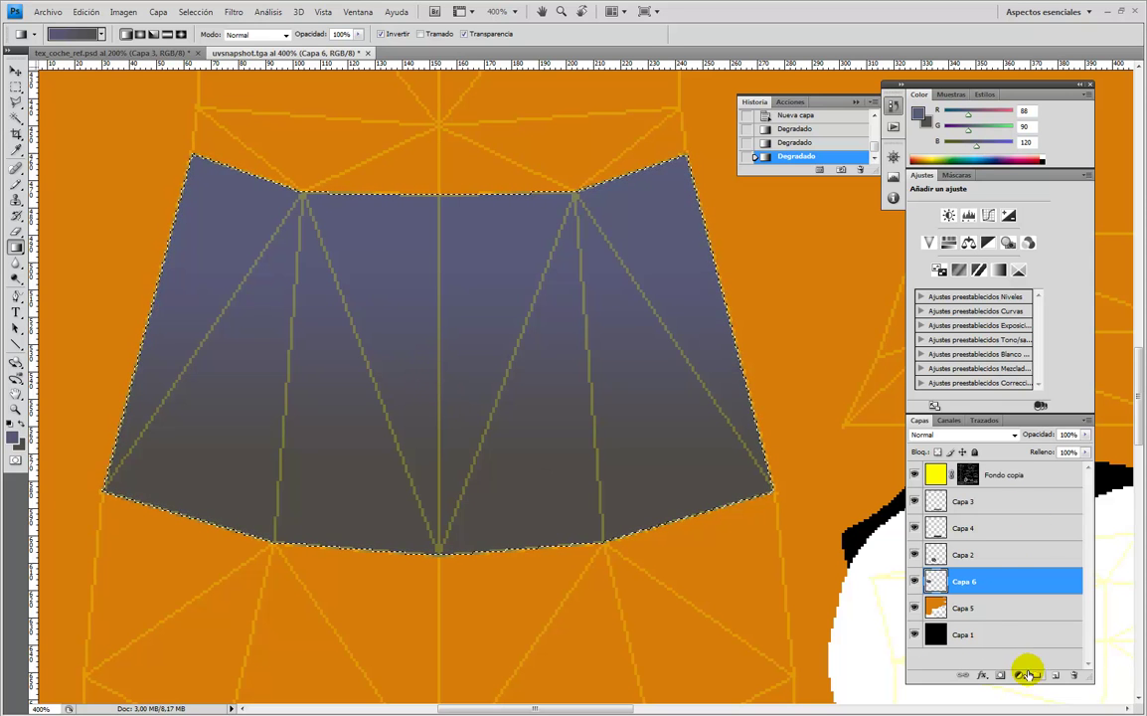
Open the layer style settings for Capa 6 at Inner Shadow and move the dialog off the upper part of the window shape.
click(991, 677)
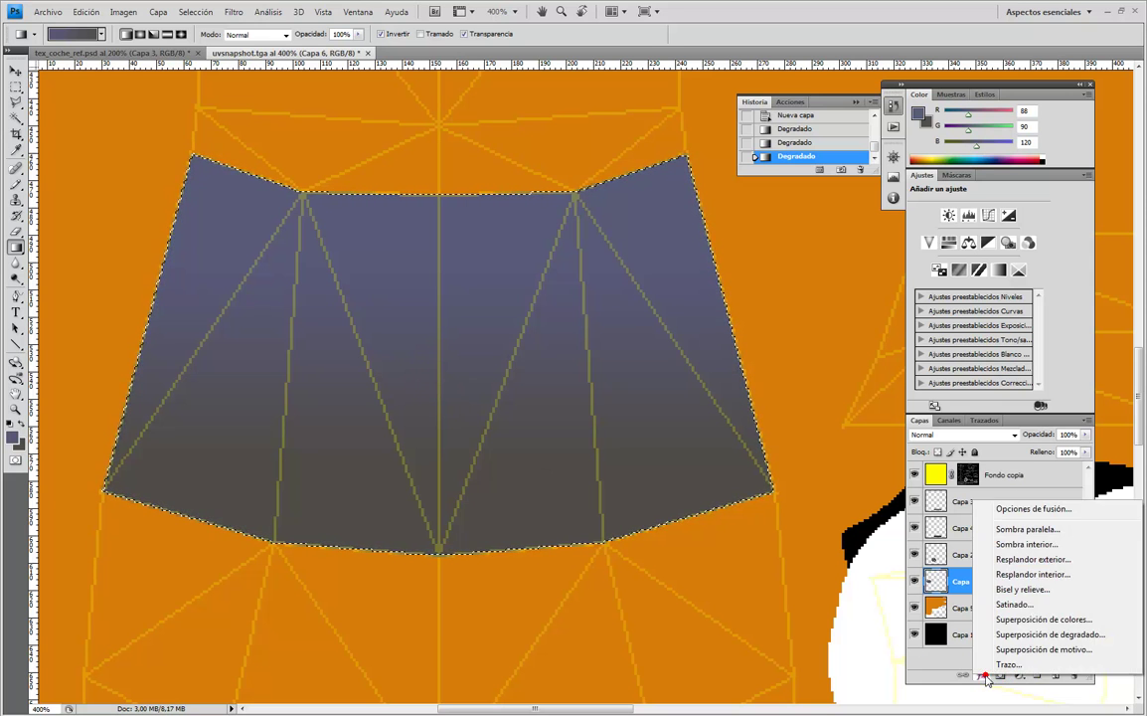
click(1029, 550)
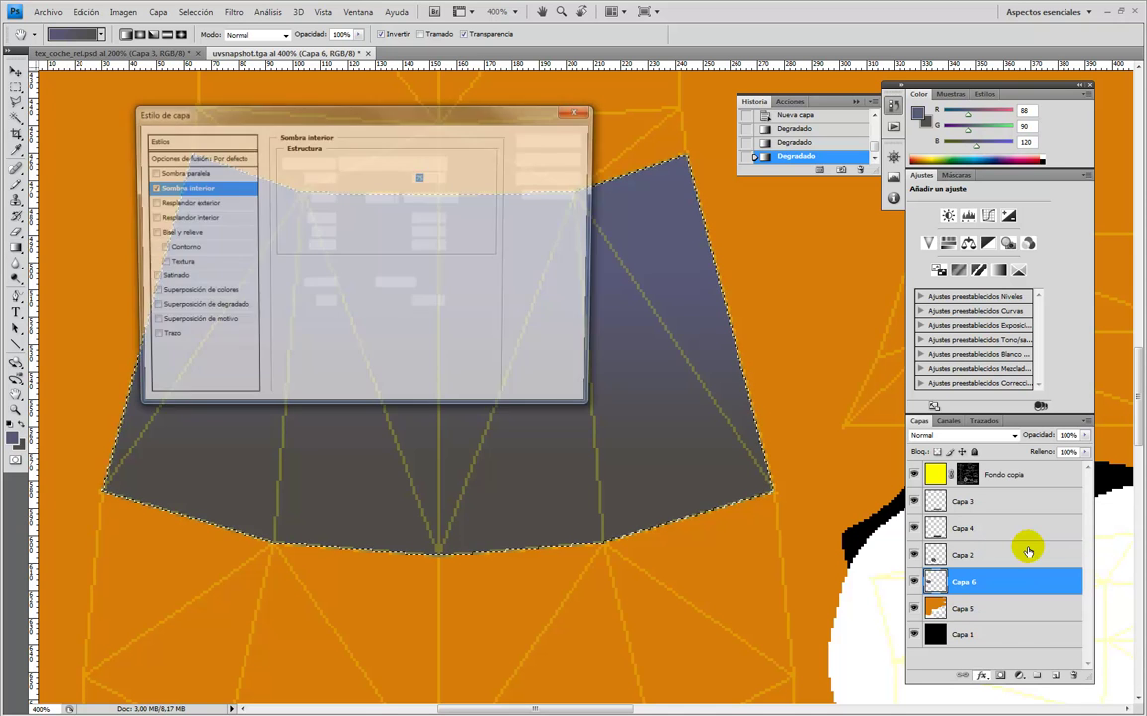
drag(453, 116, 646, 332)
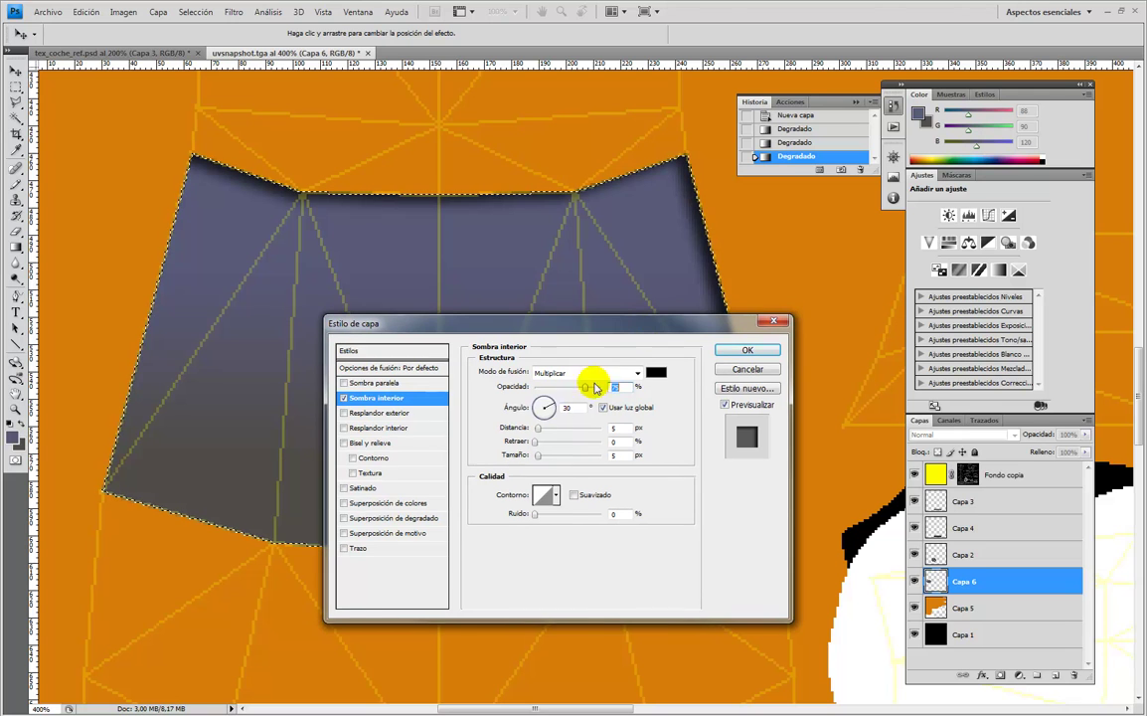
Try an Inner Glow on Capa 6 in place of the Inner Shadow, testing a near-black glow colour.
click(344, 398)
click(344, 428)
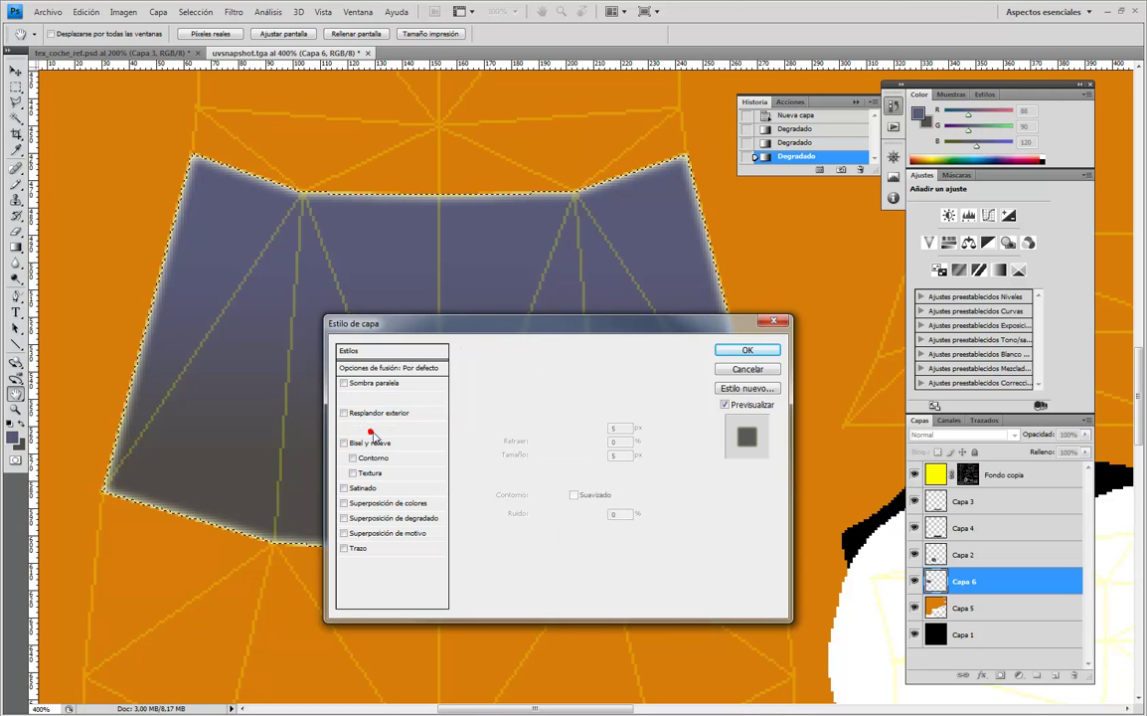
click(376, 427)
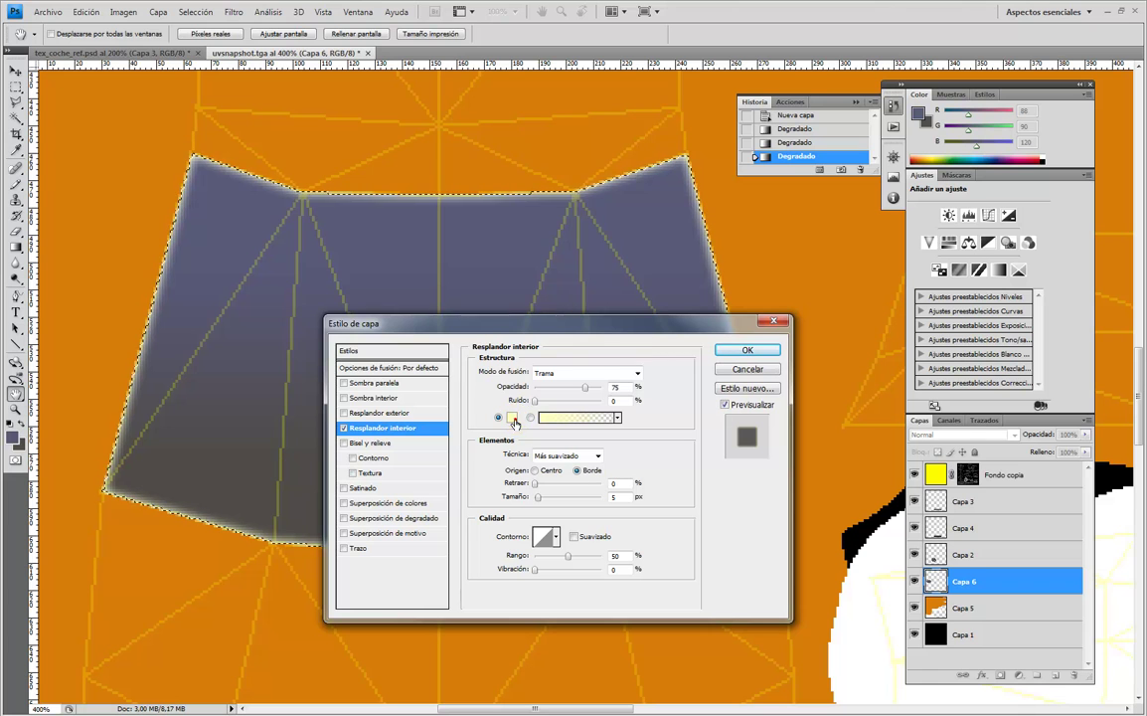
click(515, 418)
click(289, 330)
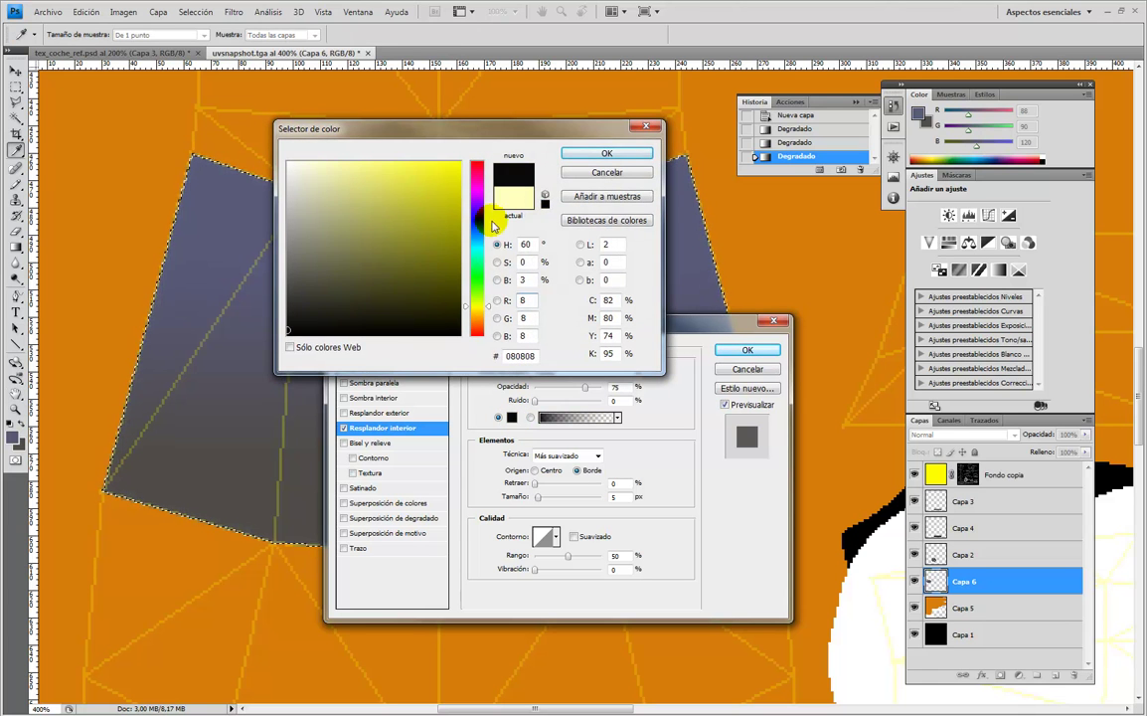
click(608, 171)
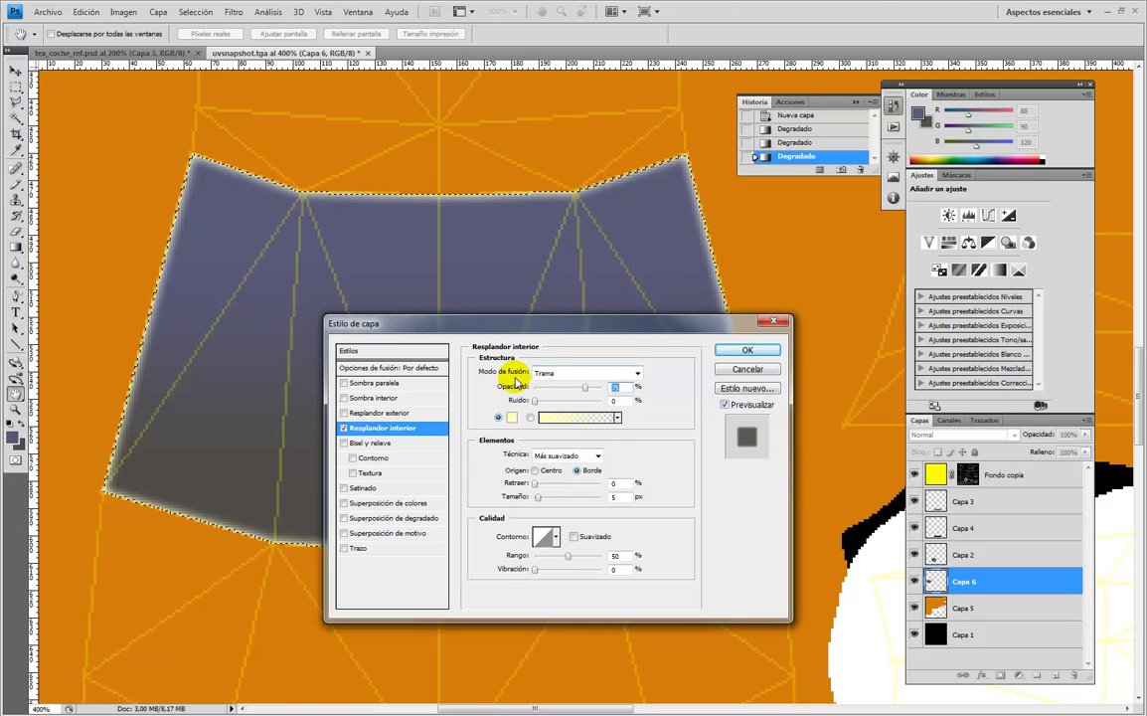
Try Drop Shadow and Inner Shadow on Capa 6, and switch off these effects and the Inner Glow.
click(344, 382)
click(344, 398)
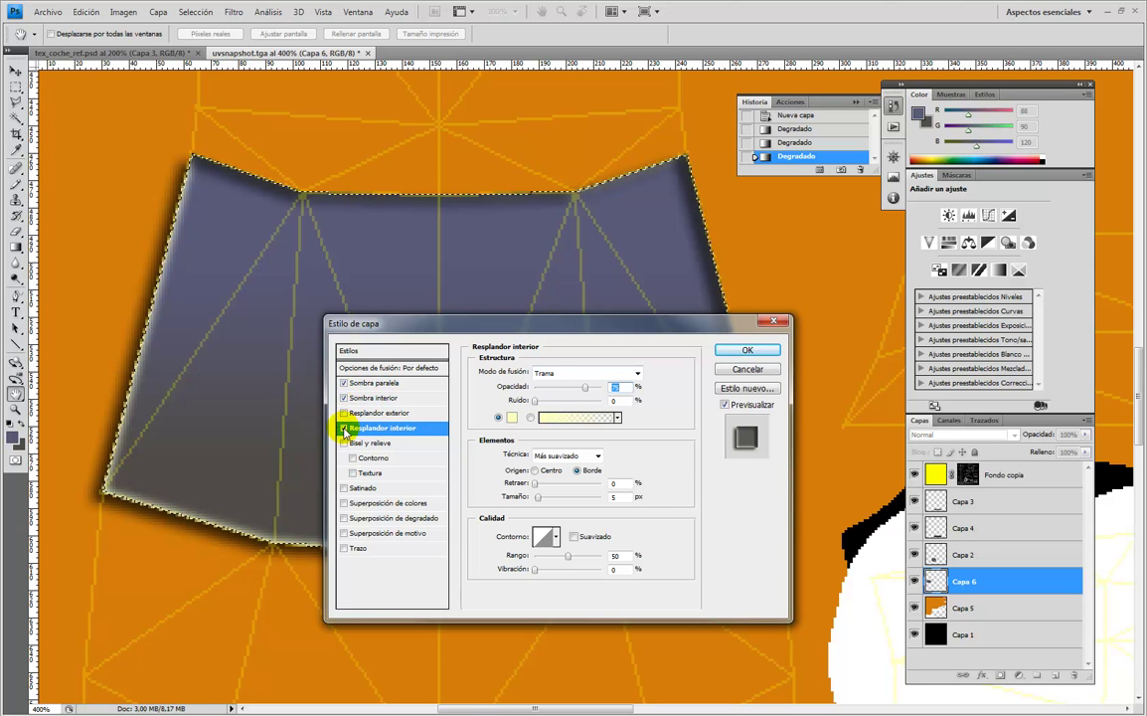
click(344, 427)
click(344, 398)
click(344, 382)
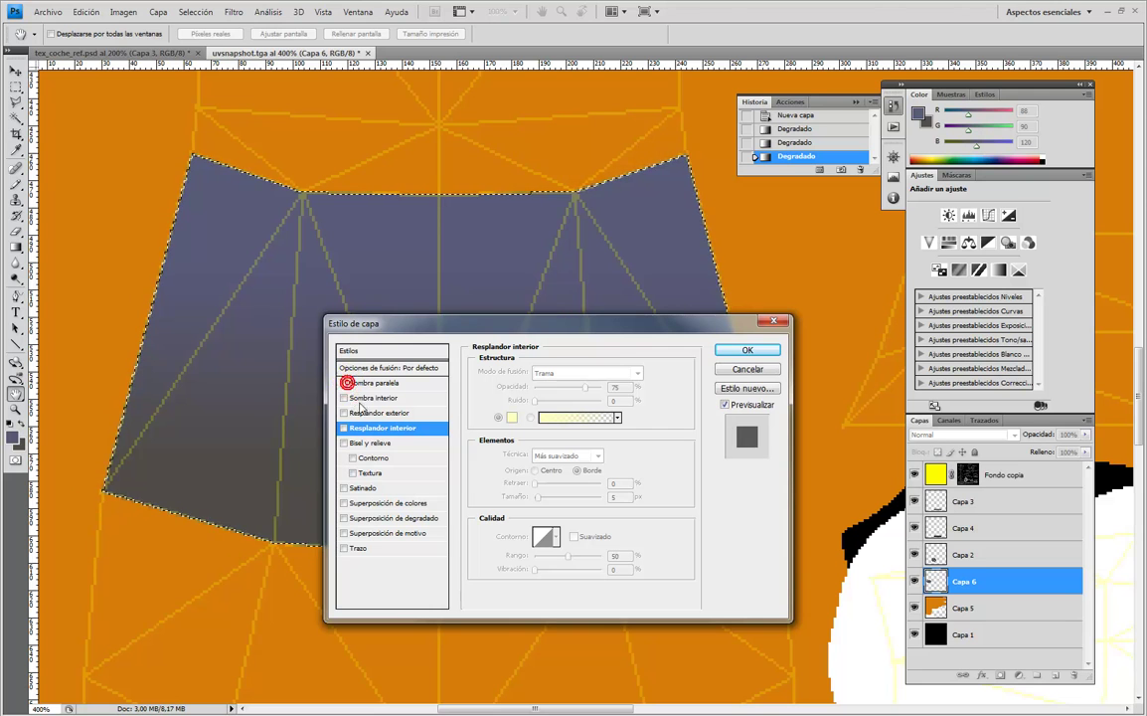
click(344, 398)
click(365, 399)
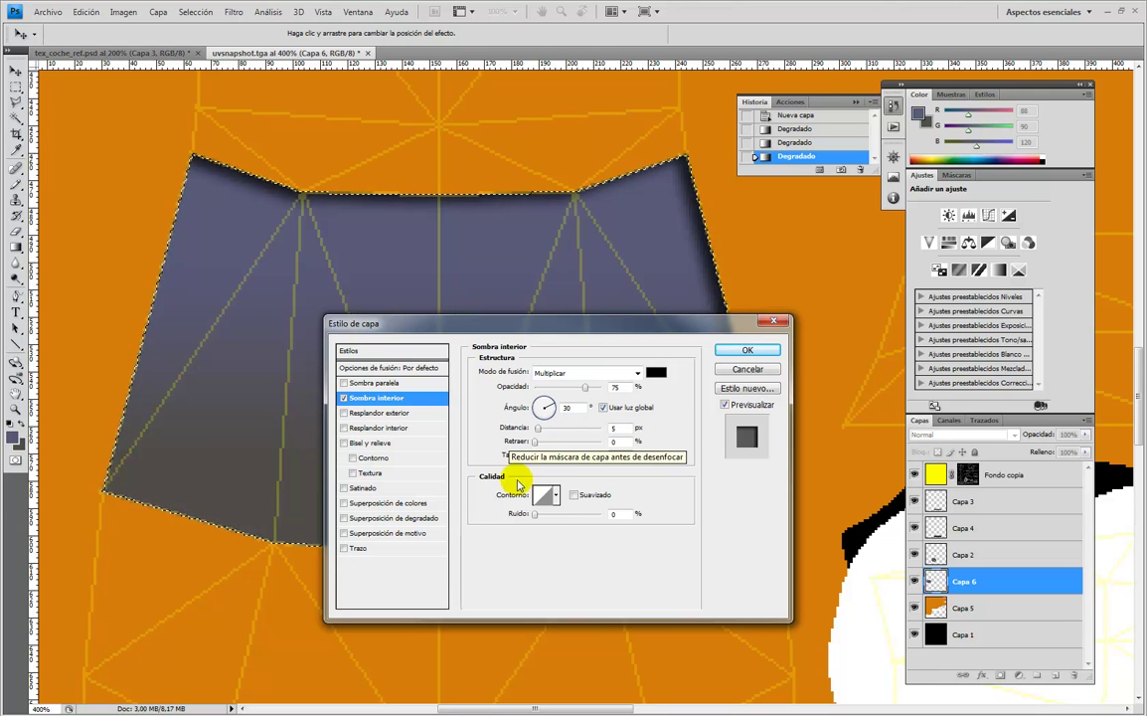
click(344, 398)
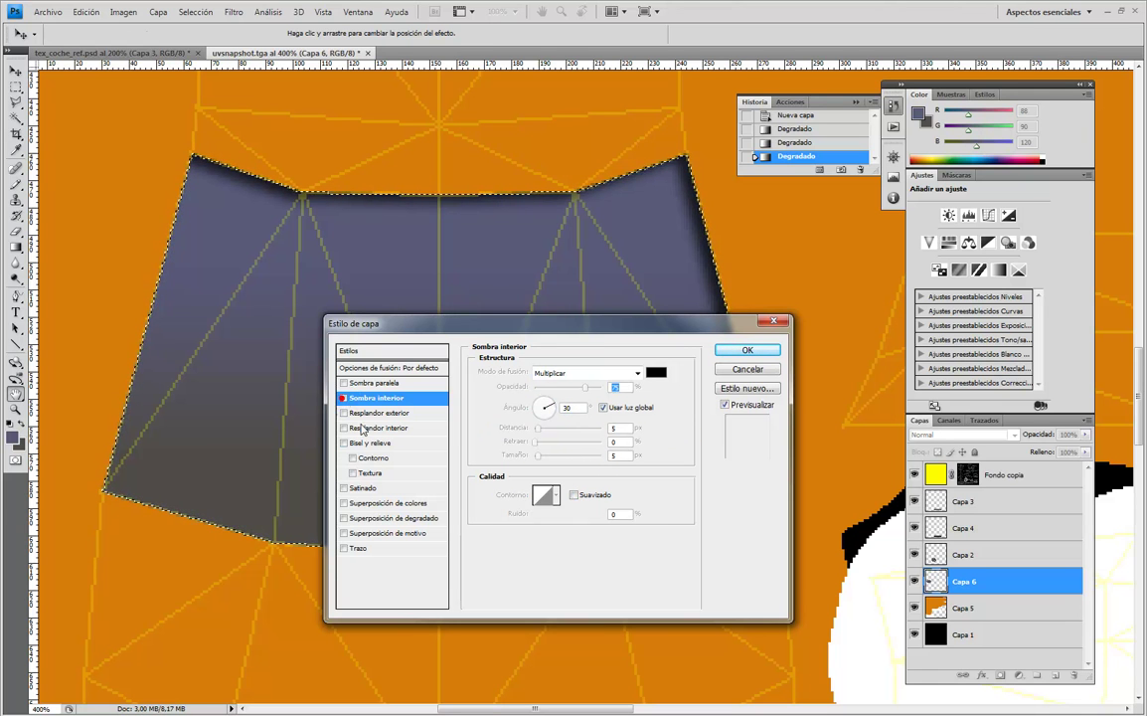
Try Bevel and Emboss with Contour on Capa 6.
click(344, 442)
click(352, 458)
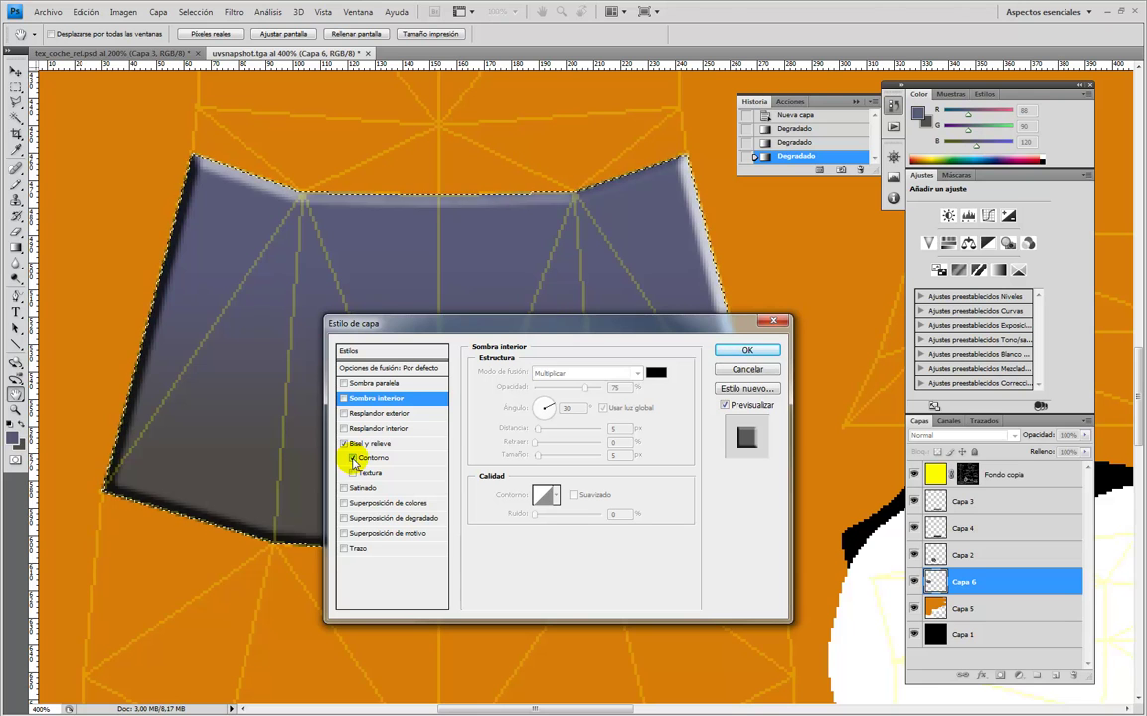
click(353, 459)
click(344, 443)
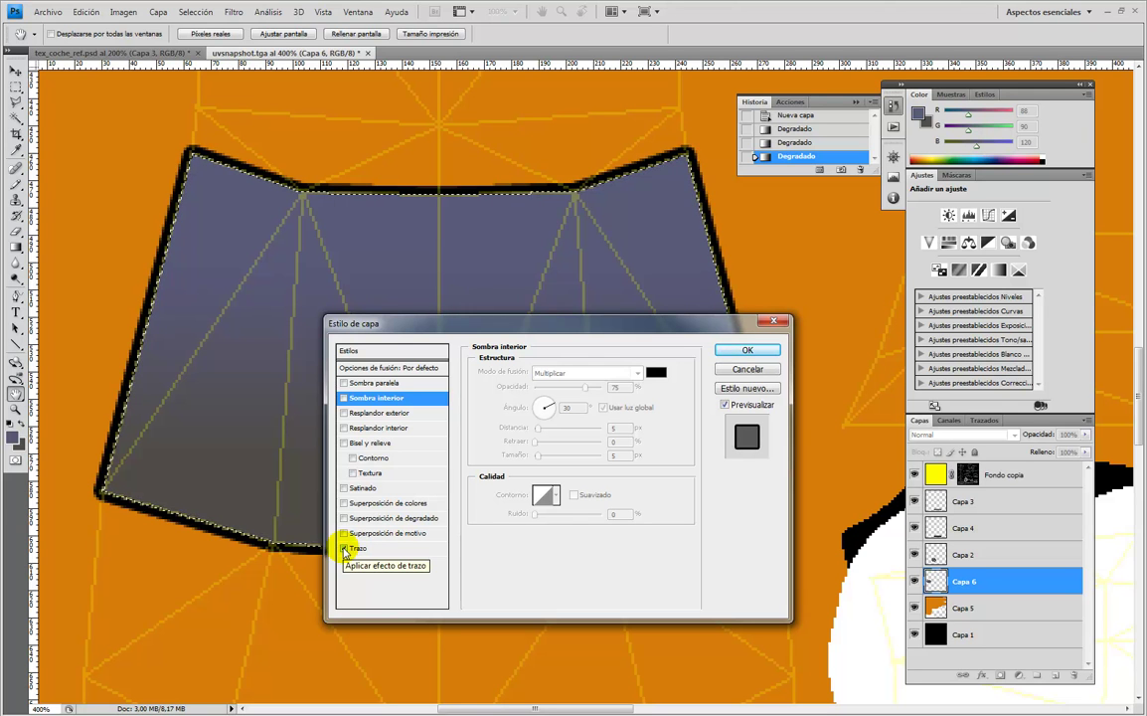
Set the position of Capa 6's Stroke effect to Interior.
click(355, 550)
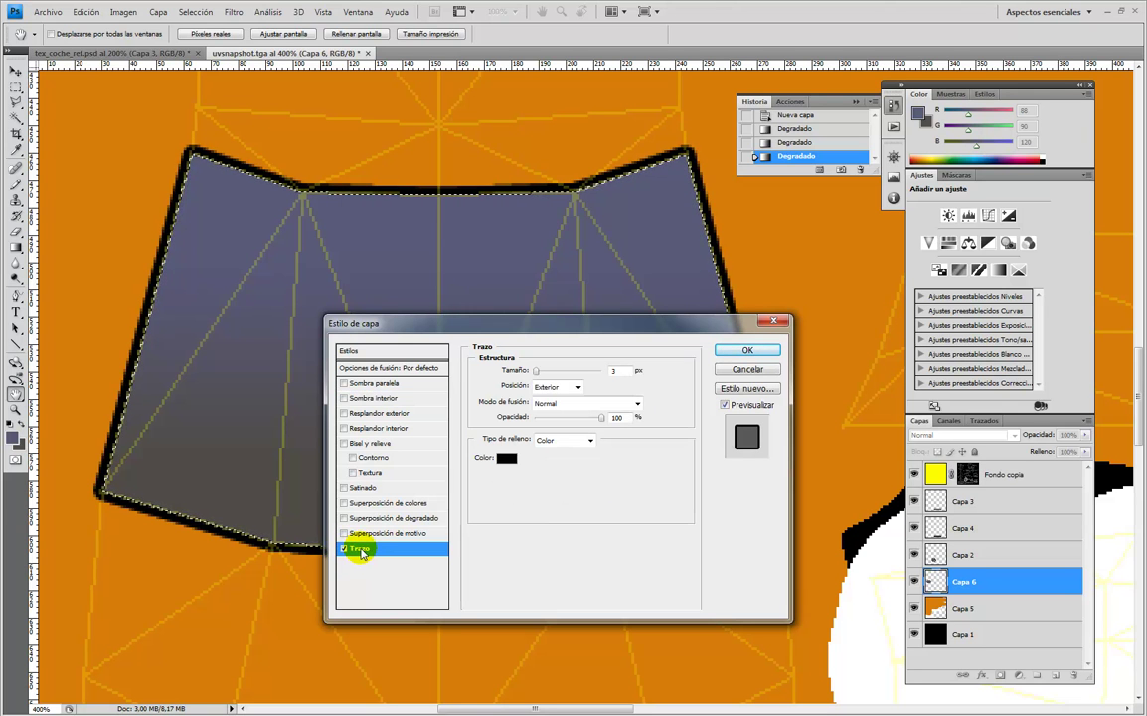
click(577, 387)
click(549, 408)
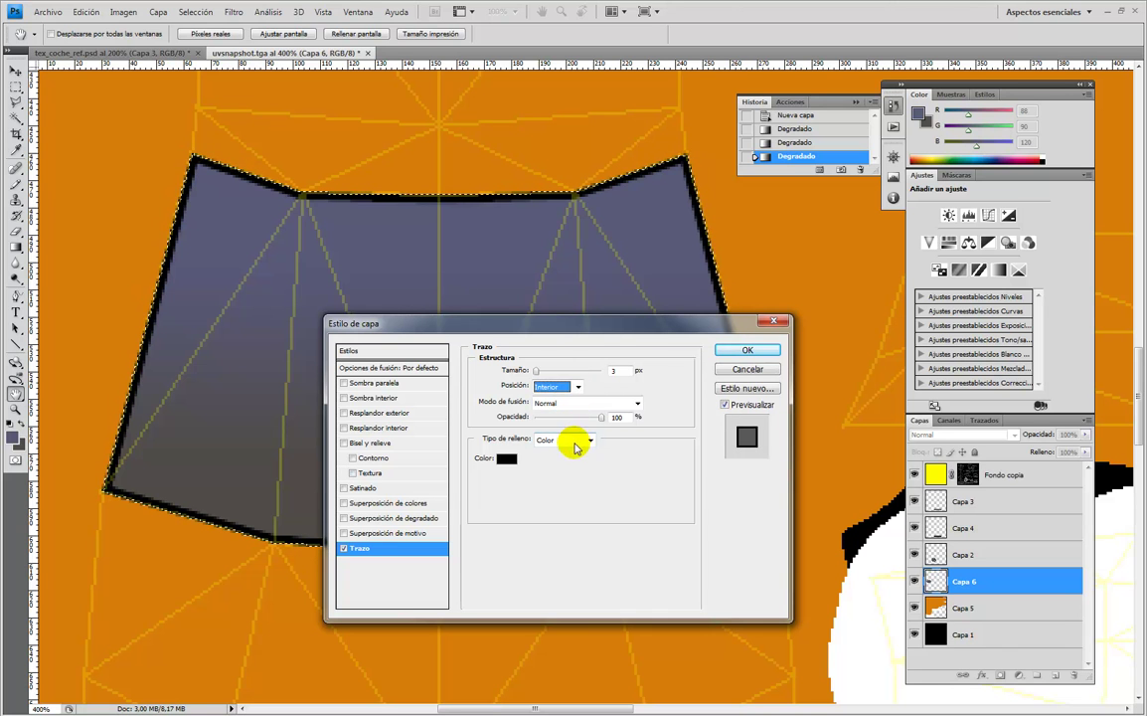
Try a gradient (Degradado) fill type for the stroke, and return it to Color.
click(591, 440)
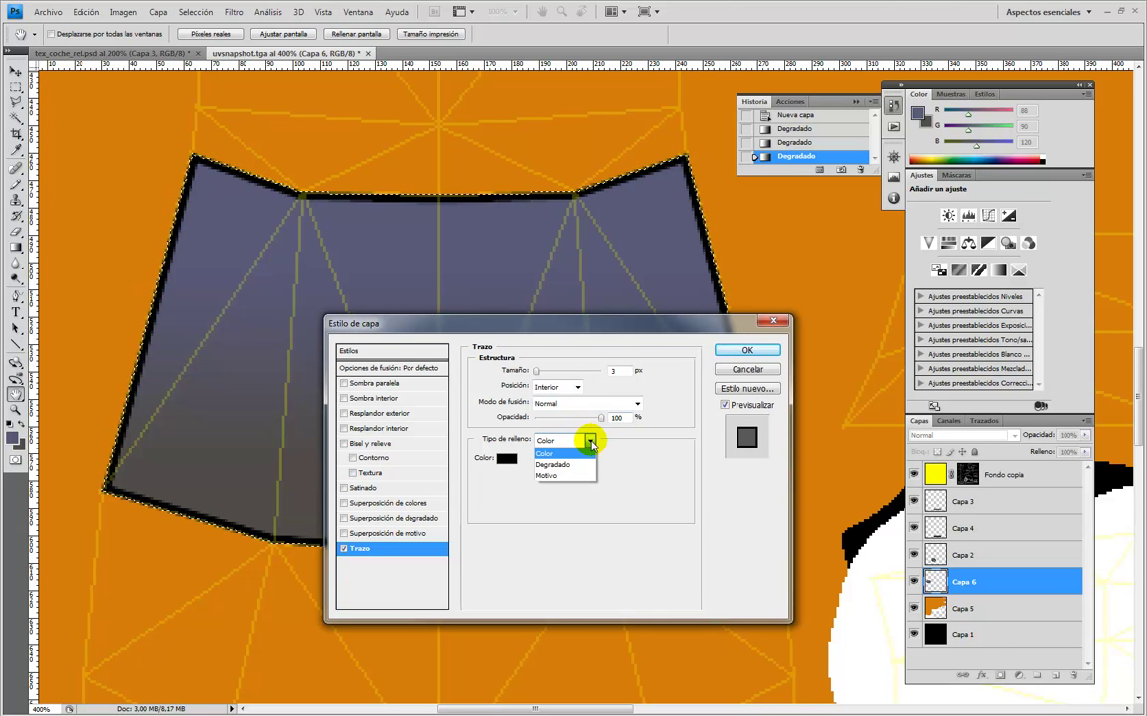
click(585, 464)
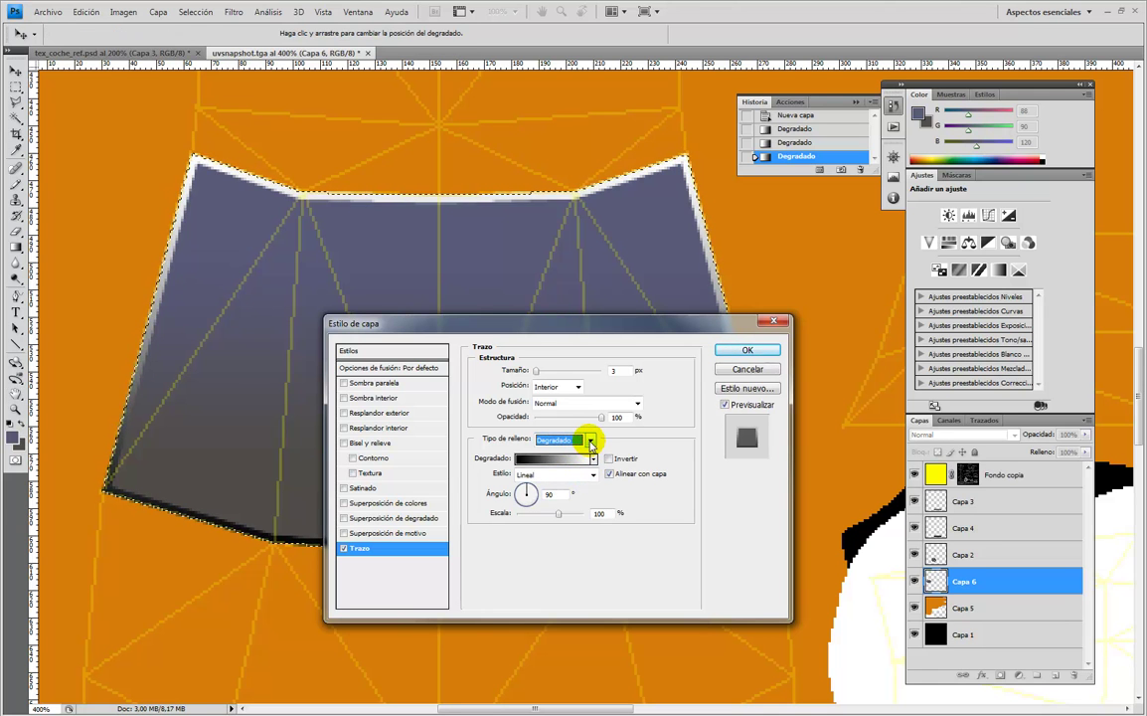
click(590, 440)
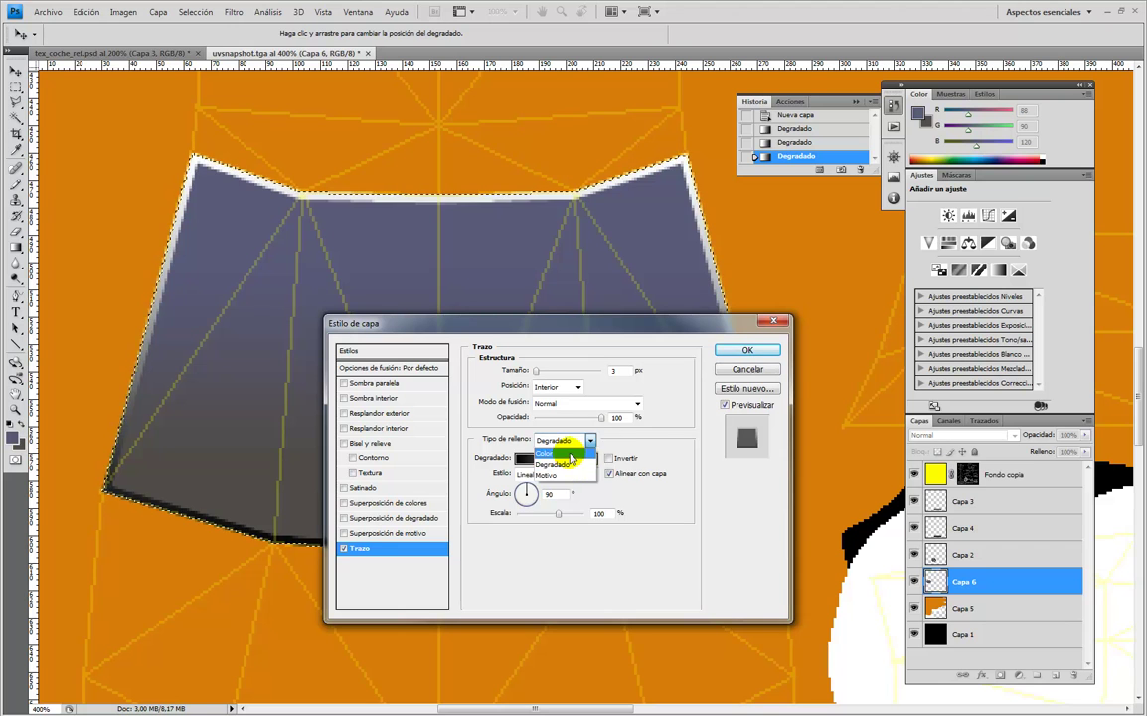
click(570, 452)
Set the black stroke's size to 1 px with 100% opacity.
mouse_move(602, 418)
mouse_down()
mouse_move(559, 418)
mouse_move(578, 419)
mouse_up()
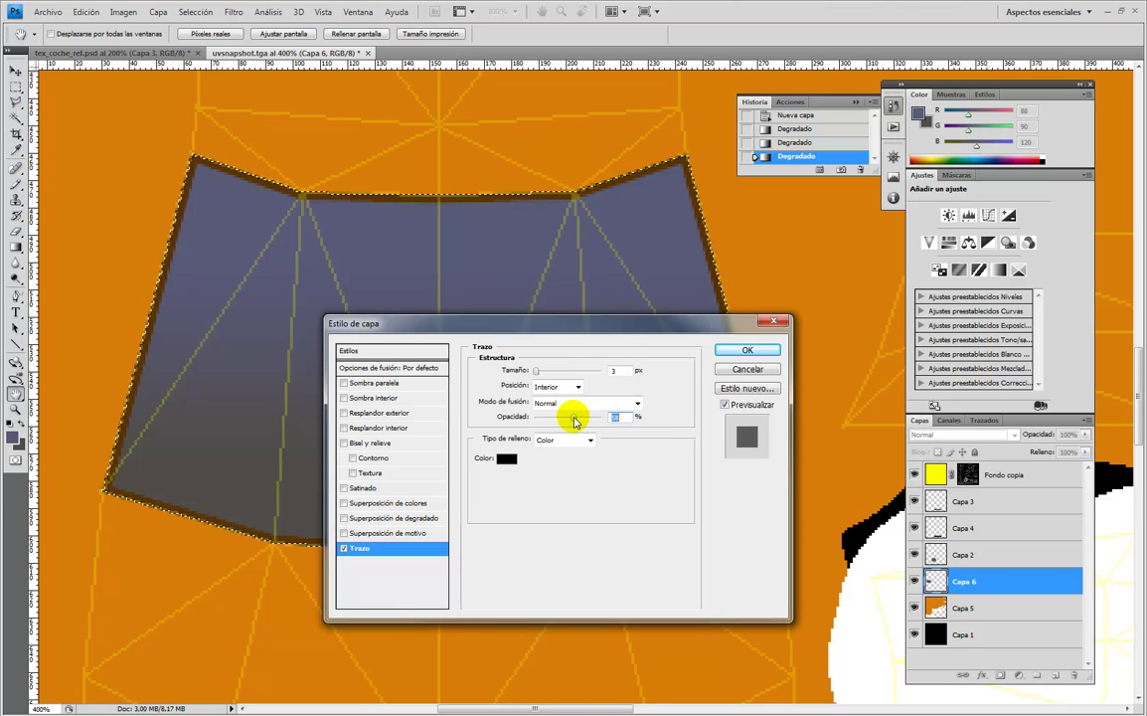
drag(538, 369, 534, 371)
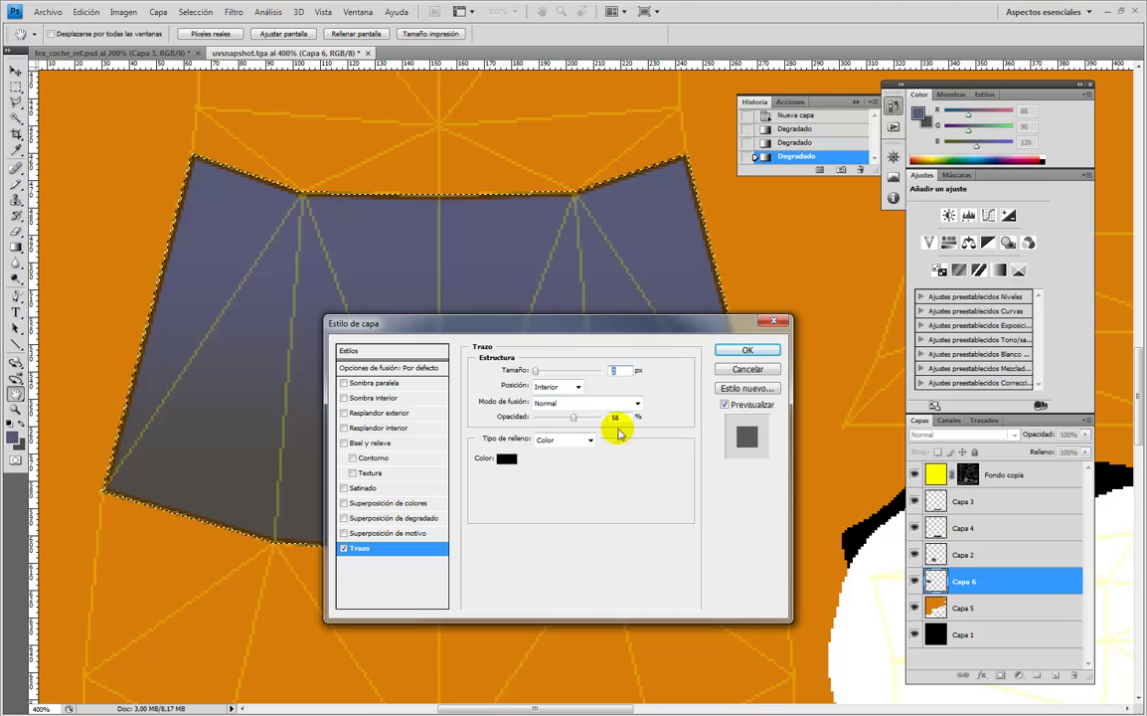
drag(573, 417, 615, 417)
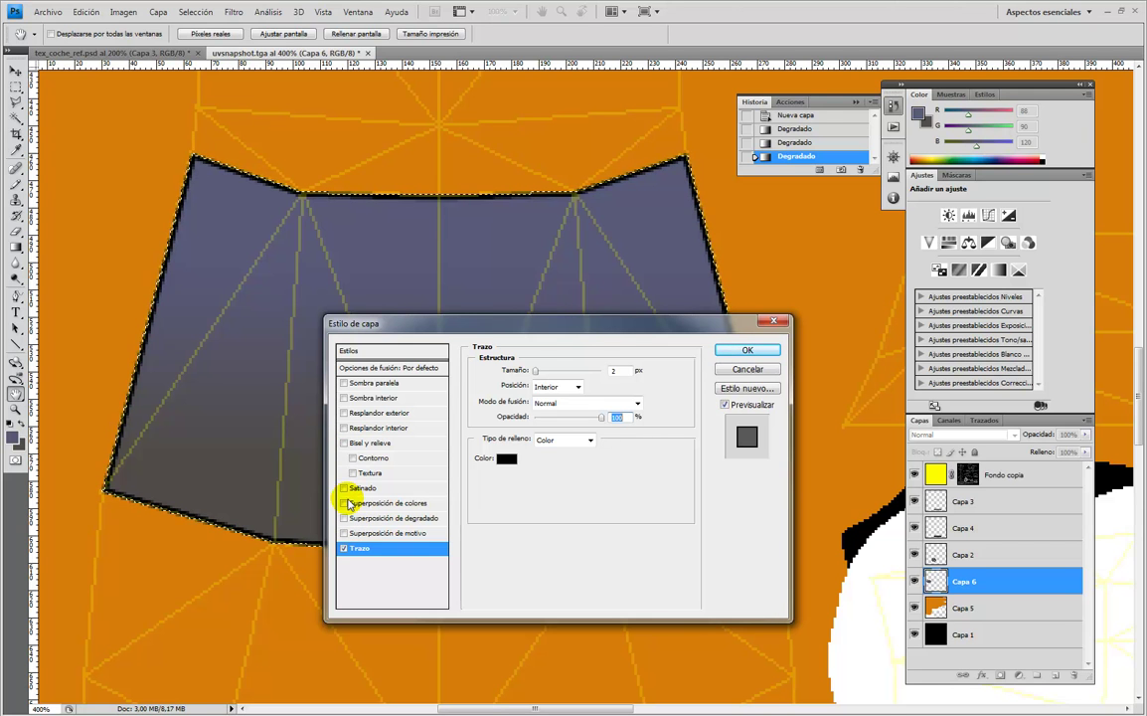
double_click(615, 370)
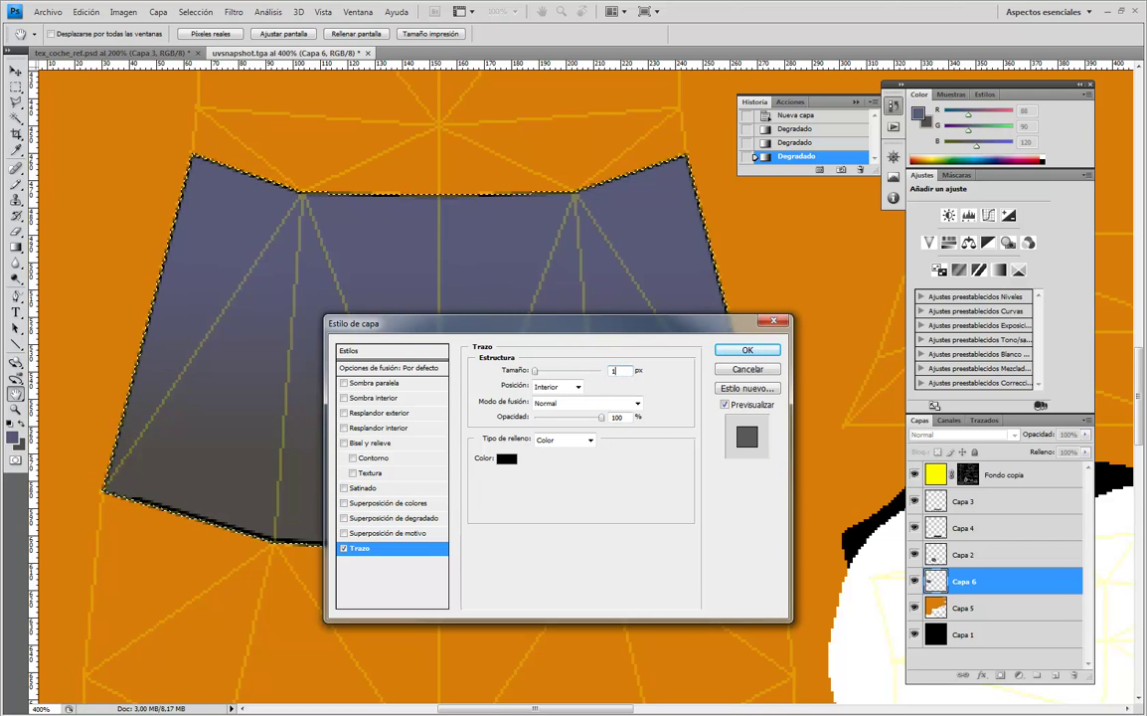
Try Bevel and Emboss on Capa 6 together with the thin stroke, and switch it off.
click(366, 443)
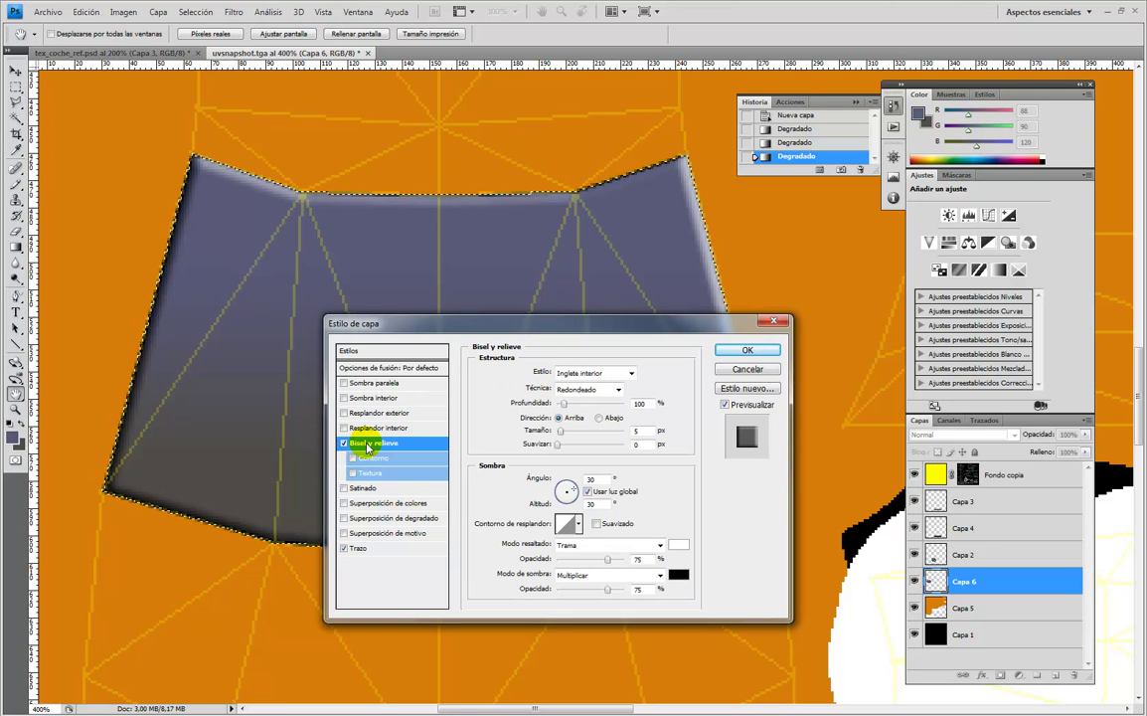
click(343, 444)
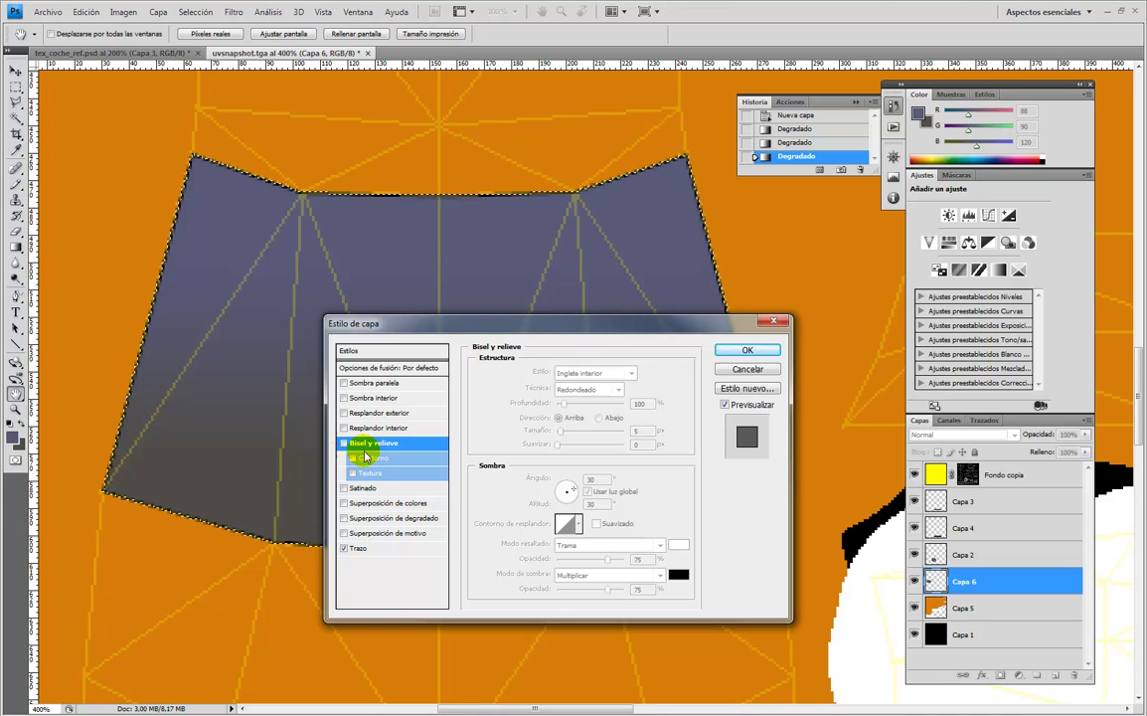
Add an Inner Glow to Capa 6 with colour #121212 and blend mode Oscurecer, and apply the layer style.
click(393, 428)
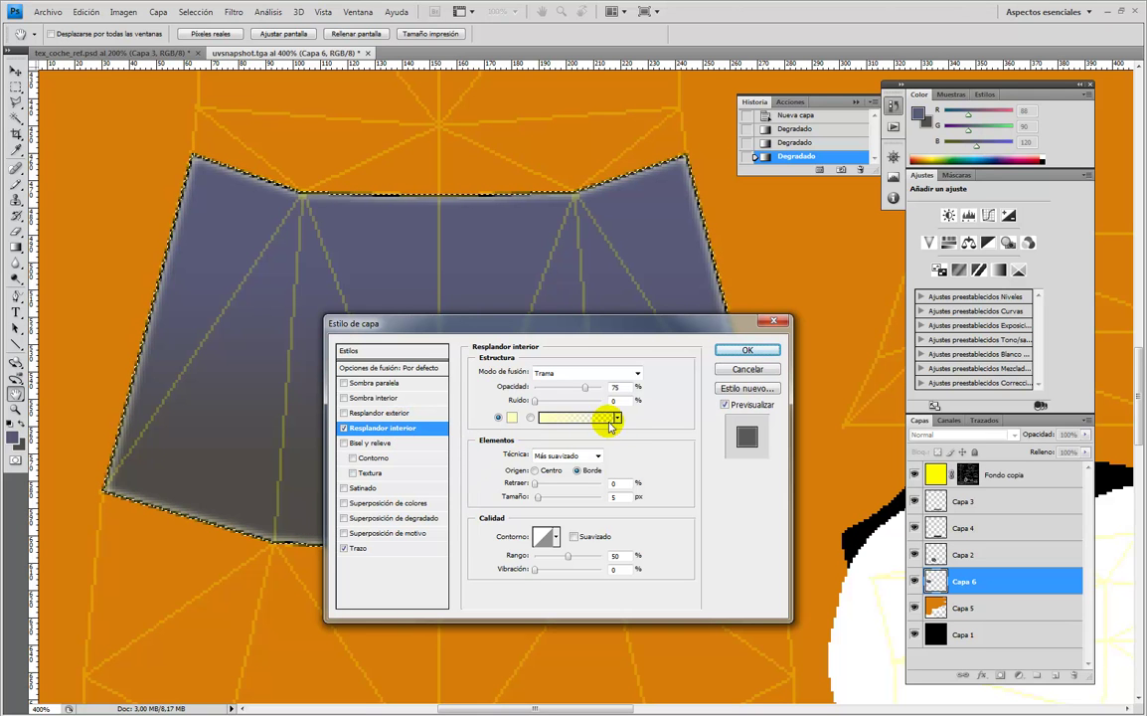
click(513, 419)
drag(450, 294, 293, 326)
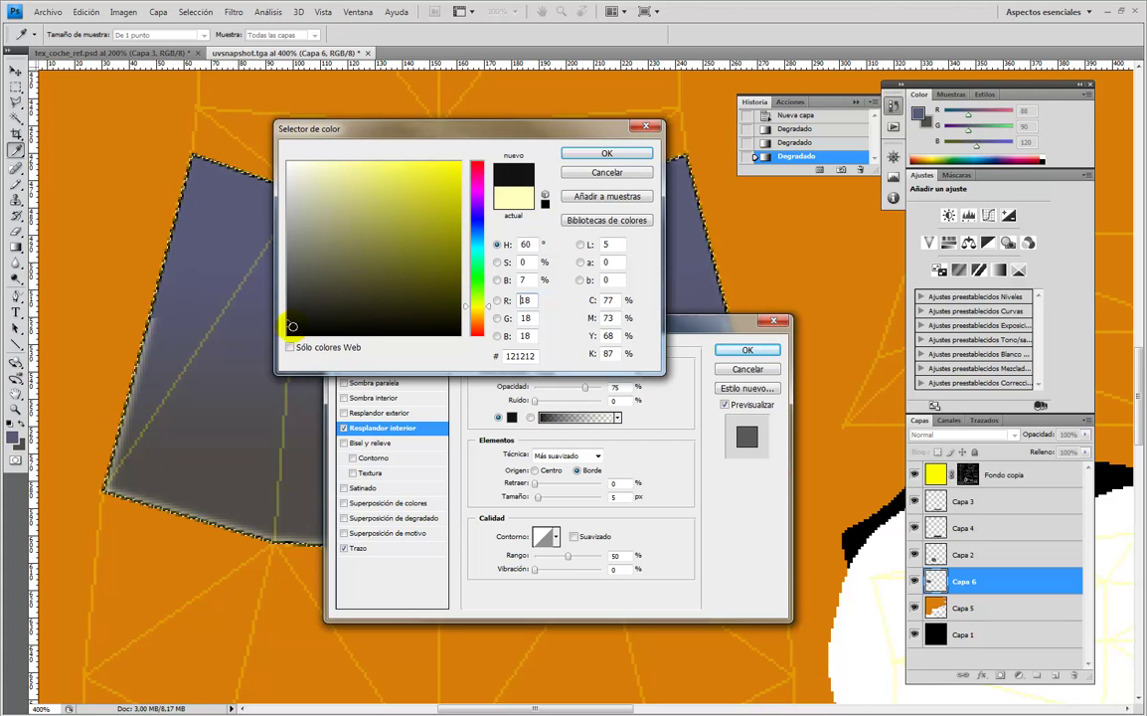
click(588, 155)
click(597, 455)
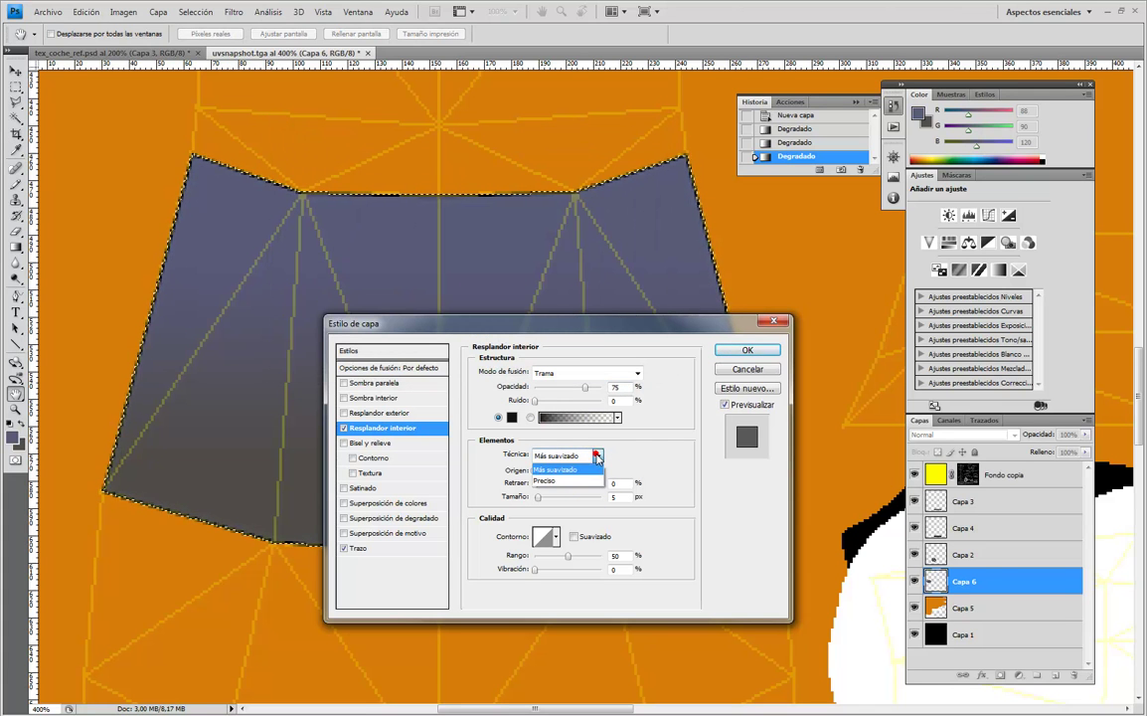
click(597, 455)
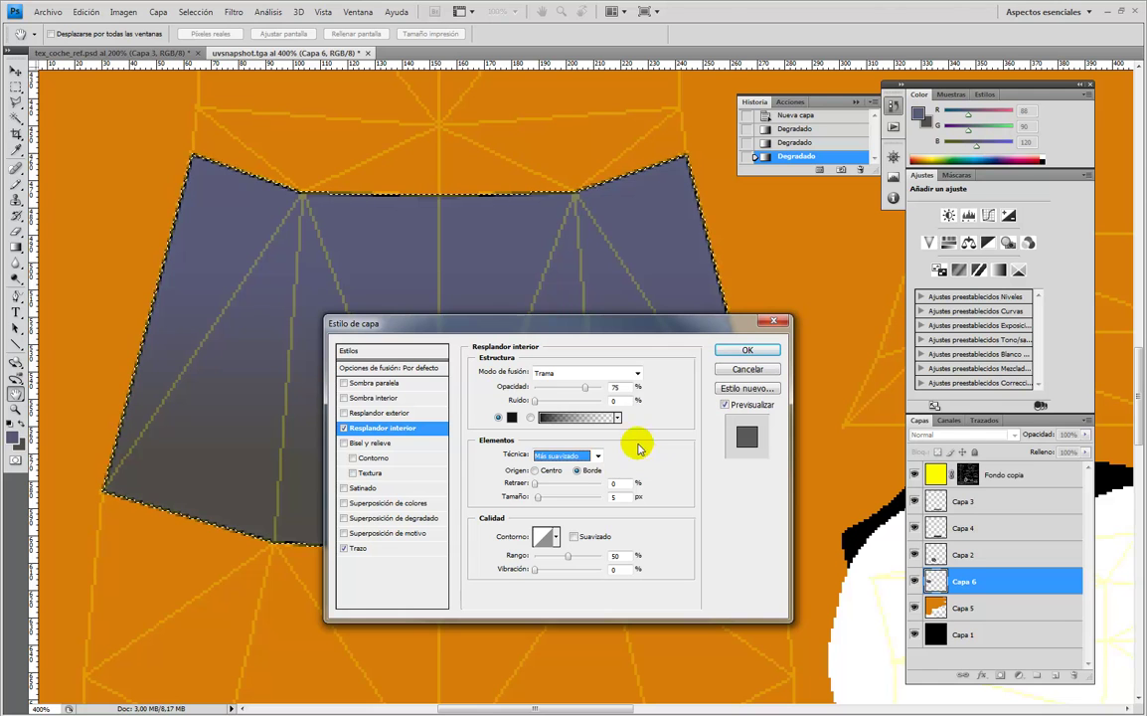
click(637, 374)
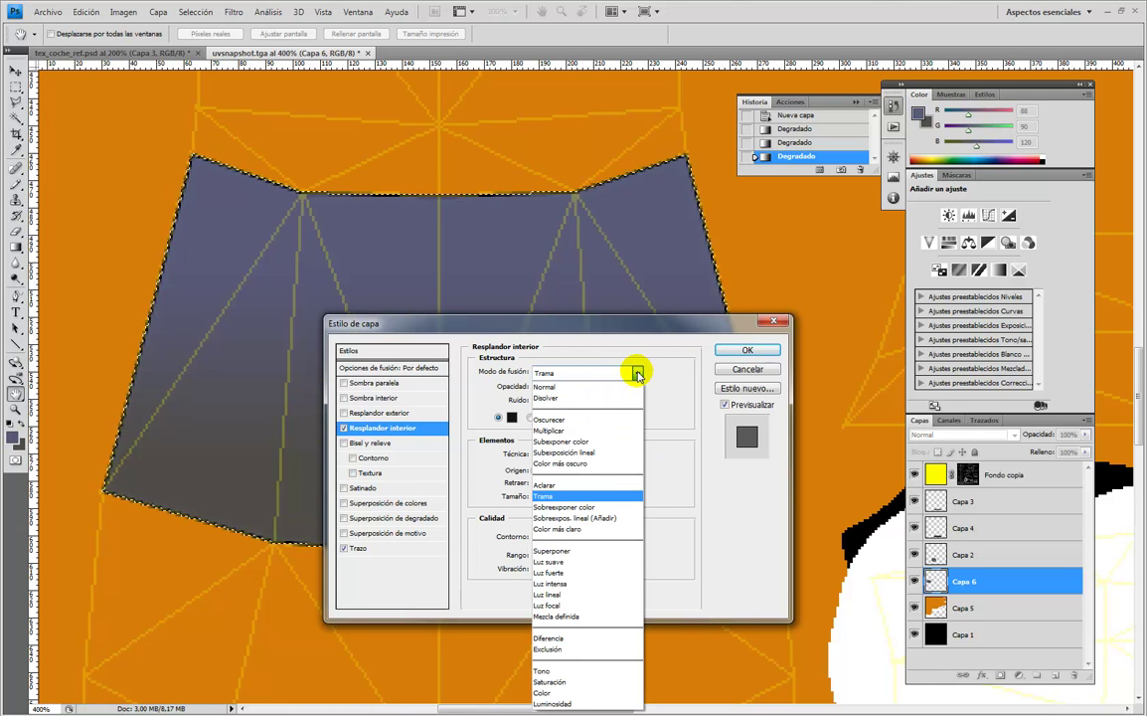
click(596, 419)
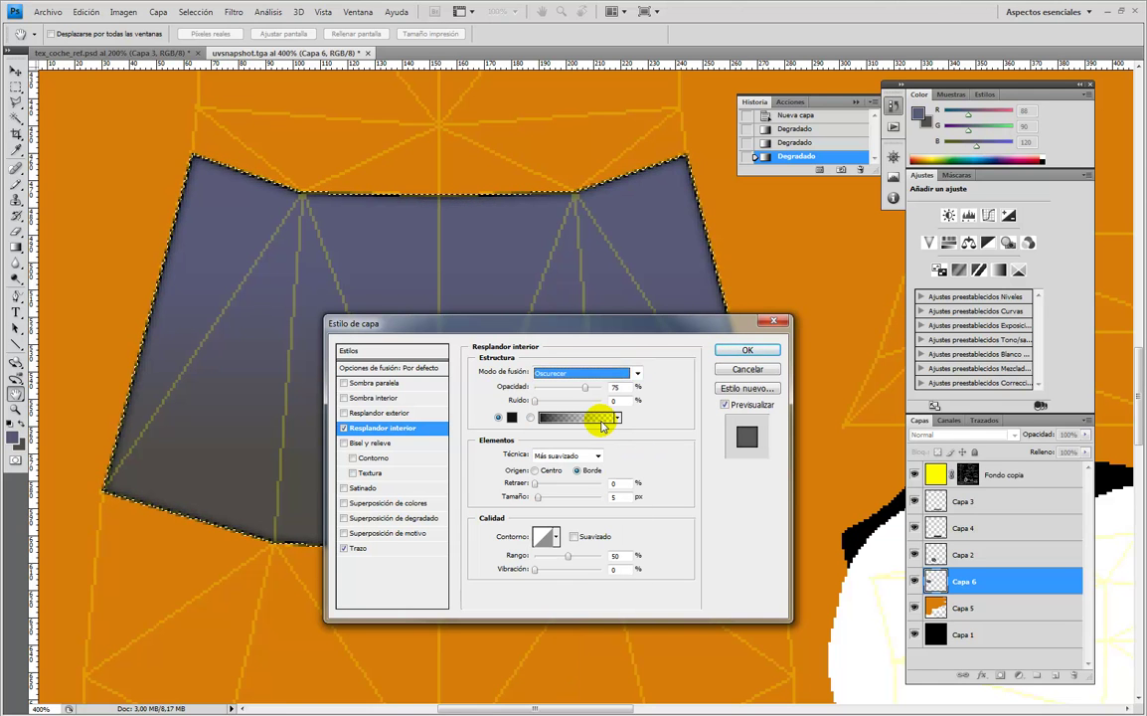
click(746, 350)
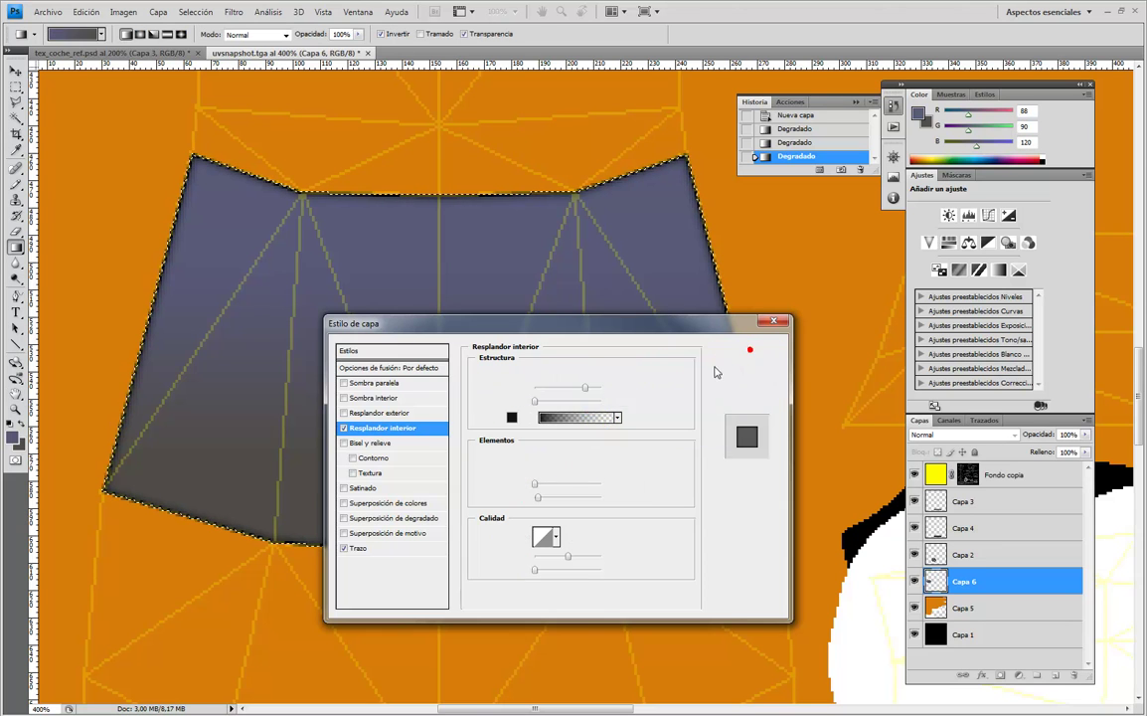
Deselect the window shape and hide the Fondo copia wireframe layer to check the texture.
key(ctrl+d)
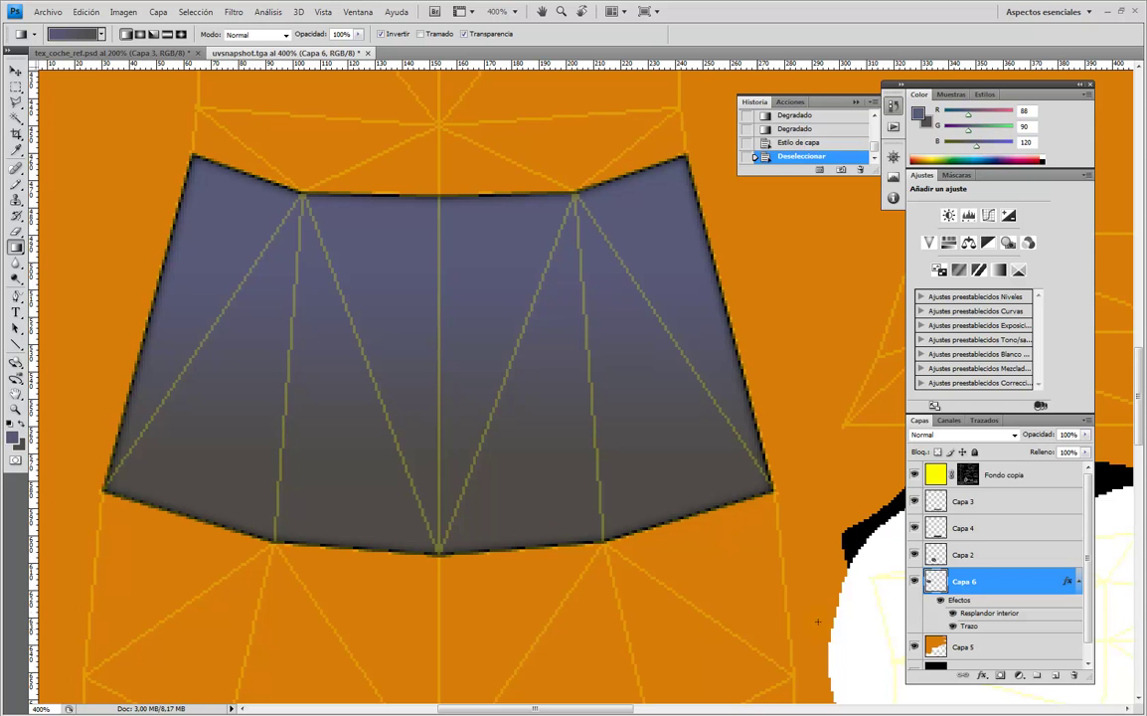
click(914, 474)
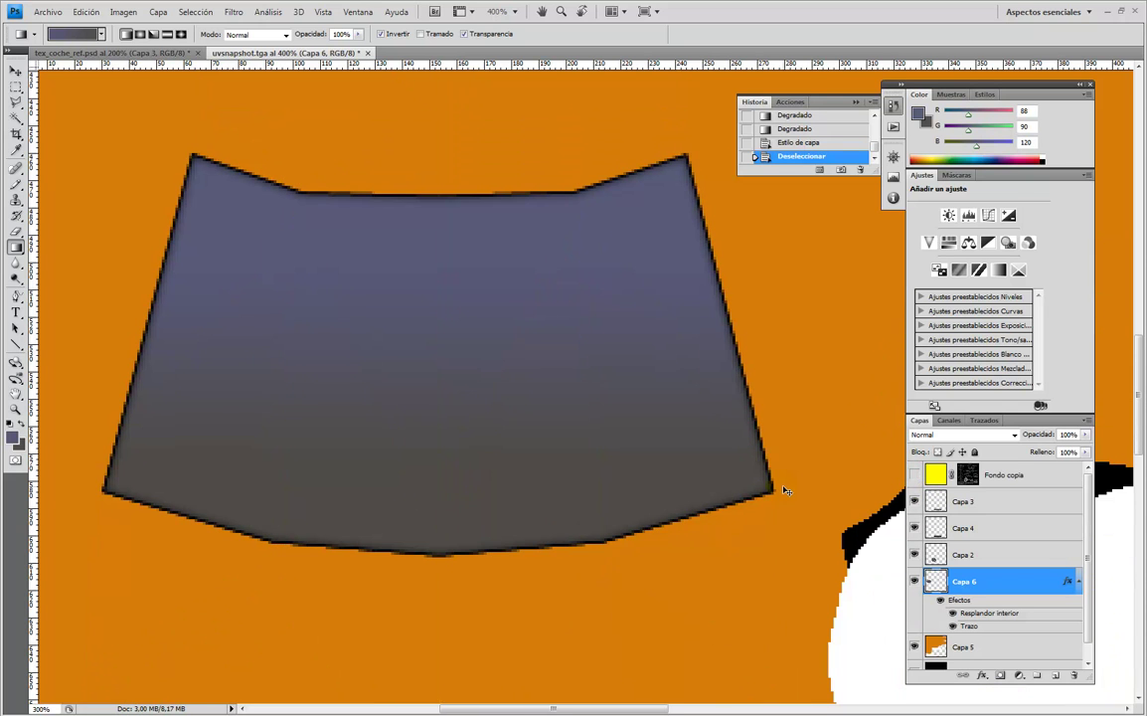
alt+scroll(785, 490, down, 4)
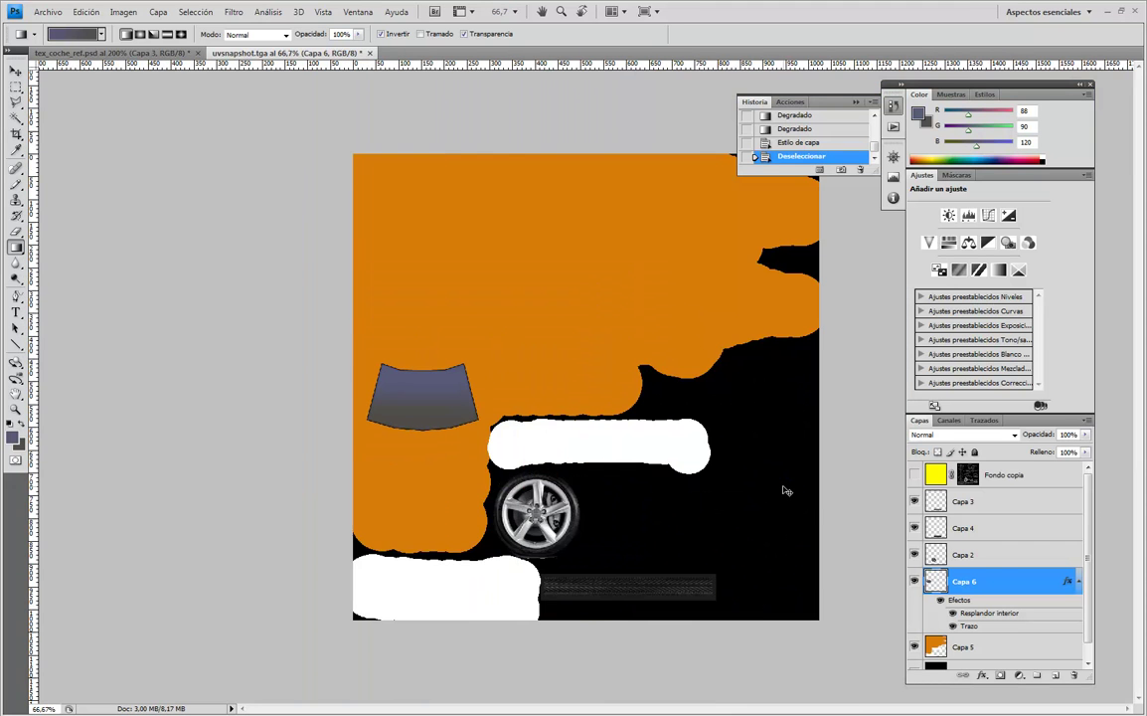
alt+scroll(785, 490, up, 3)
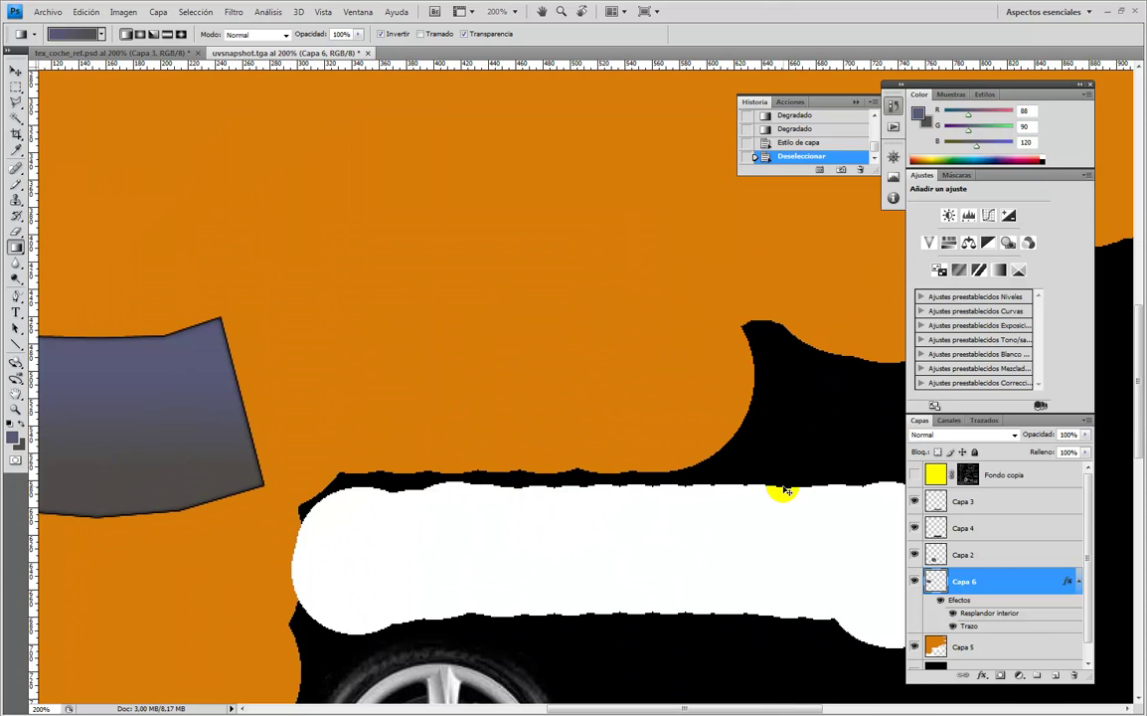
drag(306, 438, 477, 260)
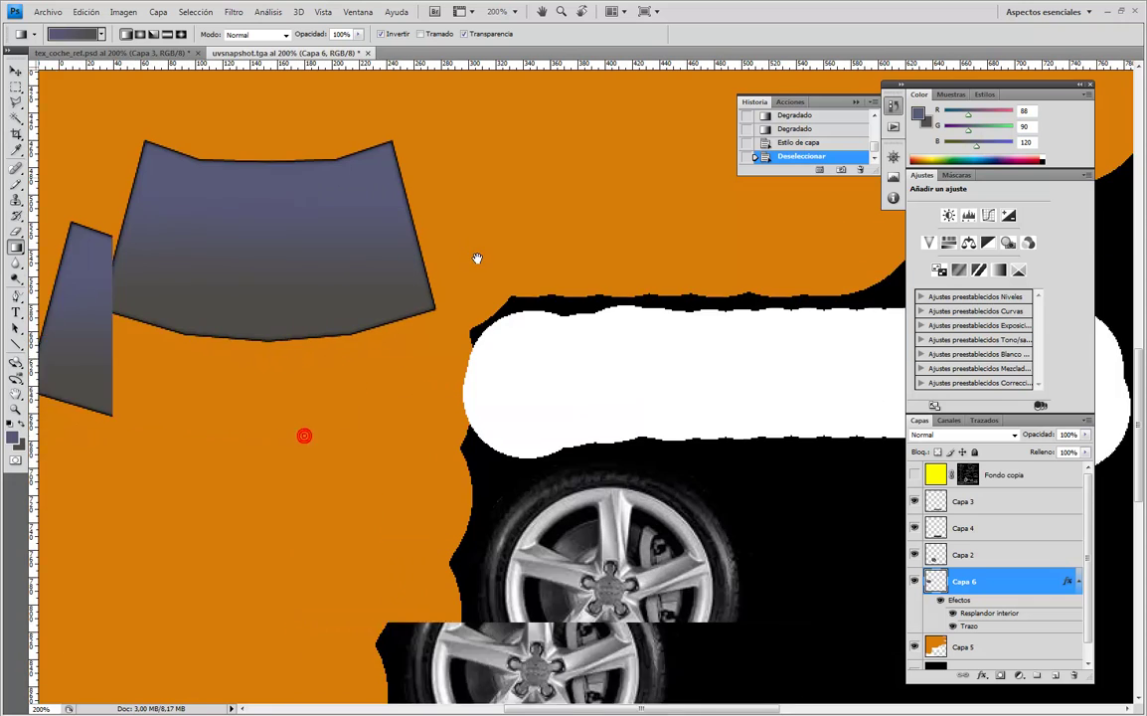
Save the texture as a non-interlaced PNG over the existing textura file in the project's sourceimages folder.
click(103, 36)
click(47, 12)
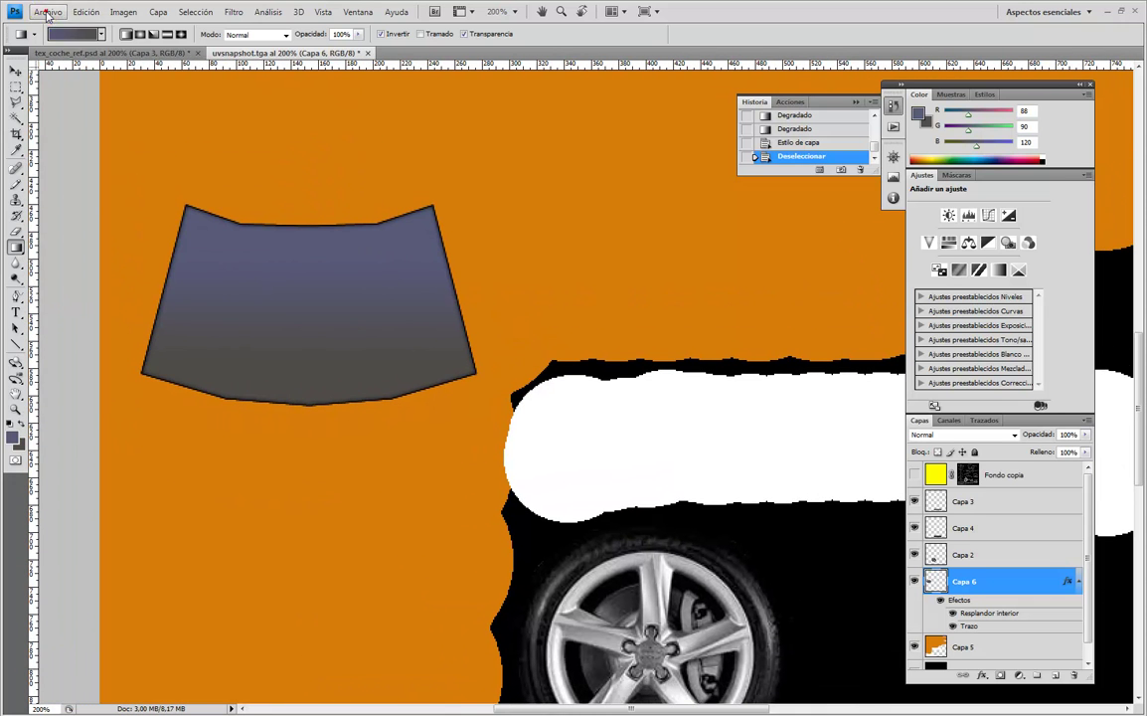
click(45, 197)
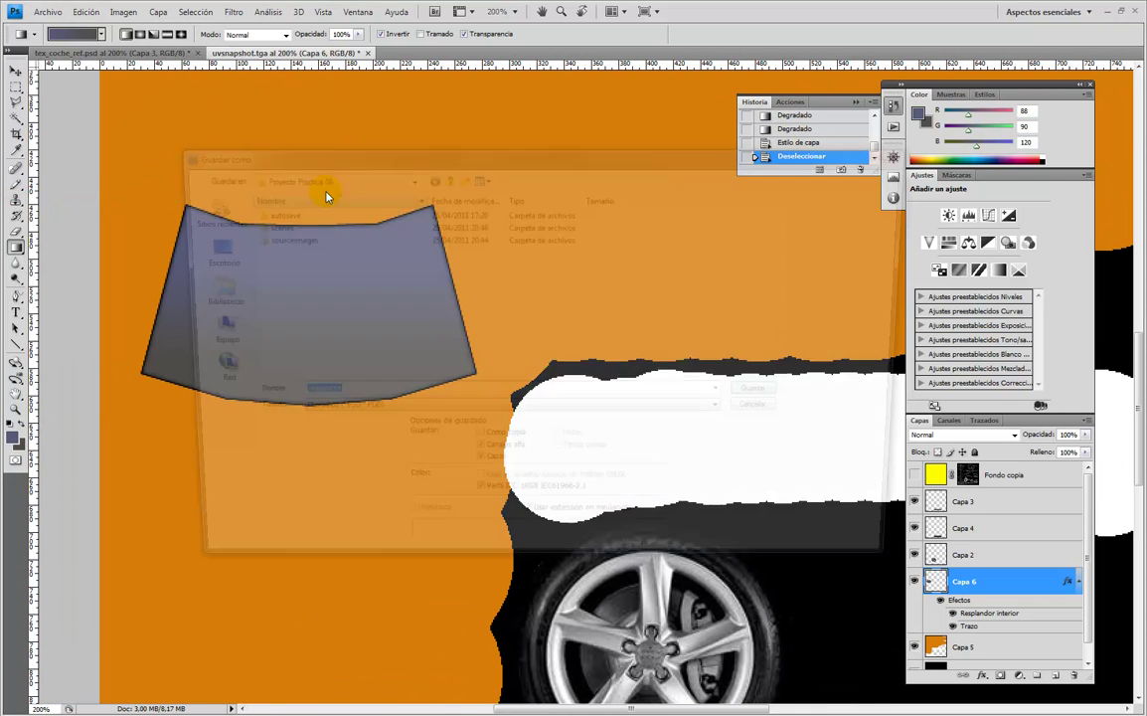
click(281, 238)
double_click(282, 239)
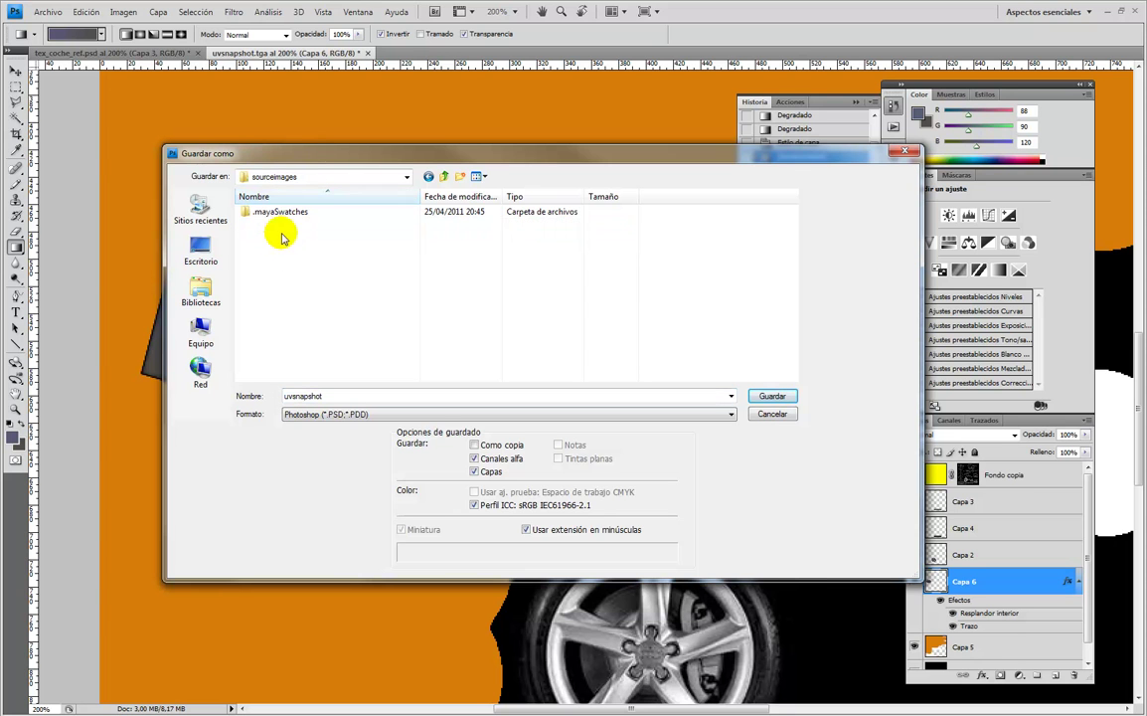
click(353, 415)
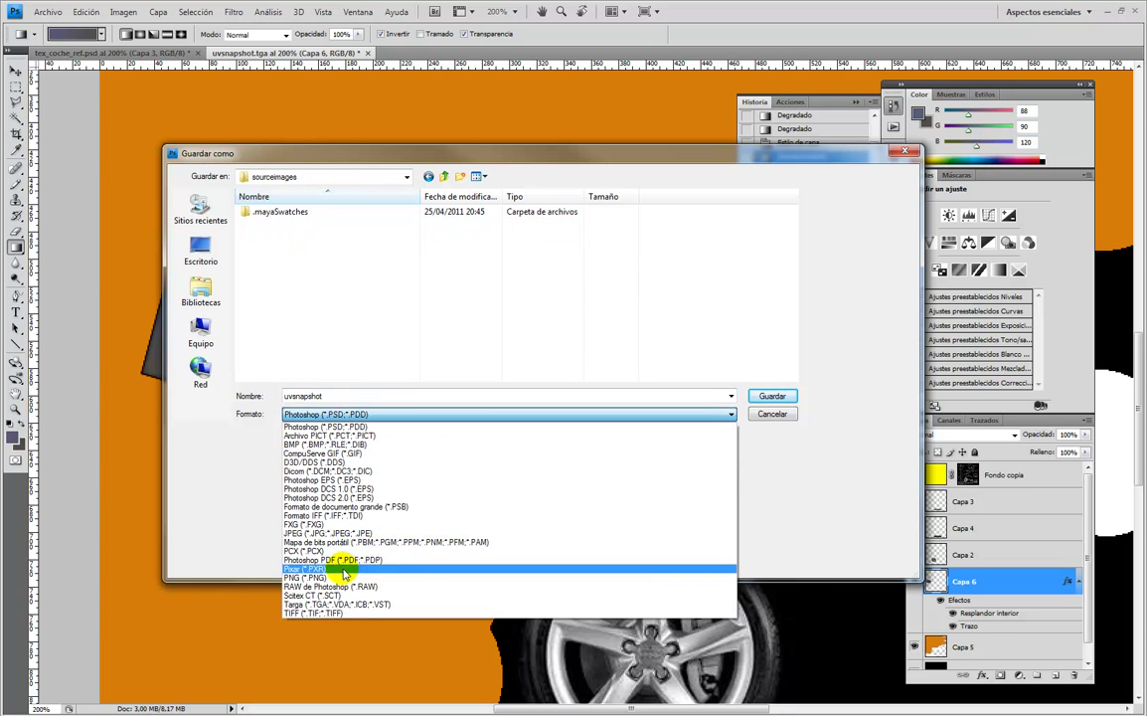
click(306, 578)
click(267, 226)
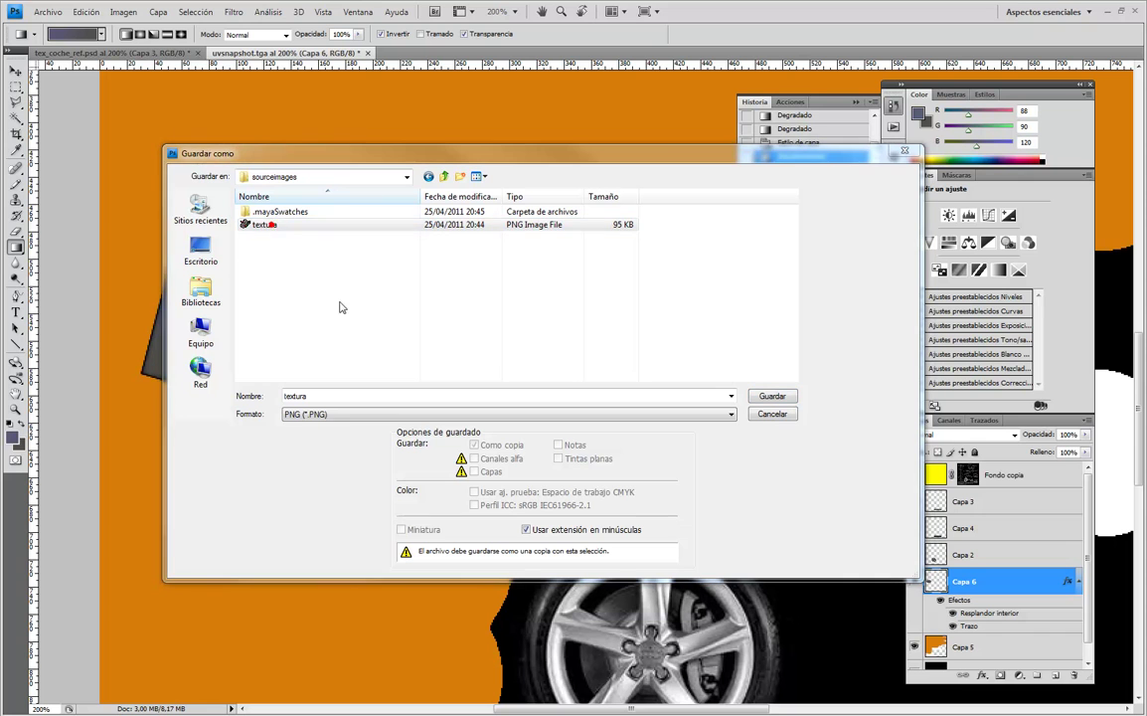
key(Return)
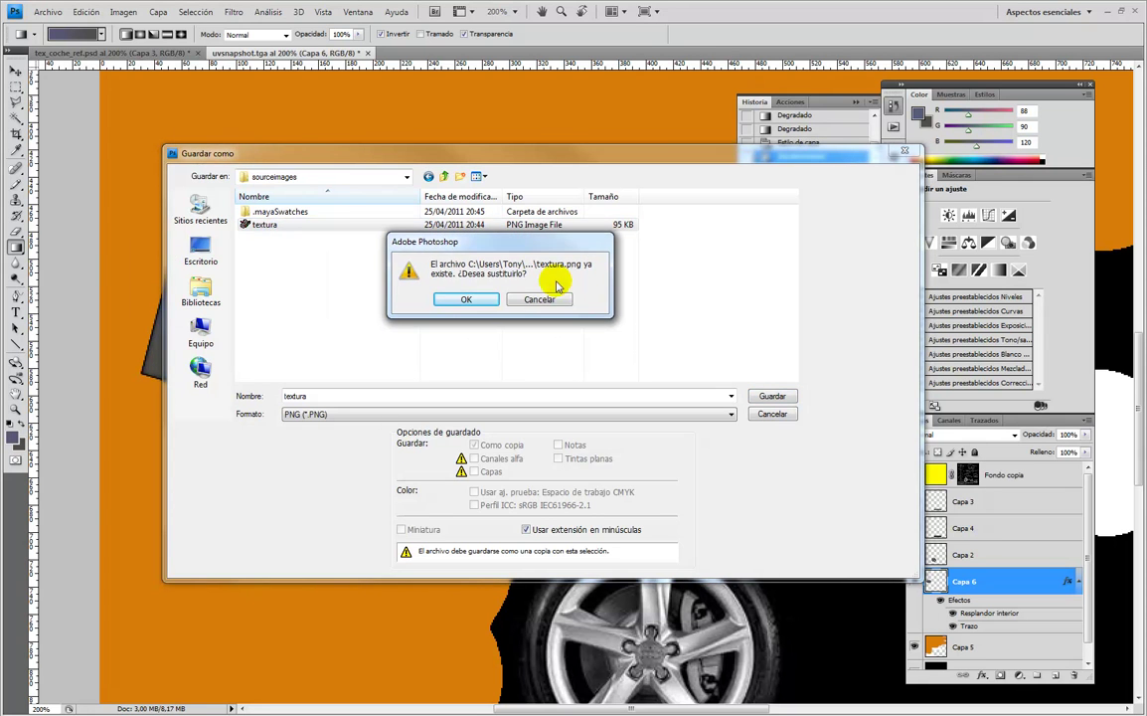
click(450, 295)
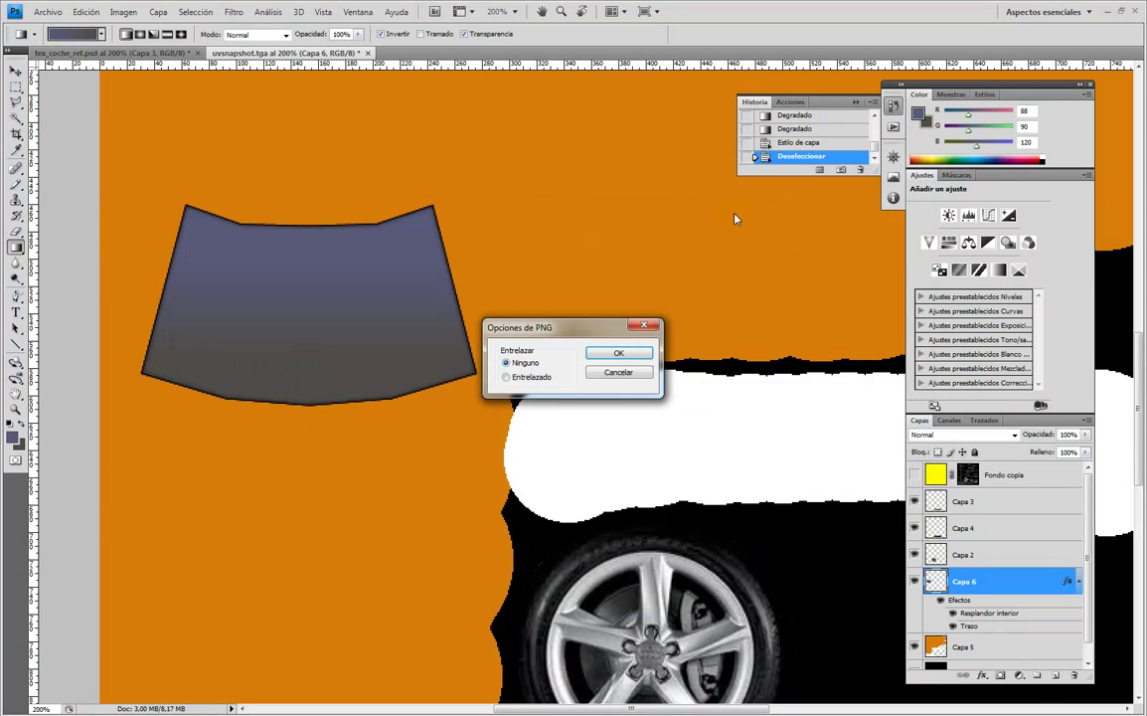
click(637, 352)
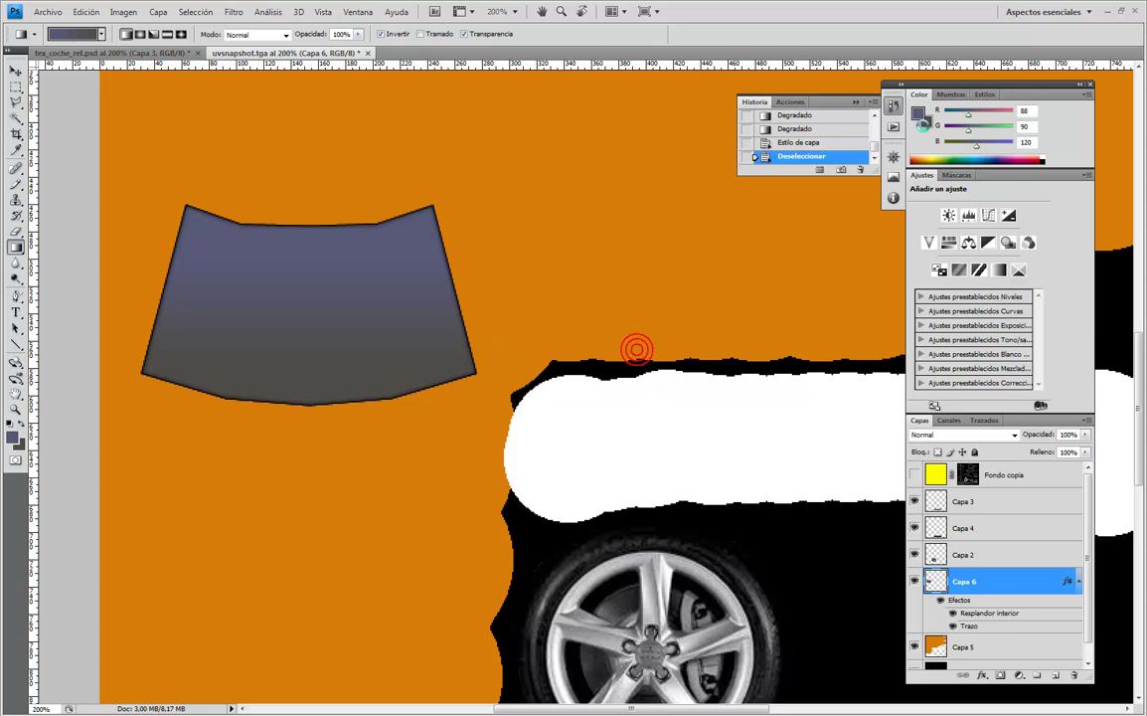
Switch to Maya, reload sourceimages\textura.png in the colour file node of the car's lambert2 material, and deselect the car to check the windscreen.
click(1114, 10)
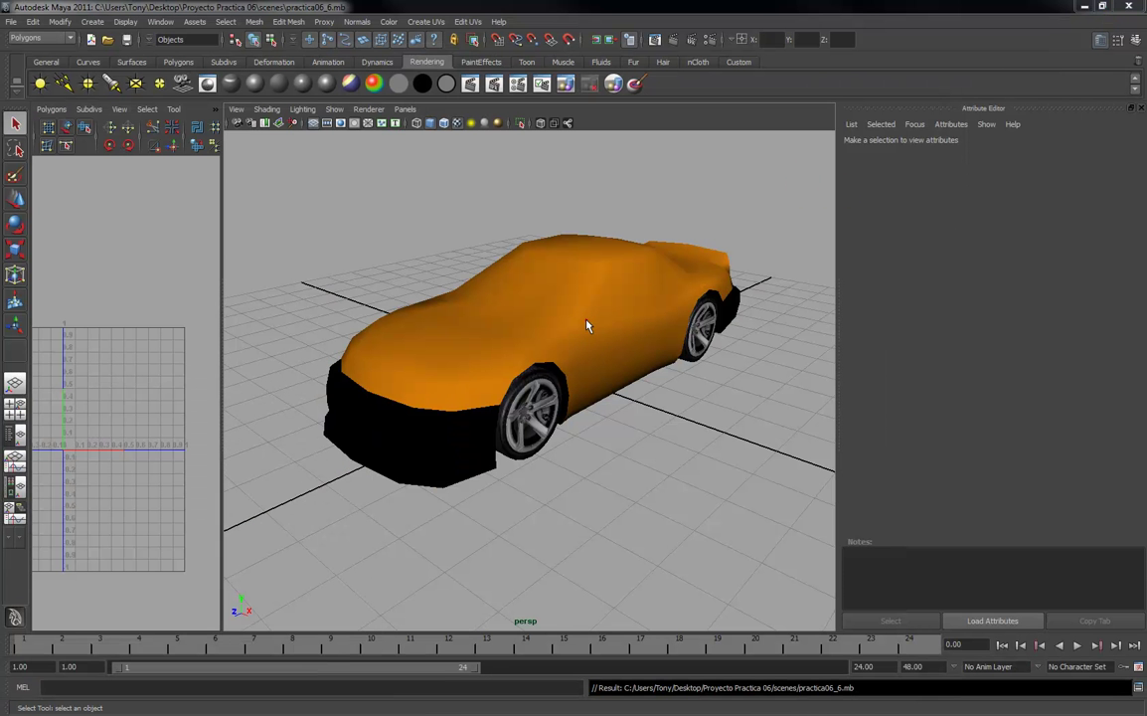
click(529, 288)
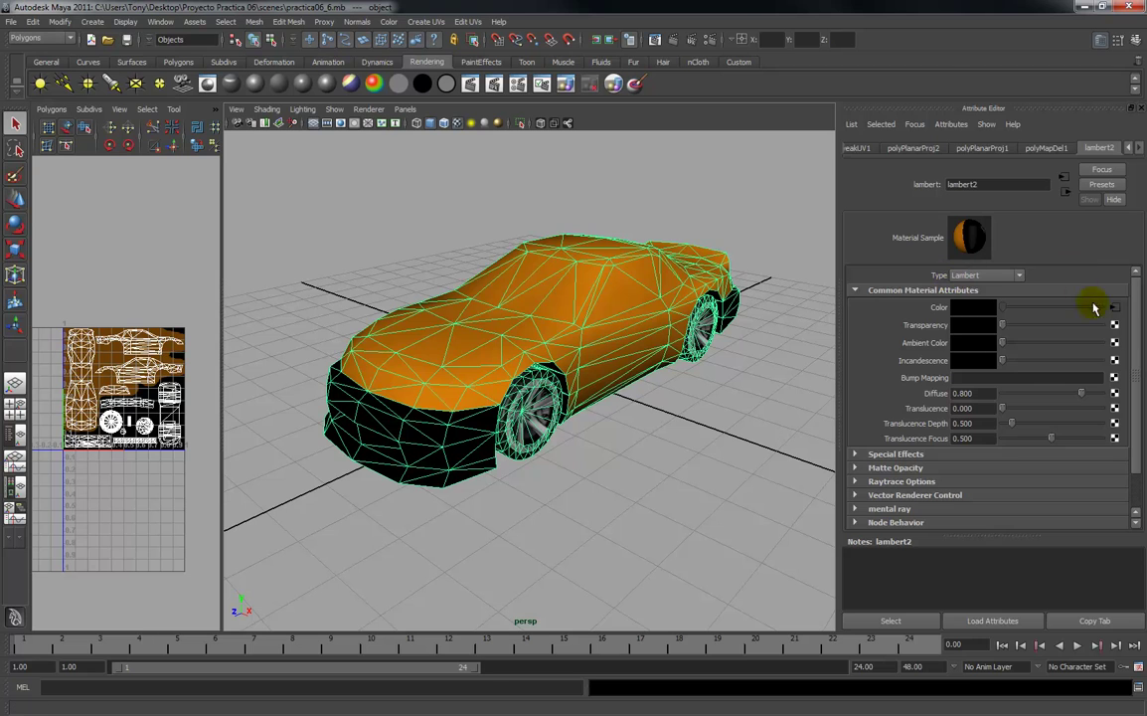
click(1114, 307)
alt+drag(636, 280, 594, 307)
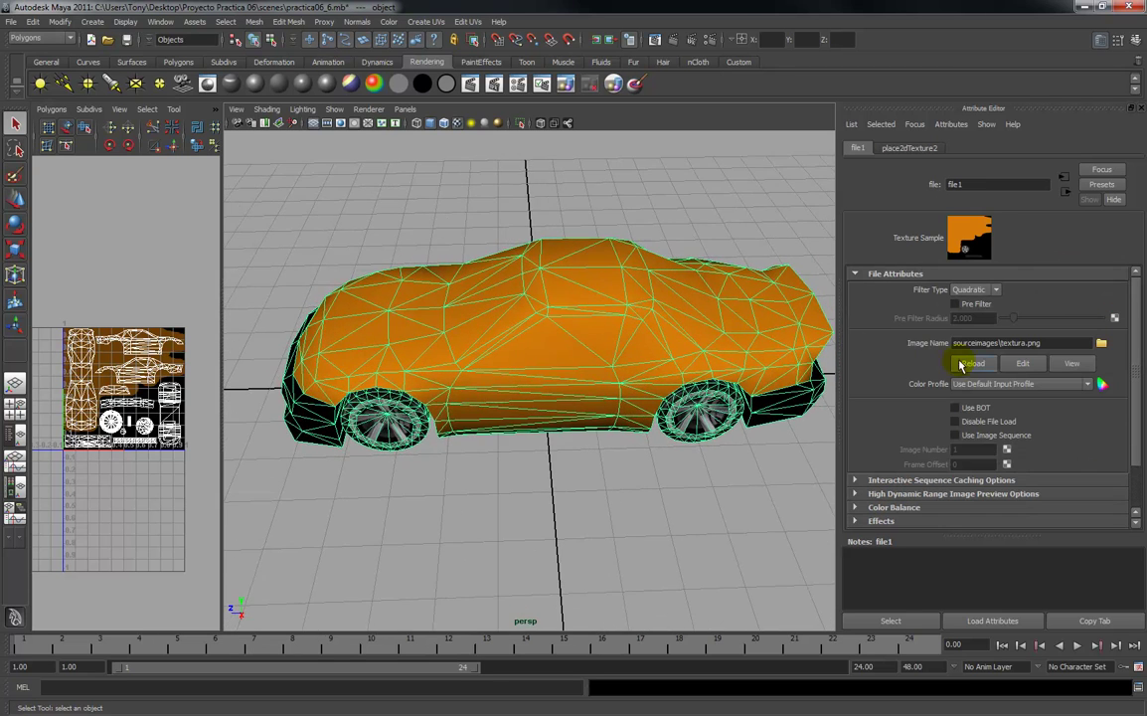
alt+drag(809, 368, 341, 315)
click(381, 302)
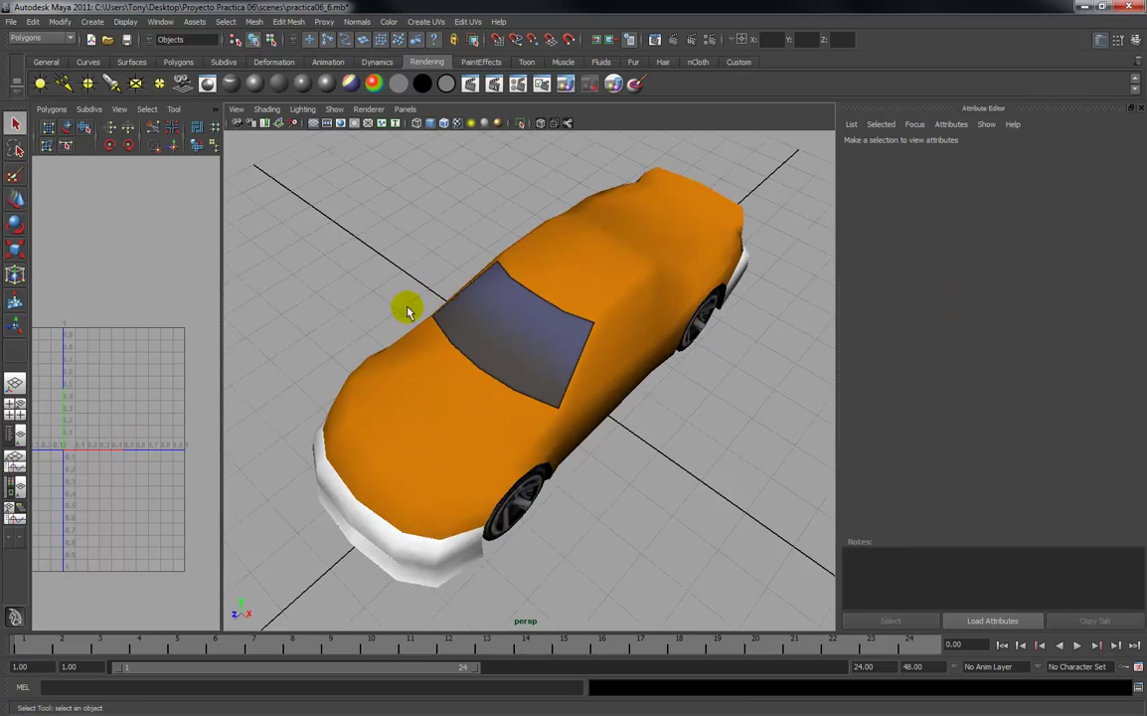
Check the car's front wheel and side in Maya, and switch to Photoshop to show the Fondo copia wireframe layer.
alt+right_drag(341, 315, 445, 438)
alt+drag(409, 377, 384, 338)
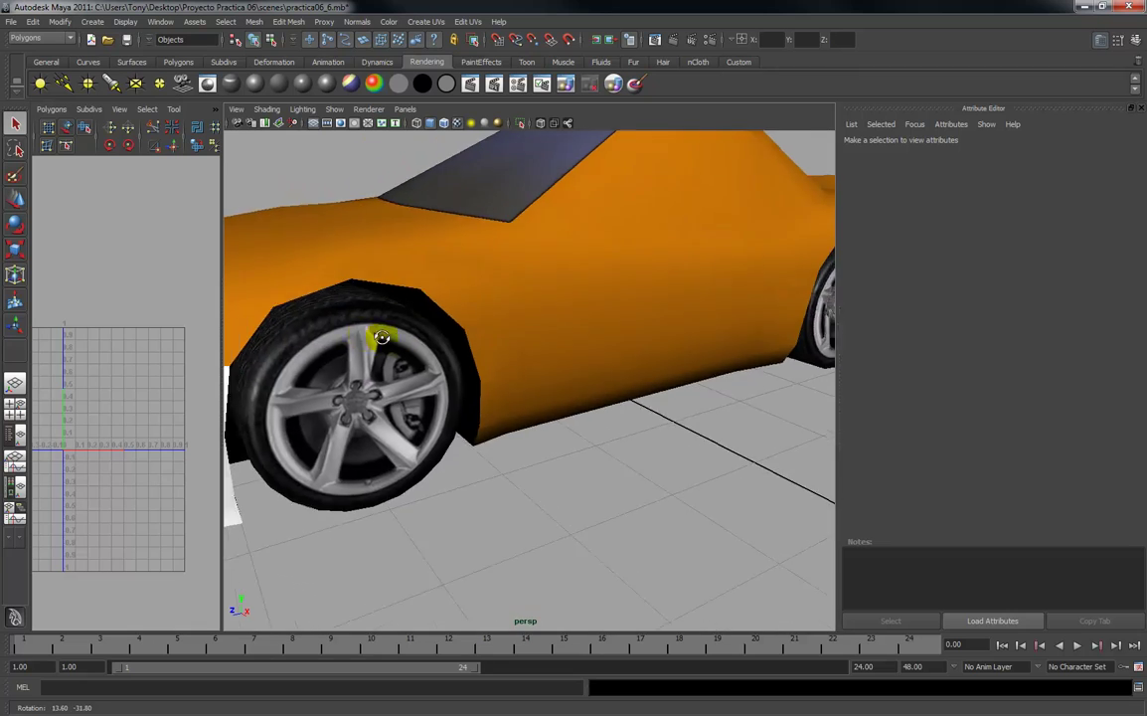
alt+right_drag(430, 363, 432, 290)
alt+drag(431, 290, 541, 397)
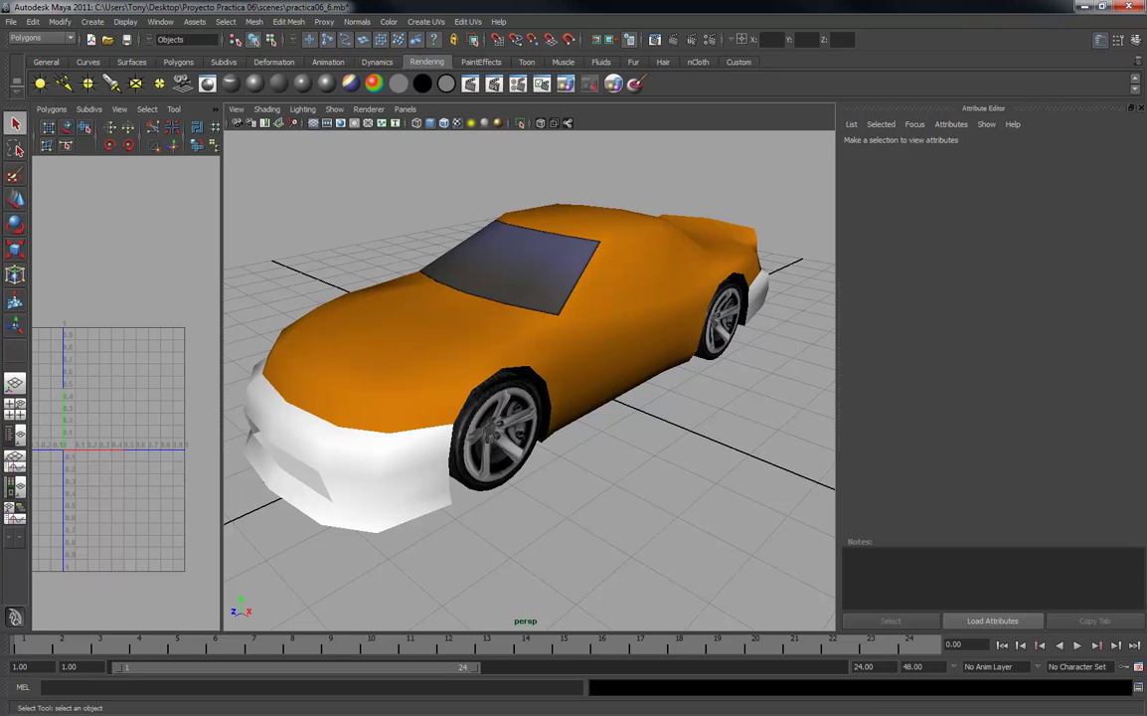
key(alt+Tab)
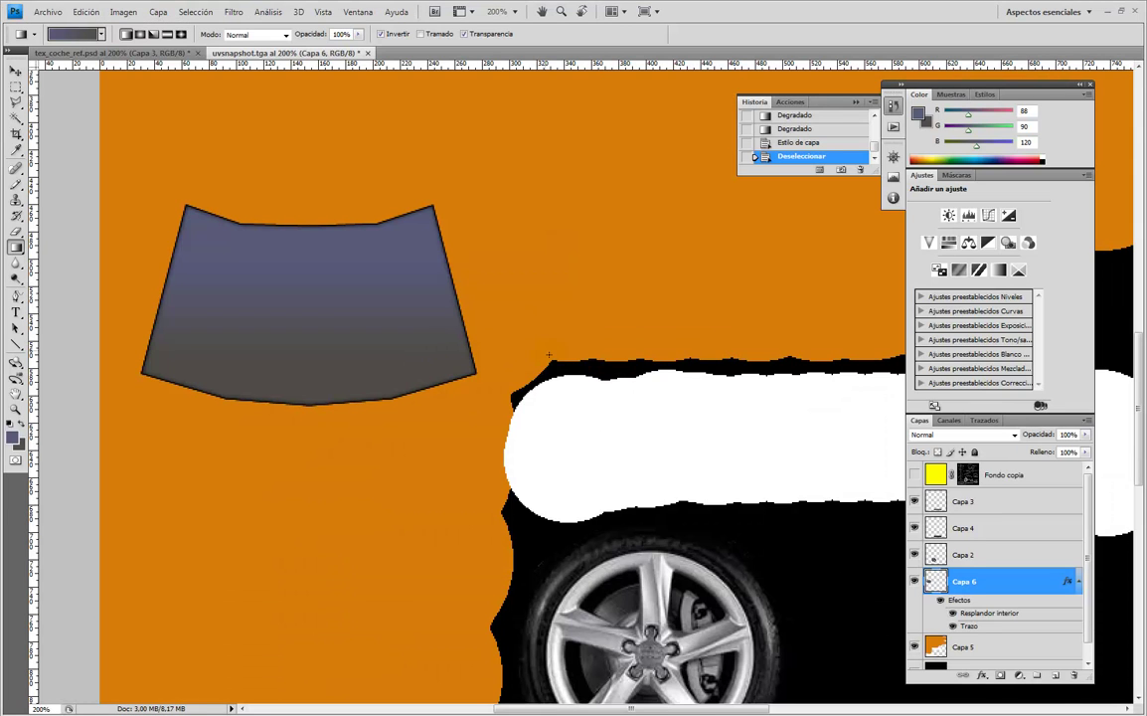
click(914, 474)
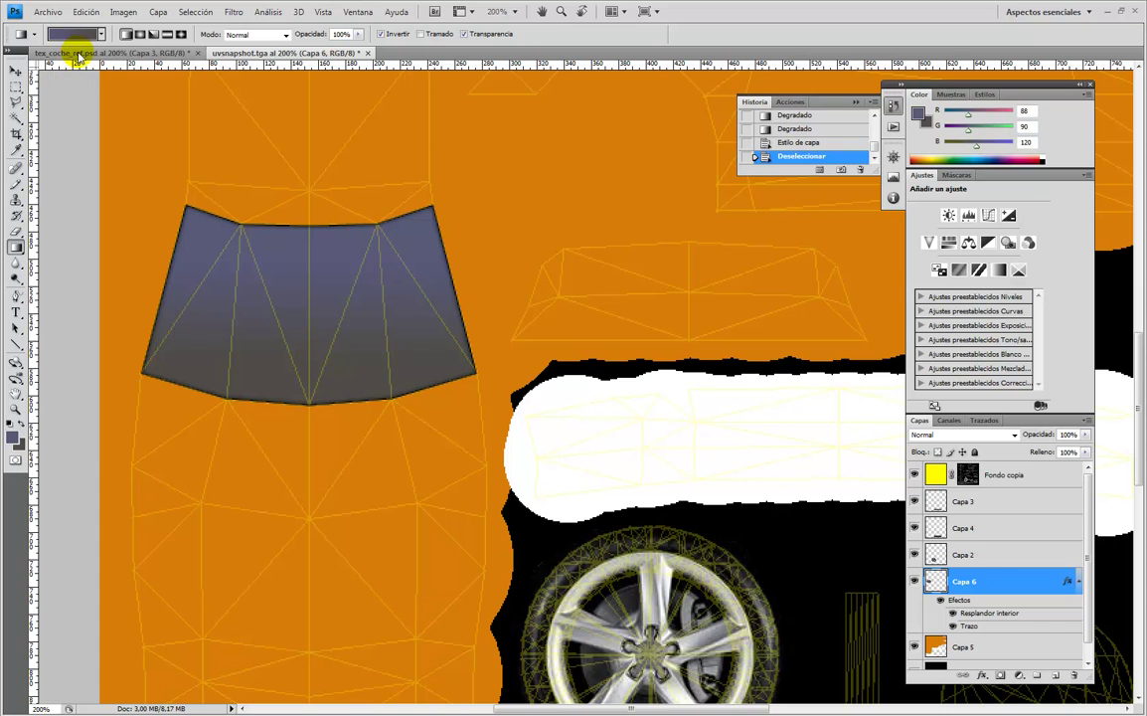
Bring up the tex_coche_ref.psd document and deselect the rectangular selection around the lower window.
click(77, 52)
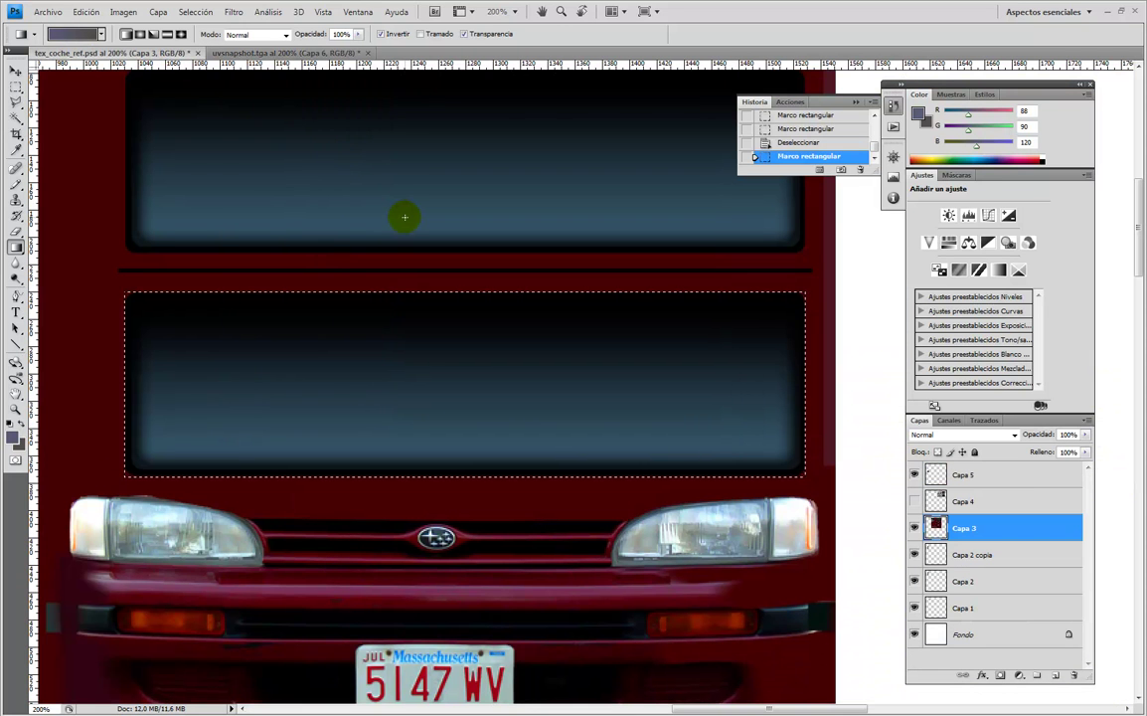
key(ctrl+d)
key(ctrl+minus)
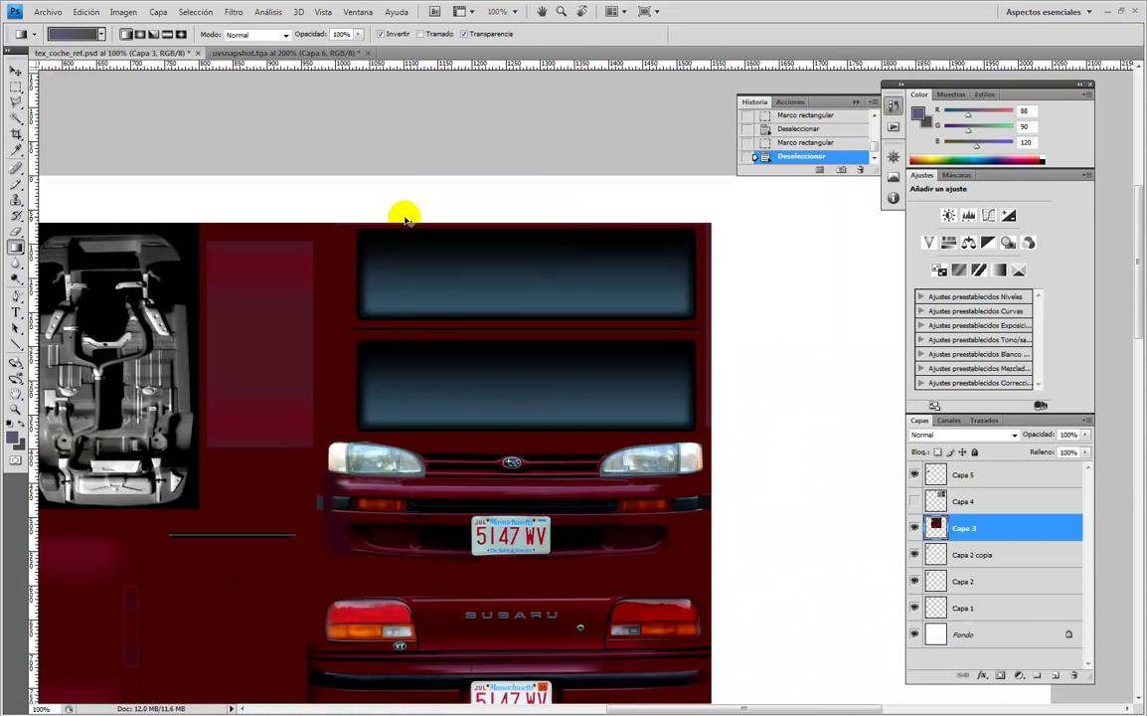
key(ctrl+minus)
key(ctrl+plus)
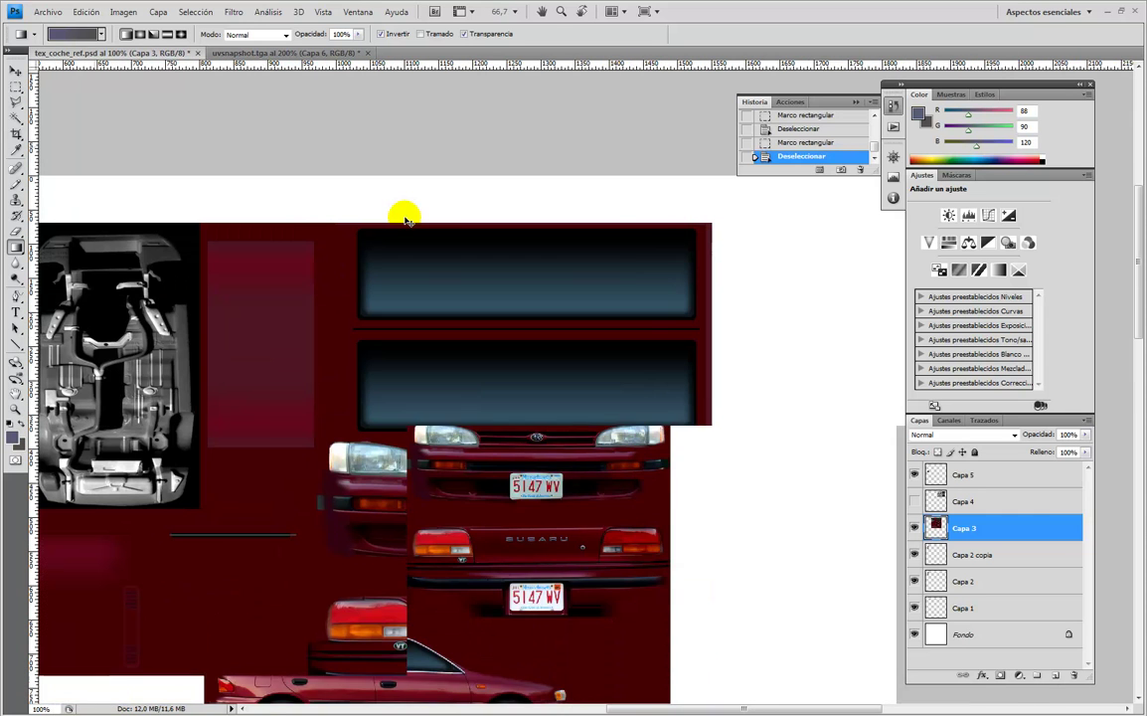
key(ctrl+minus)
Show Capa 4 to examine its vehicle and light references up close, and hide the layer again.
click(1050, 525)
click(914, 502)
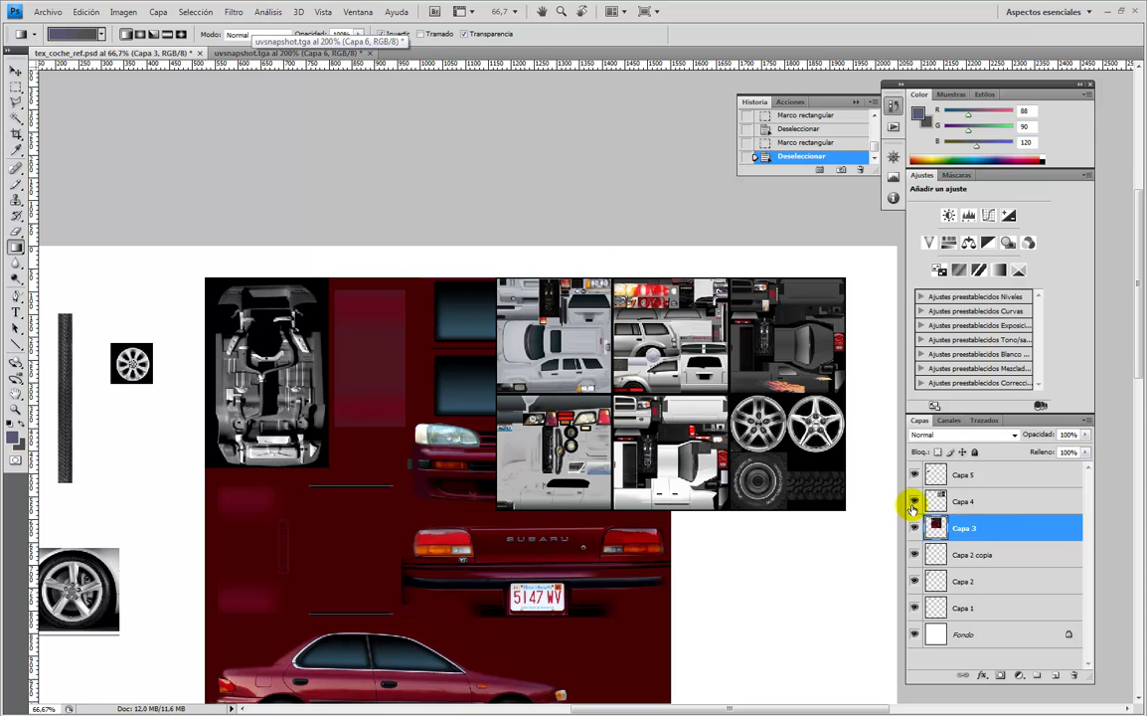
key(ctrl+plus)
key(ctrl+plus)
drag(671, 328, 678, 411)
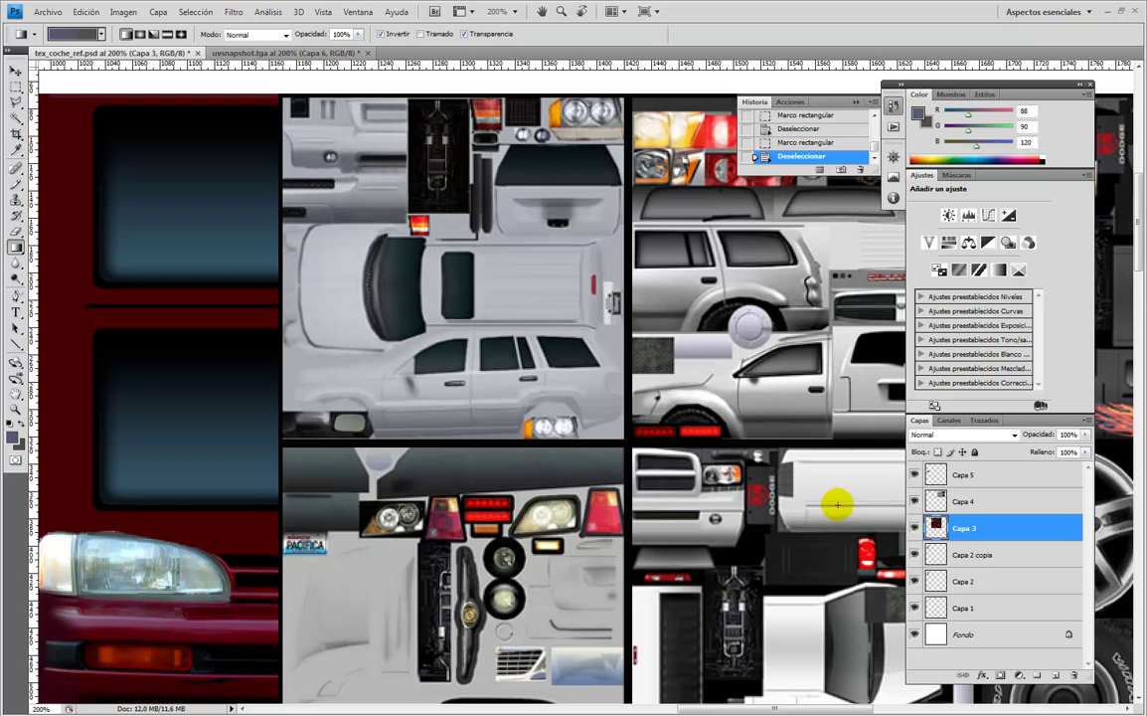
click(912, 501)
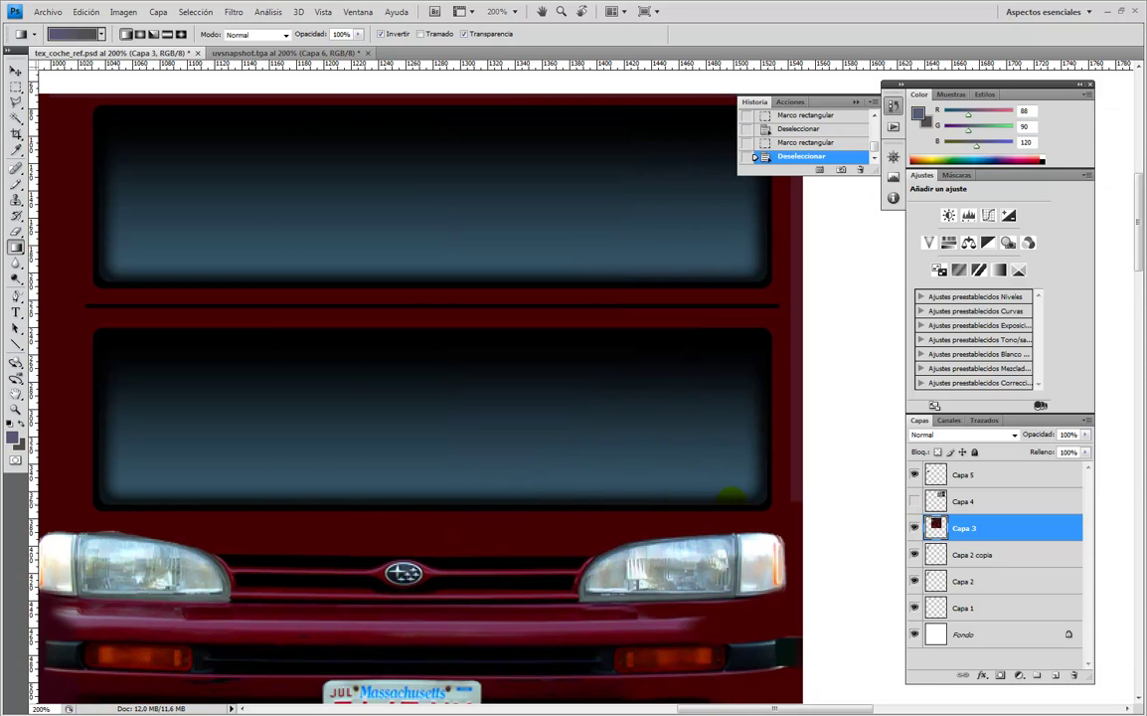
Select the right-hand rear light of the red Subaru on Capa 3 with a rectangular marquee around its surround.
scroll(546, 304, down, 5)
scroll(543, 254, down, 3)
scroll(533, 343, right, 1)
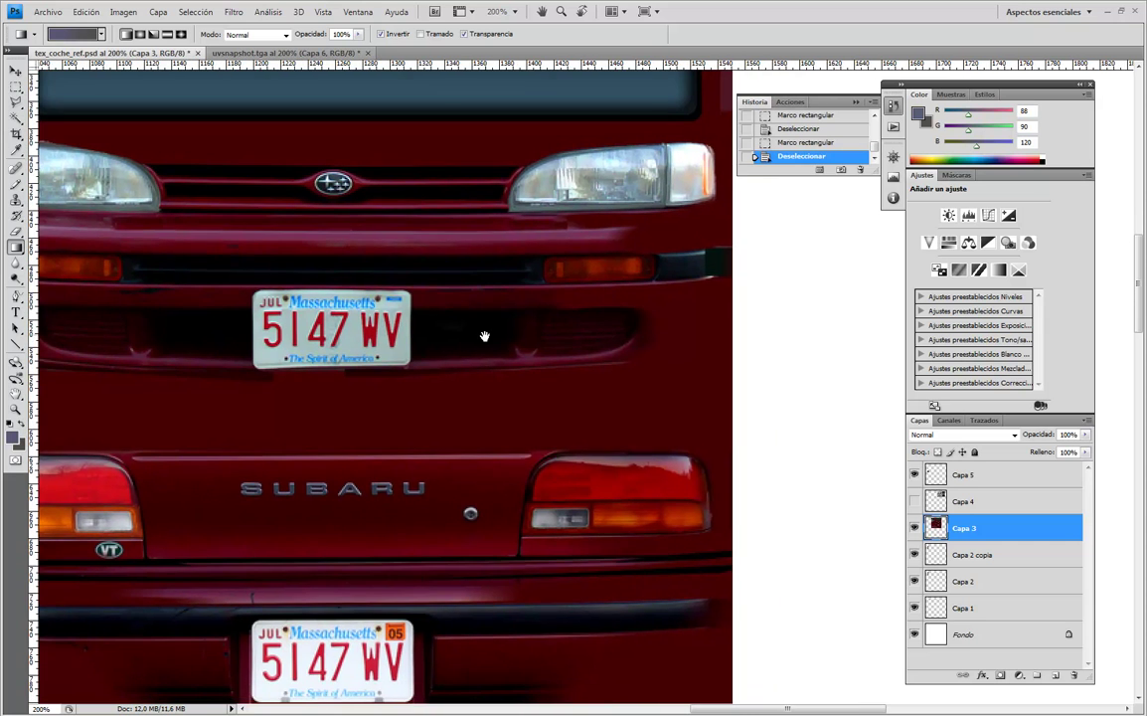
drag(520, 387, 411, 356)
key(ctrl+plus)
drag(438, 356, 456, 305)
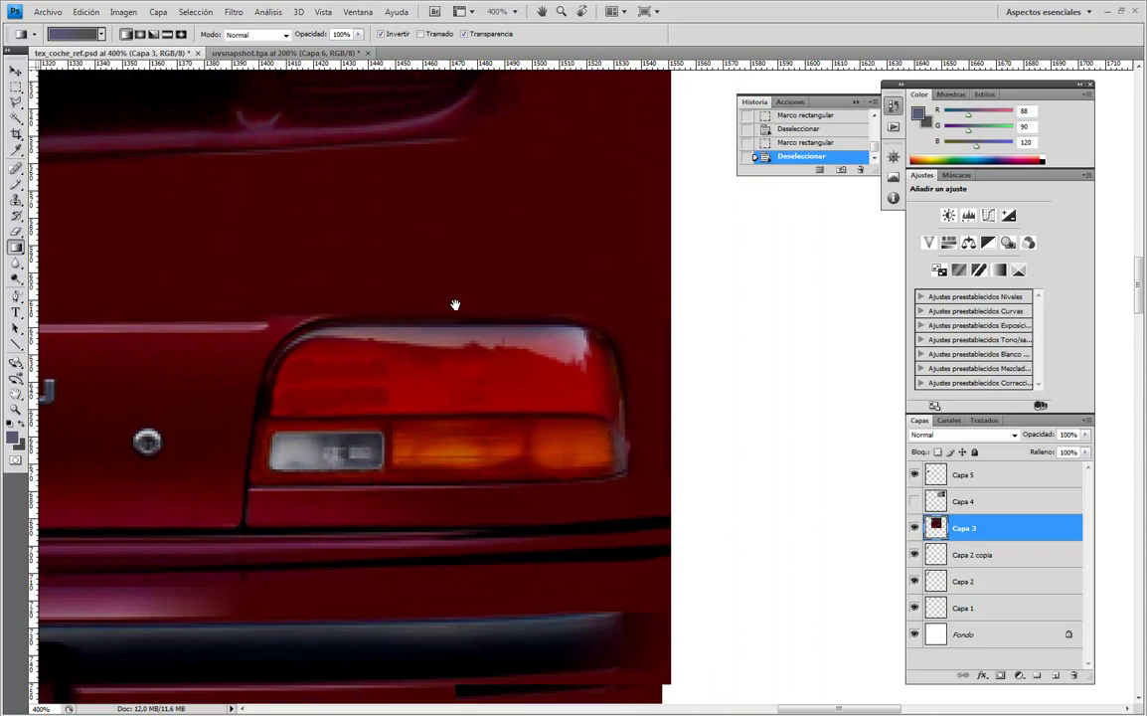
click(18, 90)
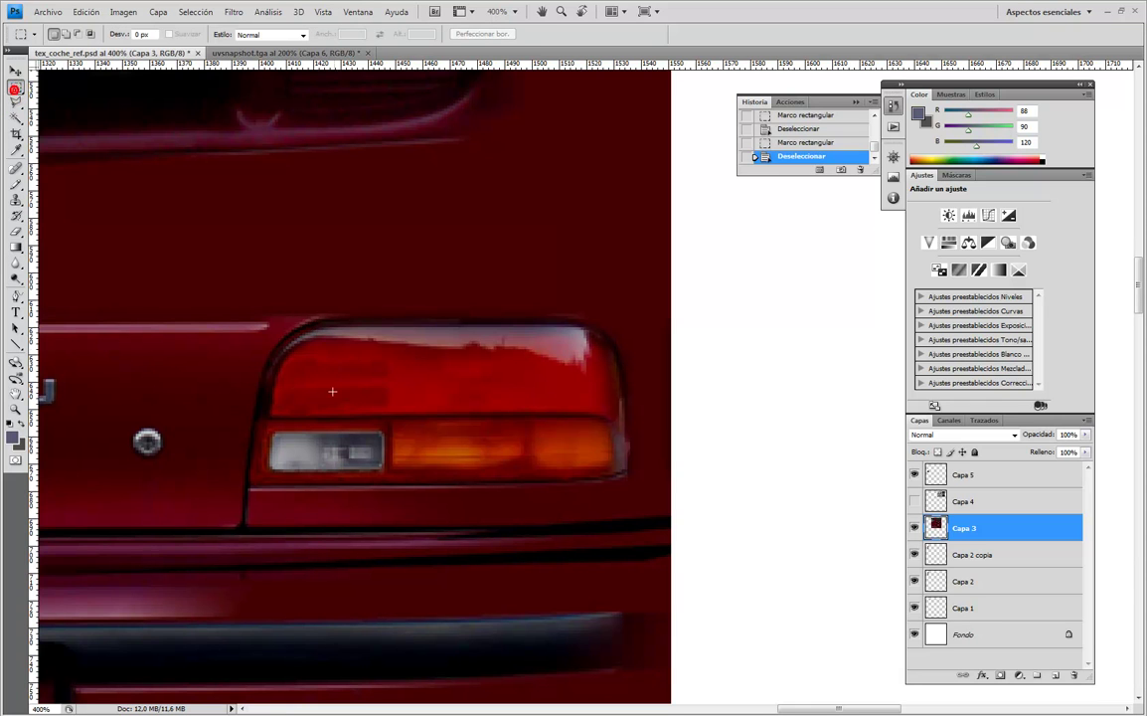
drag(391, 410, 652, 496)
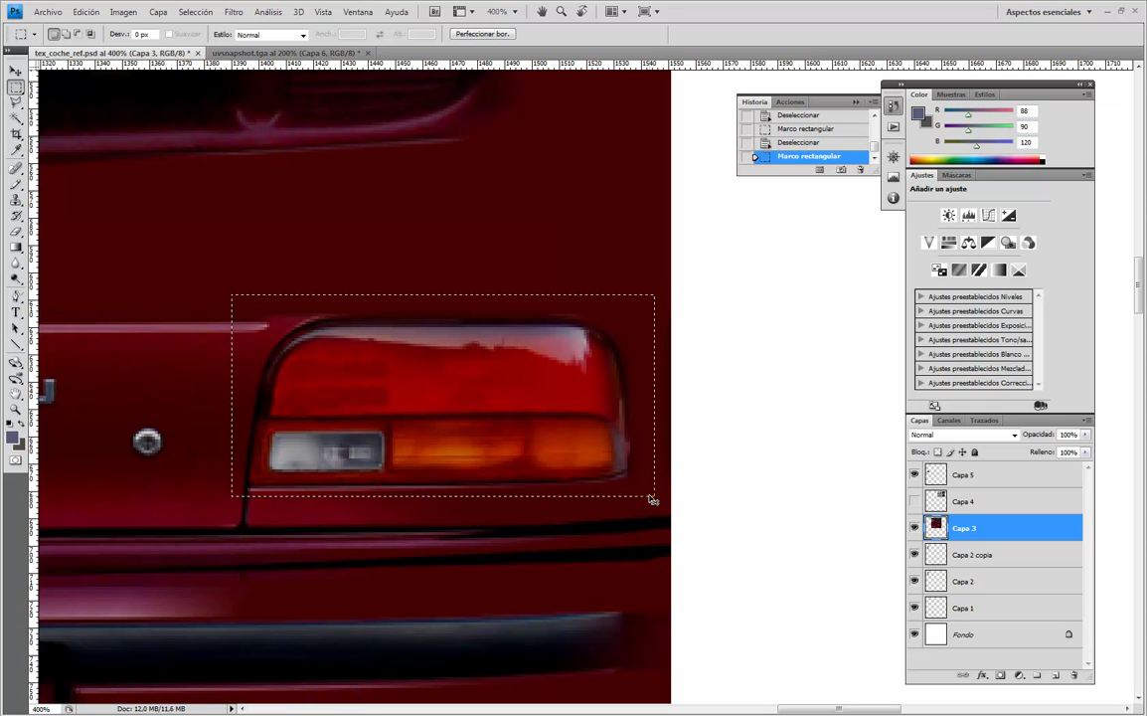
click(517, 540)
drag(391, 465, 647, 525)
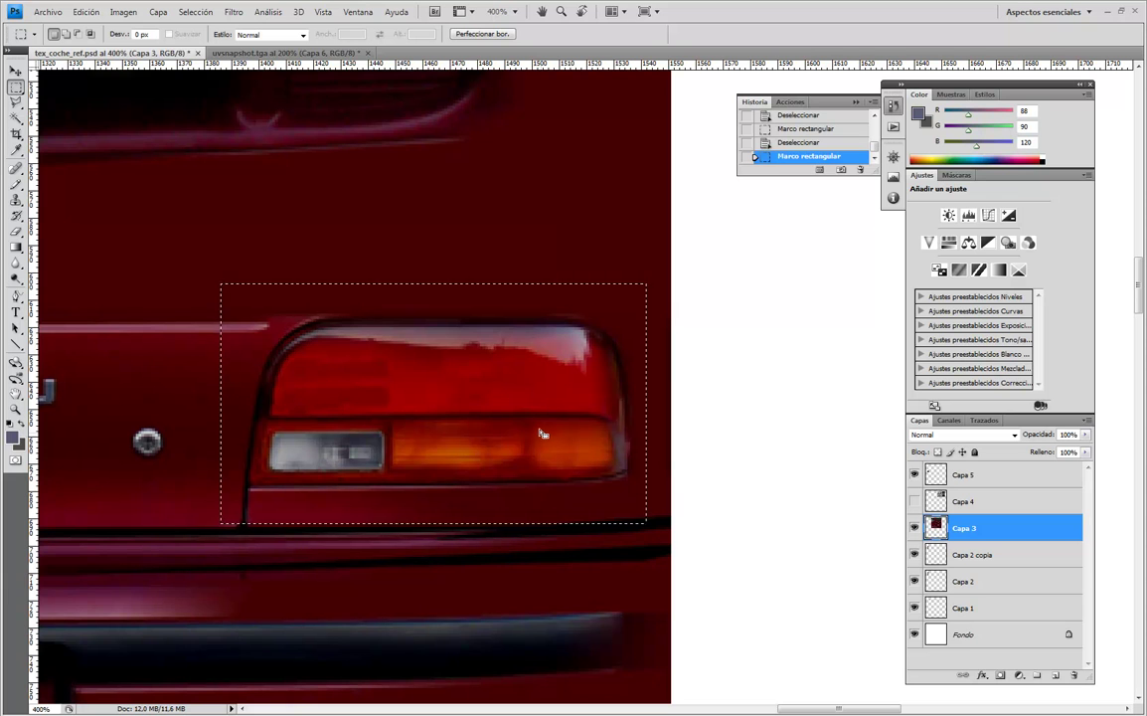
Copy the selected tail light into uvsnapshot.tga as a new layer and move it over the right end of the rear panel's wireframe.
click(231, 52)
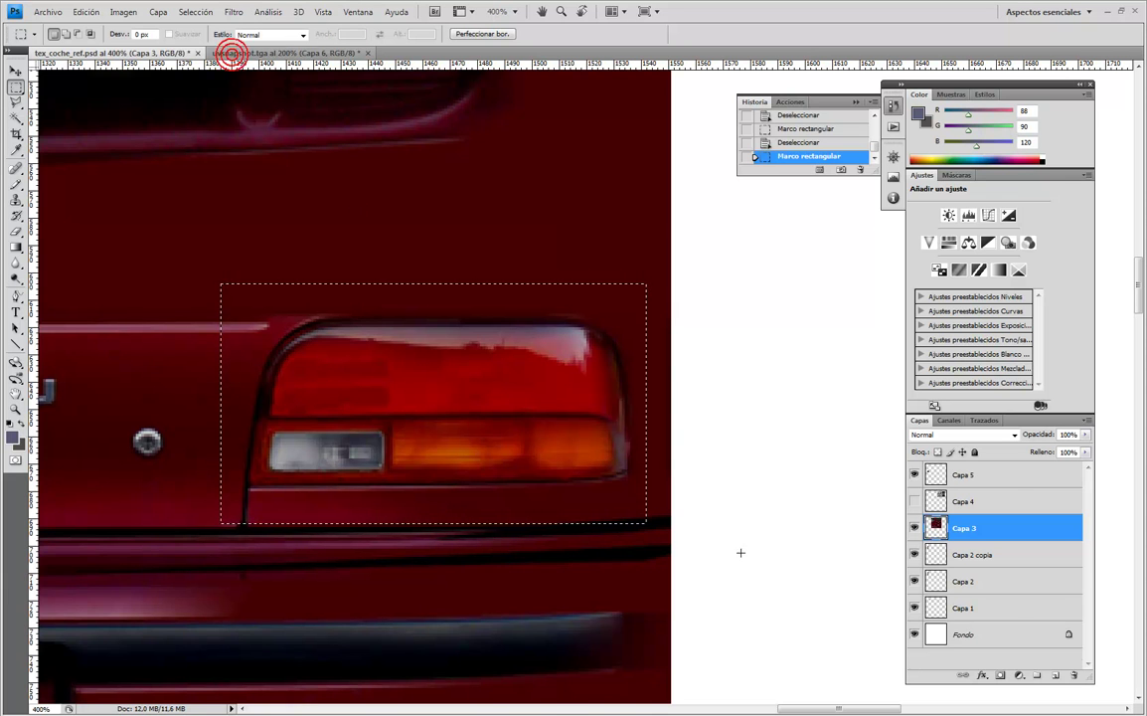
key(ctrl+v)
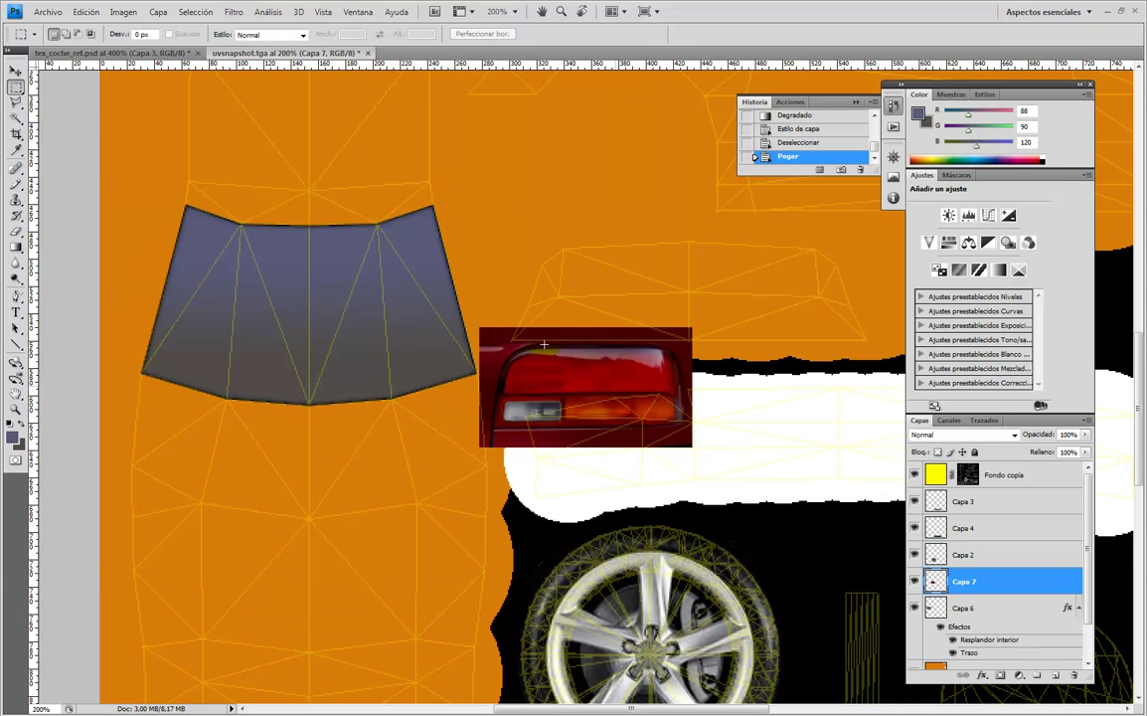
click(15, 71)
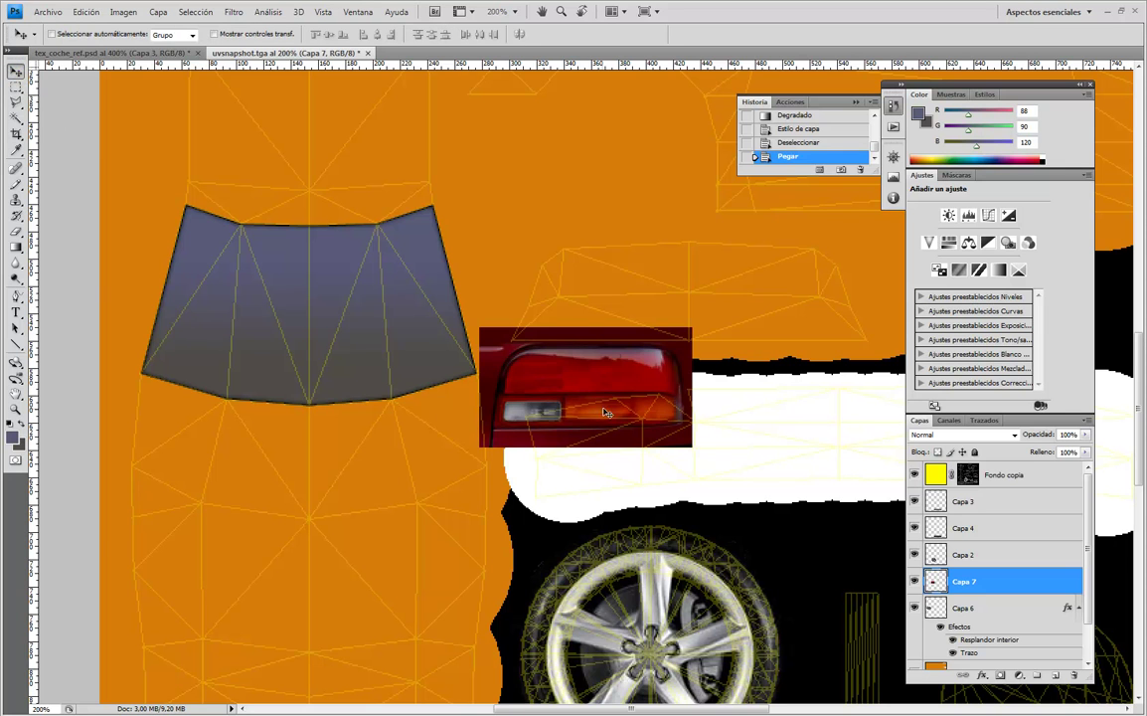
drag(594, 396, 787, 332)
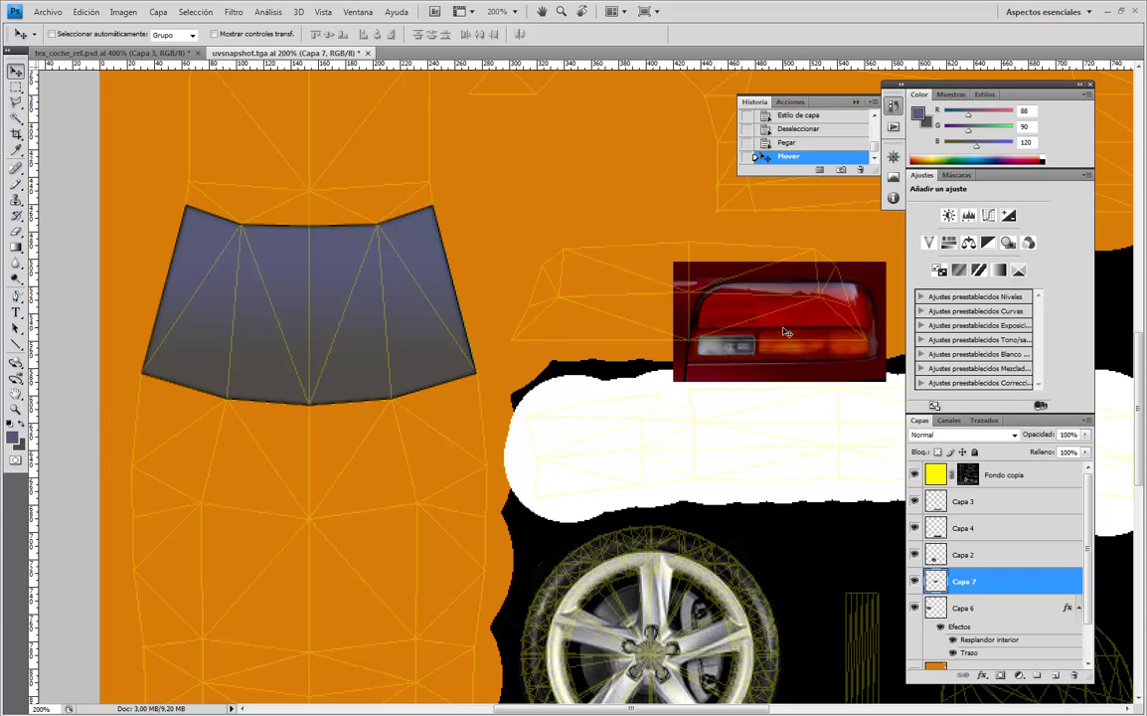
Scale the tail light to about 33% wide and 34% high with Free Transform, placed in the rear panel's lower right corner.
key(ctrl+t)
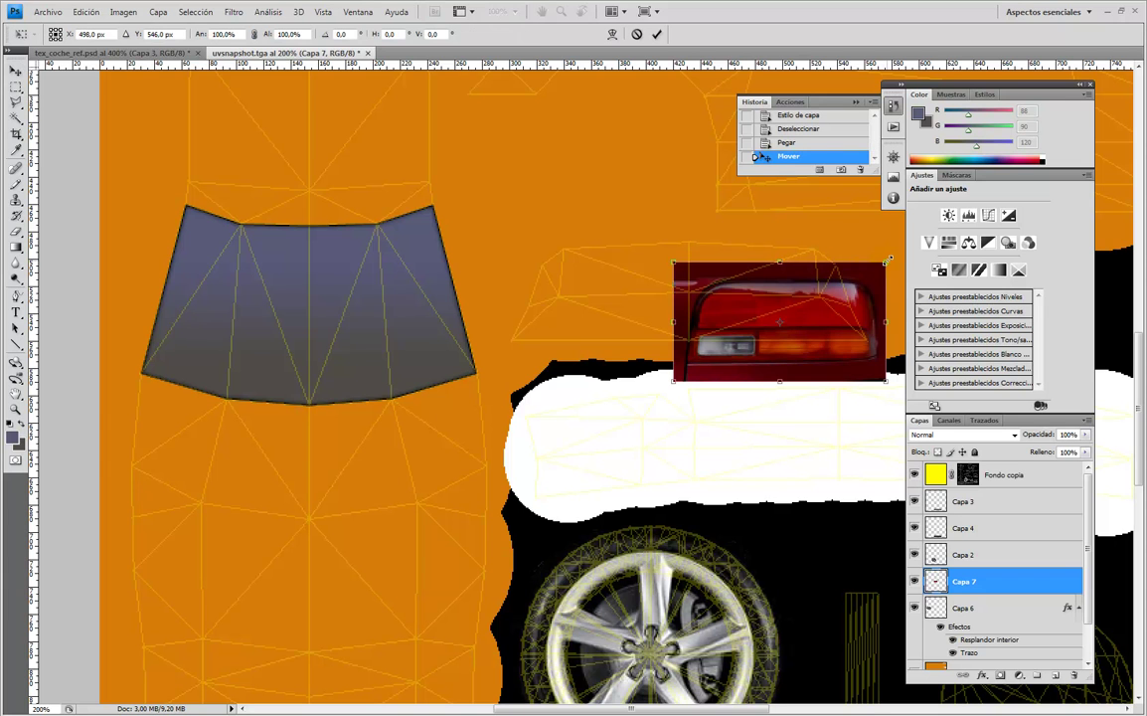
shift+drag(887, 262, 397, 512)
key(ctrl+plus)
key(ctrl+plus)
key(ctrl+plus)
key(ctrl+plus)
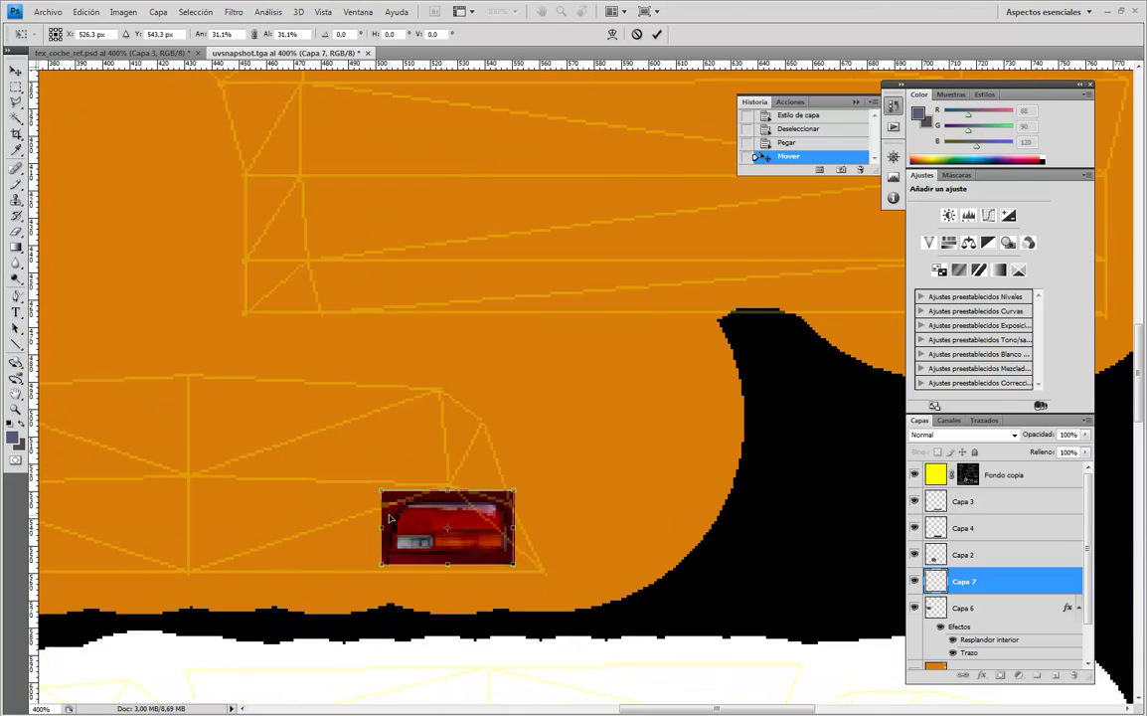
drag(389, 515, 525, 320)
key(ctrl+plus)
drag(544, 379, 590, 367)
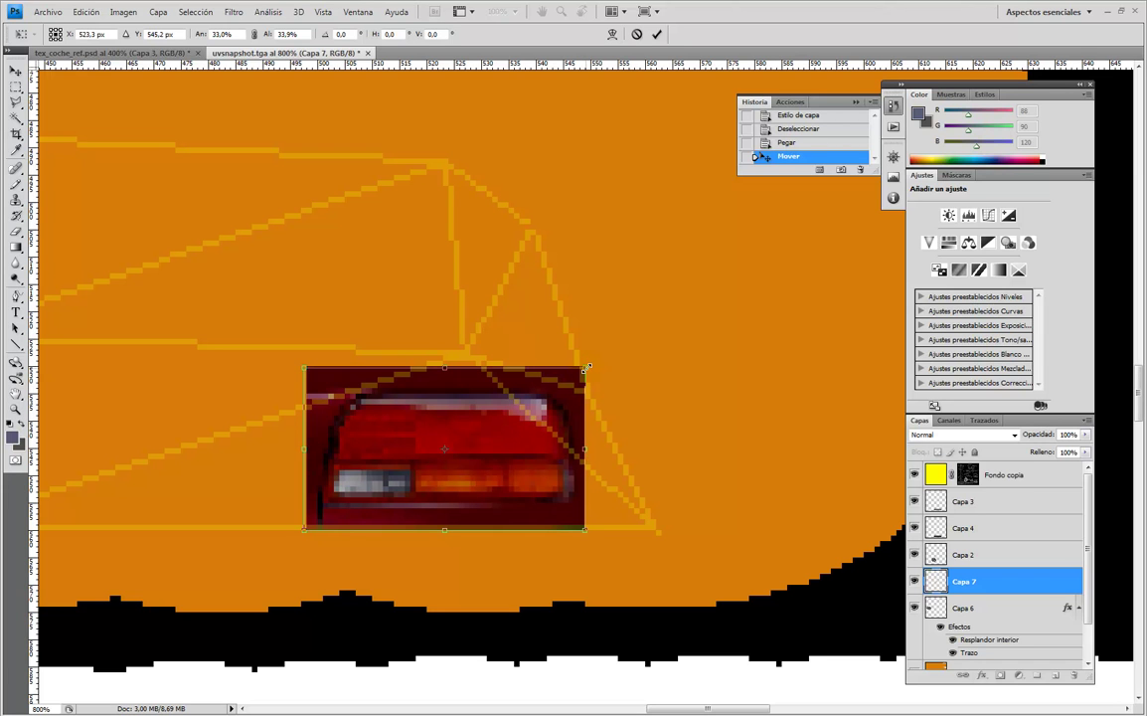
key(Return)
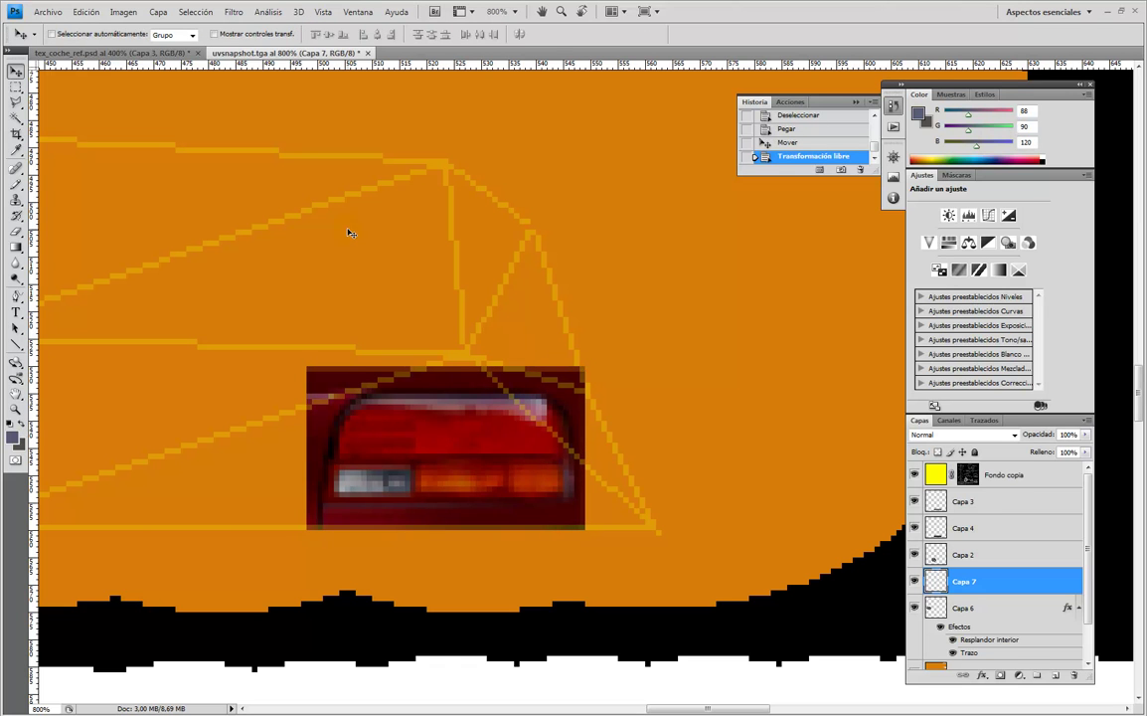
Erase the dark red surround along the tail light's top, right and bottom edges with a 10 px Eraser.
click(15, 231)
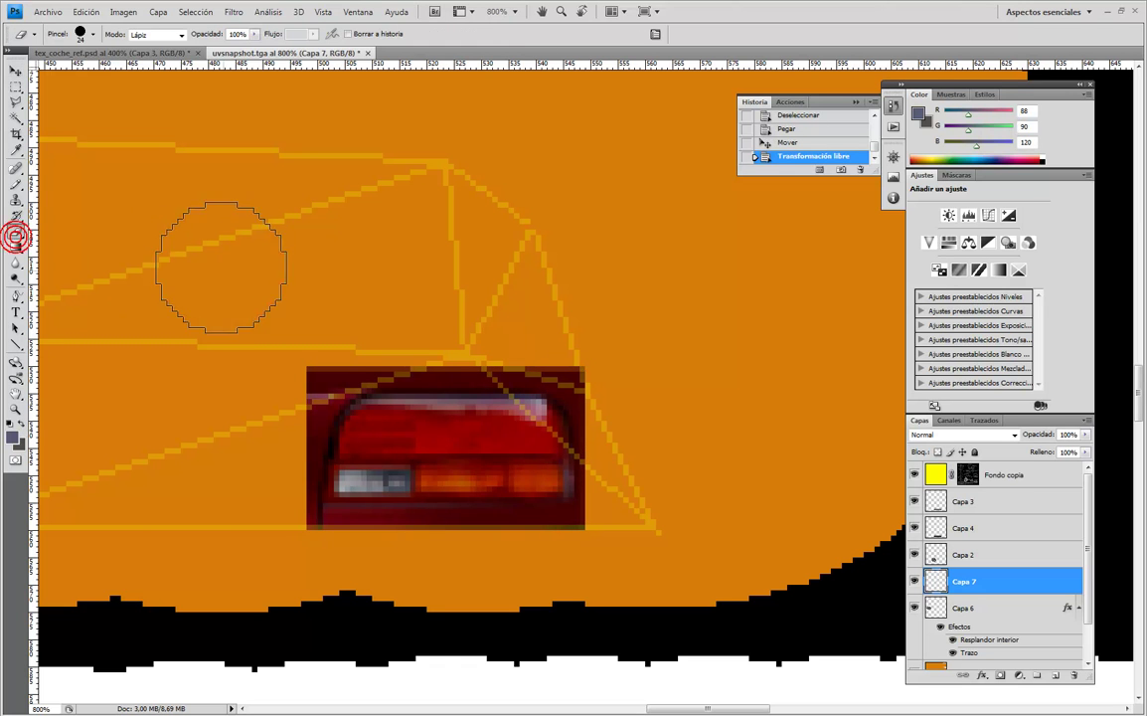
click(93, 34)
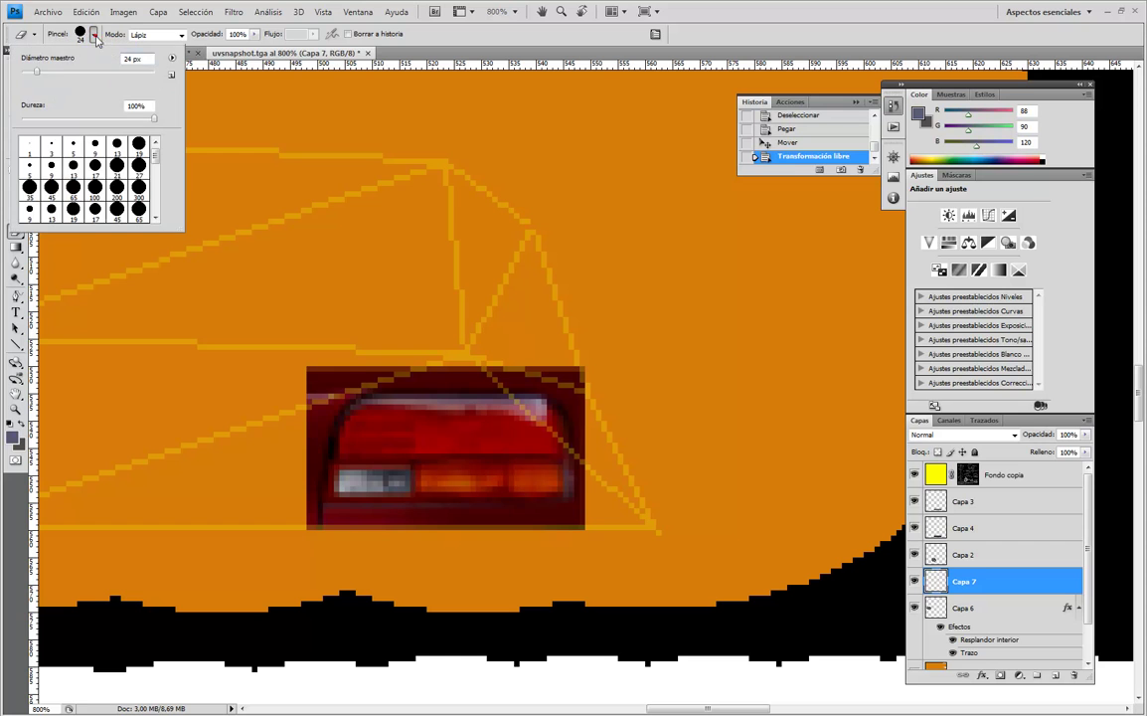
click(289, 362)
click(342, 353)
mouse_move(342, 353)
mouse_down()
mouse_move(564, 341)
mouse_move(602, 352)
mouse_up()
key(ctrl+plus)
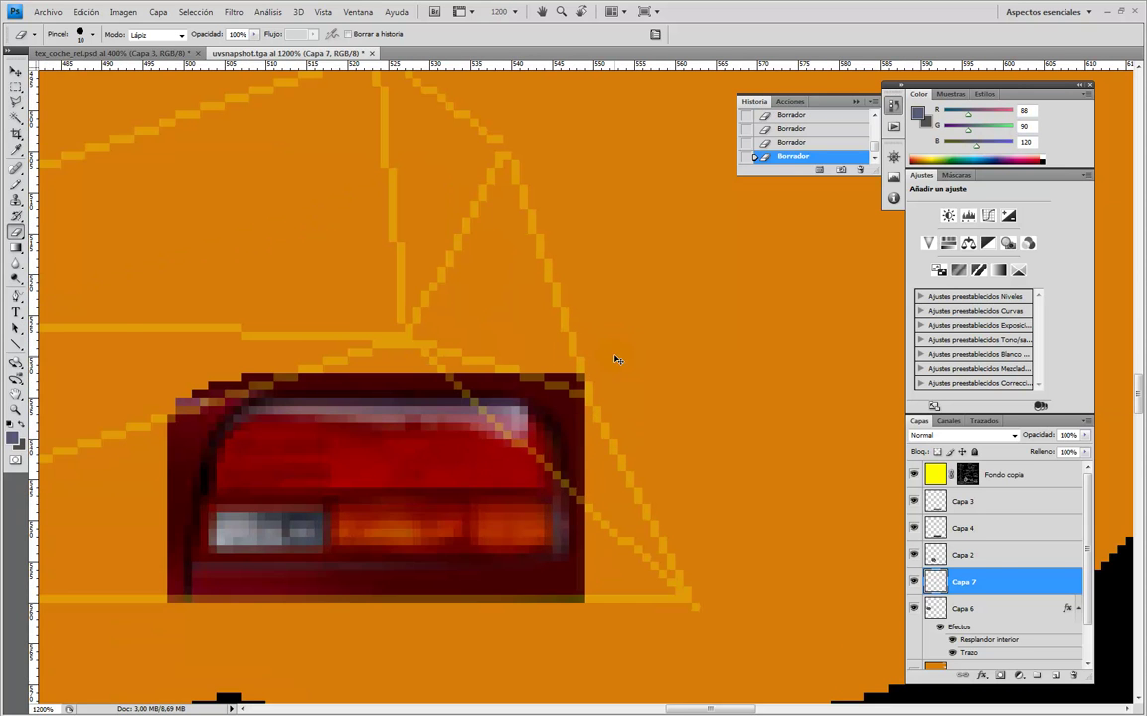
drag(456, 439, 535, 356)
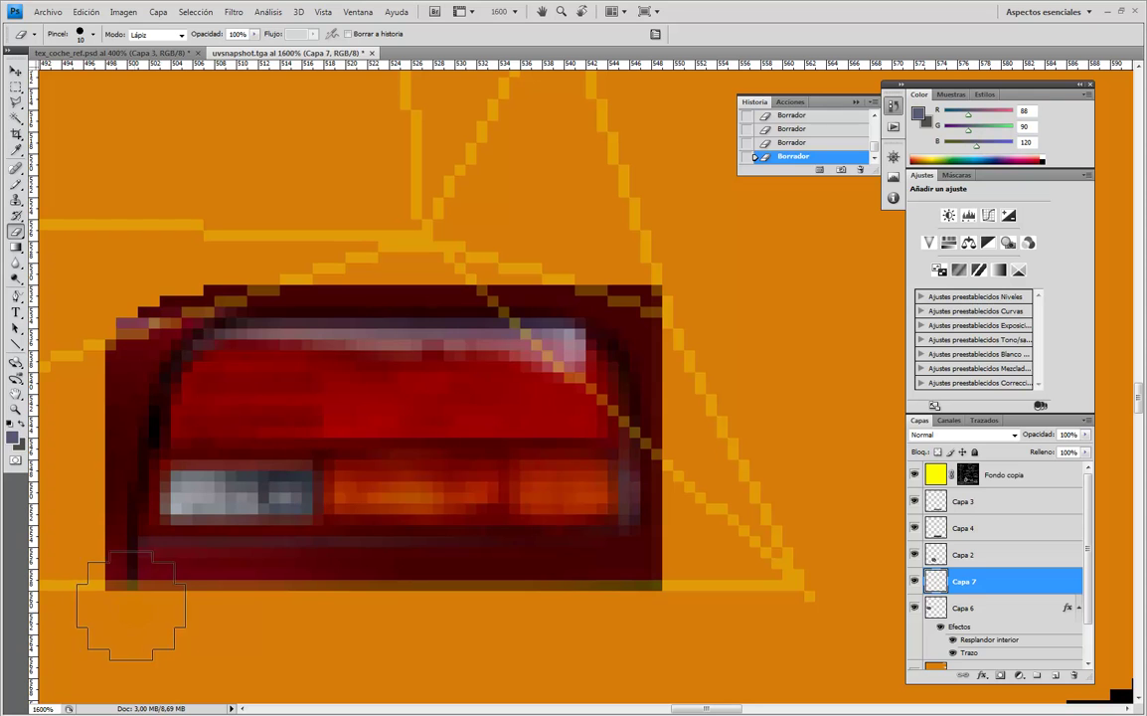
mouse_move(197, 608)
mouse_down()
mouse_move(586, 606)
mouse_move(534, 599)
mouse_up()
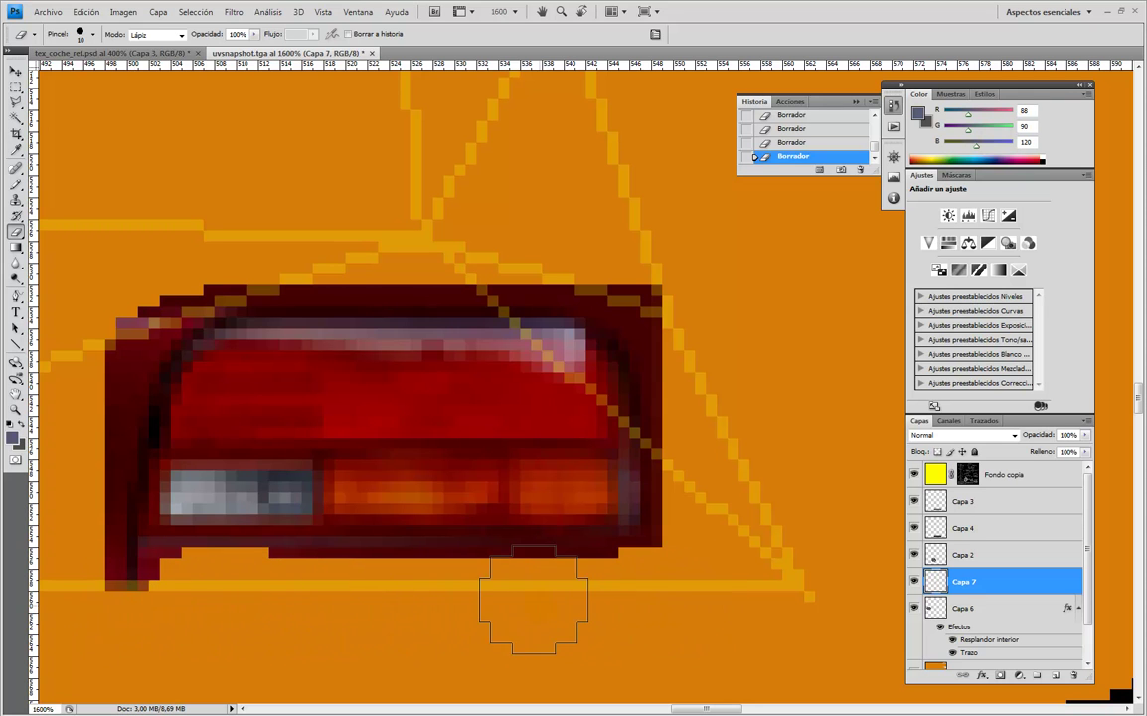
mouse_move(119, 291)
mouse_down()
mouse_move(154, 257)
mouse_move(248, 250)
mouse_move(664, 261)
mouse_move(614, 241)
mouse_move(669, 276)
mouse_up()
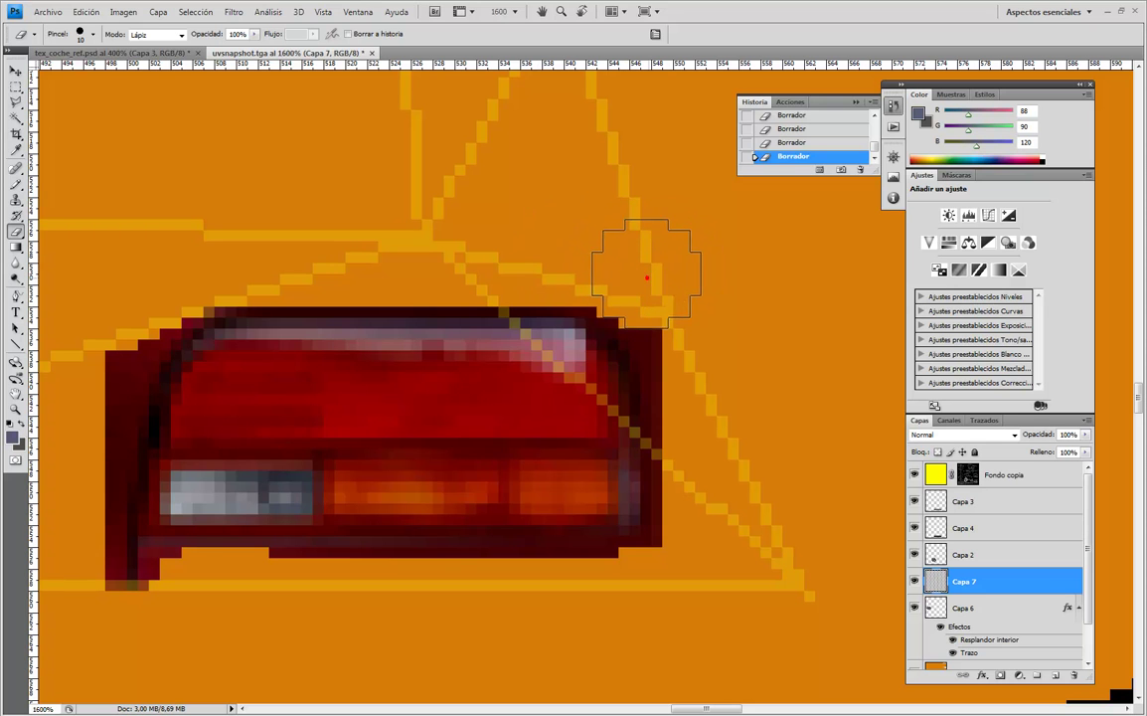
mouse_move(706, 361)
mouse_down()
mouse_move(707, 587)
mouse_move(661, 609)
mouse_move(654, 596)
mouse_move(671, 595)
mouse_move(265, 603)
mouse_up()
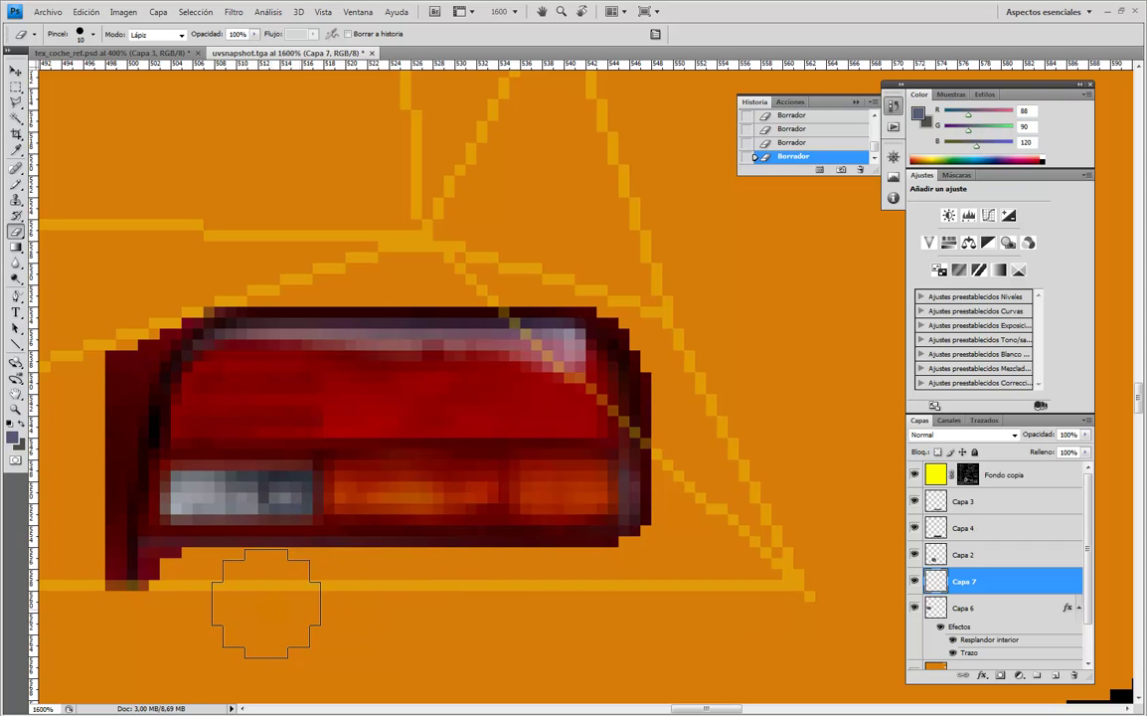
click(197, 607)
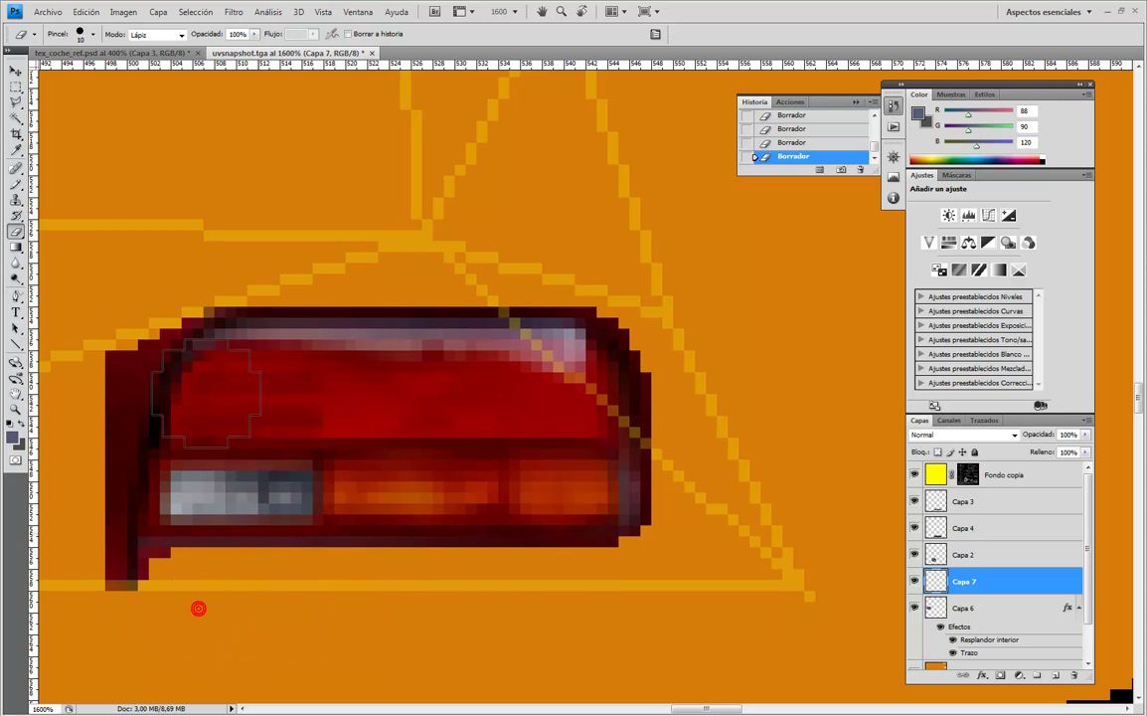
Reduce the Eraser to 4 px and erase the remaining dark red strip along the tail light's left edge.
click(92, 34)
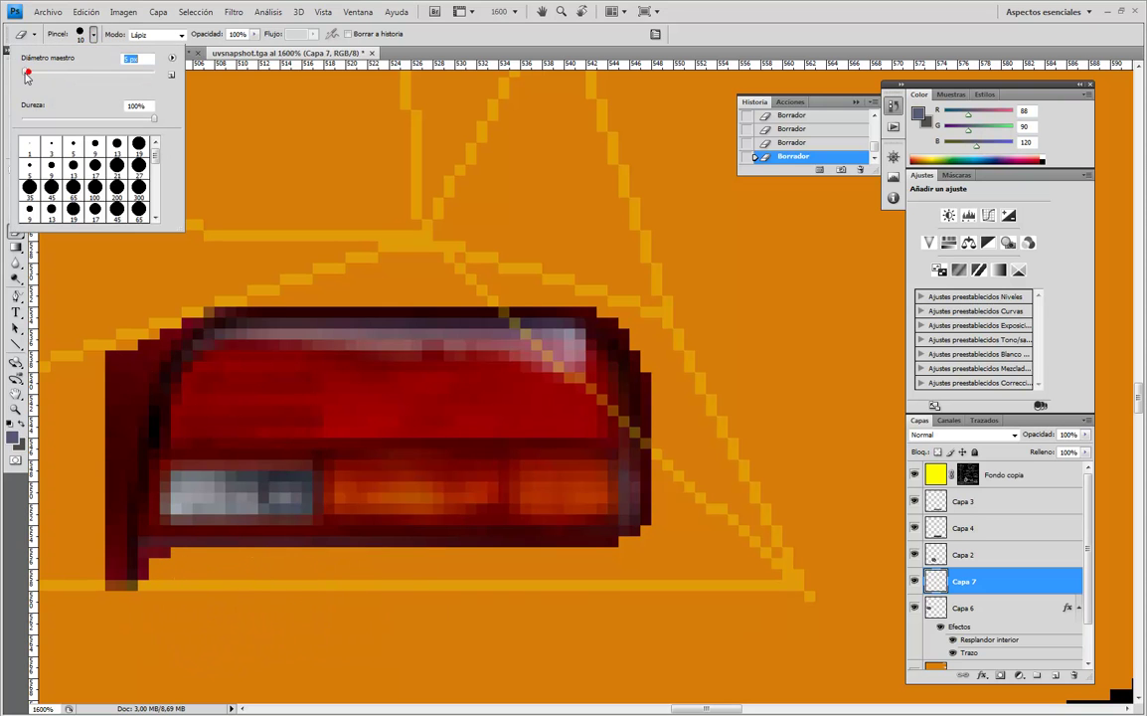
mouse_move(111, 362)
mouse_down()
mouse_move(88, 579)
mouse_move(96, 417)
mouse_up()
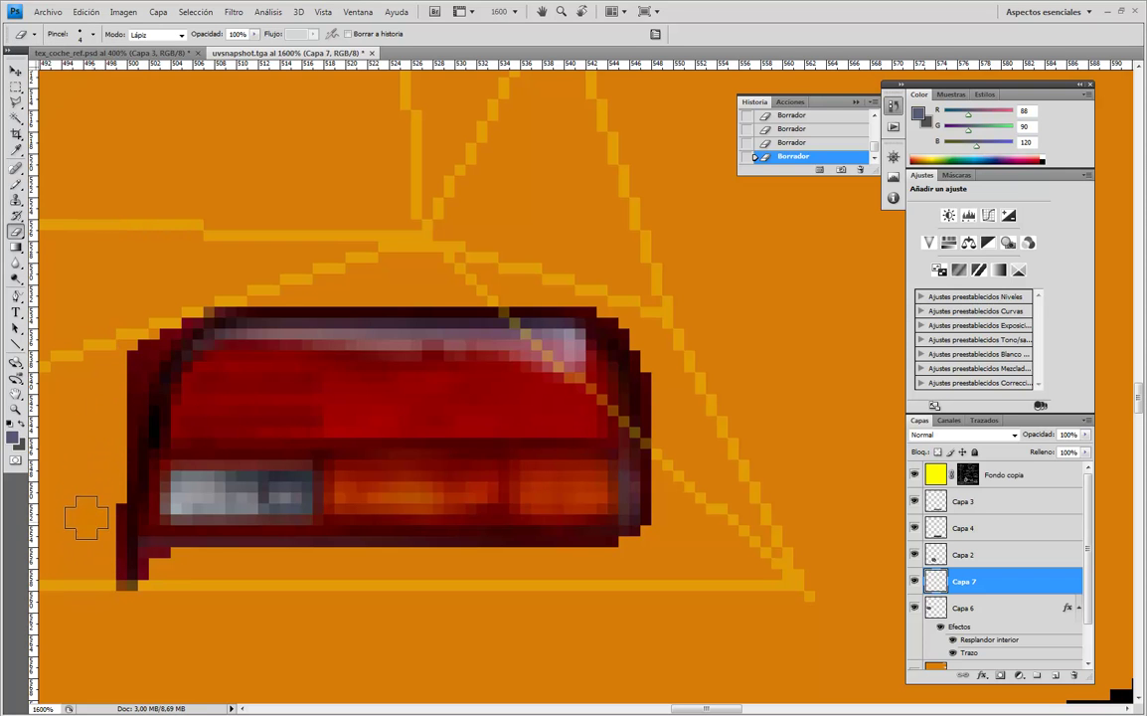
drag(95, 510, 98, 570)
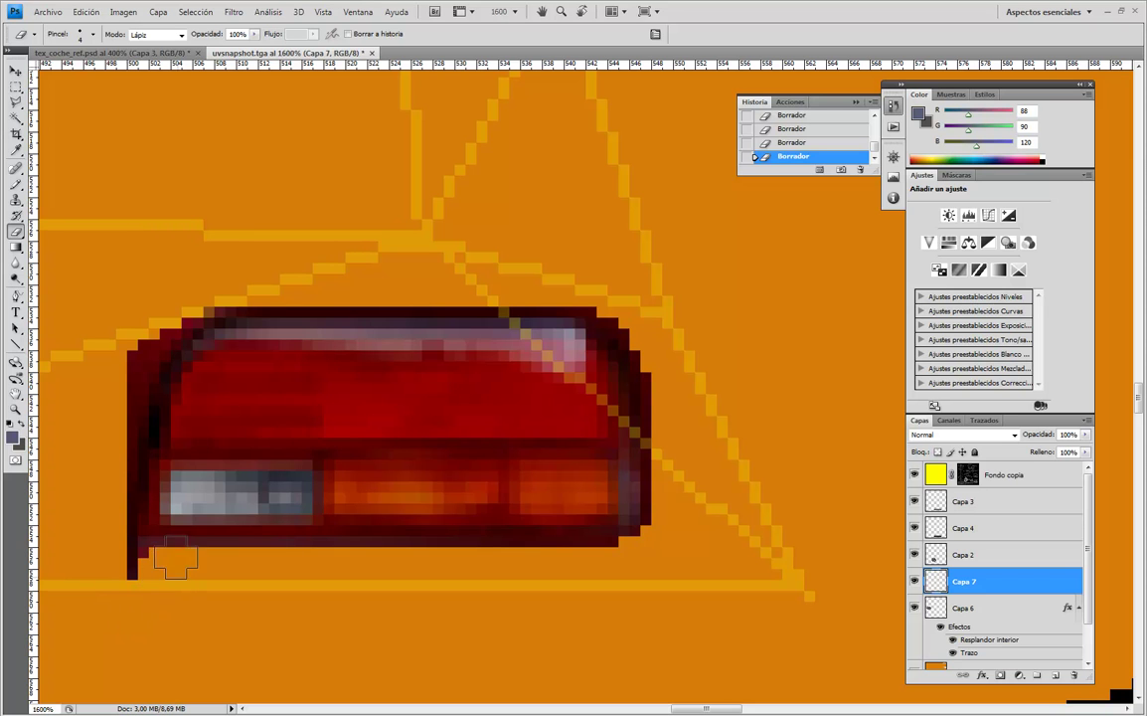
Reduce the Eraser to 1 px and trim the stray edge pixels to round the tail light's upper left and right corners.
click(93, 34)
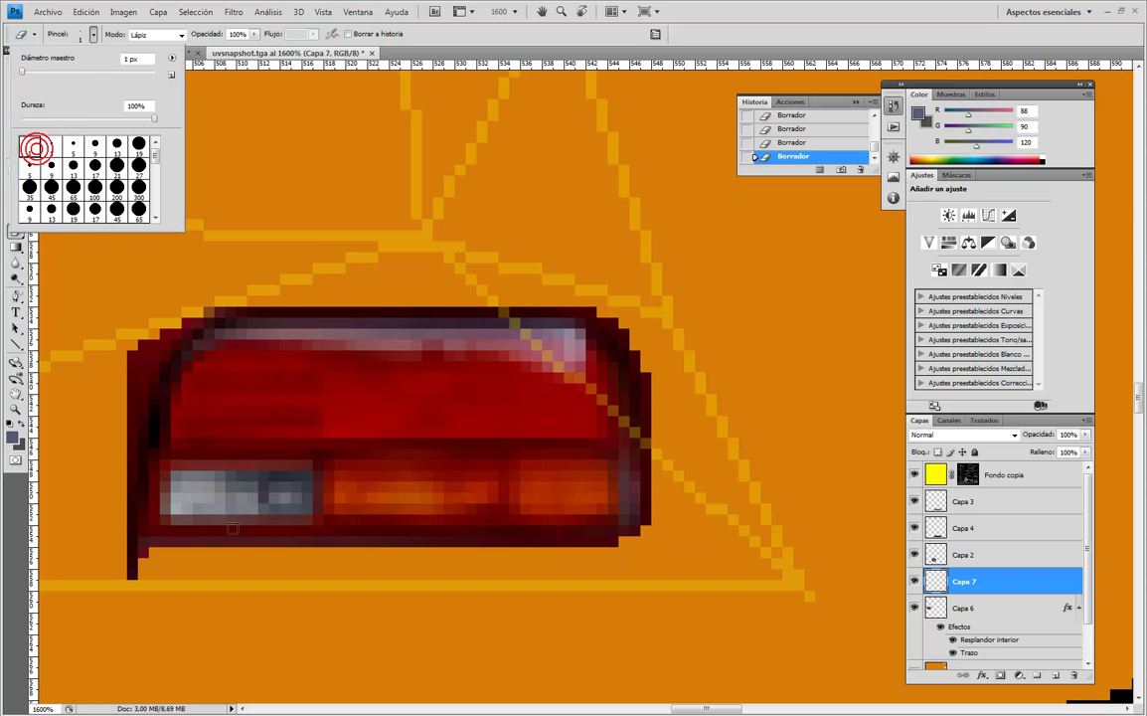
click(144, 552)
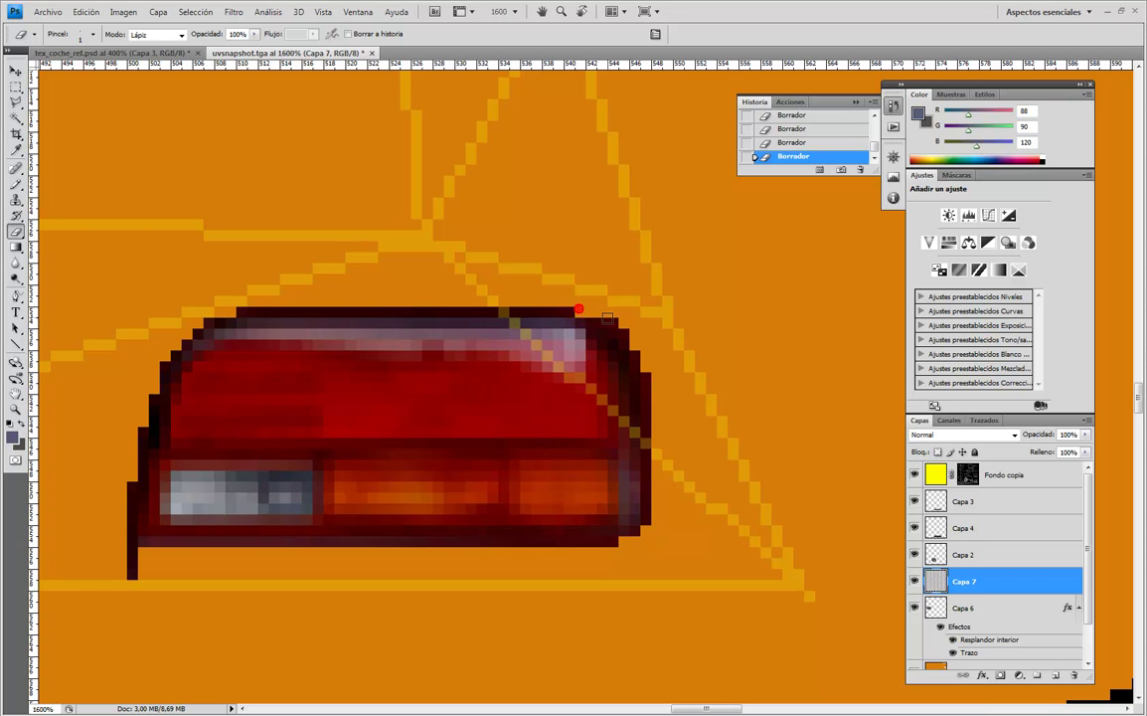
click(609, 323)
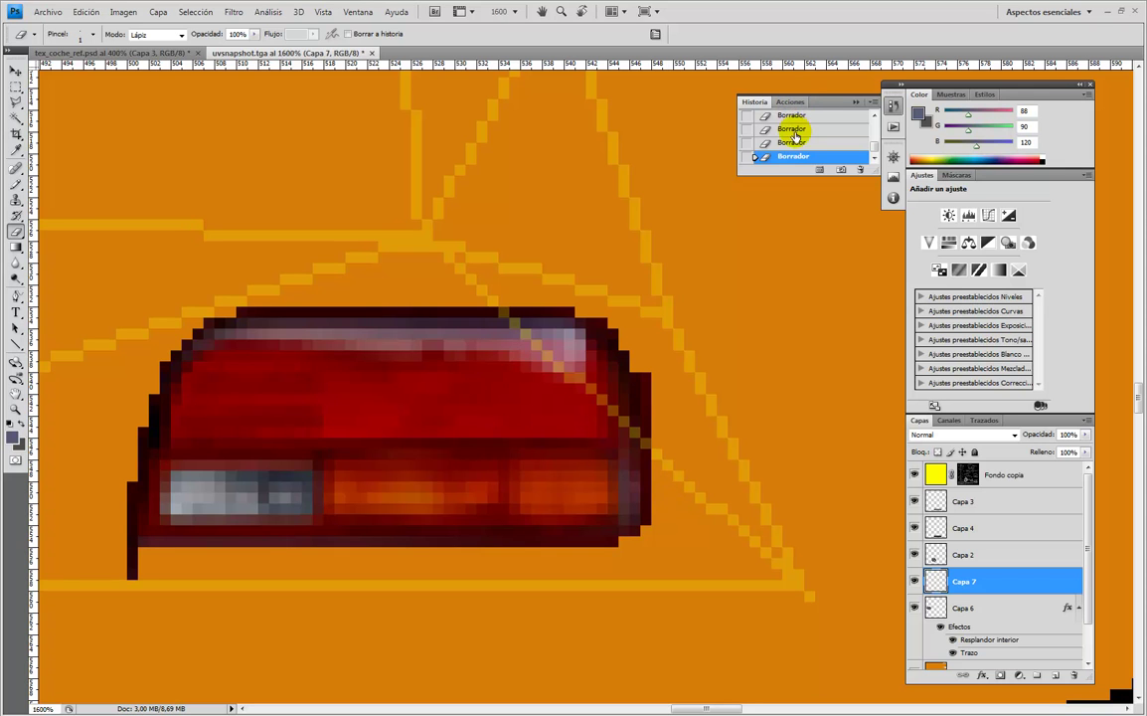
key(ctrl+alt+z)
key(ctrl+alt+z)
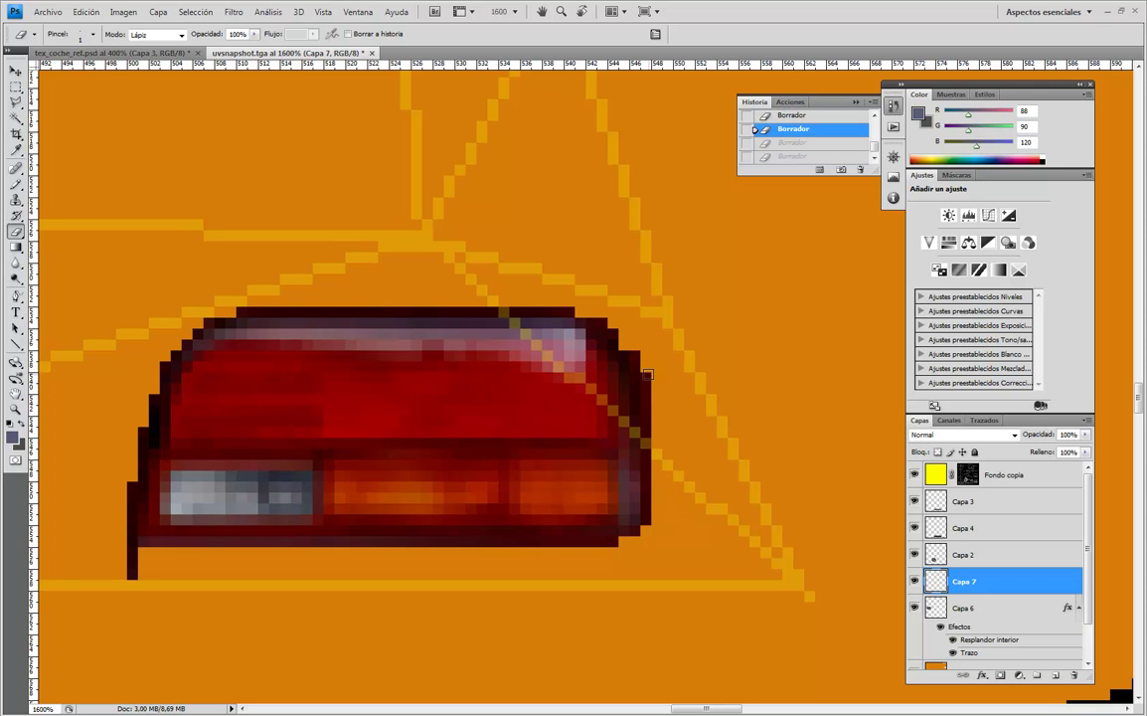
drag(650, 390, 648, 375)
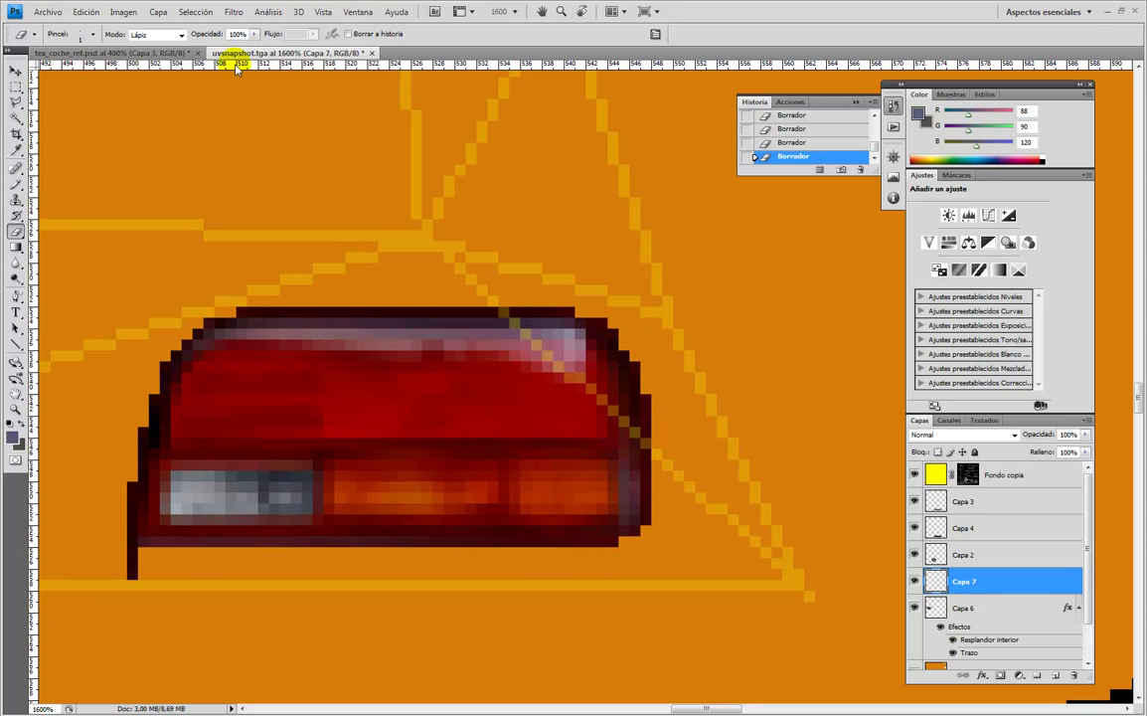
Try to soften the tail light's upper left edge with the Blur tool at 12 px and 6 px.
click(16, 262)
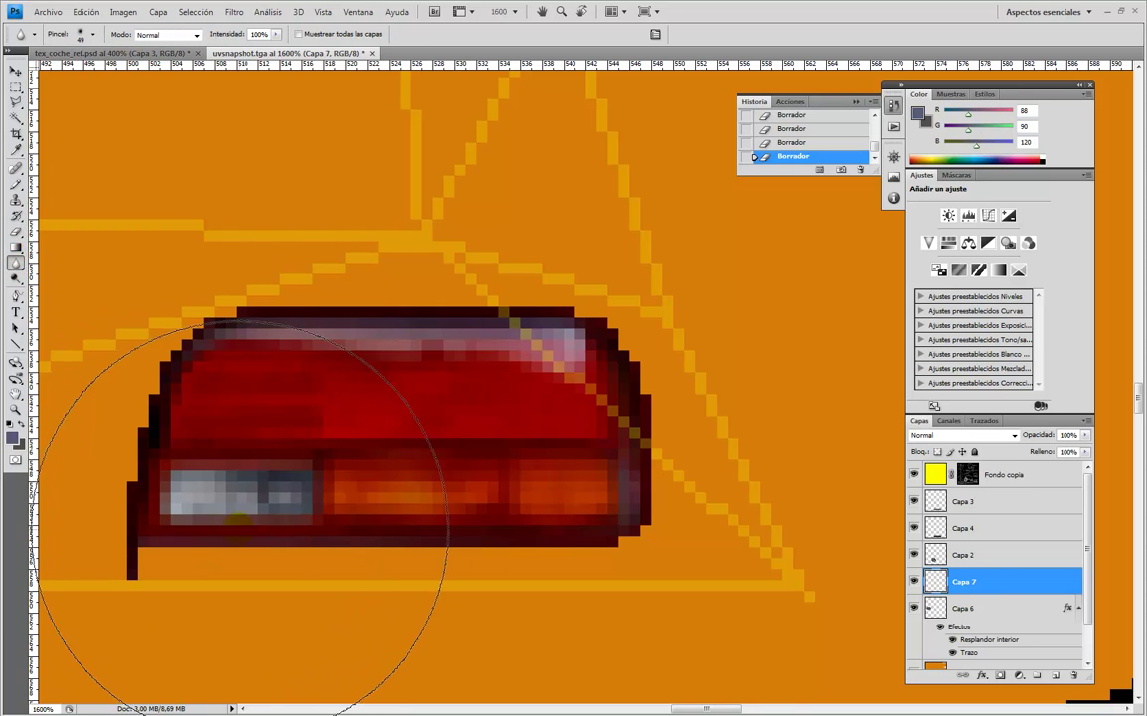
click(96, 36)
drag(59, 74, 31, 76)
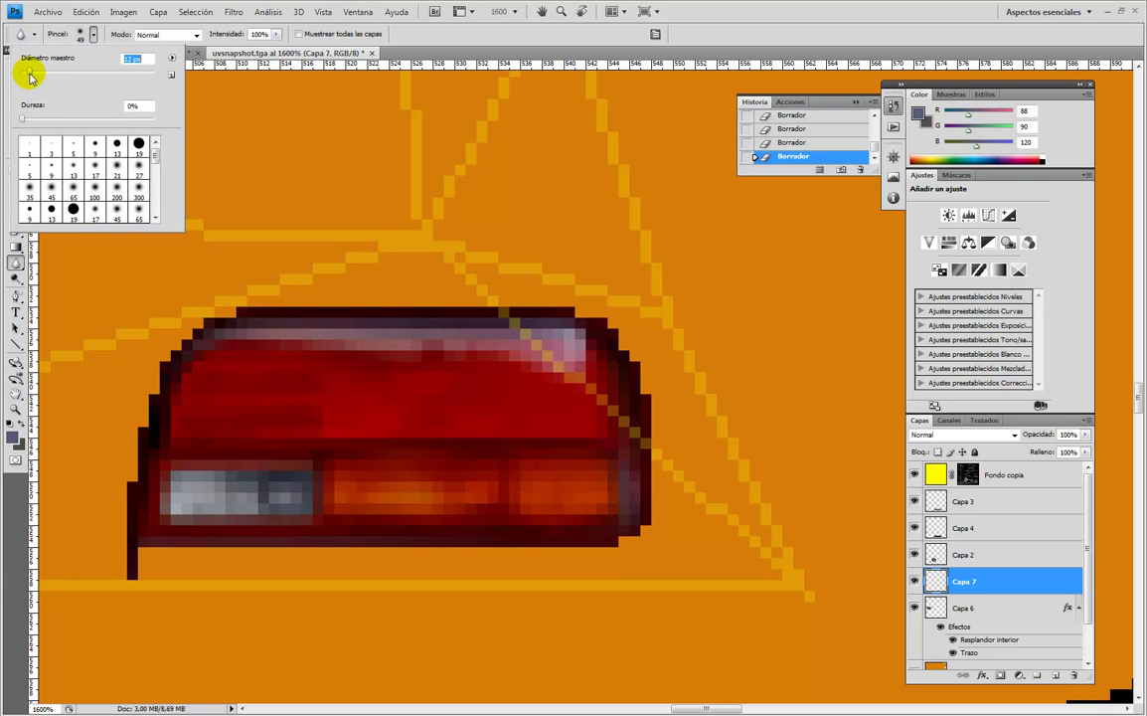
mouse_move(167, 308)
mouse_down()
mouse_move(136, 344)
mouse_move(137, 306)
mouse_up()
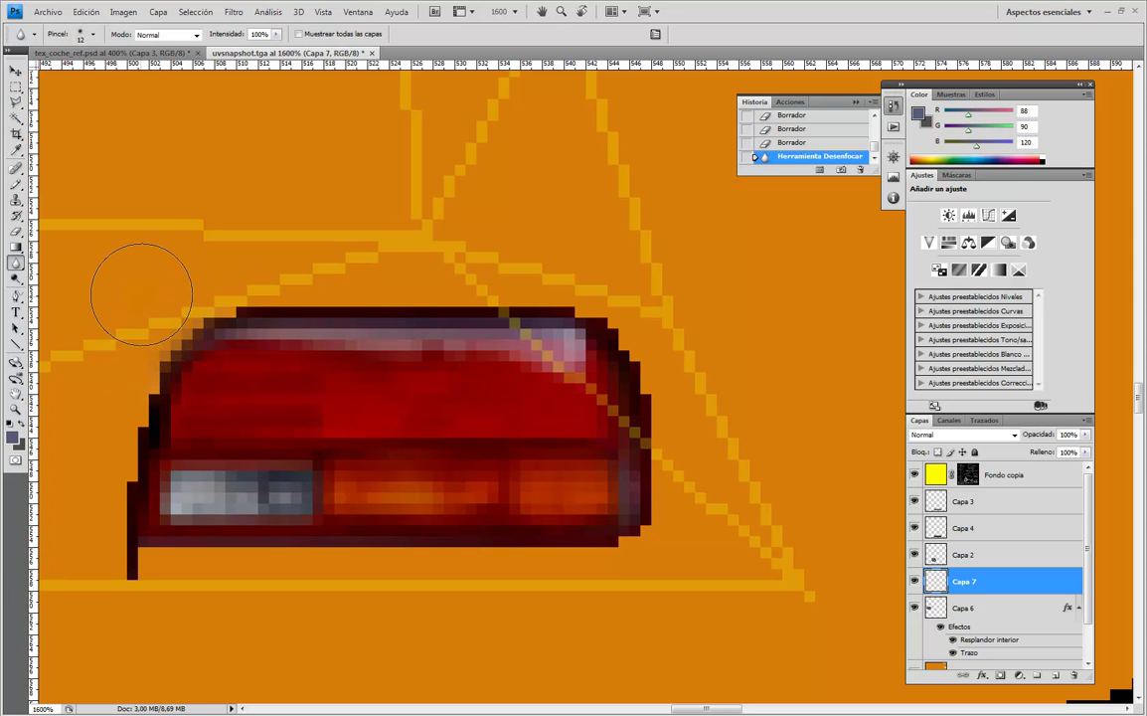
key(ctrl+z)
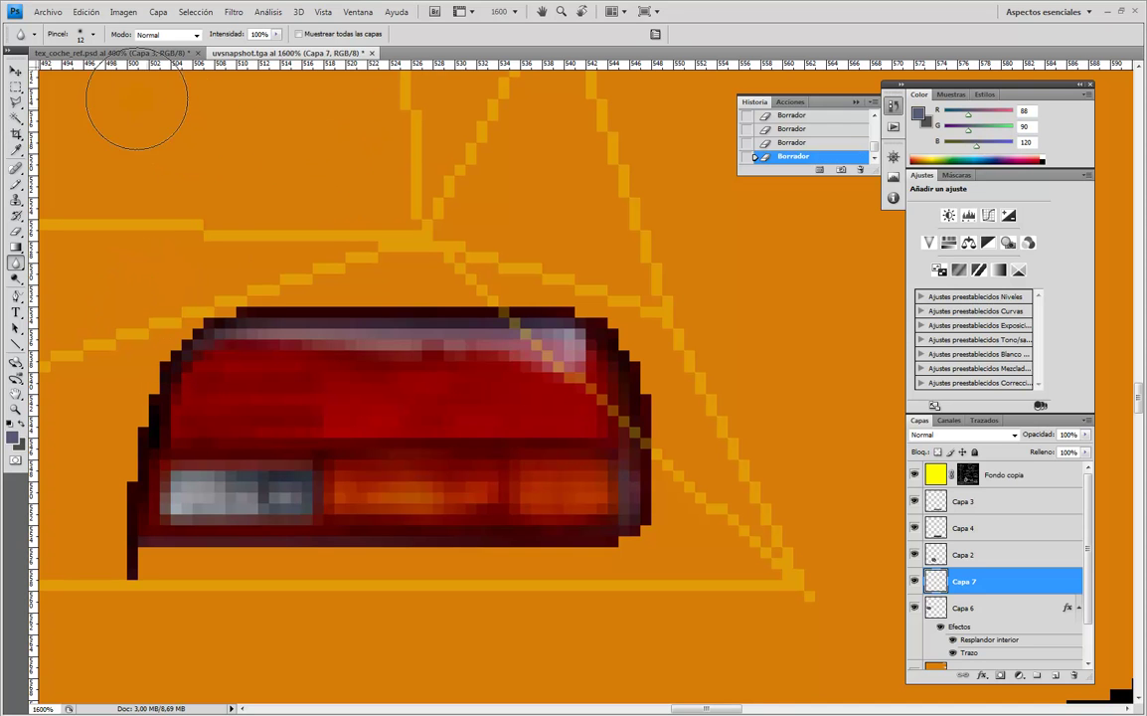
click(96, 37)
drag(29, 72, 25, 72)
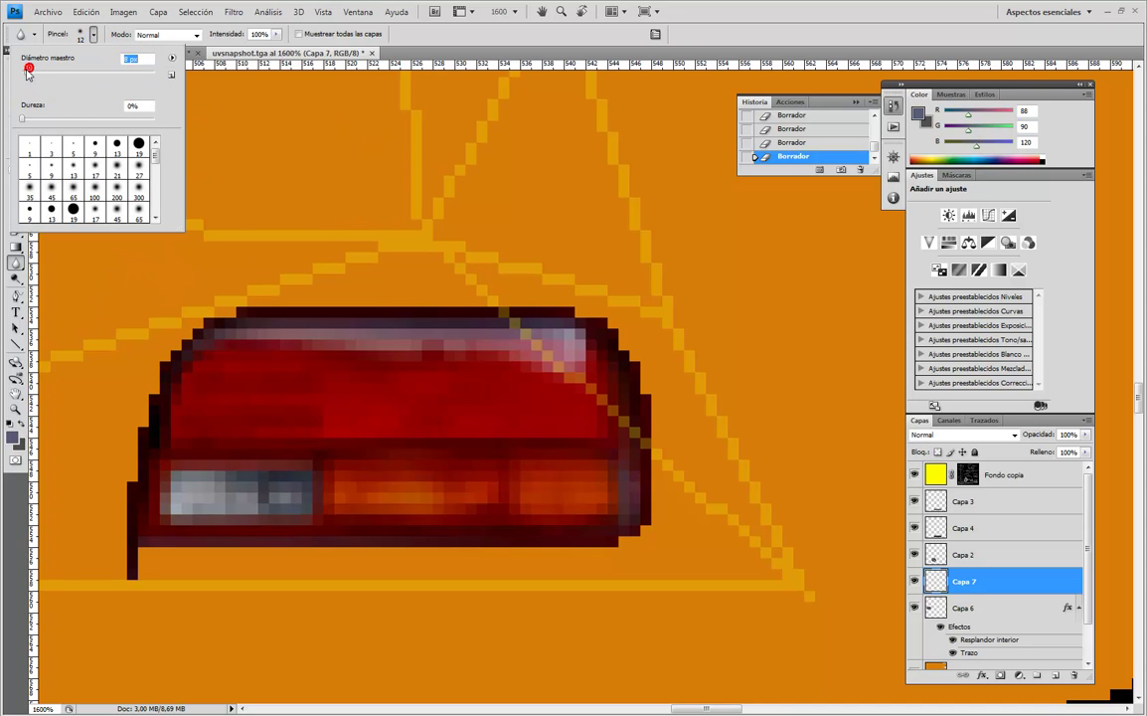
click(169, 305)
click(181, 310)
click(186, 310)
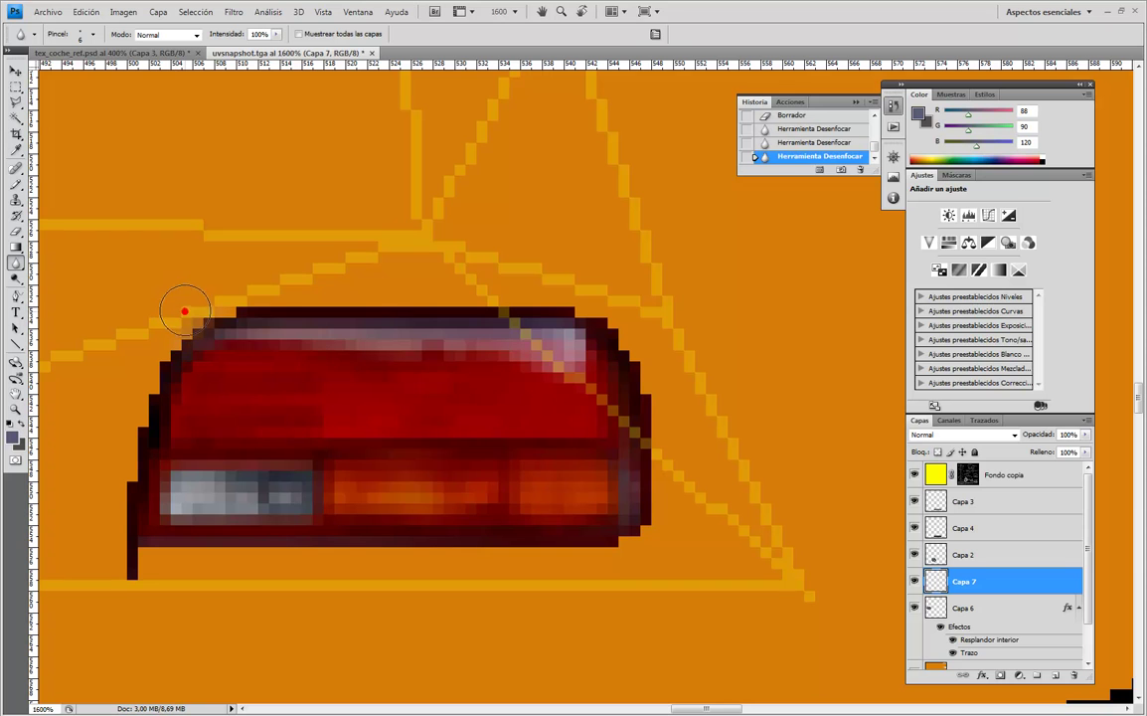
key(ctrl+z)
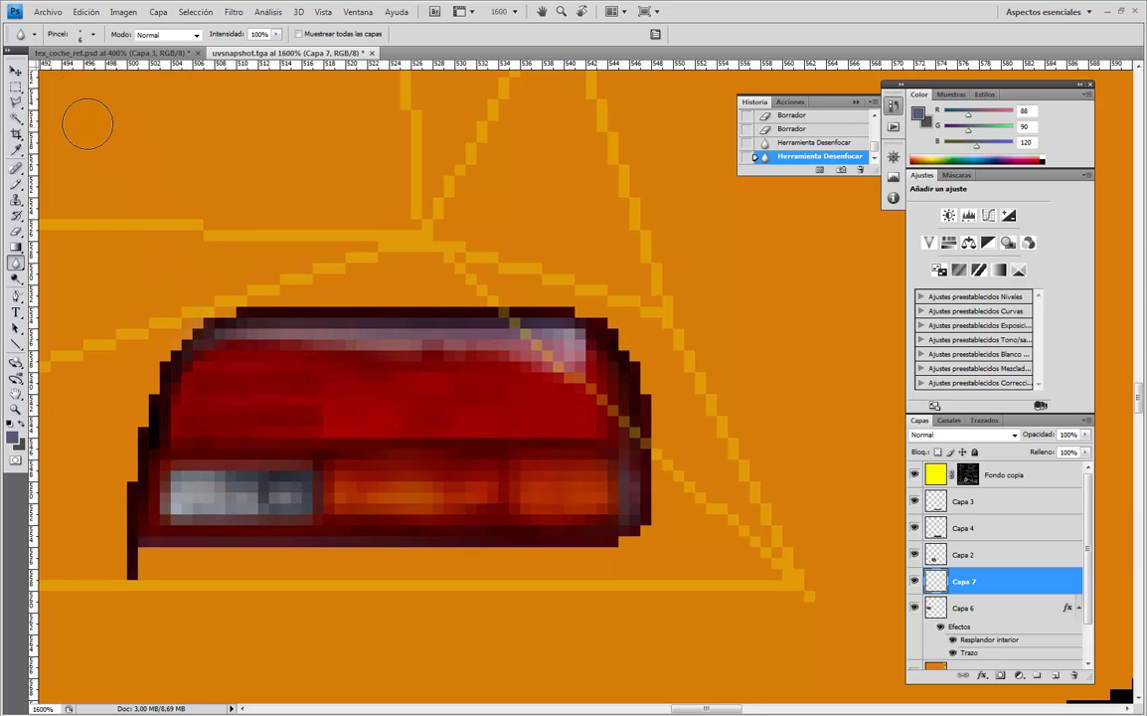
Reduce the Blur brush to 1 px and soften the tail light's outer edge along its left, top, right and bottom sides.
click(96, 36)
drag(25, 72, 21, 71)
click(169, 283)
click(197, 320)
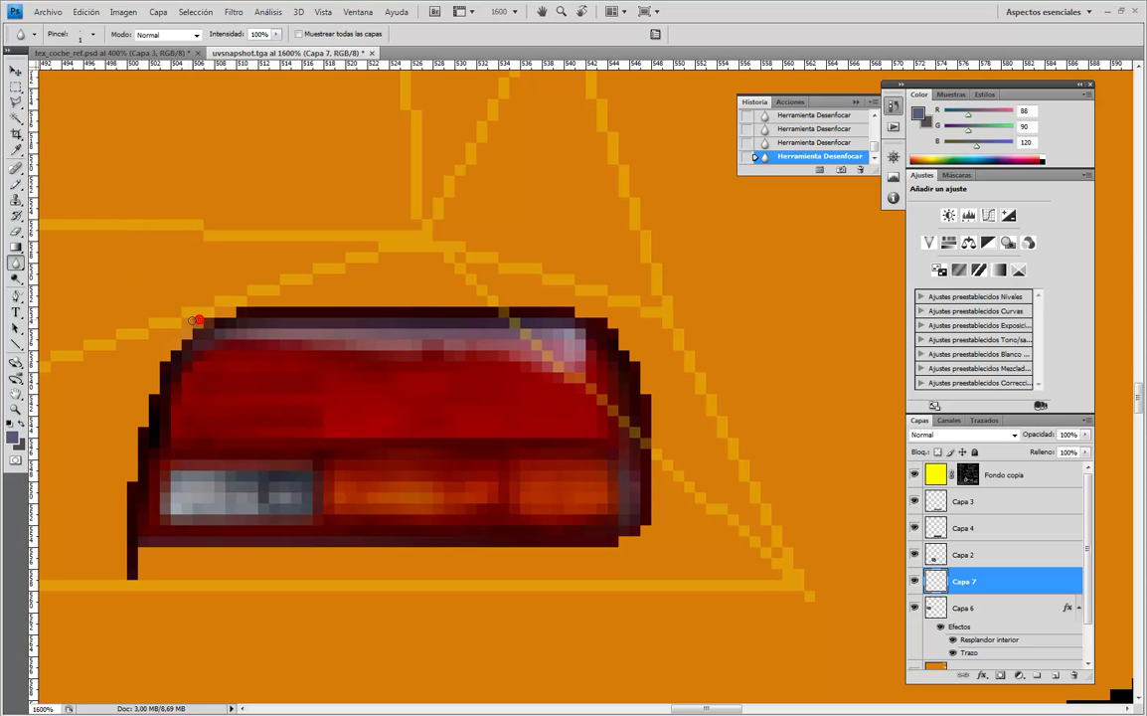
drag(176, 338, 142, 391)
mouse_move(133, 446)
mouse_down()
mouse_move(119, 516)
mouse_move(124, 473)
mouse_up()
mouse_move(218, 309)
mouse_down()
mouse_move(539, 306)
mouse_move(612, 324)
mouse_up()
mouse_move(639, 374)
mouse_down()
mouse_move(648, 528)
mouse_move(595, 540)
mouse_up()
drag(516, 540, 221, 538)
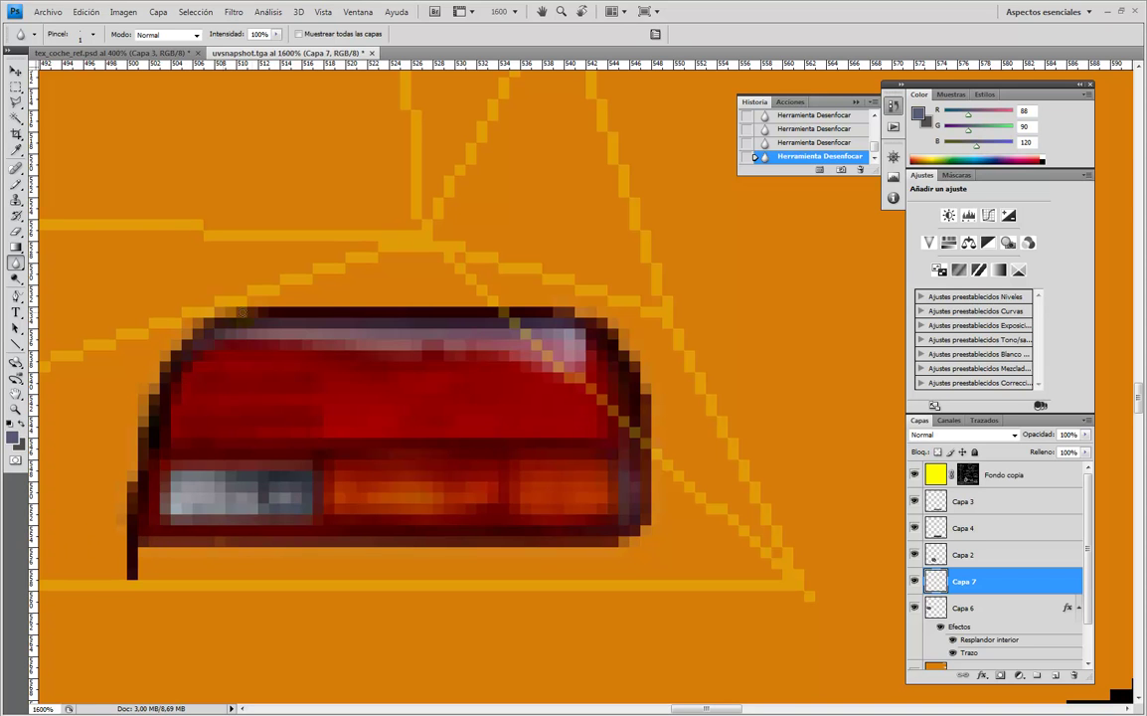
Blur the dark border around the tail light again with the 1 px brush, including its inner bottom edge and rounded corners.
drag(263, 313, 462, 315)
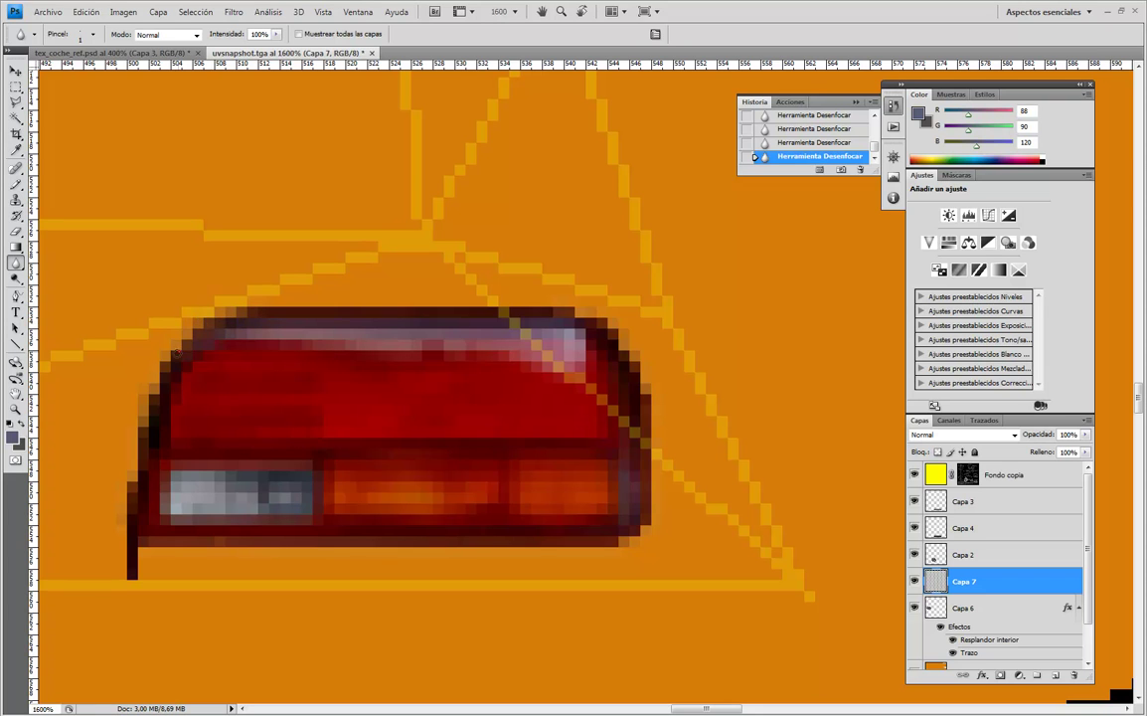
drag(149, 402, 147, 437)
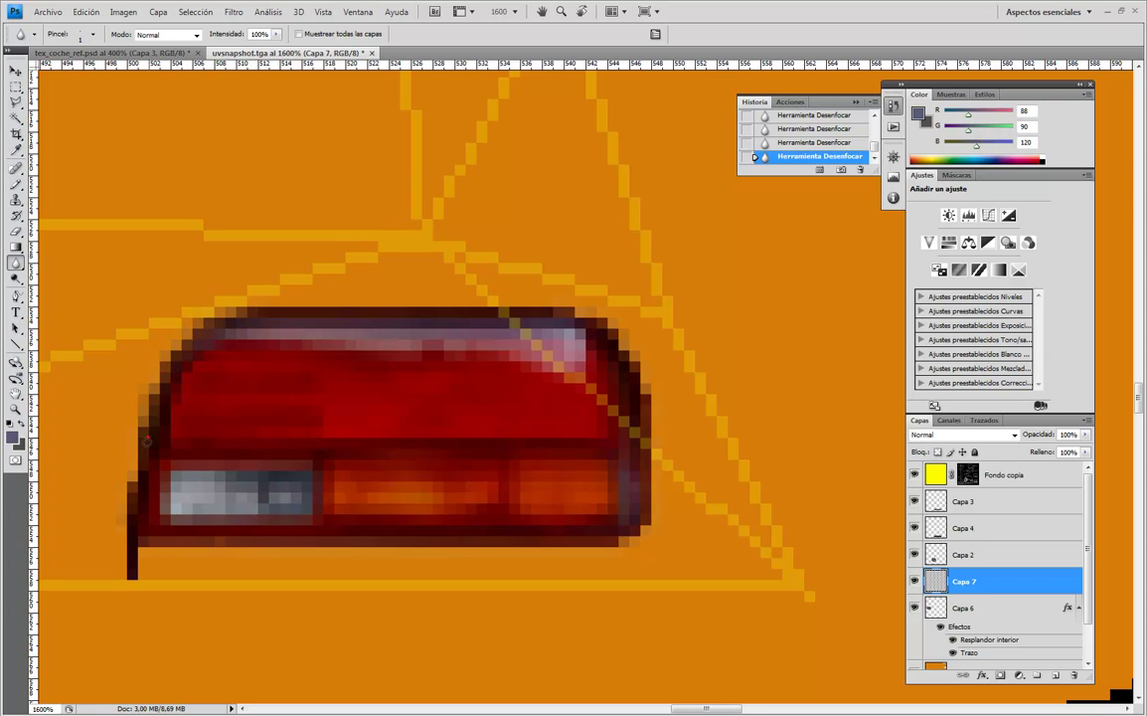
mouse_move(132, 506)
mouse_down()
mouse_move(132, 542)
mouse_move(137, 516)
mouse_up()
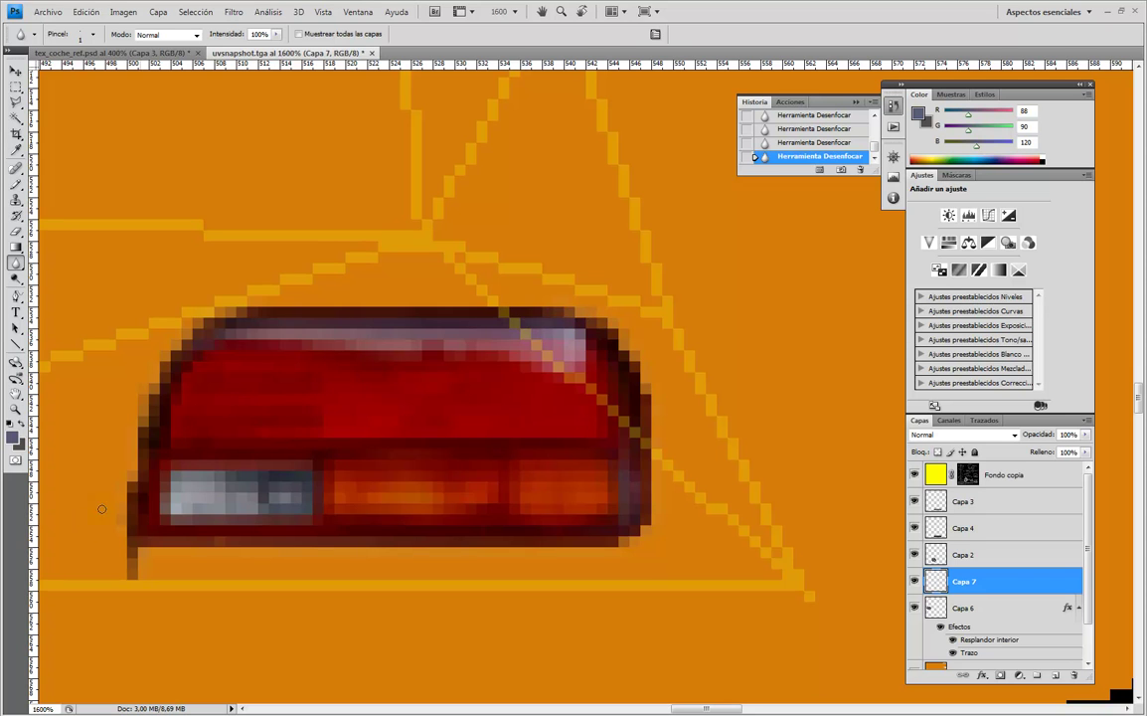
drag(146, 532, 584, 532)
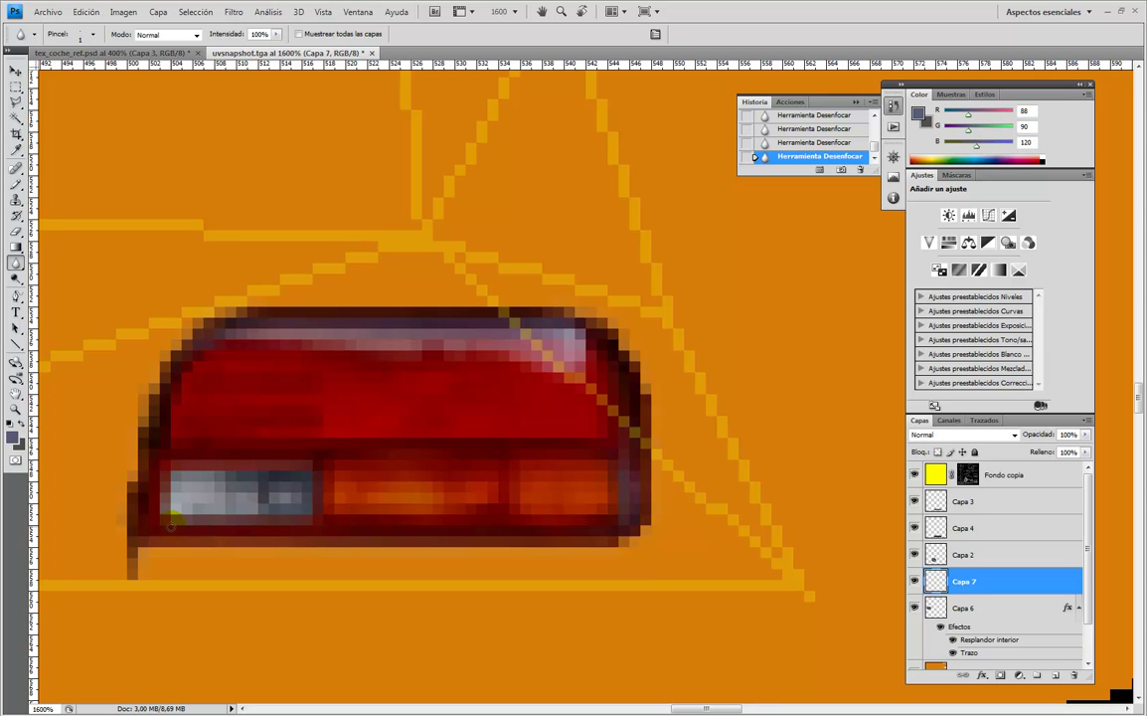
drag(146, 527, 340, 526)
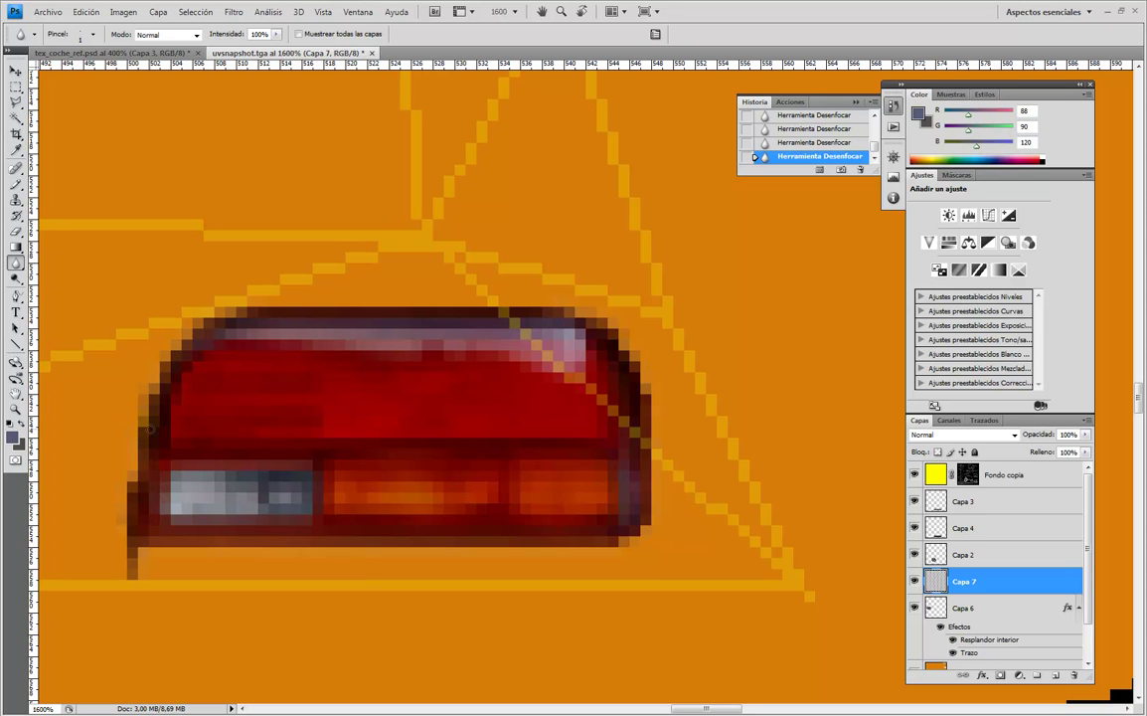
mouse_move(150, 388)
mouse_down()
mouse_move(189, 341)
mouse_move(291, 313)
mouse_move(567, 318)
mouse_up()
mouse_move(220, 323)
mouse_down()
mouse_move(581, 315)
mouse_move(638, 379)
mouse_up()
mouse_move(642, 480)
mouse_down()
mouse_move(641, 500)
mouse_move(631, 375)
mouse_move(608, 350)
mouse_up()
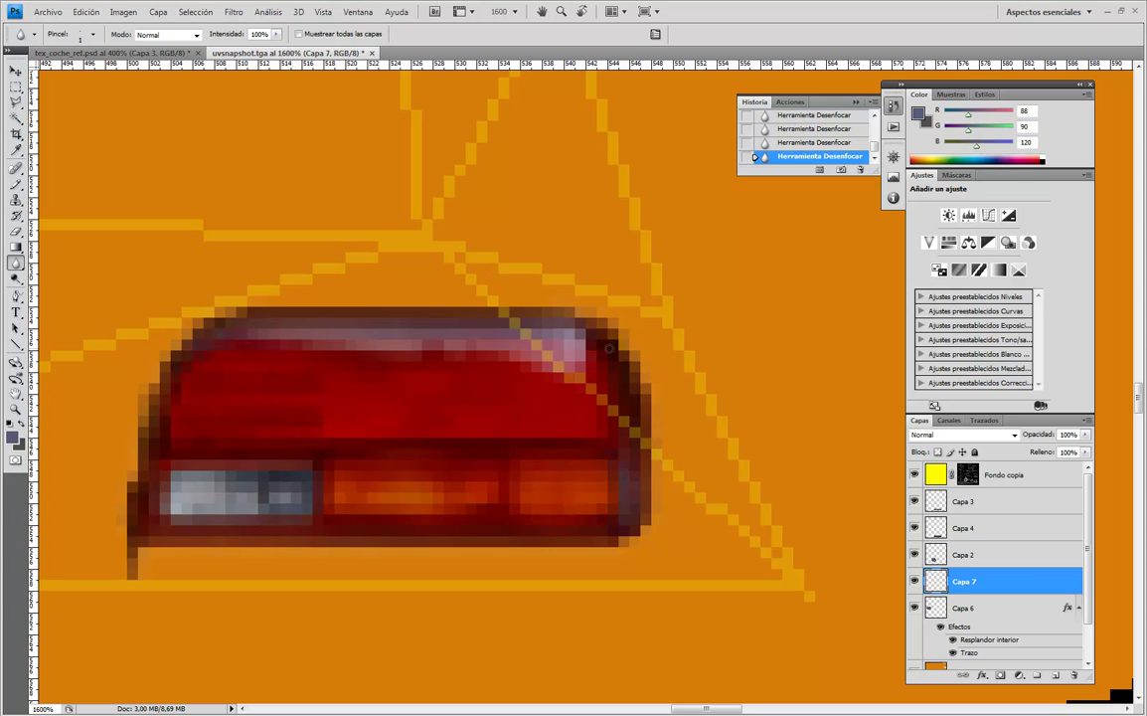
click(609, 347)
Erase the dark strip sticking out below the tail light's lower left corner with the 1 px Eraser.
key(ctrl+minus)
key(ctrl+minus)
key(ctrl+minus)
key(ctrl+minus)
key(ctrl+minus)
key(ctrl+minus)
key(ctrl+minus)
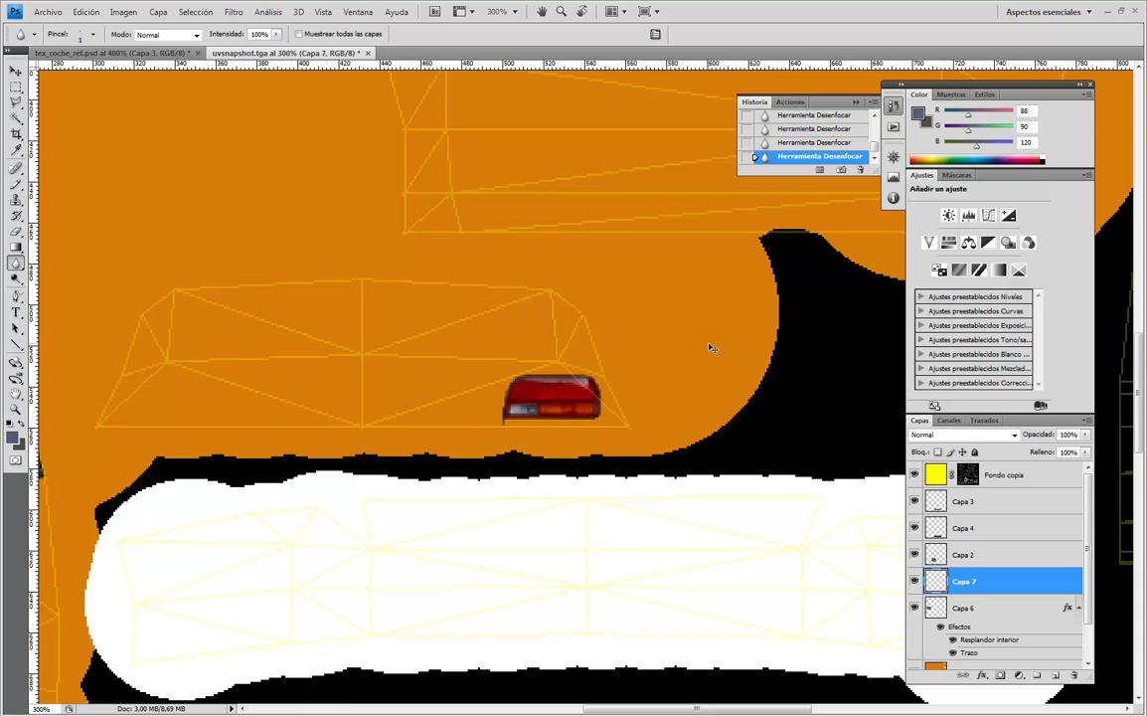
key(ctrl+plus)
key(ctrl+plus)
key(ctrl+plus)
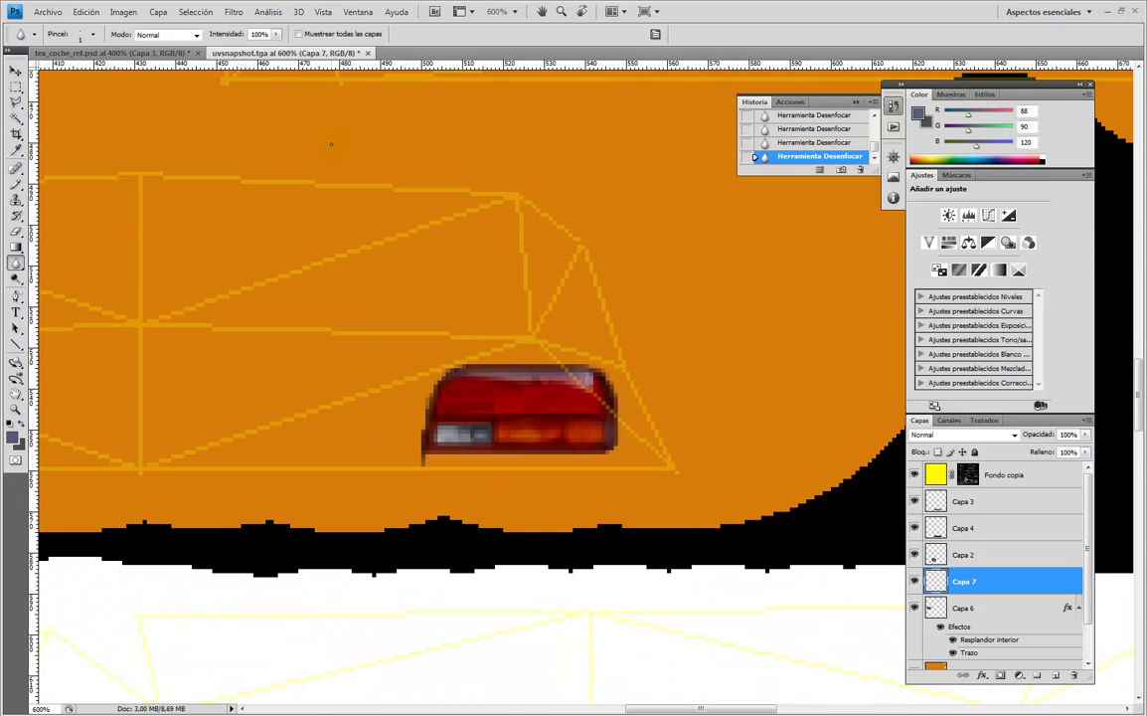
click(15, 231)
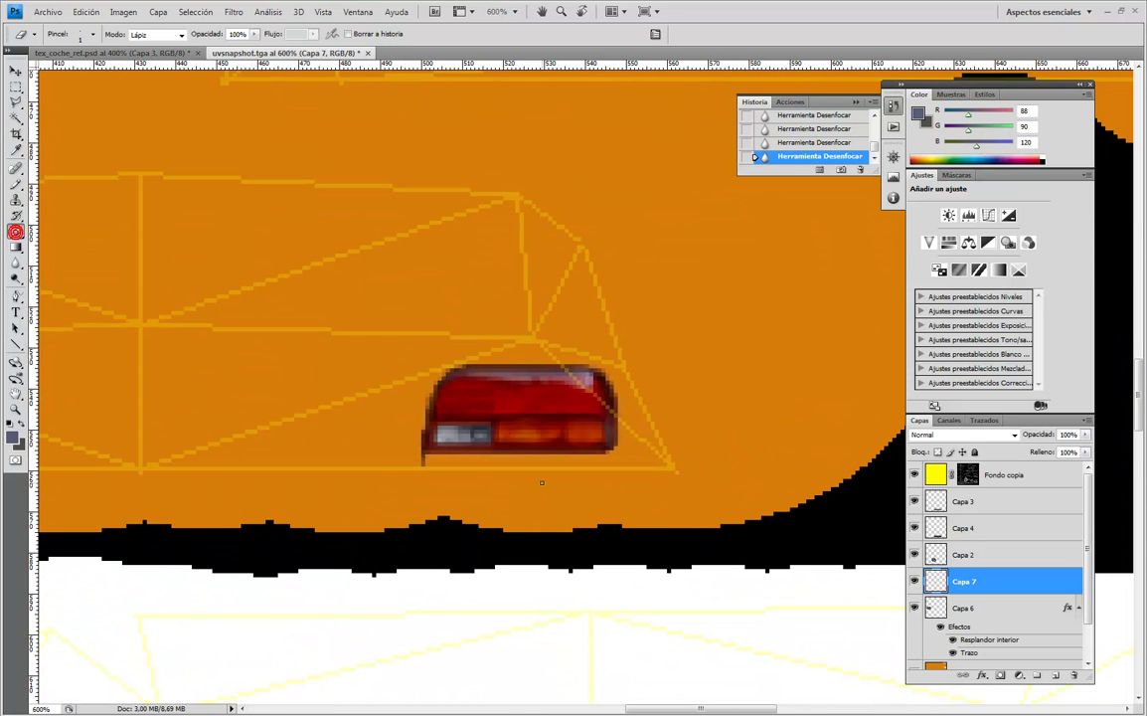
click(422, 456)
Duplicate the tail light layer Capa 7 and move the copy to the left end of the rear panel's wireframe.
key(ctrl+minus)
key(ctrl+minus)
key(ctrl+minus)
key(ctrl+minus)
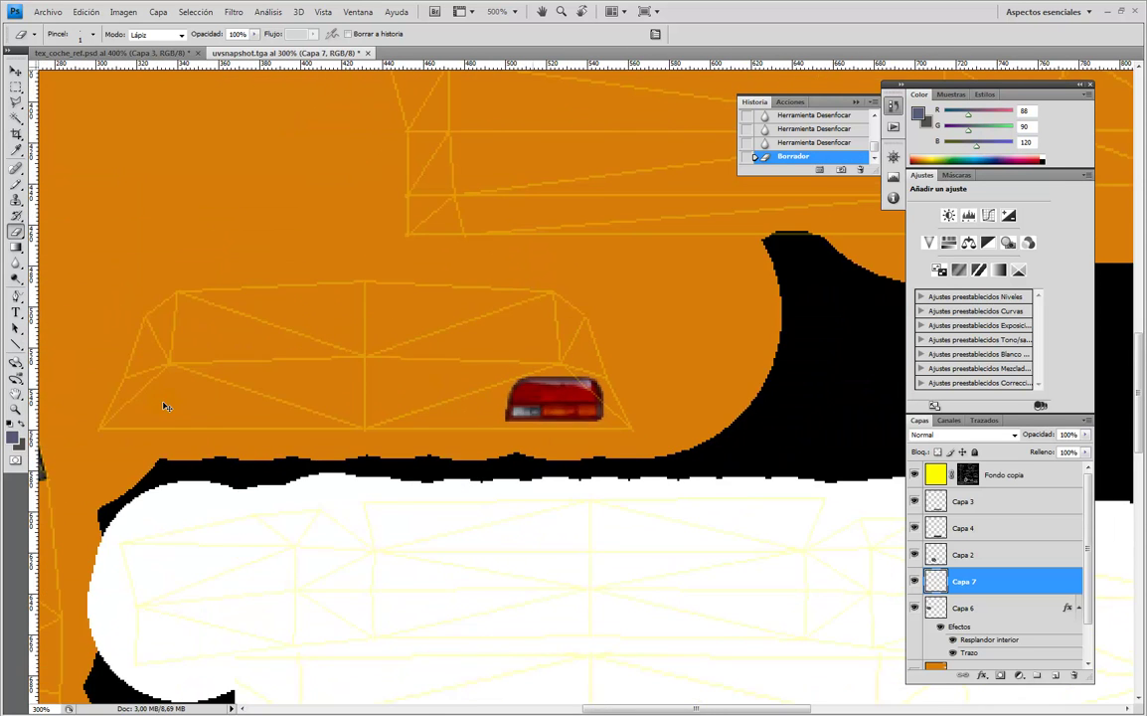
drag(945, 588, 1058, 675)
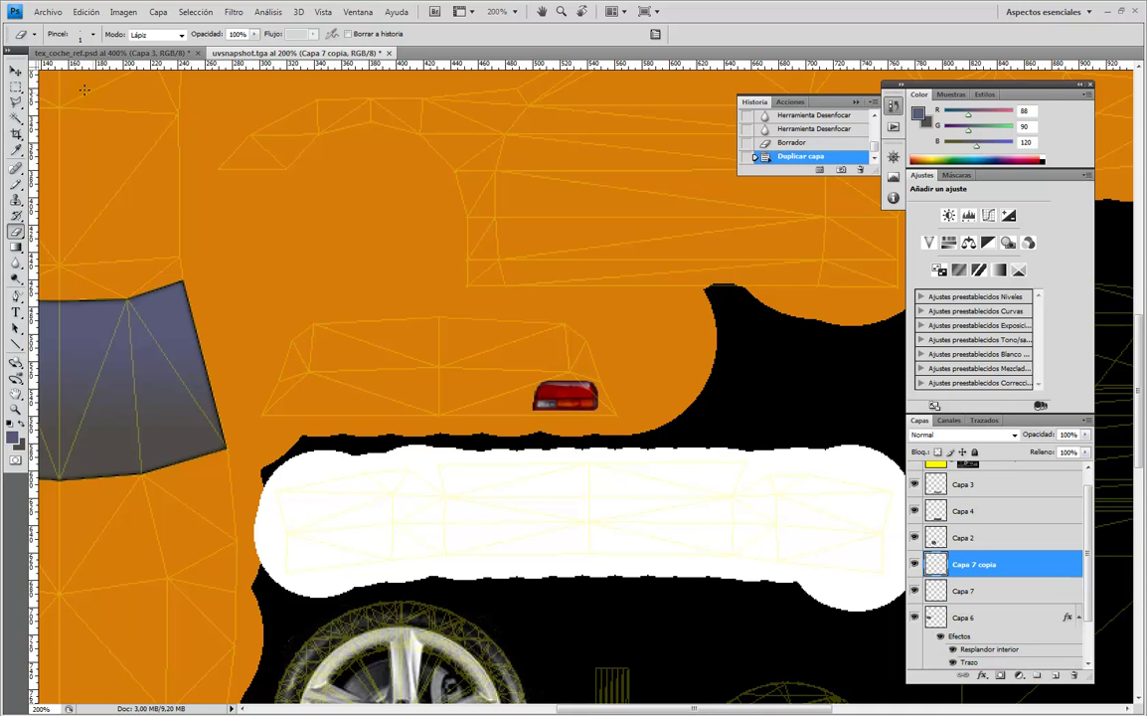
click(16, 72)
drag(565, 398, 350, 402)
Mirror the copied tail light horizontally to about -106% width with Free Transform and shift it slightly right inside the panel outline.
key(ctrl+t)
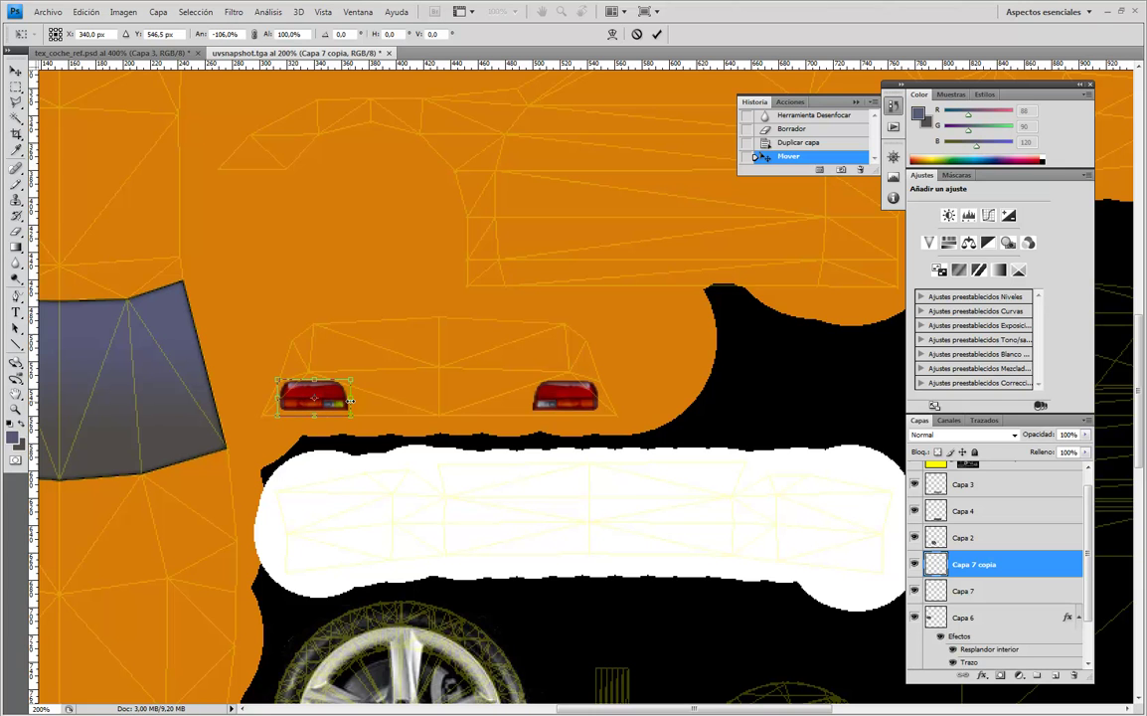
key(Return)
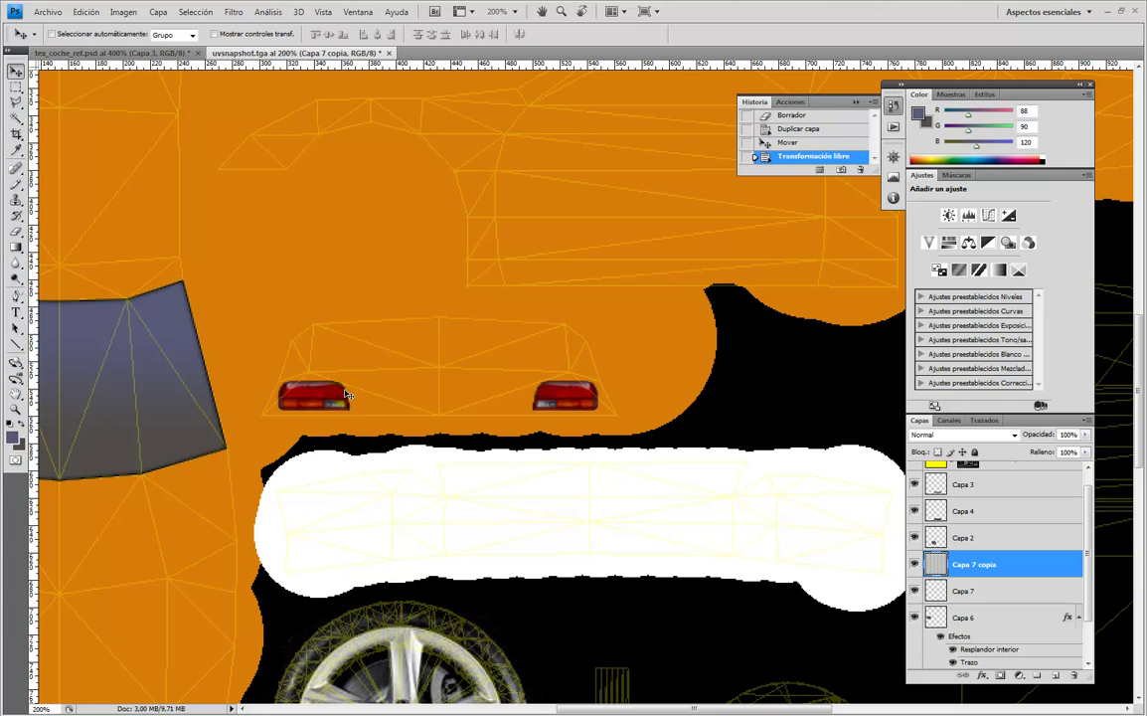
drag(336, 398, 344, 399)
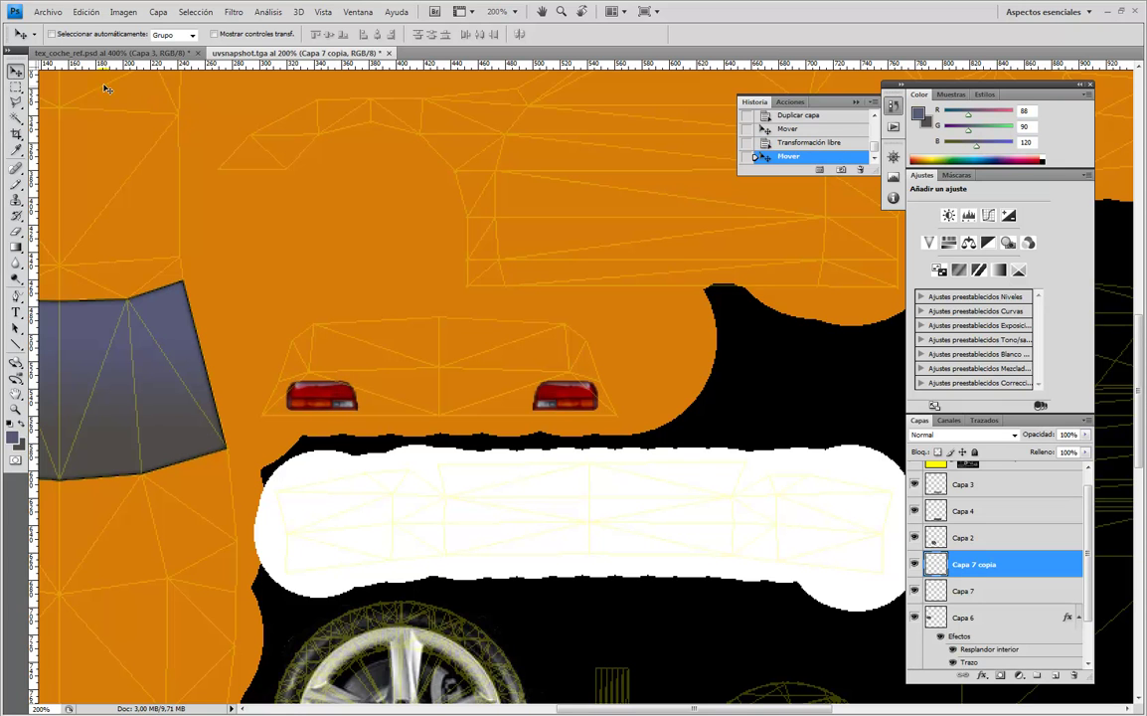
click(46, 12)
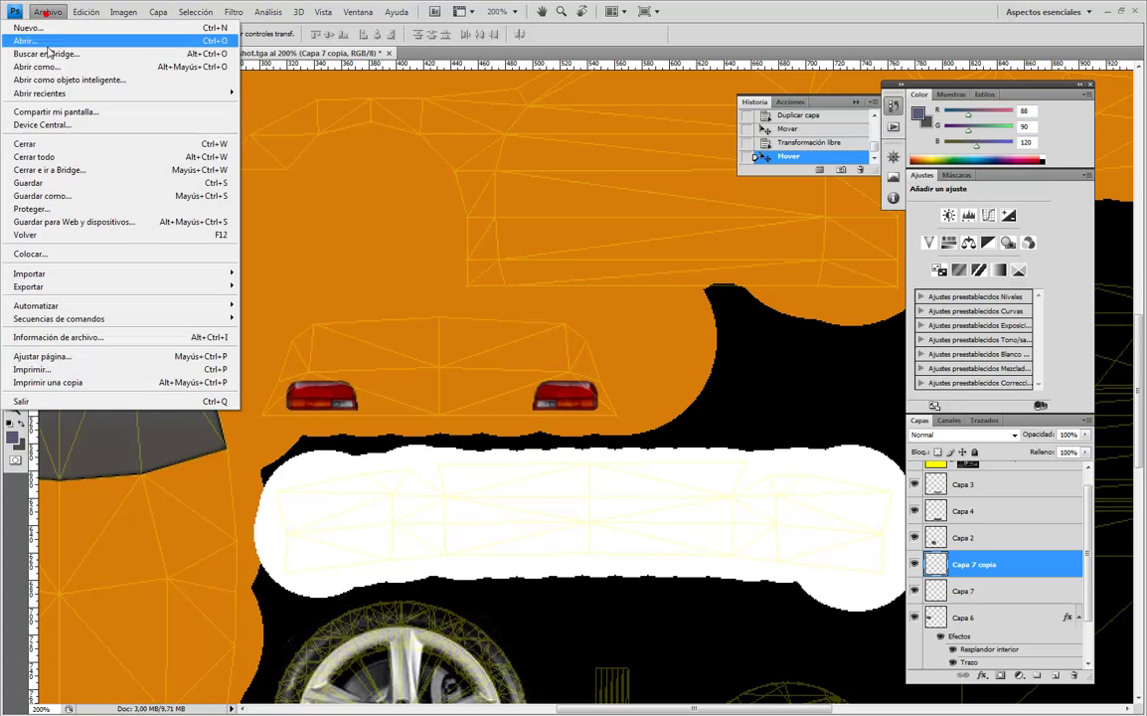
click(55, 196)
click(338, 412)
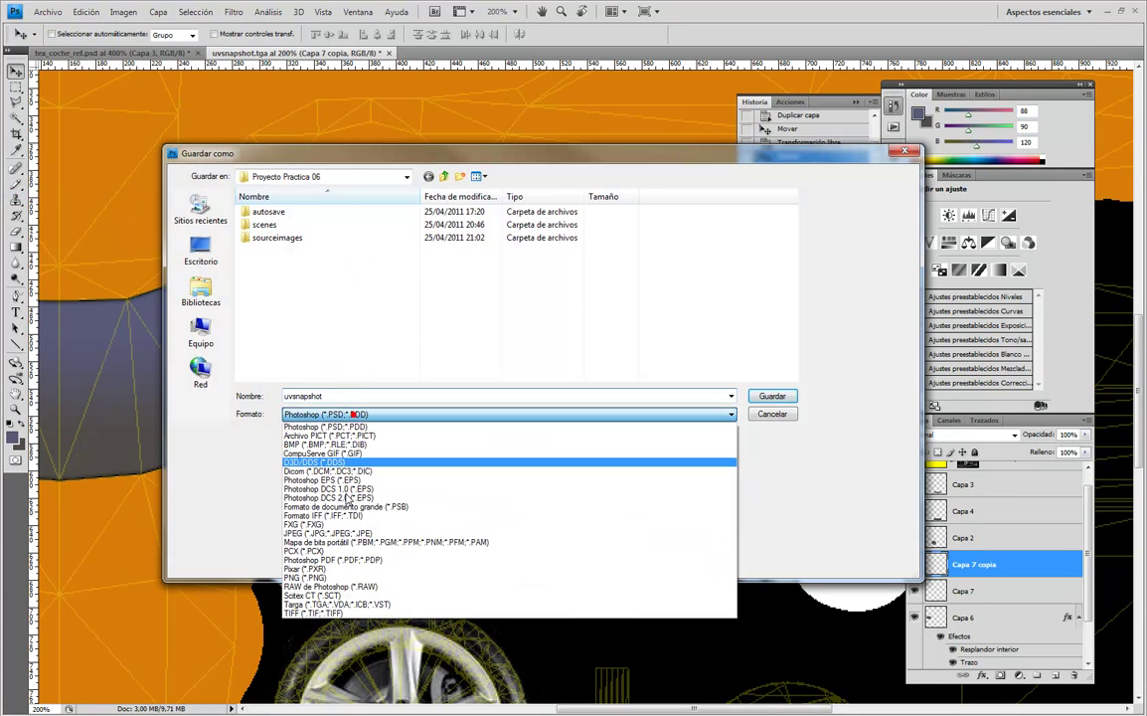
click(343, 577)
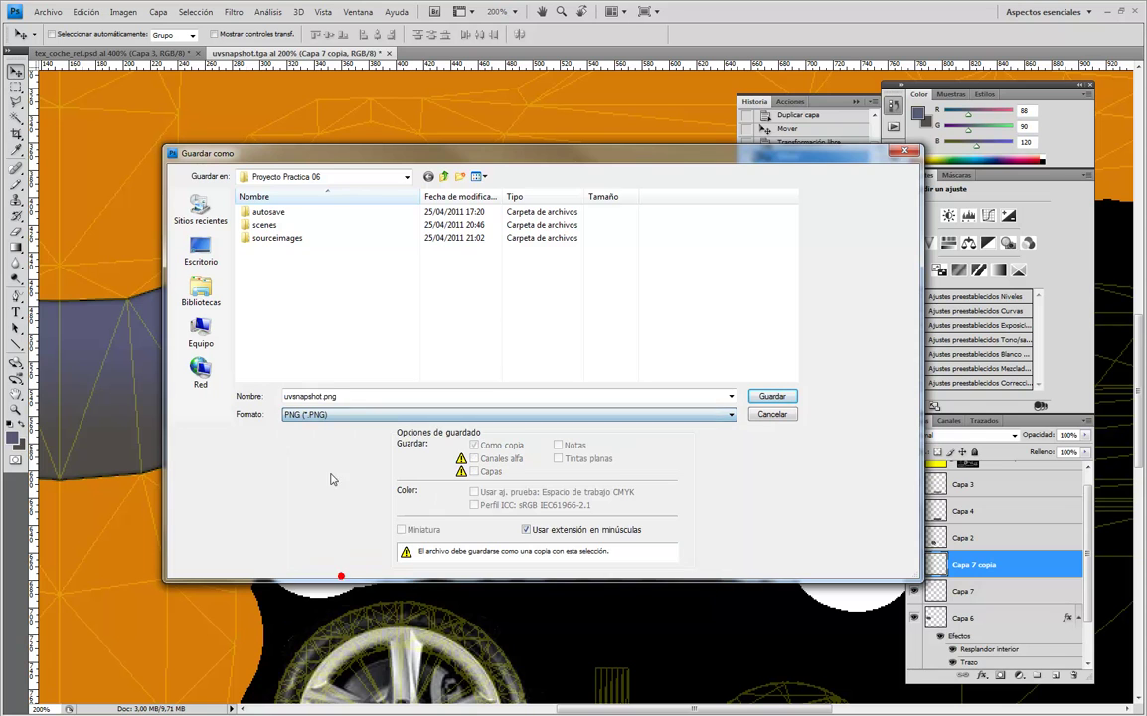
double_click(283, 239)
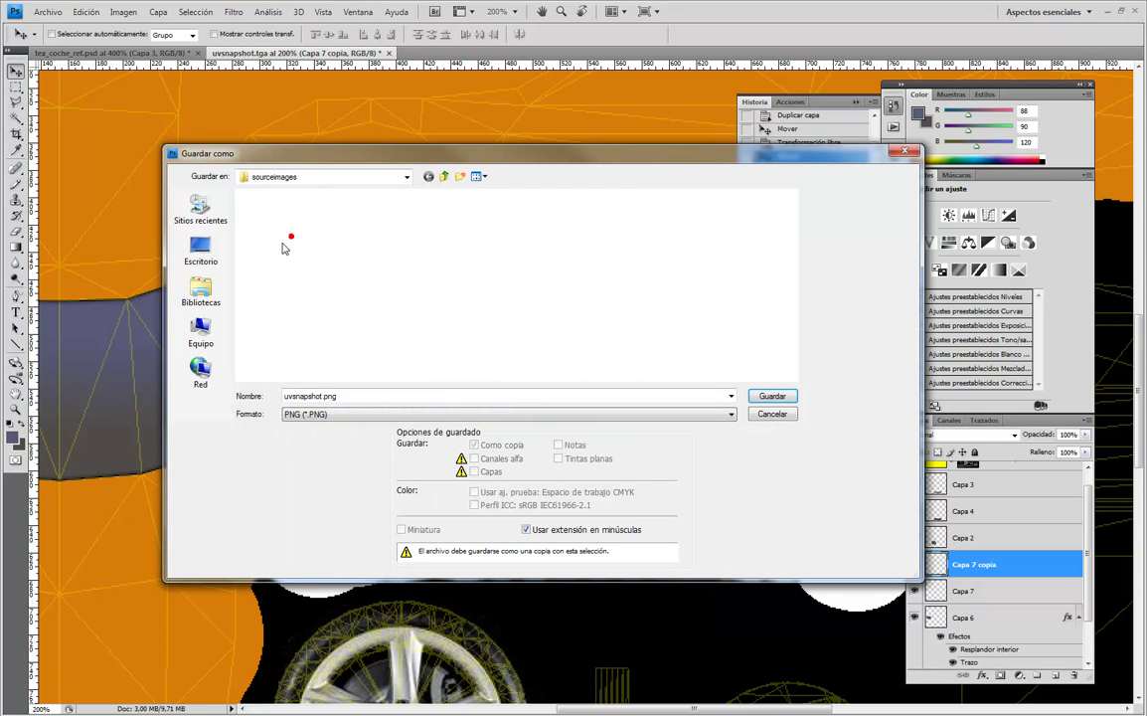
click(330, 245)
click(329, 246)
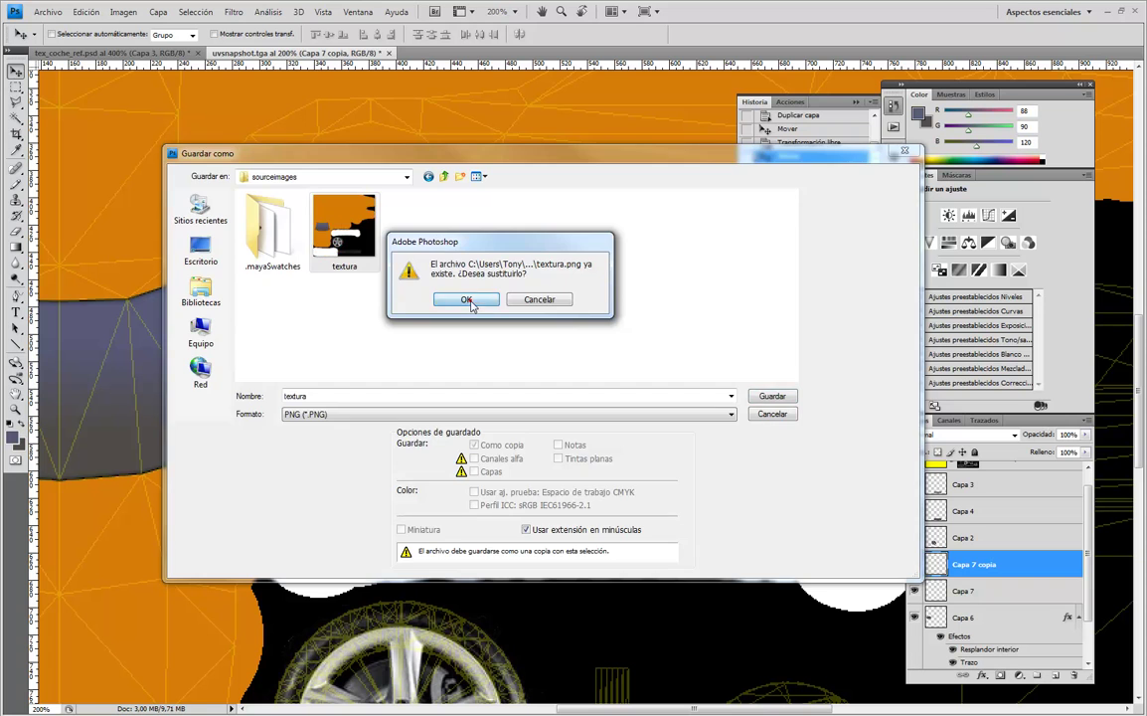
click(465, 299)
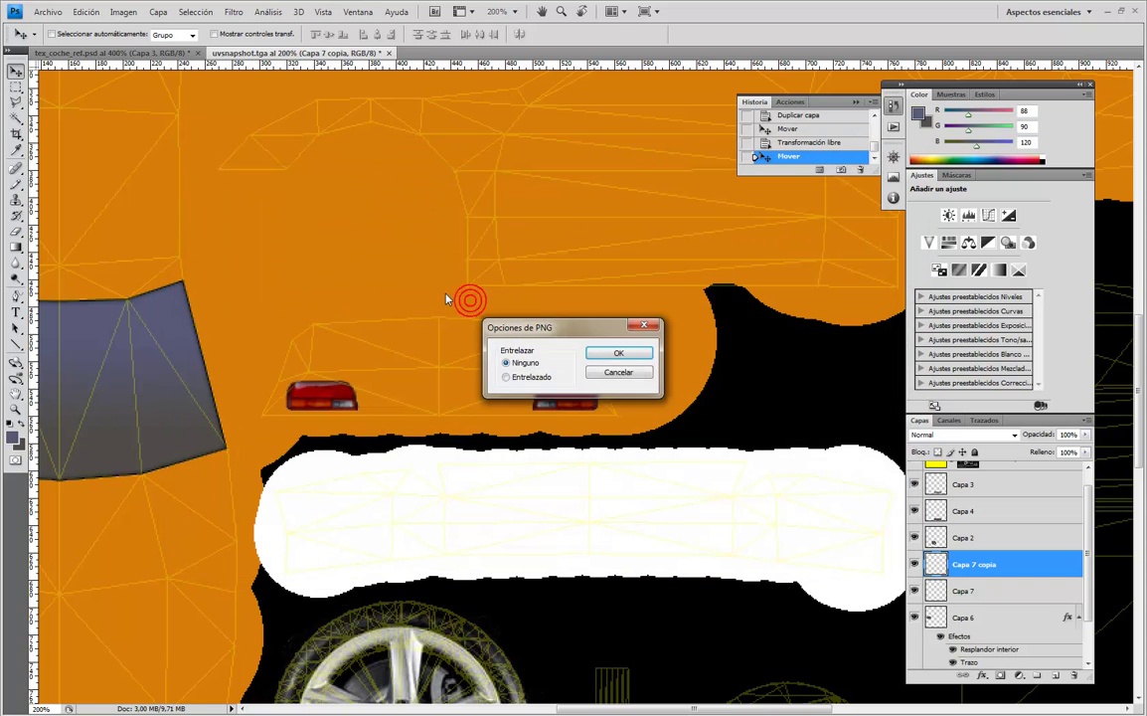
click(612, 369)
Hide the Fondo copia wireframe layer and save the texture as a non-interlaced PNG, overwriting textura.png in the sourceimages folder.
drag(1090, 504, 1084, 478)
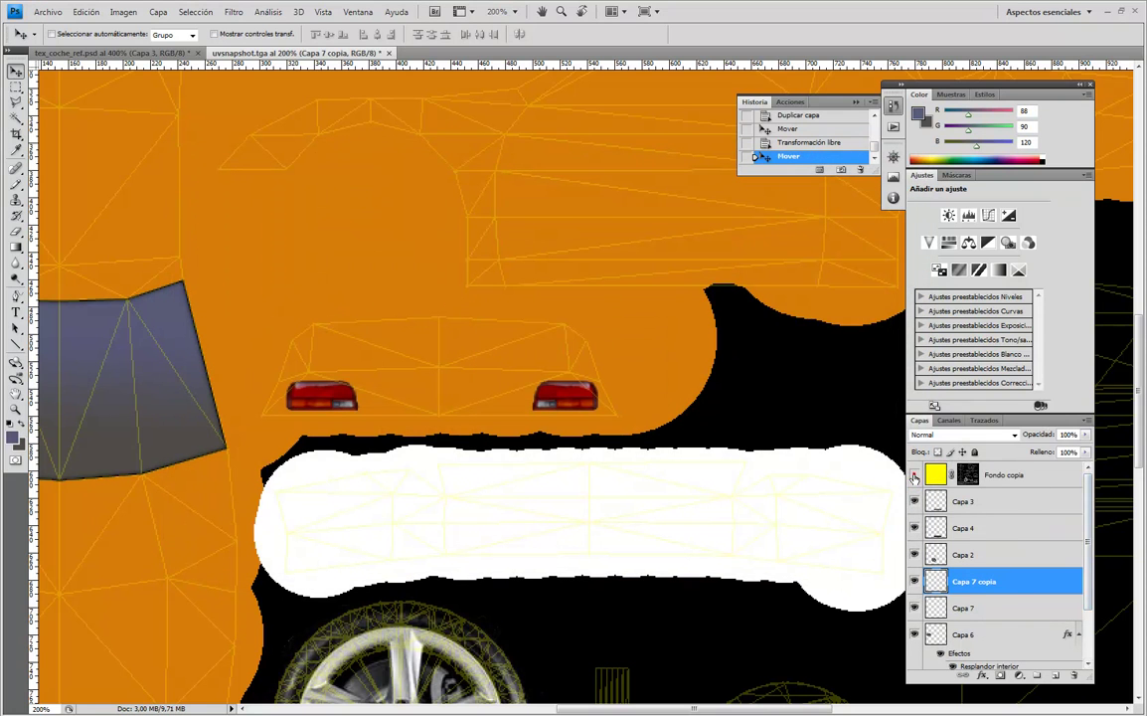
click(915, 474)
click(48, 20)
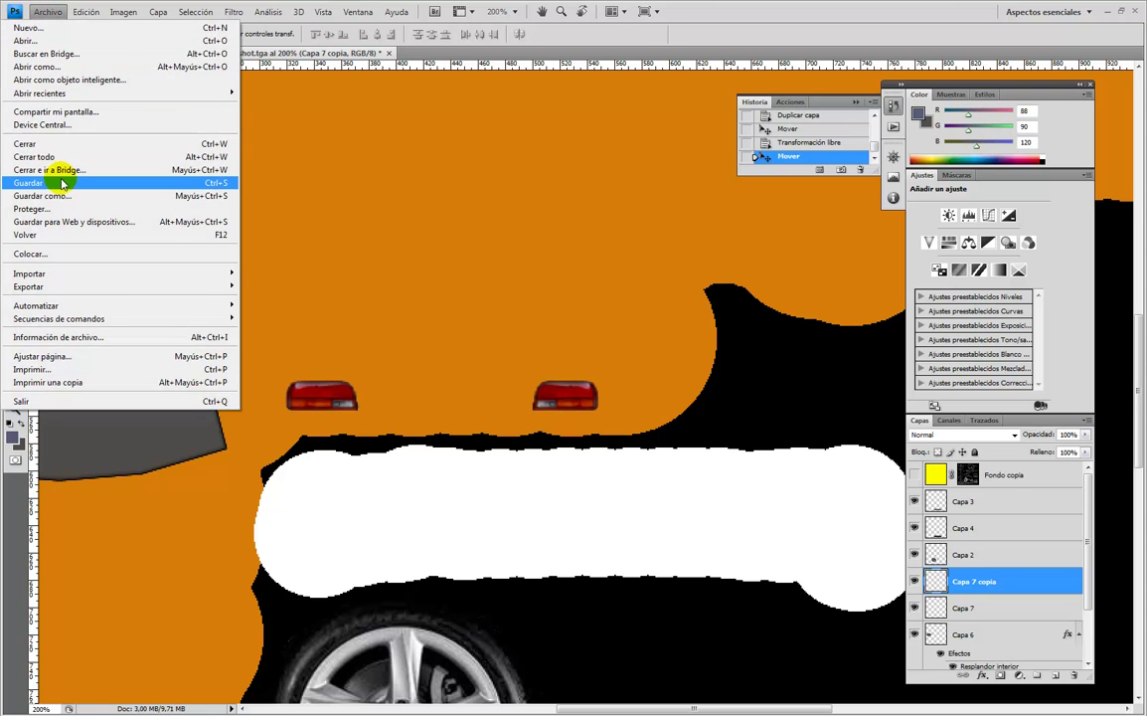
click(78, 197)
click(365, 414)
click(304, 577)
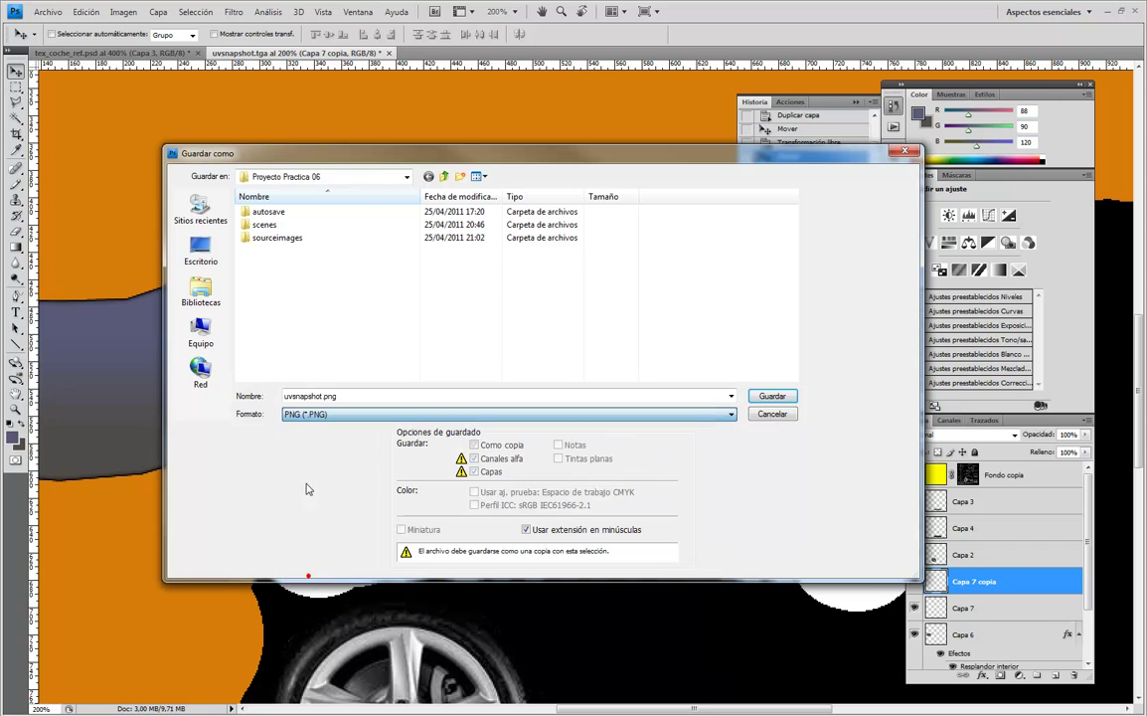
double_click(292, 243)
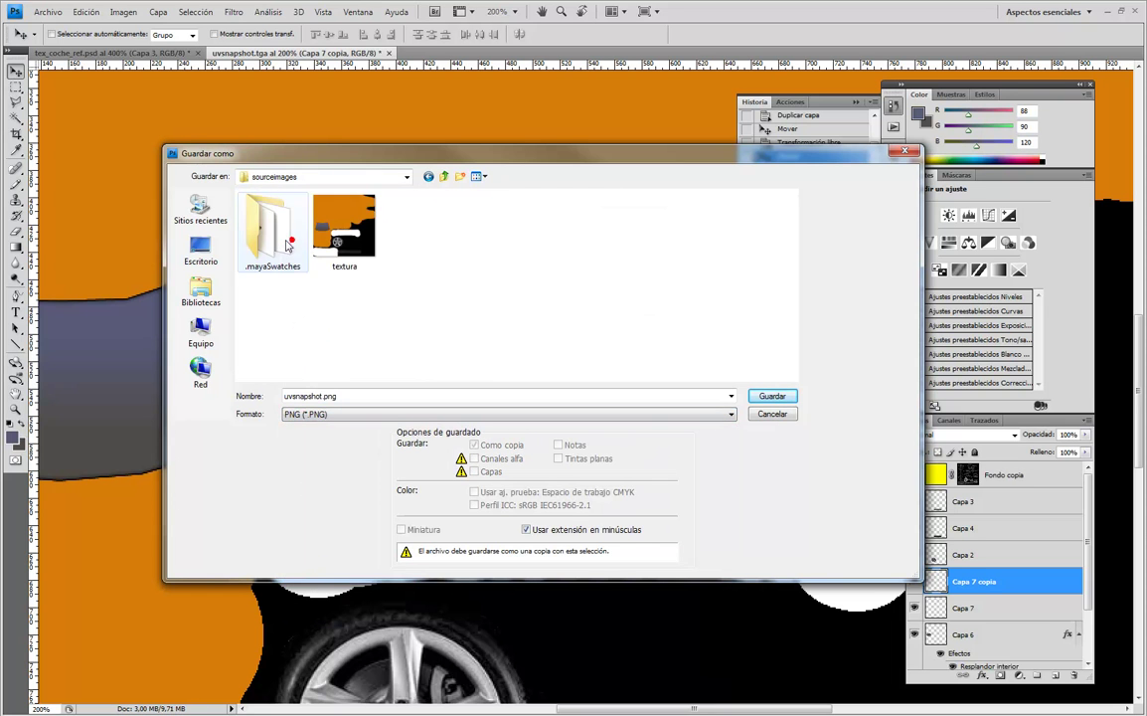
double_click(368, 246)
click(464, 299)
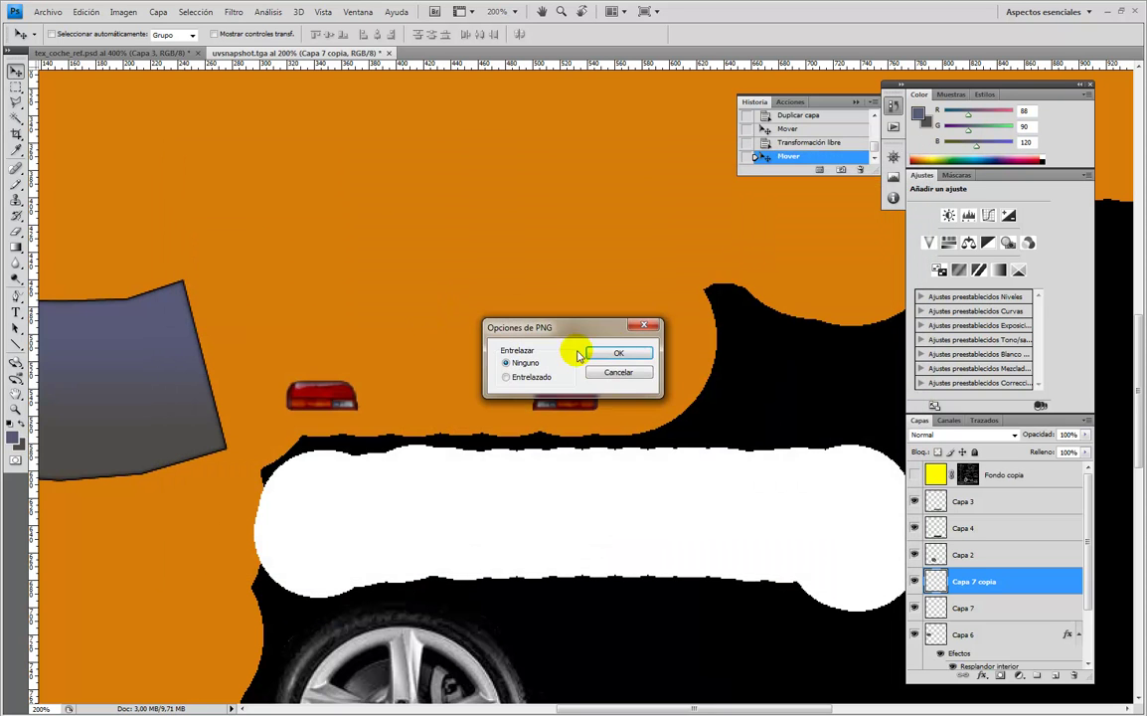
click(636, 348)
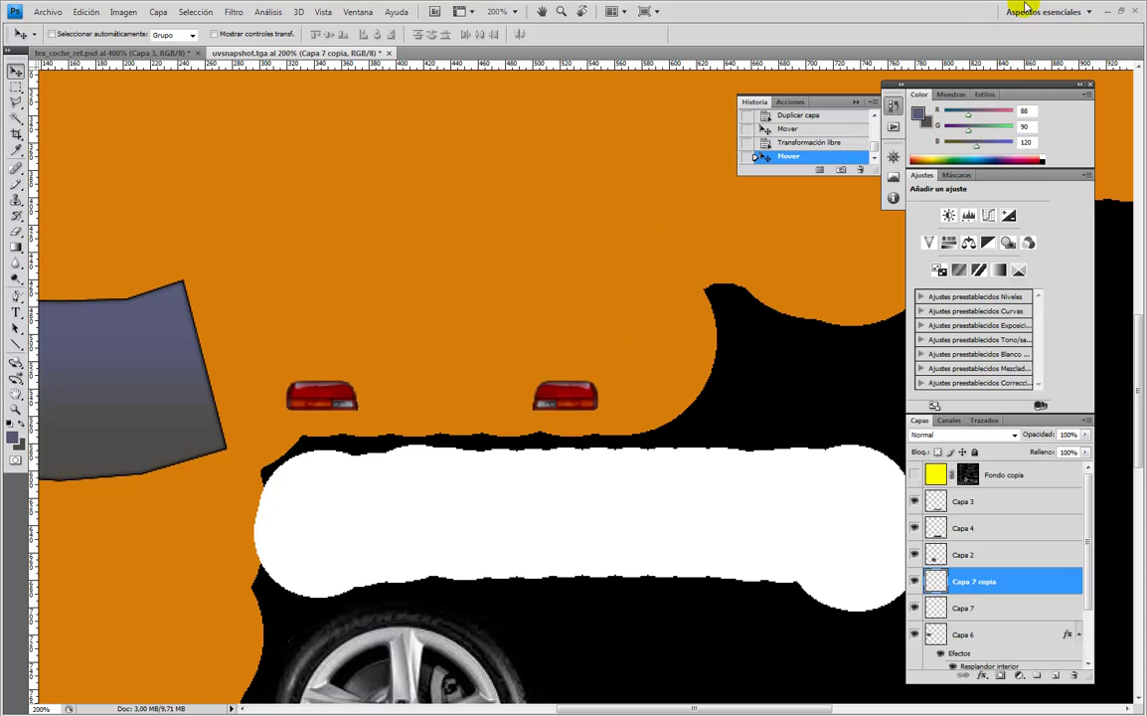
Switch to Maya, select the car and reload the textura.png file texture connected to the lambert2 material's color.
click(1106, 11)
click(663, 271)
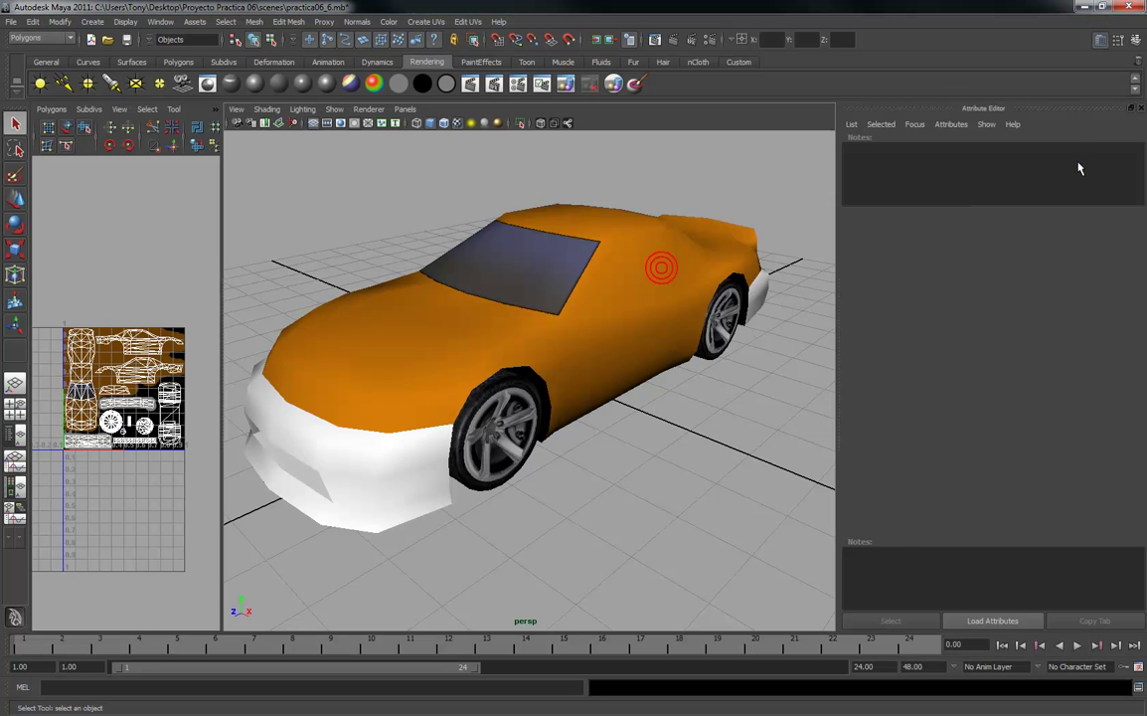
alt+drag(579, 344, 360, 339)
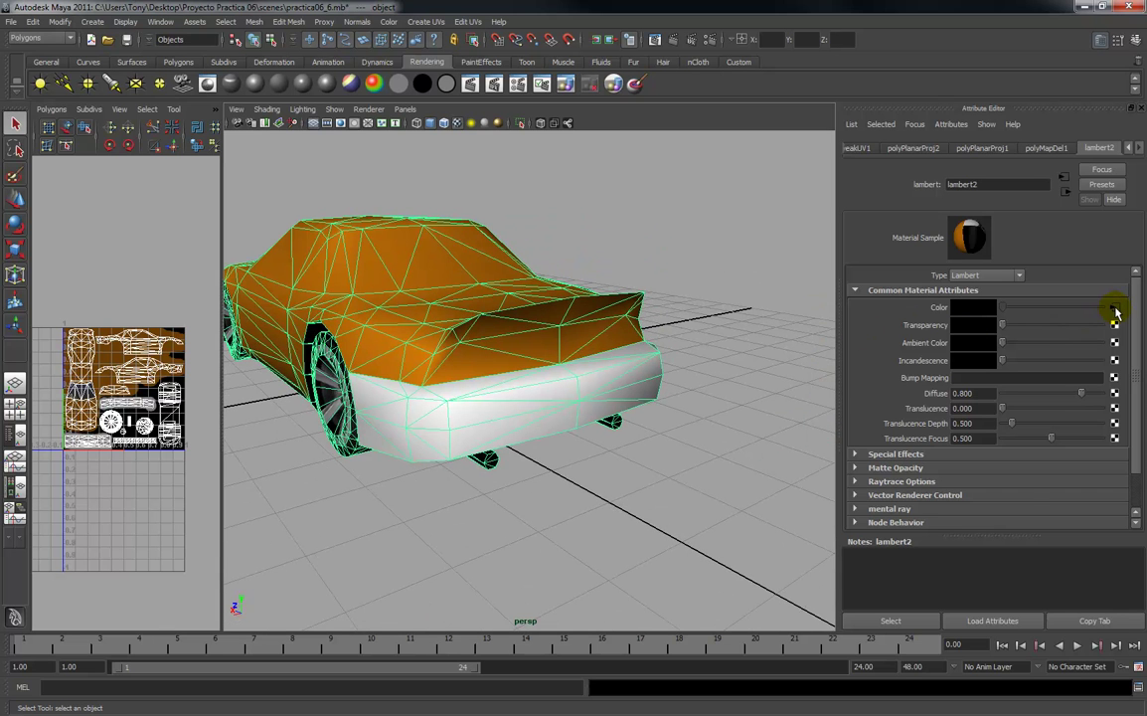
click(1114, 308)
click(979, 372)
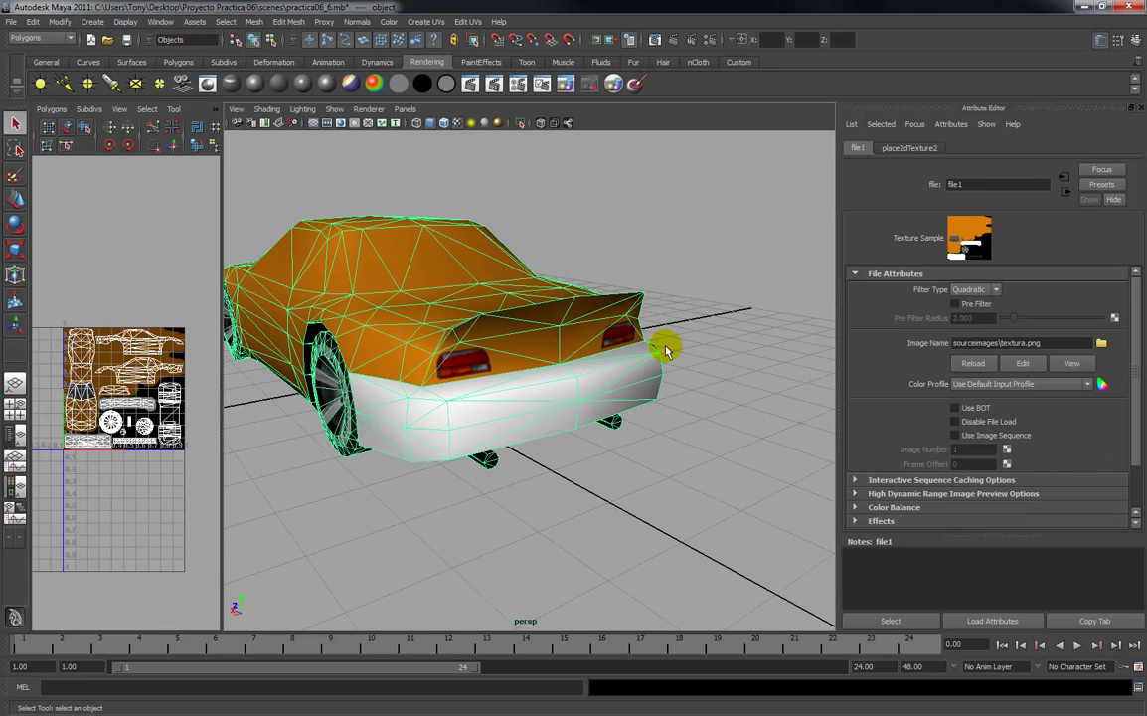
Deselect the car and examine the updated texture from all around, especially the tail lights on the rear panel.
click(712, 339)
mouse_move(711, 339)
alt+mouse_down()
mouse_move(627, 328)
mouse_move(704, 328)
mouse_move(697, 343)
alt+mouse_up()
alt+right_drag(695, 372, 461, 378)
alt+drag(461, 379, 623, 391)
alt+right_drag(623, 392, 614, 354)
alt+drag(615, 354, 390, 345)
alt+right_drag(415, 361, 417, 455)
alt+middle_drag(416, 455, 466, 422)
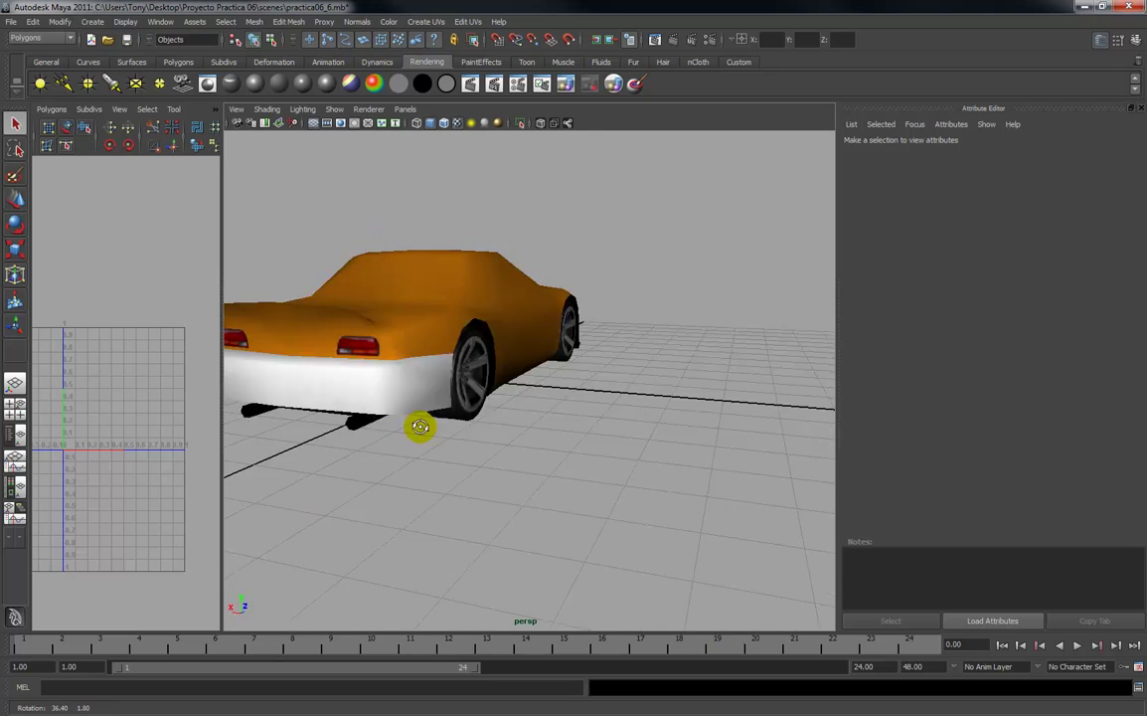
alt+drag(729, 398, 302, 401)
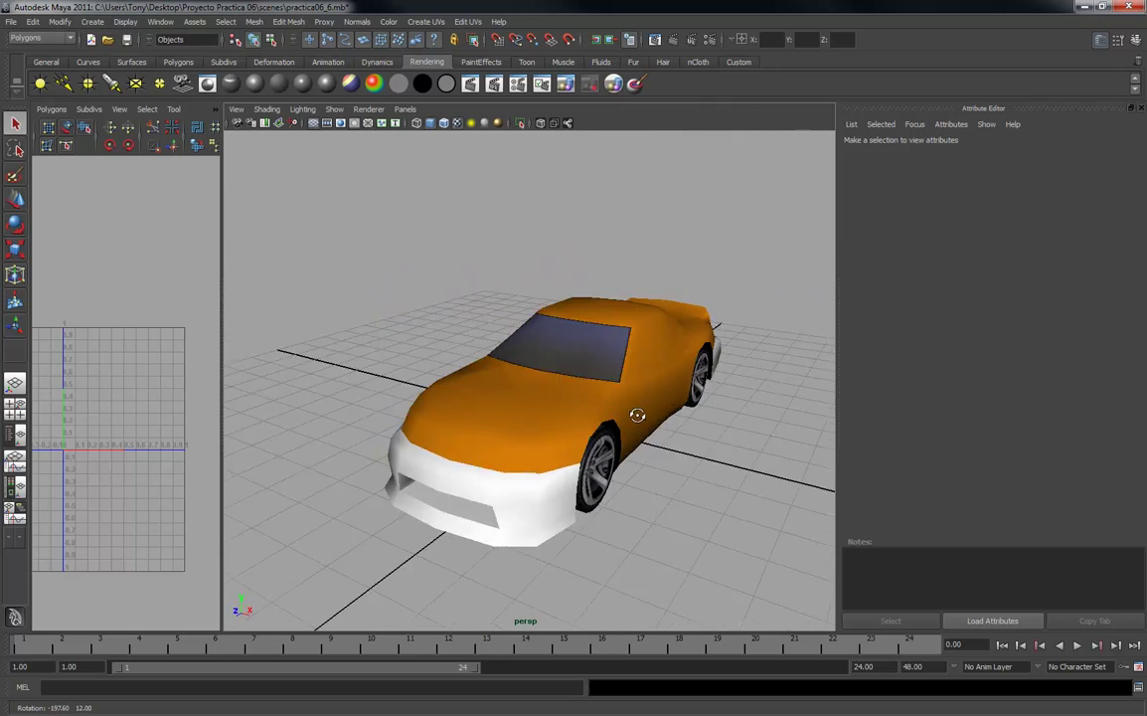
alt+drag(353, 369, 439, 390)
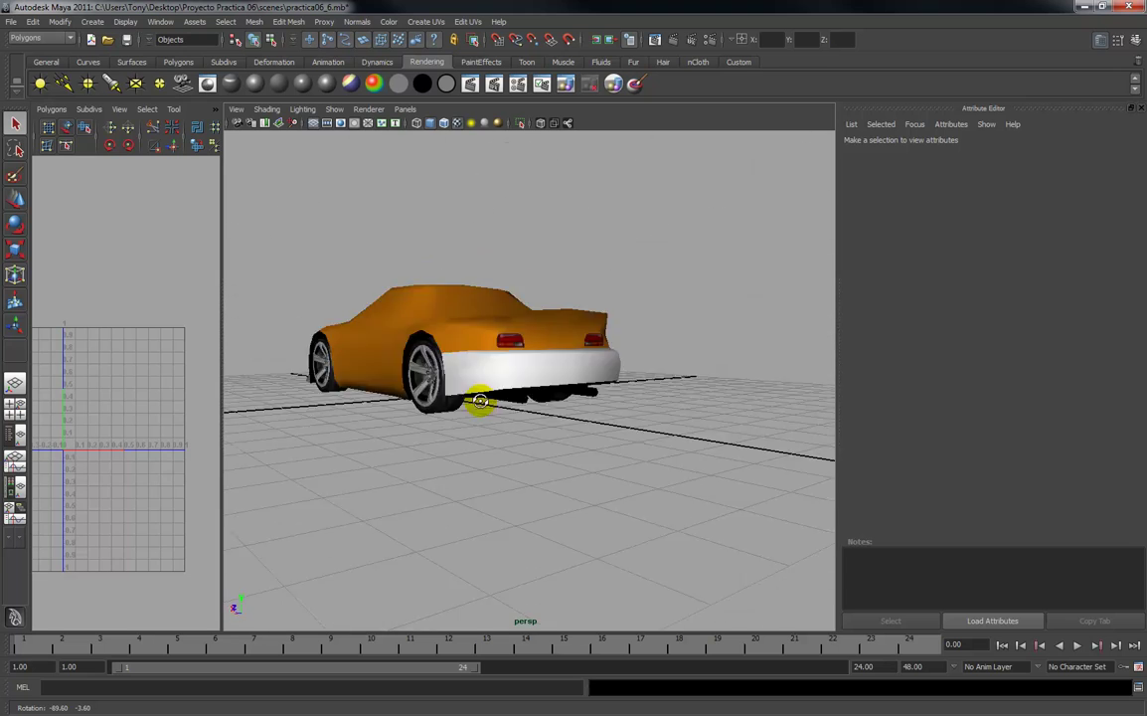